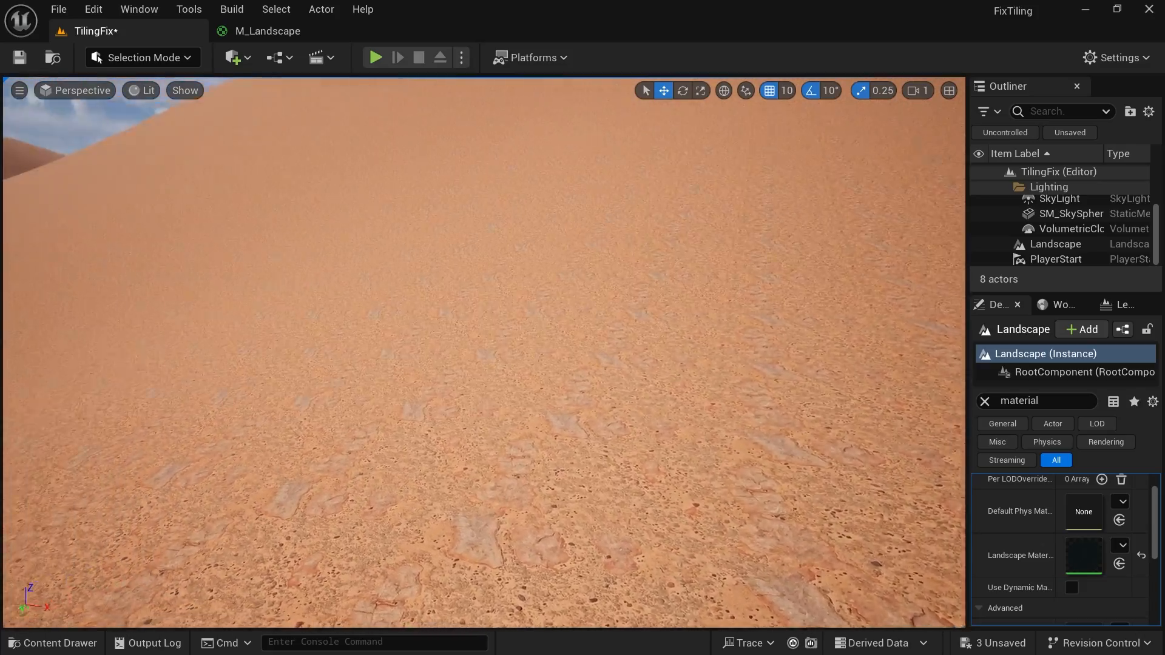
# Look over the landscape from several angles, including full screen, to examine the repeating ground texture.
pyautogui.moveTo(484, 352); pyautogui.dragTo(358, 362, button='right')
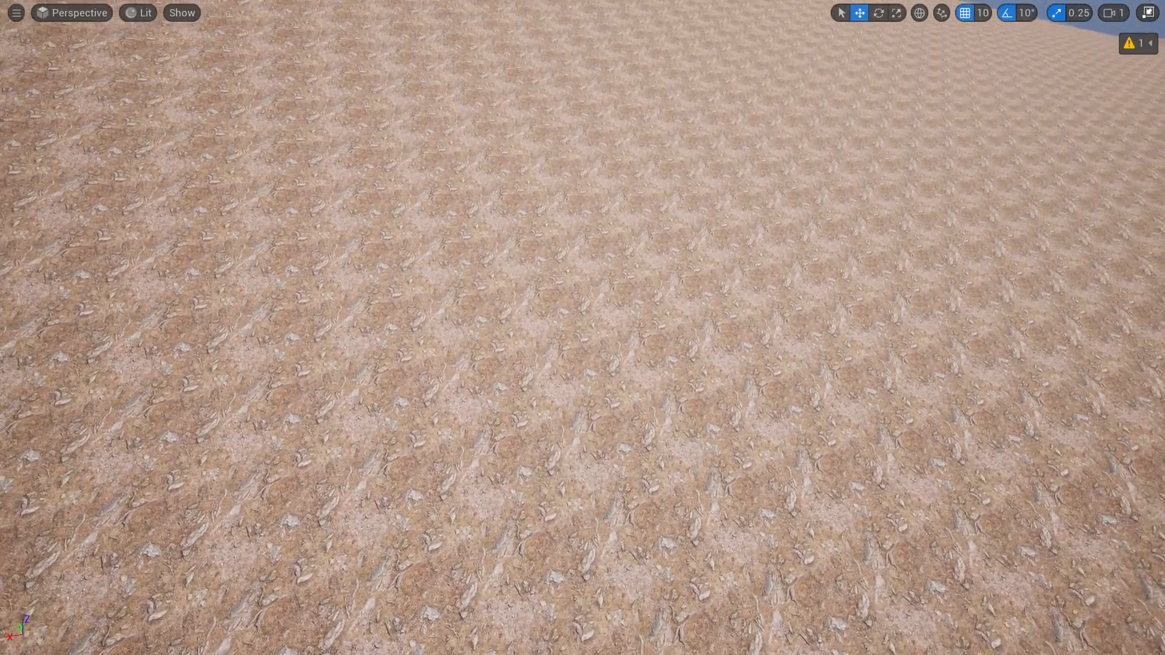
pyautogui.moveTo(358, 361); pyautogui.dragTo(365, 305, button='right')
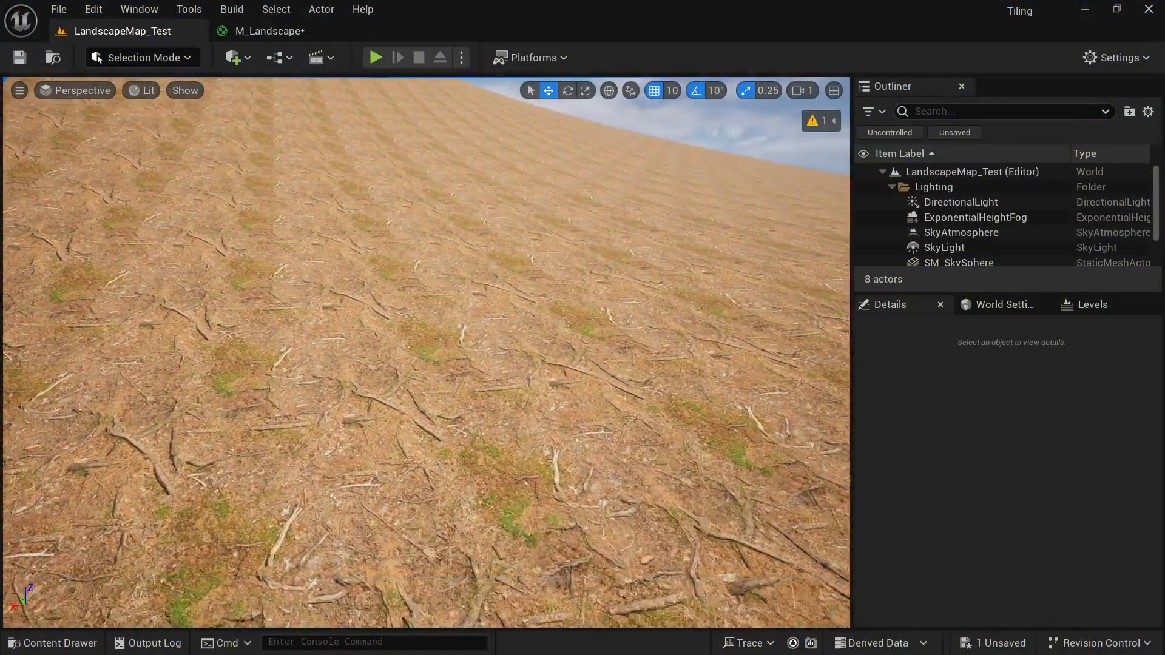
pyautogui.moveTo(424, 340); pyautogui.dragTo(425, 370, button='right')
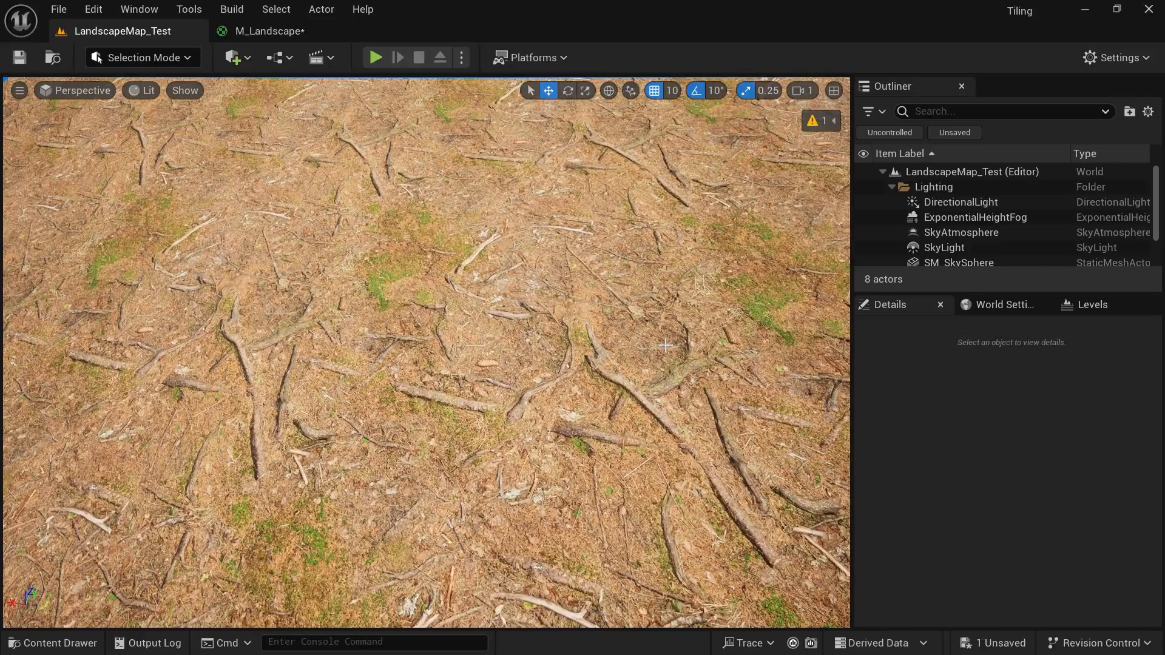
pyautogui.press('F11')
pyautogui.moveTo(583, 328); pyautogui.dragTo(612, 278, button='right')
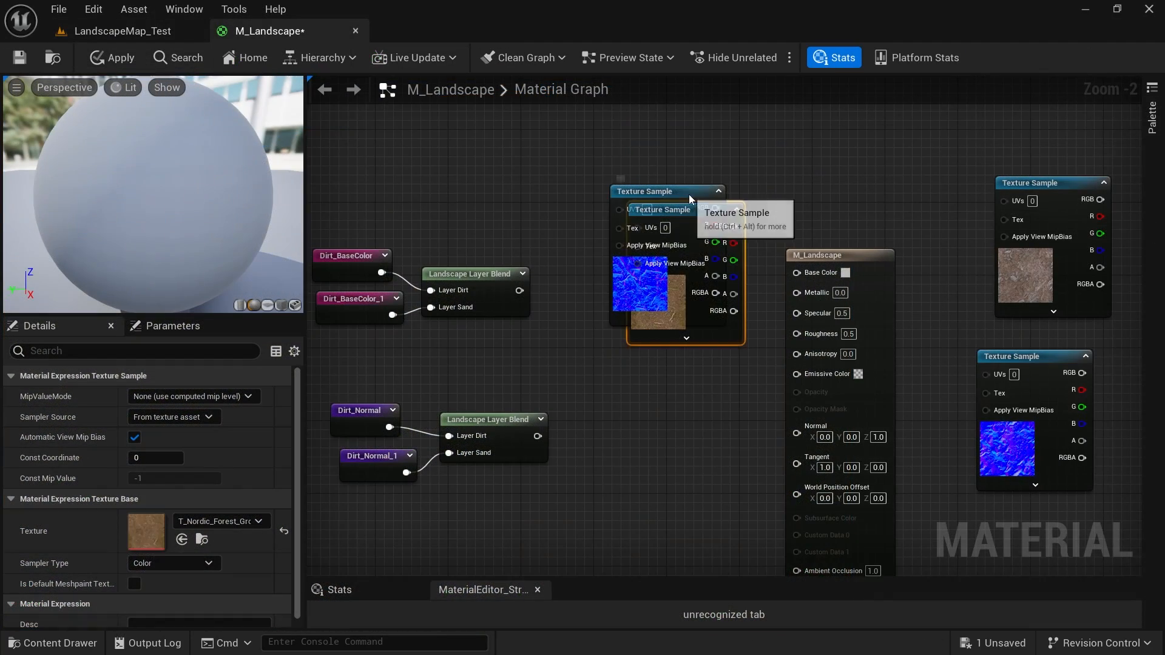
# Place the normal Texture Sample below the colour one and connect their RGB outputs to the material's Normal and Base Color.
pyautogui.moveTo(689, 194); pyautogui.dragTo(707, 385)
pyautogui.moveTo(734, 226); pyautogui.dragTo(801, 275)
pyautogui.moveTo(727, 399); pyautogui.dragTo(797, 435)
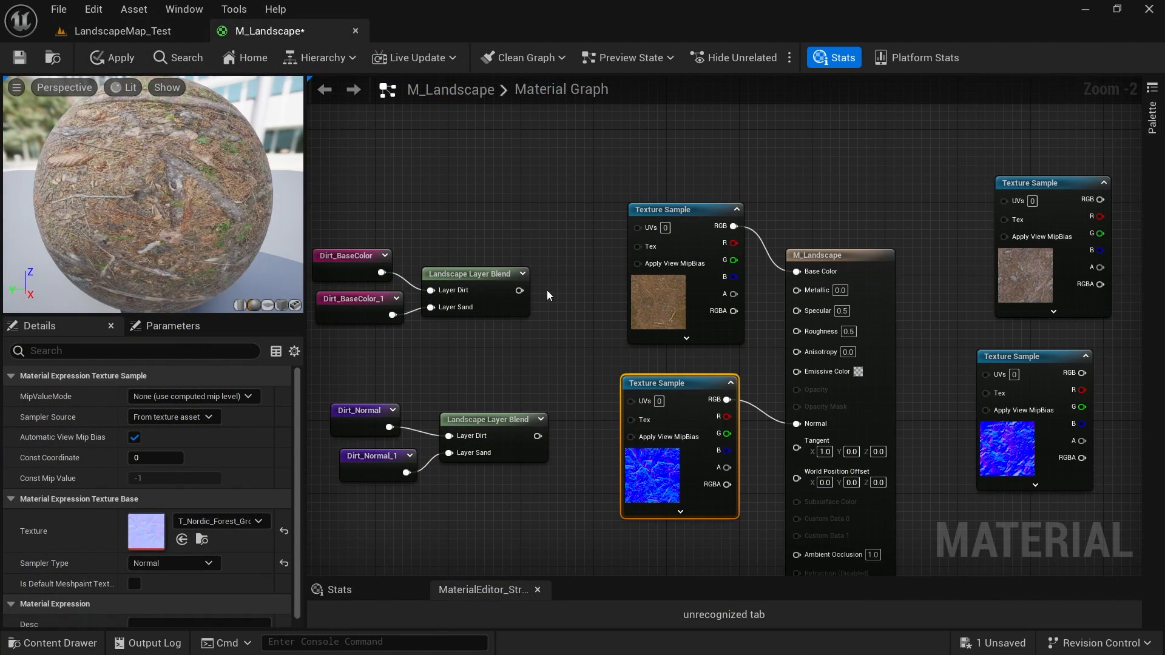
# Return to the LandscapeMap_Test level and examine the forest ground tiling in full screen.
pyautogui.click(118, 61)
pyautogui.click(127, 33)
pyautogui.press('w')
pyautogui.moveTo(426, 352); pyautogui.dragTo(318, 412, button='right')
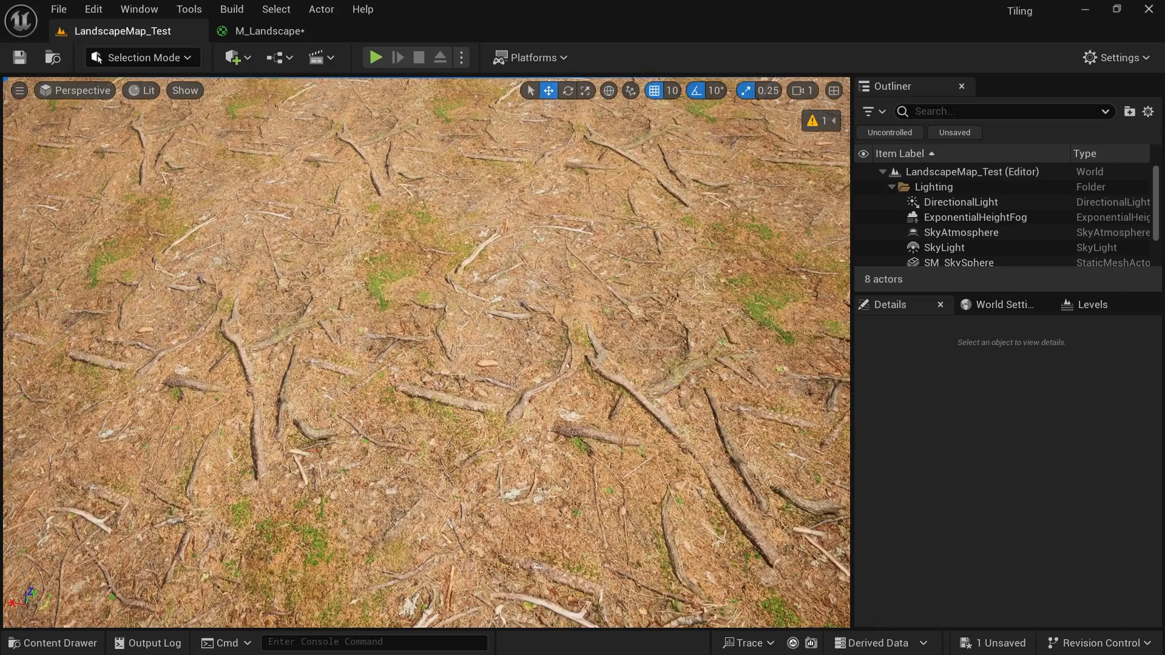
pyautogui.press('F11')
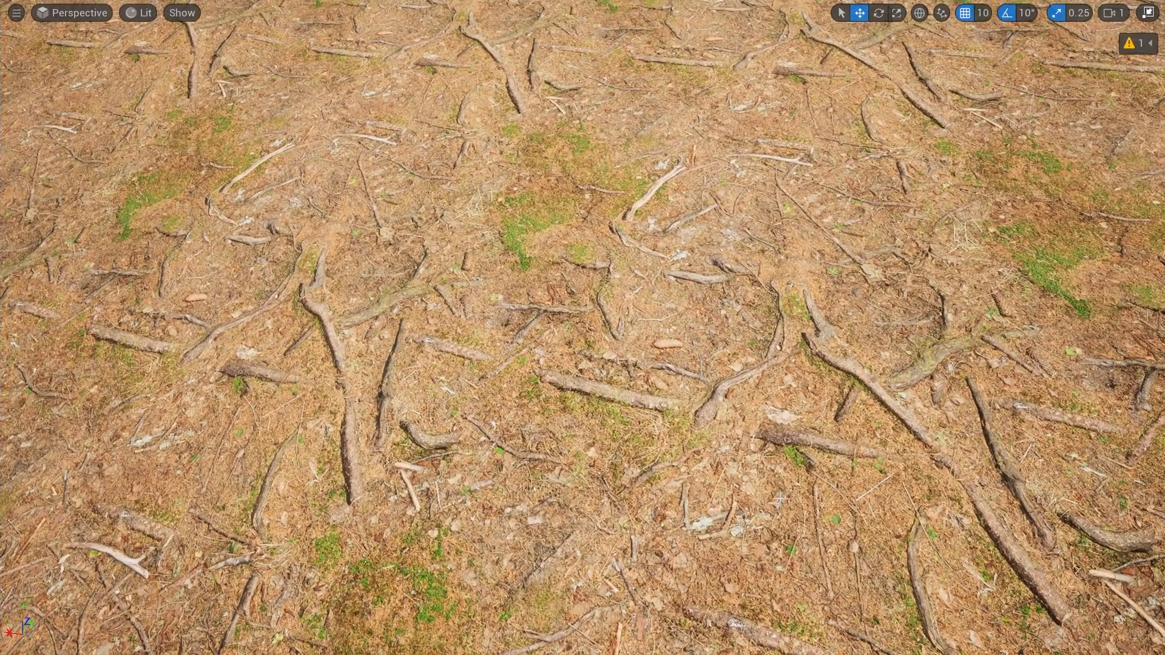
pyautogui.moveTo(780, 498); pyautogui.dragTo(716, 393, button='right')
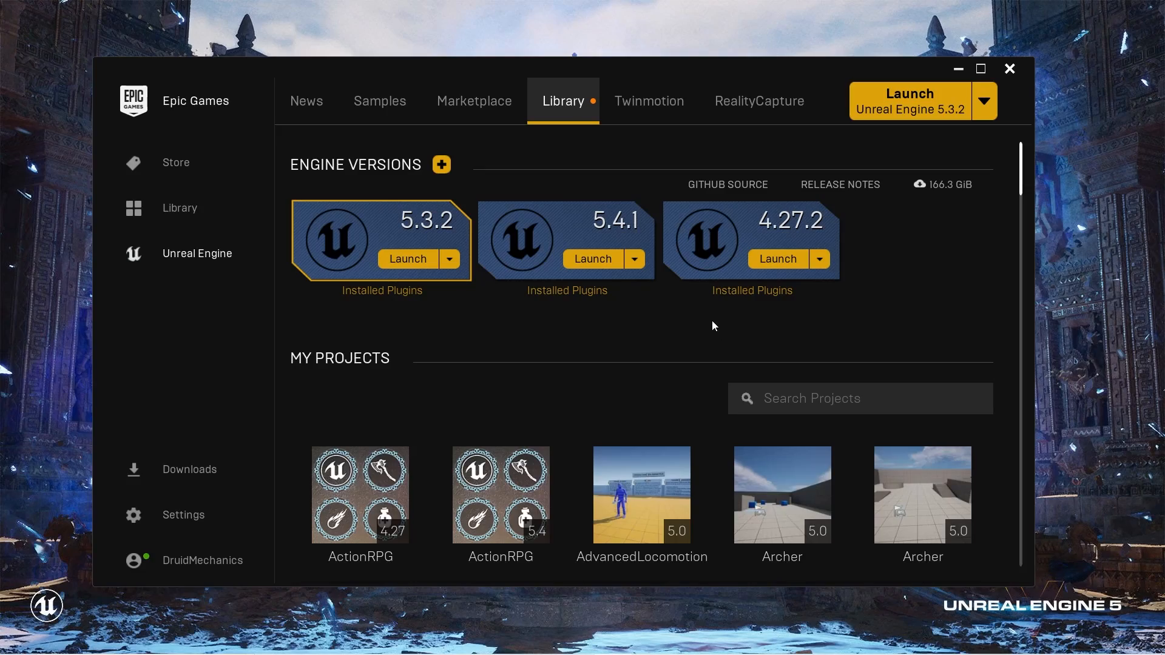
# Launch Unreal Engine 5.4.1 and create a Blank Games project named FixTiling in the "9 - Tiling\project\" folder.
pyautogui.click(591, 261)
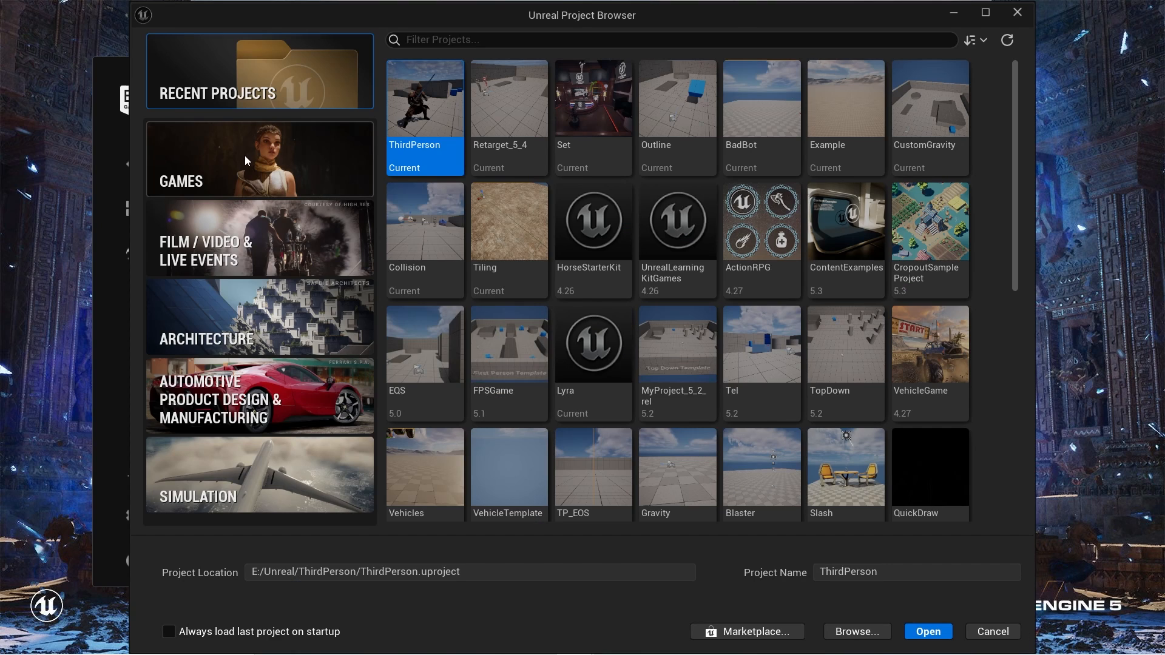
pyautogui.click(245, 155)
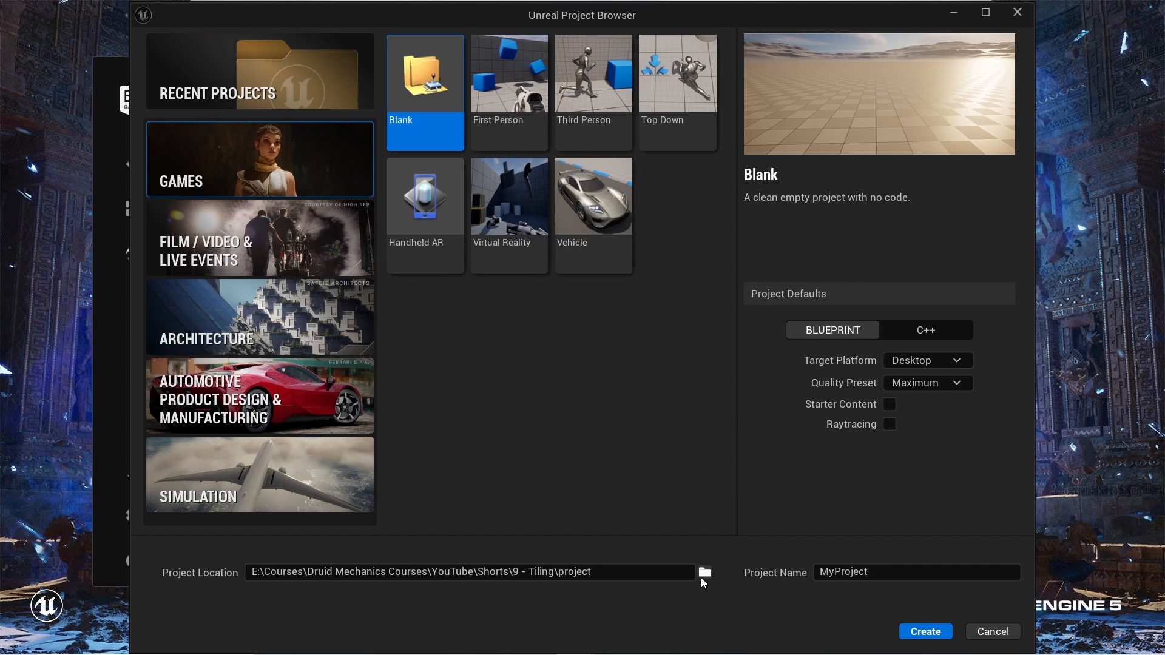
pyautogui.click(609, 568)
pyautogui.write('\\')
pyautogui.hotkey('ctrl', 'a')
pyautogui.press('BackSpace')
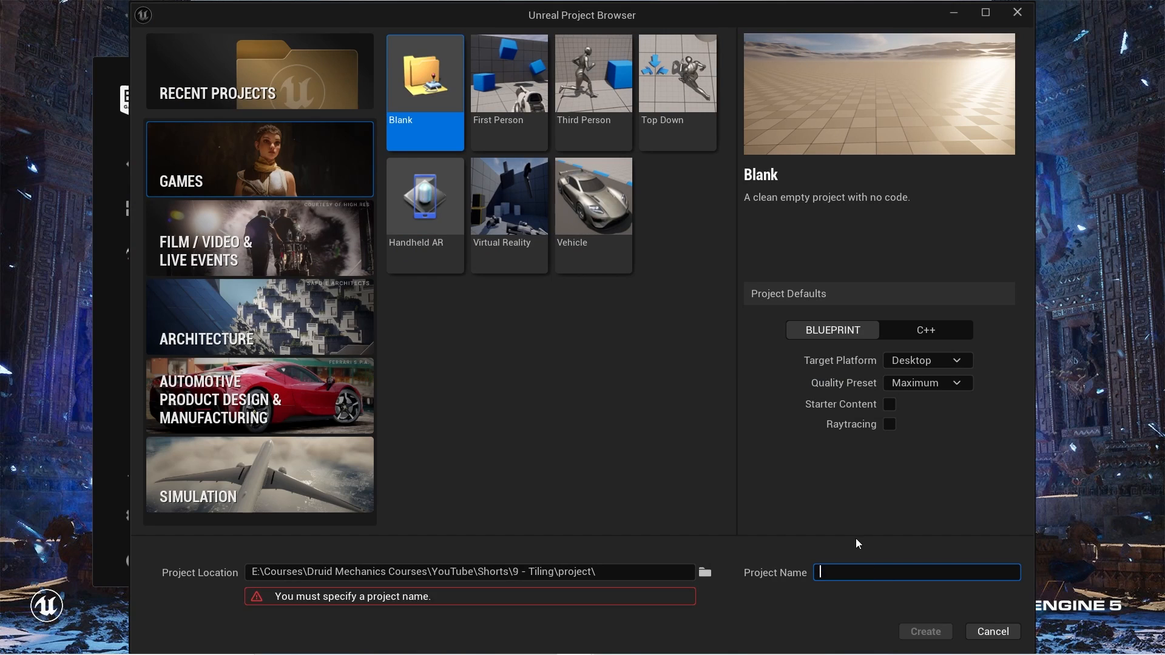
pyautogui.write('Fix')
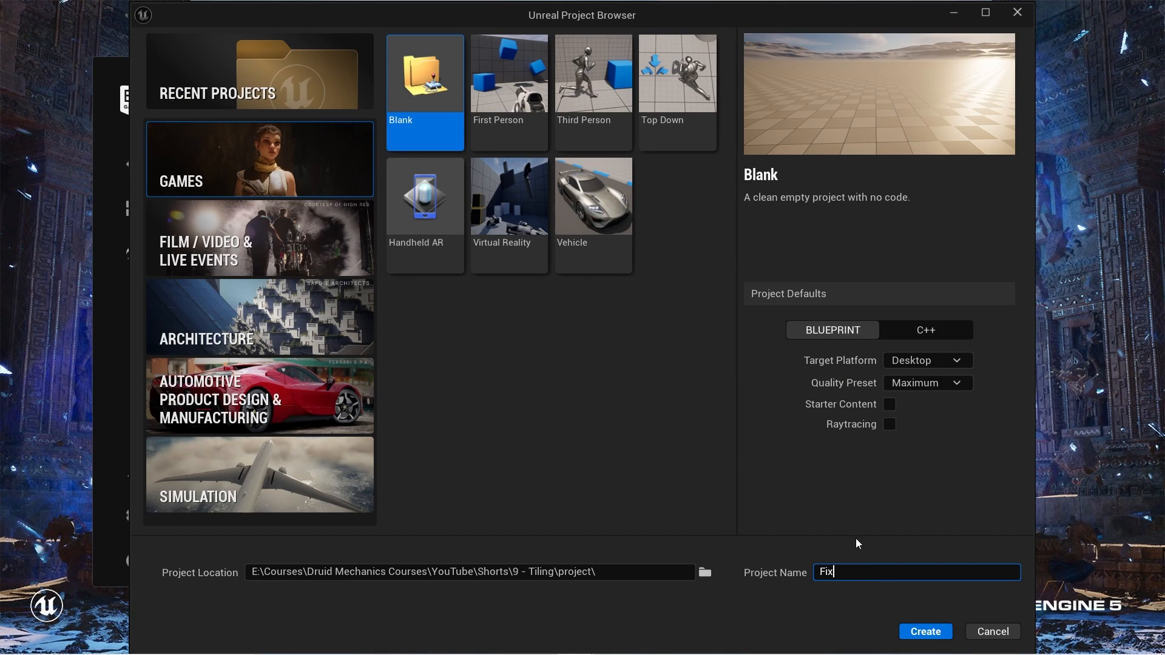
pyautogui.write('Tiling')
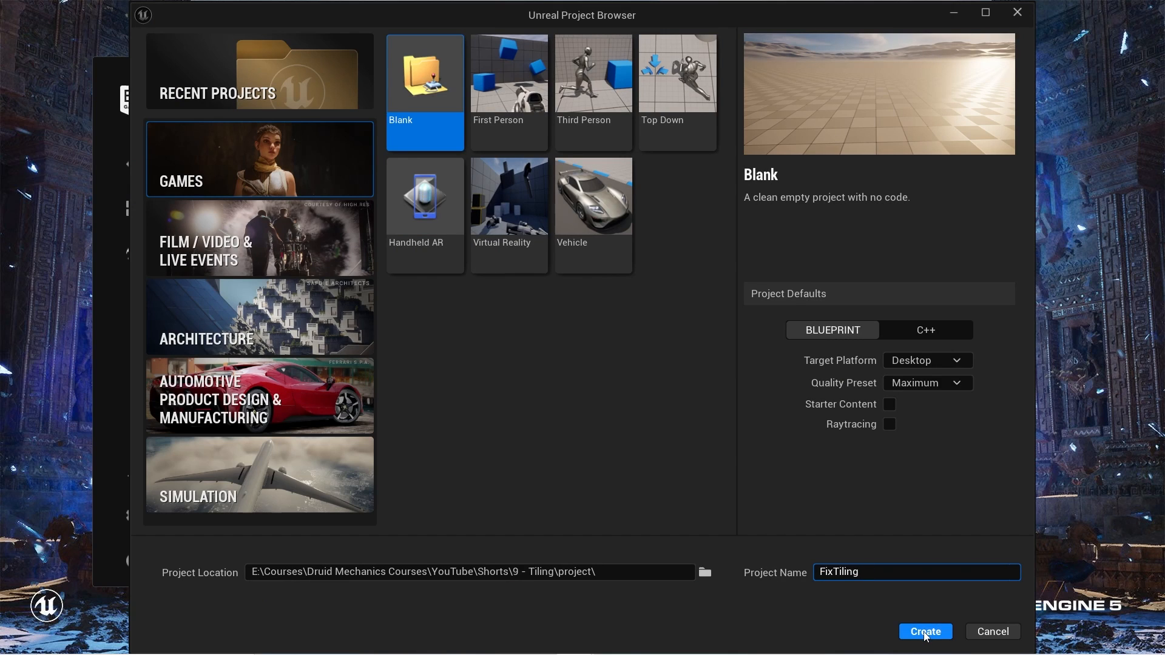
pyautogui.click(925, 632)
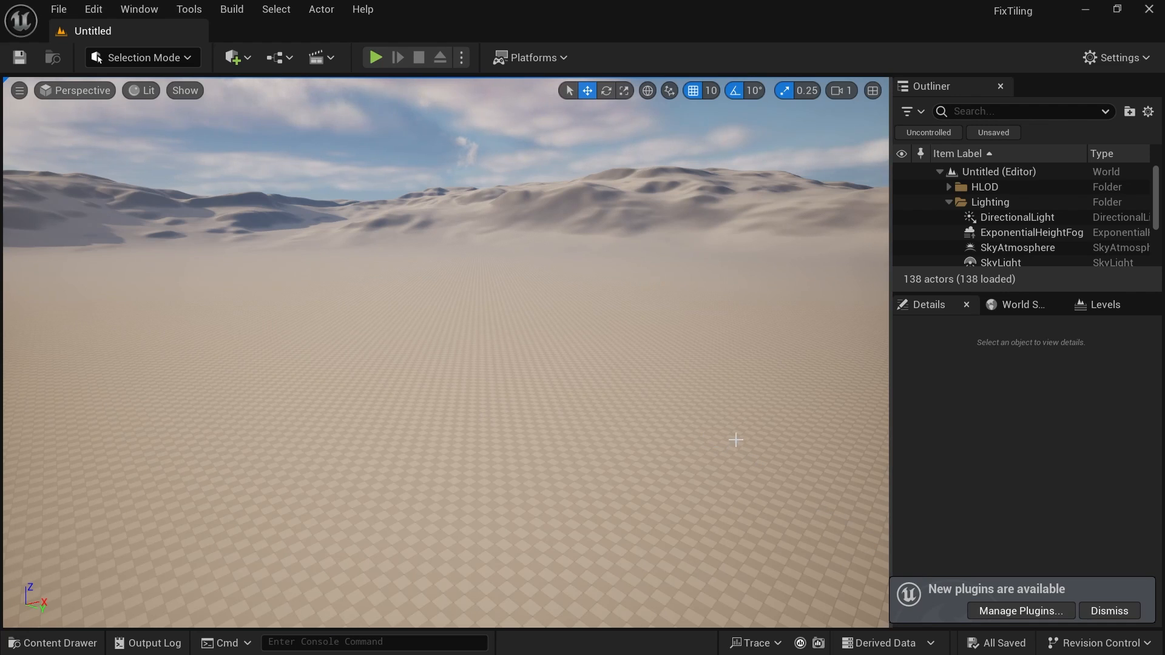
# Create a folder named Maps inside the project's Content folder.
pyautogui.click(444, 499)
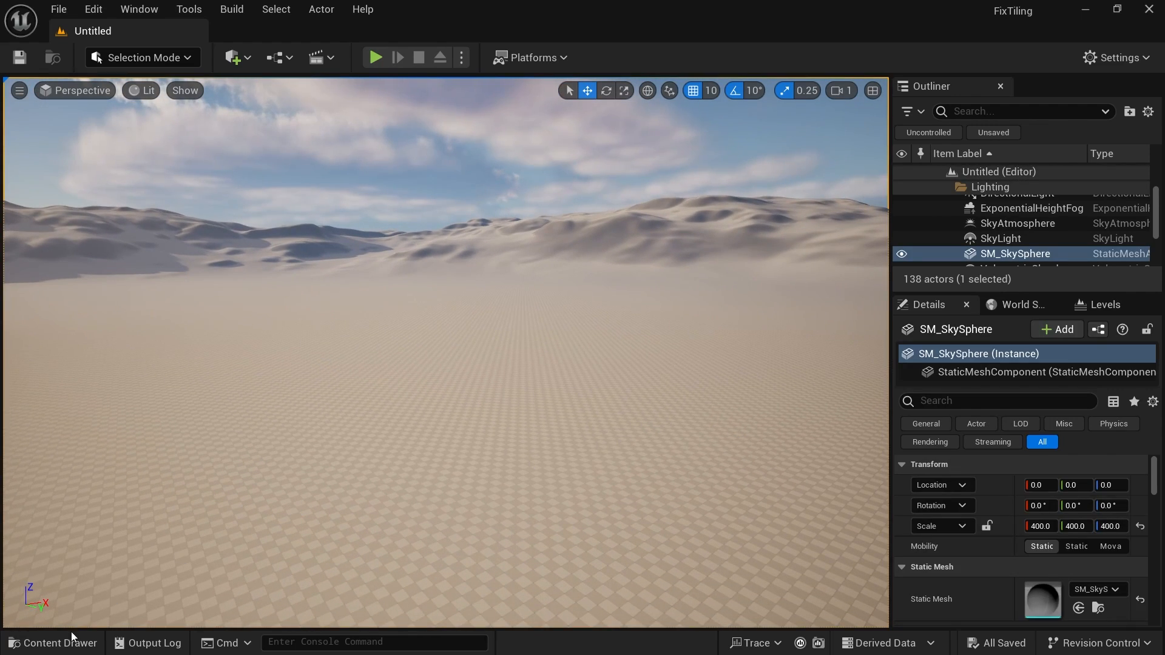
pyautogui.click(55, 642)
pyautogui.rightClick(89, 402)
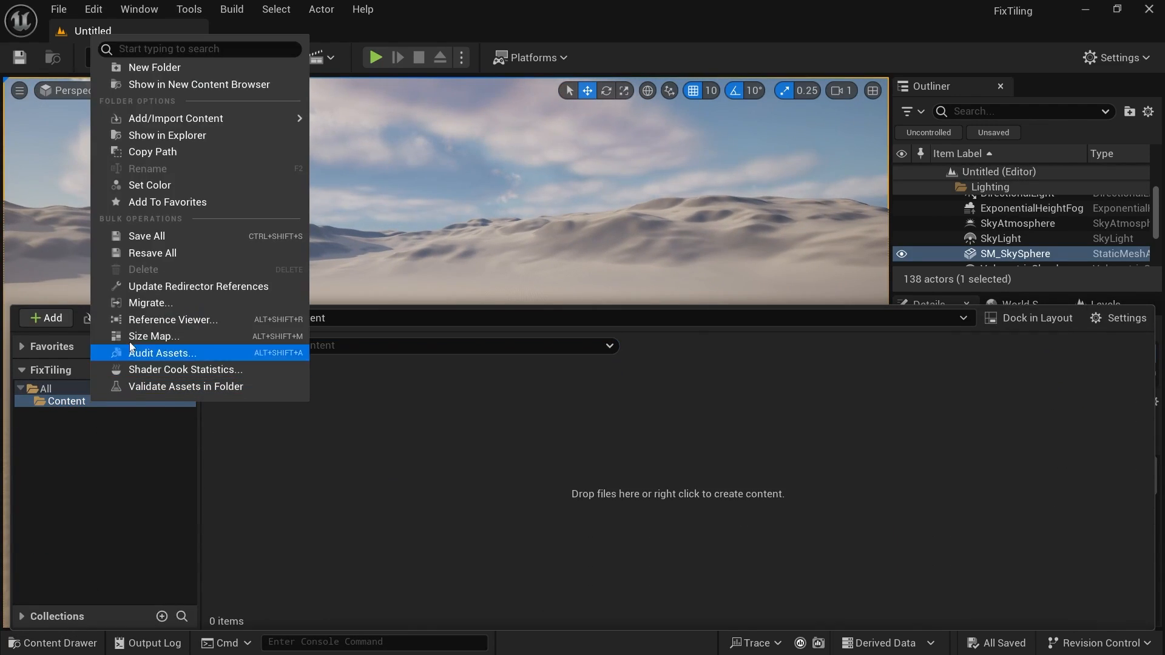
pyautogui.click(169, 71)
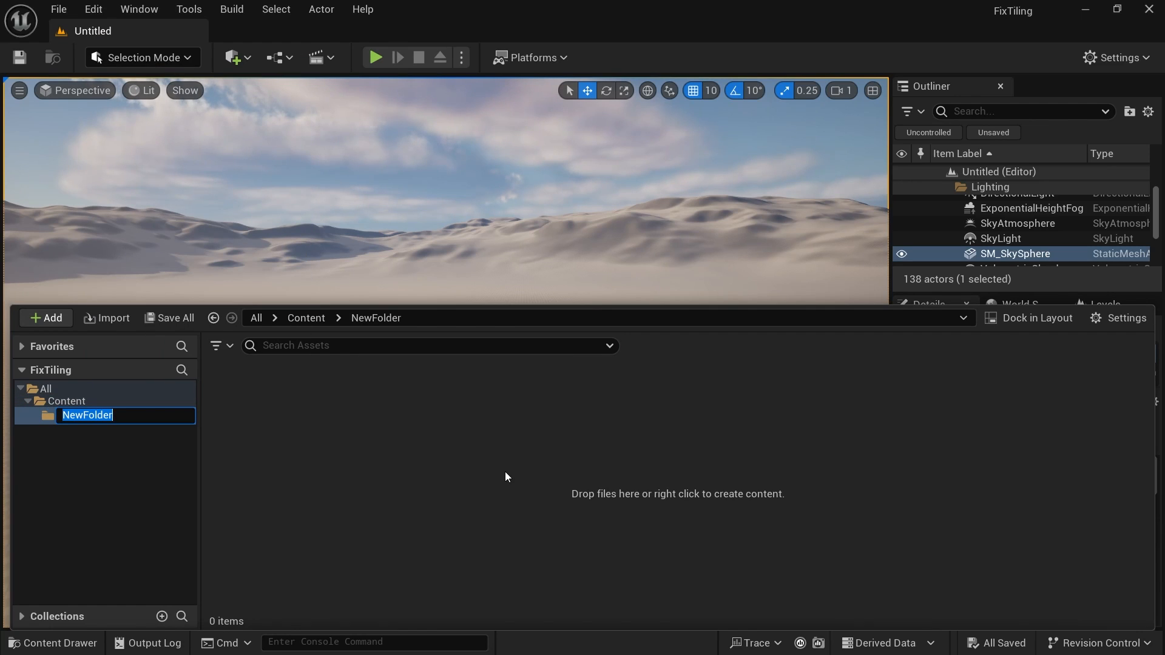
pyautogui.write('Ma')
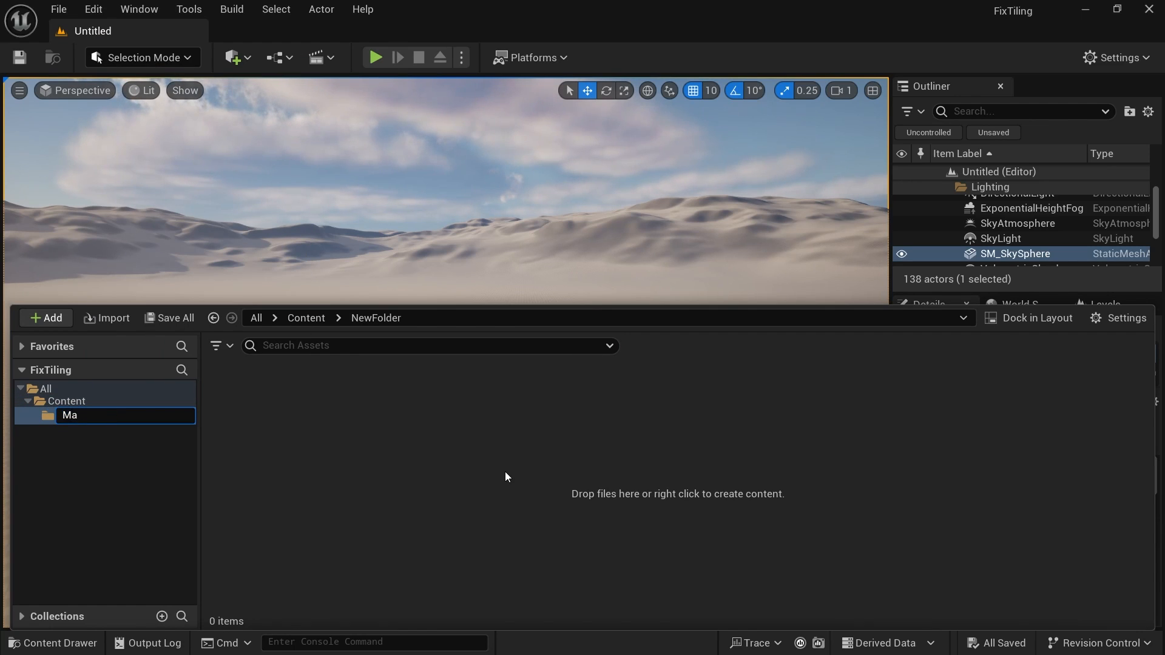
pyautogui.write('ps')
pyautogui.press('Return')
# Create a new level from the Basic template.
pyautogui.click(59, 9)
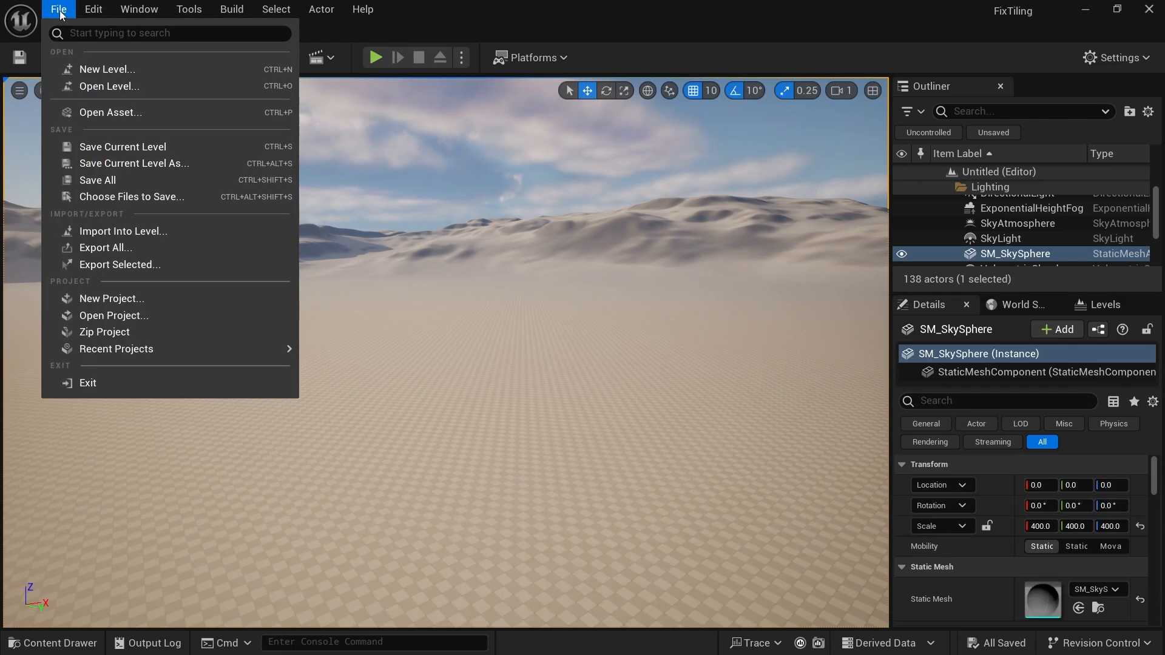
pyautogui.click(104, 67)
pyautogui.click(607, 248)
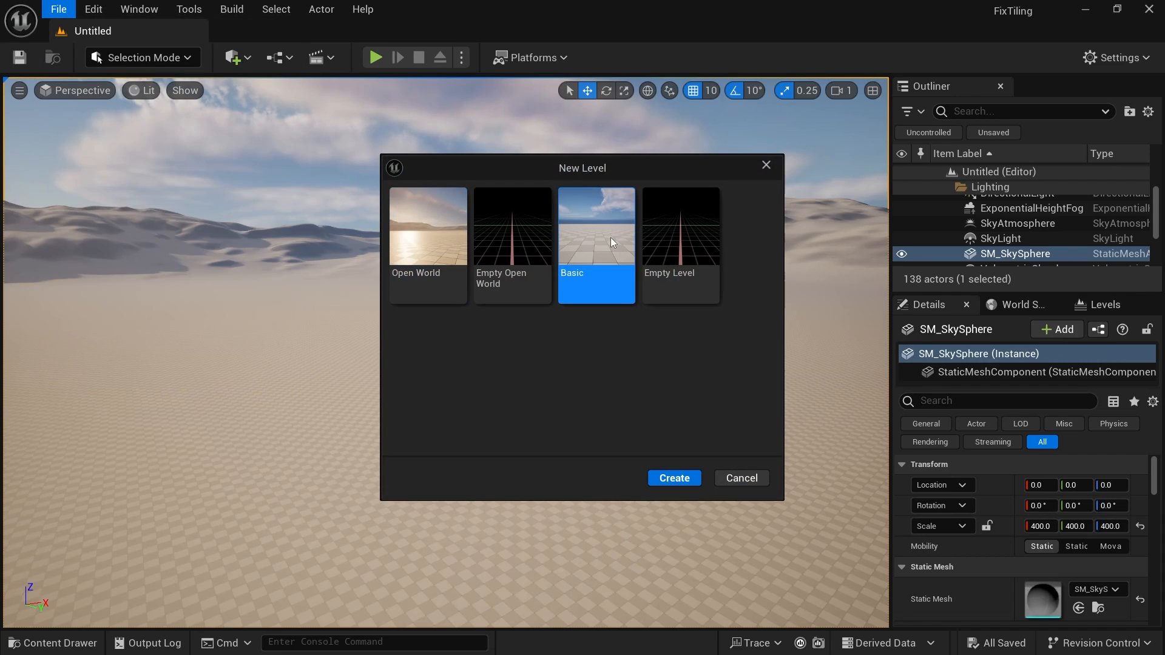
pyautogui.click(674, 479)
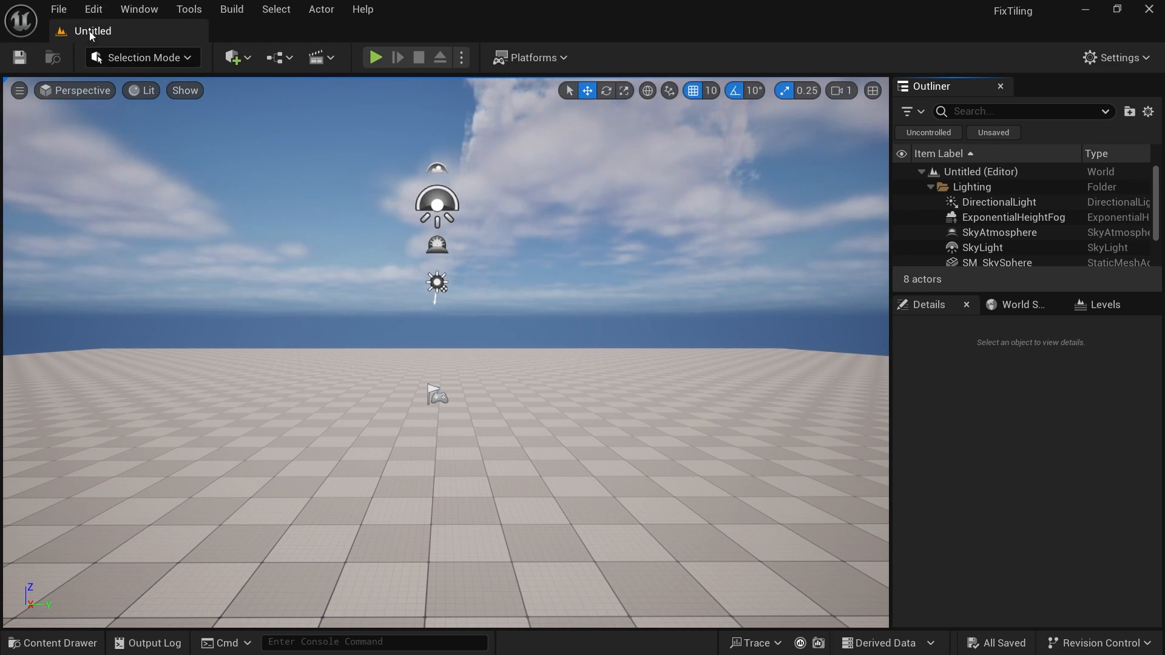
# Save the current level as TilingFix in the Maps folder.
pyautogui.click(59, 9)
pyautogui.click(103, 161)
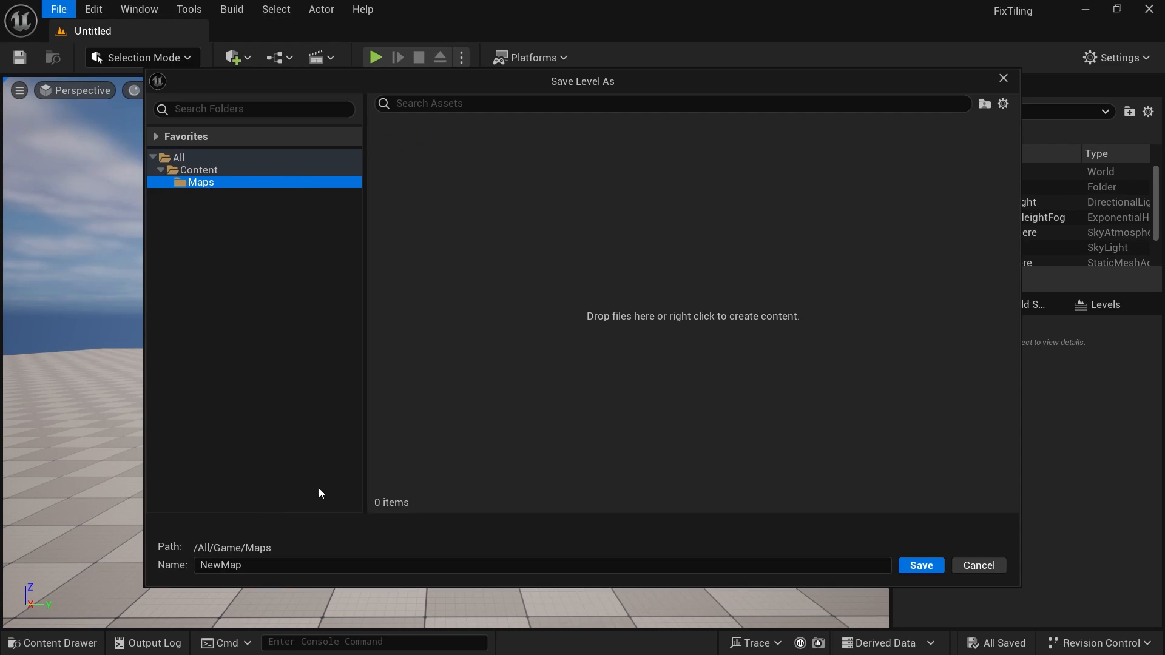
pyautogui.click(260, 566)
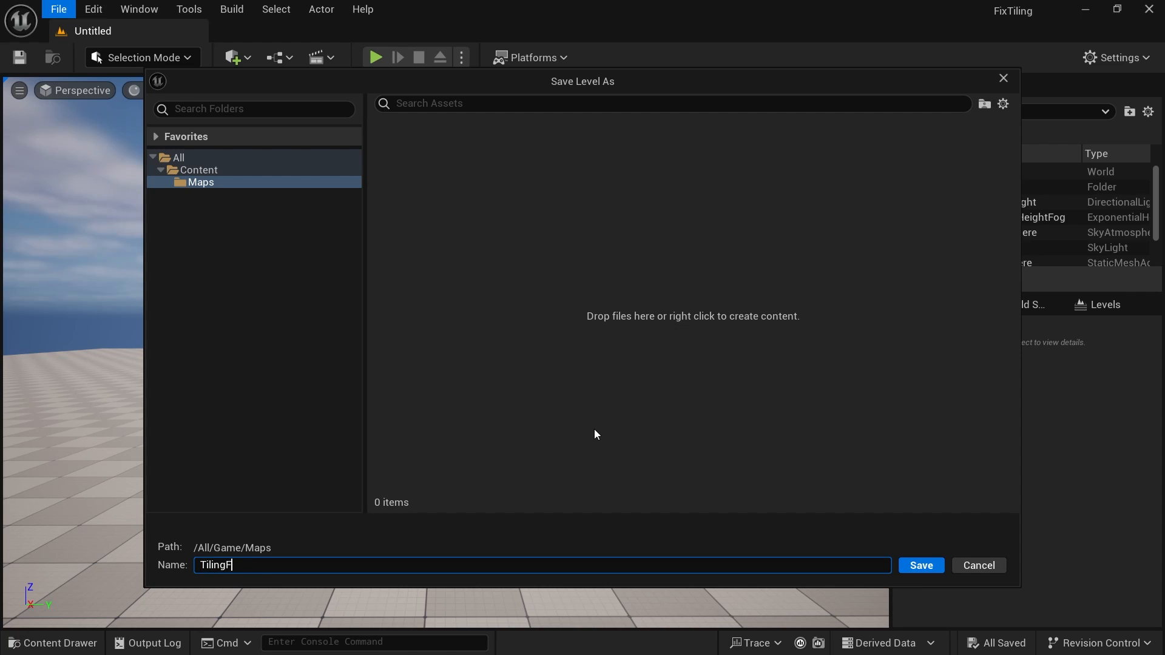
pyautogui.click(919, 564)
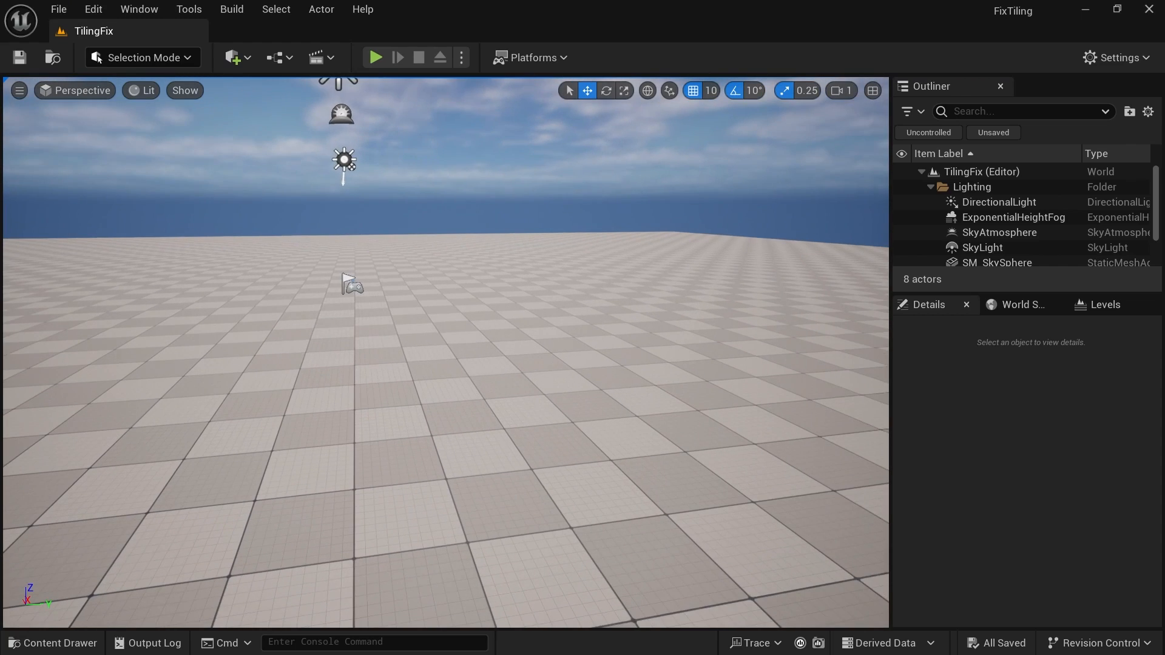
# Delete the default floor from the level.
pyautogui.moveTo(678, 377)
pyautogui.mouseDown(button='right')
pyautogui.moveTo(770, 383)
pyautogui.moveTo(658, 386)
pyautogui.mouseUp(button='right')
pyautogui.click(675, 377)
pyautogui.press('Delete')
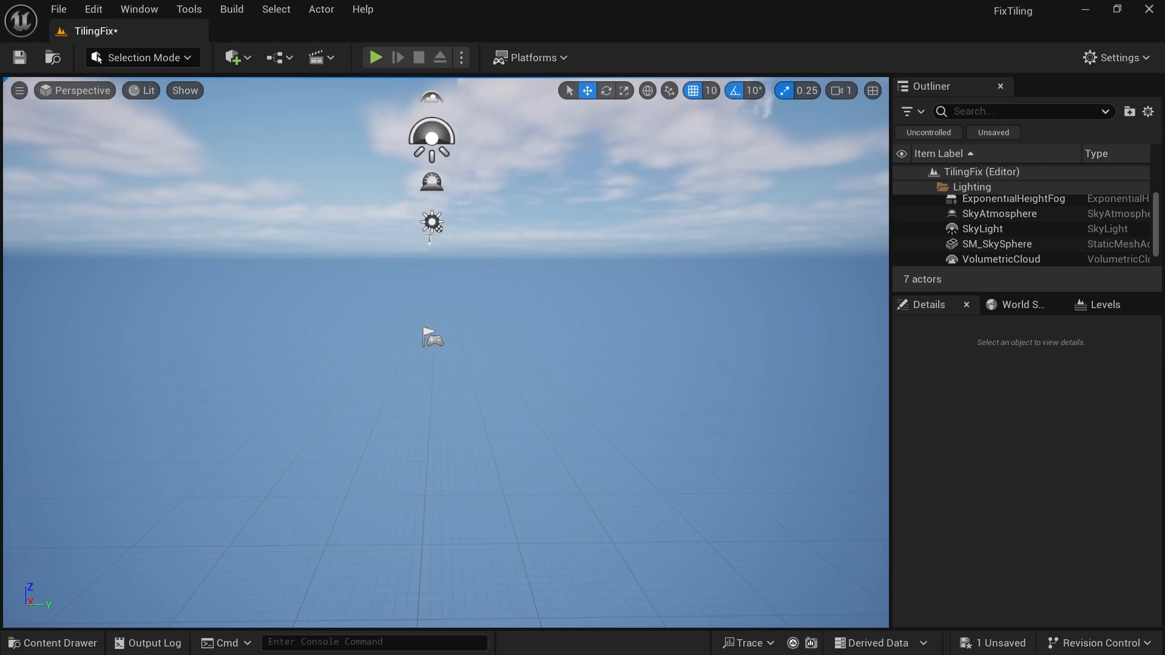
# Switch to Landscape Mode and create a new landscape with the default 8 × 8 components.
pyautogui.click(174, 63)
pyautogui.click(158, 97)
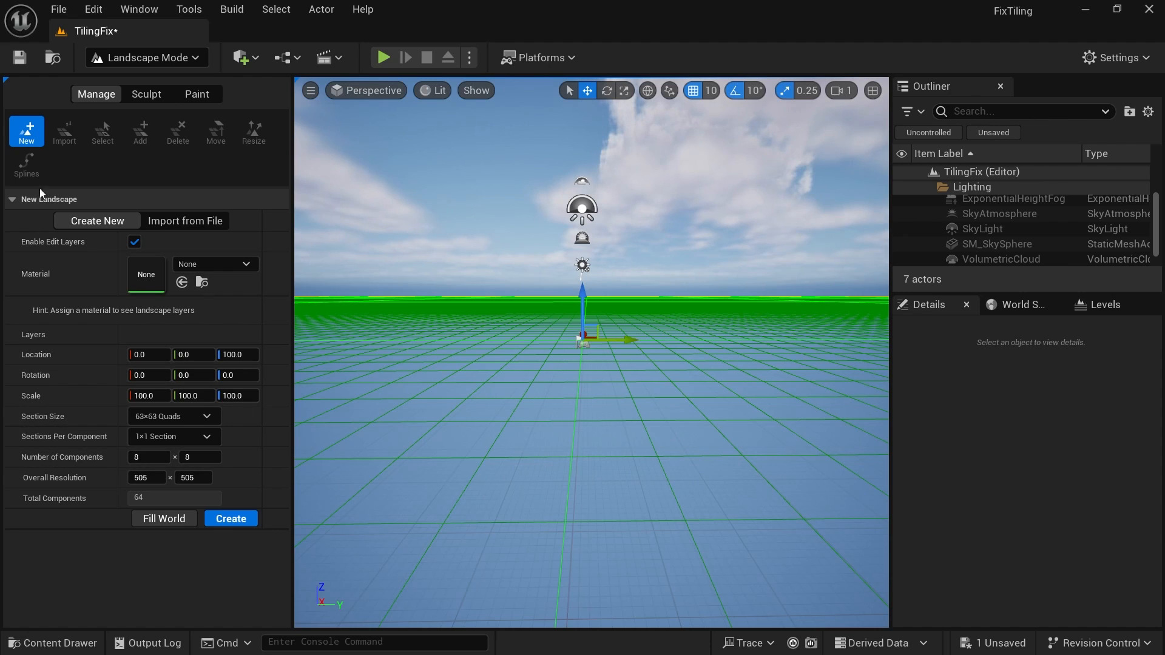
pyautogui.click(232, 519)
# Sculpt some small hills on the landscape with the 2048 brush size.
pyautogui.press('s')
pyautogui.moveTo(754, 369)
pyautogui.mouseDown(button='right')
pyautogui.moveTo(813, 419)
pyautogui.moveTo(819, 409)
pyautogui.moveTo(753, 474)
pyautogui.moveTo(745, 376)
pyautogui.mouseUp(button='right')
pyautogui.moveTo(668, 367)
pyautogui.mouseDown()
pyautogui.moveTo(463, 307)
pyautogui.moveTo(715, 317)
pyautogui.moveTo(481, 309)
pyautogui.moveTo(665, 271)
pyautogui.mouseUp()
pyautogui.press('s')
pyautogui.moveTo(665, 271)
pyautogui.mouseDown(button='right')
pyautogui.moveTo(722, 352)
pyautogui.moveTo(761, 307)
pyautogui.moveTo(816, 291)
pyautogui.mouseUp(button='right')
pyautogui.press('a')
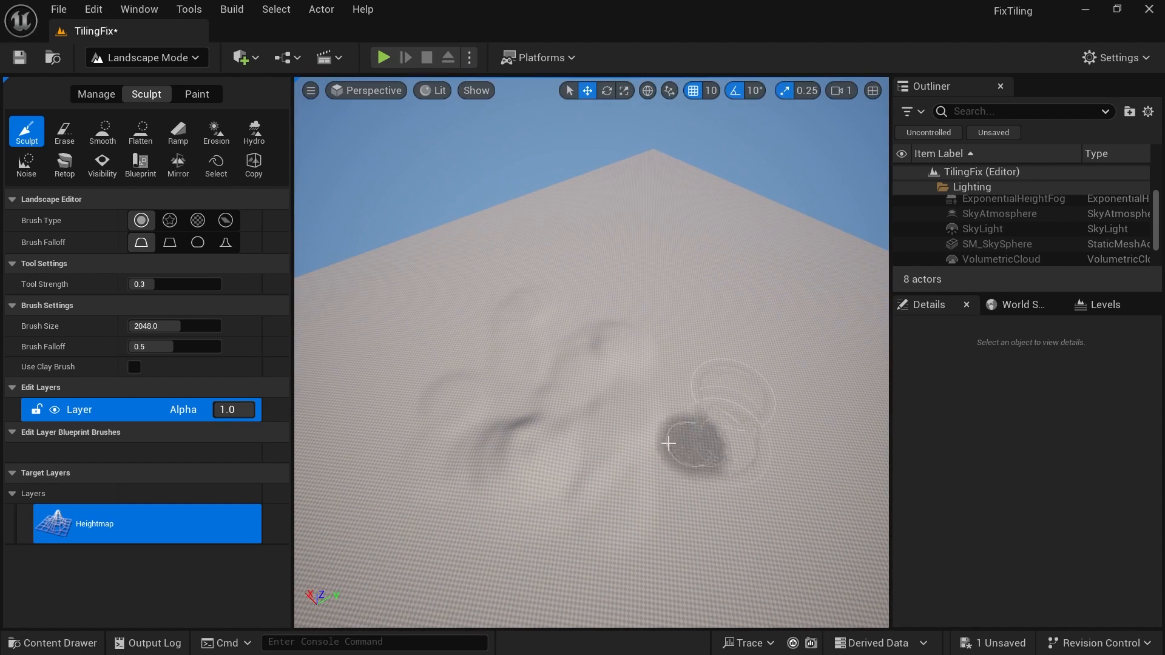
# Set the sculpting brush size to 8192 and raise broad hills across the landscape.
pyautogui.moveTo(182, 326); pyautogui.dragTo(253, 355)
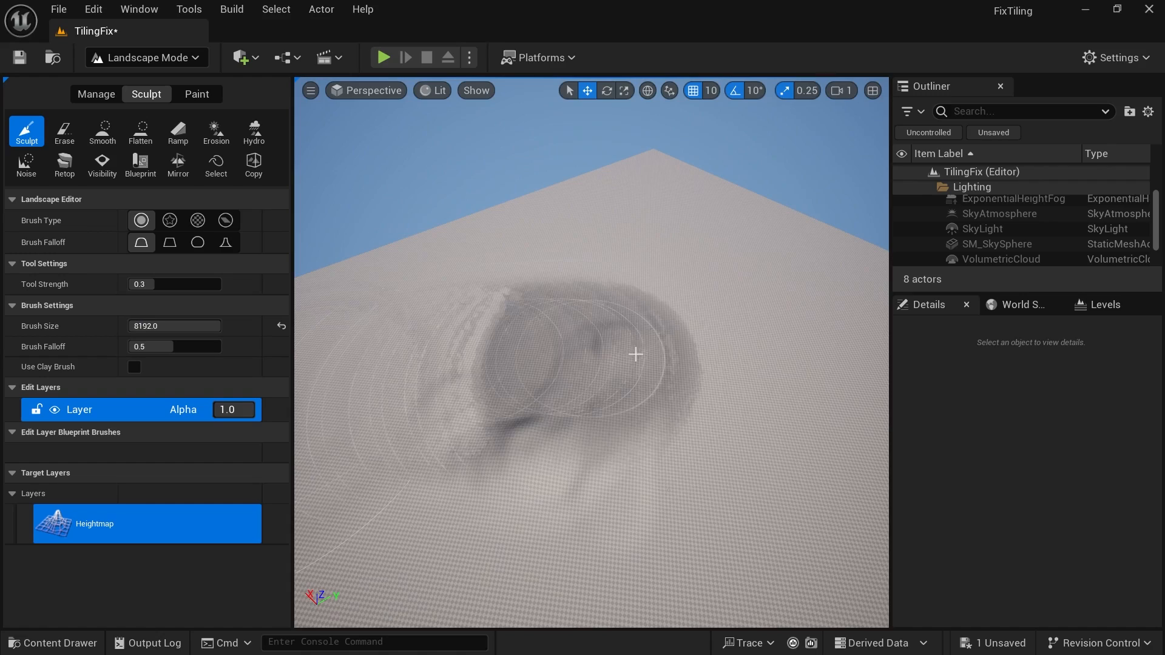
pyautogui.moveTo(635, 353); pyautogui.dragTo(716, 367, button='right')
pyautogui.press('a')
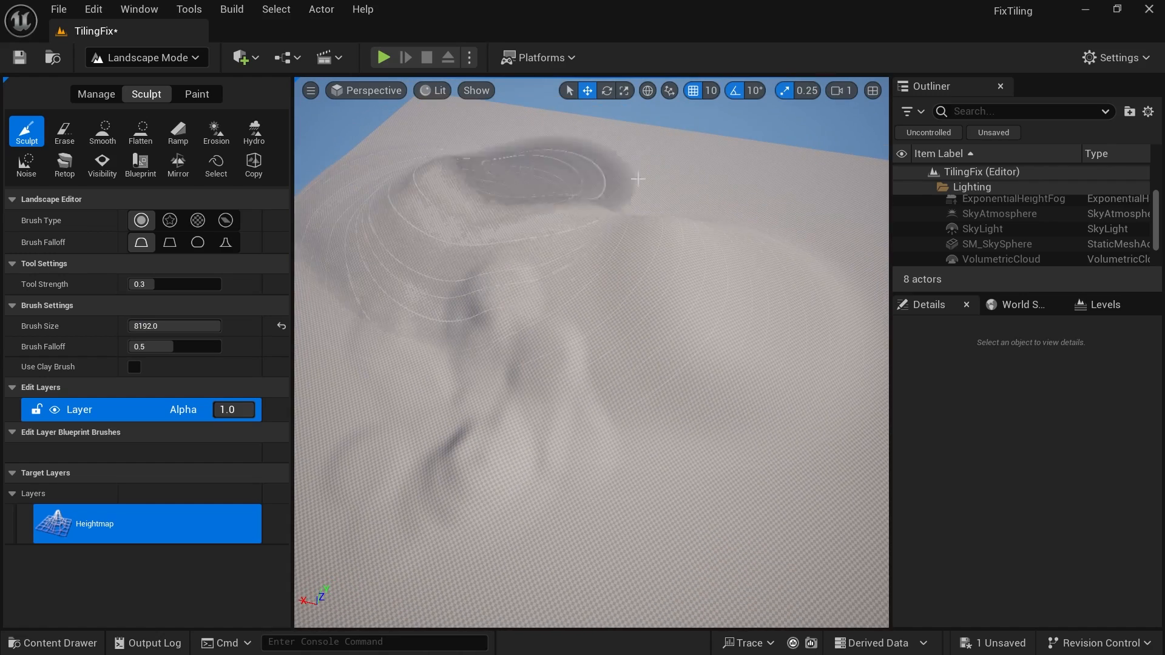
pyautogui.moveTo(531, 333); pyautogui.dragTo(643, 291, button='right')
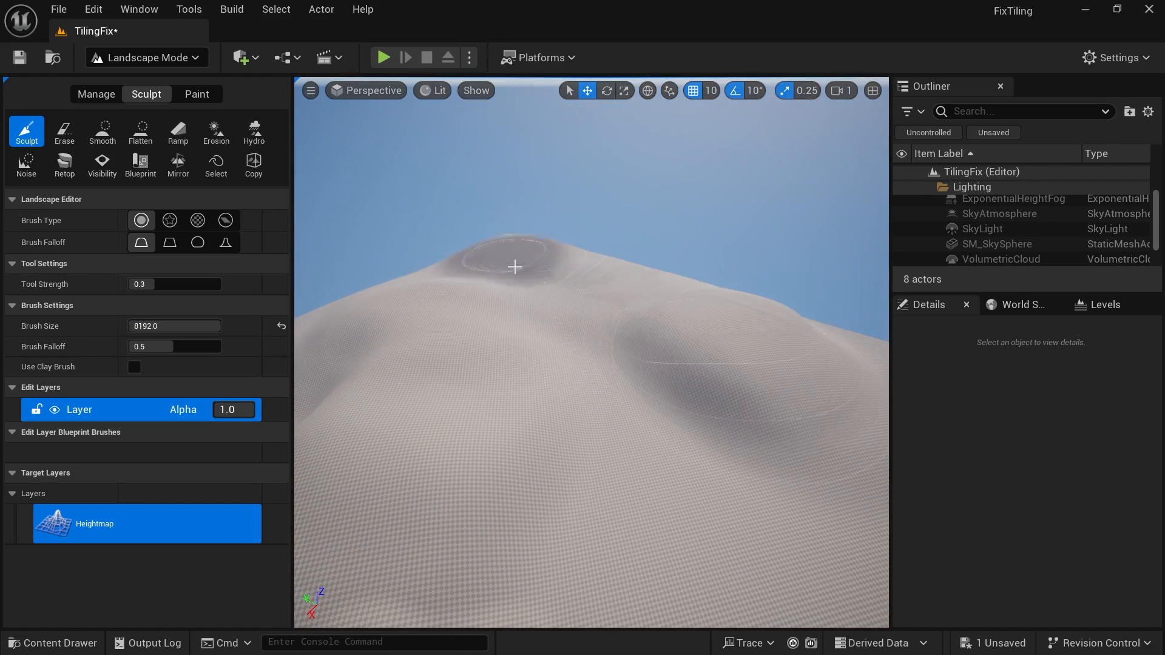
pyautogui.moveTo(610, 364); pyautogui.dragTo(565, 349, button='right')
pyautogui.moveTo(618, 412); pyautogui.dragTo(539, 426, button='right')
pyautogui.moveTo(426, 358)
pyautogui.mouseDown(button='right')
pyautogui.moveTo(564, 377)
pyautogui.moveTo(589, 367)
pyautogui.moveTo(395, 333)
pyautogui.moveTo(386, 292)
pyautogui.moveTo(345, 281)
pyautogui.moveTo(370, 303)
pyautogui.moveTo(552, 312)
pyautogui.moveTo(479, 298)
pyautogui.moveTo(497, 346)
pyautogui.moveTo(543, 358)
pyautogui.moveTo(671, 310)
pyautogui.mouseUp(button='right')
pyautogui.press('w')
pyautogui.press('w')
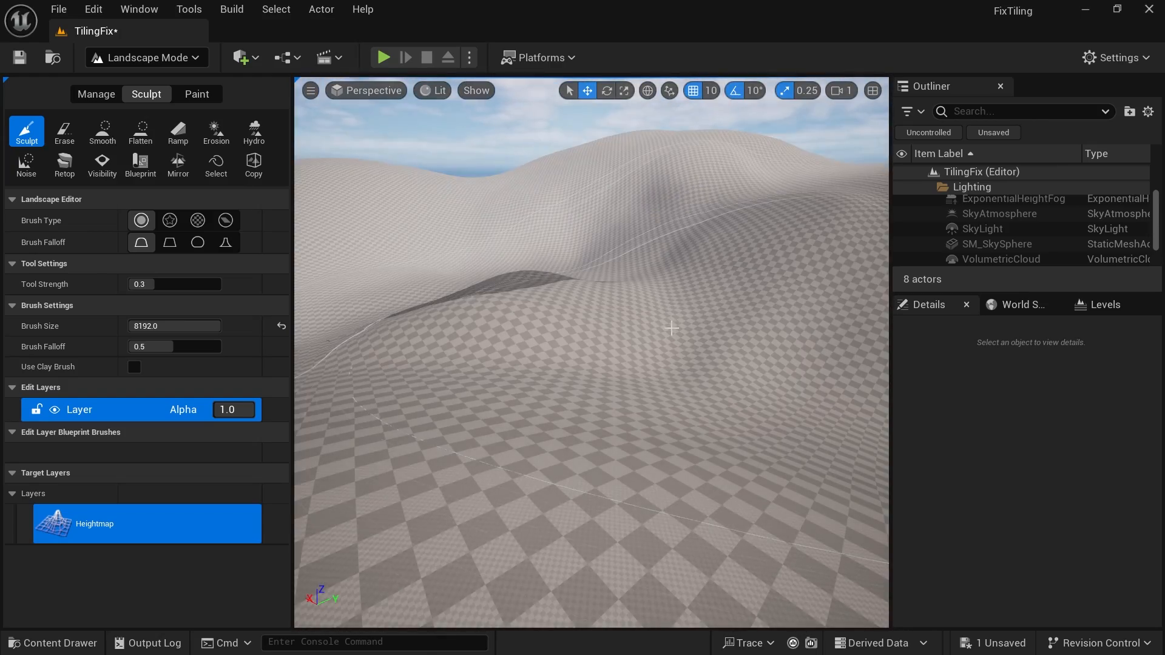
# Switch the editor back to Selection Mode.
pyautogui.hotkey('shift', '1')
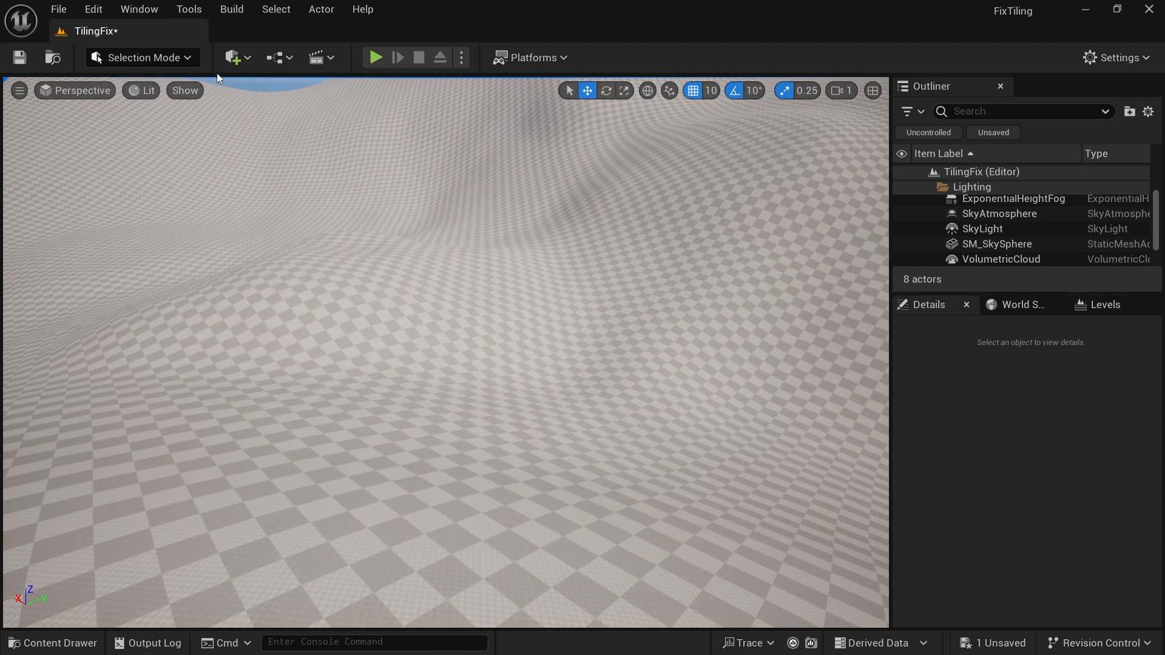
pyautogui.click(143, 58)
pyautogui.click(152, 58)
# Find the PlayerStart actor in the level and raise it above the landscape to a Z location of about 1892.
pyautogui.moveTo(546, 291); pyautogui.dragTo(546, 307, button='right')
pyautogui.moveTo(819, 252); pyautogui.dragTo(614, 442, button='right')
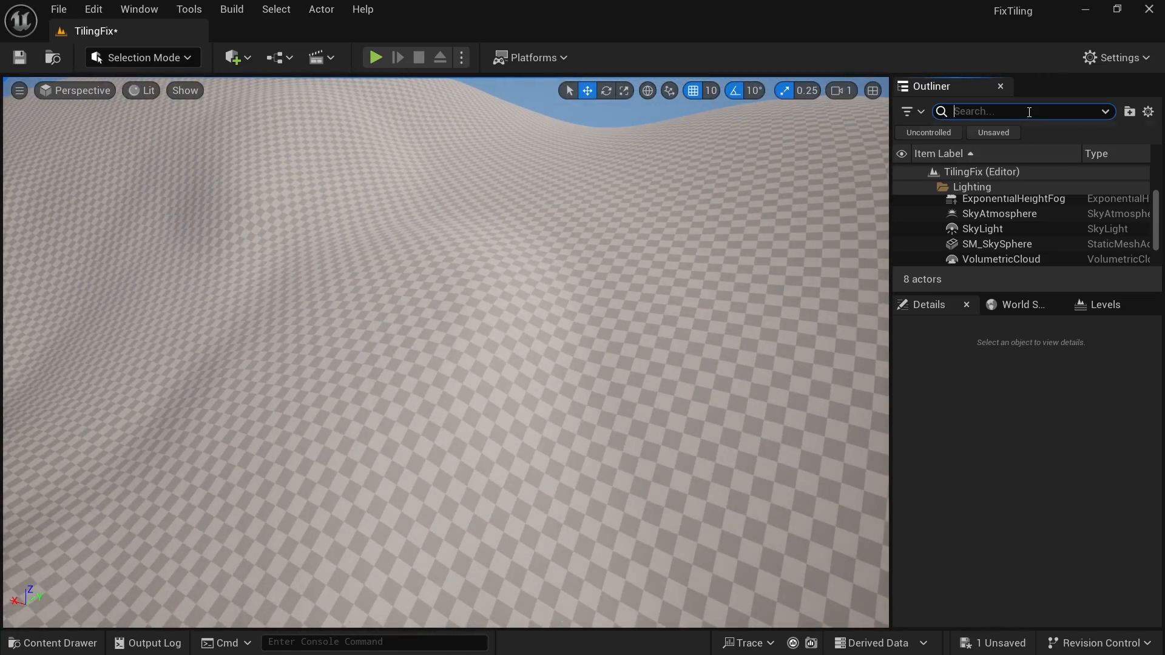
pyautogui.write('pla')
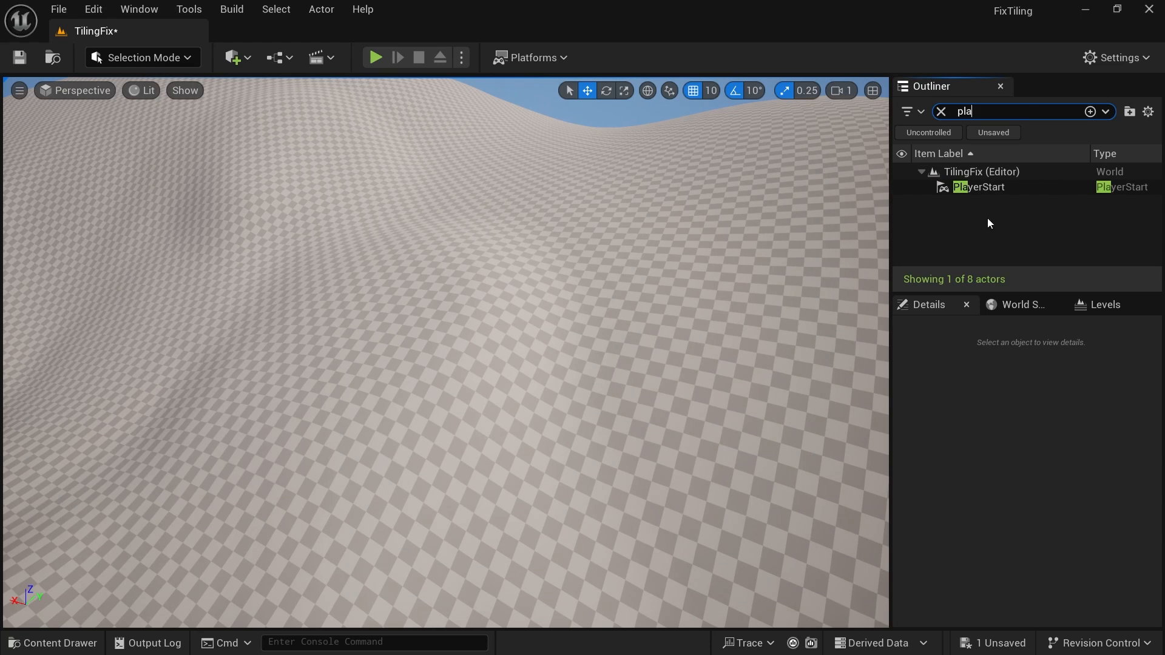
pyautogui.click(984, 188)
pyautogui.press('f')
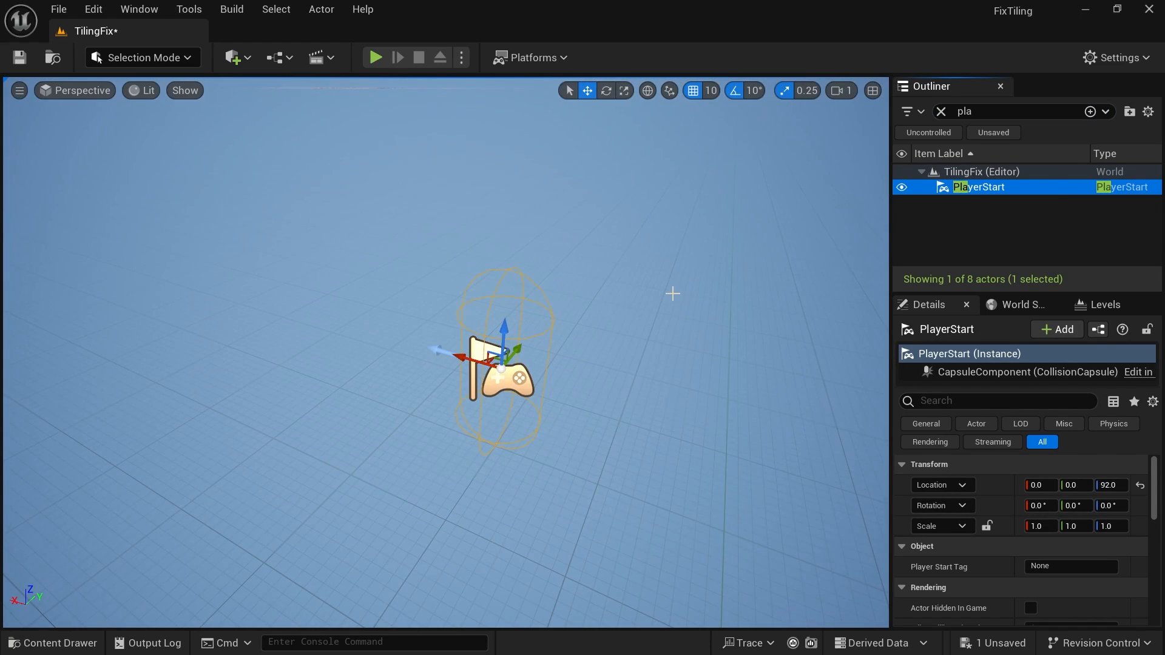
pyautogui.keyDown('shift'); pyautogui.moveTo(508, 324); pyautogui.dragTo(507, 187); pyautogui.keyUp('shift')
pyautogui.moveTo(639, 438); pyautogui.dragTo(574, 406, button='right')
pyautogui.moveTo(680, 412)
pyautogui.mouseDown(button='right')
pyautogui.moveTo(613, 424)
pyautogui.moveTo(681, 412)
pyautogui.mouseUp(button='right')
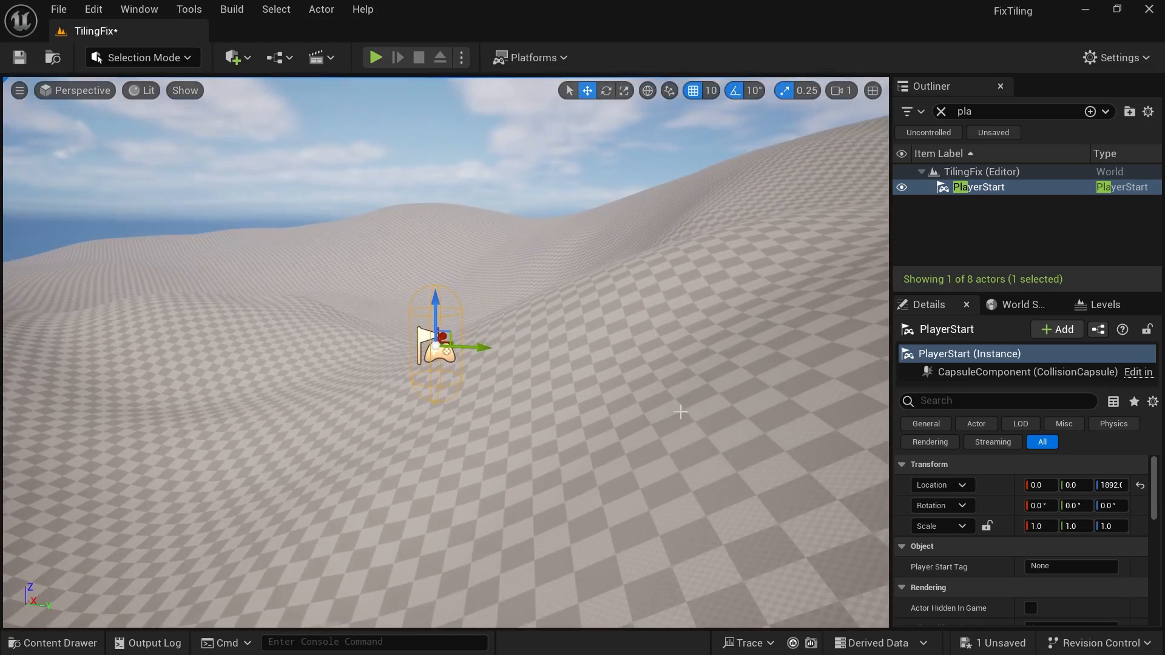
# Play the level in the editor, move around the landscape to check the start position, and end the play session.
pyautogui.click(374, 57)
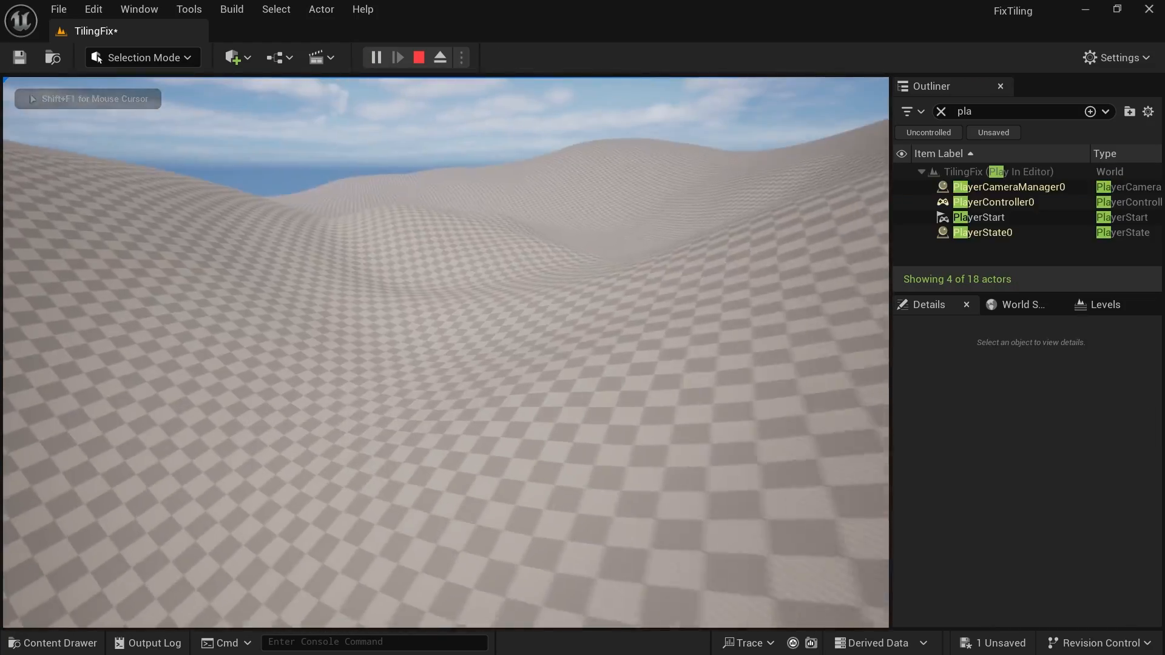
pyautogui.press('w')
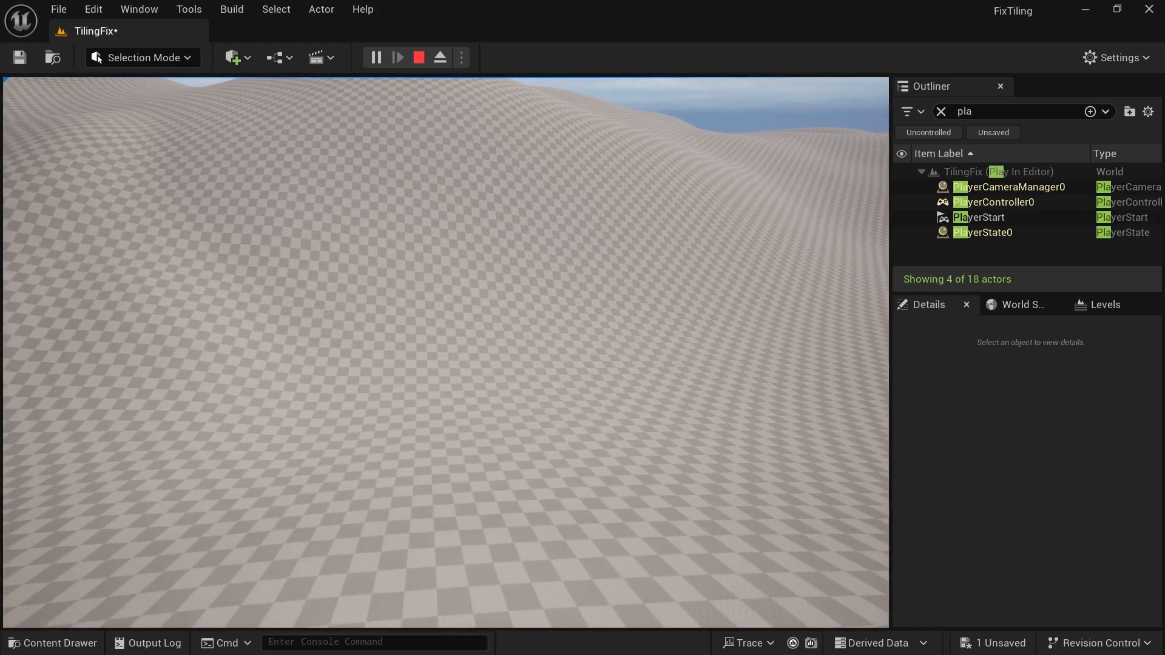
pyautogui.press('Escape')
# Select the landscape and filter its properties by "material" to show the Landscape Material setting.
pyautogui.moveTo(772, 489); pyautogui.dragTo(887, 505, button='right')
pyautogui.click(582, 363)
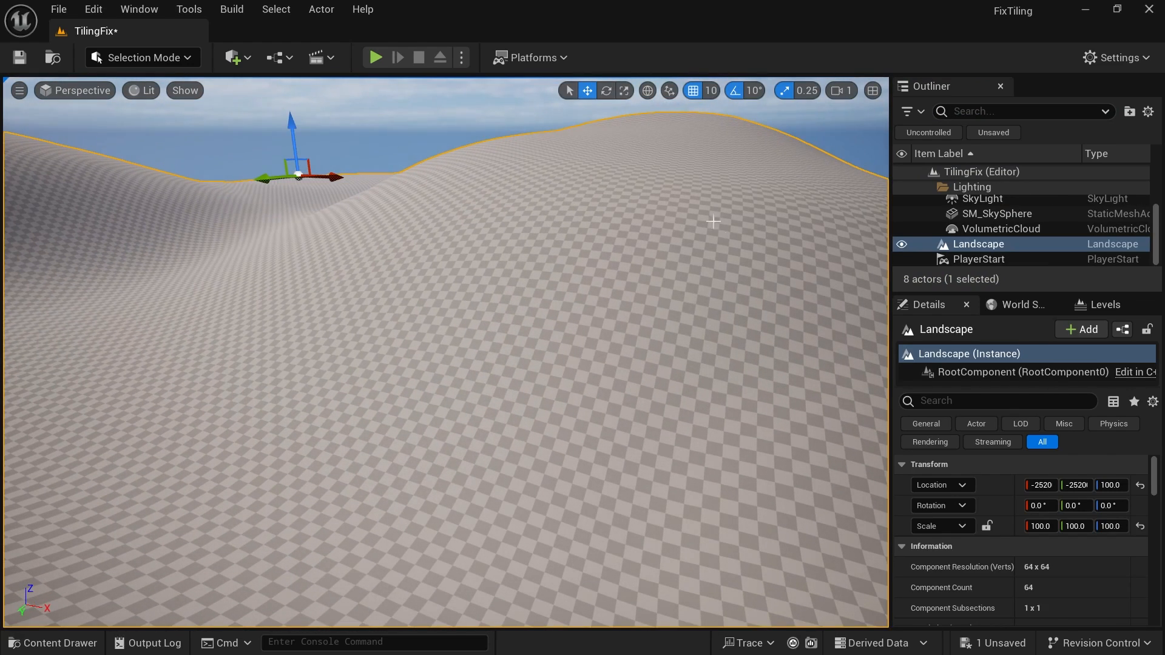
pyautogui.click(1008, 403)
pyautogui.write('mate')
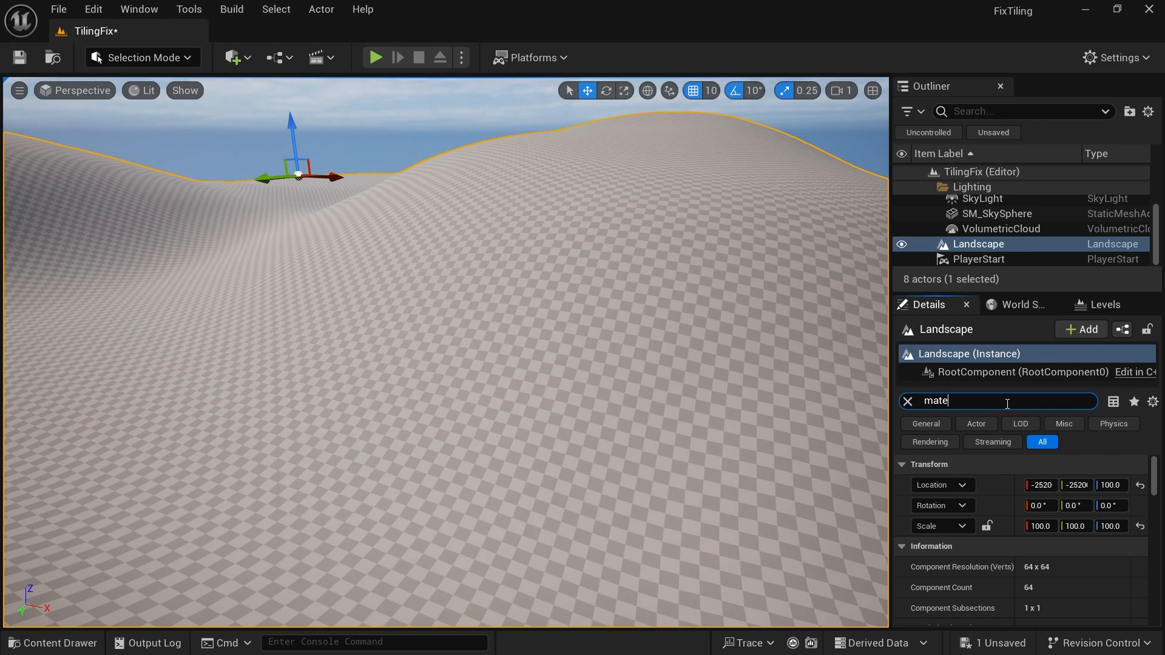
pyautogui.write('rial')
pyautogui.scroll(-1, 1007, 533)
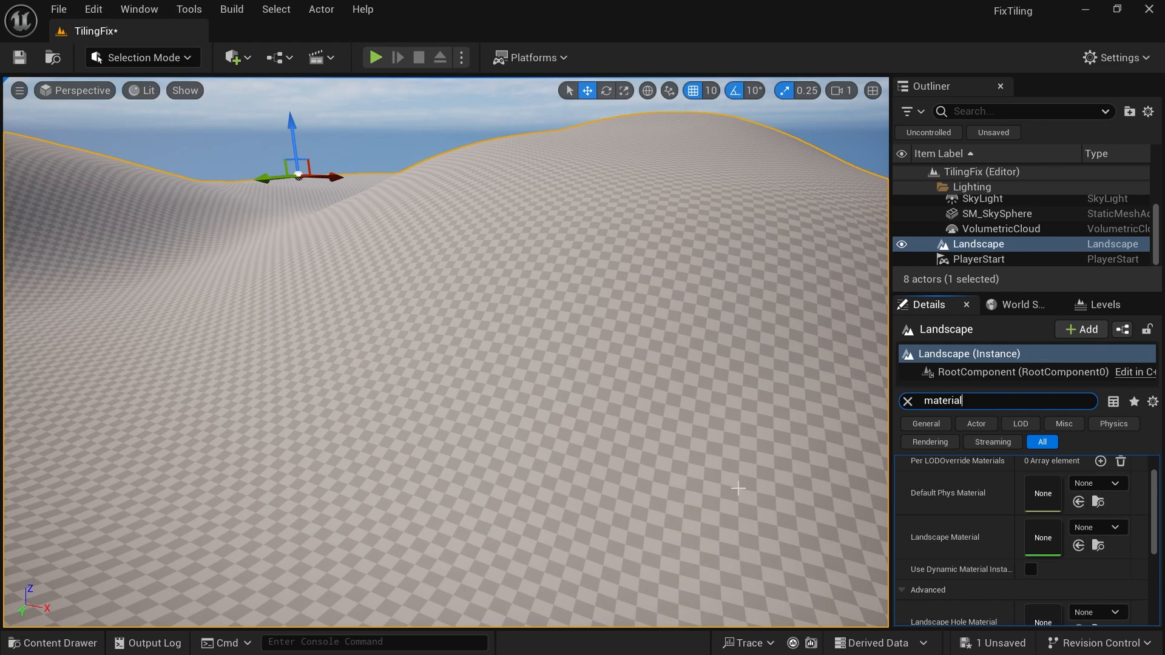
# Create a new folder named Landscape in the project's Content folder.
pyautogui.moveTo(685, 426); pyautogui.dragTo(685, 427, button='right')
pyautogui.hotkey('ctrl', 'space')
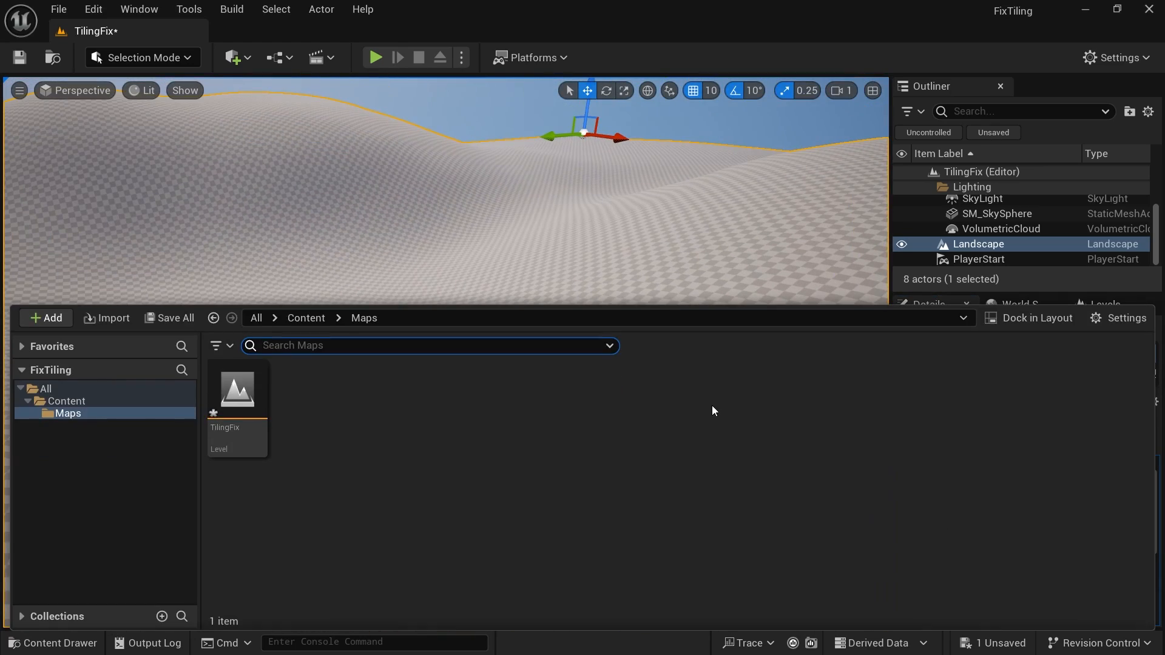
pyautogui.rightClick(88, 402)
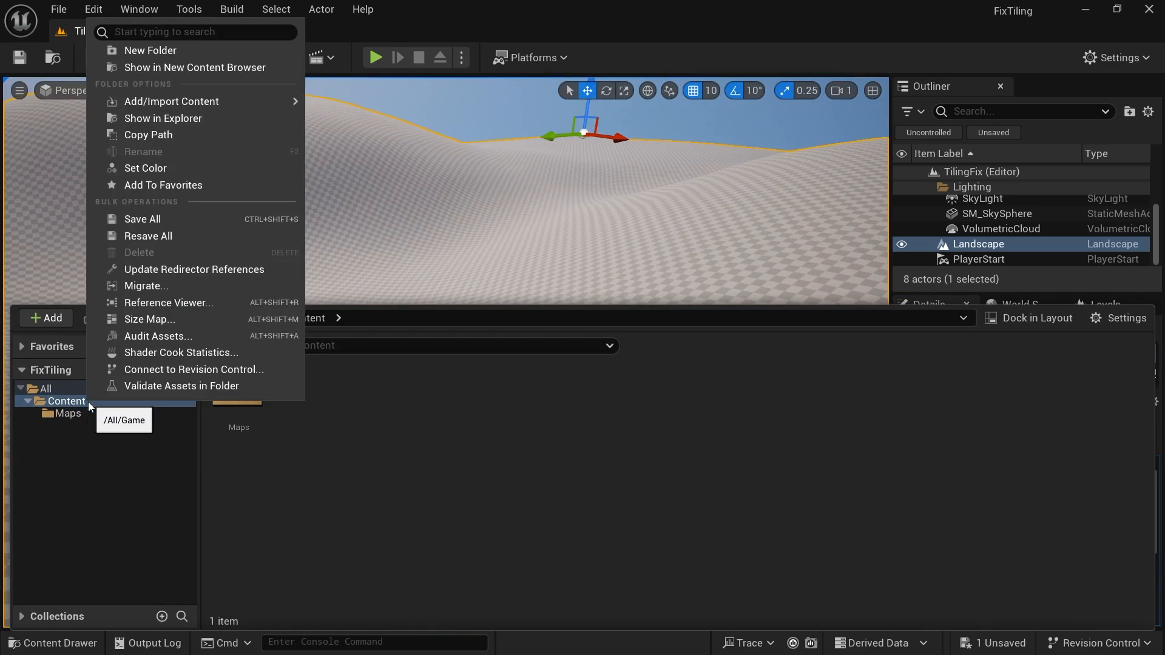
pyautogui.click(159, 53)
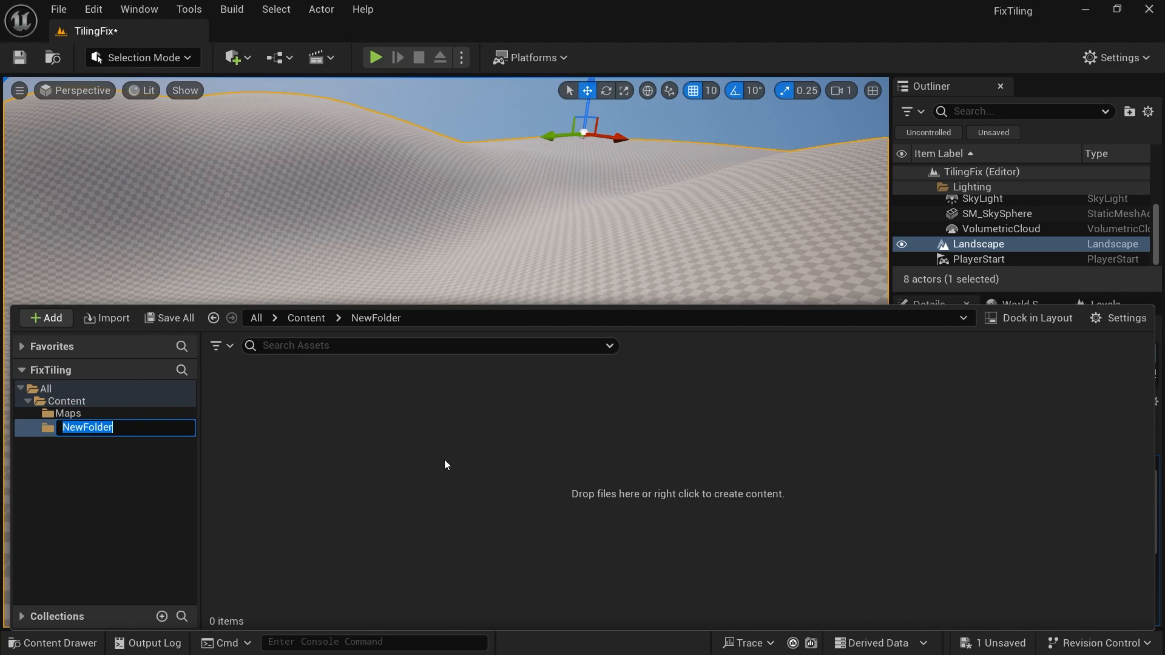
pyautogui.write('Landscape')
pyautogui.press('Return')
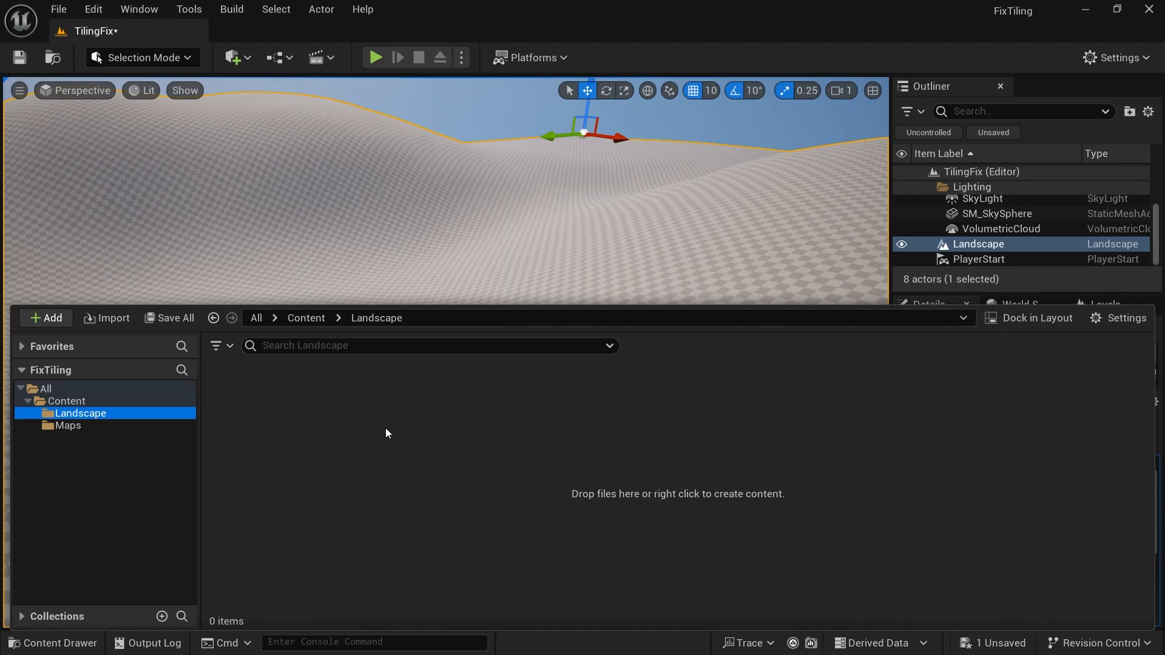
# Create a new material named M_Landscape in the Landscape folder.
pyautogui.rightClick(396, 402)
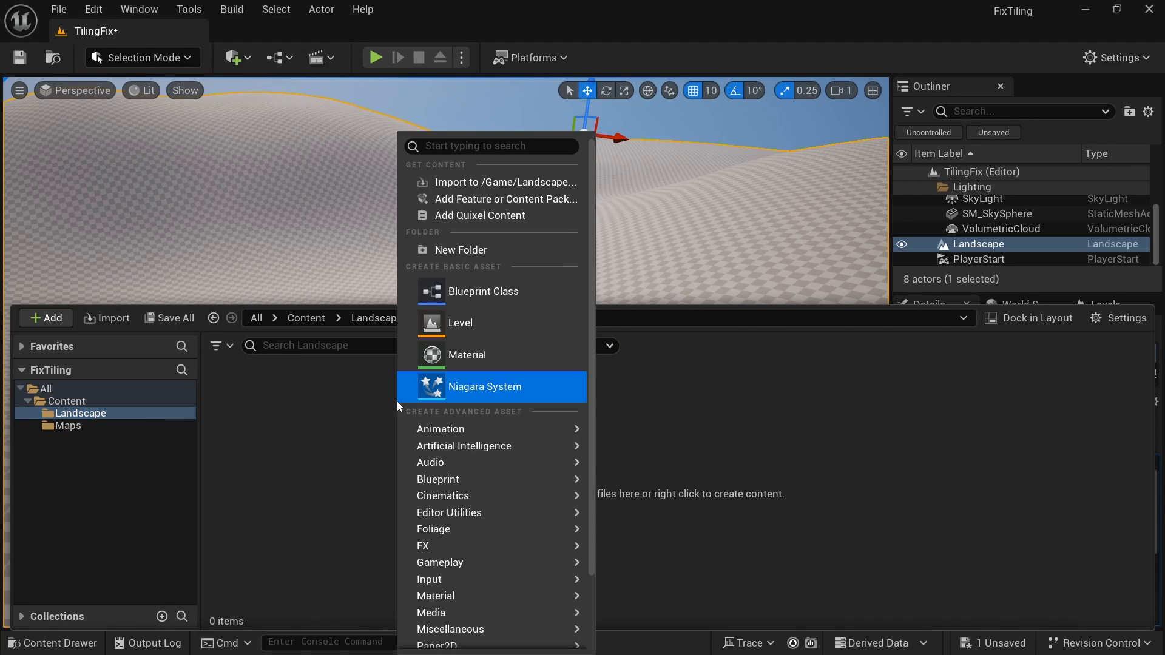
pyautogui.click(479, 356)
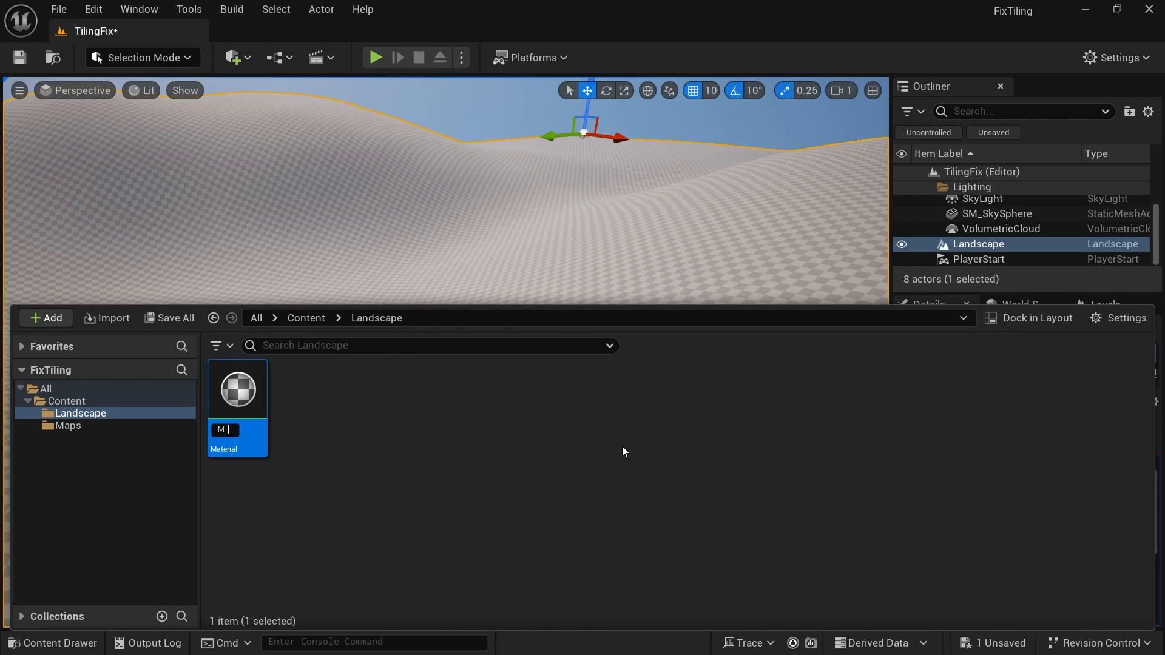
pyautogui.write('M_Landscape')
pyautogui.press('Return')
# Assign M_Landscape as the Landscape Material of the selected landscape and view the result on the terrain.
pyautogui.click(83, 641)
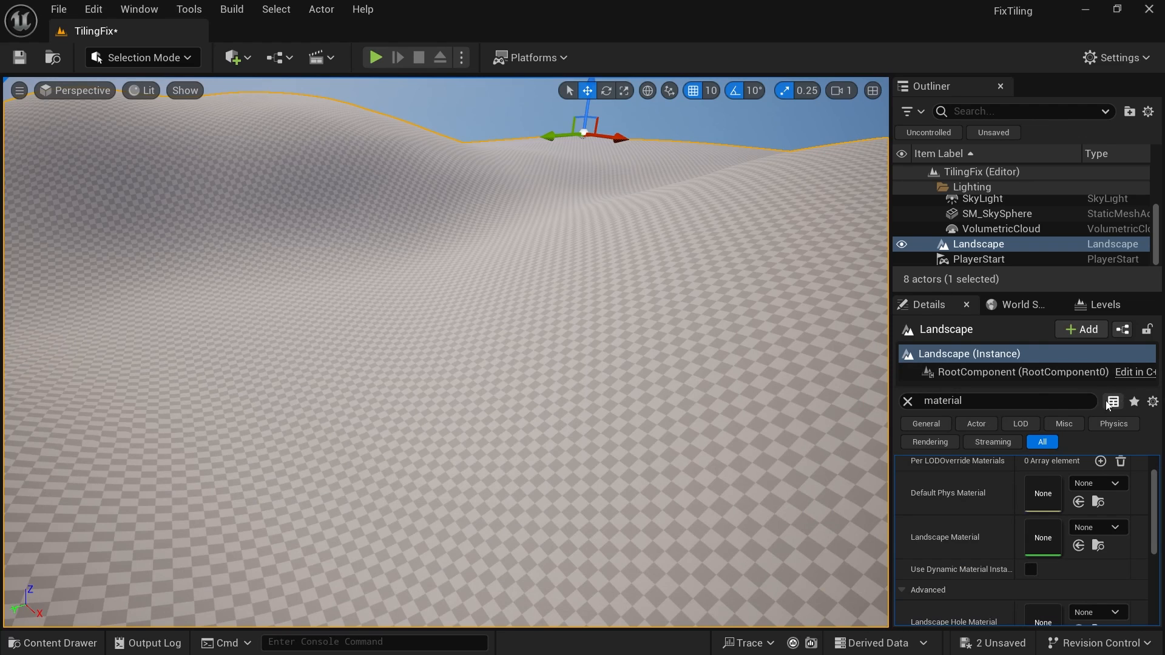
pyautogui.click(1079, 545)
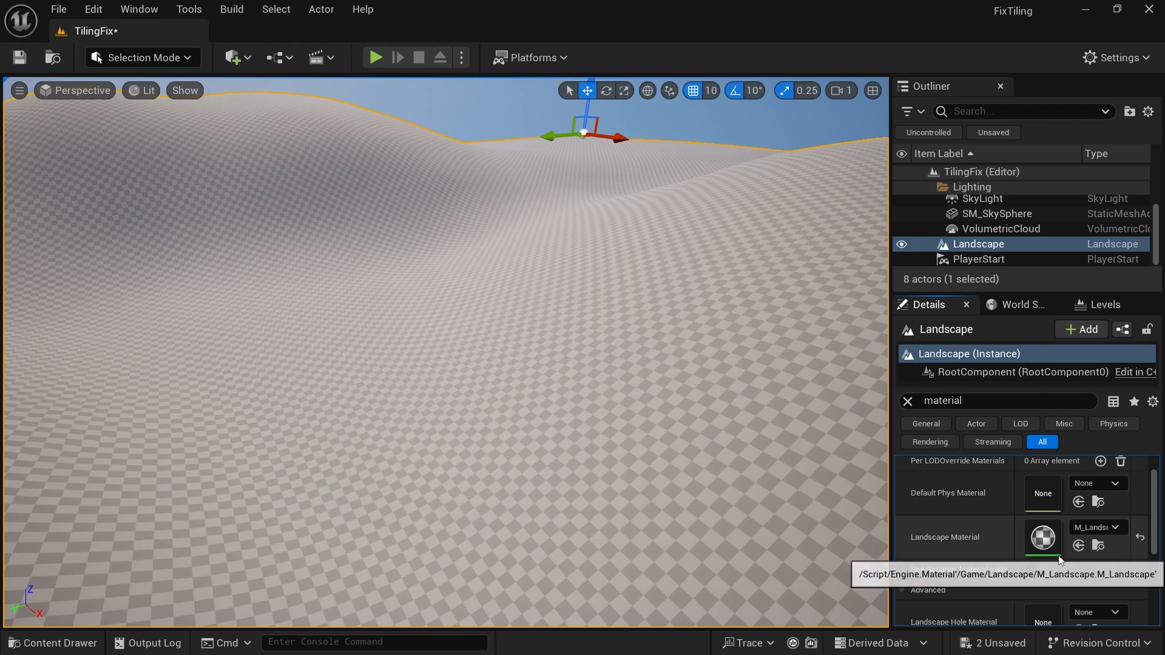
pyautogui.moveTo(670, 364); pyautogui.dragTo(340, 439, button='right')
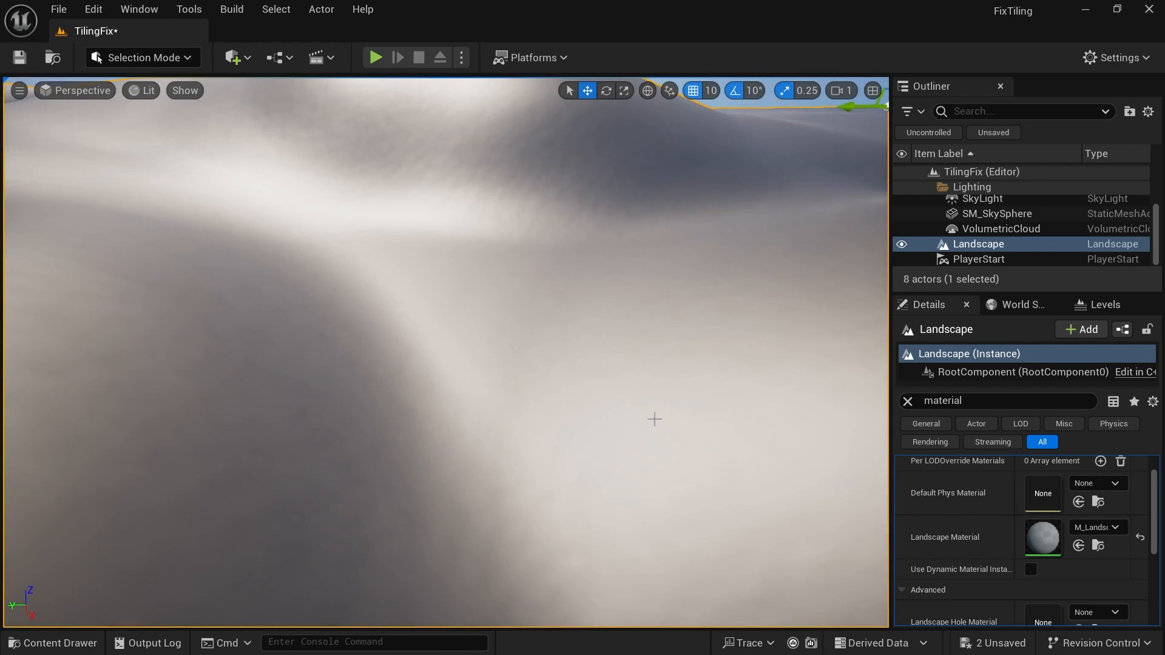
pyautogui.moveTo(654, 418); pyautogui.dragTo(661, 352, button='right')
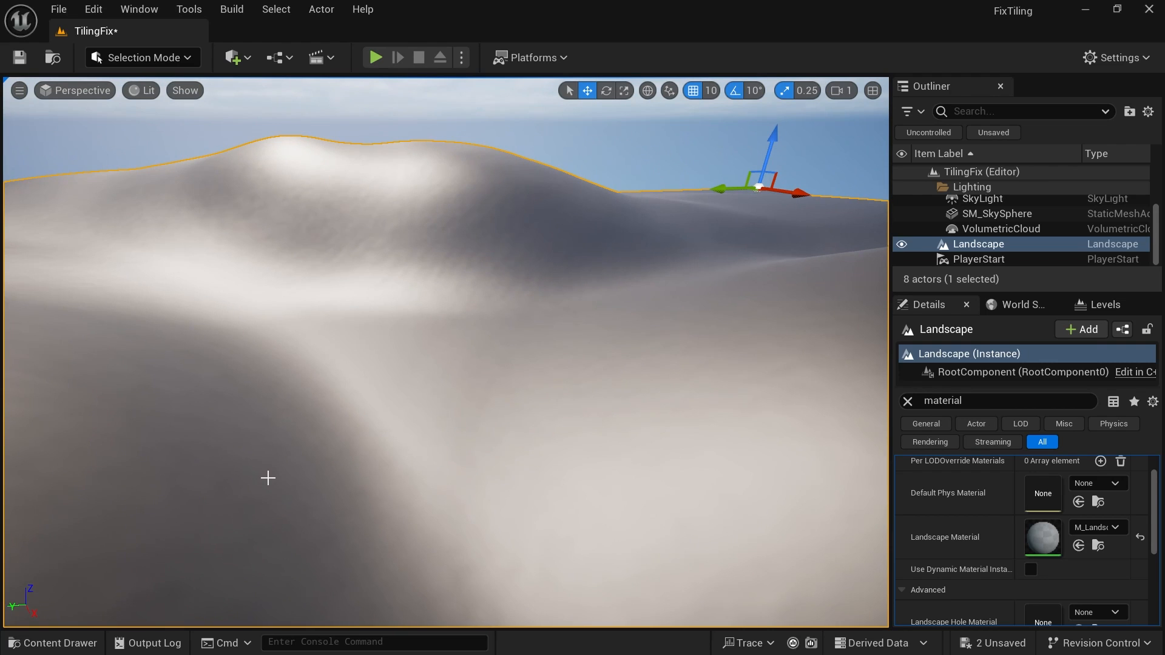
pyautogui.moveTo(576, 475); pyautogui.dragTo(483, 262, button='right')
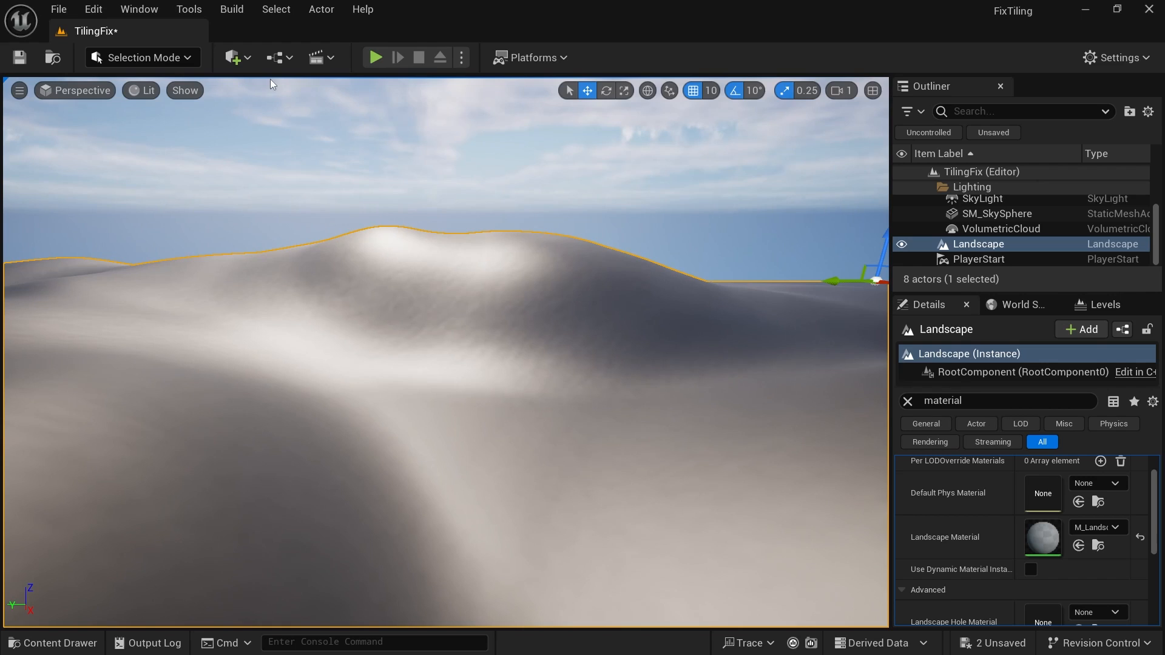
# Open Quixel Bridge and go to its Surfaces assets.
pyautogui.click(247, 61)
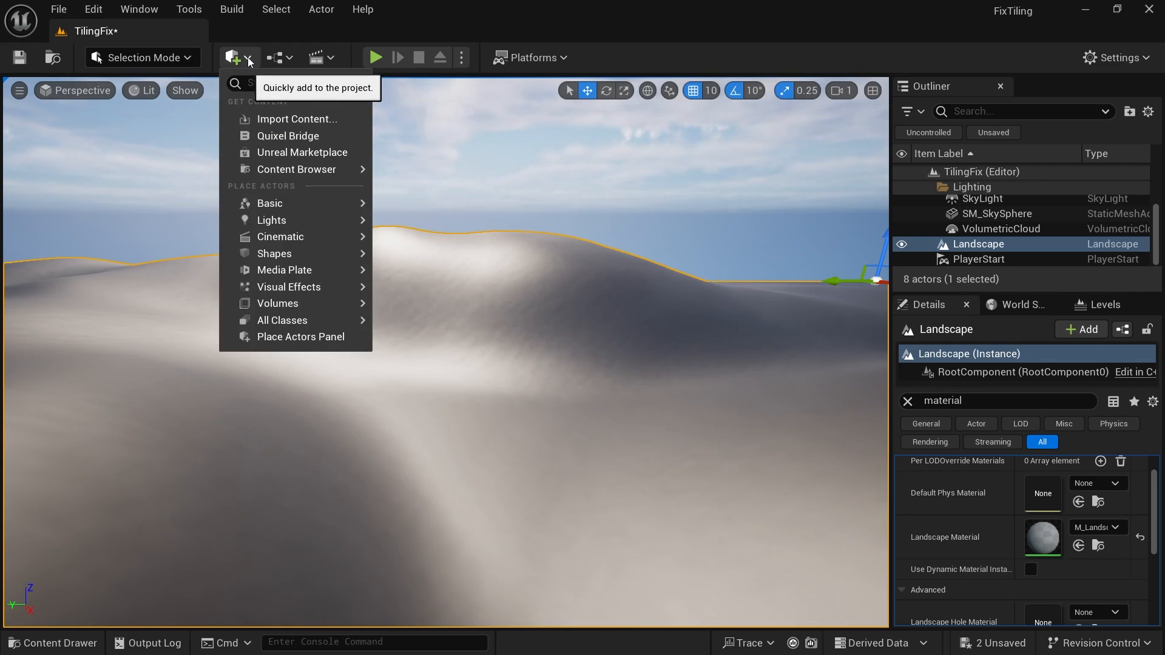
pyautogui.click(293, 136)
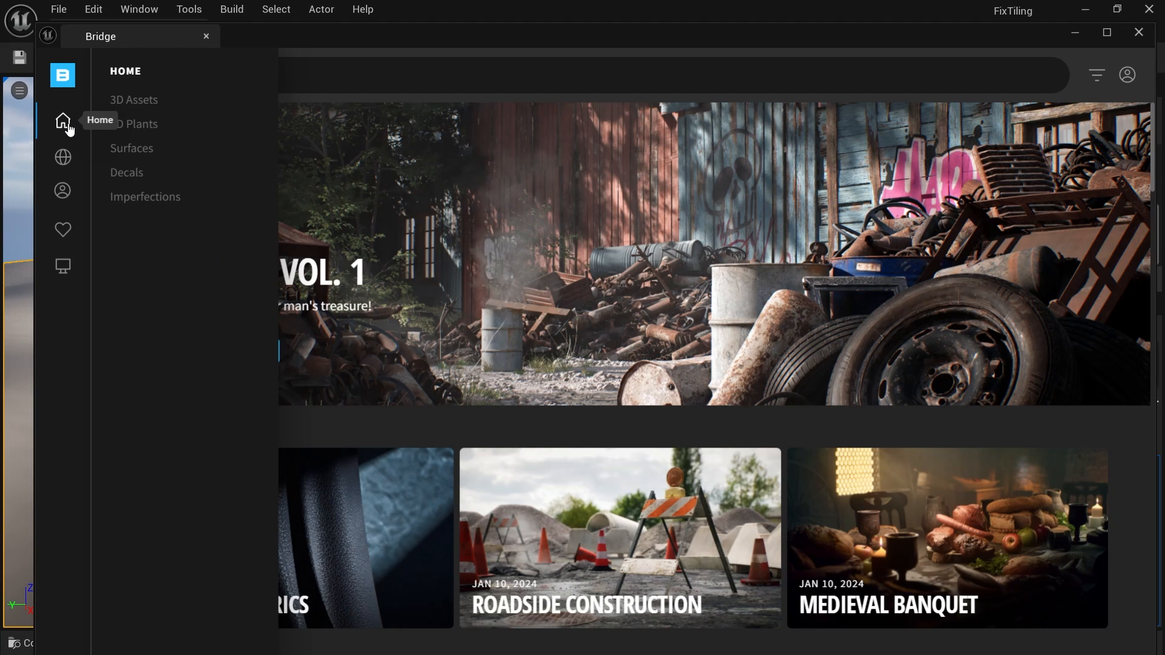
pyautogui.click(132, 150)
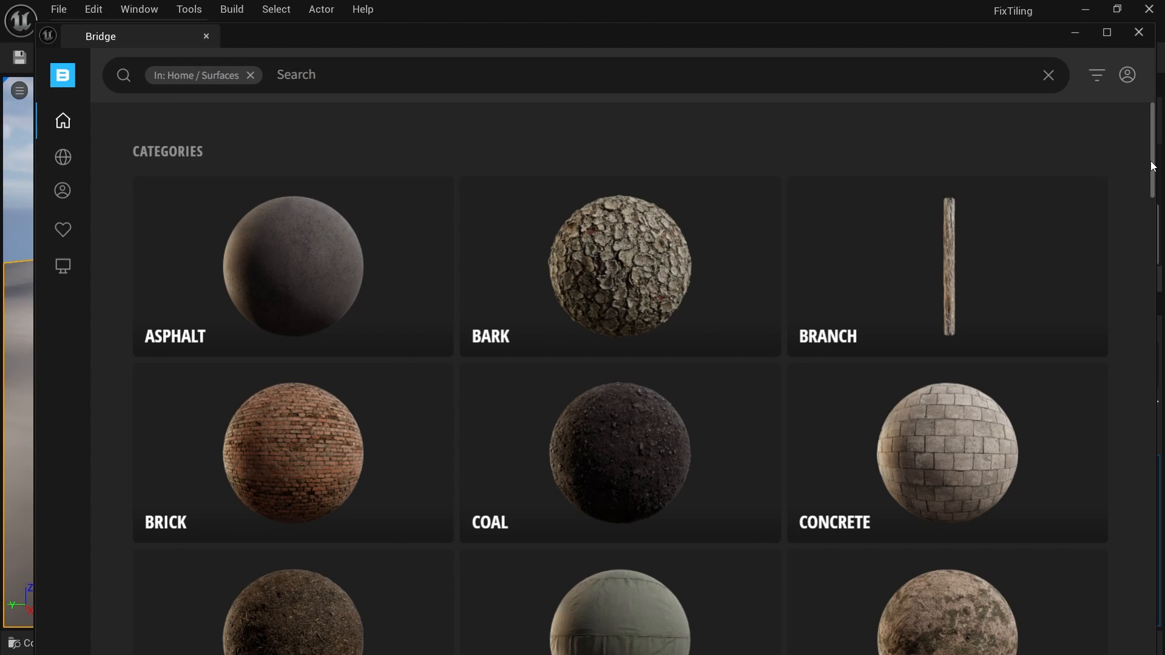
# Look through the surface categories for a texture type suited to the landscape.
pyautogui.moveTo(1154, 166); pyautogui.dragTo(1157, 205)
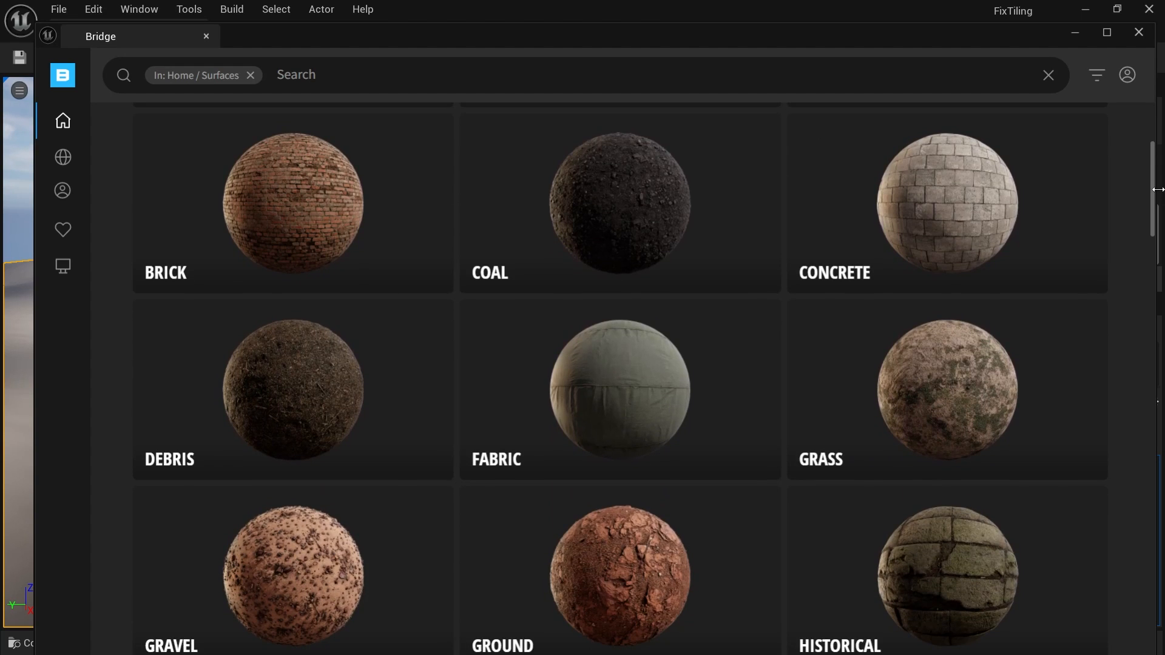
pyautogui.scroll(2, 1127, 198)
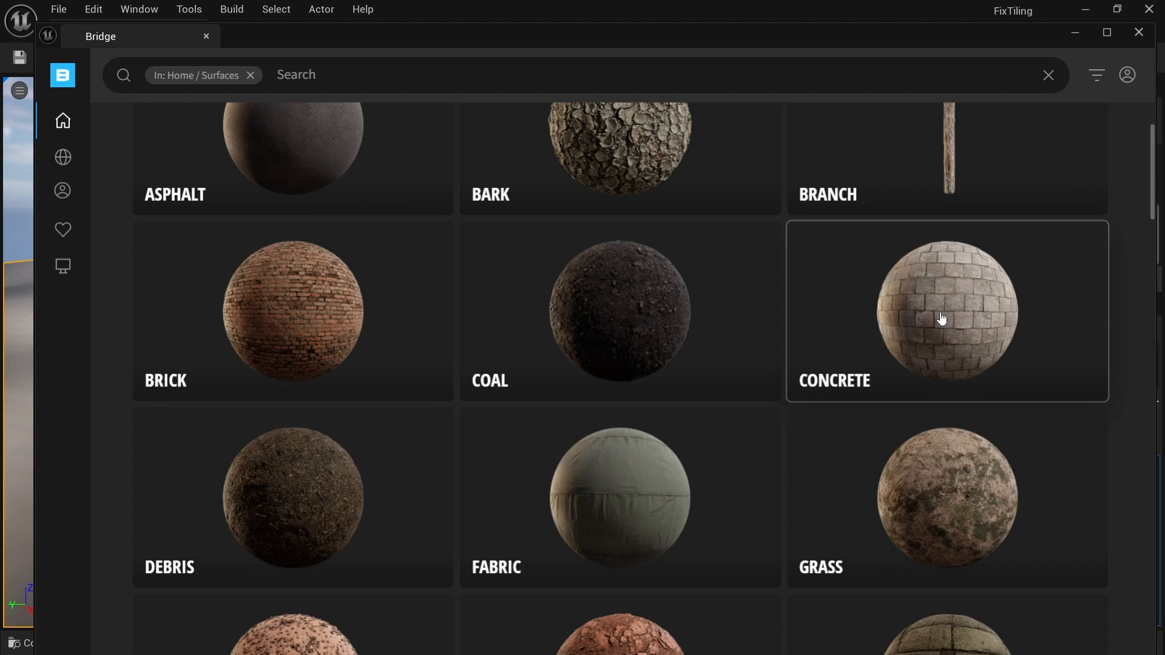
pyautogui.scroll(2, 935, 331)
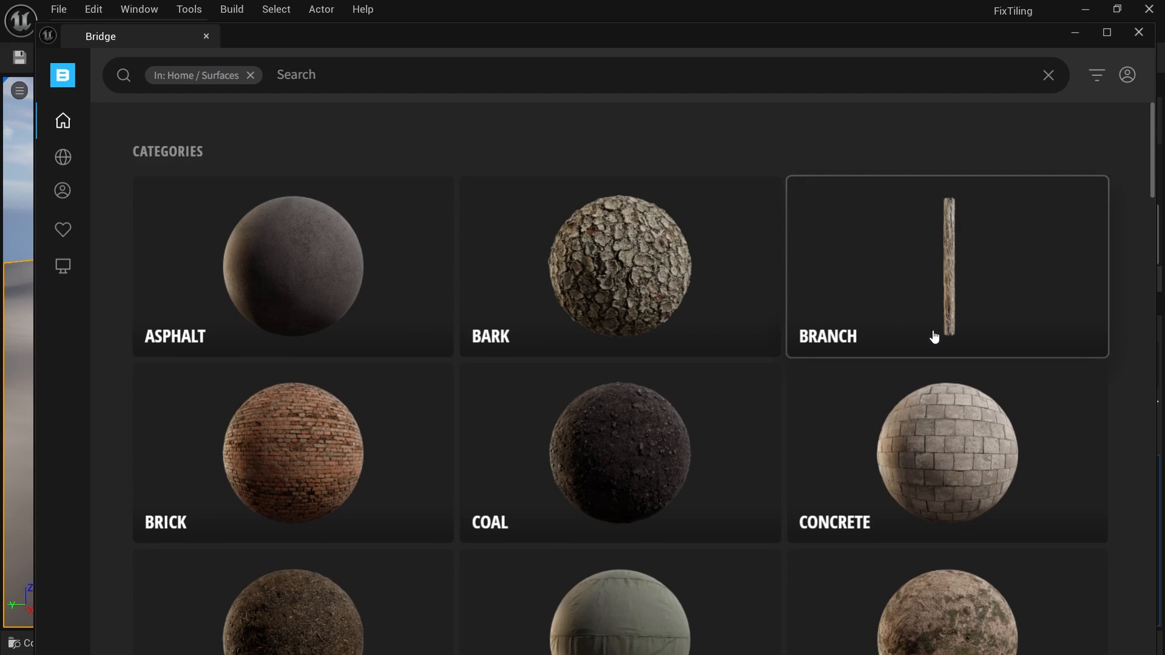
pyautogui.scroll(-3, 934, 337)
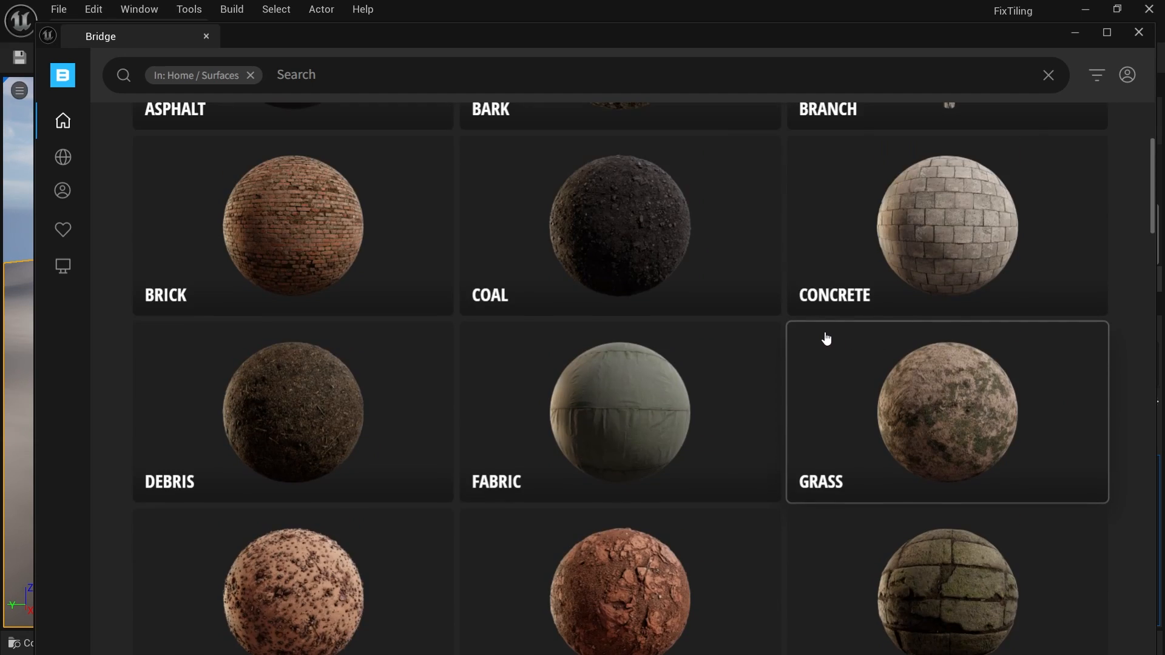
pyautogui.scroll(-1, 816, 338)
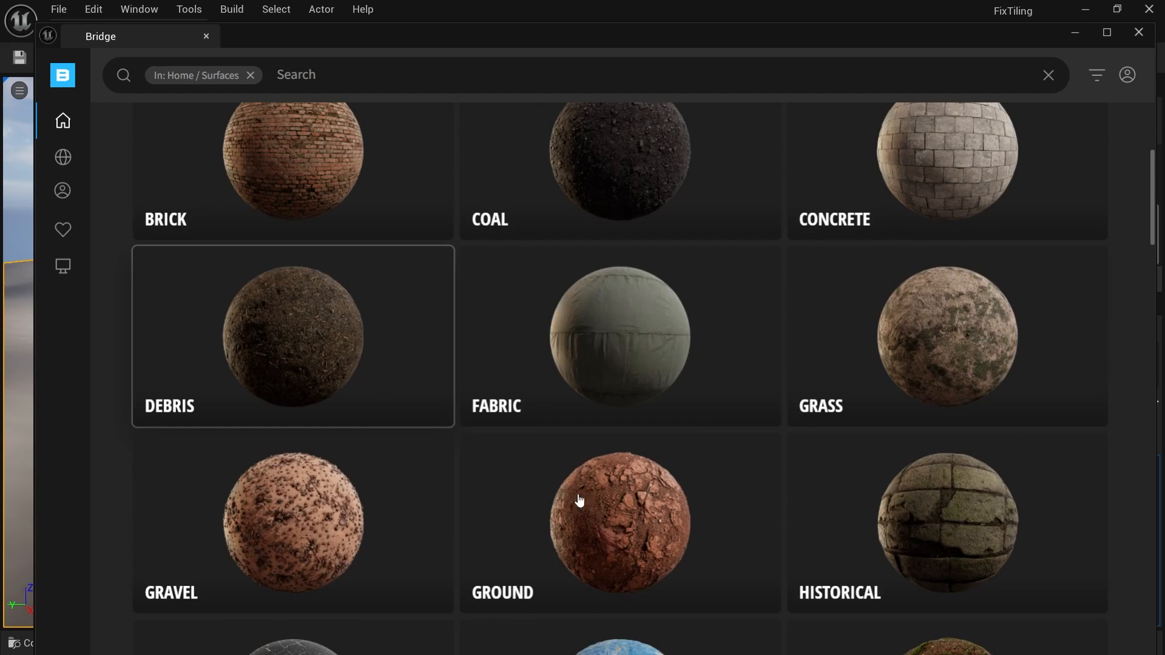
pyautogui.scroll(-1, 637, 503)
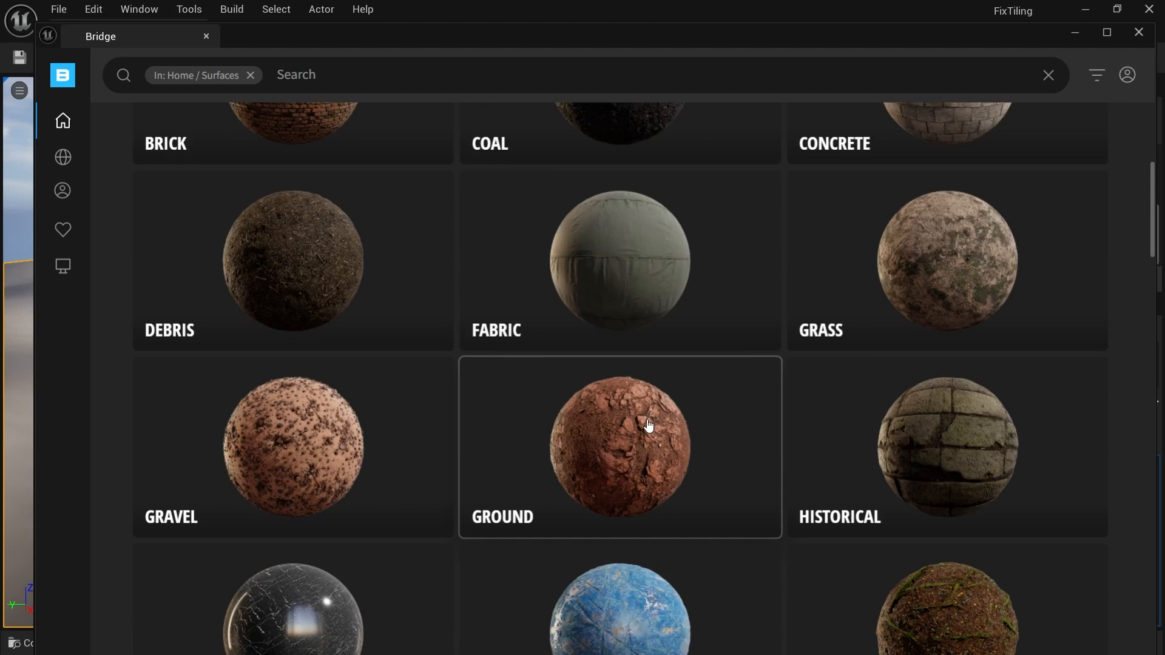
pyautogui.scroll(-1, 674, 429)
pyautogui.scroll(1, 697, 427)
pyautogui.scroll(-4, 706, 401)
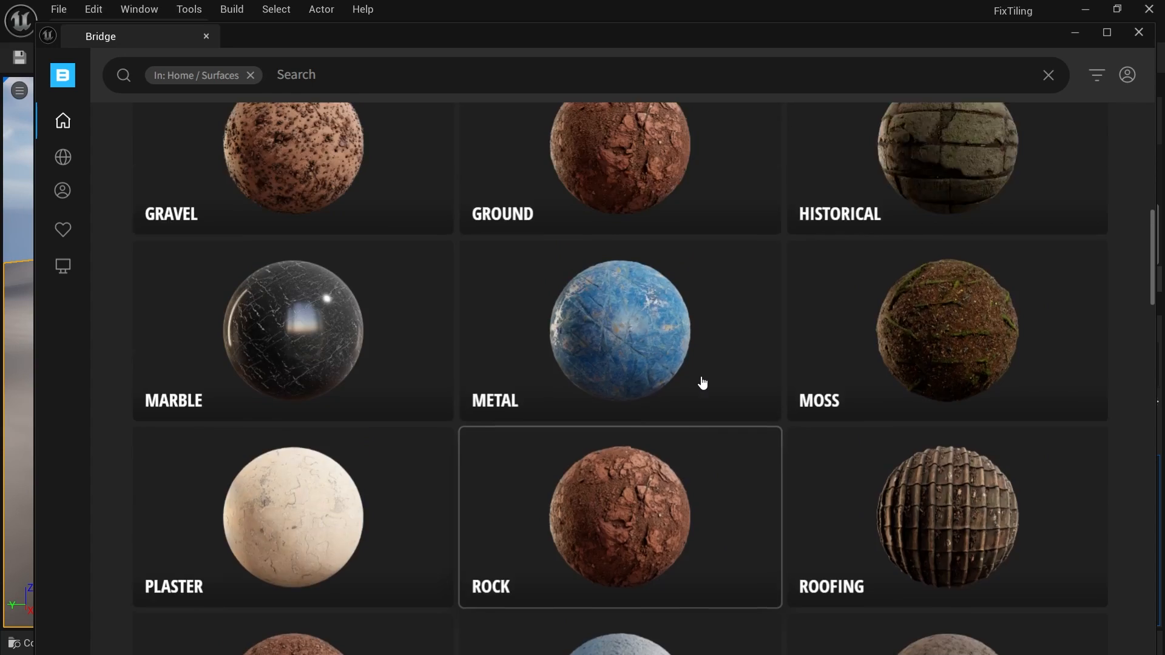
pyautogui.scroll(1, 702, 364)
pyautogui.scroll(-4, 704, 346)
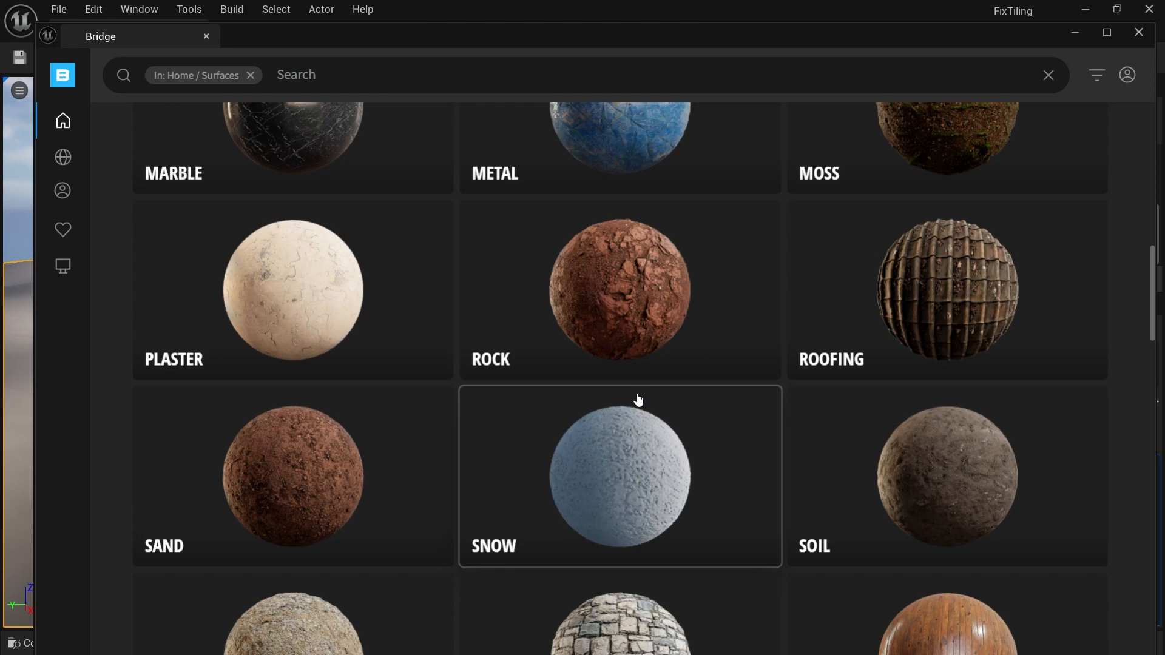
pyautogui.scroll(-1, 637, 399)
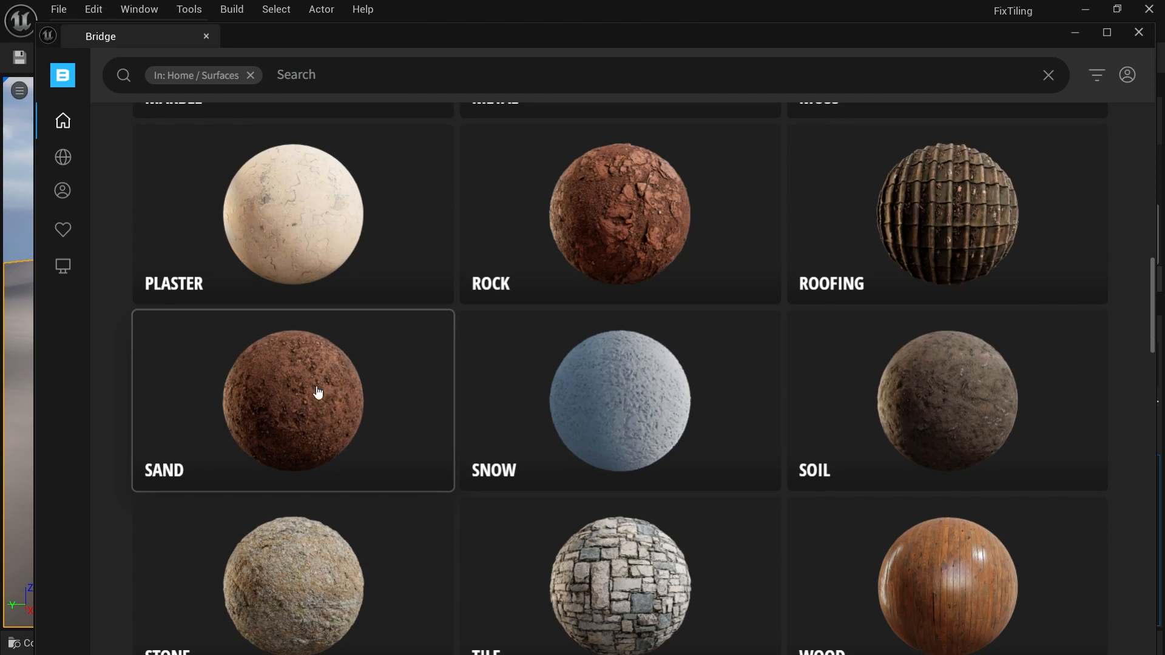
pyautogui.scroll(-3, 322, 393)
pyautogui.scroll(3, 971, 394)
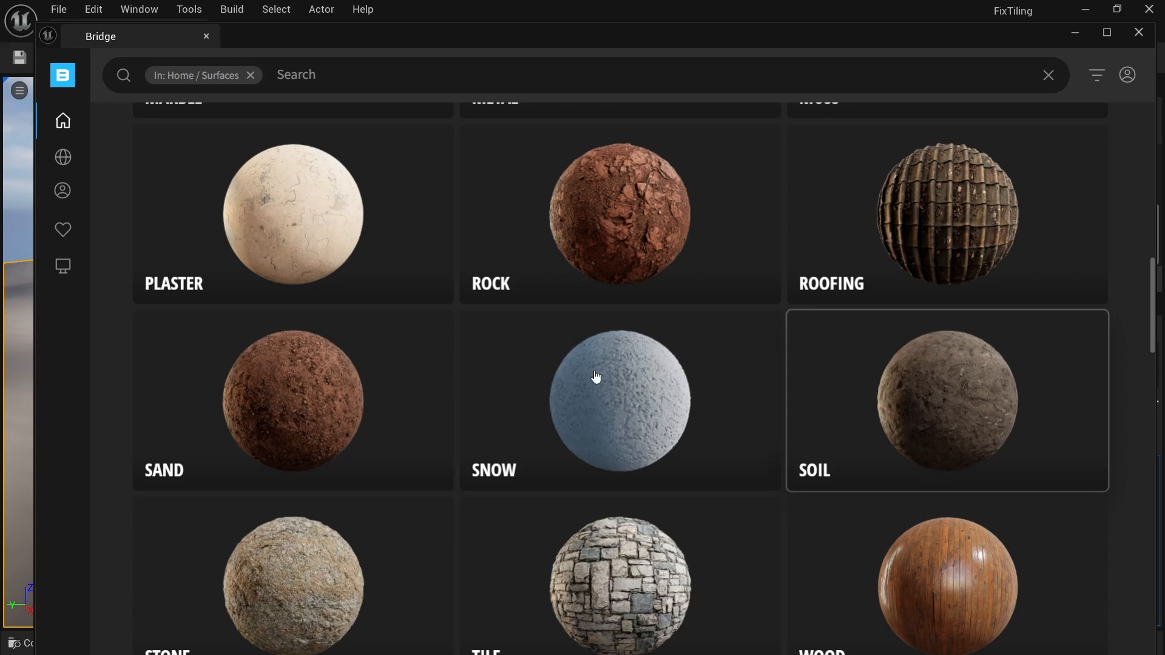
# Open the Sand category of the surfaces.
pyautogui.scroll(4, 858, 359)
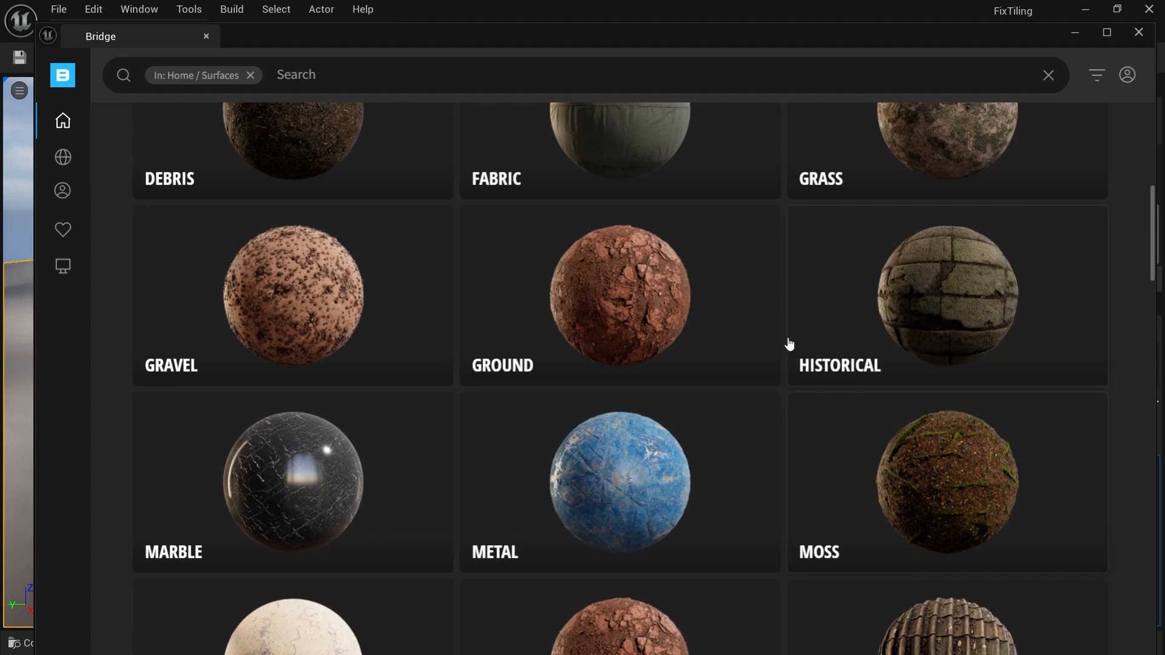
pyautogui.scroll(-4, 788, 343)
pyautogui.click(291, 398)
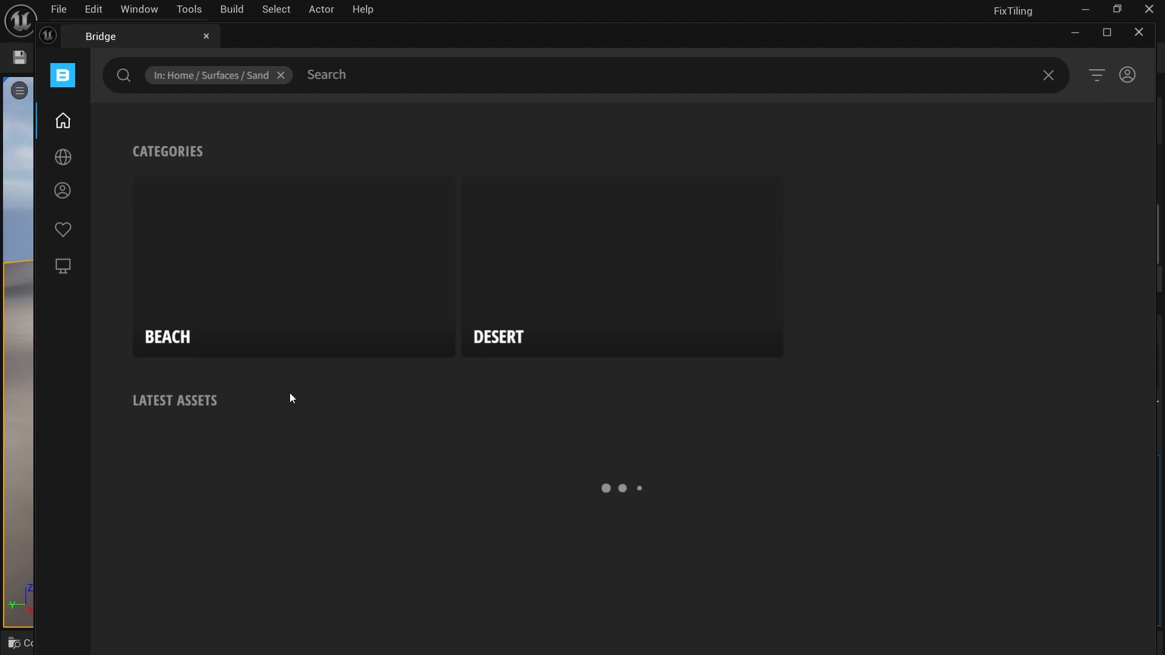
# Browse the Sand surfaces and open the reddish Desert Western Ground Gravel Coarse 01 asset.
pyautogui.scroll(-3, 874, 255)
pyautogui.scroll(-3, 867, 247)
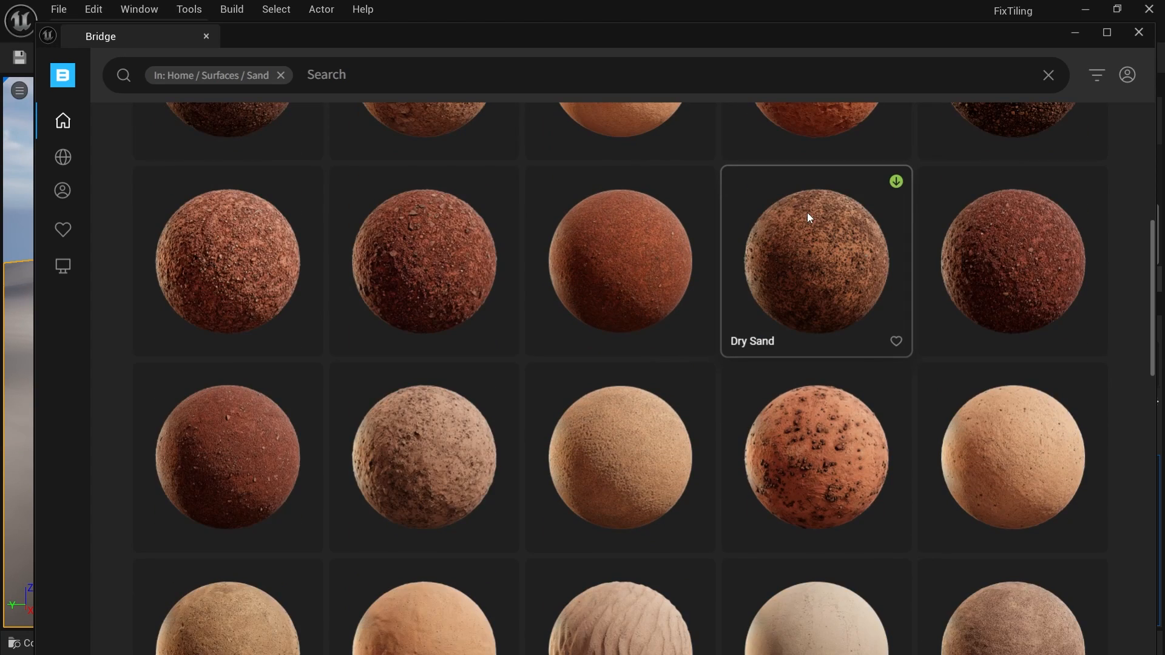
pyautogui.scroll(1, 821, 220)
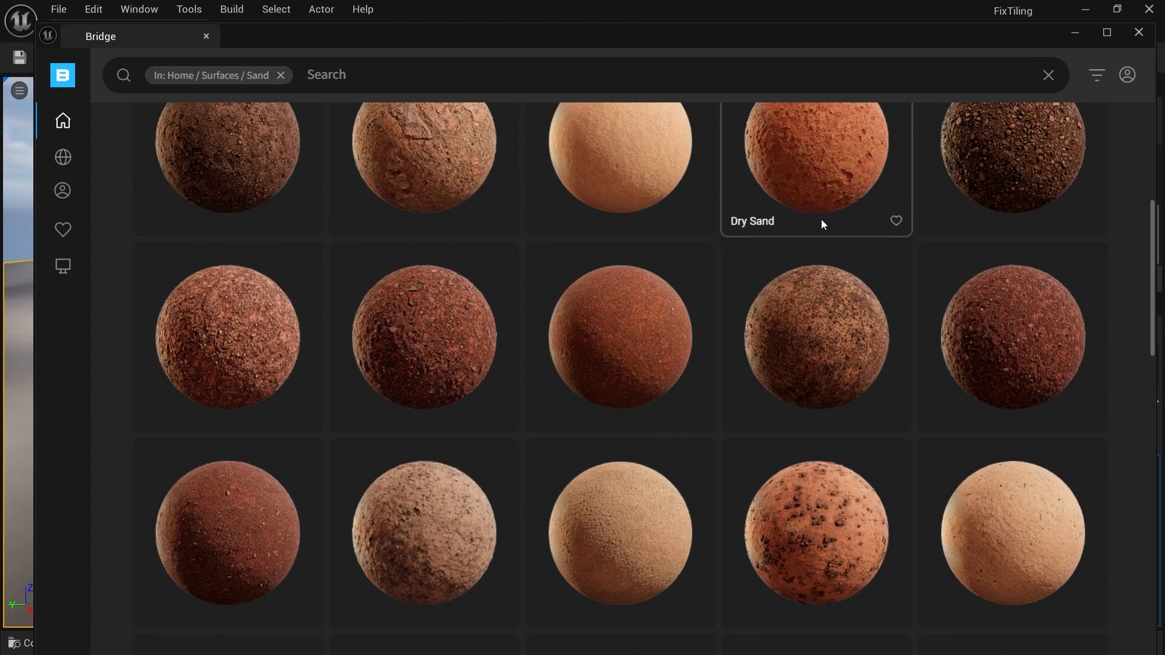
pyautogui.scroll(-1, 821, 220)
pyautogui.click(197, 464)
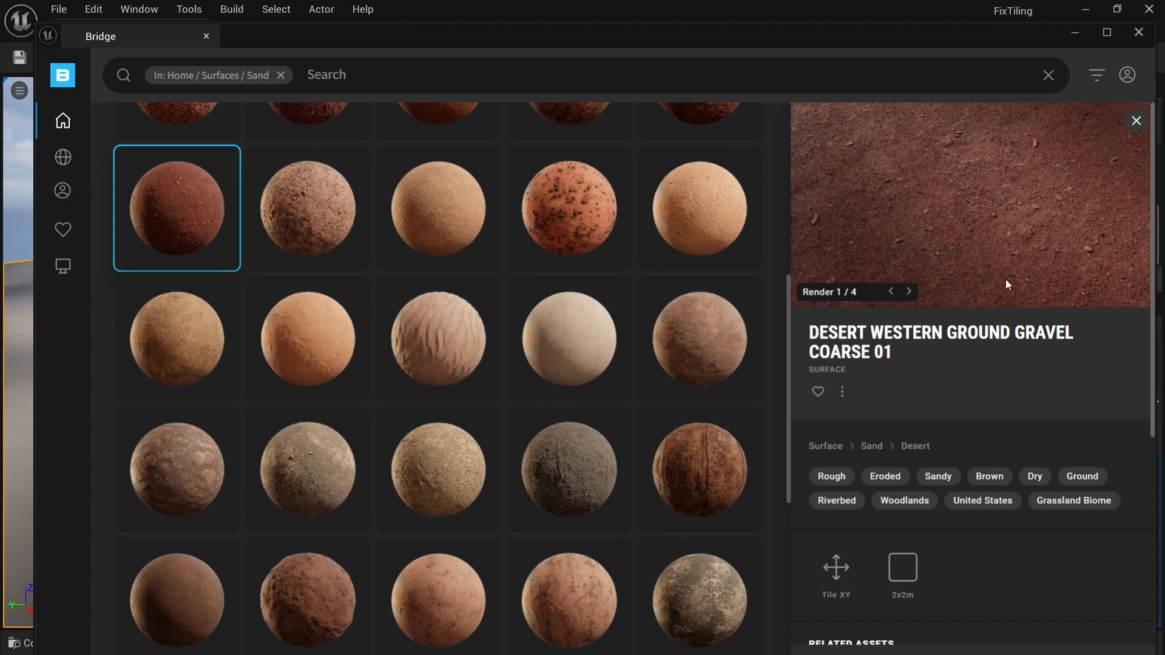
# Maximize Bridge, then download Desert Western Ground Gravel Coarse 01 at Highest Quality and add it to the project.
pyautogui.scroll(-5, 971, 288)
pyautogui.doubleClick(1032, 34)
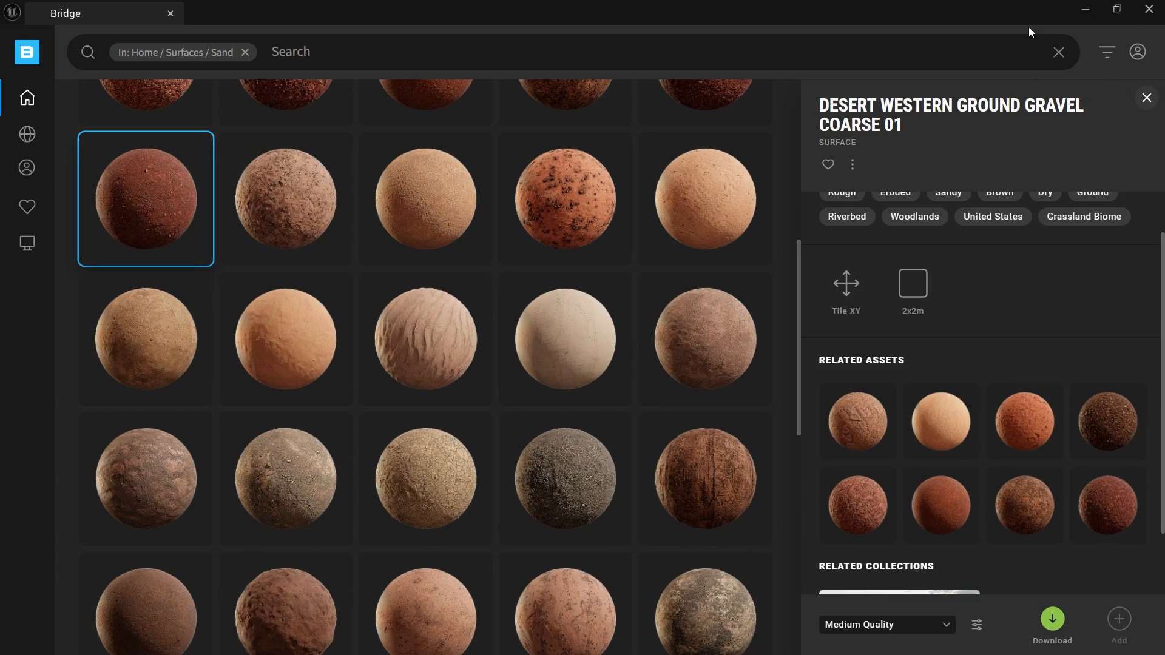
pyautogui.click(948, 629)
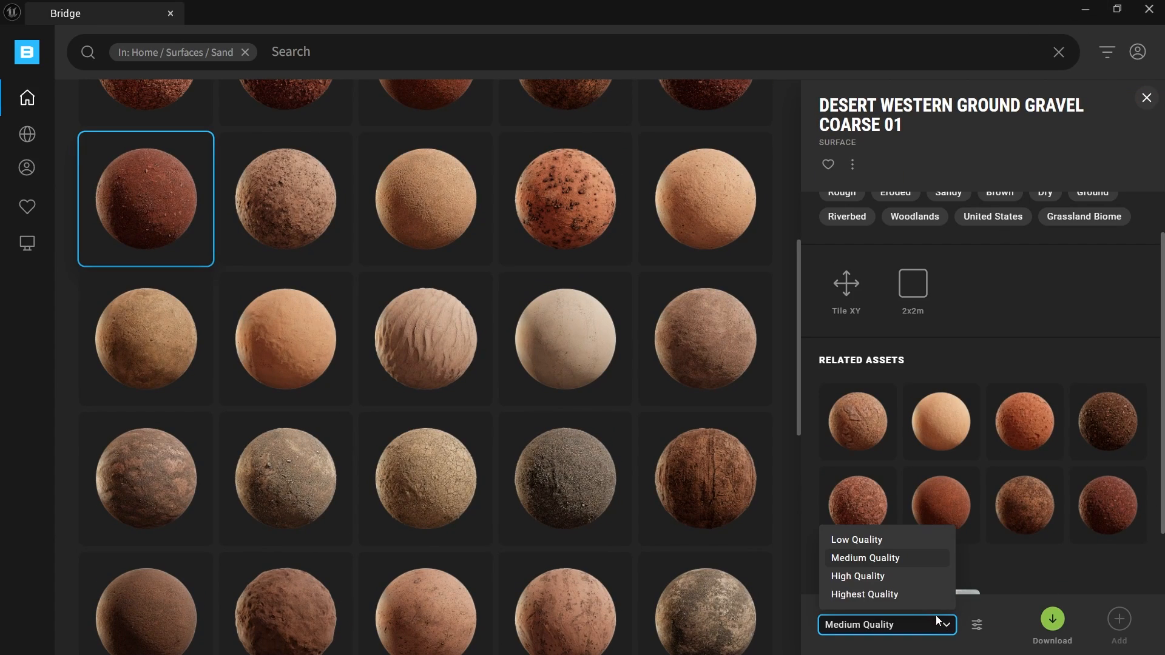
pyautogui.click(898, 594)
pyautogui.click(948, 625)
pyautogui.click(947, 632)
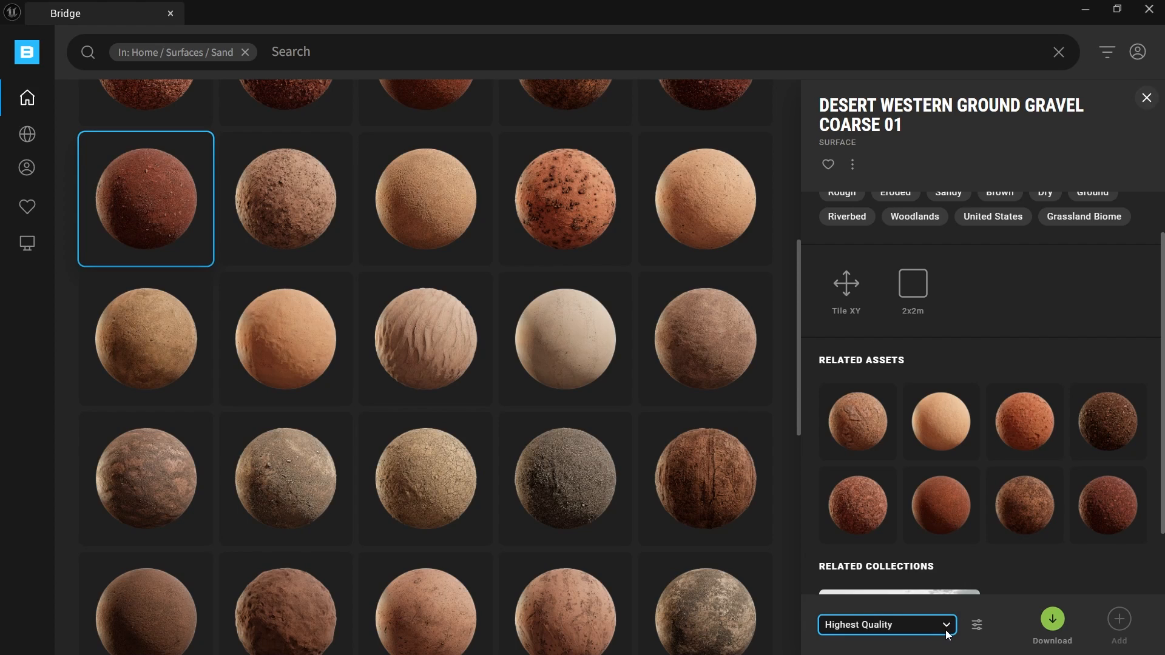
pyautogui.click(1052, 619)
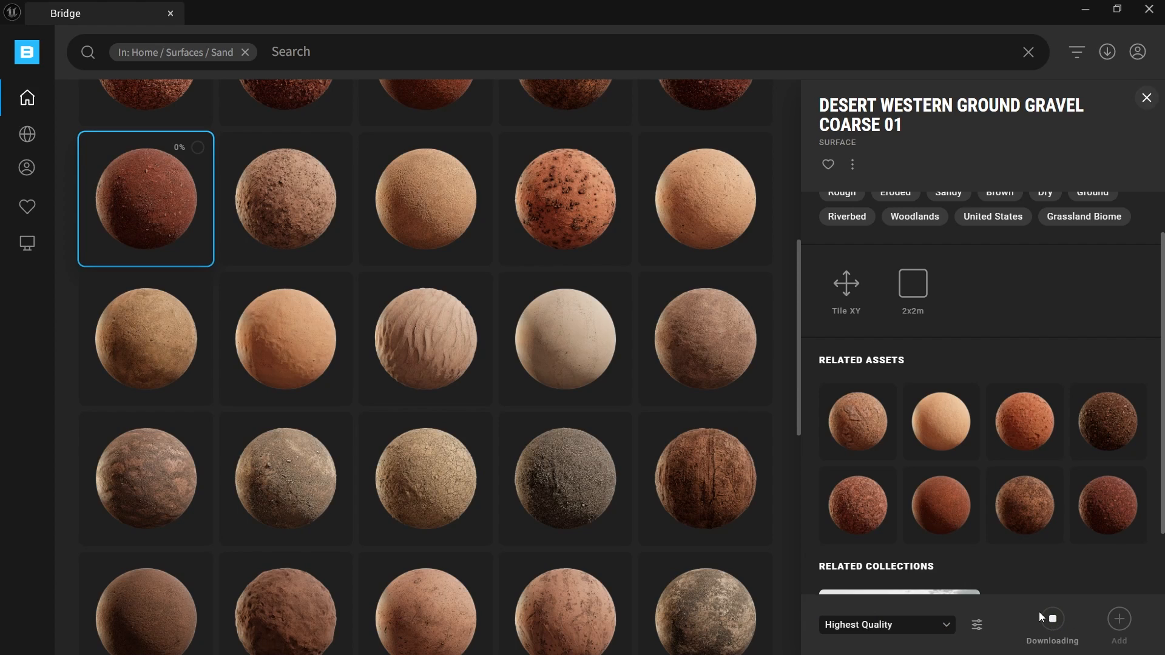
pyautogui.click(1120, 620)
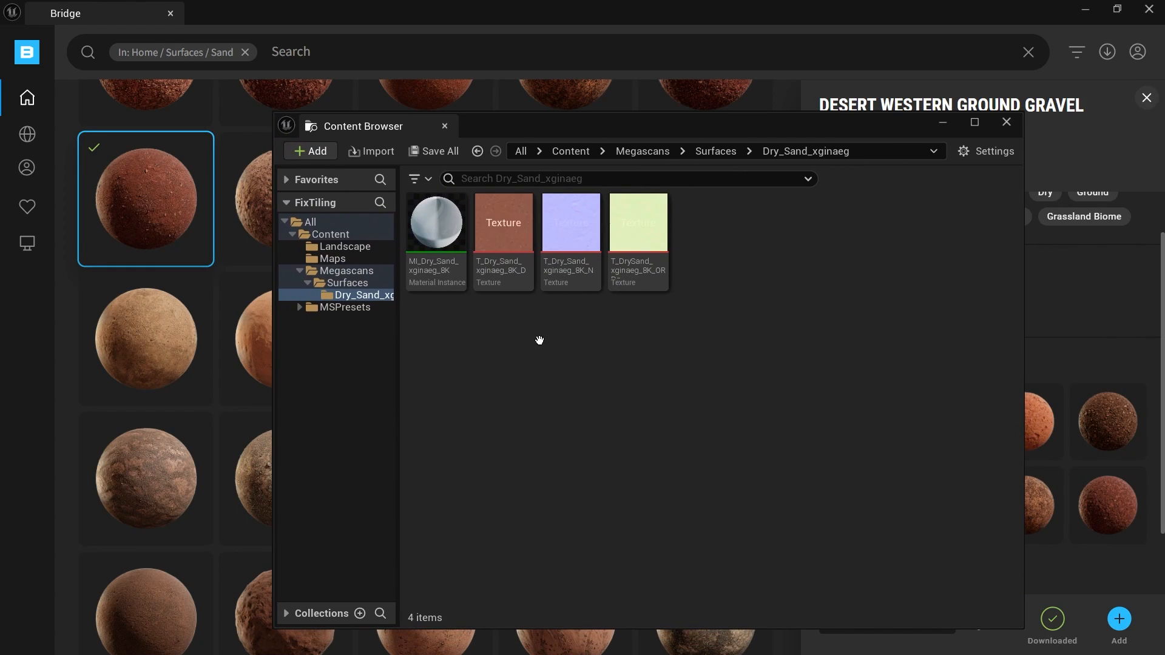
# Examine the imported T_Dry_Sand_xginaeg_8K_D texture, then close its editor and the Content Browser.
pyautogui.click(504, 228)
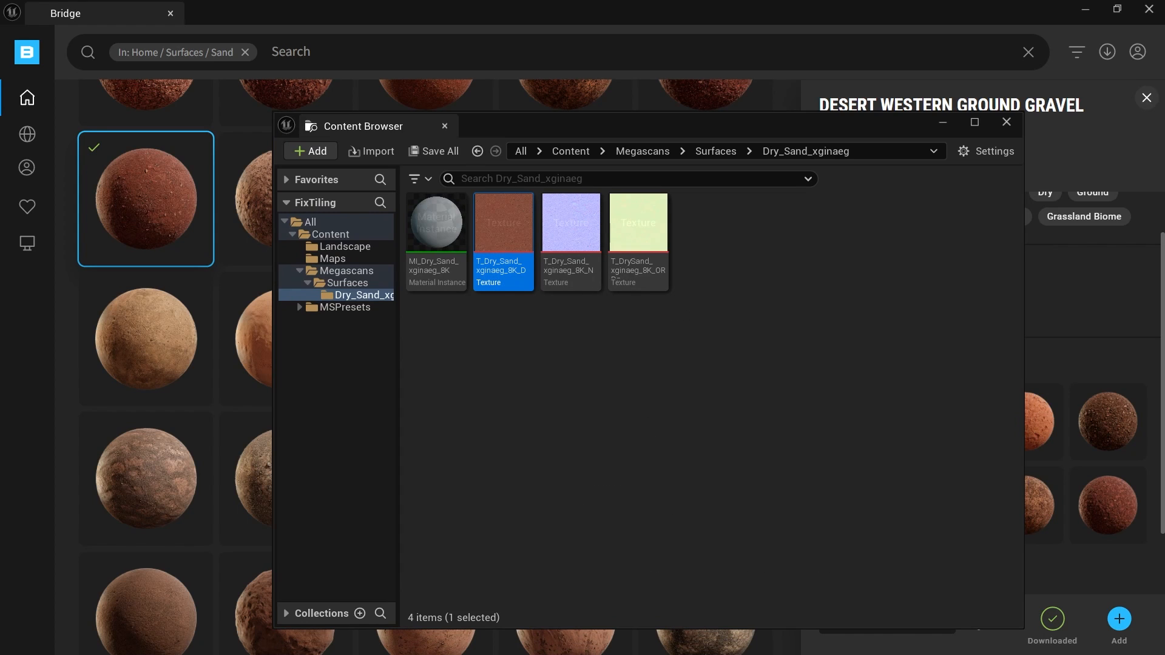
pyautogui.doubleClick(504, 228)
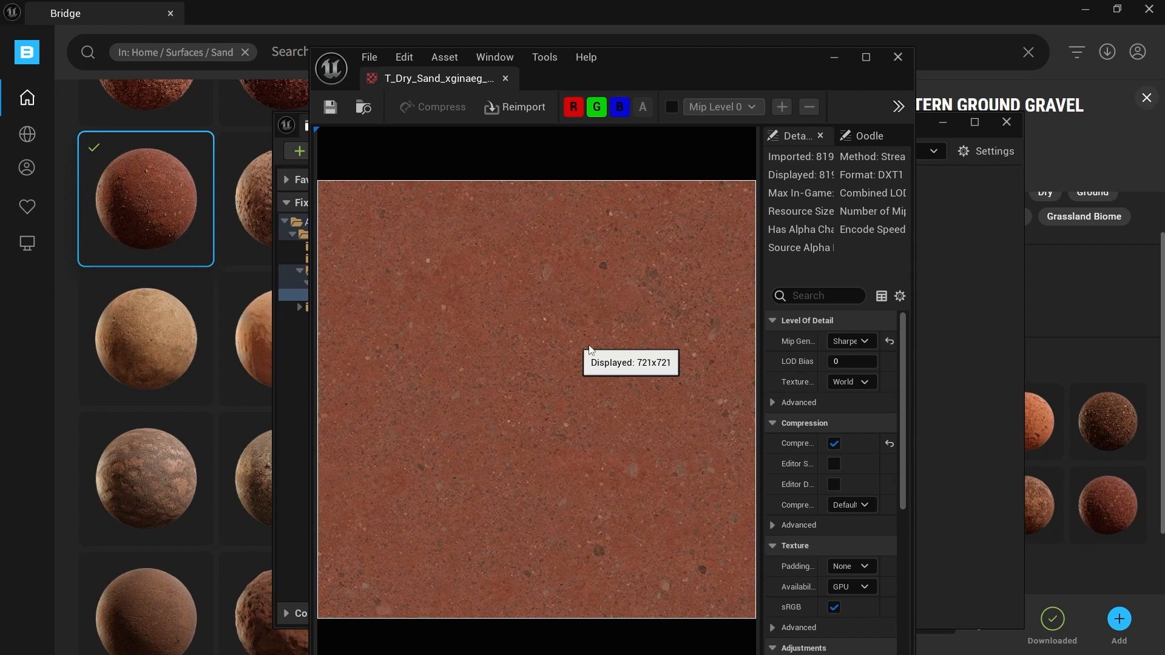
pyautogui.click(506, 79)
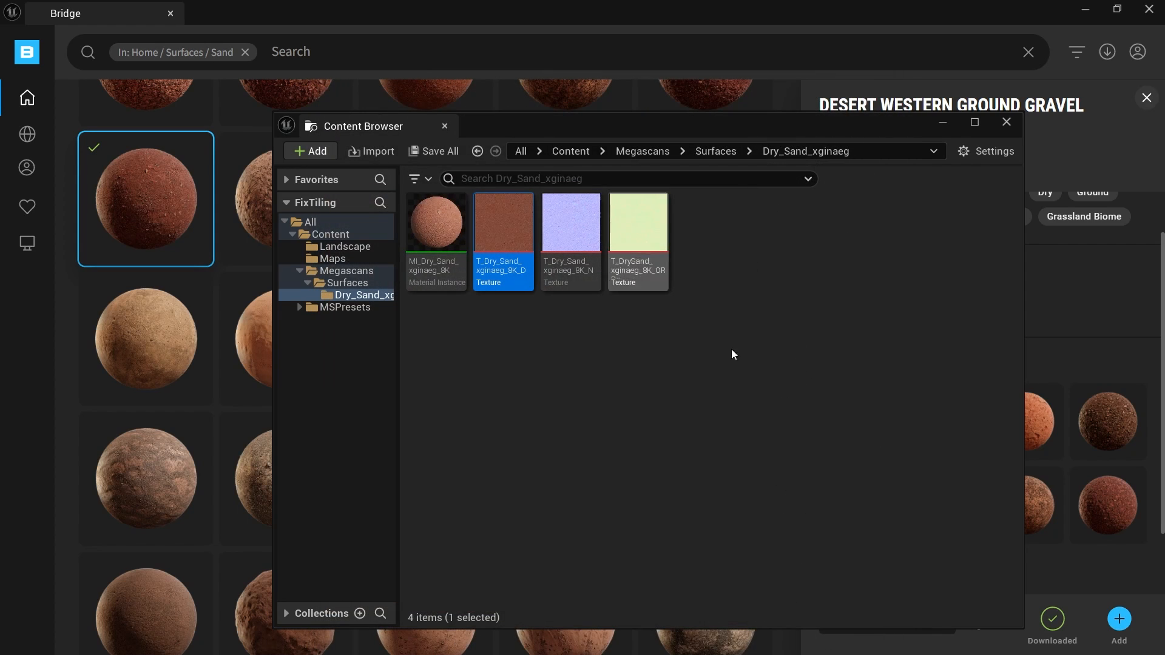
pyautogui.click(1006, 123)
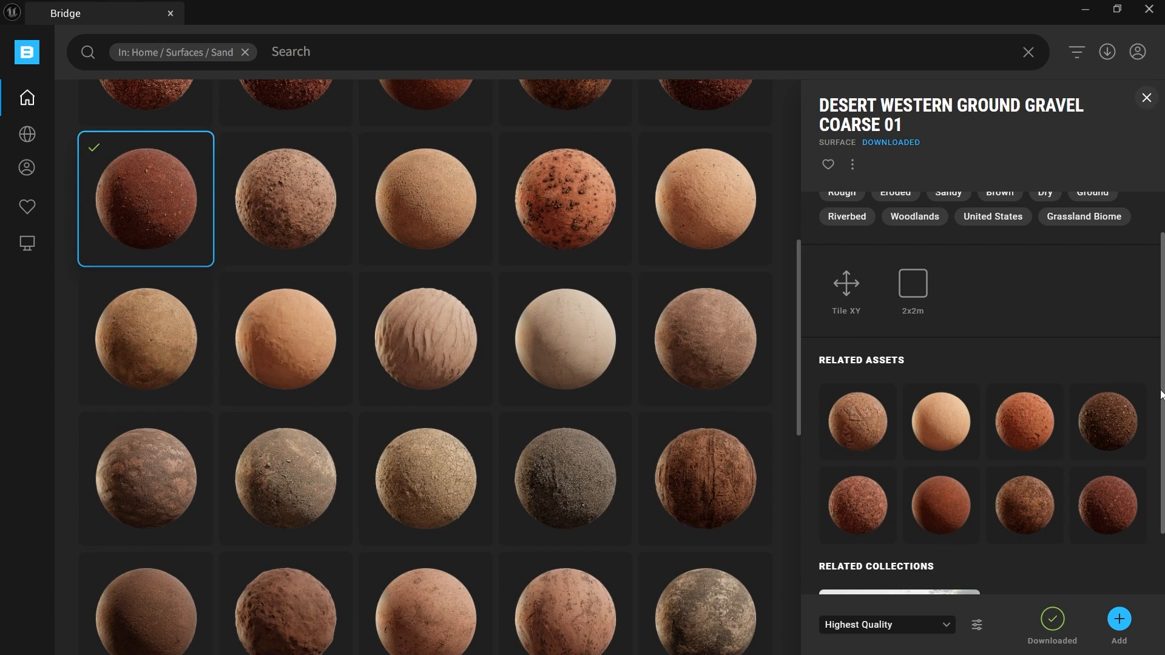
# Download the light brown Dry Sand related surface at Highest Quality, add it to the project and check its color texture.
pyautogui.click(1041, 421)
pyautogui.scroll(-3, 974, 350)
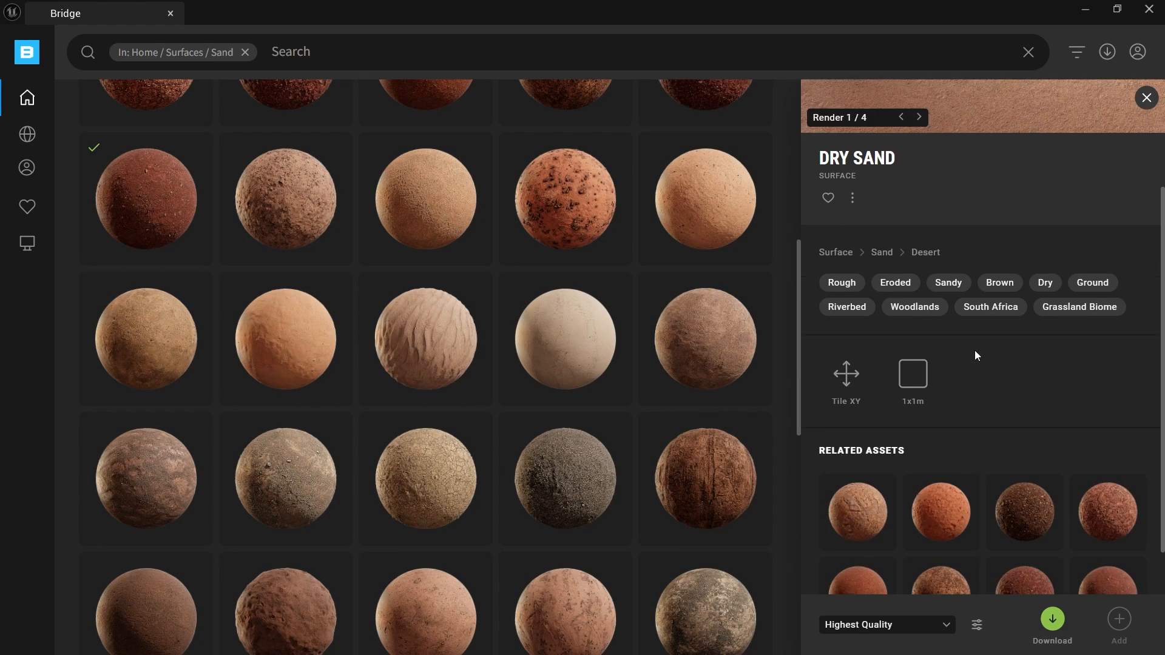
pyautogui.click(1053, 619)
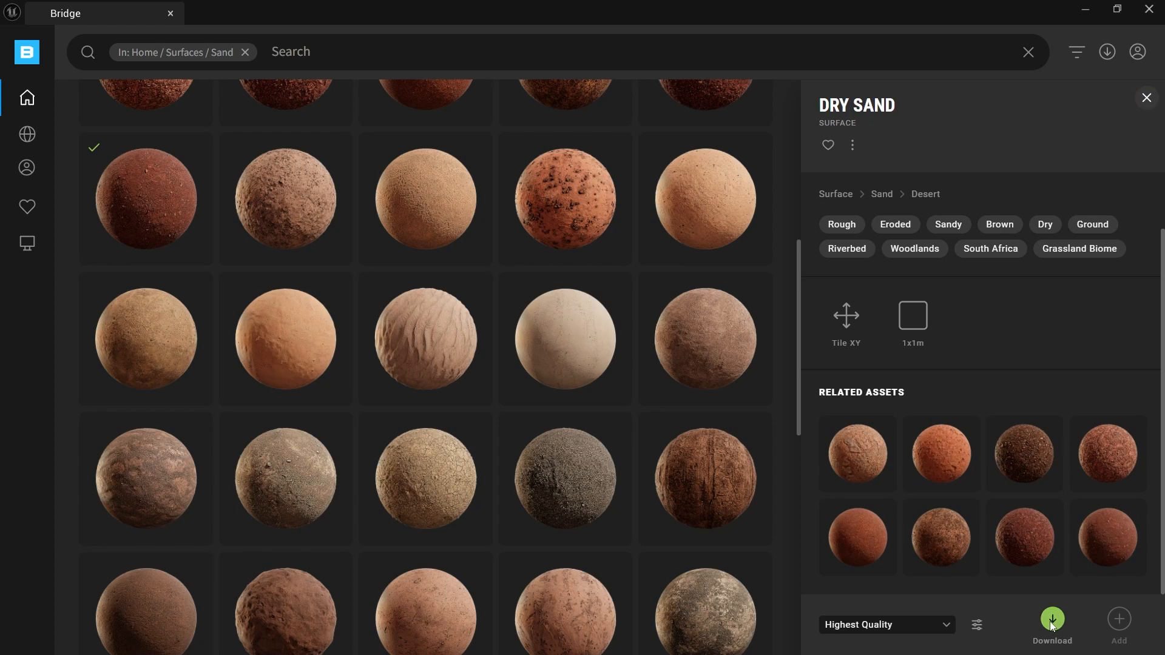
pyautogui.click(1118, 620)
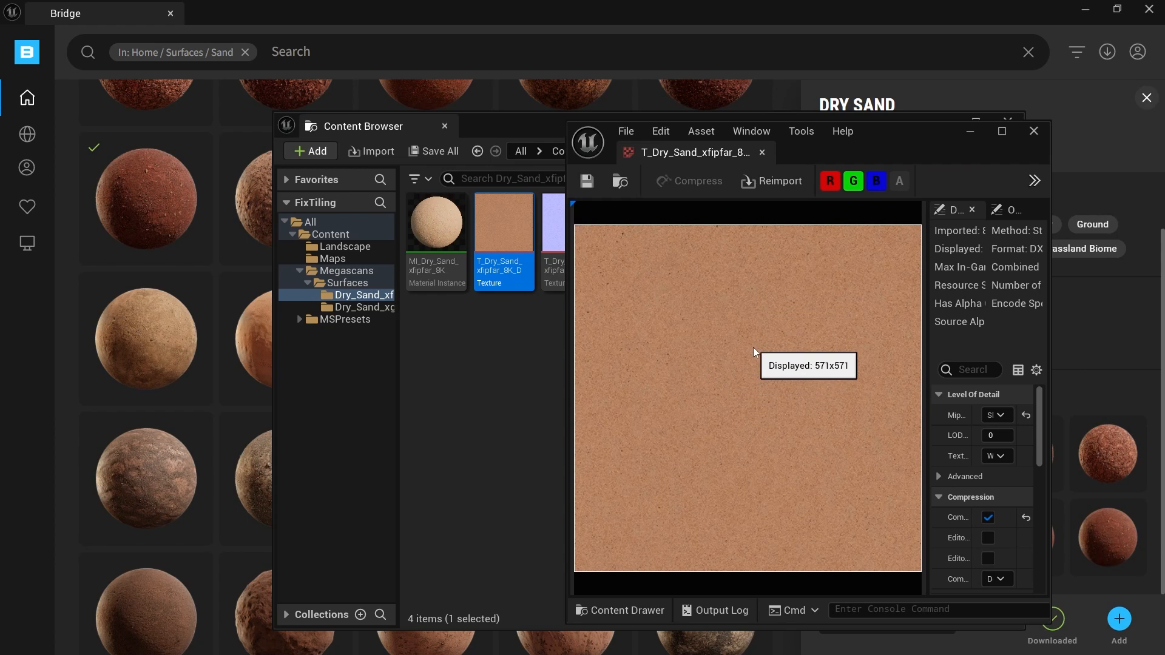
pyautogui.scroll(1, 759, 381)
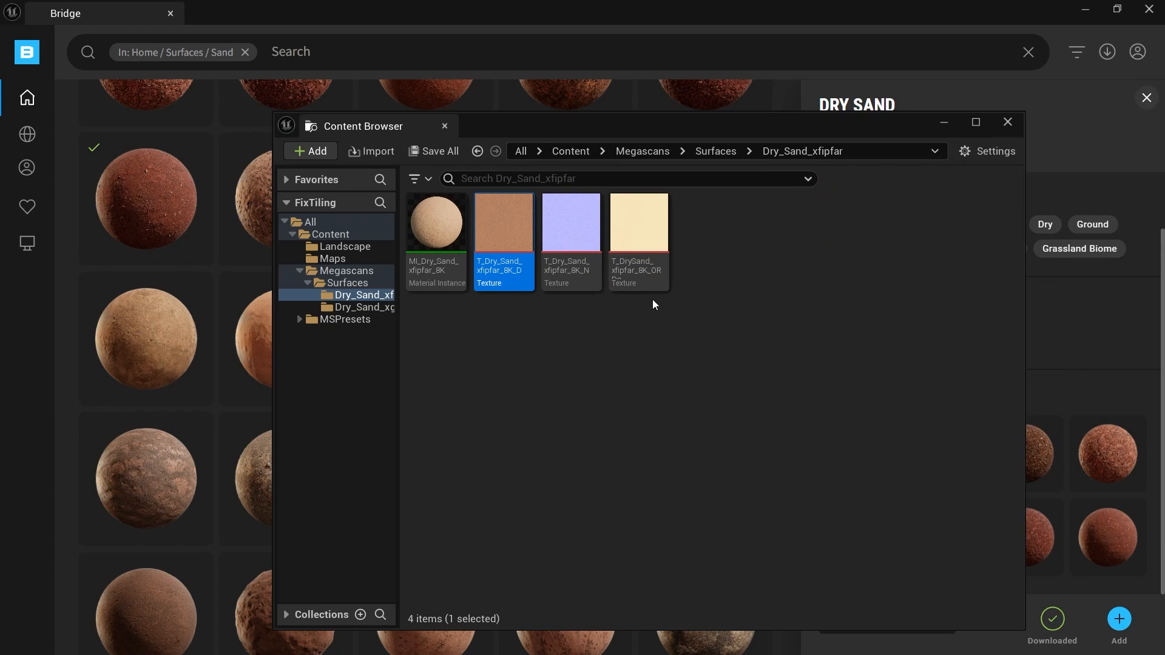
pyautogui.click(445, 126)
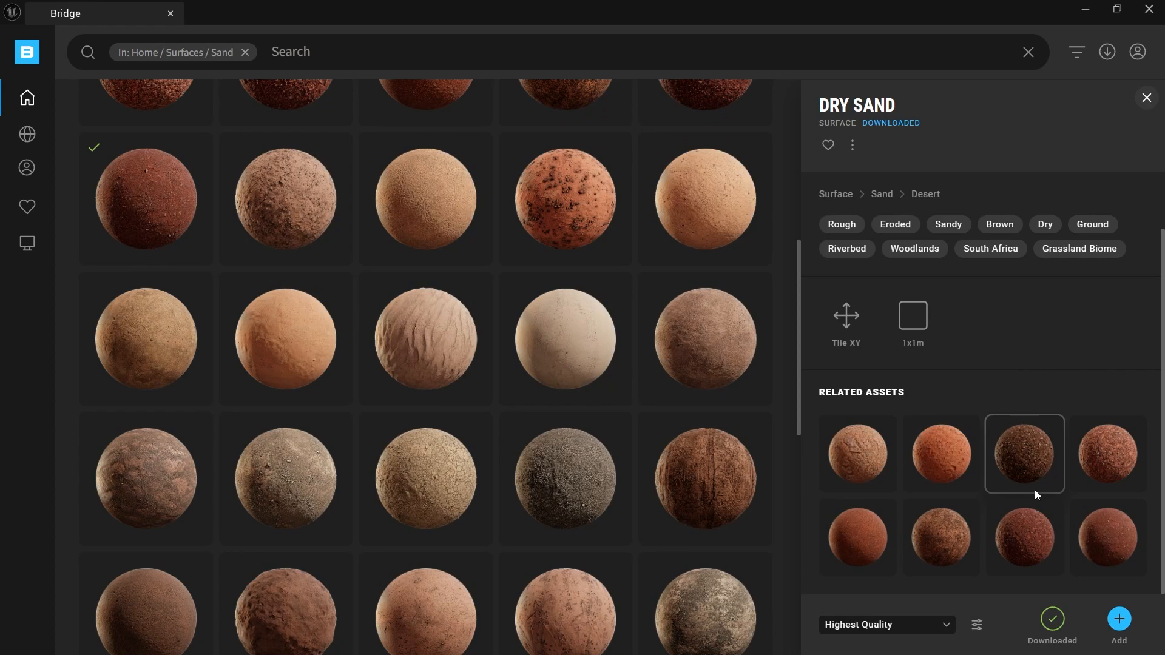
# Download and add the rocky Dry Sand related surface, then inspect its whole T_Dry_Sand_xfgpdii_8K_D texture for distinctive features.
pyautogui.click(876, 454)
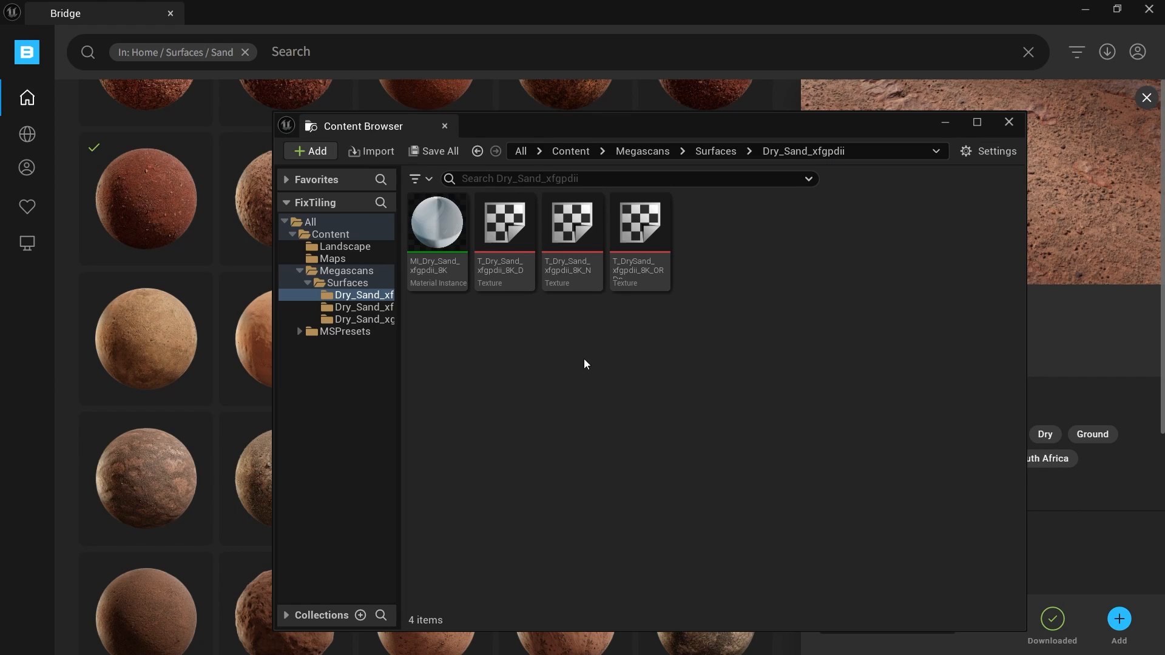
pyautogui.doubleClick(513, 255)
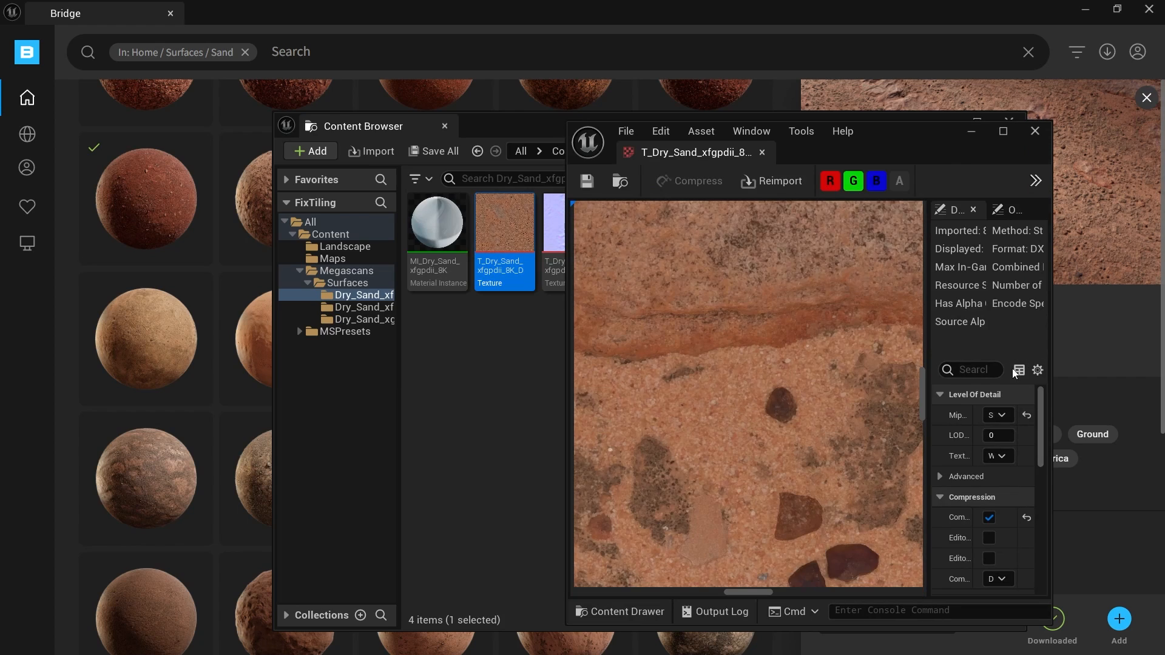
pyautogui.scroll(-8, 748, 342)
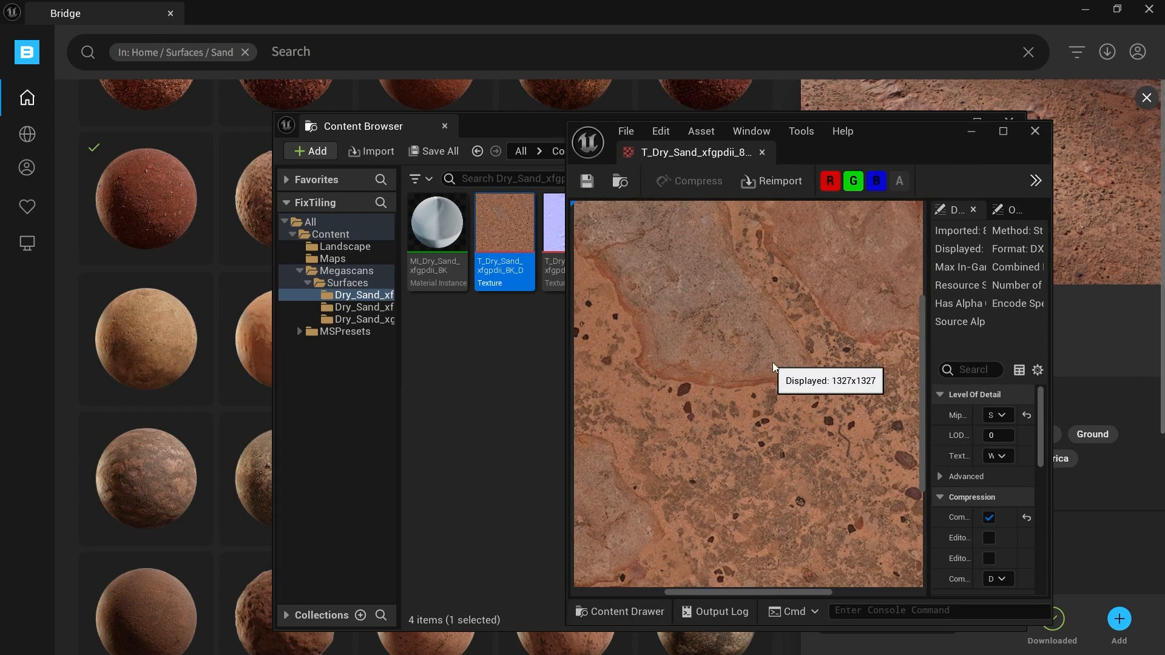
pyautogui.scroll(-2, 770, 353)
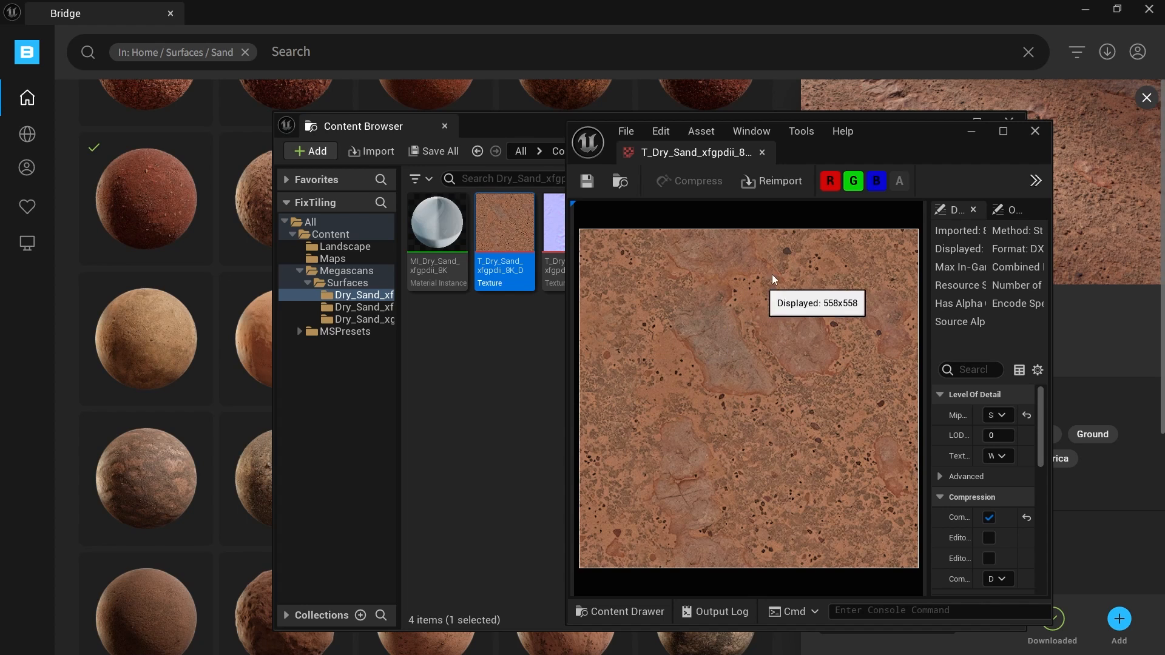
pyautogui.moveTo(876, 131)
pyautogui.mouseDown()
pyautogui.moveTo(864, 151)
pyautogui.moveTo(858, 136)
pyautogui.mouseUp()
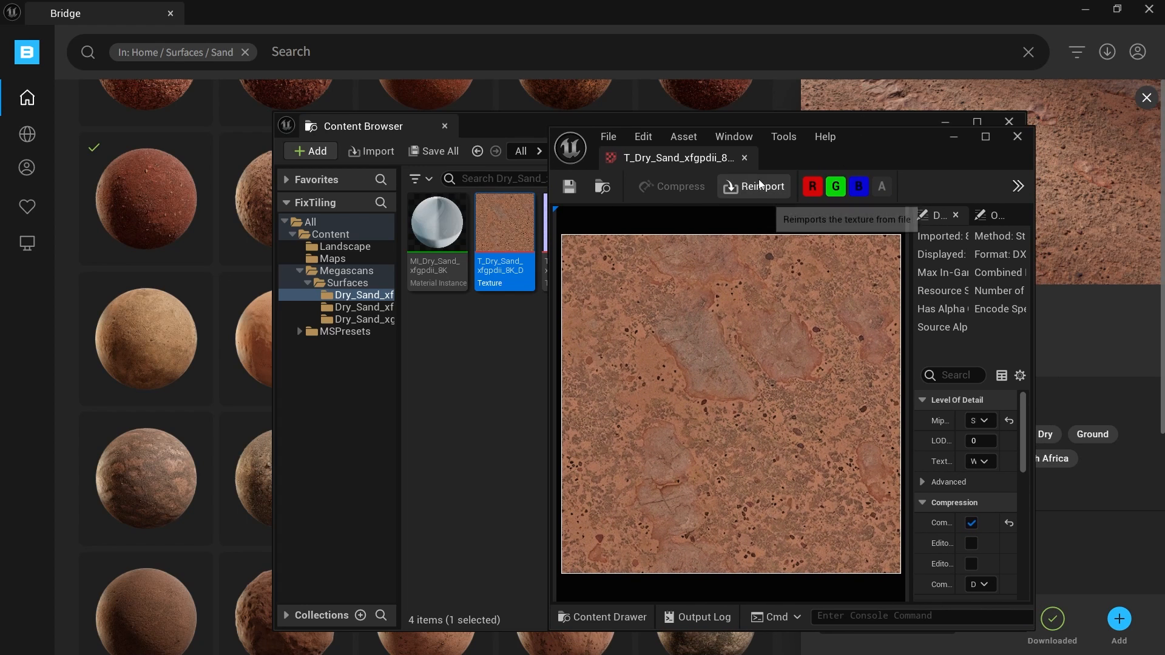
pyautogui.click(744, 158)
pyautogui.click(444, 126)
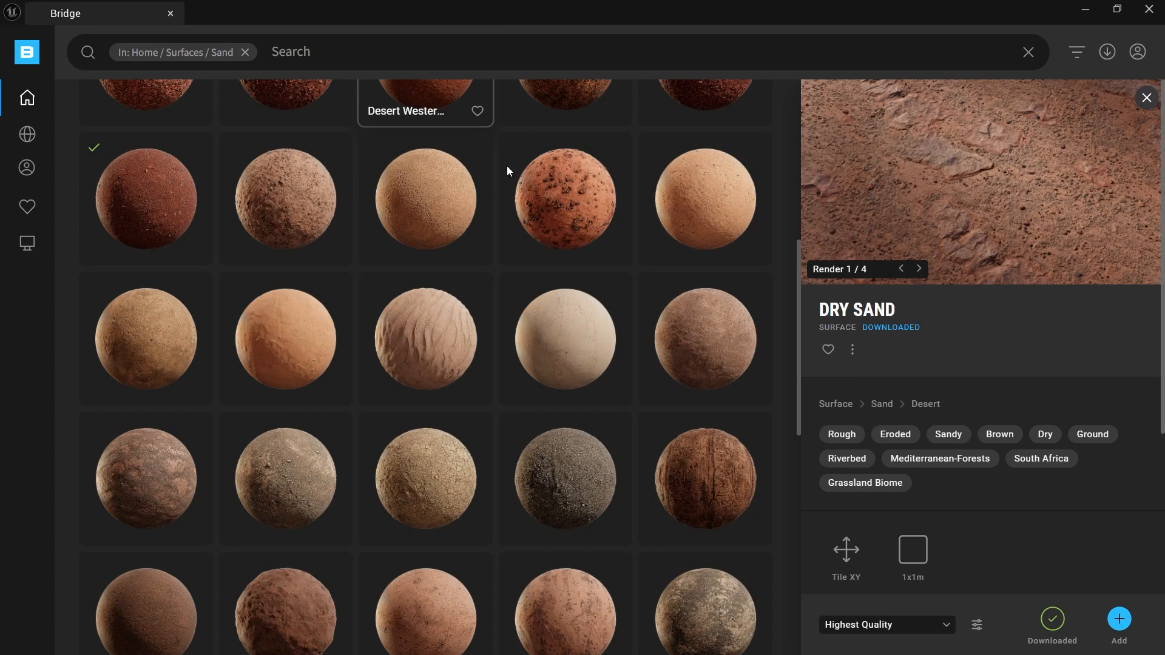
# Close Bridge and open the M_Landscape material, docking its editor in the main window.
pyautogui.click(170, 13)
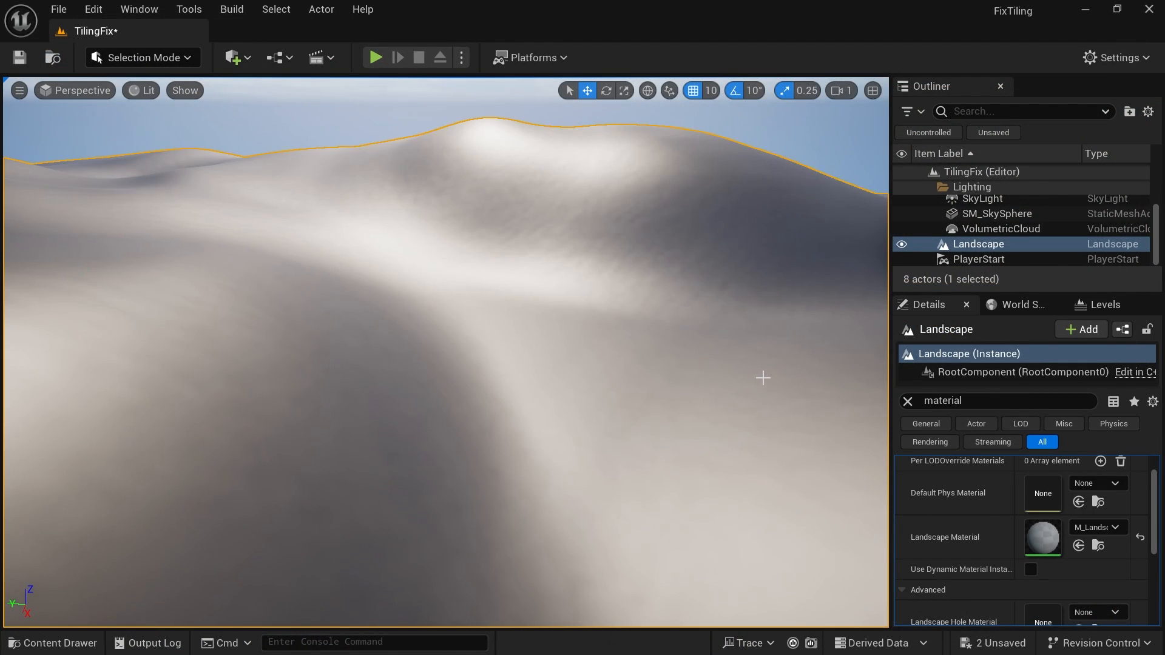
pyautogui.click(64, 642)
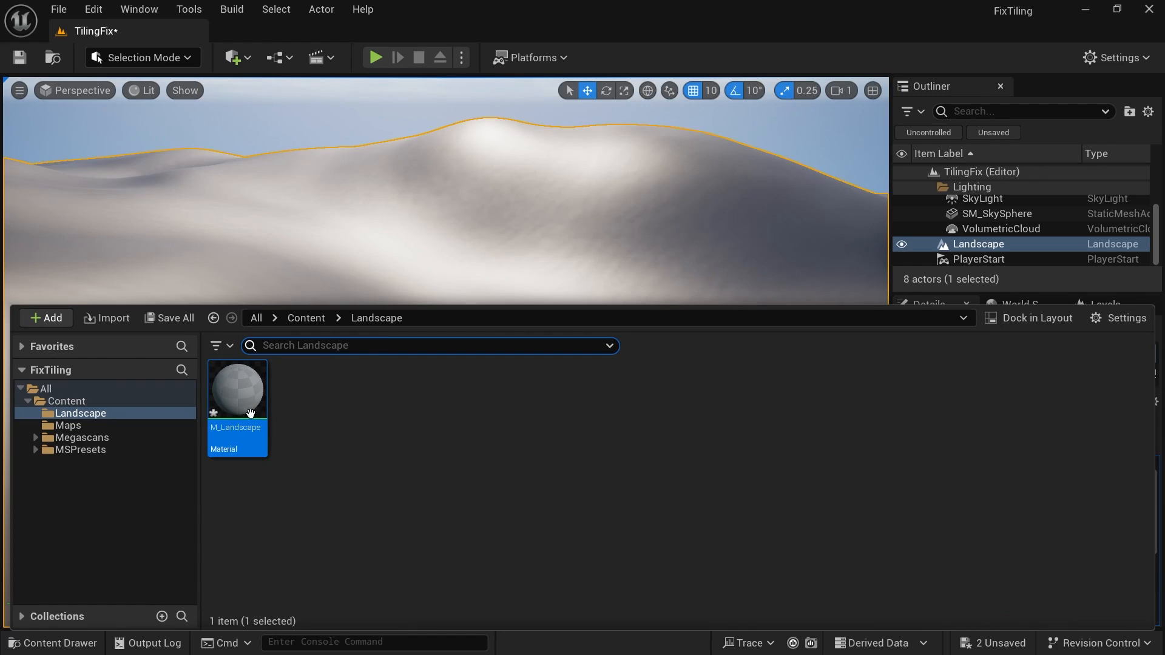
pyautogui.doubleClick(238, 390)
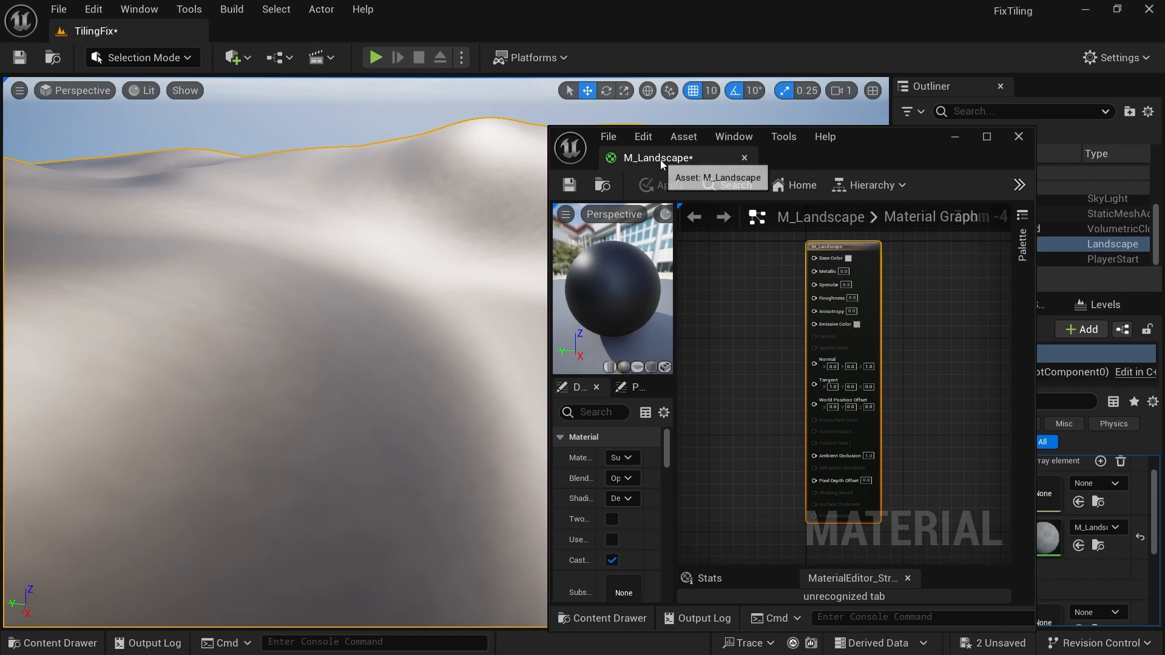
pyautogui.moveTo(661, 159); pyautogui.dragTo(272, 41)
pyautogui.moveTo(417, 254); pyautogui.dragTo(654, 294, button='right')
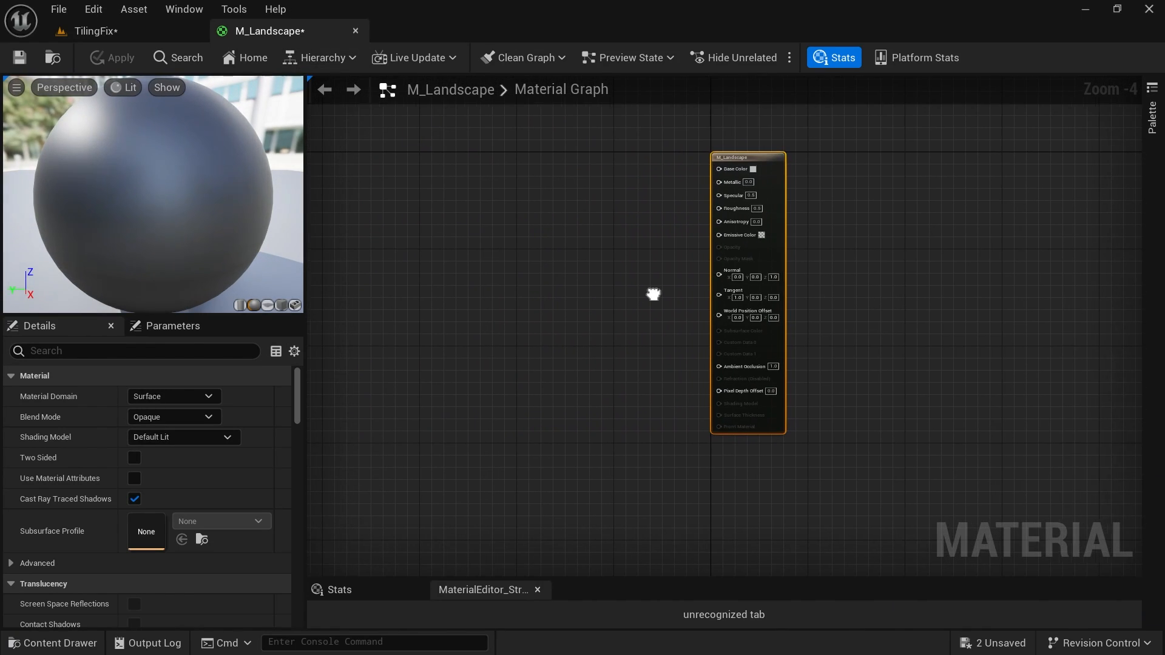
pyautogui.scroll(4, 602, 264)
pyautogui.moveTo(674, 244); pyautogui.dragTo(580, 369, button='right')
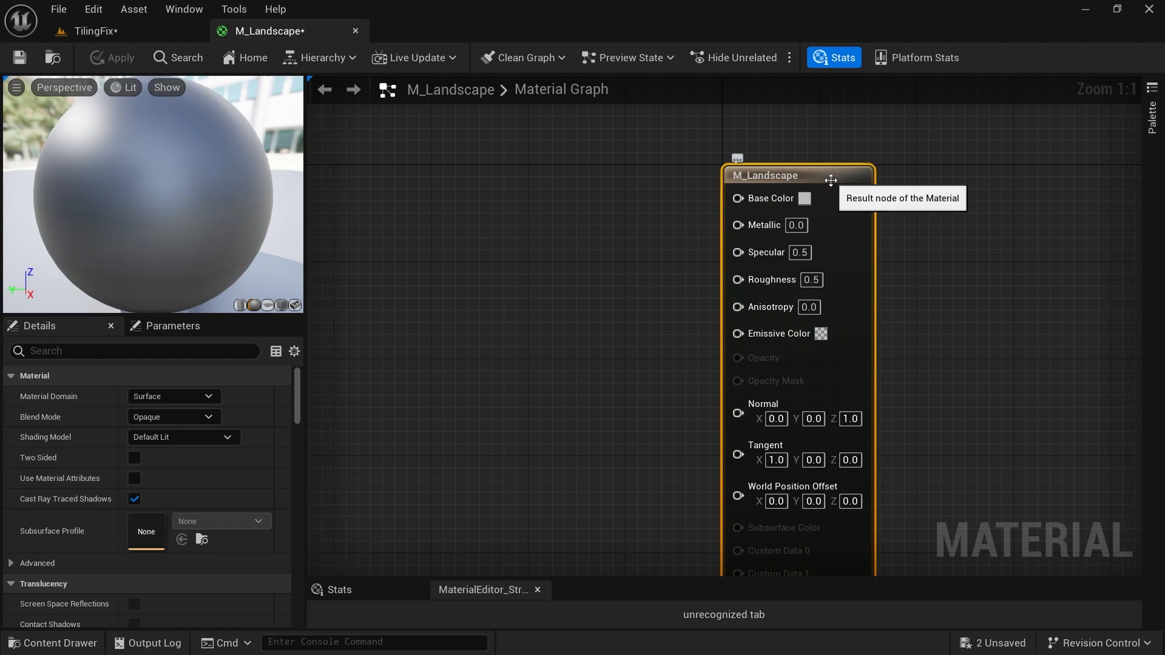
# Enable Fully Rough in the M_Landscape material's details and clear the property filter.
pyautogui.click(203, 352)
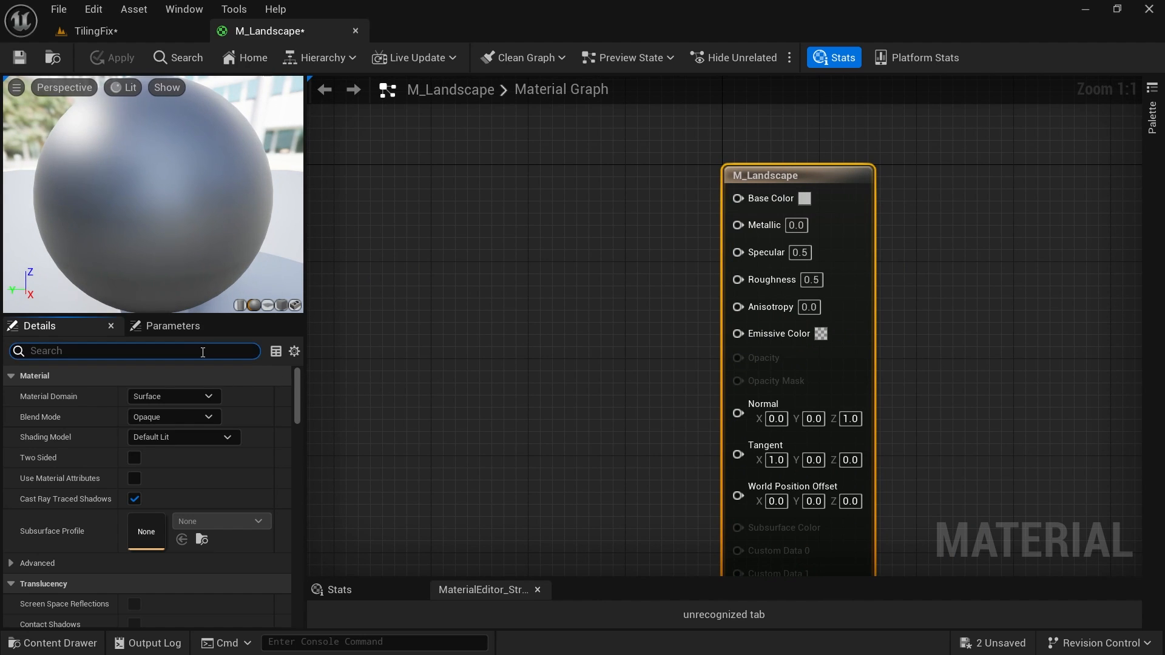
pyautogui.write('rough')
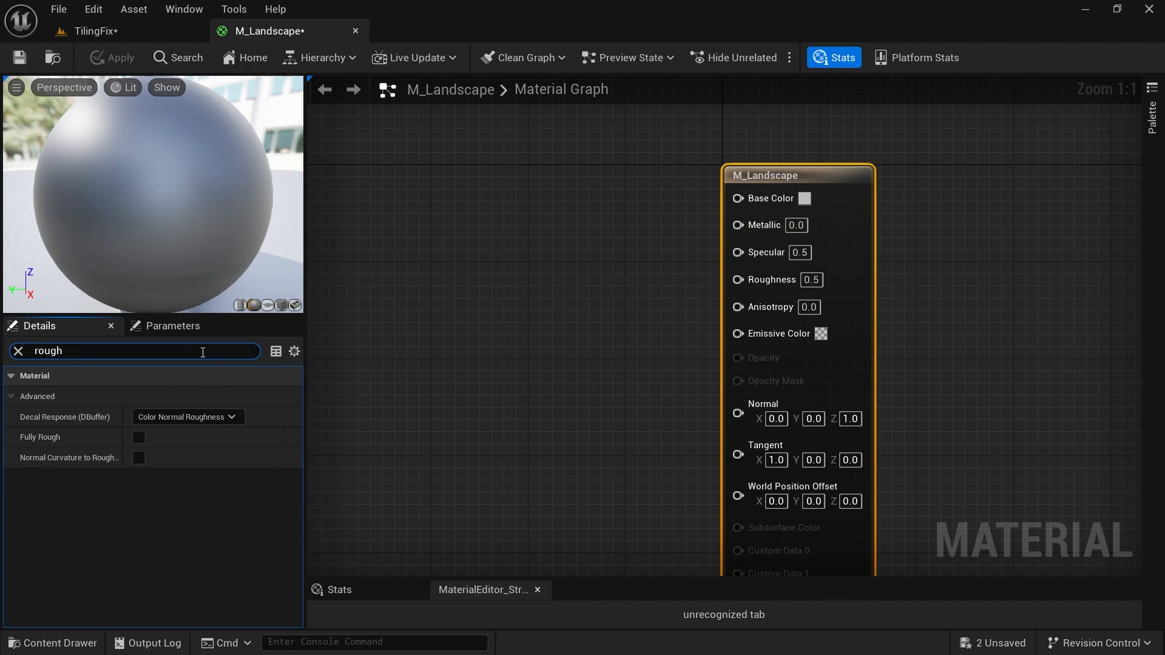
pyautogui.click(140, 438)
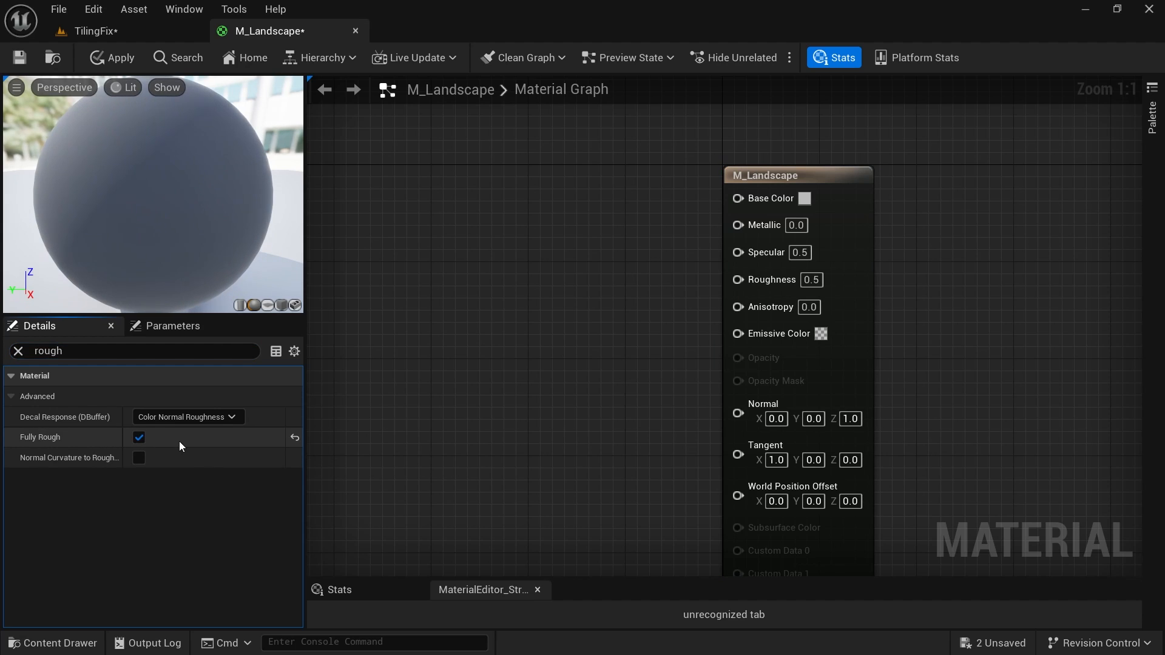
pyautogui.click(18, 351)
# Add a Landscape Layer Blend node to the graph in front of the M_Landscape output node.
pyautogui.moveTo(626, 326); pyautogui.dragTo(676, 320, button='right')
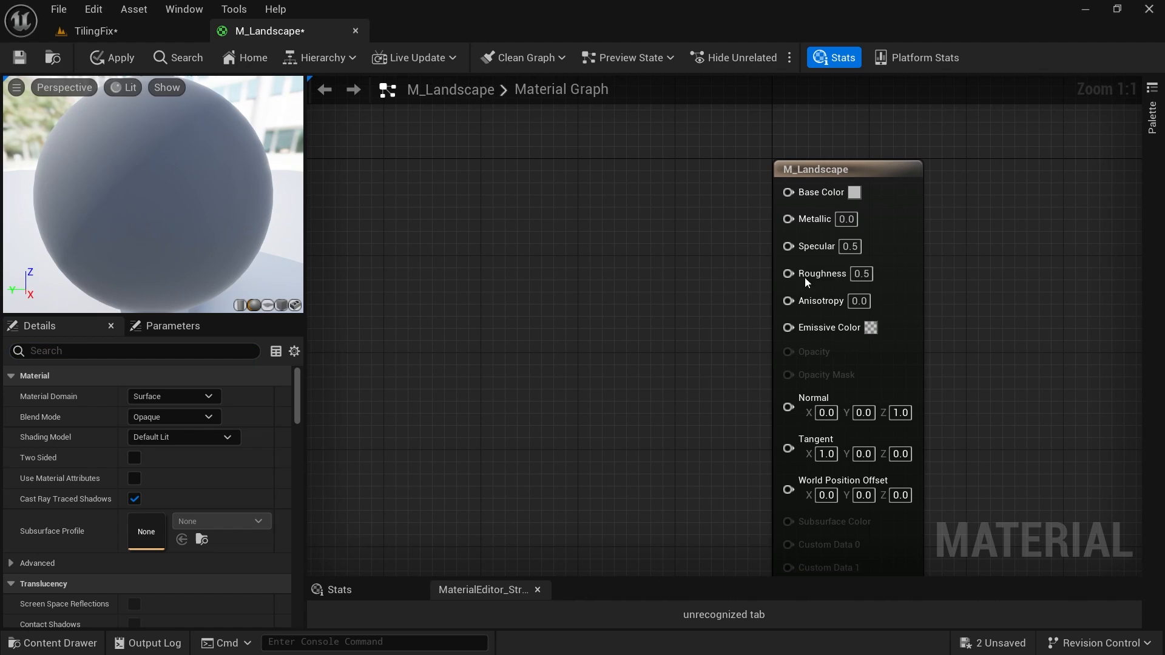
pyautogui.moveTo(714, 310); pyautogui.dragTo(762, 316, button='right')
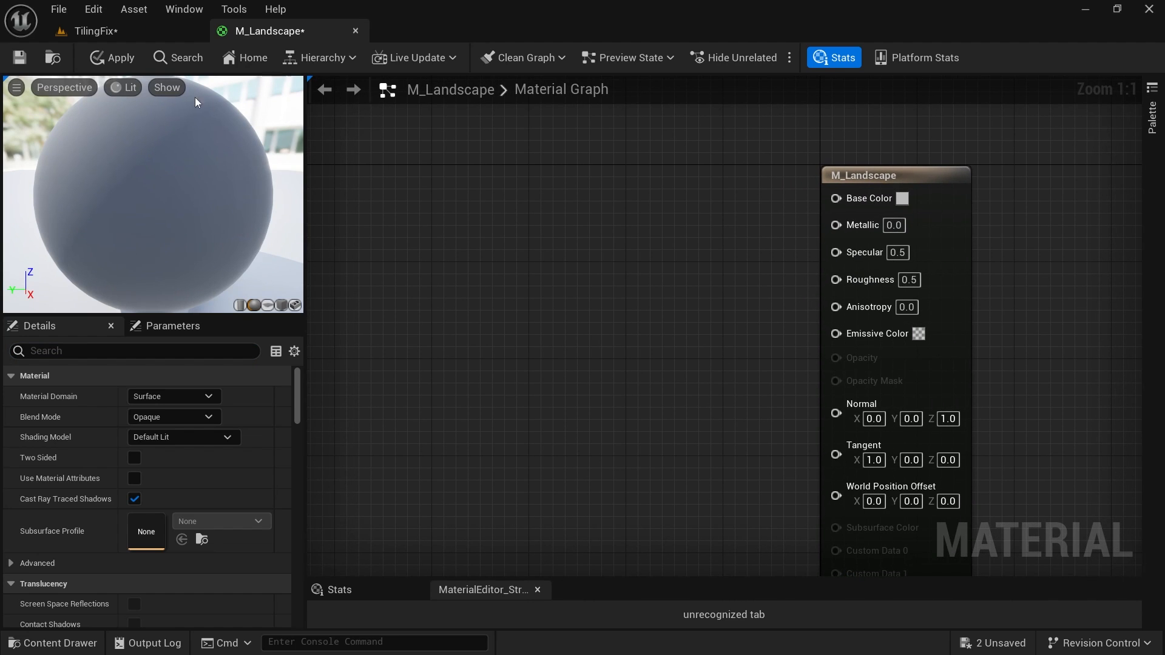
pyautogui.moveTo(731, 383); pyautogui.dragTo(853, 356, button='right')
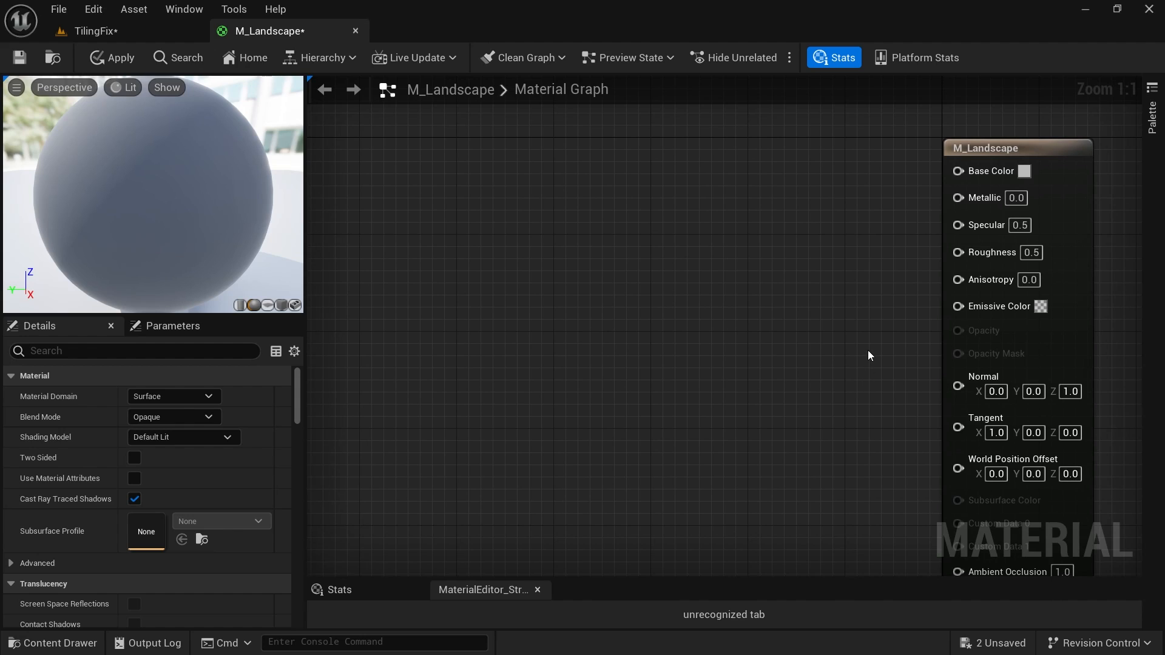
pyautogui.rightClick(751, 250)
pyautogui.write('landscape')
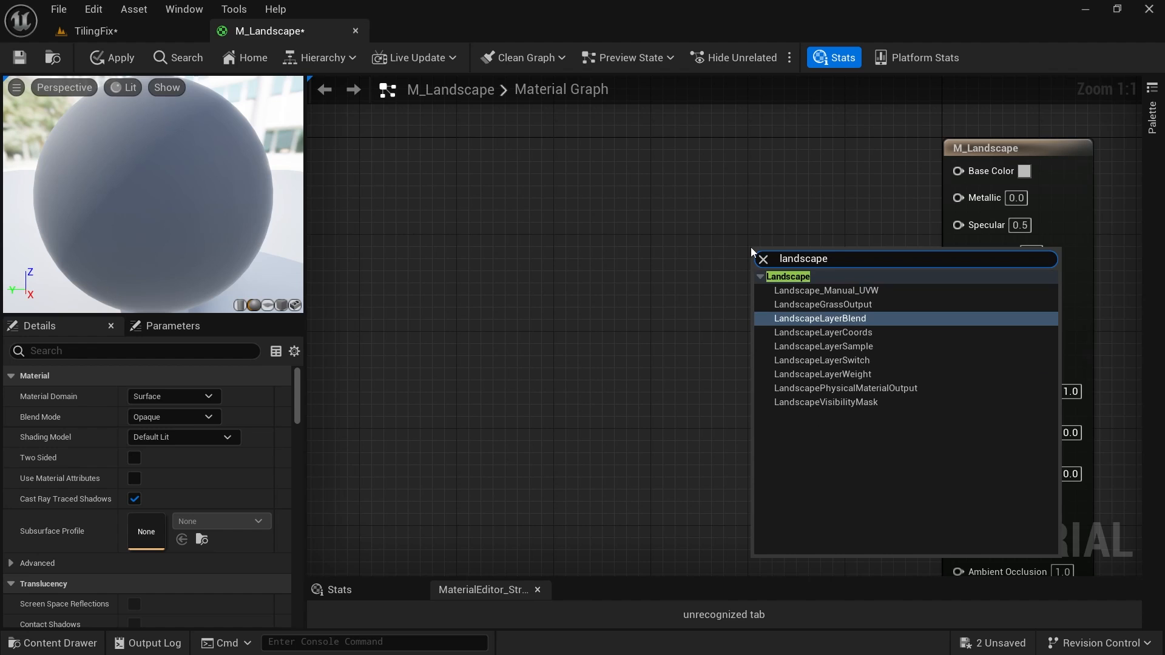
pyautogui.click(860, 319)
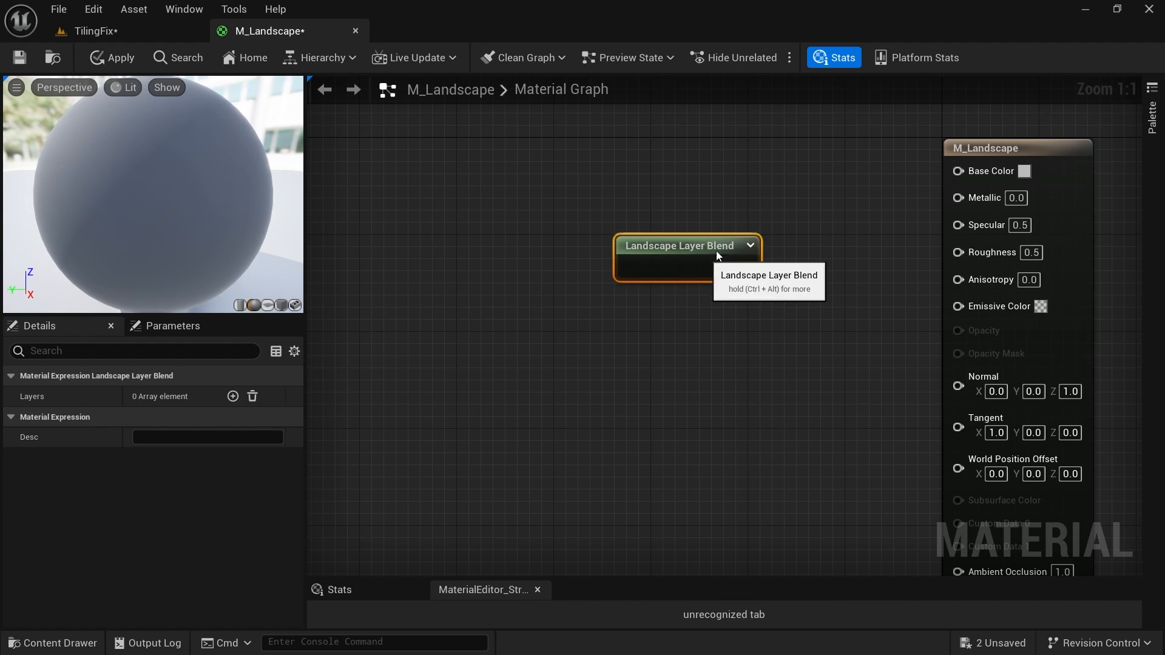
pyautogui.moveTo(762, 327); pyautogui.dragTo(786, 300, button='right')
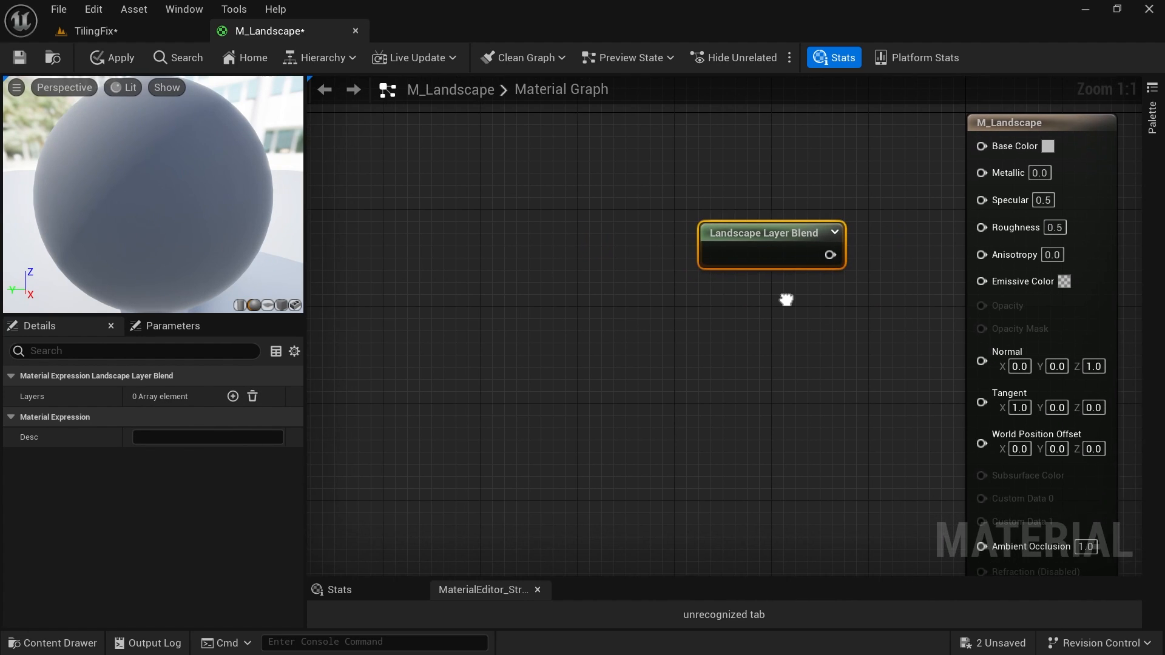
# Add the T_Dry_Sand_xginaeg_8K_D and T_Dry_Sand_xginaeg_8K_N textures from Megascans Surfaces to the graph as texture samples.
pyautogui.hotkey('ctrl', 'space')
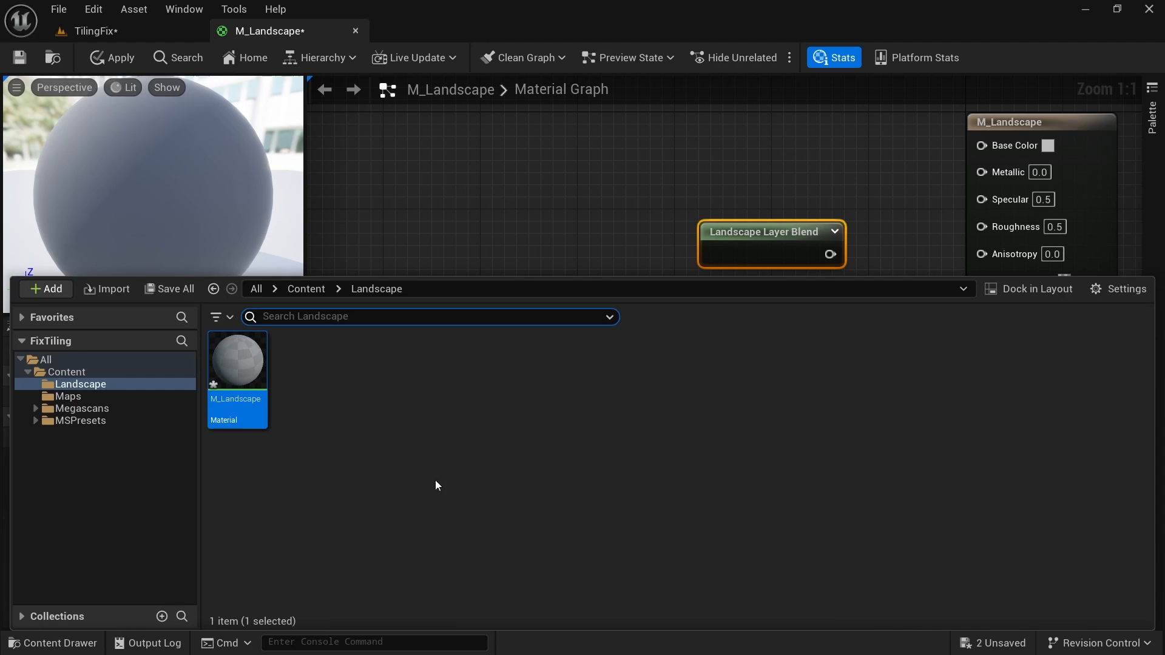
pyautogui.click(81, 409)
pyautogui.doubleClick(237, 359)
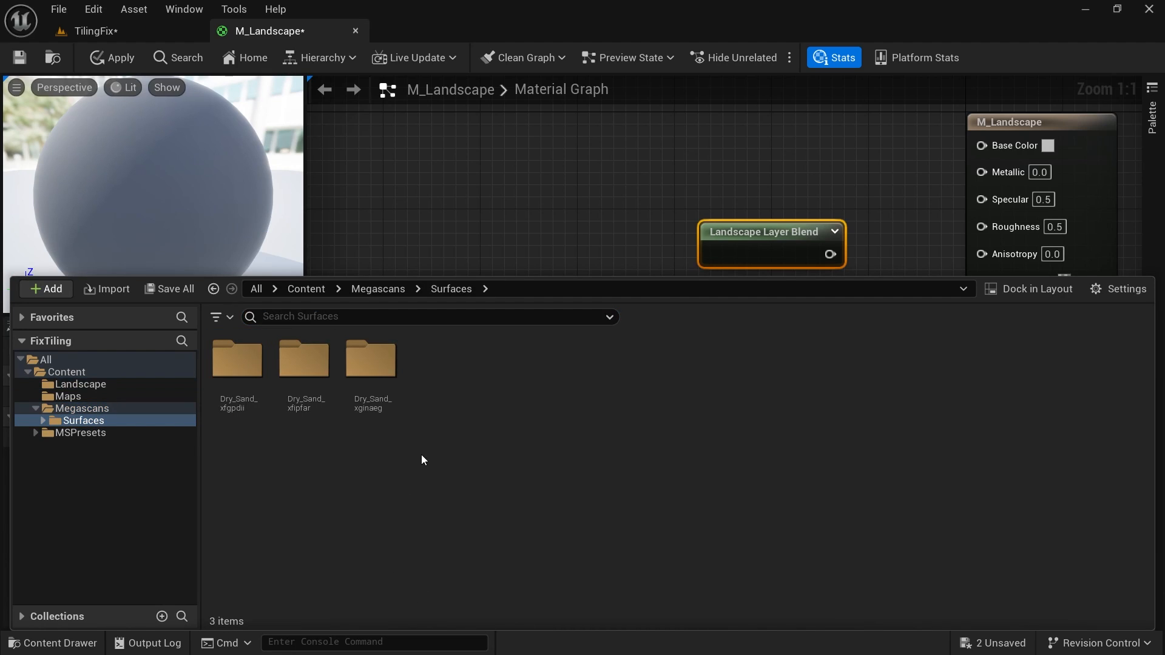
pyautogui.doubleClick(236, 361)
pyautogui.click(122, 457)
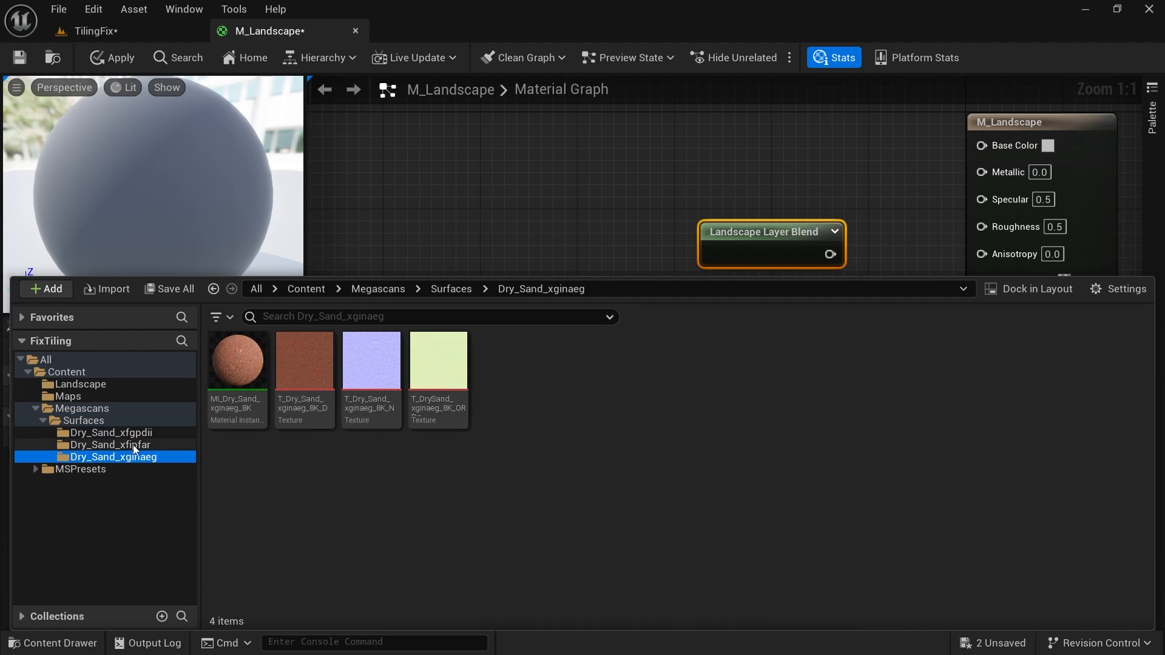
pyautogui.click(133, 445)
pyautogui.click(146, 459)
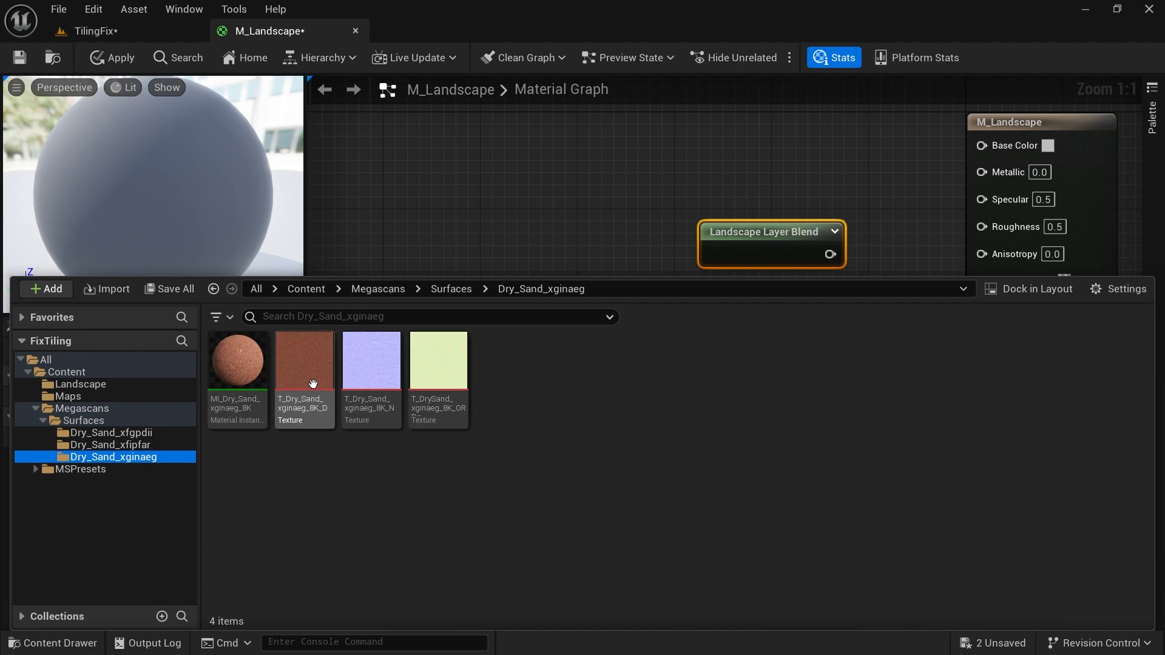
pyautogui.click(307, 361)
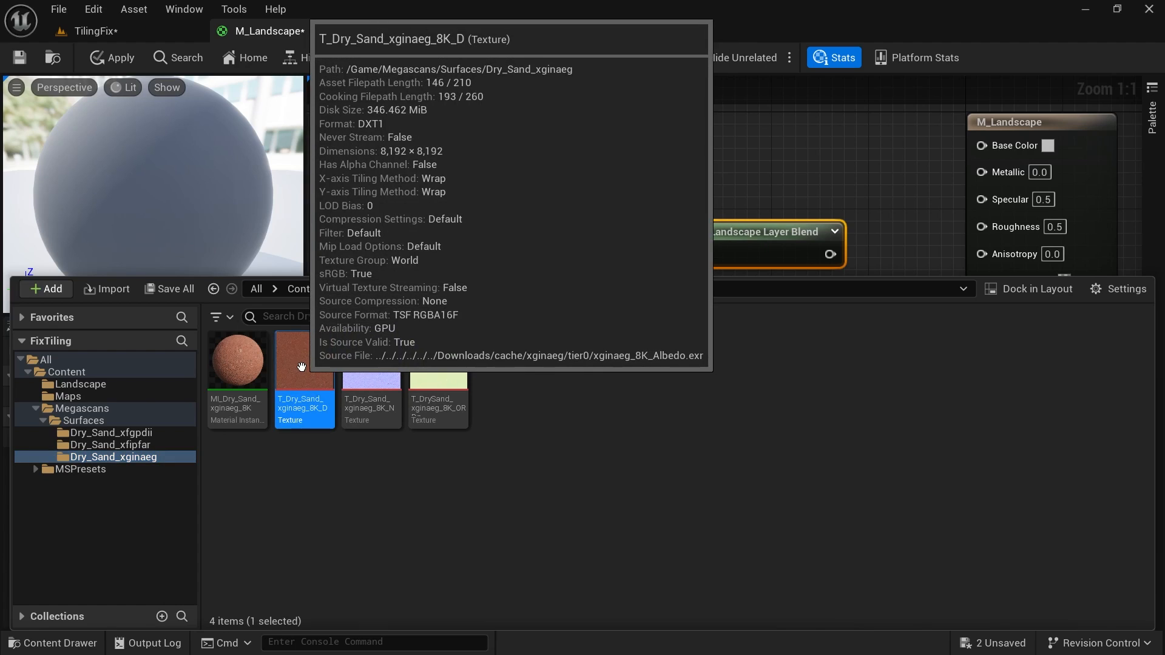
pyautogui.keyDown('ctrl'); pyautogui.click(346, 368); pyautogui.keyUp('ctrl')
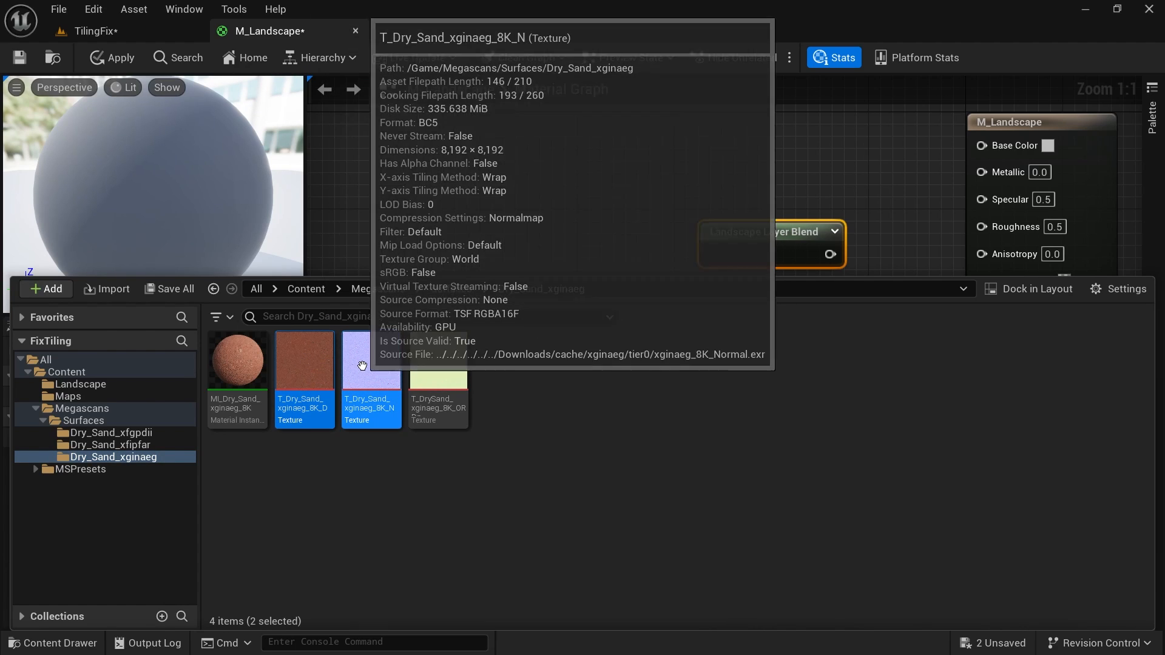
pyautogui.moveTo(361, 361); pyautogui.dragTo(573, 208)
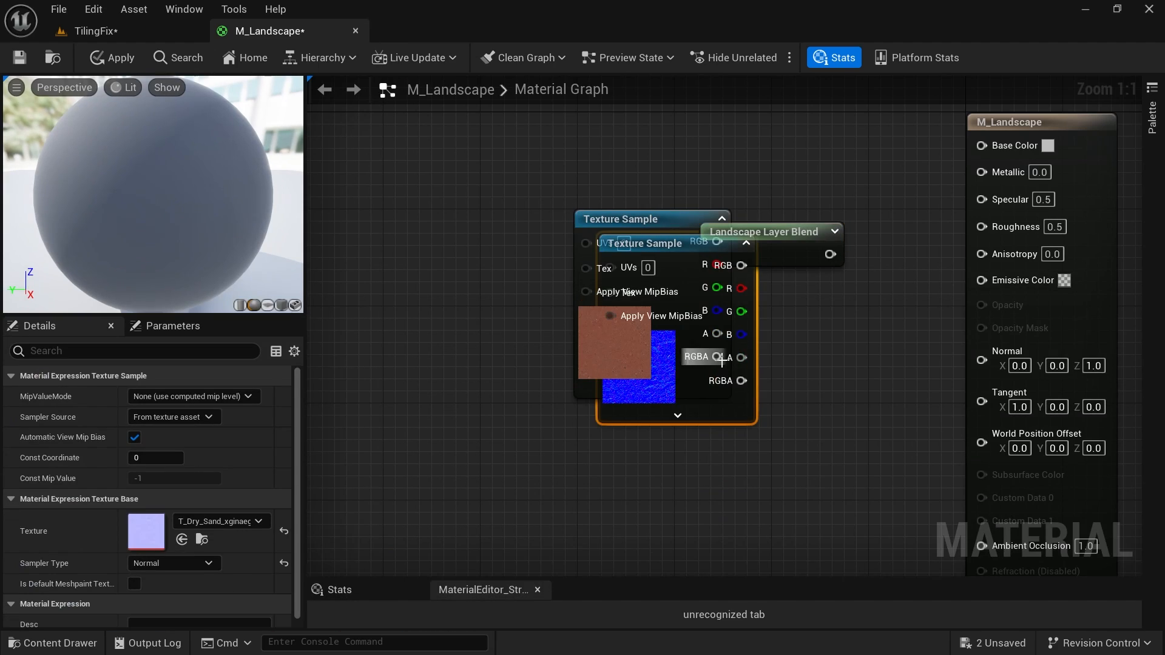
# Add a first layer to the Landscape Layer Blend node and name it RedDirt.
pyautogui.click(753, 240)
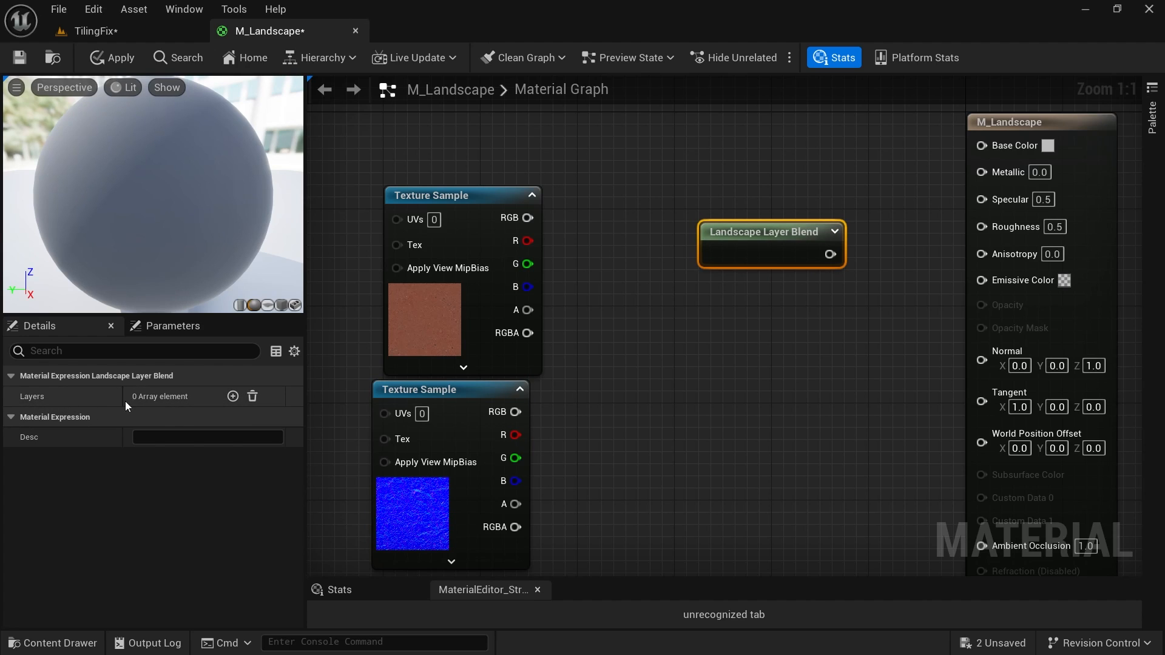
pyautogui.click(233, 396)
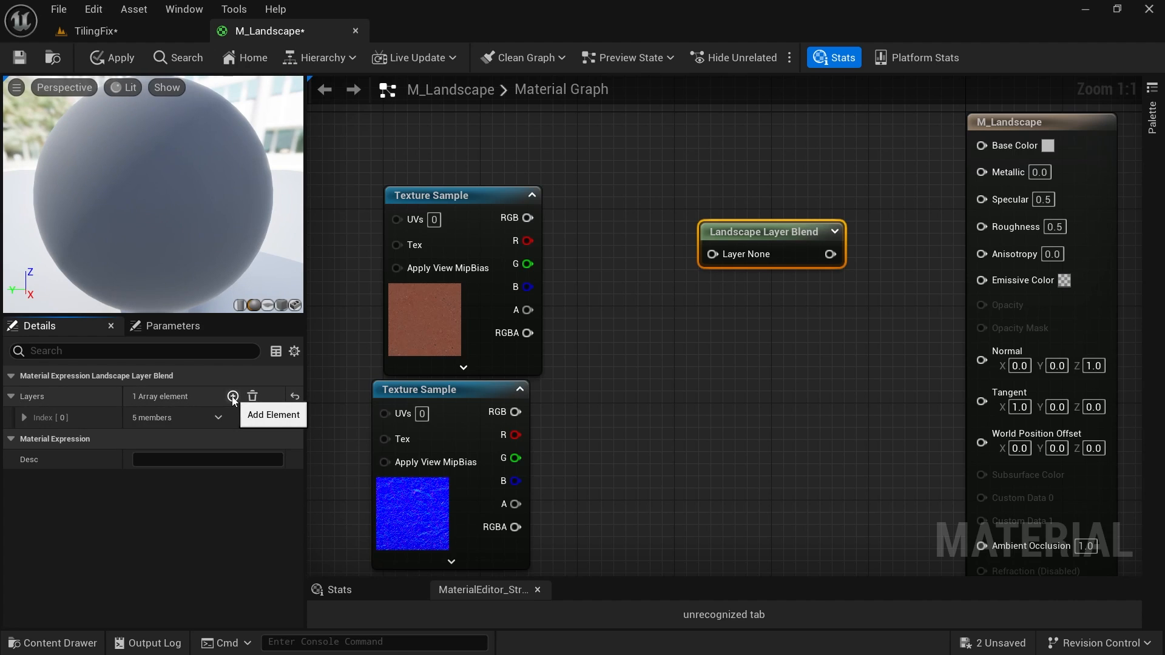
pyautogui.click(26, 417)
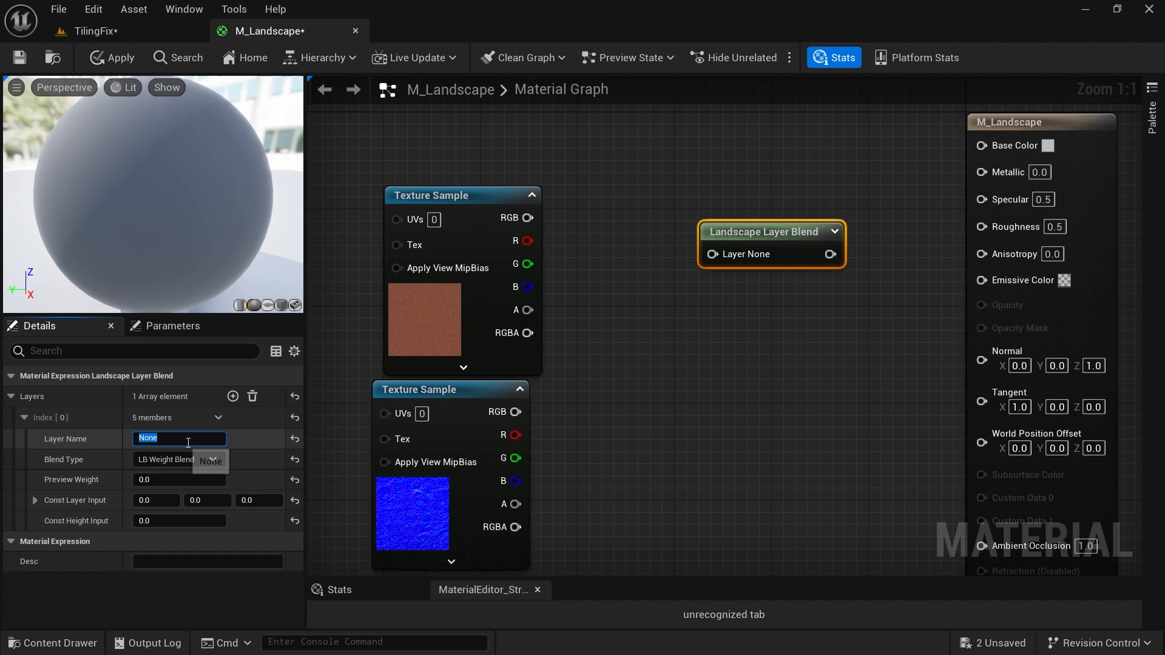
pyautogui.write('RedDirt')
pyautogui.press('Return')
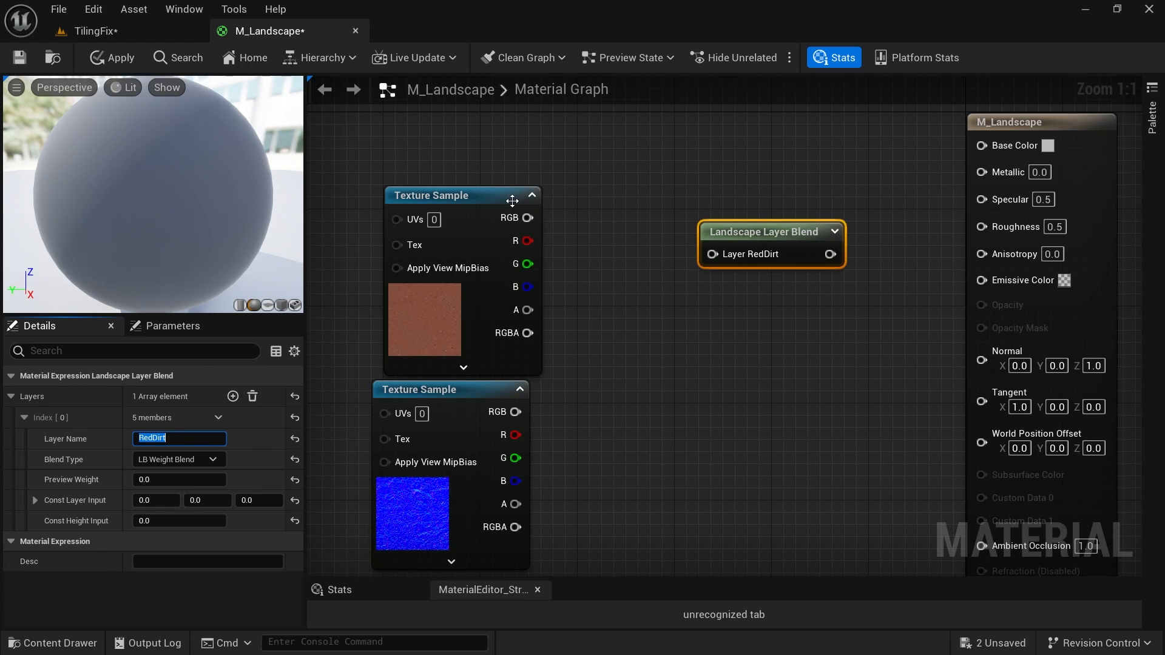
# Connect the red color texture's RGB output to the RedDirt layer and the layer blend's output to Base Color.
pyautogui.moveTo(512, 201); pyautogui.dragTo(585, 164)
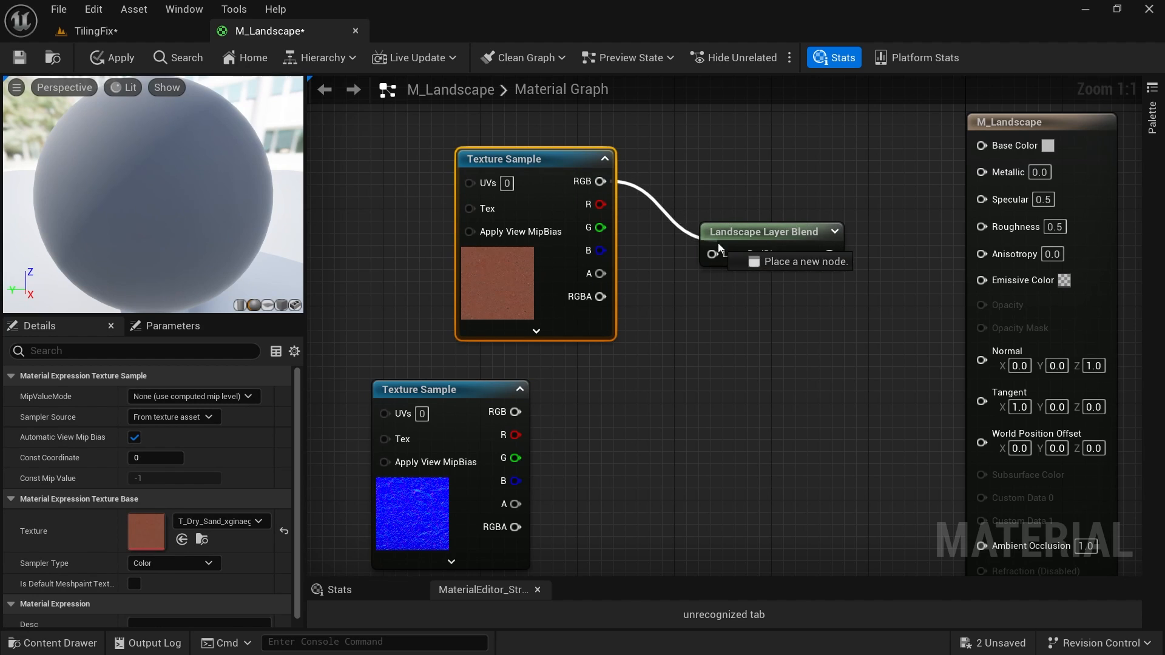
pyautogui.moveTo(719, 248); pyautogui.dragTo(715, 254)
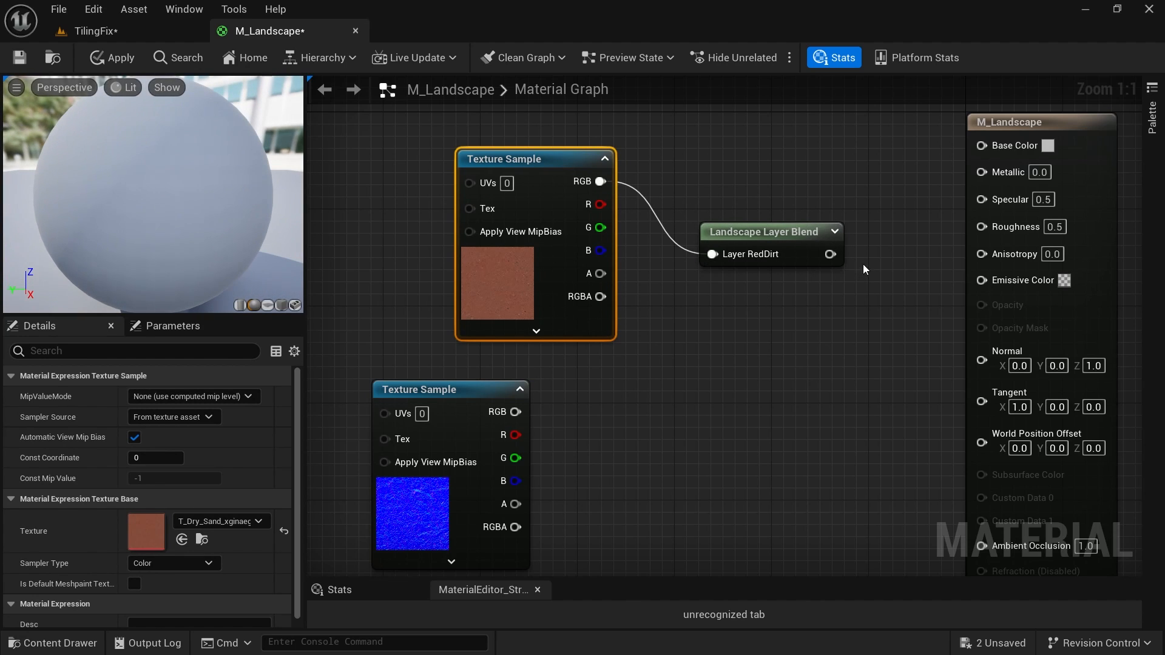
pyautogui.moveTo(864, 268); pyautogui.dragTo(831, 302, button='right')
pyautogui.moveTo(796, 287); pyautogui.dragTo(948, 178)
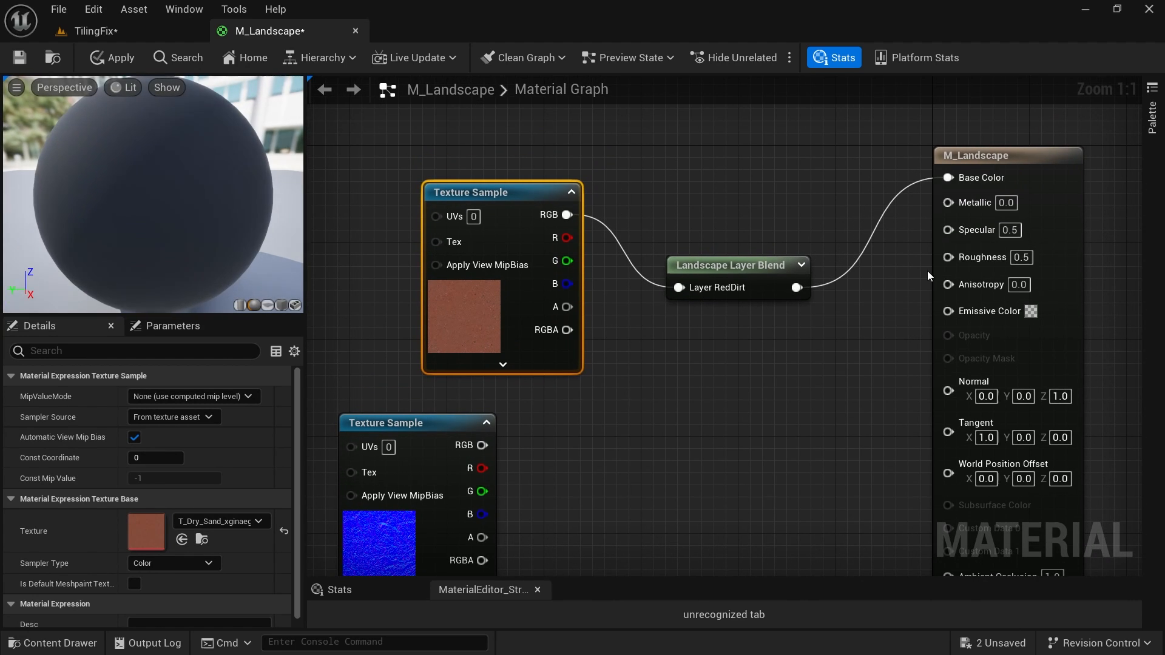
pyautogui.moveTo(718, 373); pyautogui.dragTo(766, 290, button='right')
# Find the T_Dry_Sand_xfgpdii_8K_D texture in its Dry_Sand_xfgpdii folder, inspect its rocky surface and close it.
pyautogui.click(834, 185)
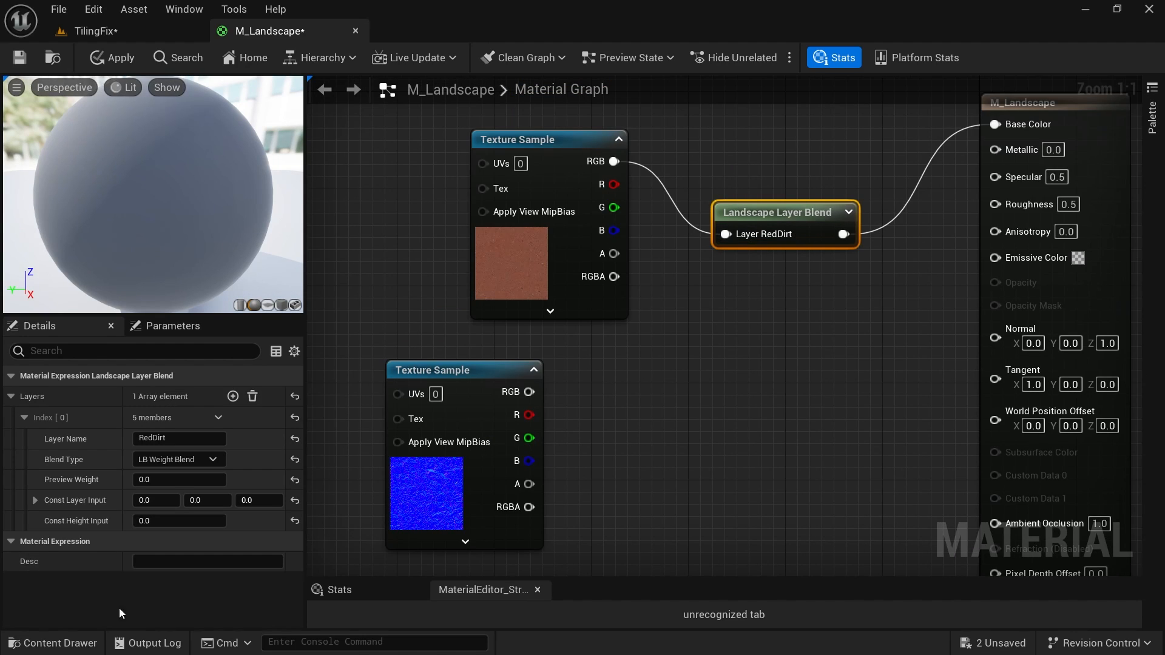
pyautogui.click(53, 643)
pyautogui.click(122, 445)
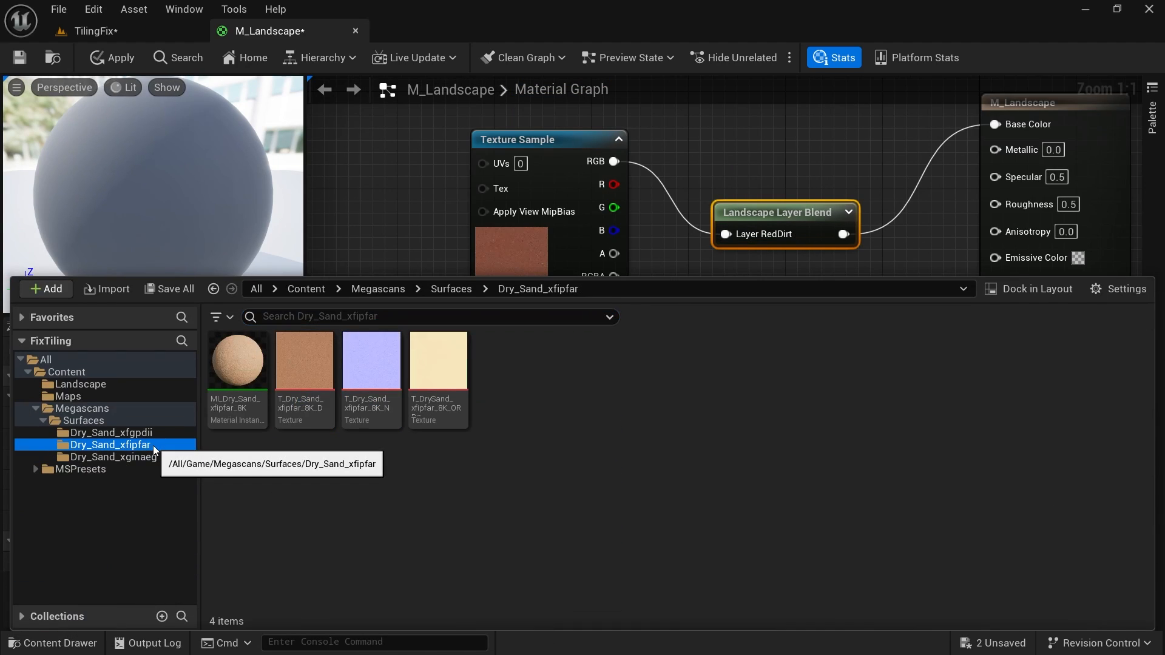
pyautogui.click(111, 433)
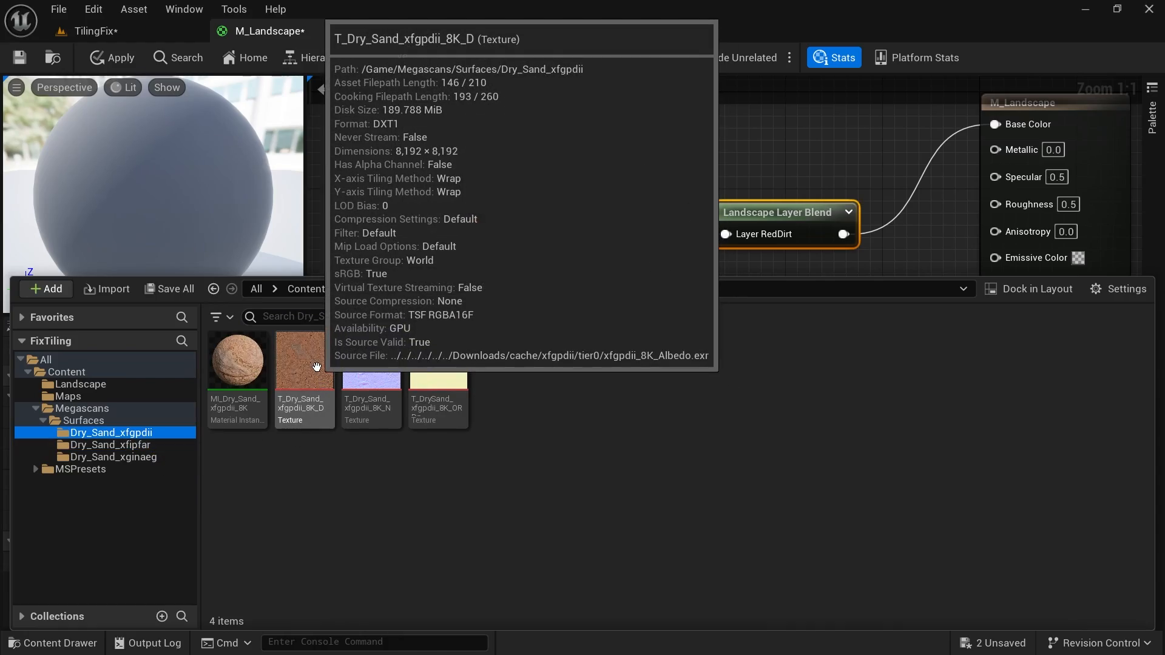
pyautogui.doubleClick(310, 367)
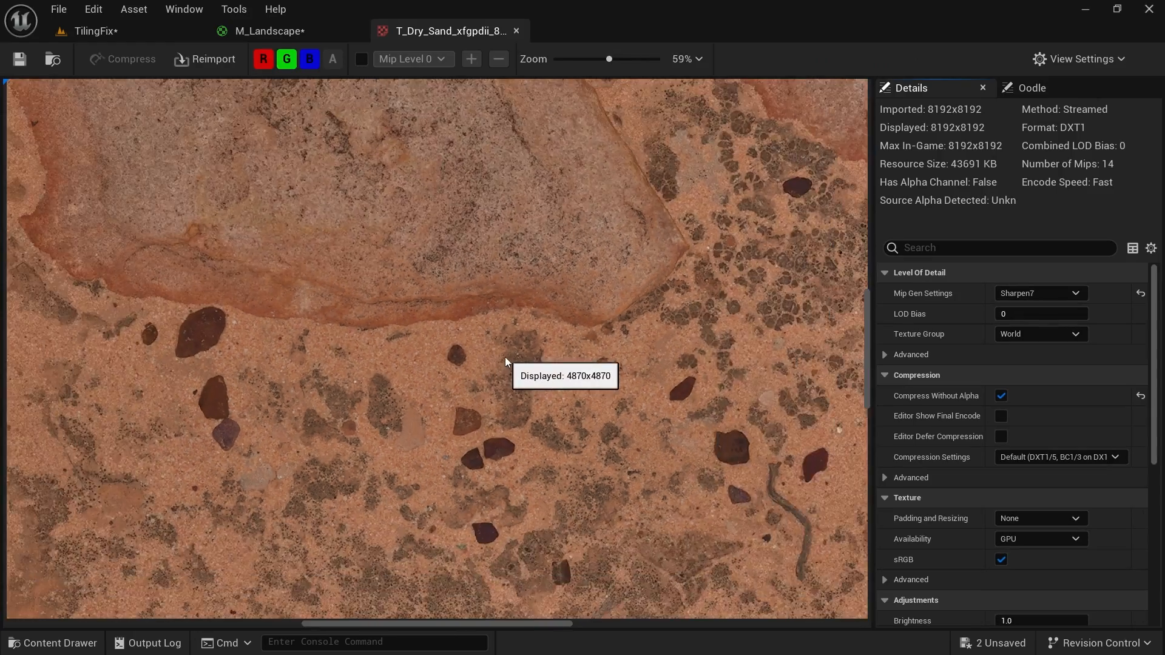
pyautogui.scroll(-5, 505, 361)
pyautogui.click(516, 31)
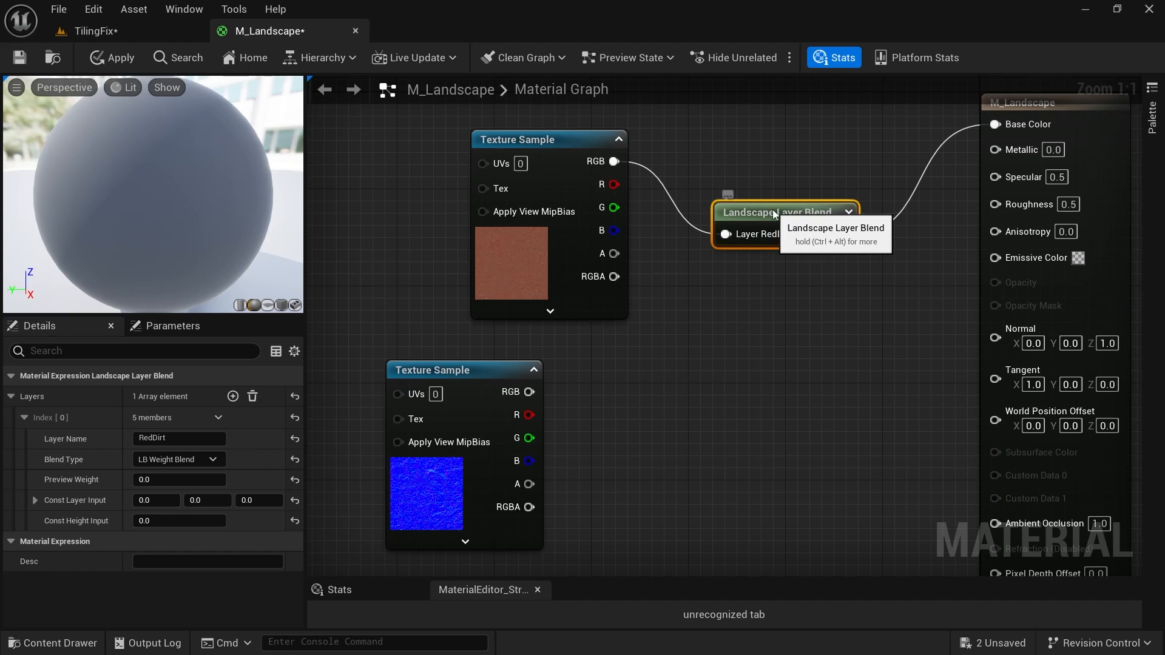
# Add a second layer to the Landscape Layer Blend node and name it RockySand.
pyautogui.click(232, 396)
pyautogui.click(24, 542)
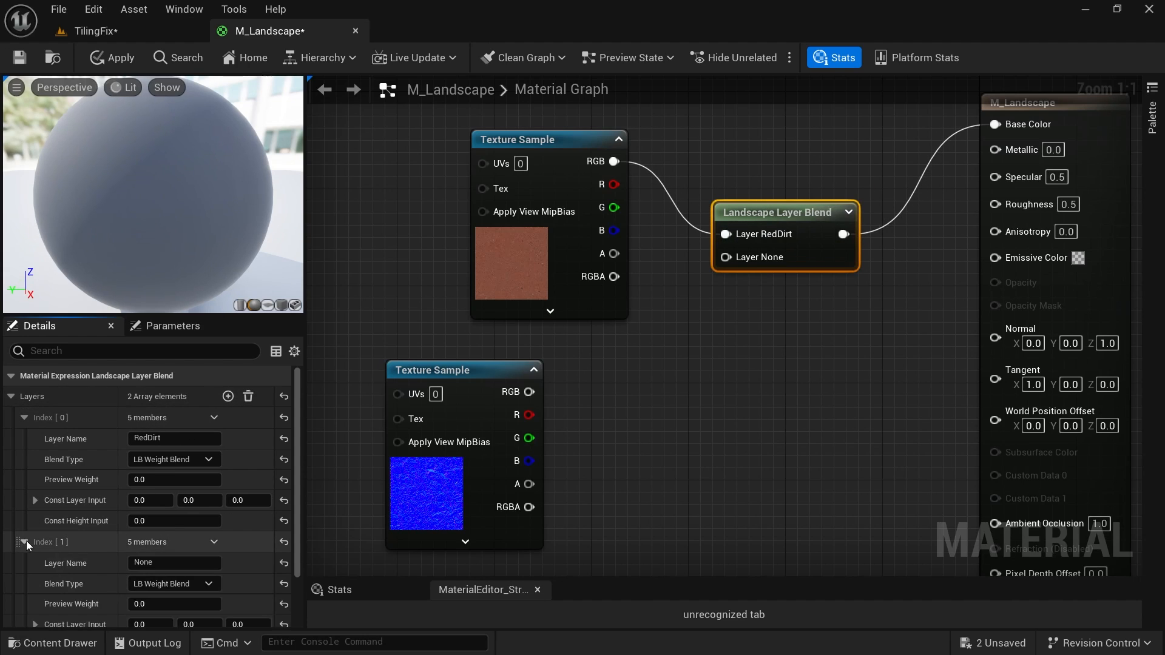
pyautogui.click(175, 562)
pyautogui.write('RockySan')
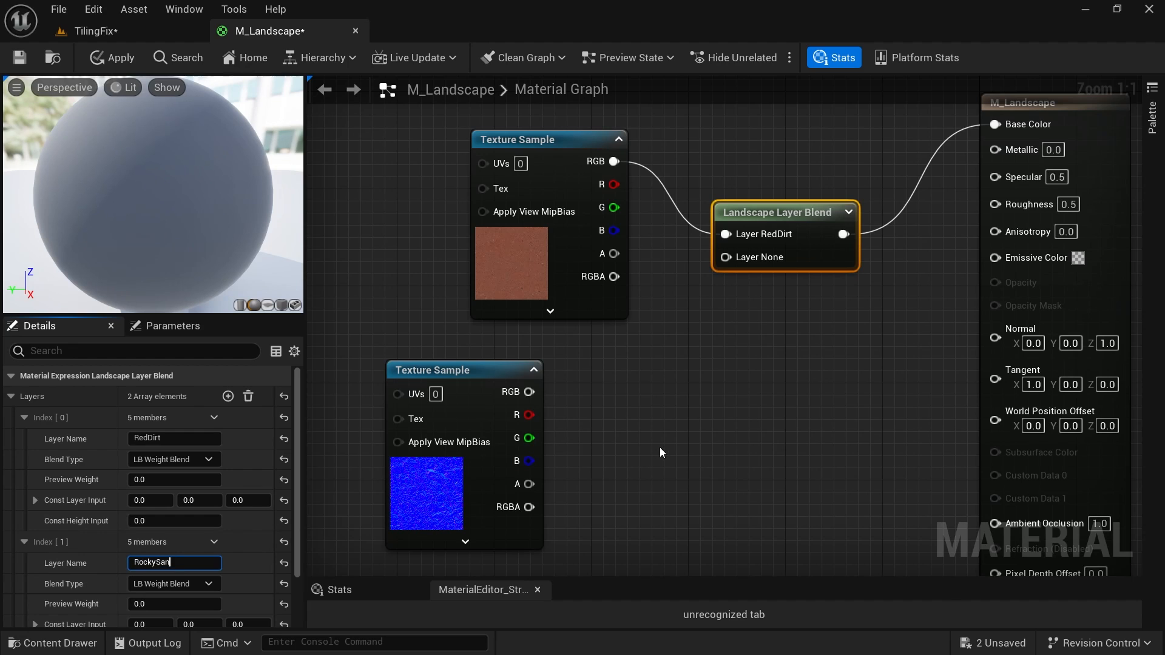
pyautogui.write('d')
pyautogui.press('Return')
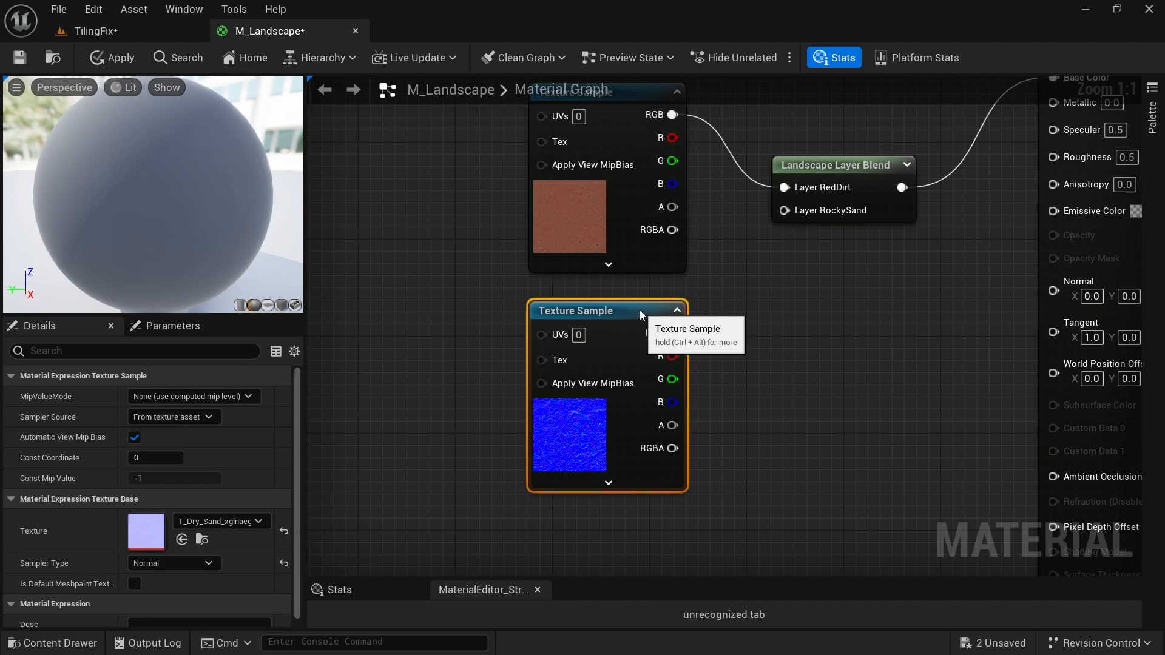
# Add the T_Dry_Sand_xfgpdii_8K_D and T_Dry_Sand_xfgpdii_8K_N textures to the graph as texture samples.
pyautogui.moveTo(639, 310); pyautogui.dragTo(639, 298)
pyautogui.moveTo(822, 396); pyautogui.dragTo(881, 362, button='right')
pyautogui.scroll(-3, 840, 467)
pyautogui.click(51, 643)
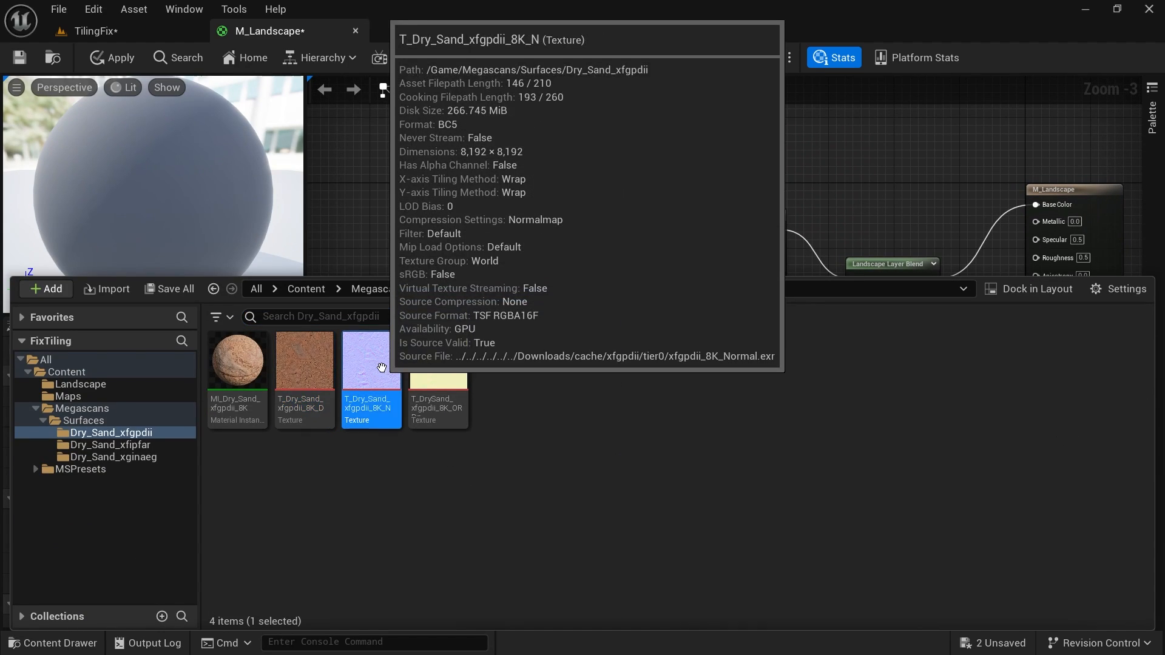
pyautogui.keyDown('ctrl'); pyautogui.click(305, 393); pyautogui.keyUp('ctrl')
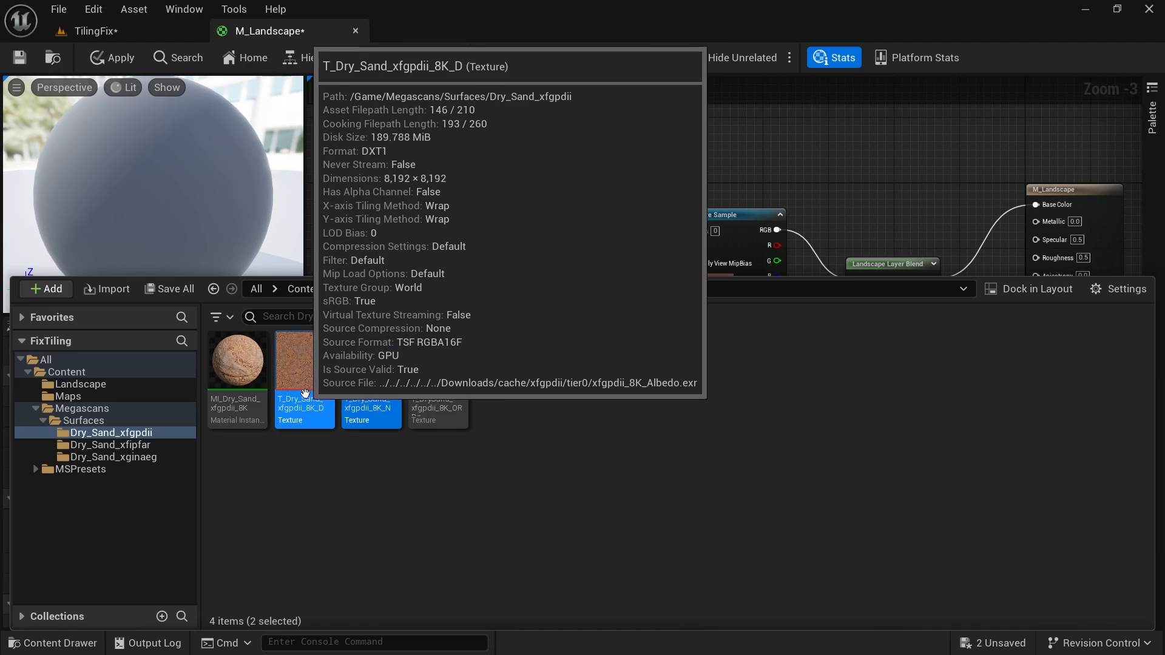
pyautogui.moveTo(305, 393); pyautogui.dragTo(496, 188)
# Place the rocky color sample between the red sand's color and normal samples and connect its RGB output to the RockySand layer.
pyautogui.moveTo(673, 232); pyautogui.dragTo(592, 187, button='right')
pyautogui.moveTo(668, 312); pyautogui.dragTo(666, 496)
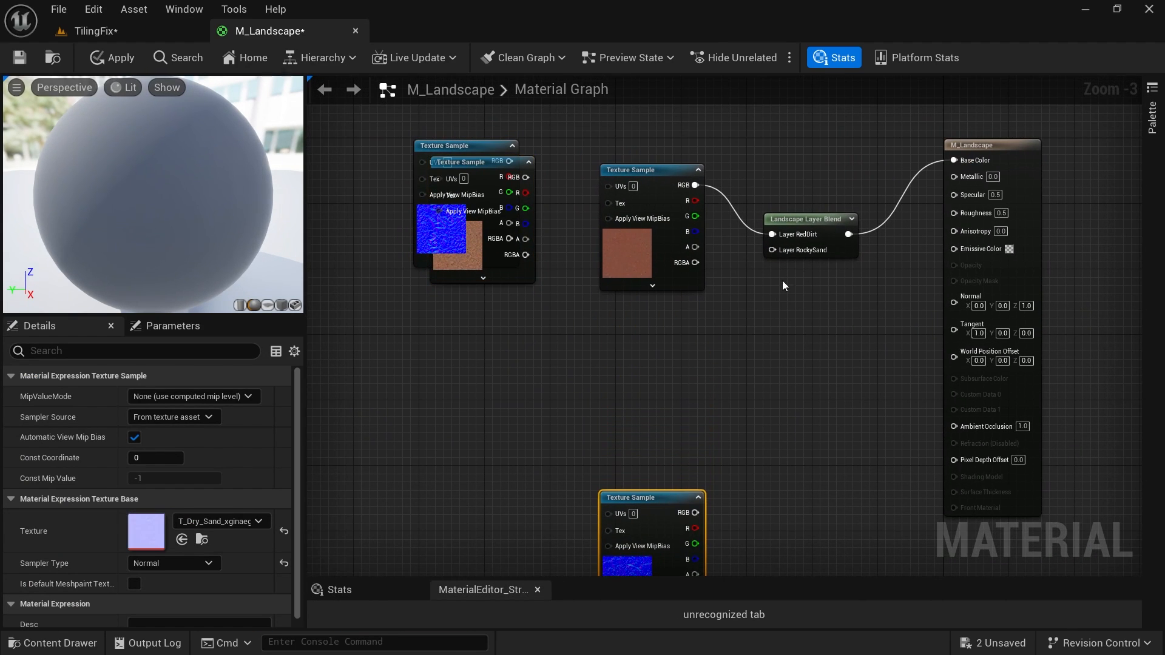
pyautogui.scroll(3, 782, 280)
pyautogui.moveTo(551, 296); pyautogui.dragTo(704, 298, button='right')
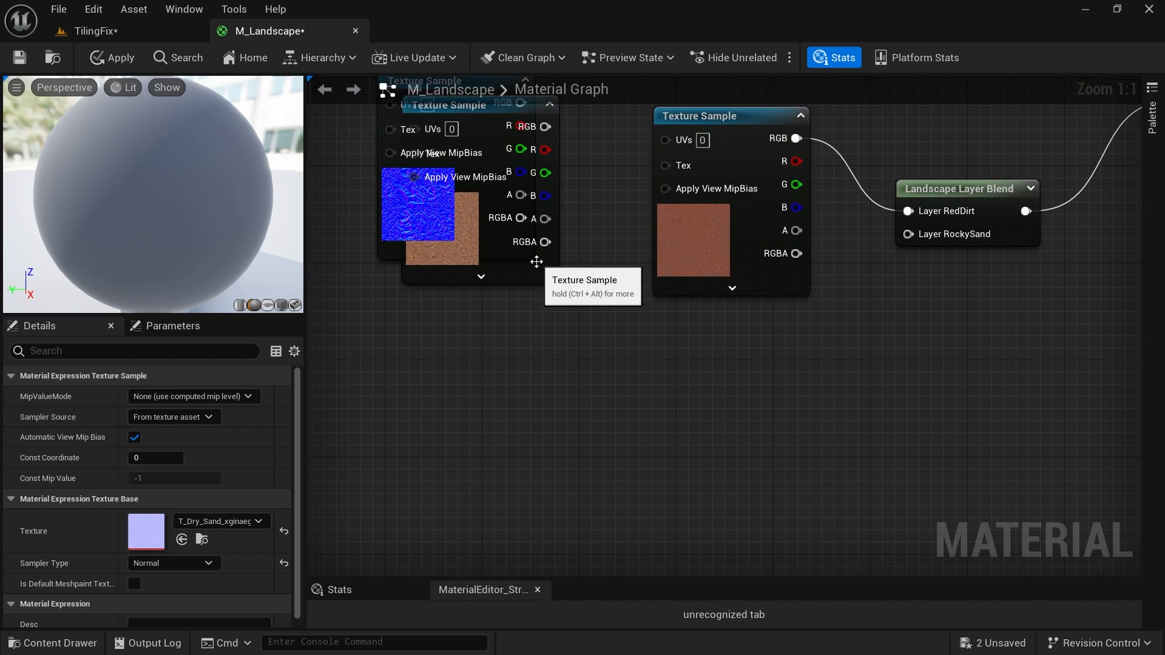
pyautogui.moveTo(536, 261); pyautogui.dragTo(786, 476)
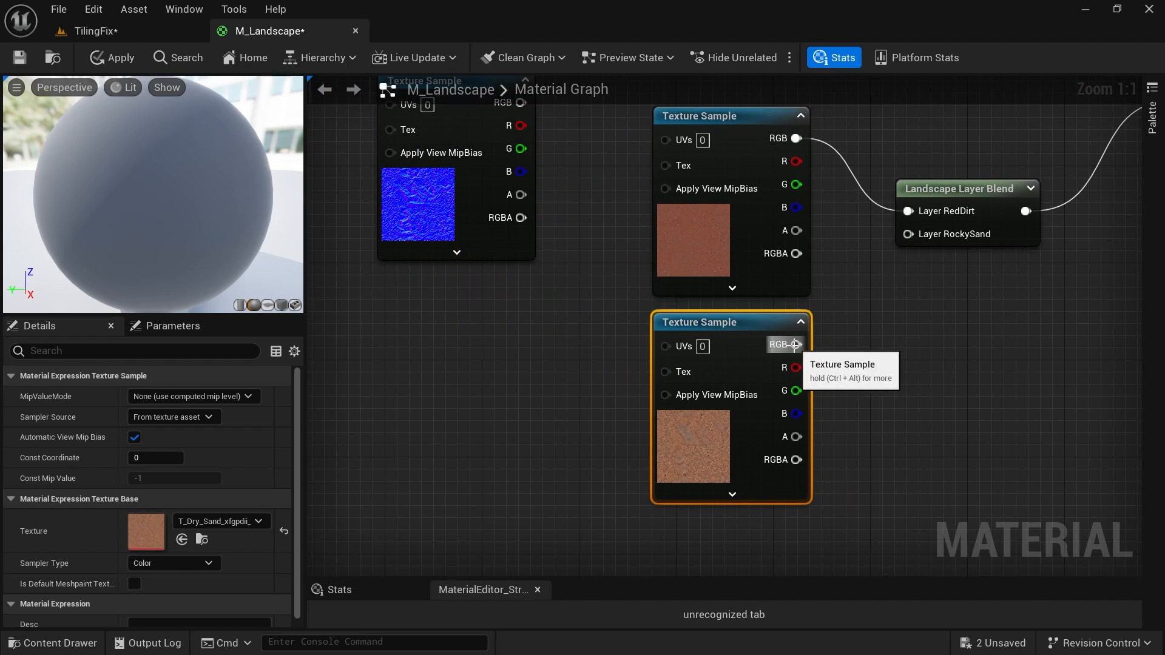
pyautogui.moveTo(795, 345); pyautogui.dragTo(902, 243)
# Duplicate the Landscape Layer Blend node and place the copy beside the lower normal map sample.
pyautogui.scroll(-3, 857, 341)
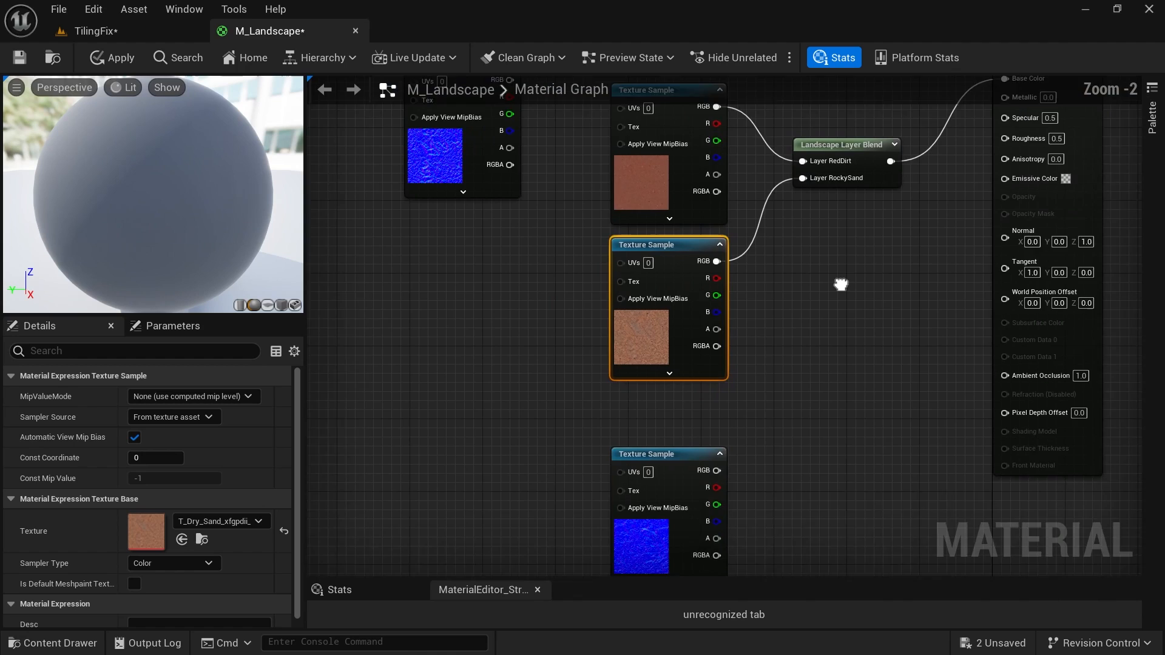
pyautogui.scroll(1, 805, 223)
pyautogui.click(806, 209)
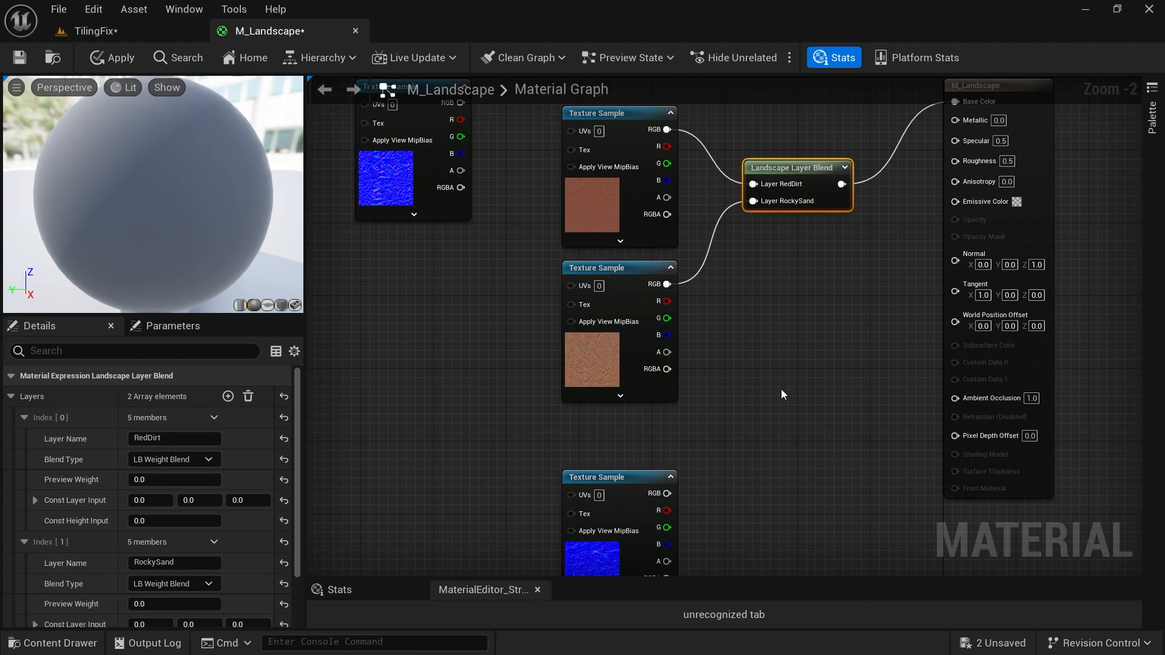
pyautogui.hotkey('ctrl', 'd')
pyautogui.moveTo(773, 414); pyautogui.dragTo(709, 376, button='right')
pyautogui.scroll(2, 709, 452)
pyautogui.scroll(-3, 704, 400)
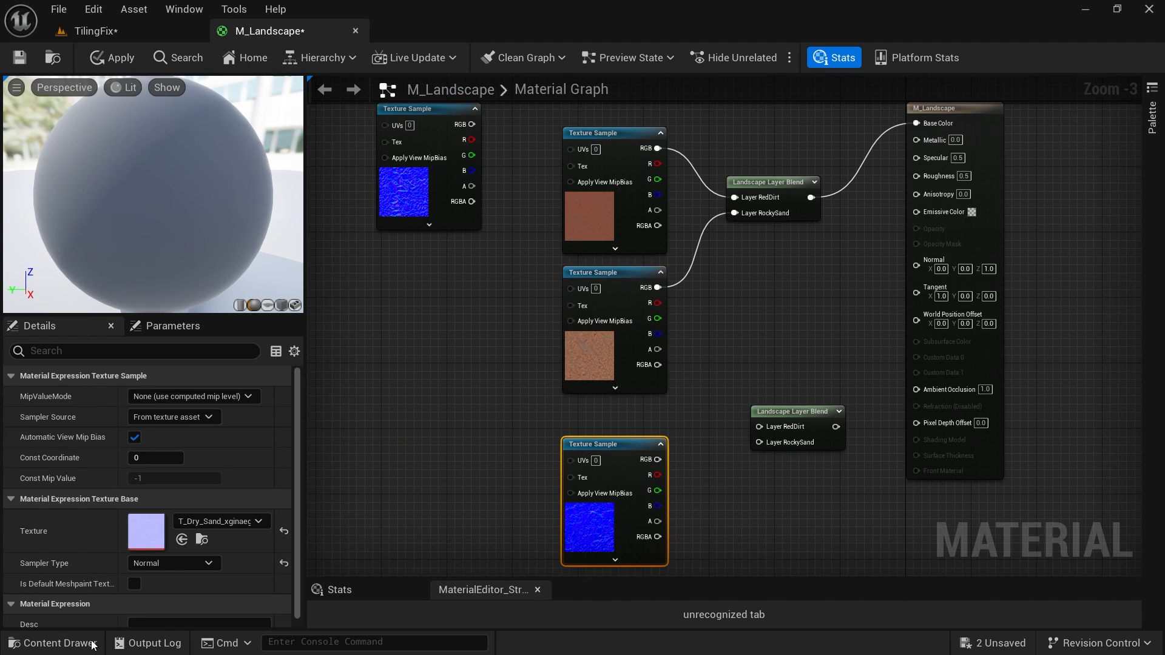
# Browse to the Dry_Sand_xginaeg texture folder and delete the two existing normal map samples from the graph.
pyautogui.click(68, 645)
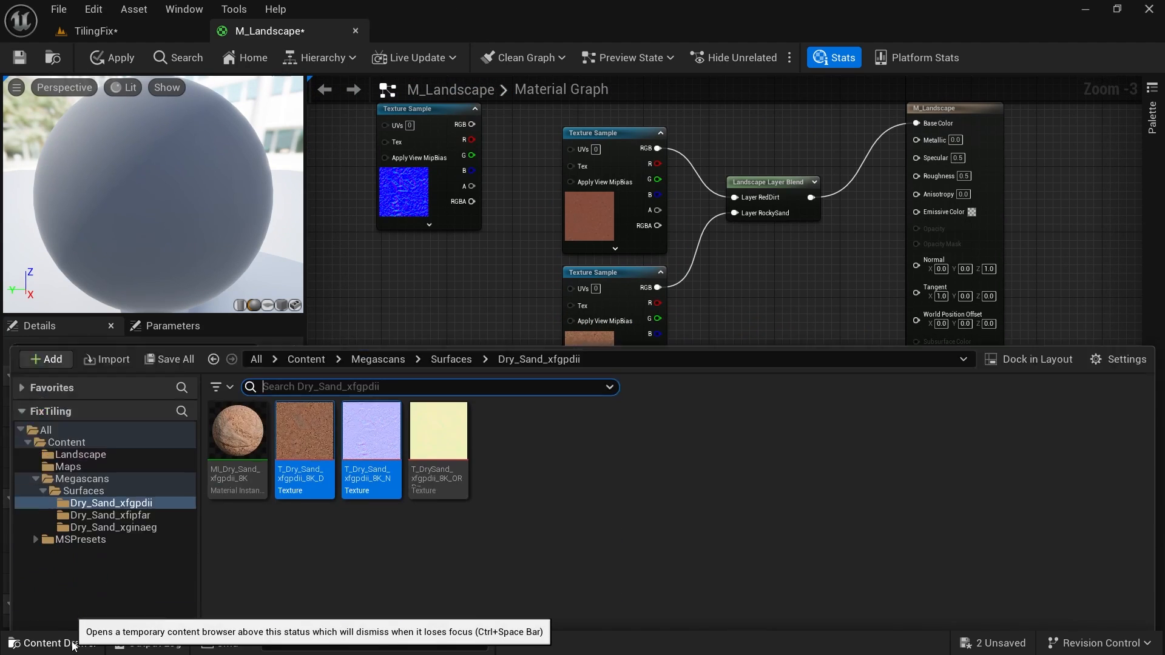
pyautogui.click(149, 446)
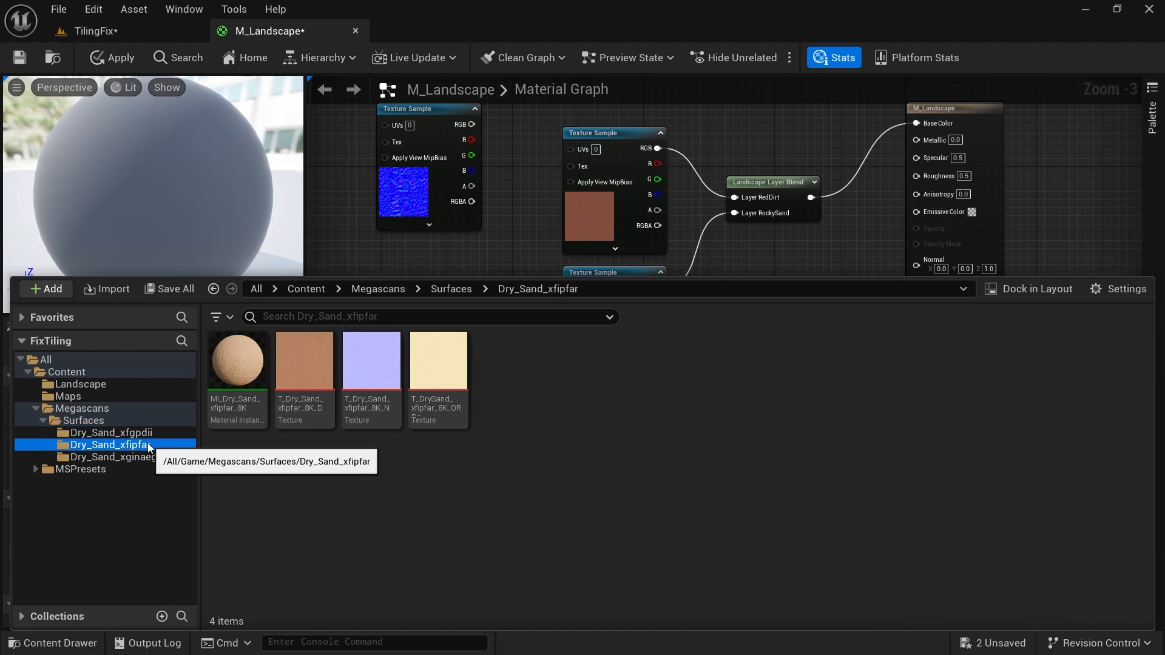
pyautogui.click(148, 457)
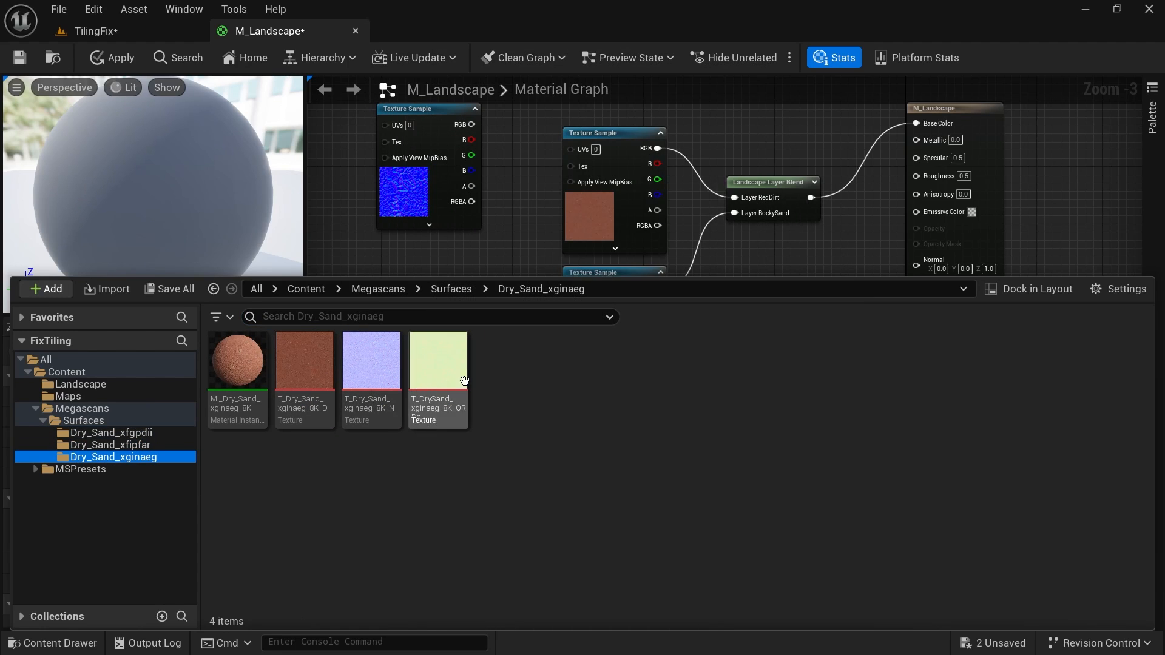
pyautogui.moveTo(372, 361); pyautogui.dragTo(485, 258)
pyautogui.moveTo(486, 258); pyautogui.dragTo(500, 330, button='right')
pyautogui.keyDown('ctrl'); pyautogui.click(496, 267); pyautogui.keyUp('ctrl')
pyautogui.press('Delete')
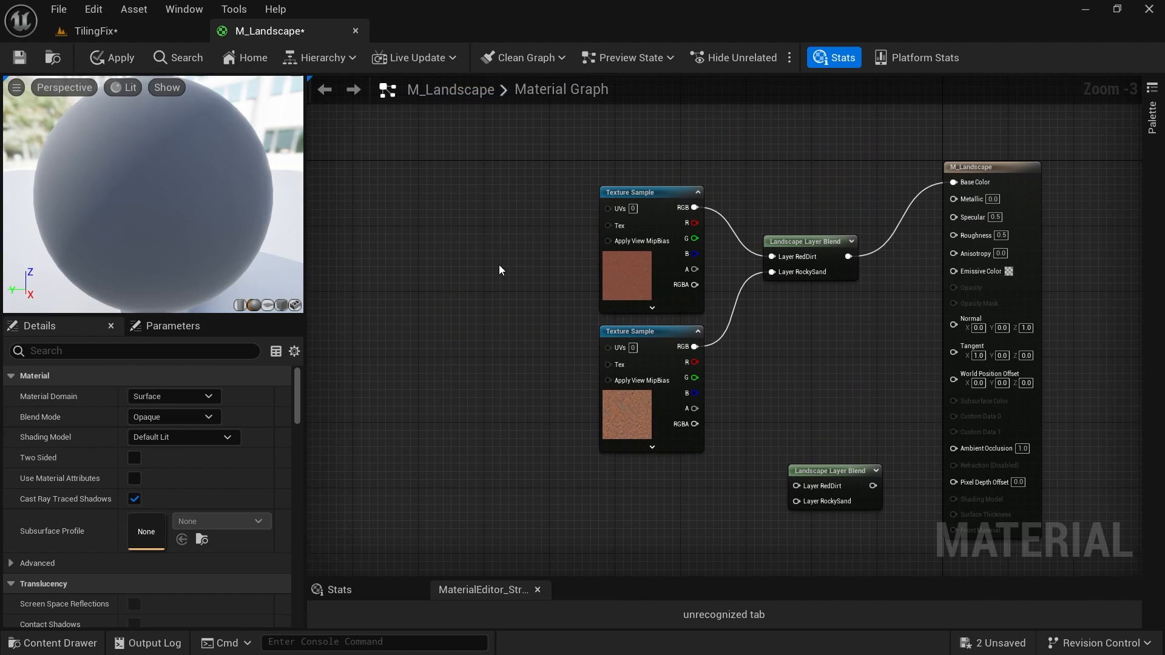
# Add T_Dry_Sand_xginaeg_8K_N below the color samples and connect its RGB output to the second blend node's RedDirt layer.
pyautogui.moveTo(720, 435); pyautogui.dragTo(694, 310, button='right')
pyautogui.hotkey('ctrl', 'space')
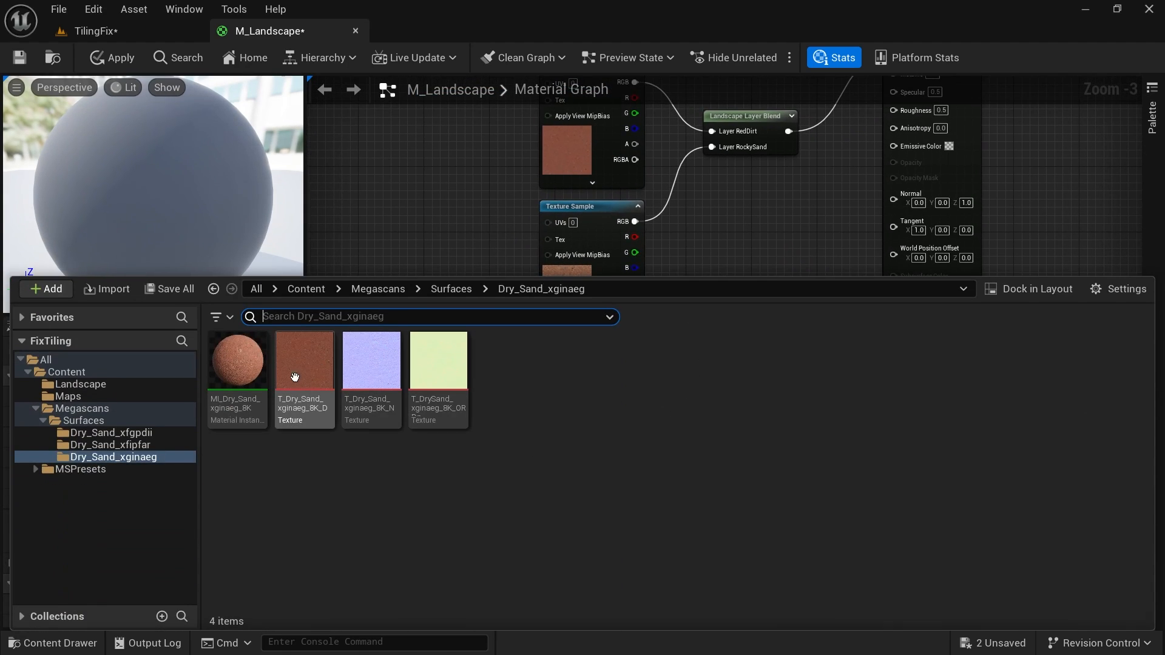
pyautogui.moveTo(337, 384)
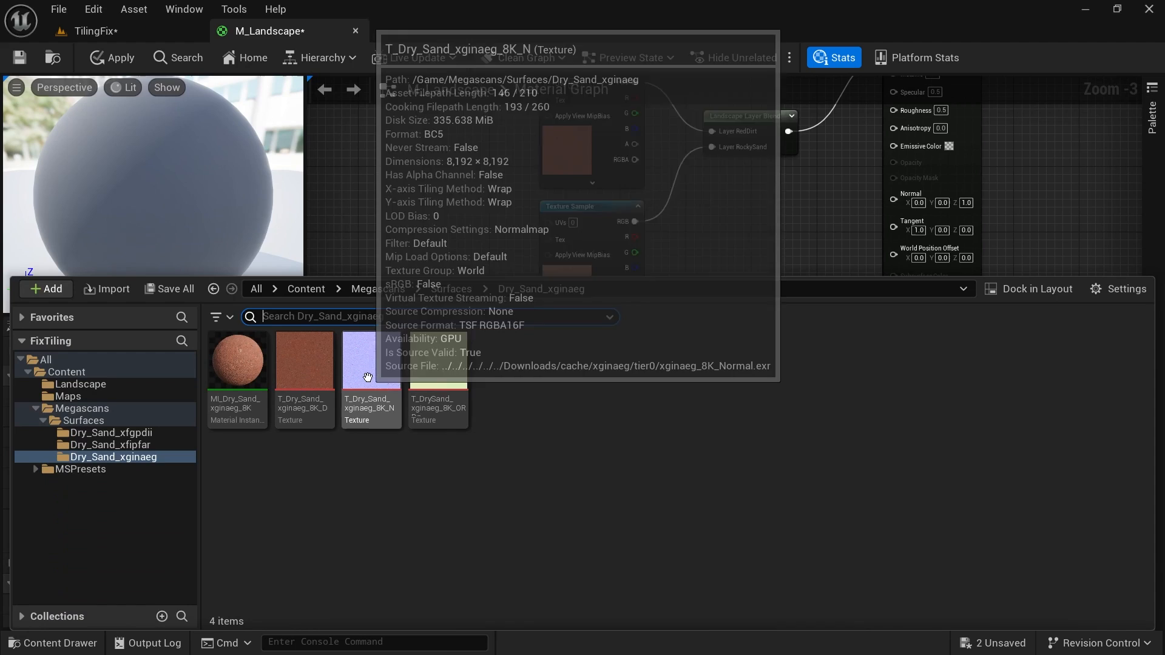
pyautogui.moveTo(371, 363); pyautogui.dragTo(737, 361)
pyautogui.scroll(2, 668, 367)
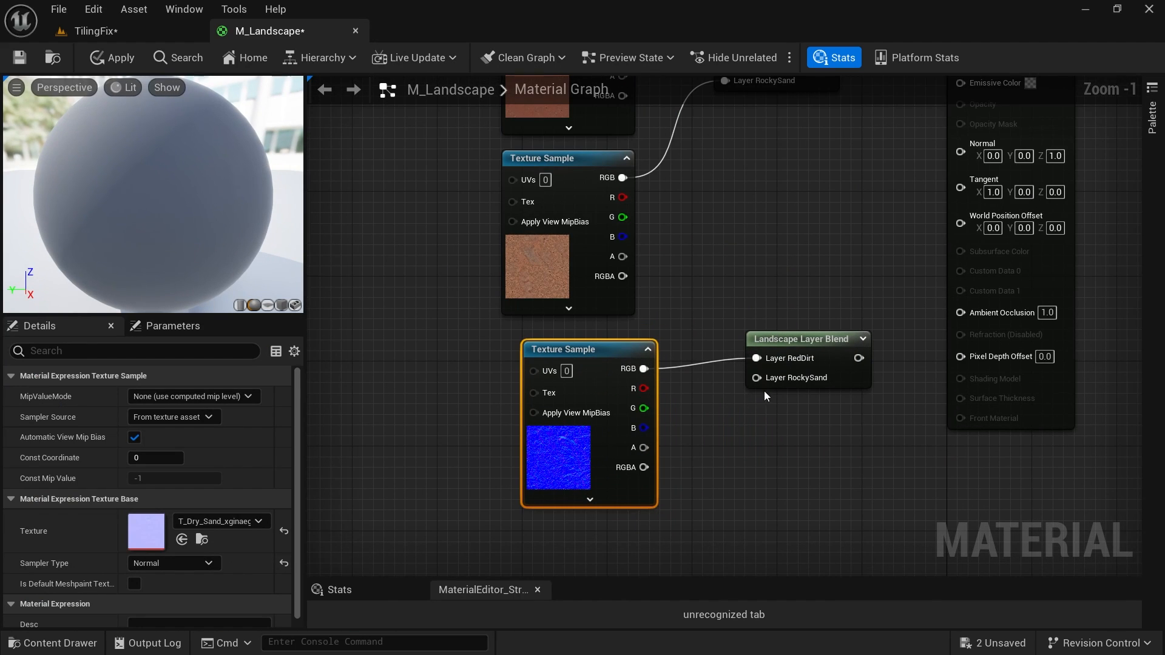
# Add T_Dry_Sand_xfgpdii_8K_N below the red sand's normal sample and connect its RGB output to the second blend node's RockySand layer.
pyautogui.moveTo(760, 410); pyautogui.dragTo(779, 446, button='right')
pyautogui.click(546, 287)
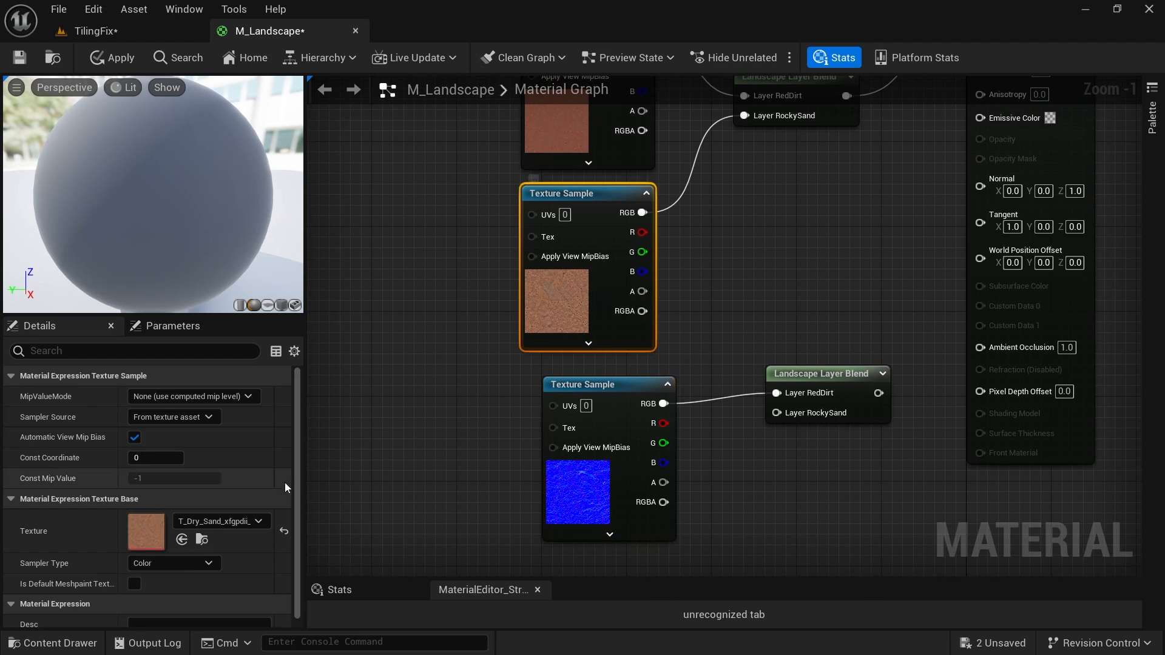
pyautogui.click(202, 540)
pyautogui.moveTo(371, 388); pyautogui.dragTo(728, 512)
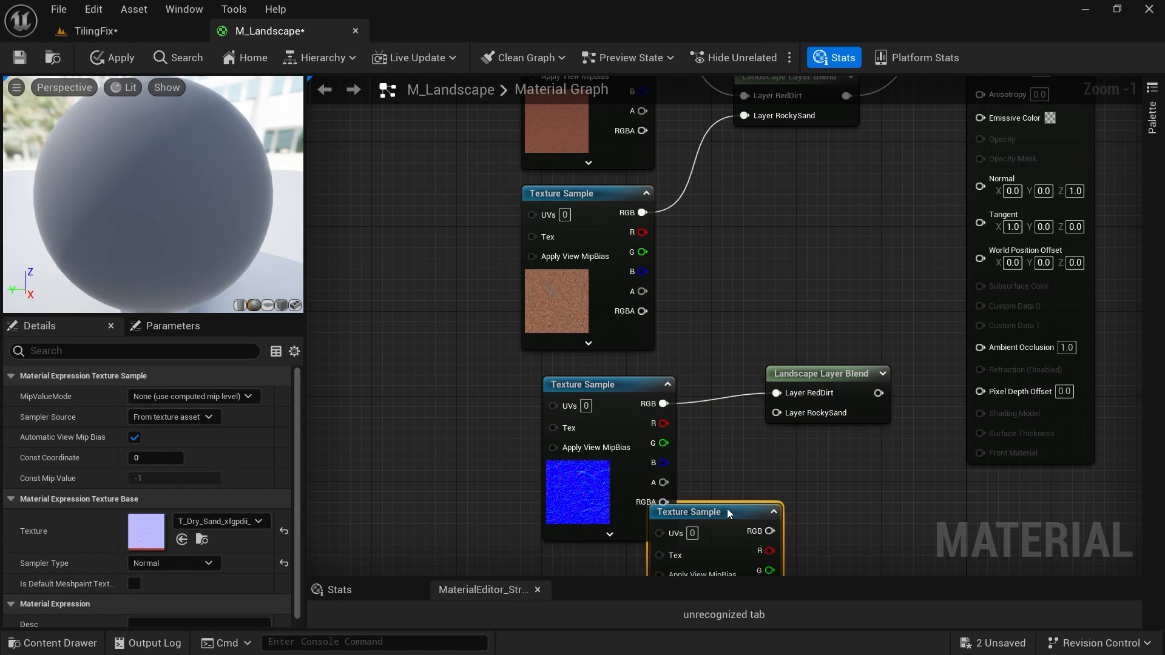
pyautogui.moveTo(750, 520); pyautogui.dragTo(786, 364, button='right')
pyautogui.moveTo(786, 364); pyautogui.dragTo(820, 266)
pyautogui.moveTo(883, 245); pyautogui.dragTo(850, 265, button='right')
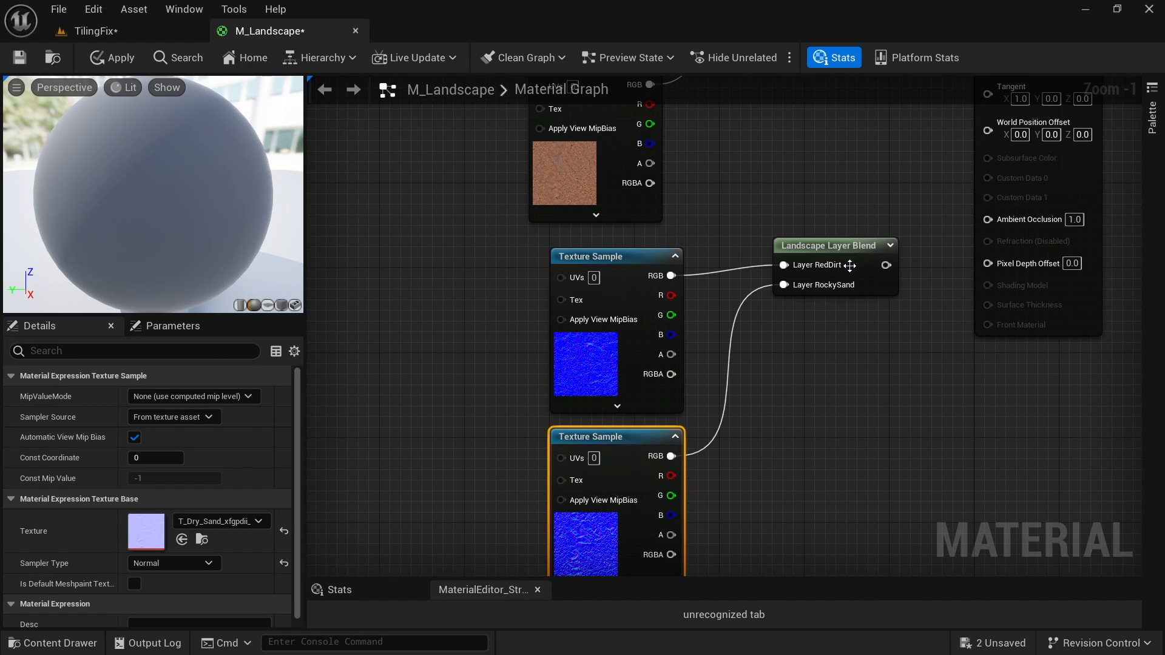
# Connect the second Landscape Layer Blend node's output to the material's Normal input and apply the material changes.
pyautogui.moveTo(873, 152); pyautogui.dragTo(813, 350, button='right')
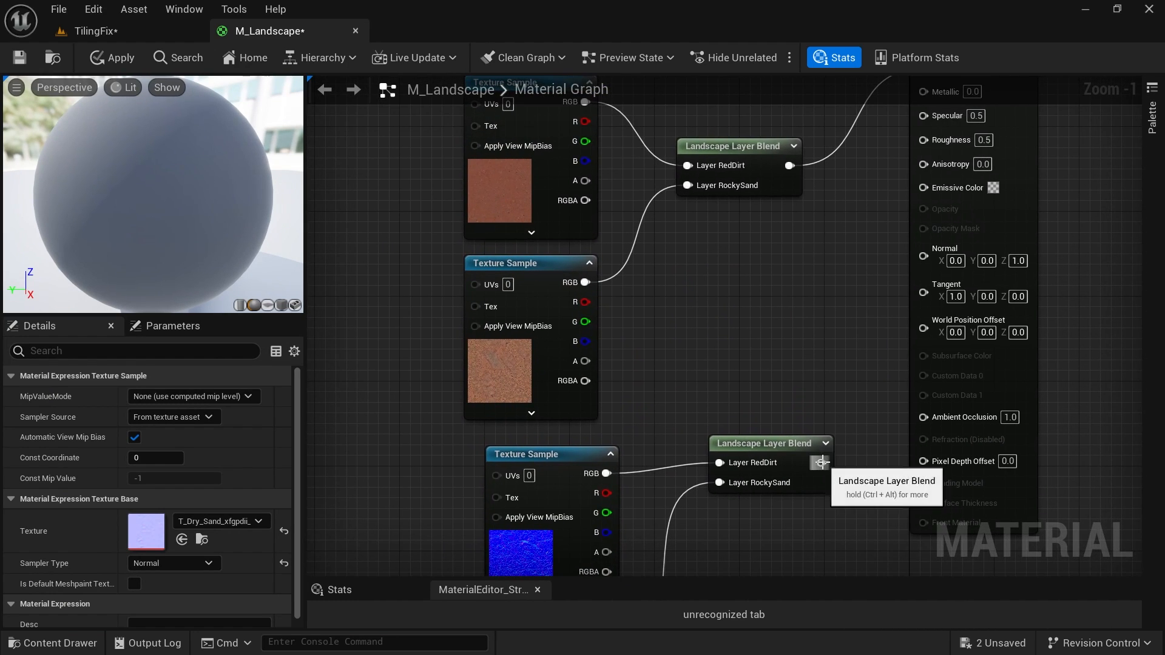
pyautogui.moveTo(821, 462); pyautogui.dragTo(923, 257)
pyautogui.moveTo(746, 349); pyautogui.dragTo(796, 202, button='right')
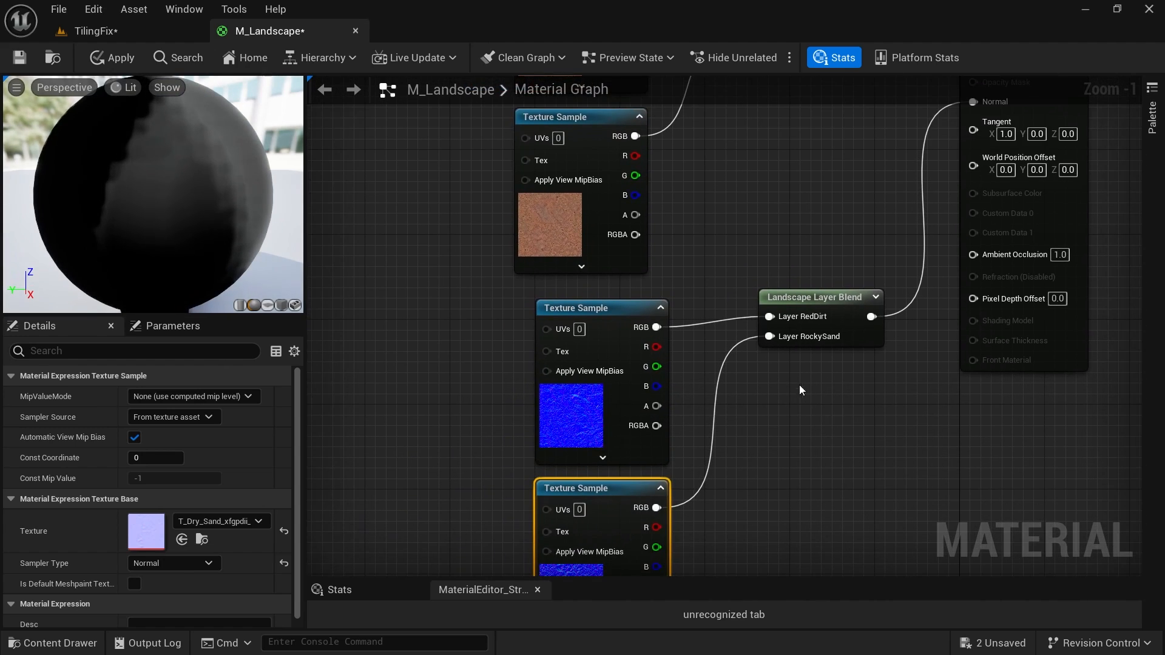
pyautogui.moveTo(799, 384); pyautogui.dragTo(809, 345, button='right')
pyautogui.moveTo(811, 132); pyautogui.dragTo(802, 267, button='right')
pyautogui.scroll(-3, 752, 365)
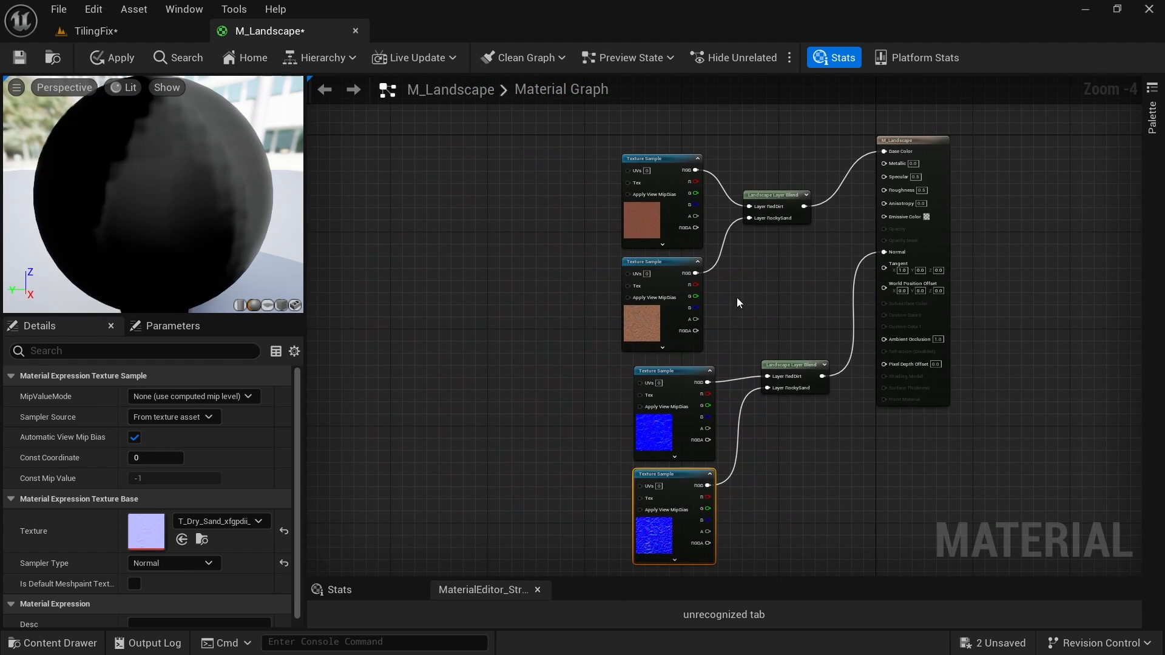
pyautogui.scroll(3, 758, 219)
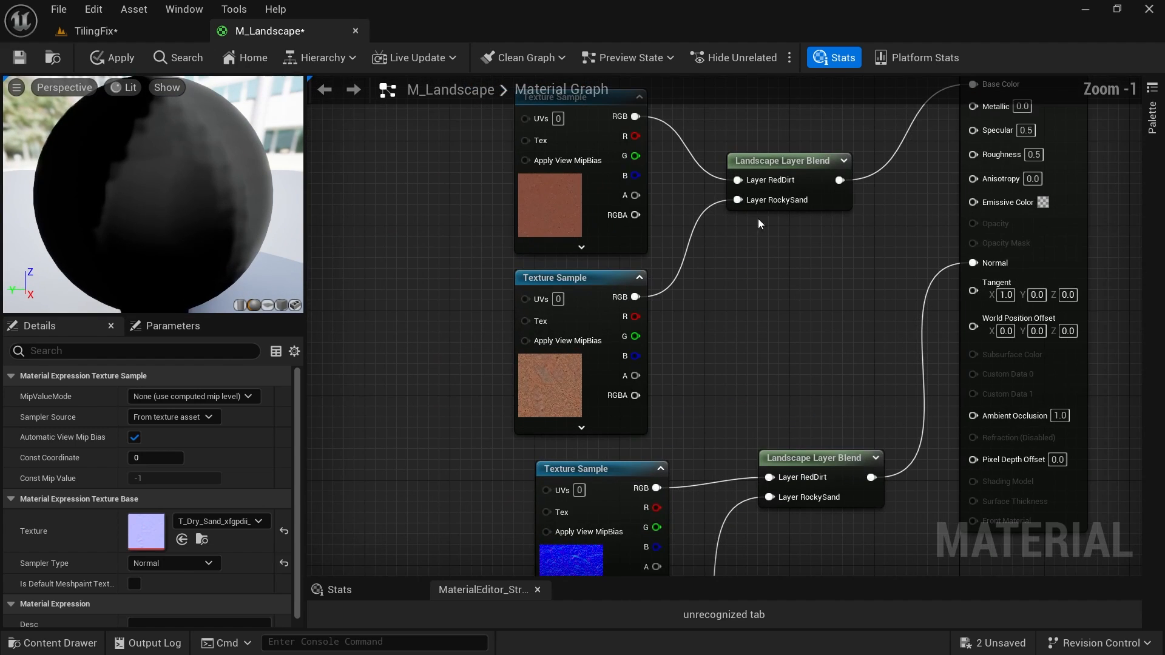
pyautogui.click(112, 58)
# Return to the TilingFix level and open the paint tools of Landscape Mode.
pyautogui.click(96, 31)
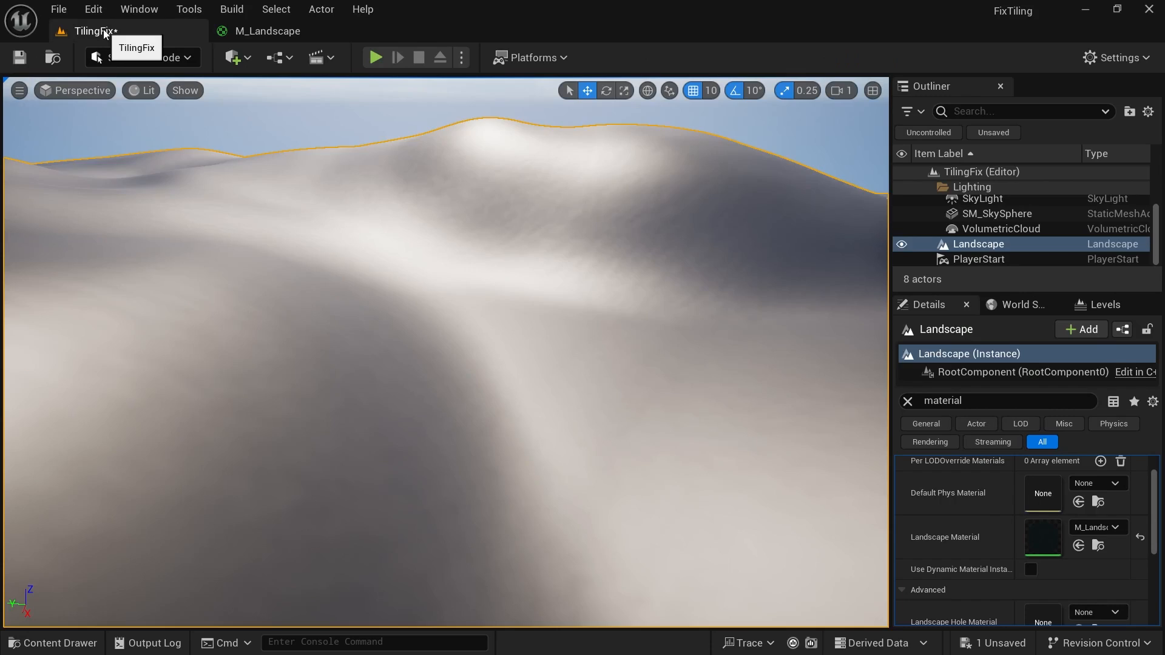
pyautogui.moveTo(624, 315); pyautogui.dragTo(615, 311, button='right')
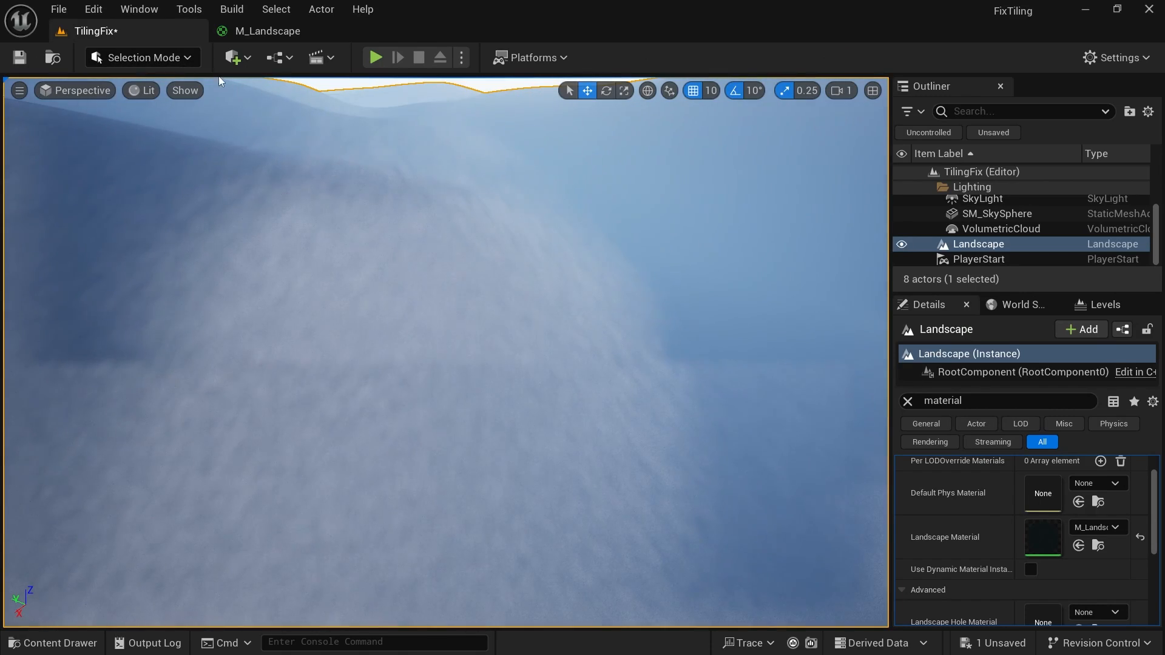
pyautogui.click(144, 57)
pyautogui.click(159, 98)
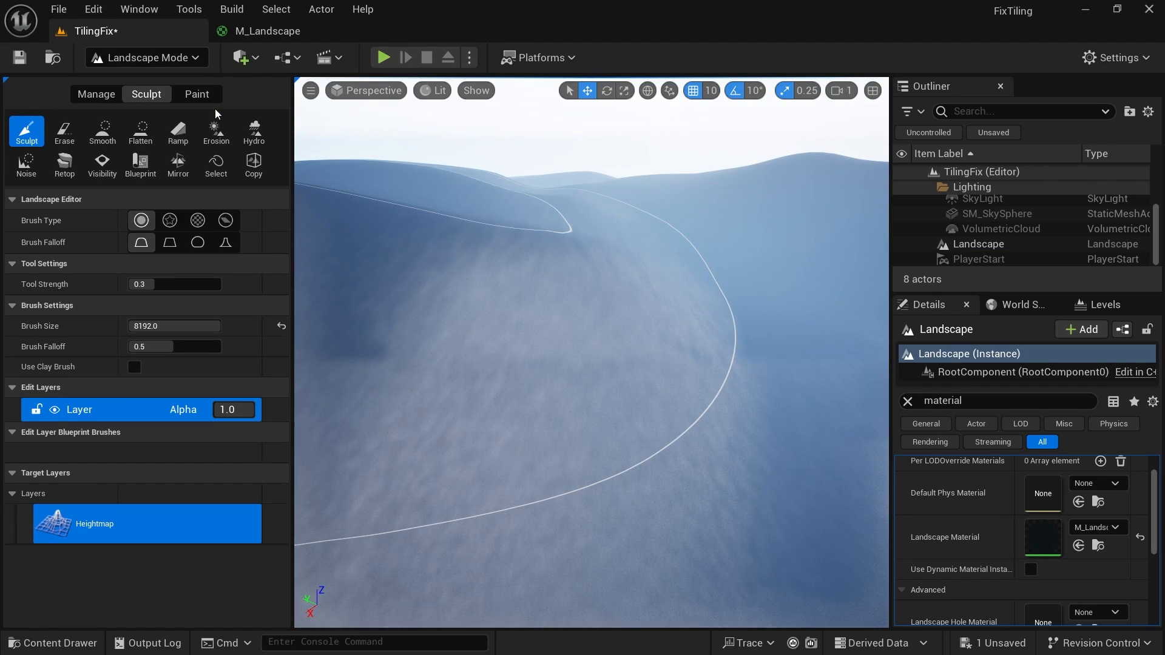
pyautogui.click(195, 94)
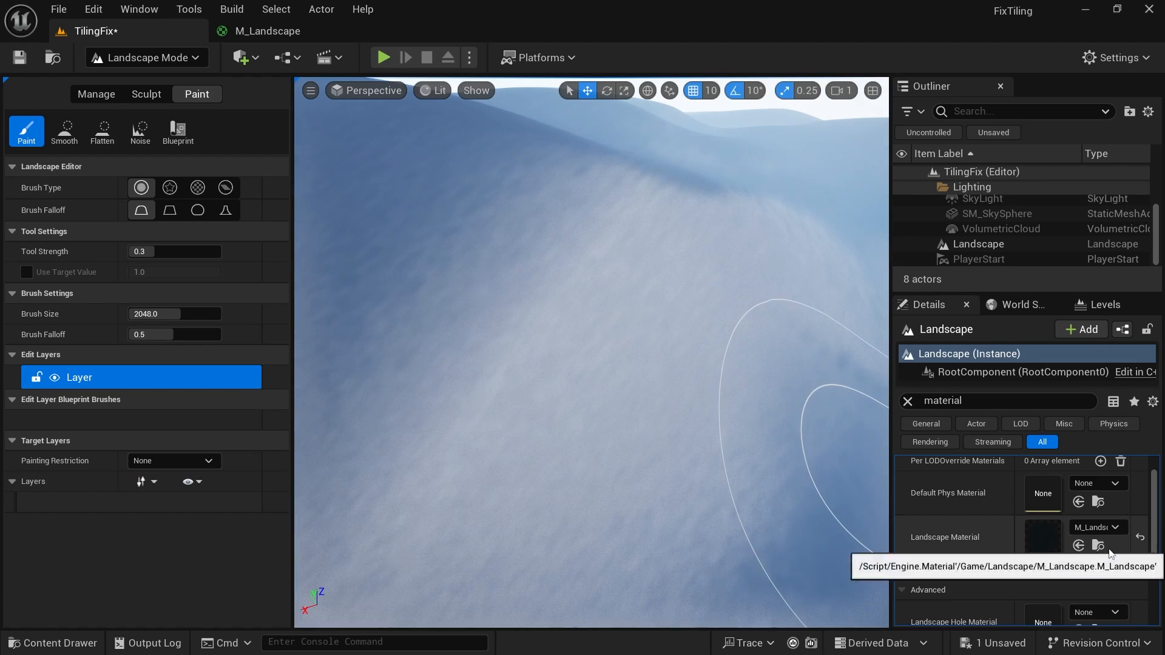
# Reset the landscape's Landscape Material and reassign M_Landscape from the Landscape folder so its paint layers load.
pyautogui.moveTo(896, 549); pyautogui.dragTo(864, 549)
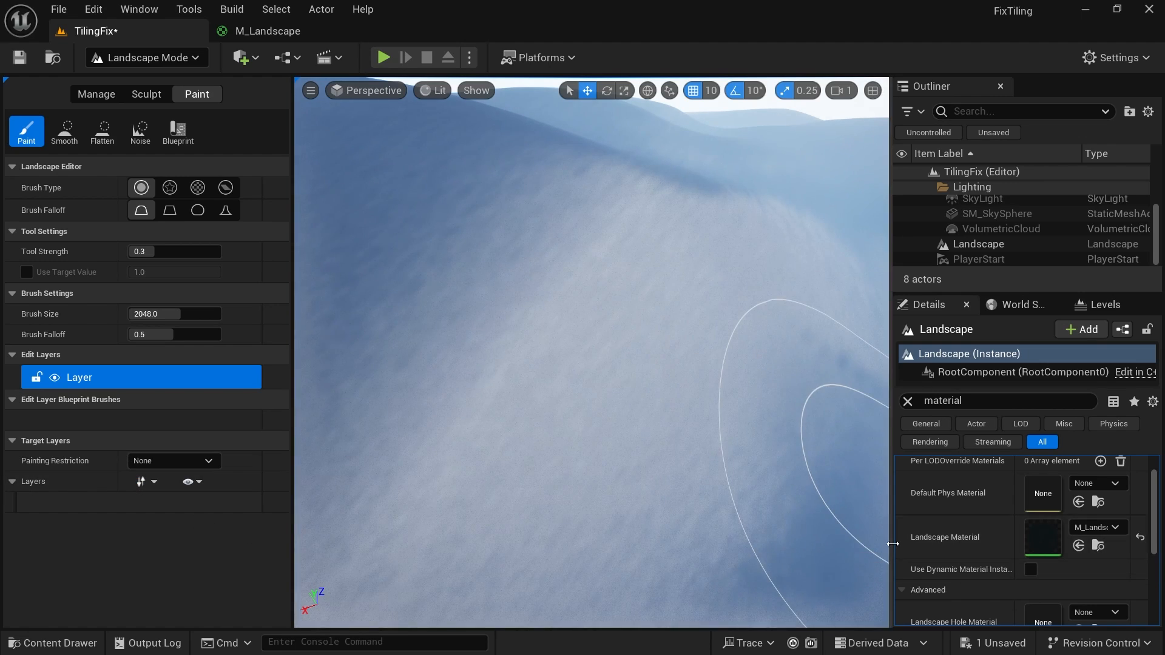
pyautogui.click(1142, 538)
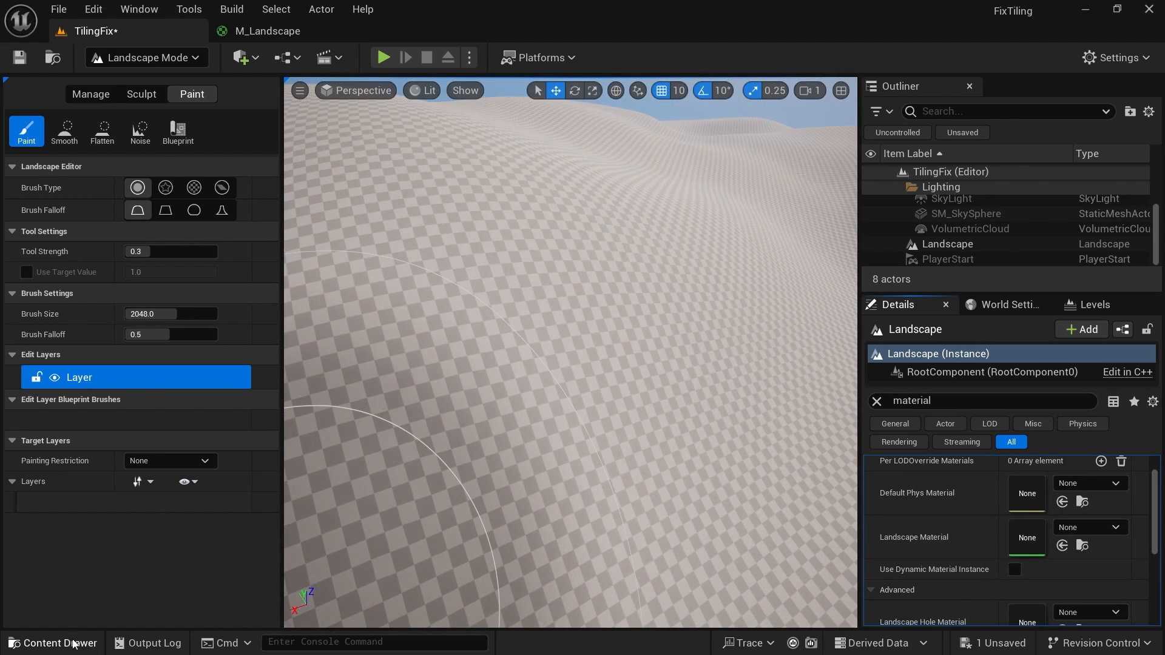
pyautogui.click(60, 643)
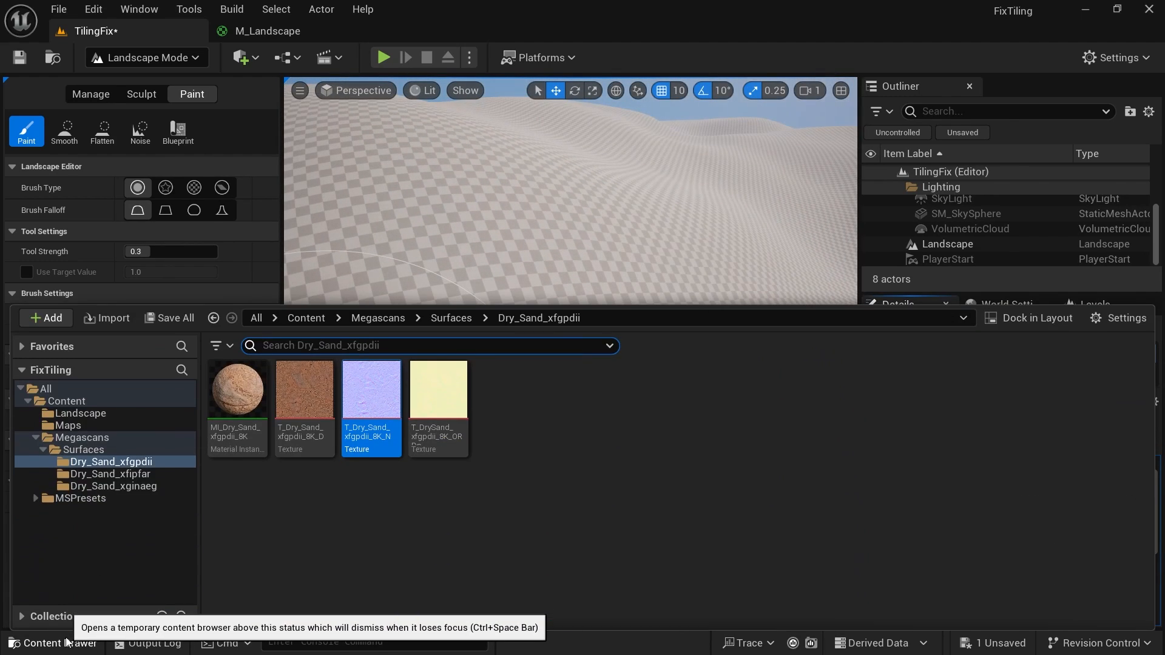
pyautogui.click(80, 414)
pyautogui.click(236, 450)
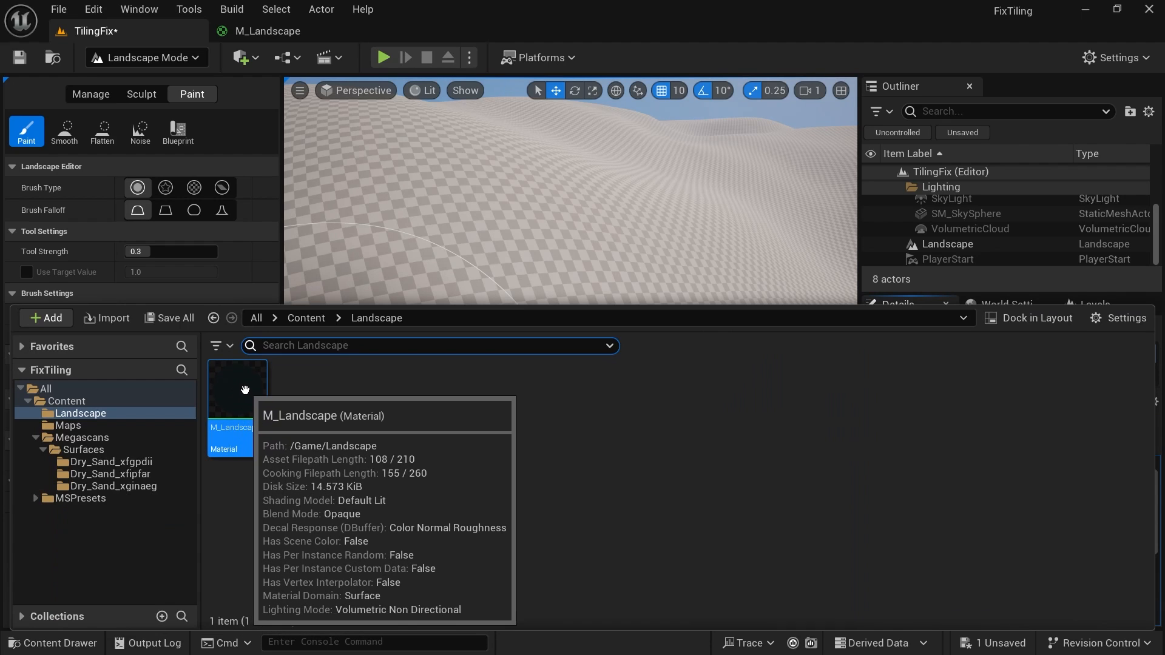
pyautogui.click(73, 643)
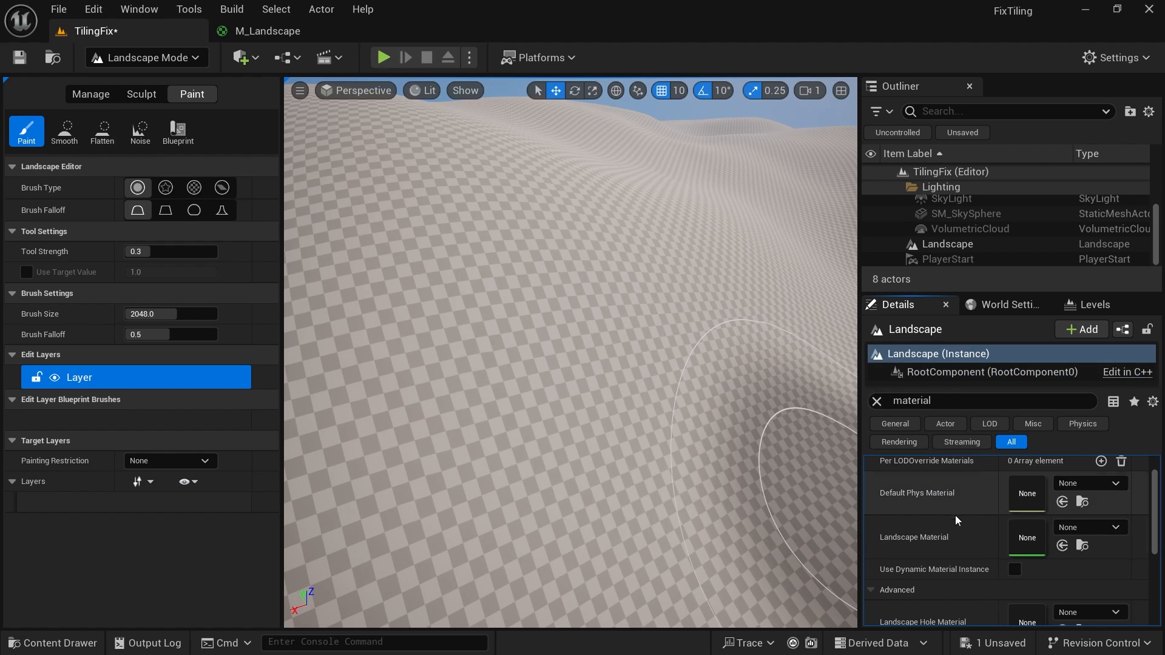
pyautogui.click(1062, 546)
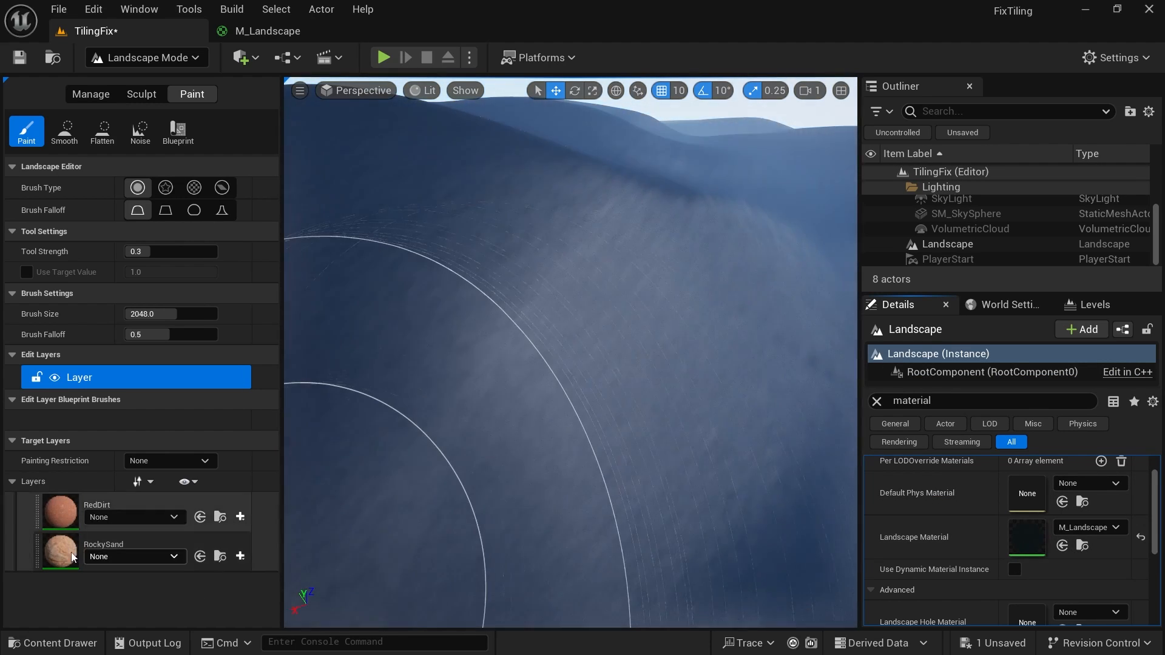
# Create a weight-blended layer info for RedDirt and save it as RedDirt_LayerInfo in the Landscape folder.
pyautogui.moveTo(715, 374)
pyautogui.mouseDown(button='right')
pyautogui.moveTo(715, 419)
pyautogui.moveTo(698, 394)
pyautogui.mouseUp(button='right')
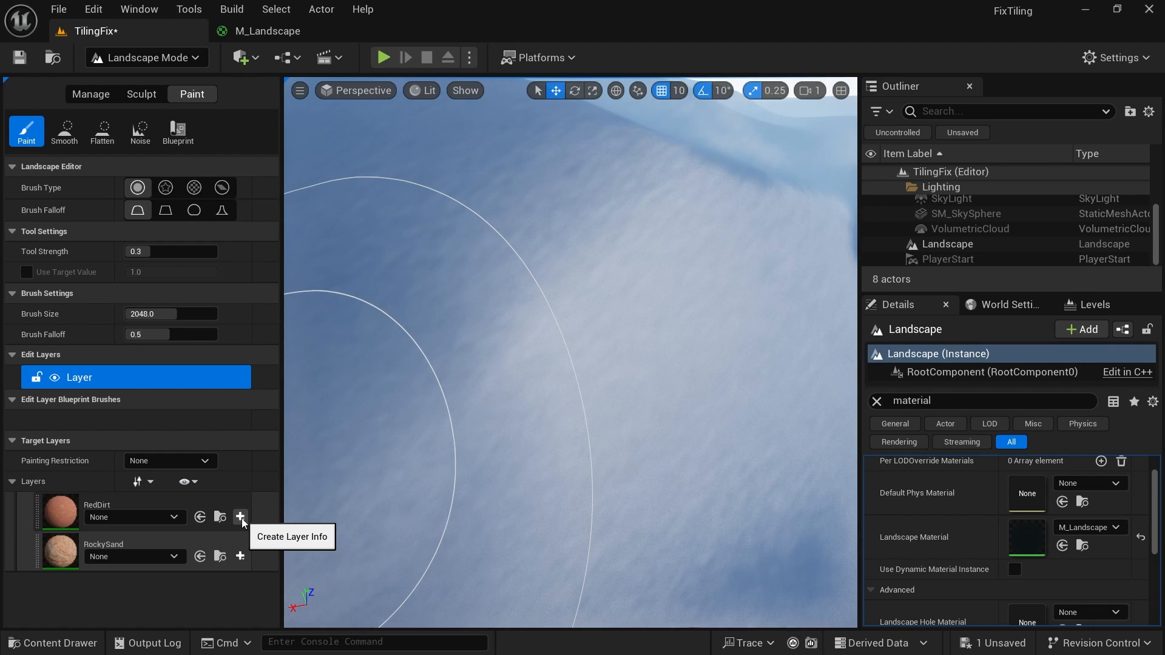
pyautogui.click(241, 517)
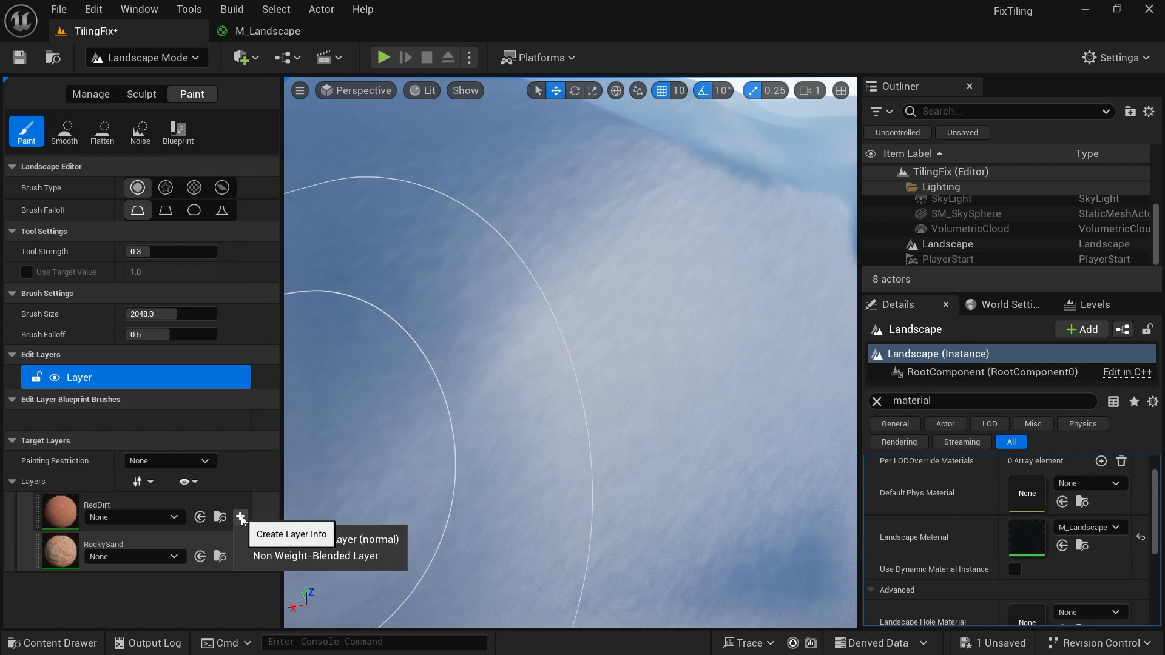
pyautogui.click(337, 539)
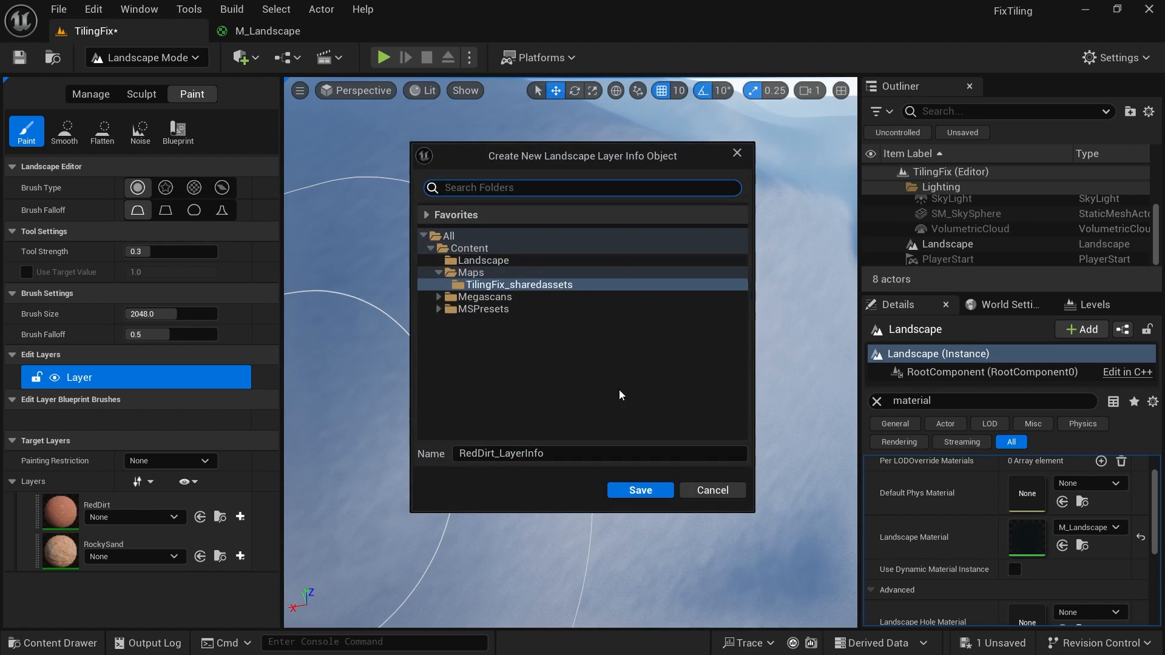
pyautogui.click(483, 260)
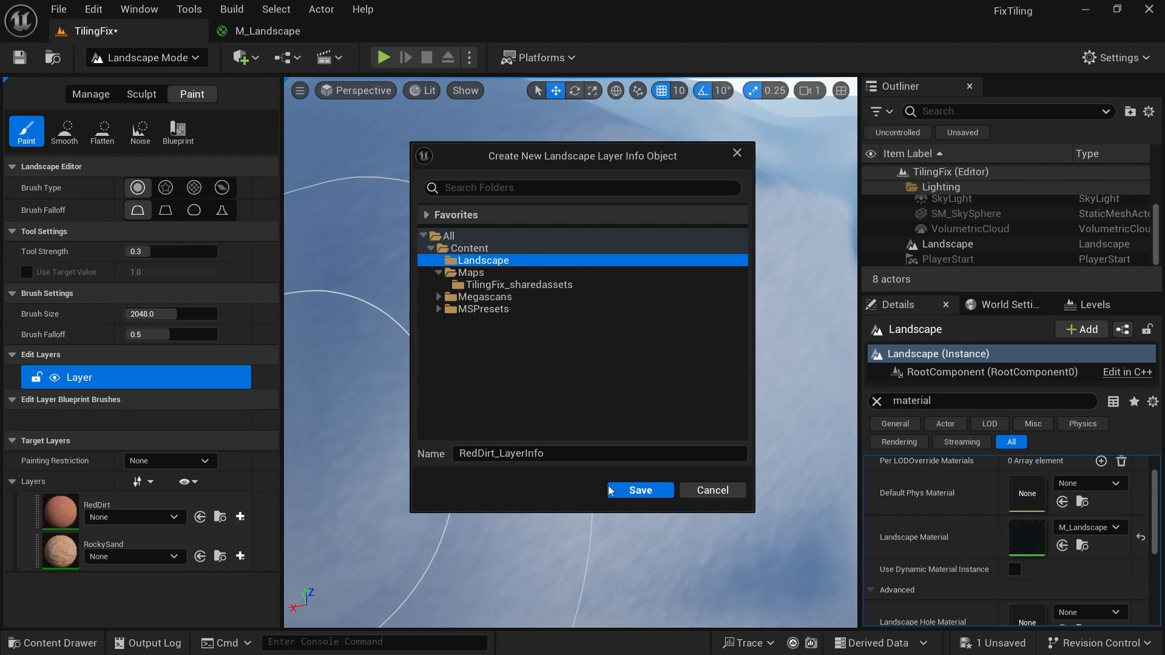
pyautogui.click(642, 491)
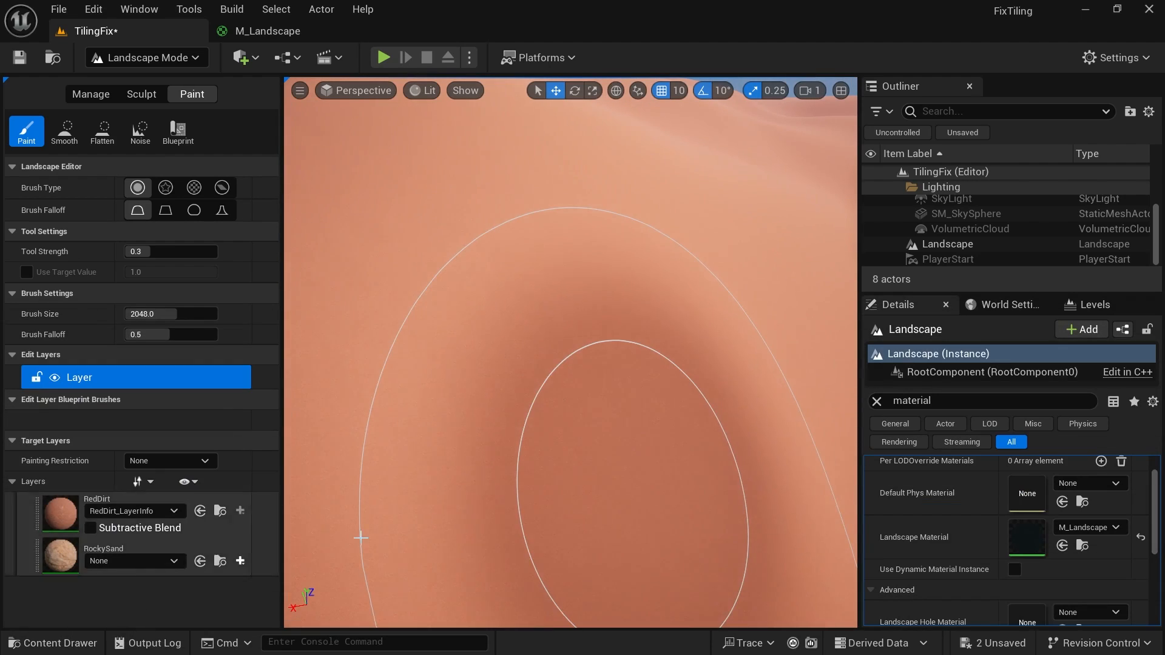
# Create a weight-blended layer info for RockySand and save it as RockySand_LayerInfo in the Landscape folder.
pyautogui.moveTo(733, 442)
pyautogui.mouseDown(button='right')
pyautogui.moveTo(735, 358)
pyautogui.moveTo(816, 358)
pyautogui.moveTo(755, 425)
pyautogui.moveTo(752, 342)
pyautogui.moveTo(758, 389)
pyautogui.mouseUp(button='right')
pyautogui.press('w')
pyautogui.press('s')
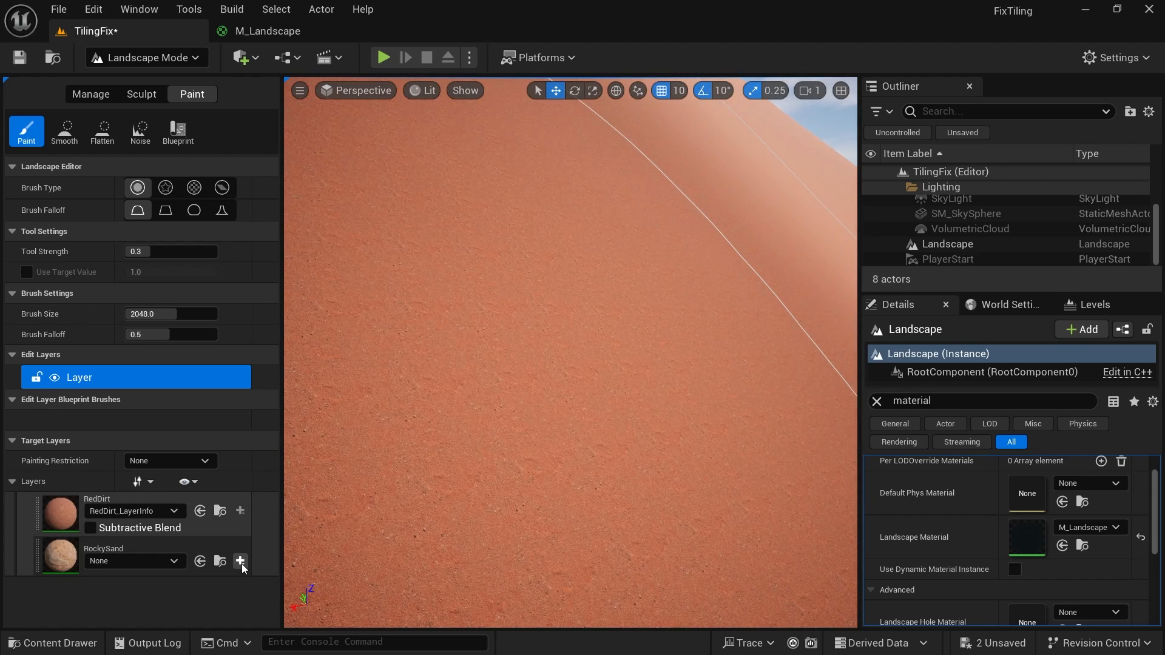
pyautogui.click(240, 562)
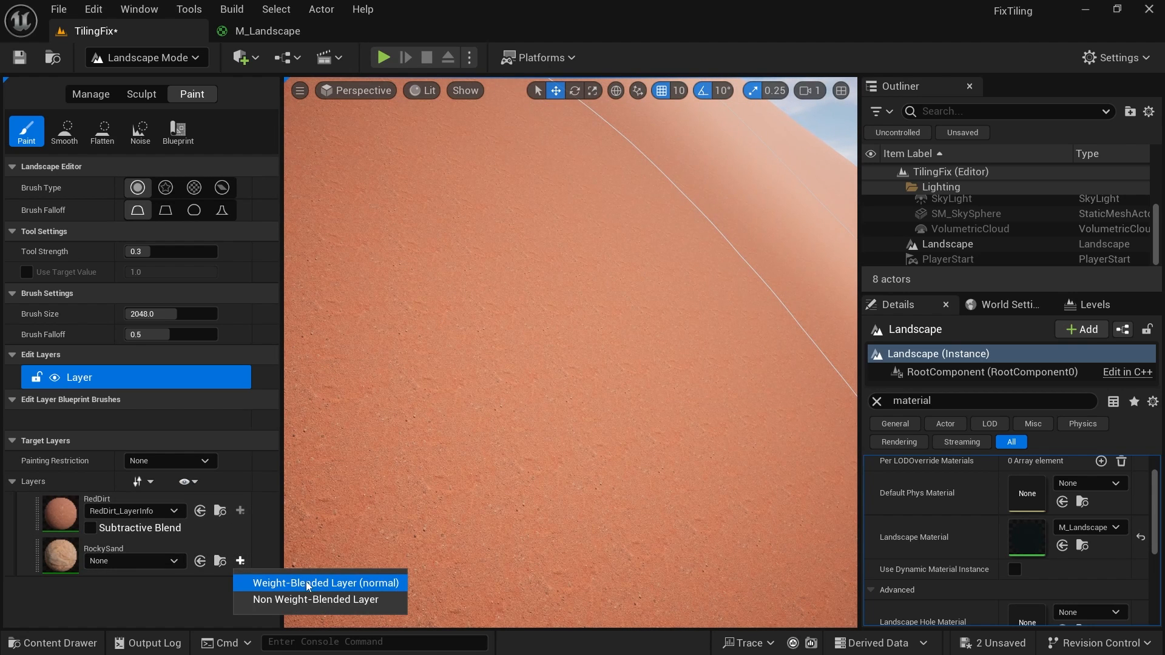
pyautogui.click(327, 583)
pyautogui.click(501, 261)
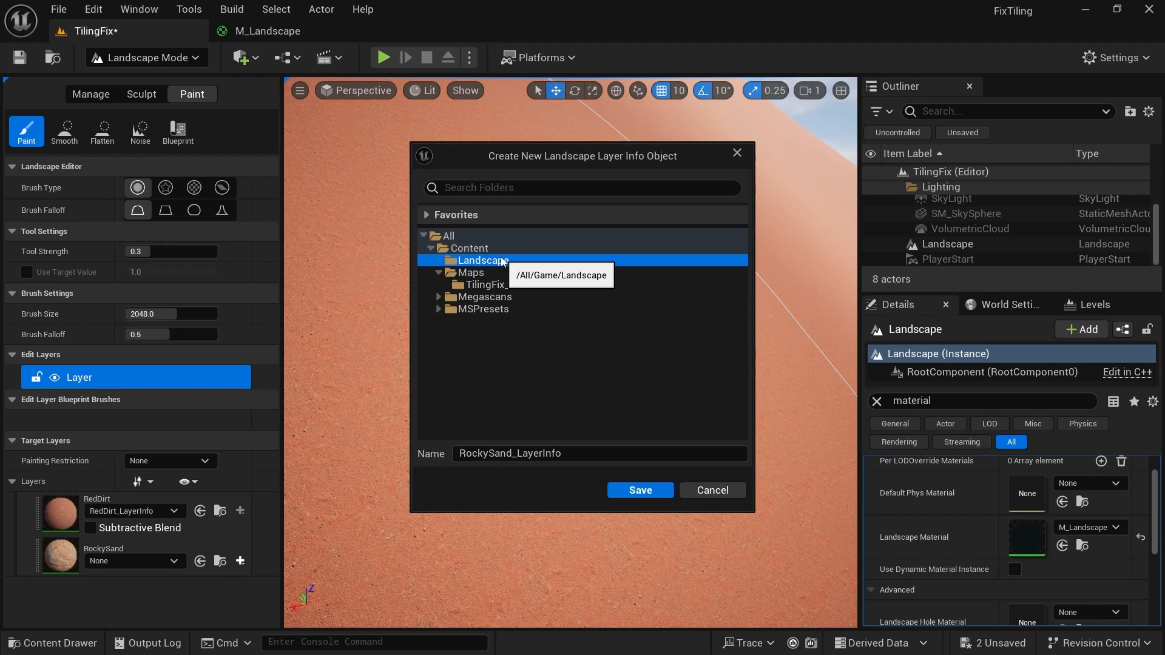
pyautogui.click(640, 492)
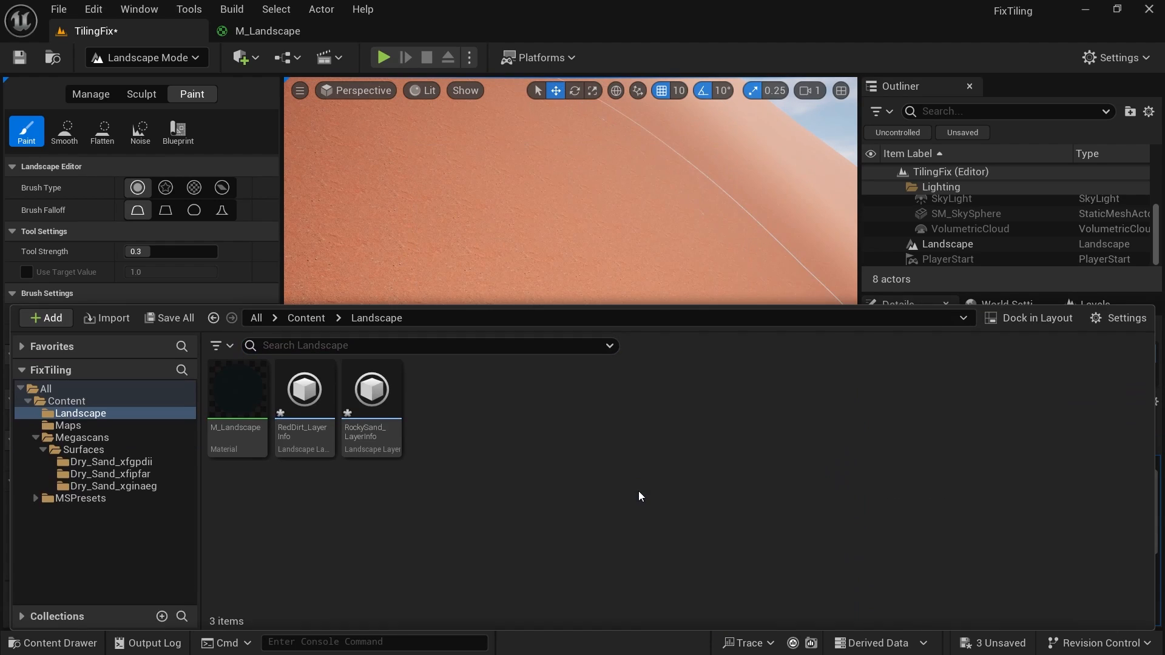
pyautogui.click(54, 643)
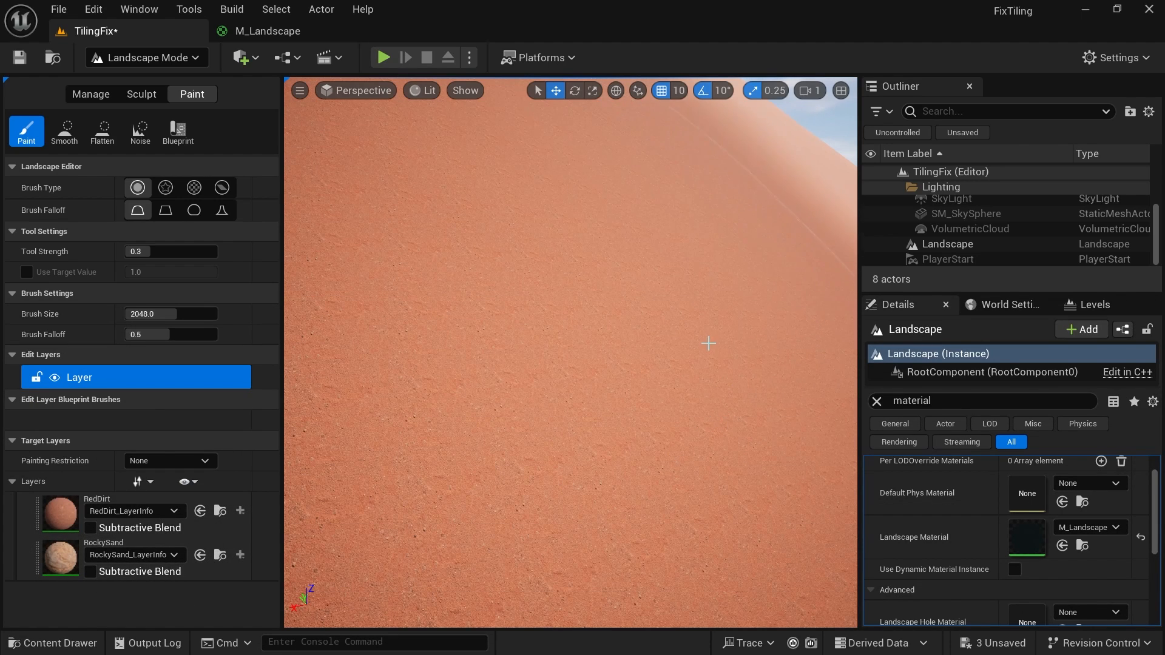
# Select the RockySand layer, set the brush size to about 6671, and paint sand across the red dunes.
pyautogui.press('s')
pyautogui.moveTo(708, 342)
pyautogui.mouseDown(button='right')
pyautogui.moveTo(759, 394)
pyautogui.moveTo(768, 340)
pyautogui.moveTo(807, 304)
pyautogui.moveTo(840, 331)
pyautogui.moveTo(856, 297)
pyautogui.moveTo(697, 348)
pyautogui.mouseUp(button='right')
pyautogui.press('s')
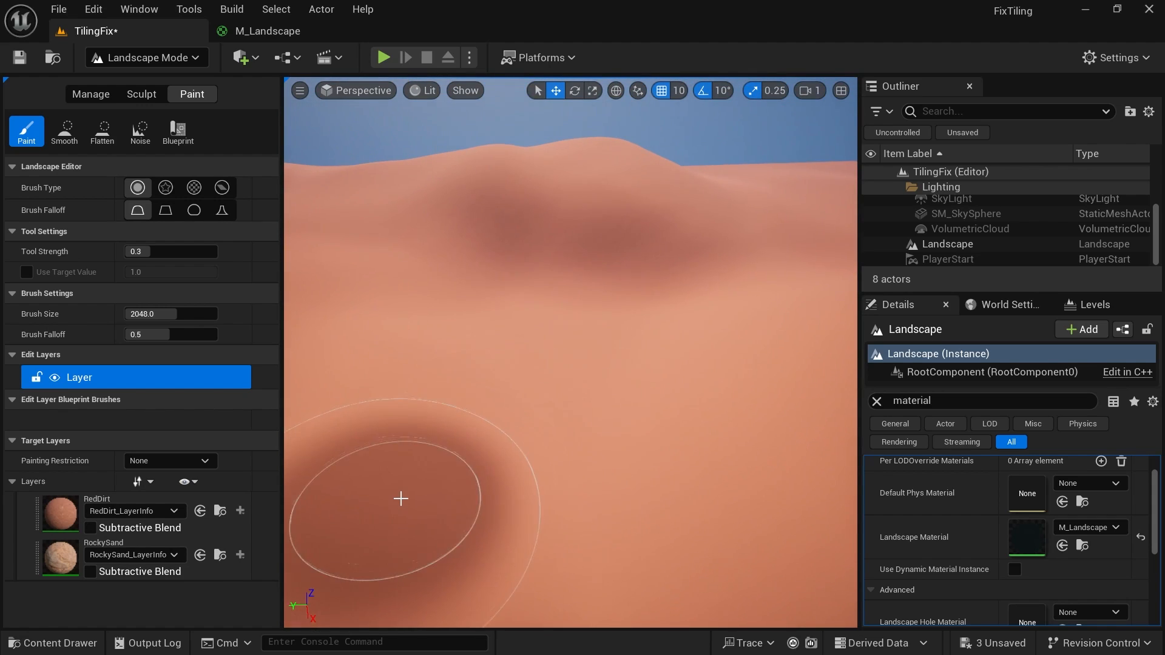
pyautogui.click(191, 573)
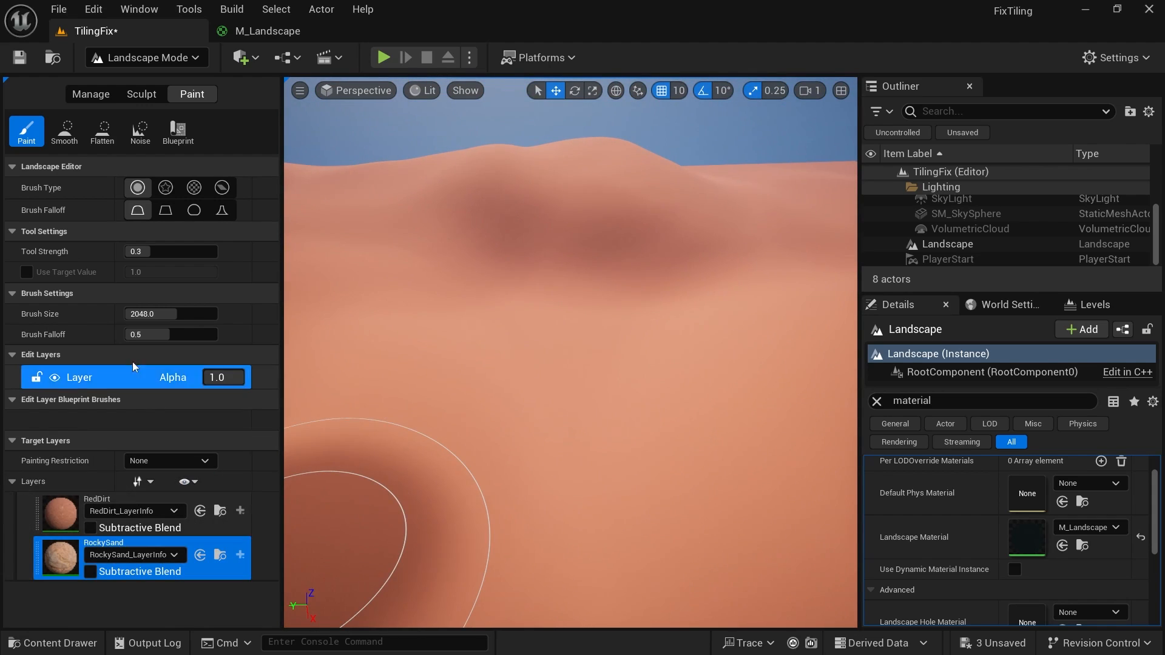
pyautogui.moveTo(164, 314); pyautogui.dragTo(200, 313)
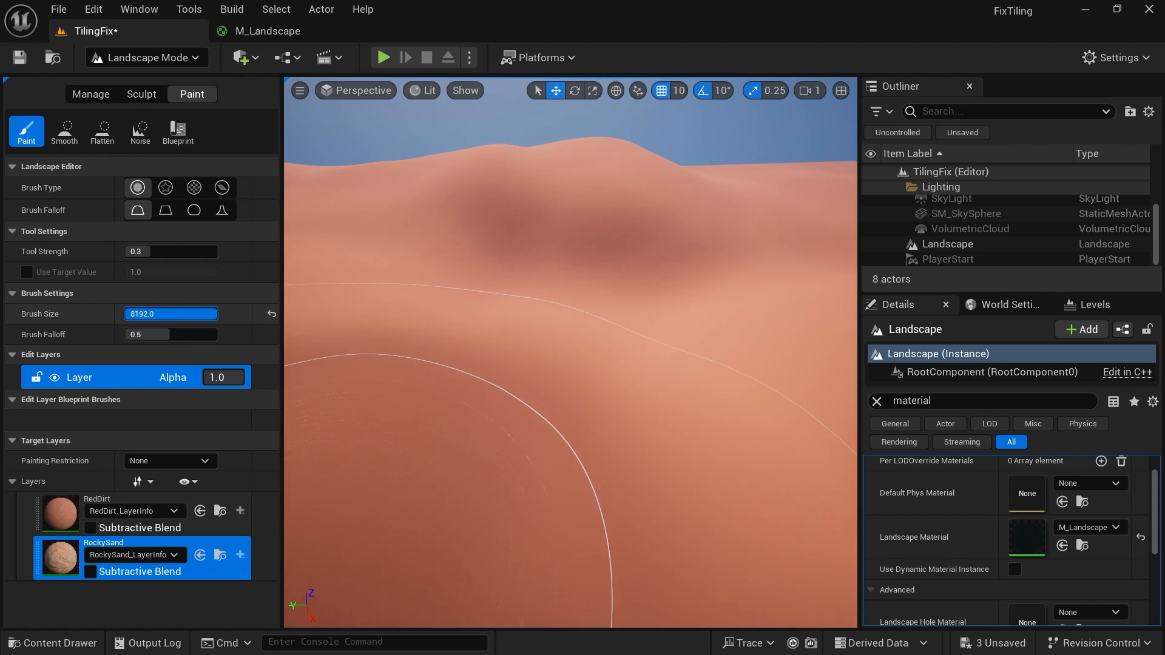
pyautogui.moveTo(588, 385)
pyautogui.mouseDown(button='right')
pyautogui.moveTo(526, 619)
pyautogui.moveTo(616, 384)
pyautogui.mouseUp(button='right')
pyautogui.moveTo(616, 384)
pyautogui.mouseDown()
pyautogui.moveTo(613, 347)
pyautogui.moveTo(655, 260)
pyautogui.moveTo(595, 279)
pyautogui.moveTo(651, 158)
pyautogui.moveTo(632, 122)
pyautogui.mouseUp()
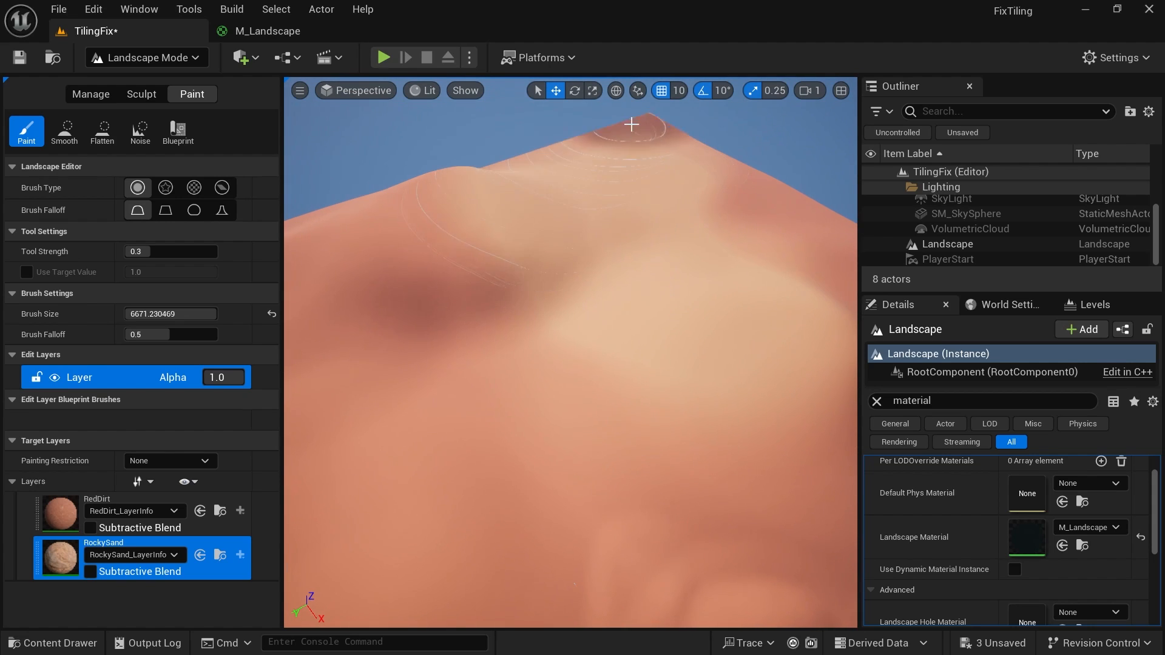
pyautogui.scroll(6, 671, 273)
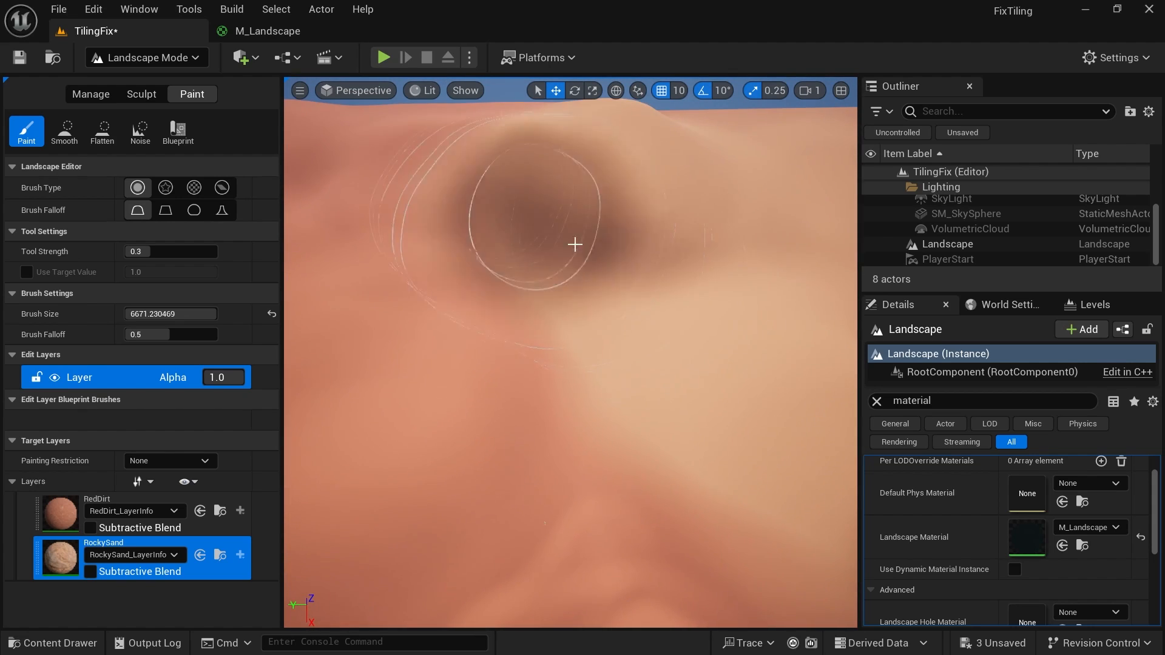
# Set the brush falloff to 1.0 and paint more RockySand over the nearby slopes for a softer blend.
pyautogui.moveTo(574, 241)
pyautogui.mouseDown(button='right')
pyautogui.moveTo(575, 285)
pyautogui.moveTo(575, 255)
pyautogui.mouseUp(button='right')
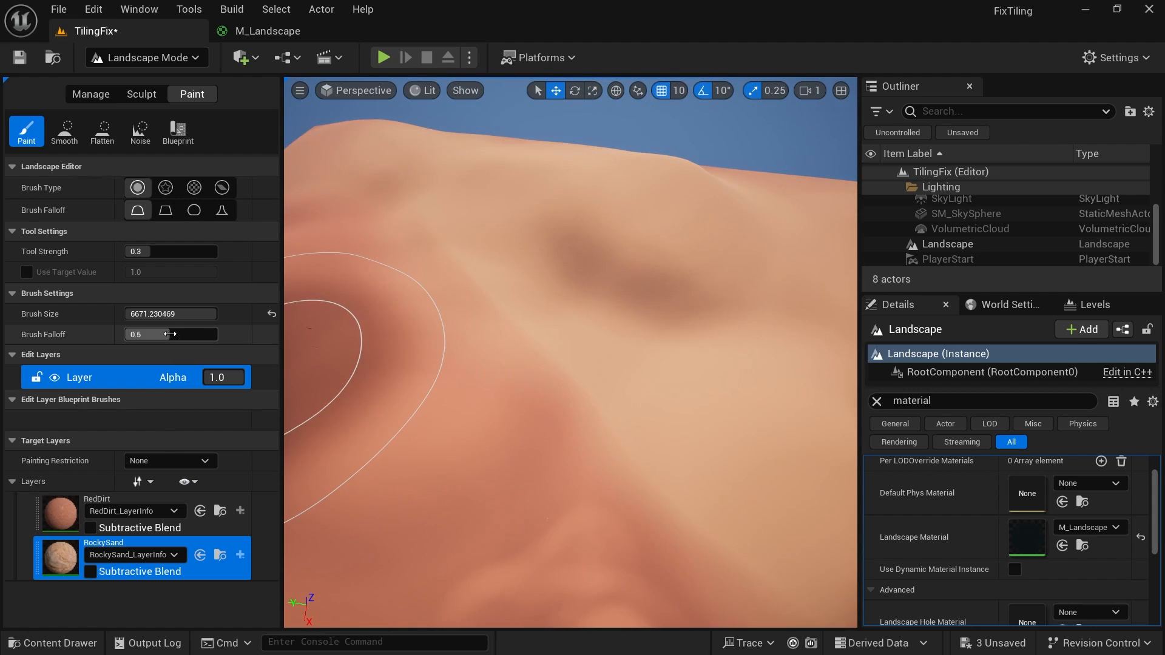
pyautogui.moveTo(179, 334); pyautogui.dragTo(221, 334)
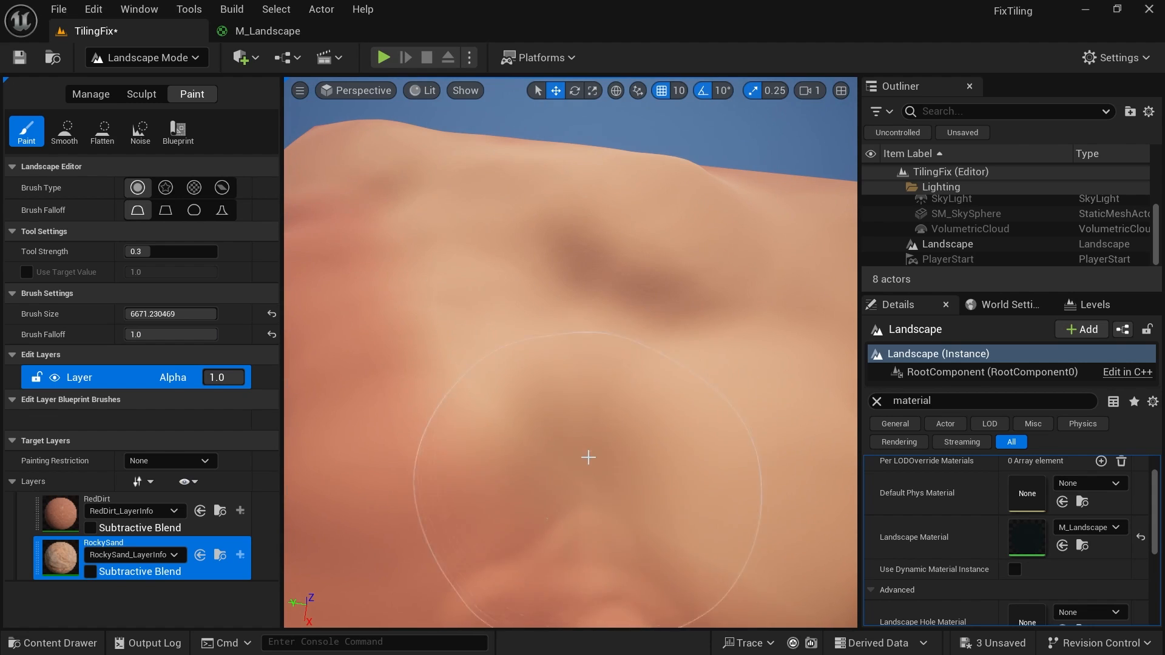
pyautogui.moveTo(615, 395)
pyautogui.mouseDown(button='right')
pyautogui.moveTo(626, 421)
pyautogui.moveTo(707, 289)
pyautogui.moveTo(598, 311)
pyautogui.mouseUp(button='right')
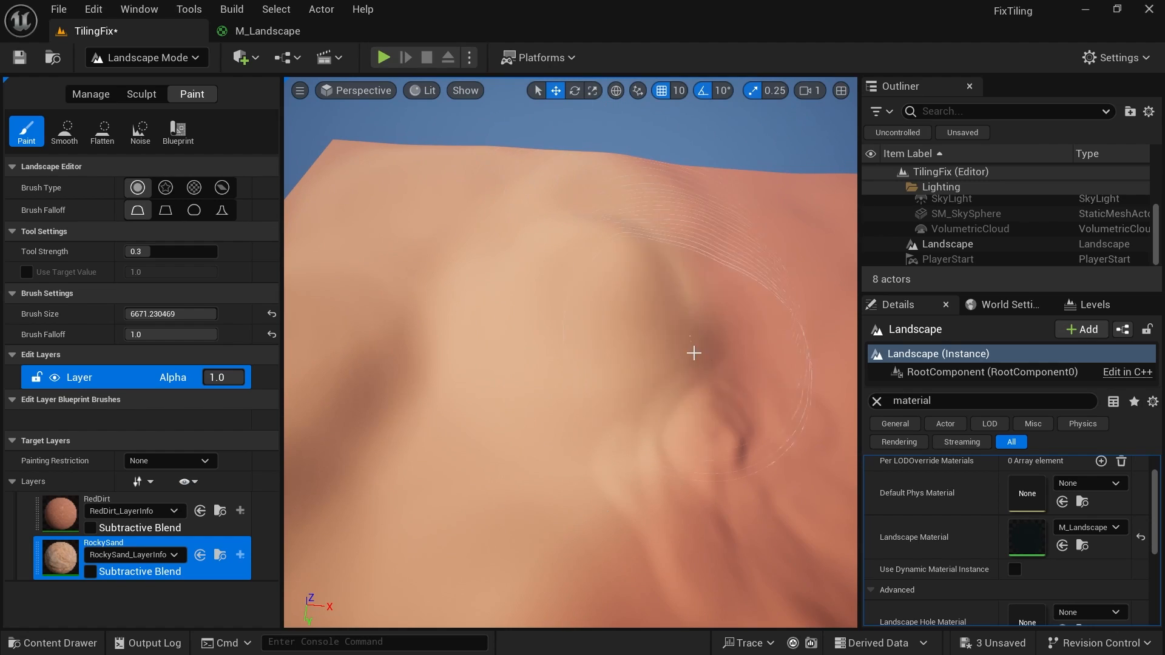
# Raise the viewport camera speed to 8 and examine the painted RockySand areas and their transition to RedDirt.
pyautogui.click(809, 91)
pyautogui.moveTo(621, 127); pyautogui.dragTo(695, 129)
pyautogui.moveTo(696, 129); pyautogui.dragTo(781, 129)
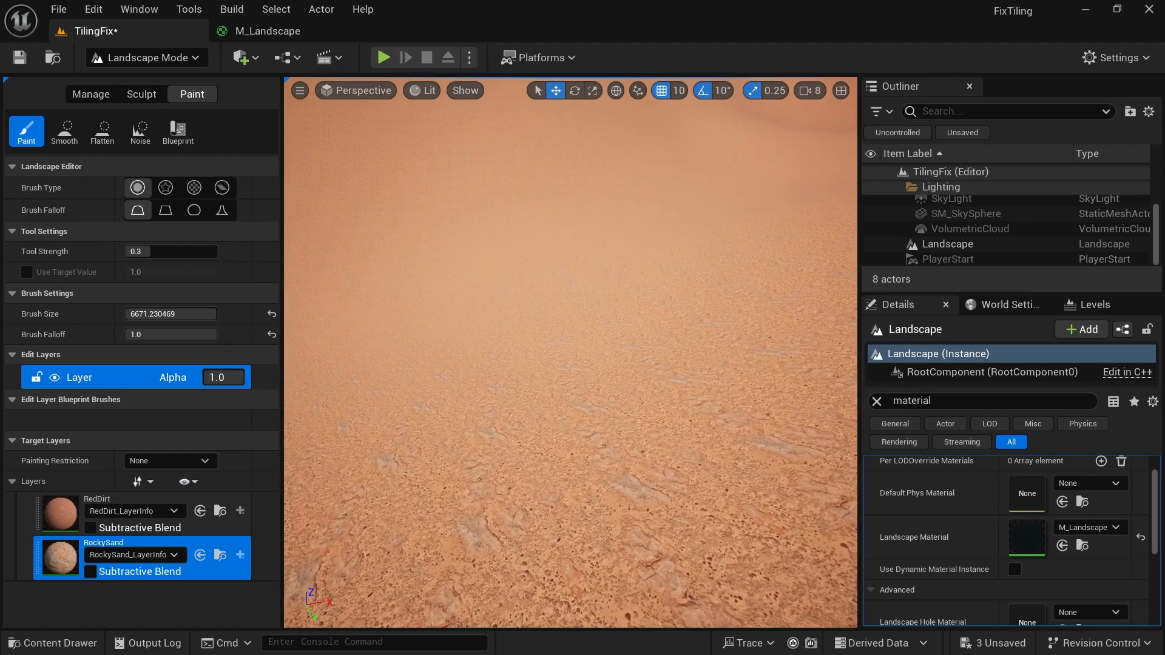
pyautogui.press('w')
pyautogui.moveTo(653, 397); pyautogui.dragTo(653, 397, button='right')
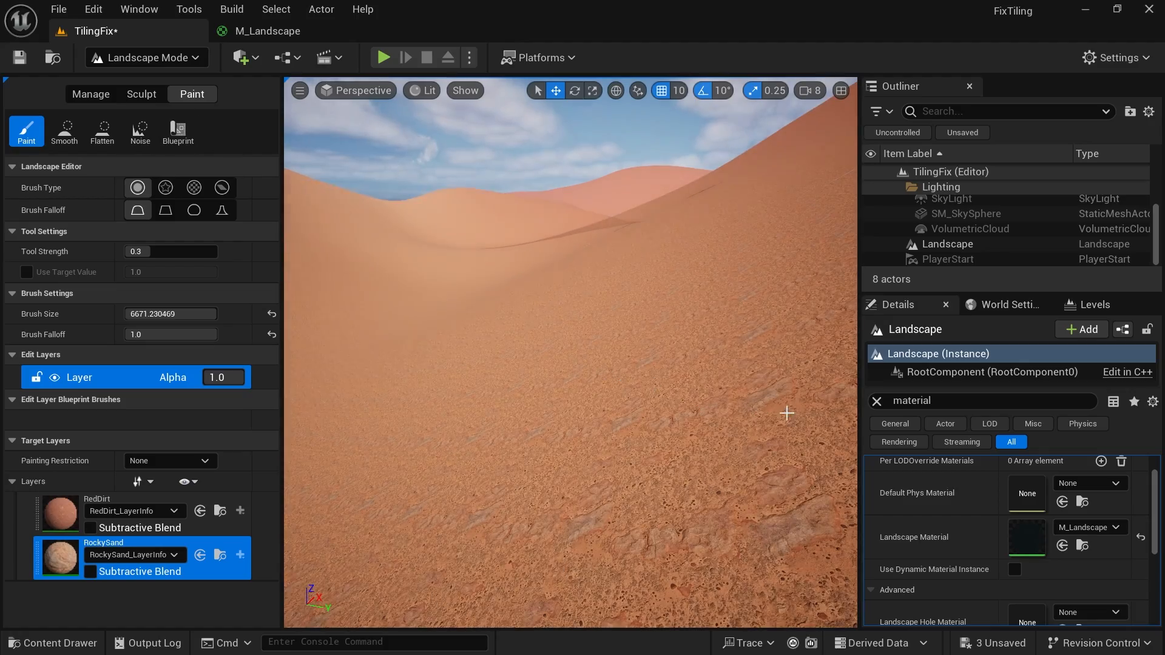
pyautogui.moveTo(785, 411); pyautogui.dragTo(786, 410, button='right')
pyautogui.moveTo(593, 416); pyautogui.dragTo(592, 416, button='right')
pyautogui.moveTo(715, 416); pyautogui.dragTo(715, 417, button='right')
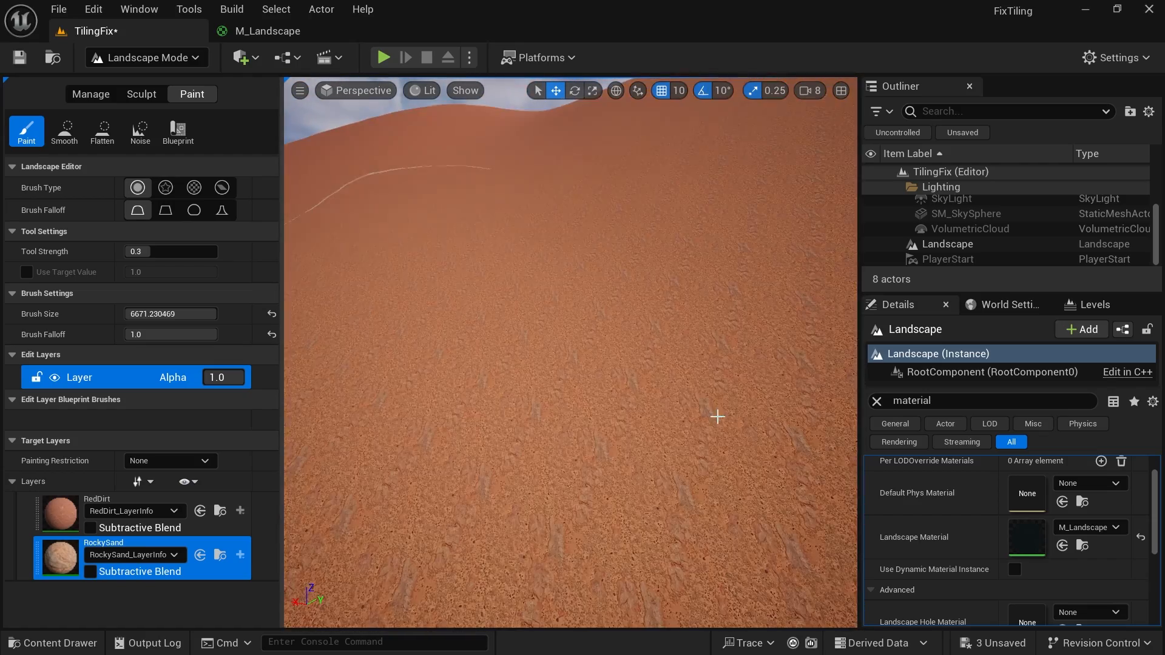
# Switch to Selection Mode with a wider viewport and inspect the RockySand texture for repetition at close and far range.
pyautogui.click(176, 58)
pyautogui.click(145, 82)
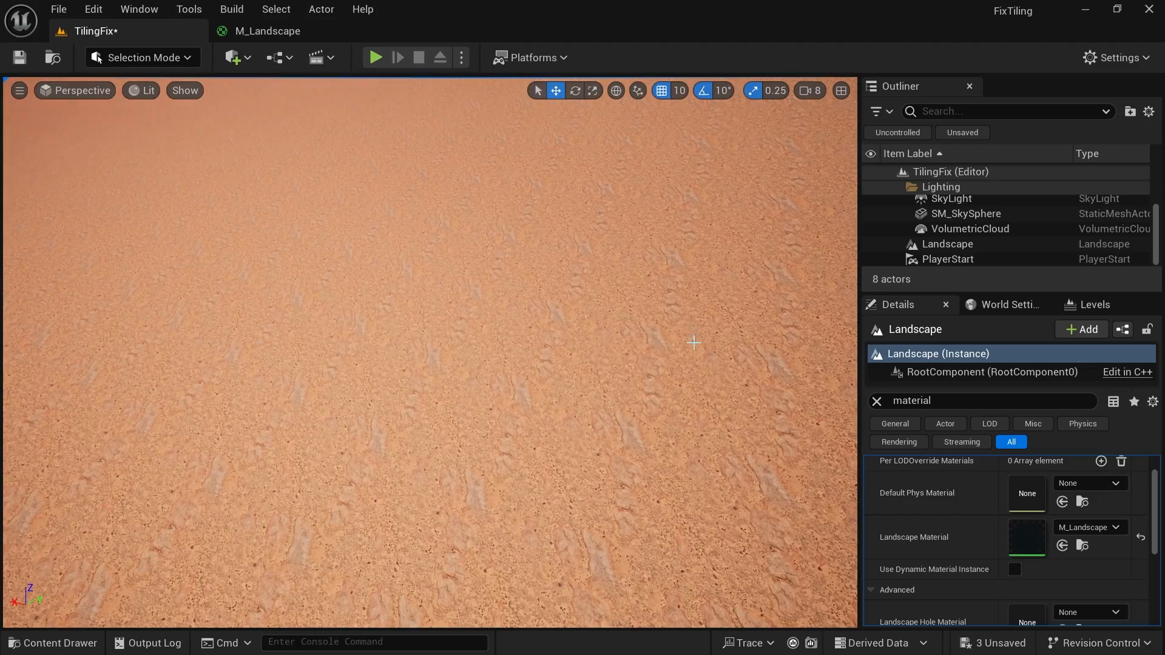
pyautogui.moveTo(865, 478); pyautogui.dragTo(969, 477)
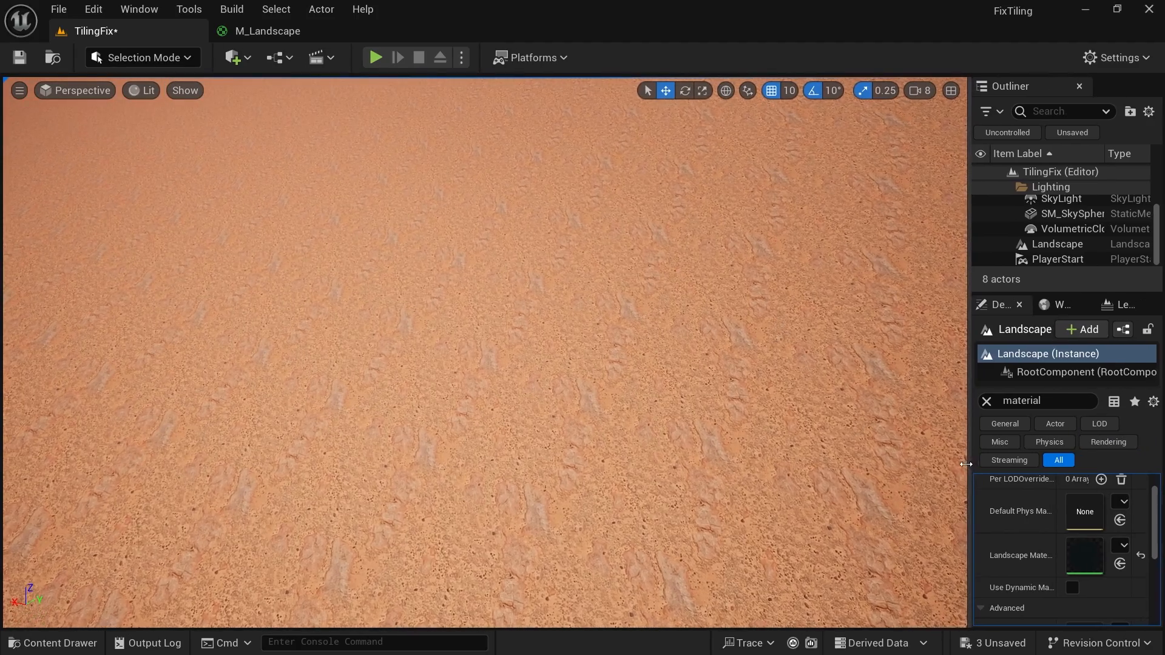
pyautogui.scroll(-7, 489, 341)
pyautogui.moveTo(484, 352); pyautogui.dragTo(482, 324, button='right')
pyautogui.press('w')
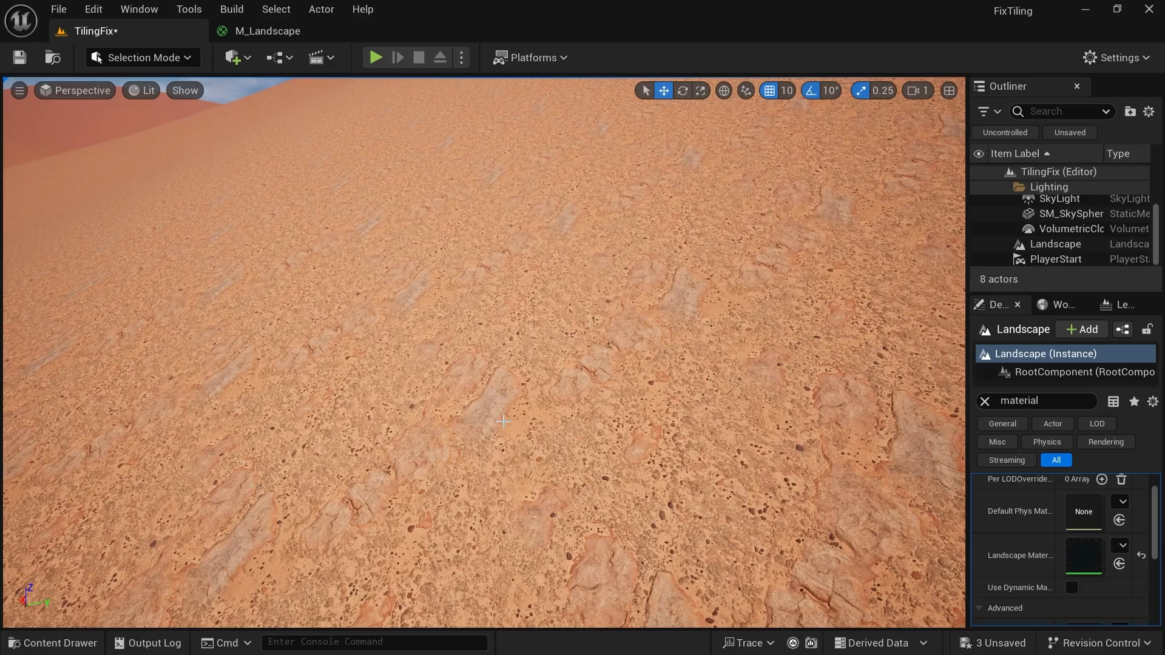
pyautogui.moveTo(782, 377); pyautogui.dragTo(821, 363, button='right')
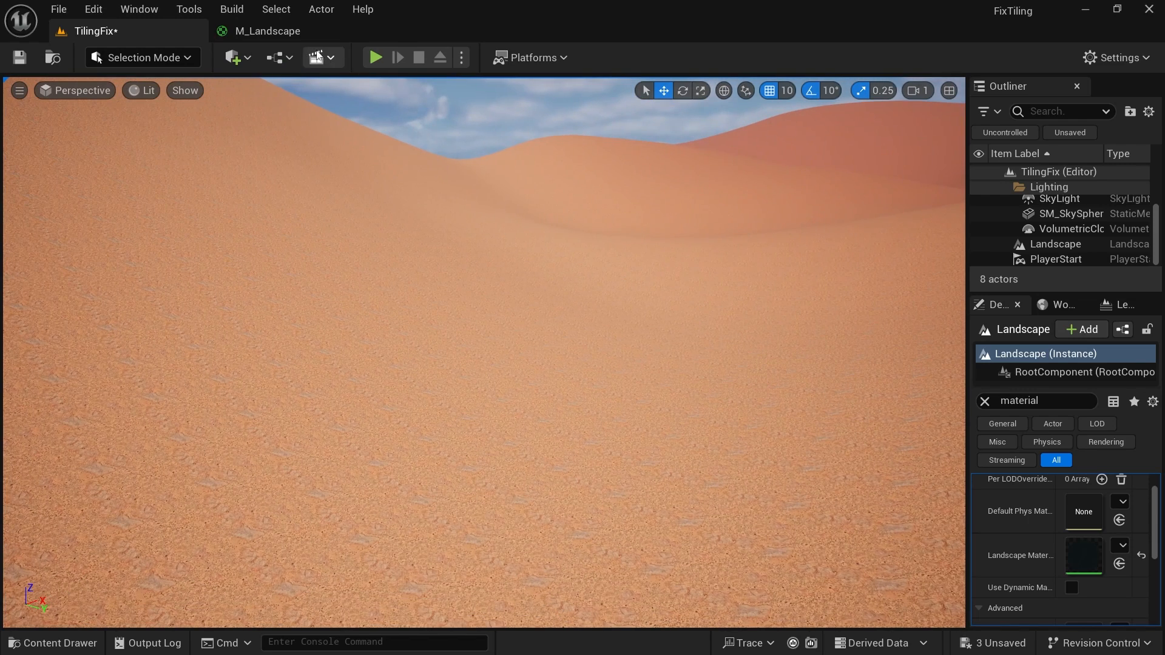
# Return to the M_Landscape material graph and move the main material node down level with the upper Landscape Layer Blend node.
pyautogui.click(267, 31)
pyautogui.moveTo(868, 330); pyautogui.dragTo(741, 447, button='right')
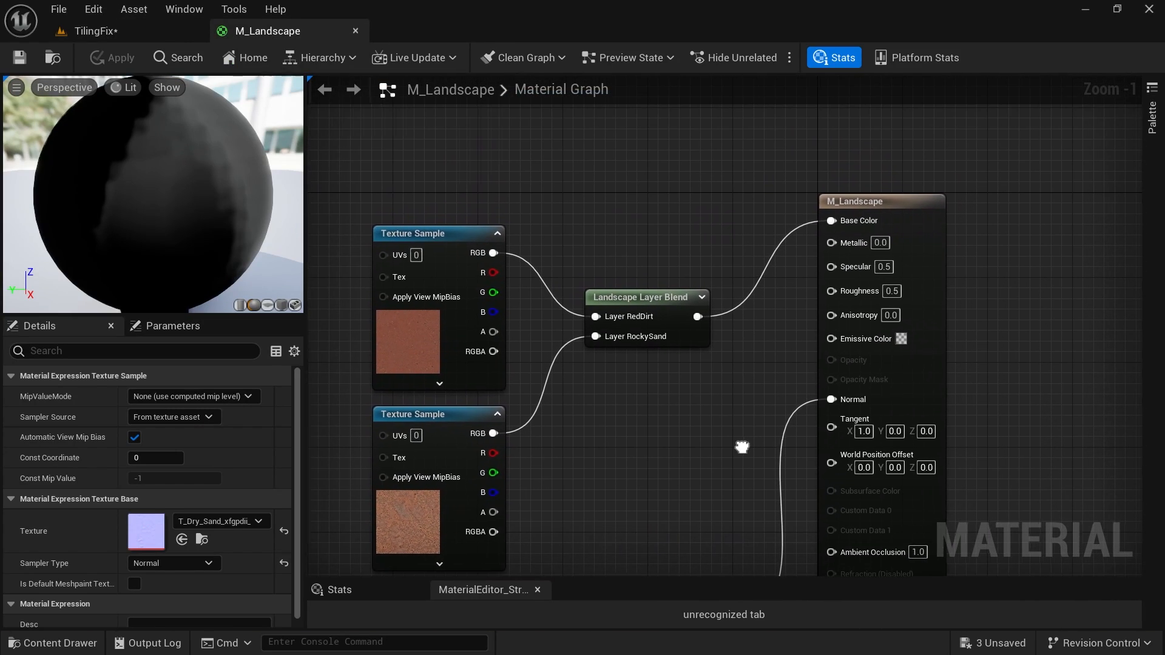
pyautogui.moveTo(911, 227); pyautogui.dragTo(912, 303)
# Locate the RedDirt color texture T_Dry_Sand_xginaeg_8K_D from its Texture Sample, view it in full in the texture editor, and close it.
pyautogui.moveTo(727, 385); pyautogui.dragTo(915, 377, button='right')
pyautogui.click(610, 201)
pyautogui.hotkey('ctrl', 'b')
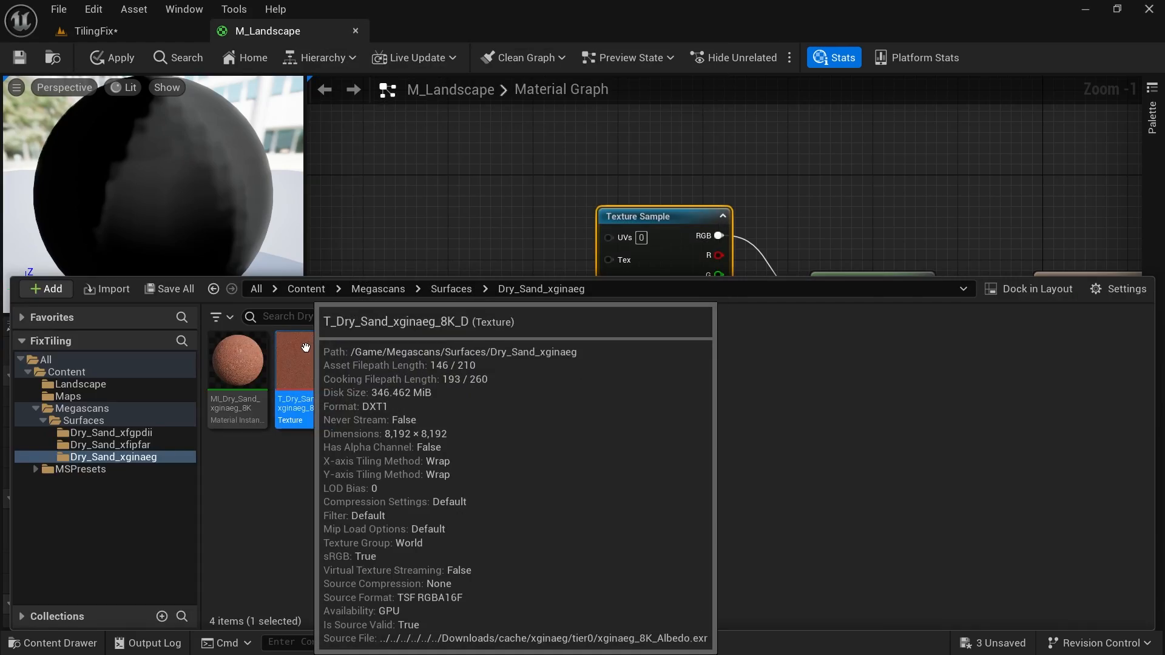
pyautogui.doubleClick(306, 373)
pyautogui.scroll(-8, 624, 342)
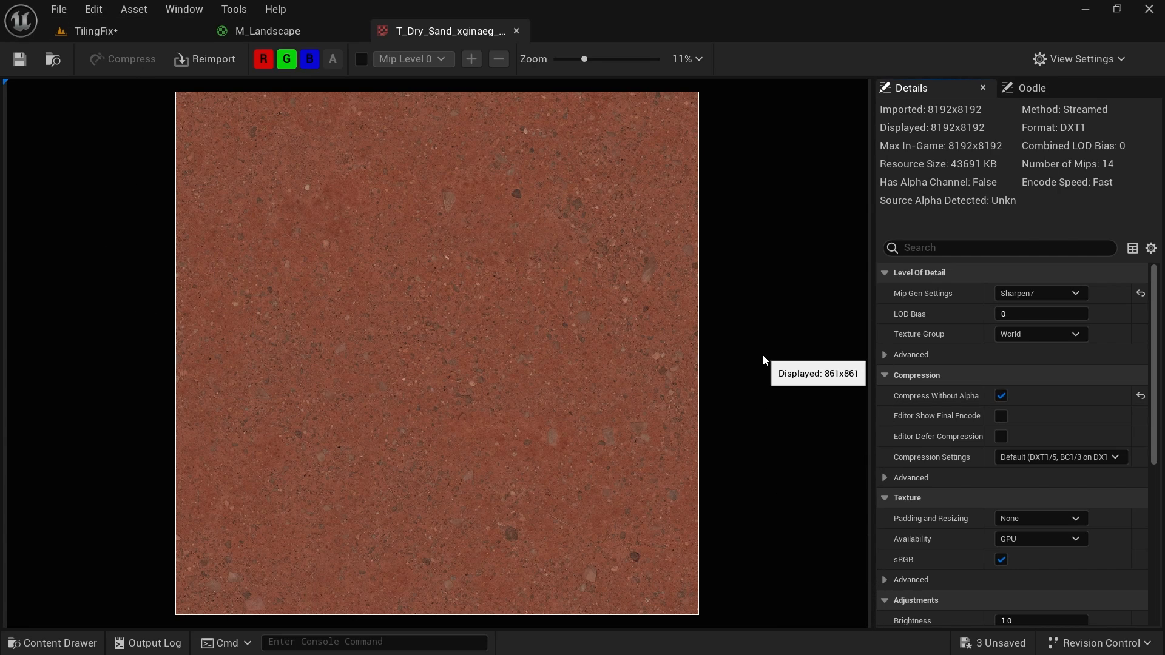
pyautogui.click(516, 31)
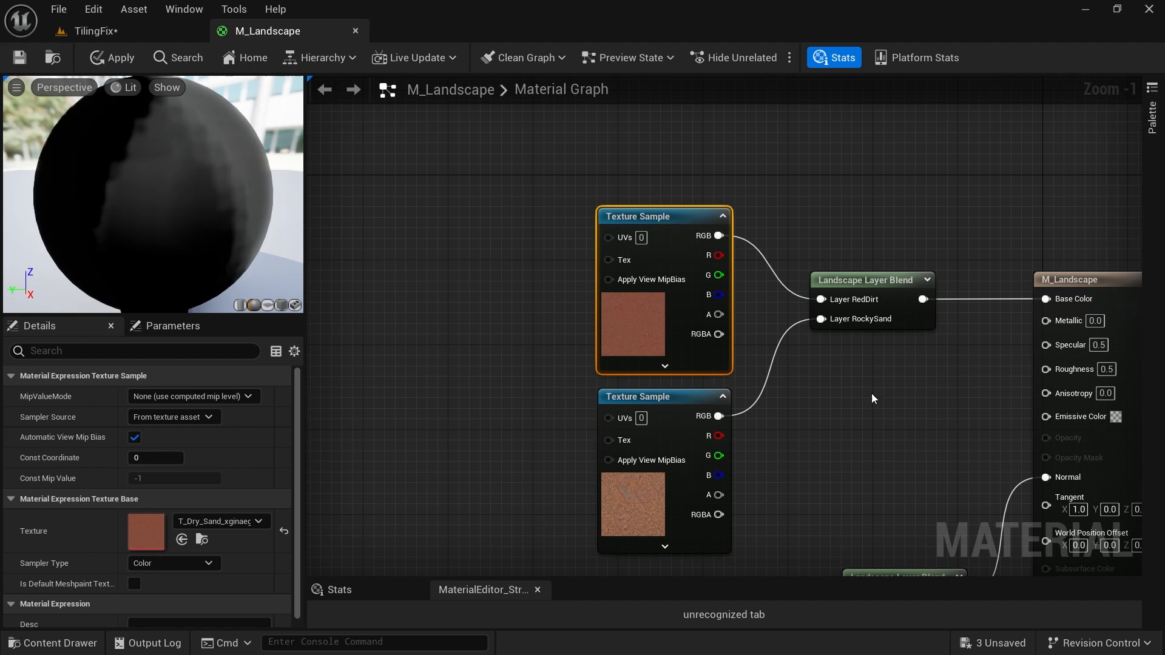
# Select the two color Texture Sample nodes that feed the upper Landscape Layer Blend node.
pyautogui.moveTo(850, 411); pyautogui.dragTo(805, 265, button='right')
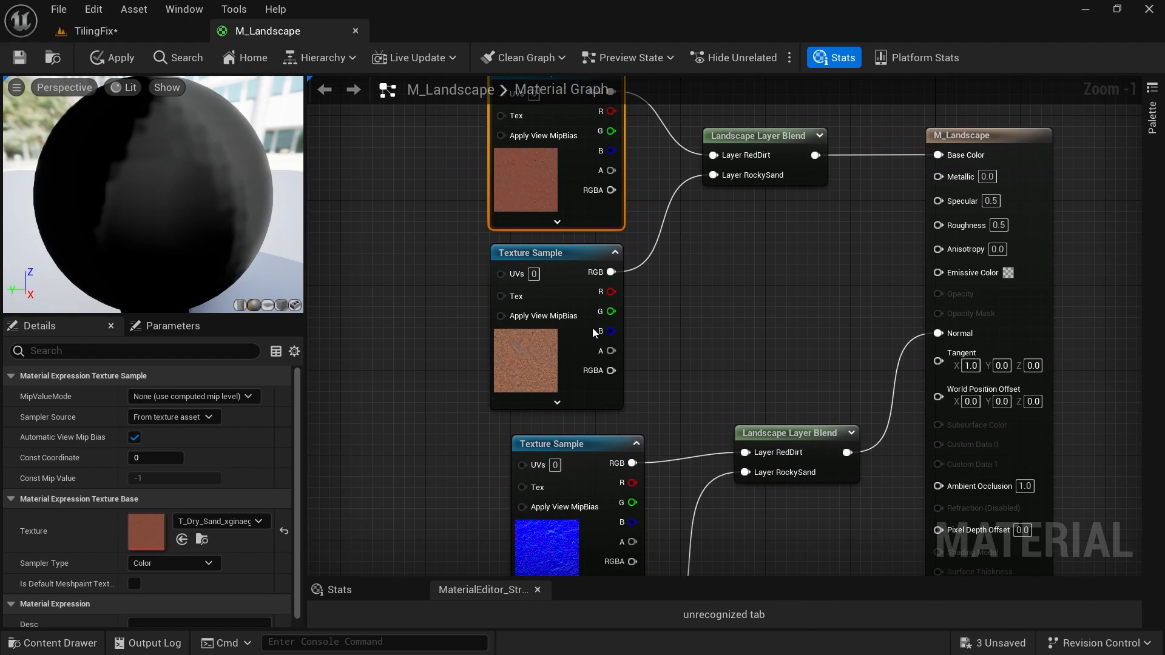
pyautogui.moveTo(472, 281); pyautogui.dragTo(501, 371, button='right')
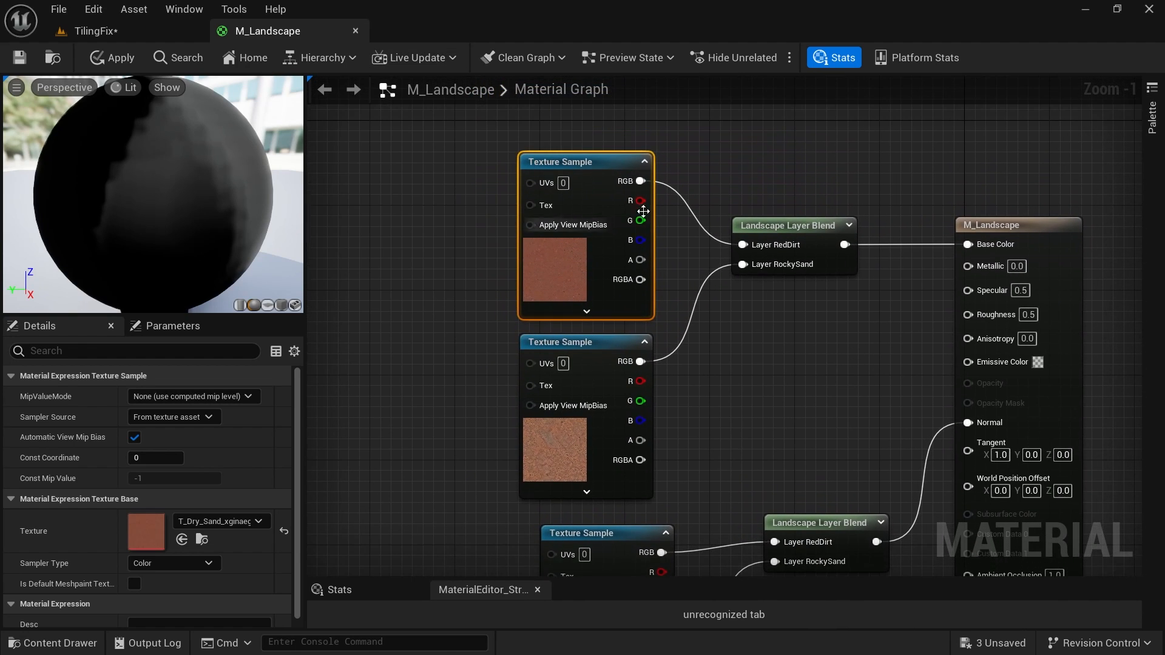
pyautogui.moveTo(763, 332); pyautogui.dragTo(783, 341, button='right')
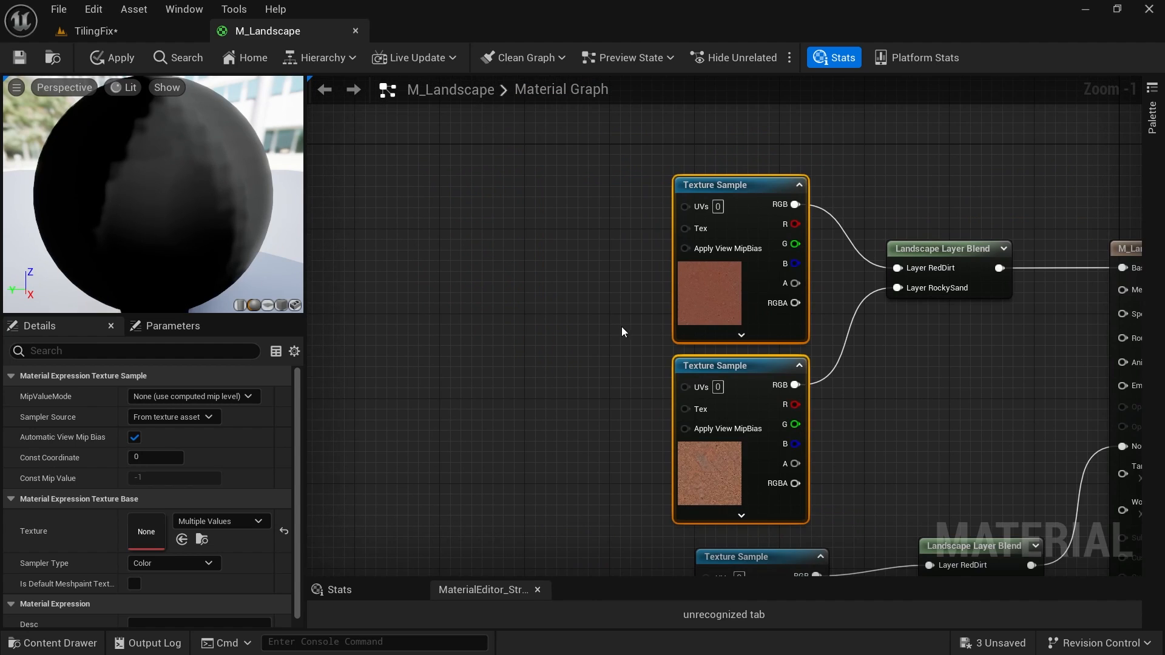
pyautogui.moveTo(590, 238); pyautogui.dragTo(836, 439)
pyautogui.scroll(1, 836, 439)
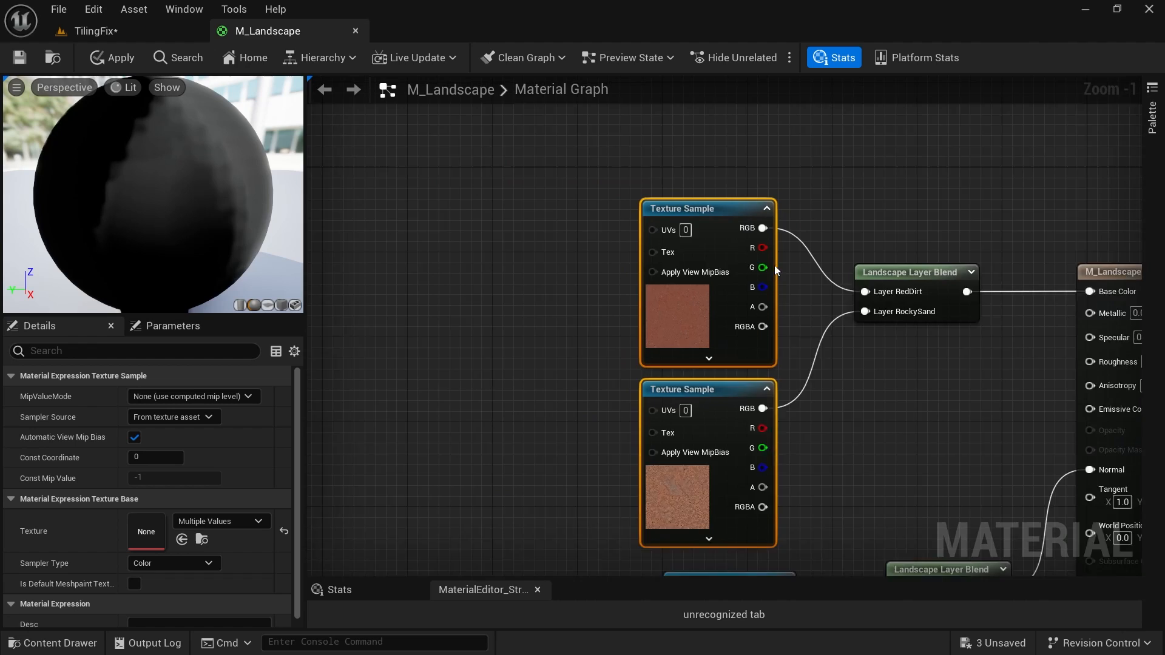
pyautogui.moveTo(684, 322); pyautogui.dragTo(660, 310)
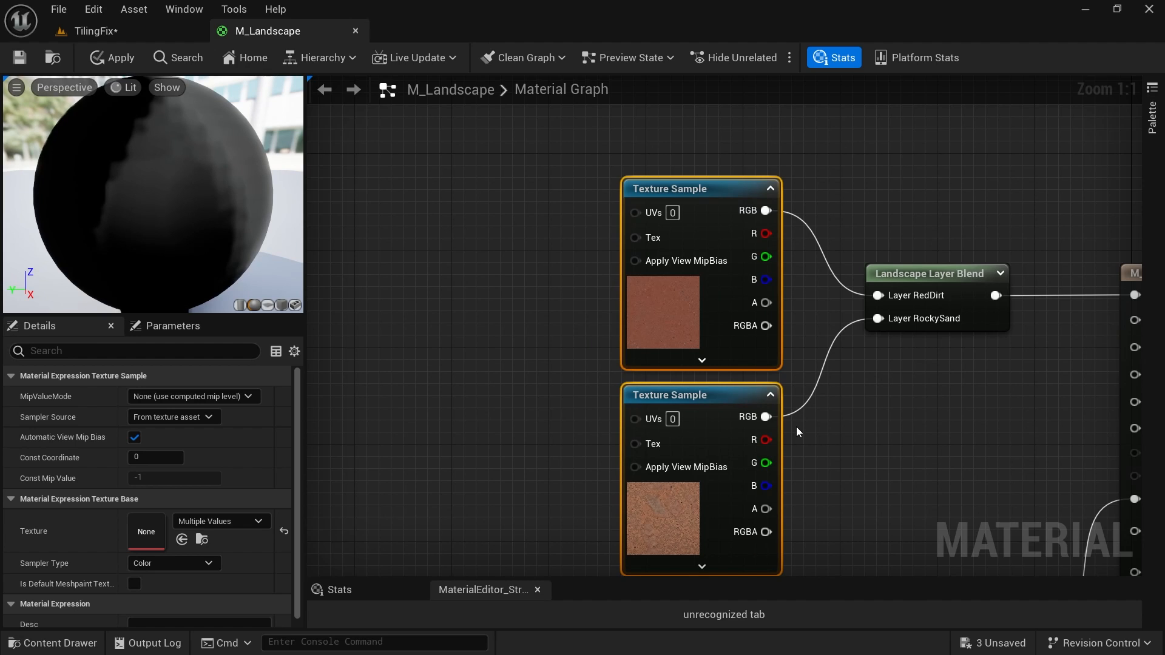
pyautogui.moveTo(889, 382); pyautogui.dragTo(917, 392, button='right')
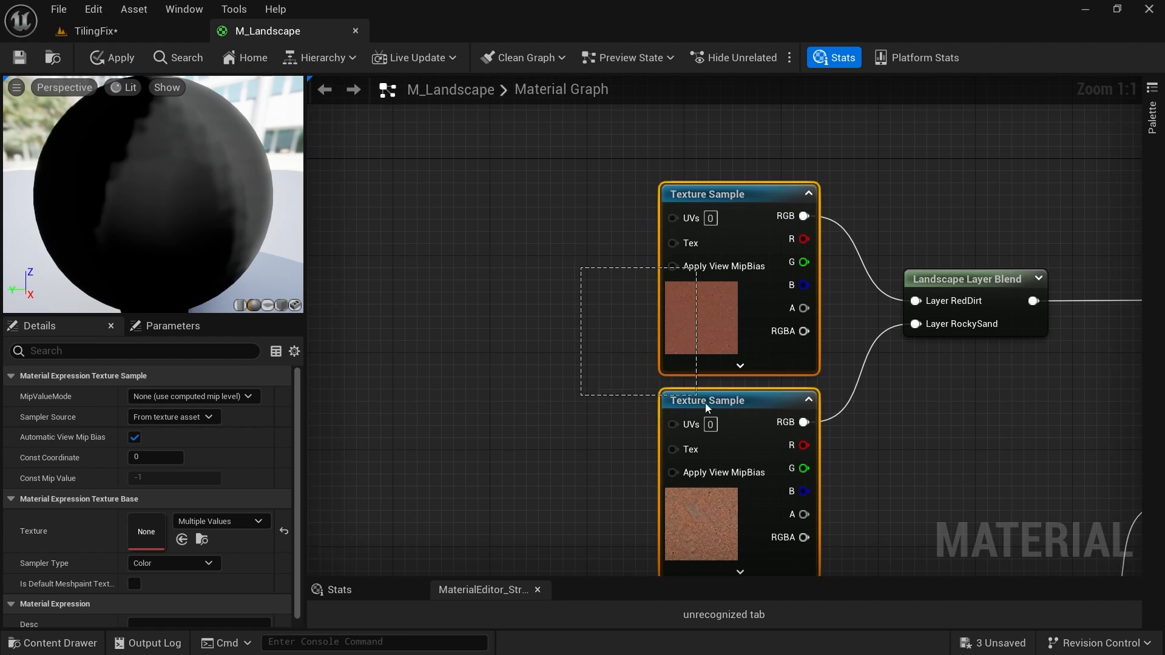
pyautogui.moveTo(705, 403); pyautogui.dragTo(710, 406)
pyautogui.moveTo(872, 462); pyautogui.dragTo(903, 412, button='right')
pyautogui.moveTo(933, 366); pyautogui.dragTo(910, 409, button='right')
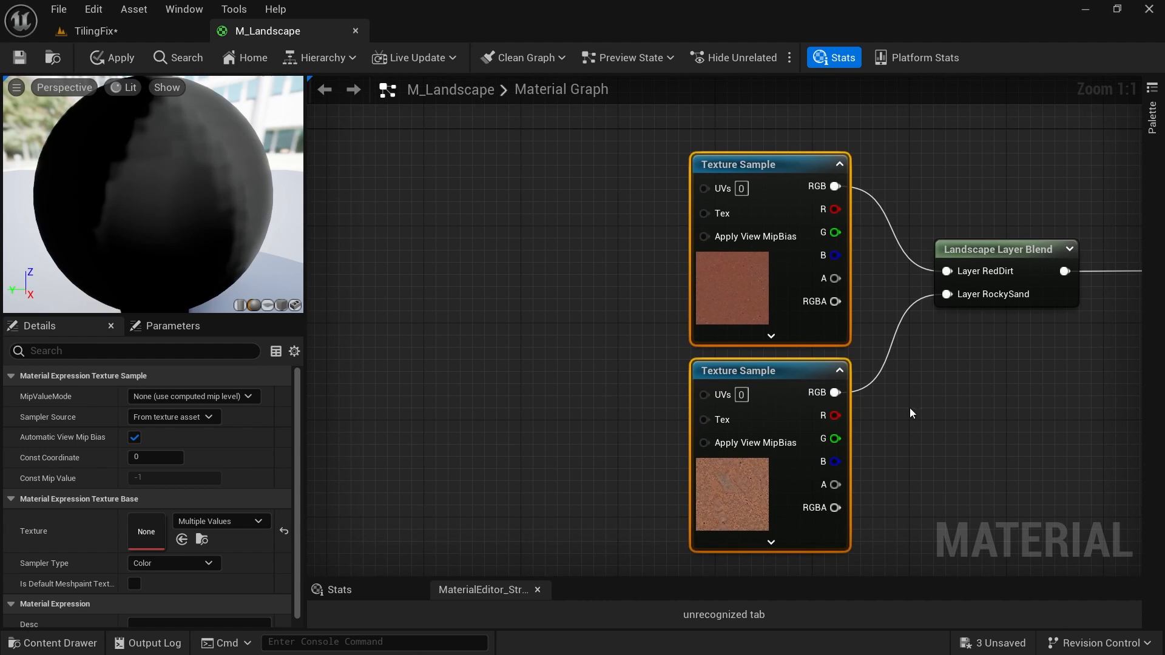
pyautogui.moveTo(648, 145); pyautogui.dragTo(865, 479)
pyautogui.moveTo(1002, 363); pyautogui.dragTo(936, 388, button='right')
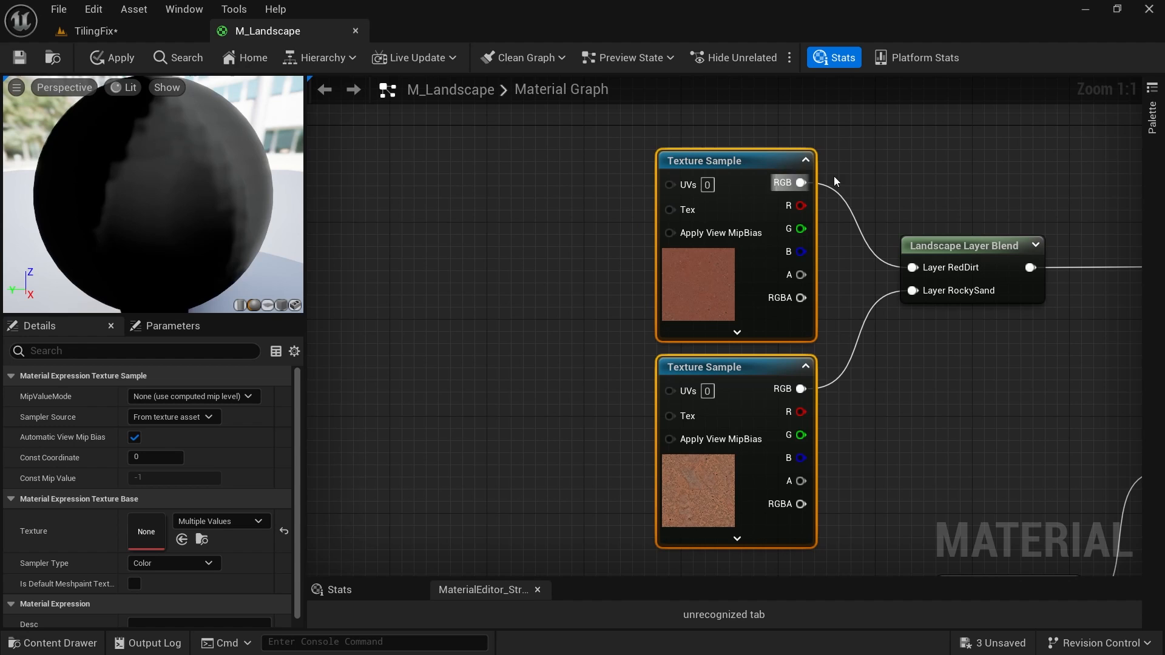
pyautogui.moveTo(910, 207); pyautogui.dragTo(800, 303, button='right')
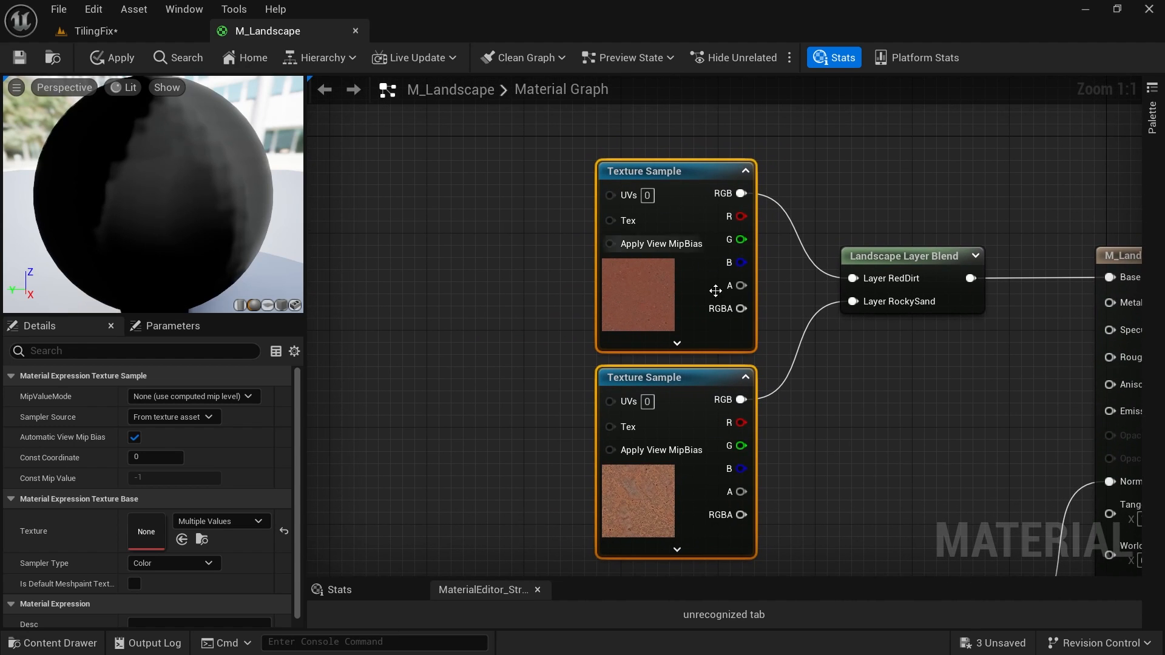
pyautogui.moveTo(770, 166); pyautogui.dragTo(777, 439, button='right')
pyautogui.moveTo(616, 395); pyautogui.dragTo(783, 255)
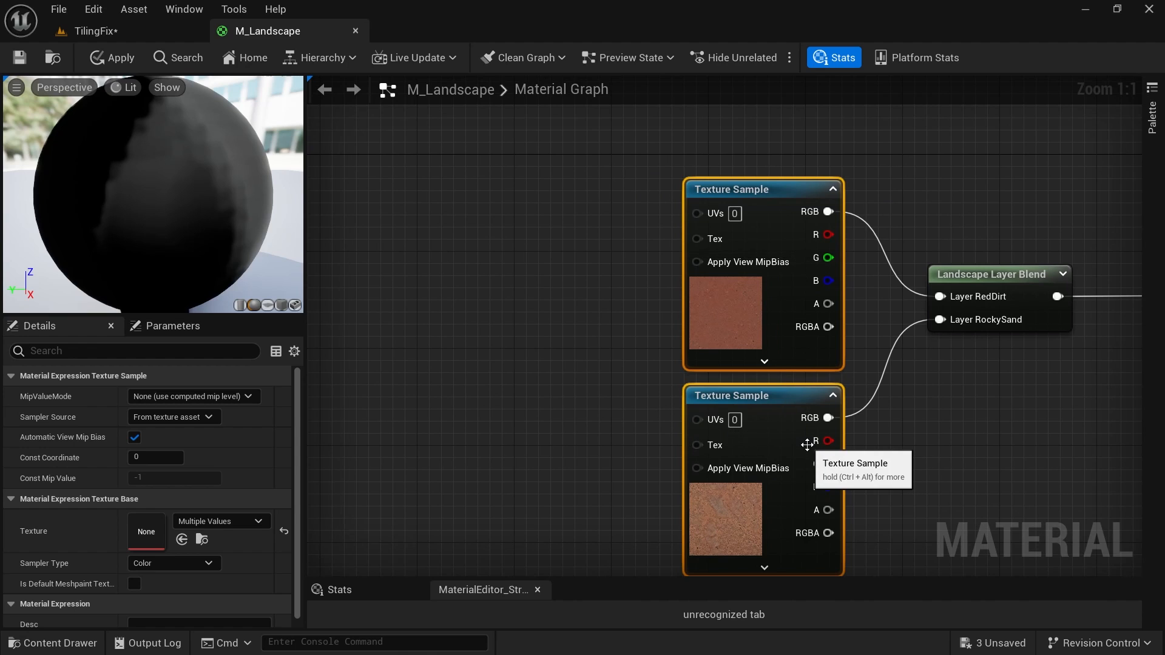
pyautogui.moveTo(803, 143); pyautogui.dragTo(789, 524, button='right')
pyautogui.moveTo(737, 310); pyautogui.dragTo(776, 341, button='right')
pyautogui.scroll(-1, 749, 309)
pyautogui.moveTo(740, 286); pyautogui.dragTo(763, 320, button='right')
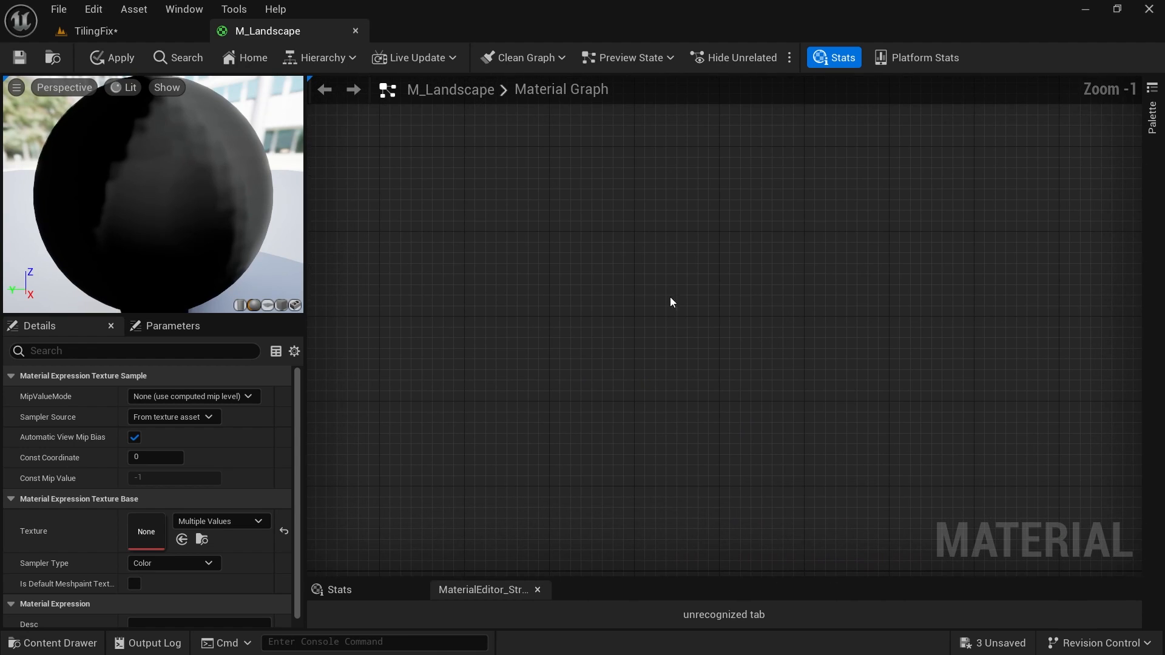
# Paste copies of the two color Texture Samples and add a Named Reroute Declaration from the RedDirt copy's RGB output.
pyautogui.hotkey('ctrl', 'v')
pyautogui.moveTo(788, 284); pyautogui.dragTo(767, 293, button='right')
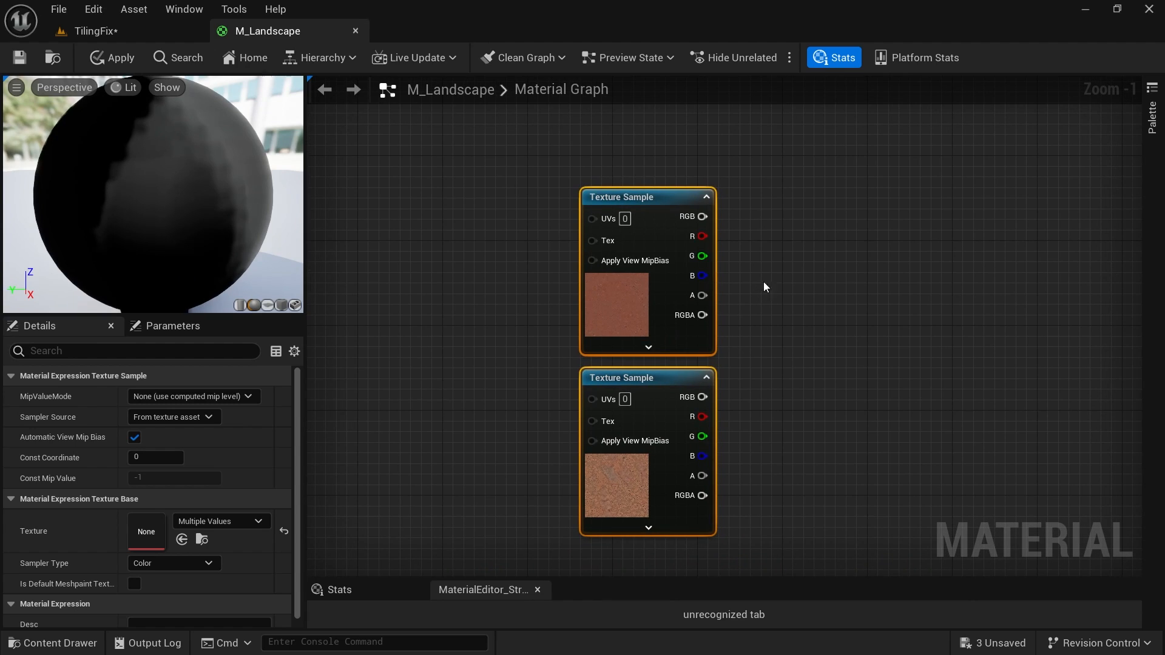
pyautogui.click(718, 221)
pyautogui.moveTo(702, 216); pyautogui.dragTo(810, 220)
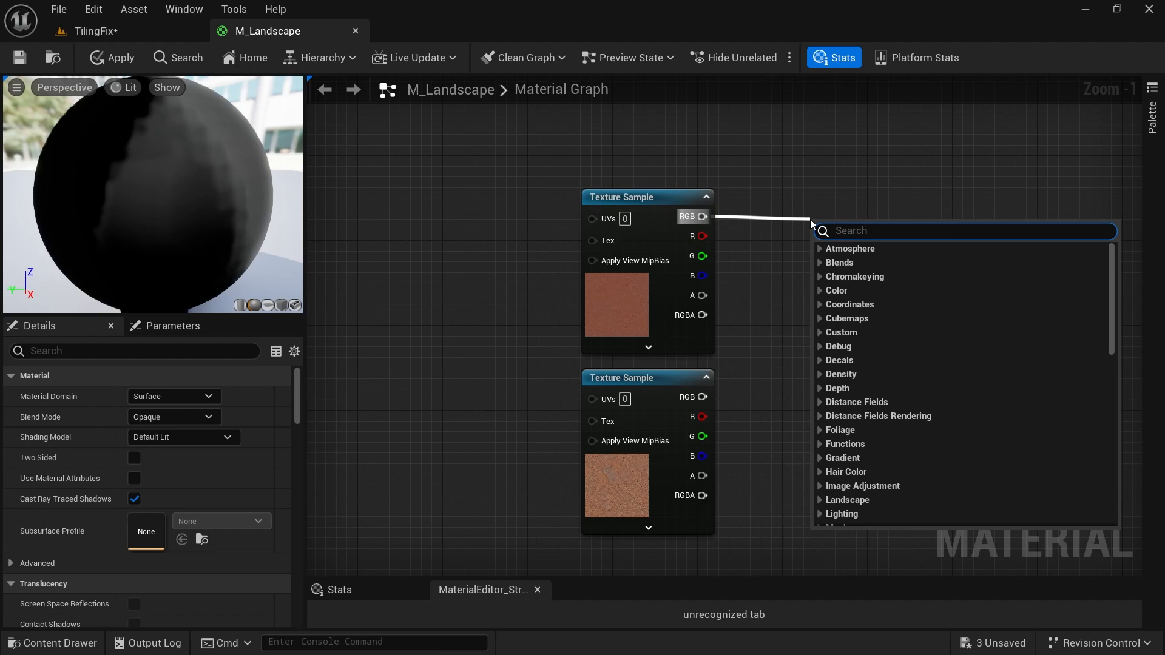
pyautogui.write('named')
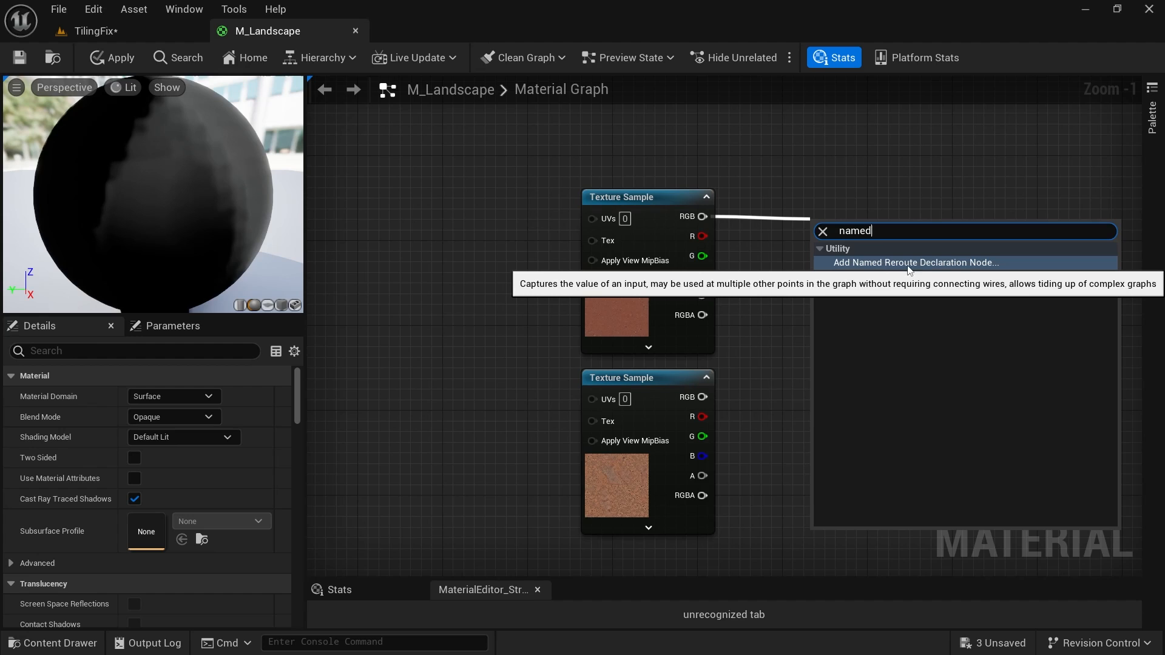
pyautogui.click(977, 264)
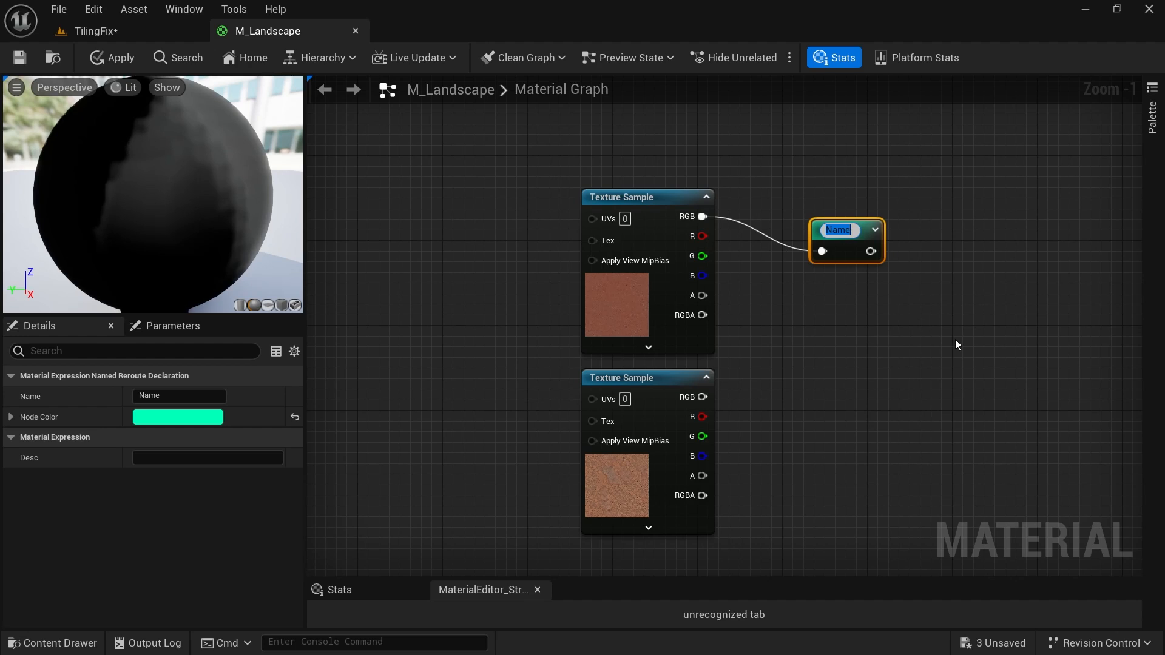
# Name the reroute declaration RedDirt_TextureSample and align it beside the RGB output of its Texture Sample.
pyautogui.write('Re')
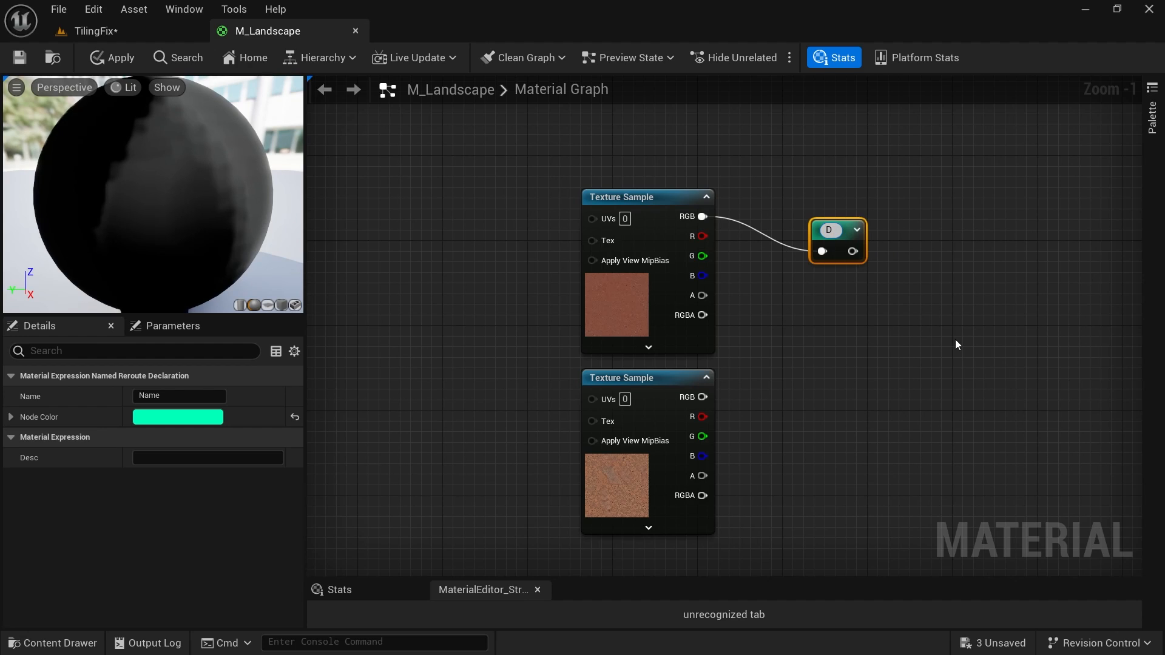
pyautogui.write('dDir')
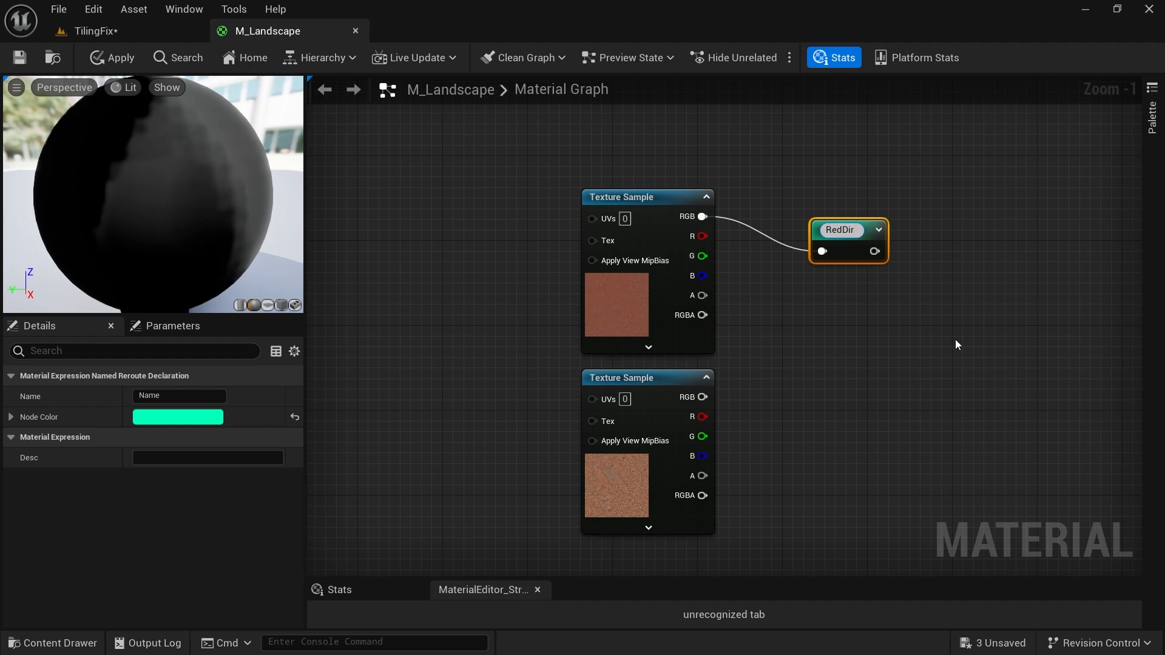
pyautogui.write('t_Text')
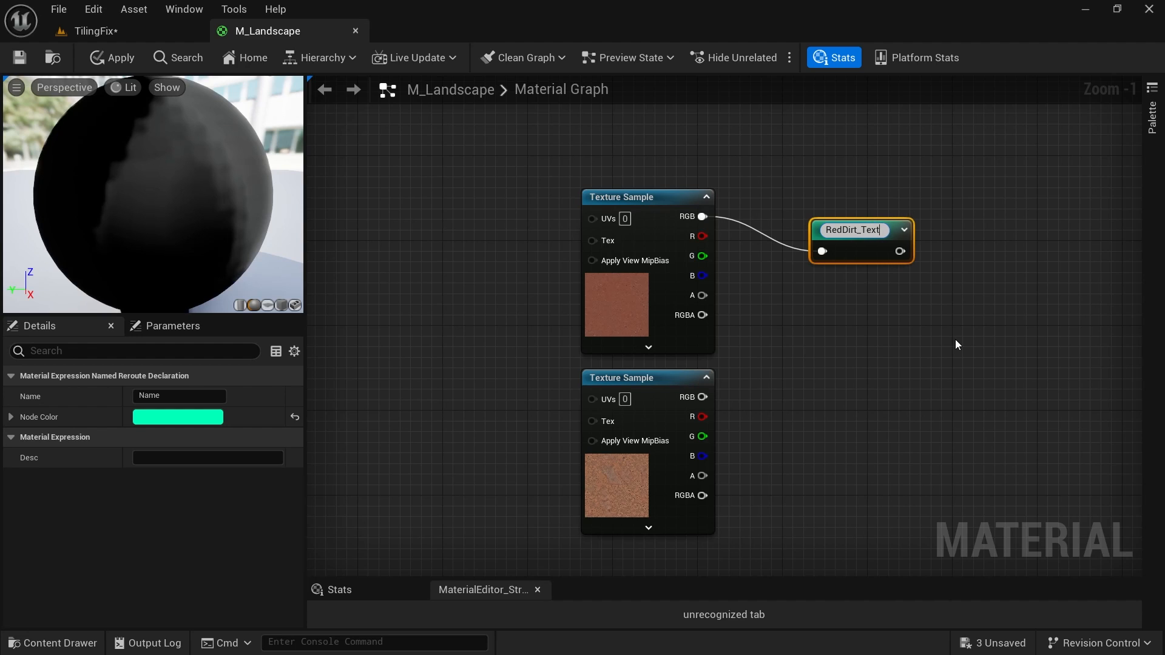
pyautogui.write('ureSample')
pyautogui.press('Return')
pyautogui.moveTo(882, 254); pyautogui.dragTo(822, 223)
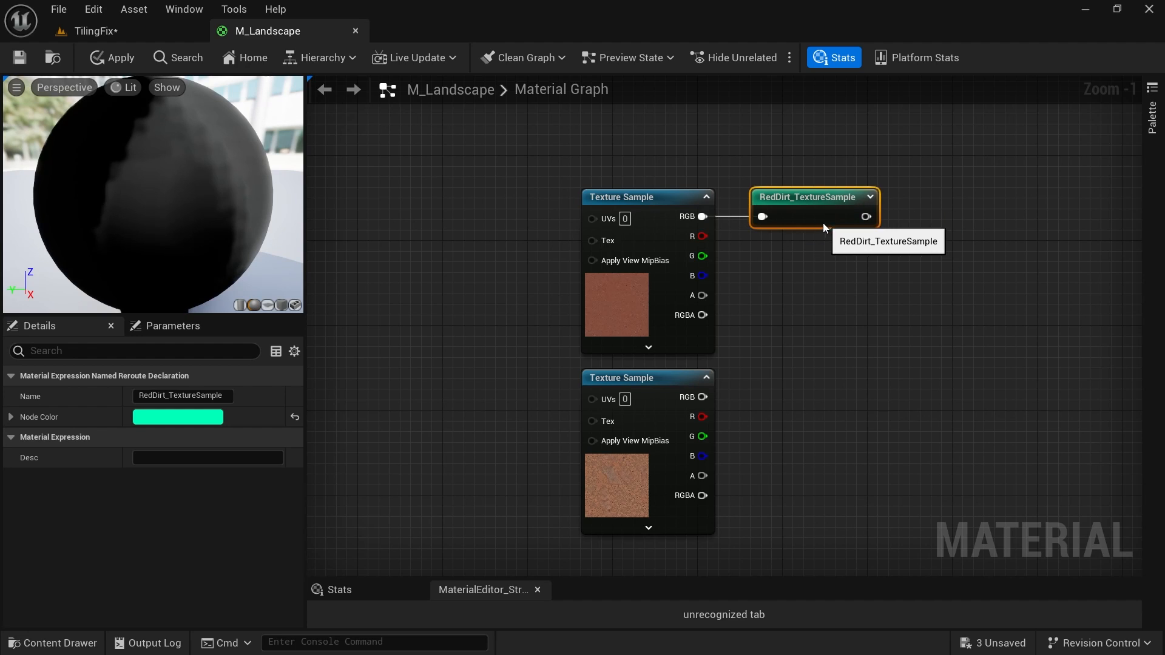
# Add a RedDirt_TextureSample named reroute near the upper Landscape Layer Blend and connect it to the Layer RedDirt input.
pyautogui.moveTo(1011, 440); pyautogui.dragTo(829, 341, button='right')
pyautogui.scroll(-2, 823, 344)
pyautogui.moveTo(836, 409); pyautogui.dragTo(862, 265, button='right')
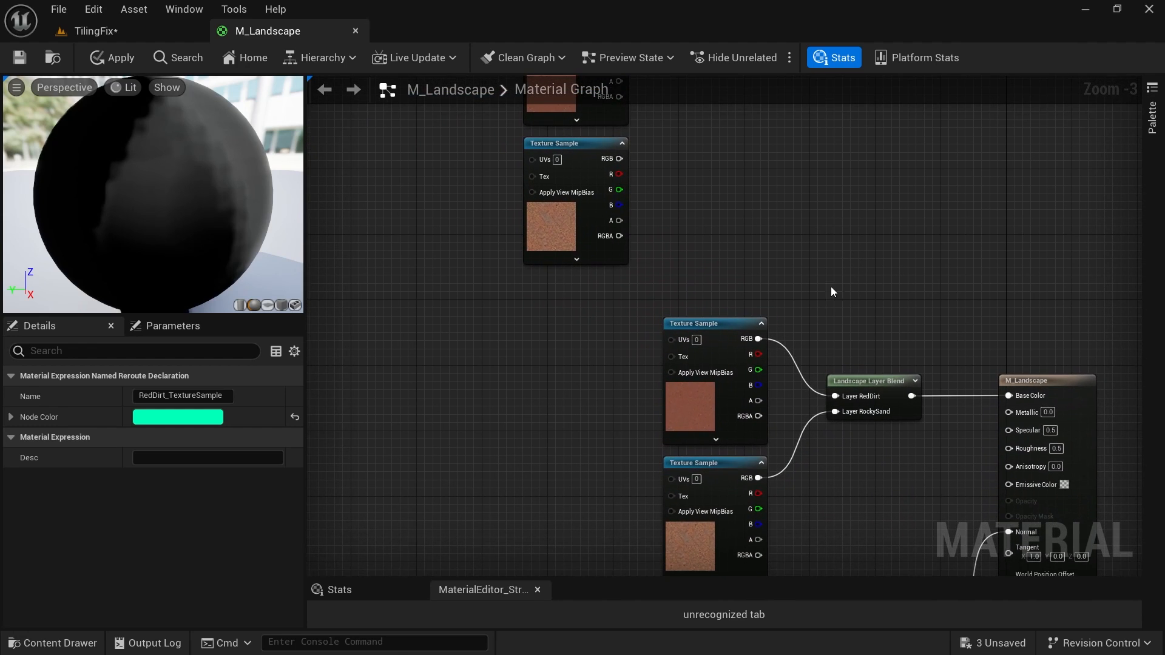
pyautogui.scroll(3, 861, 366)
pyautogui.moveTo(861, 367); pyautogui.dragTo(886, 293, button='right')
pyautogui.click(772, 281)
pyautogui.moveTo(772, 281); pyautogui.dragTo(688, 243)
pyautogui.moveTo(853, 309); pyautogui.dragTo(774, 311, button='right')
pyautogui.rightClick(770, 249)
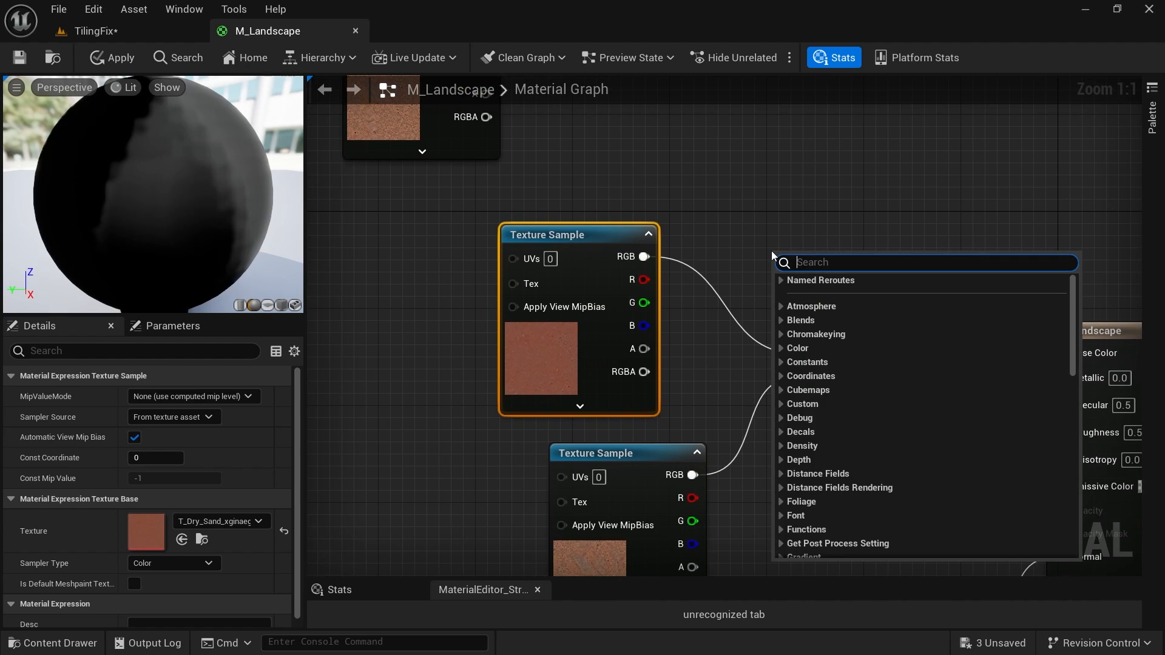
pyautogui.write('red')
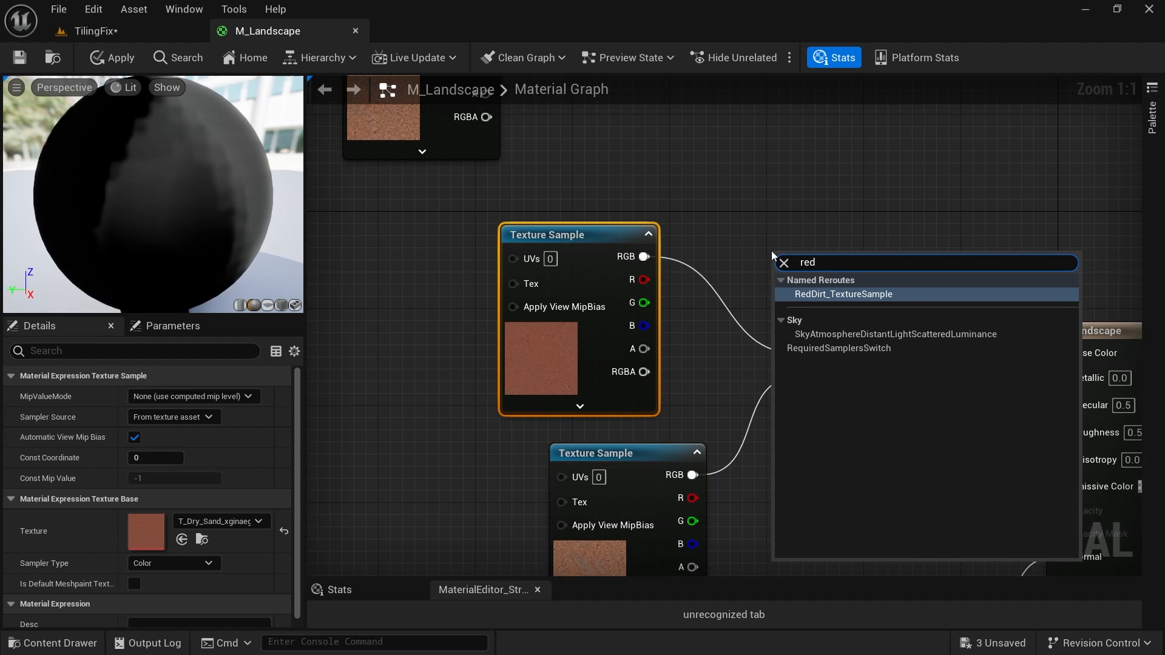
pyautogui.click(852, 294)
pyautogui.moveTo(863, 279); pyautogui.dragTo(804, 354)
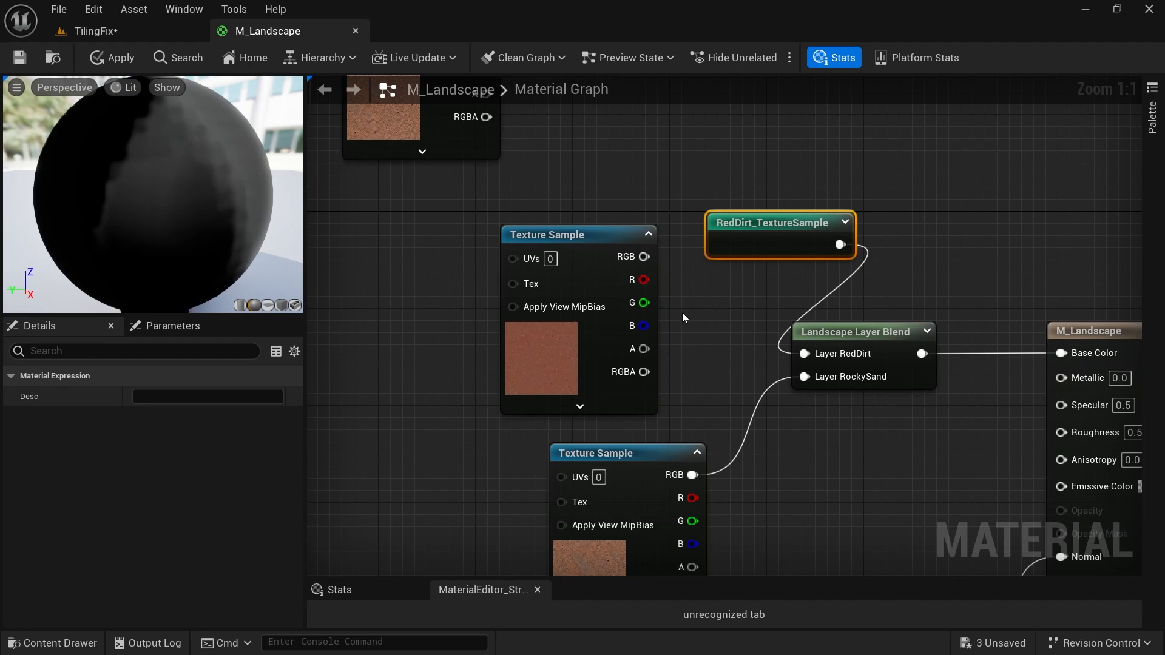
# Delete the original RedDirt color Texture Sample and align the RedDirt_TextureSample reroute with the upper Landscape Layer Blend.
pyautogui.click(571, 231)
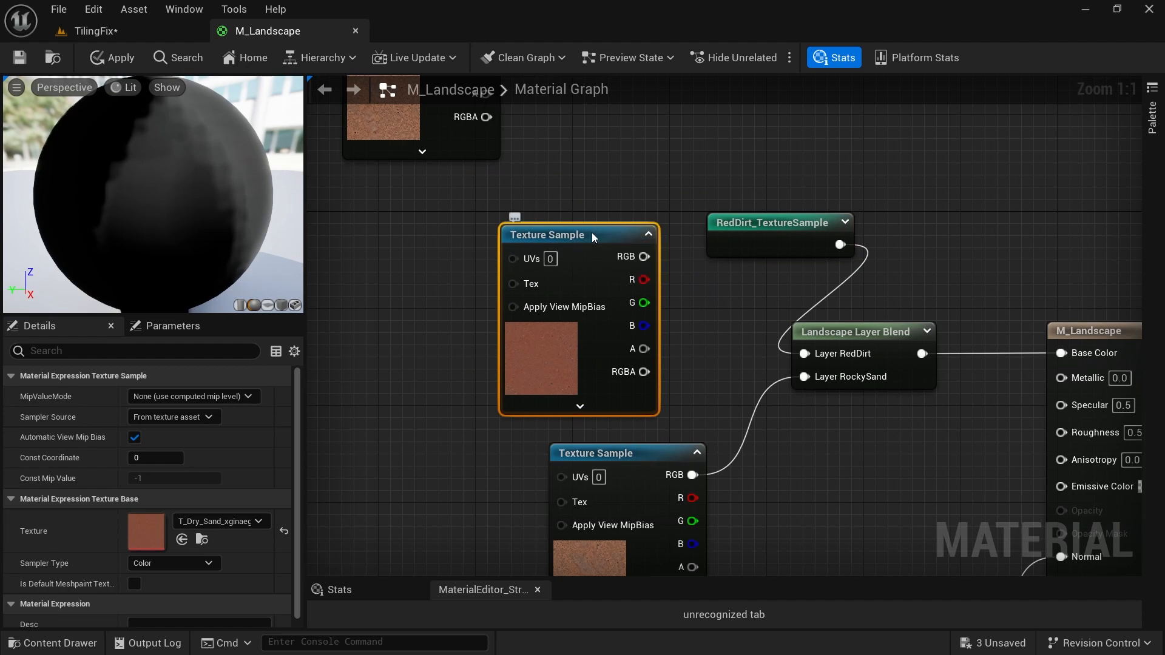
pyautogui.press('Delete')
pyautogui.moveTo(783, 241); pyautogui.dragTo(673, 351)
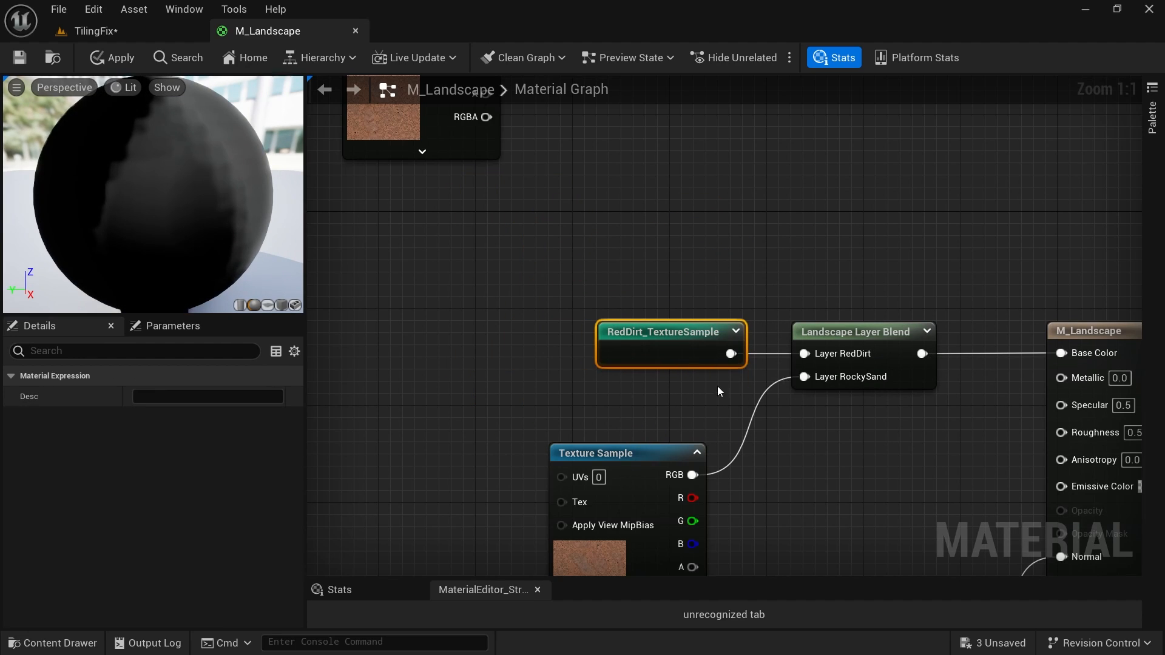
pyautogui.moveTo(572, 281); pyautogui.dragTo(711, 376)
pyautogui.moveTo(716, 405); pyautogui.dragTo(762, 323, button='right')
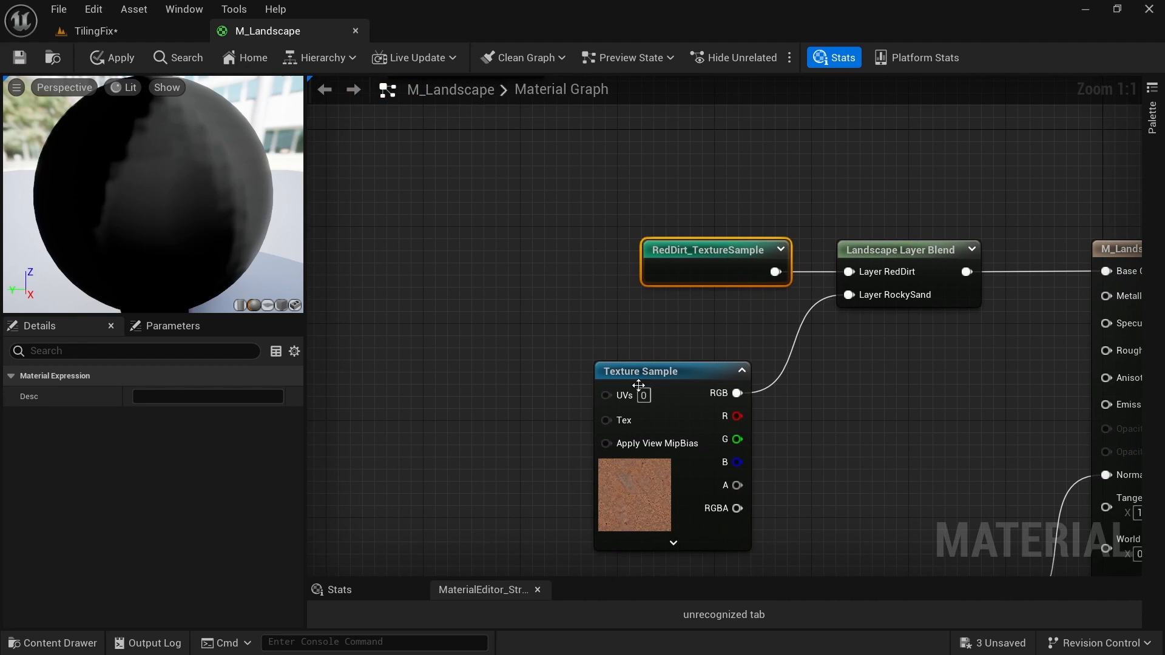
# Check the layer names in the details of the upper Landscape Layer Blend node.
pyautogui.moveTo(544, 215); pyautogui.dragTo(624, 500, button='right')
pyautogui.moveTo(696, 284); pyautogui.dragTo(722, 436, button='right')
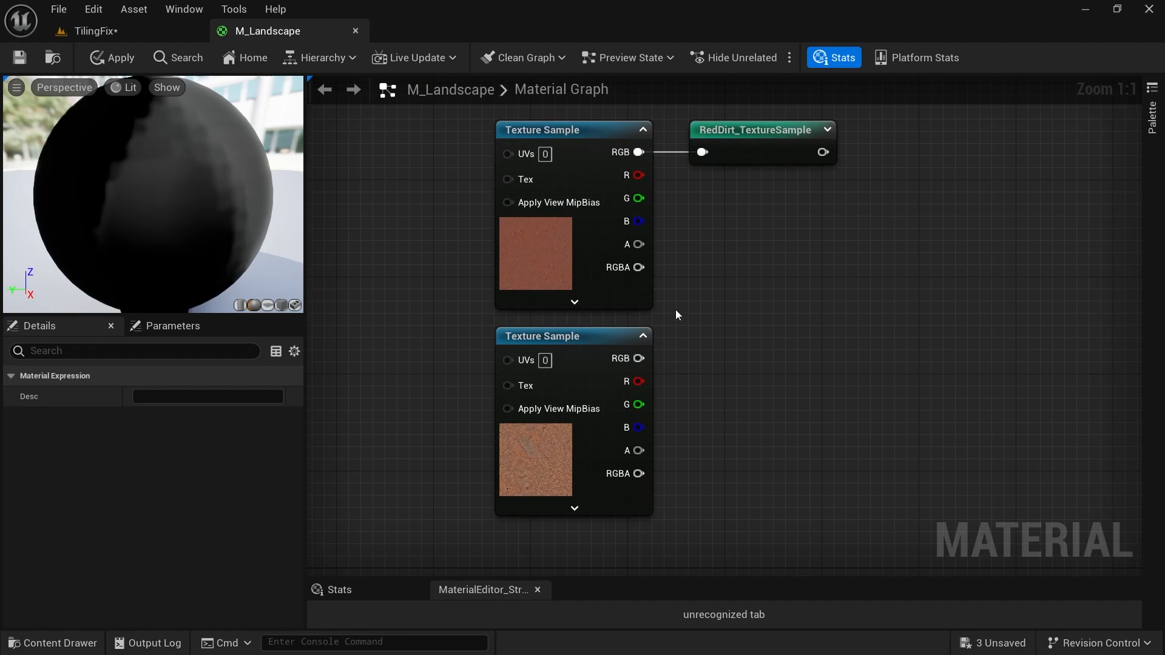
pyautogui.moveTo(757, 312)
pyautogui.mouseDown(button='right')
pyautogui.moveTo(745, 322)
pyautogui.moveTo(750, 308)
pyautogui.moveTo(765, 321)
pyautogui.mouseUp(button='right')
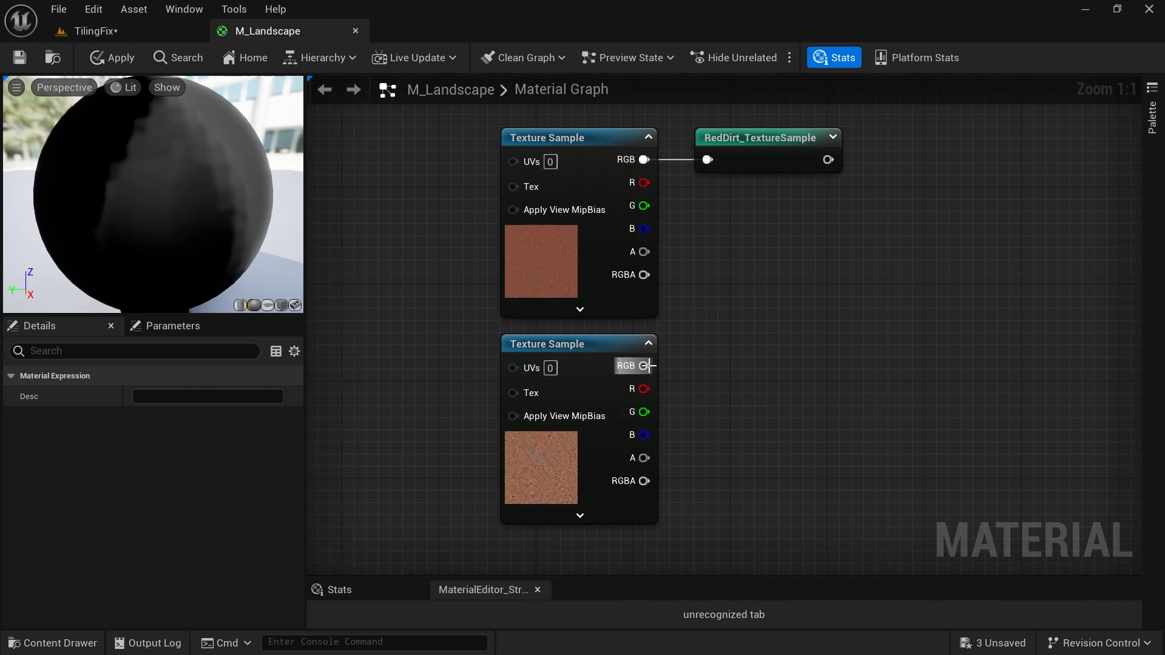
pyautogui.moveTo(645, 365); pyautogui.dragTo(729, 367)
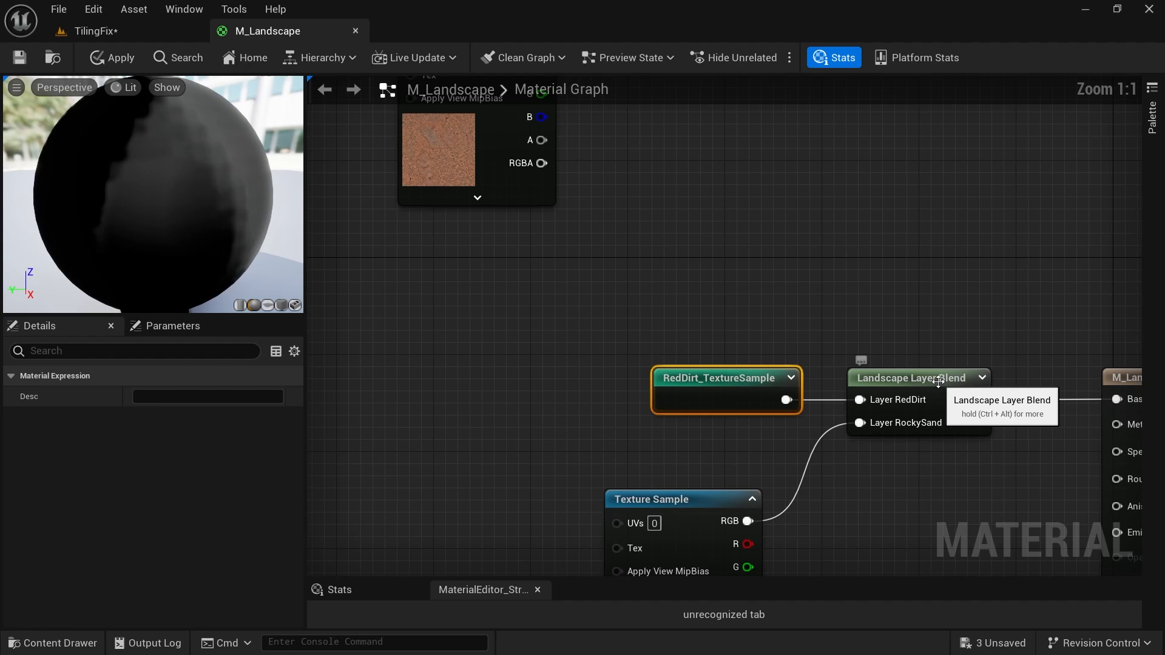
pyautogui.click(981, 399)
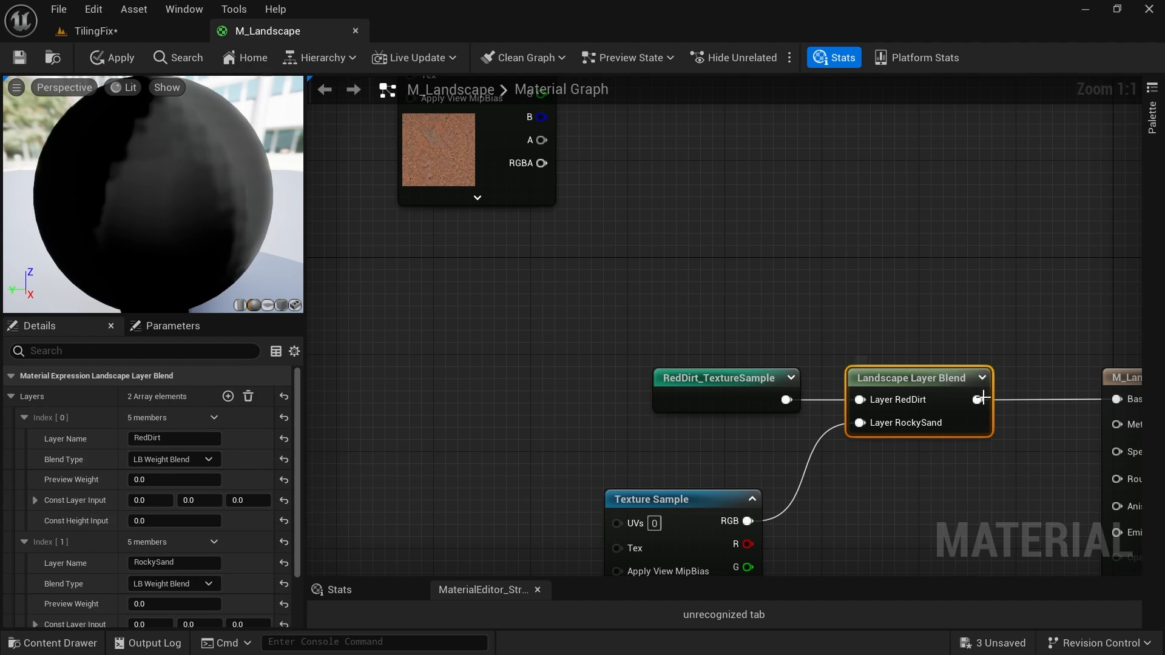
# Add a Named Reroute Declaration from the pasted RockySand Texture Sample's RGB output and name it RockySand_TextureSample.
pyautogui.moveTo(752, 173); pyautogui.dragTo(843, 321, button='right')
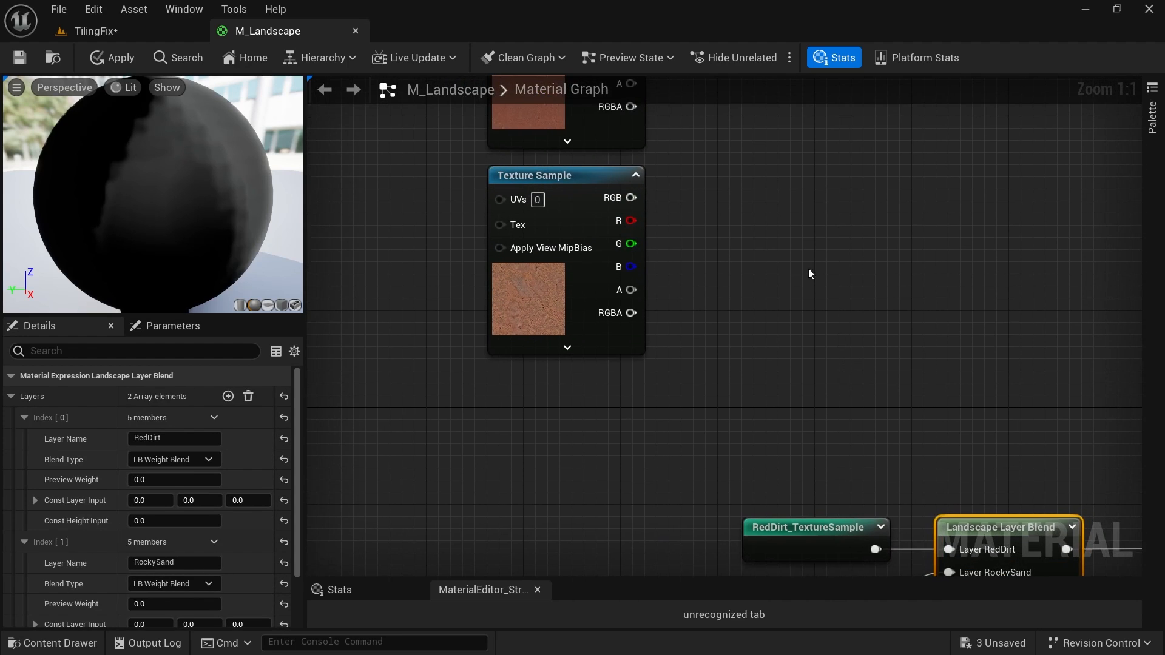
pyautogui.moveTo(791, 138); pyautogui.dragTo(769, 311, button='right')
pyautogui.moveTo(693, 372); pyautogui.dragTo(693, 373)
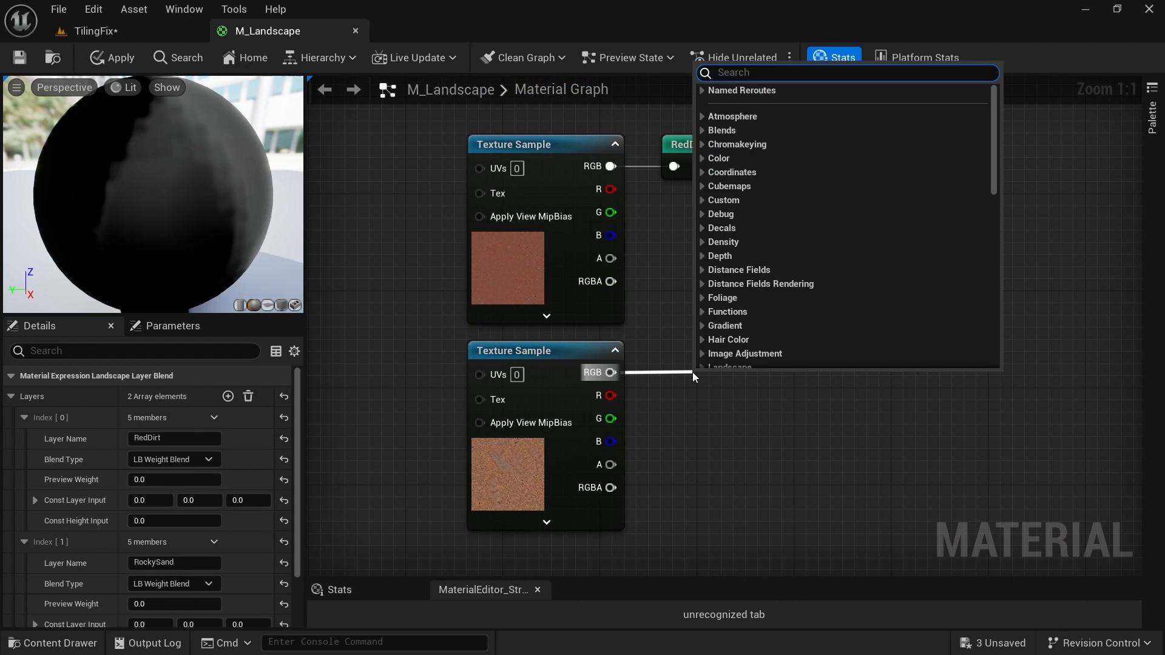
pyautogui.write('named rer')
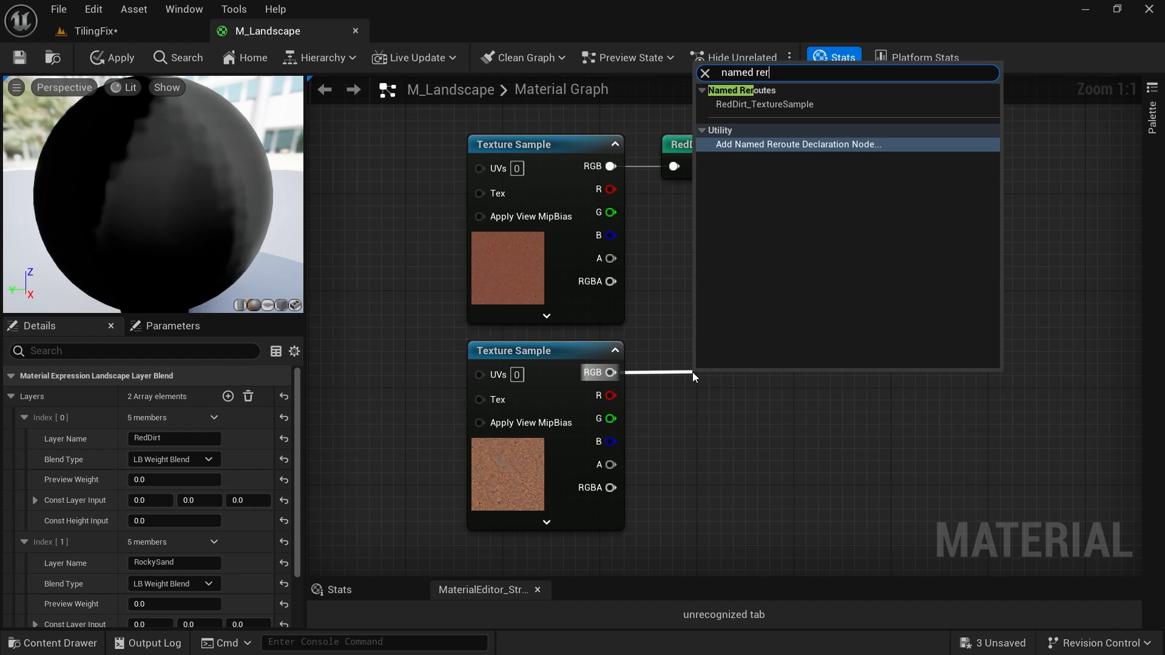
pyautogui.write('oute')
pyautogui.press('Return')
pyautogui.write('Ro')
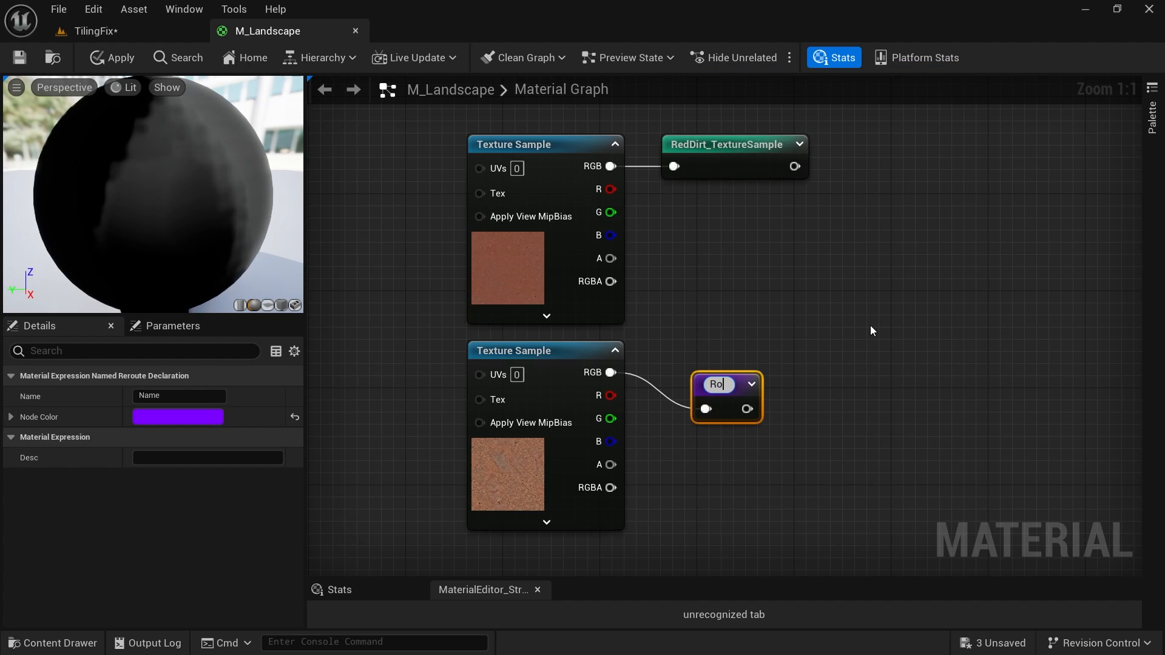
pyautogui.write('ckySand')
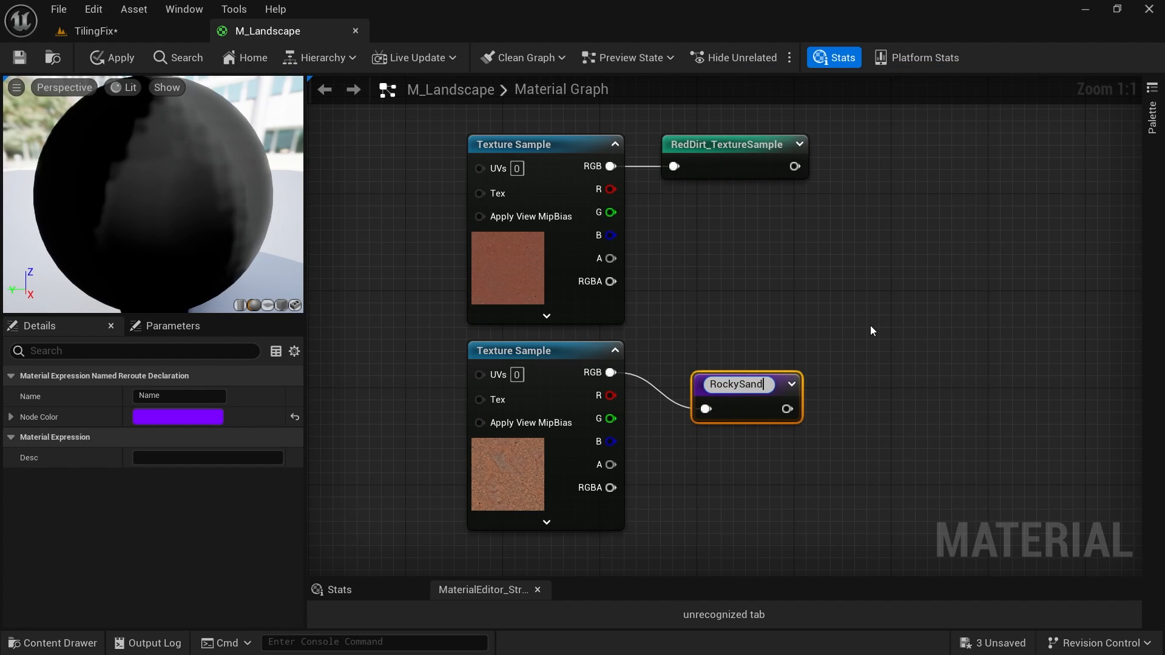
pyautogui.write('_TextureSample')
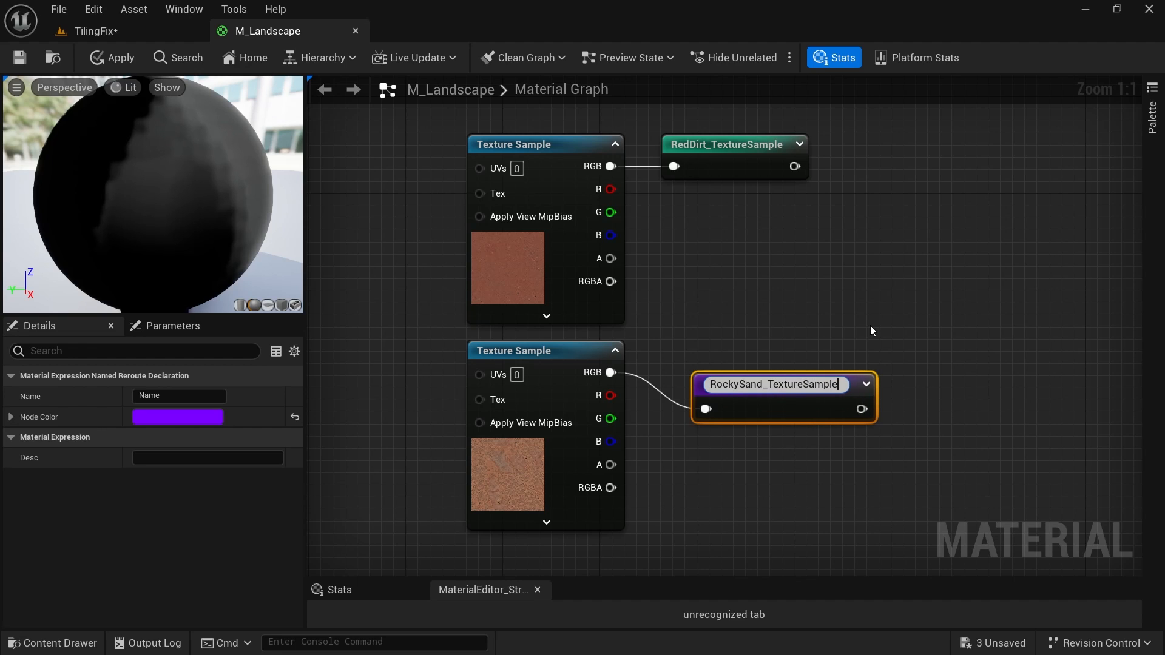
pyautogui.press('Return')
# Delete the original RockySand color Texture Sample that feeds the upper Landscape Layer Blend.
pyautogui.moveTo(870, 326); pyautogui.dragTo(743, 79, button='right')
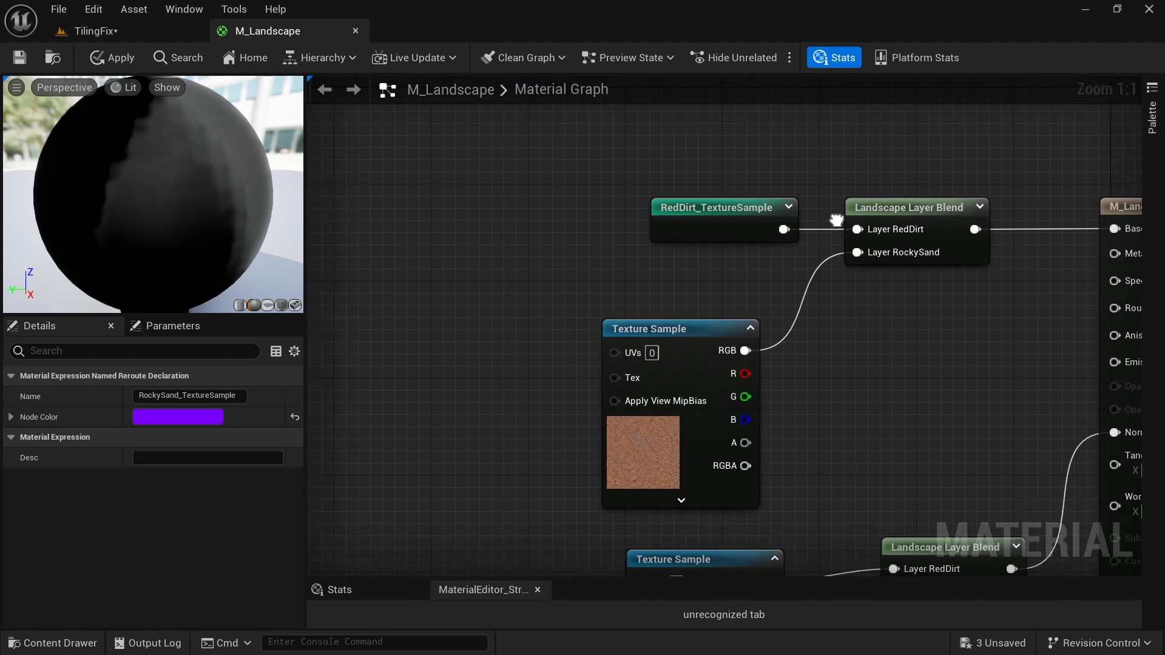
pyautogui.moveTo(919, 413)
pyautogui.mouseDown(button='right')
pyautogui.moveTo(872, 359)
pyautogui.moveTo(902, 421)
pyautogui.mouseUp(button='right')
pyautogui.moveTo(710, 335); pyautogui.dragTo(732, 310)
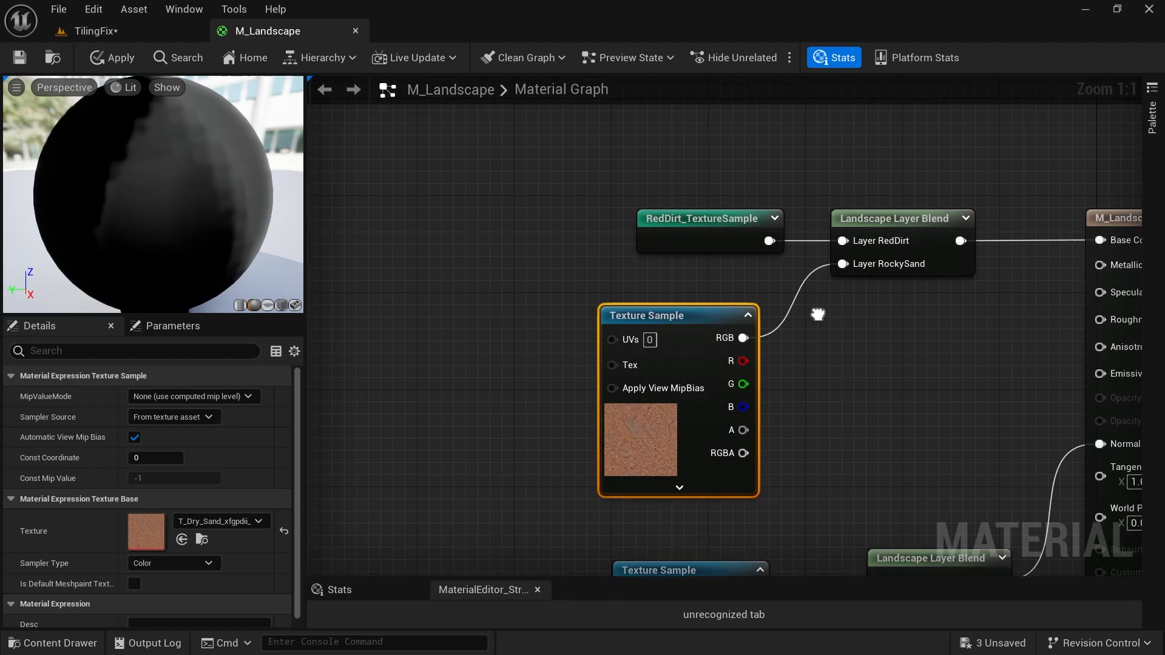
pyautogui.moveTo(819, 312); pyautogui.dragTo(820, 349, button='right')
pyautogui.press('Delete')
# Add a RockySand_TextureSample named reroute below the RedDirt one and connect it to the Layer RockySand input.
pyautogui.rightClick(712, 333)
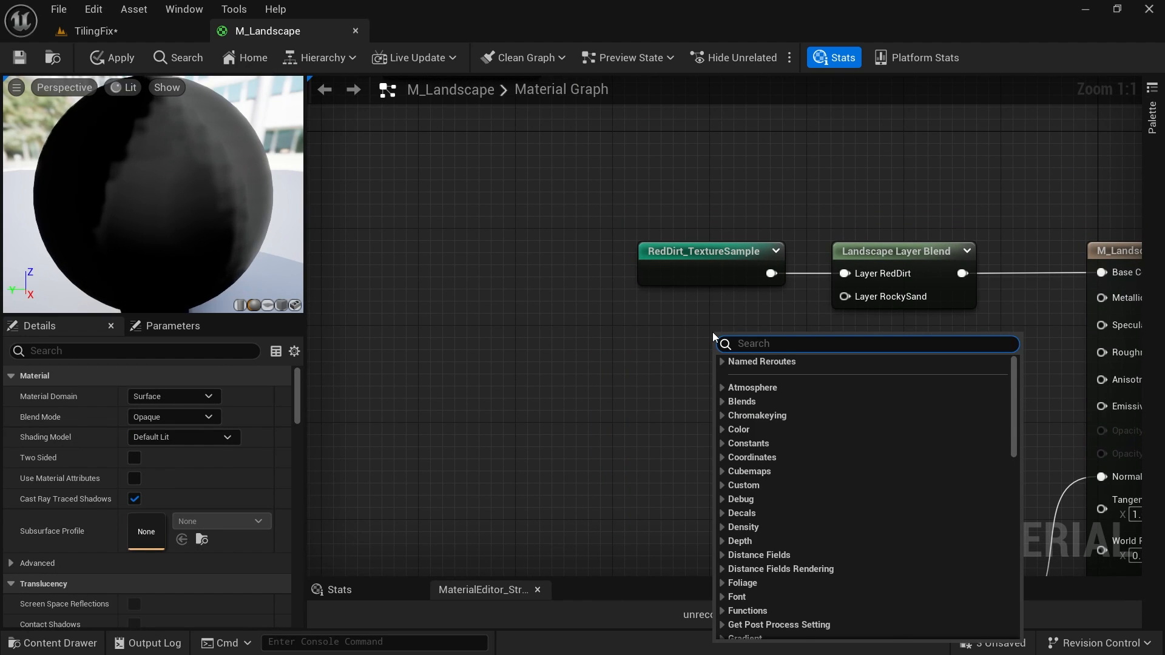
pyautogui.write('rock')
pyautogui.press('Return')
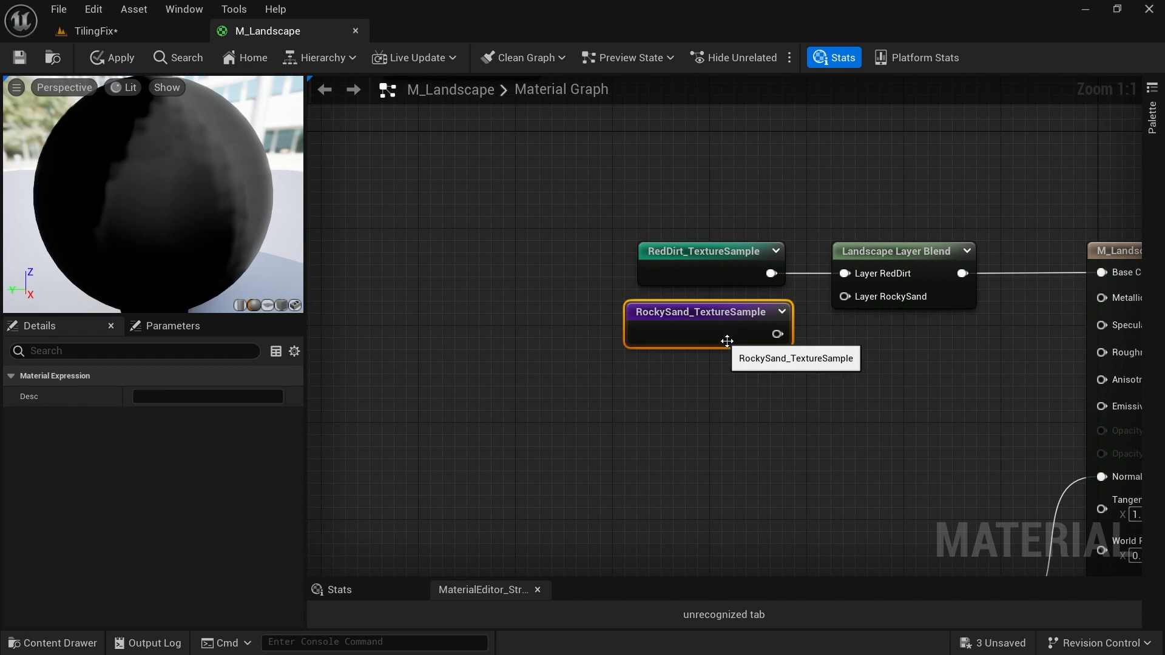
pyautogui.moveTo(776, 334); pyautogui.dragTo(845, 296)
pyautogui.moveTo(587, 202); pyautogui.dragTo(813, 377)
pyautogui.moveTo(813, 377); pyautogui.dragTo(747, 410, button='right')
# Move the two normal map Texture Samples together farther away from the lower Landscape Layer Blend to free space between them.
pyautogui.moveTo(866, 425); pyautogui.dragTo(879, 312, button='right')
pyautogui.moveTo(859, 404); pyautogui.dragTo(930, 181, button='right')
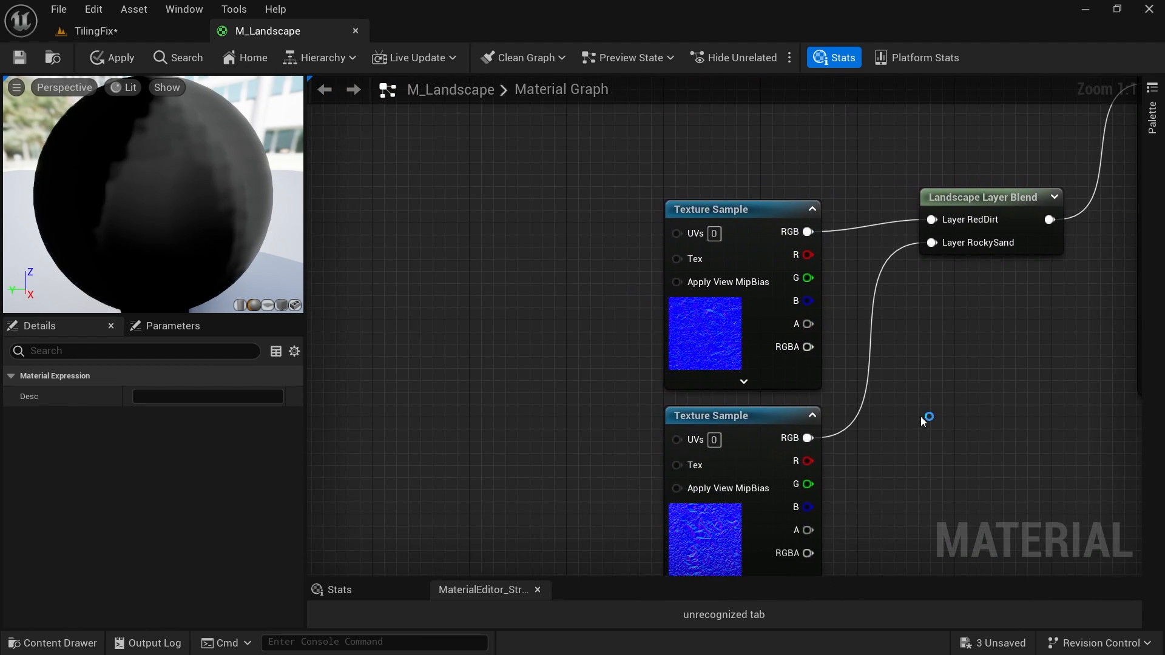
pyautogui.moveTo(896, 422); pyautogui.dragTo(936, 434, button='right')
pyautogui.moveTo(936, 434); pyautogui.dragTo(780, 372)
pyautogui.moveTo(817, 236); pyautogui.dragTo(634, 205)
pyautogui.moveTo(706, 337); pyautogui.dragTo(756, 310, button='right')
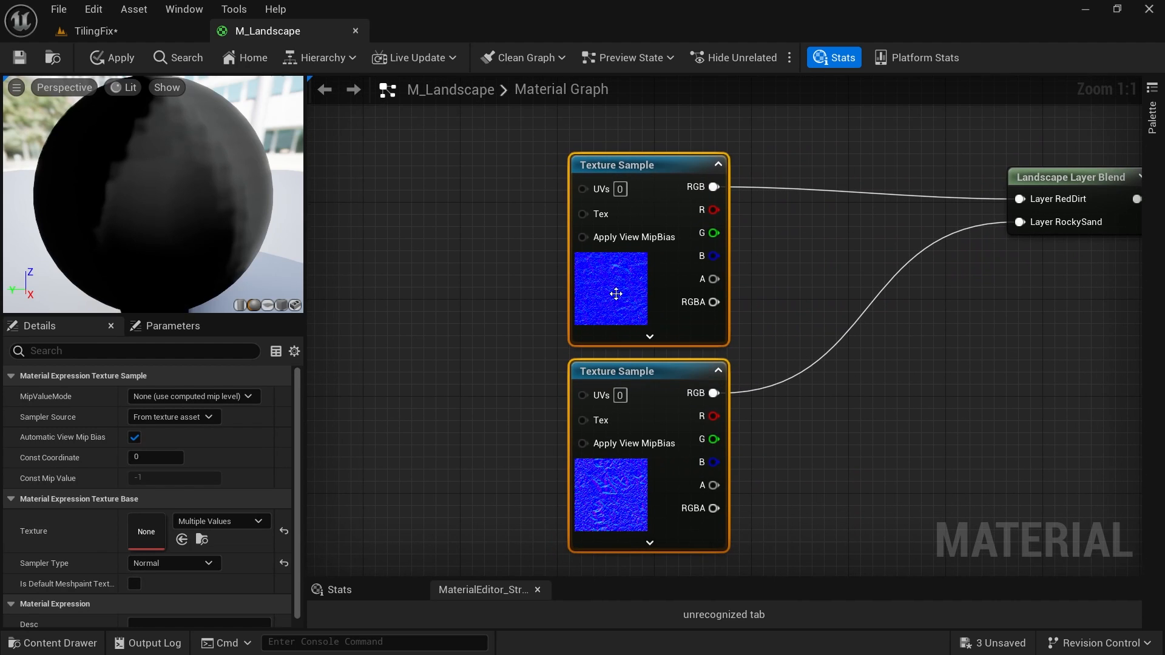
# Add a Named Reroute Declaration from the RedDirt normal Texture Sample's RGB output and name it RedDirt_Normal.
pyautogui.moveTo(756, 395); pyautogui.dragTo(749, 452, button='right')
pyautogui.moveTo(780, 340); pyautogui.dragTo(767, 335, button='right')
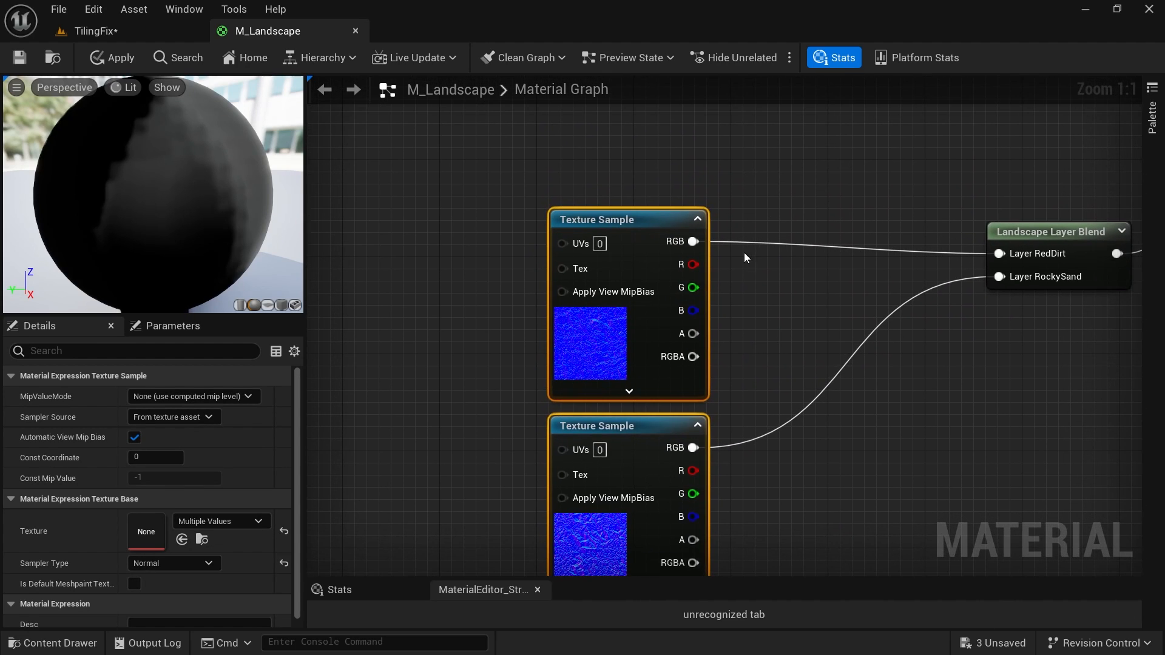
pyautogui.moveTo(711, 240); pyautogui.dragTo(712, 262, button='right')
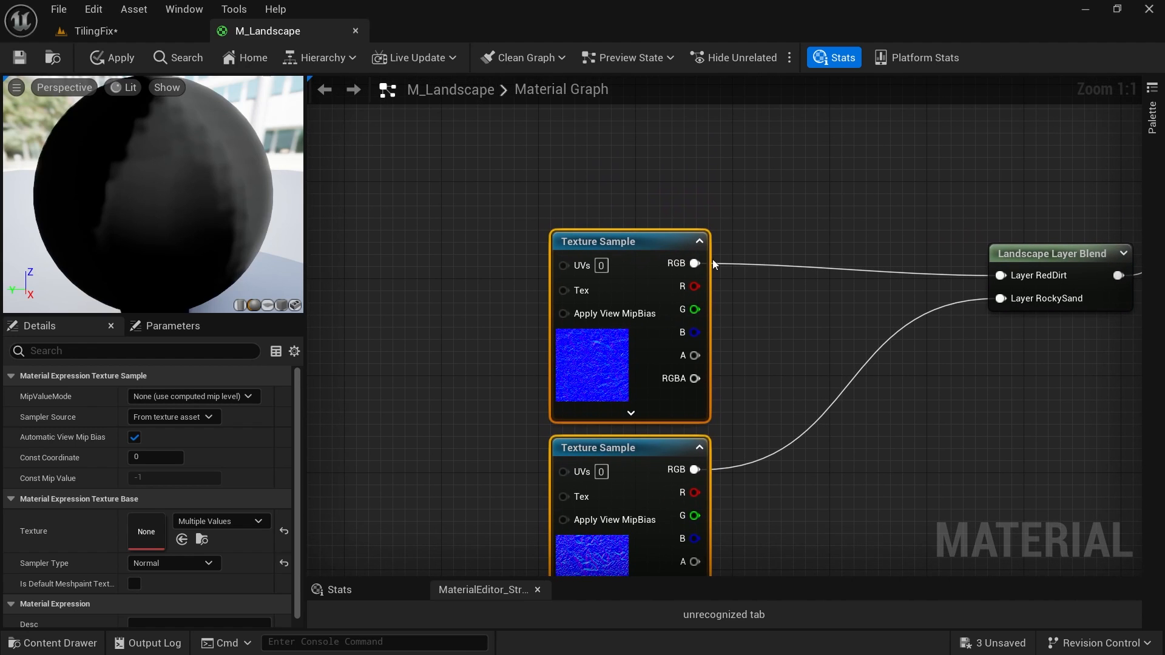
pyautogui.moveTo(693, 269); pyautogui.dragTo(786, 224)
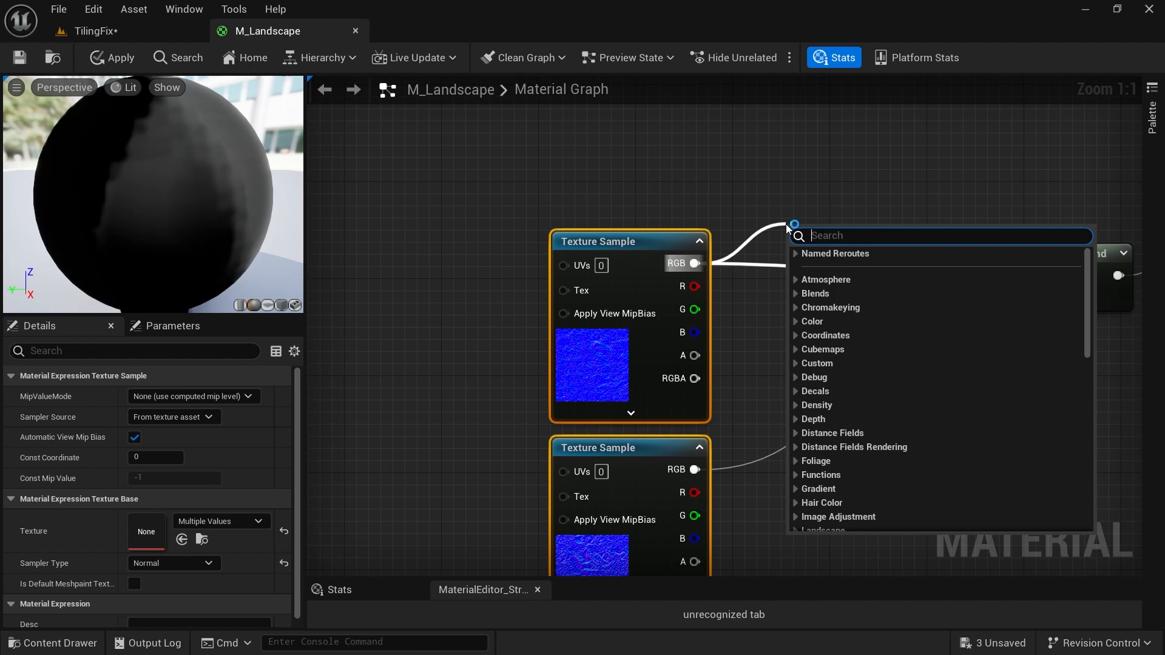
pyautogui.write('named')
pyautogui.press('Return')
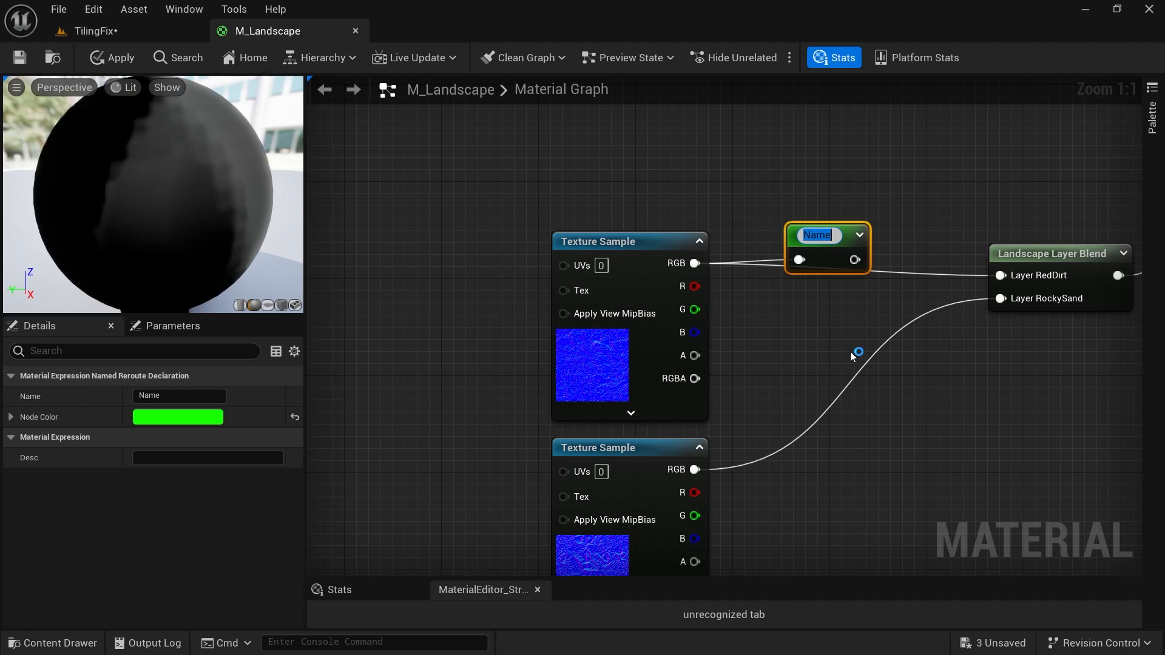
pyautogui.write('RedDirt')
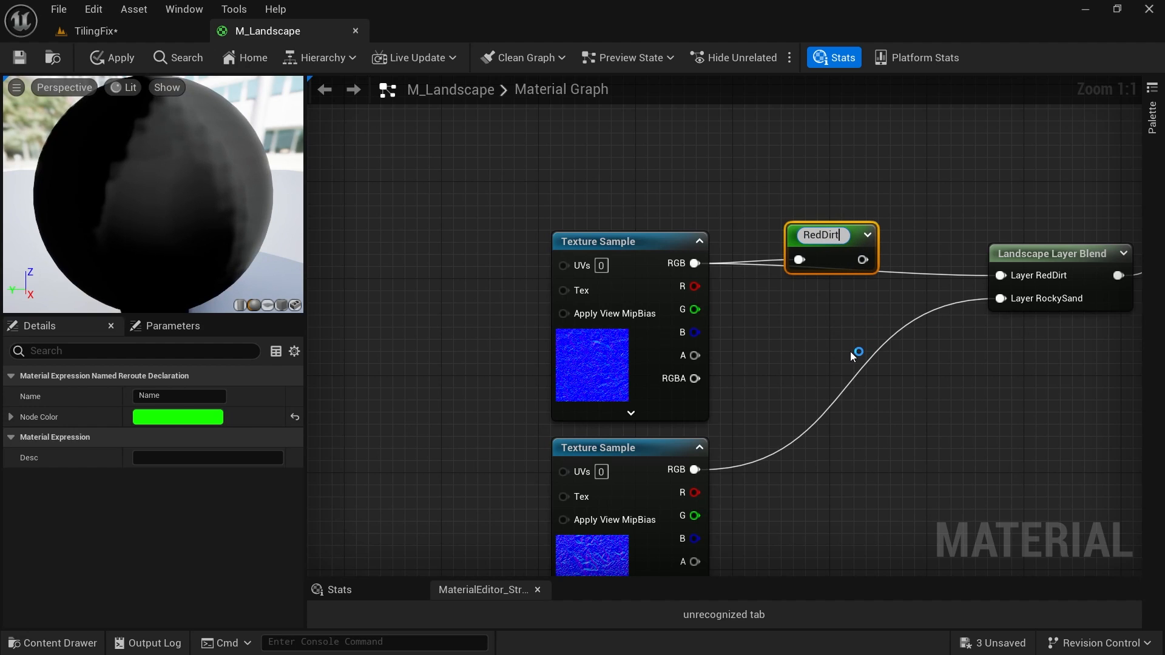
pyautogui.write('_Normal')
pyautogui.press('Return')
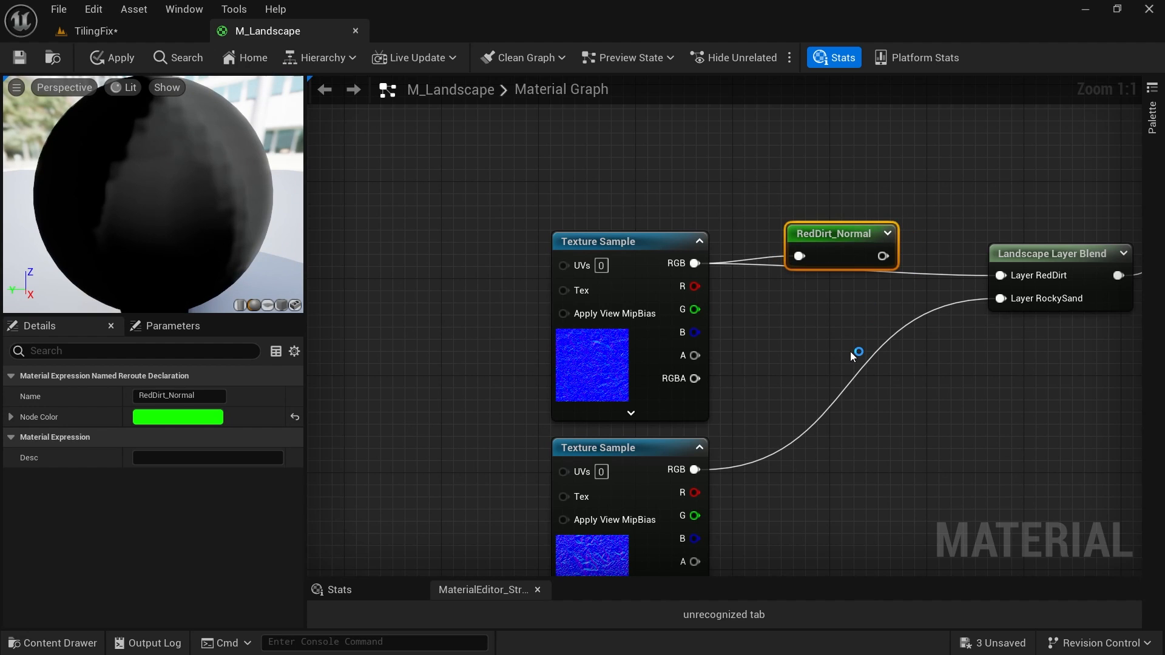
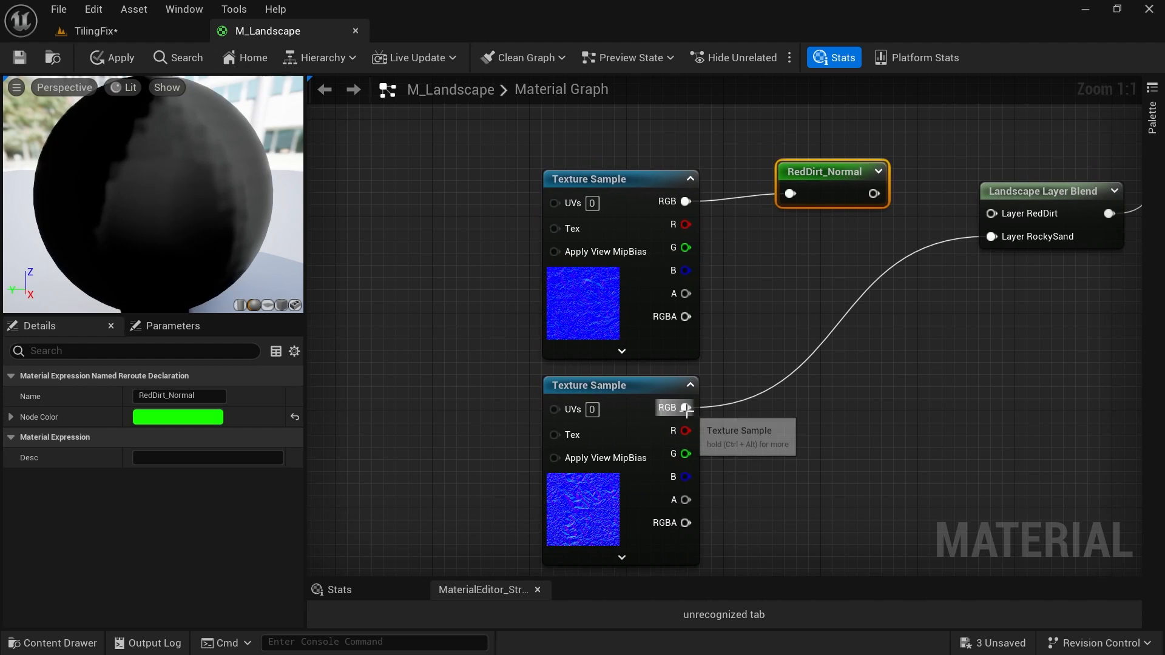
# Add a Named Reroute Declaration from the RockySand normal Texture Sample's RGB output and name it RockySand_Normal.
pyautogui.moveTo(684, 407); pyautogui.dragTo(795, 406)
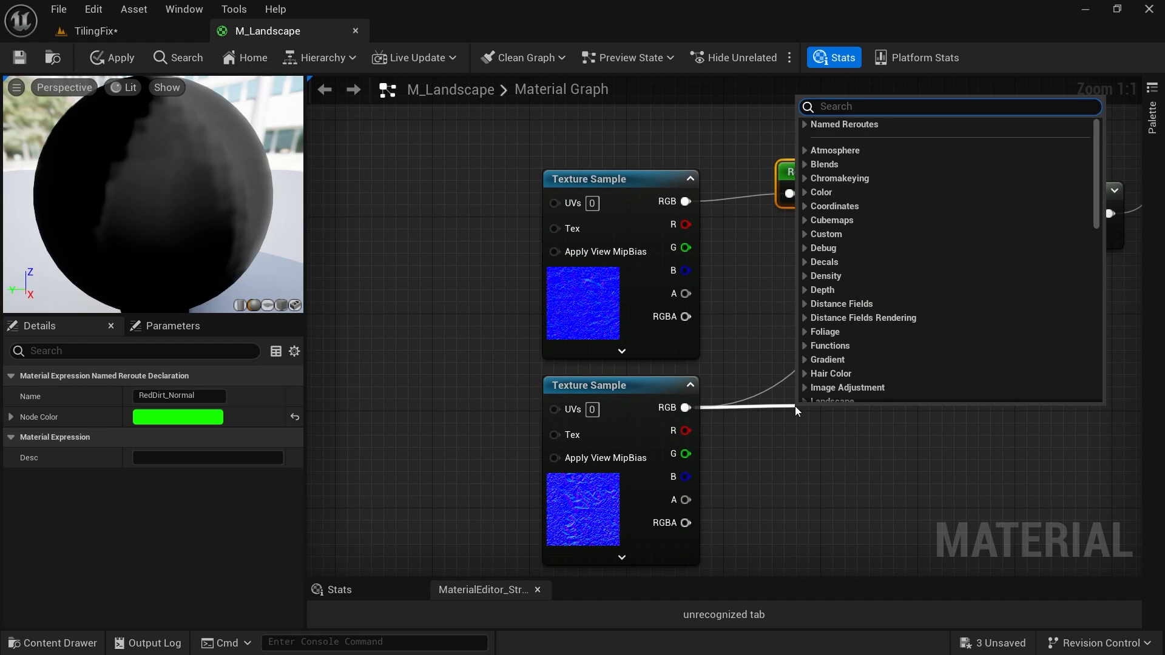
pyautogui.write('name')
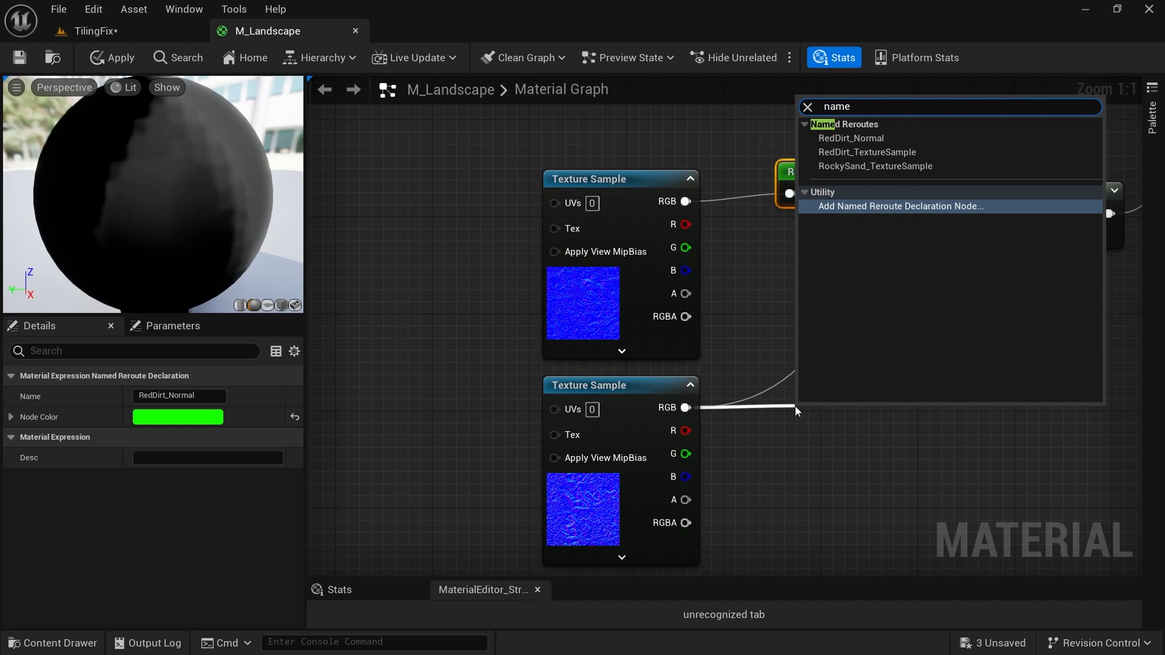
pyautogui.click(931, 207)
pyautogui.write('Rock')
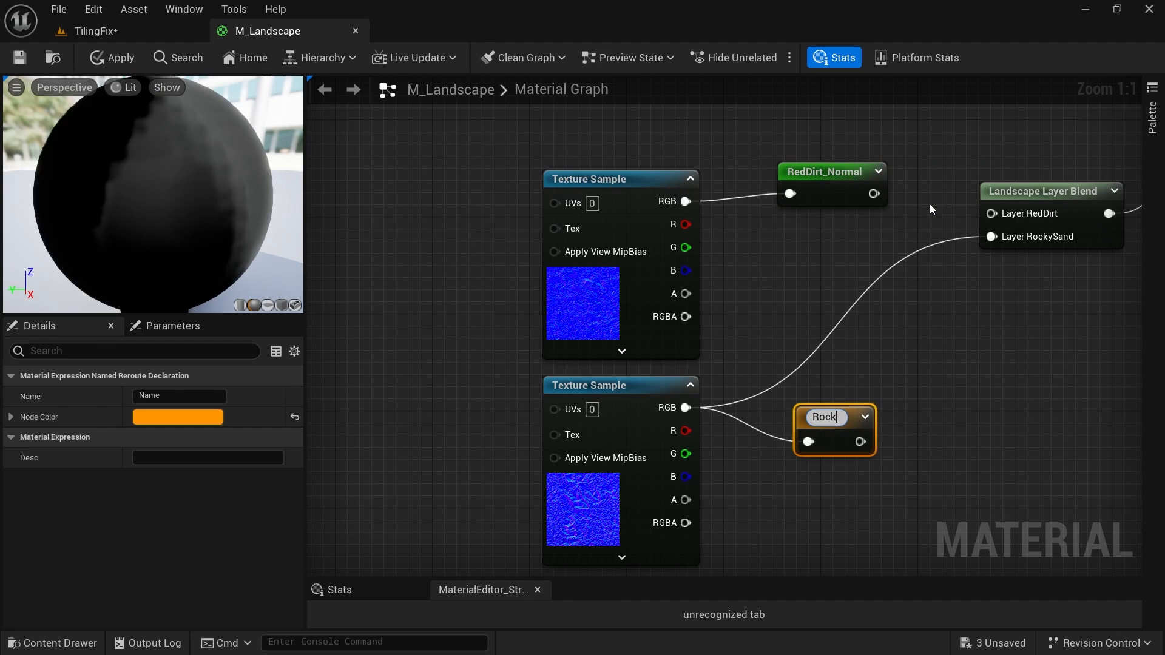
pyautogui.write('eySand_Nor')
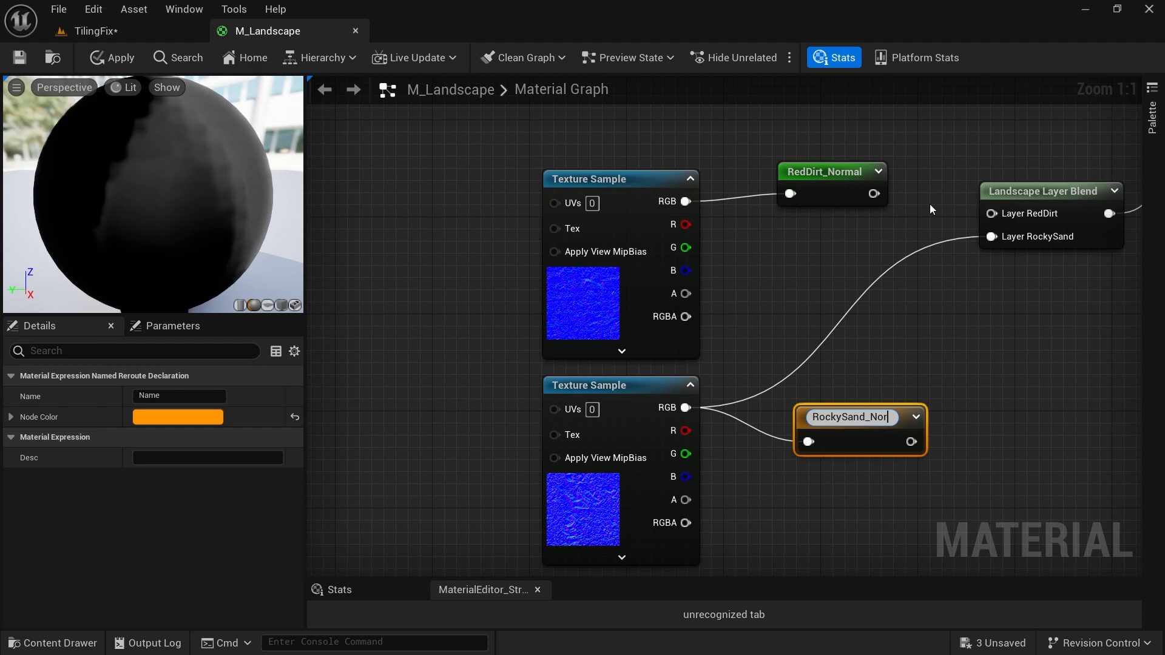
pyautogui.write('mal')
pyautogui.press('Return')
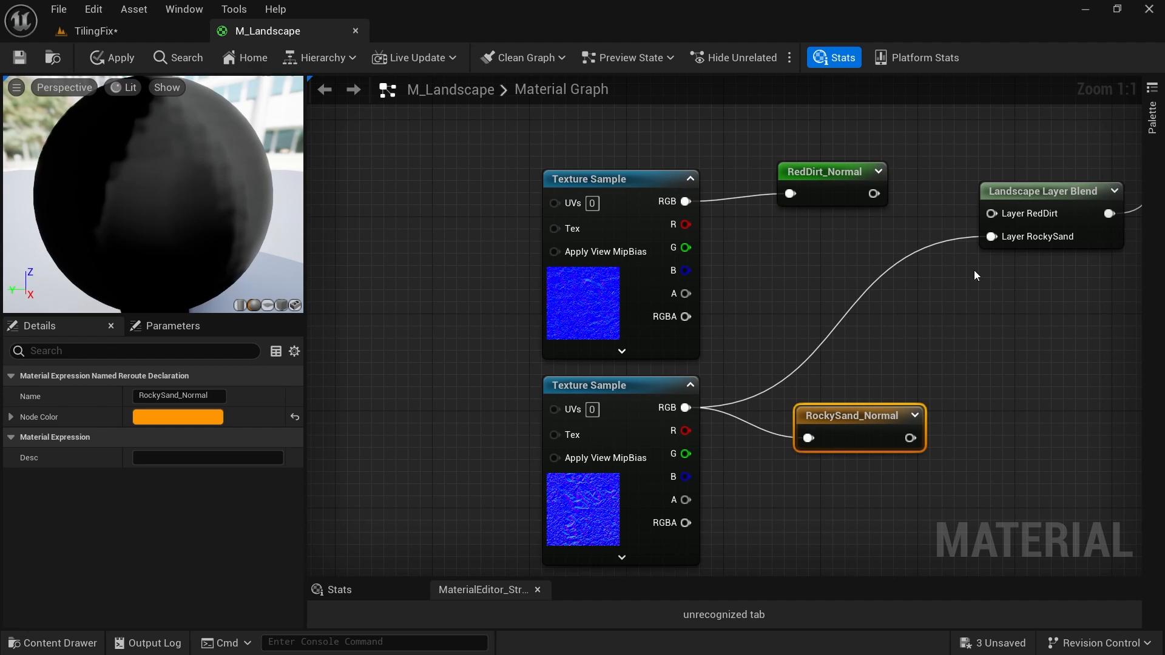
# Break the direct link into Layer RockySand and move the normal Texture Samples with their reroute declarations farther from the lower Landscape Layer Blend.
pyautogui.keyDown('alt'); pyautogui.click(991, 236); pyautogui.keyUp('alt')
pyautogui.moveTo(865, 314)
pyautogui.mouseDown(button='right')
pyautogui.moveTo(852, 355)
pyautogui.moveTo(856, 293)
pyautogui.mouseUp(button='right')
pyautogui.moveTo(858, 503); pyautogui.dragTo(591, 188)
pyautogui.keyDown('shift'); pyautogui.moveTo(828, 255); pyautogui.dragTo(577, 163); pyautogui.keyUp('shift')
# Add a RedDirt_Normal named reroute beside the lower Landscape Layer Blend and connect it to the Layer RedDirt input.
pyautogui.moveTo(882, 196); pyautogui.dragTo(782, 265, button='right')
pyautogui.rightClick(781, 263)
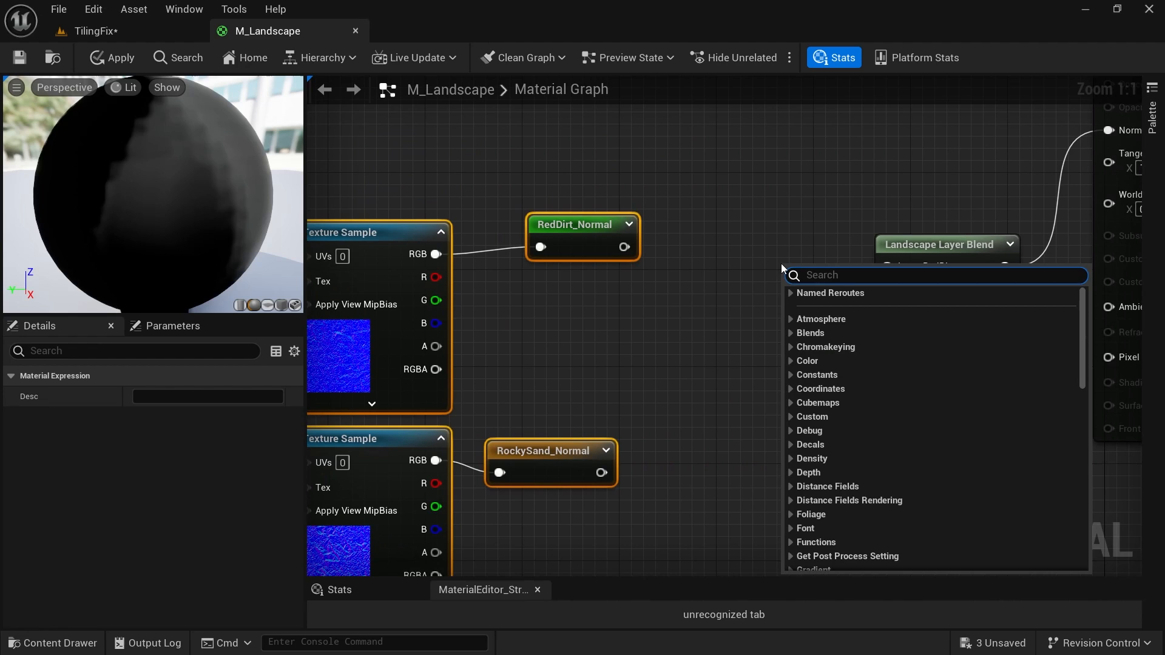
pyautogui.write('red')
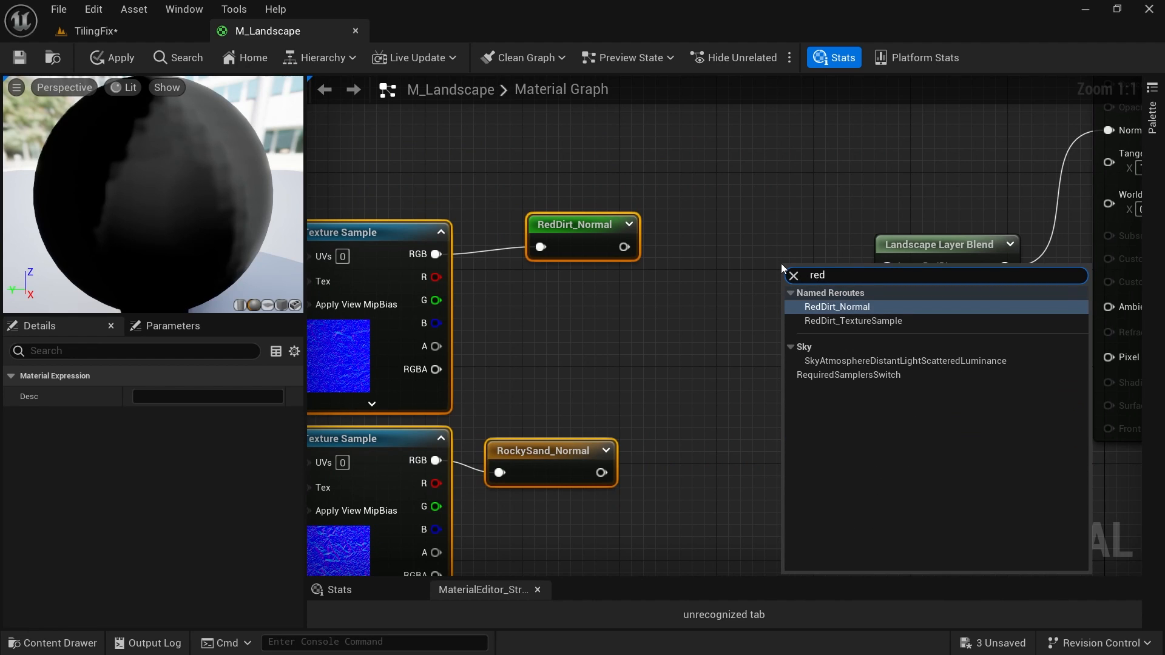
pyautogui.click(850, 306)
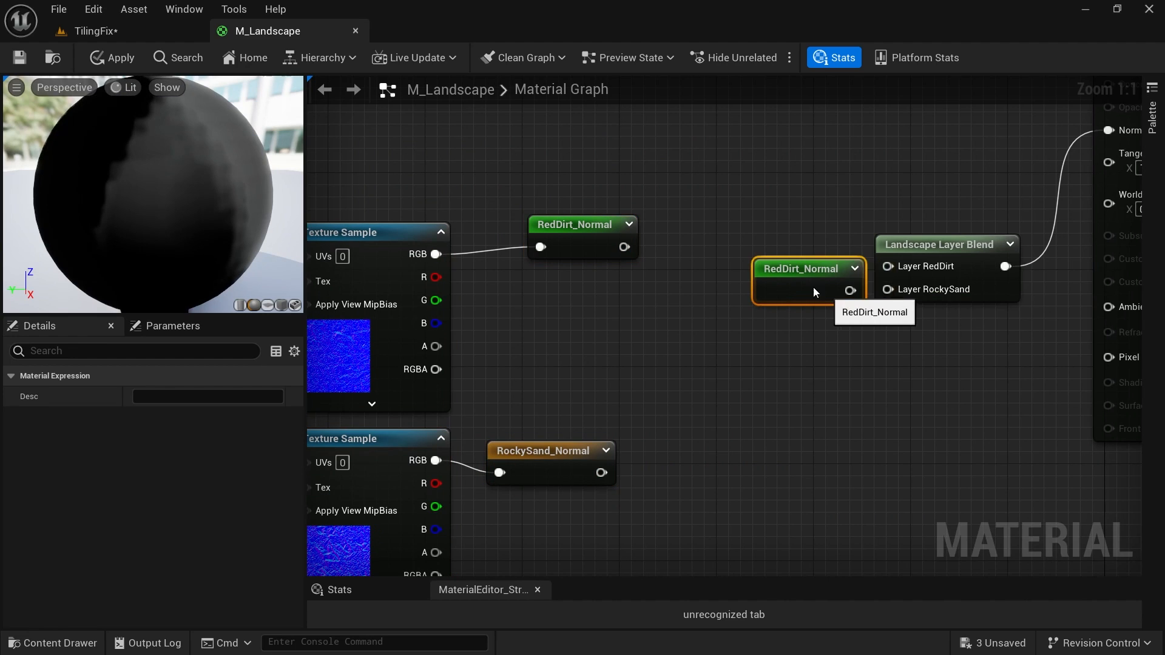
pyautogui.moveTo(824, 271); pyautogui.dragTo(887, 266)
# Add a RockySand_Normal named reroute below the RedDirt_Normal one and connect it to the Layer RockySand input.
pyautogui.rightClick(789, 319)
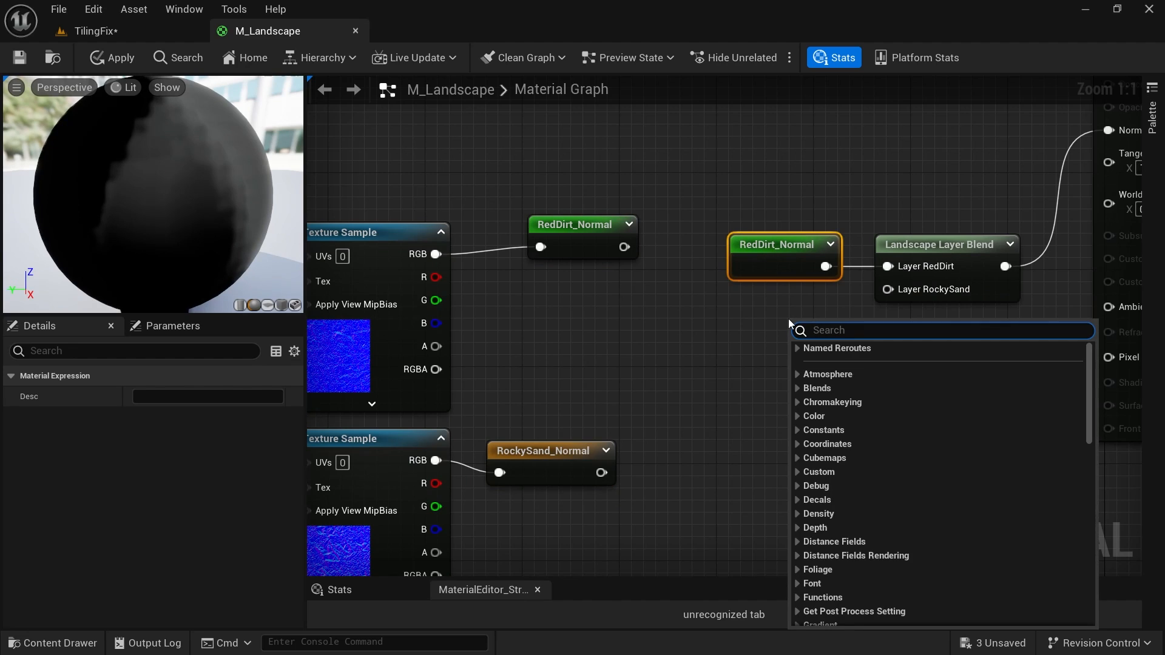
pyautogui.write('rocky')
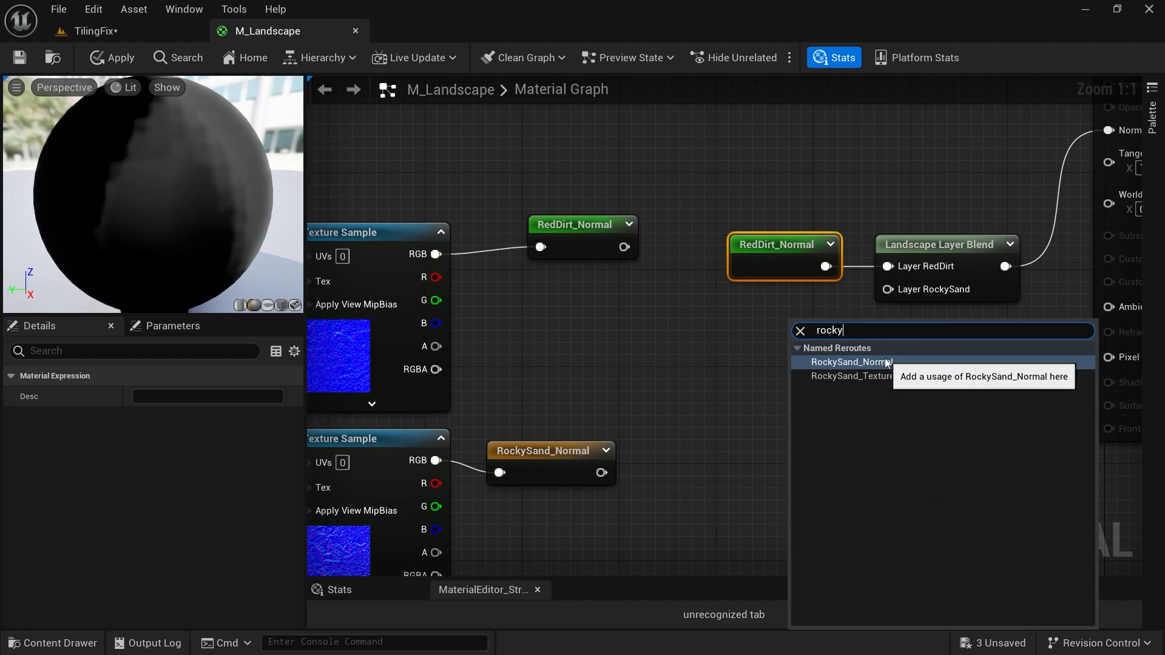
pyautogui.click(849, 359)
pyautogui.moveTo(866, 329)
pyautogui.mouseDown()
pyautogui.moveTo(797, 290)
pyautogui.moveTo(887, 290)
pyautogui.mouseUp()
# Arrange the two Landscape Layer Blends and their named reroutes closer together beside the M_Landscape output node.
pyautogui.scroll(-2, 814, 325)
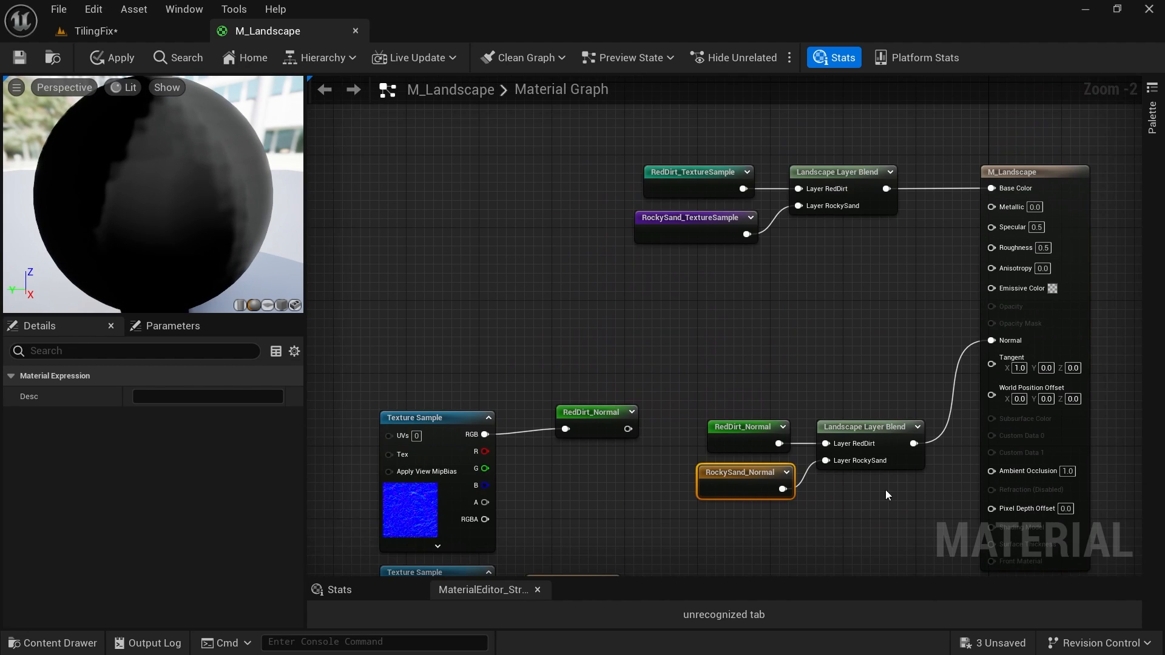
pyautogui.moveTo(890, 522); pyautogui.dragTo(714, 384)
pyautogui.moveTo(880, 438); pyautogui.dragTo(887, 340)
# Move the color and normal Texture Samples with their reroute declarations far away from the Landscape Layer Blends.
pyautogui.scroll(-4, 887, 340)
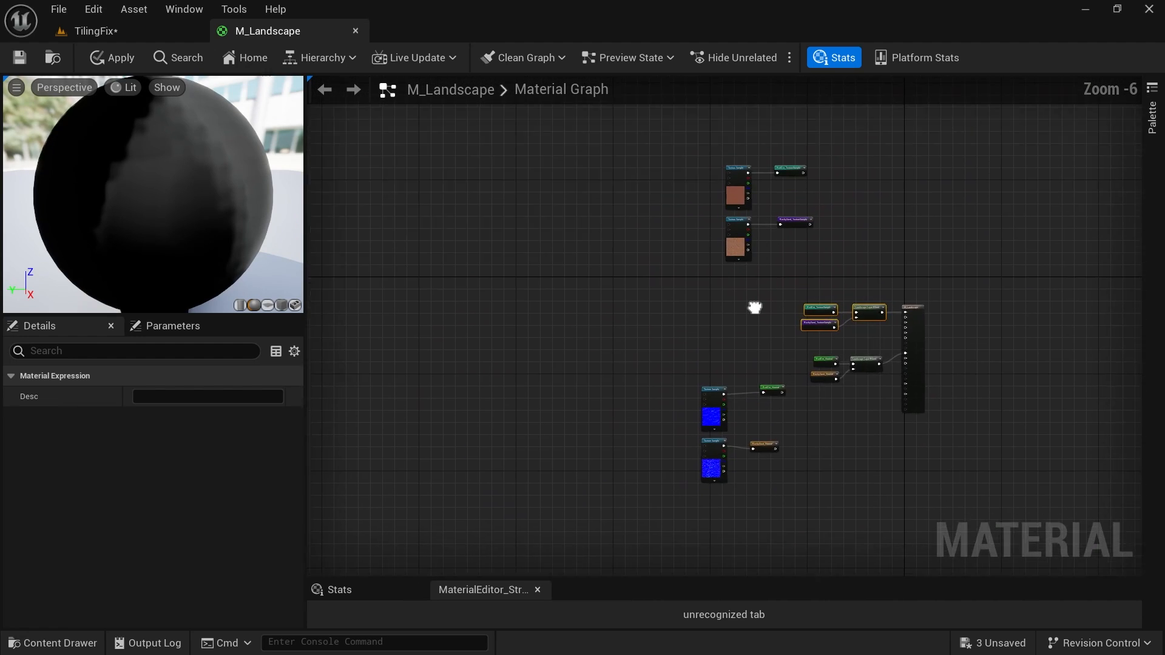
pyautogui.moveTo(829, 301); pyautogui.dragTo(721, 197)
pyautogui.moveTo(860, 224); pyautogui.dragTo(951, 251, button='right')
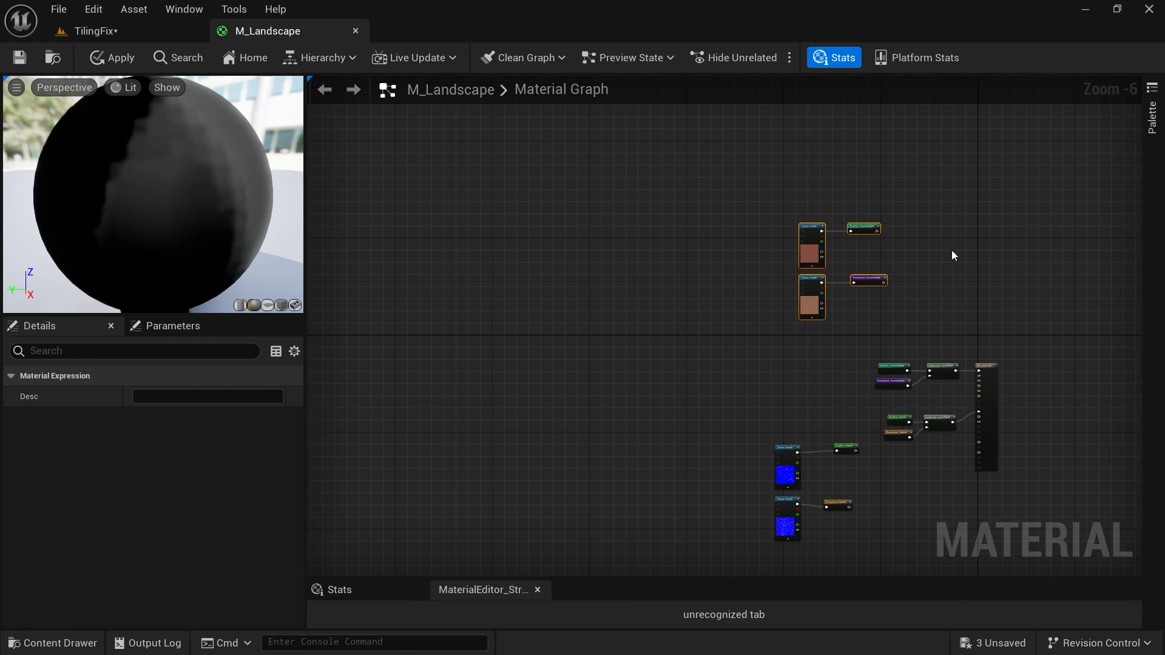
pyautogui.moveTo(811, 254); pyautogui.dragTo(444, 214)
pyautogui.moveTo(904, 521); pyautogui.dragTo(449, 337)
# Move the RedDirt color Texture Sample and its reroute declaration clear of the others and wrap them in a comment titled RedDirt Texture Sample.
pyautogui.scroll(6, 449, 267)
pyautogui.moveTo(713, 255); pyautogui.dragTo(776, 510, button='right')
pyautogui.scroll(-2, 754, 337)
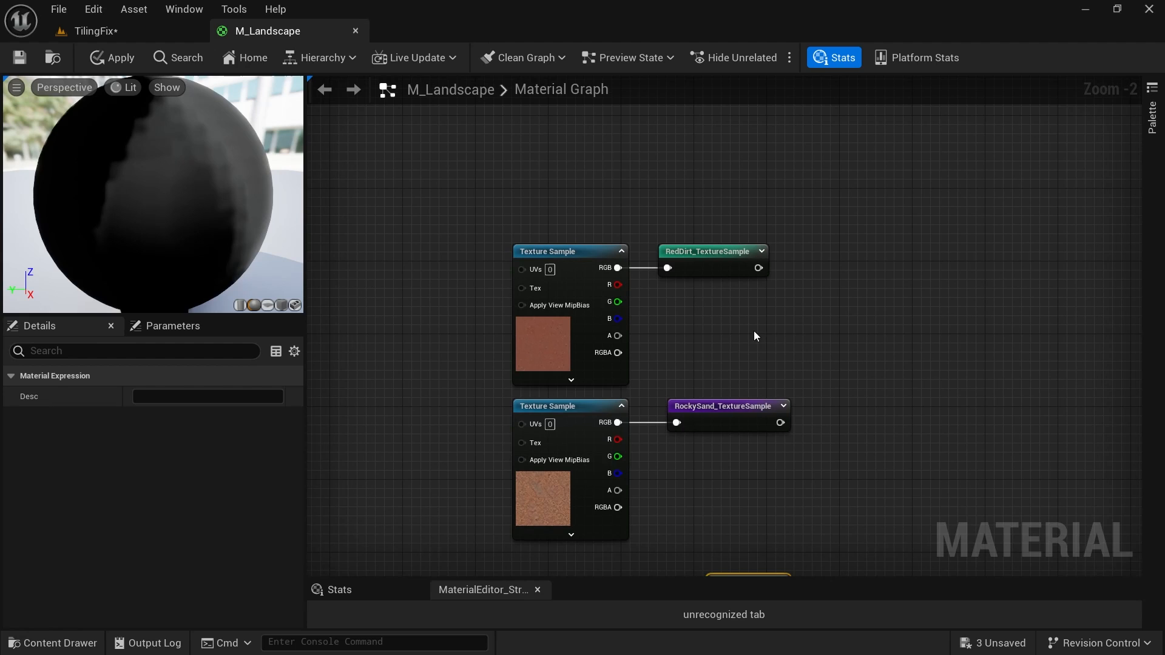
pyautogui.moveTo(650, 297); pyautogui.dragTo(593, 180)
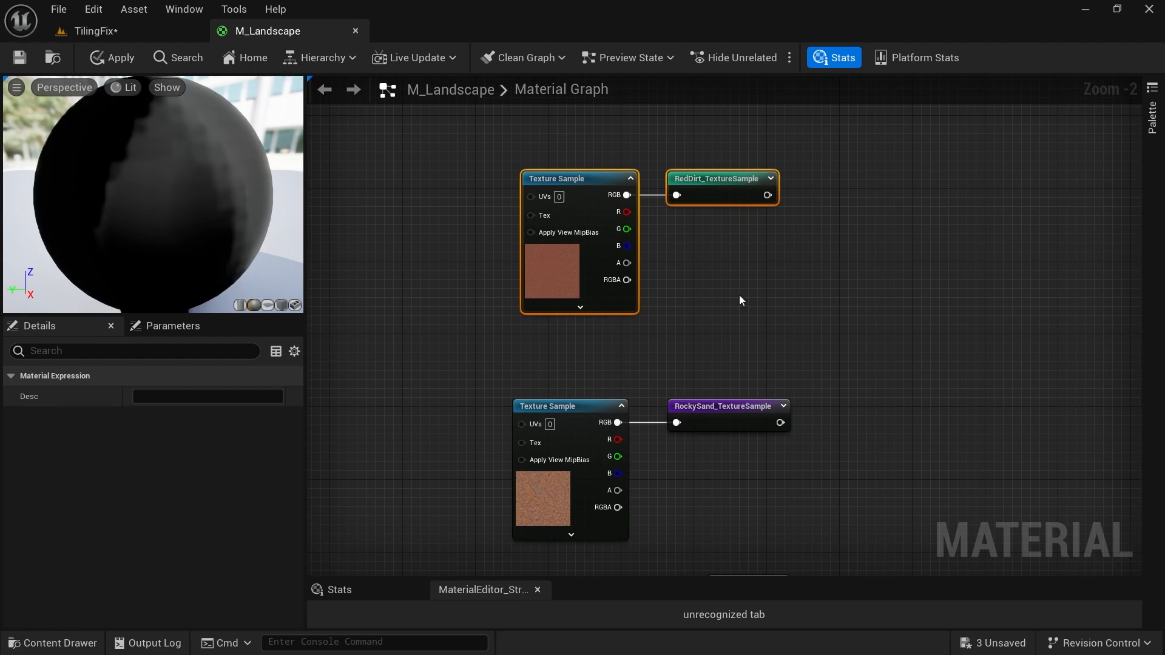
pyautogui.write('c')
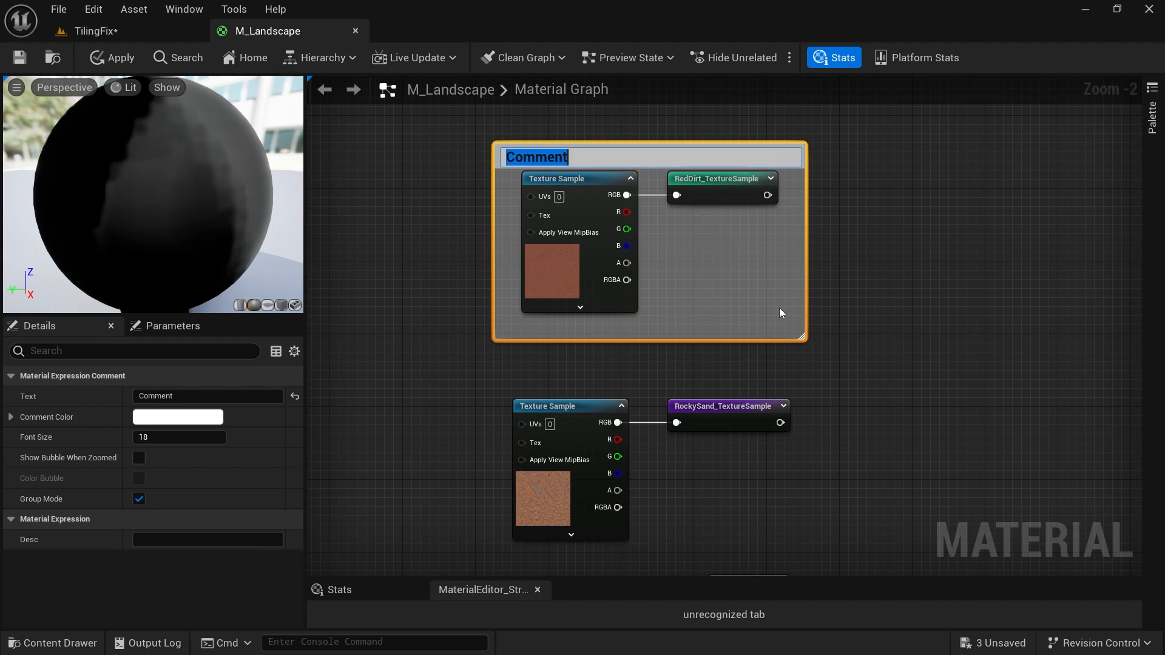
pyautogui.write('RedDirt Text')
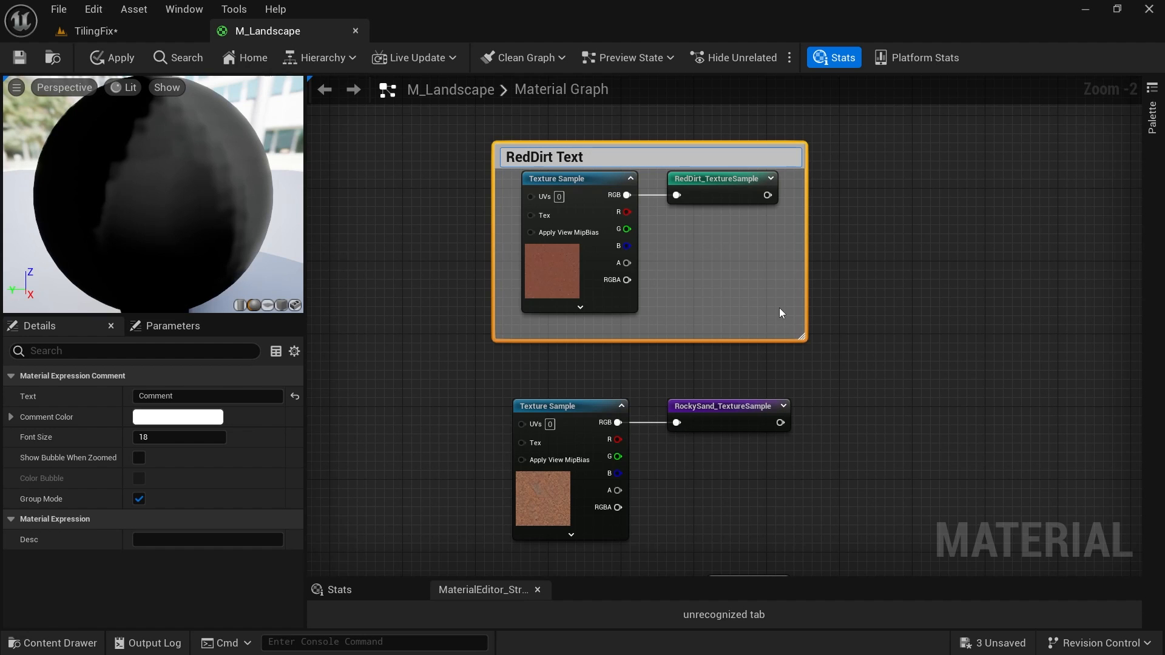
pyautogui.write('ure Sample')
pyautogui.press('Return')
# Move the RockySand color Texture Sample and its declaration beside the RedDirt comment and wrap them in a comment titled RockySand Texture Sample.
pyautogui.moveTo(838, 529); pyautogui.dragTo(775, 527, button='right')
pyautogui.moveTo(775, 527); pyautogui.dragTo(1033, 174)
pyautogui.moveTo(1034, 347); pyautogui.dragTo(847, 385, button='right')
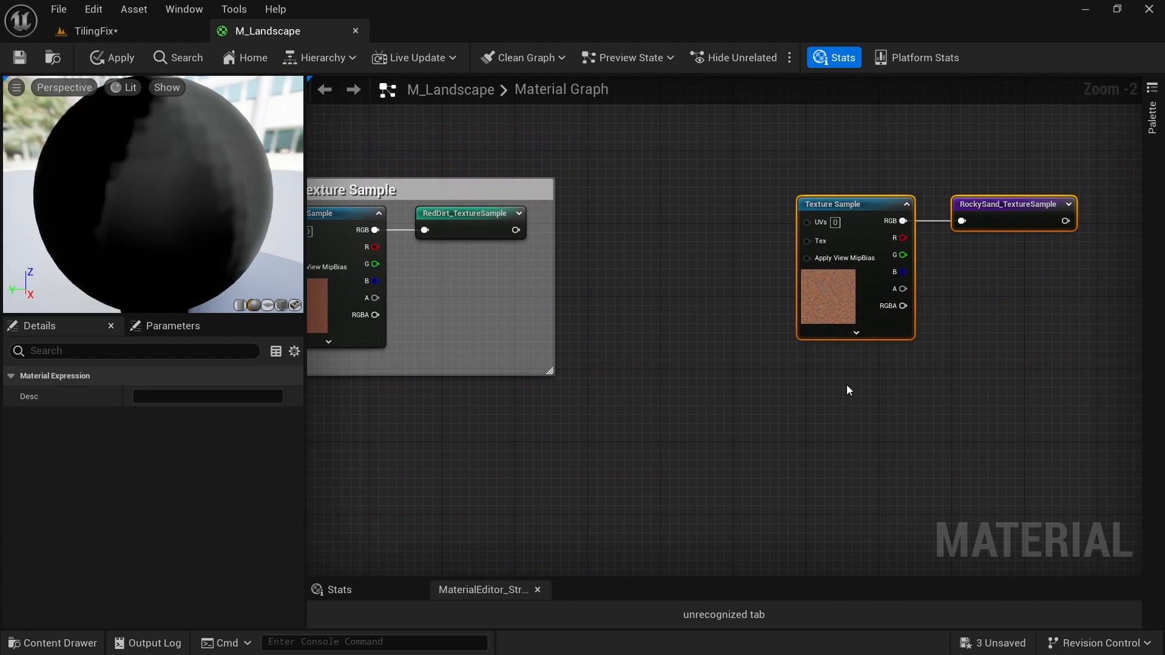
pyautogui.write('cRocx')
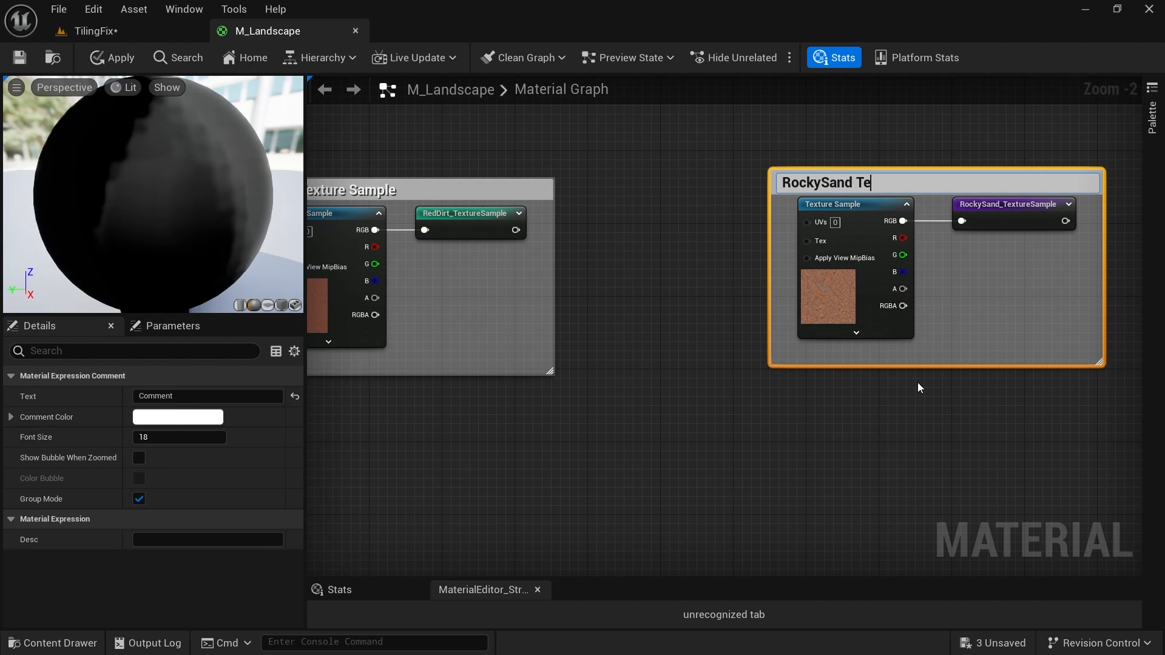
pyautogui.write('ySand Texture Sample')
pyautogui.press('Return')
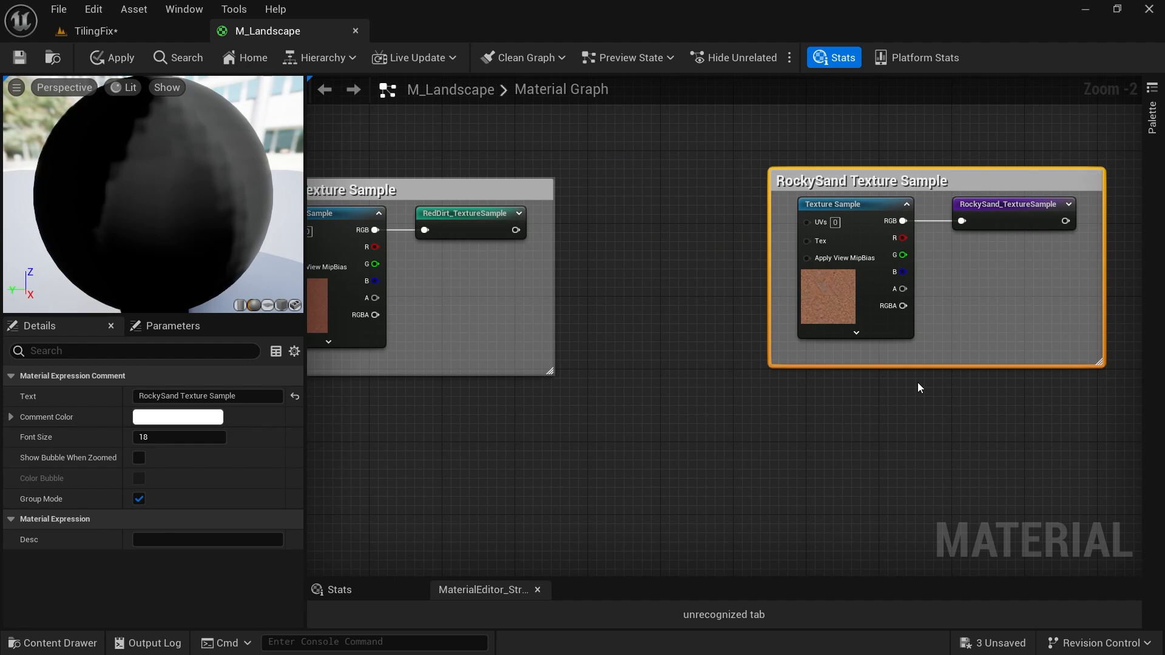
# Place the RedDirt normal Texture Sample and its declaration below the RedDirt Texture Sample comment and wrap them in a comment titled RedDirt Normal.
pyautogui.scroll(-3, 918, 382)
pyautogui.moveTo(725, 450); pyautogui.dragTo(603, 327)
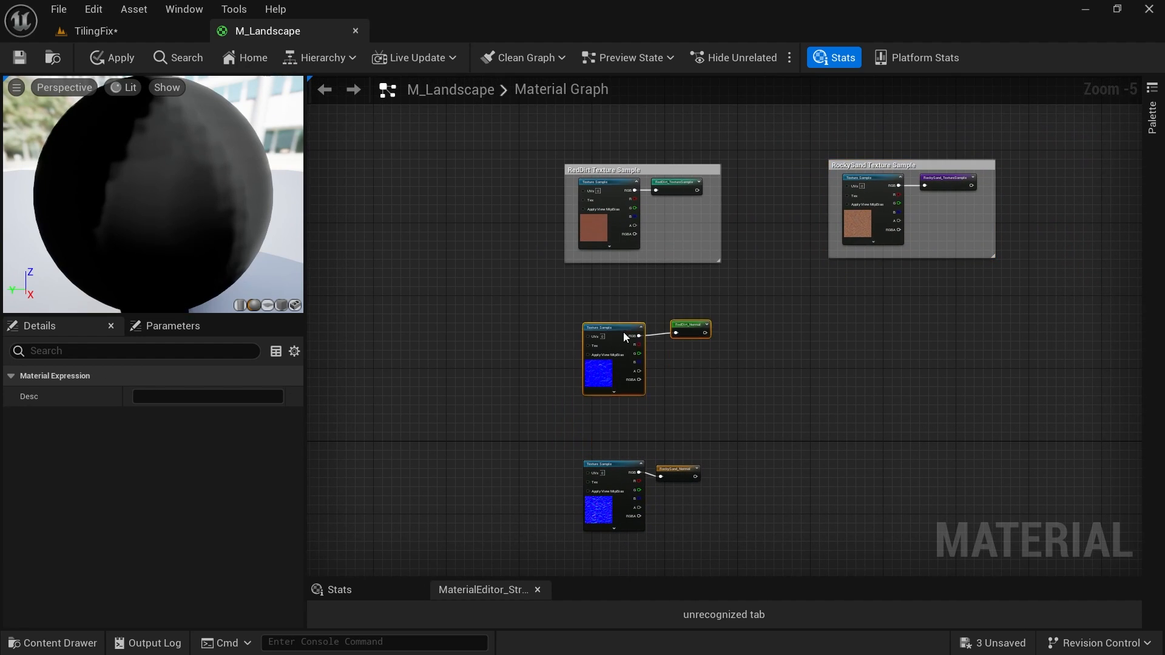
pyautogui.scroll(5, 631, 322)
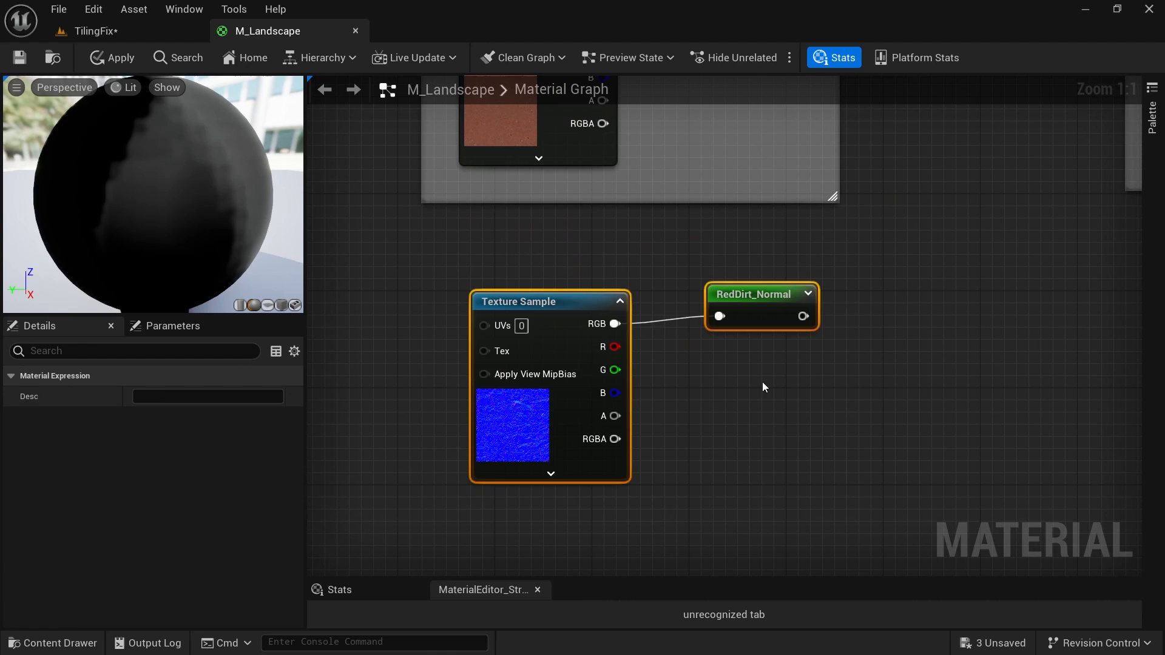
pyautogui.write('cRed ')
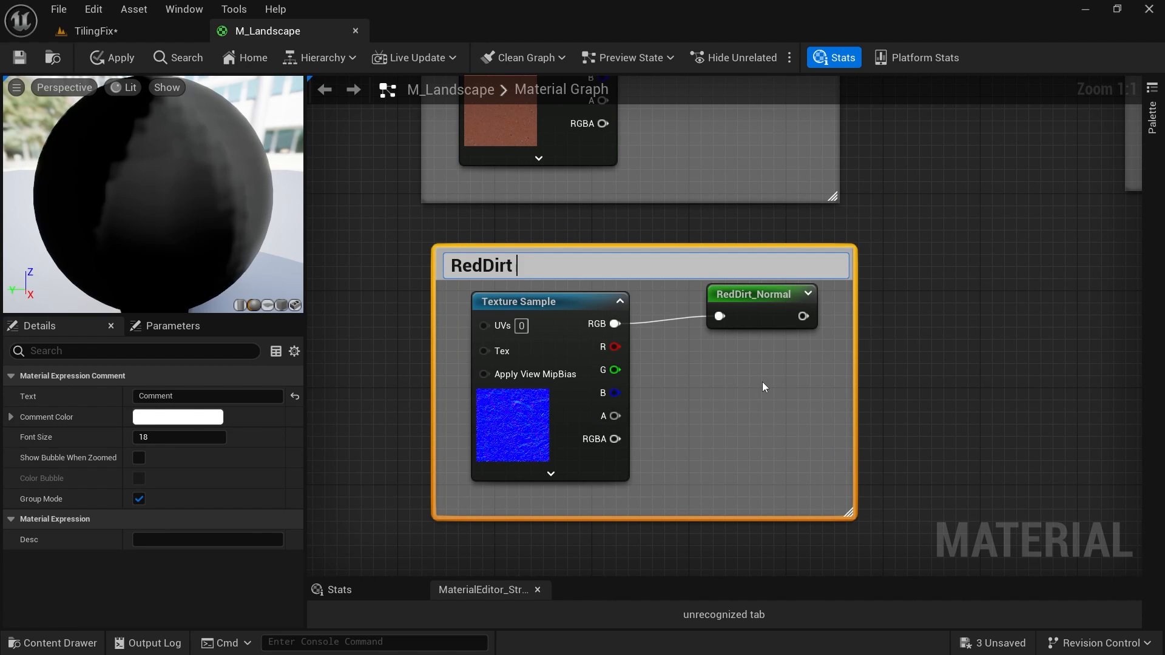
pyautogui.write('Dirt Normal')
pyautogui.press('Return')
# Move the RockySand normal Texture Sample and its reroute declaration below the RockySand Texture Sample comment.
pyautogui.scroll(-3, 762, 383)
pyautogui.moveTo(762, 382); pyautogui.dragTo(617, 244, button='right')
pyautogui.moveTo(741, 501); pyautogui.dragTo(784, 411, button='right')
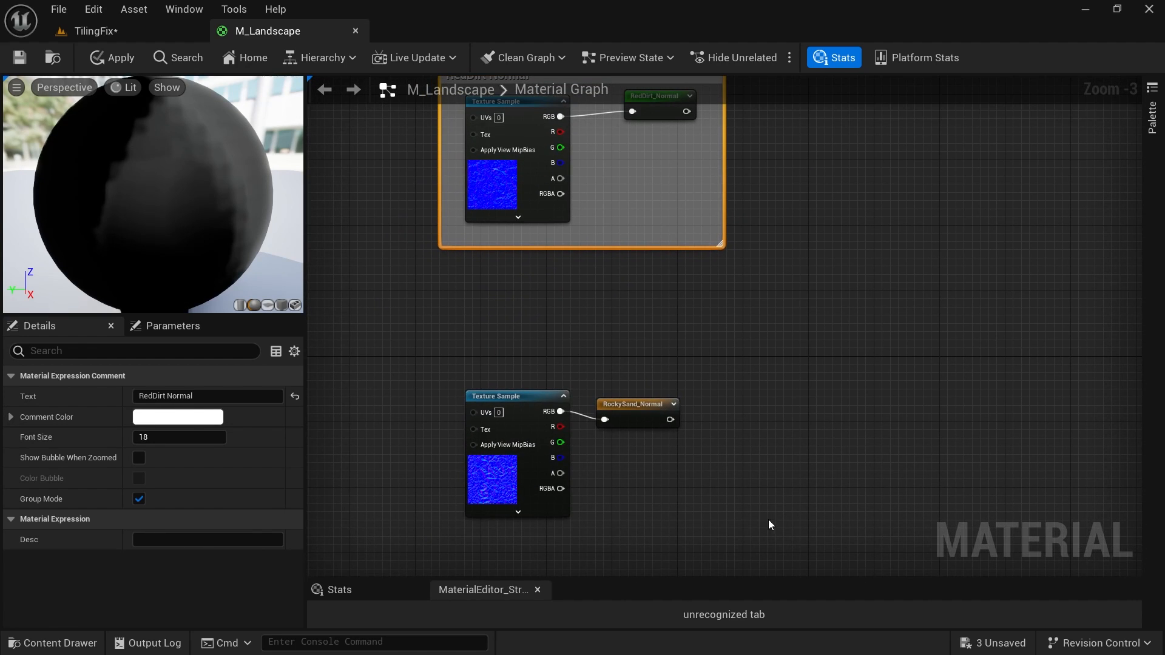
pyautogui.moveTo(768, 522); pyautogui.dragTo(560, 400)
pyautogui.moveTo(555, 397); pyautogui.dragTo(938, 146)
pyautogui.moveTo(939, 149); pyautogui.dragTo(782, 358, button='right')
pyautogui.moveTo(737, 384); pyautogui.dragTo(838, 322)
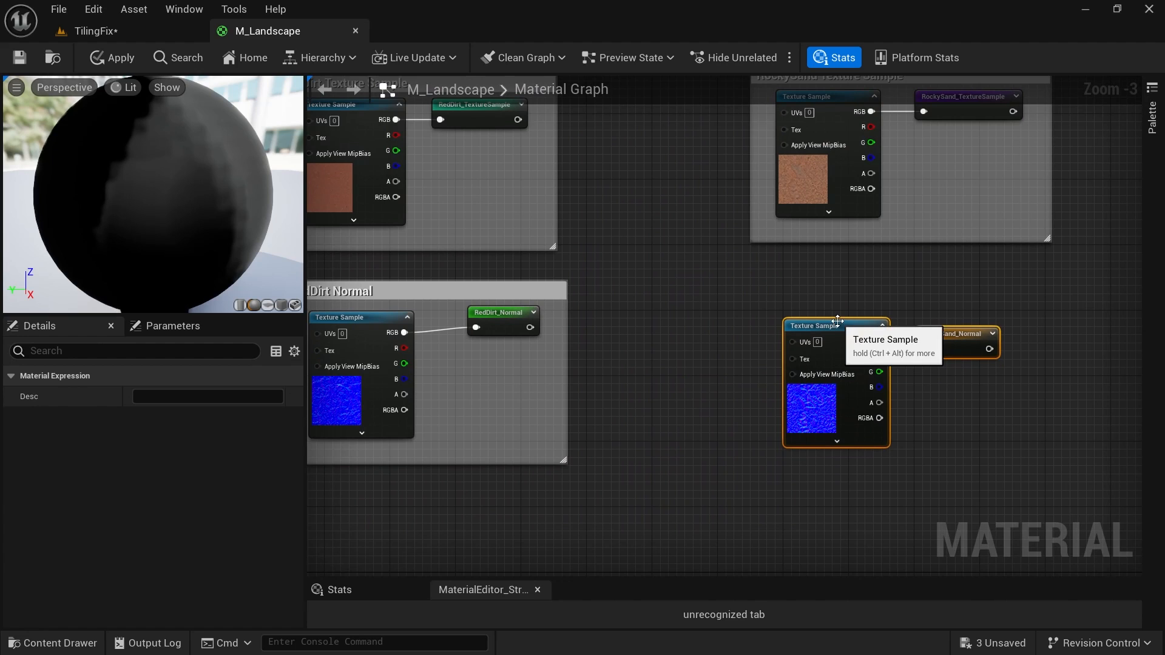
# Wrap the RockySand normal Texture Sample and its reroute declaration in a comment titled RockySand Normal.
pyautogui.write('cRocky')
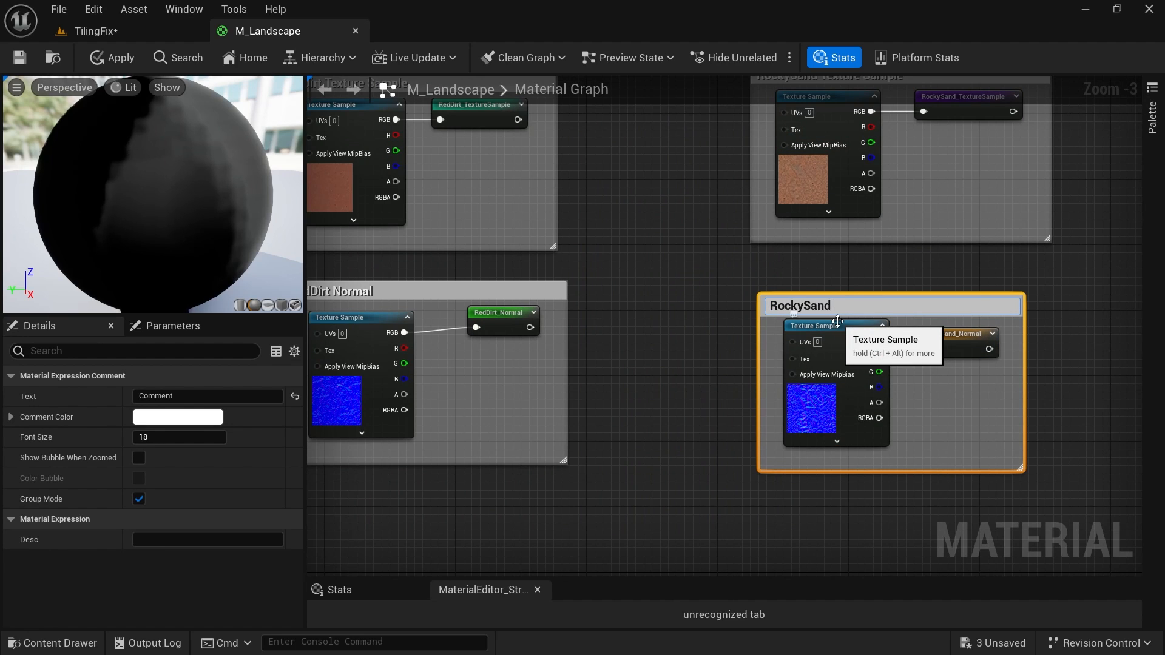
pyautogui.write('Sand Normal')
pyautogui.press('Return')
pyautogui.scroll(-6, 807, 340)
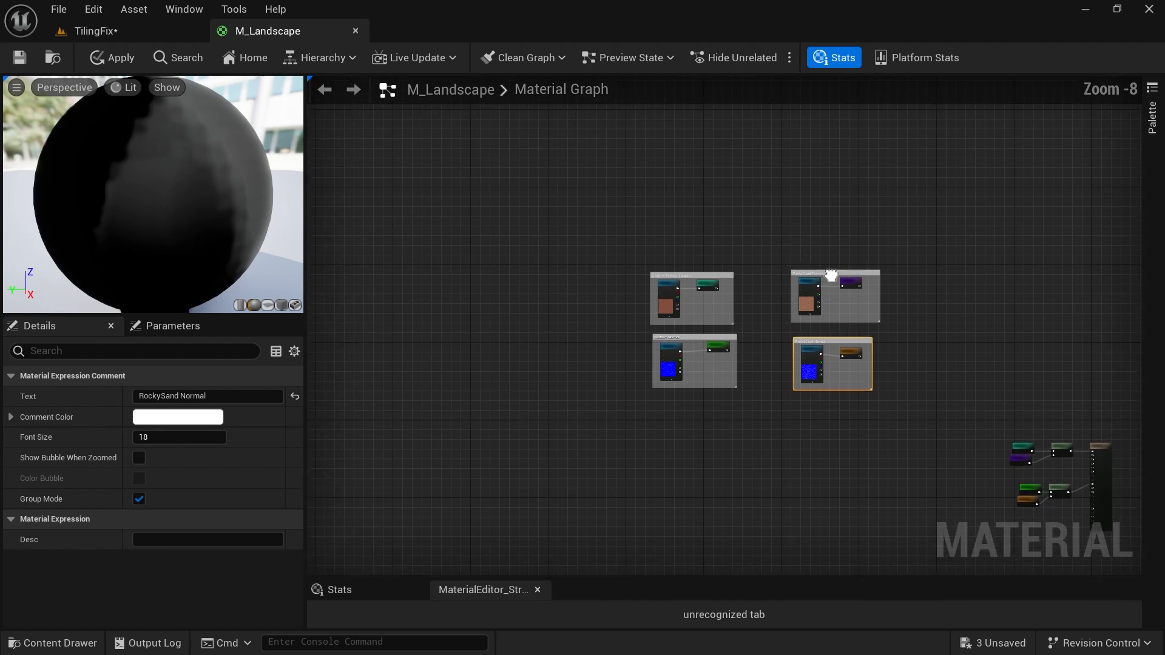
pyautogui.scroll(4, 719, 300)
pyautogui.moveTo(719, 299); pyautogui.dragTo(742, 231, button='right')
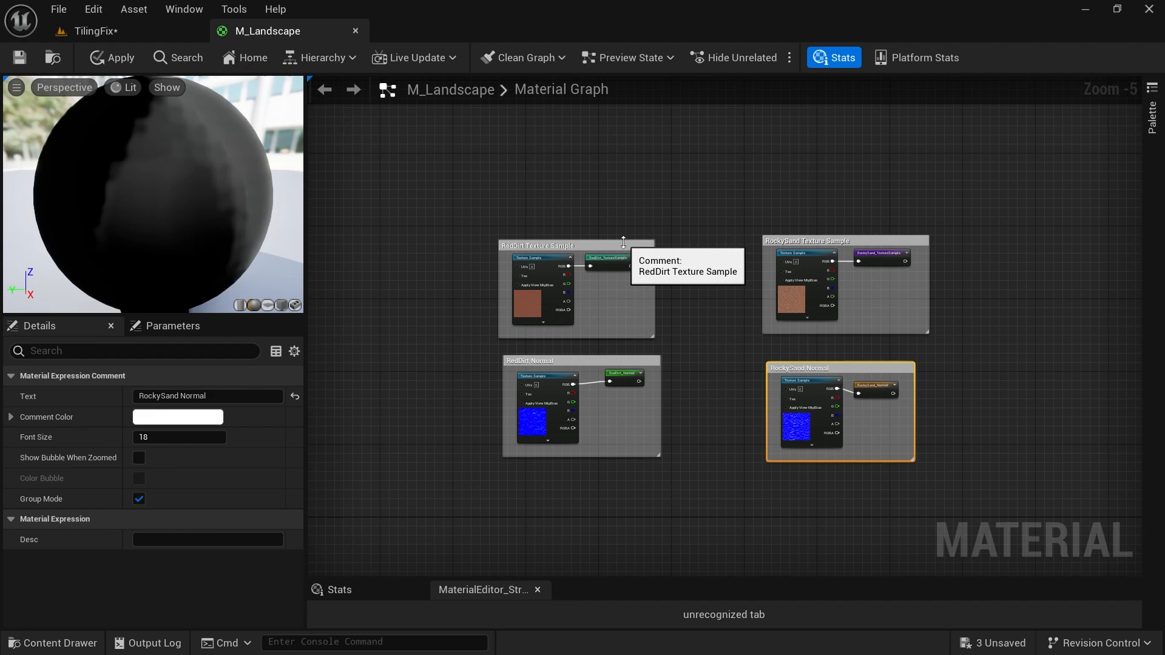
# Enable Show Bubble When Zoomed for the RedDirt Texture Sample and RedDirt Normal comments, moving the RedDirt Normal comment lower for clearance.
pyautogui.click(594, 246)
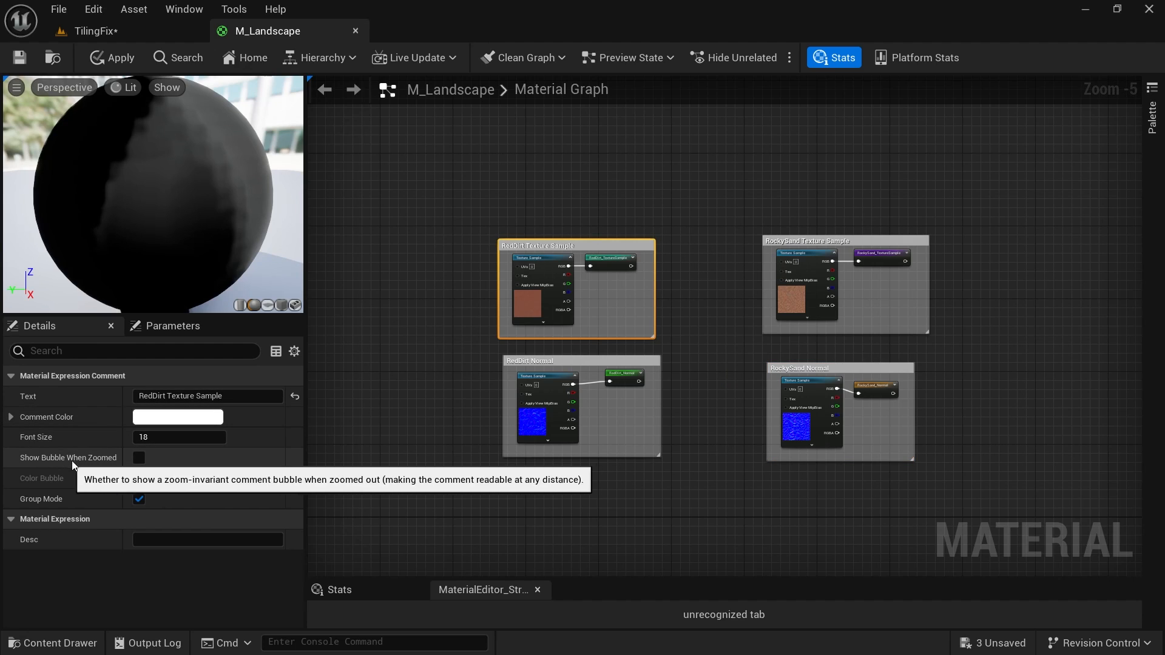
pyautogui.click(138, 458)
pyautogui.moveTo(590, 362); pyautogui.dragTo(586, 405)
pyautogui.click(139, 458)
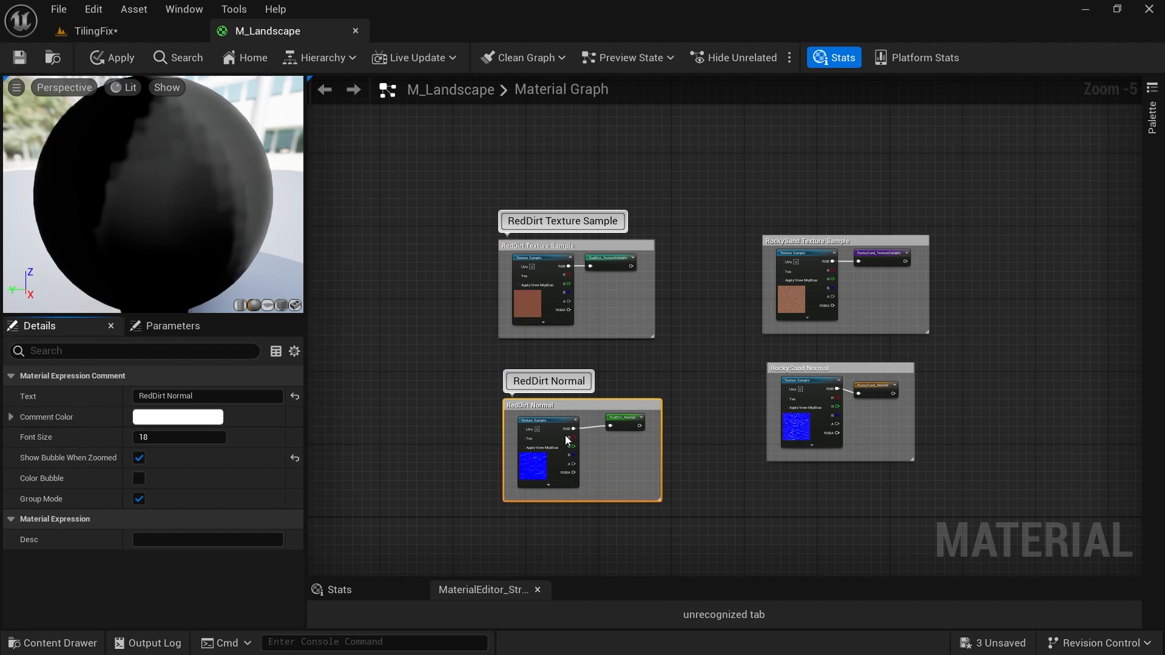
# Enable Show Bubble When Zoomed for the RockySand Texture Sample and RockySand Normal comments.
pyautogui.click(862, 240)
pyautogui.click(139, 458)
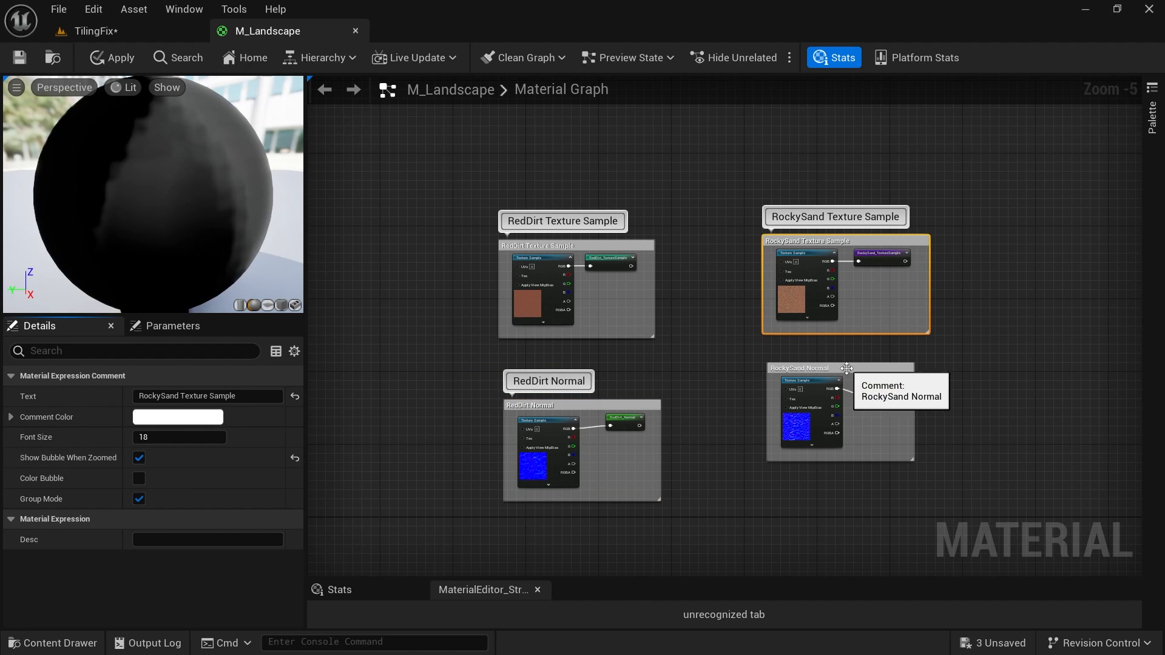
pyautogui.click(847, 368)
pyautogui.click(139, 458)
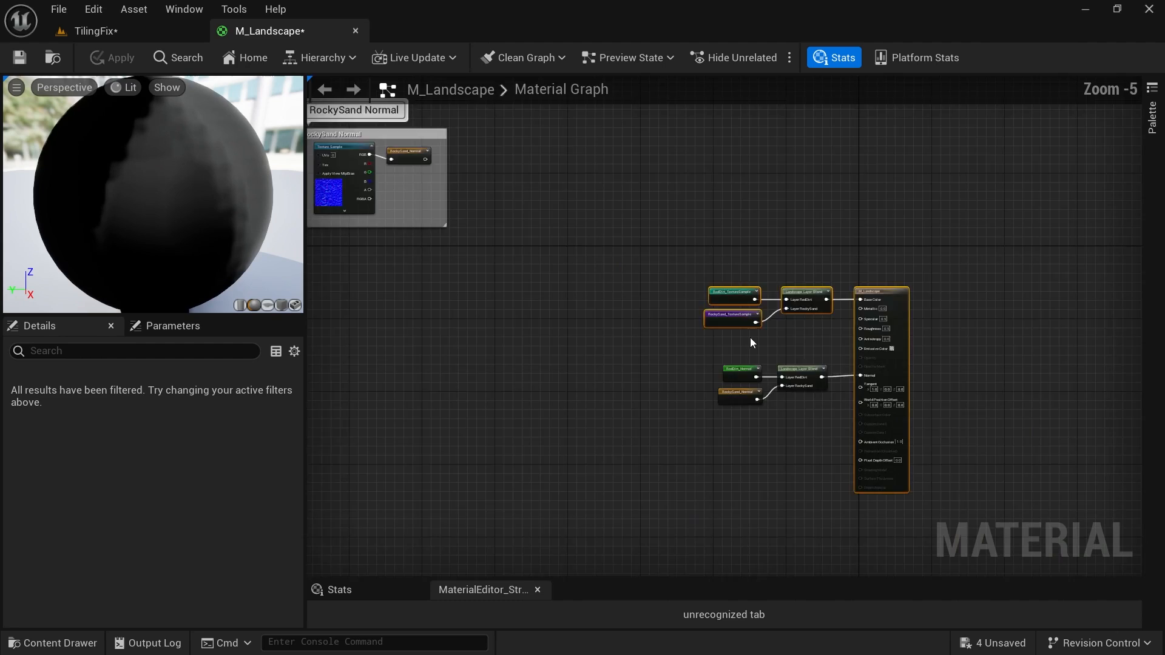
# Examine the named reroutes feeding the two Landscape Layer Blend nodes, along with the terrain surface in the TilingFix level.
pyautogui.scroll(-1, 470, 213)
pyautogui.moveTo(470, 214); pyautogui.dragTo(716, 379, button='right')
pyautogui.scroll(6, 926, 413)
pyautogui.moveTo(907, 334); pyautogui.dragTo(783, 104, button='right')
pyautogui.moveTo(902, 424); pyautogui.dragTo(803, 320, button='right')
pyautogui.scroll(-2, 831, 353)
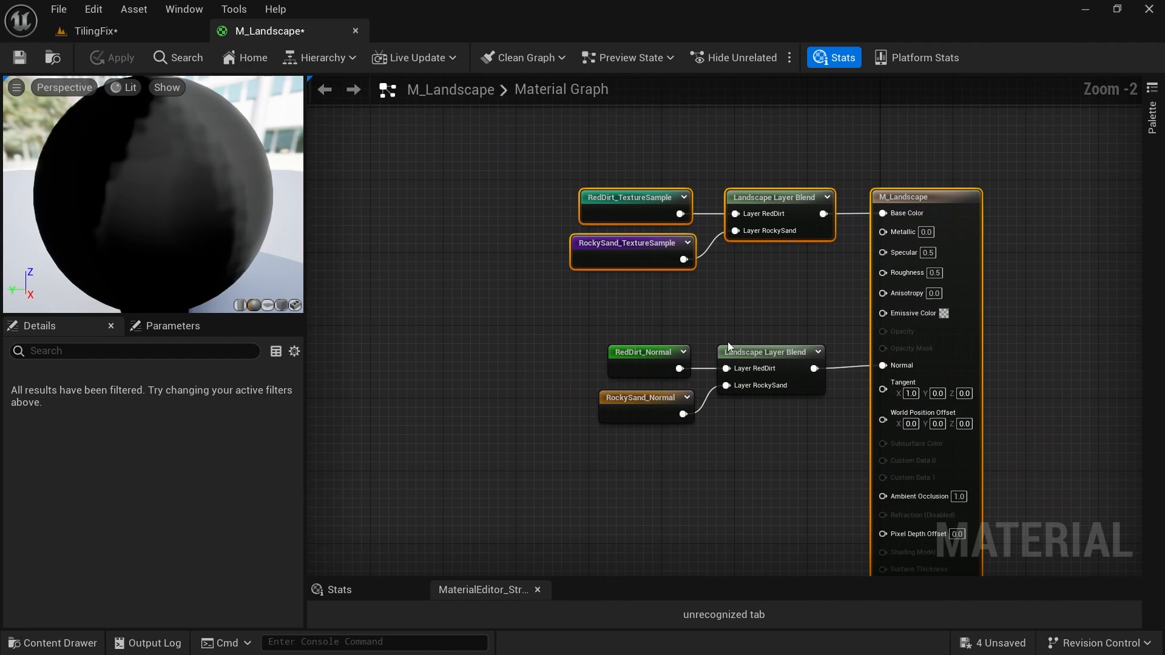
pyautogui.click(118, 33)
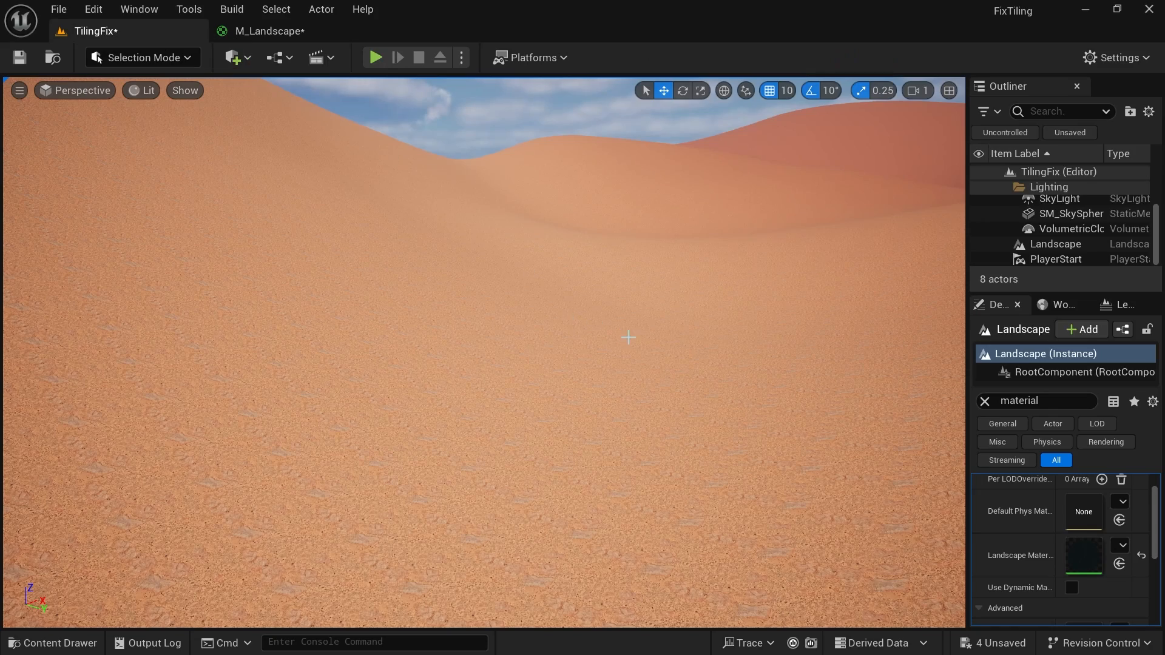
pyautogui.moveTo(703, 369); pyautogui.dragTo(745, 379, button='right')
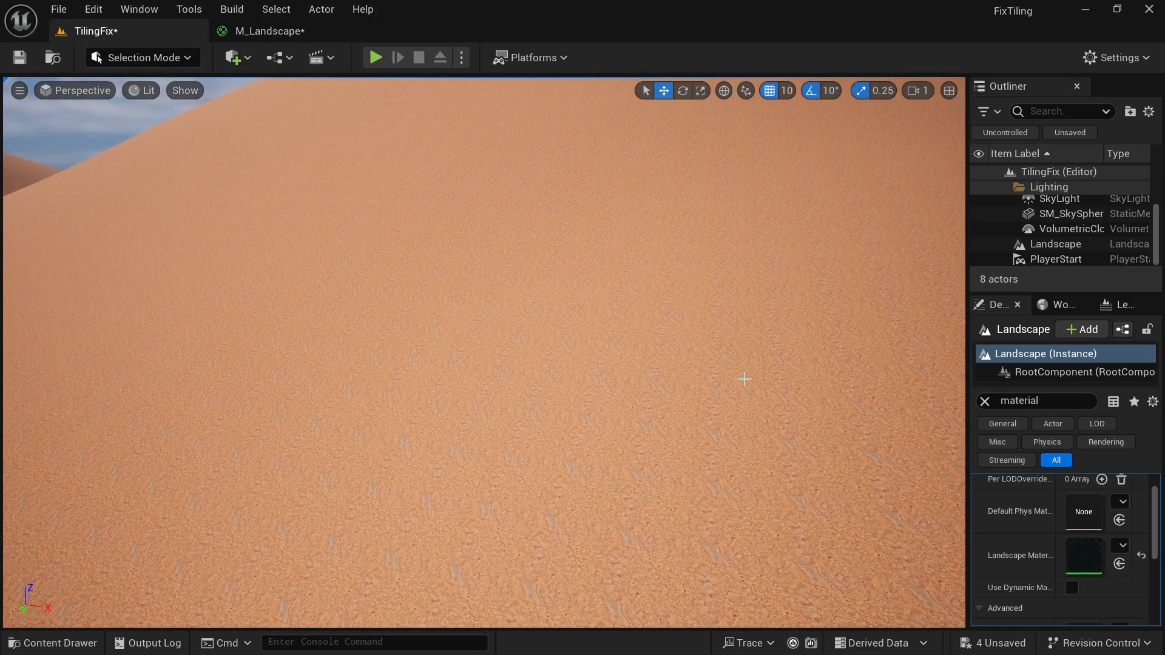
pyautogui.click(266, 33)
pyautogui.moveTo(507, 137); pyautogui.dragTo(789, 413)
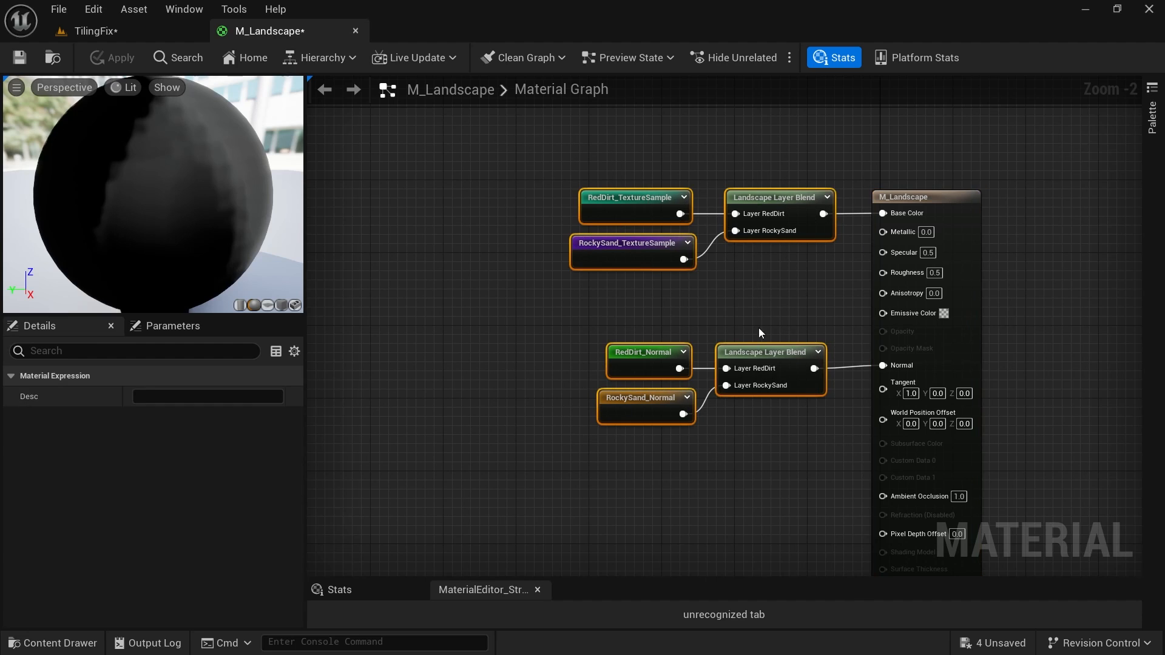
# Review the commented texture and normal sample groups, focusing on the RedDirt_TextureSample reroute declaration.
pyautogui.moveTo(759, 328); pyautogui.dragTo(920, 364, button='right')
pyautogui.moveTo(460, 235); pyautogui.dragTo(954, 424, button='right')
pyautogui.scroll(-4, 607, 278)
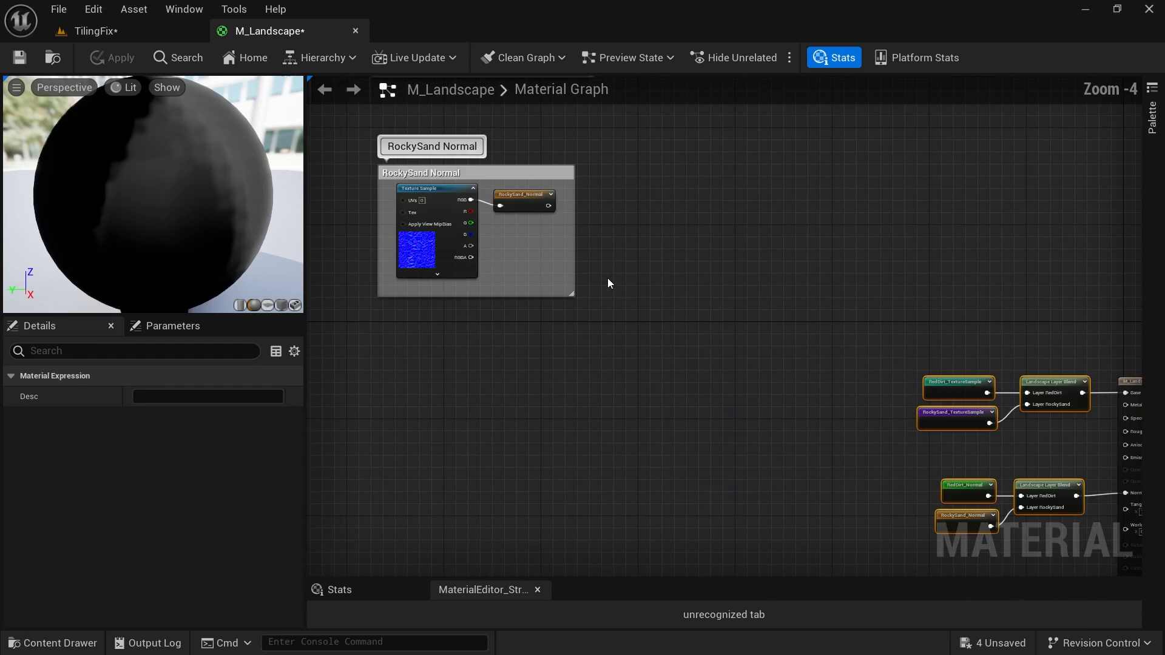
pyautogui.moveTo(603, 276); pyautogui.dragTo(738, 376, button='right')
pyautogui.scroll(4, 603, 308)
pyautogui.moveTo(603, 308); pyautogui.dragTo(719, 356, button='right')
pyautogui.scroll(-1, 701, 342)
pyautogui.moveTo(856, 310); pyautogui.dragTo(783, 280, button='right')
pyautogui.scroll(-1, 728, 272)
pyautogui.moveTo(578, 206); pyautogui.dragTo(624, 270, button='right')
pyautogui.scroll(4, 624, 268)
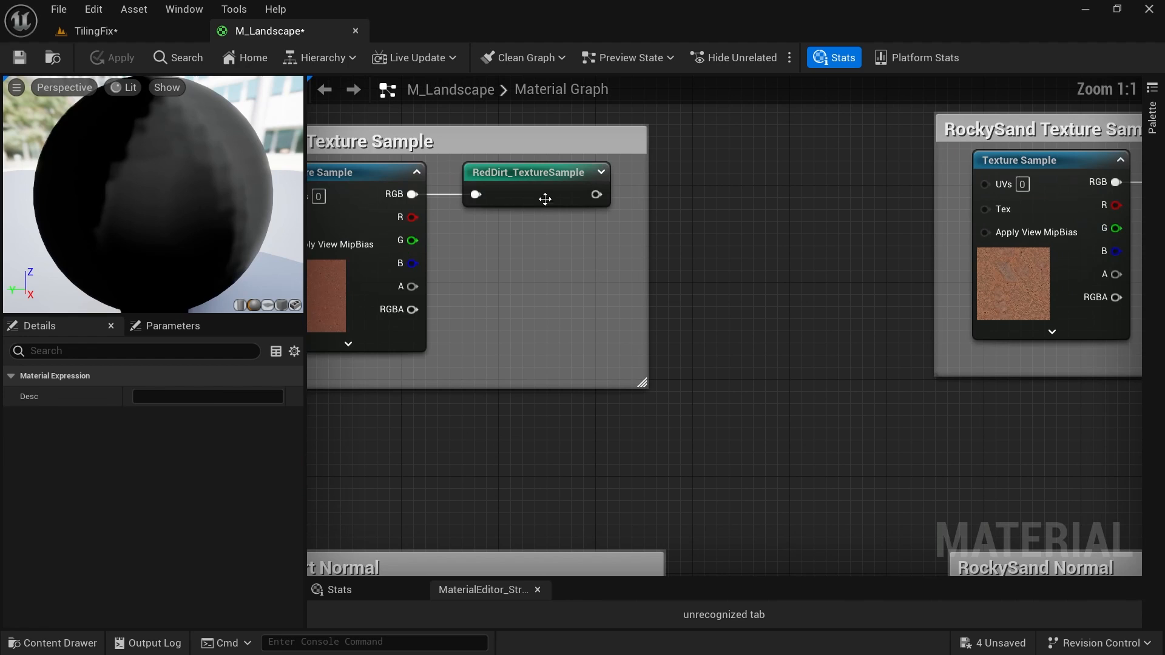
pyautogui.click(546, 195)
pyautogui.moveTo(851, 444); pyautogui.dragTo(868, 380, button='right')
pyautogui.scroll(-3, 869, 381)
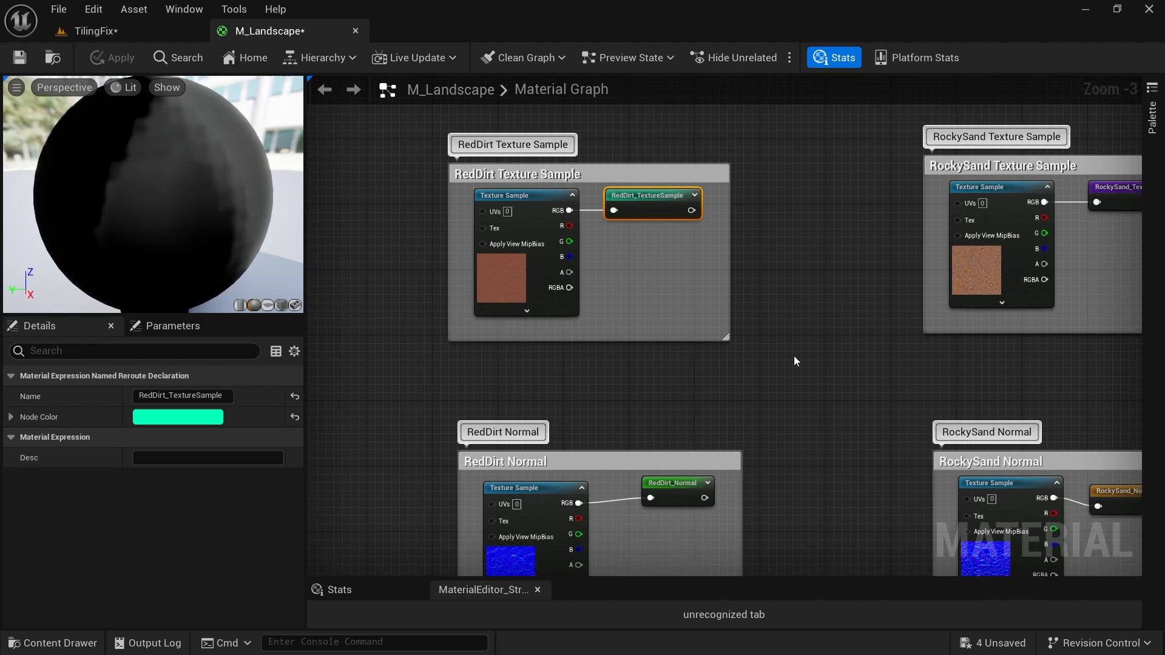
pyautogui.scroll(3, 647, 270)
pyautogui.moveTo(647, 270); pyautogui.dragTo(706, 332, button='right')
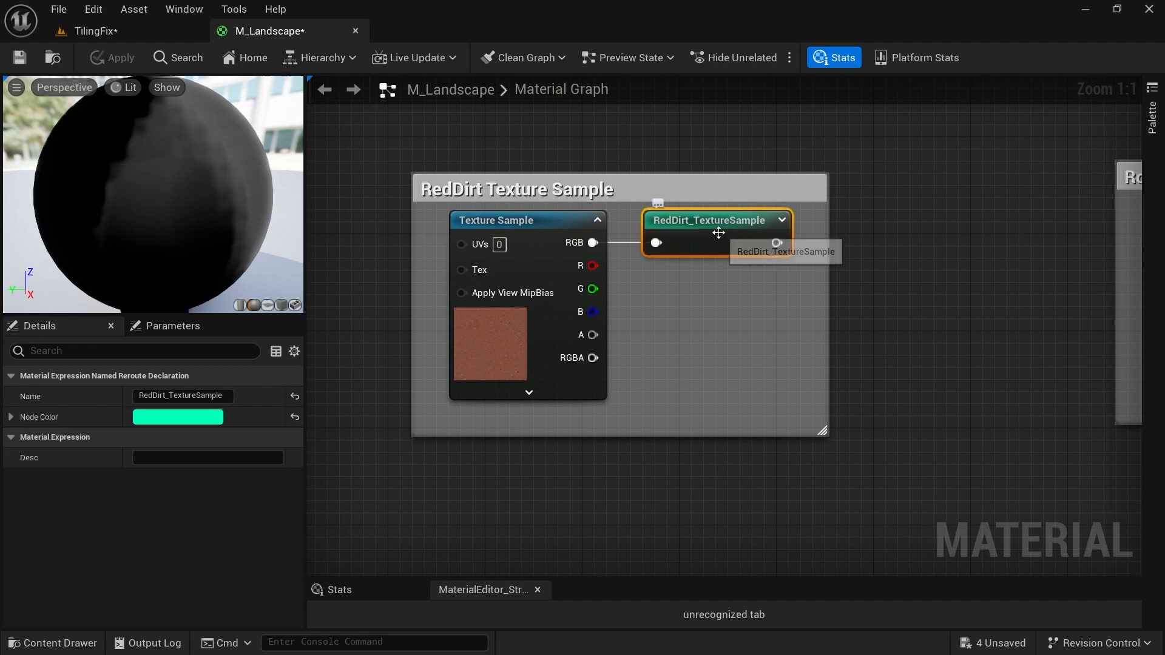
pyautogui.moveTo(971, 458); pyautogui.dragTo(902, 402, button='right')
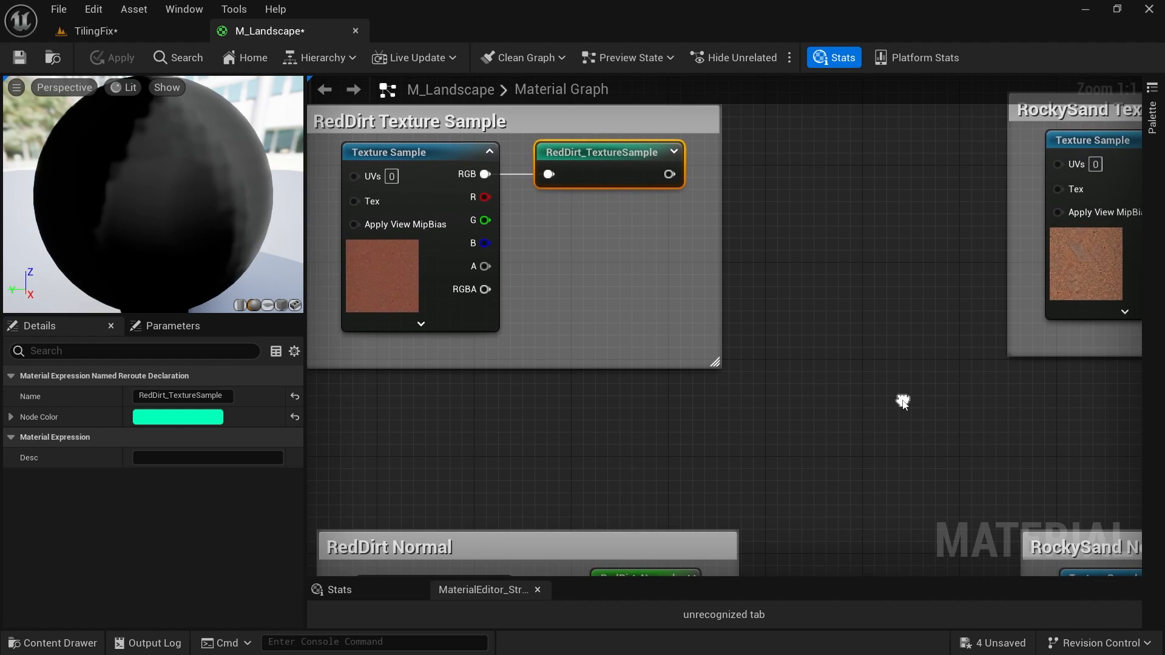
pyautogui.moveTo(766, 407); pyautogui.dragTo(819, 401, button='right')
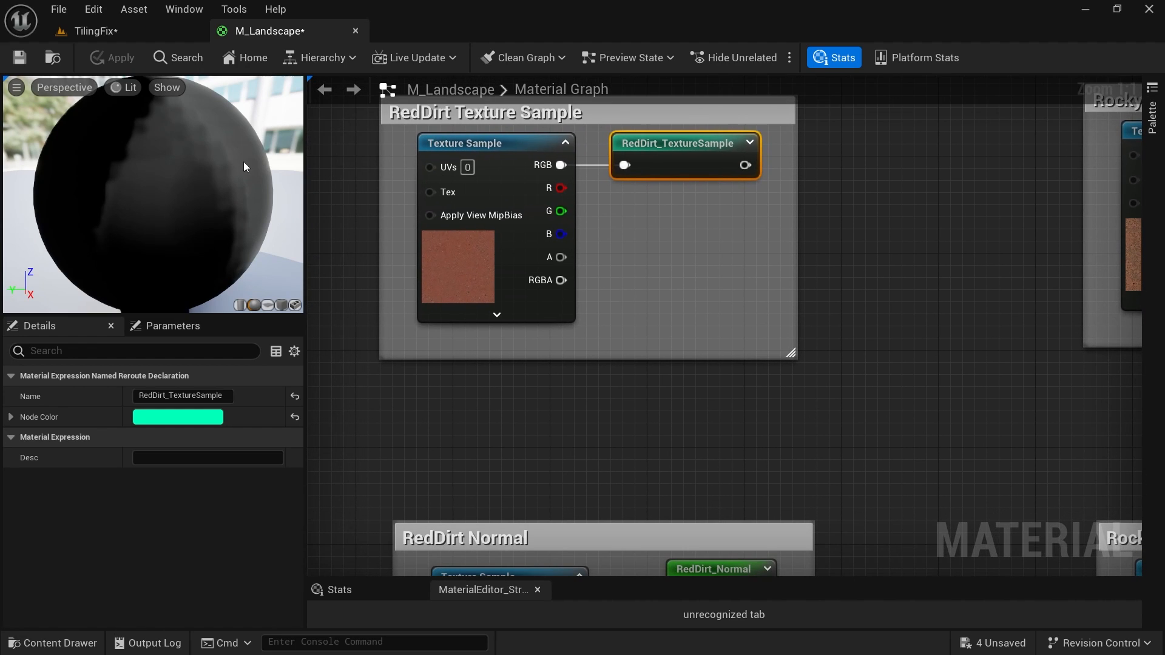
# Inspect the texture repetition on the landscape at near and far distances in the TilingFix level, and check the RedDirt color Texture Sample.
pyautogui.click(115, 32)
pyautogui.press('w')
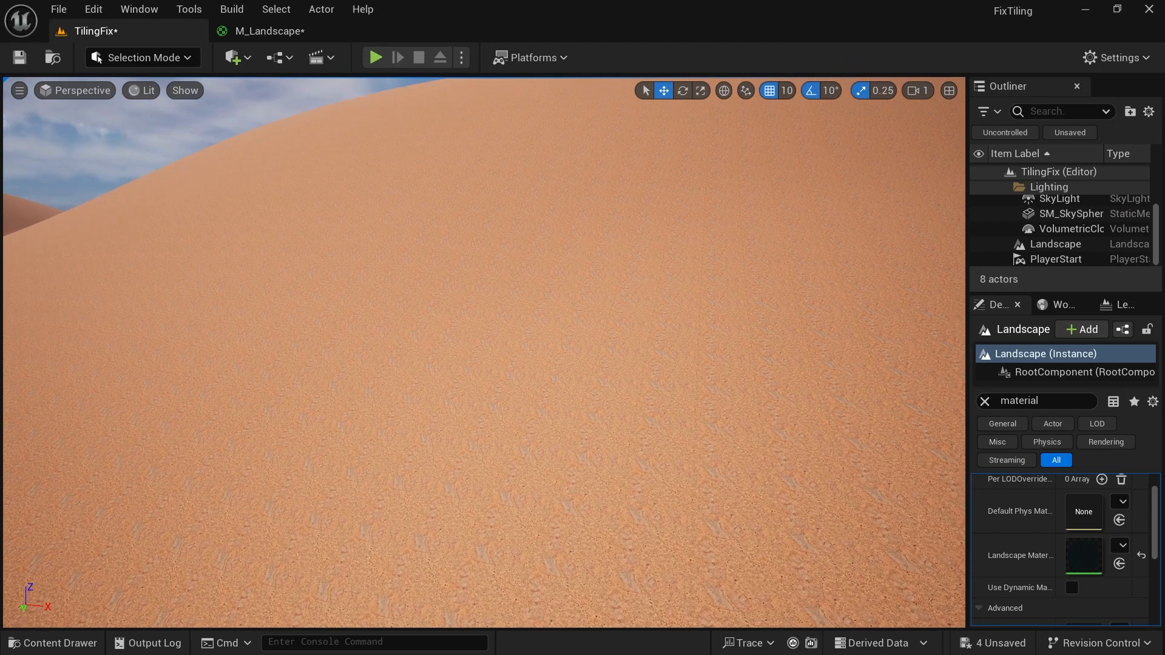
pyautogui.press('w')
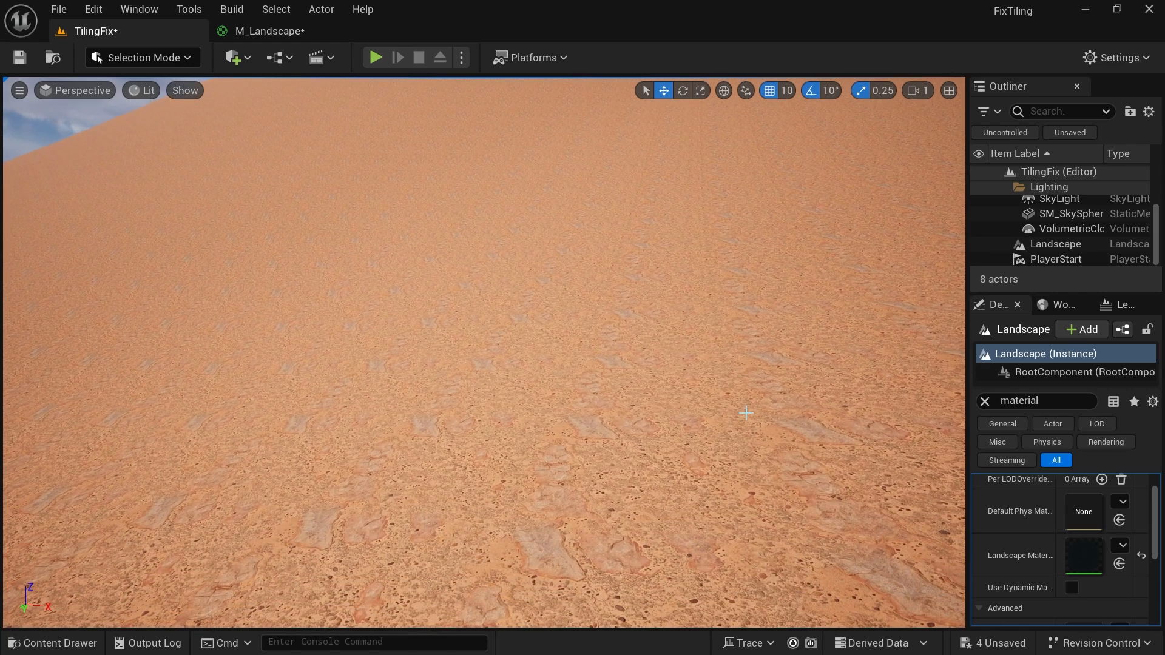
pyautogui.moveTo(651, 522); pyautogui.dragTo(654, 529, button='right')
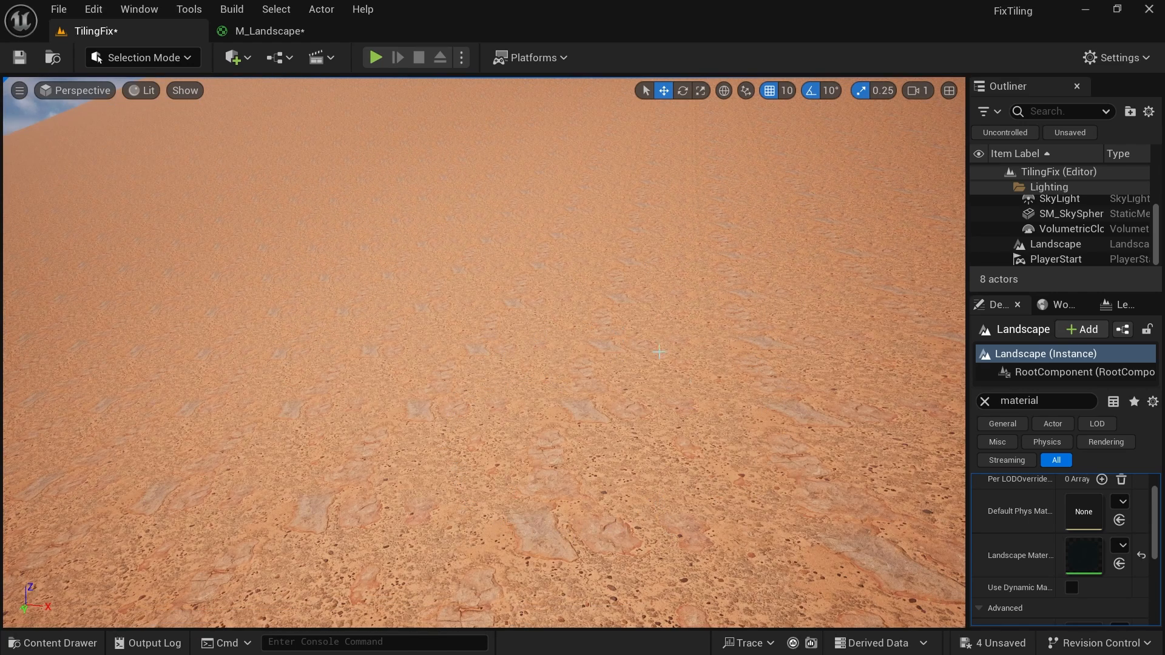
pyautogui.click(271, 34)
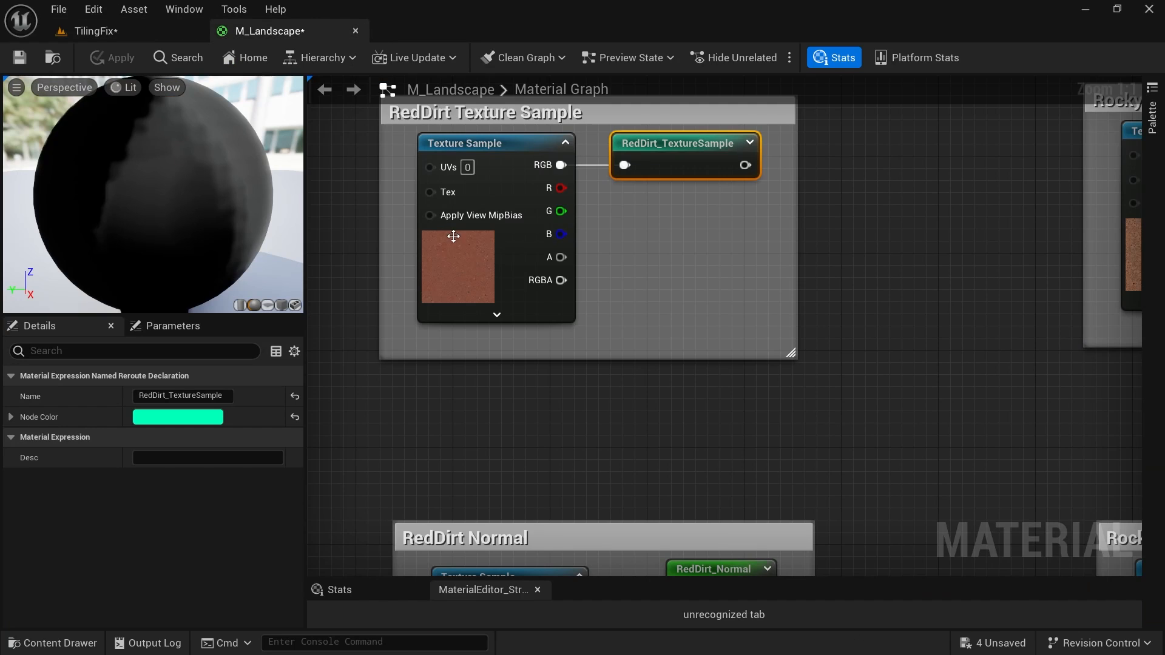
pyautogui.click(512, 217)
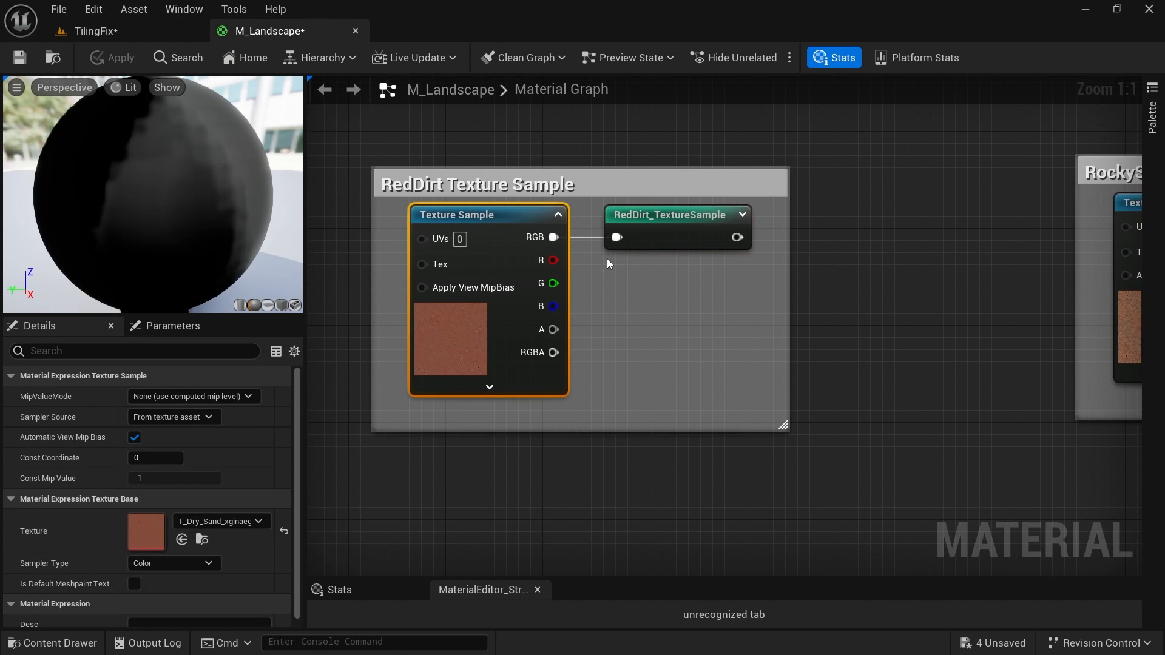
pyautogui.click(96, 32)
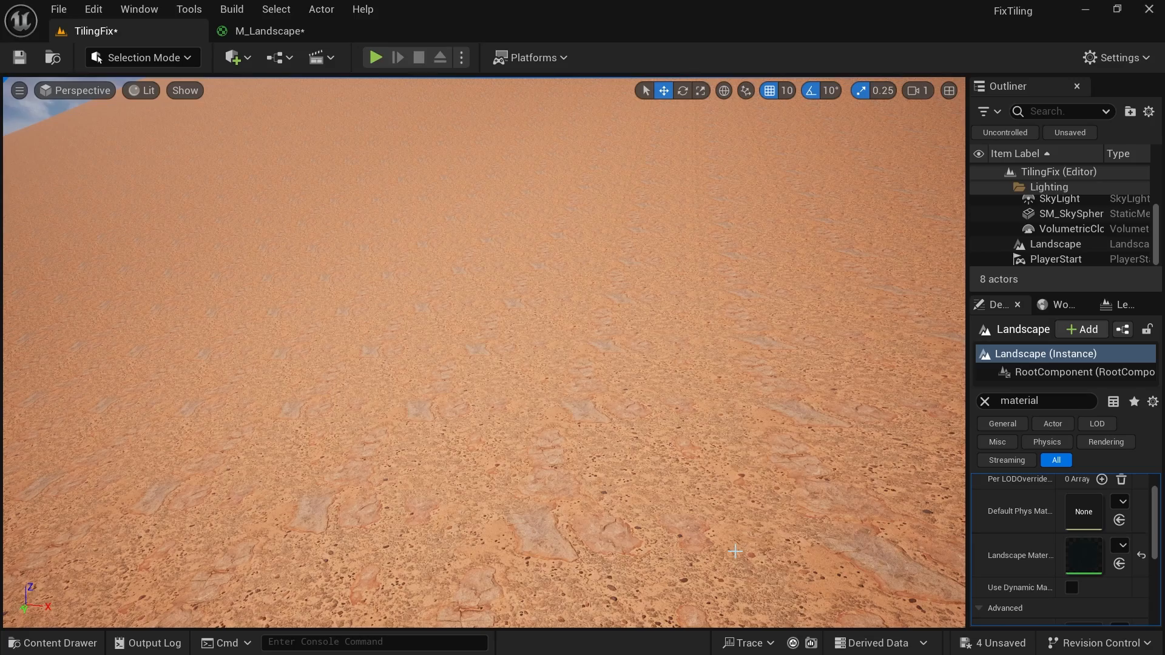
pyautogui.moveTo(743, 450); pyautogui.dragTo(734, 379, button='right')
pyautogui.moveTo(600, 292)
pyautogui.mouseDown(button='right')
pyautogui.moveTo(602, 352)
pyautogui.moveTo(601, 267)
pyautogui.moveTo(599, 292)
pyautogui.mouseUp(button='right')
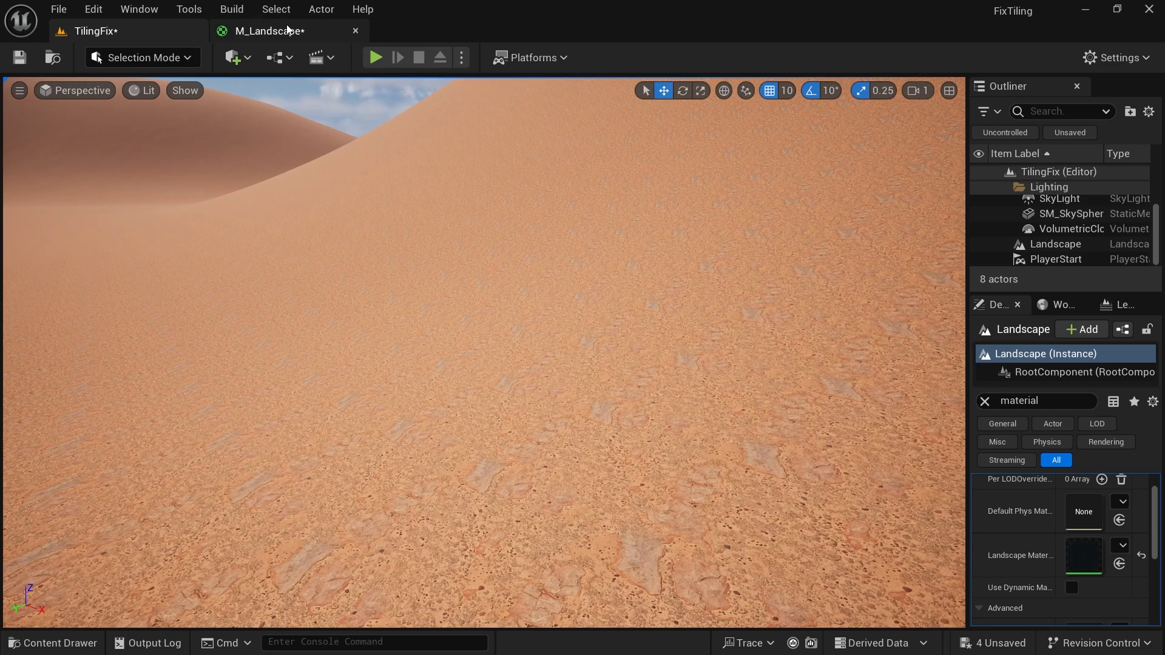
# Move the RedDirt Texture Sample comment and its nodes upward to open space above the RedDirt Normal comment.
pyautogui.click(267, 31)
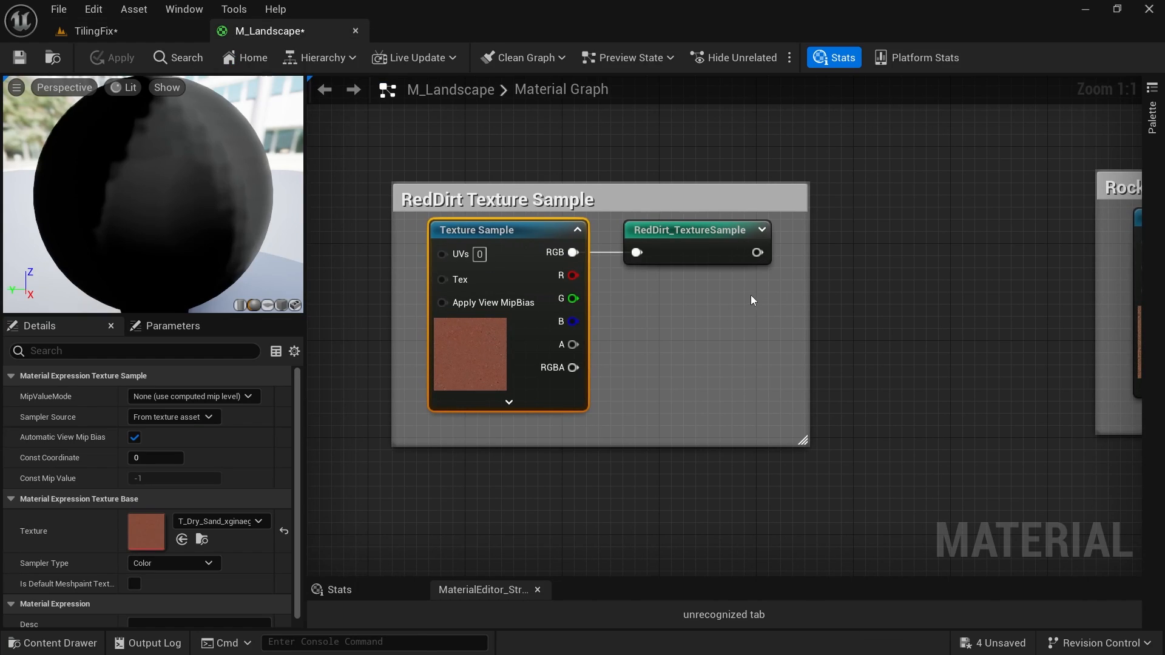
pyautogui.moveTo(751, 296); pyautogui.dragTo(913, 326, button='right')
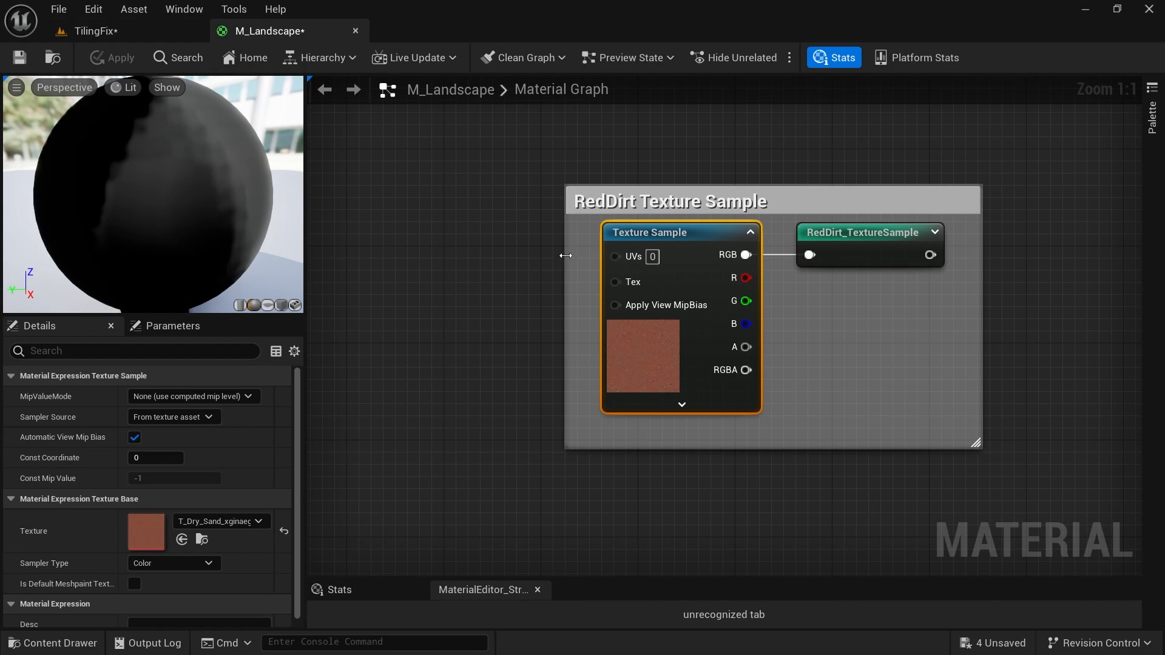
pyautogui.moveTo(586, 255); pyautogui.dragTo(566, 232, button='right')
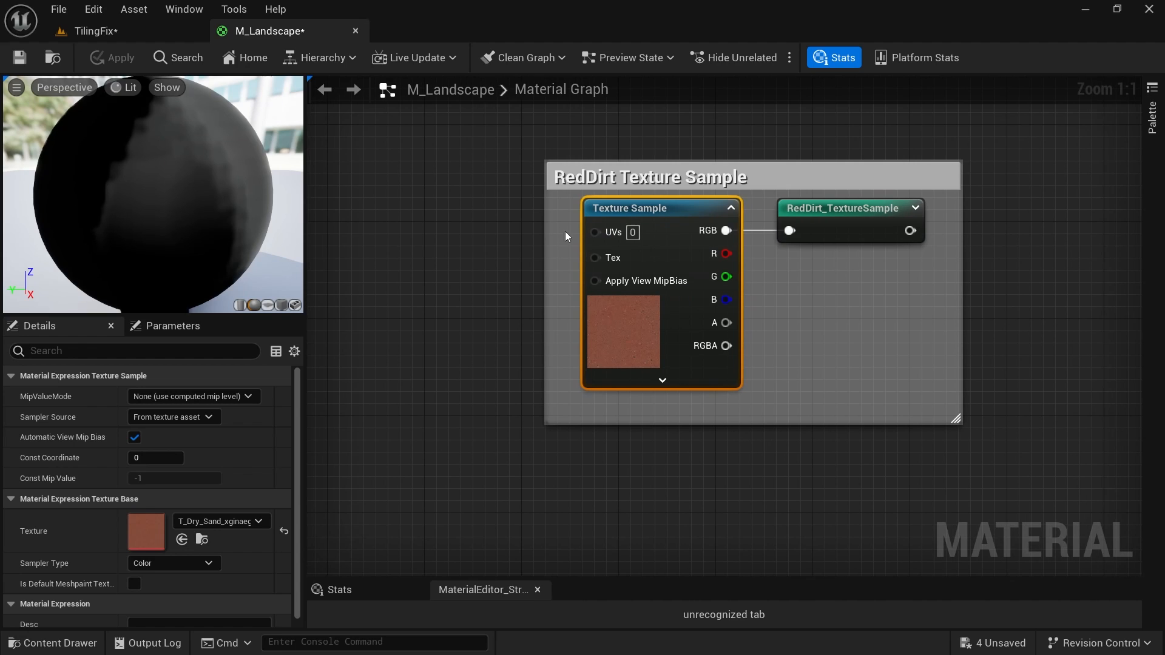
pyautogui.moveTo(883, 353); pyautogui.dragTo(868, 336, button='right')
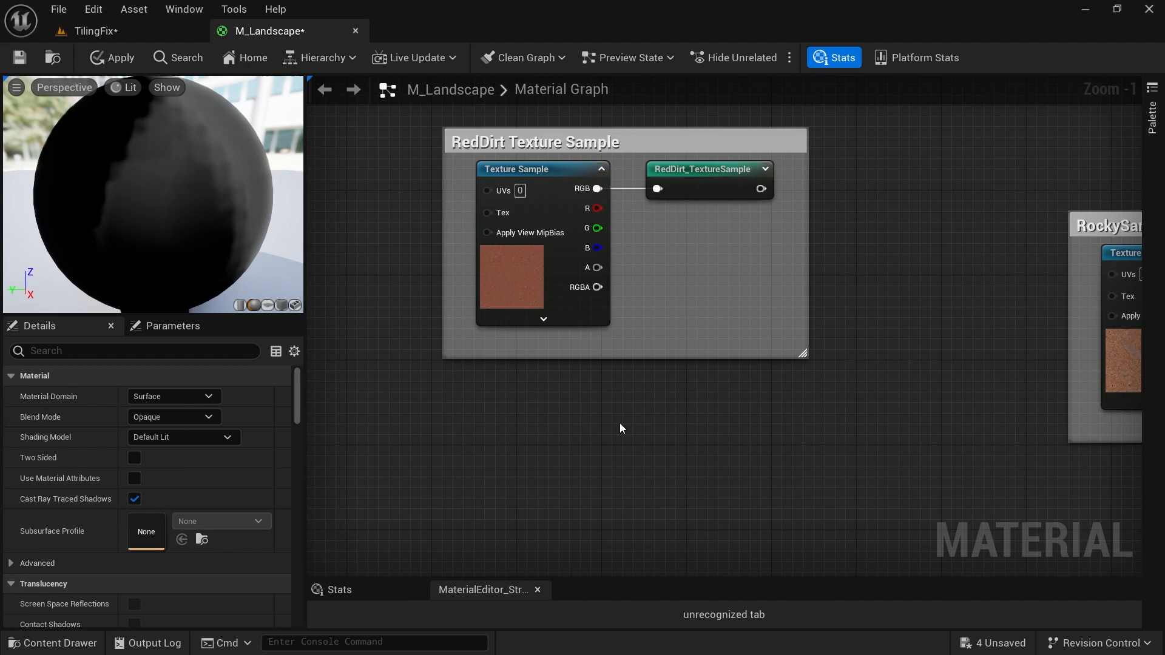
pyautogui.moveTo(736, 416); pyautogui.dragTo(759, 415, button='right')
pyautogui.moveTo(864, 419); pyautogui.dragTo(856, 413, button='right')
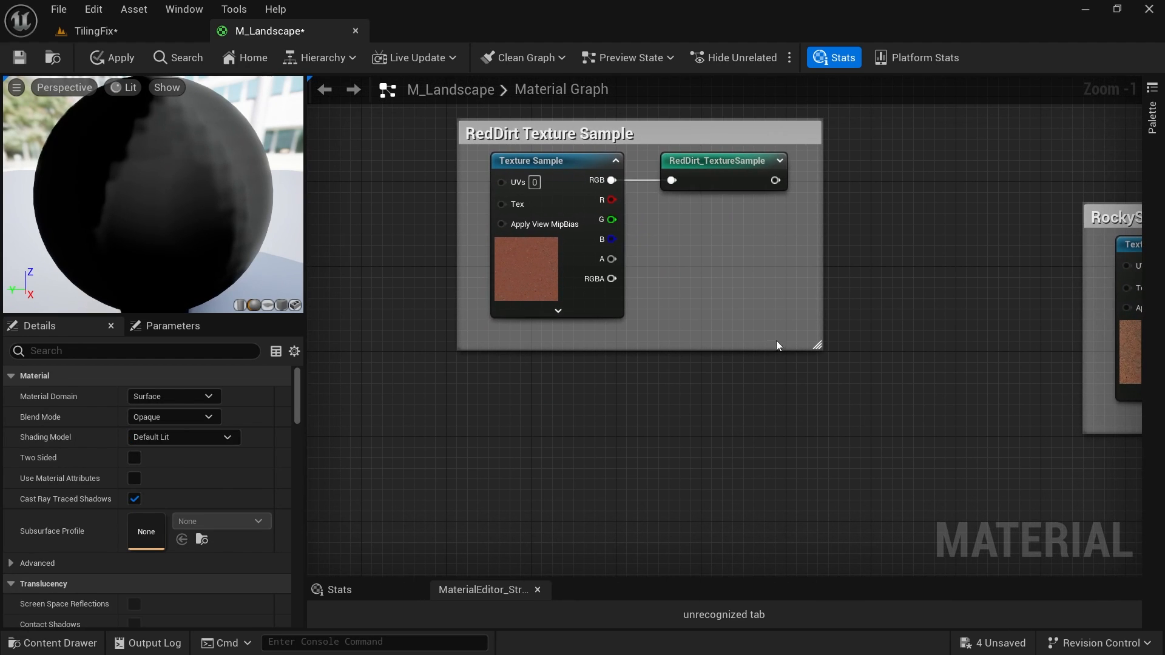
# Duplicate the RedDirt color Texture Sample and place the copy between the RedDirt Texture Sample and RedDirt Normal comments.
pyautogui.click(576, 182)
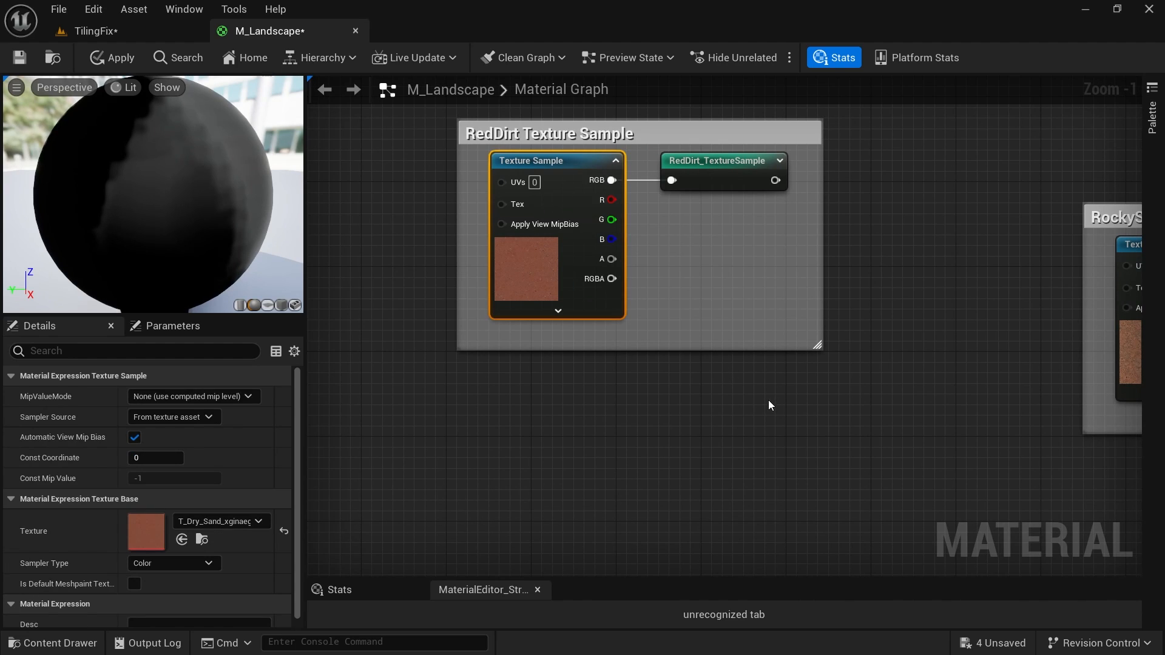
pyautogui.moveTo(768, 400); pyautogui.dragTo(790, 365, button='right')
pyautogui.hotkey('ctrl', 'v')
pyautogui.moveTo(541, 382); pyautogui.dragTo(570, 349)
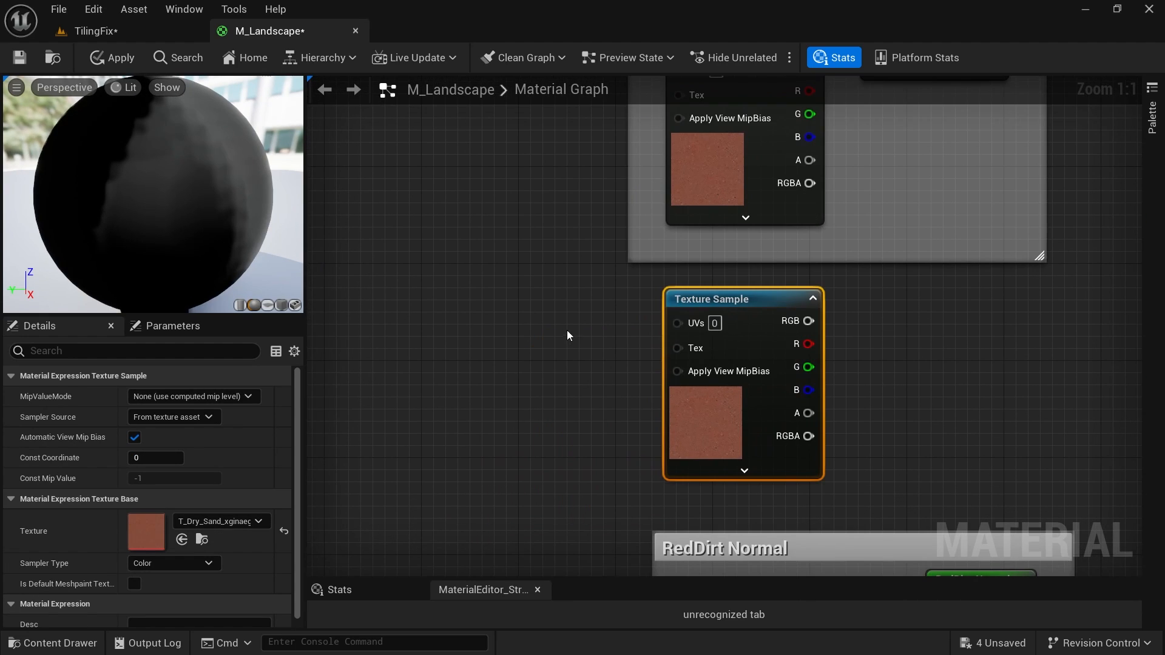
# Add a TextureCoordinate node and place it just before the duplicated RedDirt Texture Sample.
pyautogui.rightClick(549, 324)
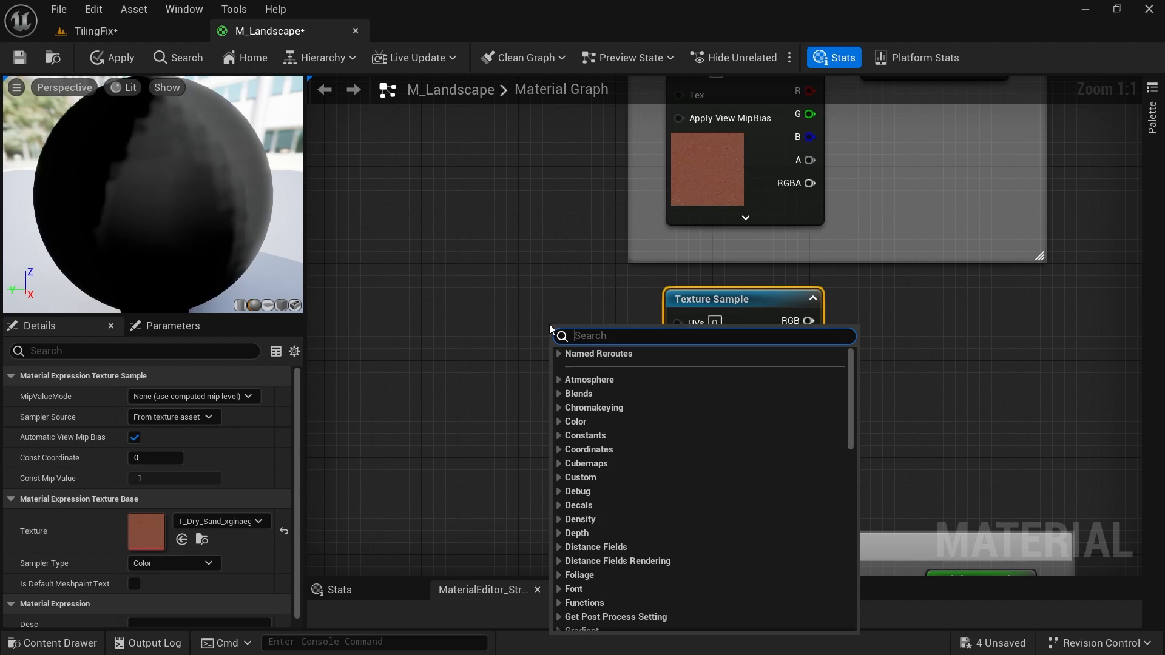
pyautogui.write('texture coor')
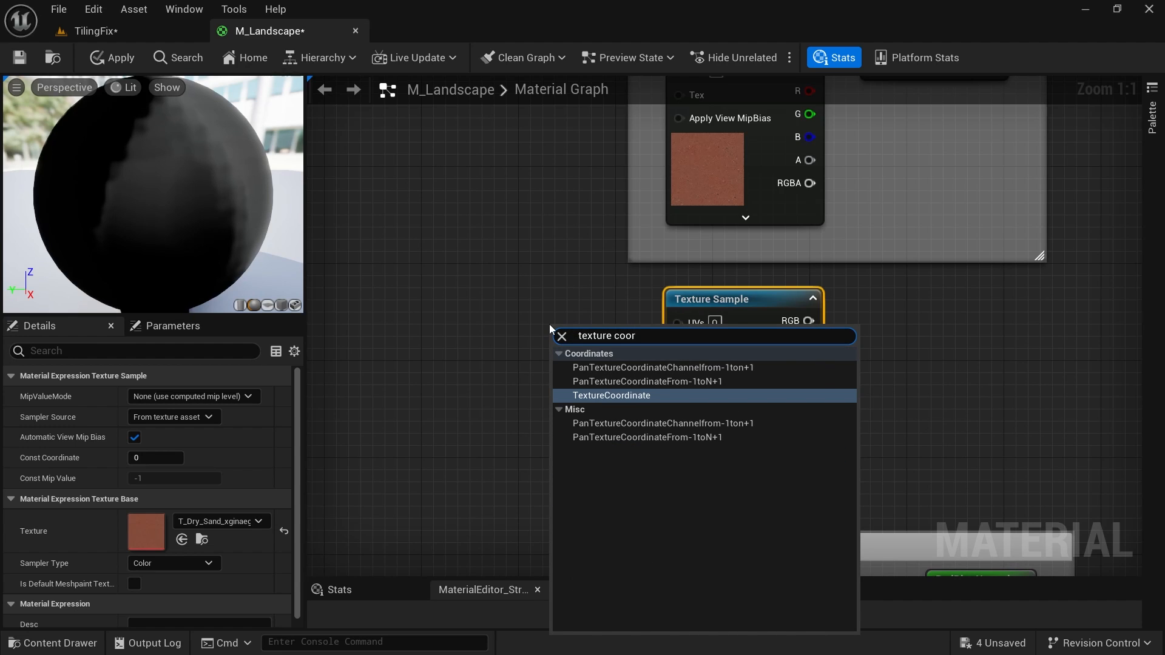
pyautogui.click(637, 395)
pyautogui.moveTo(616, 391); pyautogui.dragTo(532, 378)
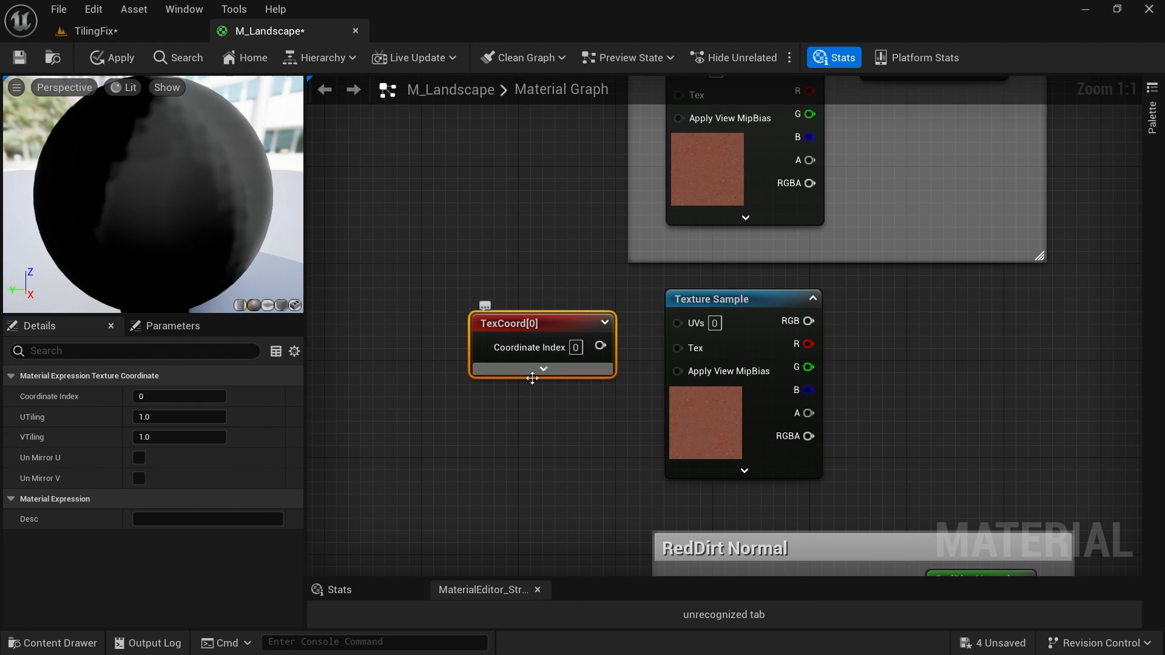
pyautogui.moveTo(553, 322)
pyautogui.mouseDown()
pyautogui.moveTo(561, 342)
pyautogui.moveTo(550, 312)
pyautogui.mouseUp()
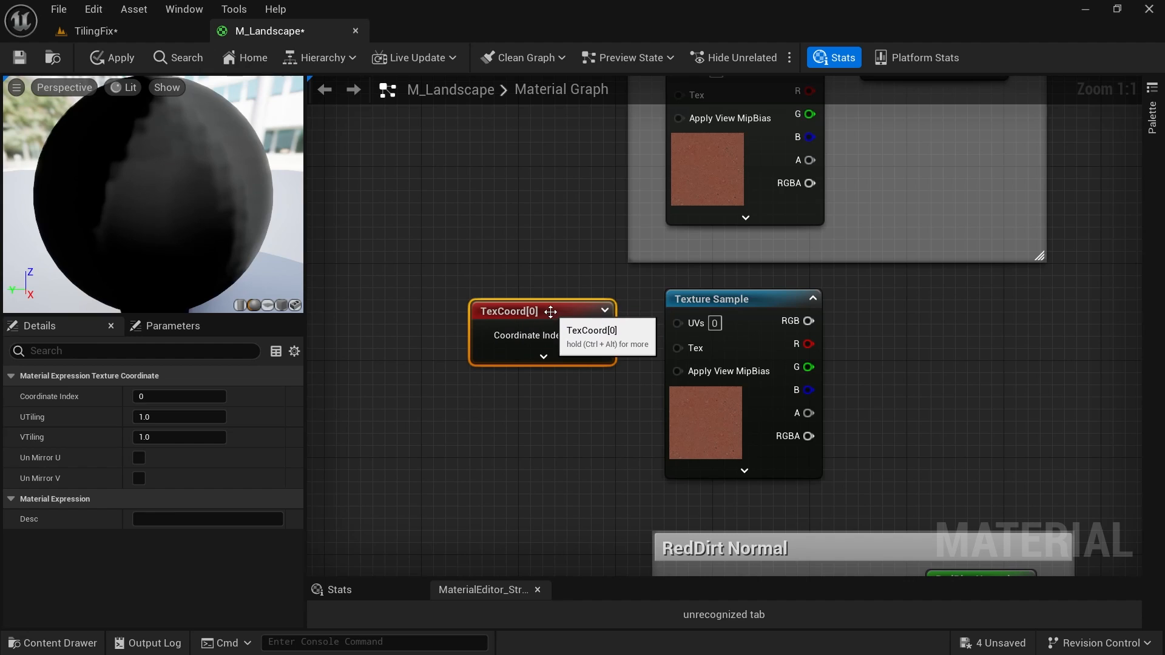
# Set the texture coordinate node's UTiling and VTiling to 0.5.
pyautogui.click(185, 417)
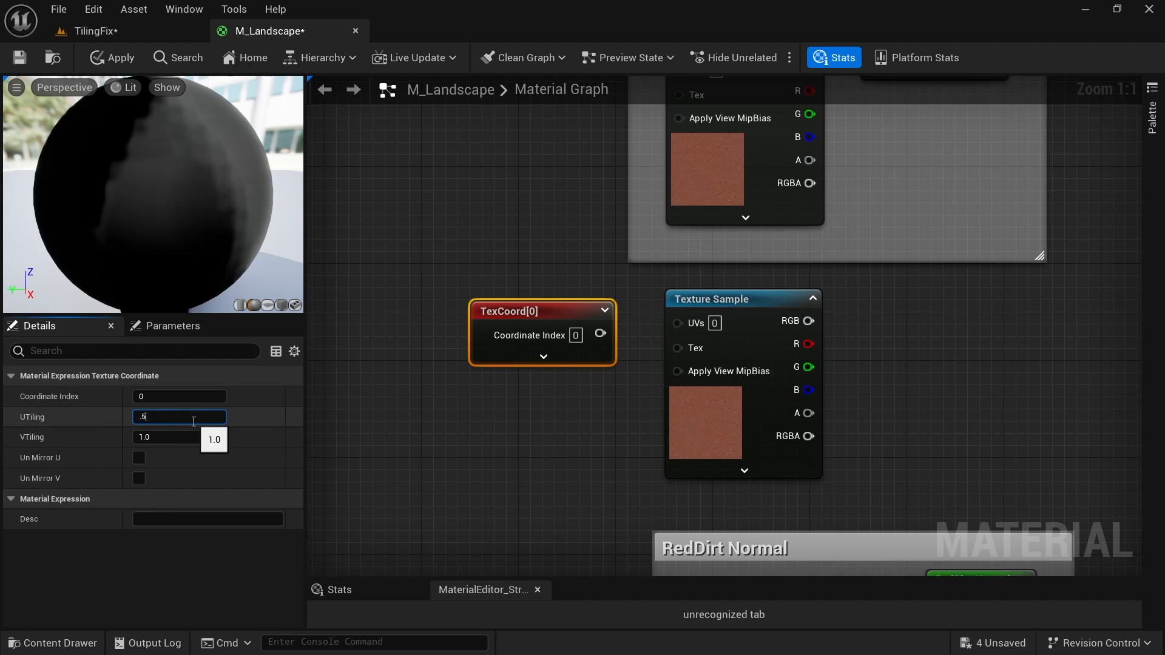
pyautogui.click(192, 437)
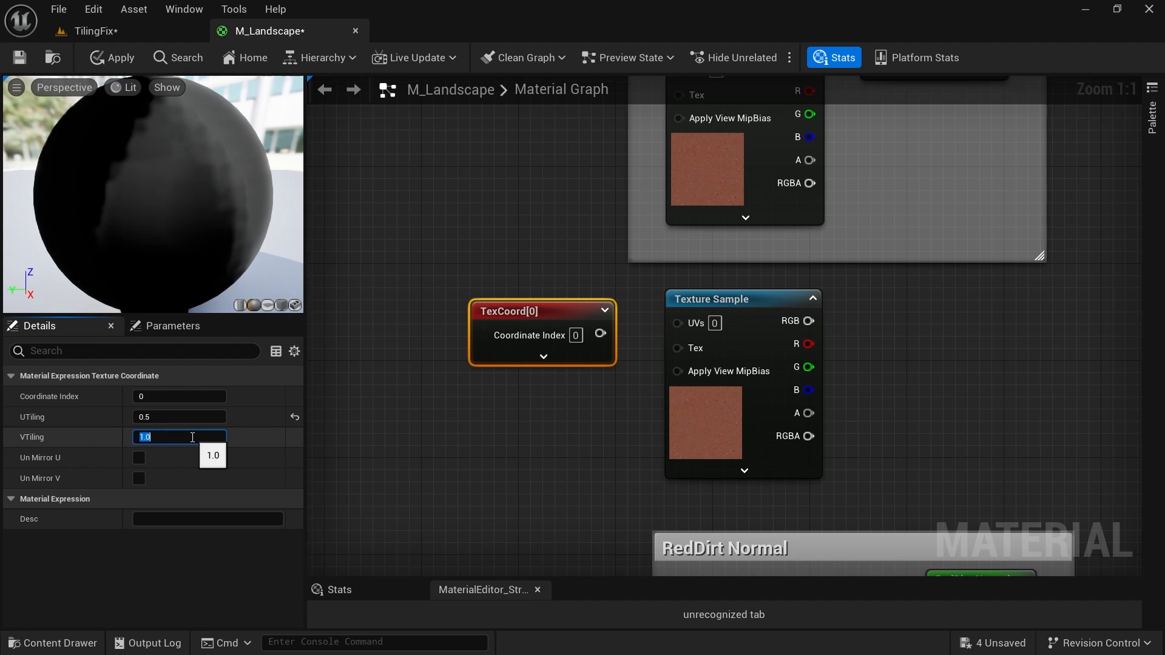
pyautogui.write('.5')
pyautogui.press('Return')
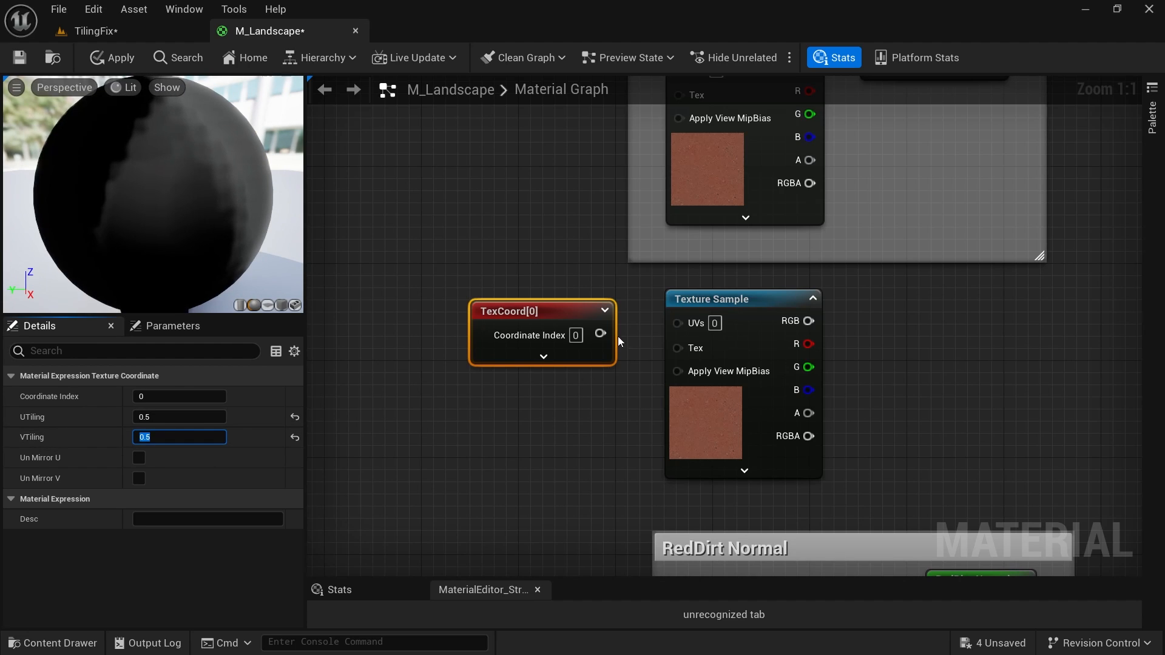
# Connect the texture coordinate node to the UVs input of the duplicated RedDirt Texture Sample.
pyautogui.moveTo(600, 333); pyautogui.dragTo(678, 325)
pyautogui.moveTo(882, 402); pyautogui.dragTo(796, 373, button='right')
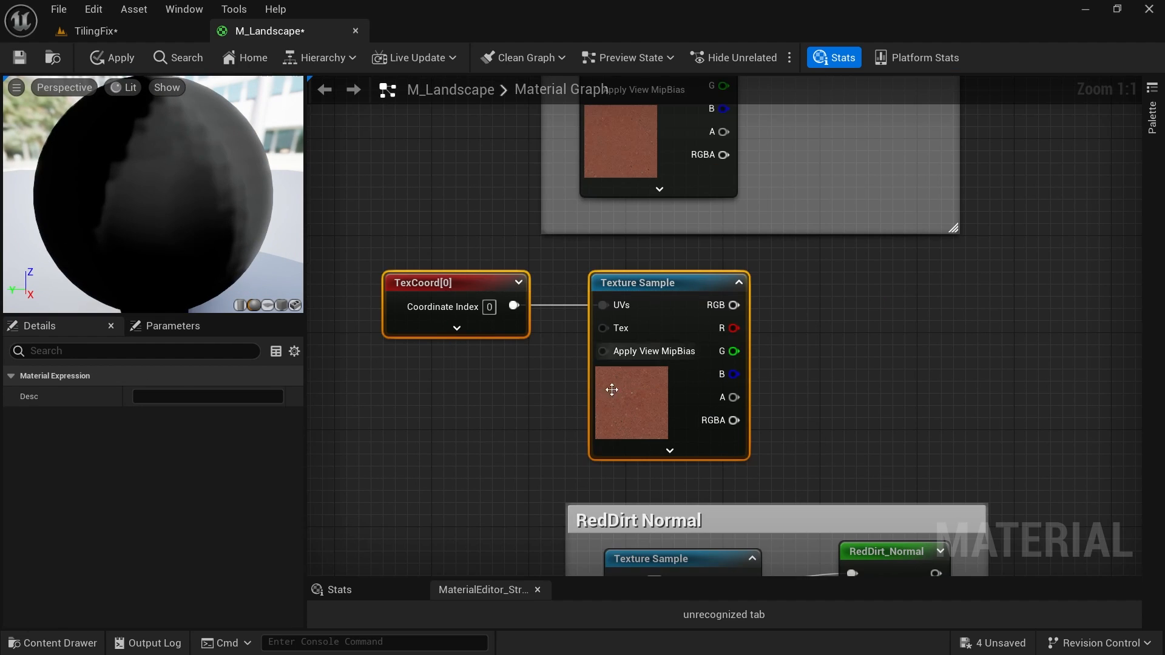
pyautogui.moveTo(505, 405); pyautogui.dragTo(752, 312)
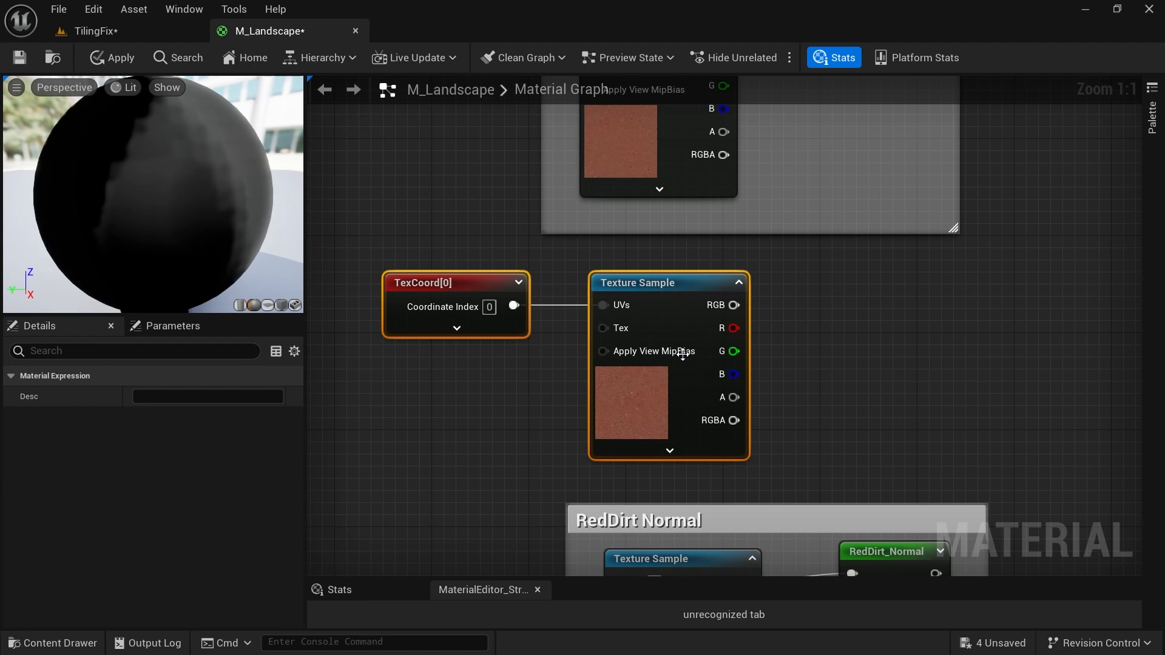
# Add a Named Reroute Declaration from the duplicated RedDirt sample's RGB output, name it RedDirt_TextCoord_Half, and place it beside the sample.
pyautogui.moveTo(807, 346); pyautogui.dragTo(436, 398, button='right')
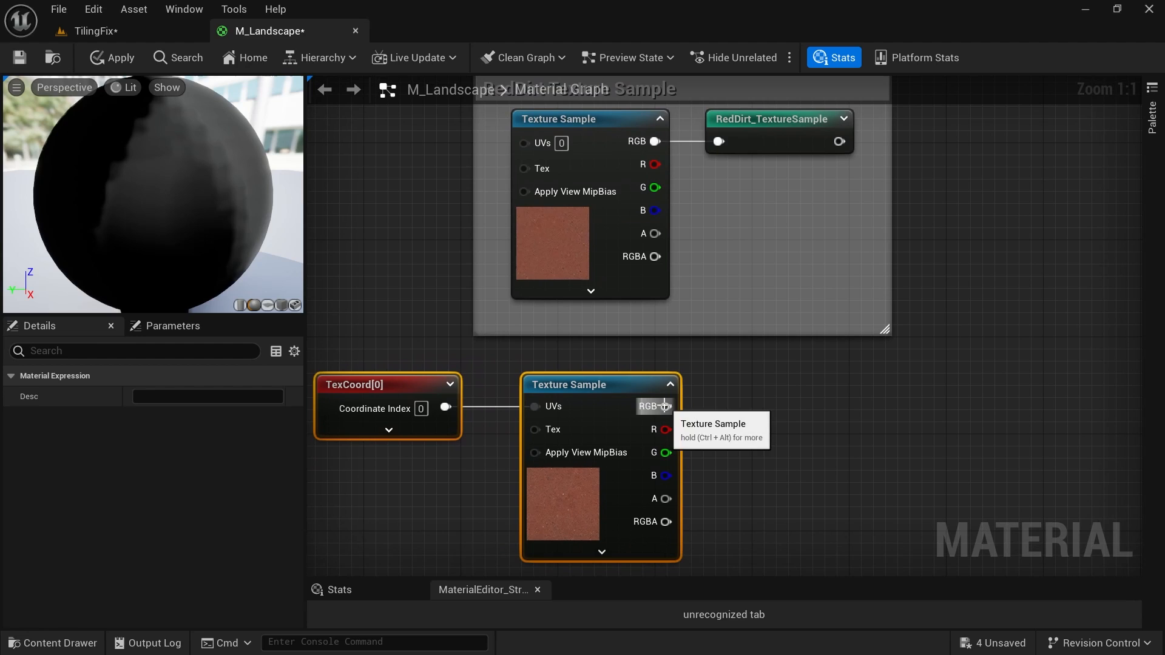
pyautogui.moveTo(665, 407); pyautogui.dragTo(789, 406)
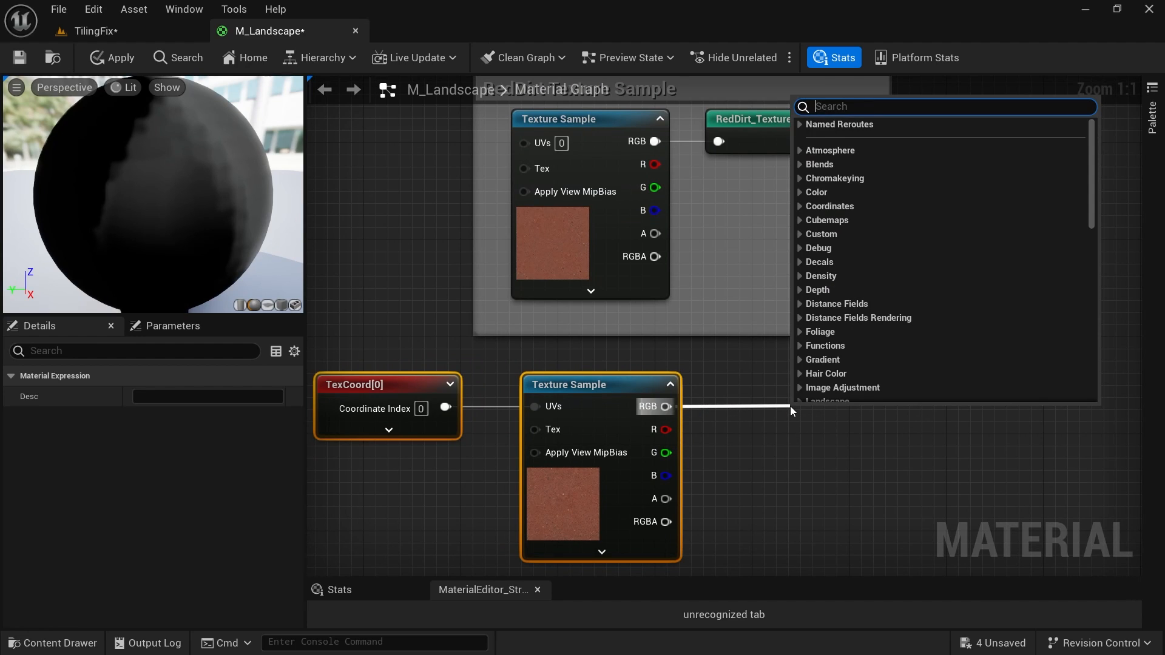
pyautogui.write('named')
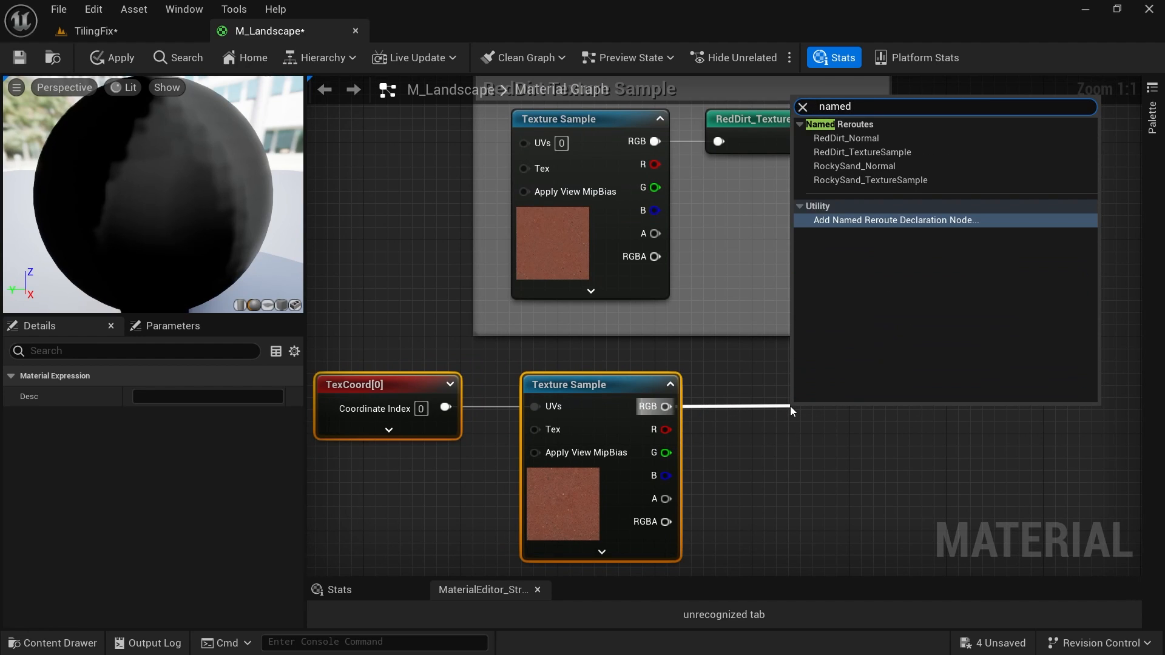
pyautogui.click(920, 228)
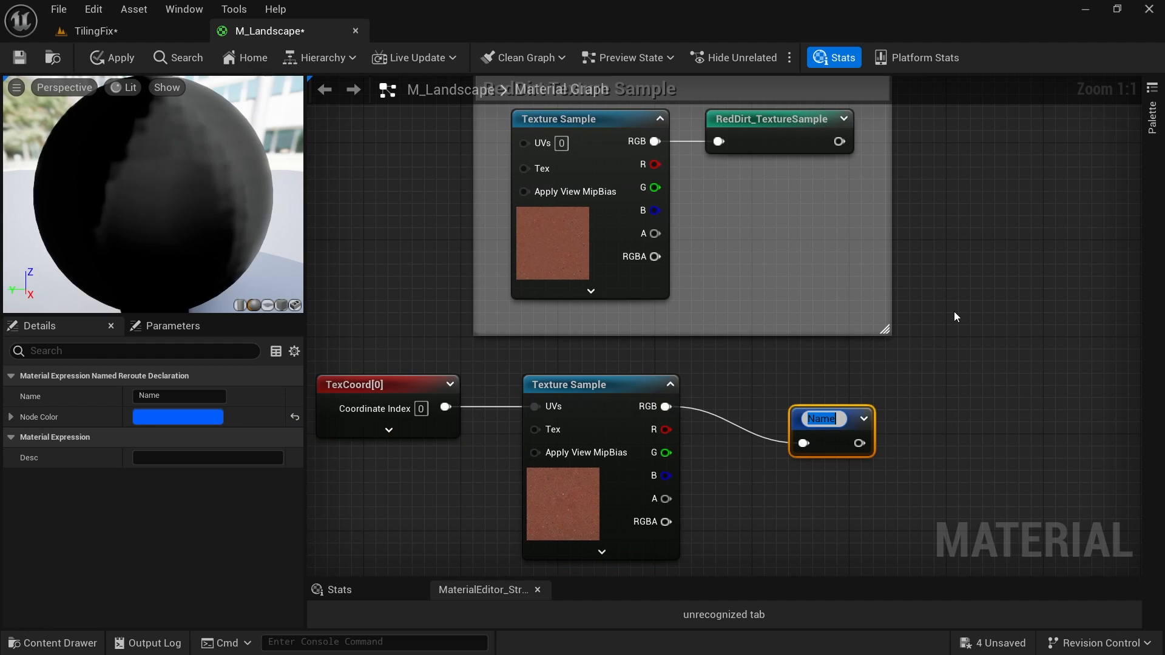
pyautogui.write('RedDirt_TR')
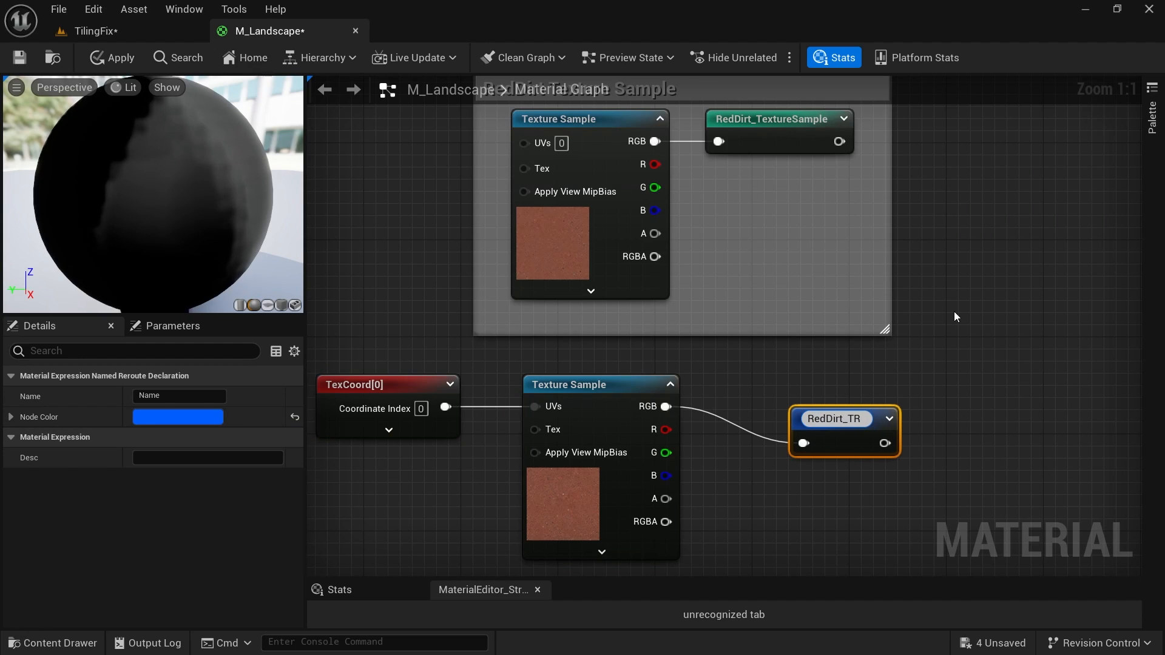
pyautogui.press('BackSpace')
pyautogui.write('extC')
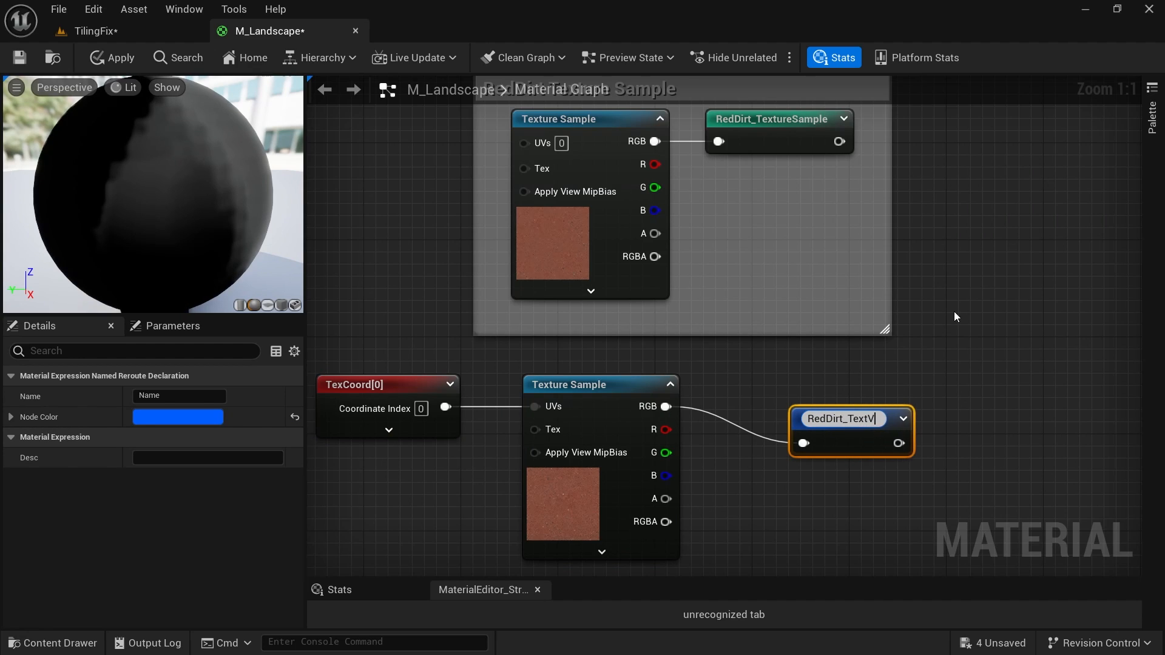
pyautogui.write('oor')
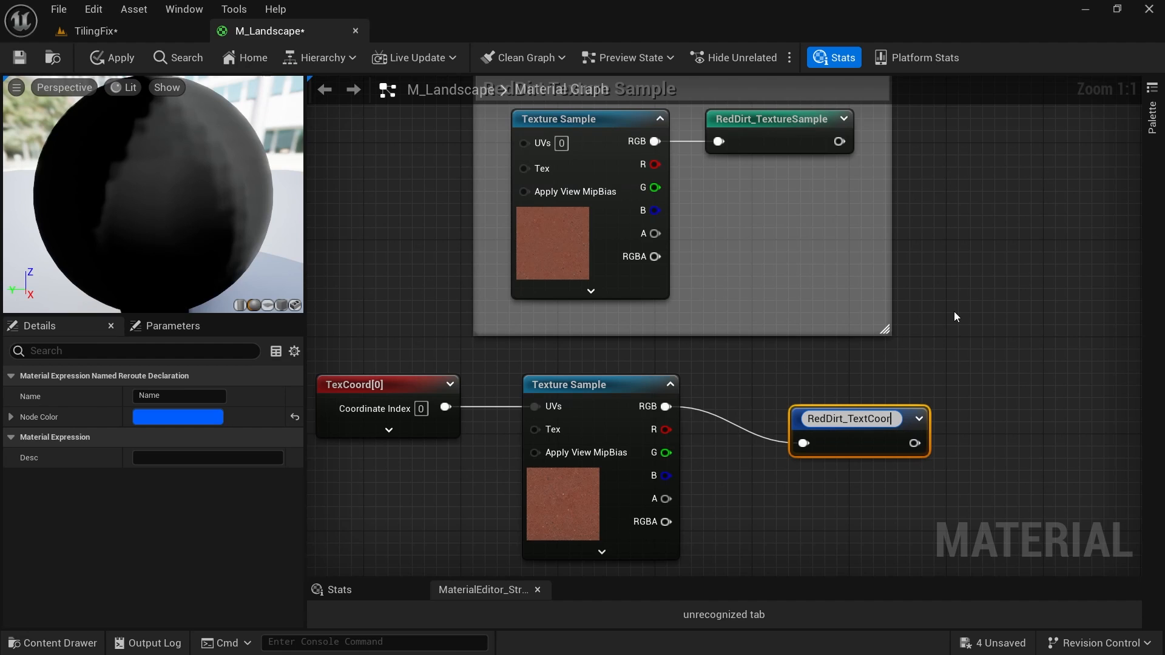
pyautogui.write('d_Half')
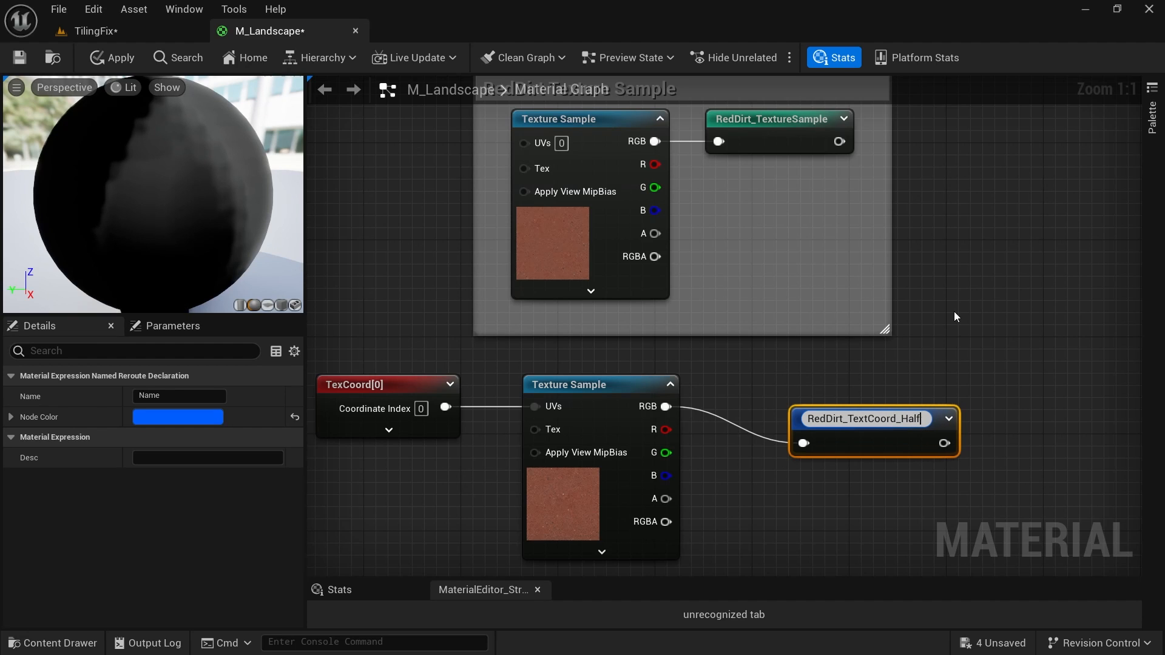
pyautogui.press('Return')
pyautogui.moveTo(862, 418); pyautogui.dragTo(786, 399)
pyautogui.moveTo(806, 450); pyautogui.dragTo(903, 420, button='right')
# Move the RedDirt Texture Sample comment and line up the RedDirt half-scale nodes beneath it.
pyautogui.click(467, 358)
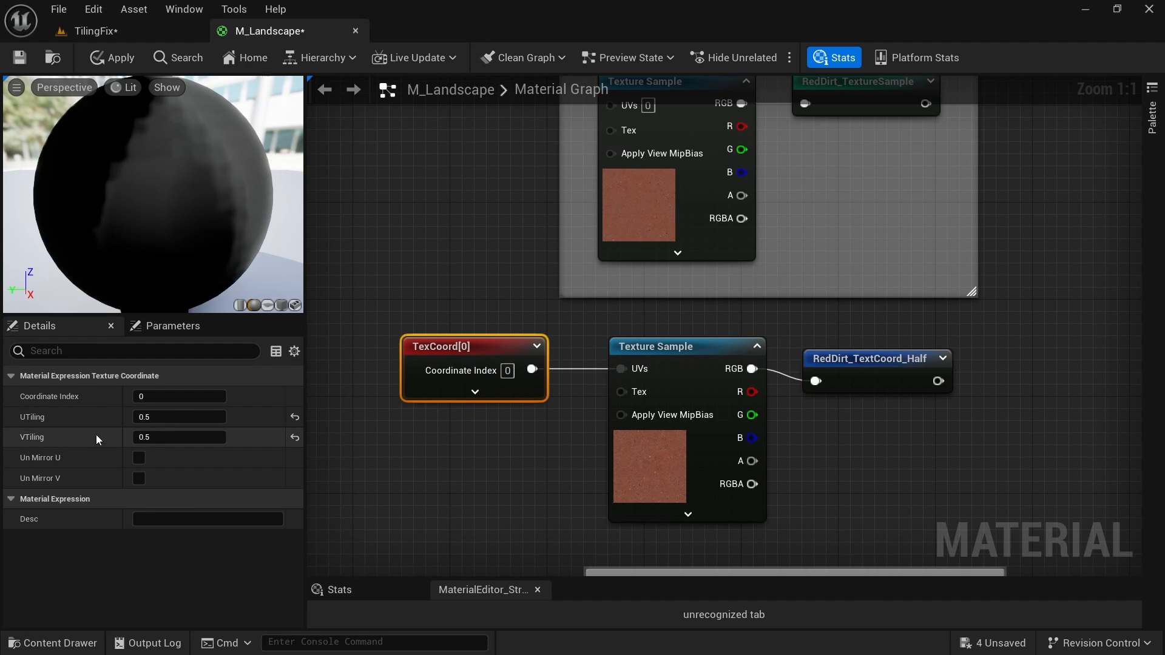
pyautogui.moveTo(914, 476); pyautogui.dragTo(480, 357)
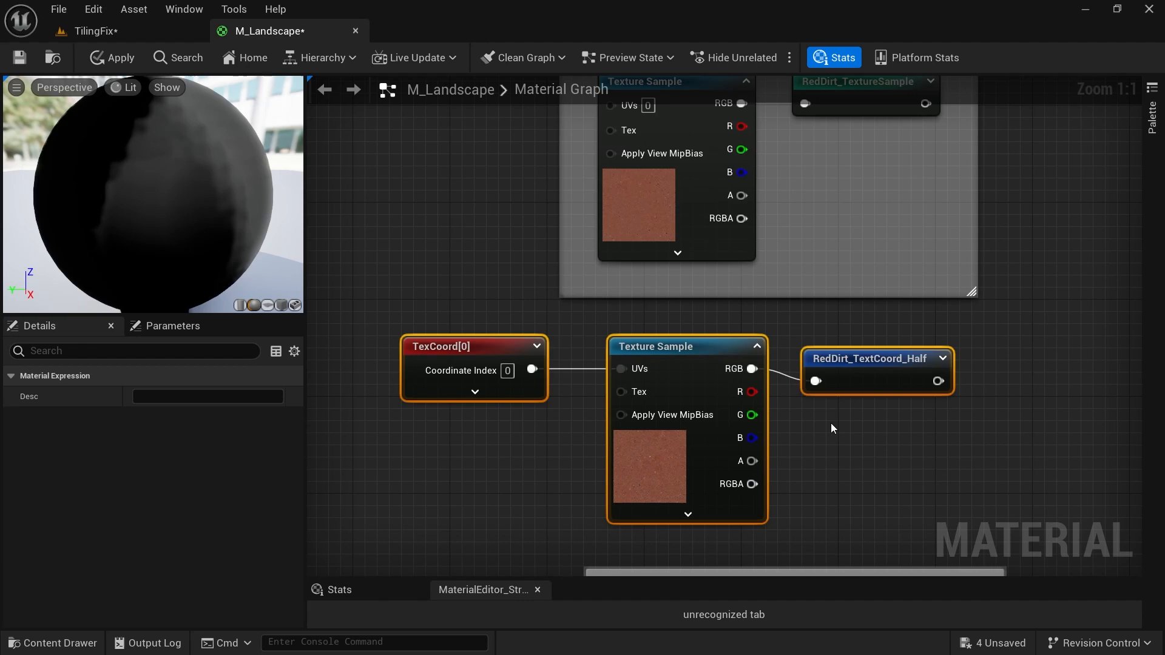
pyautogui.scroll(-2, 832, 423)
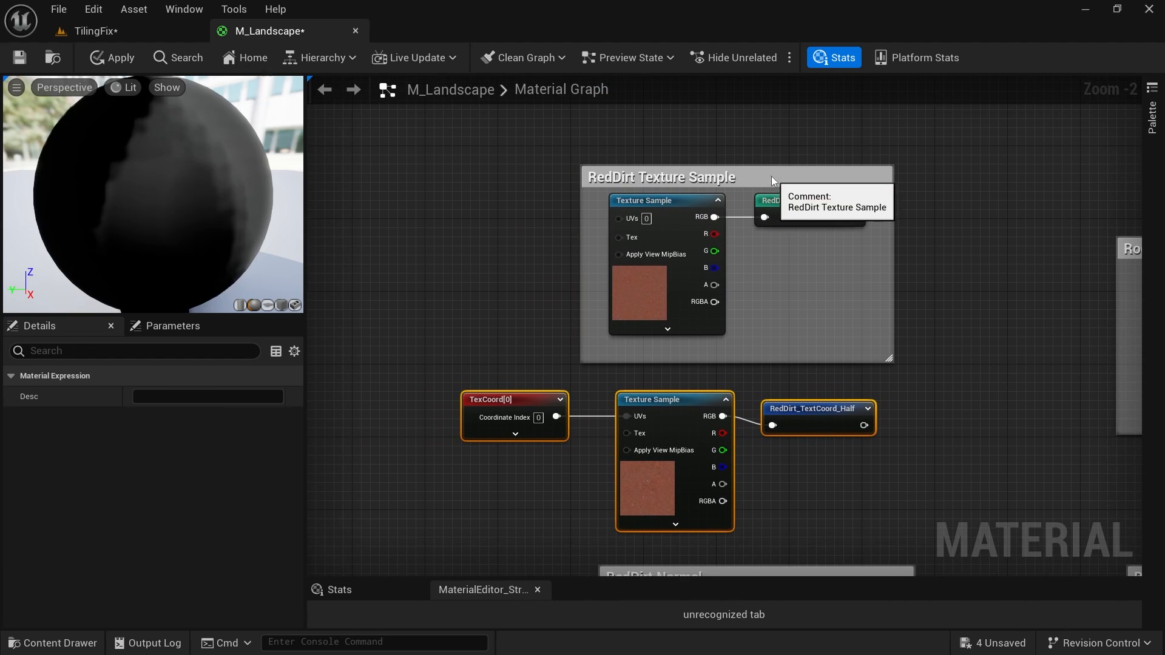
pyautogui.moveTo(770, 176); pyautogui.dragTo(653, 121)
pyautogui.moveTo(818, 368); pyautogui.dragTo(819, 309, button='right')
pyautogui.moveTo(897, 461); pyautogui.dragTo(411, 255)
pyautogui.moveTo(511, 179); pyautogui.dragTo(637, 134)
pyautogui.moveTo(927, 368); pyautogui.dragTo(799, 323, button='right')
pyautogui.click(784, 448)
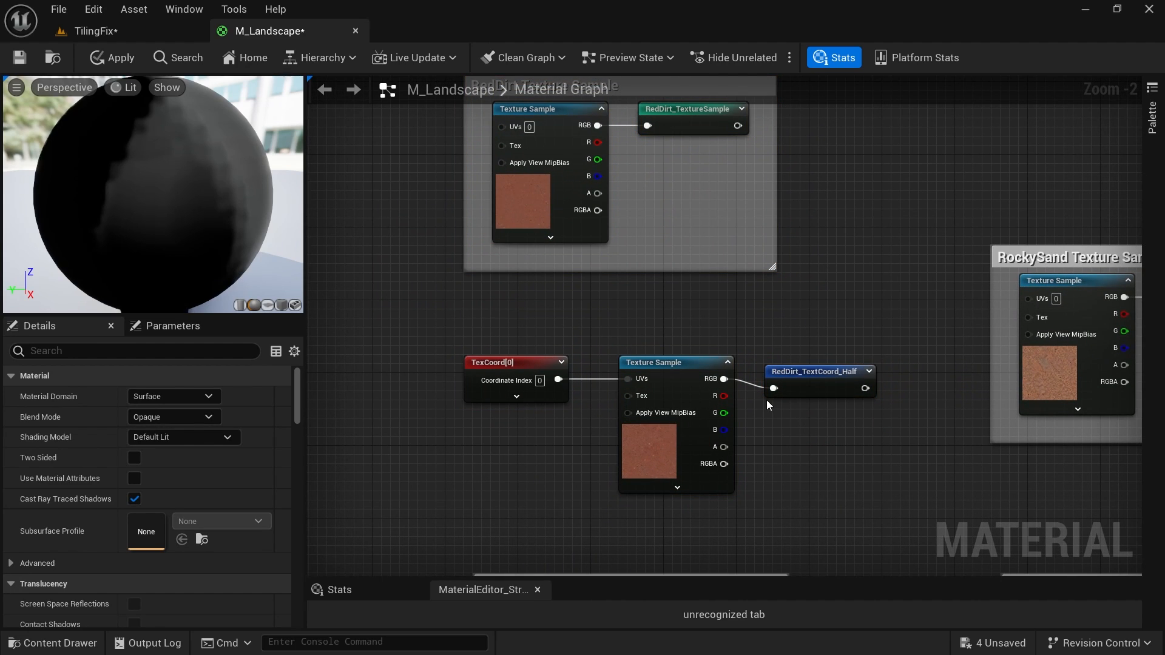
pyautogui.moveTo(902, 455); pyautogui.dragTo(813, 416, button='right')
pyautogui.moveTo(746, 341); pyautogui.dragTo(748, 341)
# Move the RockySand Texture Sample comment with its nodes upward to open space above the RockySand Normal comment.
pyautogui.moveTo(1022, 441); pyautogui.dragTo(807, 479, button='right')
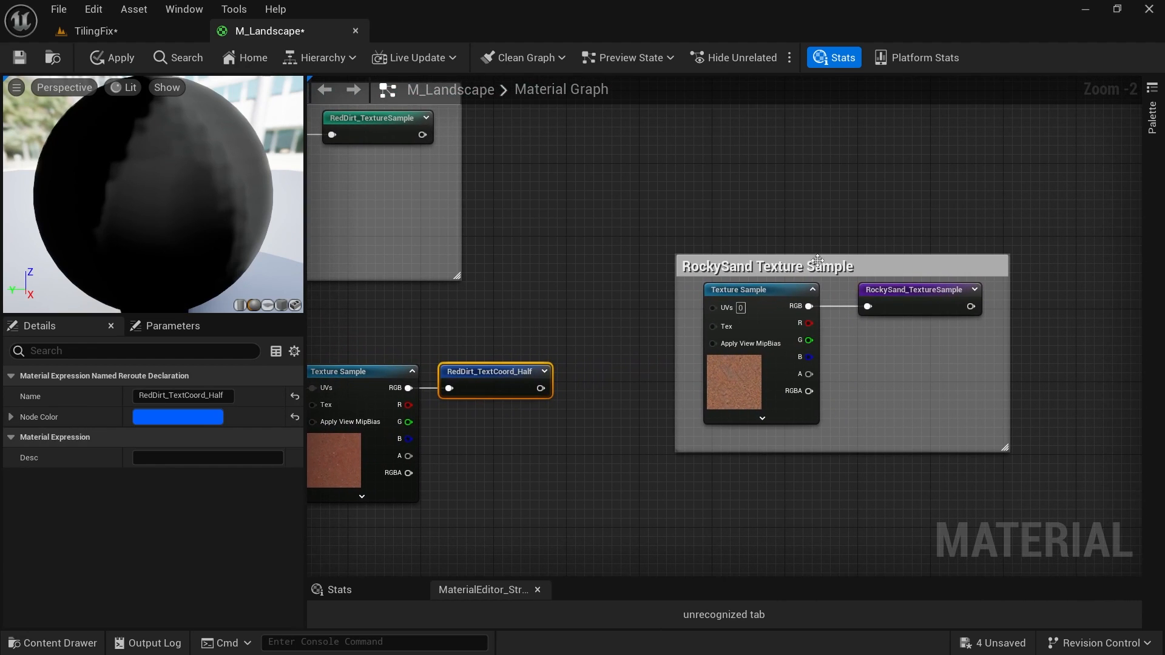
pyautogui.moveTo(898, 429); pyautogui.dragTo(895, 284)
pyautogui.moveTo(894, 284); pyautogui.dragTo(879, 347, button='right')
pyautogui.moveTo(820, 184); pyautogui.dragTo(813, 157)
# Duplicate the RockySand color Texture Sample and place the copy below the RockySand Texture Sample comment.
pyautogui.moveTo(931, 303); pyautogui.dragTo(779, 239)
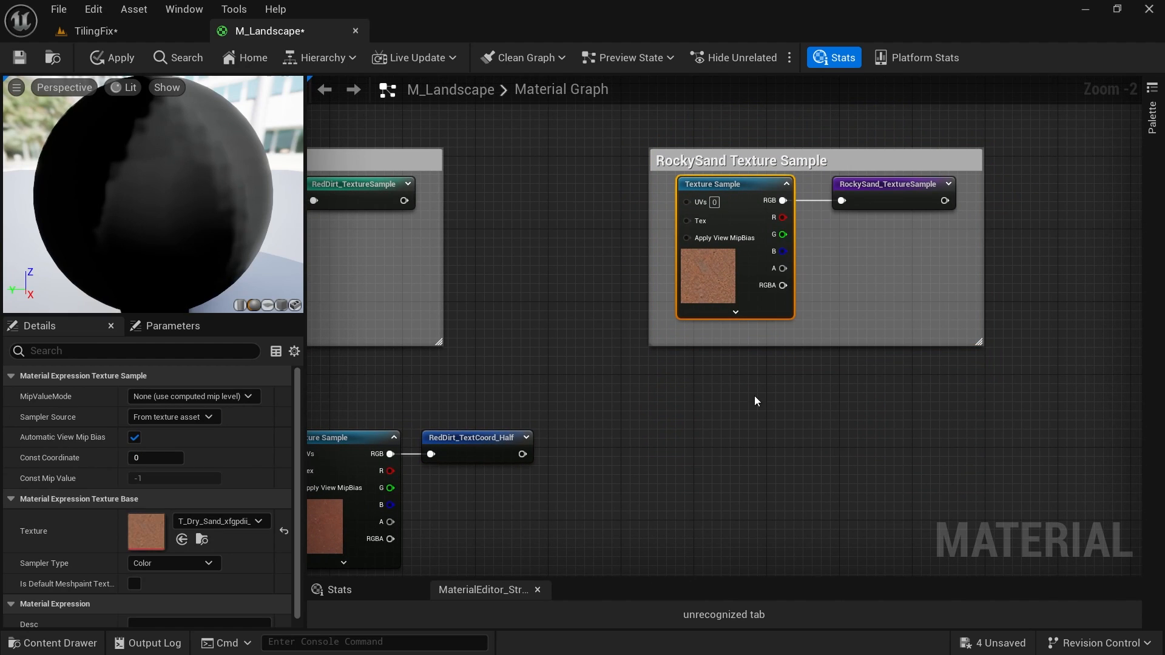
pyautogui.hotkey('ctrl', 'd')
pyautogui.scroll(2, 772, 380)
pyautogui.scroll(-2, 772, 380)
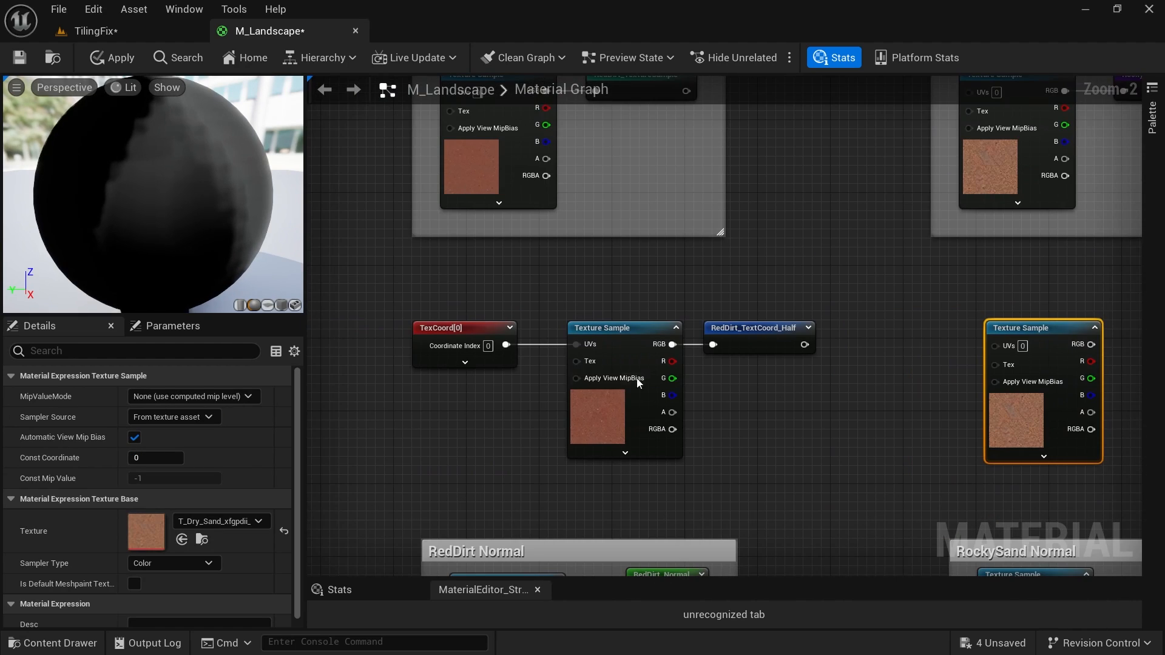
# Duplicate the 0.5-tiling texture coordinate node, connect the copy to the duplicated RockySand sample's UVs, and align the two nodes.
pyautogui.click(460, 329)
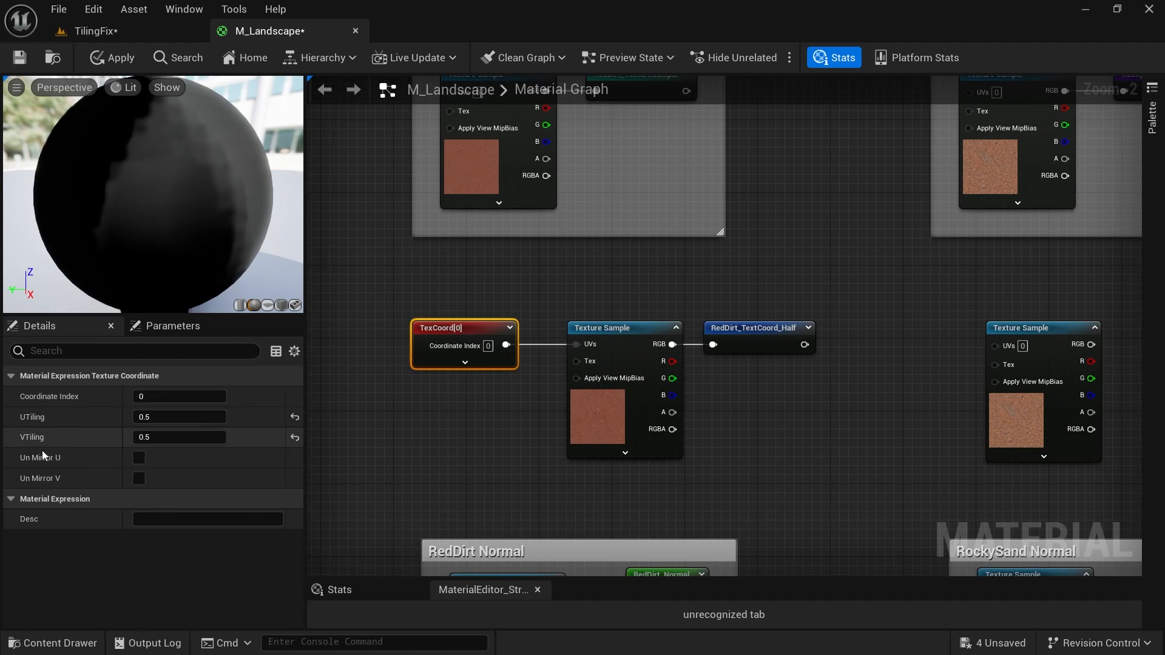
pyautogui.moveTo(847, 415); pyautogui.dragTo(704, 412, button='right')
pyautogui.hotkey('ctrl', 'd')
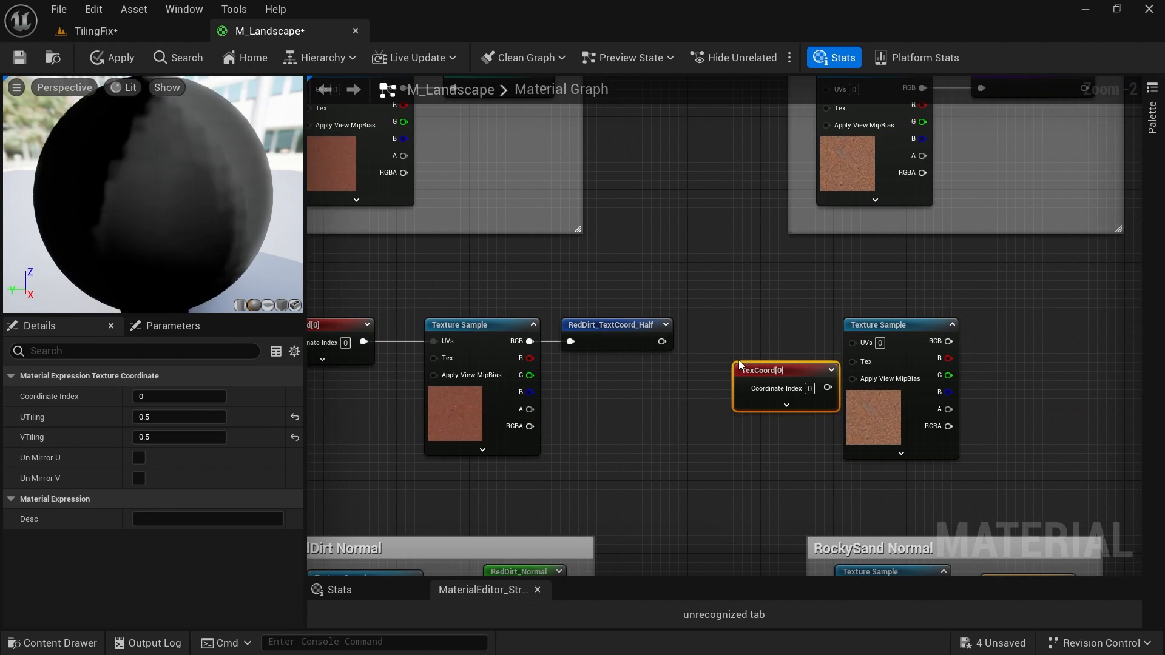
pyautogui.moveTo(900, 330); pyautogui.dragTo(928, 330)
pyautogui.moveTo(828, 387); pyautogui.dragTo(879, 341)
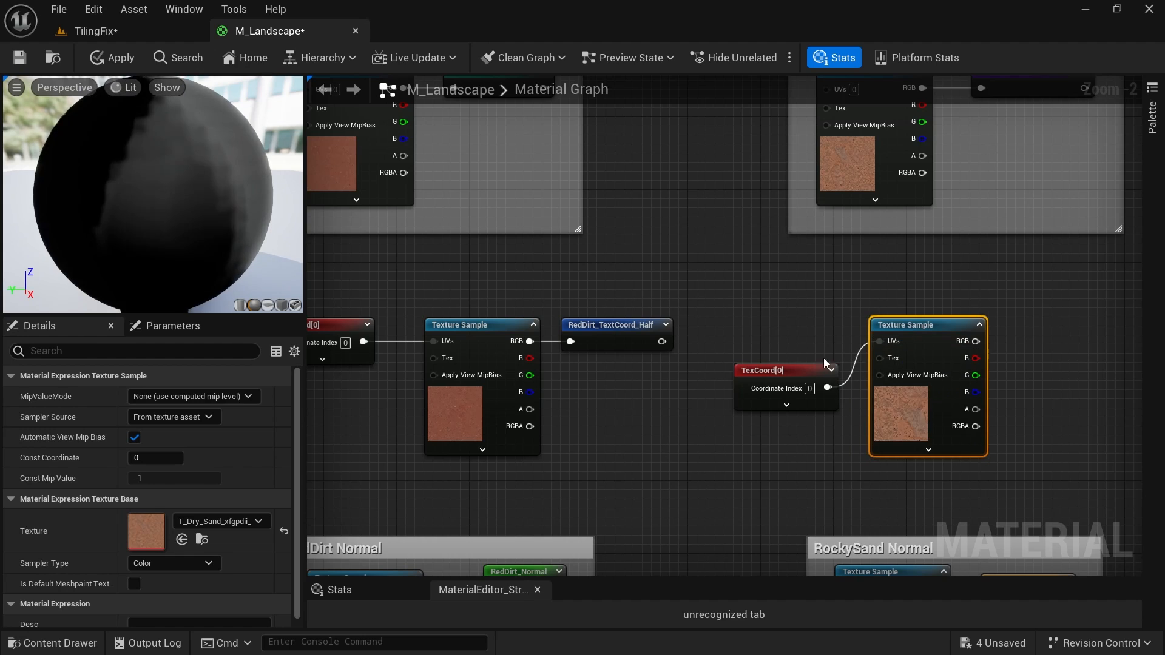
pyautogui.click(846, 437)
pyautogui.moveTo(812, 370); pyautogui.dragTo(819, 325)
# Add a Named Reroute Declaration from the duplicated RockySand sample's RGB output, name it RockySand_TextCoord_Half, and place it beside the sample.
pyautogui.moveTo(989, 344); pyautogui.dragTo(787, 407, button='right')
pyautogui.moveTo(774, 403); pyautogui.dragTo(842, 398)
pyautogui.write('name')
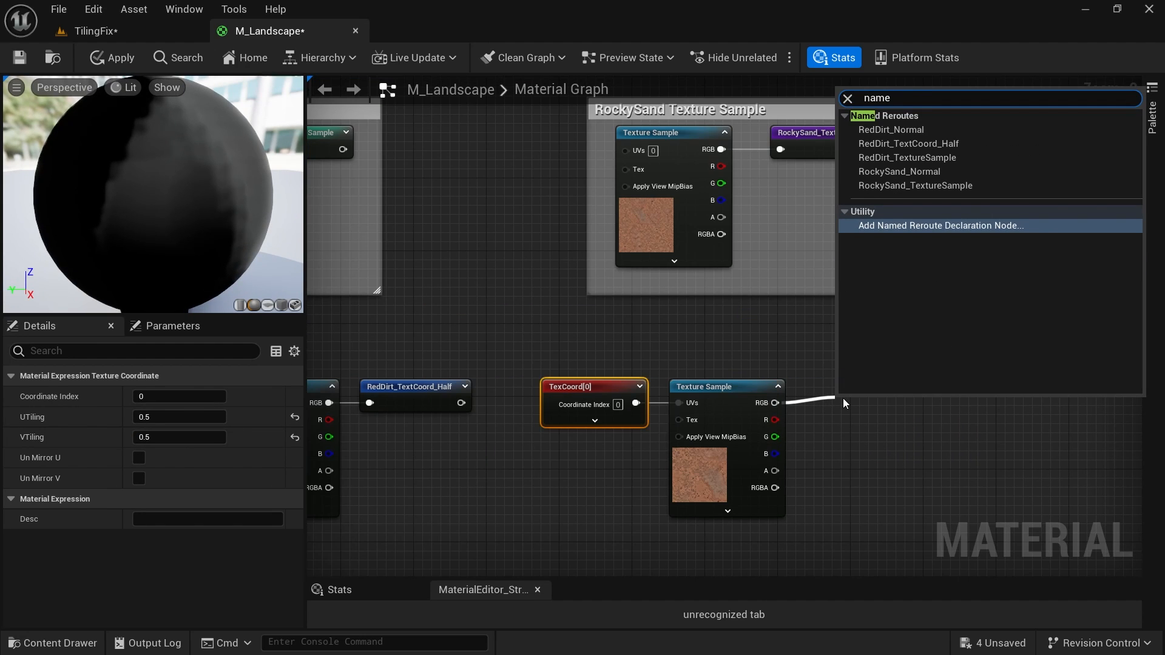
pyautogui.press('Return')
pyautogui.write('Rockyt')
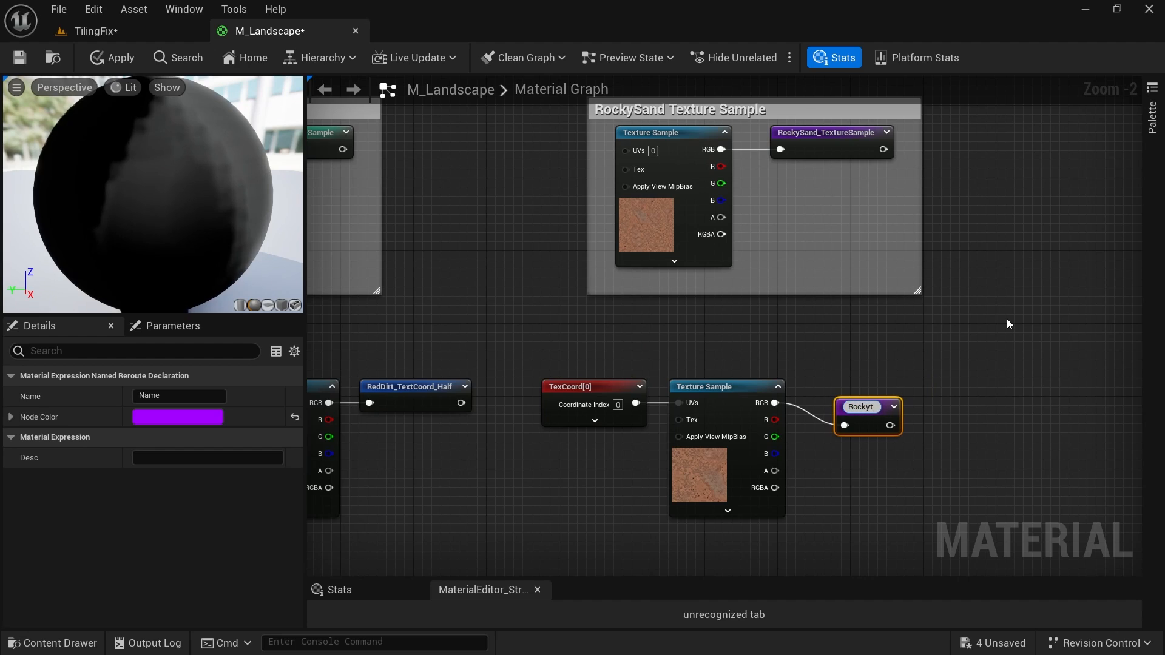
pyautogui.press('BackSpace')
pyautogui.write('Sand_')
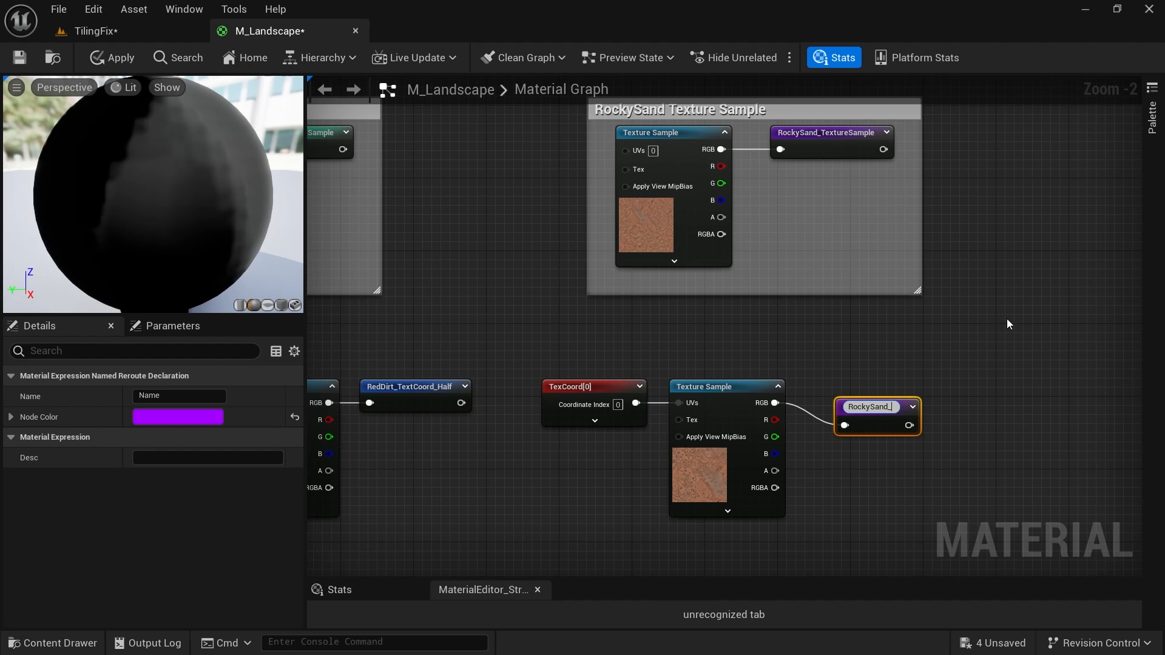
pyautogui.write('TextCoor')
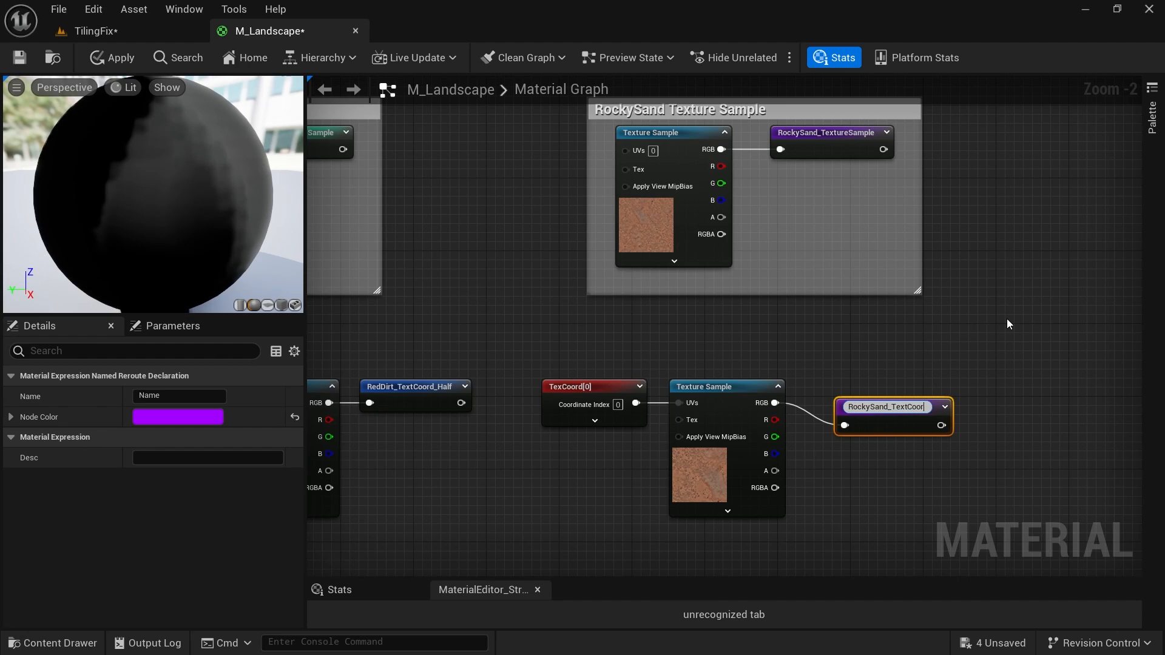
pyautogui.write('d')
pyautogui.write('_Half')
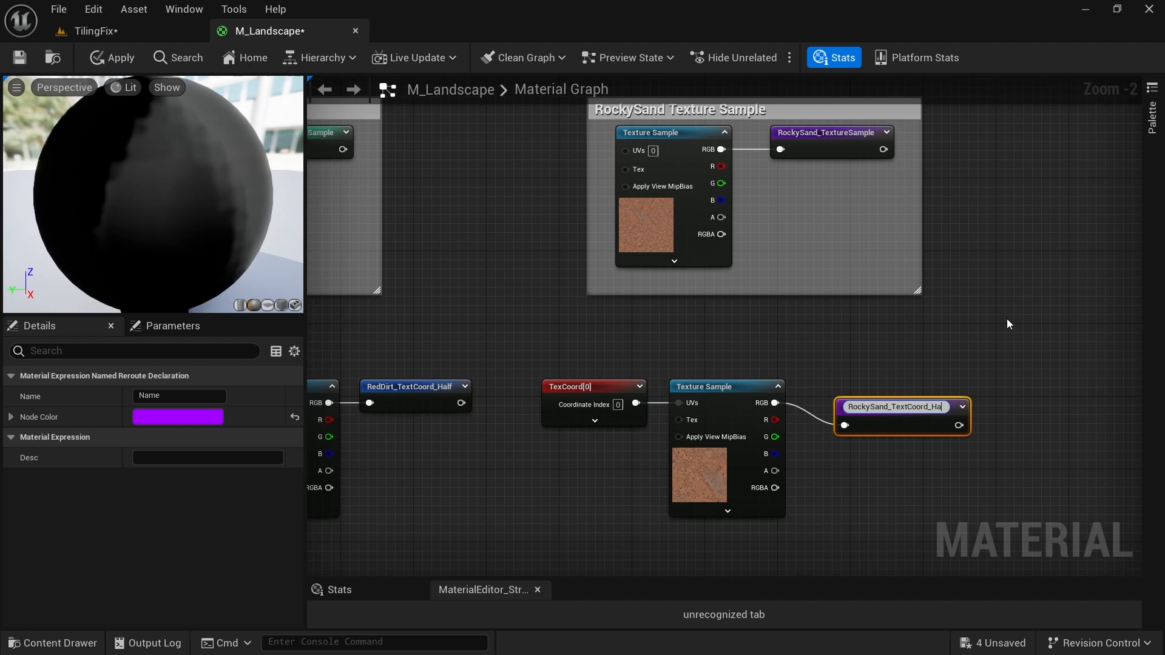
pyautogui.press('Return')
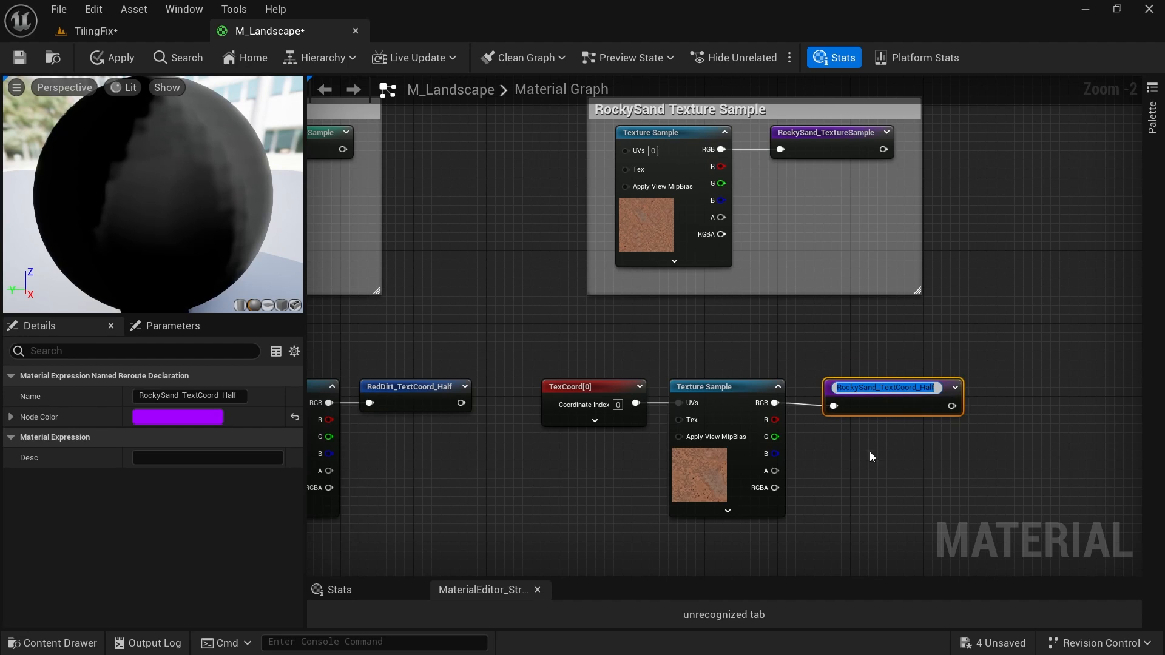
# Move the RedDirt Texture Sample comment and its half-scale nodes upward, and enlarge the comment to enclose those nodes.
pyautogui.moveTo(763, 467); pyautogui.dragTo(784, 416, button='right')
pyautogui.scroll(-2, 784, 416)
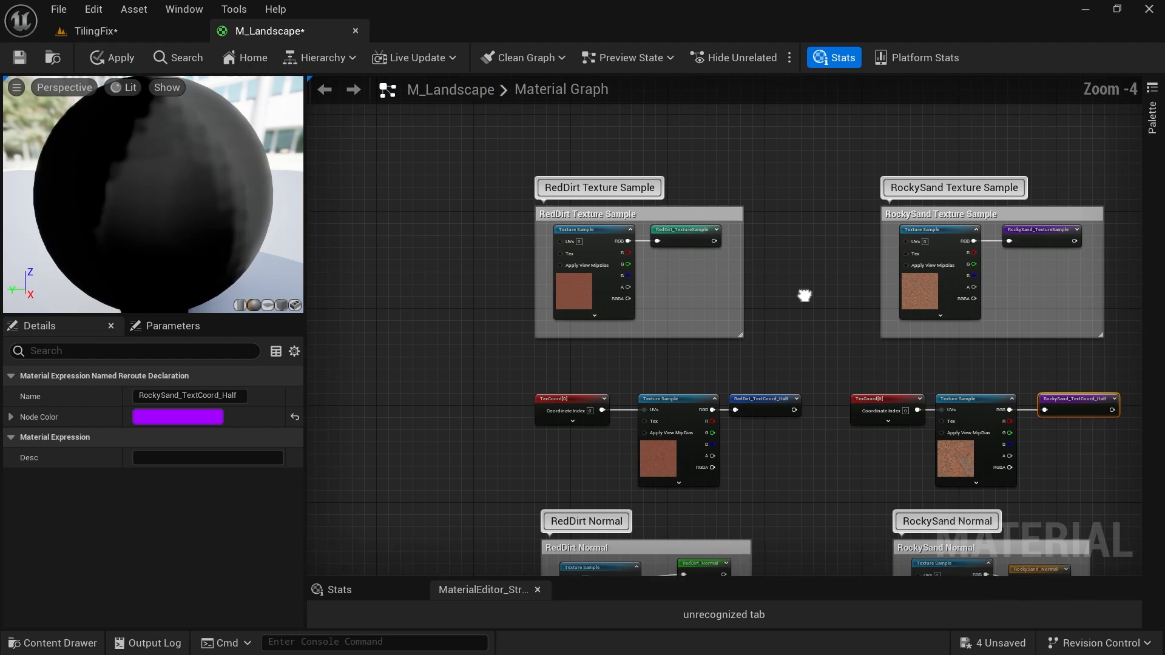
pyautogui.click(788, 471)
pyautogui.moveTo(788, 471); pyautogui.dragTo(507, 195)
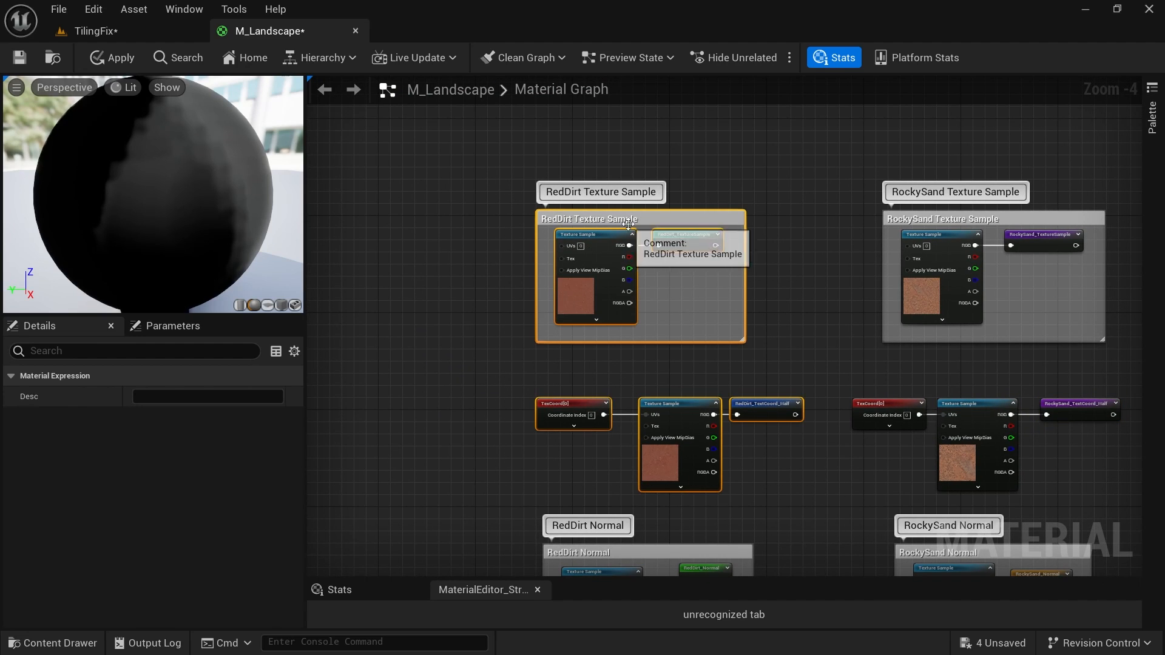
pyautogui.moveTo(669, 248); pyautogui.dragTo(633, 181)
pyautogui.click(666, 263)
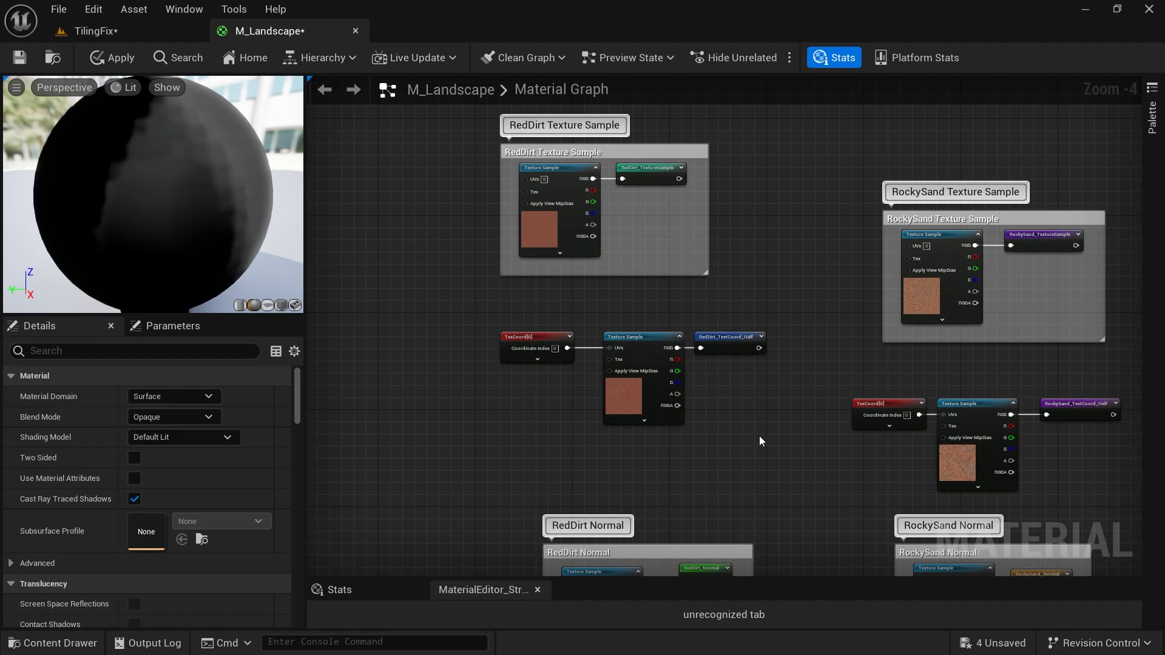
pyautogui.moveTo(763, 441); pyautogui.dragTo(549, 304)
pyautogui.moveTo(705, 273); pyautogui.dragTo(810, 402)
# Move the RockySand Texture Sample comment together with the RockySand half-scale nodes upward, beside the enlarged RedDirt comment.
pyautogui.moveTo(978, 372); pyautogui.dragTo(772, 370, button='right')
pyautogui.moveTo(965, 489); pyautogui.dragTo(659, 179)
pyautogui.moveTo(719, 218); pyautogui.dragTo(737, 167)
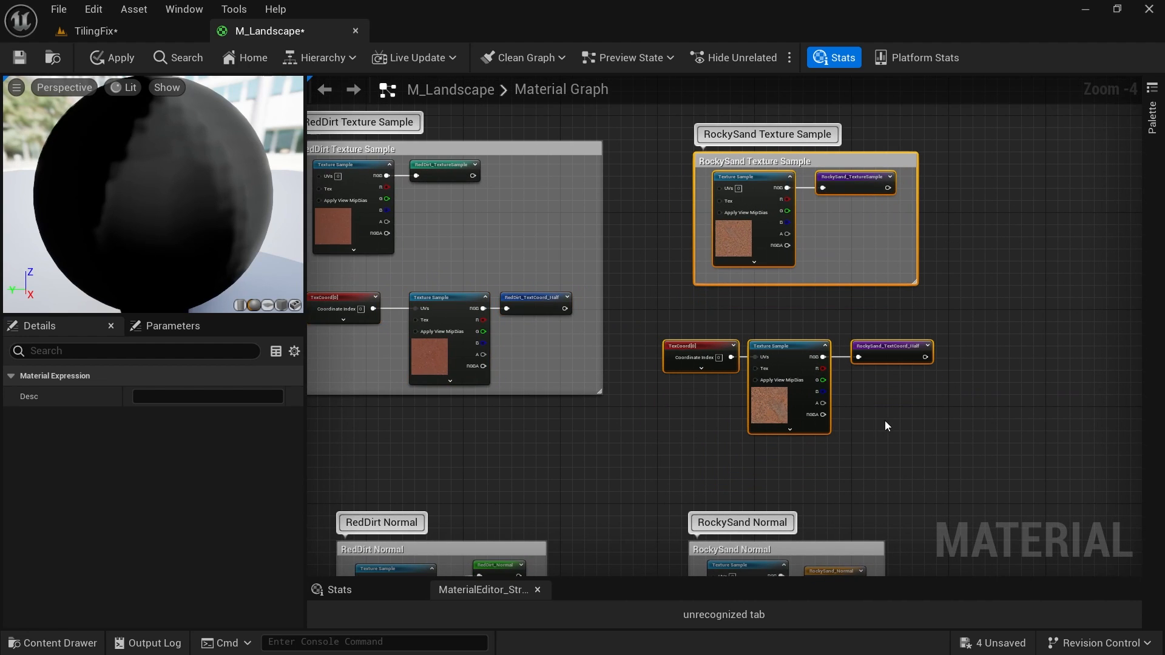
# Place the RockySand TexCoord, Texture Sample and RockySand_TextCoord_Half nodes below the RockySand Texture Sample group and enlarge its comment box around them.
pyautogui.moveTo(887, 426); pyautogui.dragTo(730, 316)
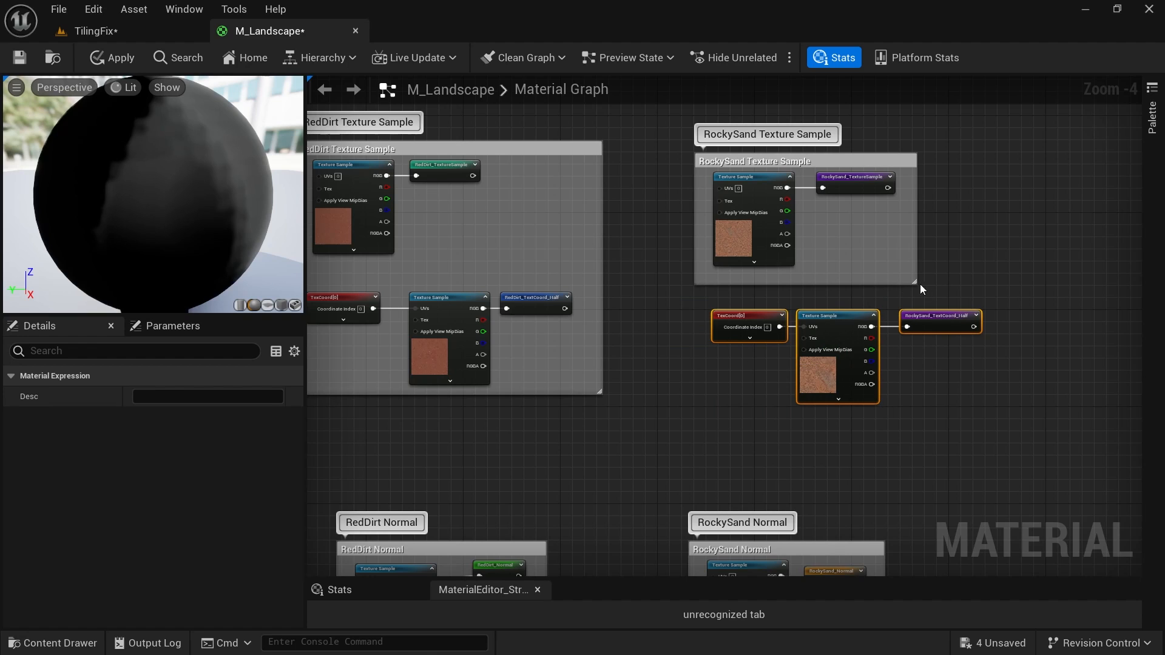
pyautogui.moveTo(920, 287); pyautogui.dragTo(1034, 428)
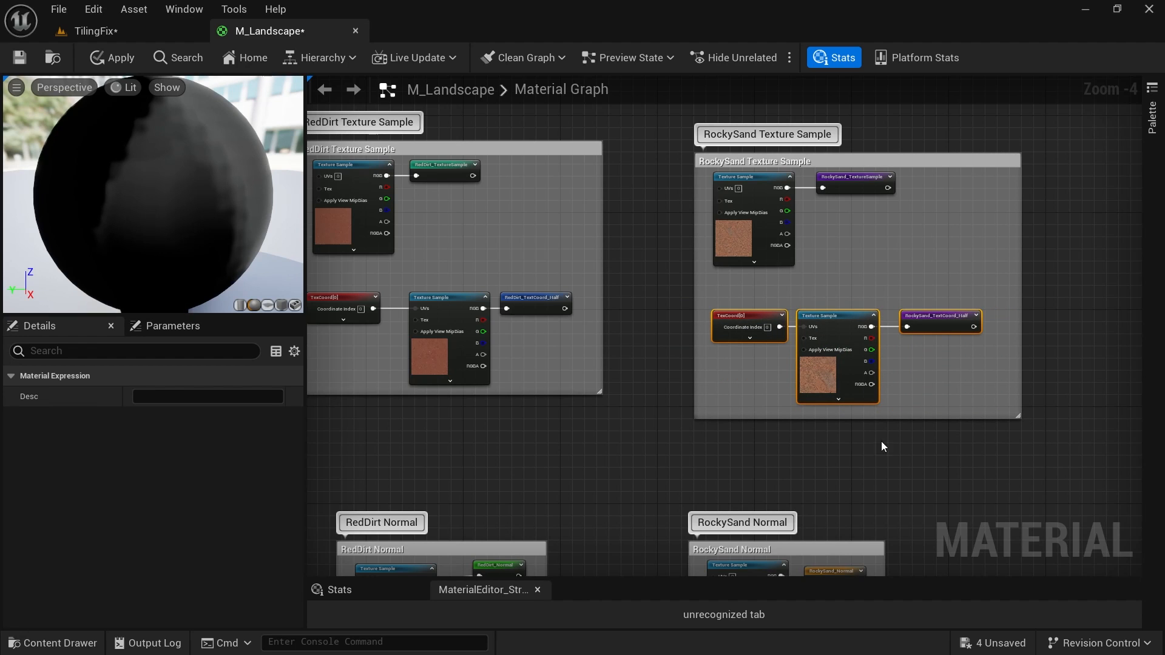
# Add RedDirt_TextCoord_Half and RockySand_TextCoord_Half named reroutes beside the Landscape Layer Blend that feeds Base Color.
pyautogui.moveTo(791, 408); pyautogui.dragTo(874, 403, button='right')
pyautogui.moveTo(1056, 446); pyautogui.dragTo(638, 304, button='right')
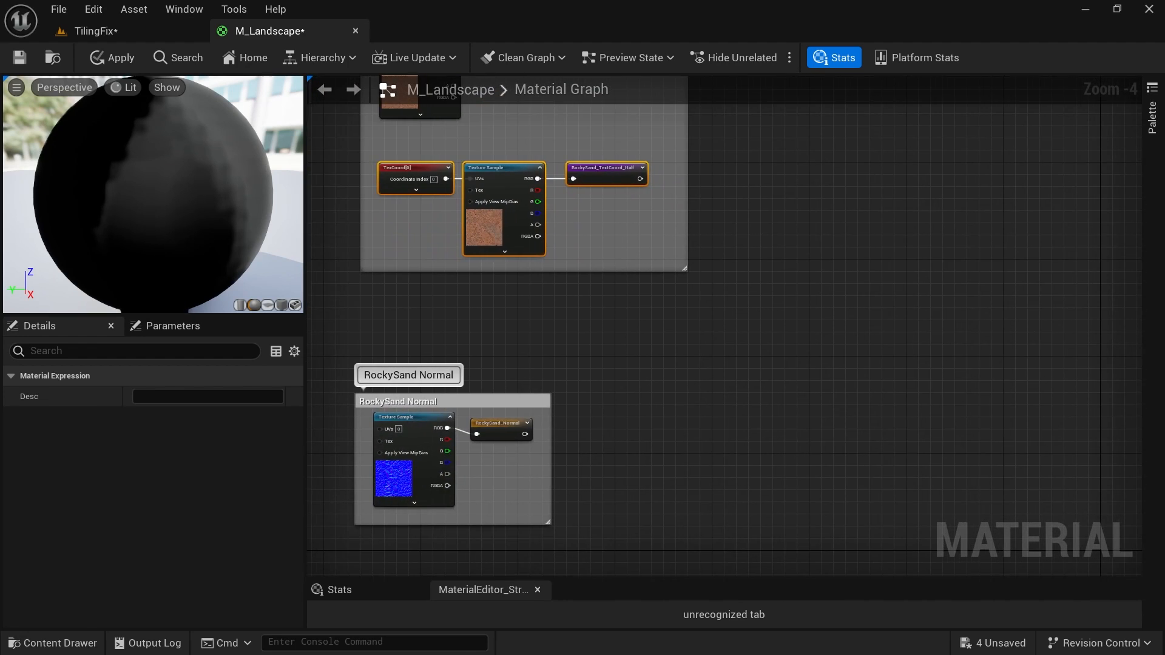
pyautogui.moveTo(1050, 473); pyautogui.dragTo(698, 291, button='right')
pyautogui.moveTo(1011, 447); pyautogui.dragTo(849, 267, button='right')
pyautogui.moveTo(555, 403); pyautogui.dragTo(910, 367, button='right')
pyautogui.scroll(4, 690, 366)
pyautogui.moveTo(690, 367); pyautogui.dragTo(869, 369, button='right')
pyautogui.moveTo(752, 202); pyautogui.dragTo(795, 225, button='right')
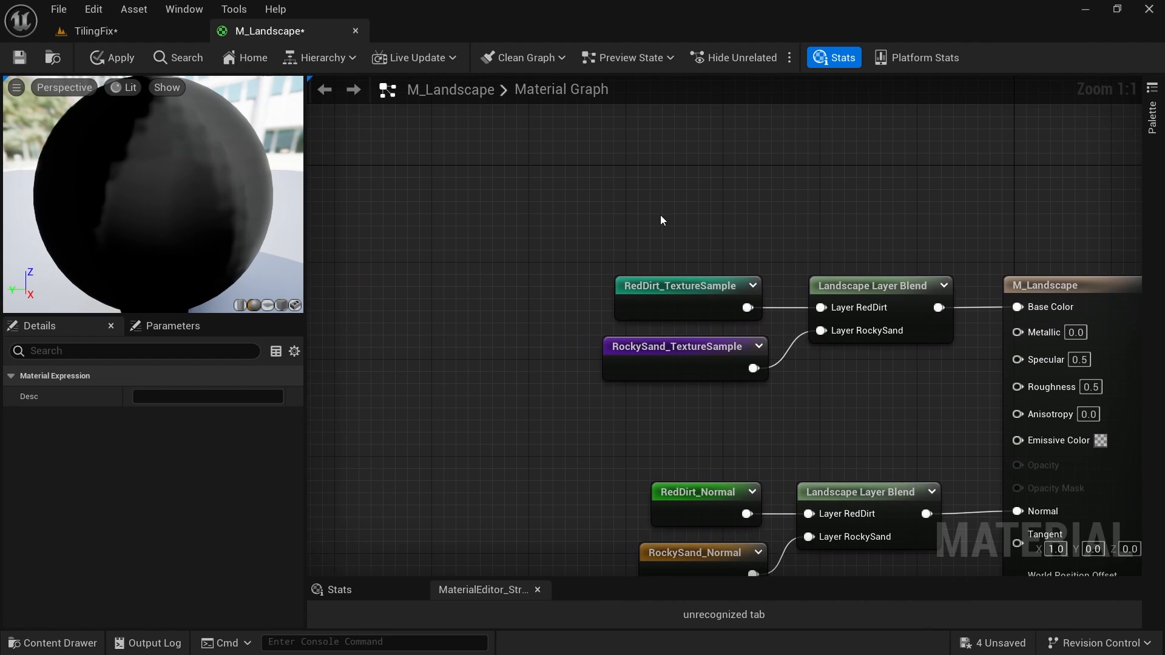
pyautogui.rightClick(660, 215)
pyautogui.write('half')
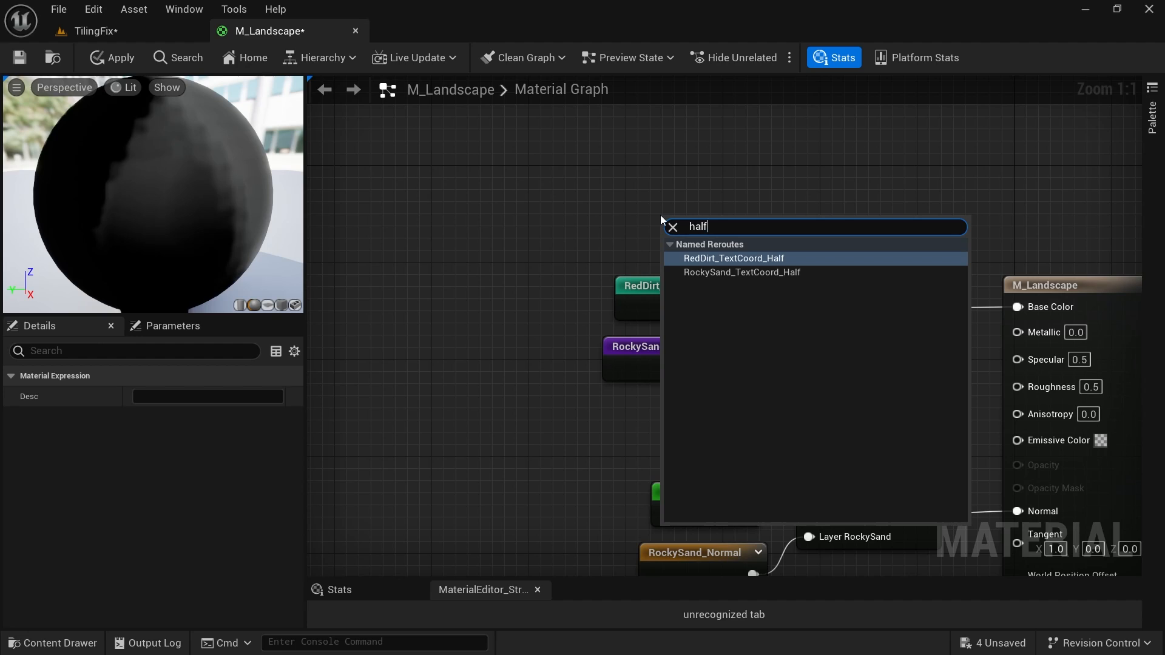
pyautogui.click(736, 259)
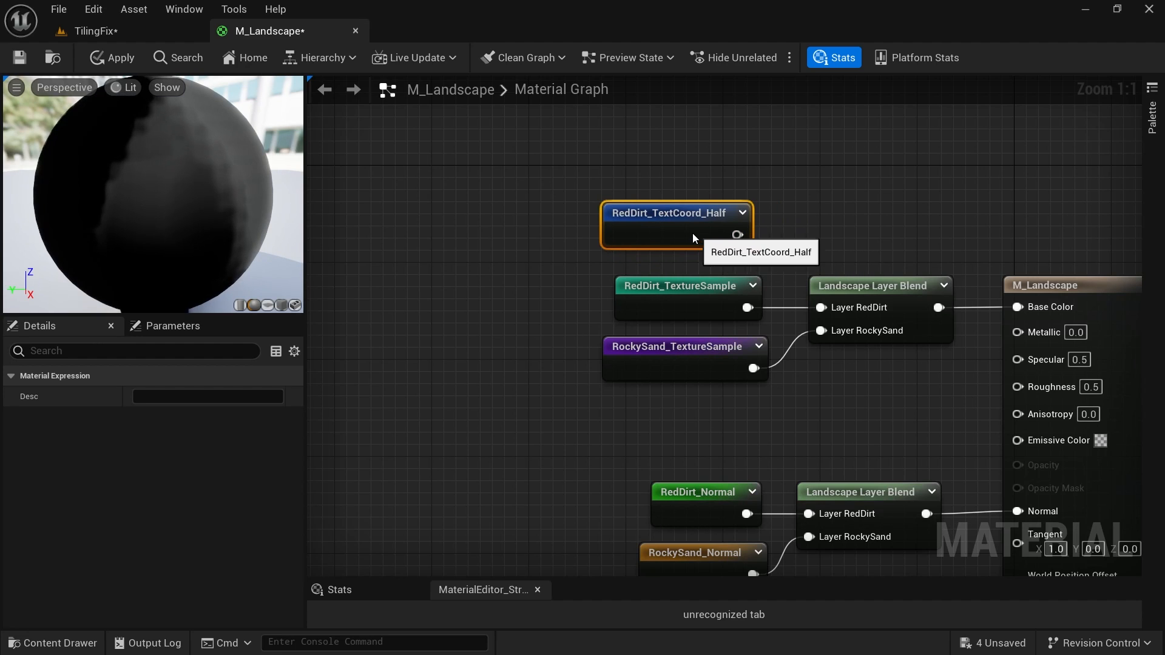
pyautogui.rightClick(659, 414)
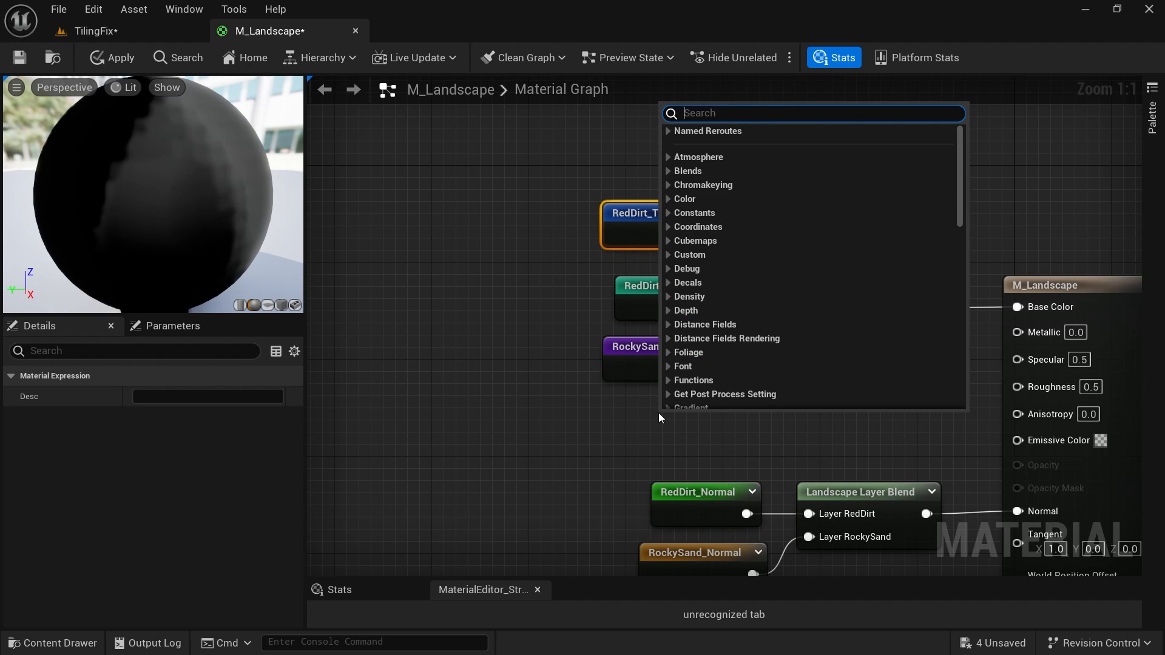
pyautogui.write('half')
pyautogui.click(752, 161)
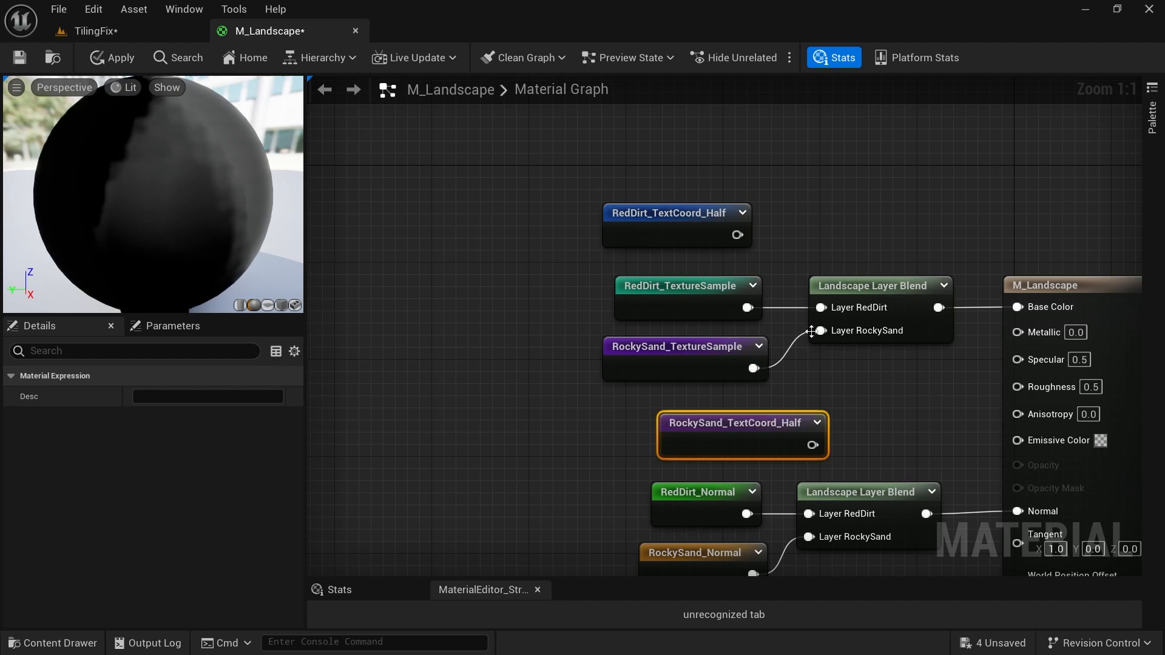
# Connect both TextCoord_Half reroutes to the Layer RedDirt and Layer RockySand inputs, and set the two TextureSample reroutes aside.
pyautogui.moveTo(736, 235); pyautogui.dragTo(829, 307)
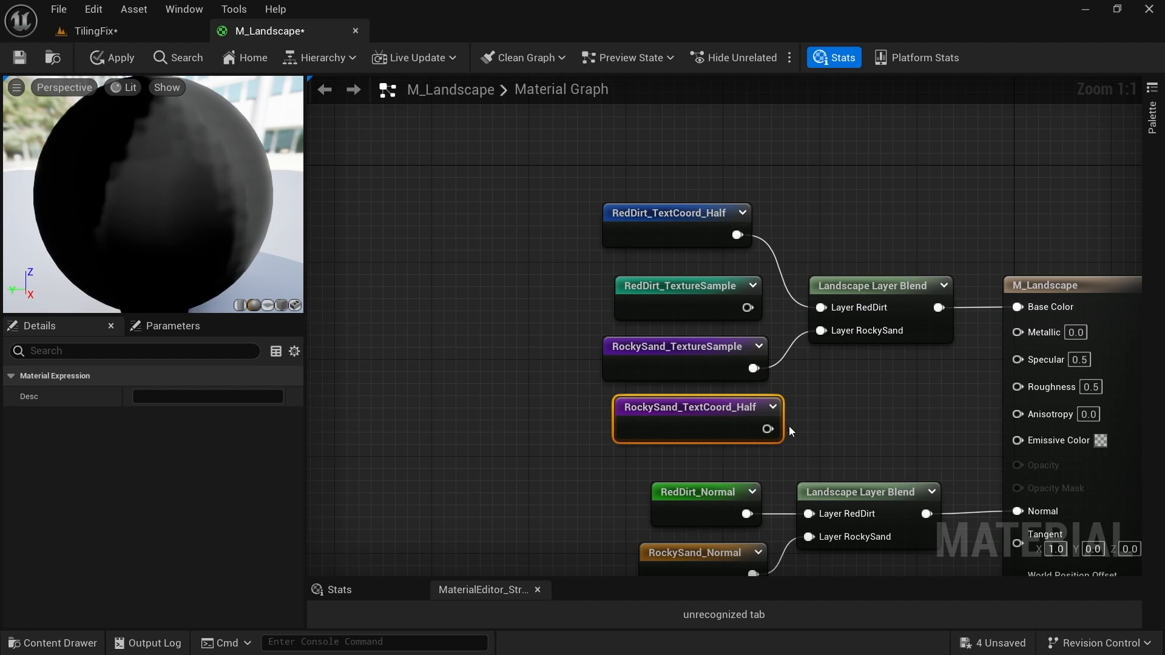
pyautogui.moveTo(767, 428); pyautogui.dragTo(823, 330)
pyautogui.moveTo(577, 307); pyautogui.dragTo(722, 365)
pyautogui.moveTo(727, 307); pyautogui.dragTo(497, 295)
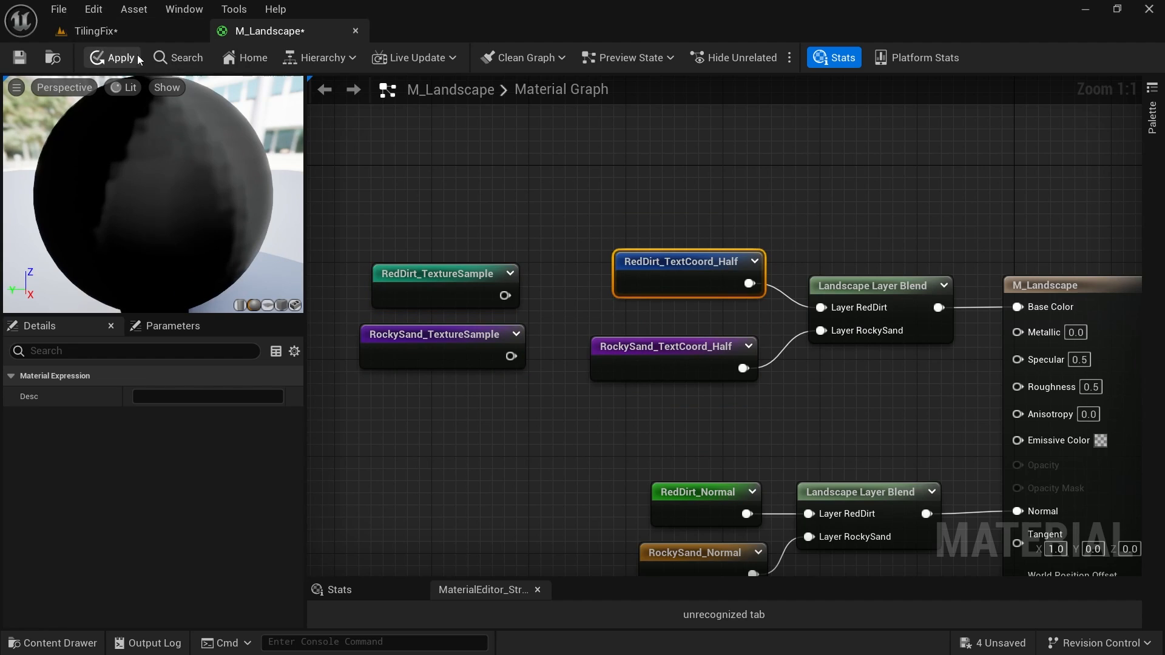
# Apply the material and inspect the landscape's texture tiling in the TilingFix level.
pyautogui.click(97, 31)
pyautogui.moveTo(716, 436); pyautogui.dragTo(720, 452, button='right')
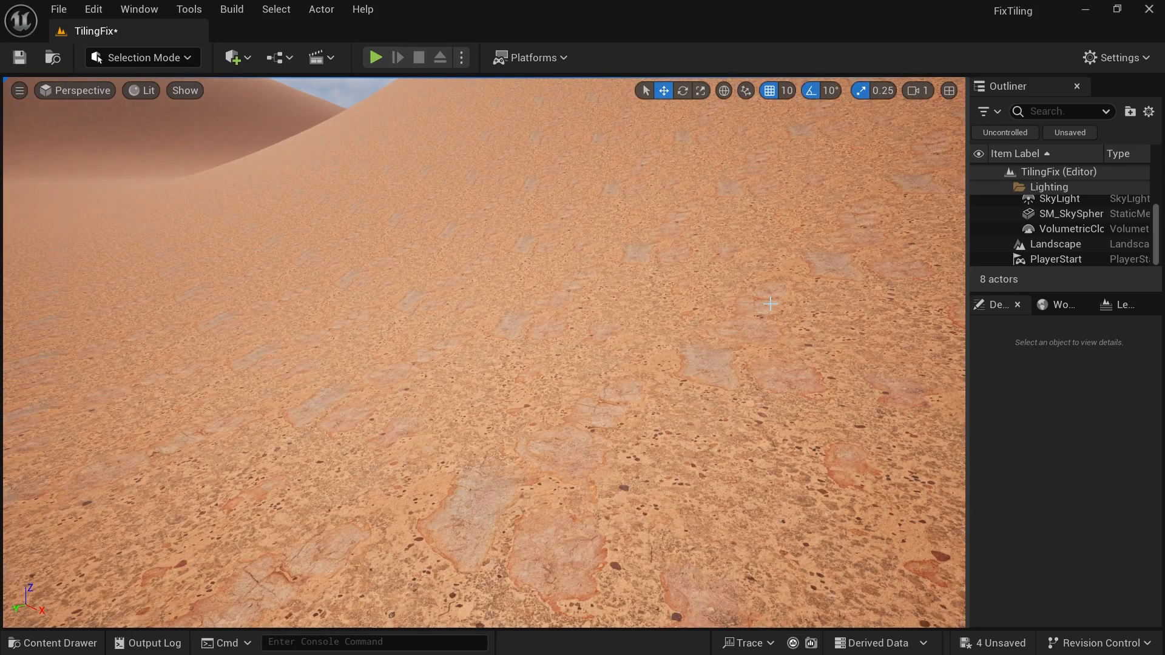
pyautogui.moveTo(811, 445); pyautogui.dragTo(819, 381, button='right')
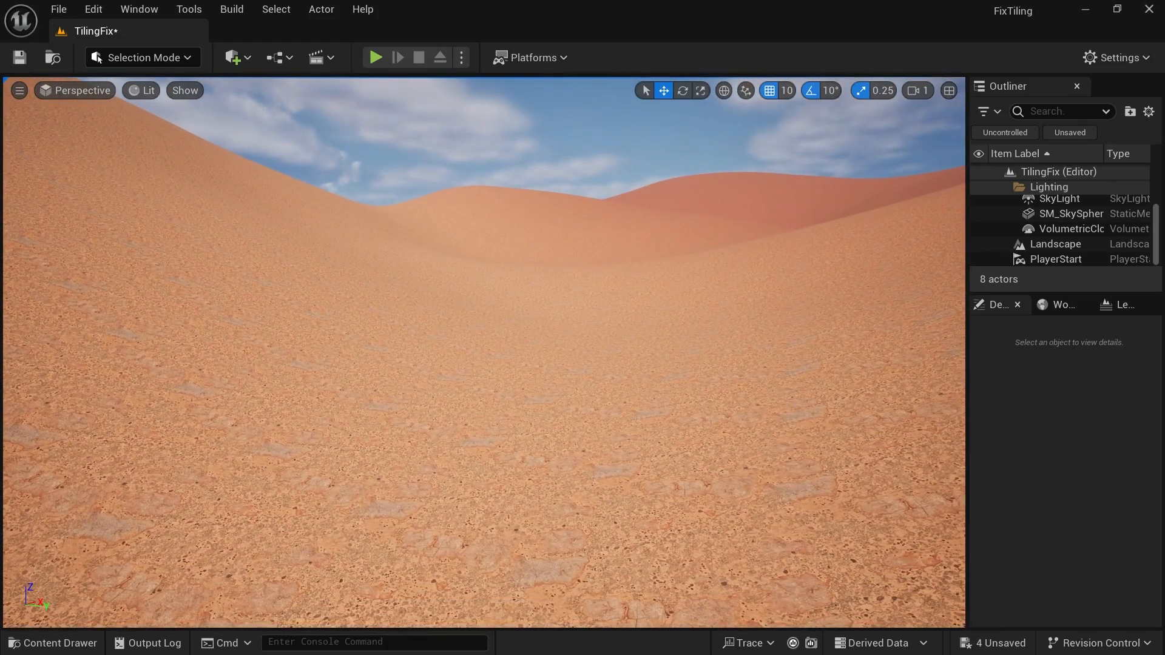
# Return to the M_Landscape graph, delete the disconnected RedDirt and RockySand TextureSample reroutes, and realign the RedDirt_TextCoord_Half node.
pyautogui.moveTo(1164, 434); pyautogui.dragTo(297, 38)
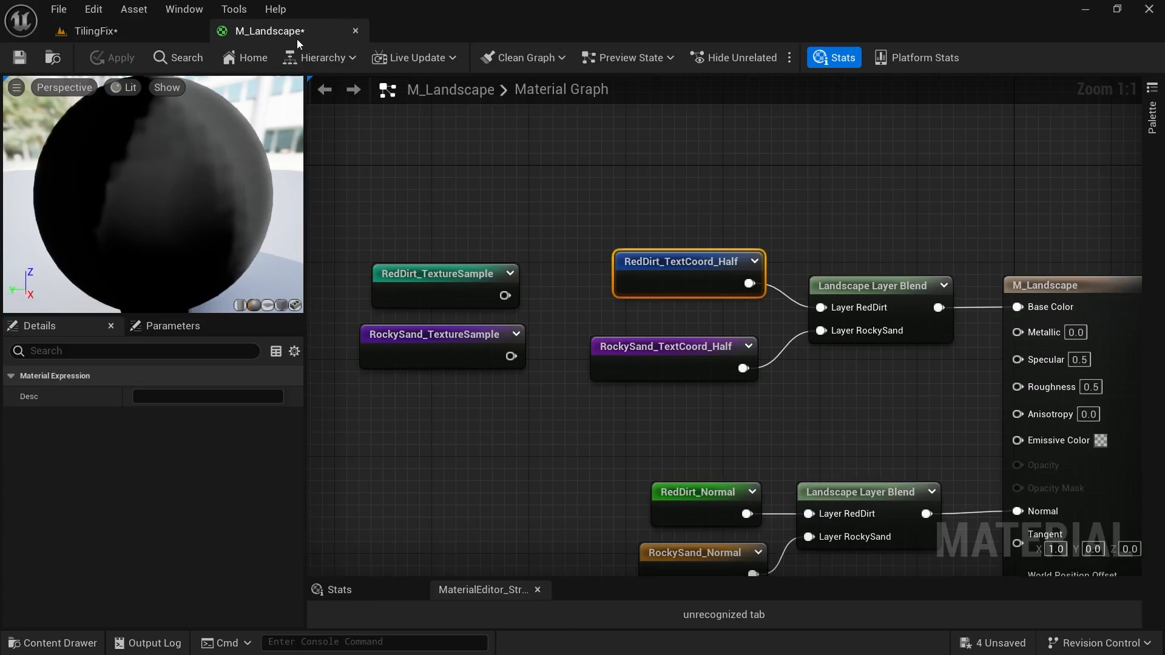
pyautogui.moveTo(660, 272); pyautogui.dragTo(735, 267, button='right')
pyautogui.moveTo(624, 426); pyautogui.dragTo(528, 231)
pyautogui.press('Delete')
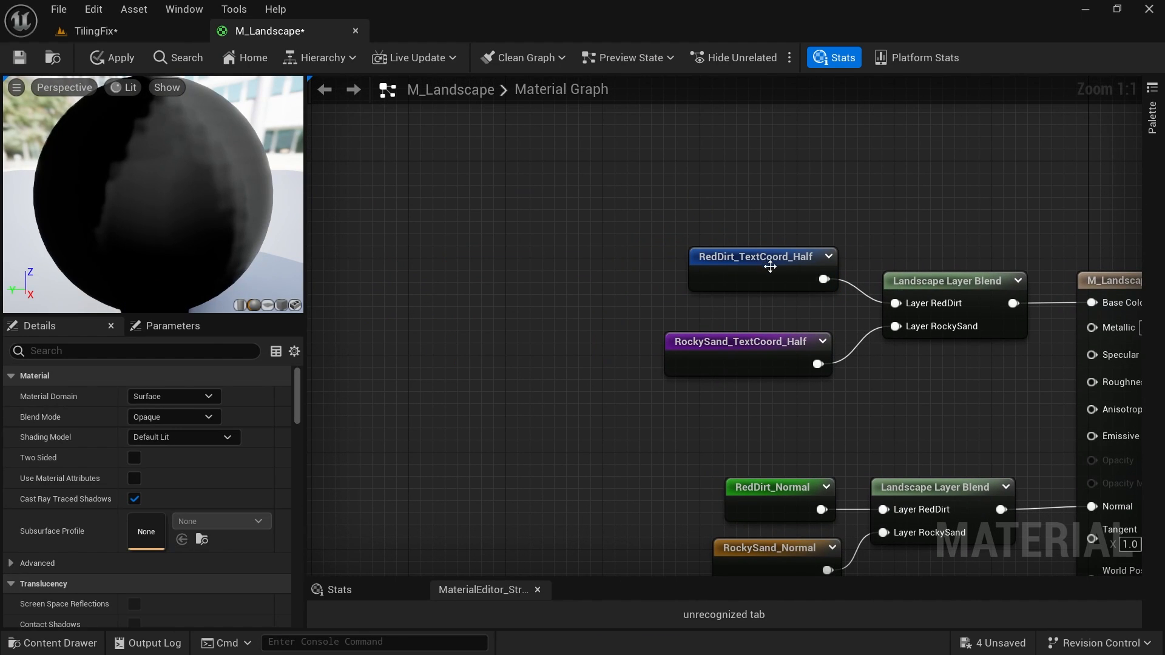
pyautogui.moveTo(789, 279); pyautogui.dragTo(765, 279)
# Examine the RedDirt_TextureSample and RockySand_TextureSample reroute declarations in their comment groups.
pyautogui.moveTo(427, 150); pyautogui.dragTo(737, 249, button='right')
pyautogui.scroll(-7, 737, 249)
pyautogui.moveTo(591, 242); pyautogui.dragTo(689, 421, button='right')
pyautogui.scroll(7, 585, 269)
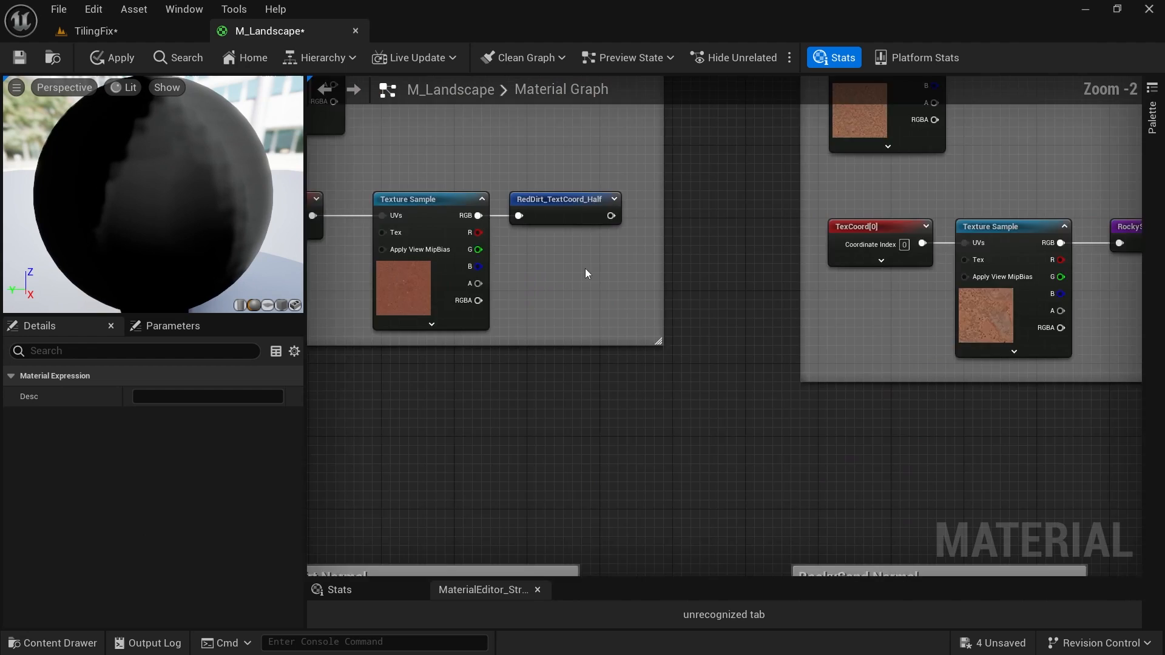
pyautogui.moveTo(608, 196); pyautogui.dragTo(735, 446, button='right')
pyautogui.moveTo(596, 243); pyautogui.dragTo(663, 341, button='right')
pyautogui.click(573, 279)
pyautogui.moveTo(986, 381); pyautogui.dragTo(509, 353, button='right')
pyautogui.moveTo(975, 349); pyautogui.dragTo(954, 348, button='right')
pyautogui.click(838, 269)
# Widen the material graph area and inspect the upper Texture Sample nodes in the RedDirt and RockySand groups.
pyautogui.moveTo(803, 426); pyautogui.dragTo(848, 330, button='right')
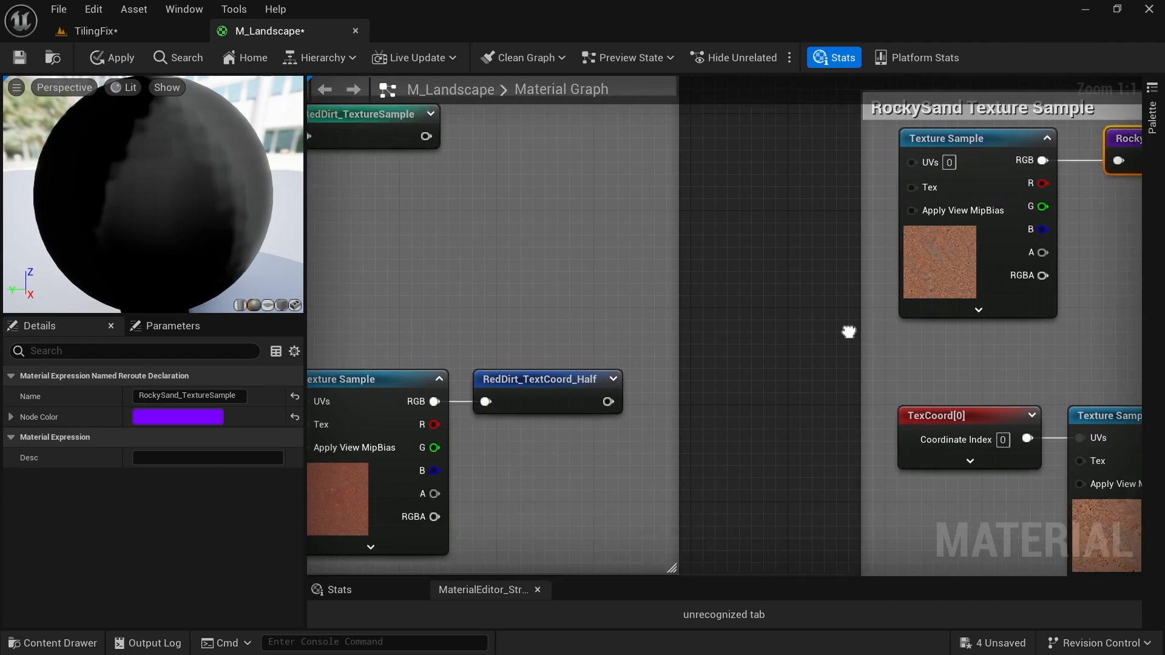
pyautogui.scroll(-2, 657, 301)
pyautogui.scroll(-1, 656, 301)
pyautogui.moveTo(761, 360); pyautogui.dragTo(801, 345, button='right')
pyautogui.moveTo(305, 378); pyautogui.dragTo(136, 388)
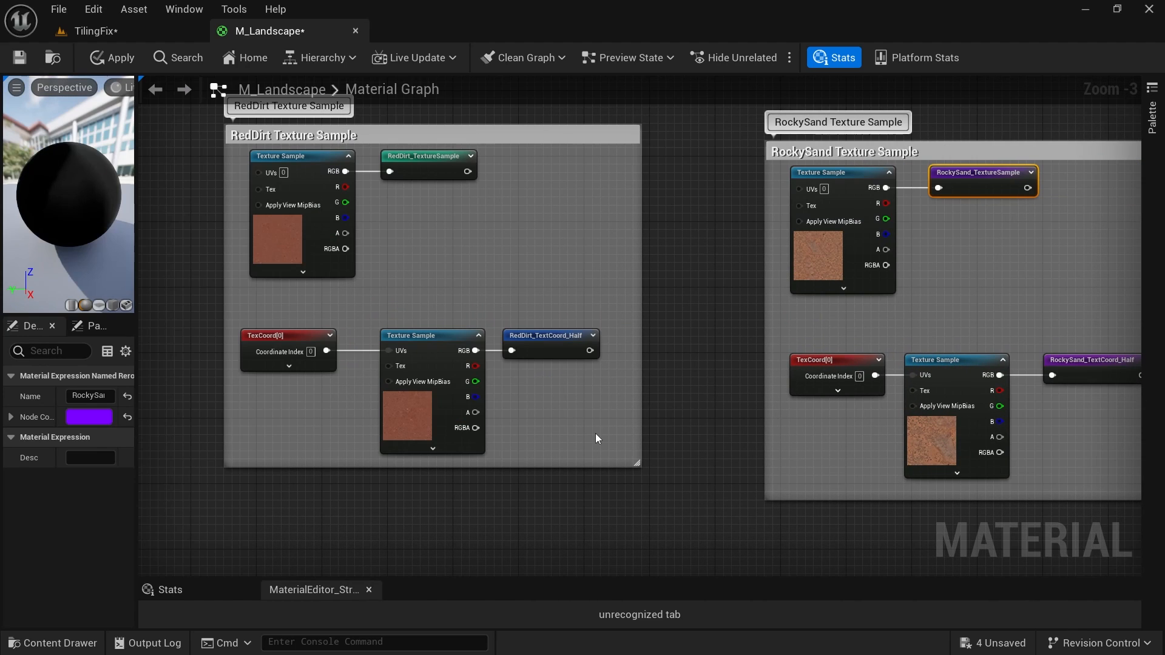
pyautogui.moveTo(599, 411); pyautogui.dragTo(612, 424, button='right')
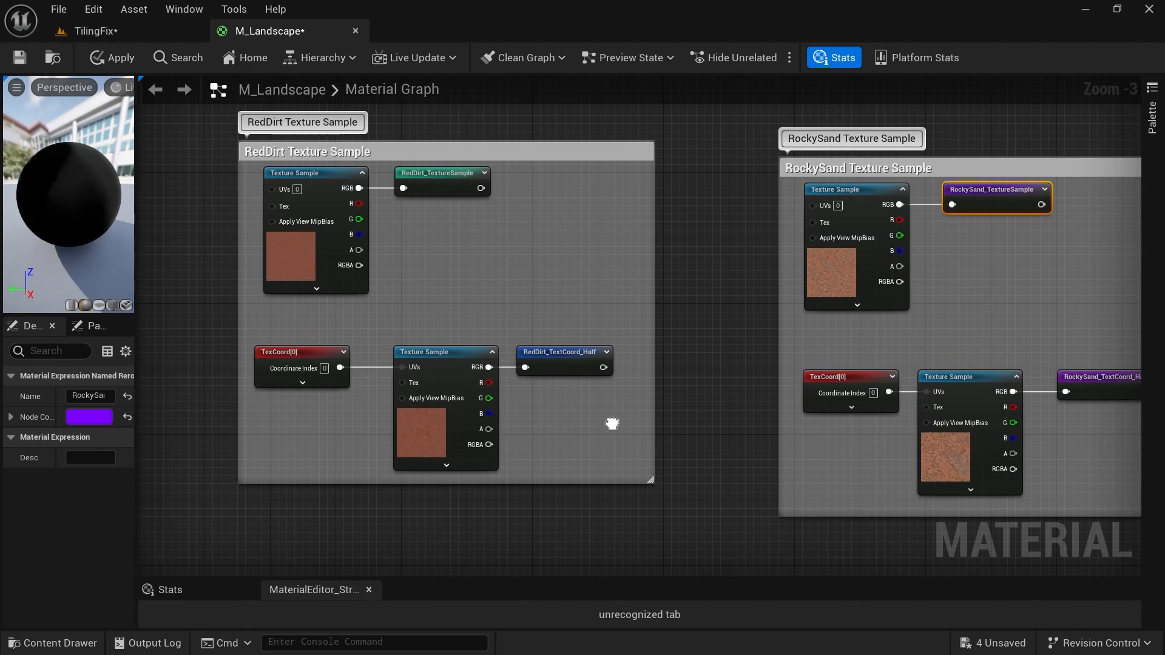
pyautogui.click(298, 269)
pyautogui.click(849, 268)
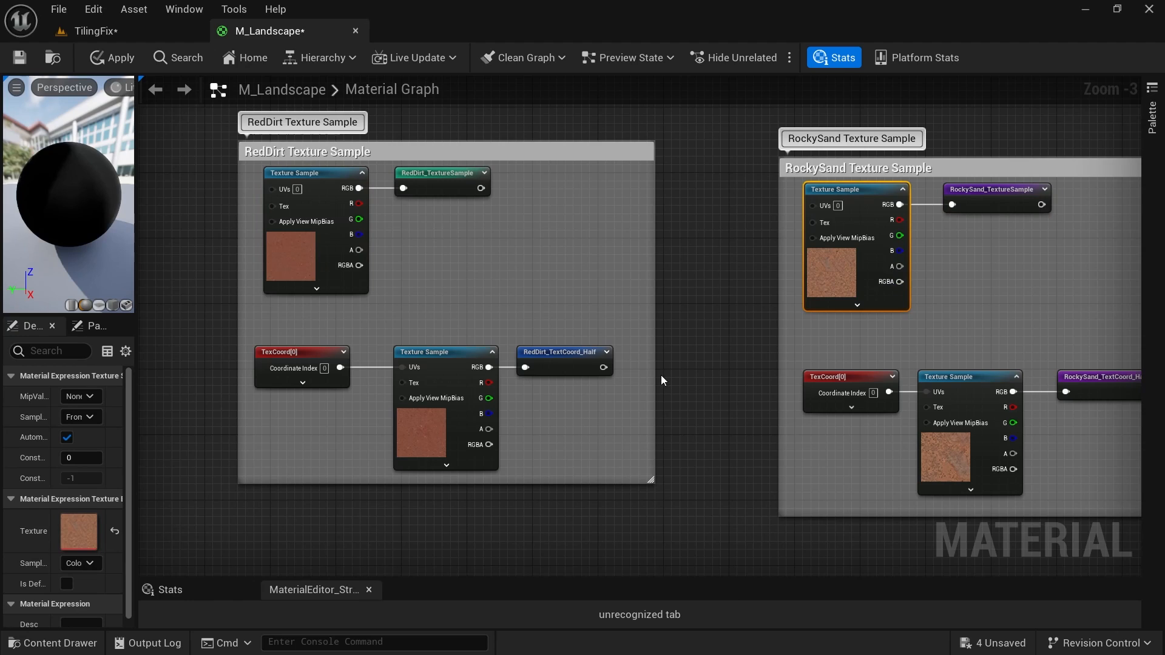
pyautogui.click(303, 259)
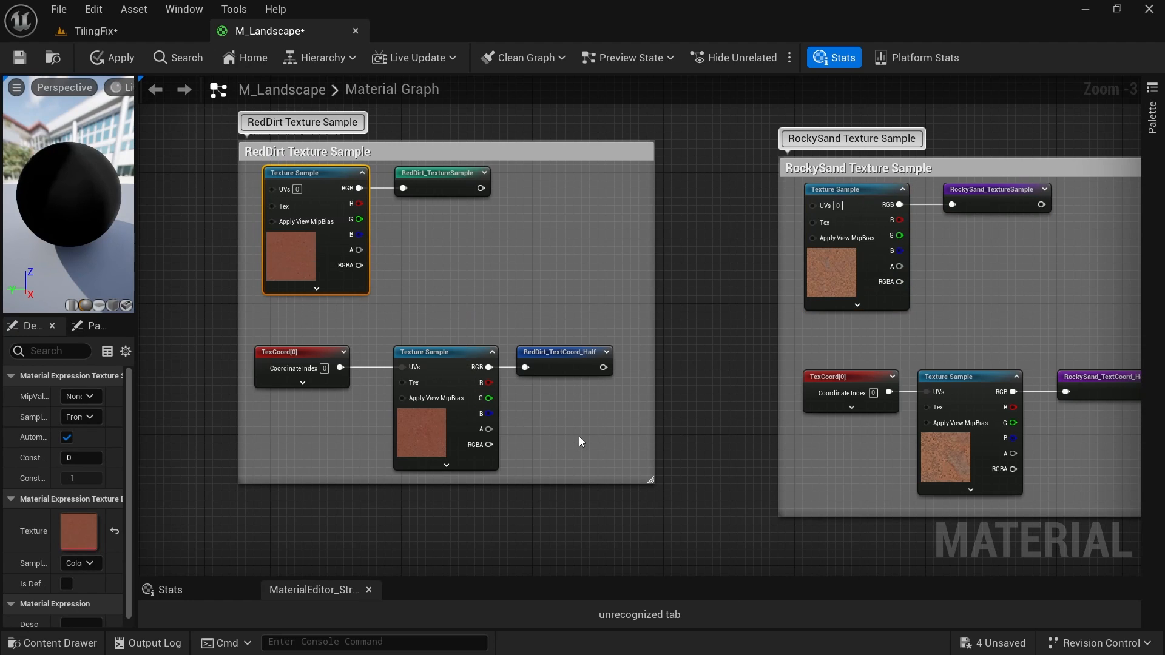
# Move the RedDirt Normal and RockySand Normal comment groups directly above their matching Texture Sample groups.
pyautogui.moveTo(579, 435); pyautogui.dragTo(615, 230, button='right')
pyautogui.scroll(-2, 570, 342)
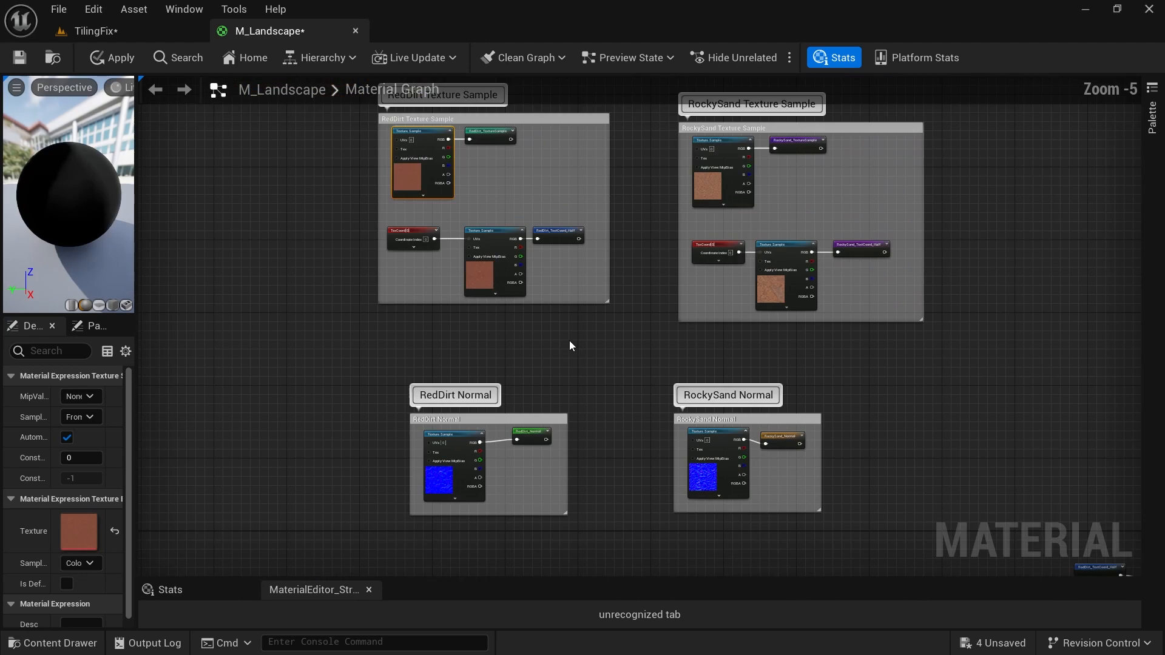
pyautogui.moveTo(569, 342); pyautogui.dragTo(561, 267, button='right')
pyautogui.moveTo(772, 298); pyautogui.dragTo(750, 338, button='right')
pyautogui.scroll(-2, 583, 337)
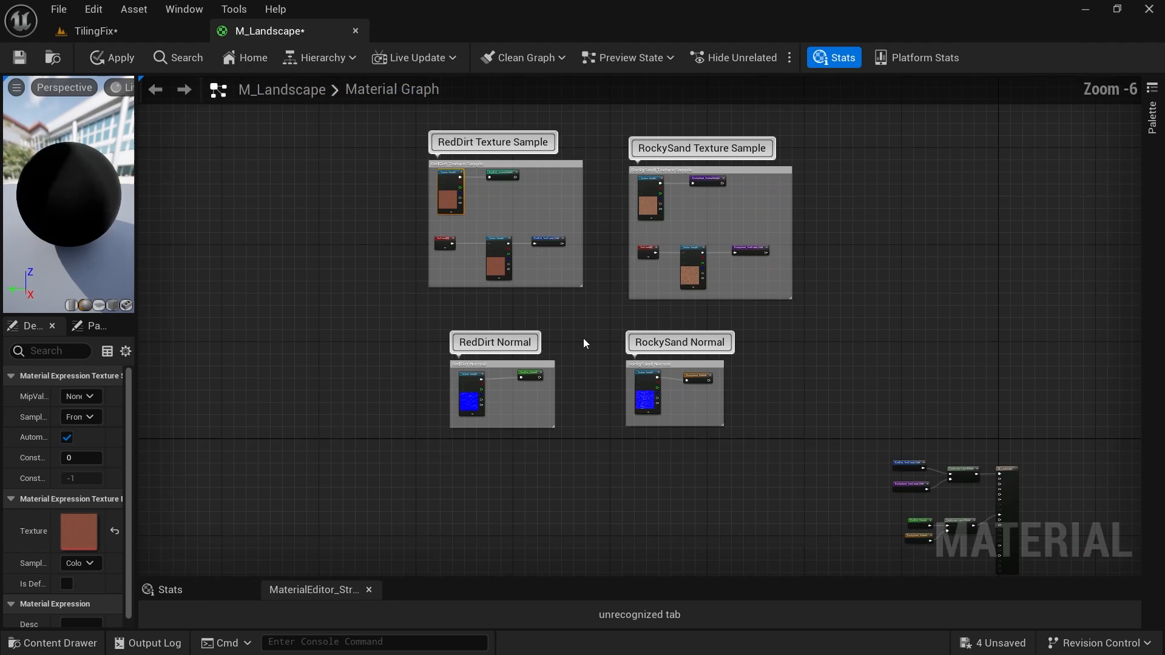
pyautogui.moveTo(630, 305); pyautogui.dragTo(618, 342, button='right')
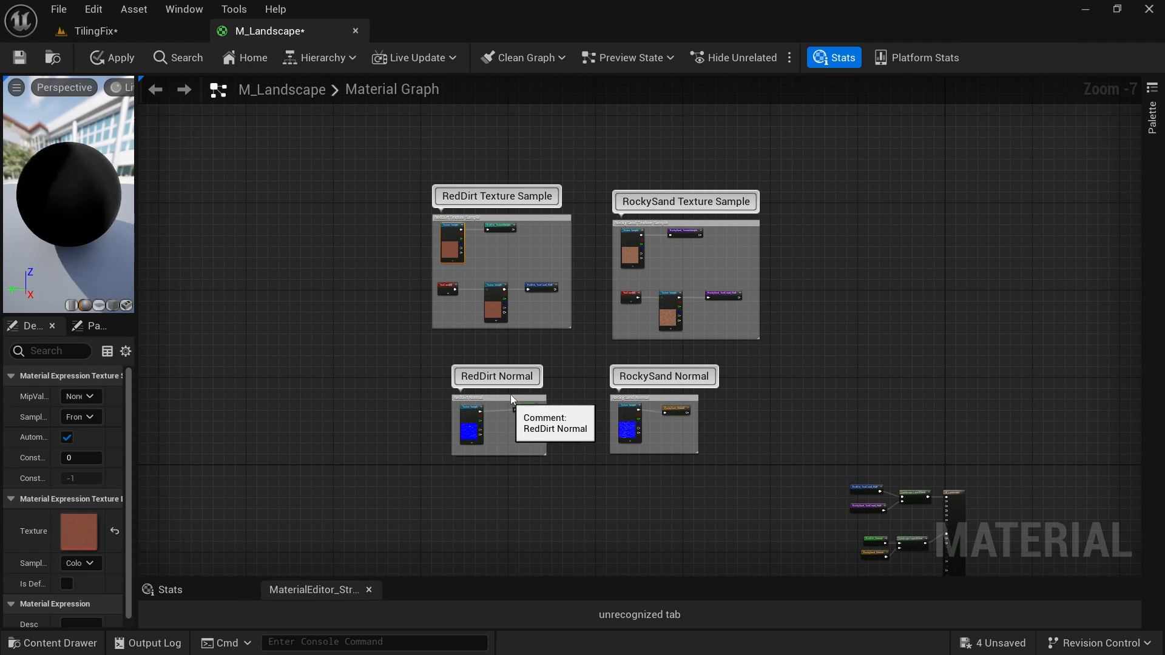
pyautogui.moveTo(506, 398); pyautogui.dragTo(485, 123)
pyautogui.moveTo(685, 233); pyautogui.dragTo(658, 306, button='right')
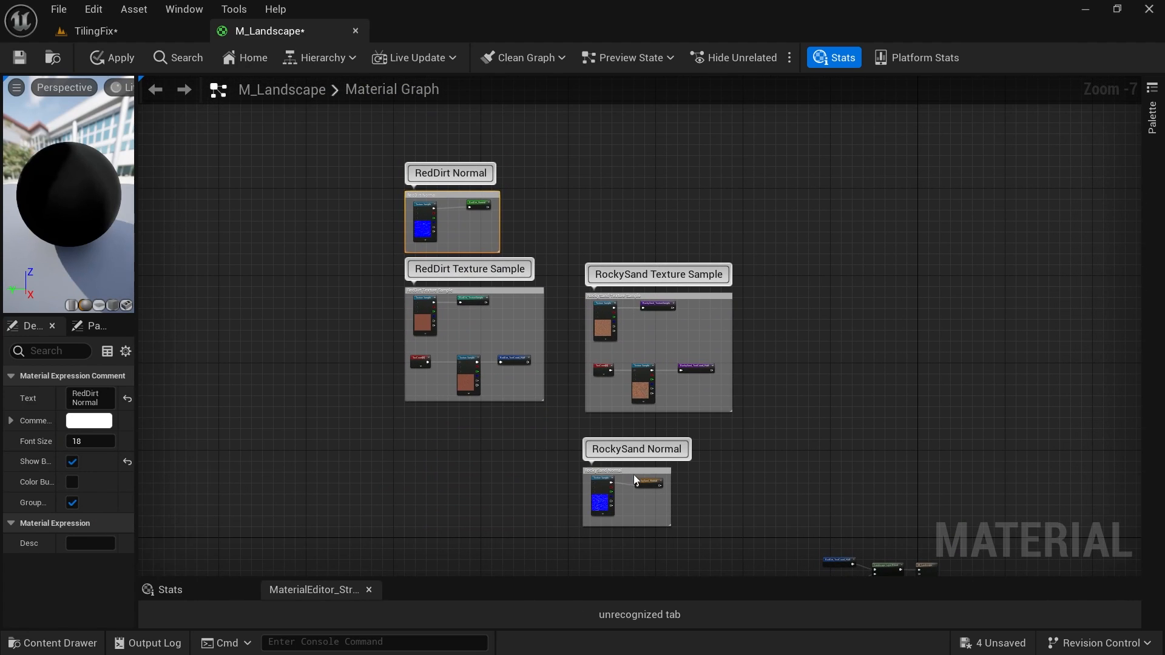
pyautogui.moveTo(627, 470); pyautogui.dragTo(629, 200)
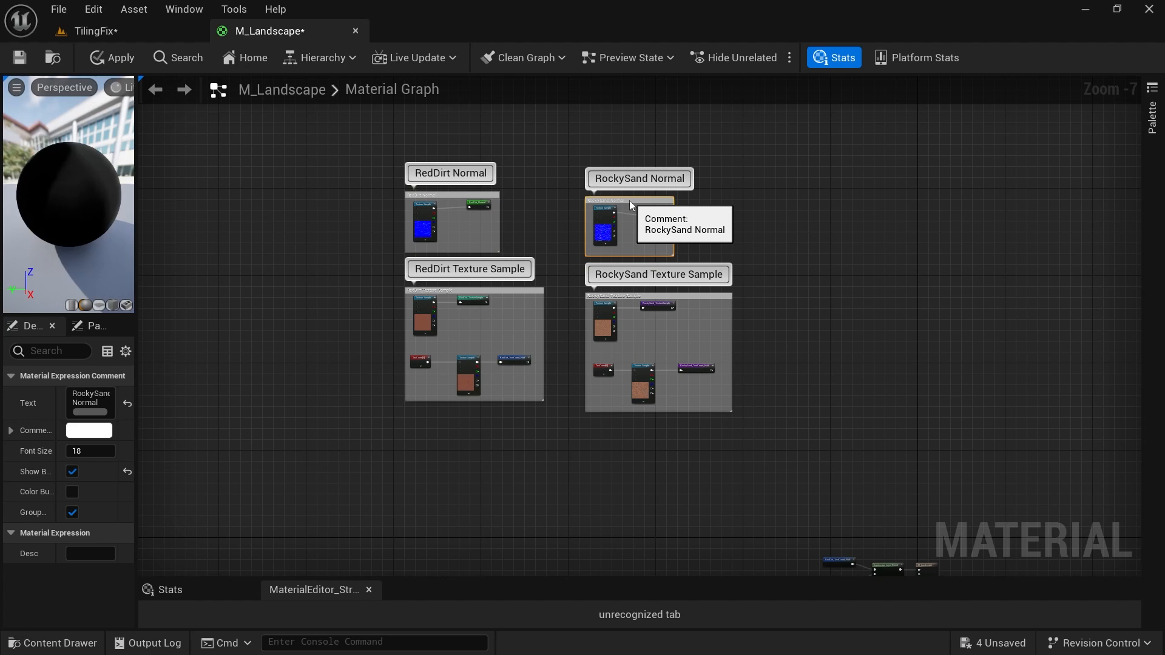
# Add a RedDirt_TextCoord_Half reroute below the RedDirt Texture Sample group and a RockySand_TextCoord_Half reroute below the RockySand group.
pyautogui.moveTo(540, 446); pyautogui.dragTo(654, 350, button='right')
pyautogui.scroll(6, 555, 349)
pyautogui.scroll(-2, 698, 403)
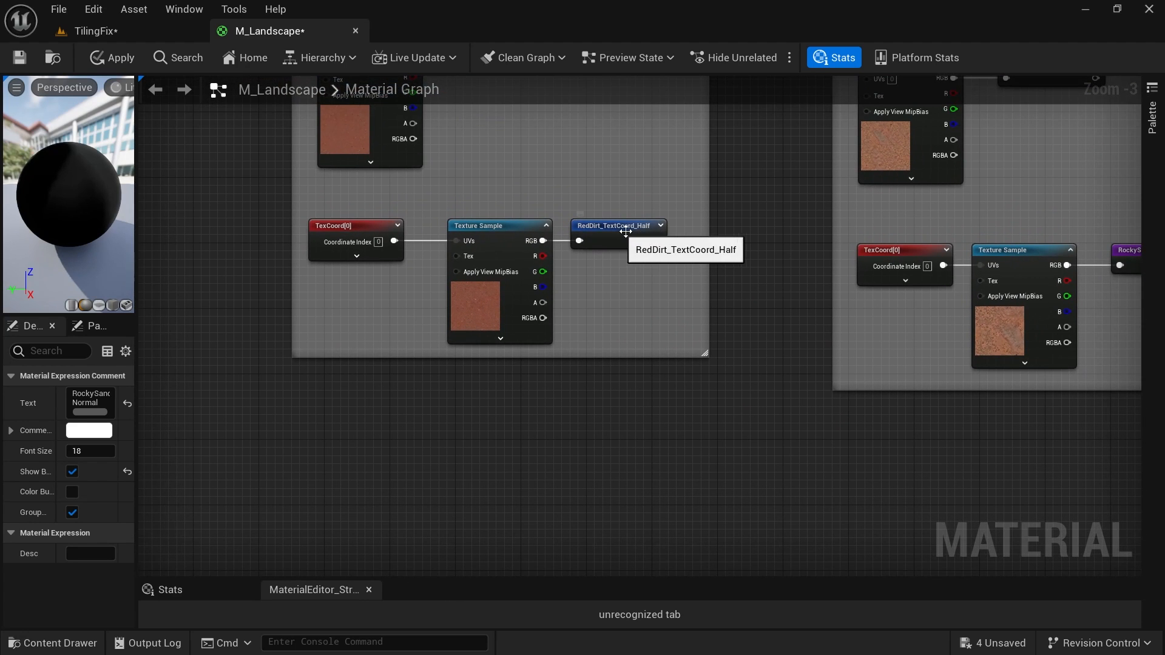
pyautogui.rightClick(335, 395)
pyautogui.write('half')
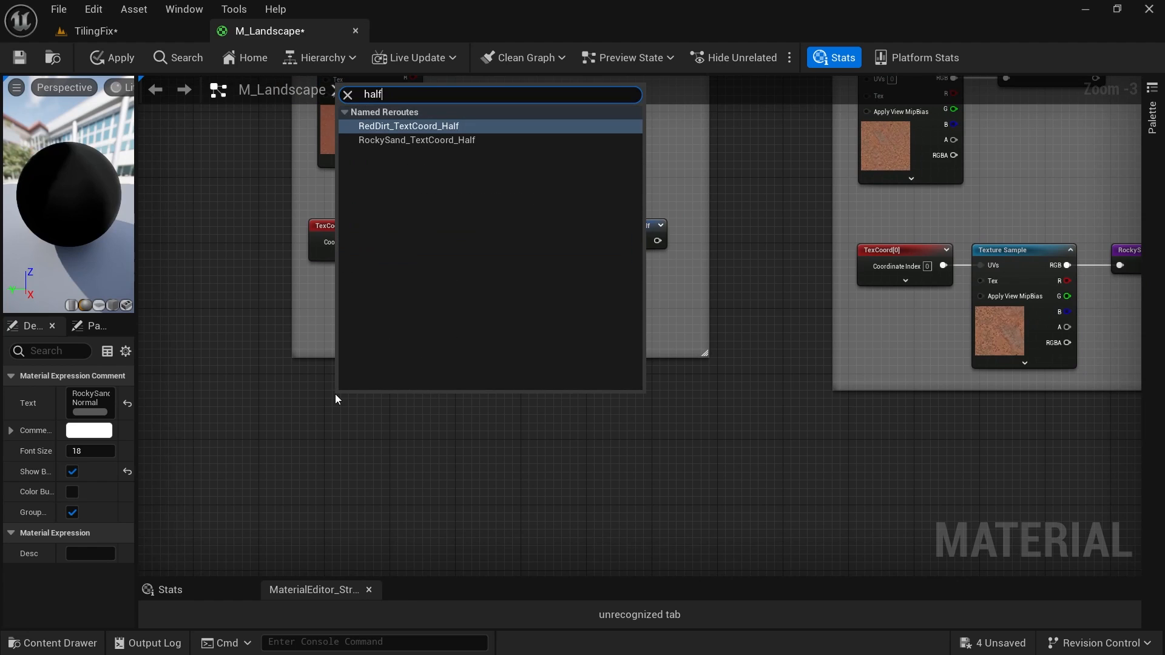
pyautogui.click(425, 127)
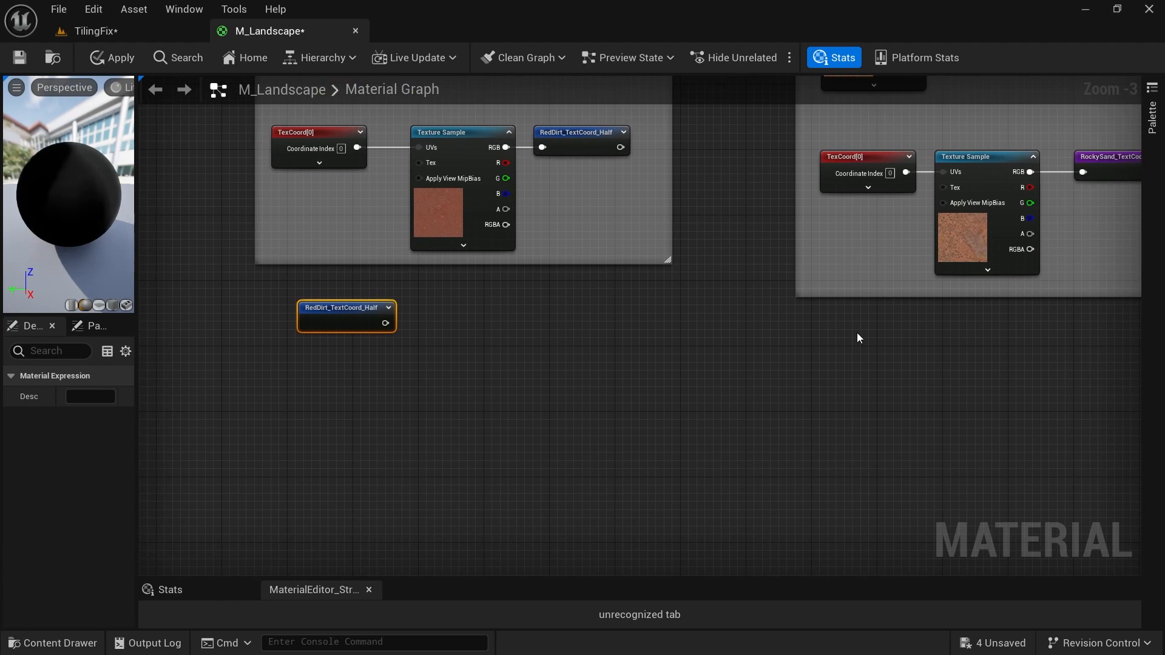
pyautogui.rightClick(858, 332)
pyautogui.write('half')
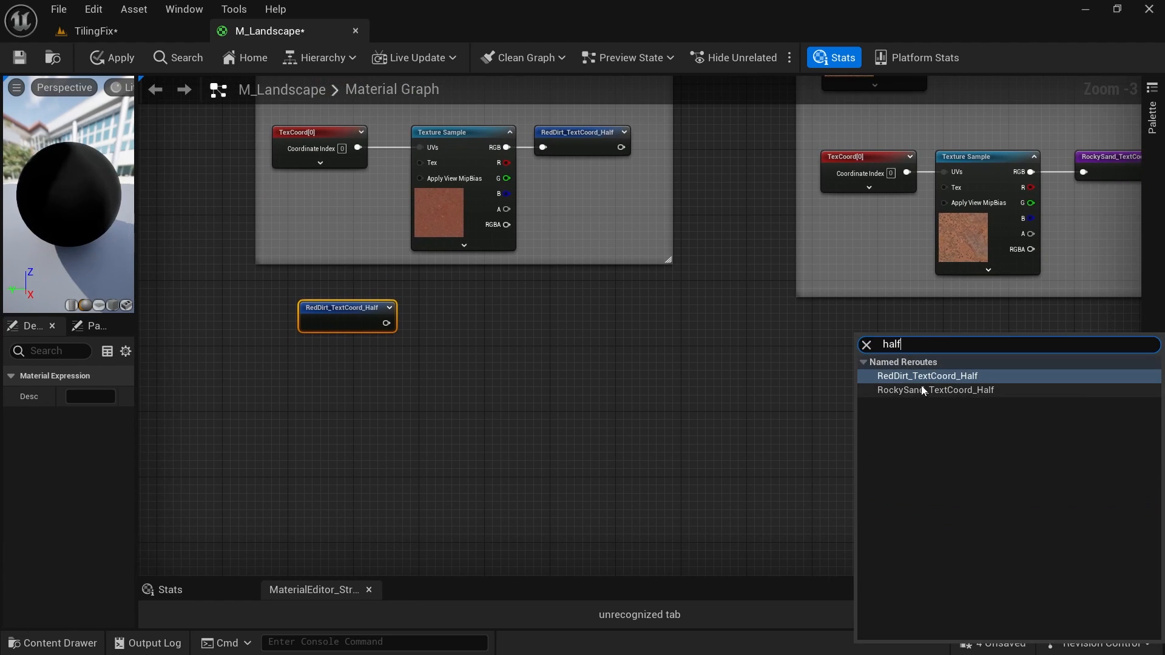
pyautogui.click(920, 385)
pyautogui.moveTo(307, 314); pyautogui.dragTo(289, 340)
pyautogui.scroll(3, 376, 402)
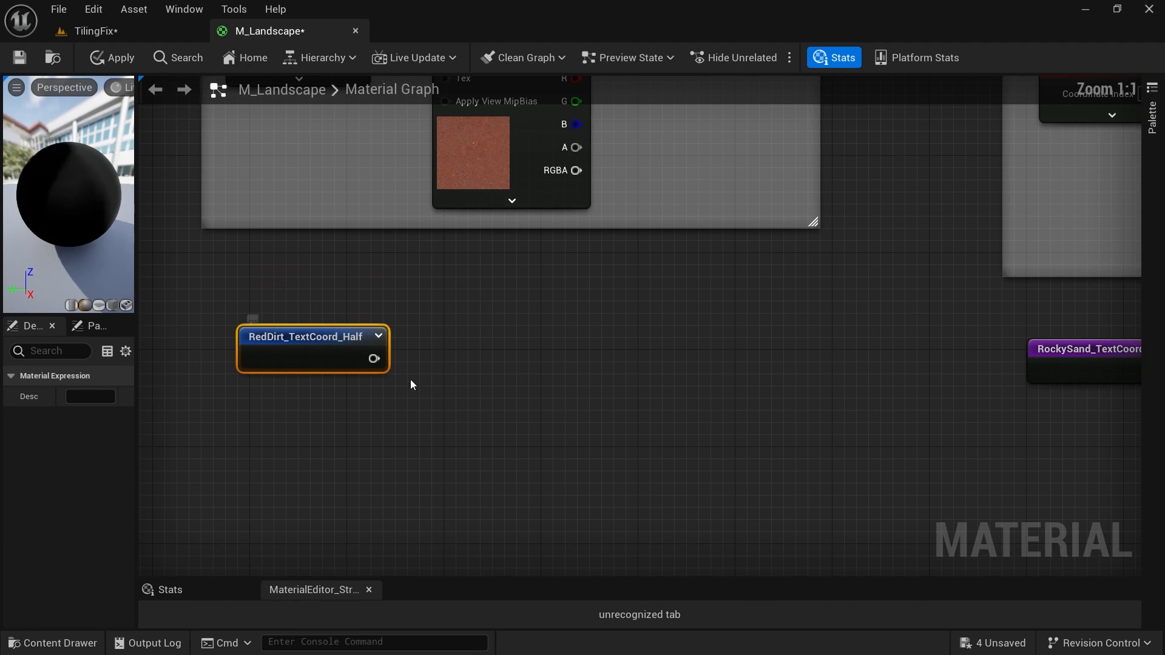
pyautogui.moveTo(488, 381); pyautogui.dragTo(536, 318, button='right')
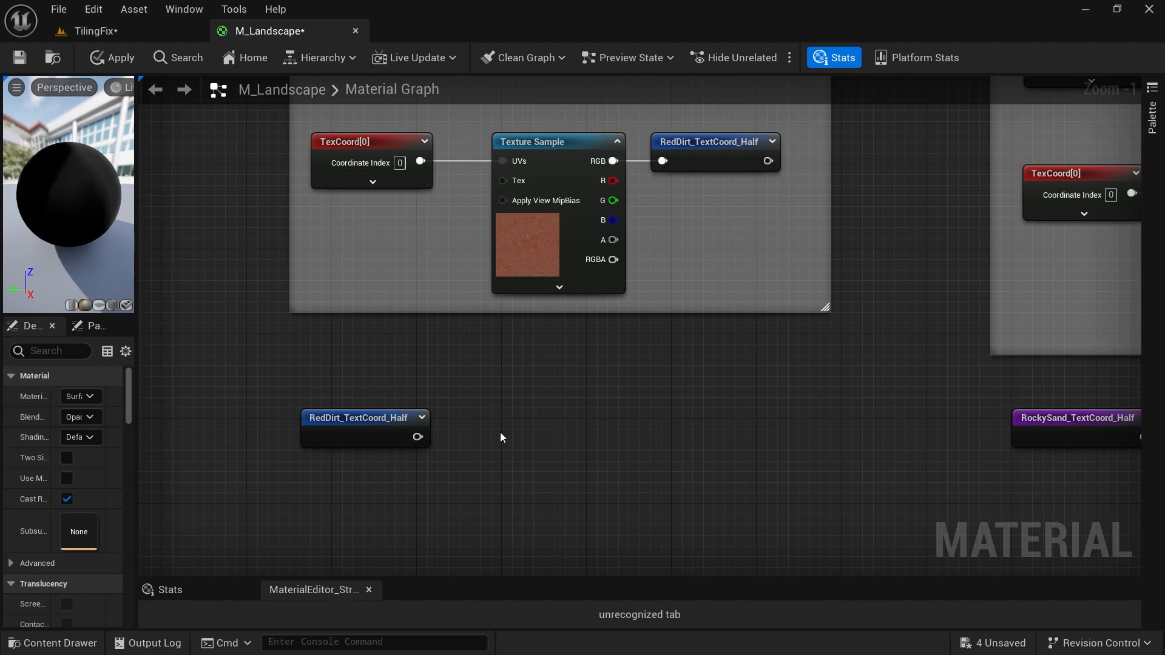
pyautogui.scroll(1, 533, 414)
pyautogui.moveTo(534, 414); pyautogui.dragTo(532, 443, button='right')
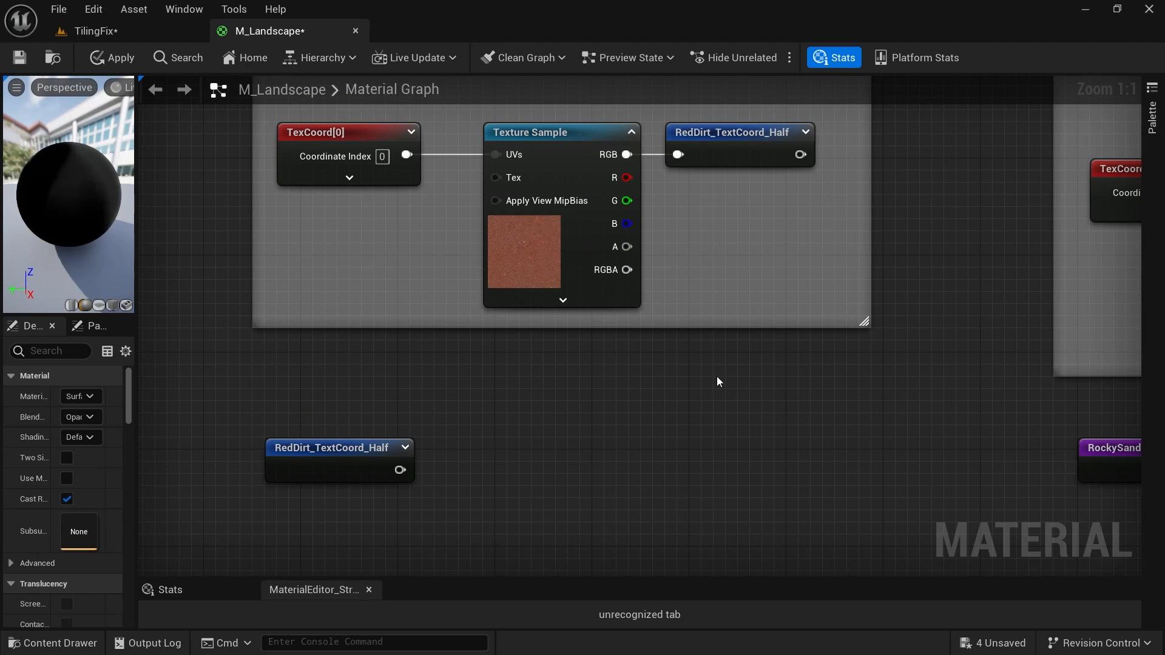
pyautogui.moveTo(627, 177); pyautogui.dragTo(741, 263)
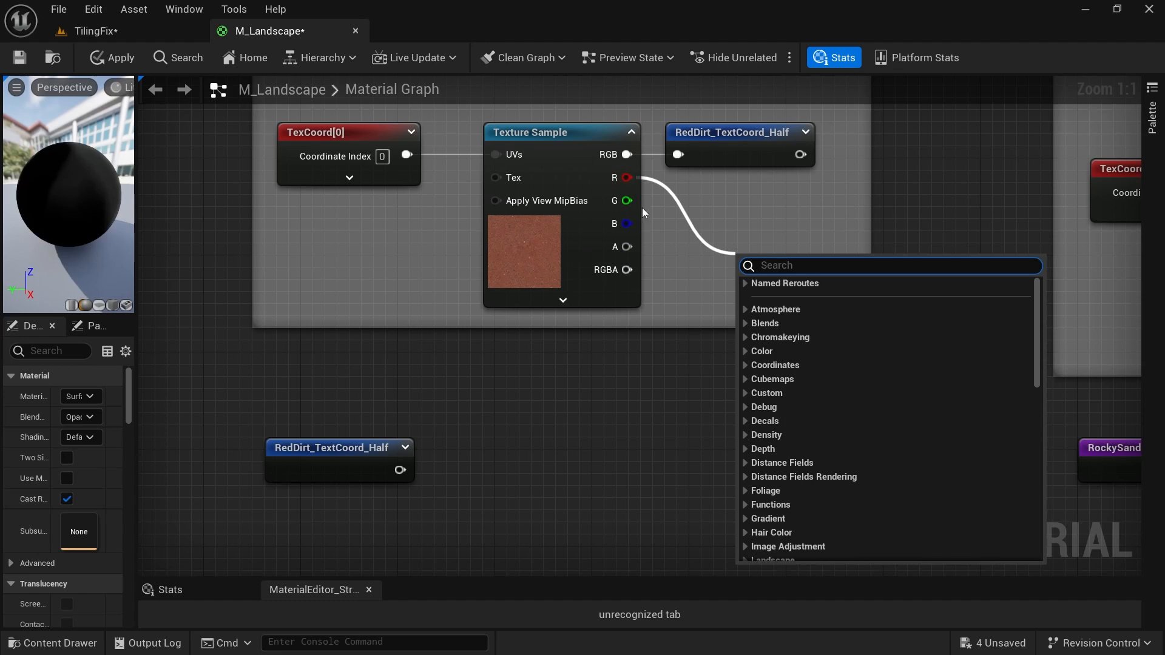
pyautogui.moveTo(627, 201); pyautogui.dragTo(745, 244)
pyautogui.click(664, 427)
# Add a BreakOutFloat3Components node fed by the RedDirt_TextCoord_Half reroute below the comment group and place it close beside that reroute.
pyautogui.moveTo(671, 436); pyautogui.dragTo(689, 387, button='right')
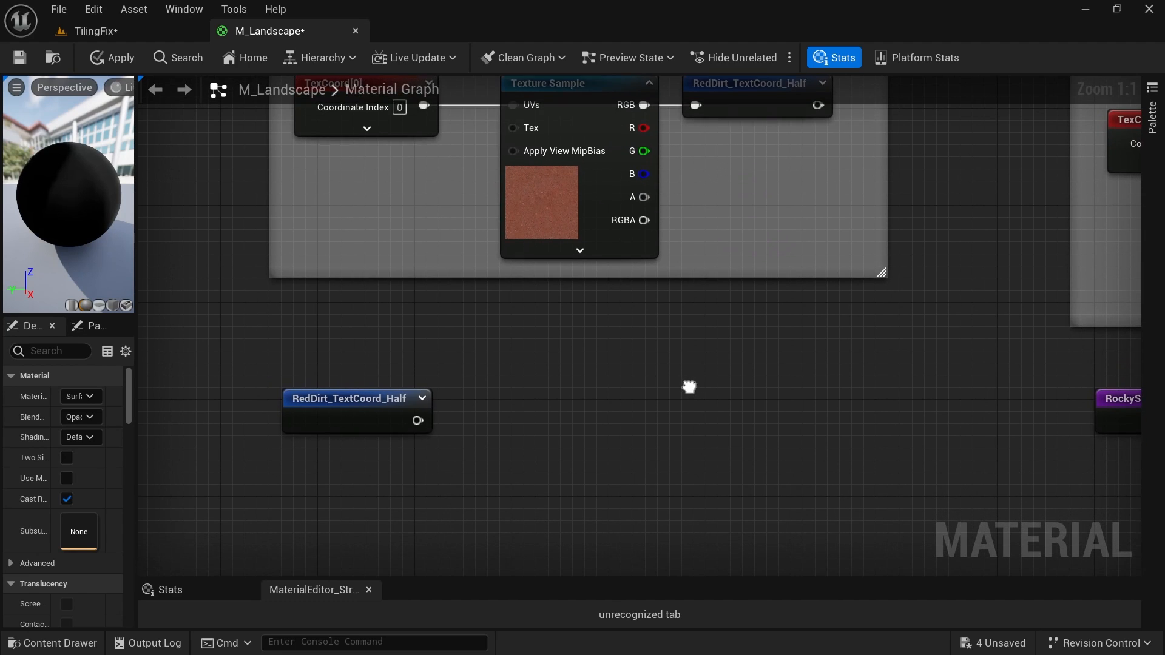
pyautogui.moveTo(503, 410); pyautogui.dragTo(509, 416, button='right')
pyautogui.moveTo(425, 426); pyautogui.dragTo(503, 424)
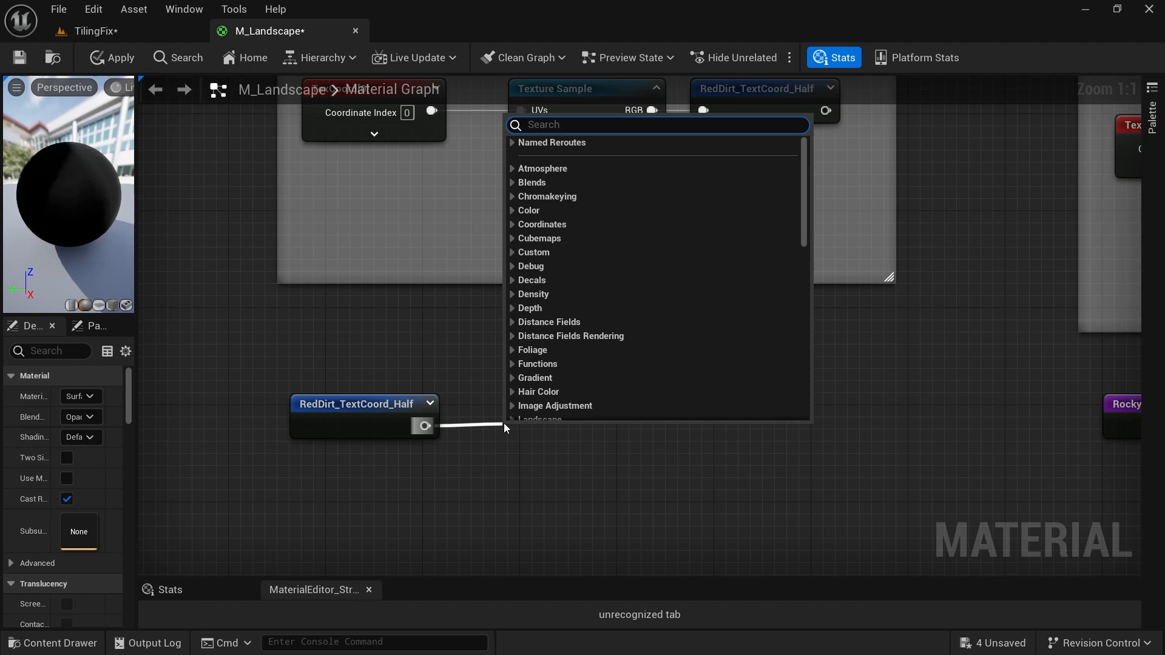
pyautogui.write('break')
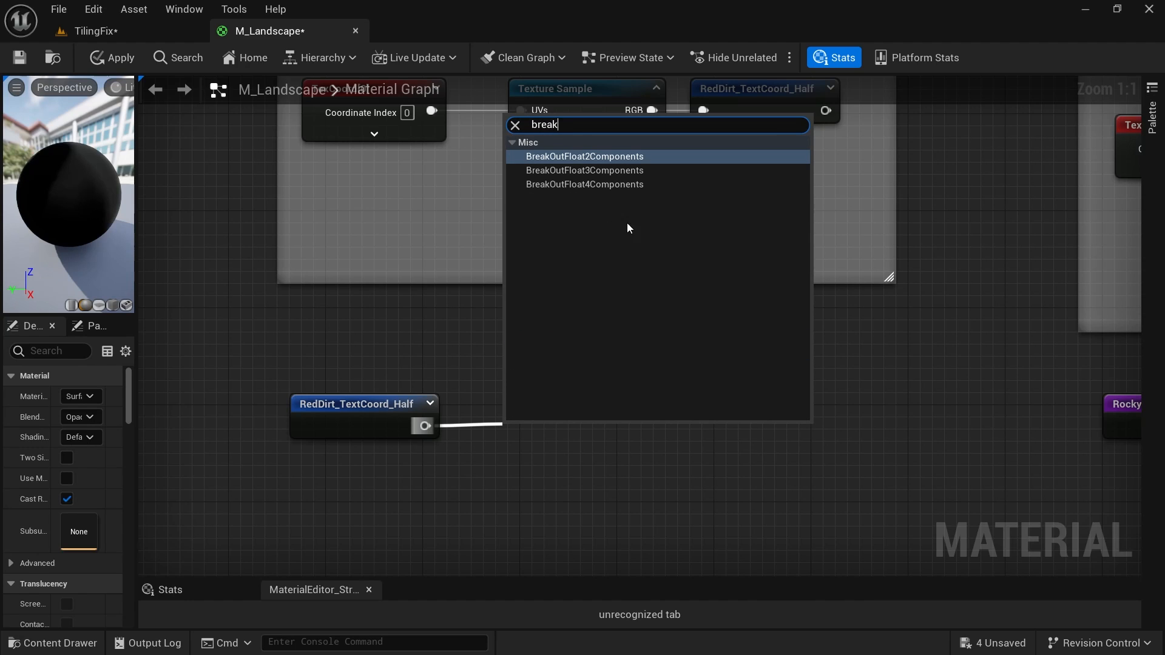
pyautogui.click(587, 171)
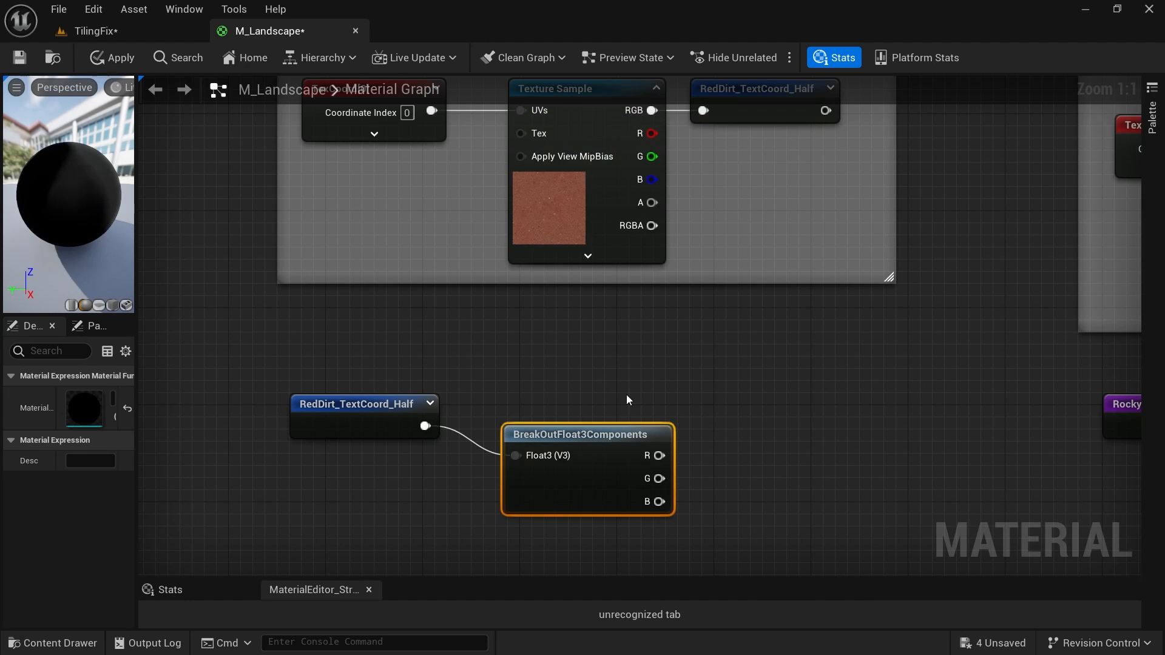
pyautogui.moveTo(627, 390); pyautogui.dragTo(613, 302, button='right')
pyautogui.moveTo(580, 404); pyautogui.dragTo(572, 398)
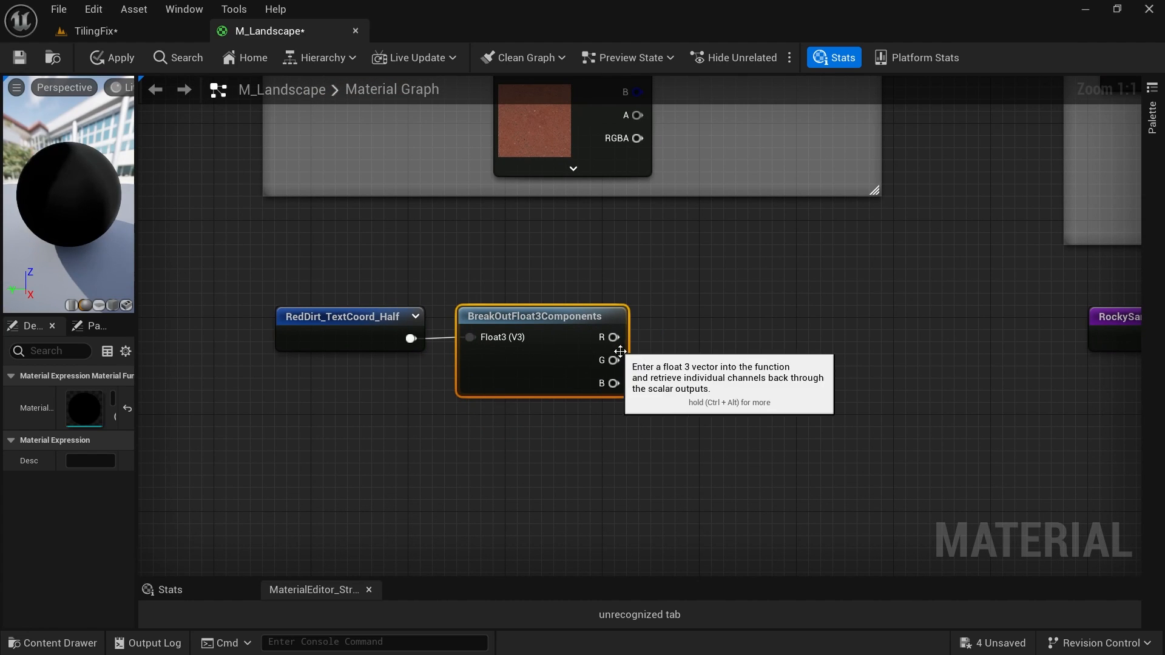
# Disconnect the two Landscape Layer Blend nodes from the Base Color and Normal inputs of the M_Landscape result node.
pyautogui.moveTo(619, 336); pyautogui.dragTo(761, 328)
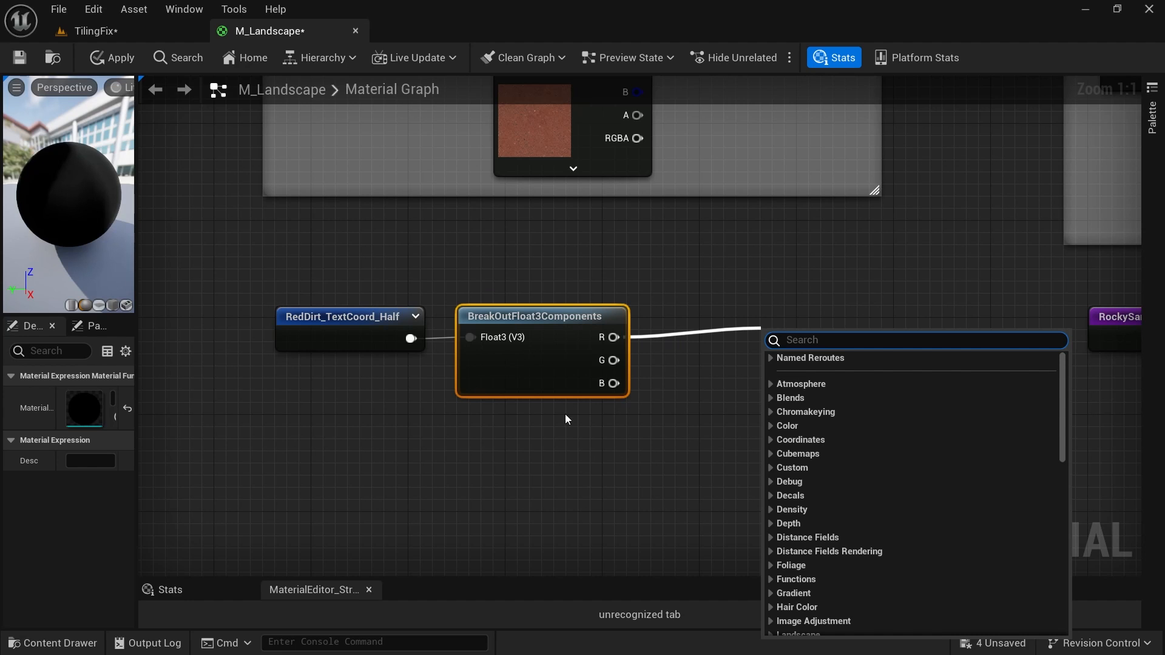
pyautogui.click(705, 376)
pyautogui.scroll(-2, 698, 388)
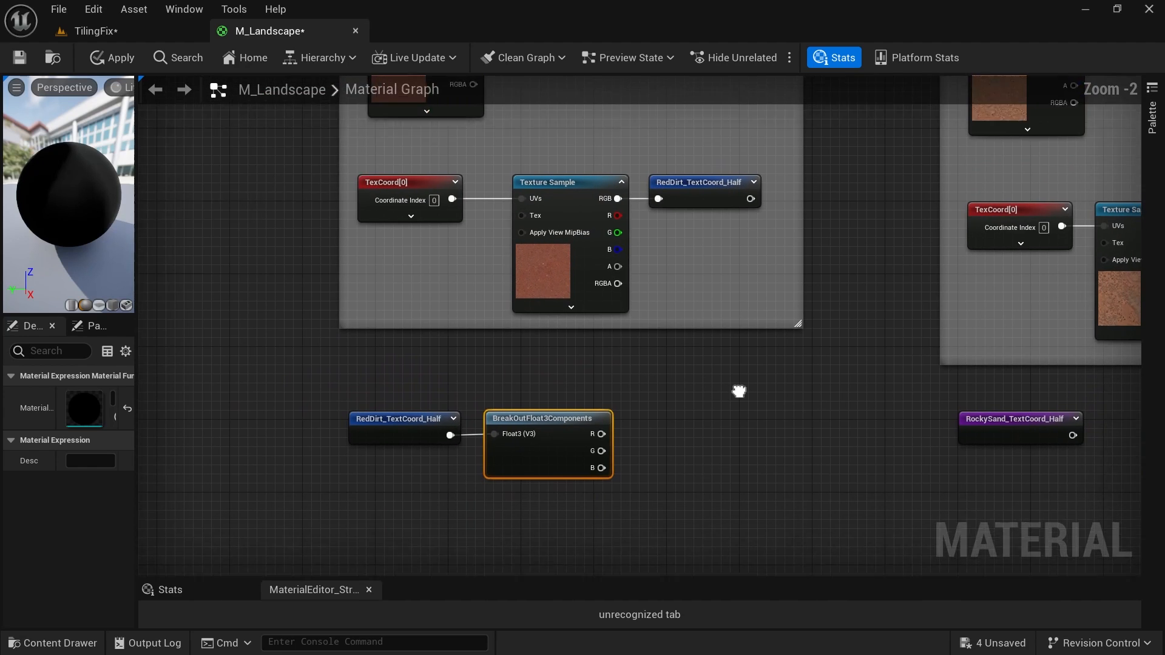
pyautogui.moveTo(577, 486); pyautogui.dragTo(397, 390)
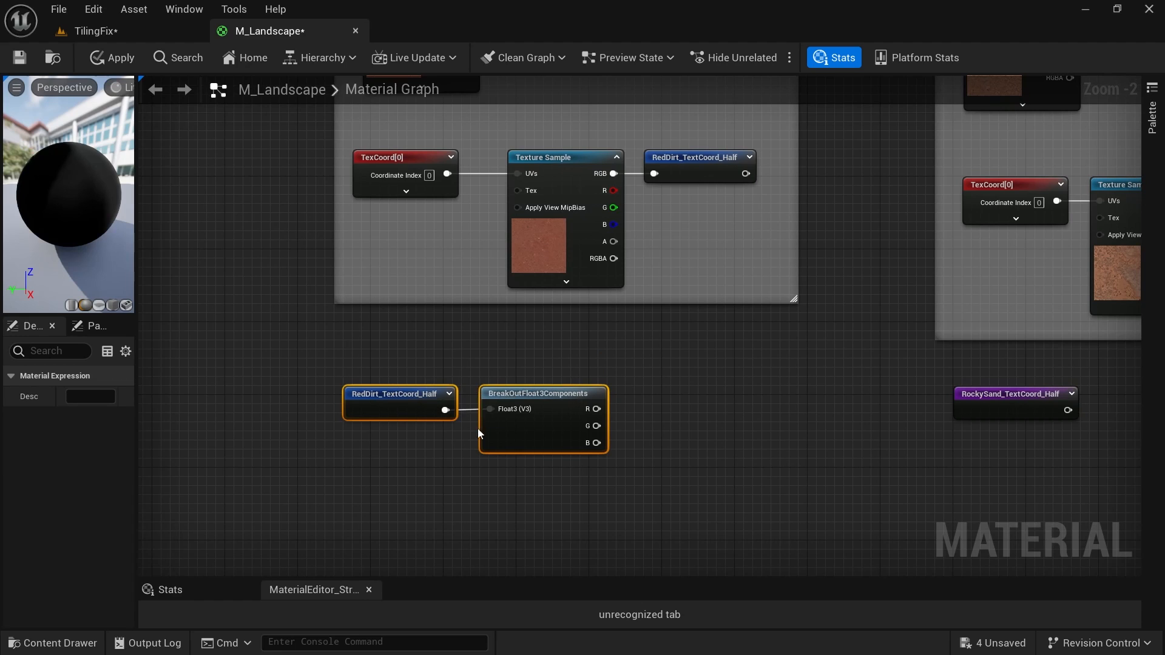
pyautogui.scroll(-2, 713, 419)
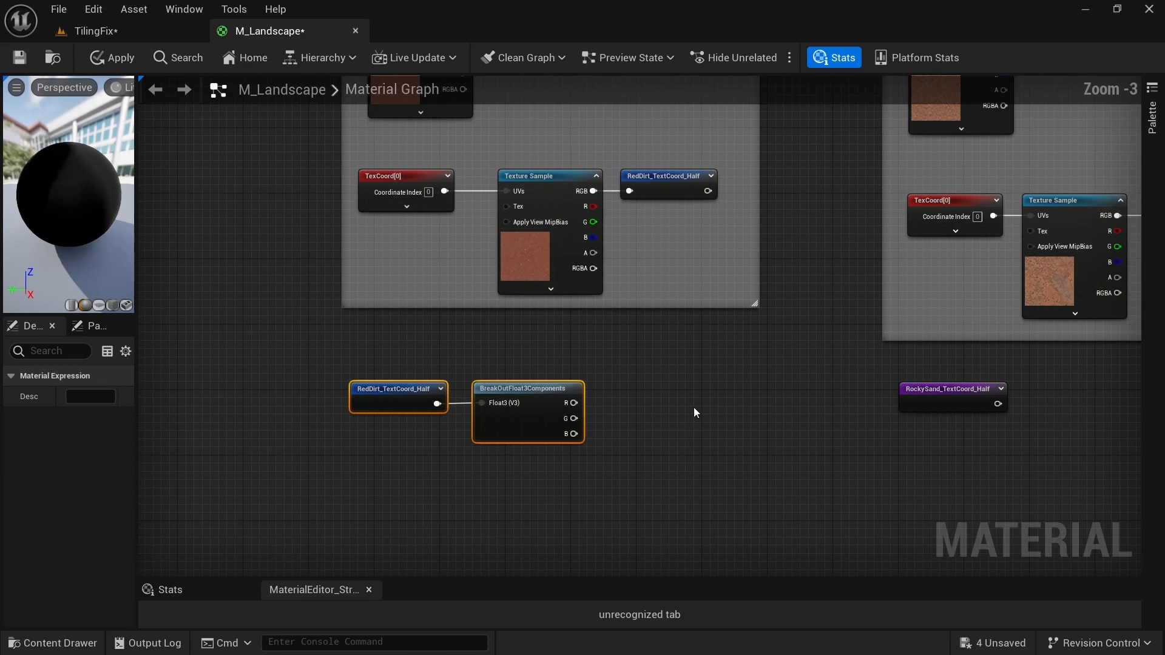
pyautogui.scroll(-1, 696, 419)
pyautogui.scroll(-3, 697, 416)
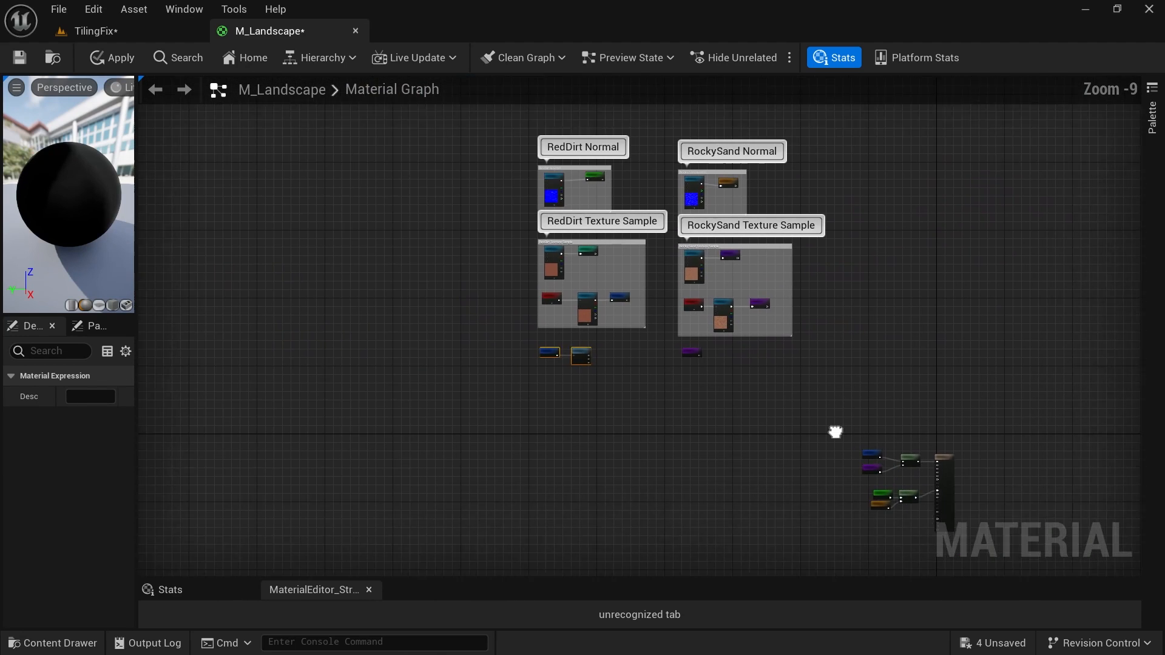
pyautogui.moveTo(832, 434); pyautogui.dragTo(746, 338, button='right')
pyautogui.scroll(7, 814, 391)
pyautogui.scroll(1, 718, 302)
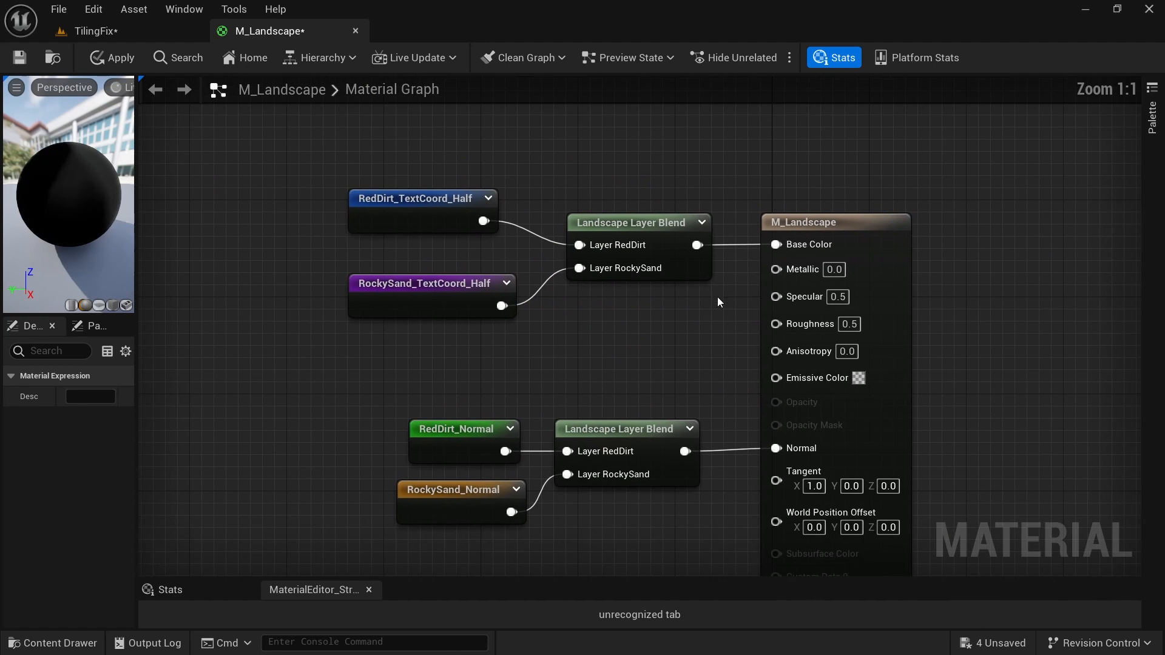
pyautogui.keyDown('alt'); pyautogui.click(697, 246); pyautogui.keyUp('alt')
pyautogui.keyDown('alt'); pyautogui.click(685, 450); pyautogui.keyUp('alt')
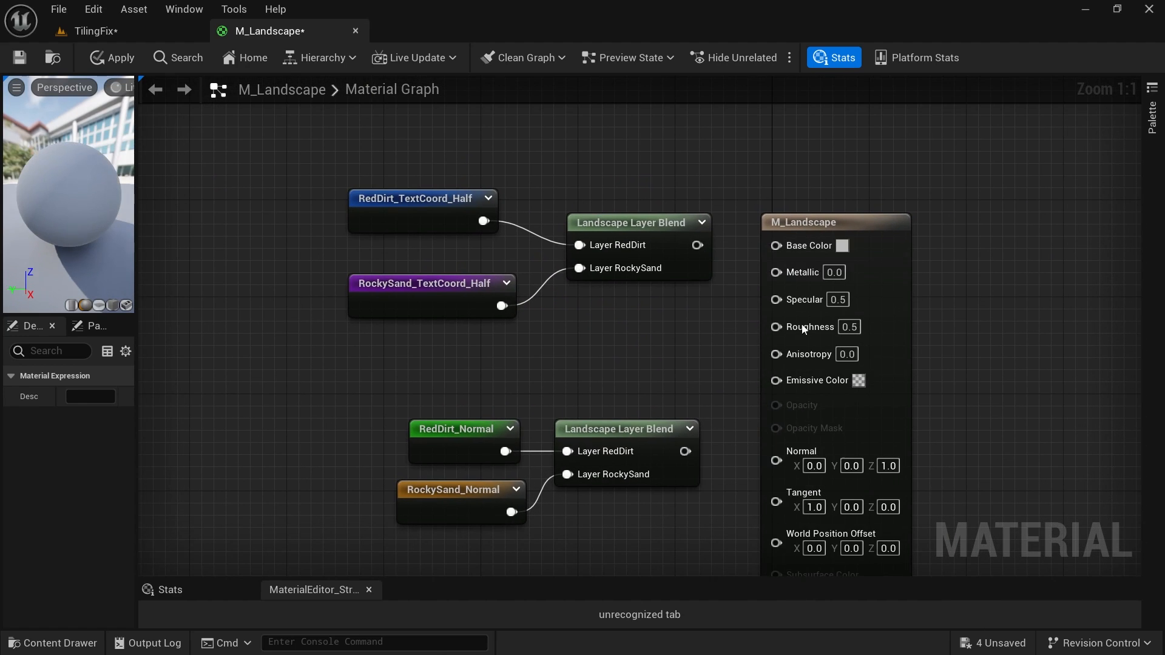
# Move the M_Landscape result node beside BreakOutFloat3Components, and apply the material with the R output feeding Base Color.
pyautogui.scroll(-5, 766, 331)
pyautogui.moveTo(776, 315); pyautogui.dragTo(977, 351, button='right')
pyautogui.moveTo(977, 332); pyautogui.dragTo(315, 191)
pyautogui.moveTo(315, 191); pyautogui.dragTo(576, 312, button='right')
pyautogui.scroll(4, 576, 312)
pyautogui.moveTo(617, 413); pyautogui.dragTo(609, 213)
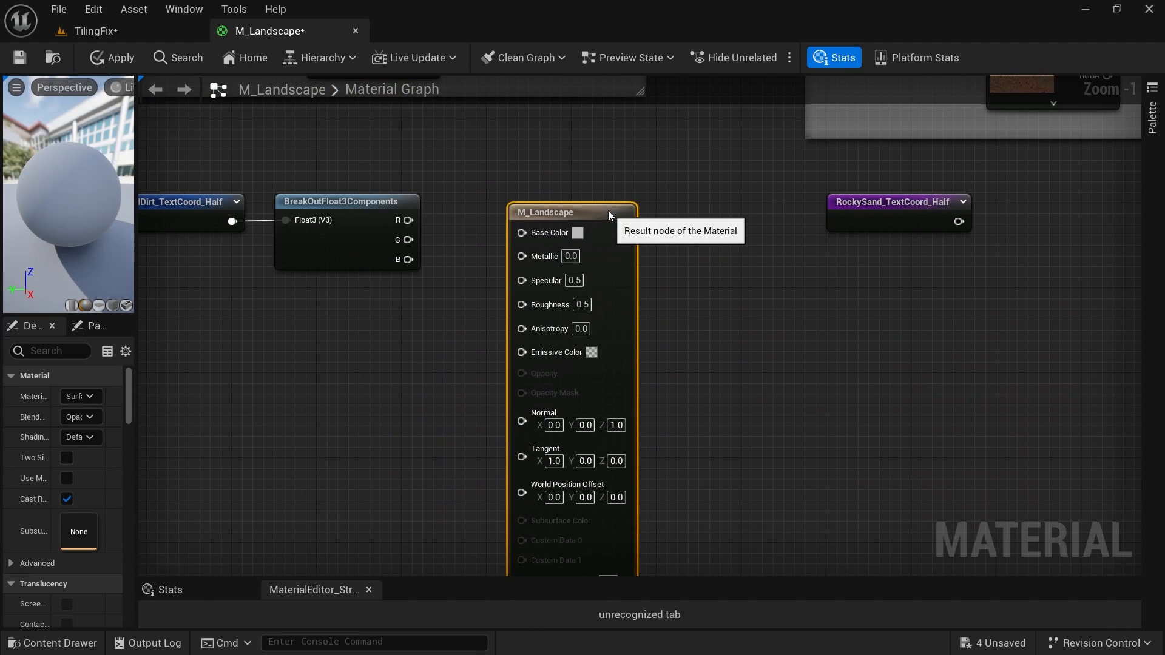
pyautogui.moveTo(608, 213); pyautogui.dragTo(663, 205, button='right')
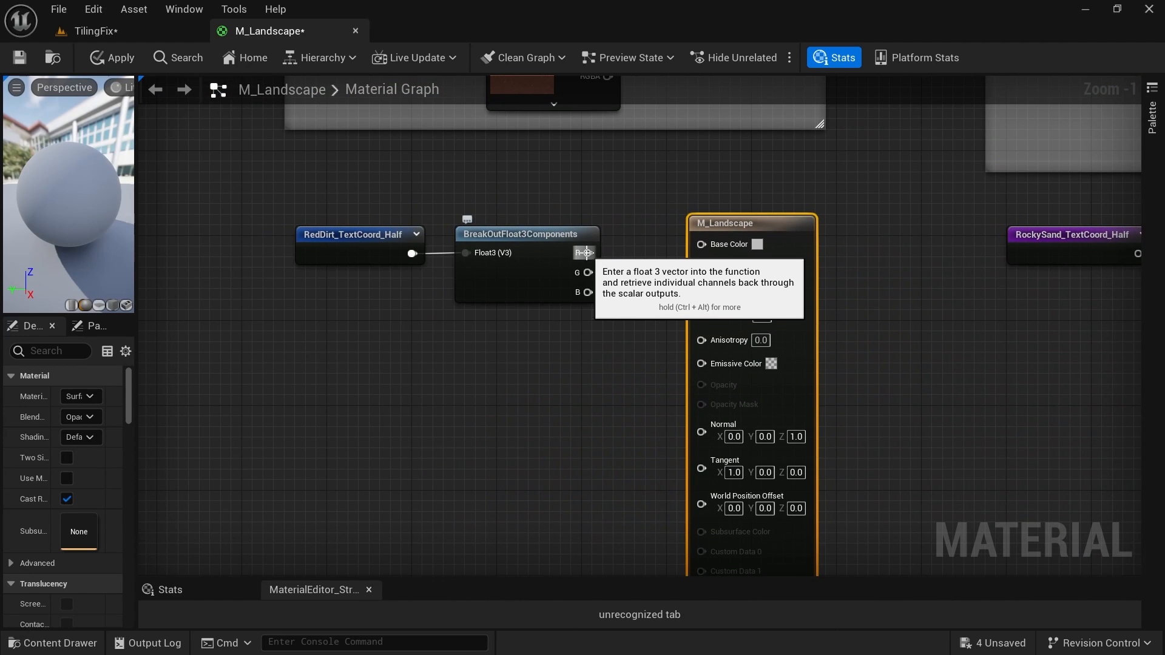
pyautogui.moveTo(588, 253); pyautogui.dragTo(710, 244)
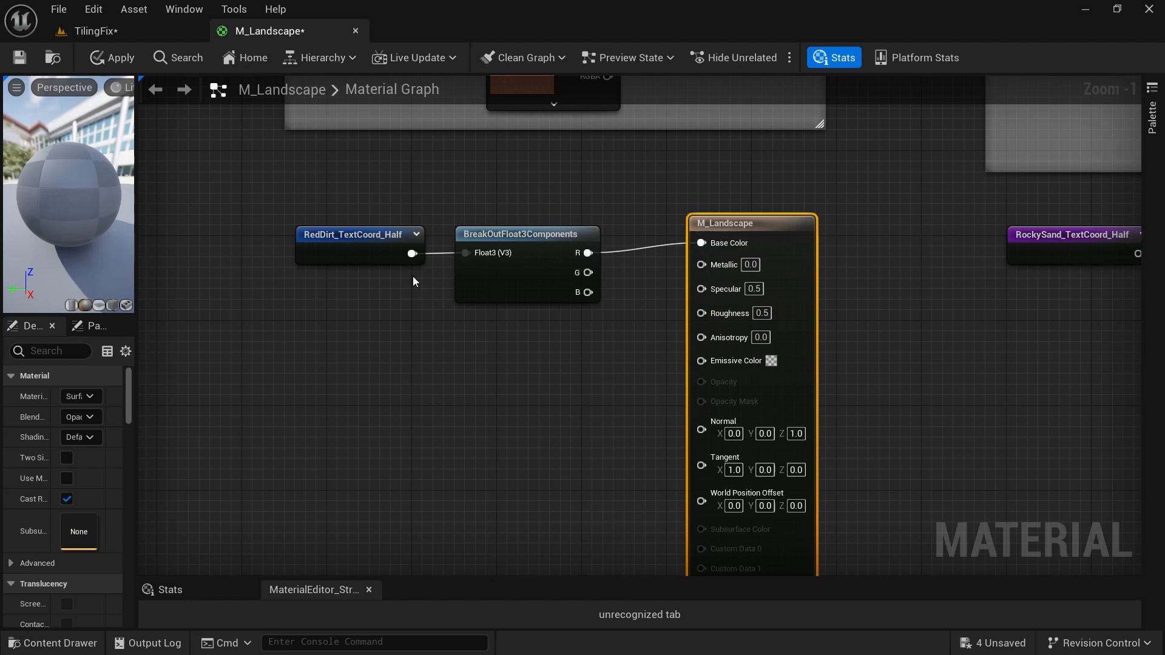
pyautogui.click(109, 55)
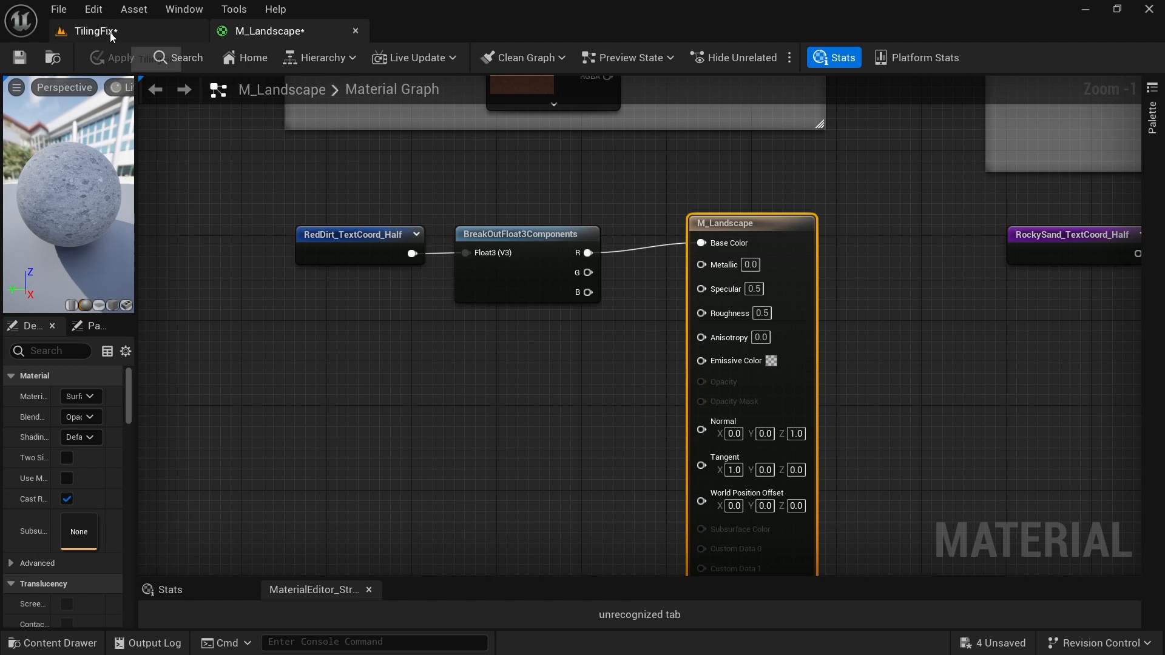
# Examine the applied single-channel RedDirt texture on the landscape in the TilingFix level.
pyautogui.click(111, 32)
pyautogui.moveTo(783, 421); pyautogui.dragTo(783, 421, button='right')
pyautogui.moveTo(736, 334); pyautogui.dragTo(762, 352, button='right')
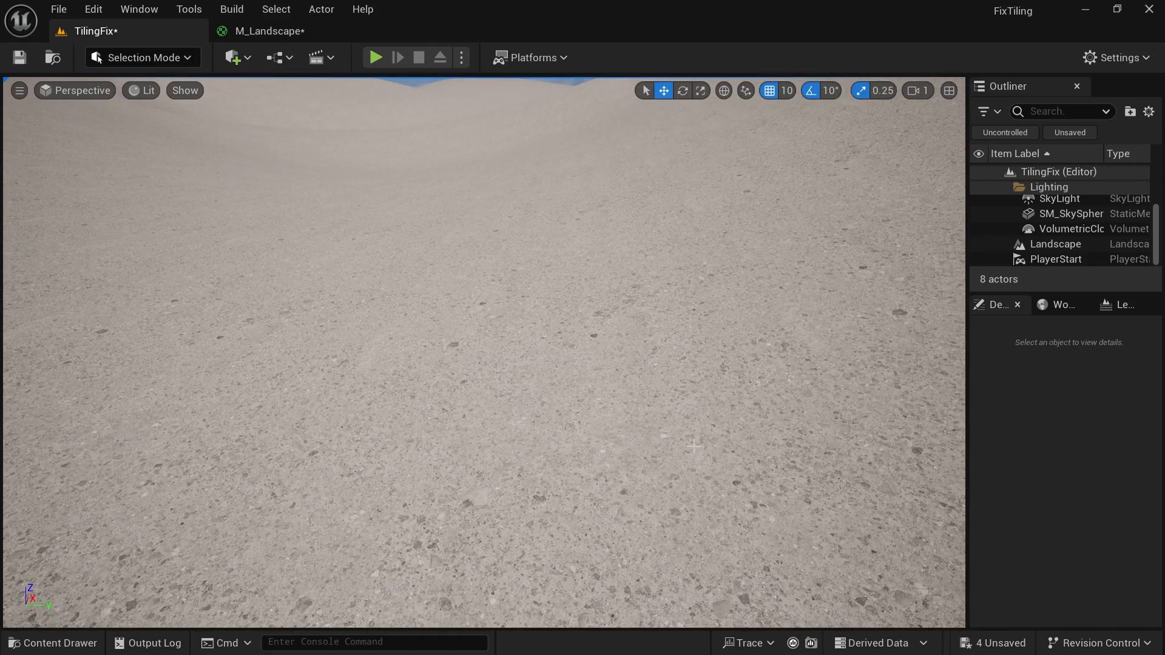
pyautogui.moveTo(767, 411); pyautogui.dragTo(774, 428, button='right')
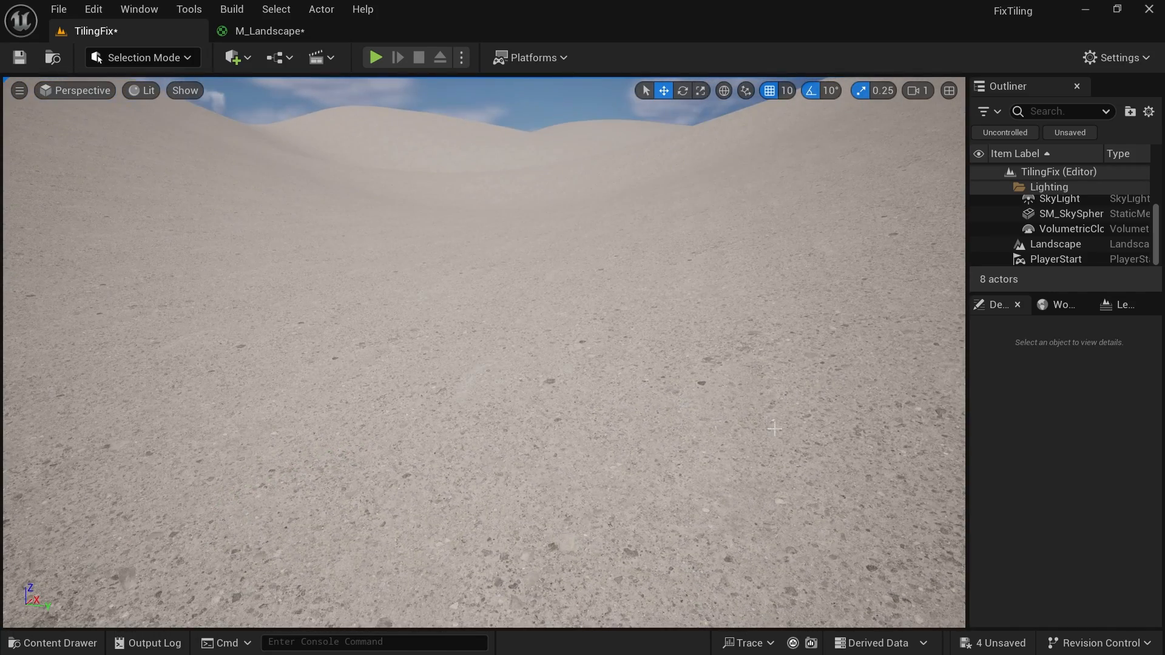
# Back in M_Landscape, disconnect Base Color and move the result node away from the RedDirt_TextCoord_Half and BreakOutFloat3Components pair.
pyautogui.click(275, 35)
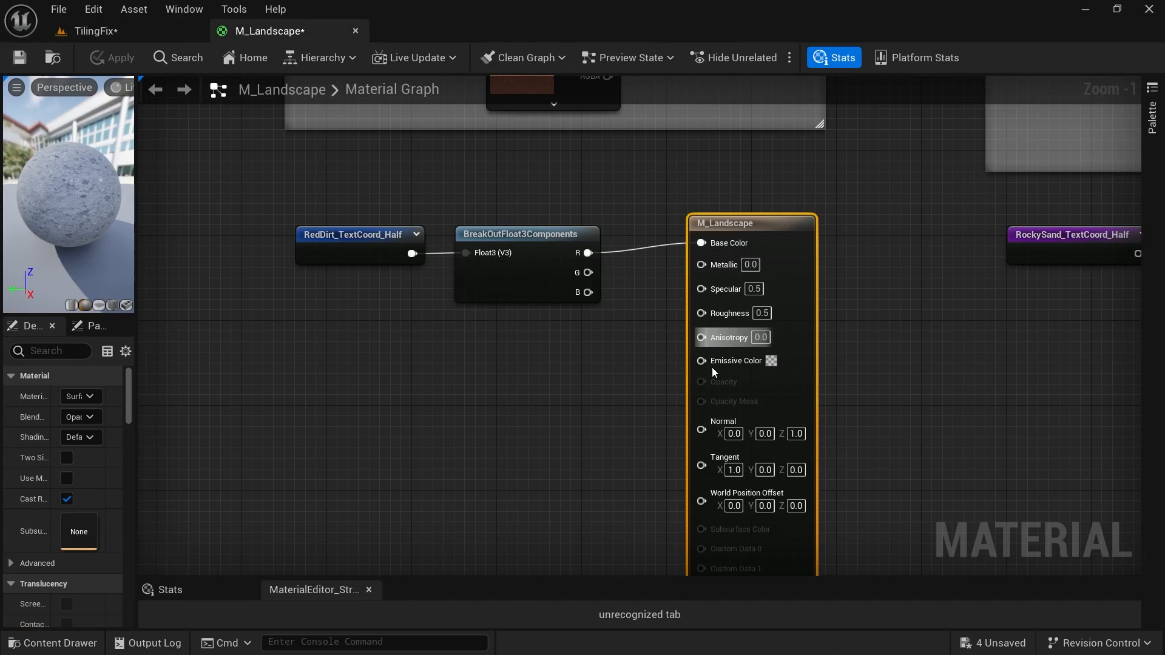
pyautogui.moveTo(635, 393); pyautogui.dragTo(621, 410, button='right')
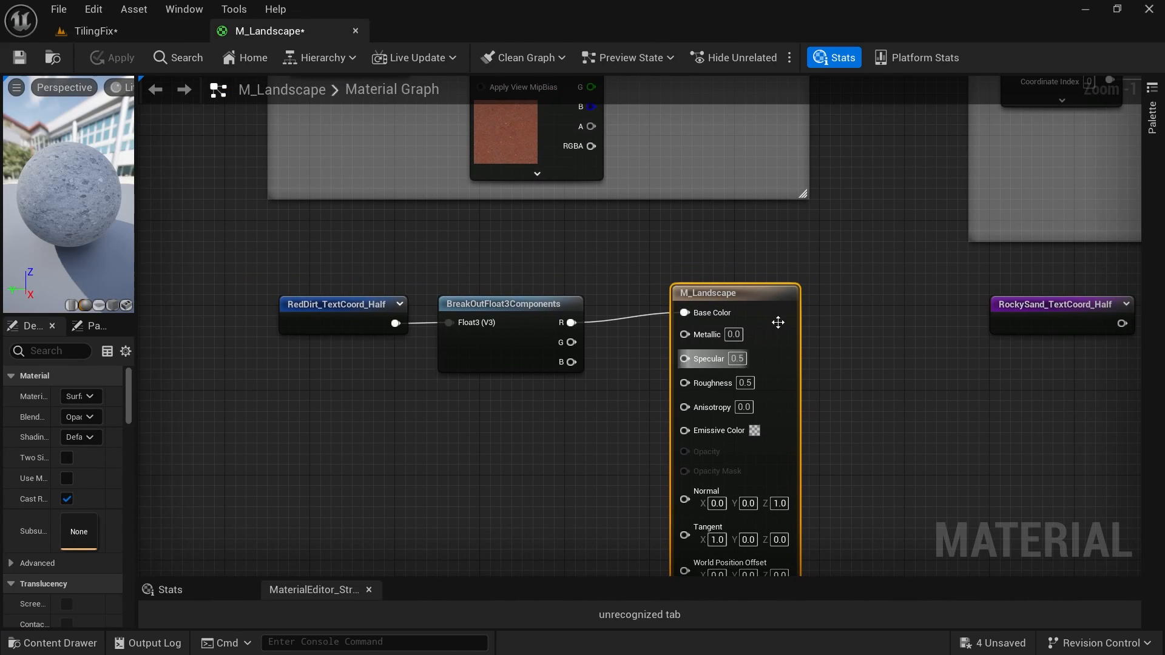
pyautogui.keyDown('alt'); pyautogui.click(685, 313); pyautogui.keyUp('alt')
pyautogui.moveTo(444, 350); pyautogui.dragTo(365, 316)
pyautogui.moveTo(775, 297); pyautogui.dragTo(892, 296)
pyautogui.moveTo(569, 424); pyautogui.dragTo(643, 409, button='right')
pyautogui.moveTo(645, 413); pyautogui.dragTo(395, 284)
pyautogui.moveTo(615, 333); pyautogui.dragTo(520, 333)
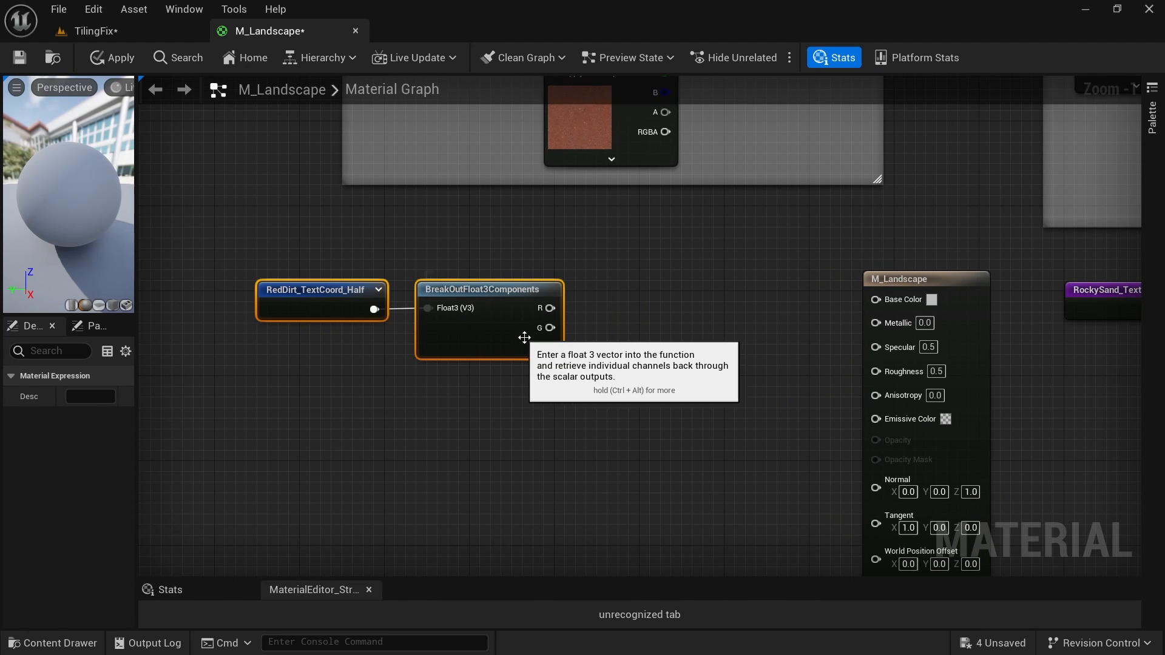
# Add a Multiply node with the BreakOutFloat3Components R output in A and a new Constant3Vector in B.
pyautogui.click(662, 375)
pyautogui.click(693, 300)
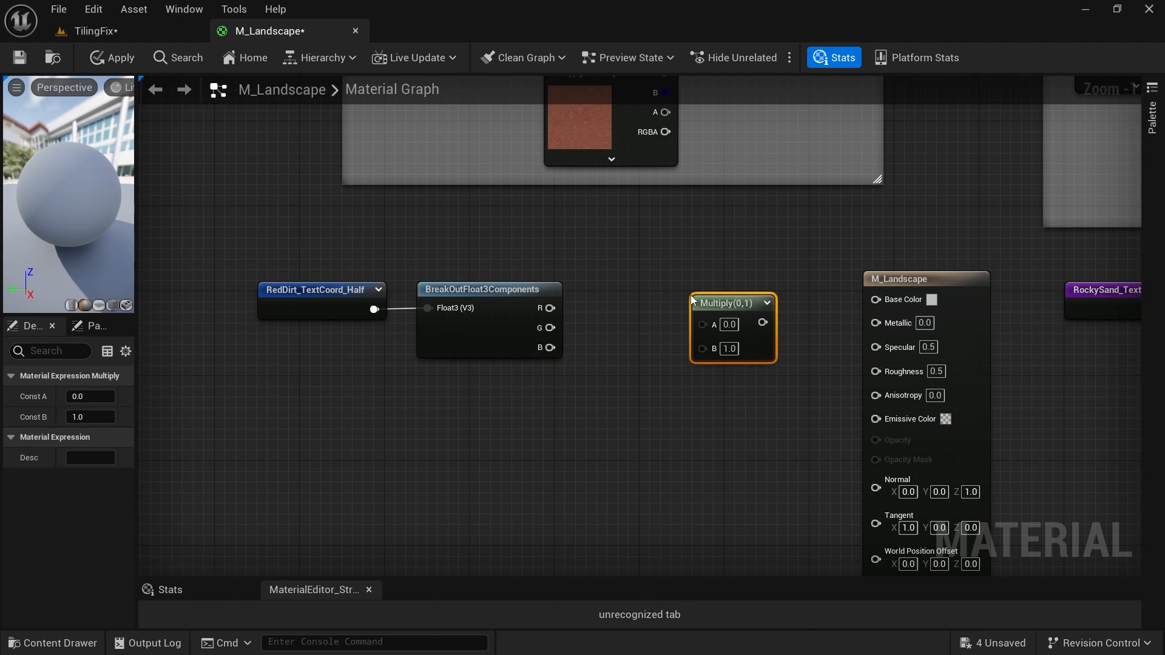
pyautogui.moveTo(550, 308); pyautogui.dragTo(697, 368)
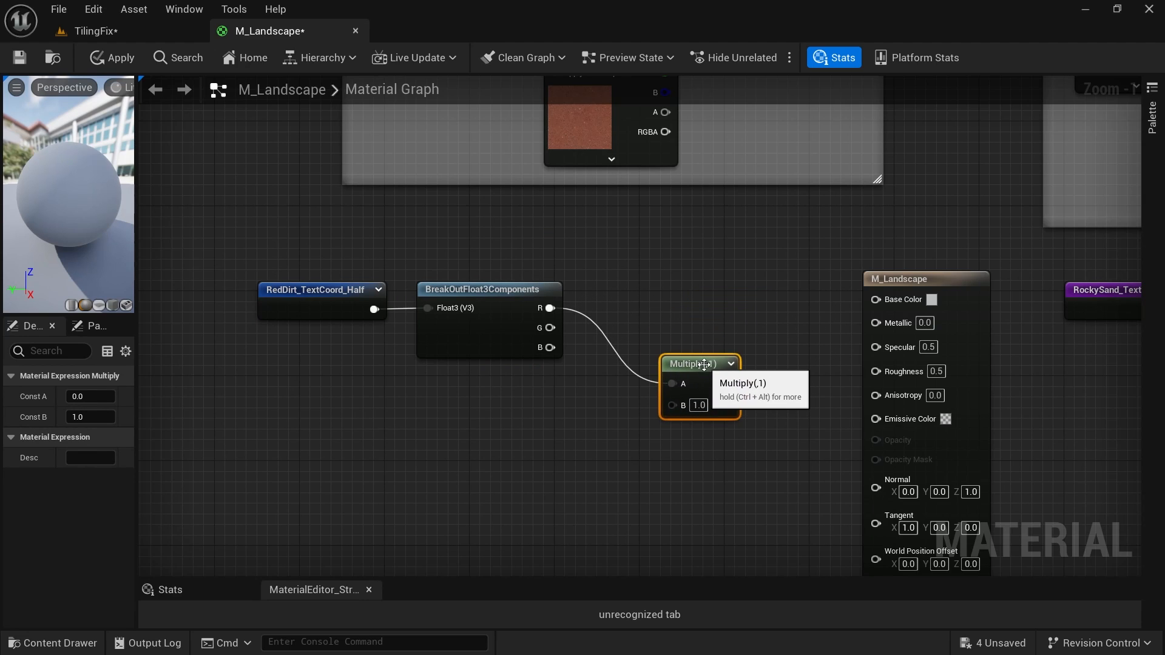
pyautogui.moveTo(606, 446); pyautogui.dragTo(631, 392, button='right')
pyautogui.click(526, 427)
pyautogui.moveTo(624, 362); pyautogui.dragTo(690, 325)
# Set the Constant3Vector color to a muted red of R 0.427083, G 0.195964, B 0.18418 and tidy the node's position.
pyautogui.doubleClick(544, 429)
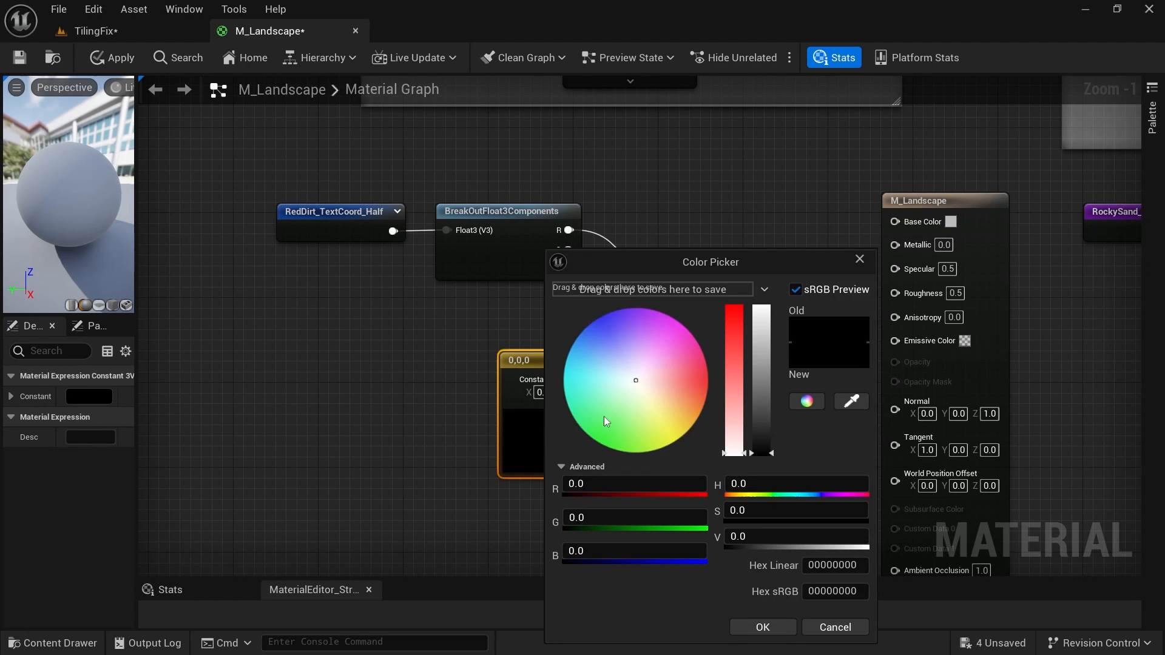
pyautogui.moveTo(683, 385); pyautogui.dragTo(731, 386)
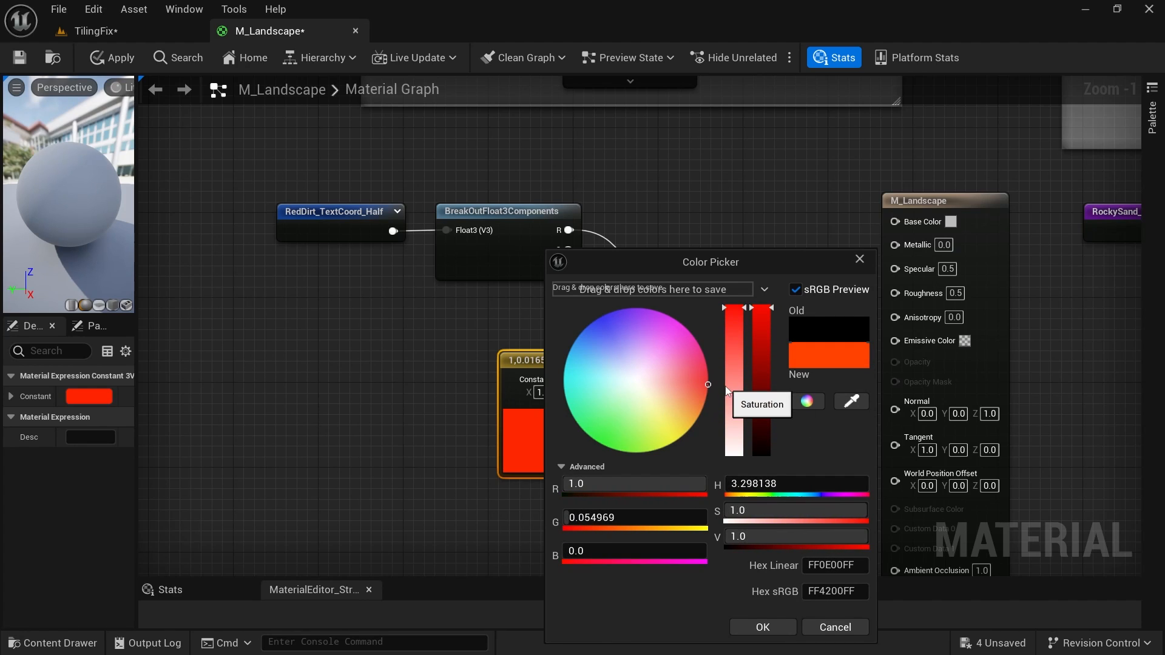
pyautogui.moveTo(760, 338); pyautogui.dragTo(769, 417)
pyautogui.moveTo(729, 338); pyautogui.dragTo(737, 371)
pyautogui.moveTo(761, 414); pyautogui.dragTo(761, 392)
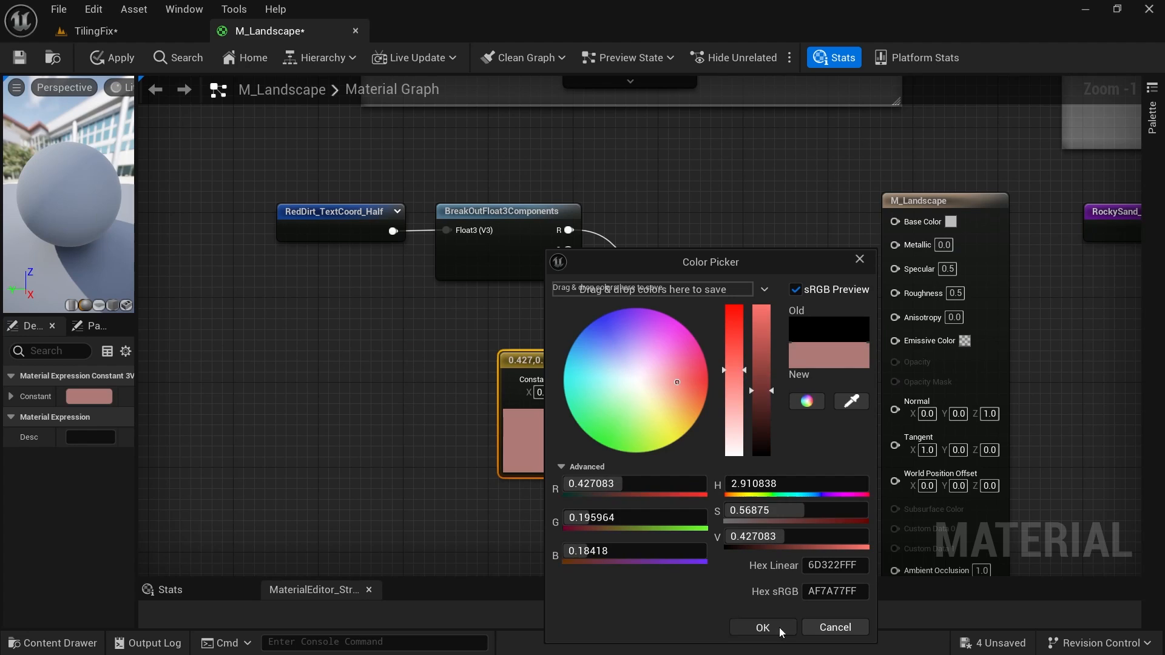
pyautogui.click(777, 627)
pyautogui.moveTo(674, 368); pyautogui.dragTo(617, 352)
pyautogui.moveTo(617, 352); pyautogui.dragTo(649, 371, button='right')
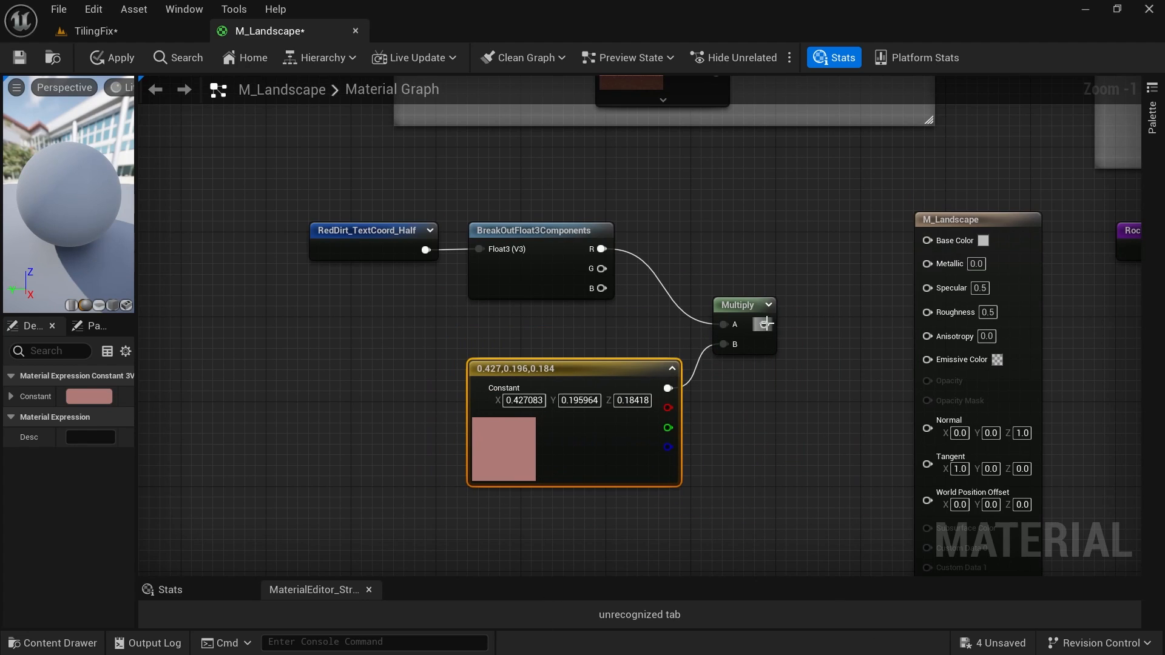
# Connect the Multiply output to Base Color and check the applied material on the landscape in the TilingFix level.
pyautogui.moveTo(764, 324); pyautogui.dragTo(927, 238)
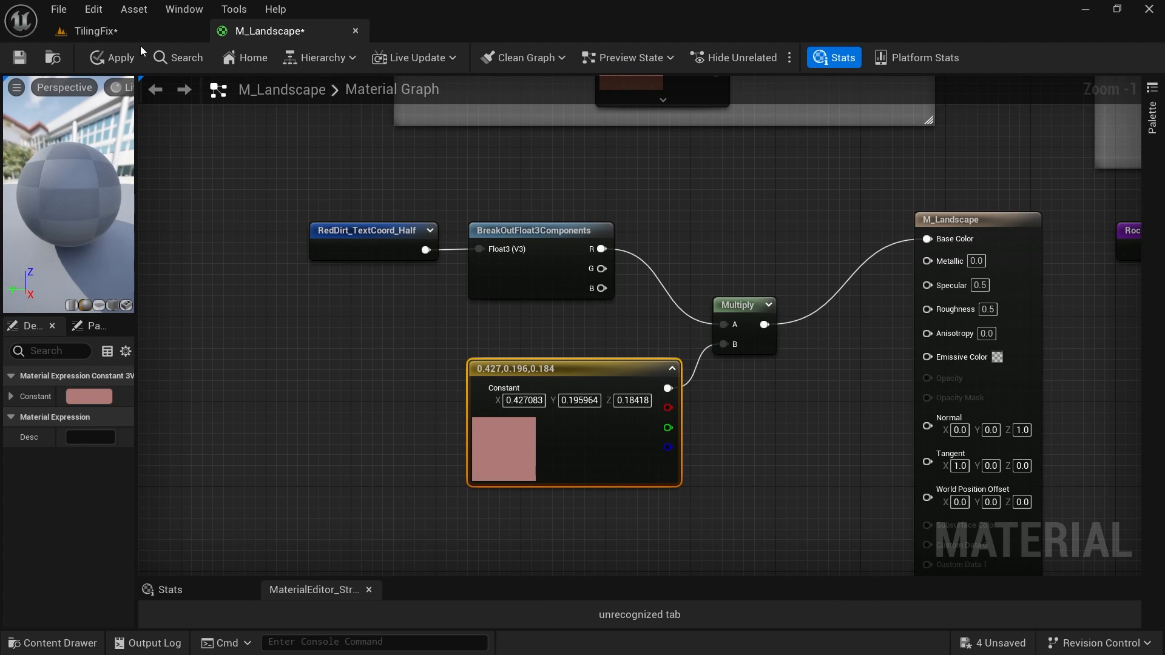
pyautogui.click(114, 55)
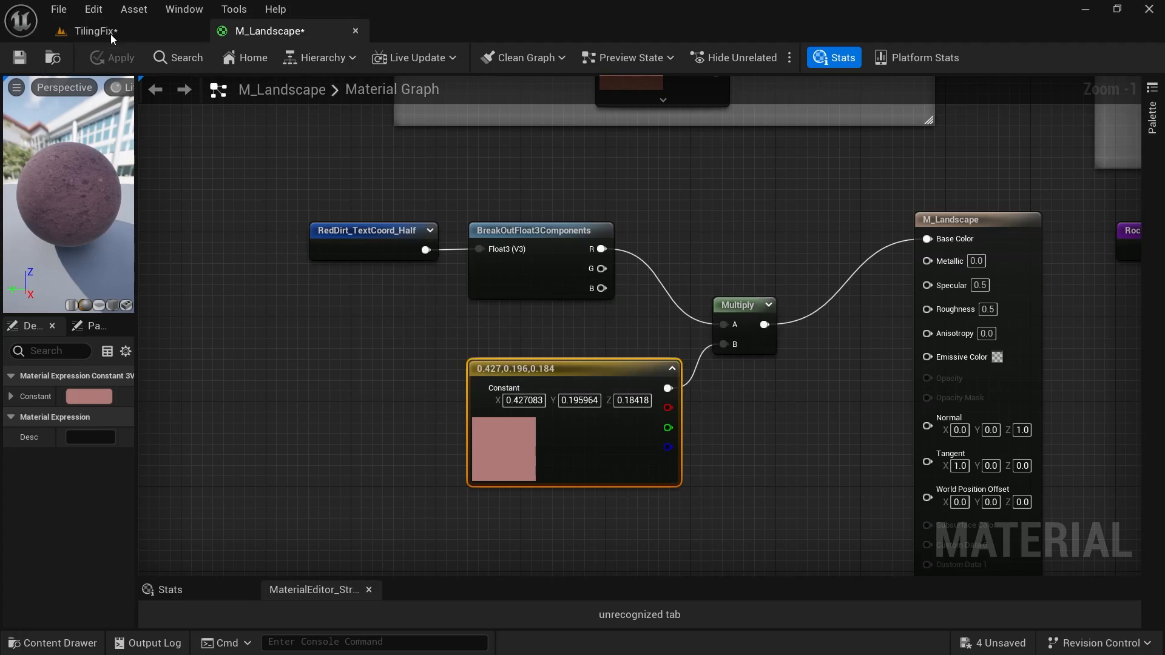
pyautogui.click(111, 34)
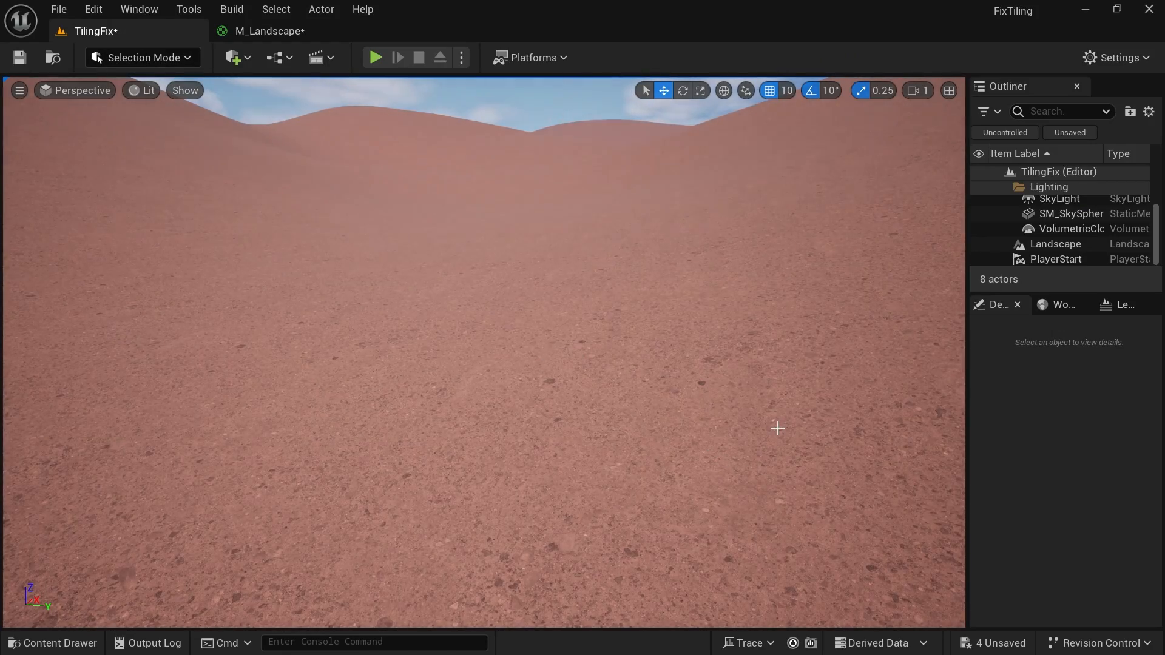
pyautogui.moveTo(763, 416); pyautogui.dragTo(589, 460, button='right')
# In M_Landscape, convert the Constant3Vector to a parameter named RedDirt_VariationTint and place it beneath the BreakOutFloat3Components node.
pyautogui.click(282, 32)
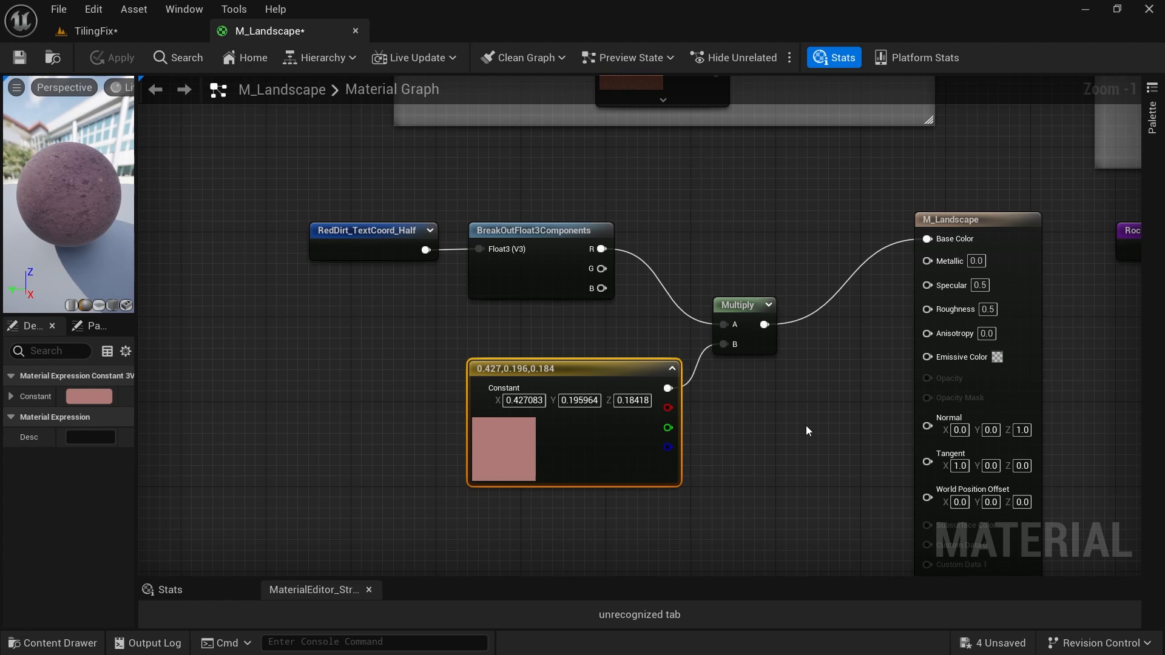
pyautogui.moveTo(802, 198); pyautogui.dragTo(788, 392, button='right')
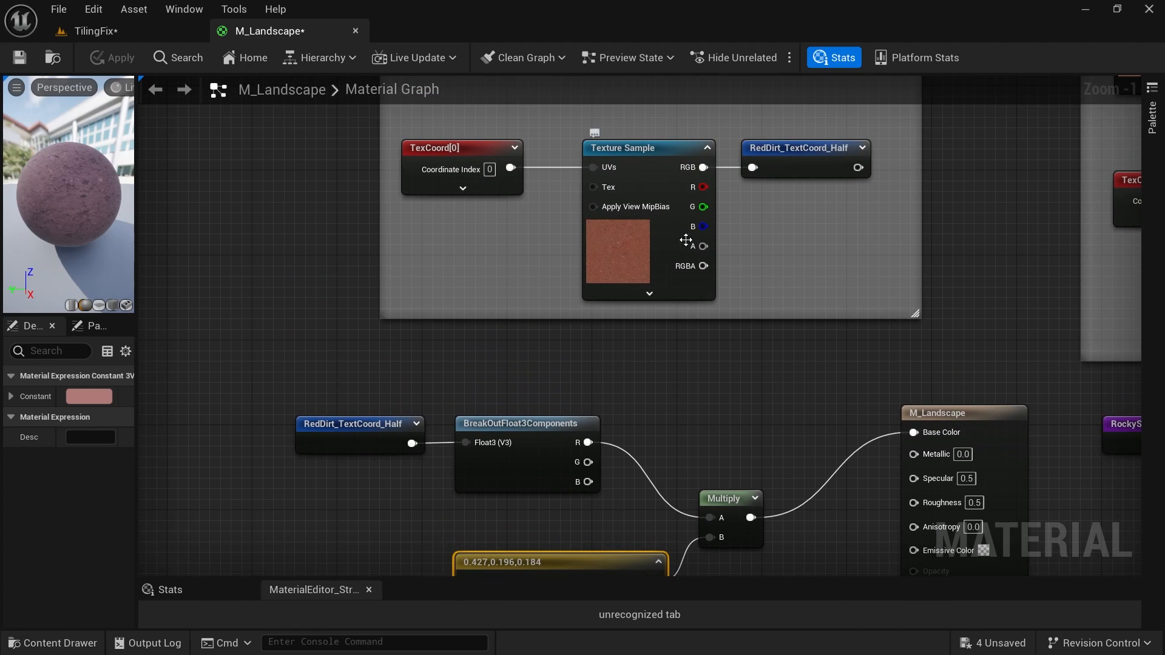
pyautogui.moveTo(783, 435); pyautogui.dragTo(835, 242, button='right')
pyautogui.moveTo(695, 398); pyautogui.dragTo(634, 378)
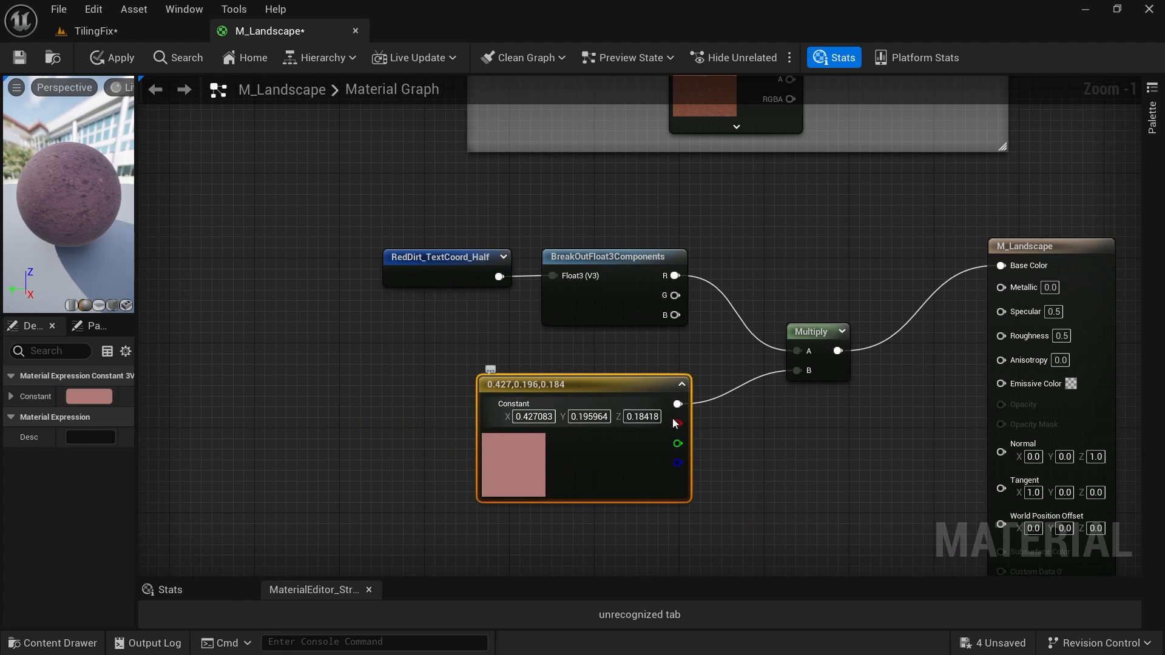
pyautogui.moveTo(750, 442); pyautogui.dragTo(822, 410, button='right')
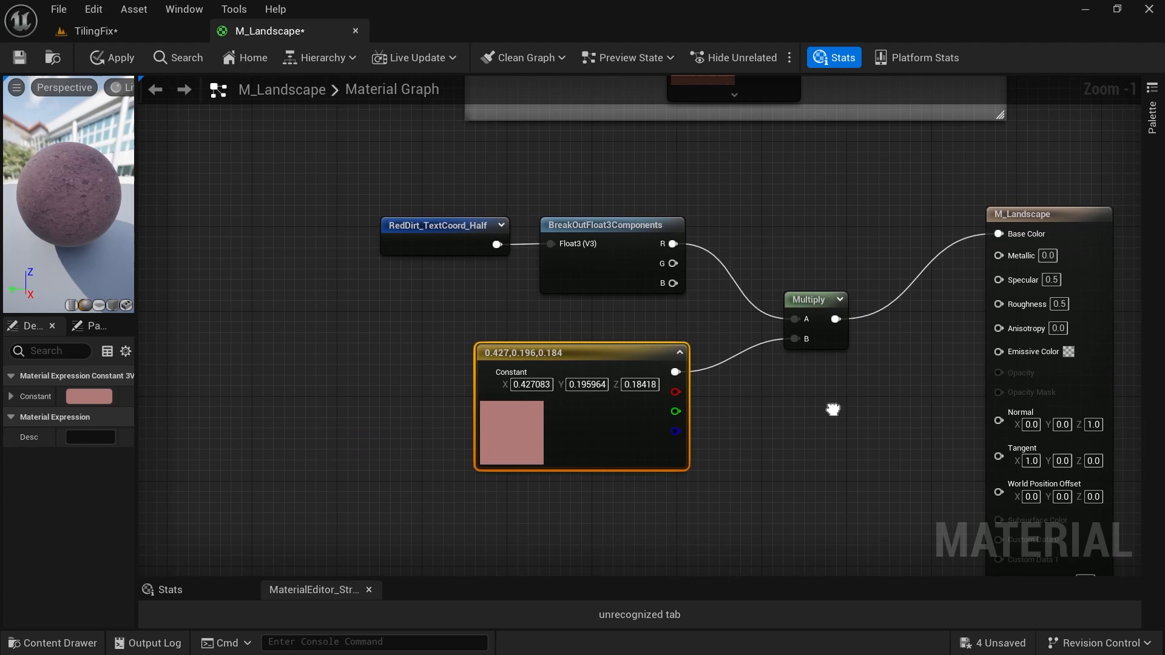
pyautogui.rightClick(555, 357)
pyautogui.click(614, 341)
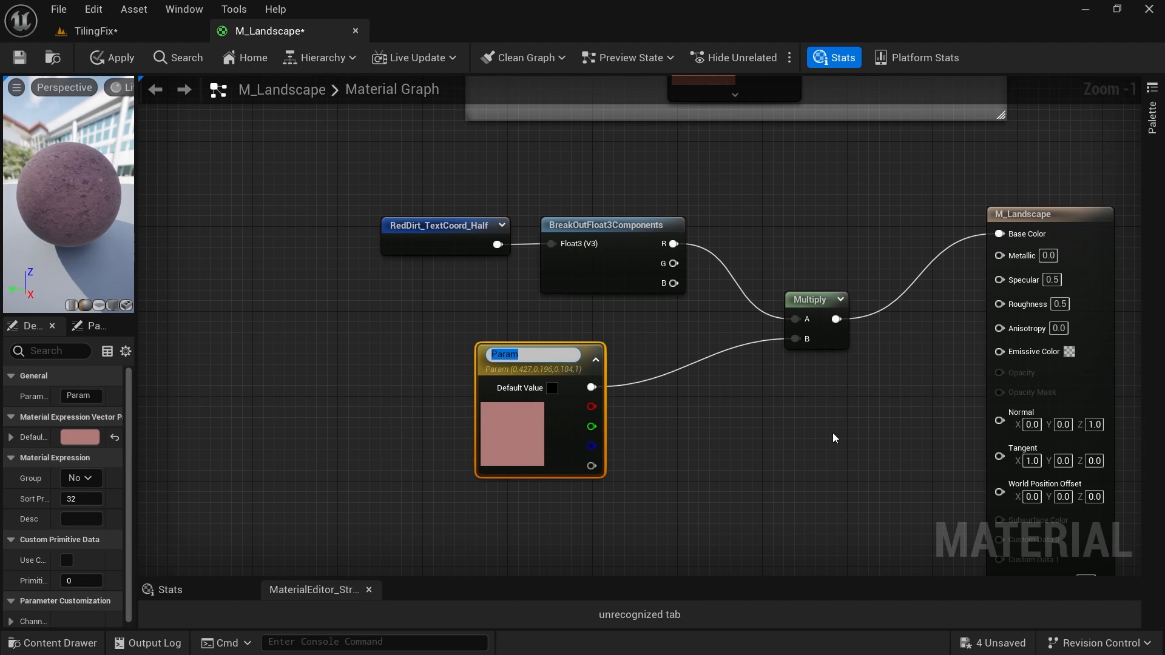
pyautogui.write('Re')
pyautogui.write('dDirt_VariationTint')
pyautogui.press('Return')
pyautogui.moveTo(538, 354); pyautogui.dragTo(624, 331)
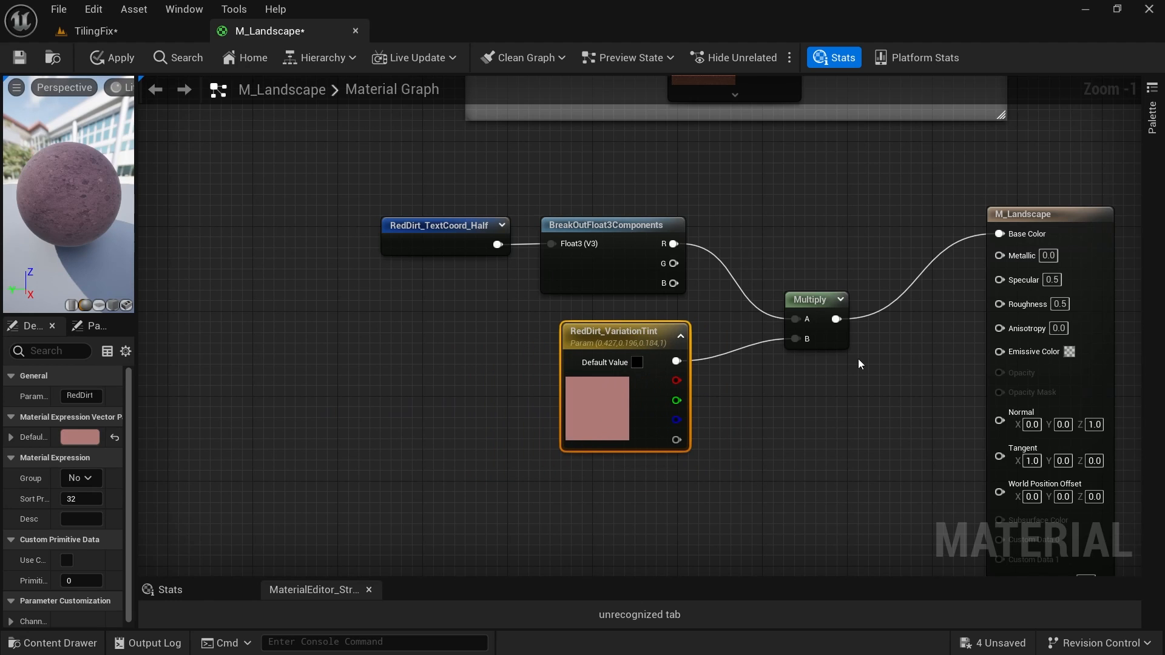
# Review how the RedDirt Texture Sample group relates to the tinted RedDirt_TextCoord_Half network feeding Base Color.
pyautogui.moveTo(917, 324); pyautogui.dragTo(827, 427, button='right')
pyautogui.scroll(-2, 763, 359)
pyautogui.moveTo(716, 264); pyautogui.dragTo(682, 383, button='right')
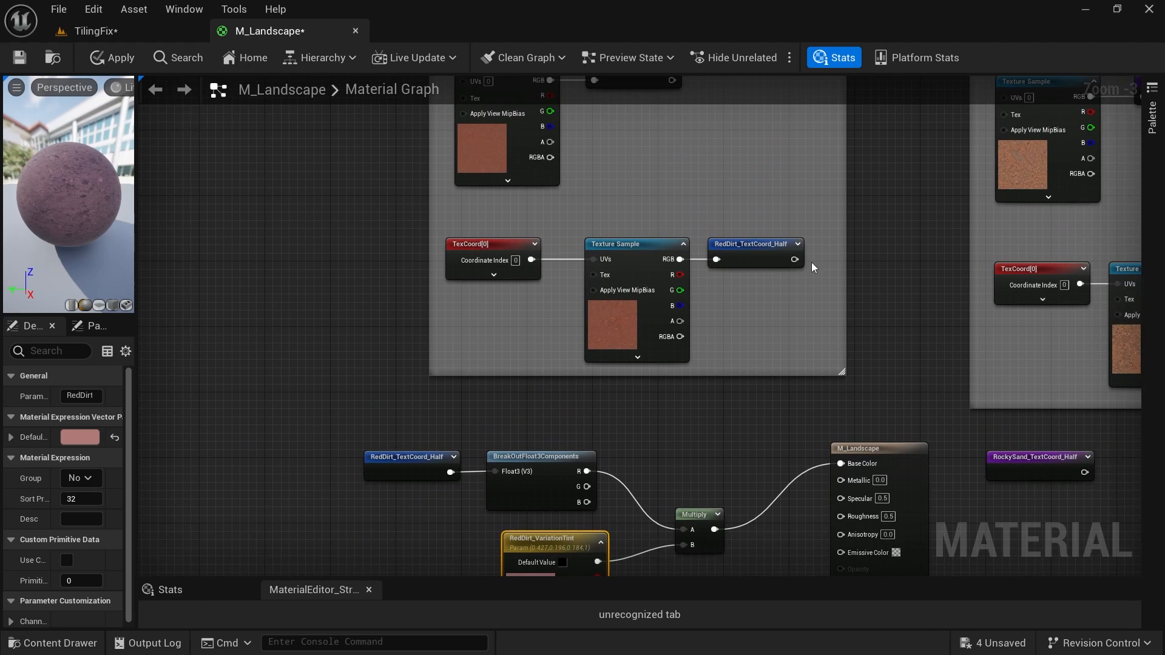
pyautogui.moveTo(811, 263); pyautogui.dragTo(797, 355, button='right')
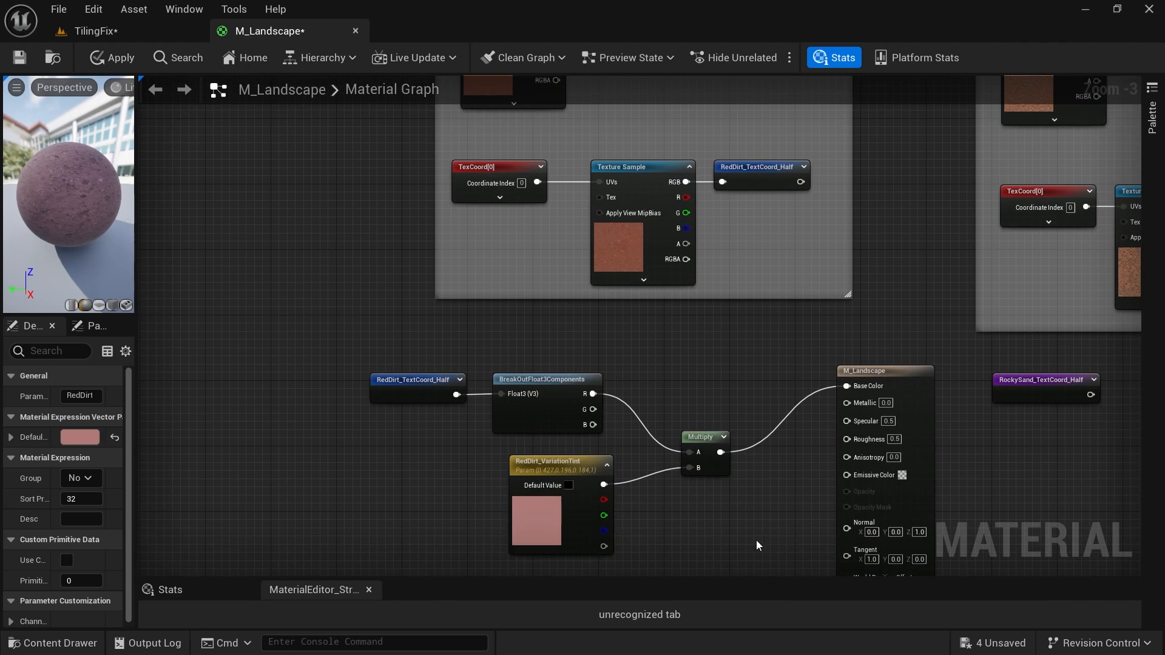
pyautogui.moveTo(756, 540); pyautogui.dragTo(386, 359)
pyautogui.moveTo(756, 335); pyautogui.dragTo(696, 495, button='right')
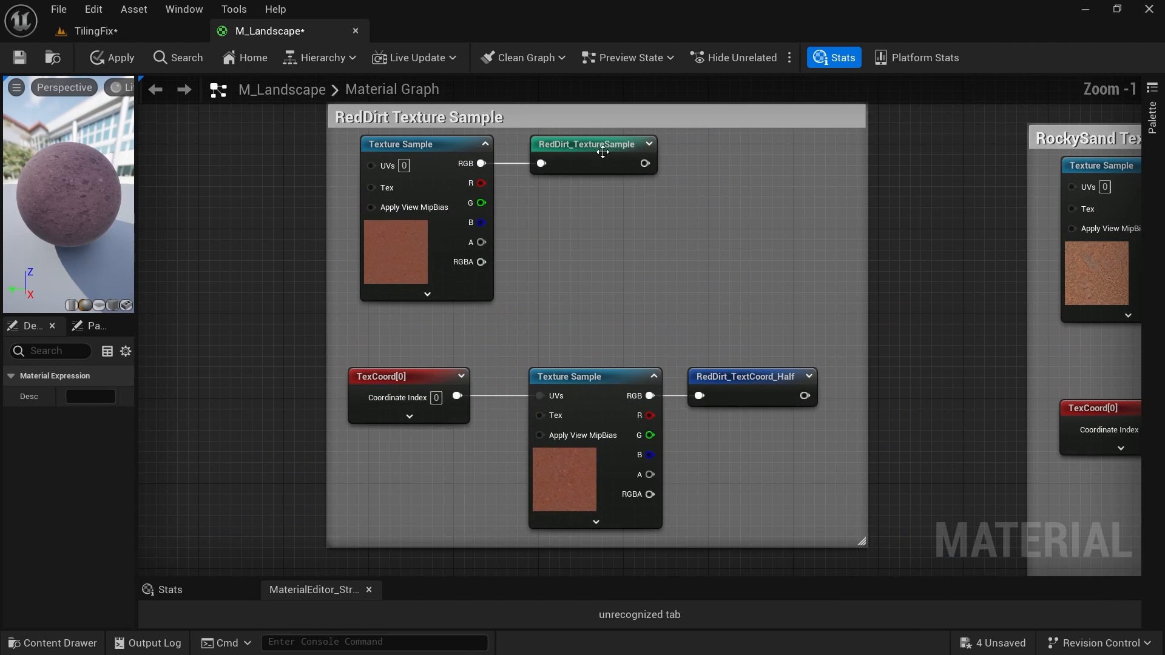
pyautogui.click(602, 151)
pyautogui.scroll(2, 788, 372)
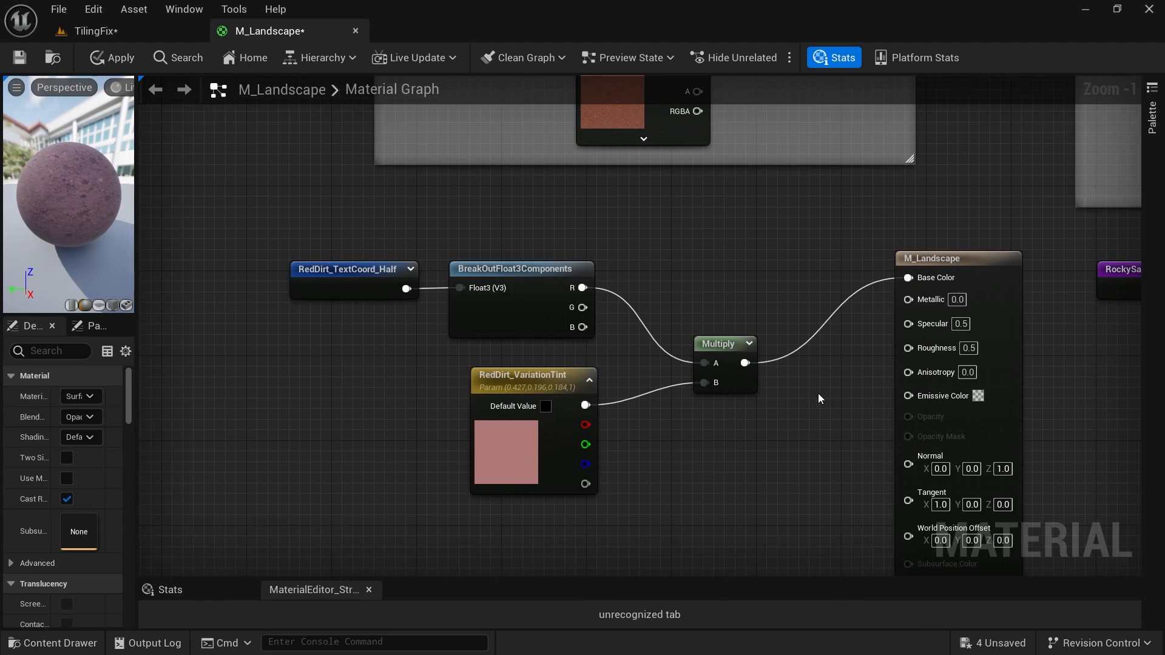
pyautogui.moveTo(818, 393); pyautogui.dragTo(822, 376, button='right')
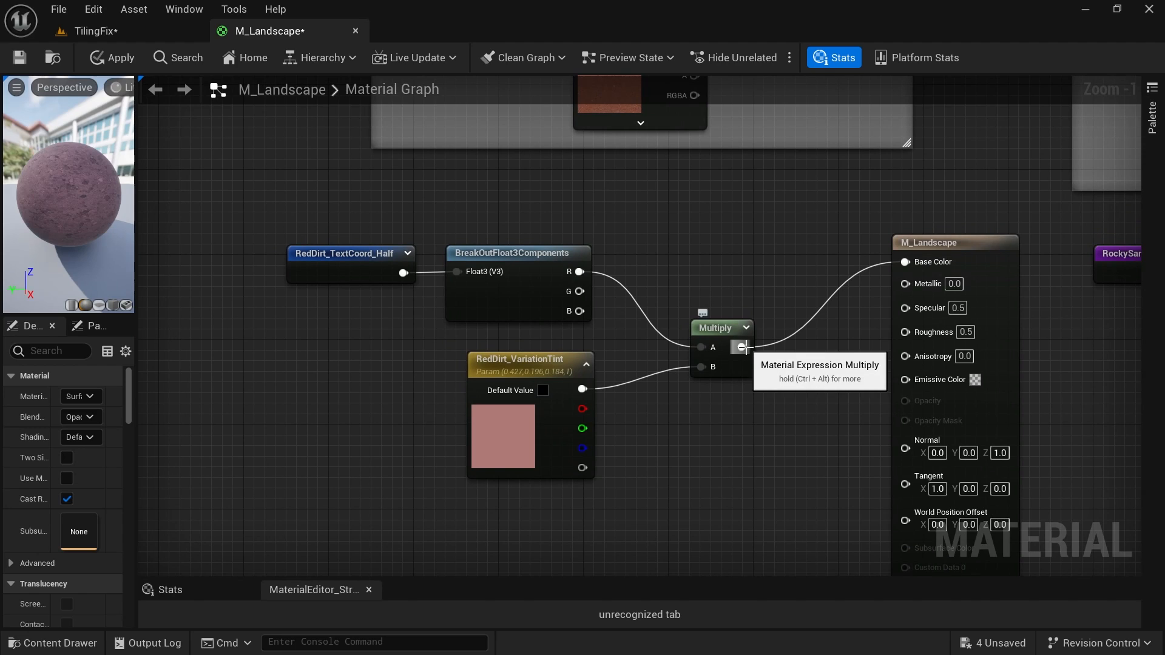
pyautogui.moveTo(322, 219); pyautogui.dragTo(783, 502)
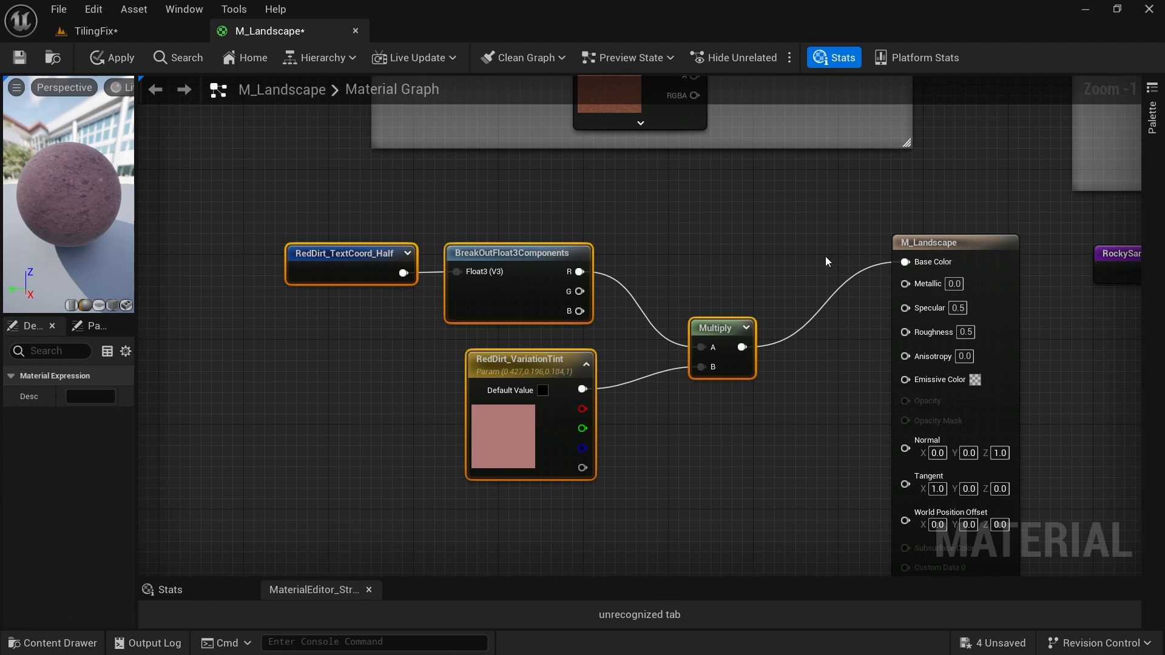
# Move the M_Landscape result node away from the Multiply node and disconnect its Base Color input.
pyautogui.moveTo(828, 413); pyautogui.dragTo(814, 426, button='right')
pyautogui.moveTo(814, 427); pyautogui.dragTo(772, 426, button='right')
pyautogui.moveTo(872, 255); pyautogui.dragTo(978, 340)
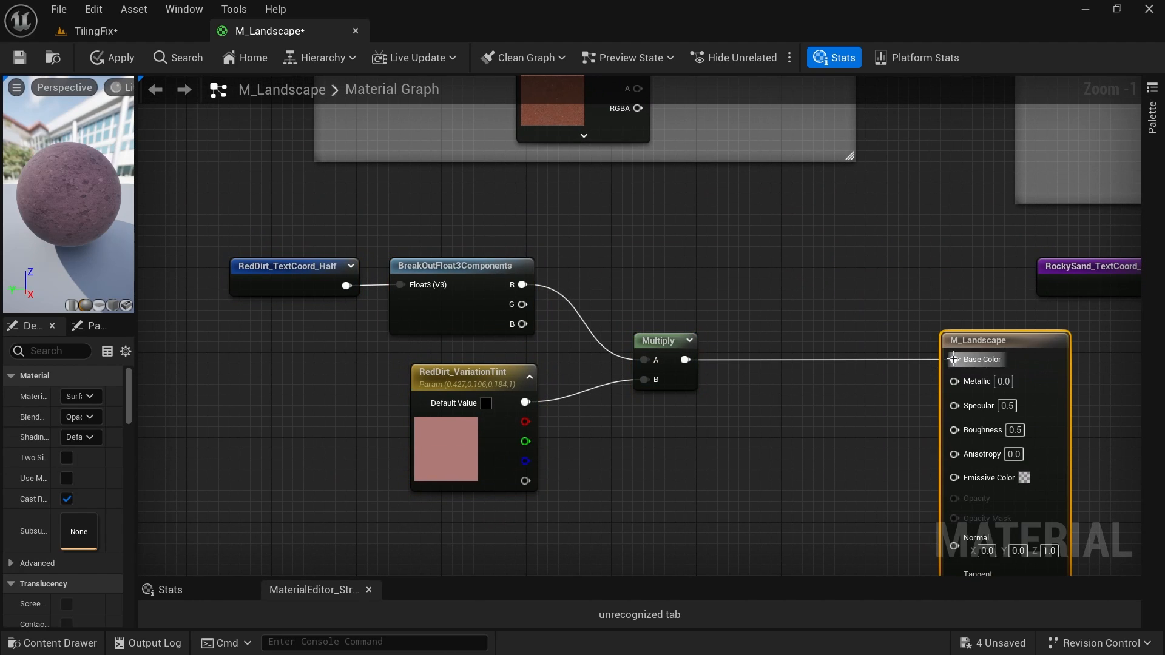
pyautogui.keyDown('alt'); pyautogui.click(954, 360); pyautogui.keyUp('alt')
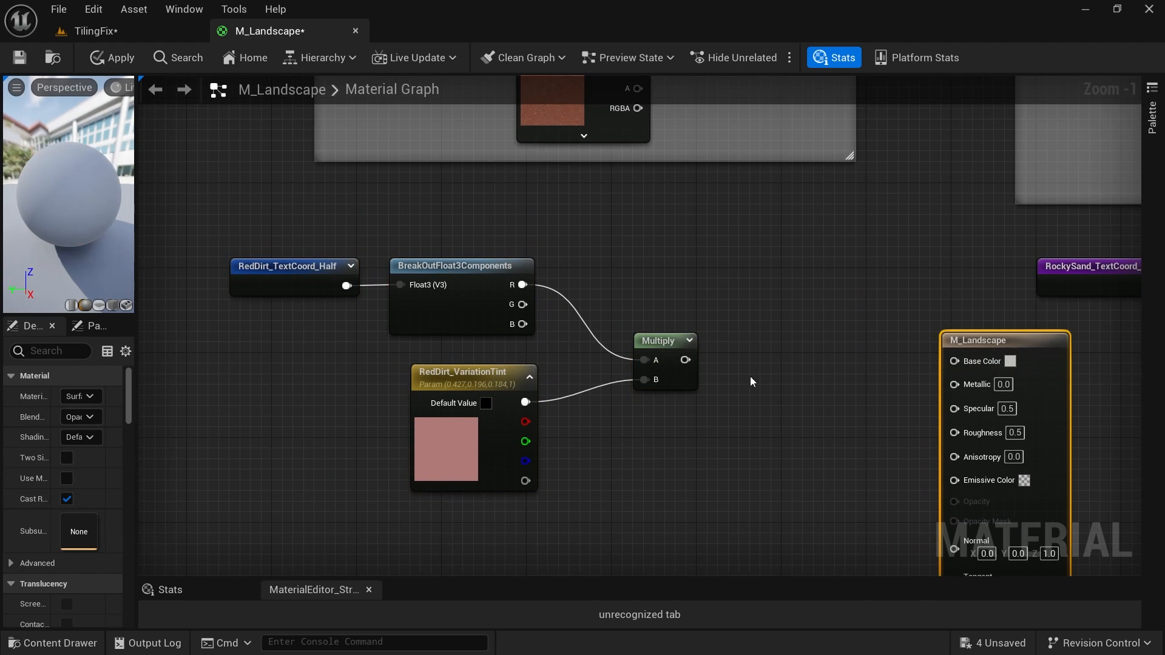
# Add a named reroute declaration called RedDirt_BaseColor_Variation to the Multiply output and align it beside the Multiply node.
pyautogui.moveTo(685, 360); pyautogui.dragTo(782, 361)
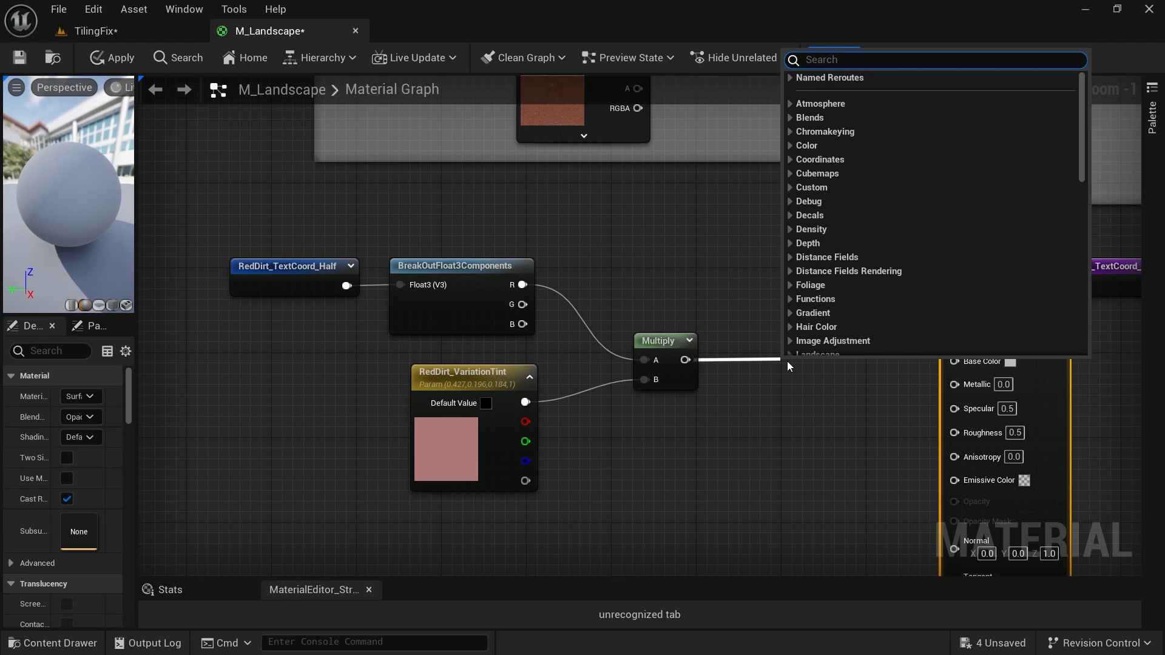
pyautogui.write('name')
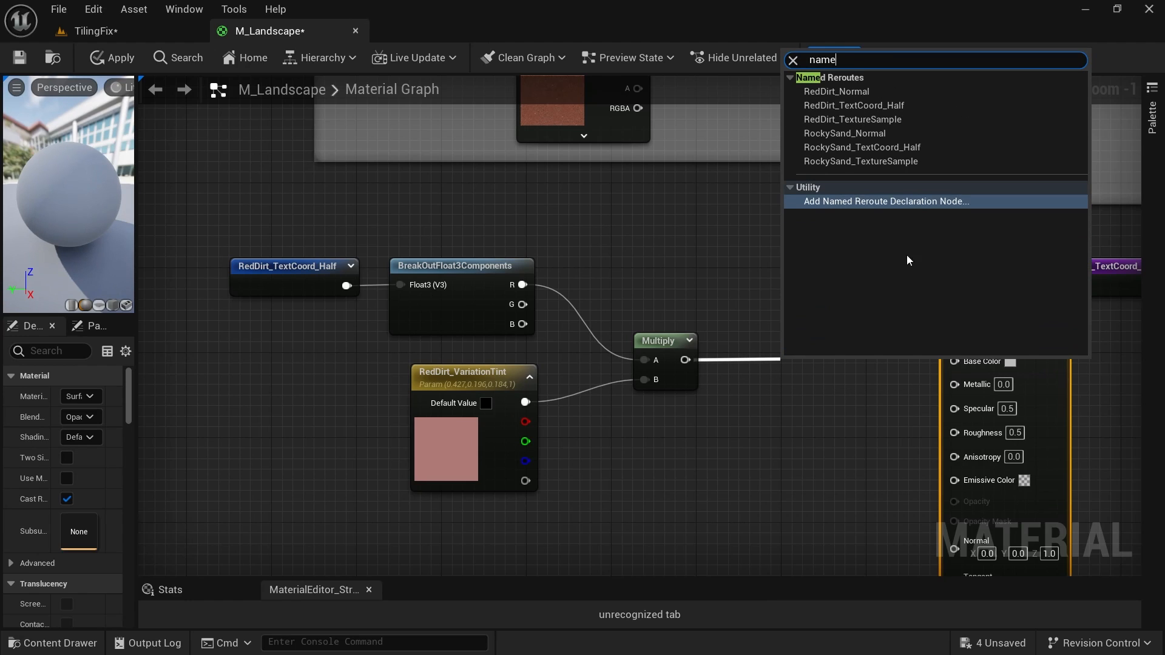
pyautogui.click(890, 201)
pyautogui.write('D')
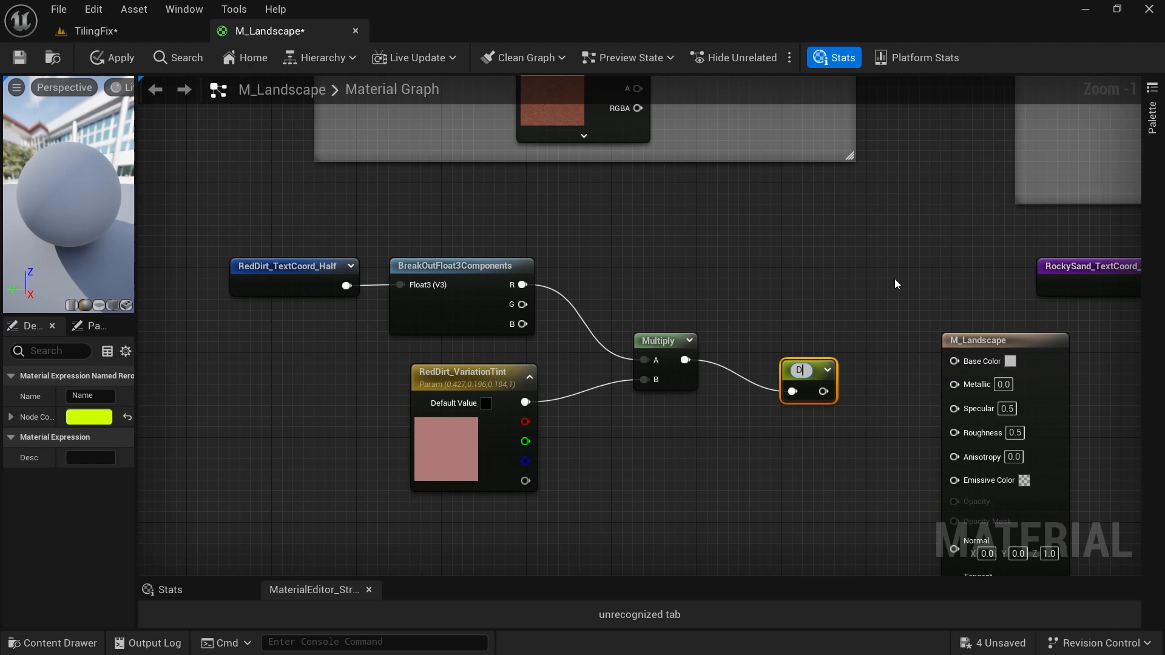
pyautogui.write('edDirt')
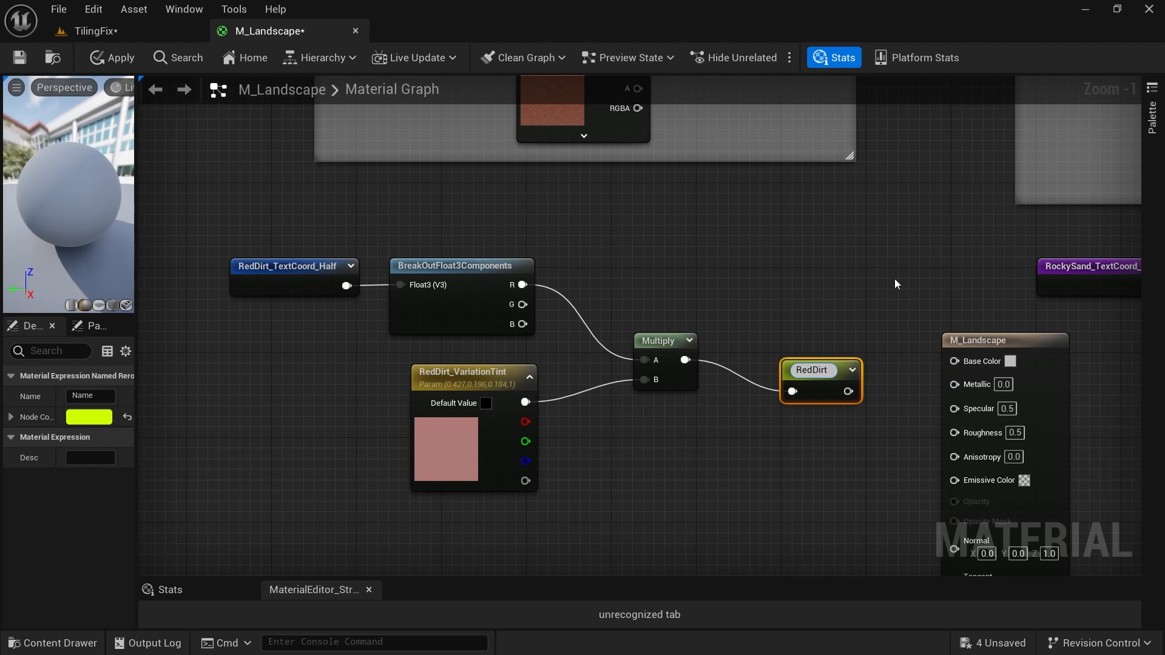
pyautogui.write('_BaseColor_')
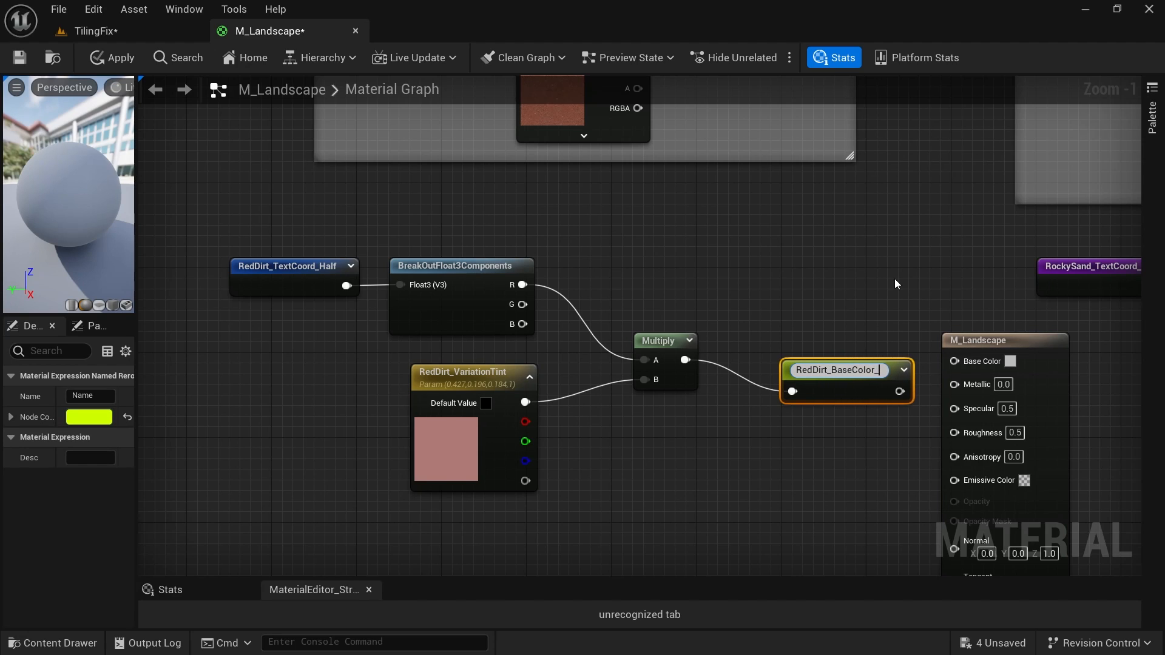
pyautogui.write('Variatio')
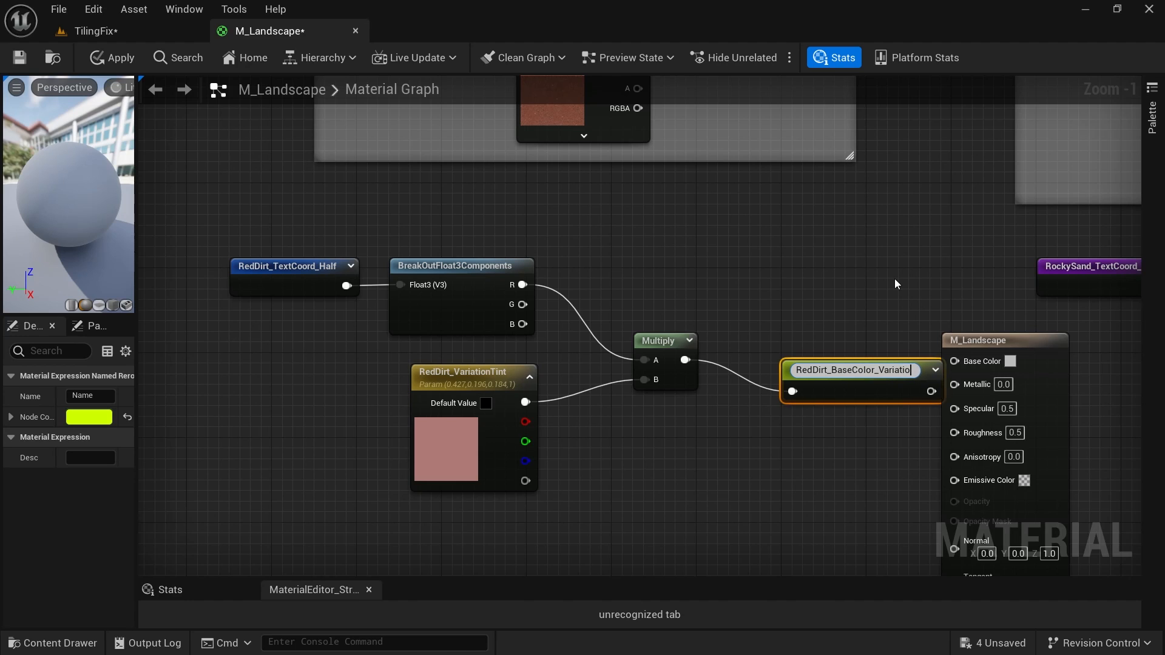
pyautogui.write('n')
pyautogui.press('Return')
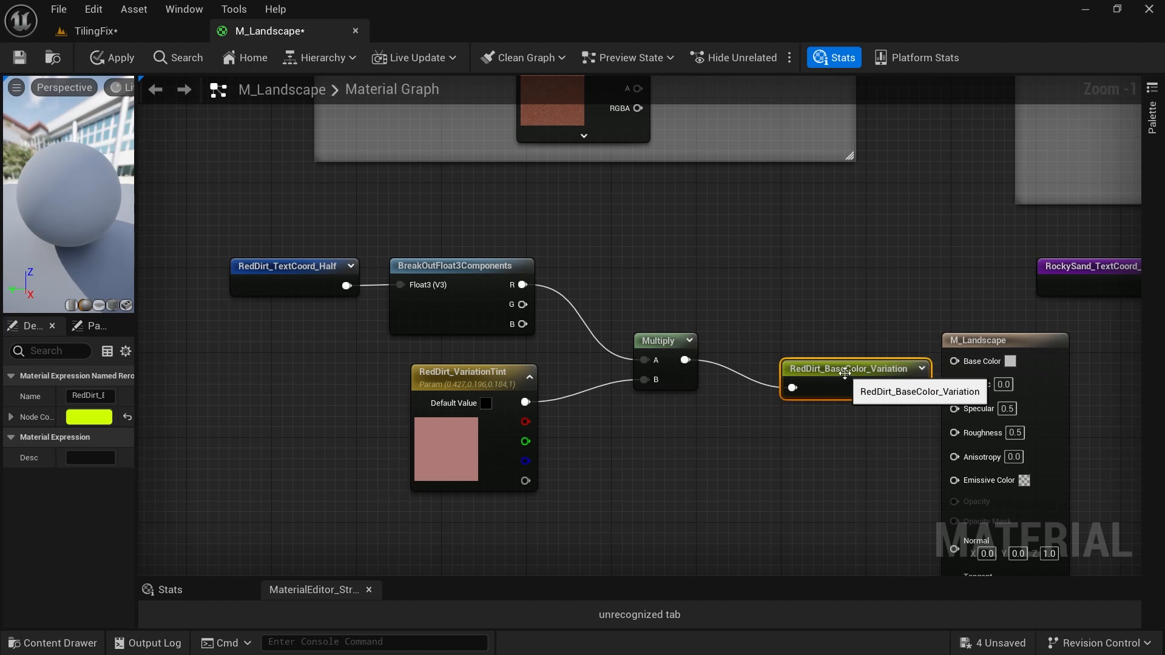
pyautogui.moveTo(845, 373); pyautogui.dragTo(793, 346)
pyautogui.click(775, 450)
pyautogui.moveTo(761, 420); pyautogui.dragTo(797, 446, button='right')
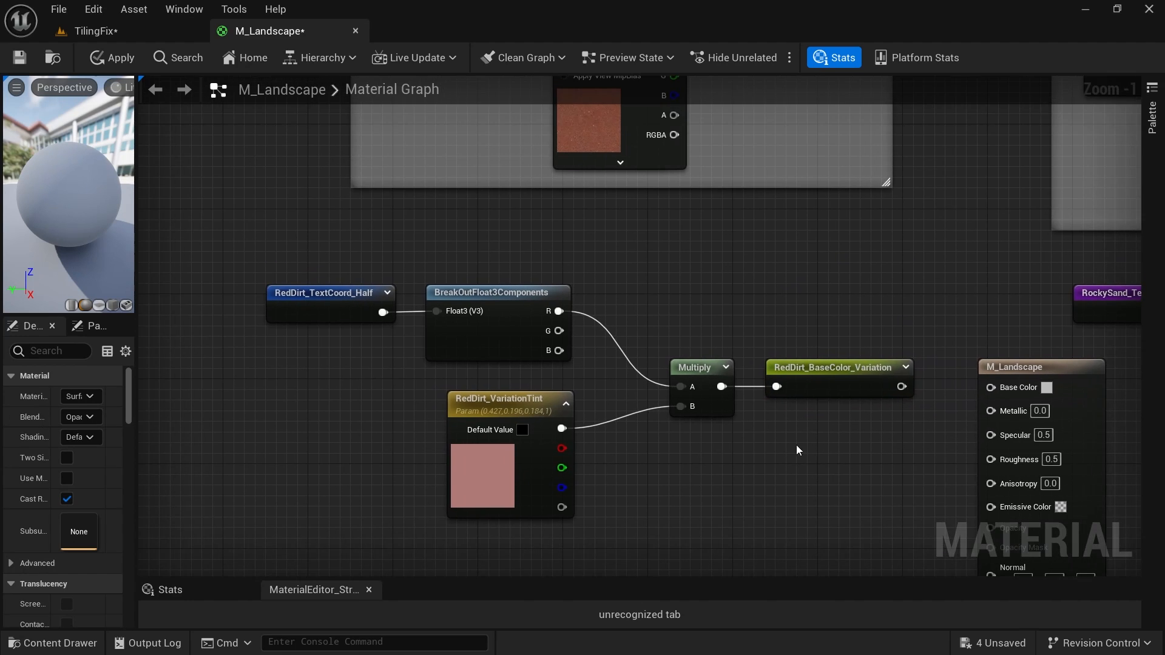
# Move the RedDirt tint network lower beneath the RedDirt Texture Sample group and enclose it in a comment titled Red Dirt Base Color Variation.
pyautogui.scroll(-4, 795, 449)
pyautogui.click(616, 371)
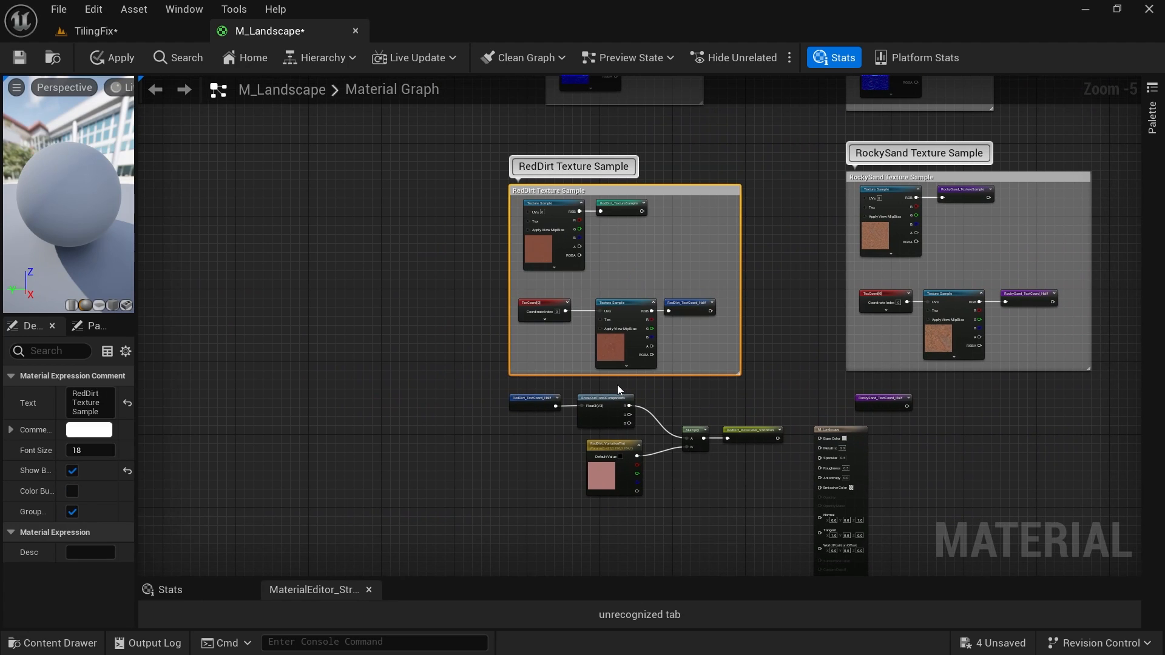
pyautogui.scroll(3, 606, 183)
pyautogui.moveTo(345, 159); pyautogui.dragTo(821, 249)
pyautogui.moveTo(832, 449); pyautogui.dragTo(821, 249, button='right')
pyautogui.moveTo(871, 448); pyautogui.dragTo(680, 303)
pyautogui.moveTo(851, 466); pyautogui.dragTo(392, 252)
pyautogui.moveTo(573, 278); pyautogui.dragTo(574, 342)
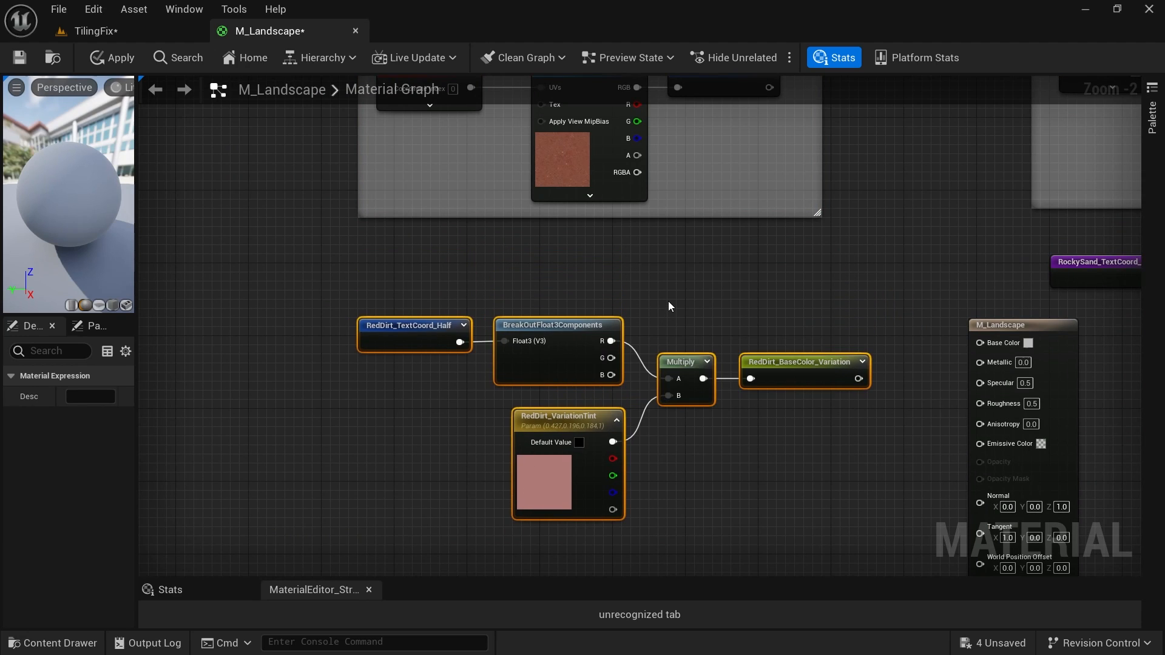
pyautogui.write('cRed')
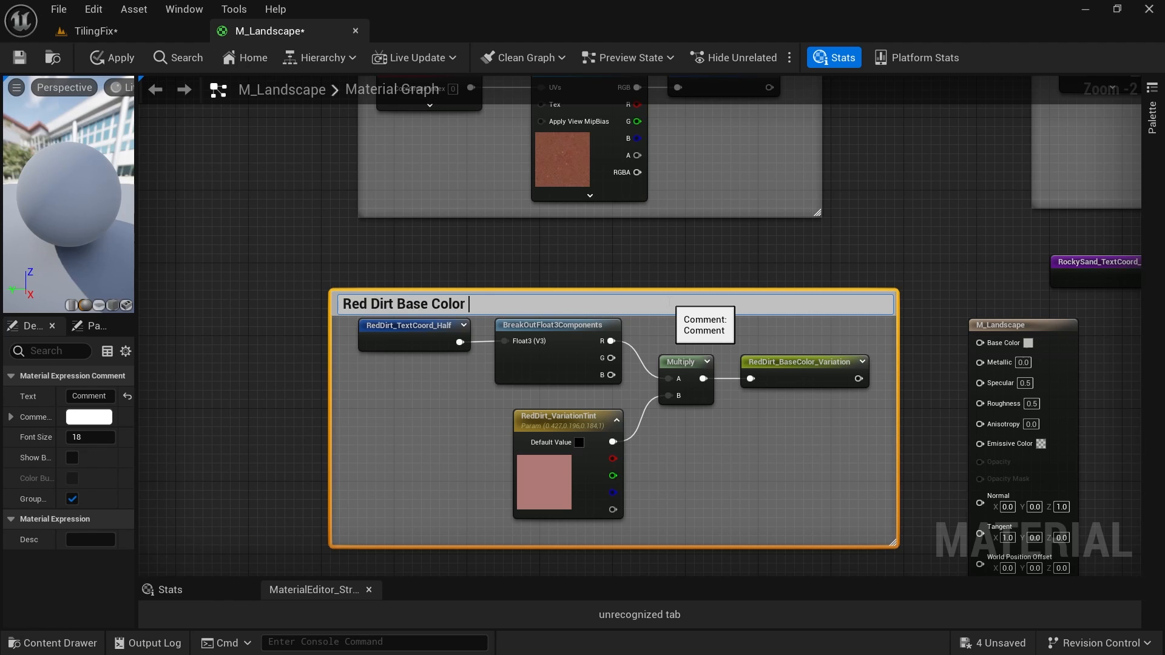
pyautogui.write(' Dirt Base Color Variation')
pyautogui.press('Return')
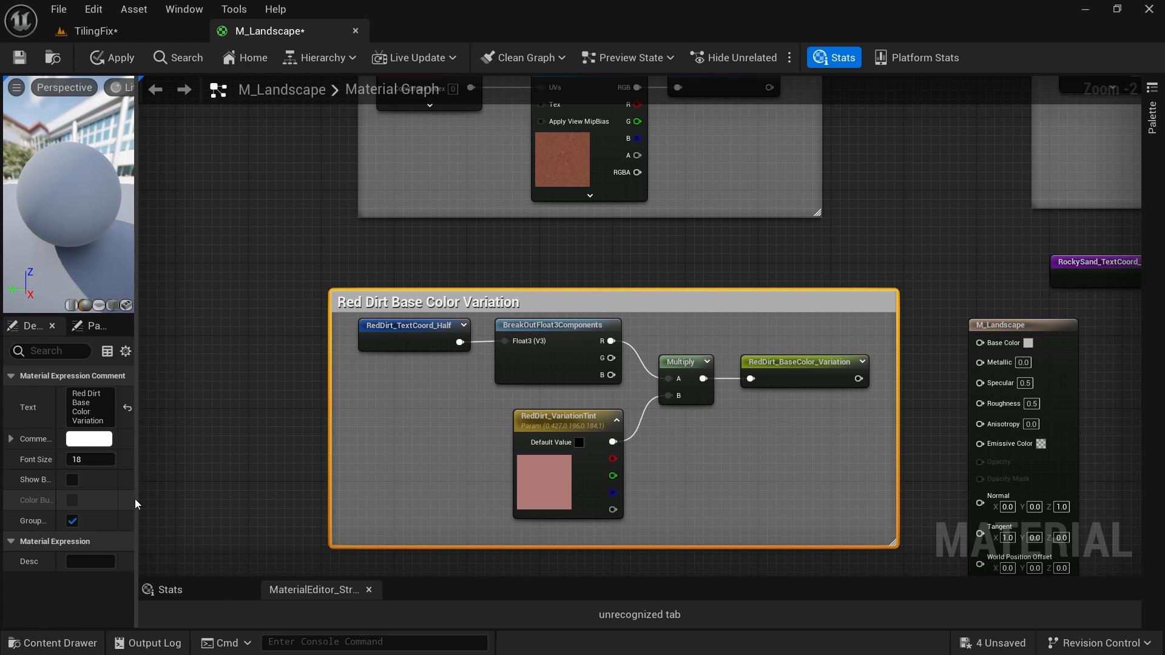
# Widen the details area, enable Show Bubble When Zoomed for the comment, and align it under the RedDirt Texture Sample group.
pyautogui.moveTo(136, 498); pyautogui.dragTo(228, 494)
pyautogui.click(111, 461)
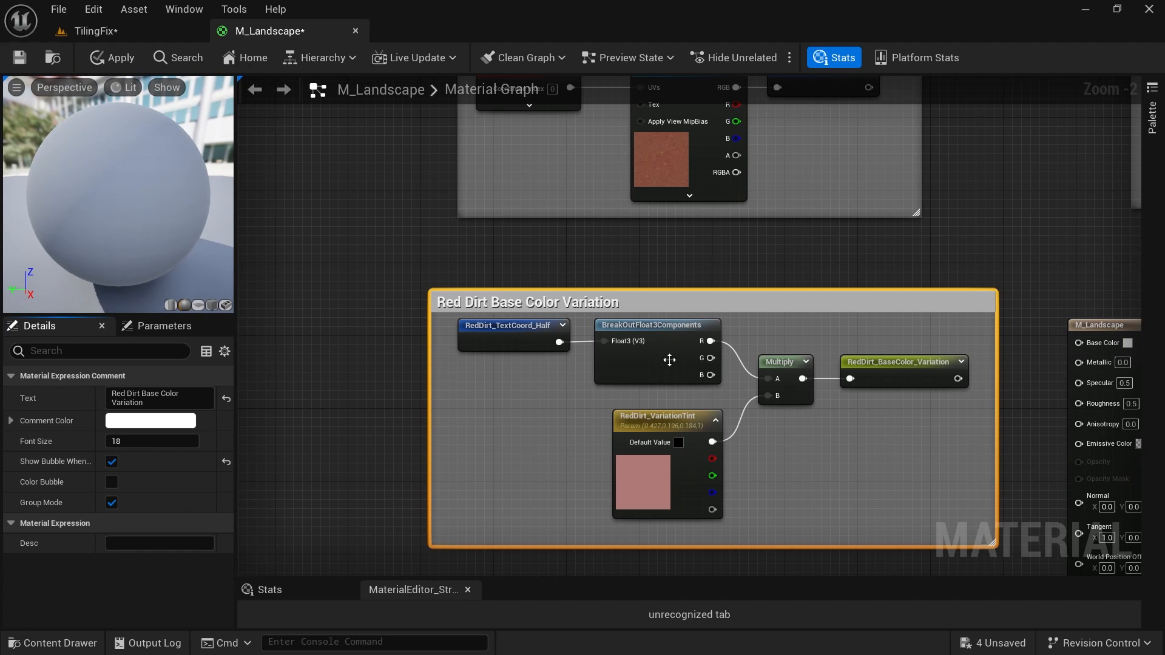
pyautogui.scroll(-4, 668, 359)
pyautogui.moveTo(738, 297); pyautogui.dragTo(626, 329, button='right')
pyautogui.moveTo(595, 381); pyautogui.dragTo(603, 389)
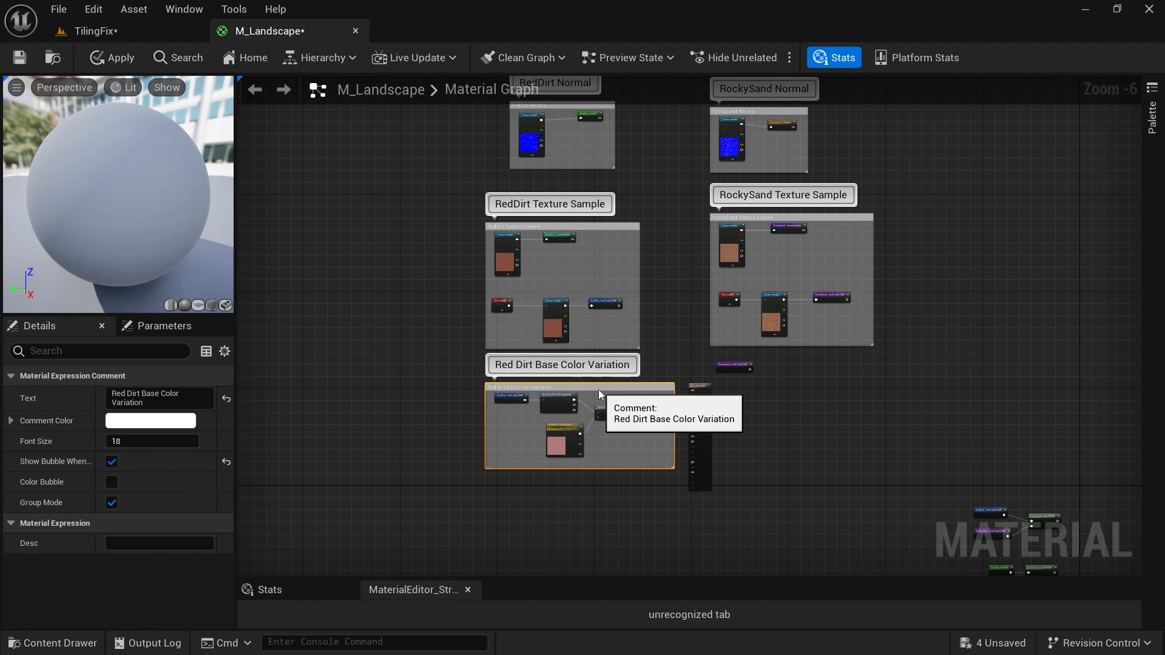
# Move the M_Landscape result node well clear of the Red Dirt Base Color Variation comment and the RockySand_TextCoord_Half node.
pyautogui.scroll(3, 569, 286)
pyautogui.moveTo(923, 492); pyautogui.dragTo(744, 320, button='right')
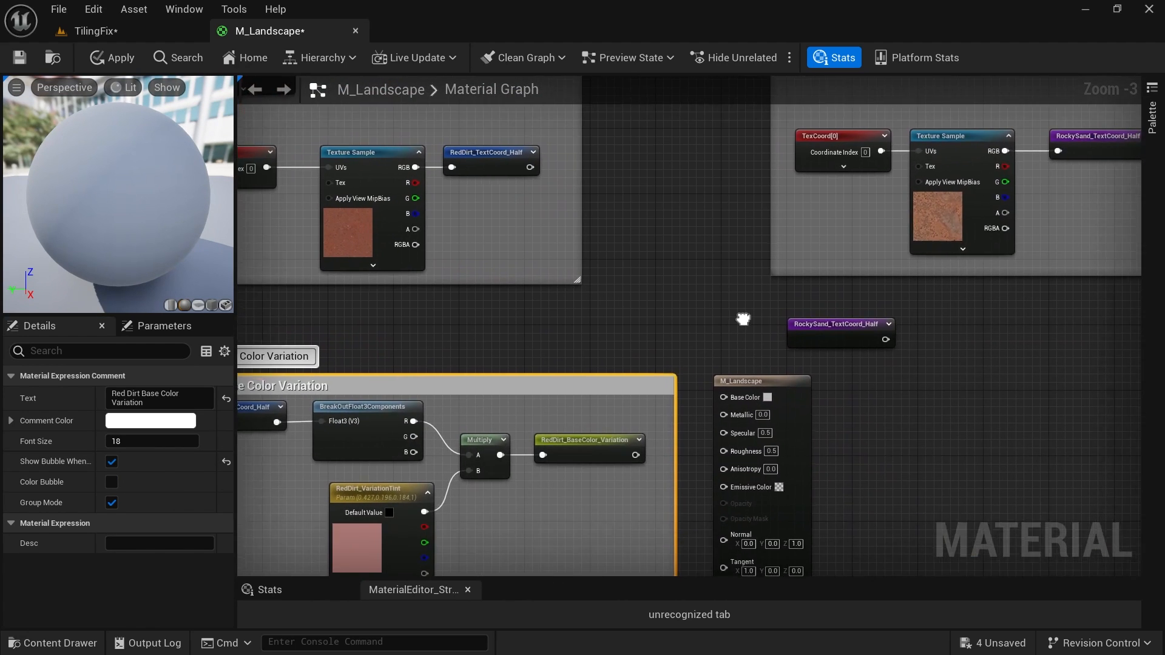
pyautogui.moveTo(303, 479); pyautogui.dragTo(482, 423, button='right')
pyautogui.moveTo(1068, 435); pyautogui.dragTo(944, 369, button='right')
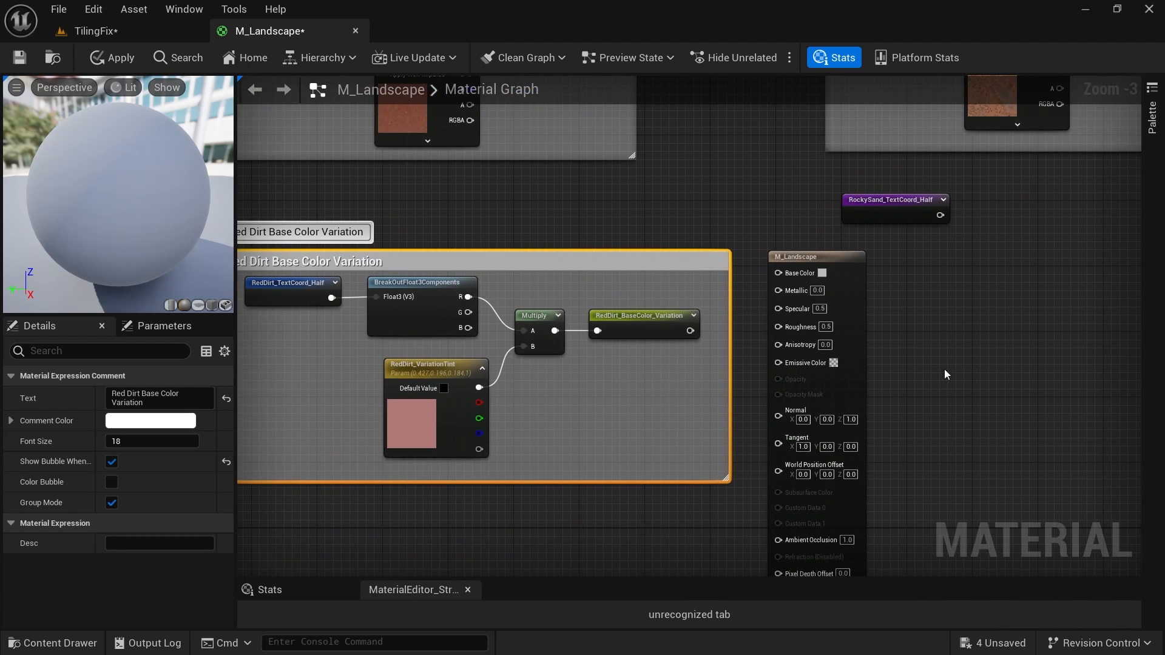
pyautogui.moveTo(935, 256); pyautogui.dragTo(742, 262, button='right')
pyautogui.moveTo(656, 264); pyautogui.dragTo(876, 403)
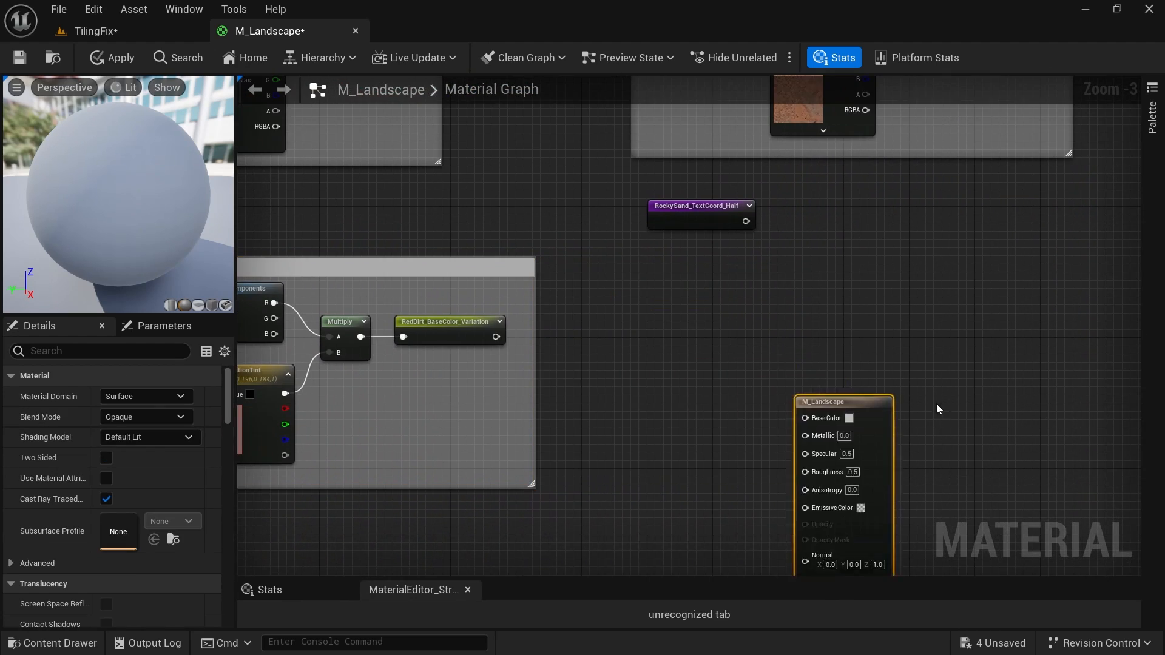
pyautogui.moveTo(937, 403); pyautogui.dragTo(548, 403, button='right')
pyautogui.moveTo(475, 403); pyautogui.dragTo(795, 288)
# Add a BreakOutFloat3Components node fed by the RockySand_TextCoord_Half reroute and place it next to that node.
pyautogui.moveTo(631, 249); pyautogui.dragTo(841, 279, button='right')
pyautogui.scroll(3, 686, 276)
pyautogui.moveTo(667, 270); pyautogui.dragTo(747, 316, button='right')
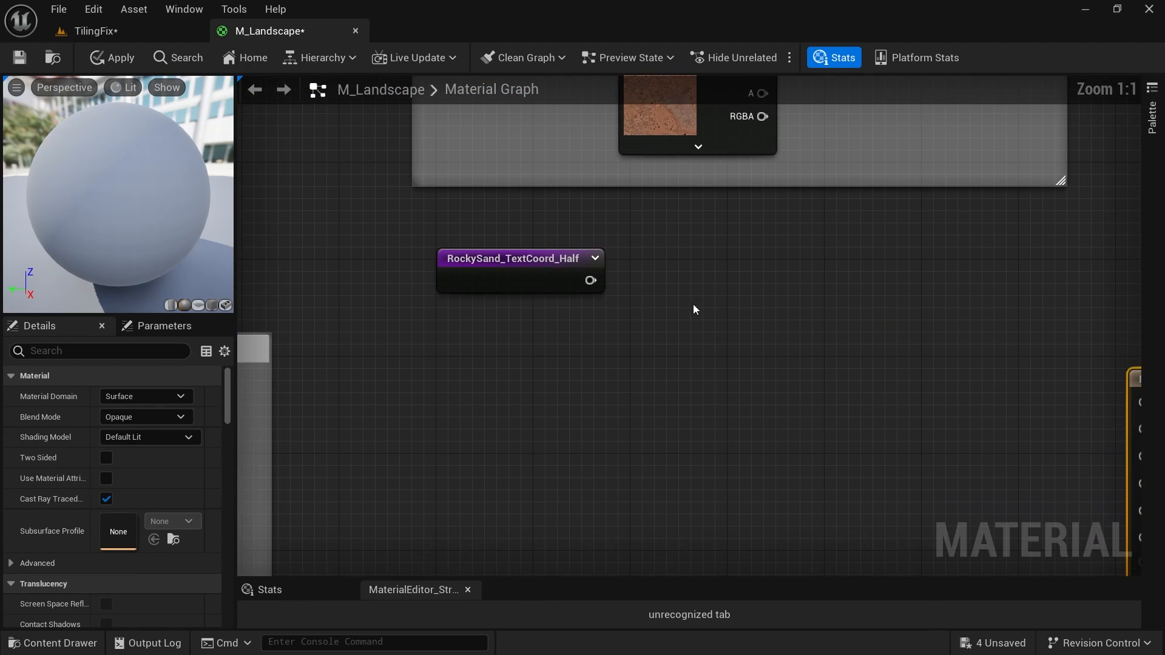
pyautogui.moveTo(659, 329); pyautogui.dragTo(617, 321, button='right')
pyautogui.moveTo(549, 274); pyautogui.dragTo(625, 273)
pyautogui.write('break')
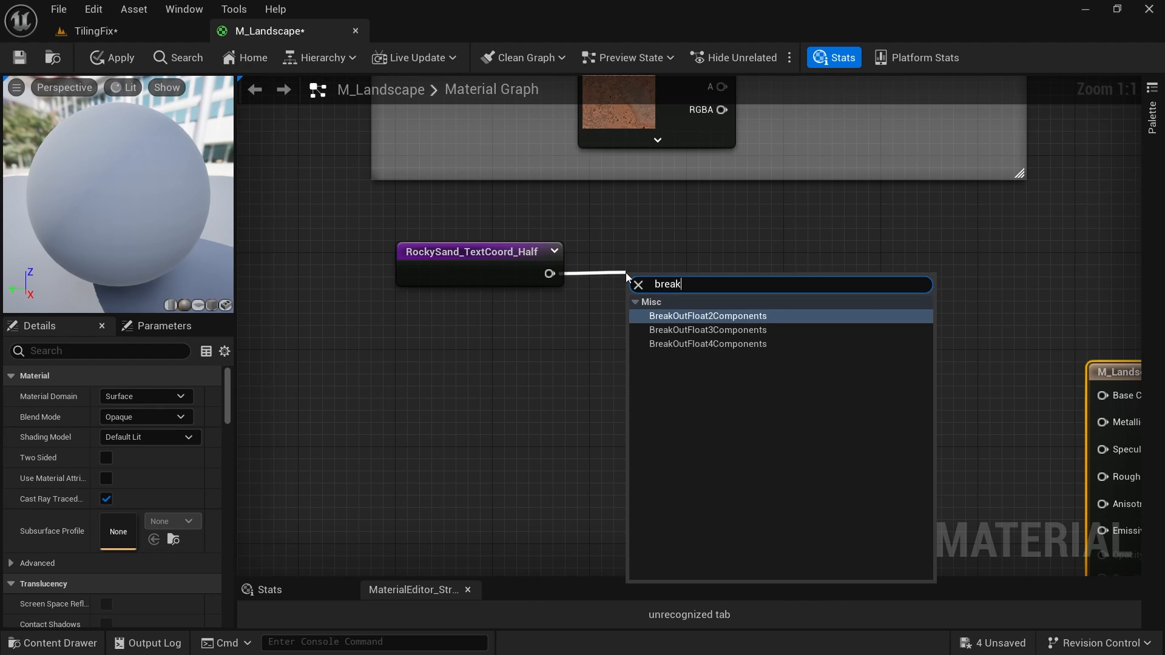
pyautogui.click(742, 330)
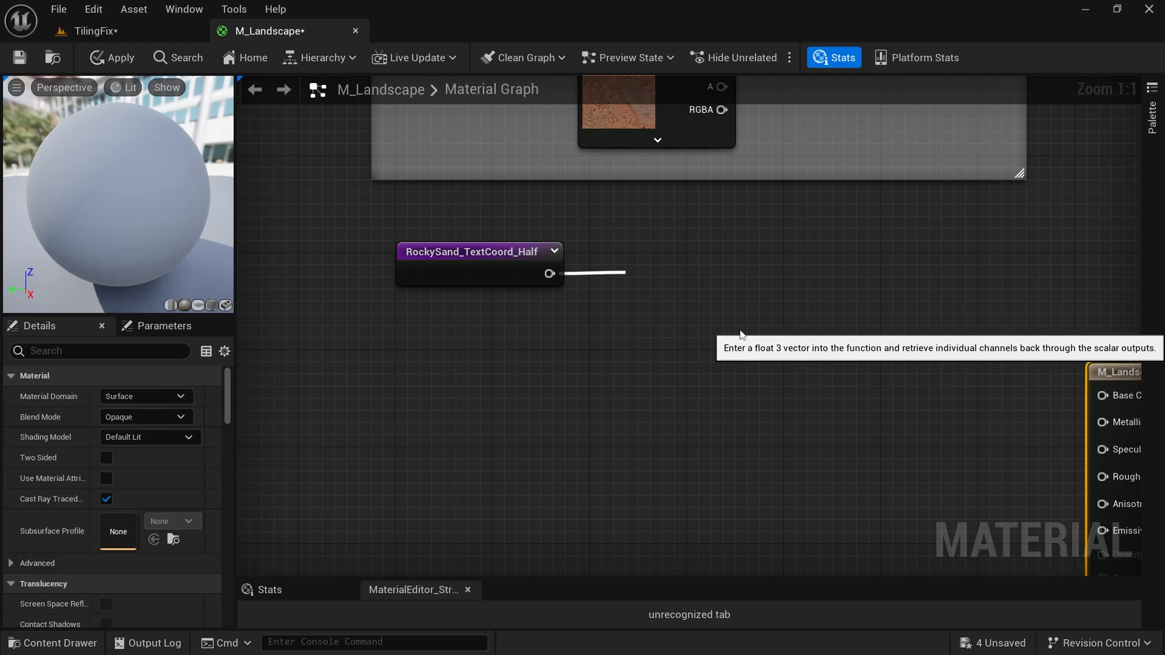
pyautogui.moveTo(715, 352); pyautogui.dragTo(678, 320)
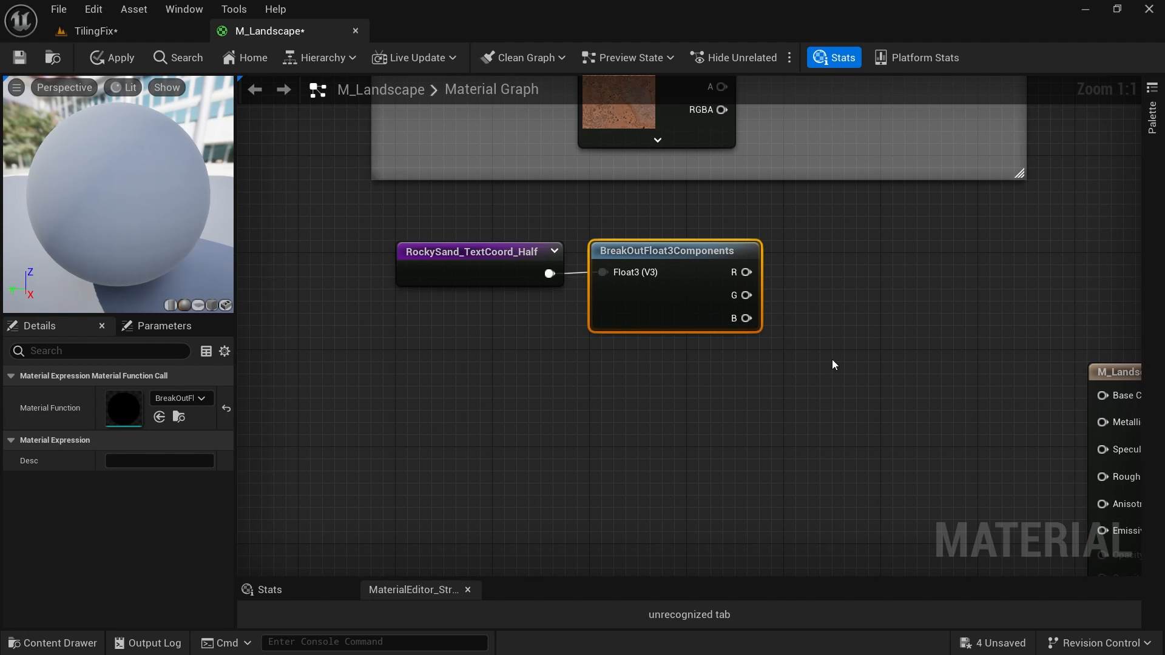
# Add a Multiply node combining the BreakOutFloat3Components R output with a new Constant3Vector, placing the constant beneath the breakout node.
pyautogui.click(850, 278)
pyautogui.moveTo(746, 272); pyautogui.dragTo(864, 310)
pyautogui.moveTo(730, 417); pyautogui.dragTo(771, 420, button='right')
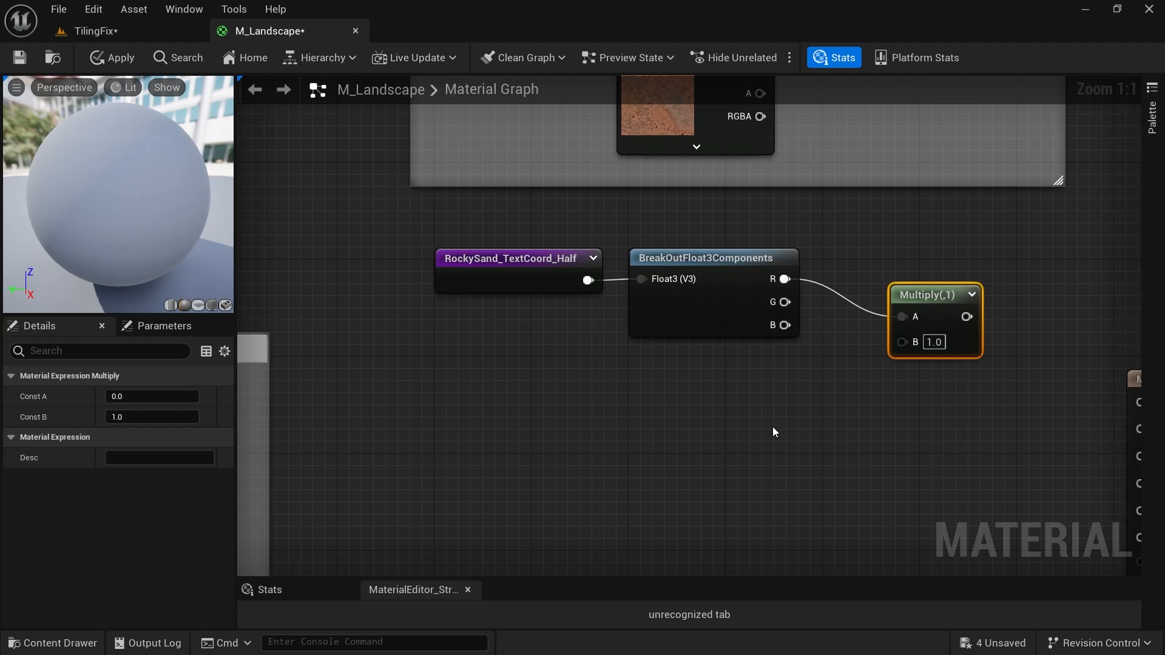
pyautogui.click(719, 410)
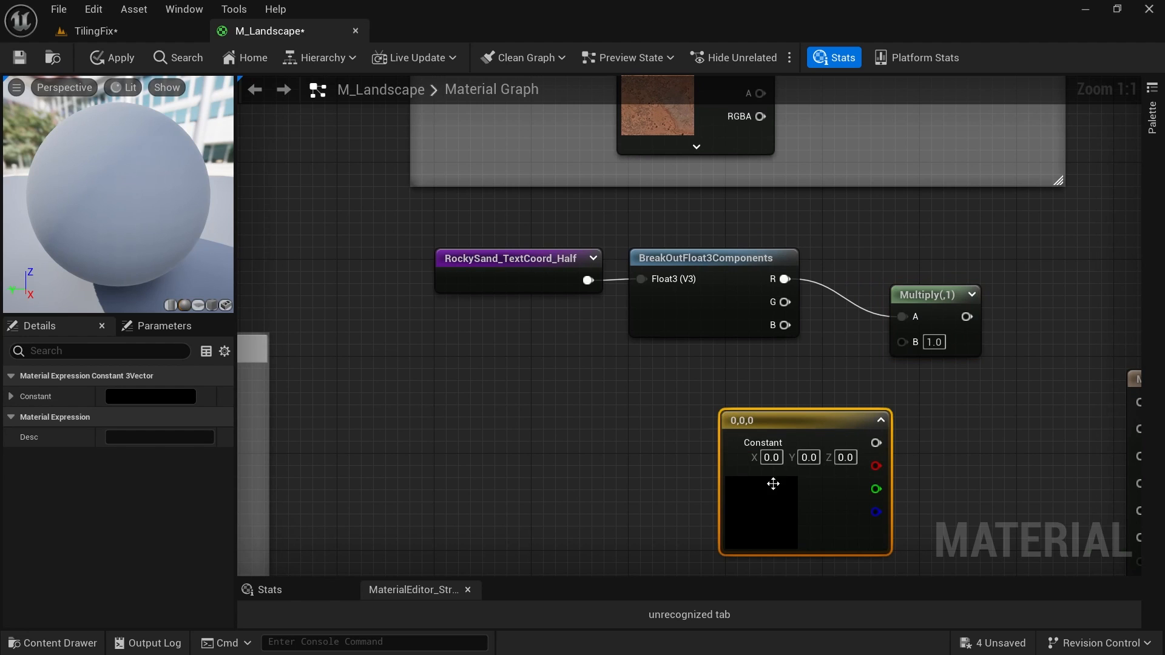
pyautogui.moveTo(875, 443); pyautogui.dragTo(780, 406)
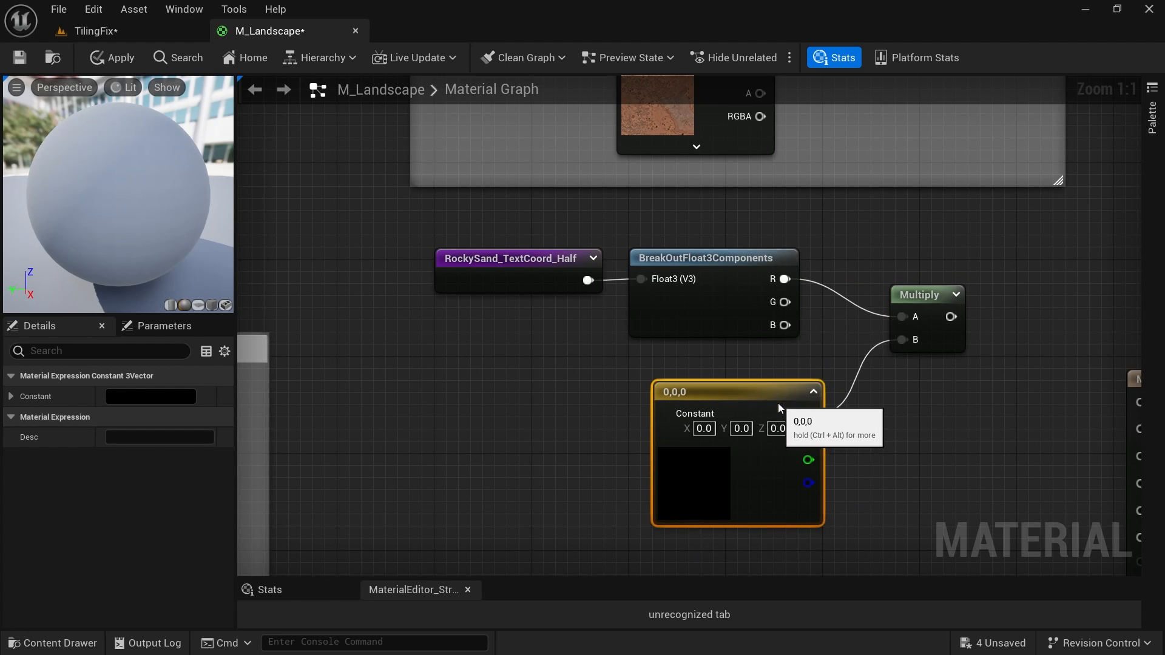
pyautogui.moveTo(844, 224); pyautogui.dragTo(794, 355, button='right')
pyautogui.moveTo(769, 391); pyautogui.dragTo(746, 252, button='right')
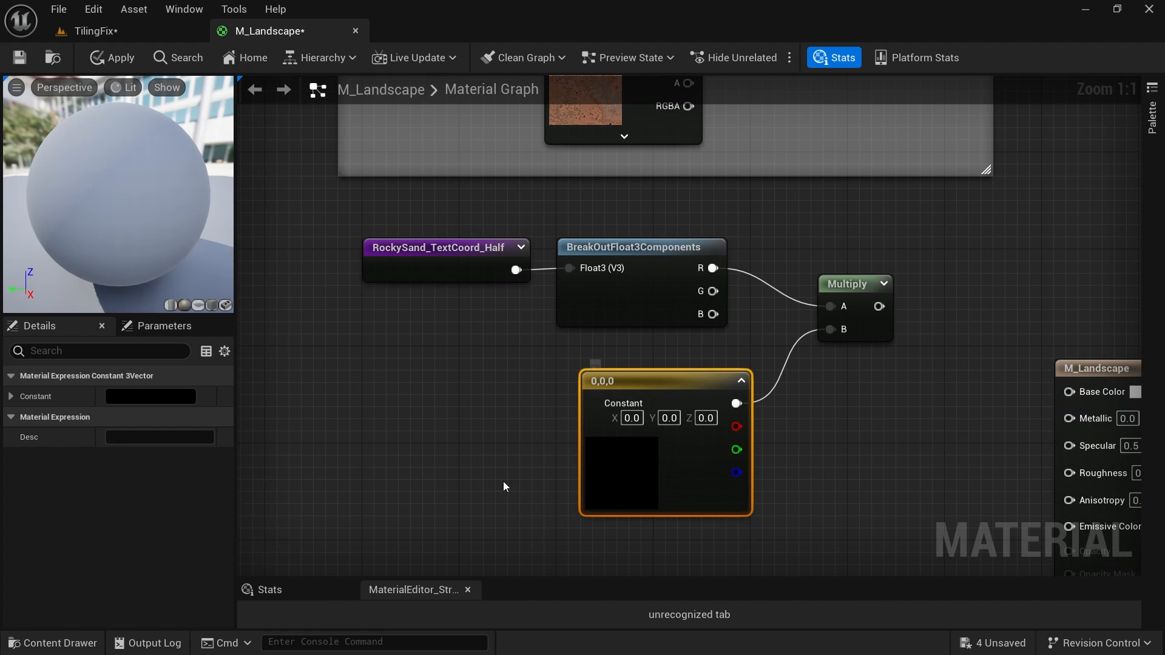
pyautogui.moveTo(460, 518); pyautogui.dragTo(388, 434, button='right')
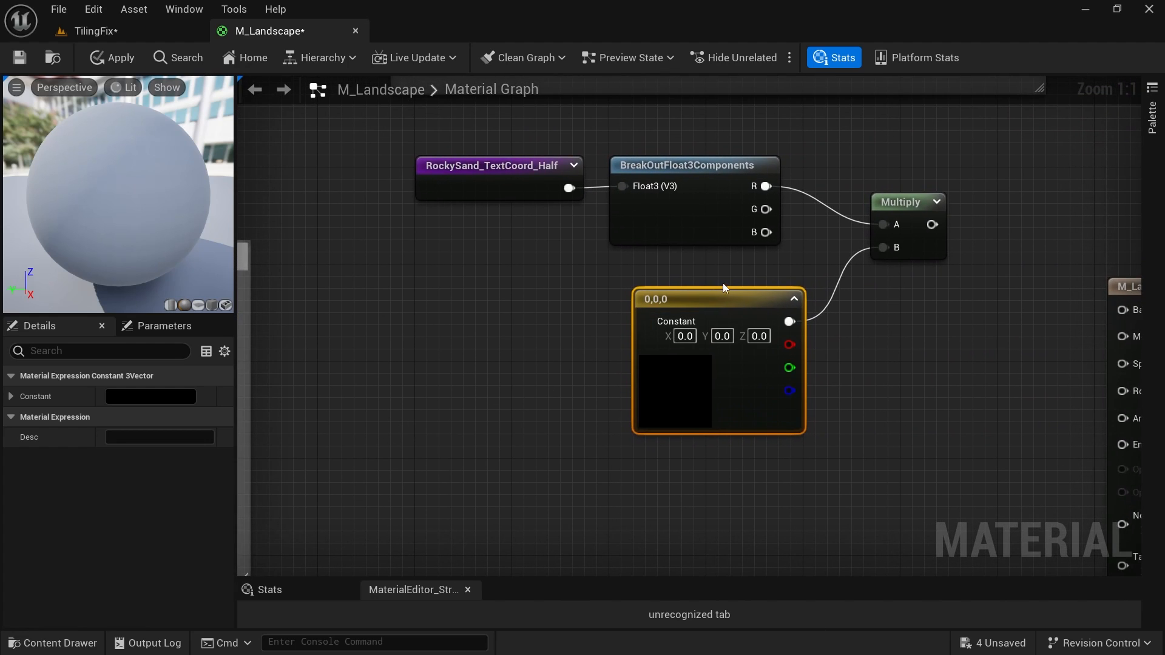
# Convert the Constant3Vector feeding the Multiply into a parameter named RockySand_VariationTint.
pyautogui.rightClick(692, 297)
pyautogui.click(762, 336)
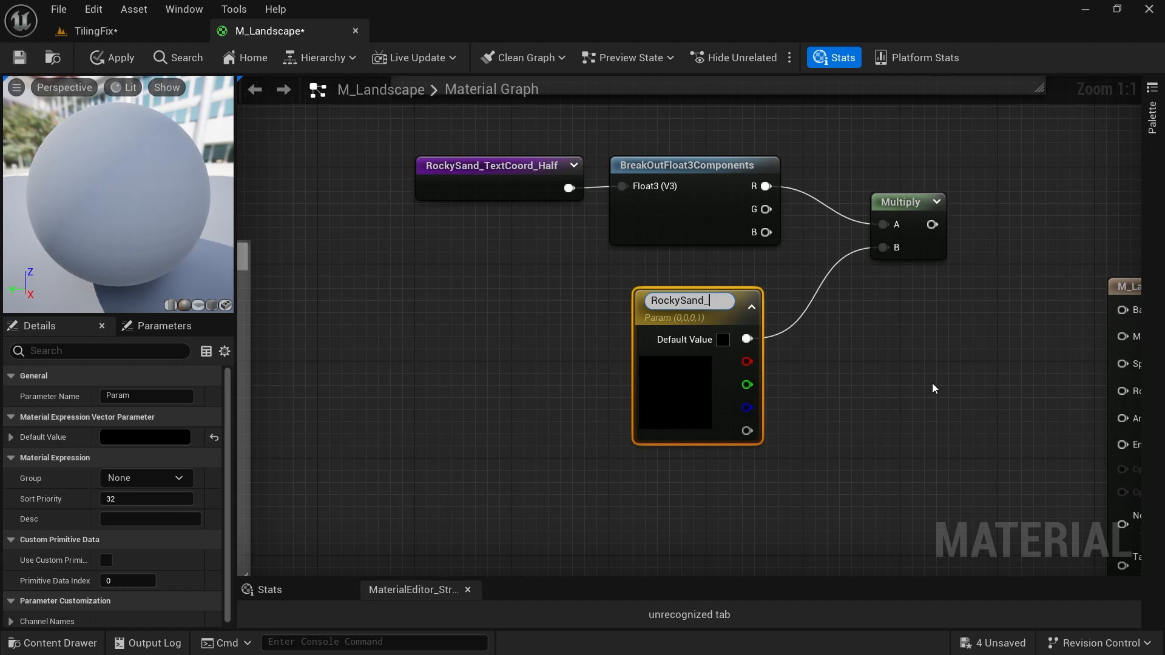
pyautogui.write('RockySand_VariationTint')
pyautogui.press('Return')
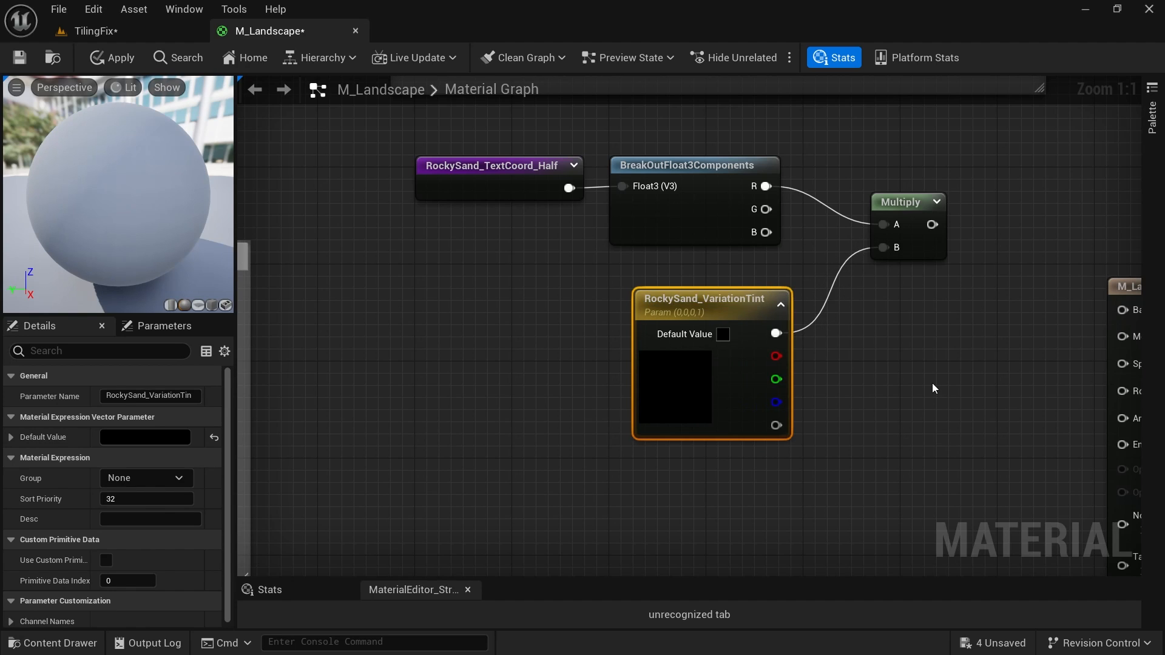
# Set the RockySand_VariationTint default color to a light sandy beige, hex sRGB E5CBADFF.
pyautogui.doubleClick(659, 330)
pyautogui.moveTo(759, 417)
pyautogui.mouseDown()
pyautogui.moveTo(784, 443)
pyautogui.moveTo(796, 429)
pyautogui.mouseUp()
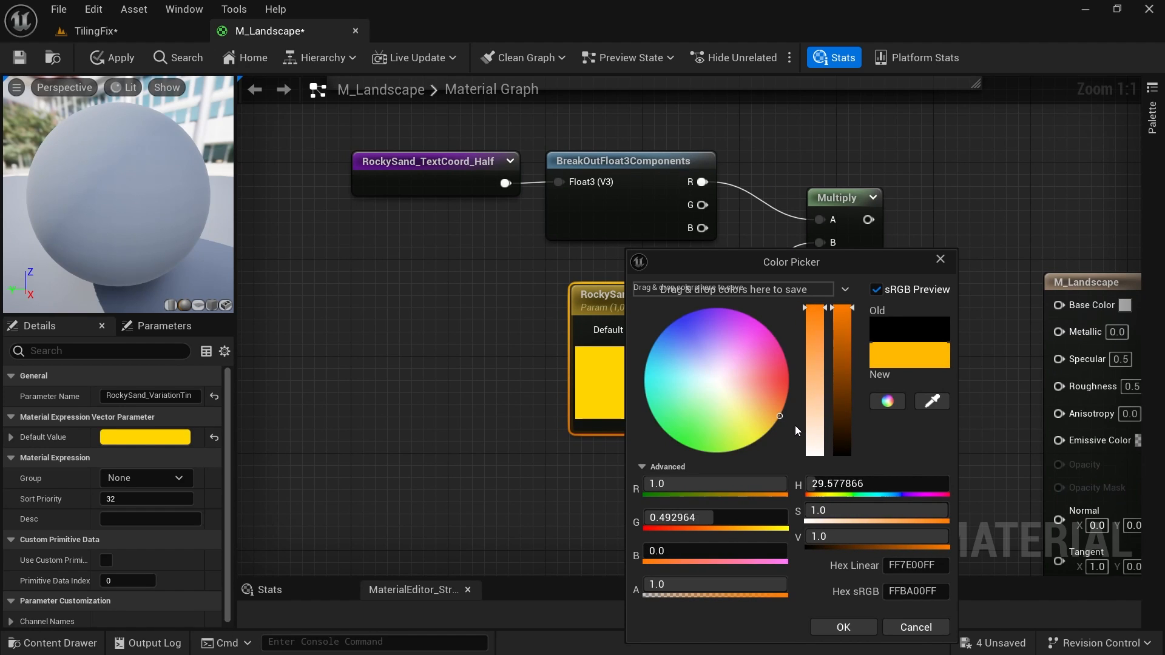
pyautogui.moveTo(849, 307)
pyautogui.mouseDown()
pyautogui.moveTo(849, 423)
pyautogui.moveTo(816, 320)
pyautogui.moveTo(819, 399)
pyautogui.moveTo(842, 338)
pyautogui.mouseUp()
pyautogui.moveTo(820, 396); pyautogui.dragTo(819, 386)
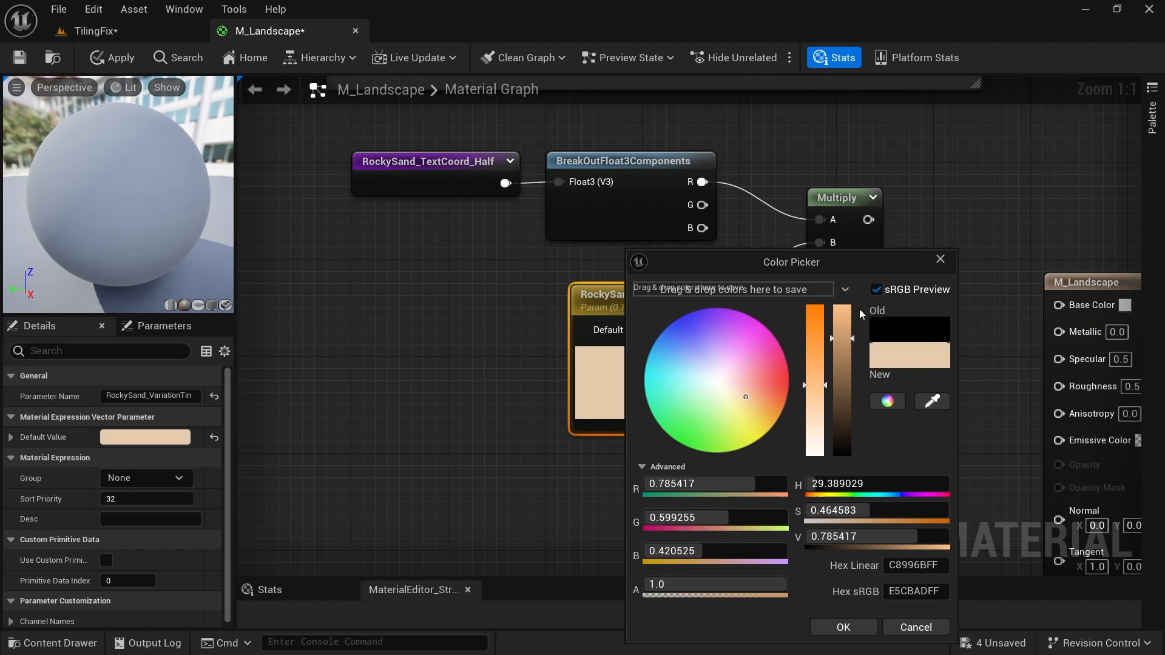
pyautogui.moveTo(868, 276); pyautogui.dragTo(828, 199)
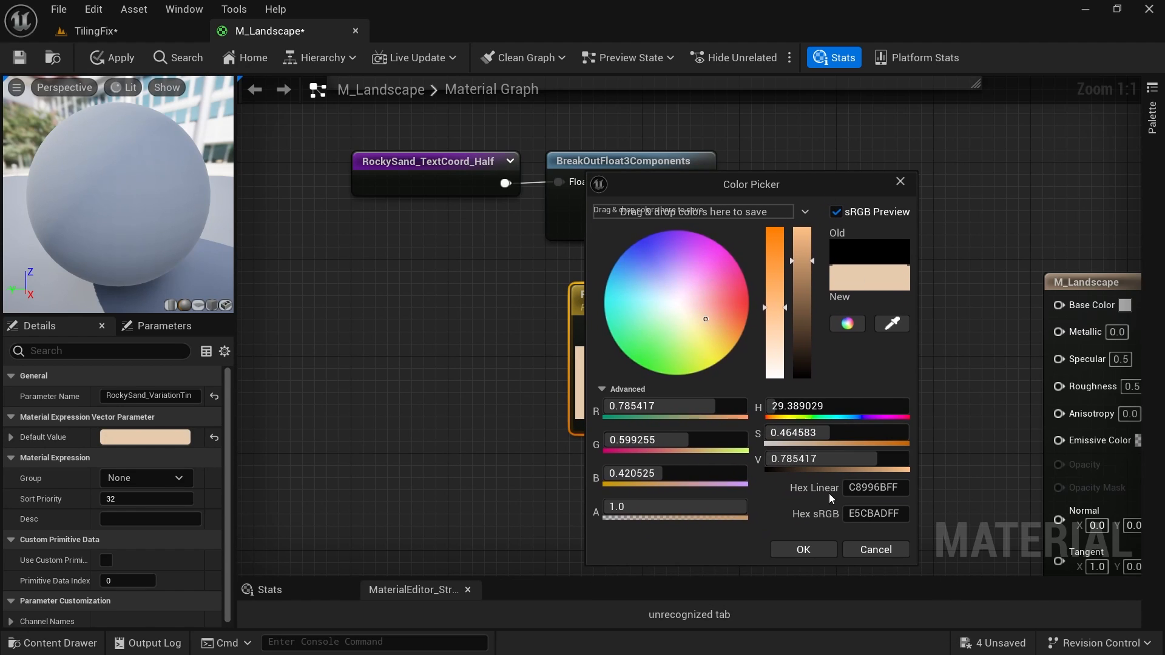
pyautogui.click(813, 550)
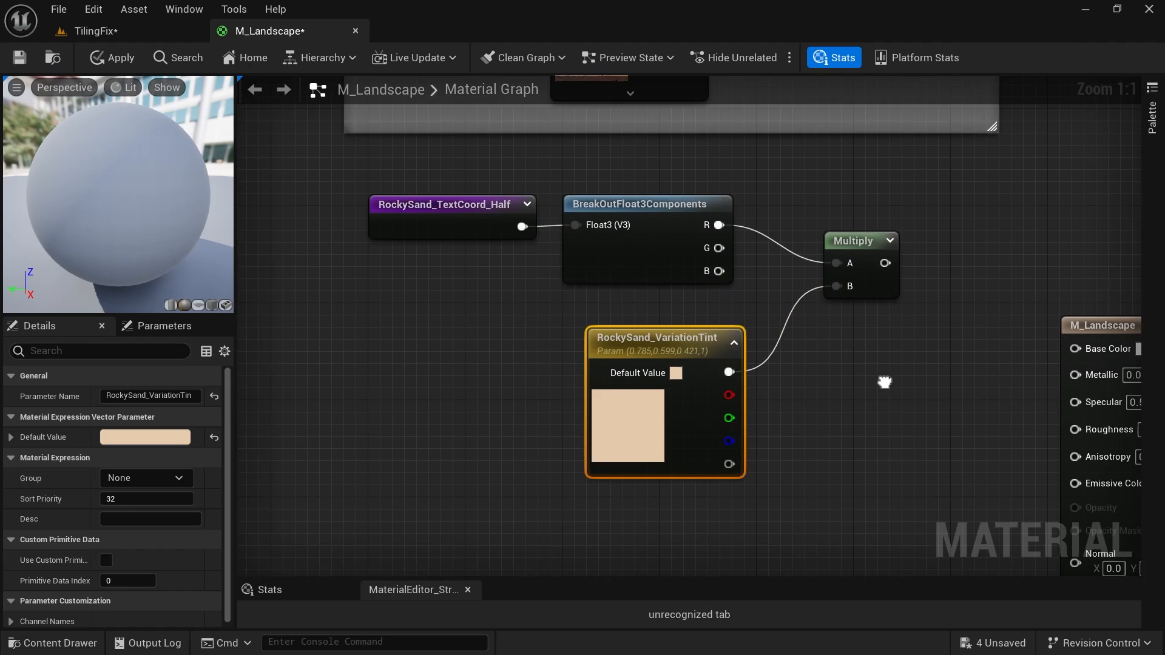
# Connect the tinted Multiply result to M_Landscape's Base Color, apply the material, and inspect the landscape in the TilingFix level.
pyautogui.moveTo(894, 442); pyautogui.dragTo(358, 194)
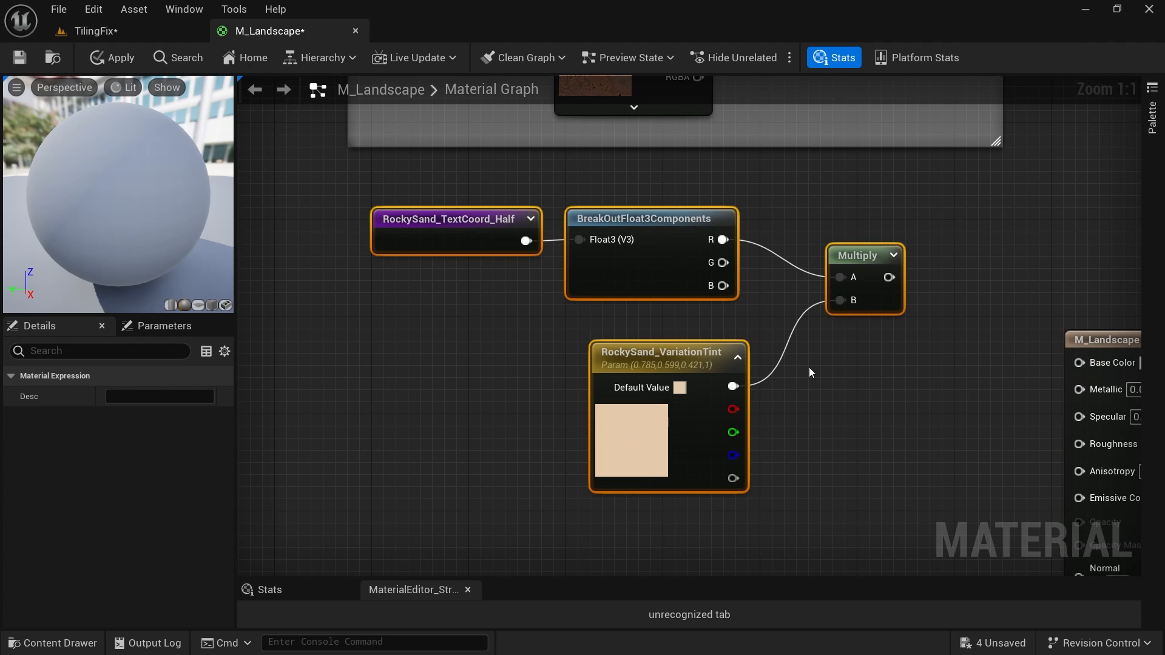
pyautogui.moveTo(844, 373); pyautogui.dragTo(723, 349, button='right')
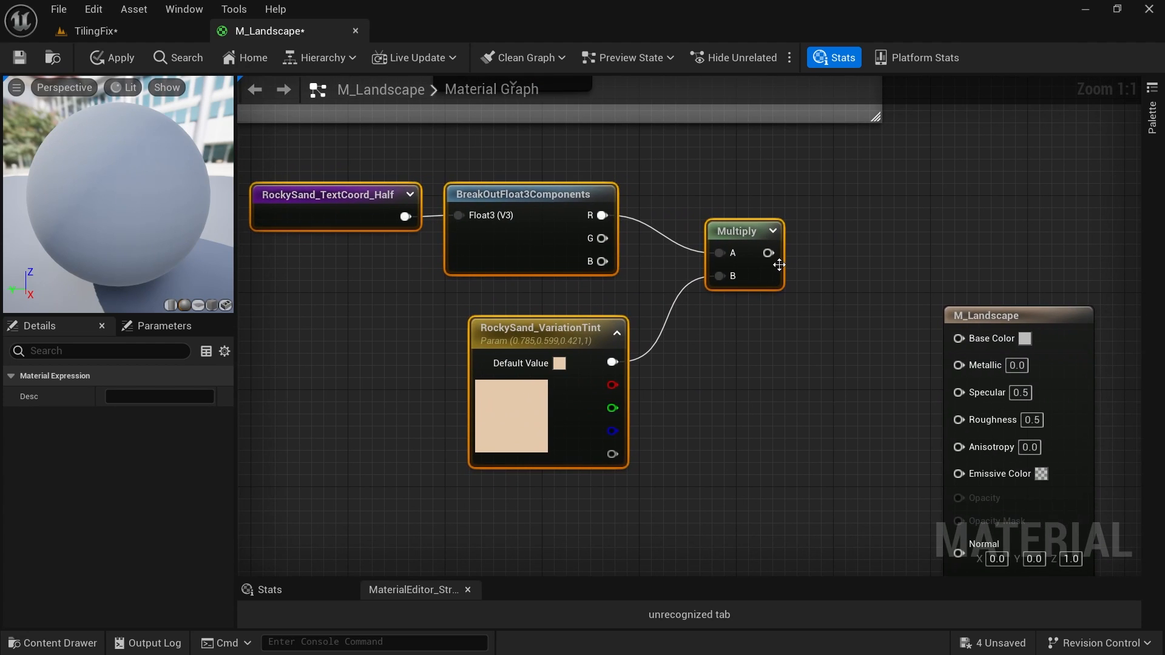
pyautogui.moveTo(768, 253); pyautogui.dragTo(959, 338)
pyautogui.moveTo(1045, 326); pyautogui.dragTo(948, 240)
pyautogui.click(108, 59)
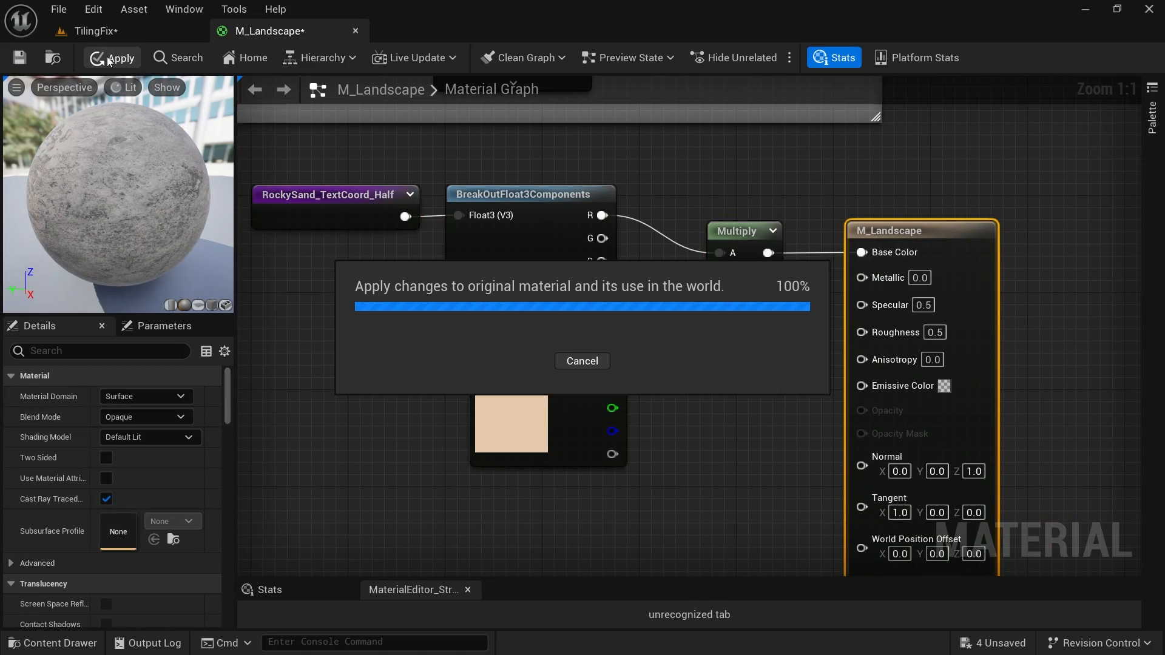
pyautogui.click(124, 35)
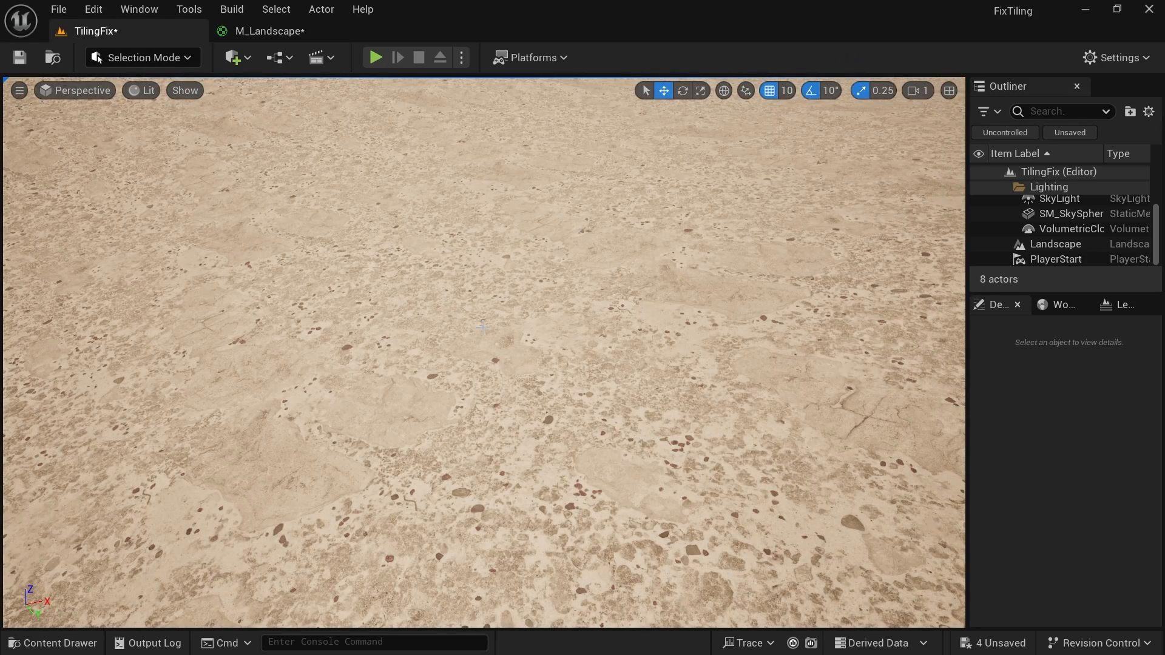
pyautogui.moveTo(761, 477); pyautogui.dragTo(777, 475, button='right')
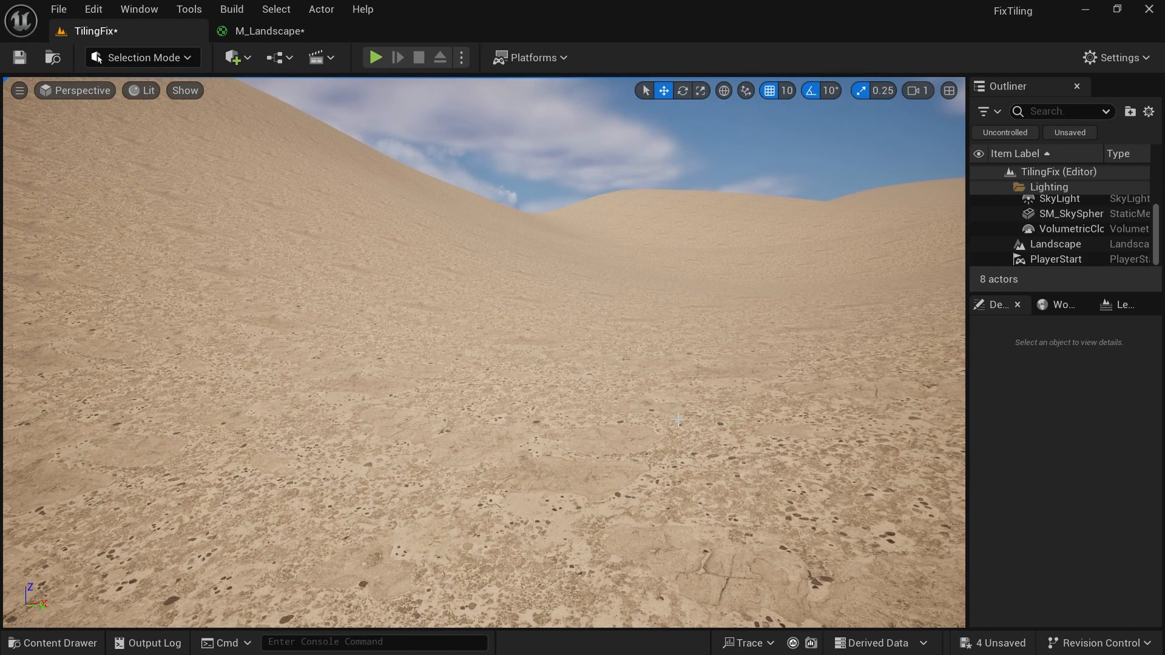
# Feed Base Color directly from the RockySand_TextCoord_Half reroute and view the untinted landscape in the TilingFix level for comparison.
pyautogui.click(285, 31)
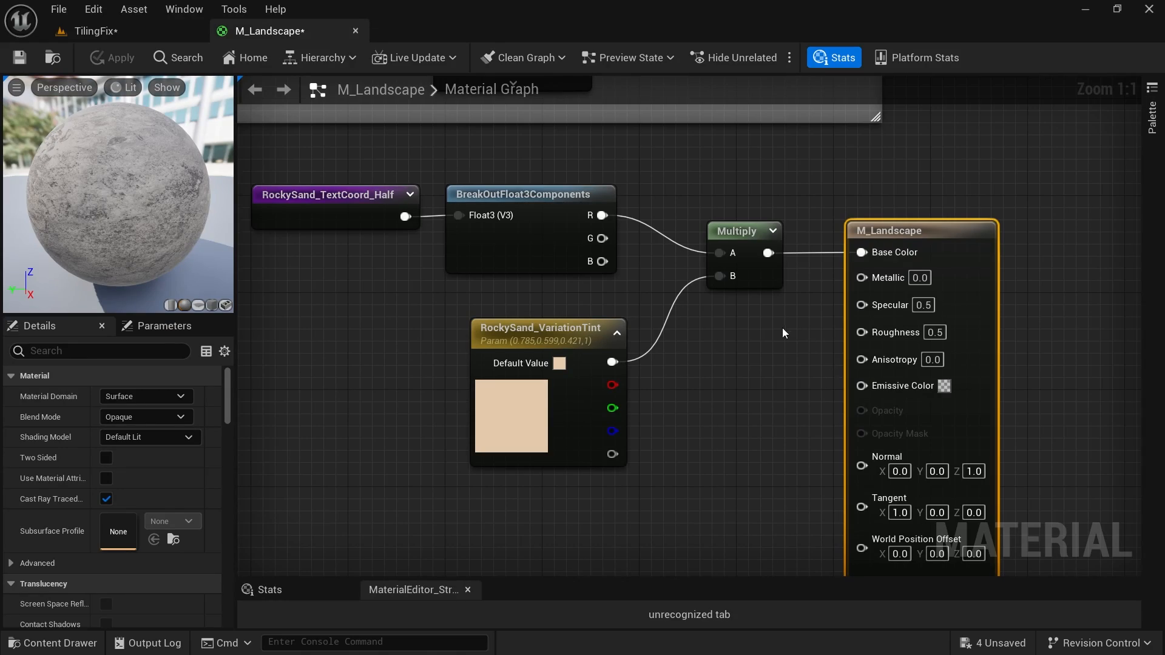
pyautogui.moveTo(782, 333); pyautogui.dragTo(807, 338, button='right')
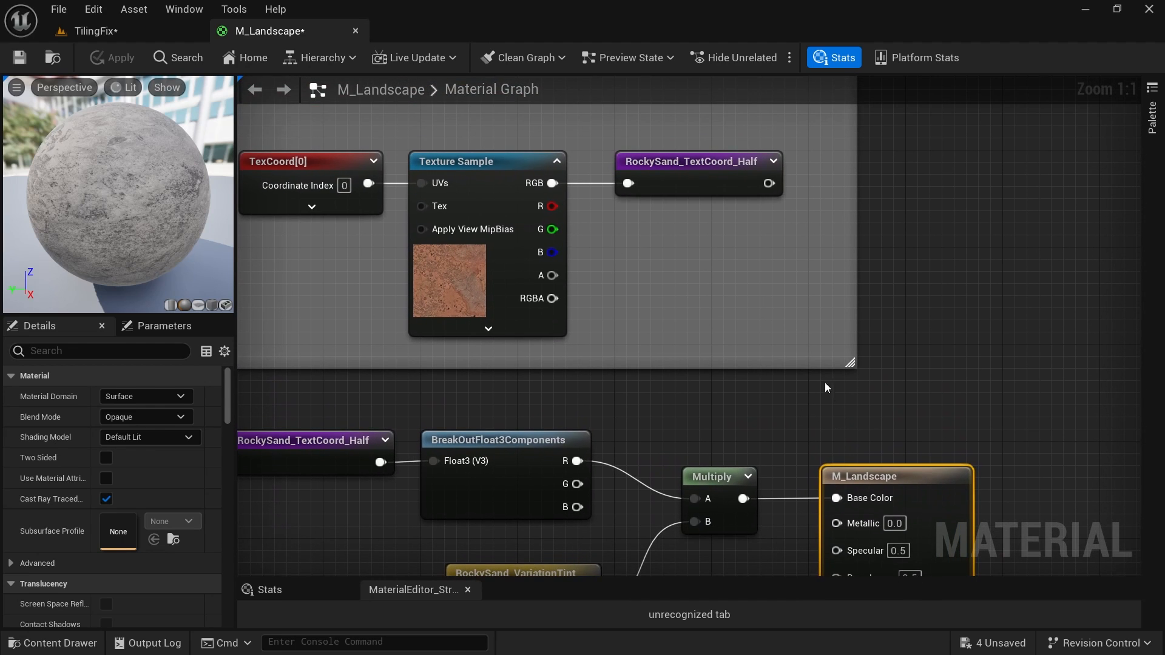
pyautogui.moveTo(768, 183); pyautogui.dragTo(858, 499)
pyautogui.click(106, 31)
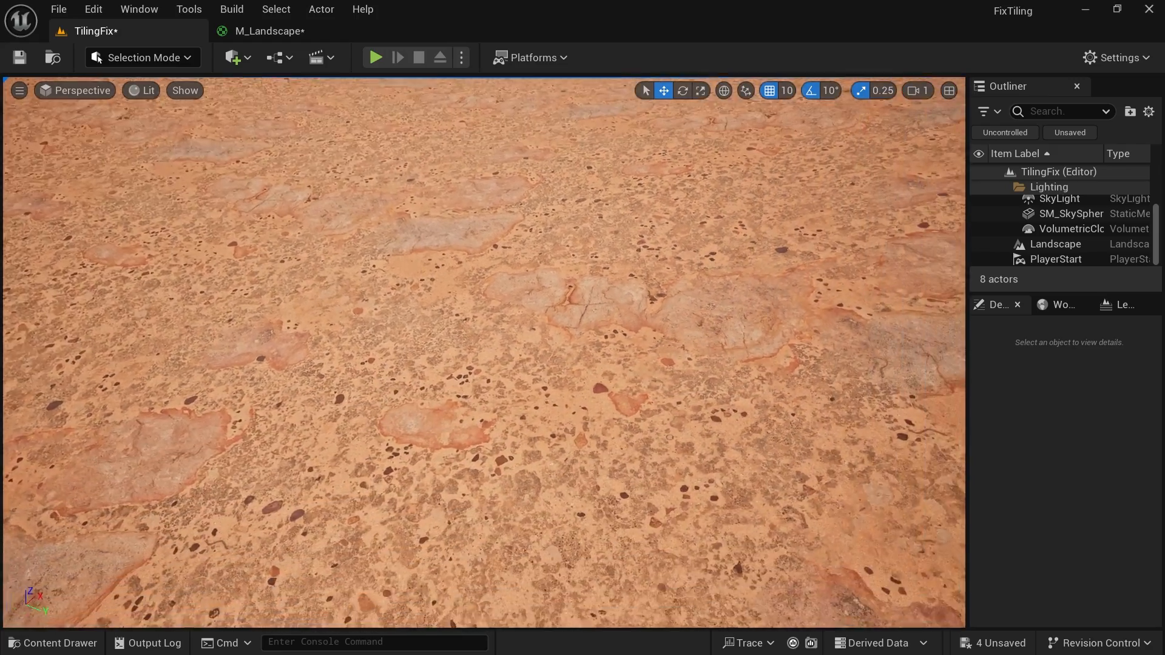
pyautogui.moveTo(484, 352); pyautogui.dragTo(376, 319, button='right')
# Reconnect the tinted Multiply result to Base Color, apply the material, and check the landscape in the TilingFix level.
pyautogui.click(270, 31)
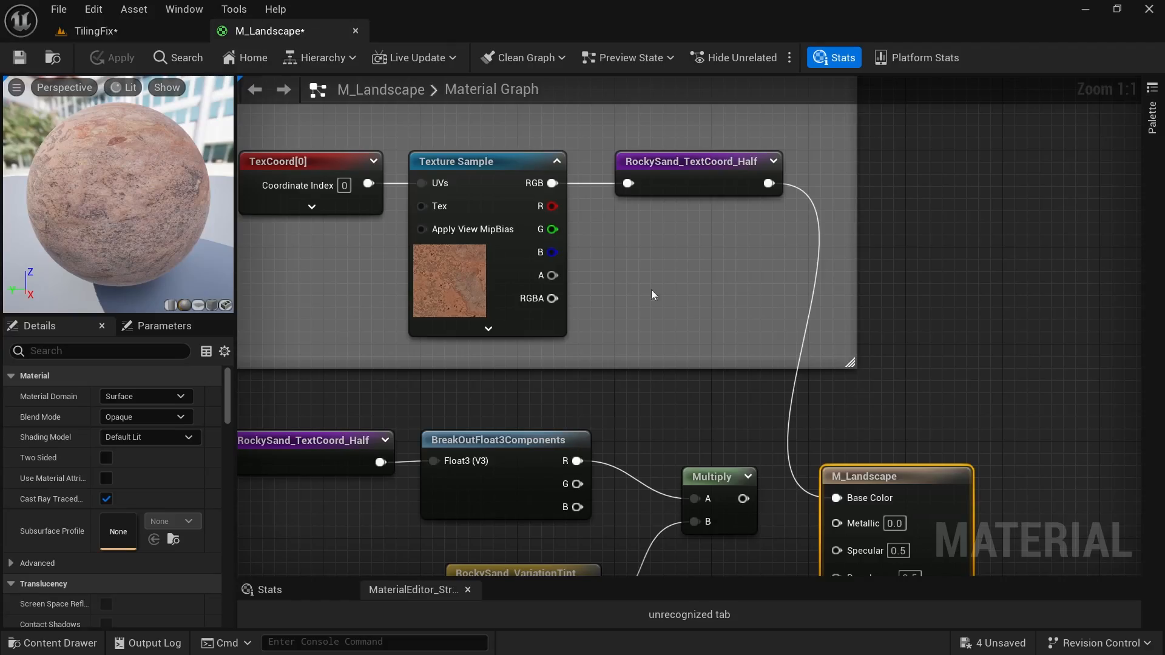
pyautogui.moveTo(817, 486); pyautogui.dragTo(819, 333, button='right')
pyautogui.moveTo(743, 373); pyautogui.dragTo(838, 373)
pyautogui.click(110, 58)
pyautogui.click(96, 31)
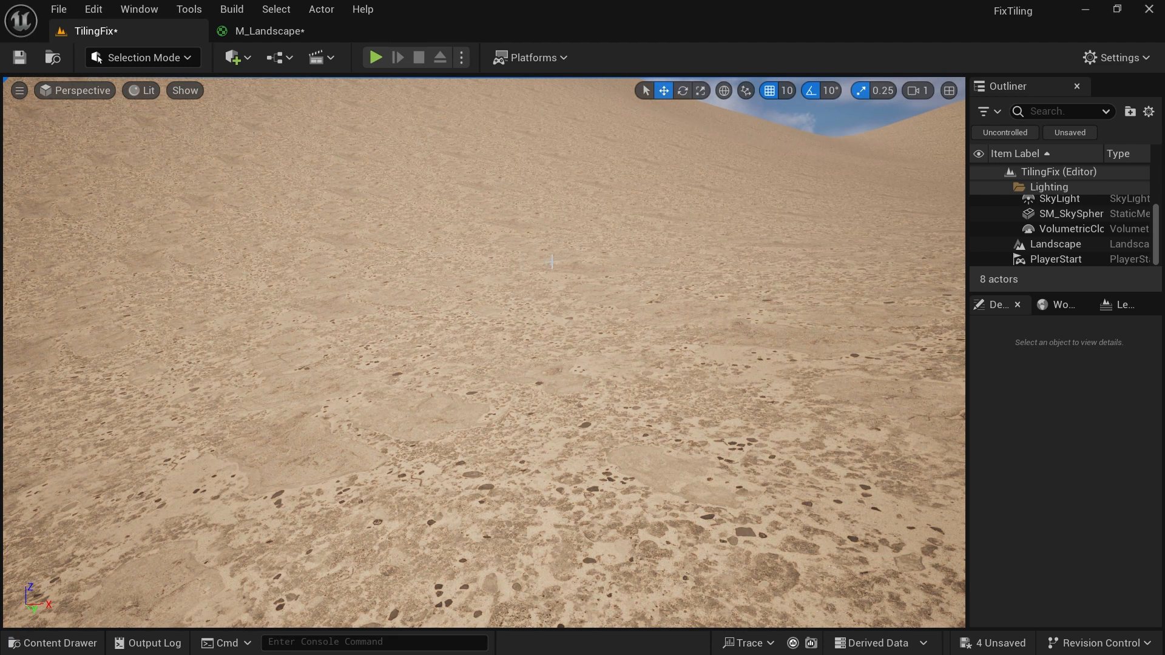
# Back in M_Landscape, disconnect the Base Color input and move the result node well away from the Multiply.
pyautogui.click(286, 38)
pyautogui.moveTo(770, 460); pyautogui.dragTo(778, 436, button='right')
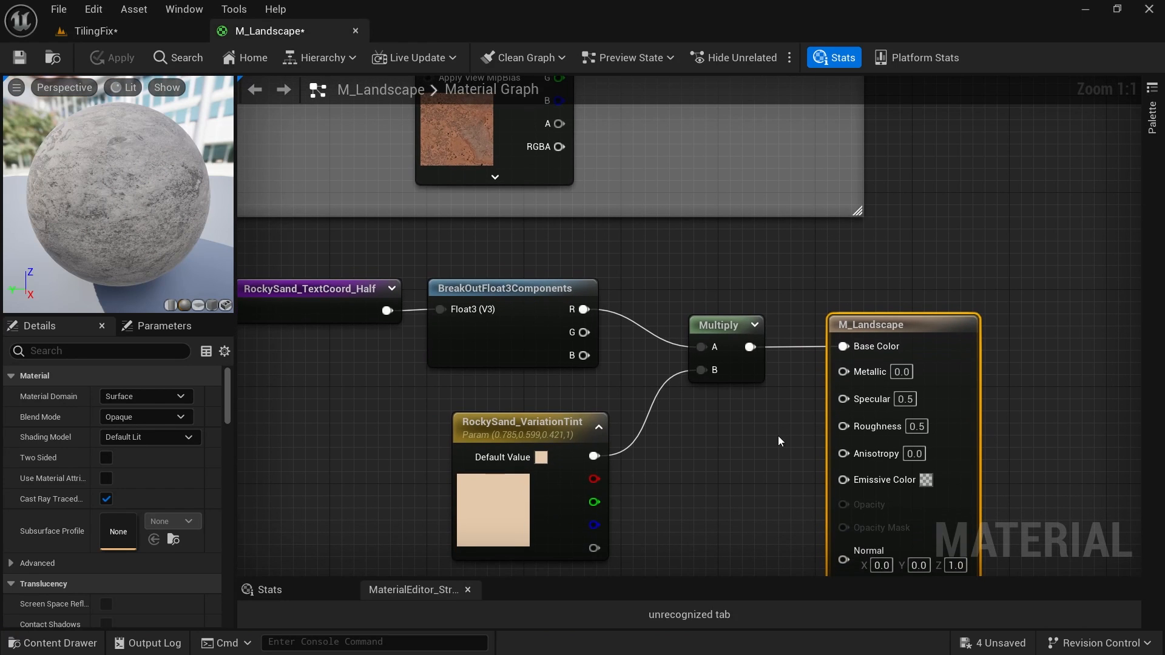
pyautogui.keyDown('alt'); pyautogui.click(843, 347); pyautogui.keyUp('alt')
pyautogui.moveTo(873, 327); pyautogui.dragTo(1131, 328)
pyautogui.moveTo(785, 412); pyautogui.dragTo(959, 406, button='right')
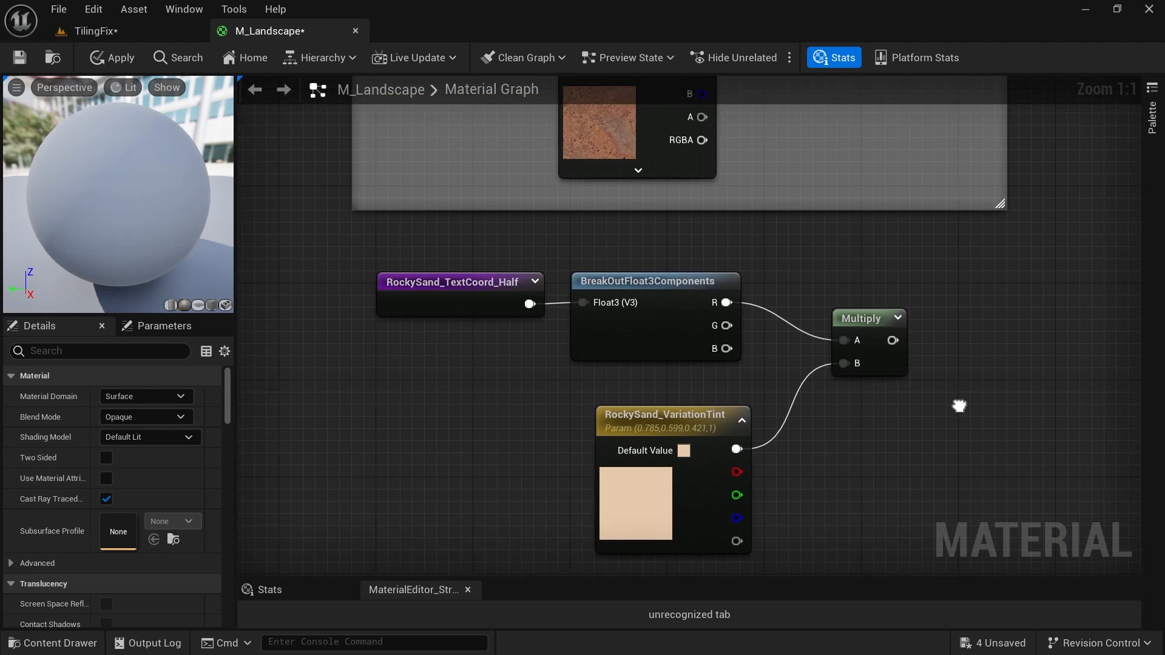
# Add a named reroute declaration called RockySand_BaseColor_Variation fed by the Multiply output of the RockySand tint network.
pyautogui.scroll(-3, 840, 403)
pyautogui.moveTo(837, 352); pyautogui.dragTo(965, 317, button='right')
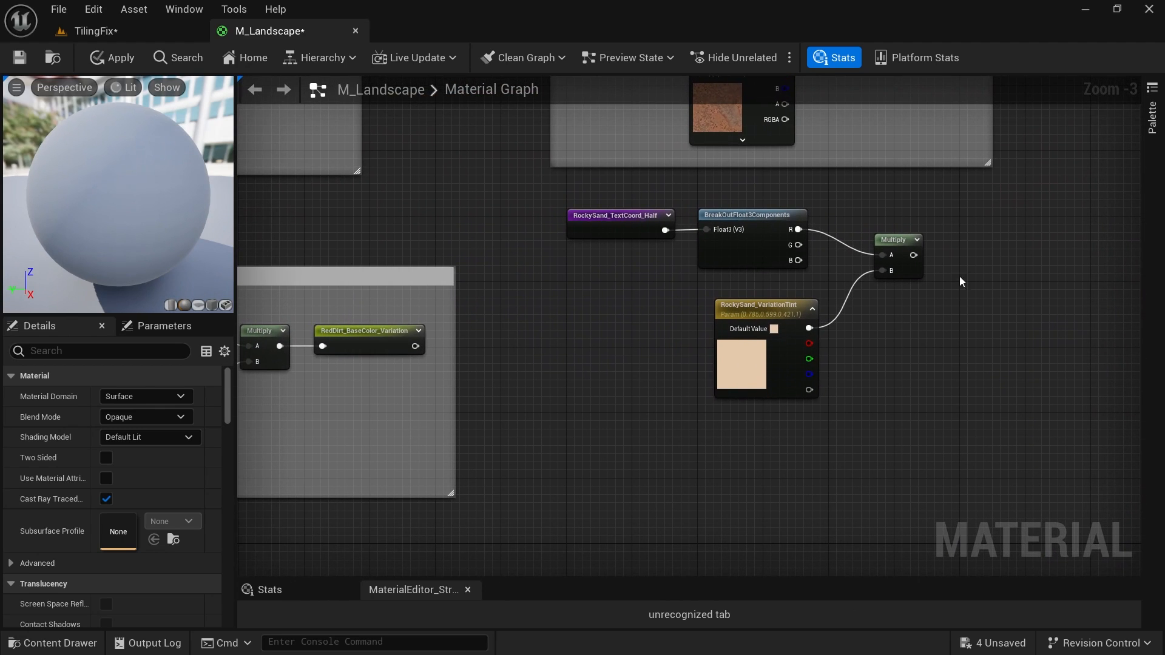
pyautogui.moveTo(914, 255); pyautogui.dragTo(975, 262)
pyautogui.write('name')
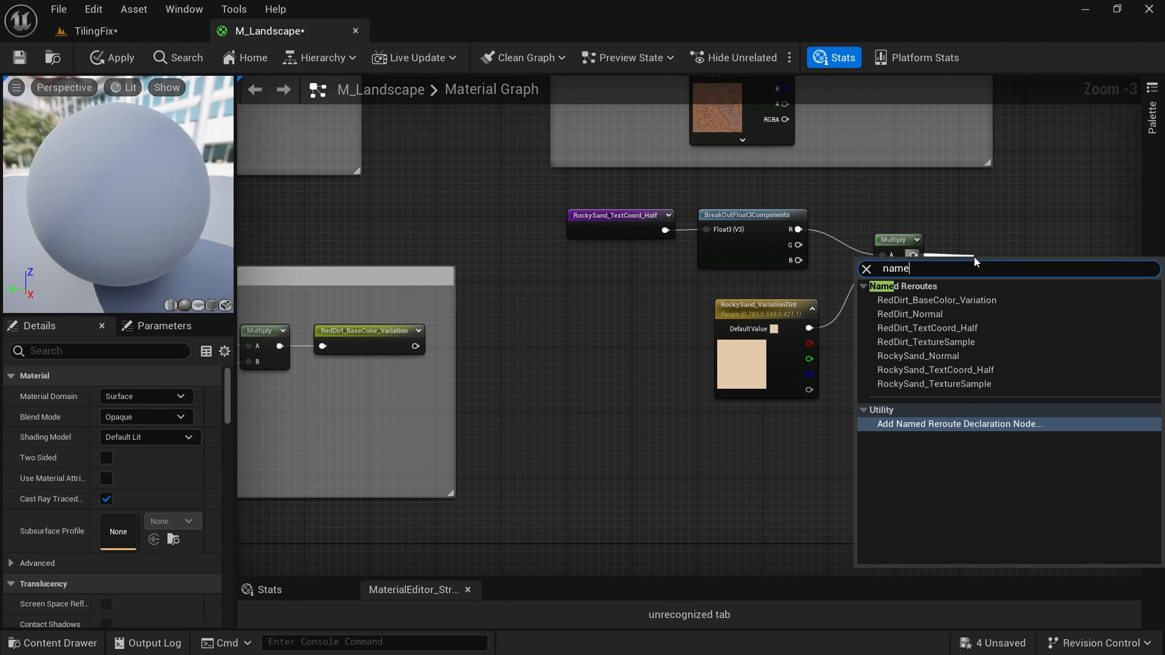
pyautogui.click(999, 425)
pyautogui.write('Rocky')
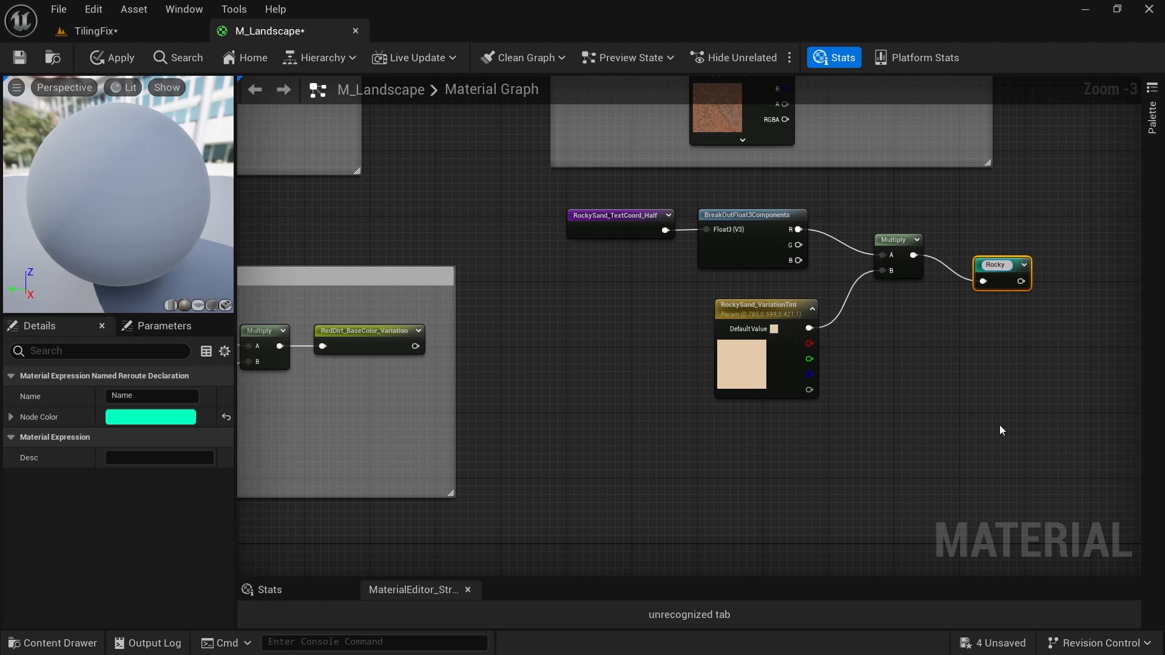
pyautogui.write('Sand_Base')
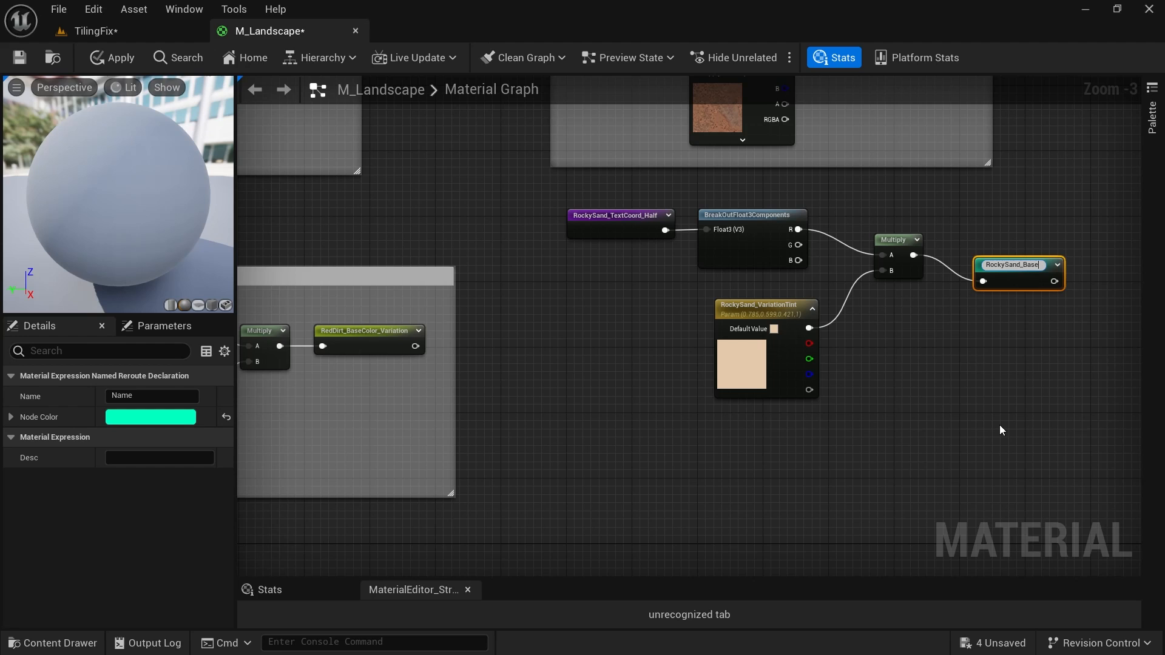
pyautogui.write('Color_Var')
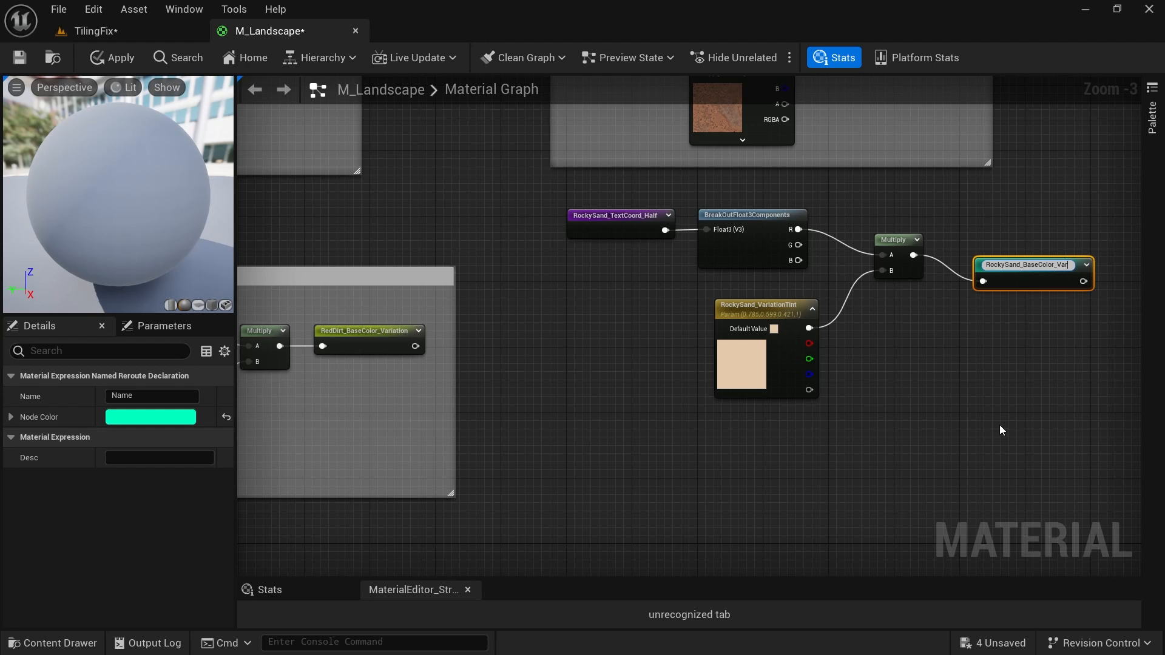
pyautogui.write('iation')
pyautogui.press('Return')
pyautogui.moveTo(999, 430); pyautogui.dragTo(920, 446, button='right')
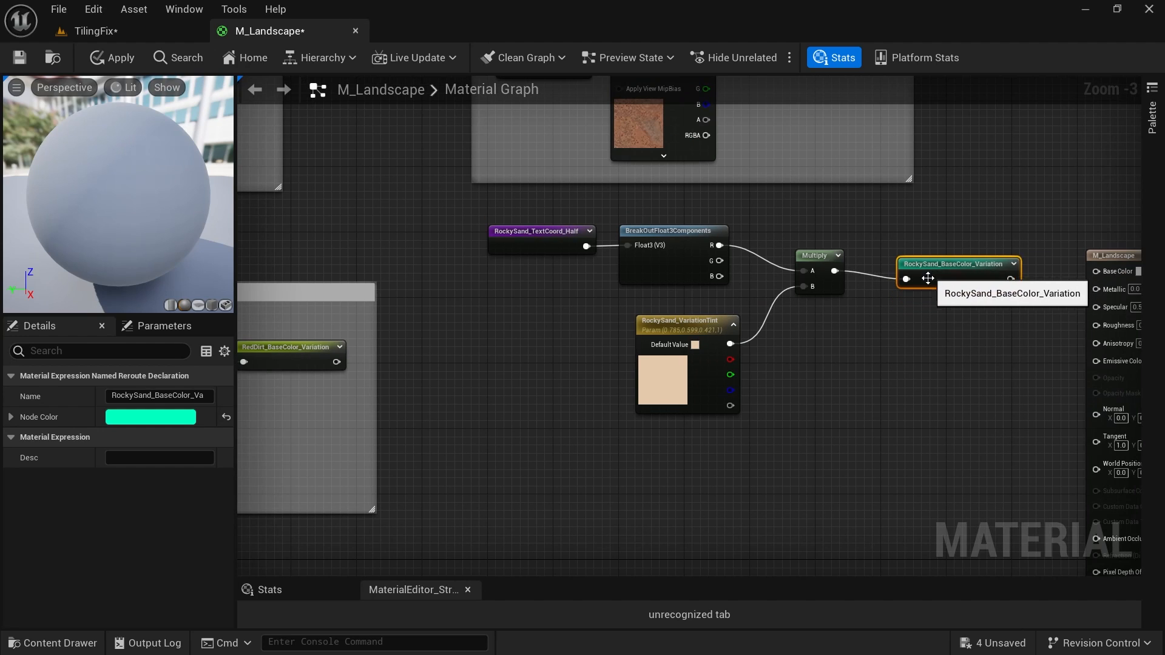
# Enclose the RockySand tint network in a comment titled RockySand Base Color Variation and enable Show Bubble When Zoomed for it.
pyautogui.moveTo(1028, 470); pyautogui.dragTo(552, 270)
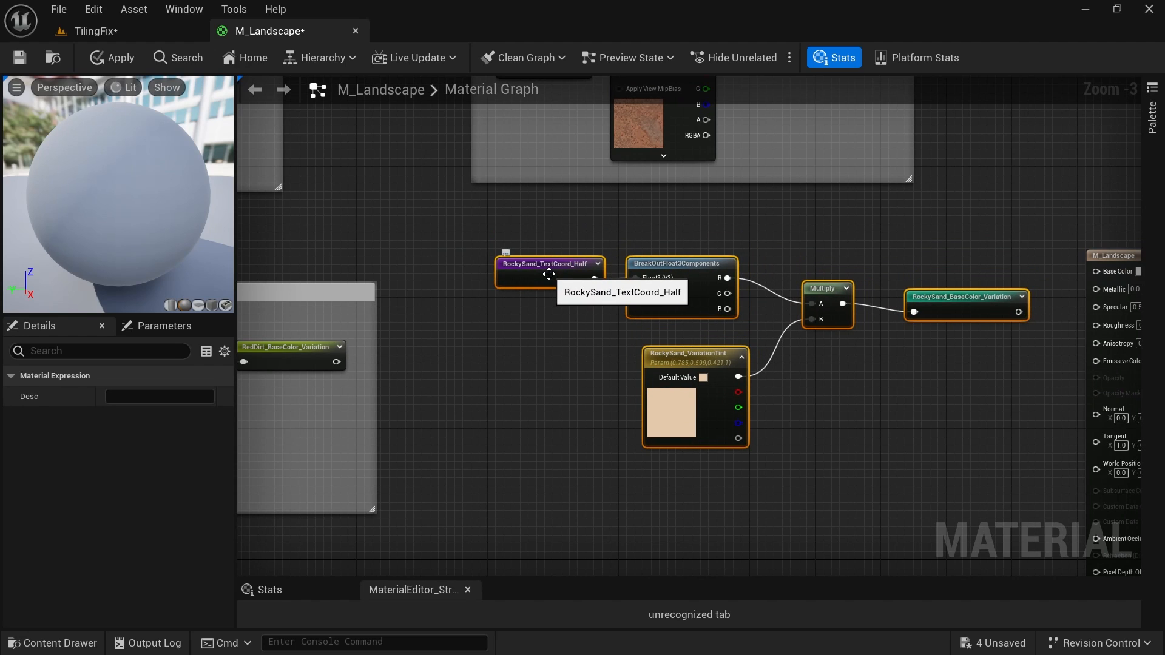
pyautogui.press('c')
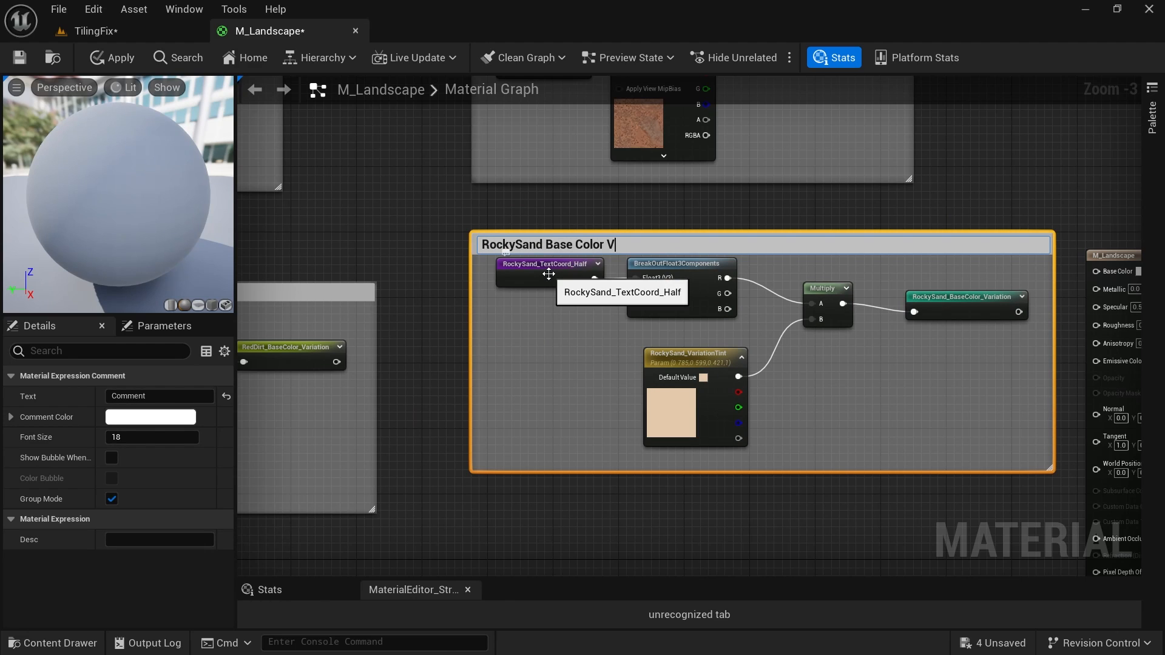
pyautogui.write('RockySand Base Color Variation')
pyautogui.press('Return')
pyautogui.click(112, 462)
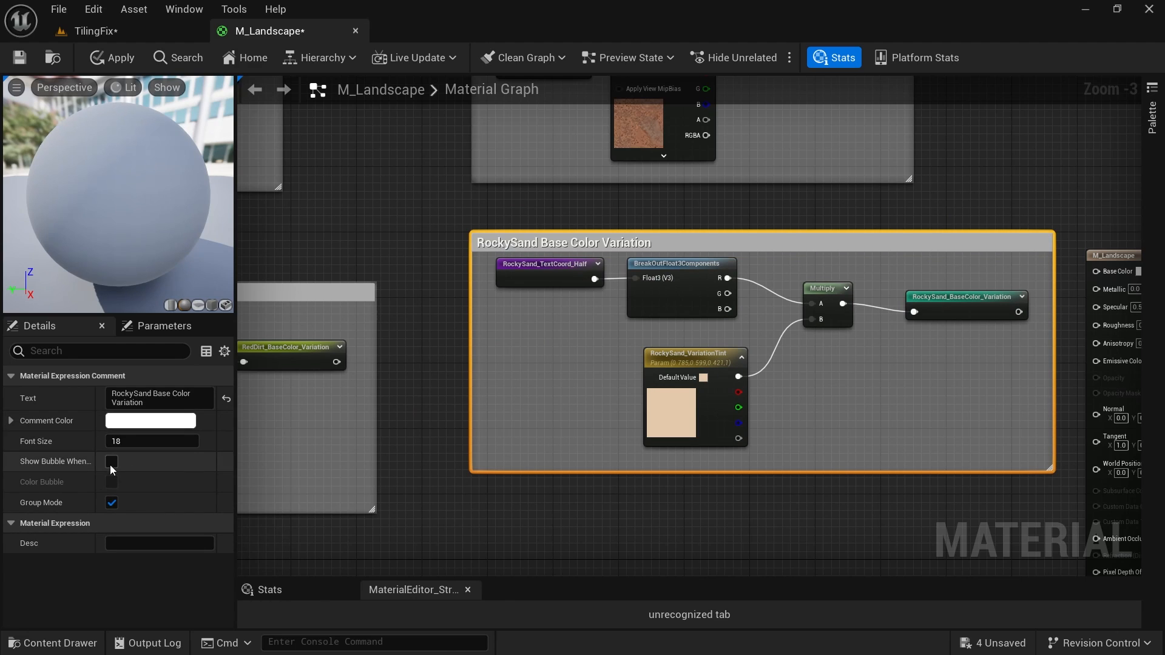
# Move the RockySand Base Color Variation comment clear below the RockySand Texture Sample group and shift the M_Landscape result node farther from it.
pyautogui.scroll(-4, 667, 267)
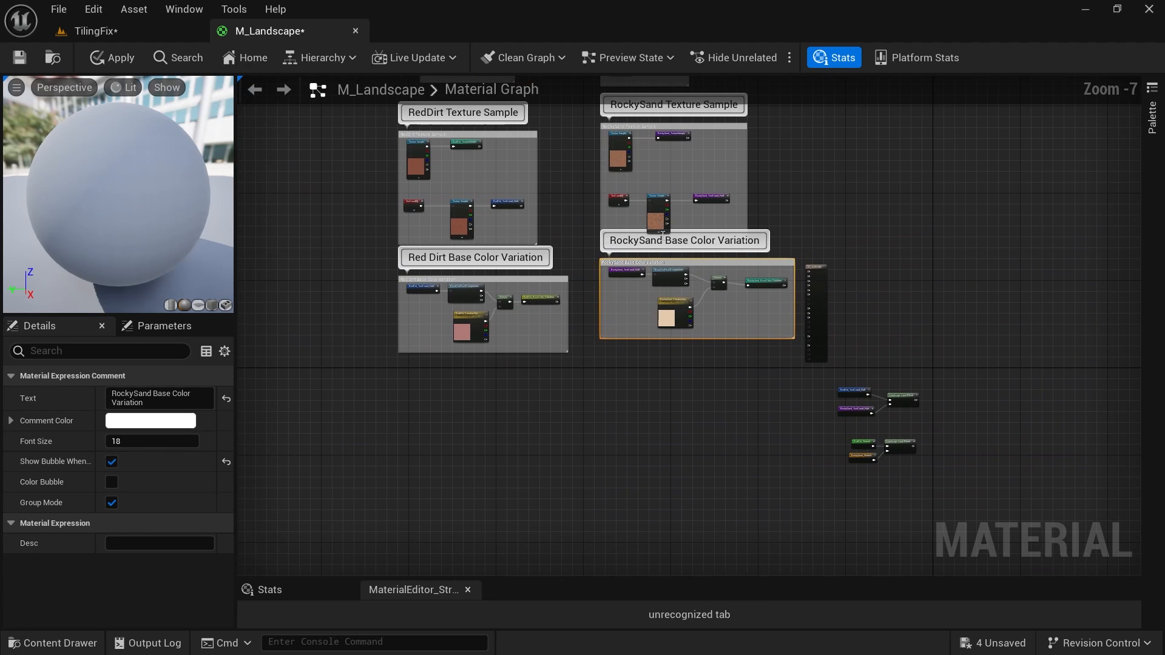
pyautogui.moveTo(668, 262); pyautogui.dragTo(670, 275)
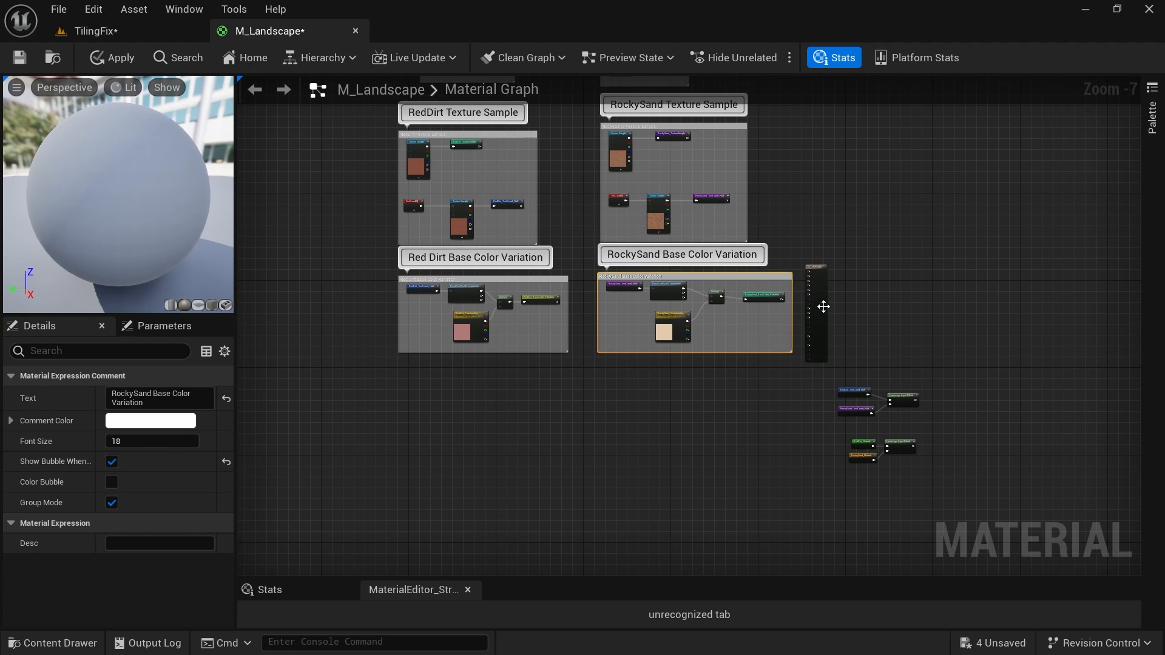
pyautogui.moveTo(835, 304); pyautogui.dragTo(824, 343, button='right')
pyautogui.click(876, 348)
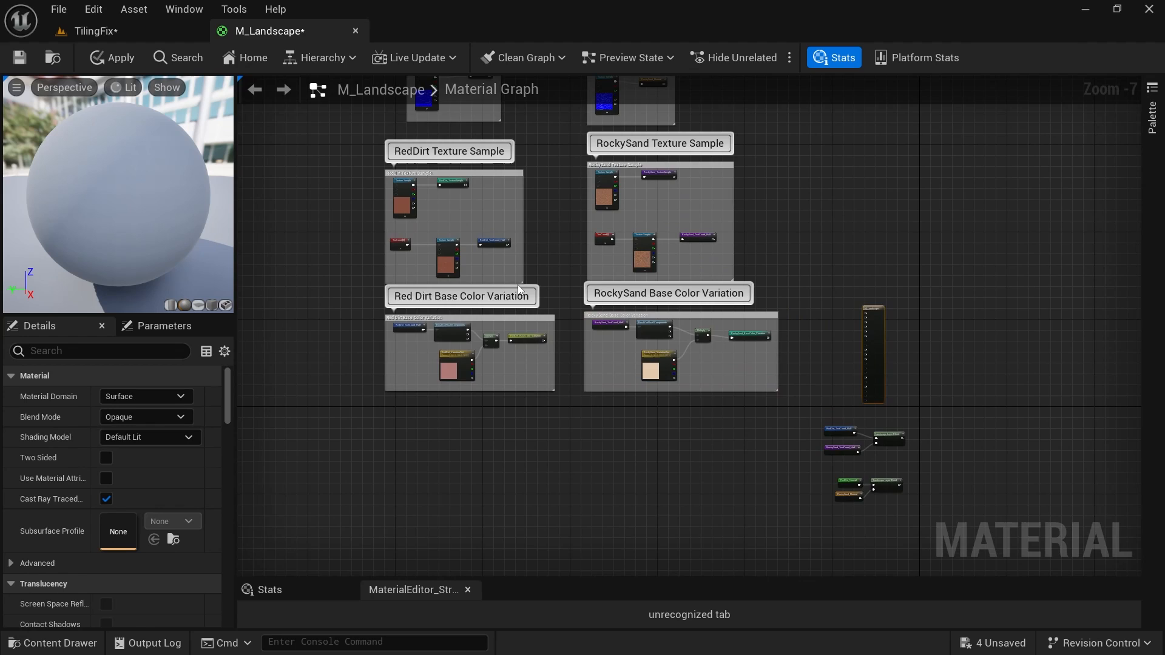
# Examine the tint networks in the Red Dirt and RockySand Base Color Variation comments.
pyautogui.scroll(3, 550, 311)
pyautogui.moveTo(549, 311); pyautogui.dragTo(628, 381, button='right')
pyautogui.scroll(-1, 630, 378)
pyautogui.moveTo(640, 331); pyautogui.dragTo(638, 374, button='right')
pyautogui.moveTo(879, 525); pyautogui.dragTo(866, 400, button='right')
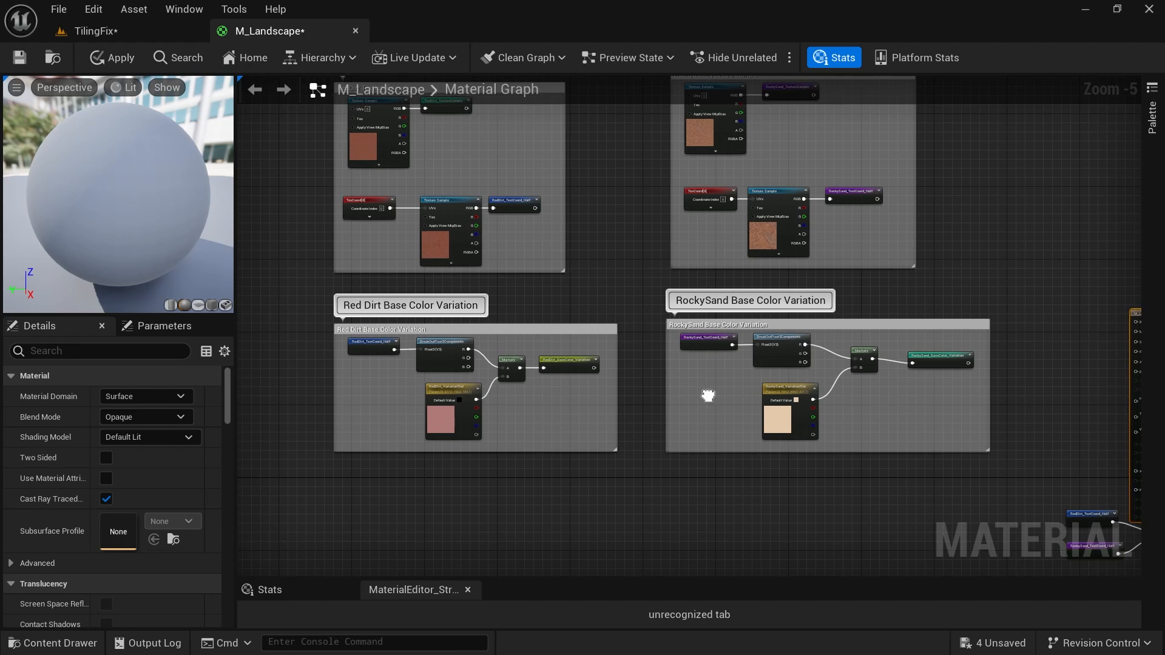
pyautogui.scroll(1, 680, 376)
pyautogui.scroll(2, 678, 376)
pyautogui.moveTo(579, 158); pyautogui.dragTo(781, 428, button='right')
pyautogui.moveTo(734, 463); pyautogui.dragTo(732, 200, button='right')
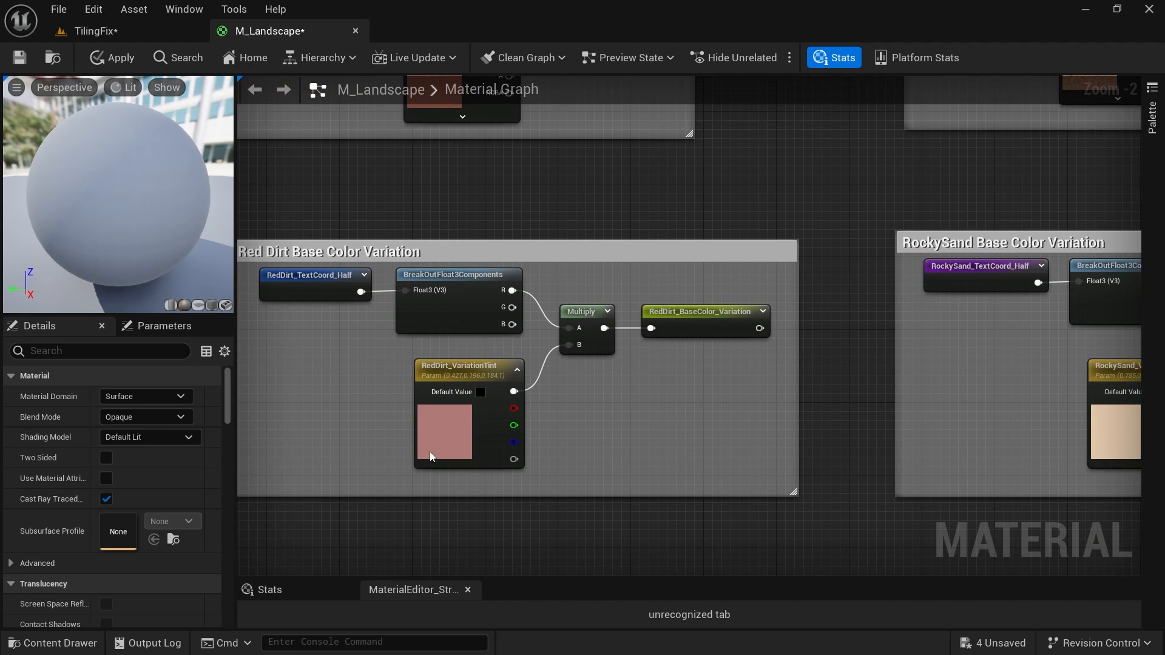
pyautogui.moveTo(835, 438); pyautogui.dragTo(771, 393, button='right')
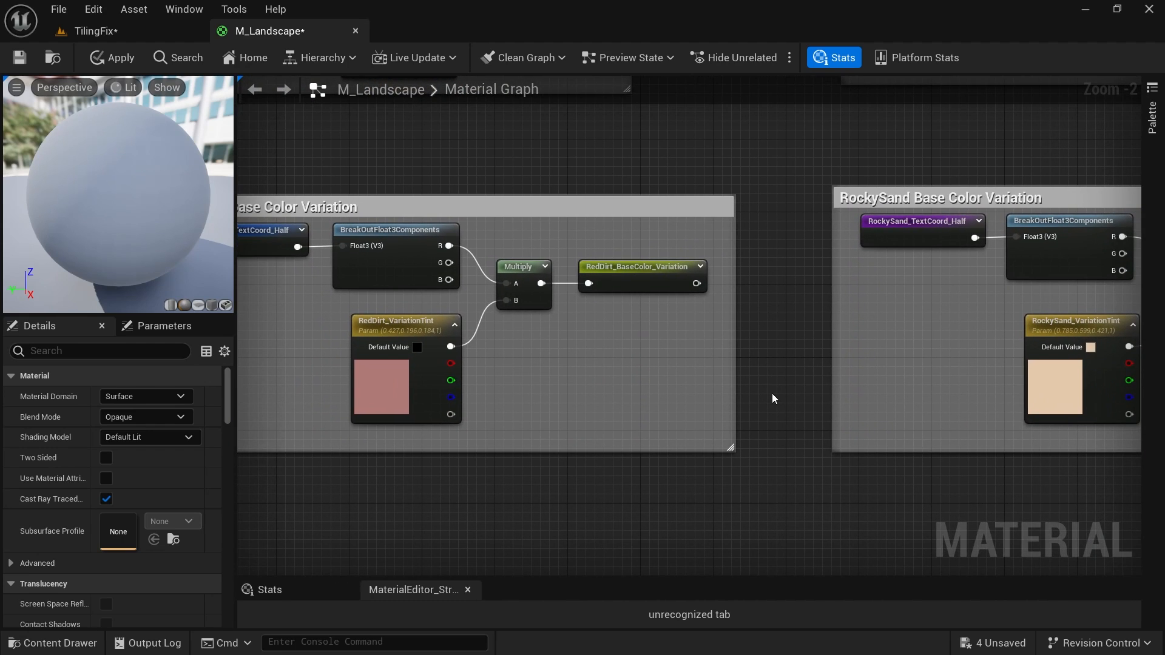
pyautogui.moveTo(831, 417); pyautogui.dragTo(791, 397, button='right')
pyautogui.scroll(-3, 793, 343)
pyautogui.scroll(1, 792, 397)
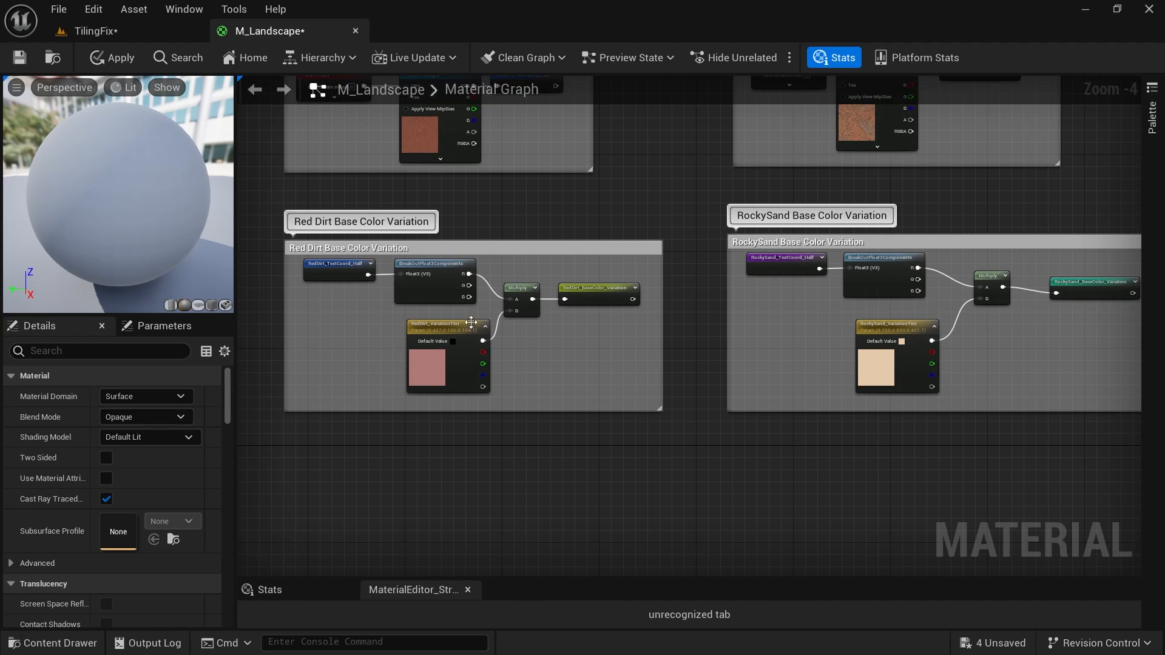
# Review the RedDirt Texture Sample group together with the Red Dirt Base Color Variation group beneath it.
pyautogui.moveTo(576, 203); pyautogui.dragTo(676, 390, button='right')
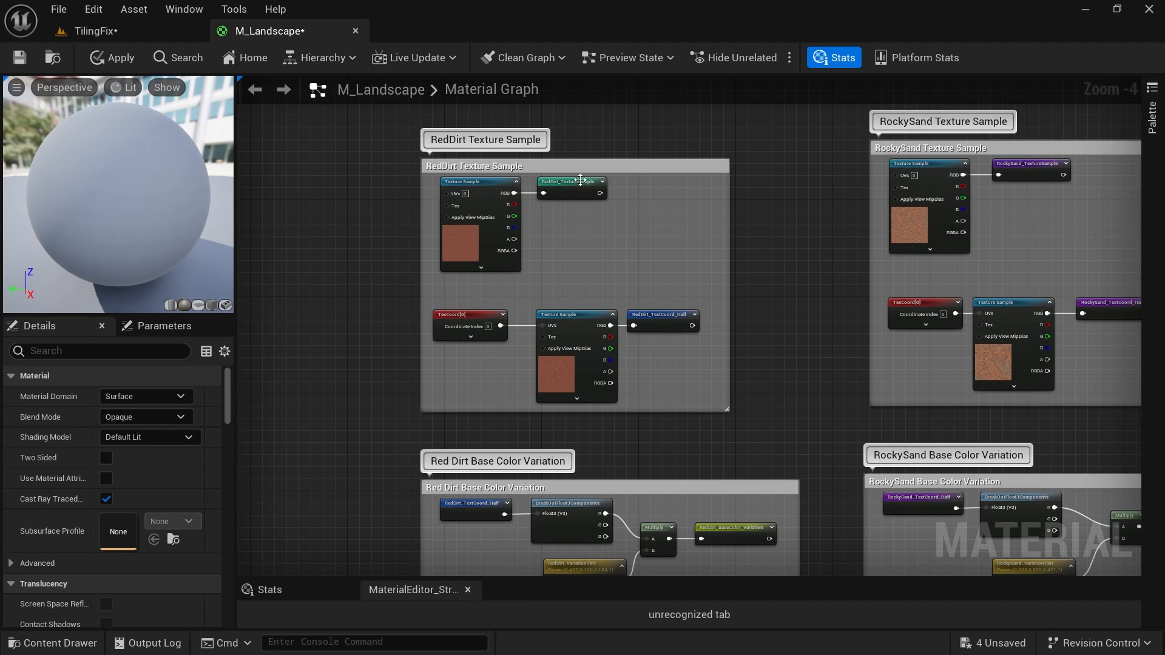
pyautogui.moveTo(371, 136); pyautogui.dragTo(751, 432)
pyautogui.moveTo(751, 432); pyautogui.dragTo(709, 286, button='right')
pyautogui.moveTo(322, 267); pyautogui.dragTo(775, 517)
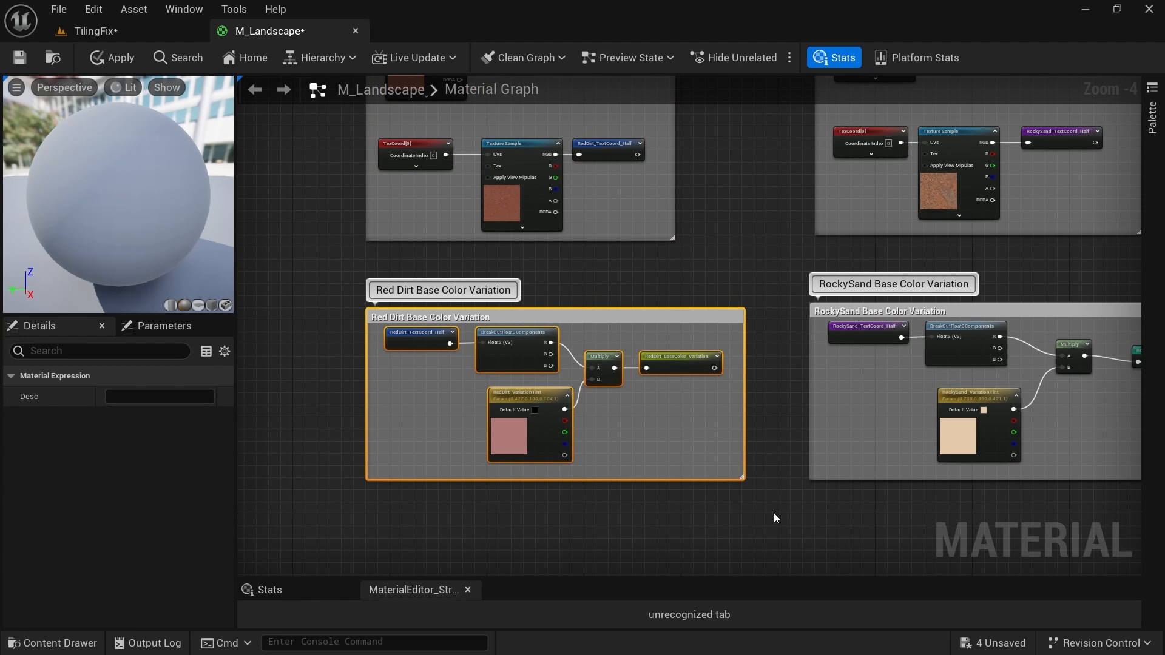
pyautogui.moveTo(883, 509); pyautogui.dragTo(864, 391, button='right')
pyautogui.scroll(4, 808, 406)
pyautogui.moveTo(832, 433); pyautogui.dragTo(927, 346, button='right')
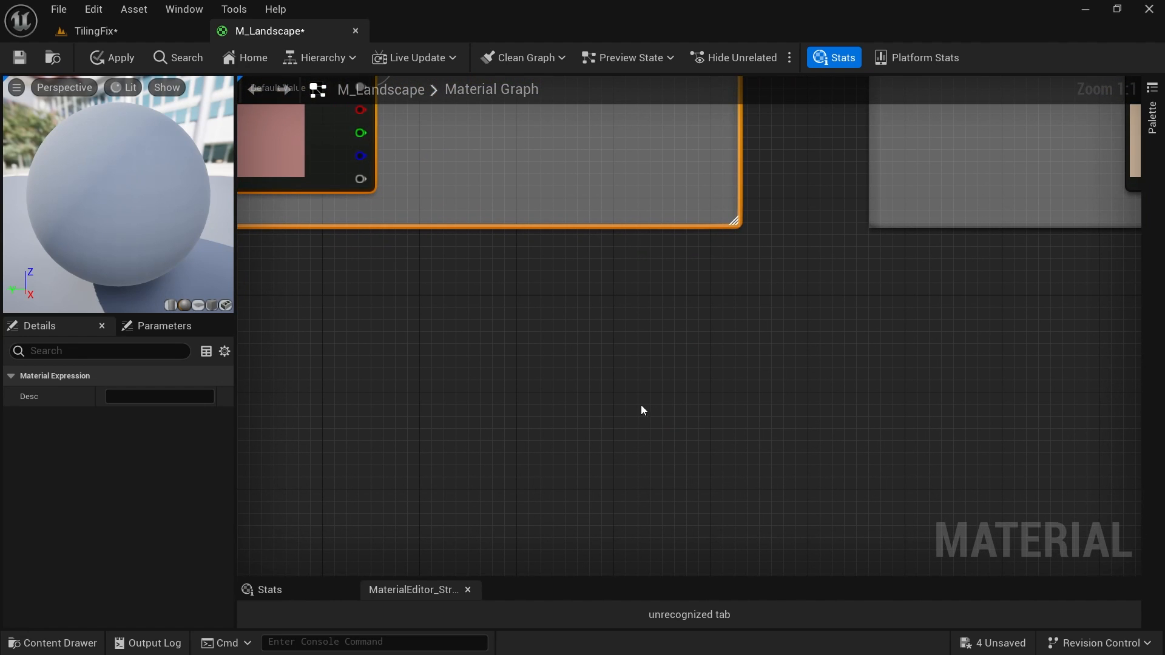
pyautogui.moveTo(587, 361); pyautogui.dragTo(916, 368, button='right')
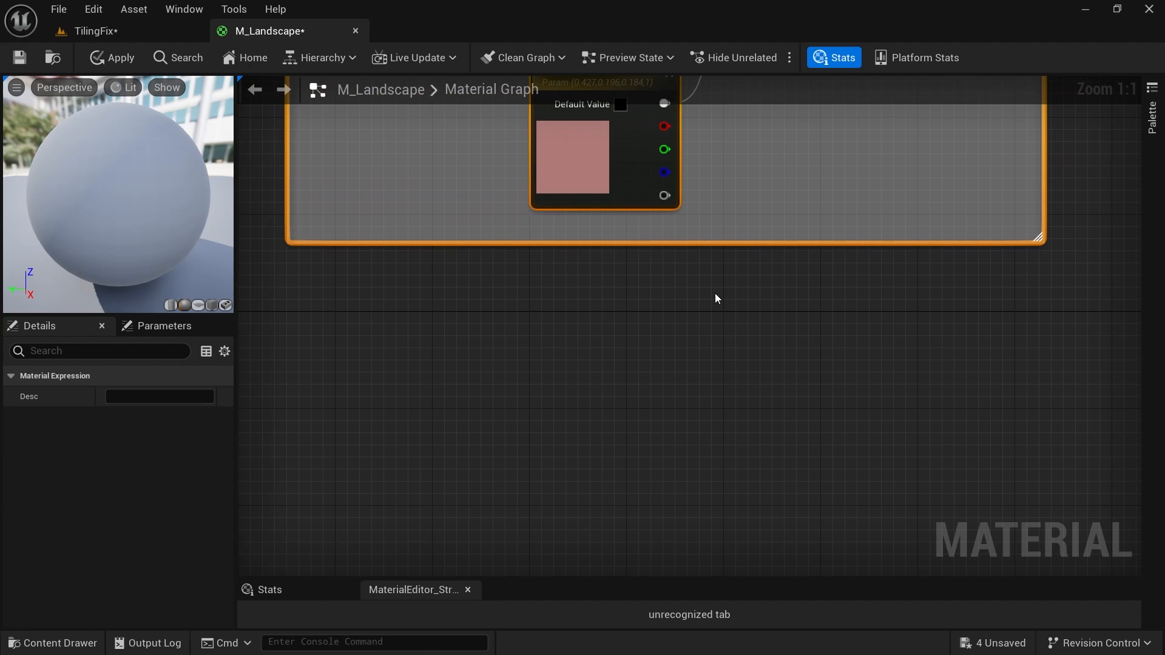
pyautogui.rightClick(615, 319)
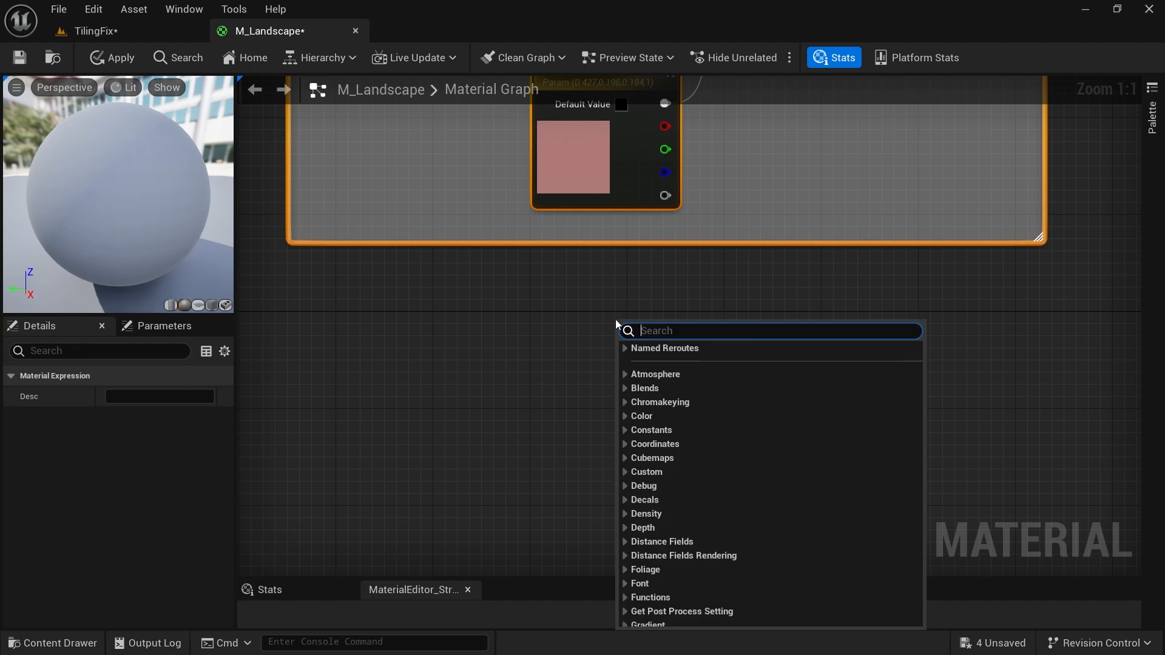
pyautogui.click(947, 283)
pyautogui.scroll(-2, 947, 283)
pyautogui.moveTo(946, 283); pyautogui.dragTo(820, 528, button='right')
pyautogui.rightClick(575, 384)
pyautogui.click(548, 384)
# Check which texture assets the coordinate-driven RedDirt and RockySand Texture Samples use, widening the node details enough to read the names.
pyautogui.moveTo(752, 151); pyautogui.dragTo(772, 441, button='right')
pyautogui.click(661, 324)
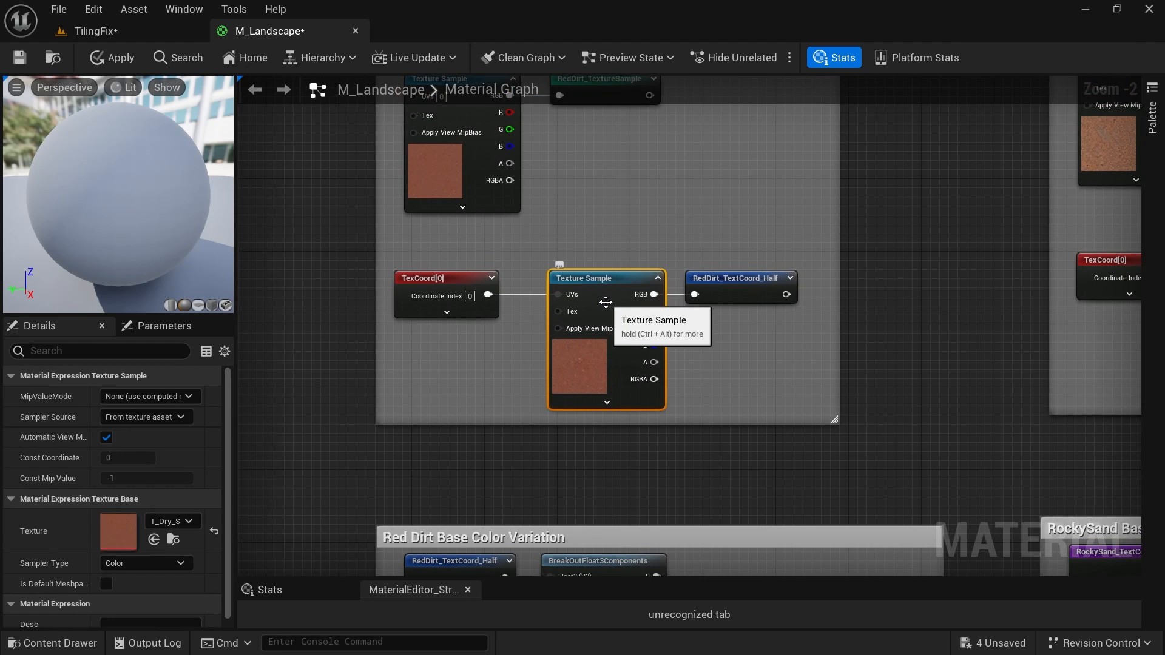
pyautogui.scroll(2, 661, 324)
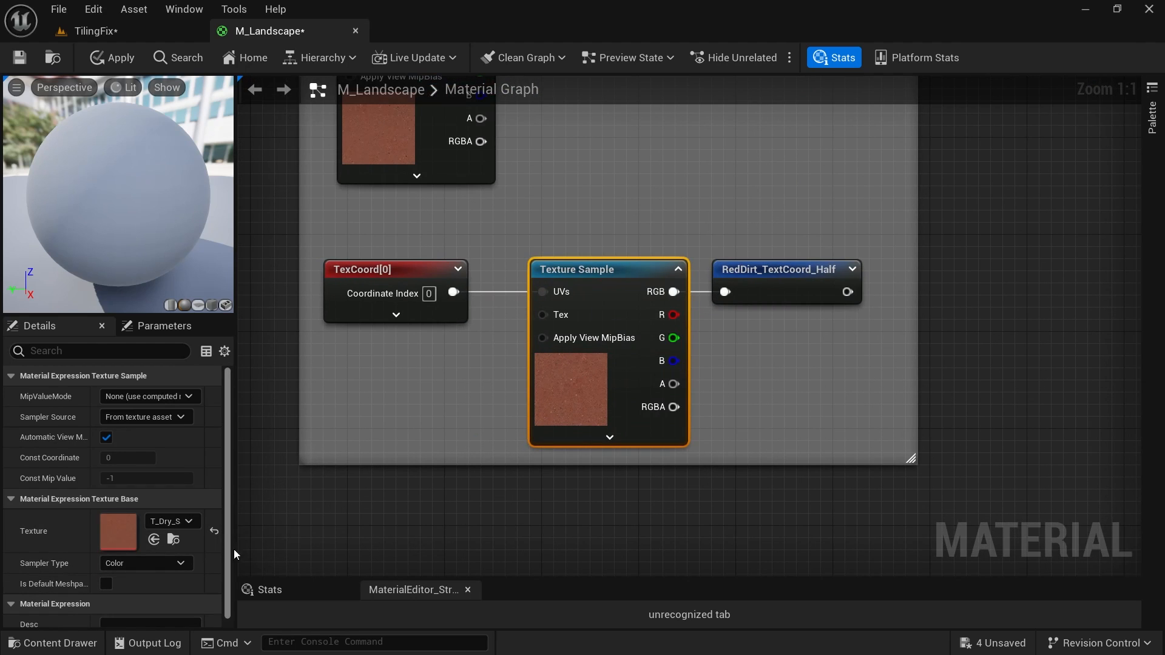
pyautogui.moveTo(234, 548); pyautogui.dragTo(296, 548)
pyautogui.moveTo(920, 398); pyautogui.dragTo(752, 413, button='right')
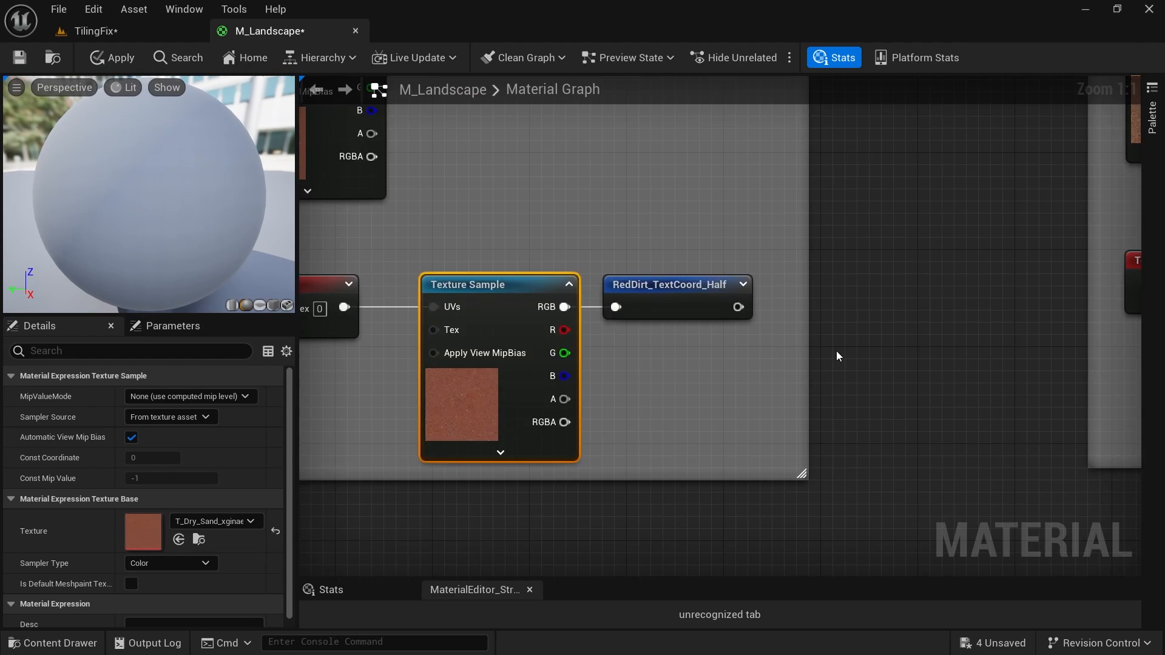
pyautogui.moveTo(1024, 372); pyautogui.dragTo(608, 328, button='right')
pyautogui.scroll(-4, 608, 328)
pyautogui.scroll(4, 730, 317)
pyautogui.click(831, 354)
pyautogui.moveTo(537, 474); pyautogui.dragTo(831, 295, button='right')
pyautogui.scroll(-3, 556, 383)
pyautogui.moveTo(579, 409); pyautogui.dragTo(720, 124, button='right')
# Add a new TextureSample node in the empty graph area below the Red Dirt Base Color Variation comment.
pyautogui.rightClick(567, 416)
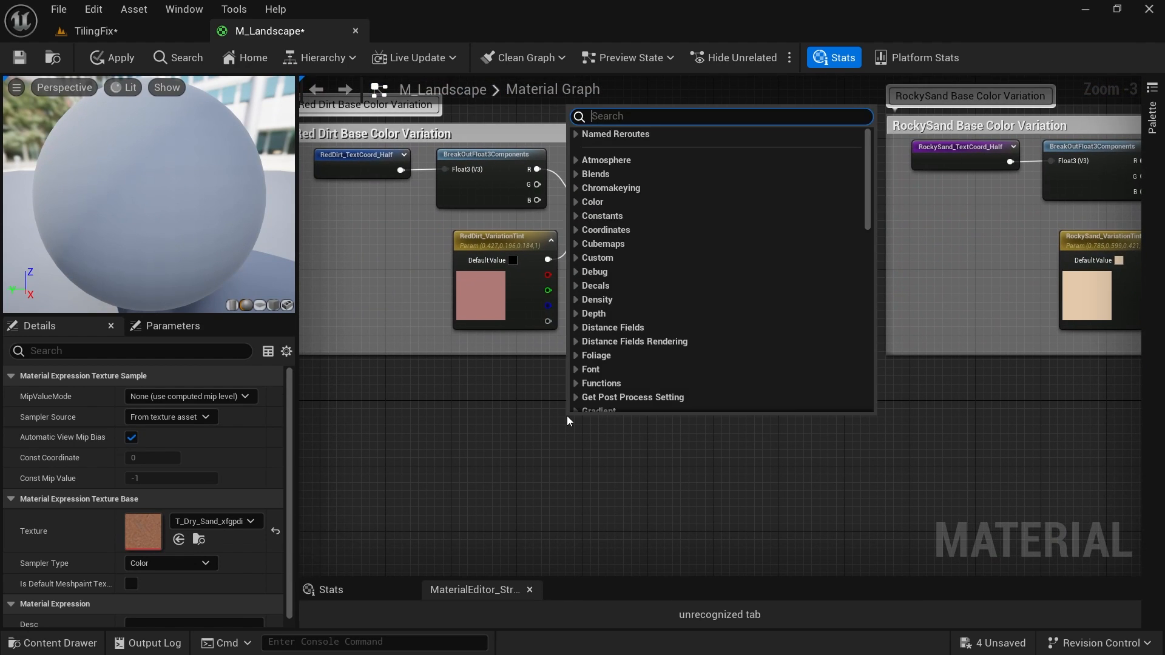
pyautogui.write('texture')
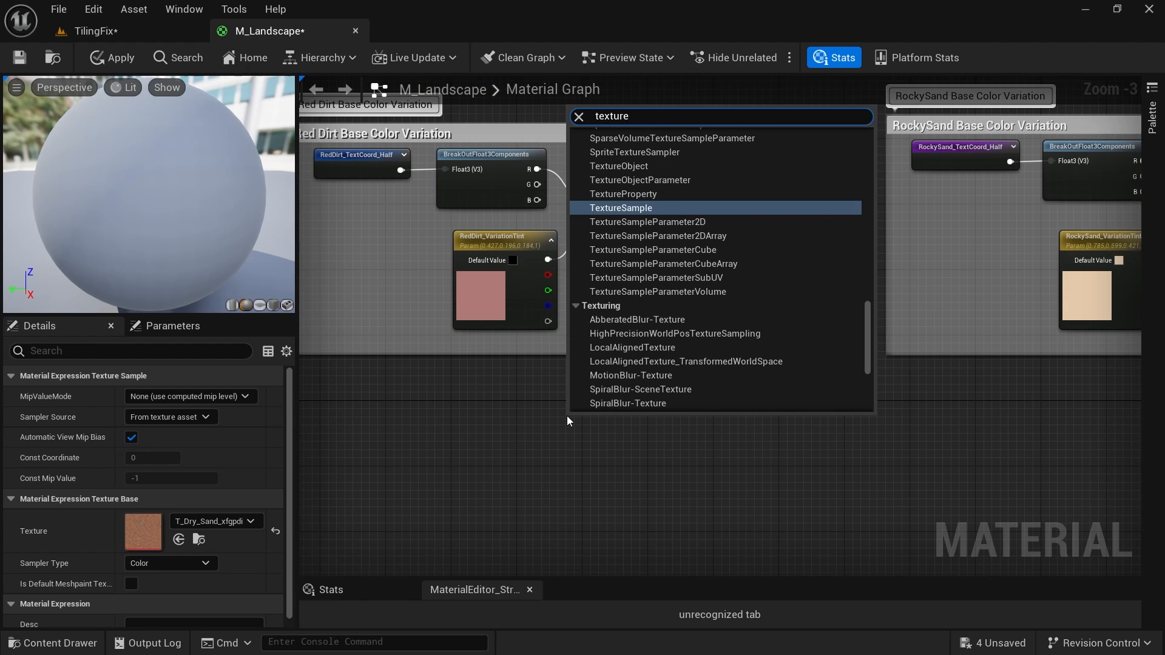
pyautogui.press('Return')
pyautogui.scroll(3, 601, 497)
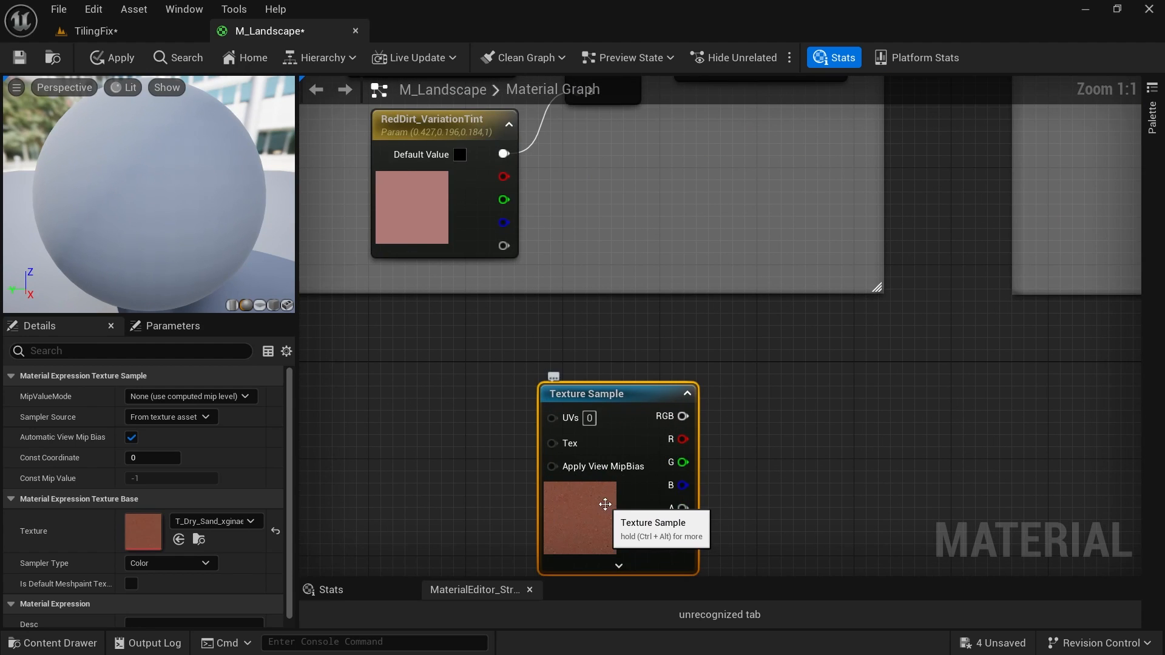
pyautogui.moveTo(779, 490); pyautogui.dragTo(804, 397, button='right')
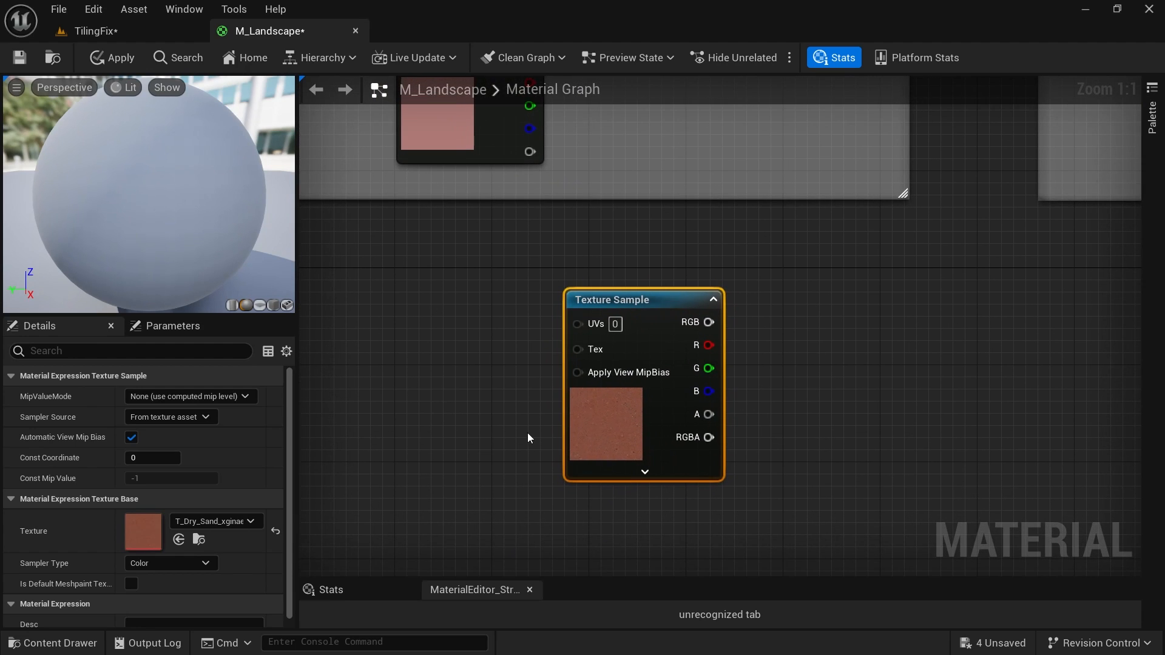
# Enable Show Engine Content in the texture search and assign T_Default_MacroVariation to the new Texture Sample.
pyautogui.click(233, 523)
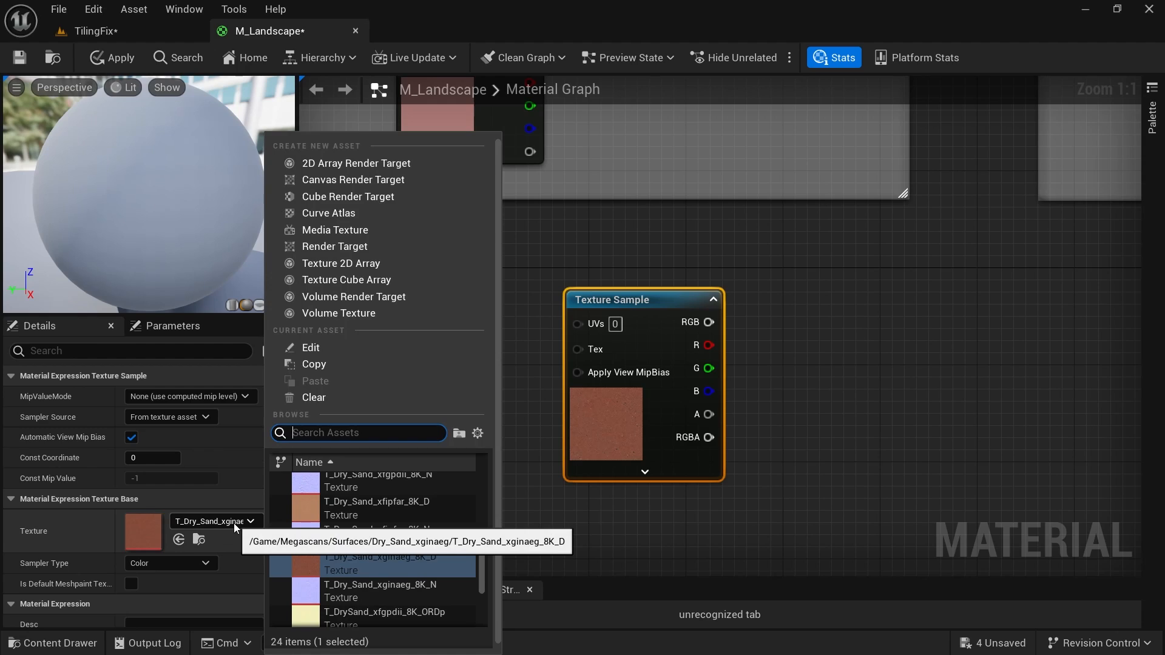
pyautogui.write('macrovari')
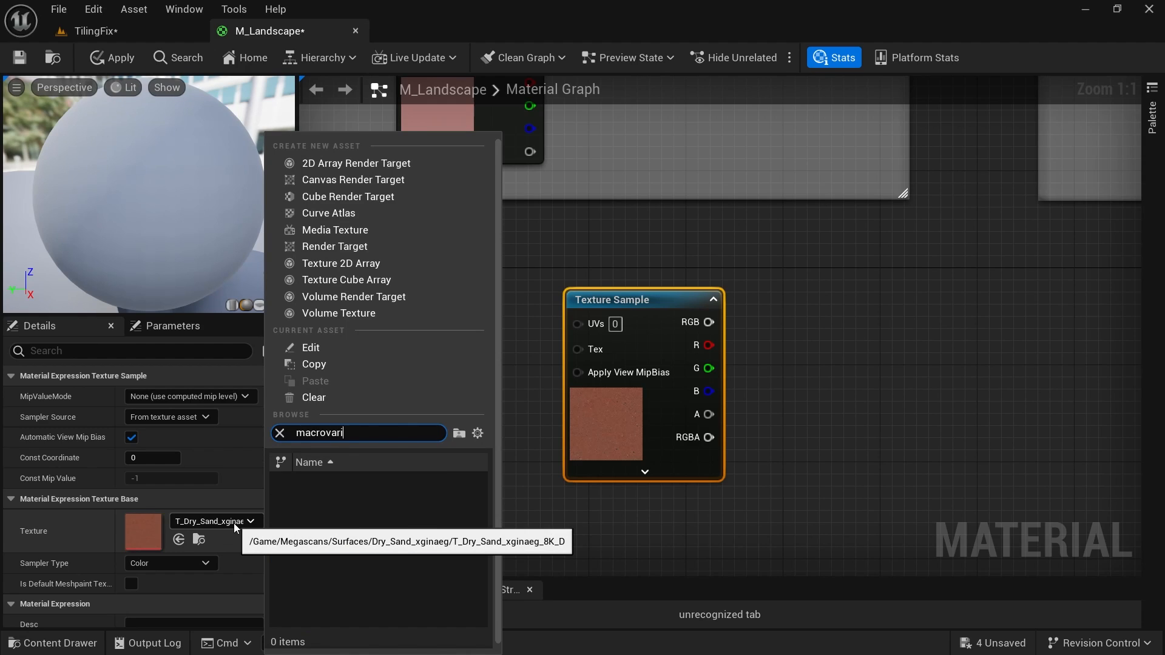
pyautogui.write('ation')
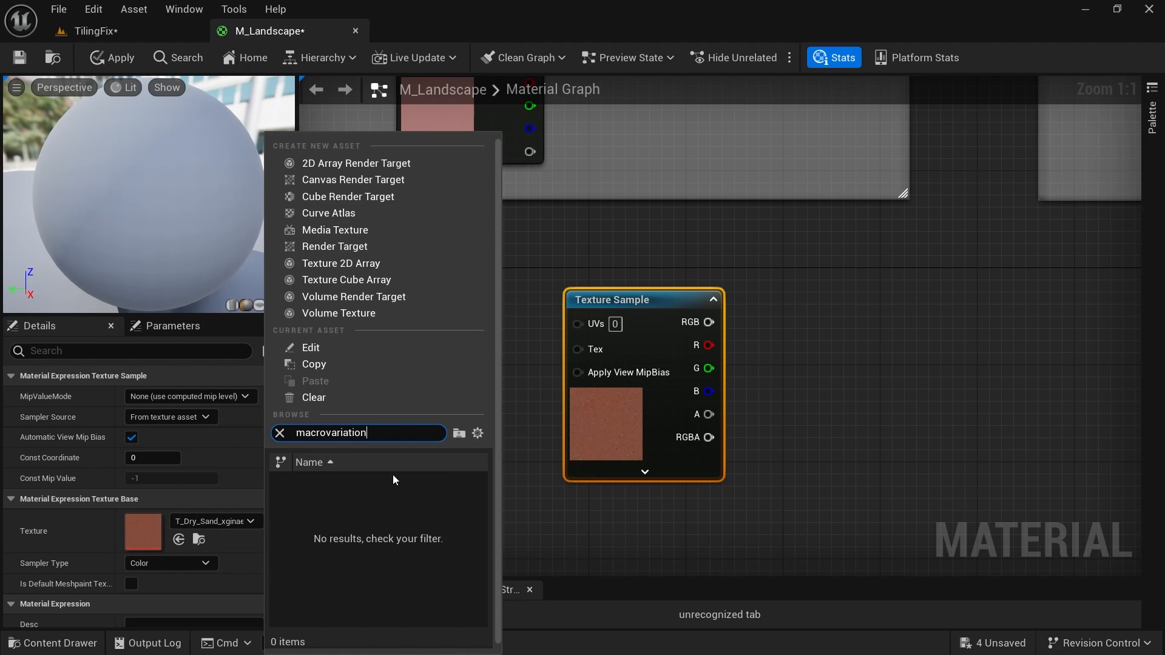
pyautogui.click(477, 433)
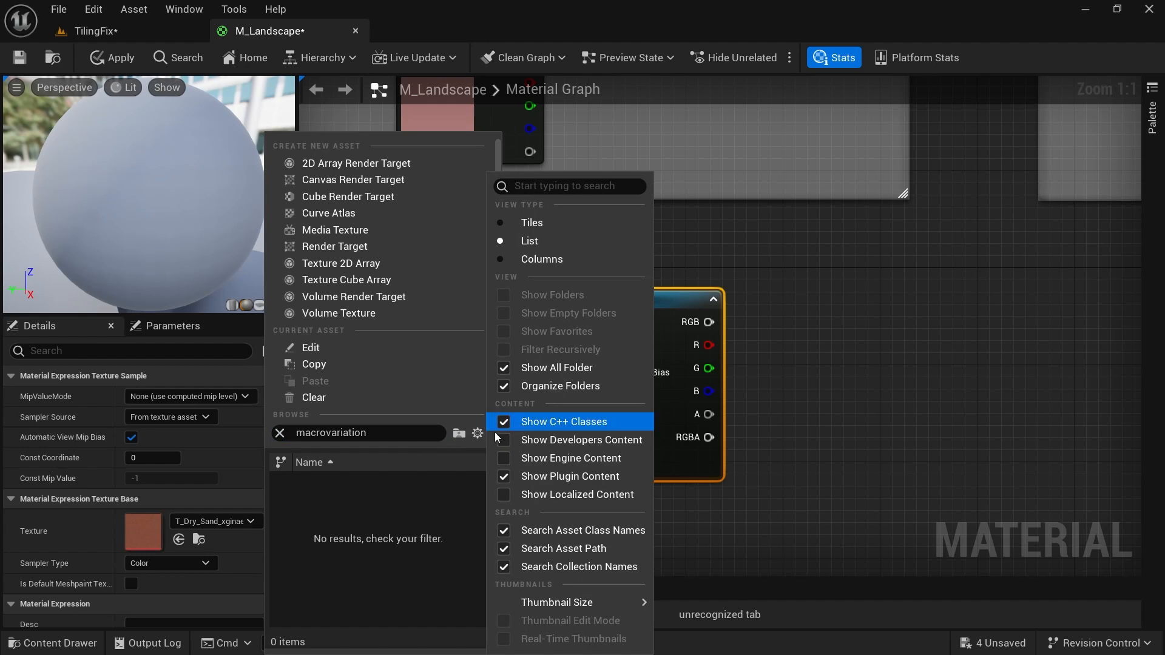
pyautogui.click(522, 466)
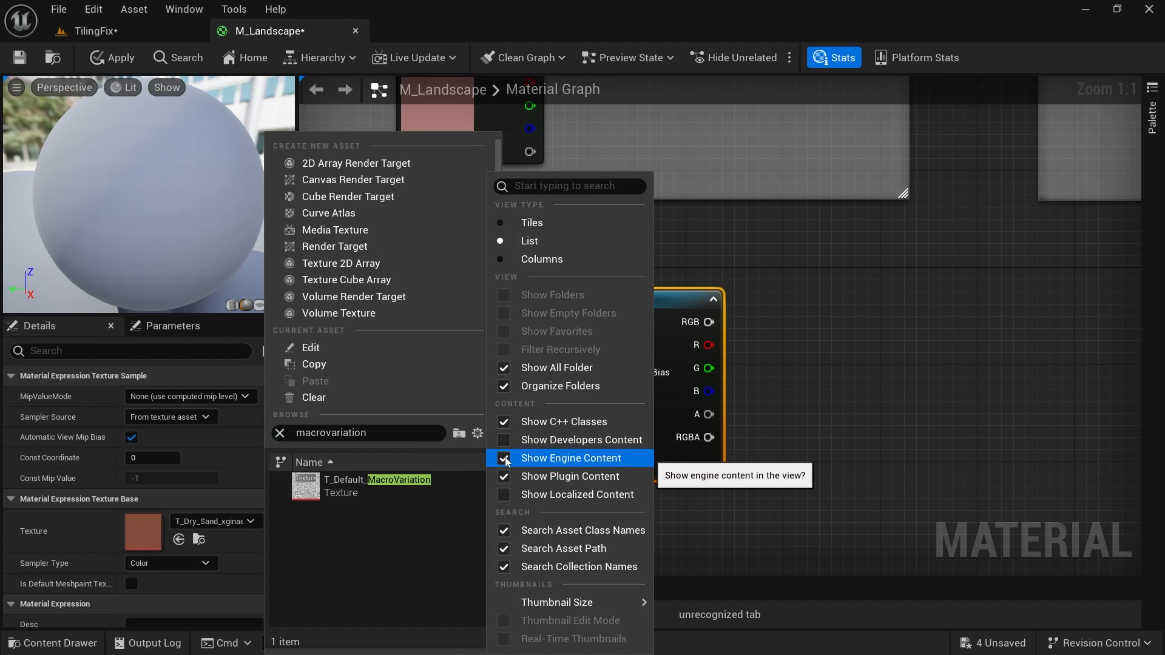
pyautogui.moveTo(341, 493)
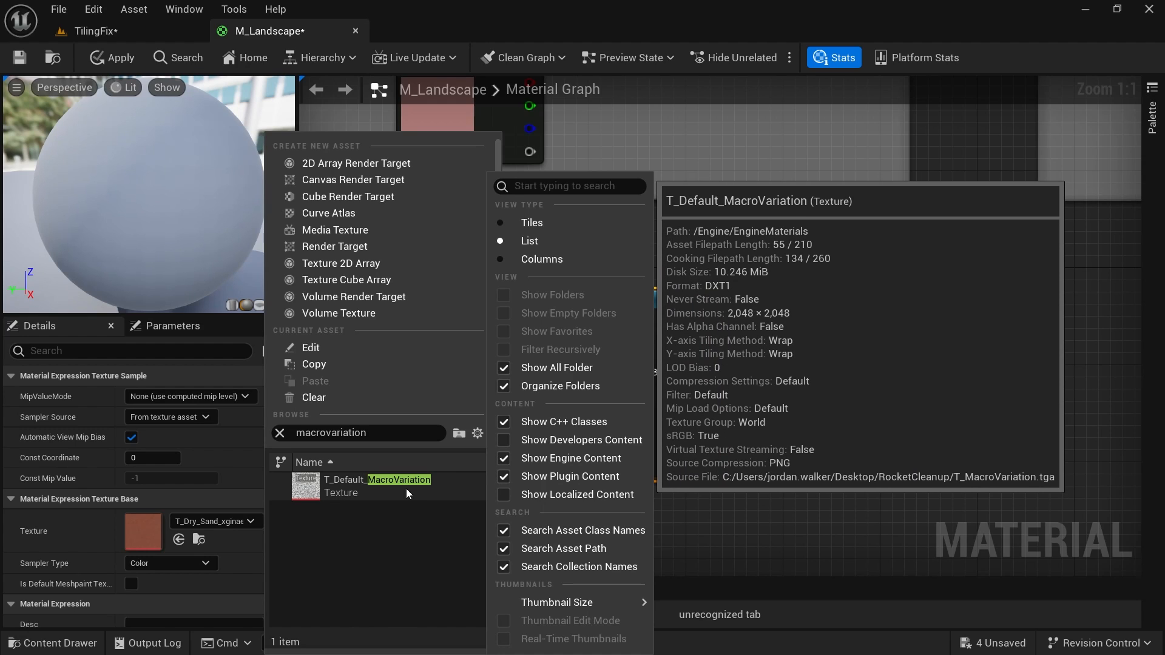
pyautogui.click(359, 484)
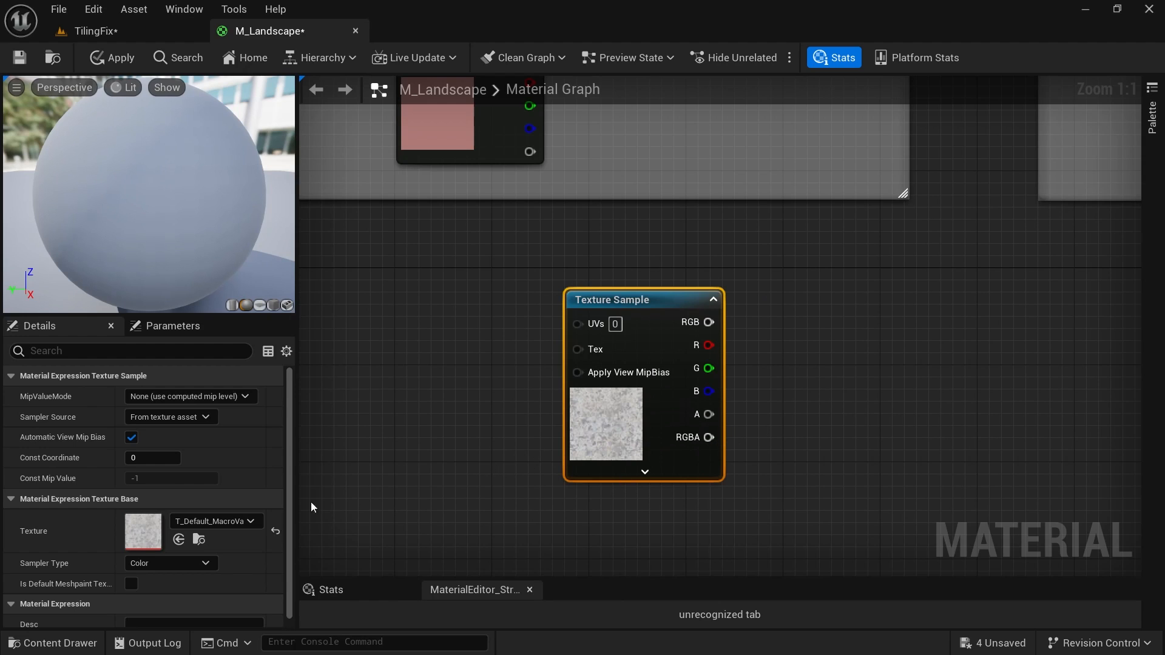
# Locate T_Default_MacroVariation in the EngineMaterials folder and open it to inspect the whole texture.
pyautogui.click(199, 540)
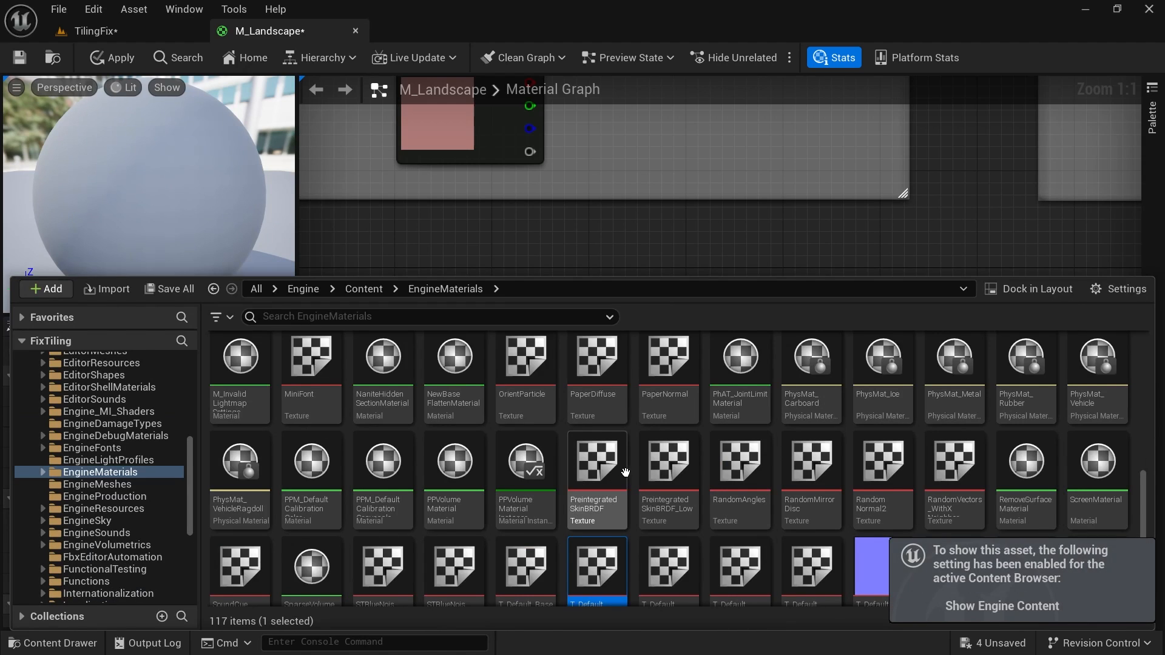
pyautogui.scroll(-2, 626, 472)
pyautogui.doubleClick(594, 525)
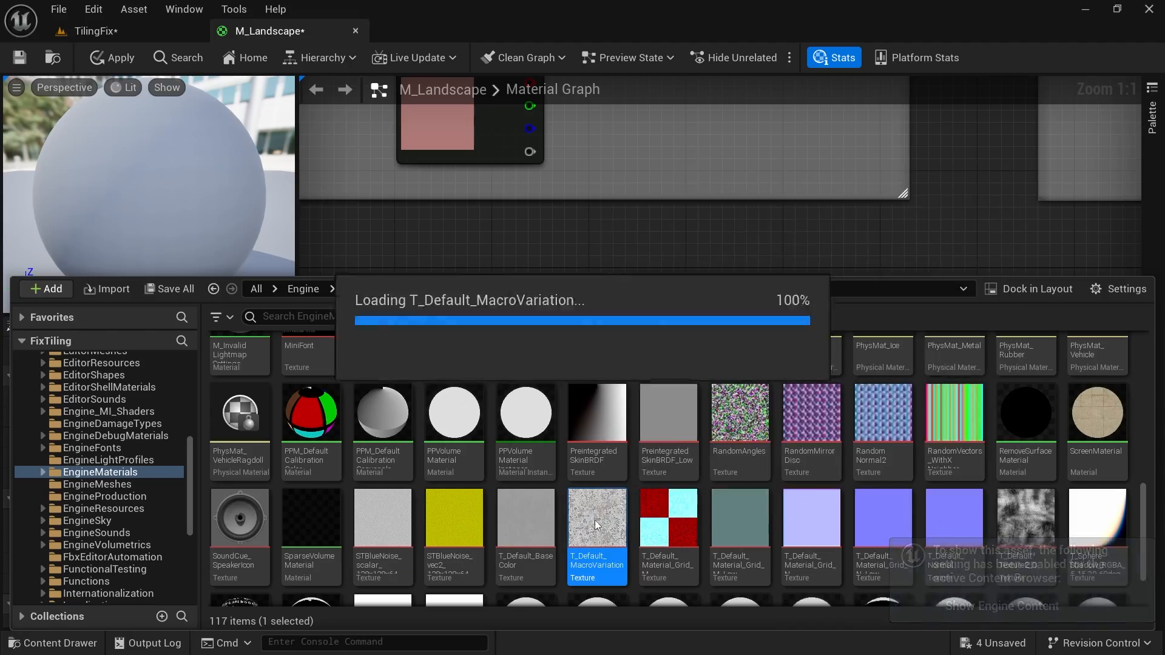
pyautogui.scroll(-9, 589, 343)
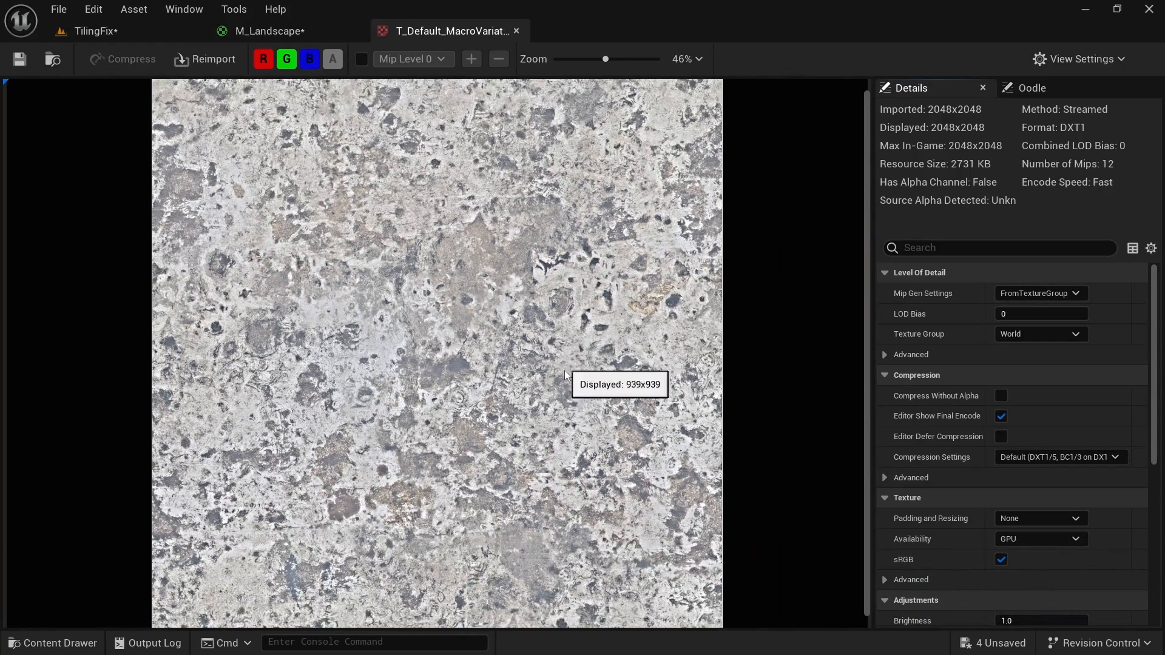
pyautogui.scroll(-1, 637, 437)
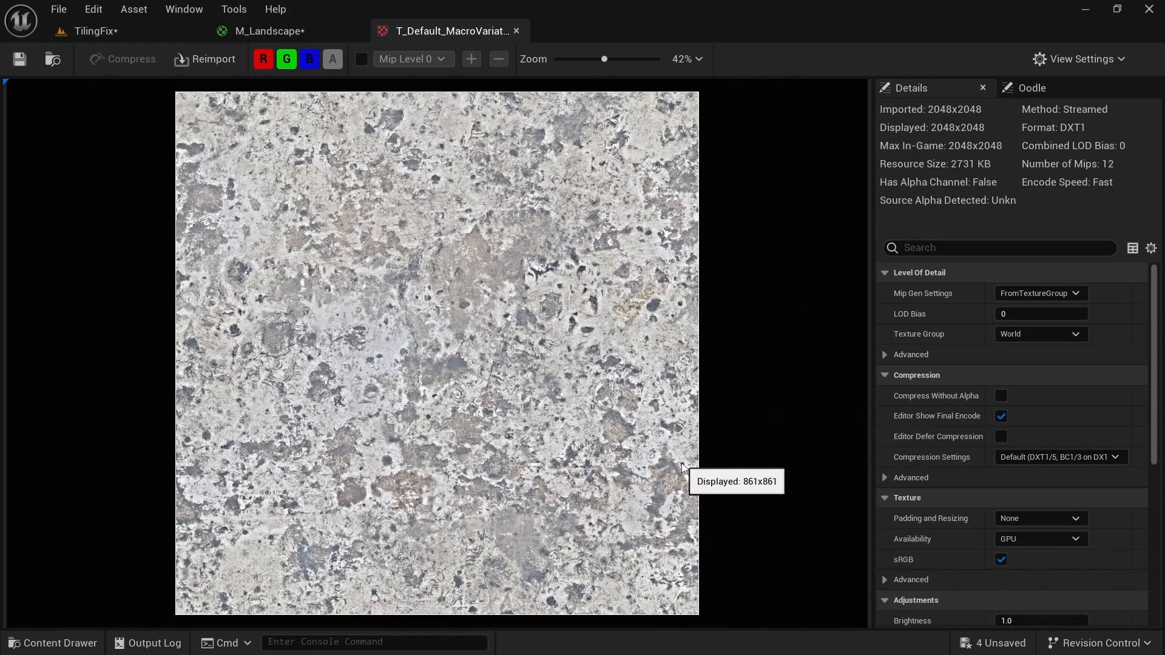
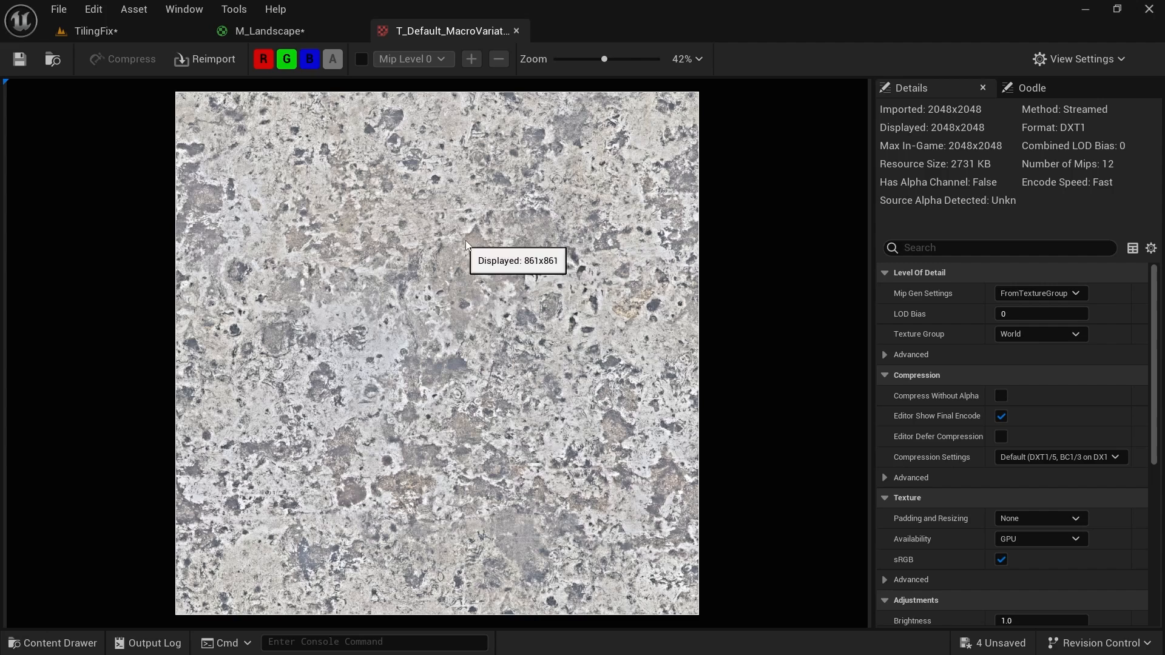
# Back in the M_Landscape graph, move the material result node beside the macro variation Texture Sample.
pyautogui.click(267, 33)
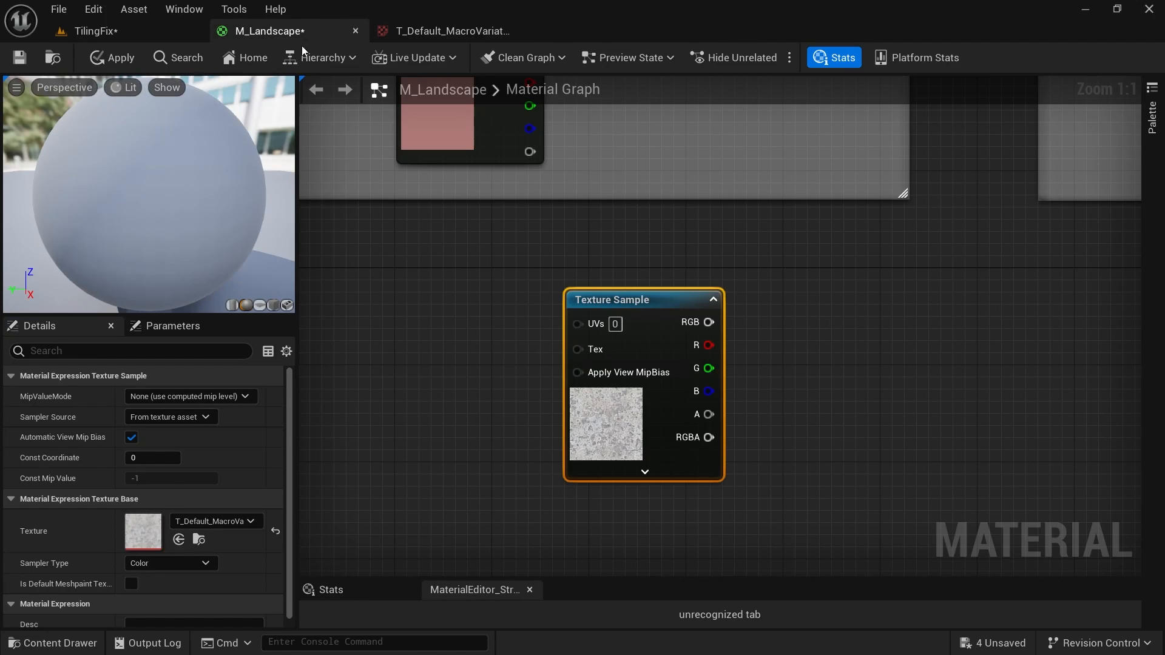
pyautogui.moveTo(588, 251); pyautogui.dragTo(584, 379, button='right')
pyautogui.scroll(-5, 584, 379)
pyautogui.moveTo(528, 264); pyautogui.dragTo(515, 385, button='right')
pyautogui.moveTo(667, 485); pyautogui.dragTo(646, 380, button='right')
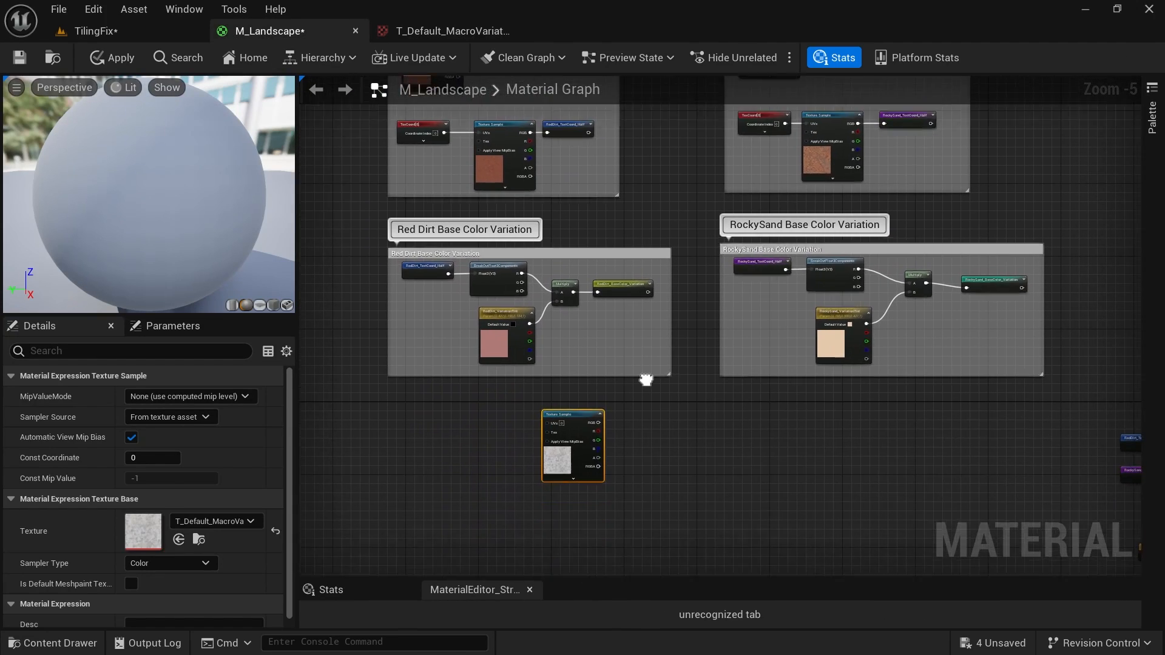
pyautogui.scroll(4, 645, 380)
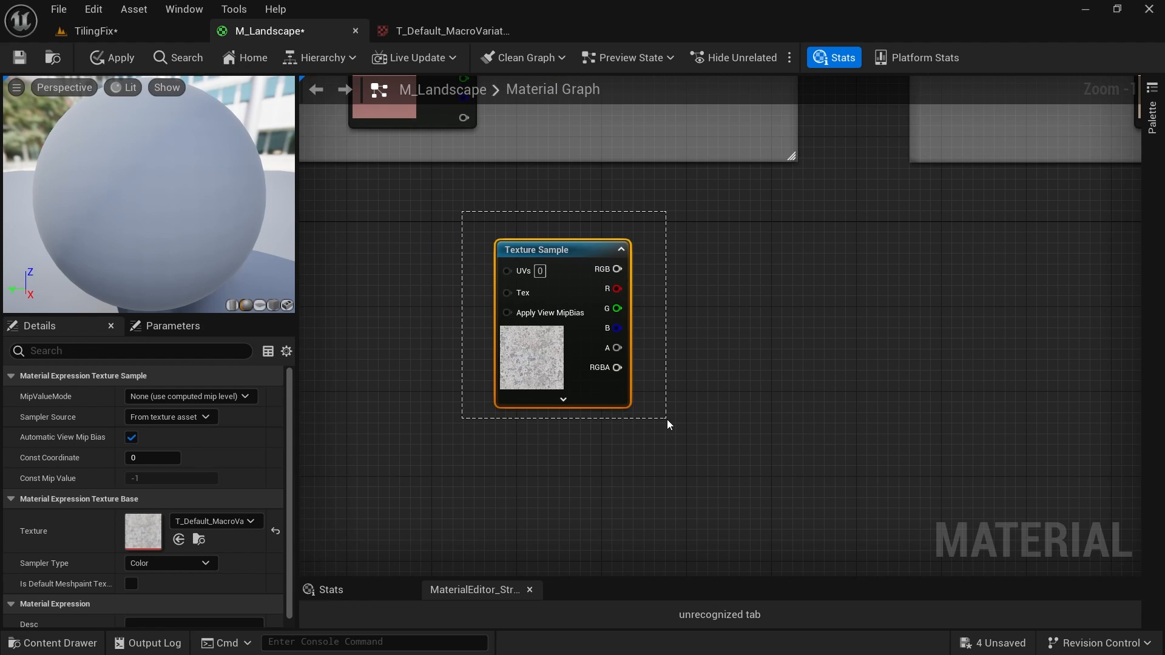
pyautogui.scroll(-5, 814, 368)
pyautogui.moveTo(868, 369); pyautogui.dragTo(742, 359, button='right')
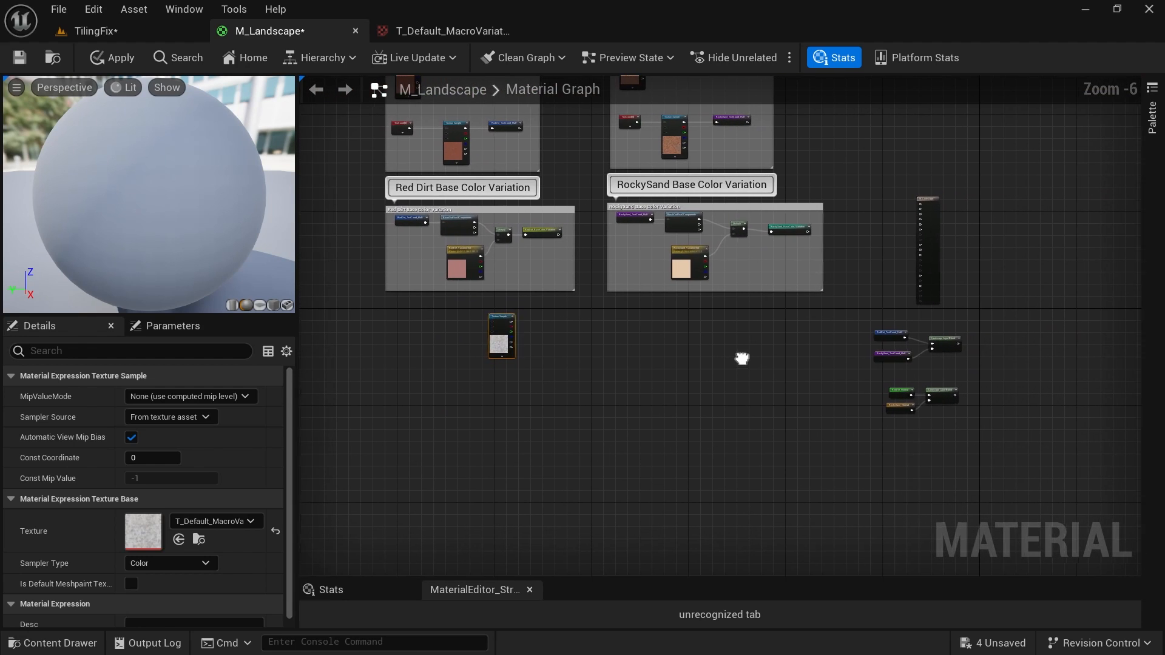
pyautogui.moveTo(919, 238); pyautogui.dragTo(524, 338)
pyautogui.scroll(7, 524, 338)
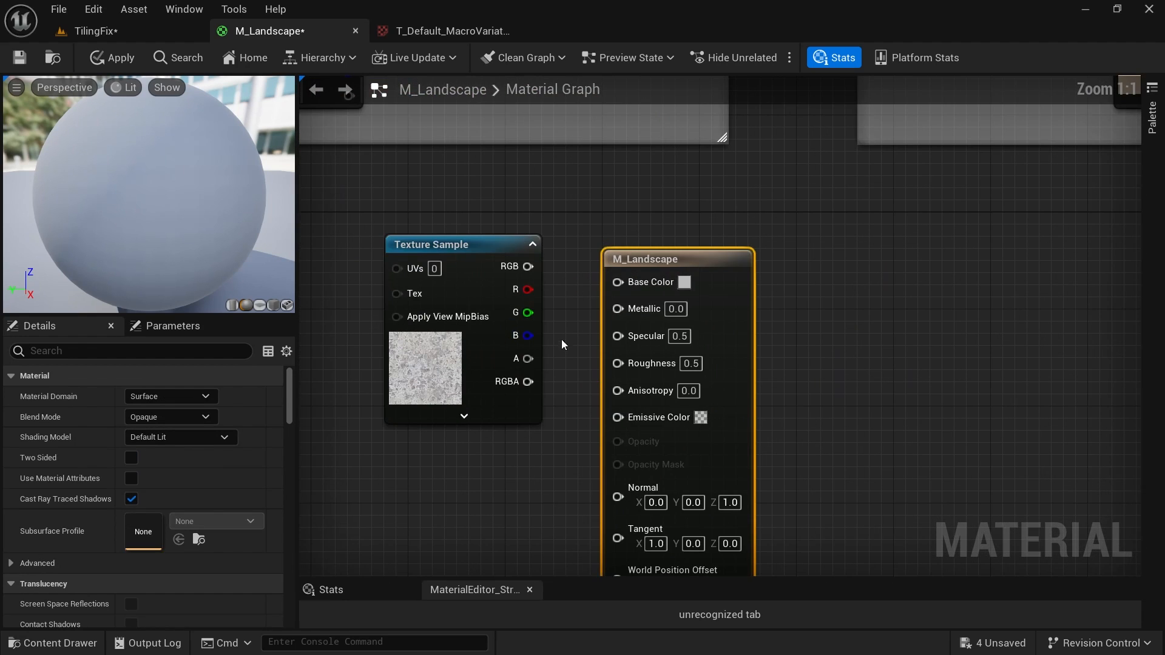
pyautogui.moveTo(773, 223); pyautogui.dragTo(809, 199)
# Connect the macro variation Texture Sample's RGB output to Base Color and apply the material.
pyautogui.moveTo(598, 222); pyautogui.dragTo(724, 212)
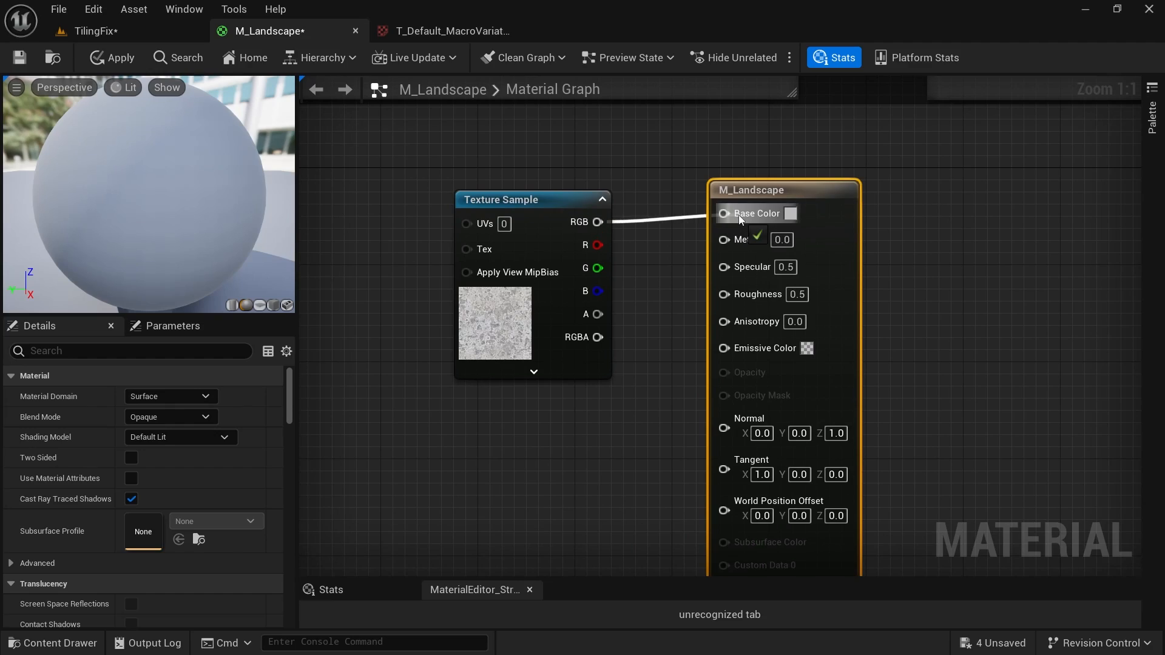
pyautogui.click(118, 58)
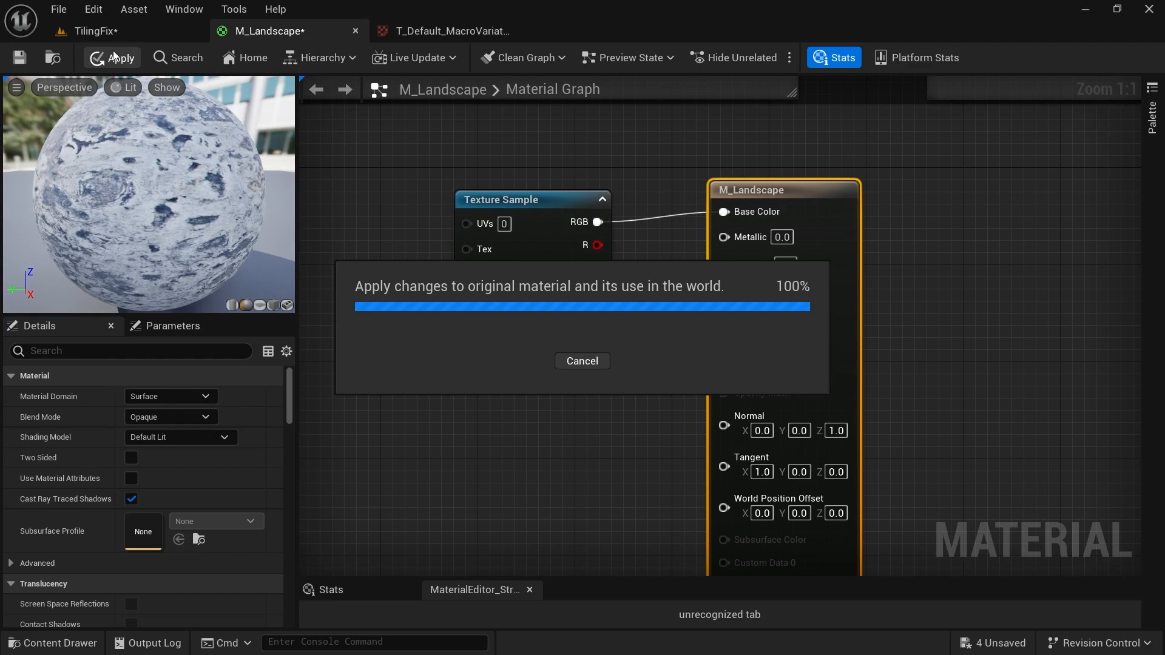
# View the macro variation texture on the landscape in the TilingFix level.
pyautogui.click(114, 31)
pyautogui.moveTo(485, 352); pyautogui.dragTo(686, 451, button='right')
pyautogui.moveTo(484, 352); pyautogui.dragTo(482, 401, button='right')
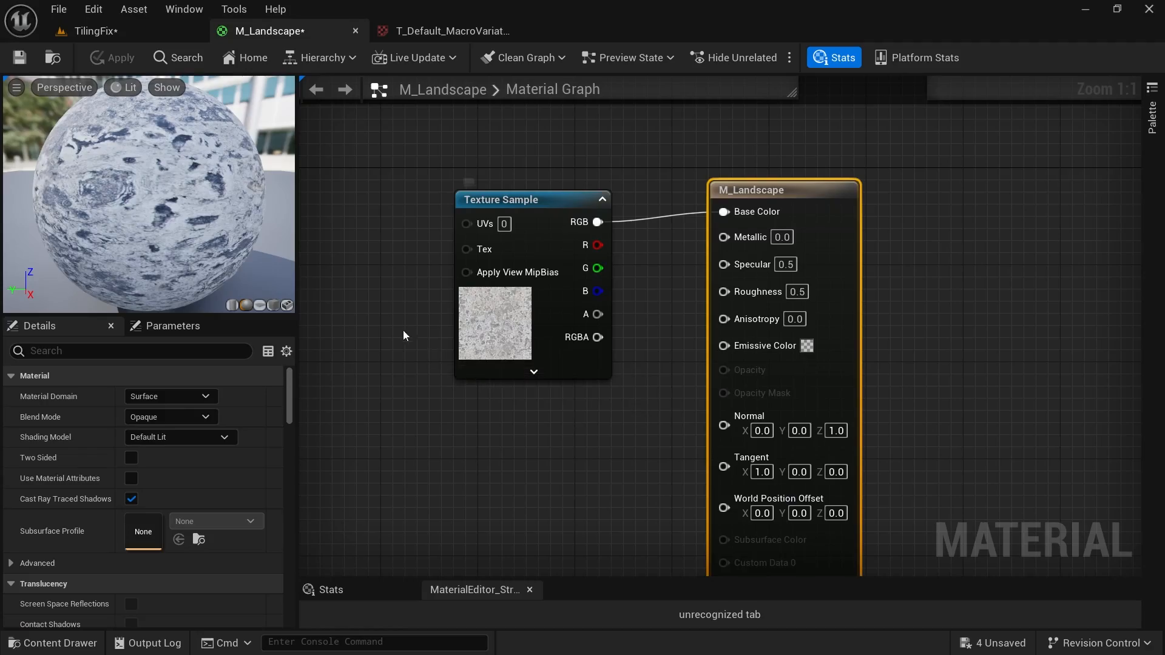
# In the M_Landscape graph, add a TextureCoordinate node and connect it to the macro variation Texture Sample's UVs.
pyautogui.moveTo(402, 330); pyautogui.dragTo(627, 359, button='right')
pyautogui.rightClick(535, 269)
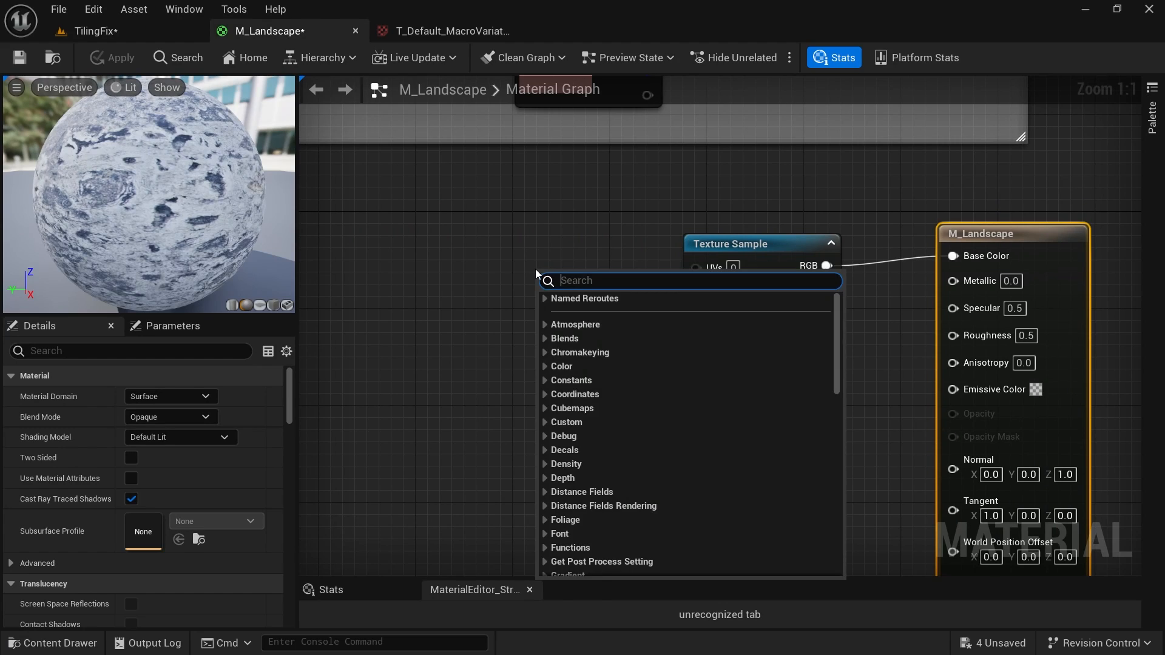
pyautogui.write('texturecoor')
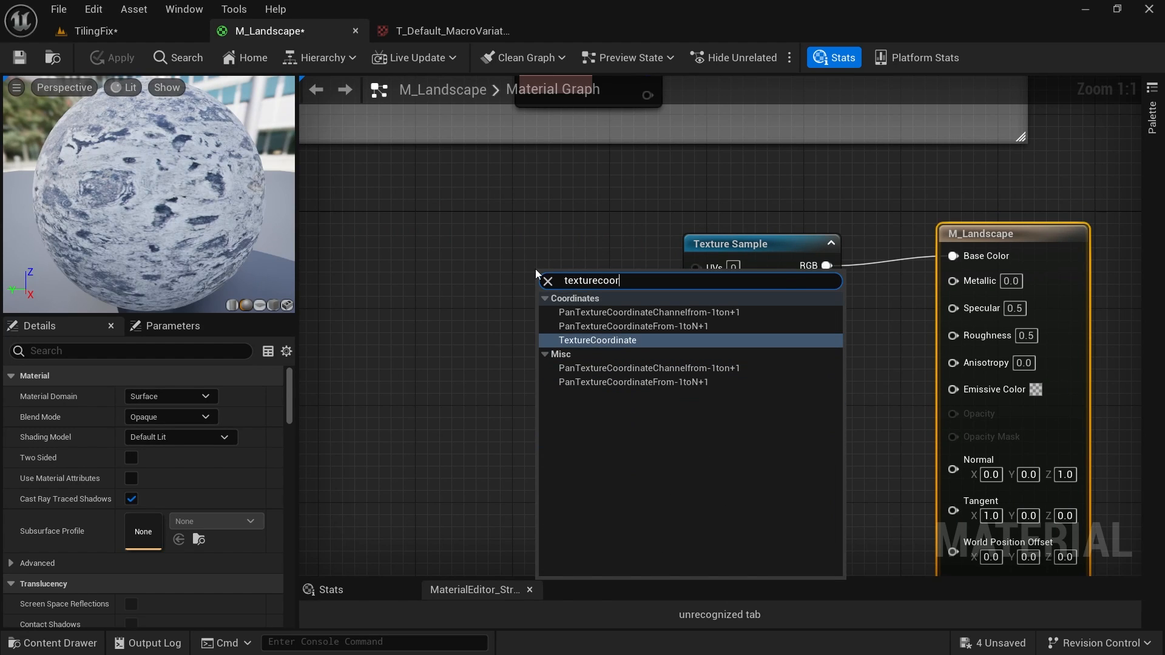
pyautogui.click(650, 340)
pyautogui.moveTo(649, 293); pyautogui.dragTo(698, 268)
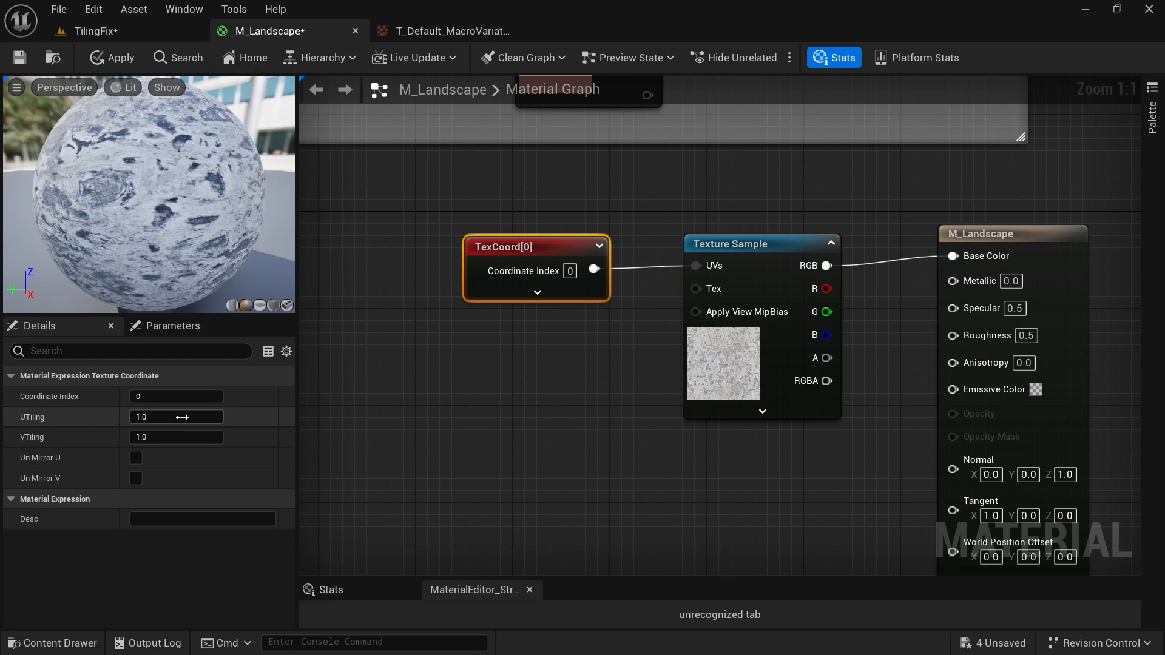
# Set the TextureCoordinate's UTiling and VTiling to 0.0075 and apply the material.
pyautogui.click(184, 416)
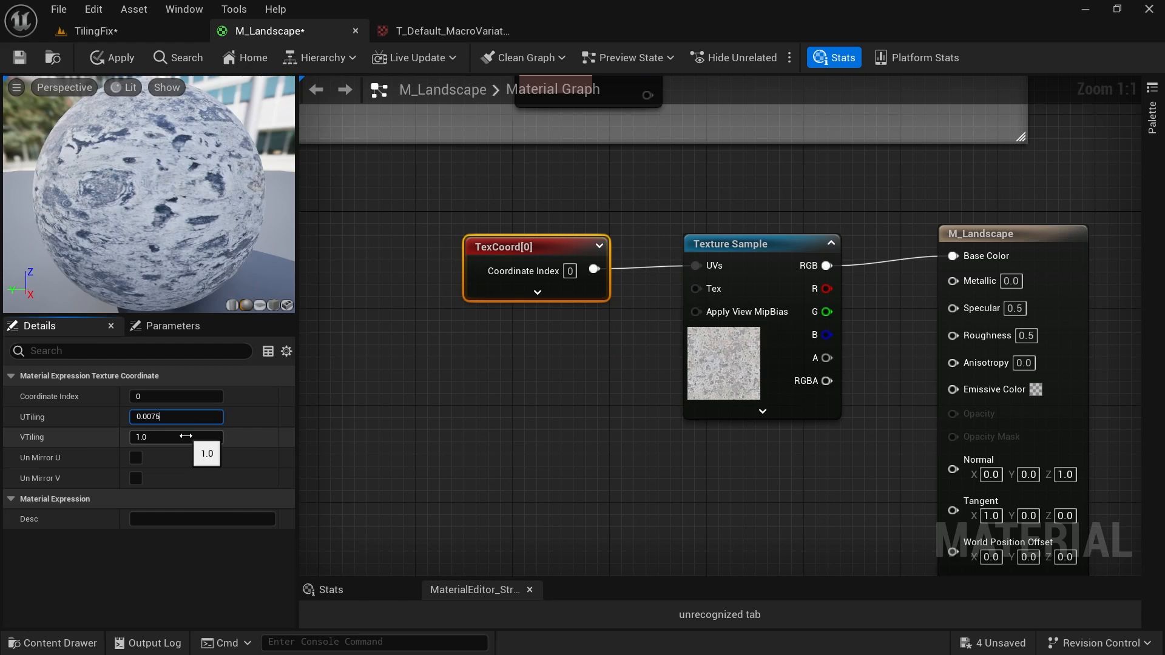
pyautogui.click(187, 437)
pyautogui.write('0.00')
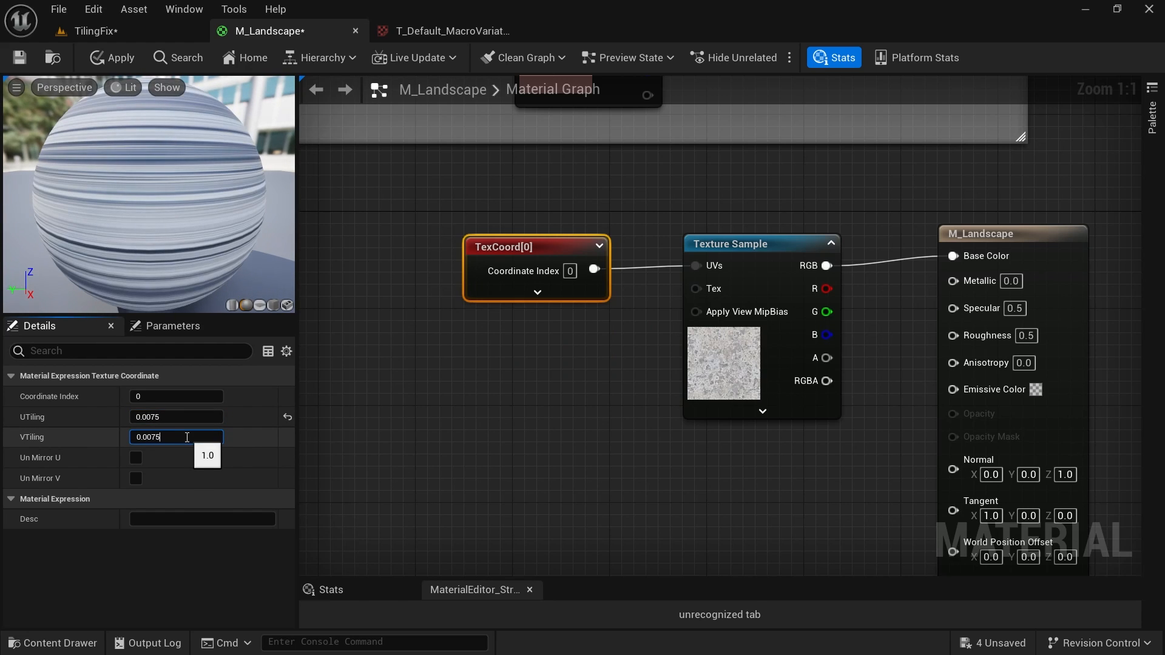
pyautogui.write('75')
pyautogui.press('Return')
pyautogui.moveTo(576, 377); pyautogui.dragTo(533, 376, button='right')
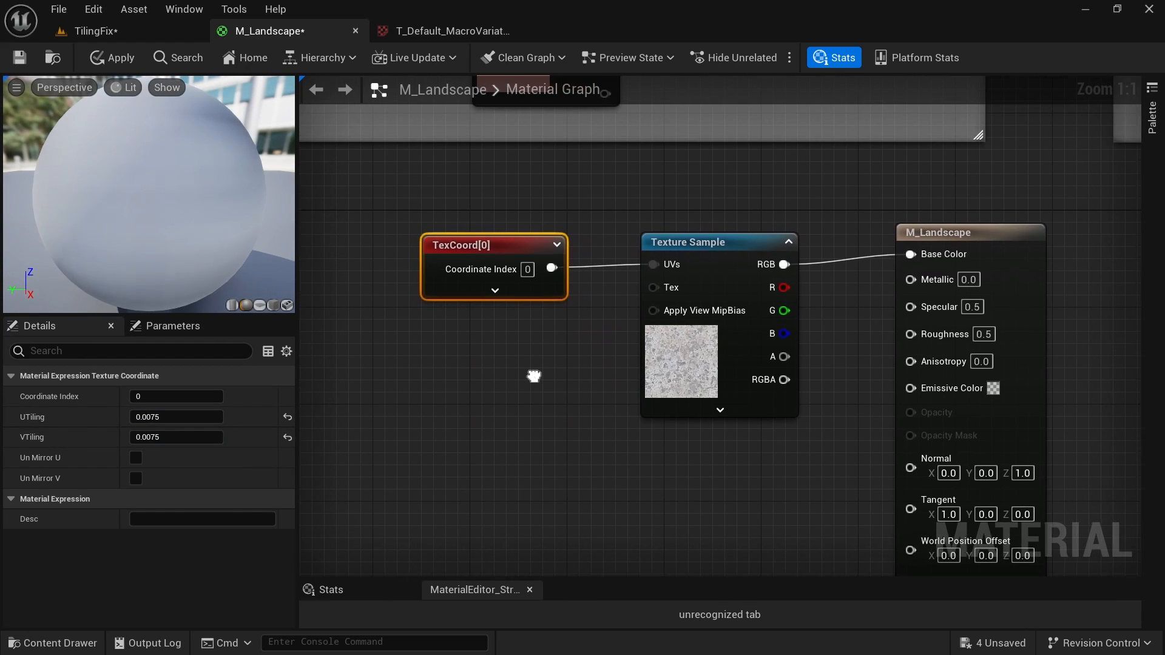
pyautogui.click(117, 59)
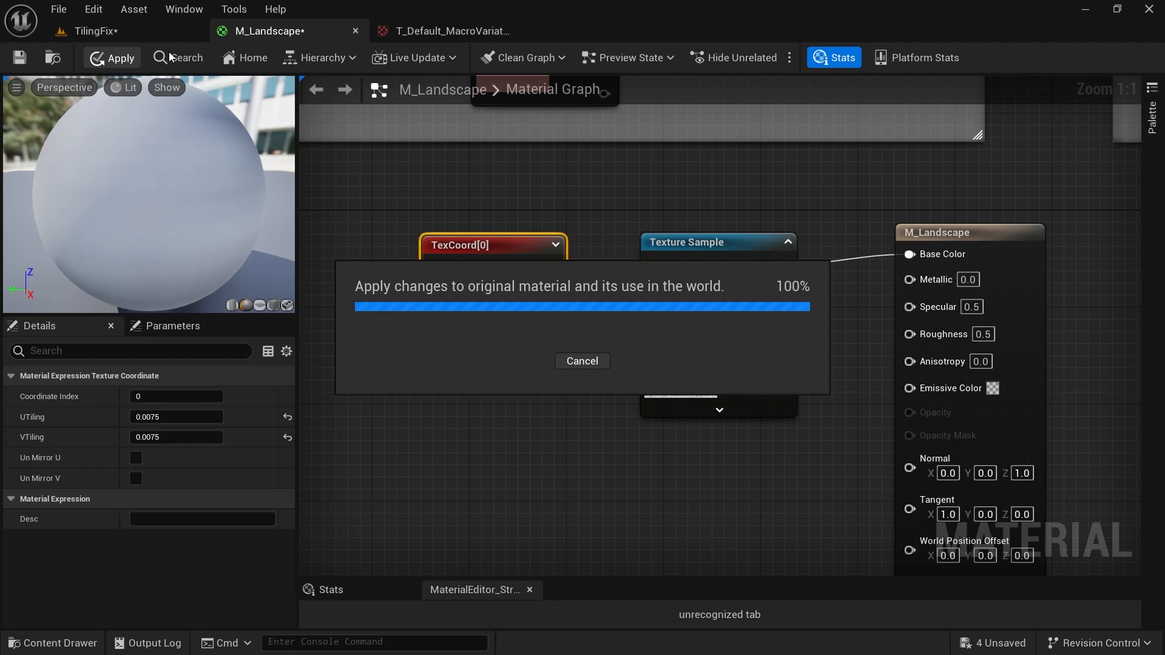
# Inspect the scale of the macro variation across the hills and ground in the TilingFix level.
pyautogui.click(97, 31)
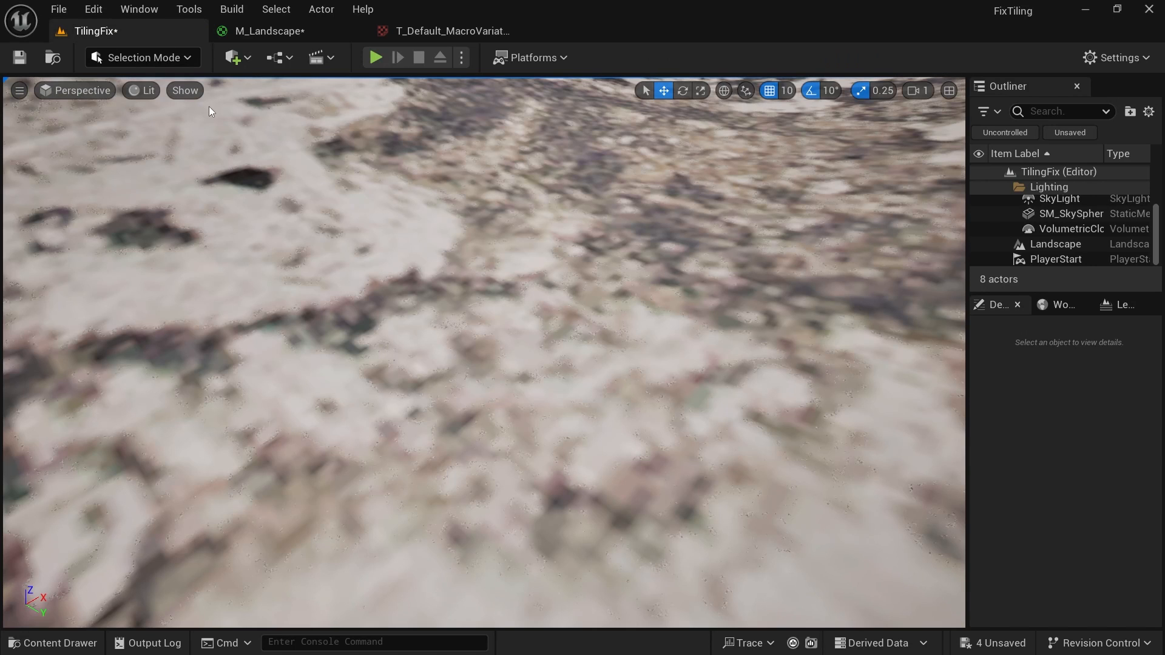
pyautogui.moveTo(720, 438); pyautogui.dragTo(717, 435, button='right')
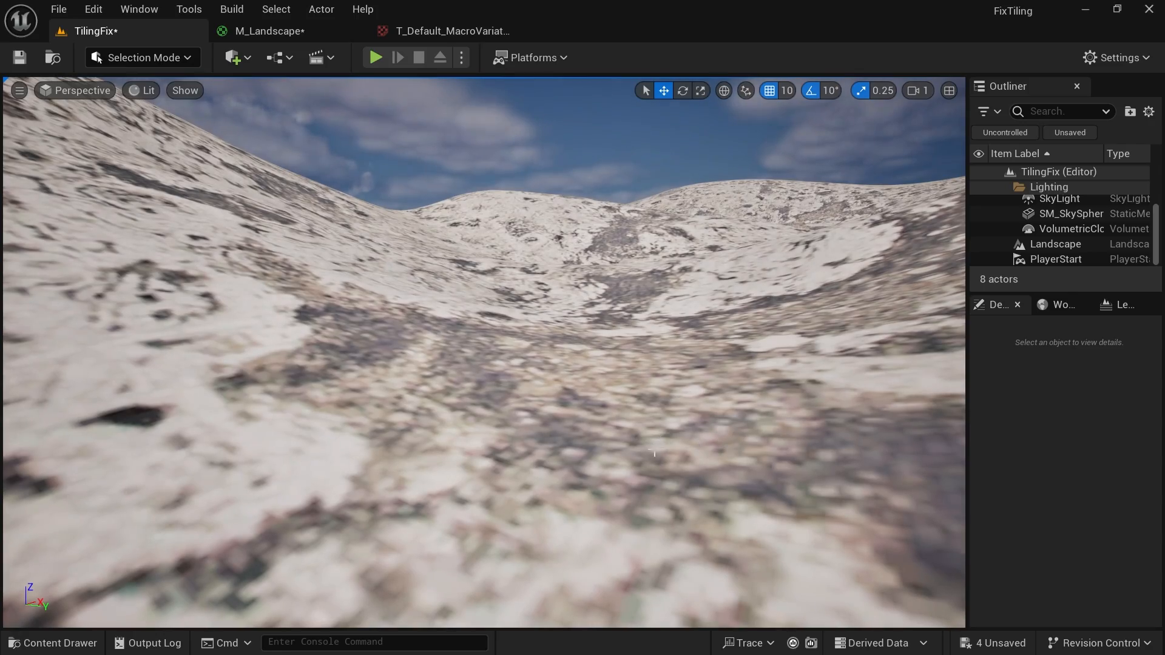
pyautogui.moveTo(654, 452); pyautogui.dragTo(716, 472, button='right')
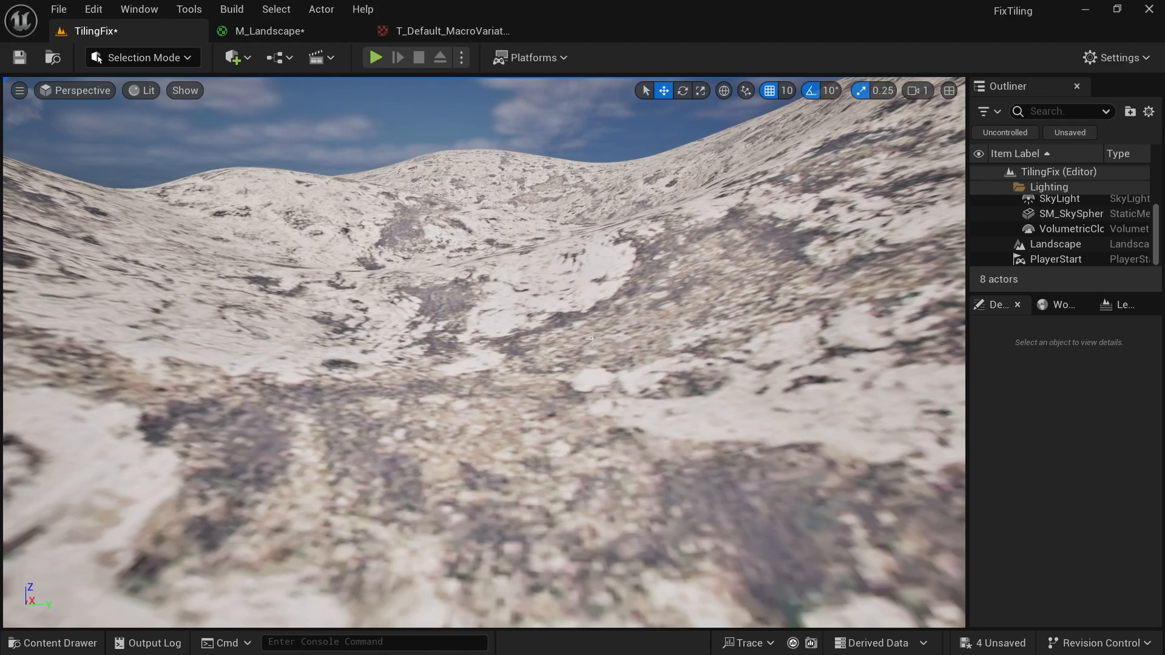
pyautogui.moveTo(581, 323); pyautogui.dragTo(739, 340, button='right')
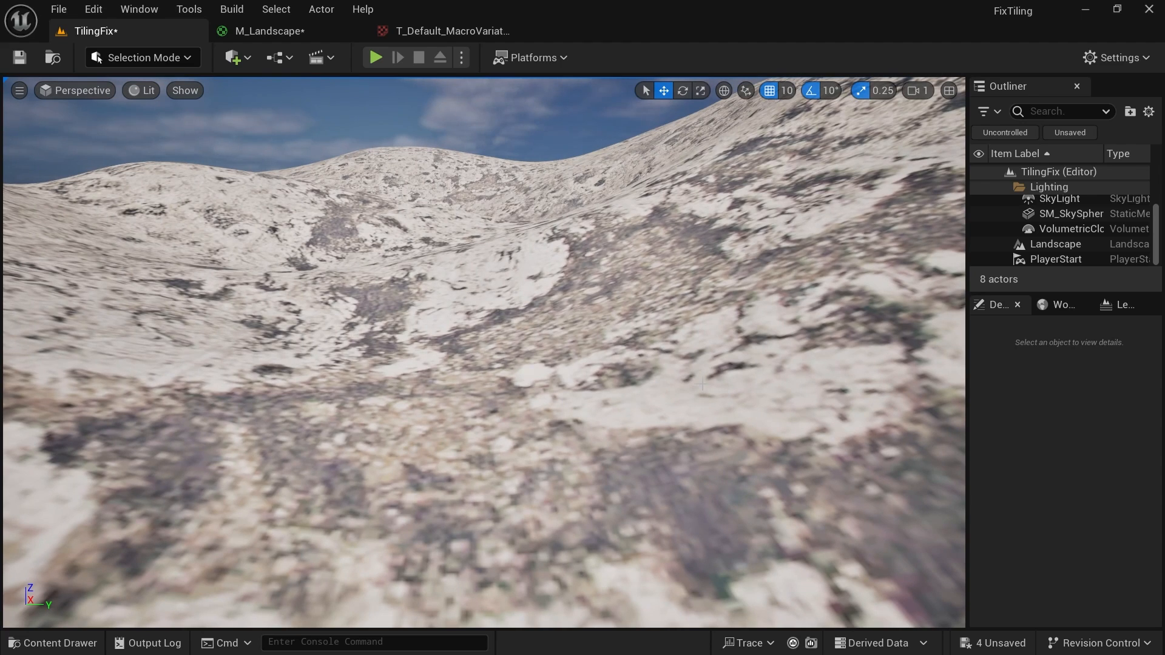
pyautogui.moveTo(702, 386); pyautogui.dragTo(707, 246, button='right')
pyautogui.moveTo(721, 351); pyautogui.dragTo(722, 297, button='right')
# Back in the M_Landscape graph, disconnect the Texture Sample from Base Color and space the macro variation nodes away from the result node.
pyautogui.click(297, 27)
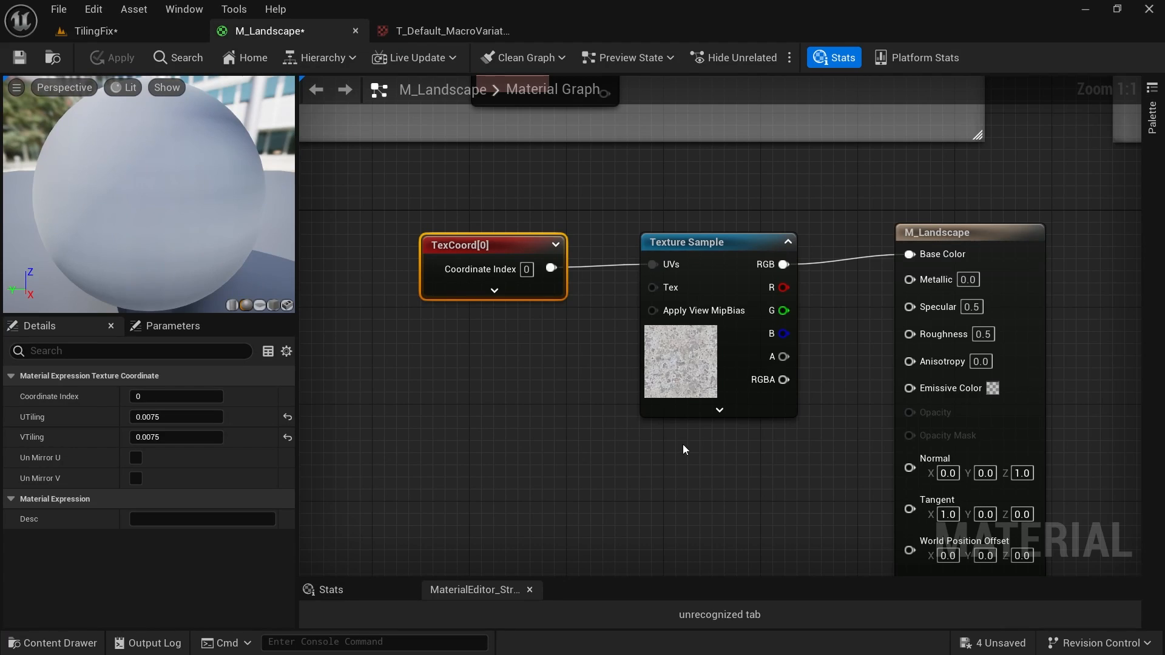
pyautogui.hotkey('ctrl', 'z')
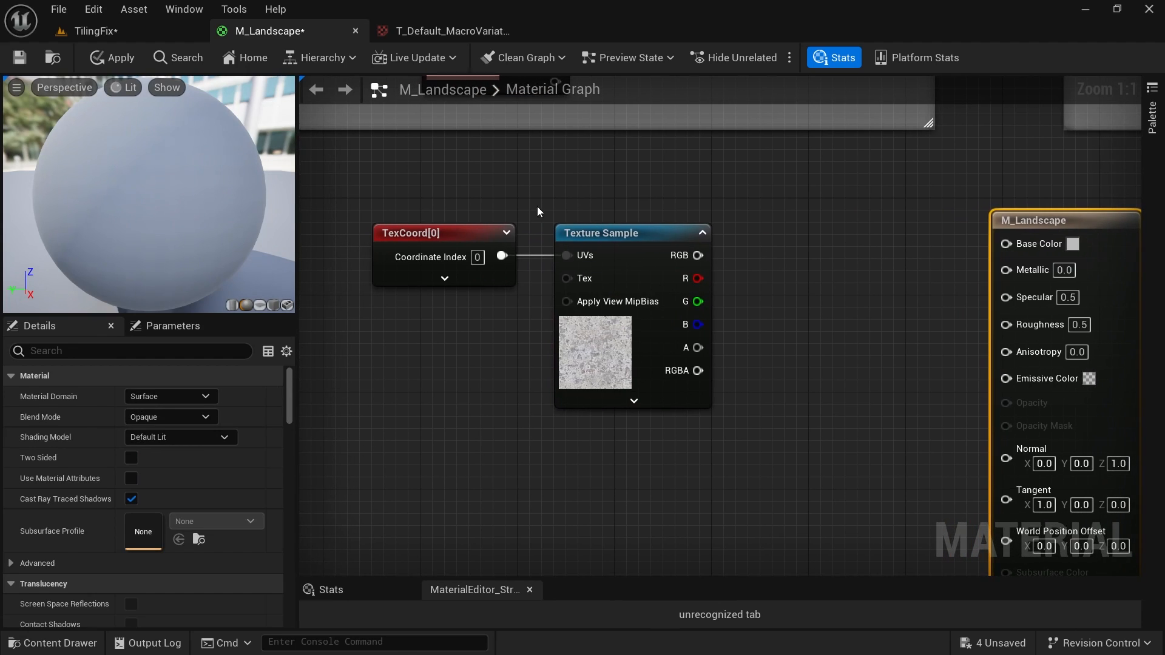
pyautogui.moveTo(486, 194); pyautogui.dragTo(716, 407)
pyautogui.moveTo(788, 373); pyautogui.dragTo(844, 356, button='right')
pyautogui.moveTo(662, 345); pyautogui.dragTo(685, 320, button='right')
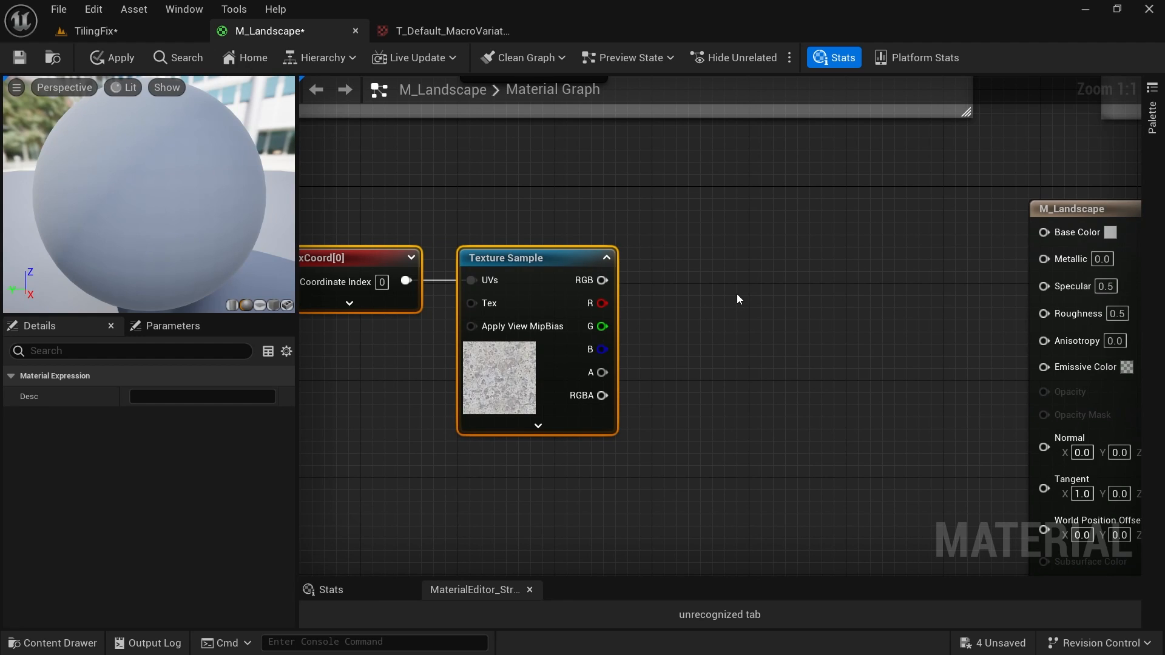
# Add a Lerp node beside the macro variation Texture Sample and connect the sample's R output to its Alpha.
pyautogui.click(729, 276)
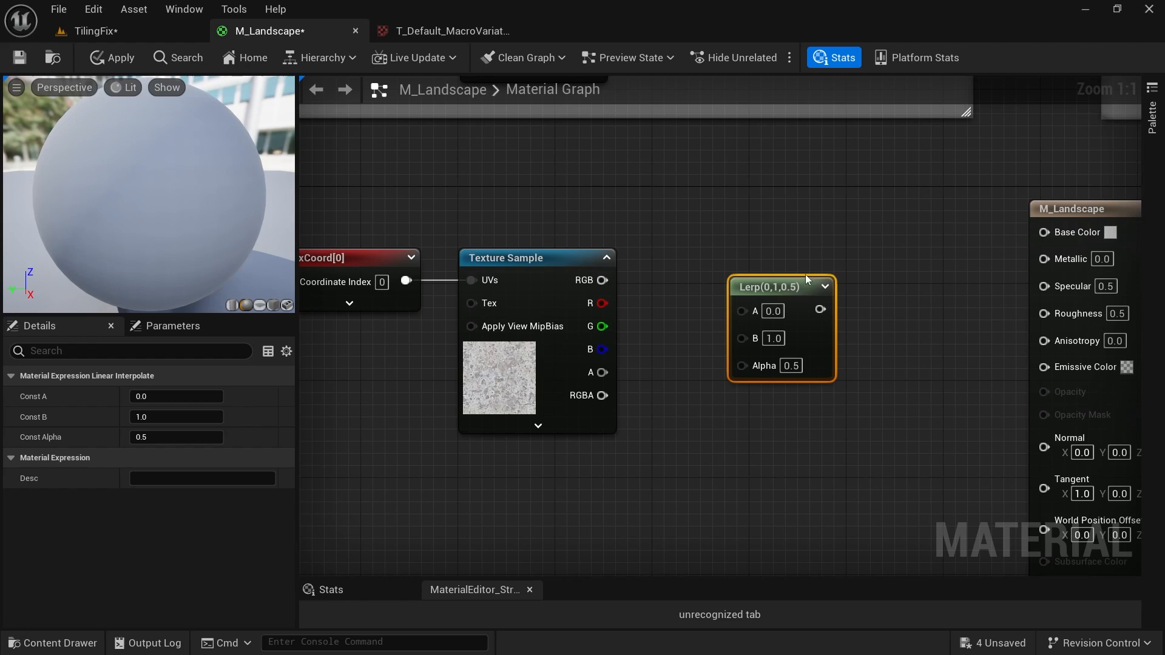
pyautogui.moveTo(600, 304); pyautogui.dragTo(744, 369)
pyautogui.moveTo(773, 289); pyautogui.dragTo(797, 238)
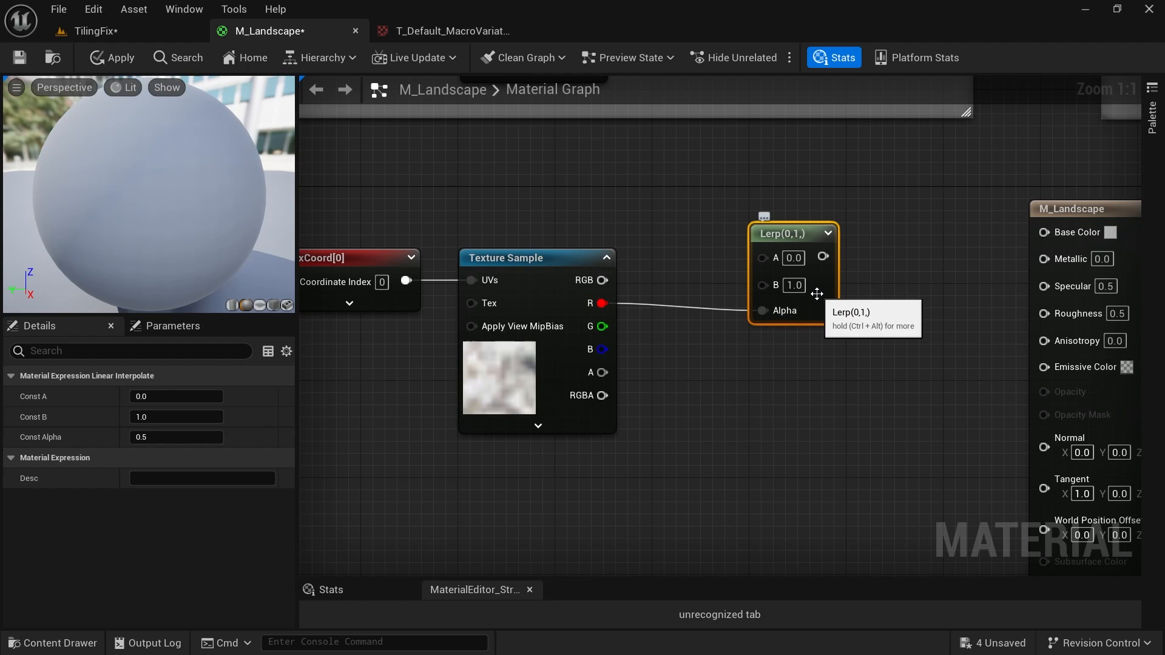
pyautogui.moveTo(823, 256); pyautogui.dragTo(857, 236)
pyautogui.press('Escape')
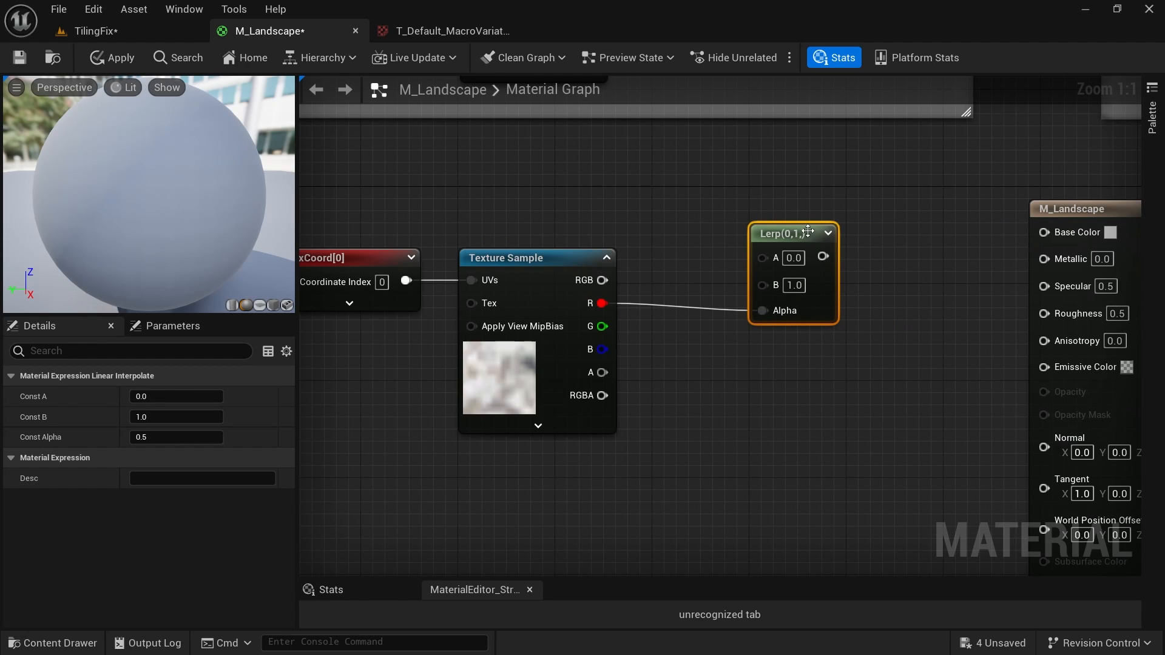
pyautogui.moveTo(823, 256); pyautogui.dragTo(944, 208)
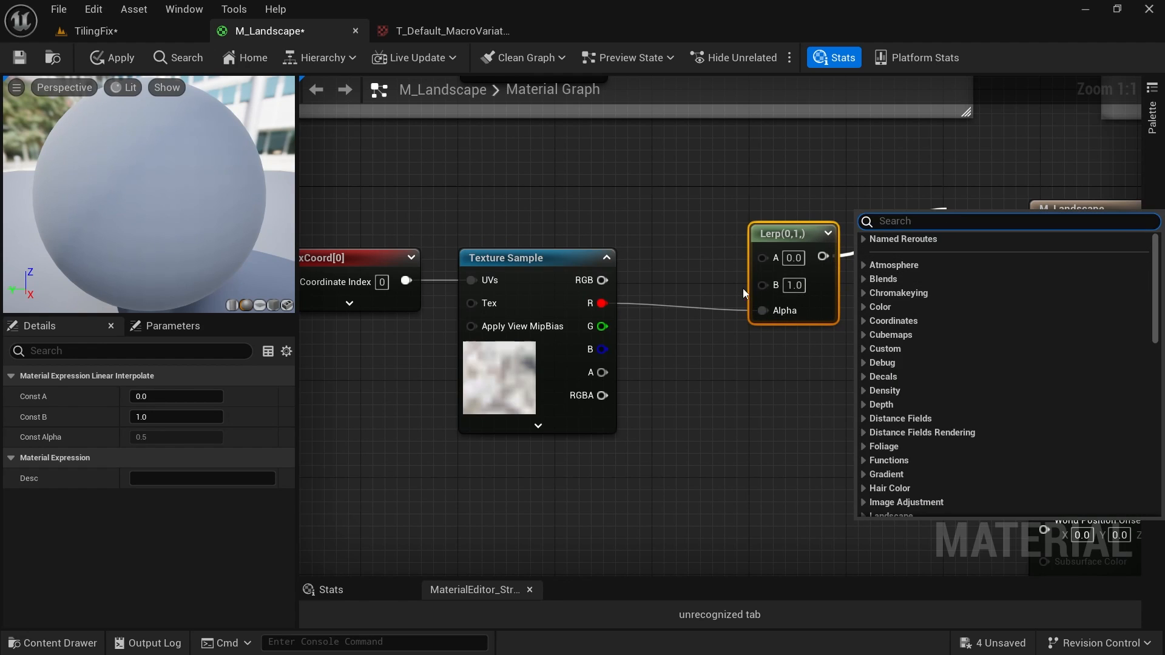
pyautogui.click(761, 217)
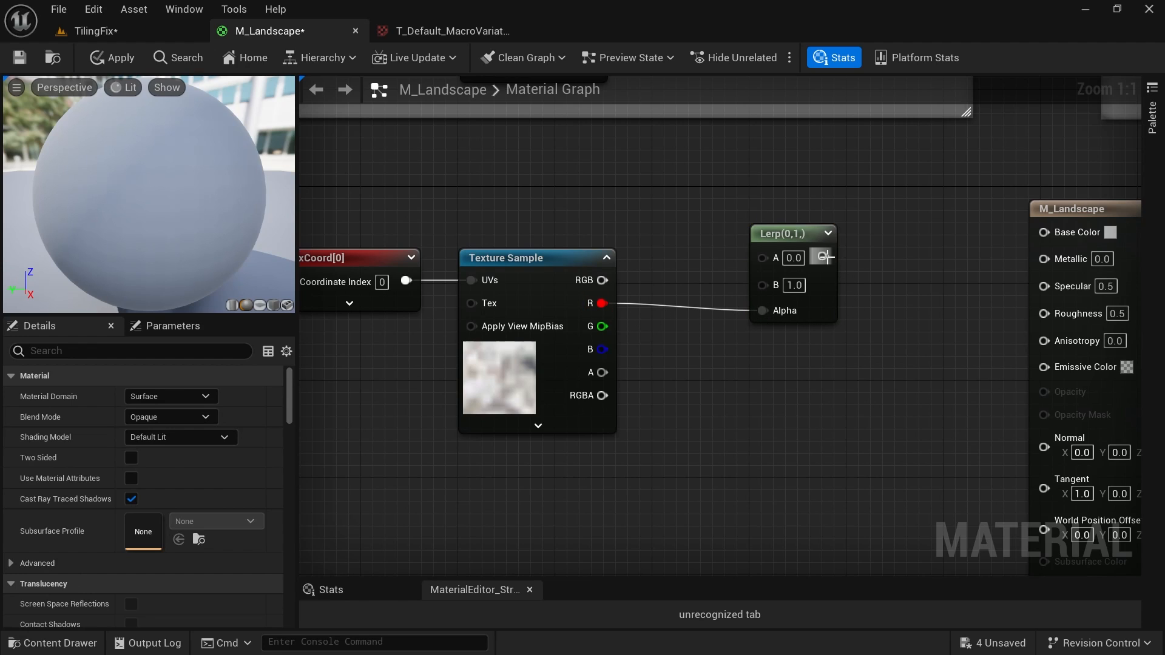
pyautogui.moveTo(822, 256); pyautogui.dragTo(949, 221)
pyautogui.click(809, 364)
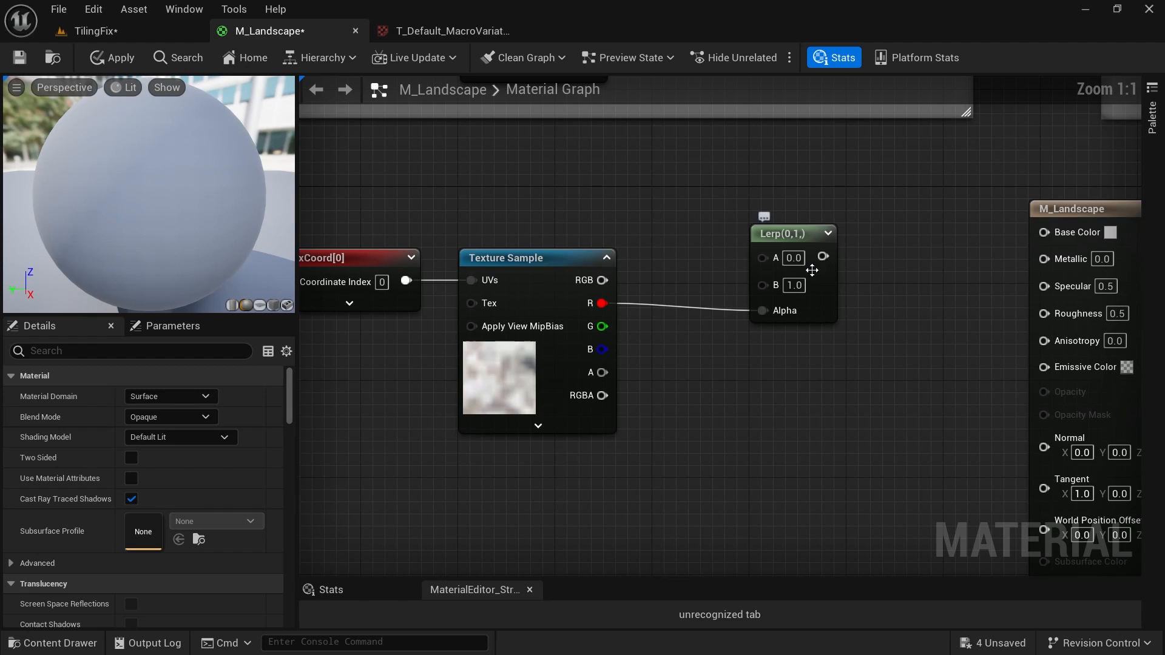
# Set the Lerp node's A value to -0.25 and its B value to 2.
pyautogui.click(793, 258)
pyautogui.write('-')
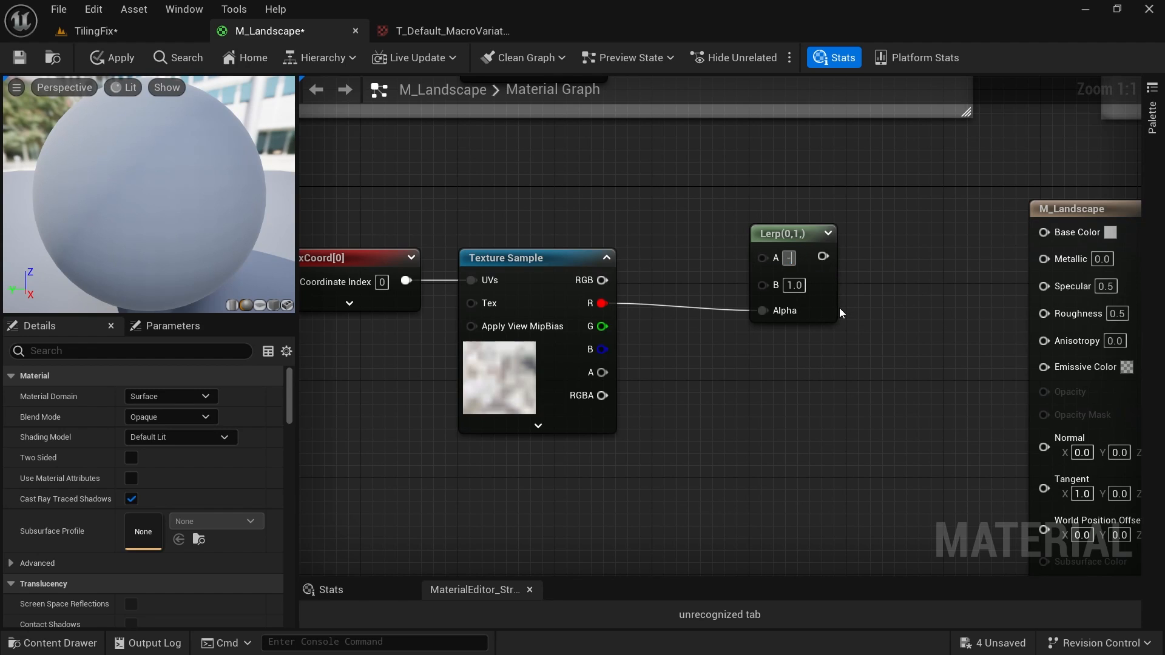
pyautogui.write('0.25')
pyautogui.press('Return')
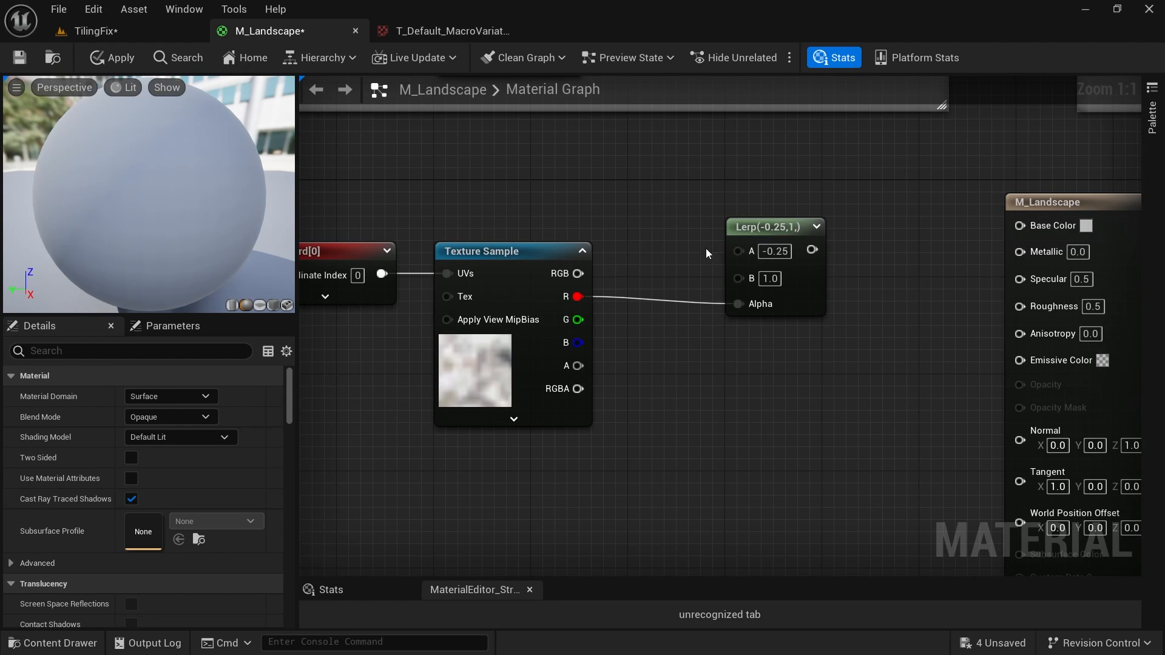
pyautogui.click(770, 278)
pyautogui.write('2')
pyautogui.press('Return')
# Connect the Lerp output to Base Color and apply the material.
pyautogui.moveTo(848, 359); pyautogui.dragTo(817, 371, button='right')
pyautogui.moveTo(781, 263); pyautogui.dragTo(1011, 249)
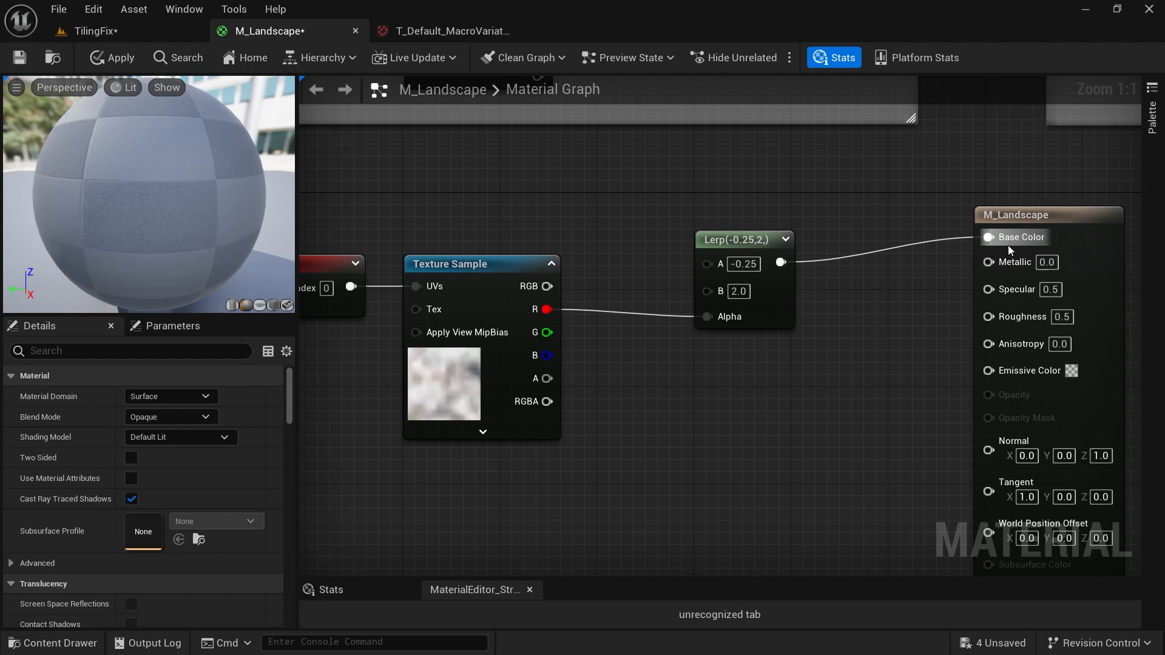
pyautogui.click(116, 59)
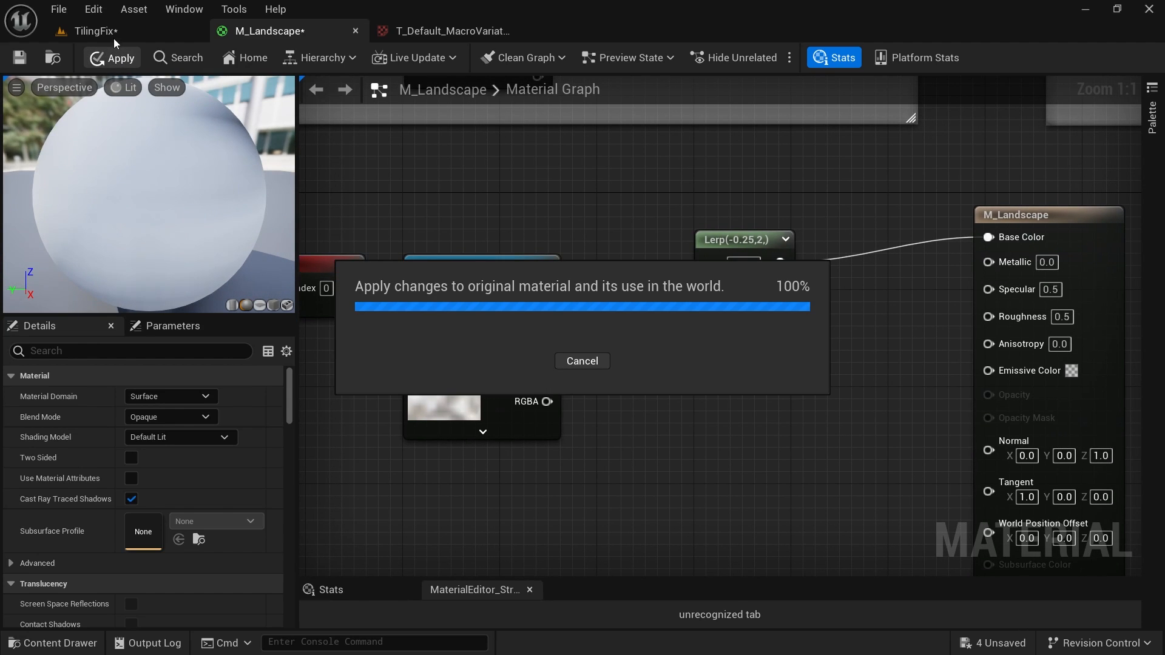
# Check the Lerp result on the landscape in the TilingFix level and return to the M_Landscape graph.
pyautogui.click(116, 34)
pyautogui.moveTo(484, 352); pyautogui.dragTo(506, 394, button='right')
pyautogui.click(269, 31)
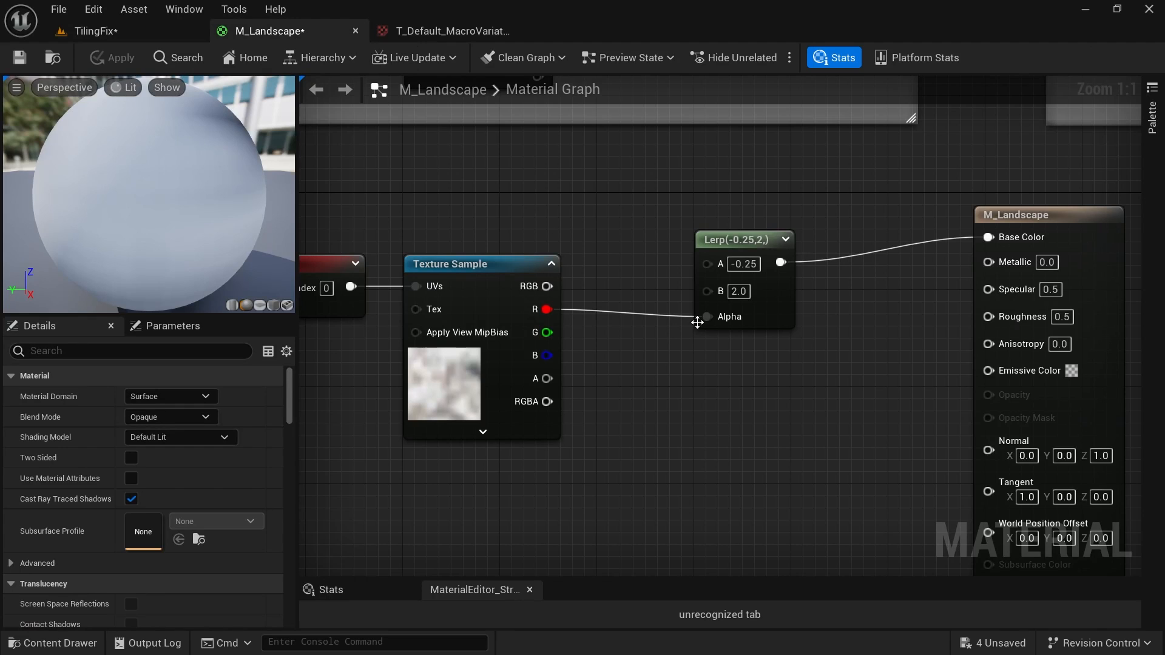
# Move the Lerp node closer to the Texture Sample and select the macro variation nodes.
pyautogui.moveTo(816, 393); pyautogui.dragTo(916, 376, button='right')
pyautogui.moveTo(913, 434); pyautogui.dragTo(388, 209)
pyautogui.click(845, 367)
pyautogui.moveTo(851, 225); pyautogui.dragTo(765, 225)
pyautogui.moveTo(849, 407); pyautogui.dragTo(416, 203)
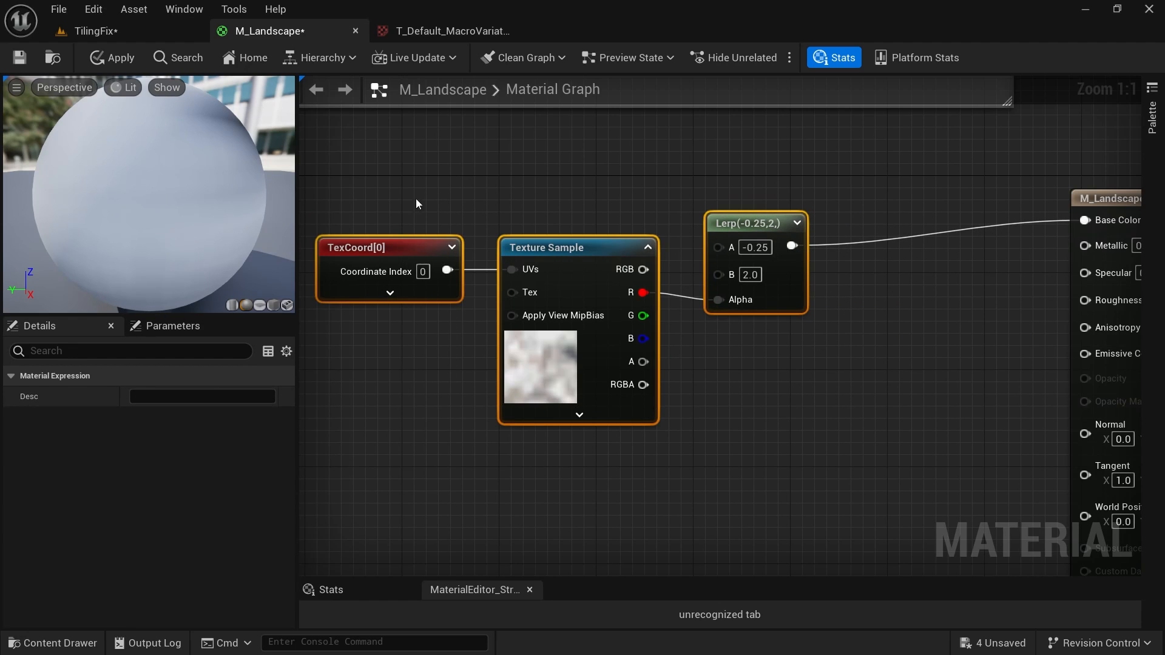
# Insert a Clamp node between the Lerp output and Base Color, line it up with the Lerp, and apply the material.
pyautogui.moveTo(903, 370); pyautogui.dragTo(754, 378, button='right')
pyautogui.click(668, 288)
pyautogui.moveTo(642, 254); pyautogui.dragTo(773, 264)
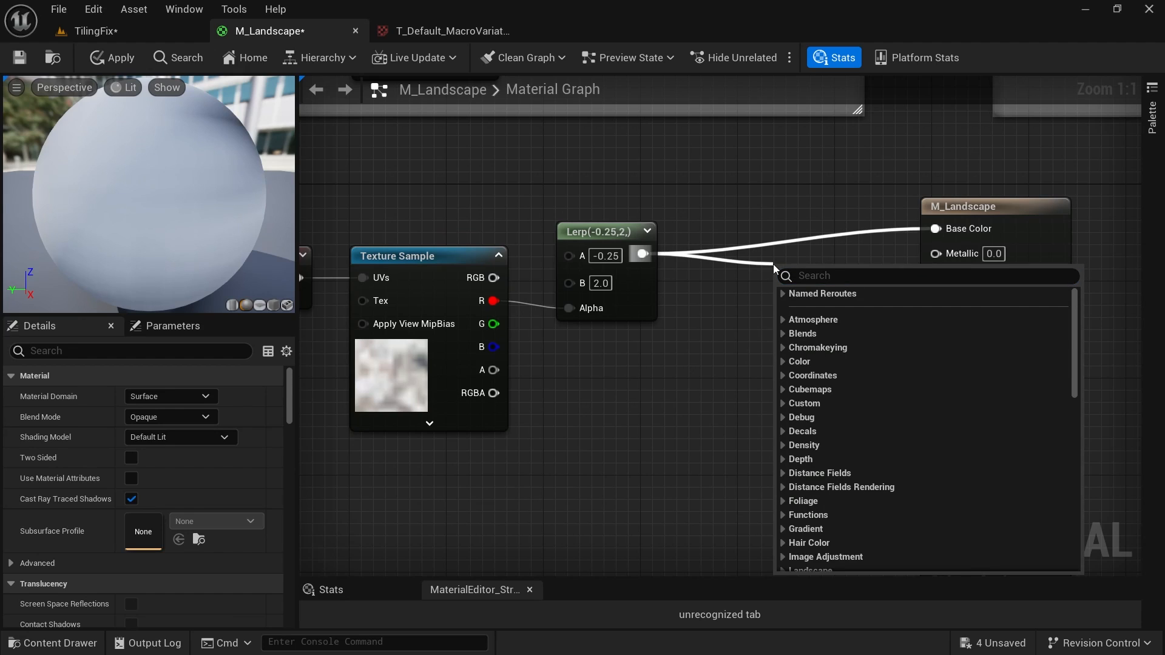
pyautogui.write('clamp')
pyautogui.press('Return')
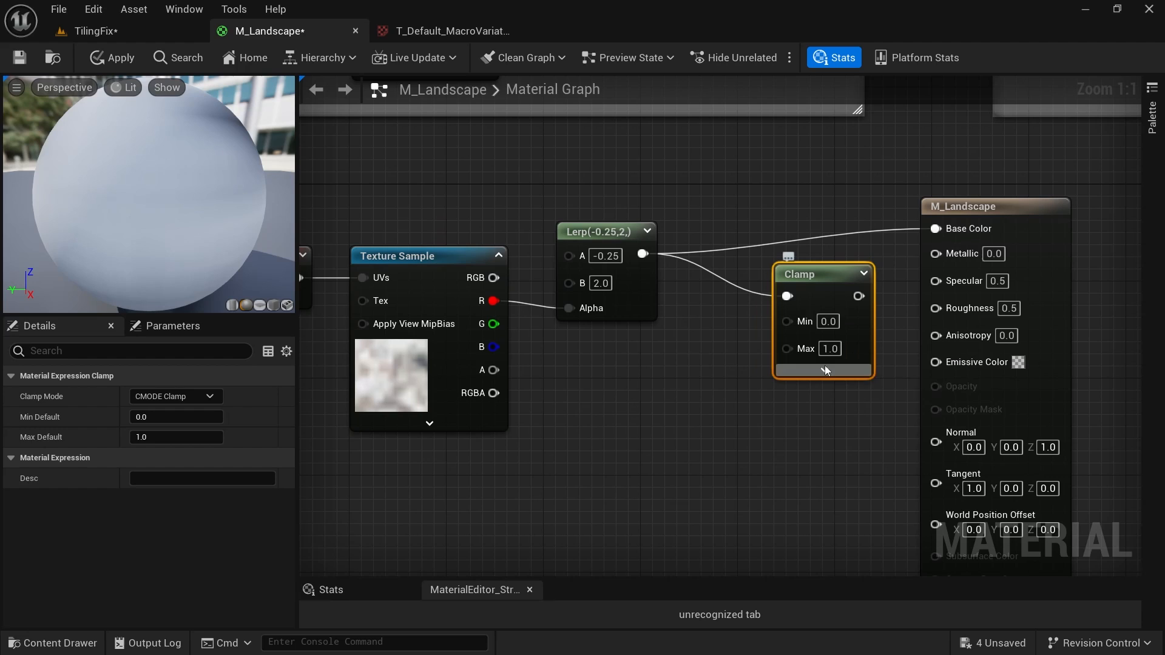
pyautogui.moveTo(833, 274); pyautogui.dragTo(815, 234)
pyautogui.click(113, 58)
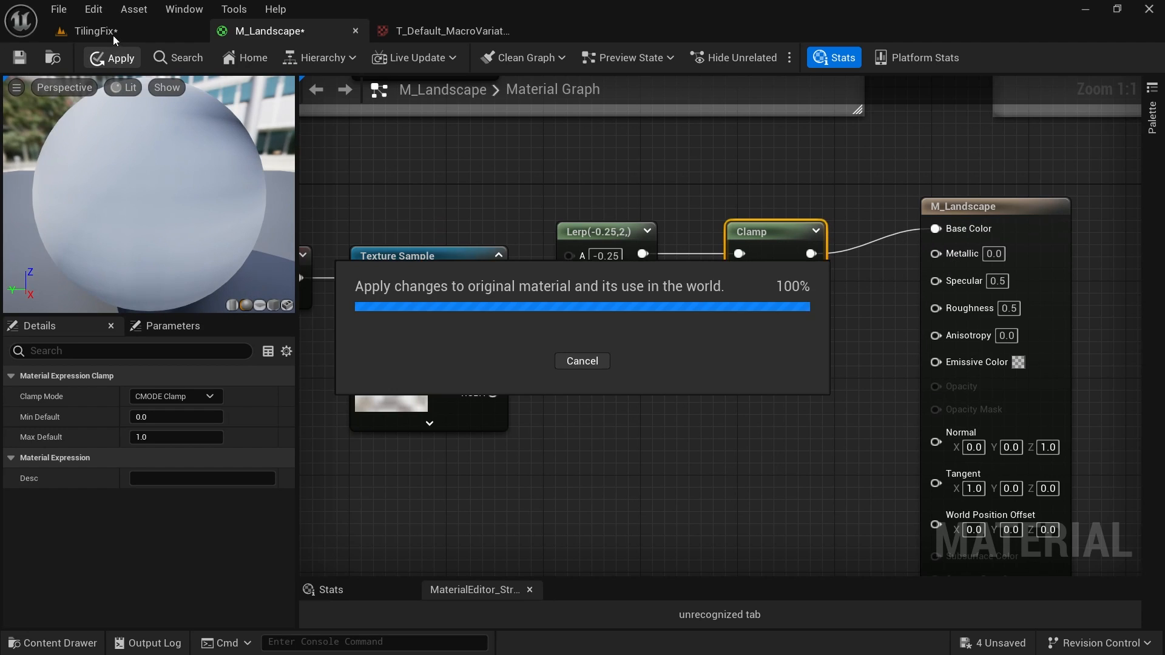
# Inspect the clamped macro variation on the landscape in the TilingFix level and review its node chain in M_Landscape.
pyautogui.click(104, 30)
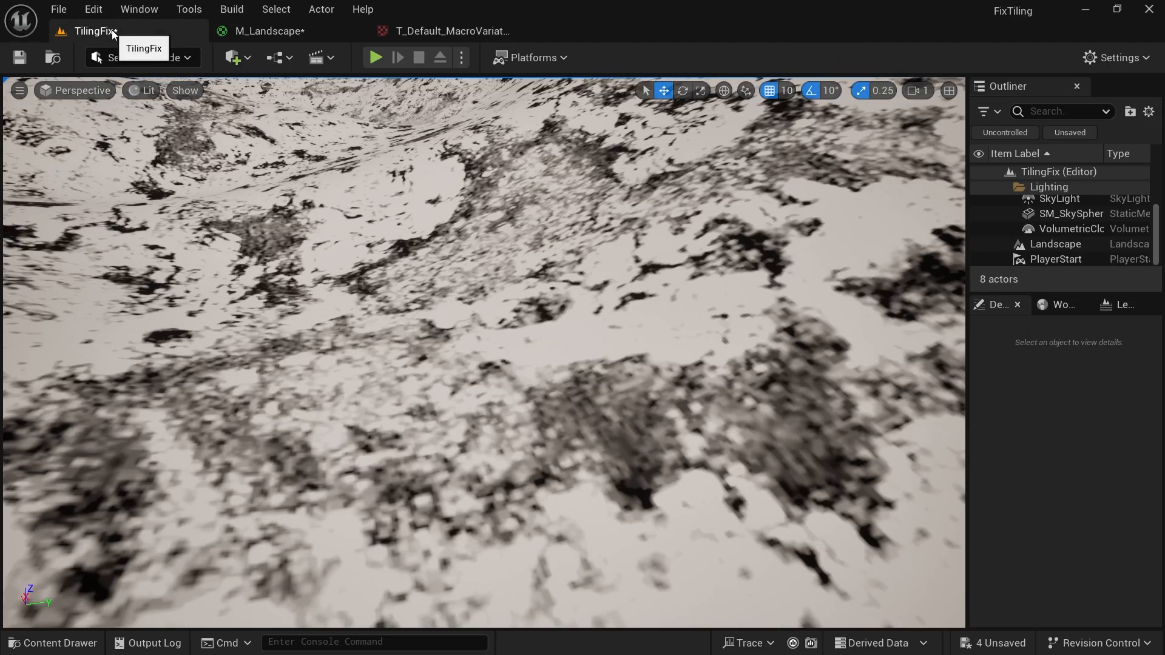
pyautogui.moveTo(753, 416); pyautogui.dragTo(744, 379, button='right')
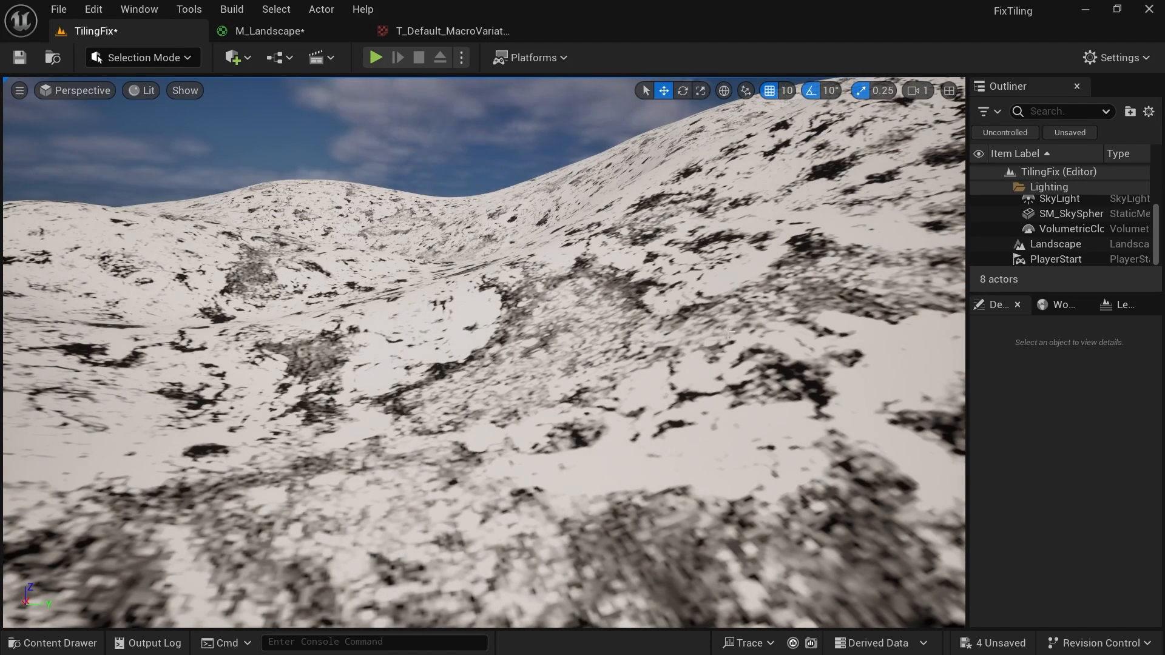
pyautogui.click(270, 30)
pyautogui.moveTo(808, 407); pyautogui.dragTo(1032, 435, button='right')
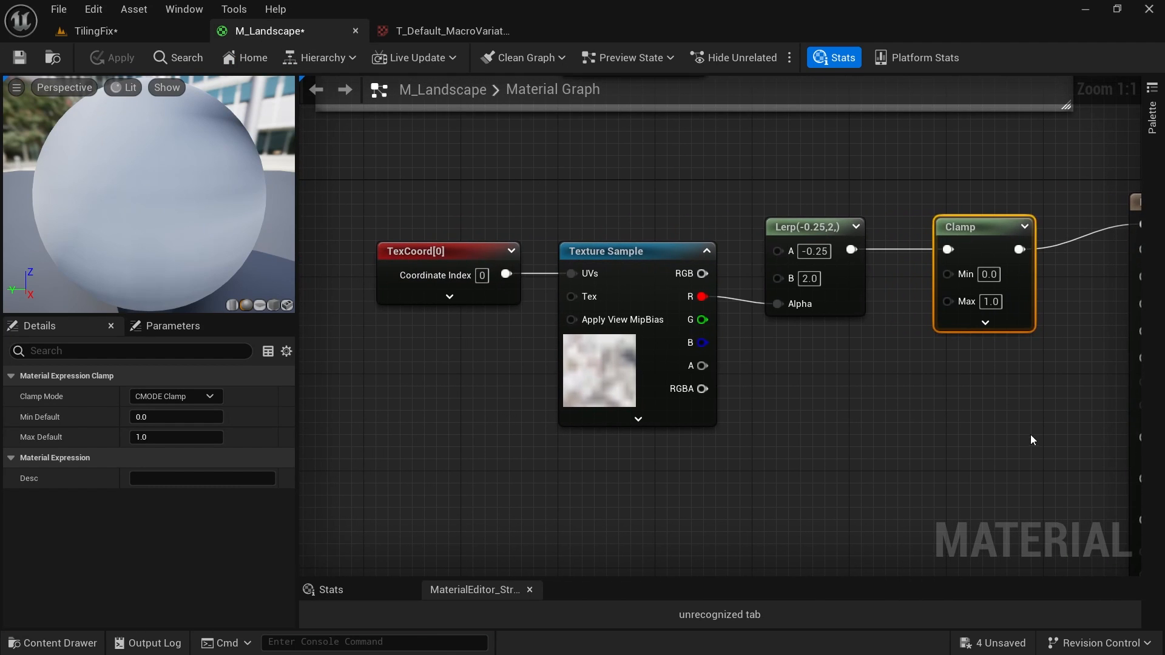
pyautogui.moveTo(1032, 434); pyautogui.dragTo(426, 213)
pyautogui.moveTo(977, 377); pyautogui.dragTo(927, 377, button='right')
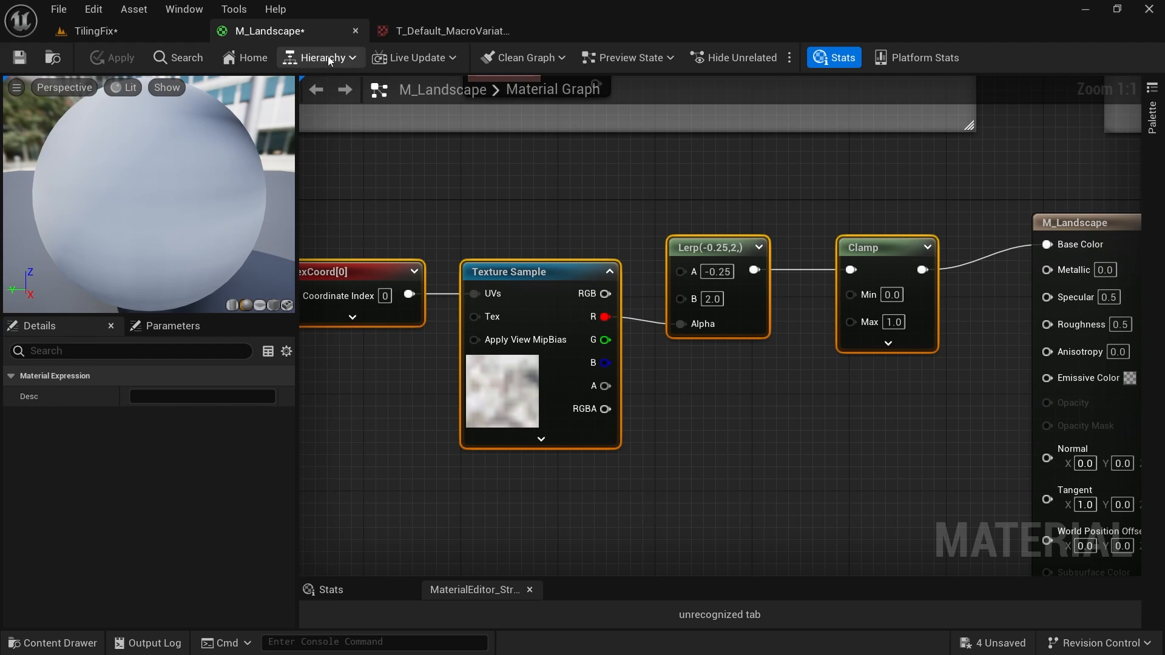
pyautogui.click(134, 32)
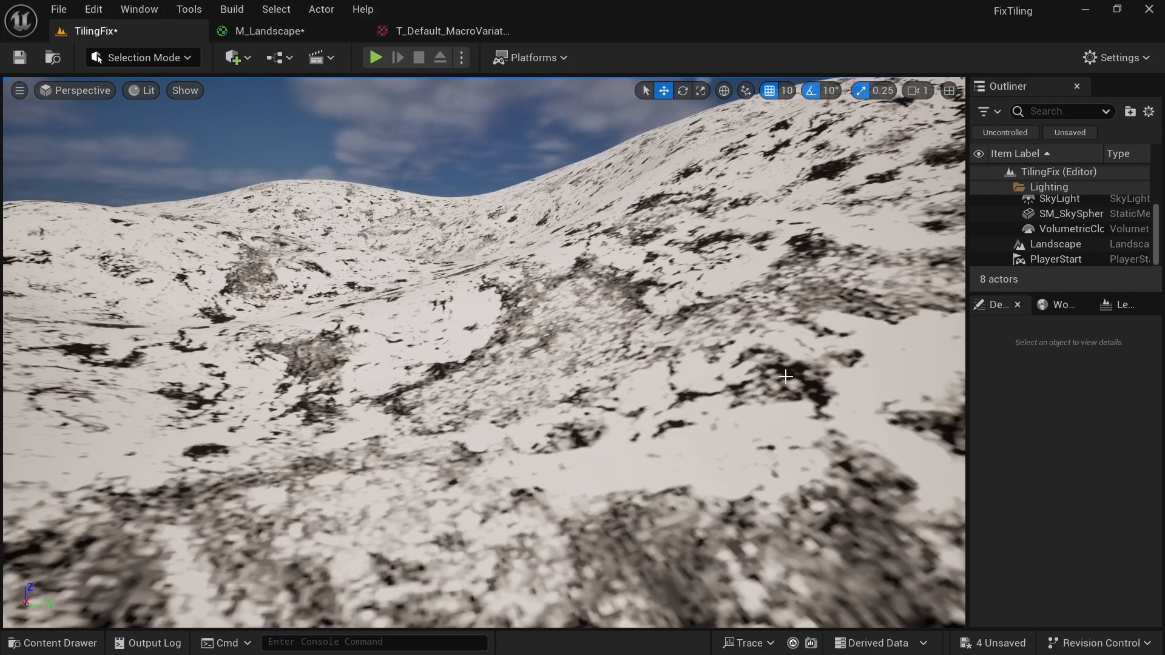
# Return to the M_Landscape graph and disconnect the Clamp output from Base Color.
pyautogui.click(283, 31)
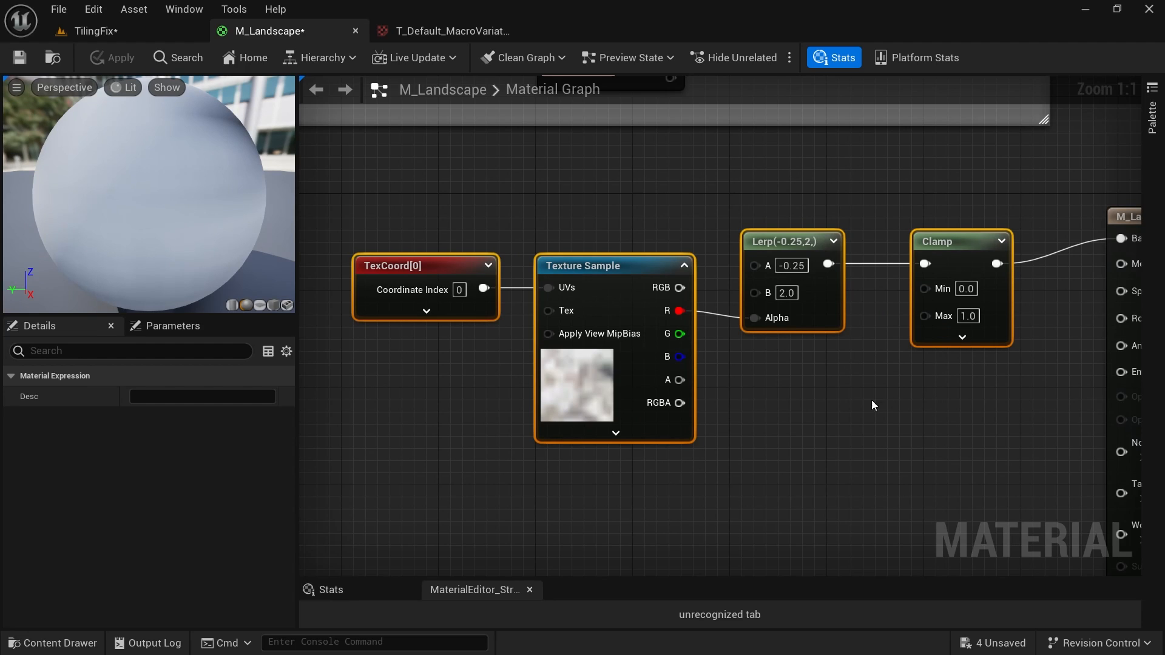
pyautogui.moveTo(893, 405); pyautogui.dragTo(880, 421, button='right')
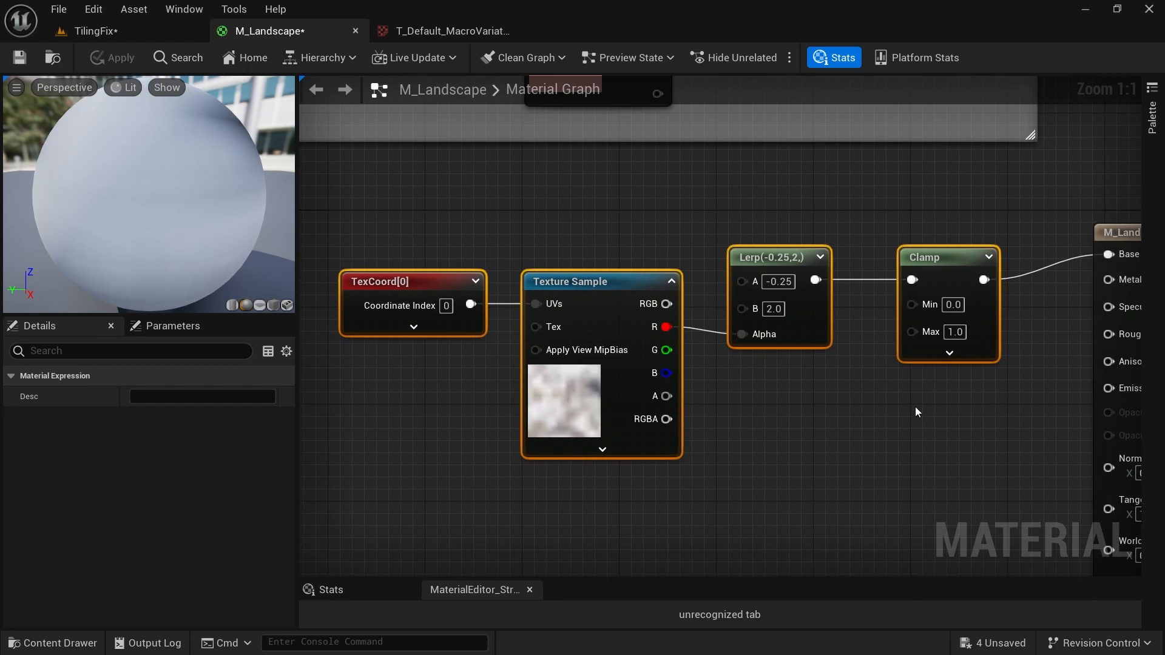
pyautogui.keyDown('alt'); pyautogui.click(984, 280); pyautogui.keyUp('alt')
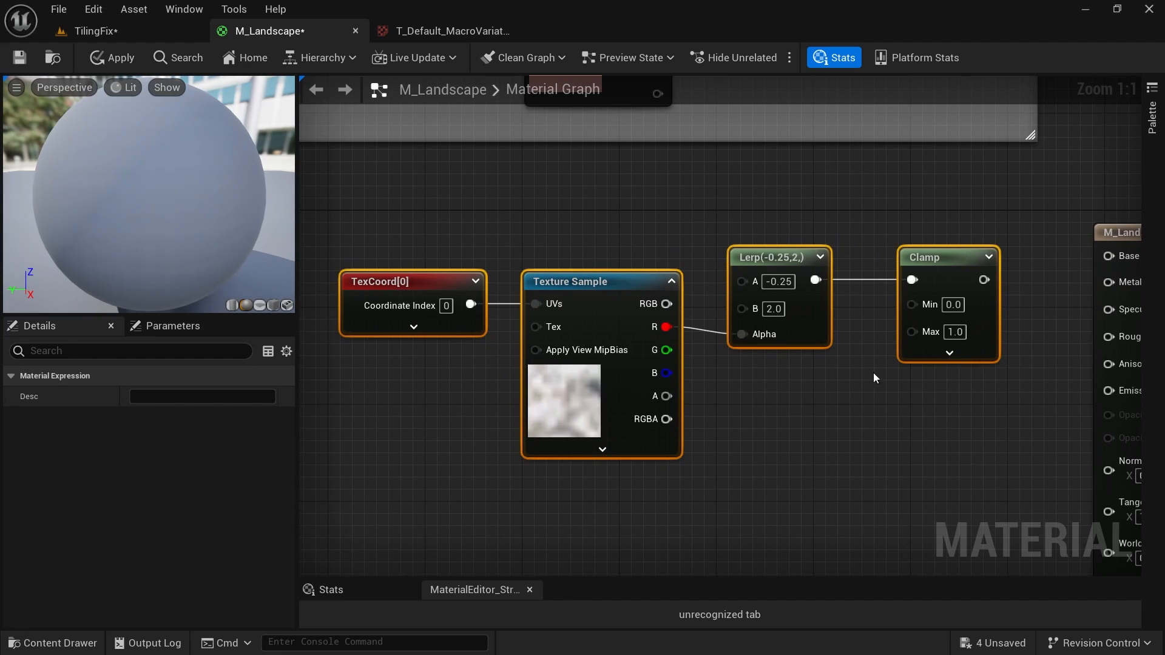
# Create a named reroute declaration called ColorBlend_Alpha from the Clamp output and line it up with the Clamp node.
pyautogui.scroll(-3, 952, 402)
pyautogui.moveTo(995, 304); pyautogui.dragTo(857, 315)
pyautogui.write('named')
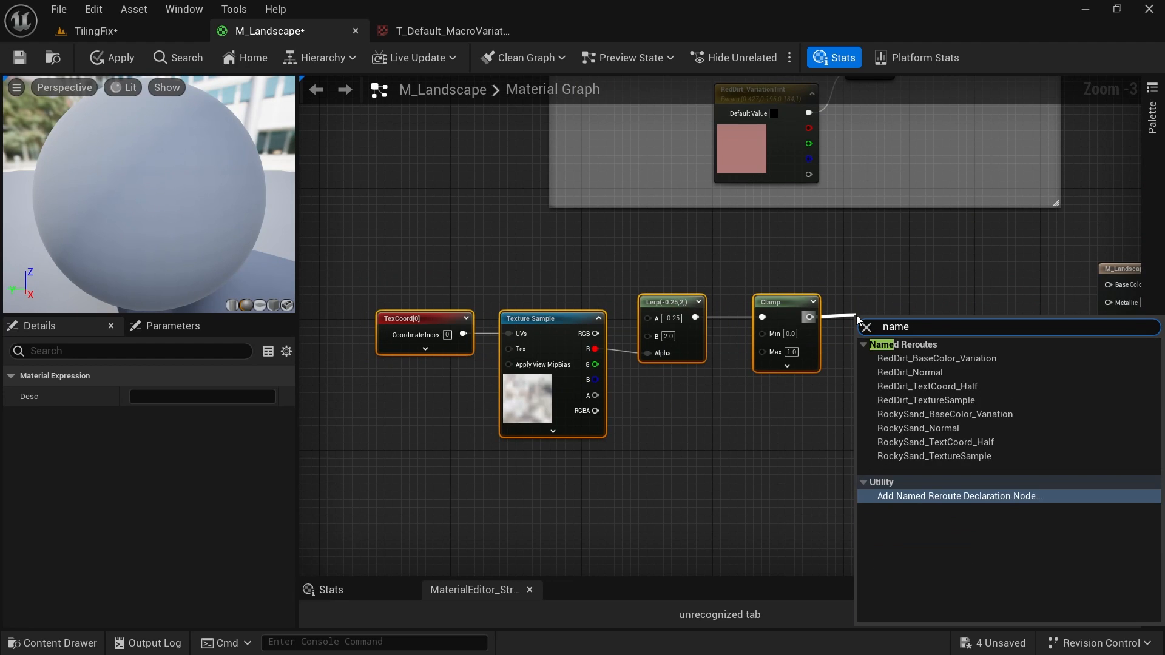
pyautogui.click(963, 491)
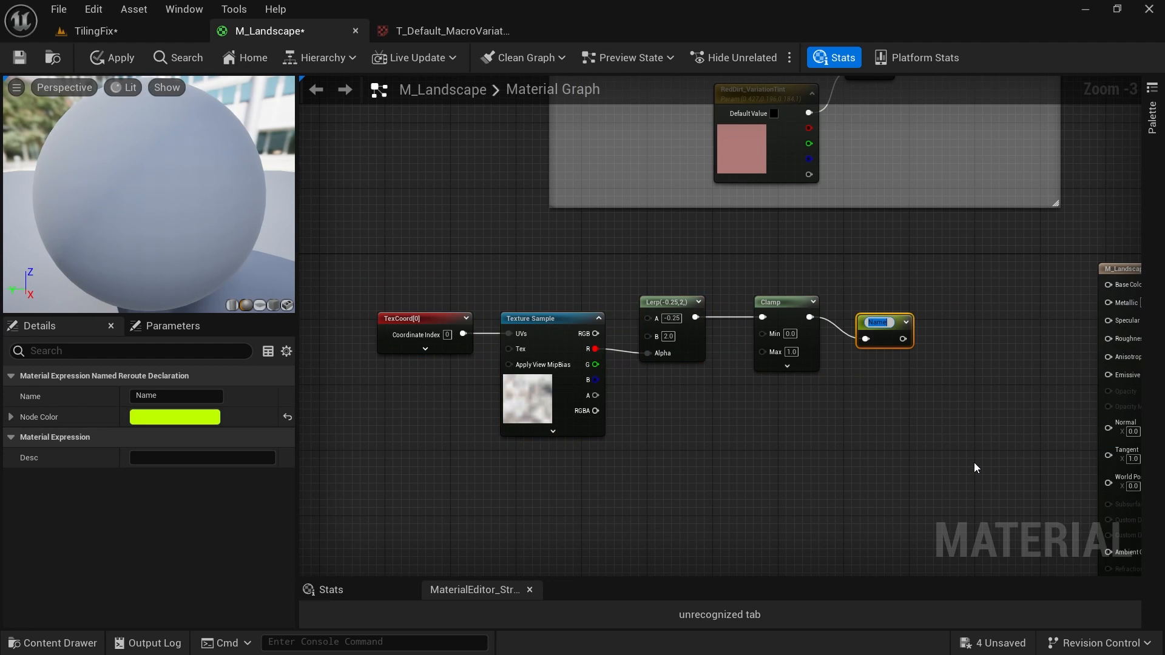
pyautogui.write('ColorBlend_')
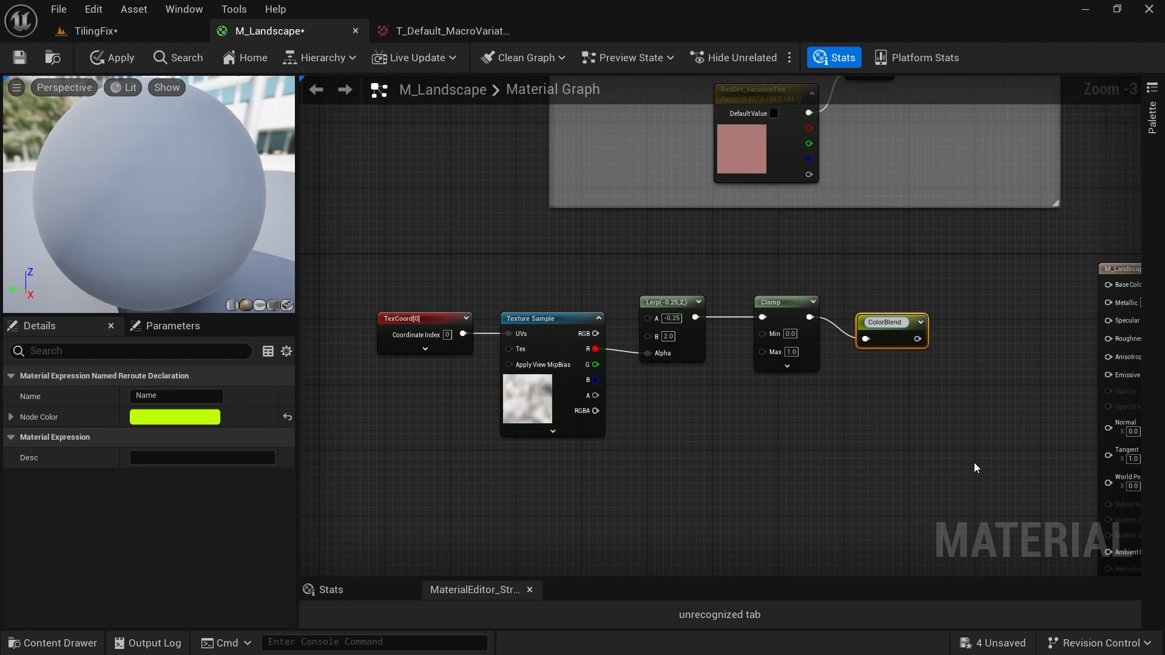
pyautogui.write('Alpha')
pyautogui.press('Return')
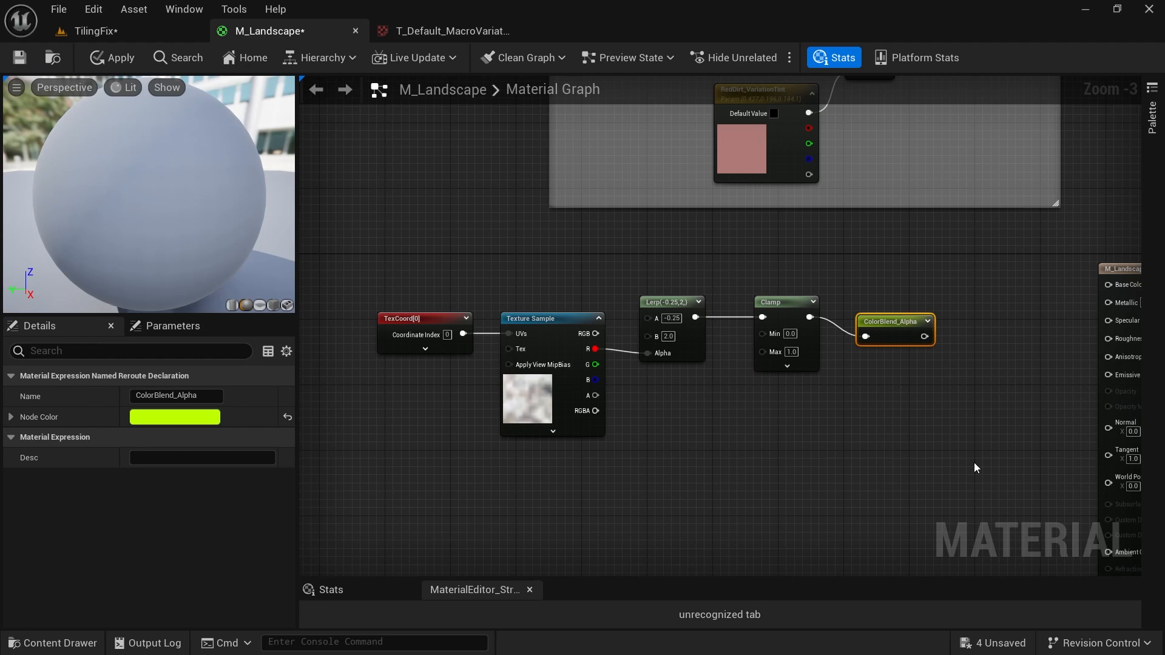
pyautogui.moveTo(897, 338); pyautogui.dragTo(886, 319)
# Review the RedDirt_TextCoord_Half and RedDirt_BaseColor_Variation reroutes, and nudge the RedDirt_VariationTint node closer to BreakOutFloat3Components.
pyautogui.moveTo(846, 447); pyautogui.dragTo(419, 270)
pyautogui.moveTo(878, 268); pyautogui.dragTo(844, 408, button='right')
pyautogui.scroll(-2, 843, 405)
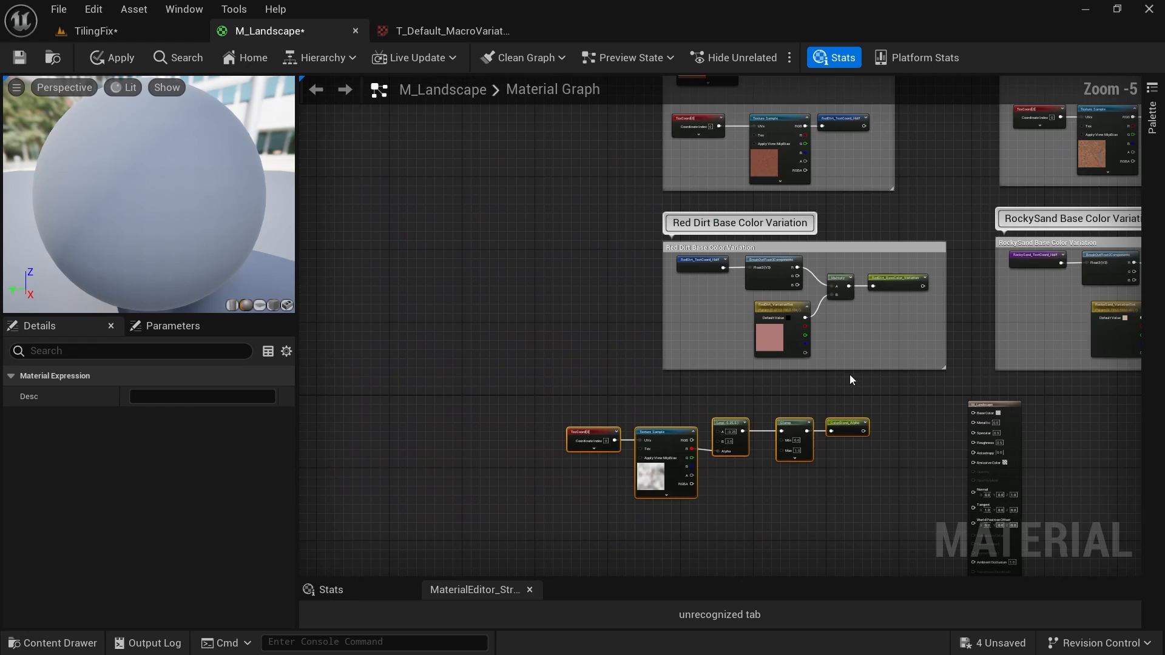
pyautogui.moveTo(887, 340); pyautogui.dragTo(813, 442, button='right')
pyautogui.scroll(1, 788, 412)
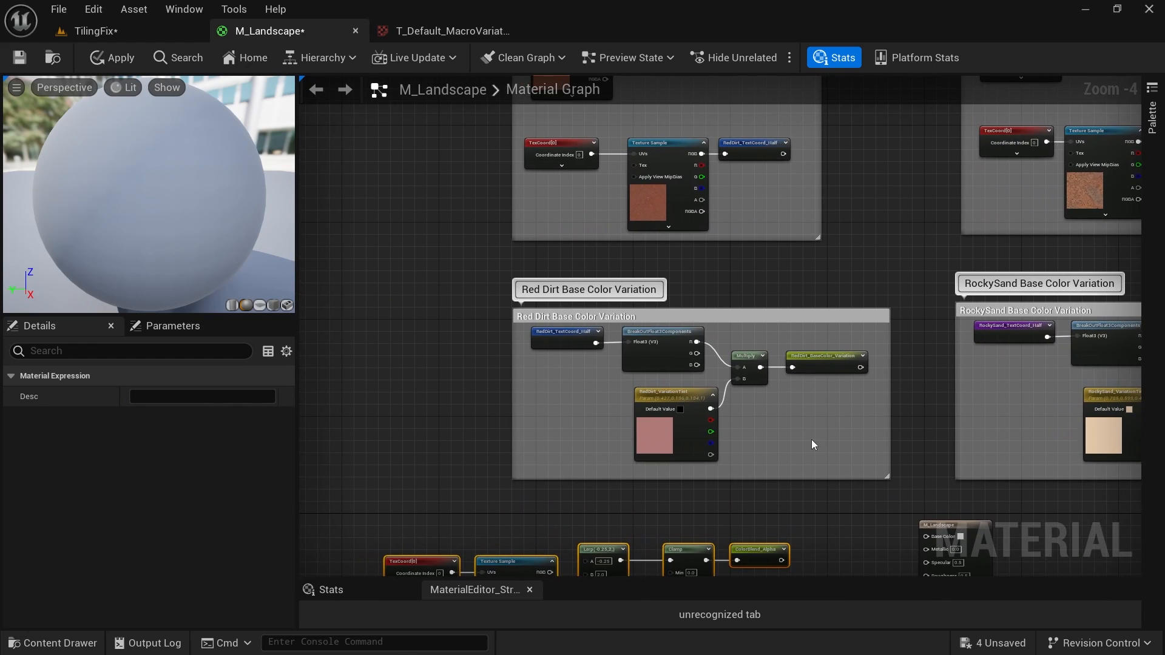
pyautogui.scroll(3, 819, 425)
pyautogui.moveTo(826, 244); pyautogui.dragTo(838, 501, button='right')
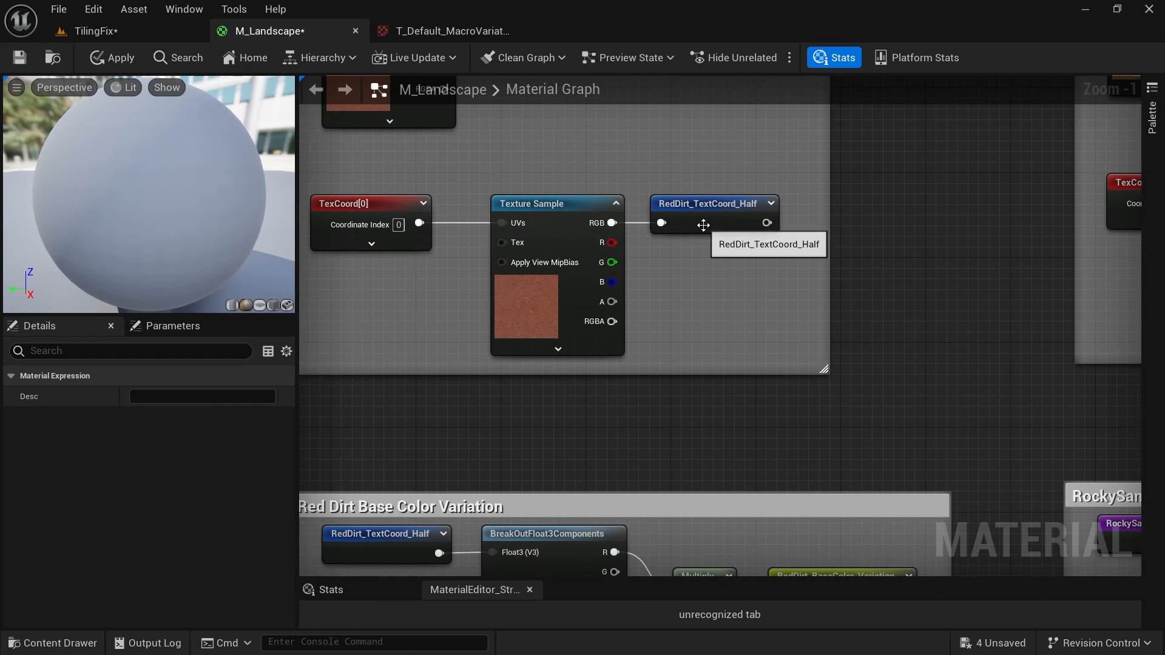
pyautogui.click(706, 227)
pyautogui.moveTo(847, 429); pyautogui.dragTo(873, 125, button='right')
pyautogui.click(884, 291)
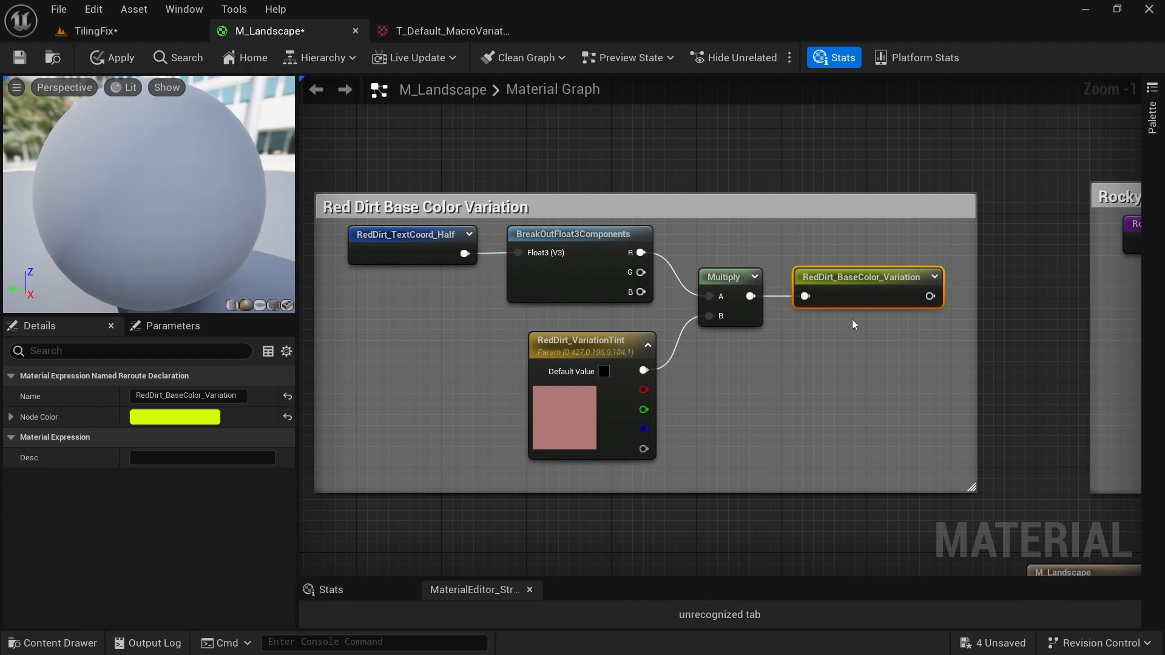
pyautogui.moveTo(589, 346)
pyautogui.mouseDown()
pyautogui.moveTo(607, 323)
pyautogui.moveTo(602, 335)
pyautogui.mouseUp()
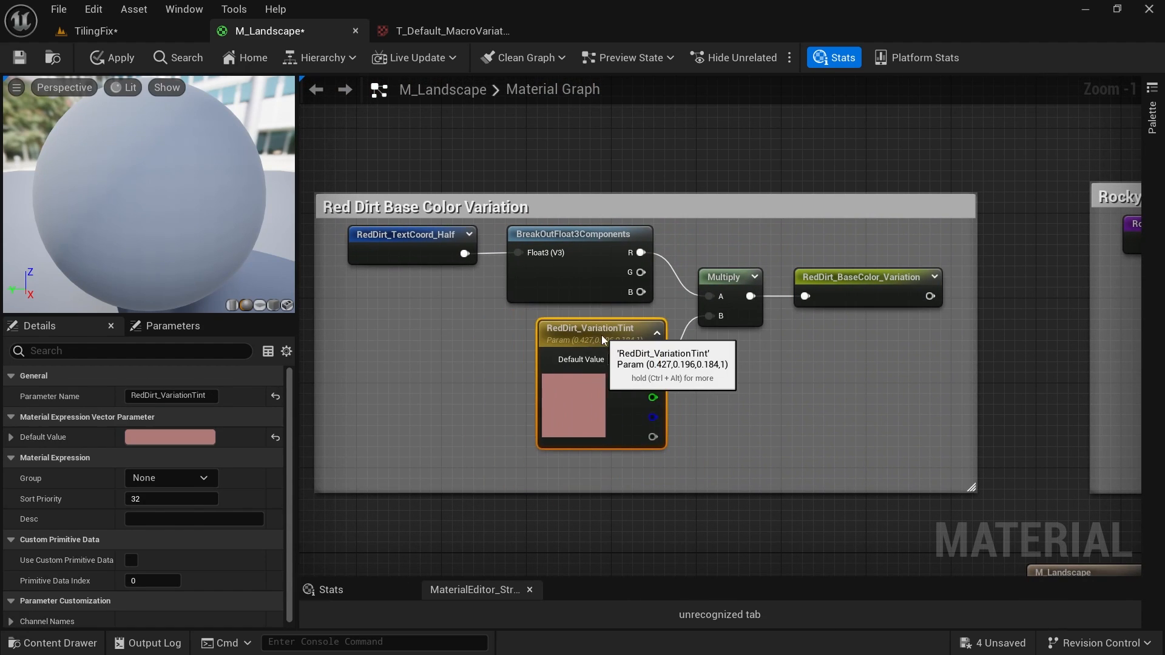
# Move the whole mask node chain, from TexCoord to ColorBlend_Alpha, beside the Red Dirt Base Color Variation group.
pyautogui.moveTo(830, 187); pyautogui.dragTo(926, 84, button='right')
pyautogui.scroll(-3, 839, 441)
pyautogui.moveTo(932, 436); pyautogui.dragTo(534, 308)
pyautogui.scroll(2, 831, 348)
pyautogui.scroll(-4, 998, 420)
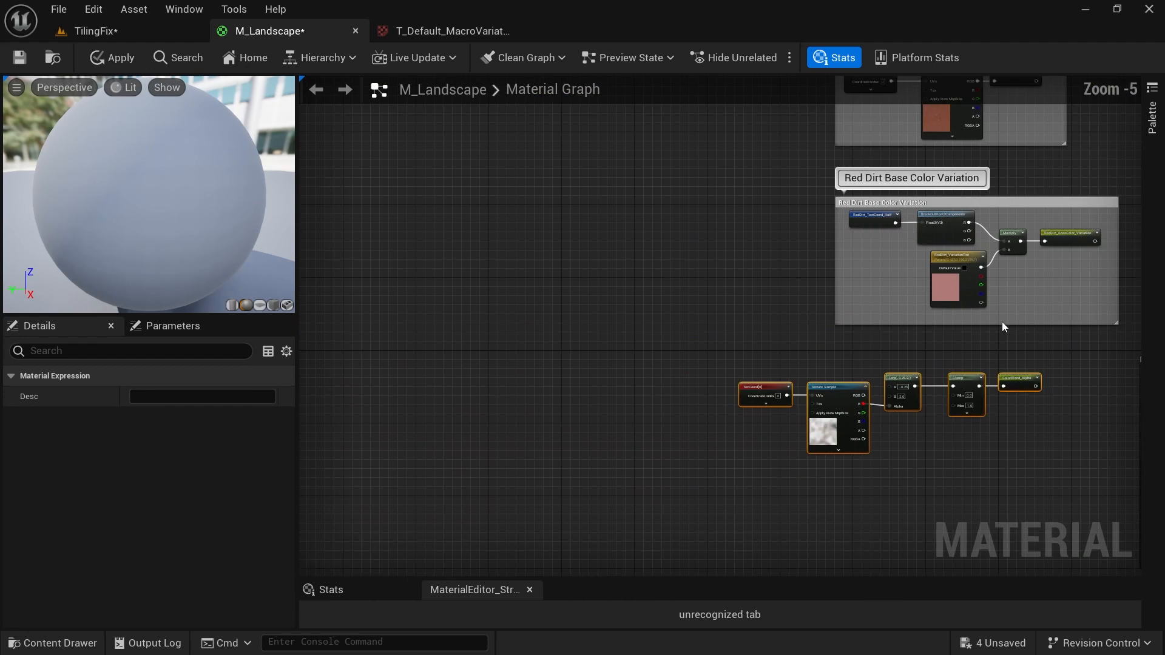
pyautogui.moveTo(1002, 324); pyautogui.dragTo(854, 401, button='right')
pyautogui.moveTo(874, 464); pyautogui.dragTo(629, 323)
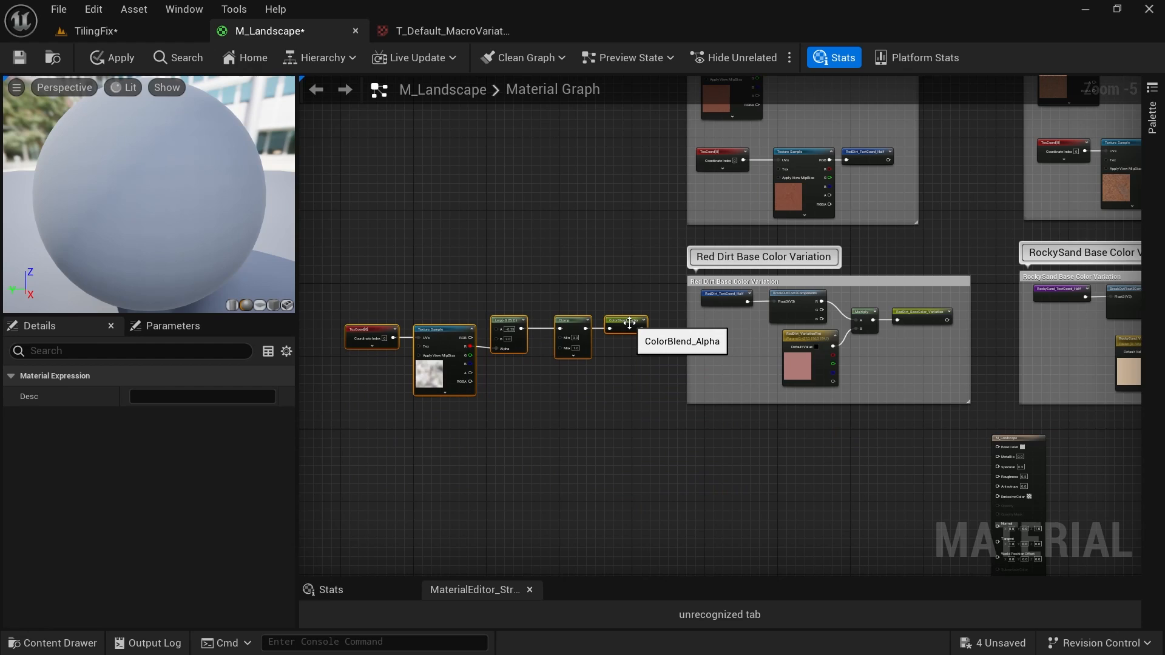
# Wrap the selected mask nodes in a comment titled "ColorBlend Alpha".
pyautogui.press('c')
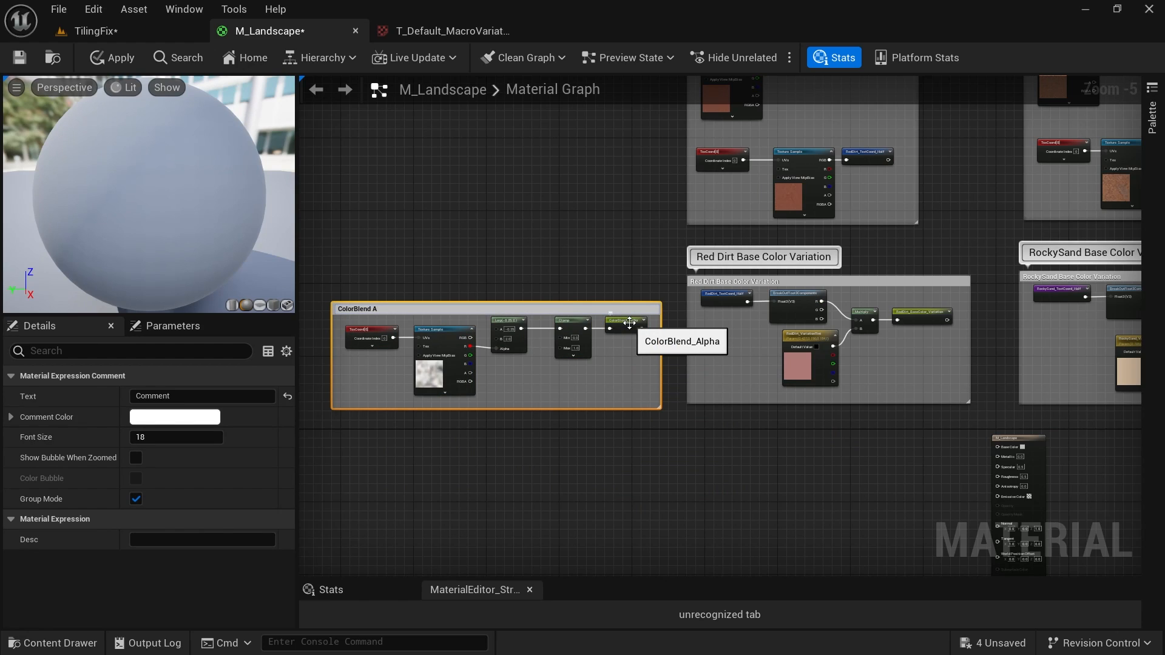
pyautogui.write('a')
pyautogui.press('Return')
# Place a RedDirt_TextCoord_Half named reroute in the empty area below the Red Dirt Base Color Variation group.
pyautogui.scroll(1, 847, 420)
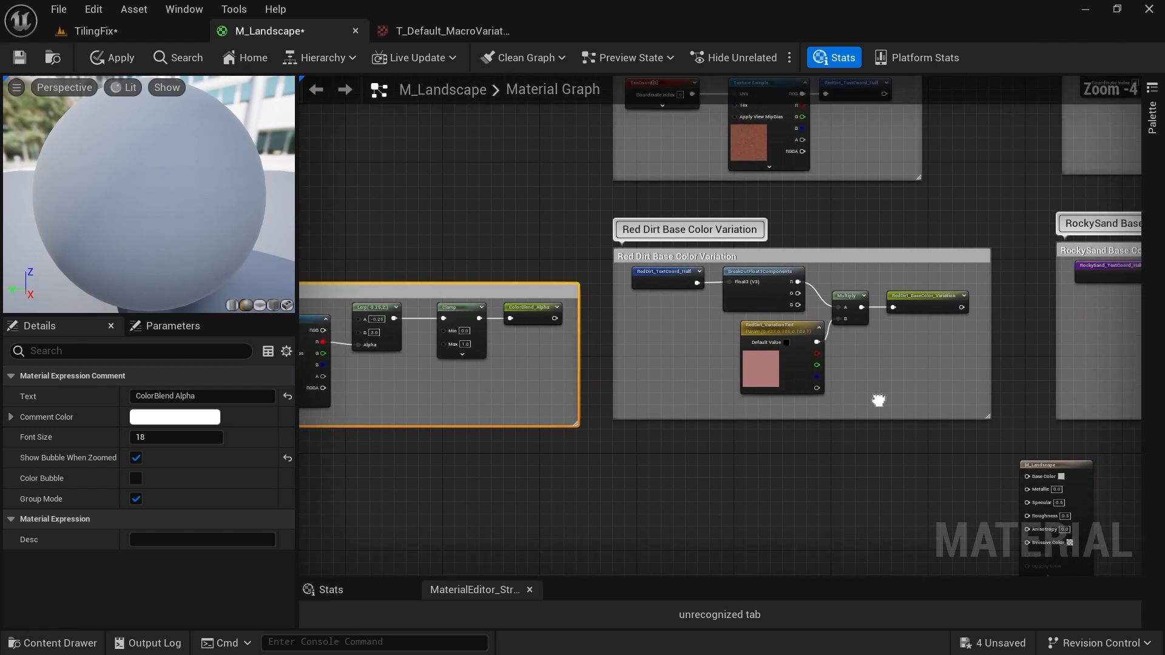
pyautogui.scroll(4, 786, 292)
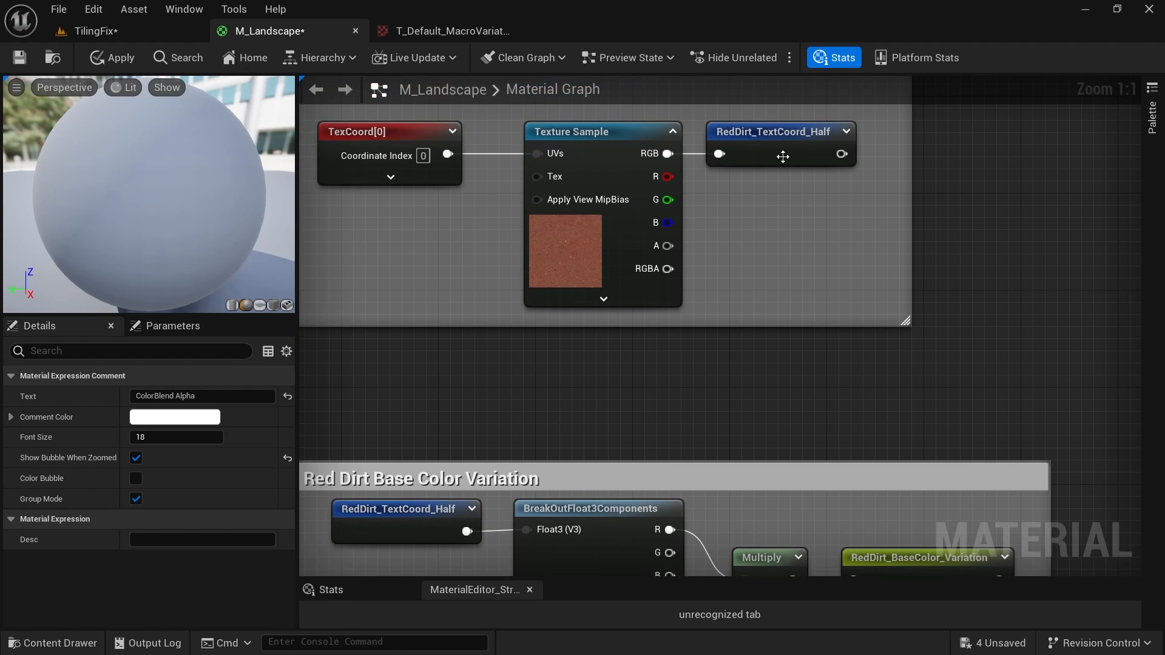
pyautogui.click(791, 153)
pyautogui.moveTo(904, 439); pyautogui.dragTo(864, 242, button='right')
pyautogui.click(881, 367)
pyautogui.scroll(-4, 891, 416)
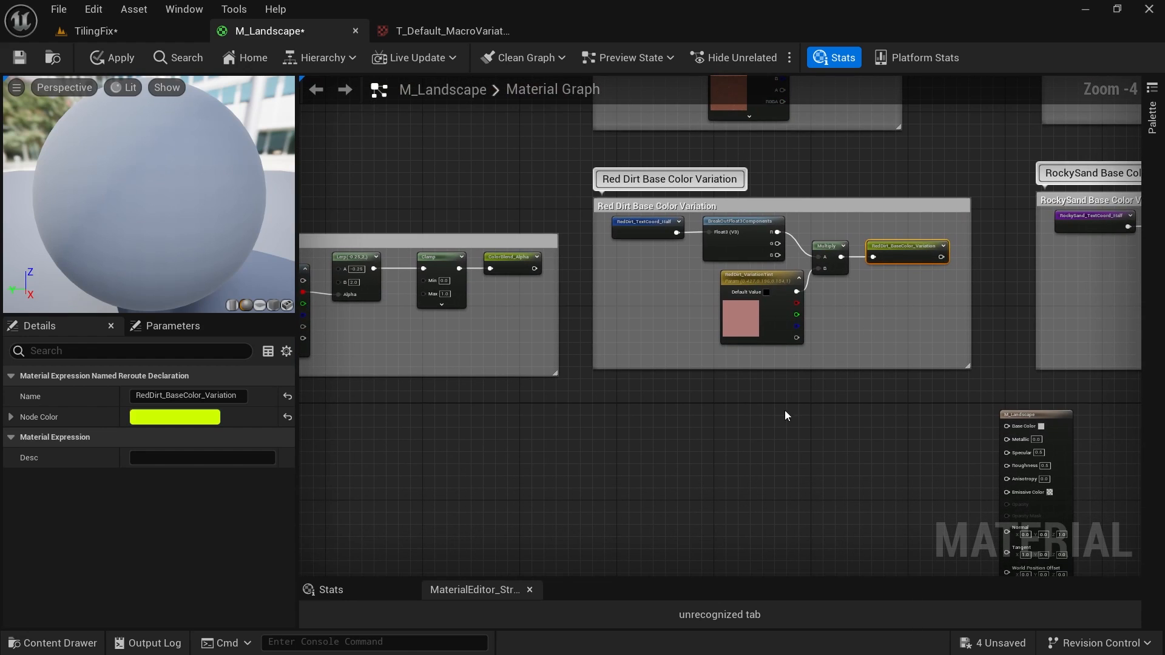
pyautogui.moveTo(746, 435); pyautogui.dragTo(735, 398, button='right')
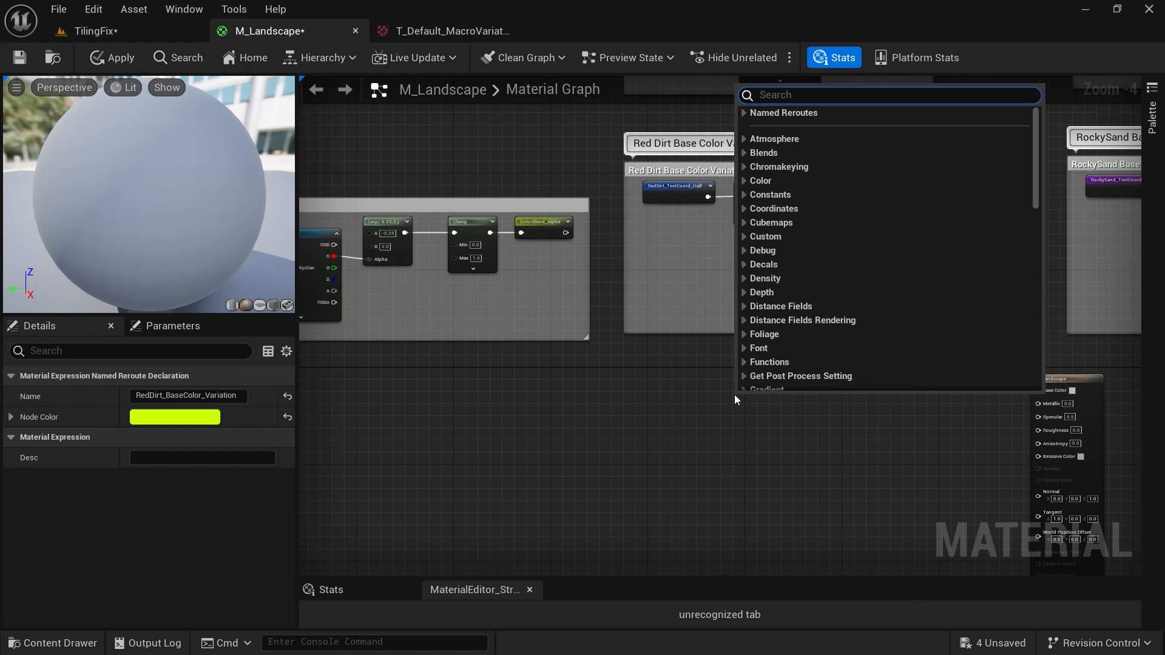
pyautogui.write('reddi')
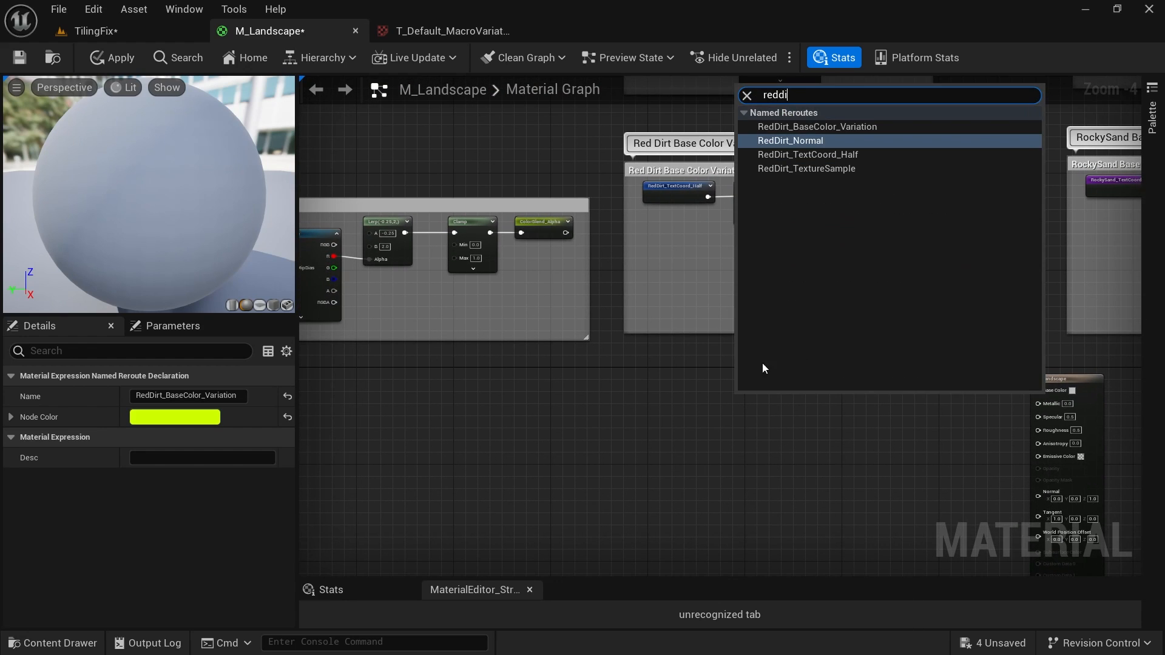
pyautogui.click(850, 154)
# Add a RedDirt_BaseColor_Variation named reroute and position it just below RedDirt_TextCoord_Half.
pyautogui.scroll(3, 818, 387)
pyautogui.moveTo(828, 474); pyautogui.dragTo(858, 382, button='right')
pyautogui.rightClick(711, 397)
pyautogui.write('reddi')
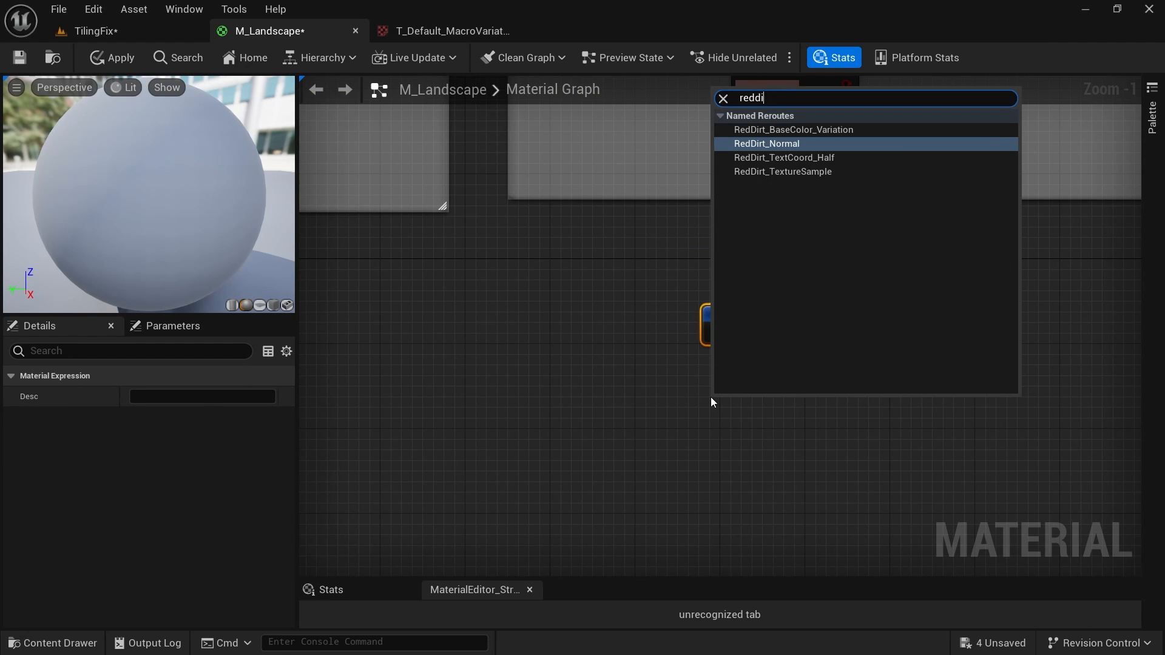
pyautogui.click(844, 129)
pyautogui.moveTo(819, 426); pyautogui.dragTo(786, 395)
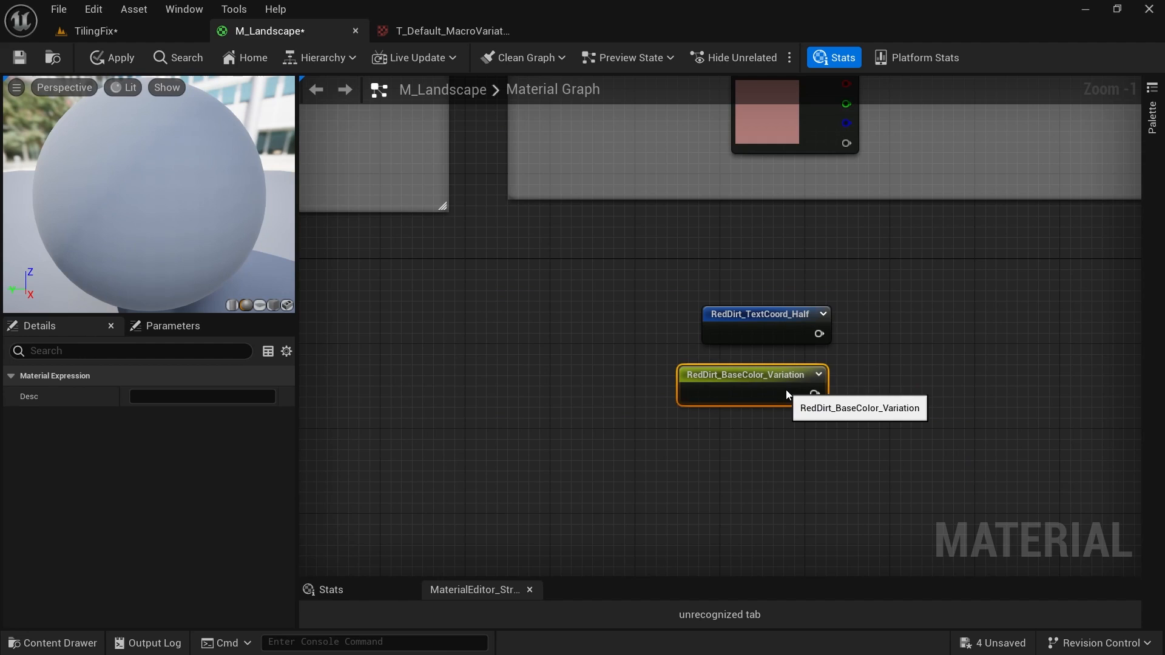
# Add a Lerp node, feeding RedDirt_TextCoord_Half into A and RedDirt_BaseColor_Variation into B.
pyautogui.moveTo(929, 387); pyautogui.dragTo(910, 389, button='right')
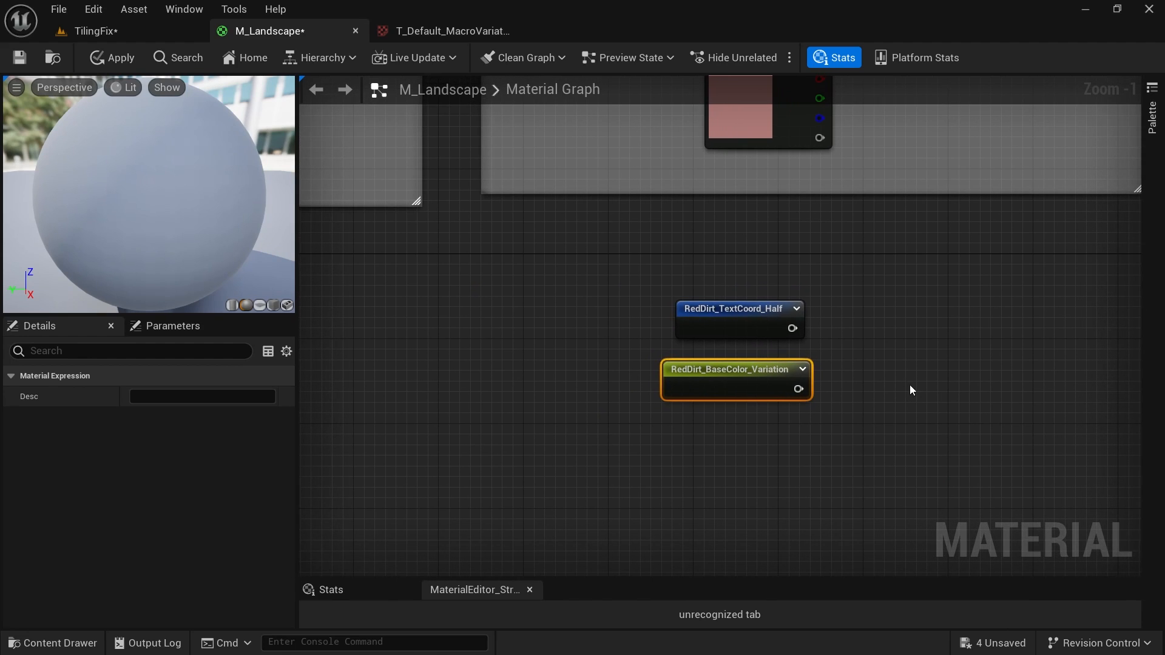
pyautogui.click(897, 338)
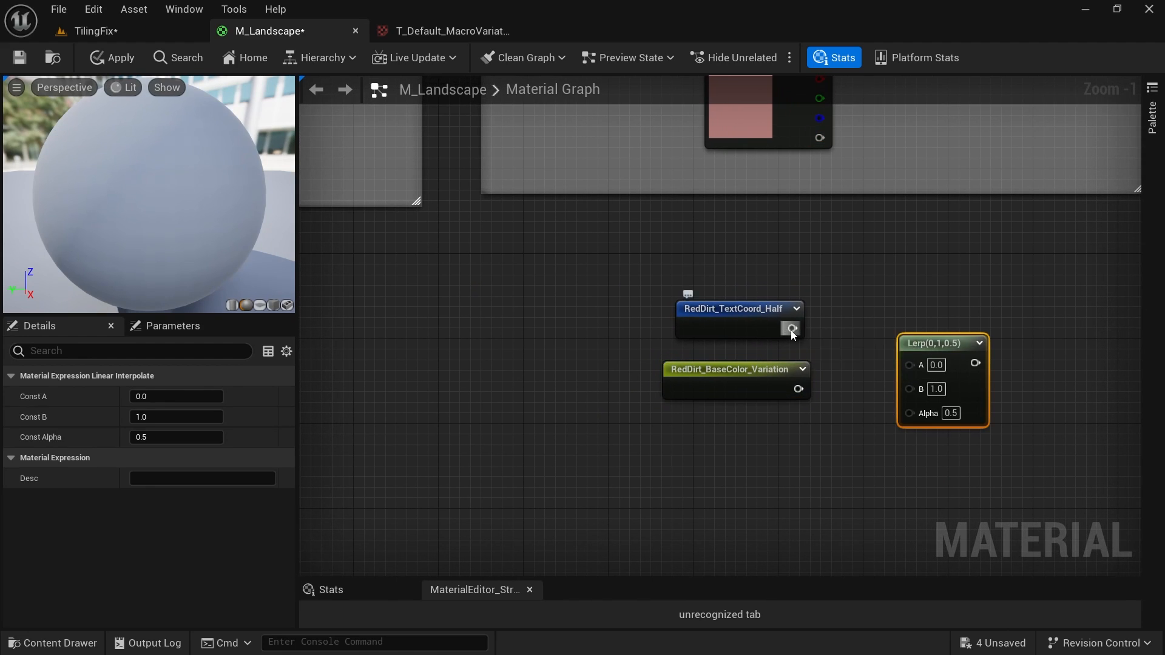
pyautogui.moveTo(792, 329); pyautogui.dragTo(910, 365)
pyautogui.moveTo(749, 324)
pyautogui.mouseDown()
pyautogui.moveTo(720, 311)
pyautogui.moveTo(756, 329)
pyautogui.mouseUp()
pyautogui.moveTo(751, 395); pyautogui.dragTo(909, 382)
# Add a ColorBlend_Alpha named reroute, connect it to the Lerp's Alpha, and place it below RedDirt_BaseColor_Variation.
pyautogui.scroll(-3, 931, 292)
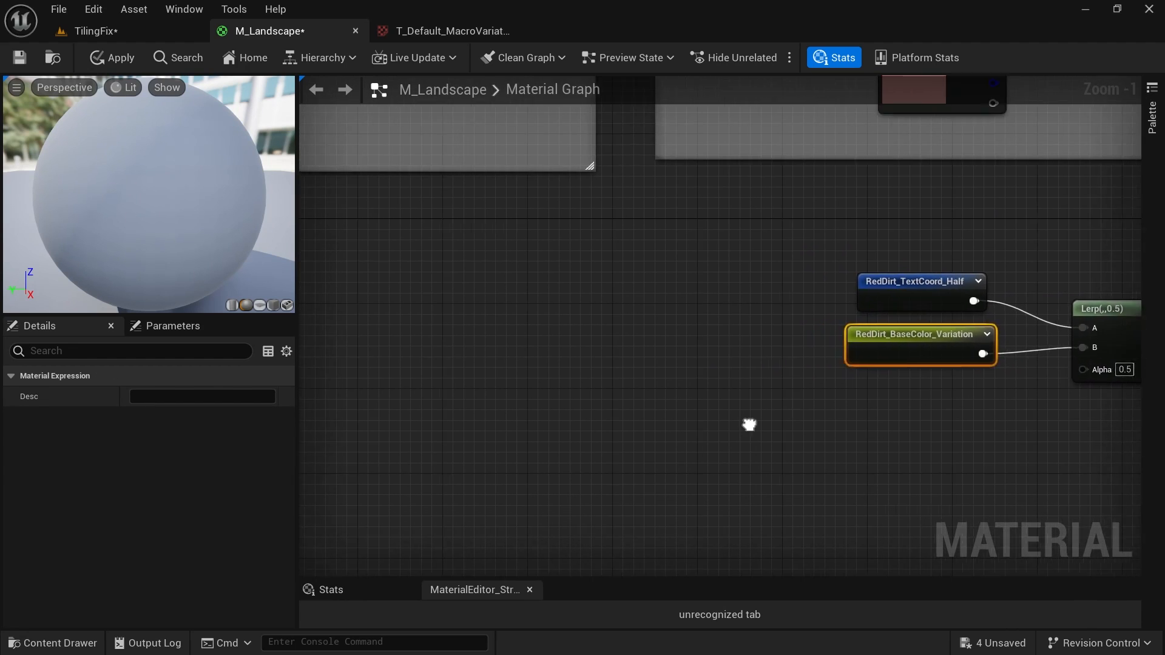
pyautogui.moveTo(694, 366); pyautogui.dragTo(813, 419, button='right')
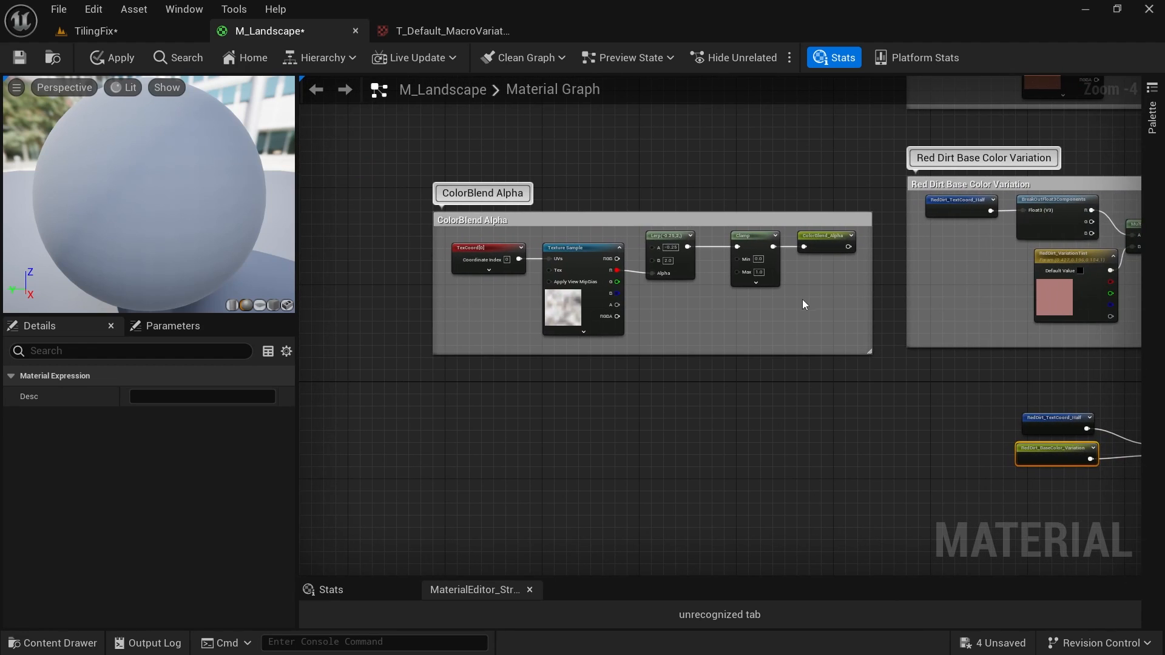
pyautogui.scroll(4, 801, 307)
pyautogui.moveTo(835, 270); pyautogui.dragTo(801, 268, button='right')
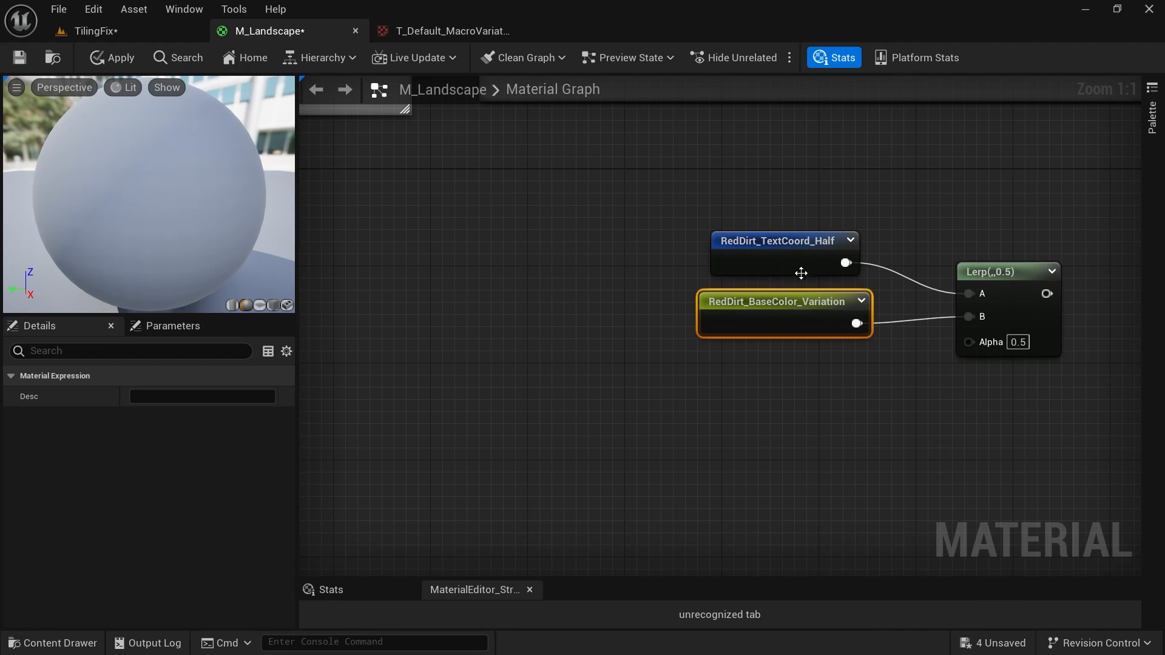
pyautogui.rightClick(844, 392)
pyautogui.write('colorbl')
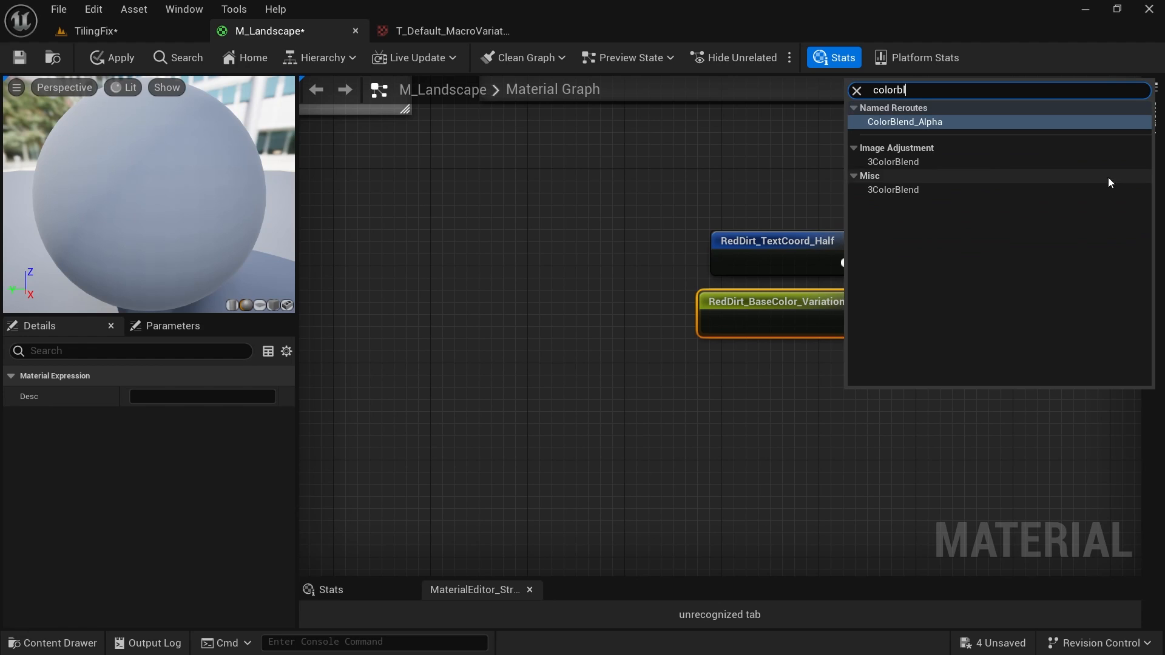
pyautogui.click(966, 122)
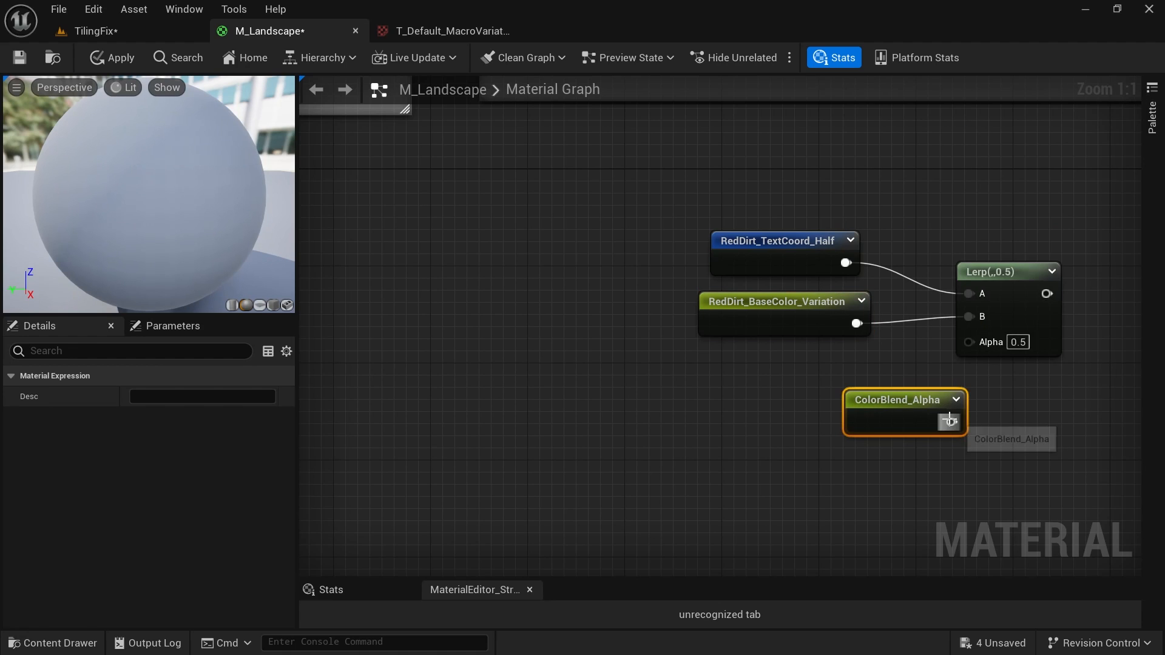
pyautogui.moveTo(951, 422); pyautogui.dragTo(969, 340)
pyautogui.moveTo(907, 426); pyautogui.dragTo(820, 401)
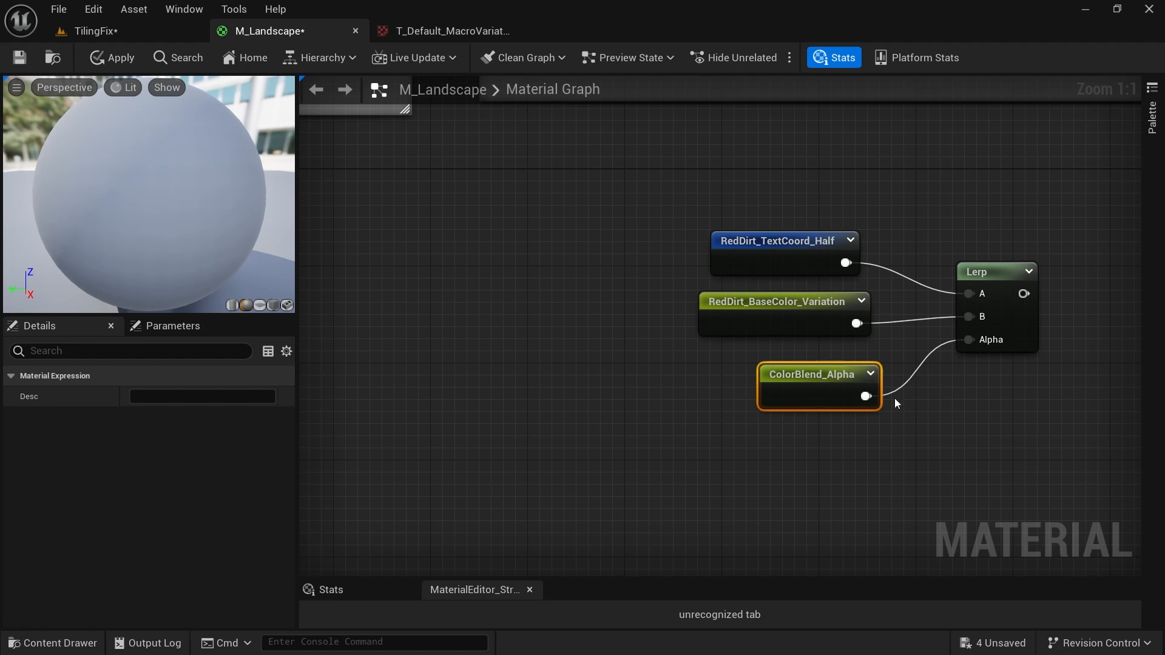
# Connect the Lerp output to Base Color and apply the material to check it on the landscape in TilingFix.
pyautogui.moveTo(1040, 418); pyautogui.dragTo(813, 426, button='right')
pyautogui.scroll(-1, 855, 371)
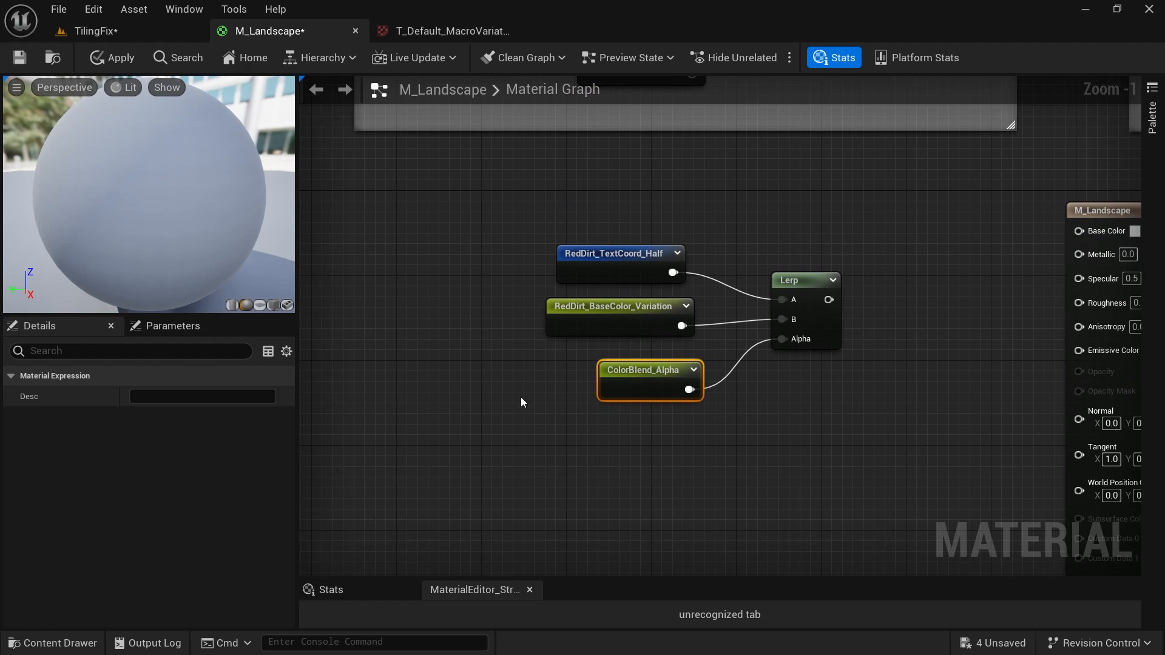
pyautogui.moveTo(530, 380); pyautogui.dragTo(755, 361, button='right')
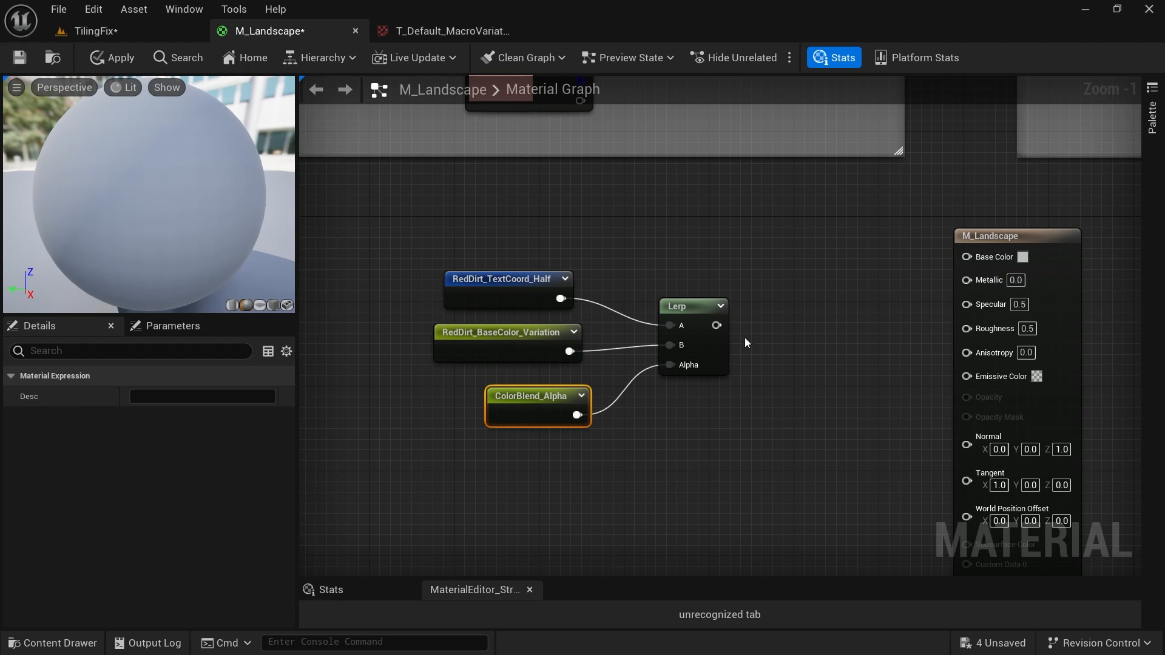
pyautogui.moveTo(766, 315); pyautogui.dragTo(966, 256)
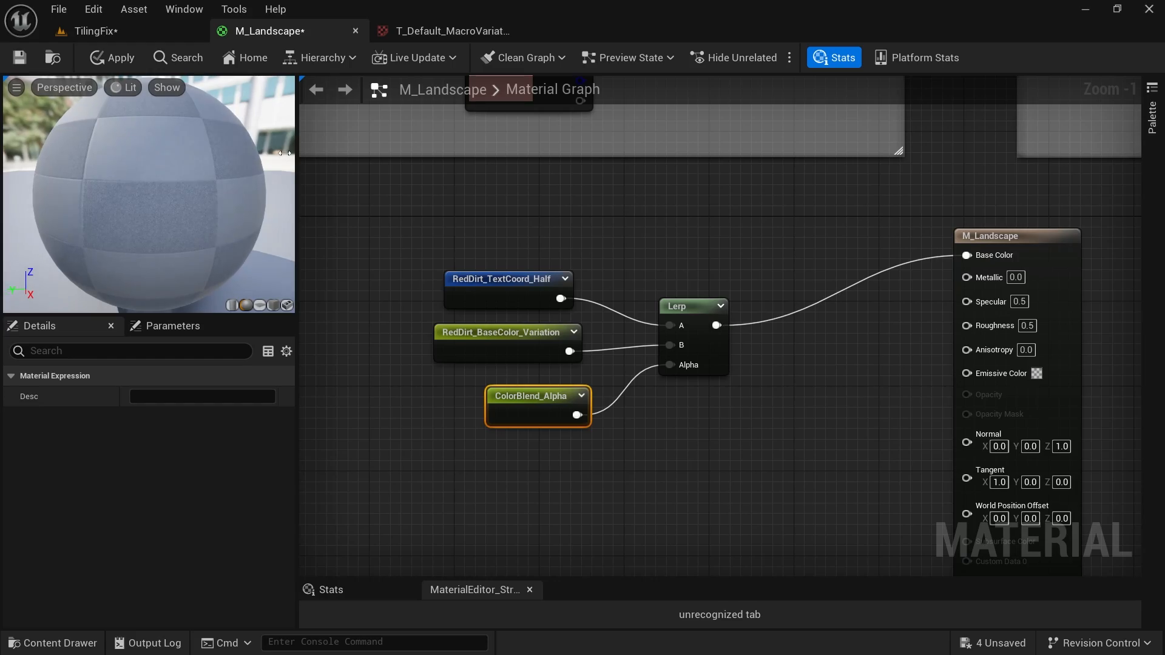
pyautogui.click(112, 59)
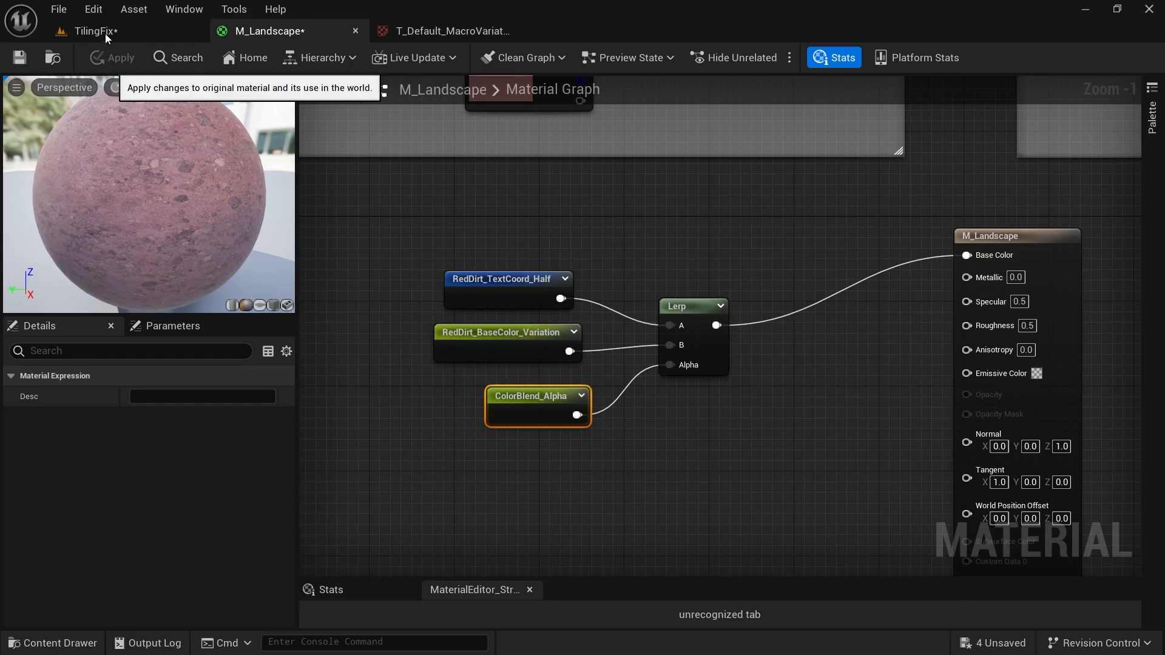
pyautogui.click(102, 32)
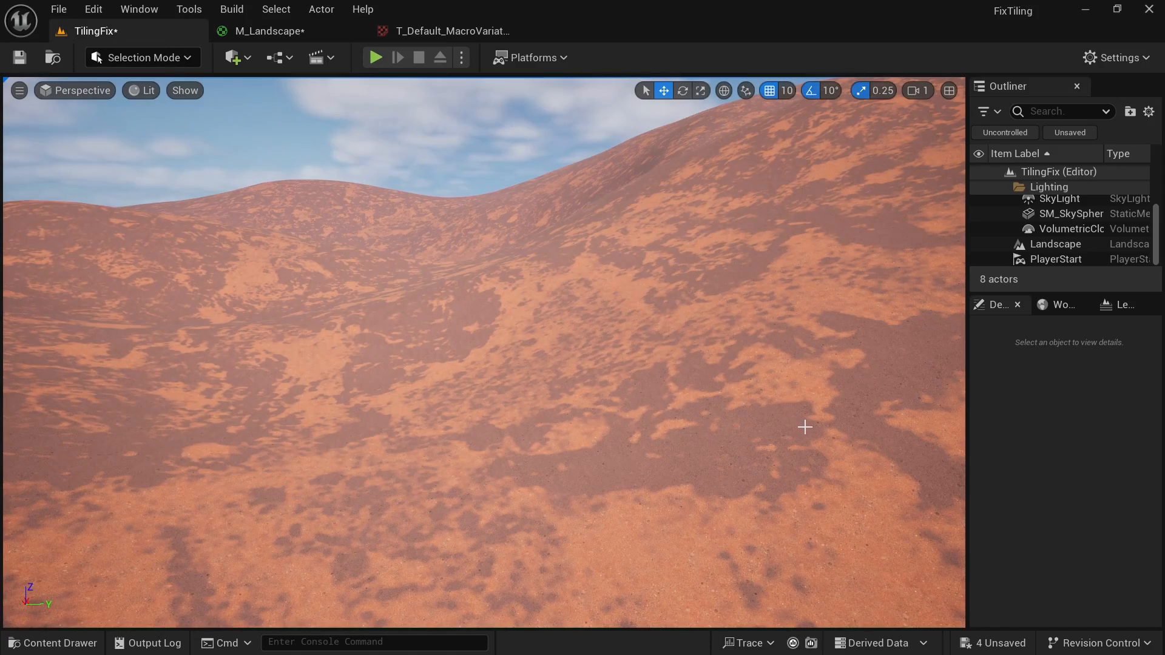
# Inspect the color blend on the landscape, then review the RedDirt_VariationTint parameter in M_Landscape.
pyautogui.moveTo(806, 423); pyautogui.dragTo(887, 419, button='right')
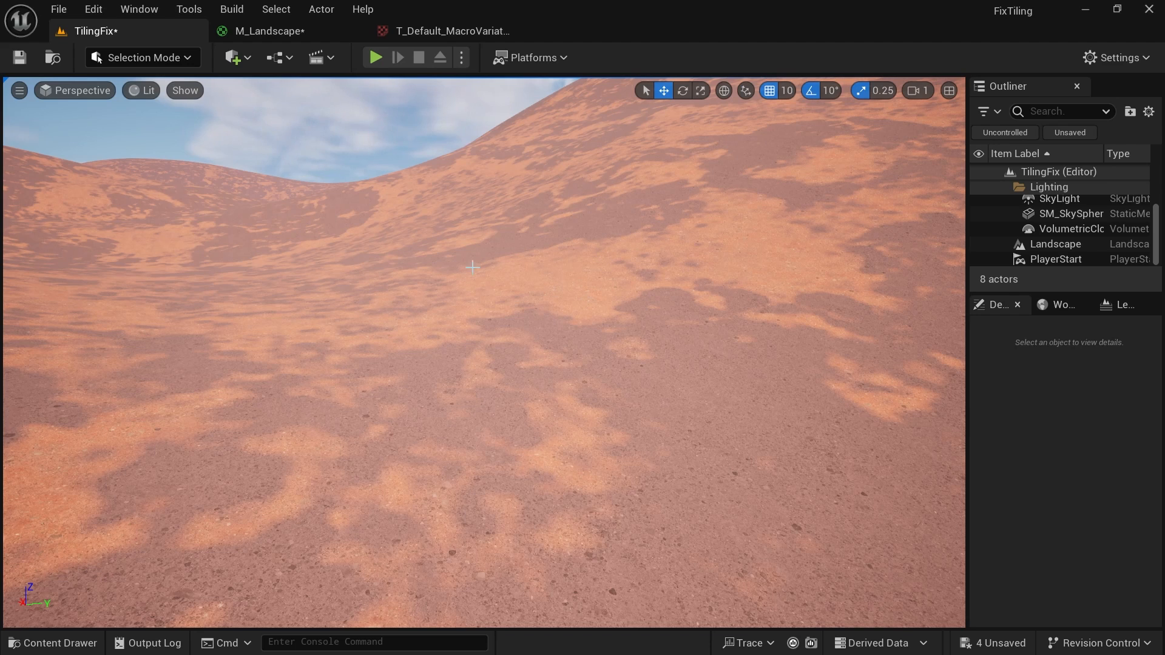
pyautogui.click(261, 31)
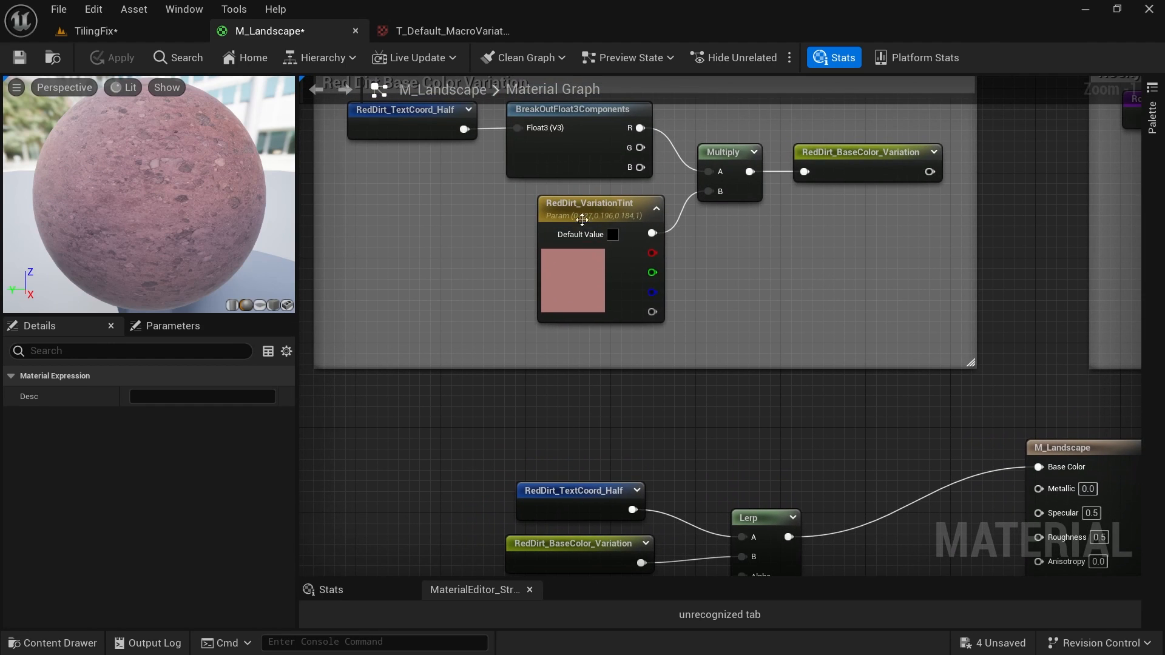
pyautogui.click(582, 209)
pyautogui.moveTo(833, 242); pyautogui.dragTo(802, 247, button='right')
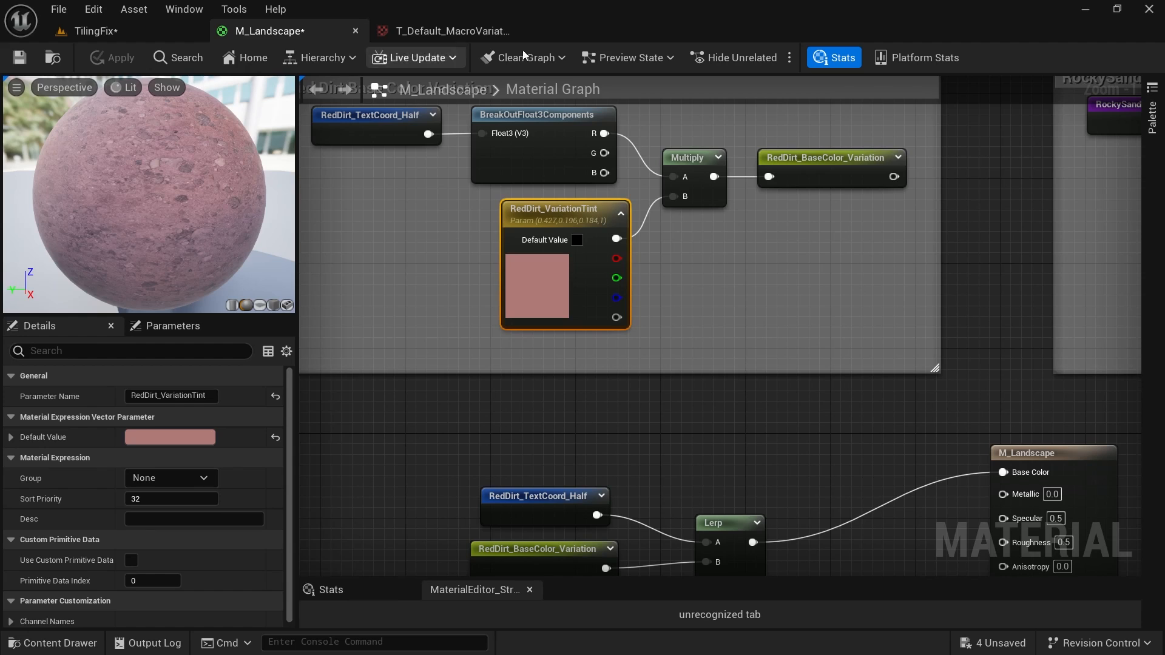
pyautogui.moveTo(801, 393); pyautogui.dragTo(785, 341, button='right')
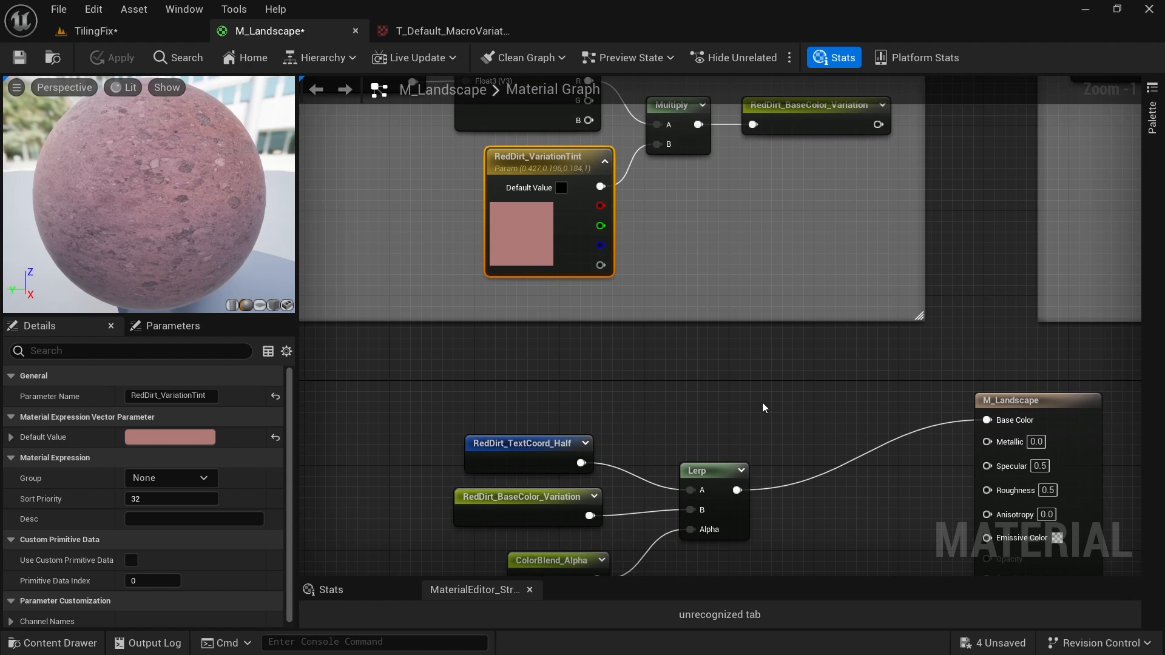
pyautogui.moveTo(762, 403); pyautogui.dragTo(745, 293, button='right')
# Disconnect the Lerp from Base Color and move it with its three input nodes farther from the M_Landscape node.
pyautogui.moveTo(748, 505); pyautogui.dragTo(409, 275)
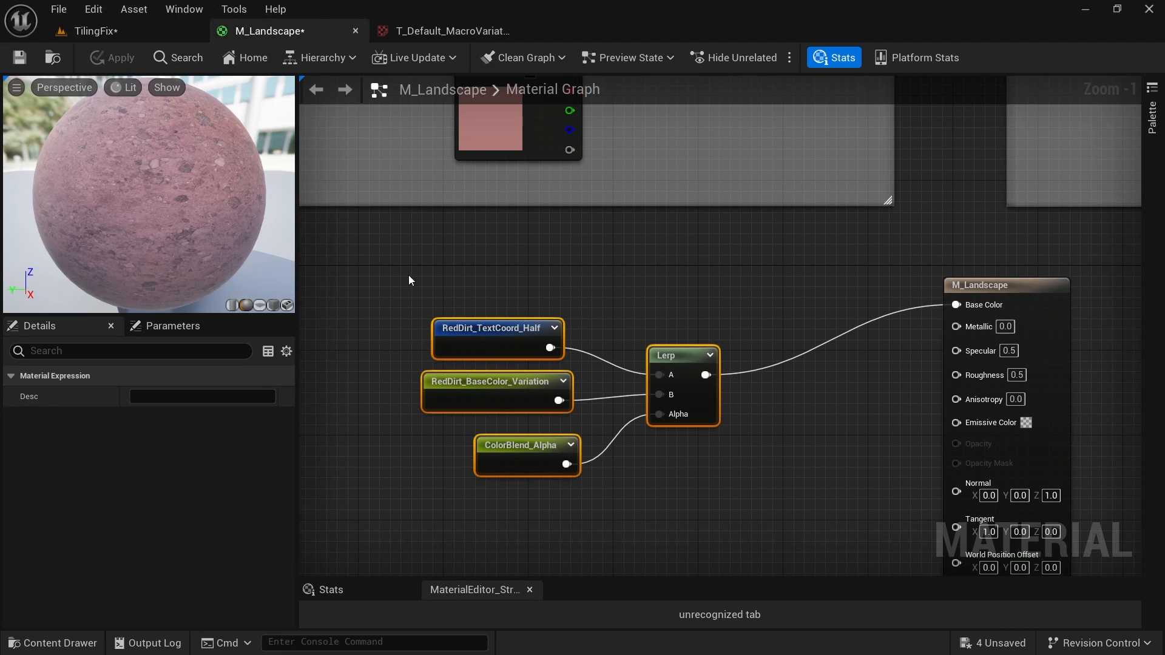
pyautogui.moveTo(787, 387); pyautogui.dragTo(809, 408, button='right')
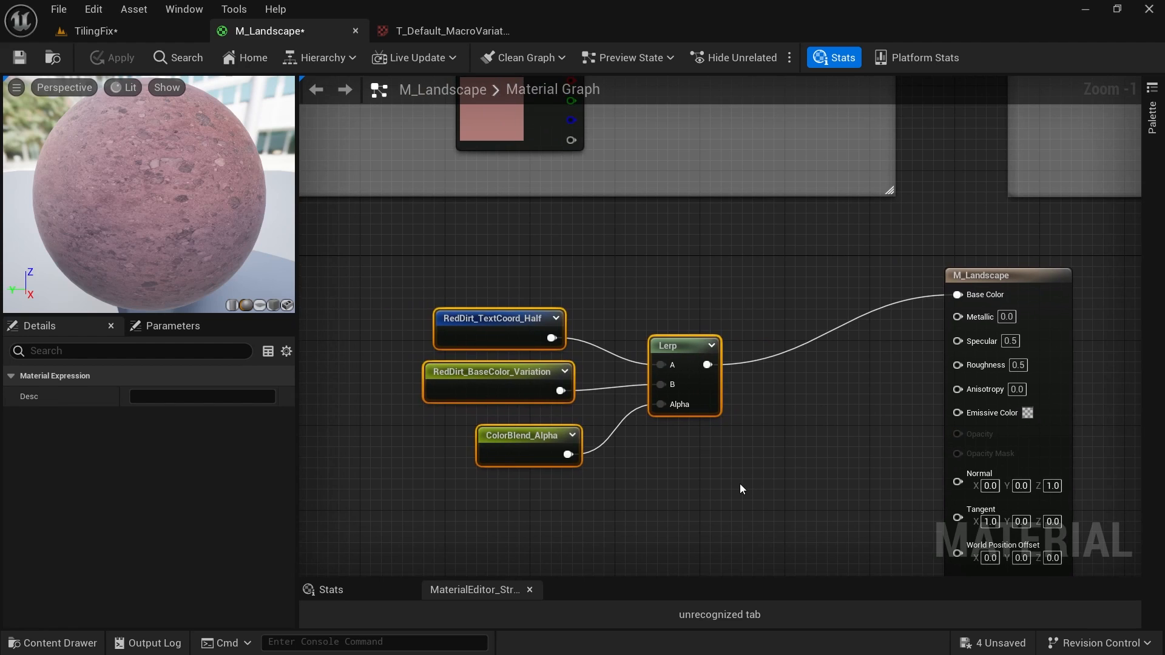
pyautogui.moveTo(743, 483); pyautogui.dragTo(789, 486)
pyautogui.scroll(-1, 789, 362)
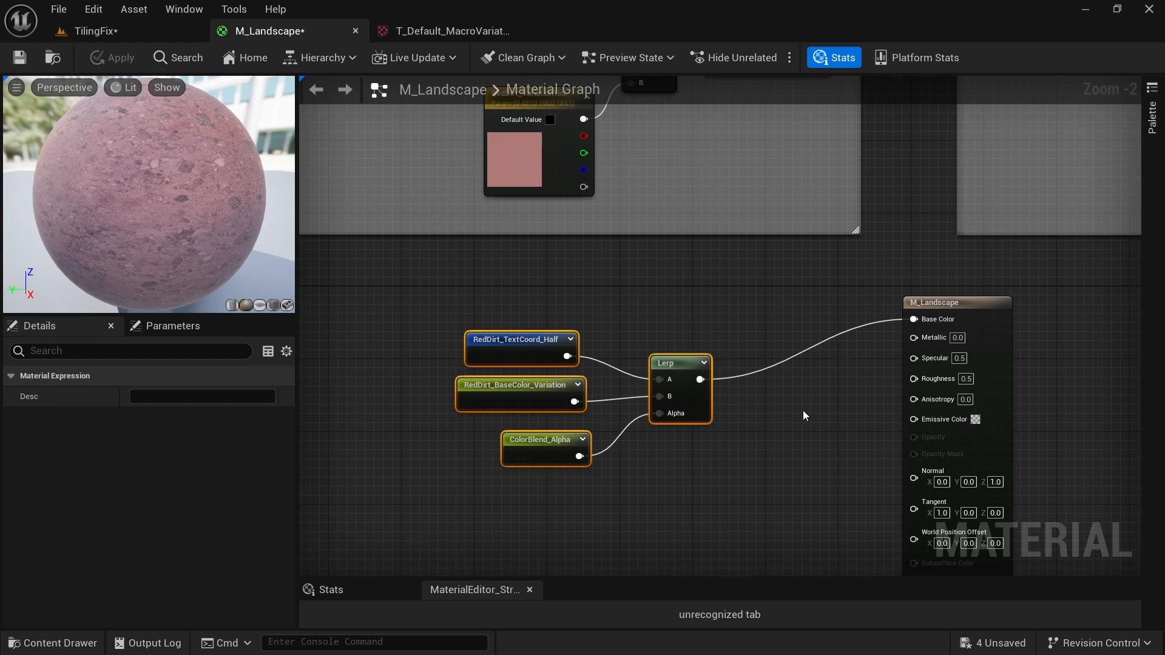
pyautogui.keyDown('alt'); pyautogui.click(701, 379); pyautogui.keyUp('alt')
pyautogui.moveTo(684, 360); pyautogui.dragTo(695, 328)
# Add a named reroute declaration RedDirt_ColorMix on the Lerp output and align it with the Lerp.
pyautogui.write('name')
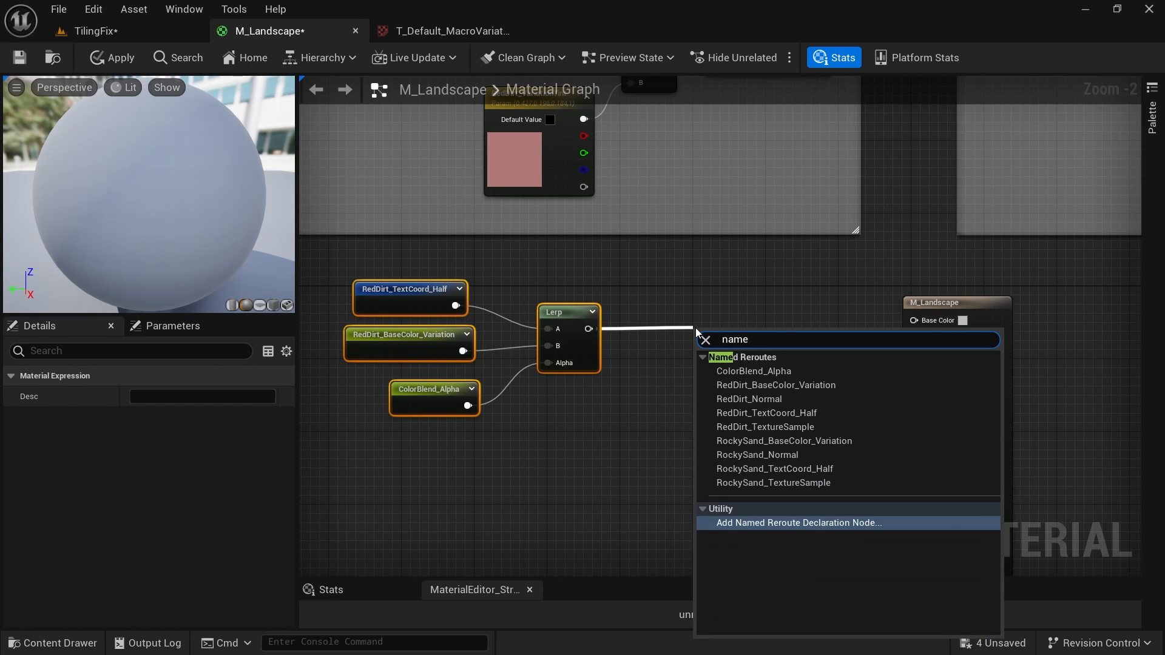
pyautogui.click(829, 523)
pyautogui.write('RedDirt')
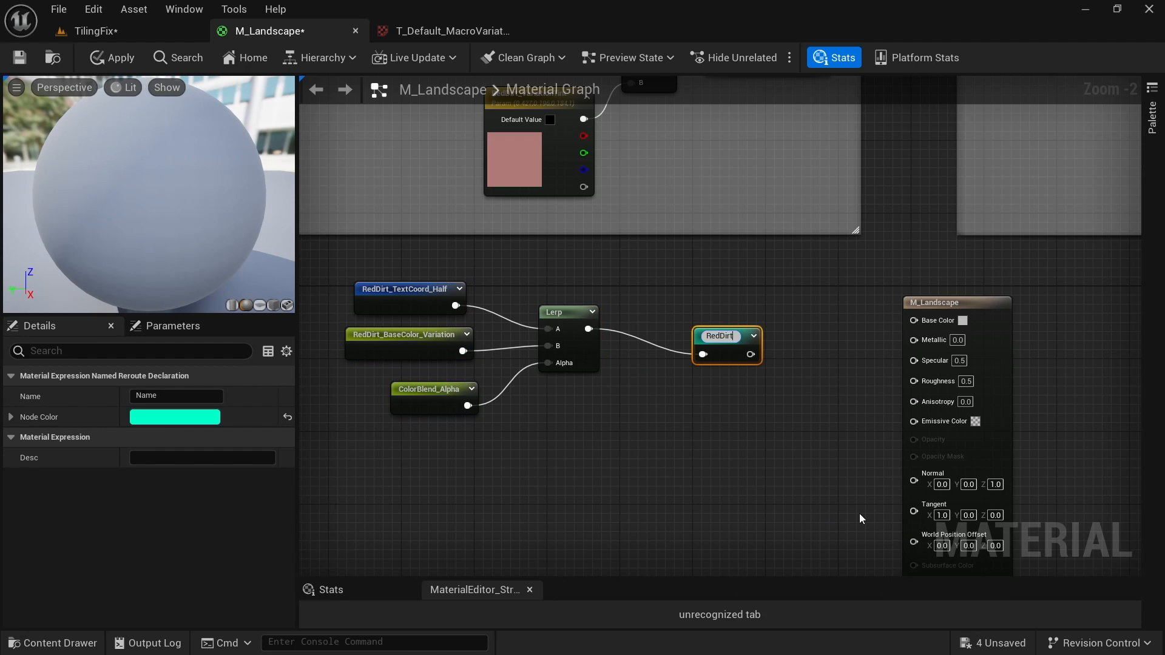
pyautogui.write('_ColorMix')
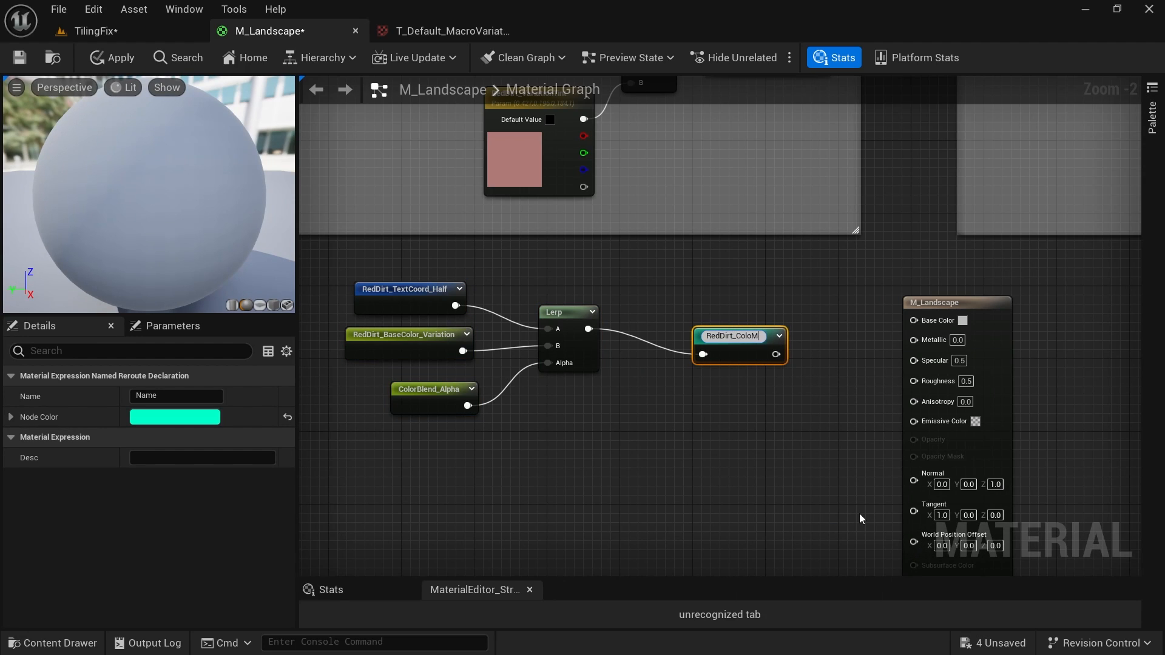
pyautogui.press('Return')
pyautogui.moveTo(745, 348); pyautogui.dragTo(696, 331)
# Enclose the RedDirt Lerp, its inputs and RedDirt_ColorMix in a comment titled "Red Dirt Color Mix" placed below Red Dirt Base Color Variation.
pyautogui.moveTo(686, 385); pyautogui.dragTo(762, 392, button='right')
pyautogui.moveTo(852, 433); pyautogui.dragTo(832, 431, button='right')
pyautogui.moveTo(832, 432); pyautogui.dragTo(377, 271)
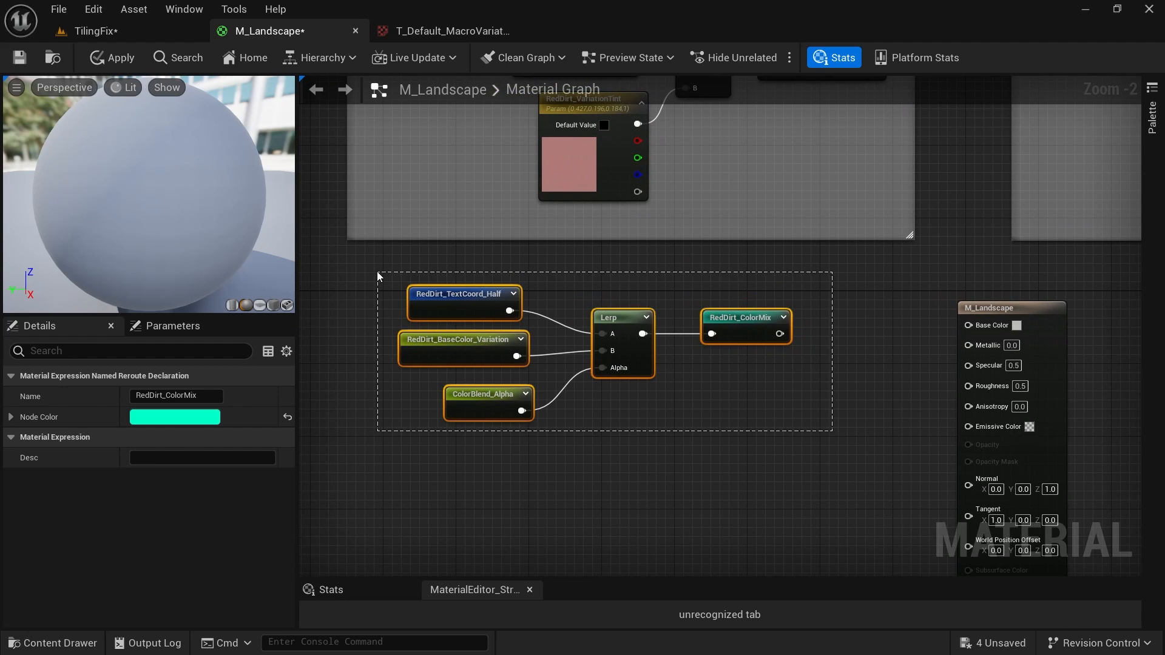
pyautogui.moveTo(462, 304); pyautogui.dragTo(455, 373)
pyautogui.write('c')
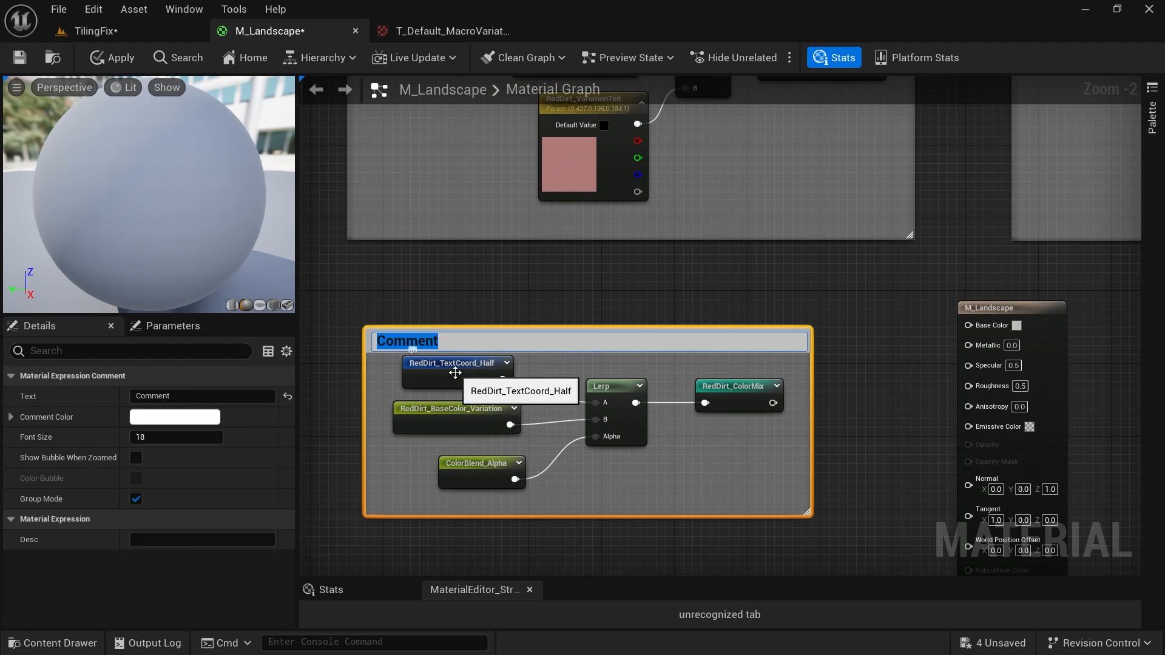
pyautogui.write('Red Dirt Color Mix')
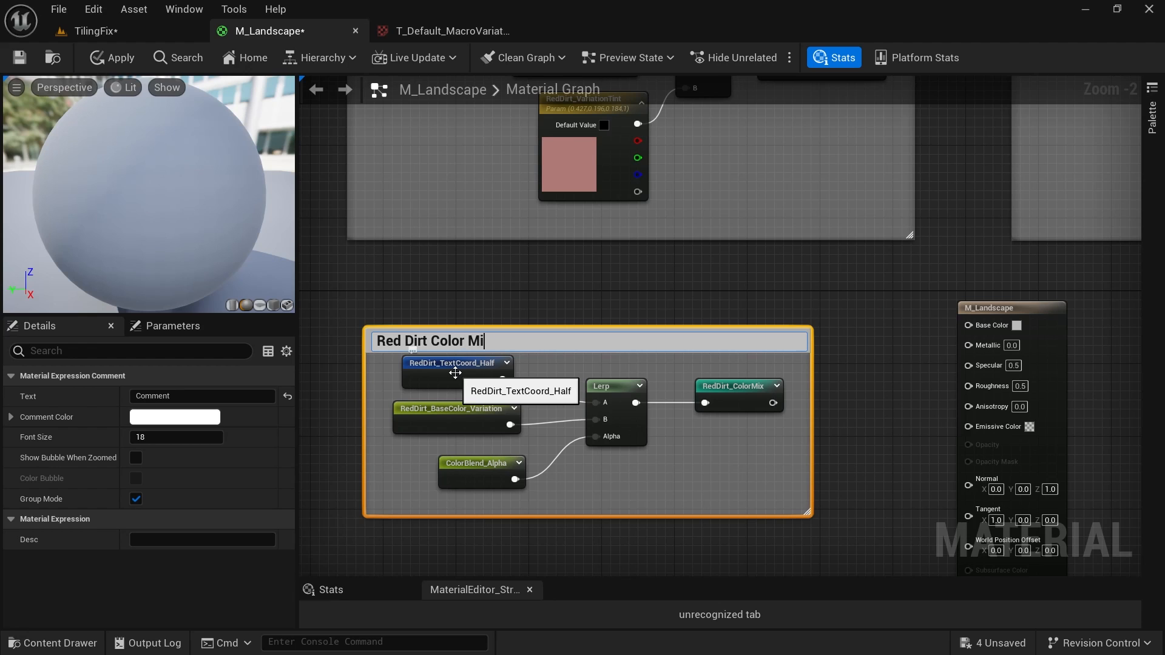
pyautogui.press('Return')
pyautogui.moveTo(455, 373); pyautogui.dragTo(475, 388, button='right')
pyautogui.moveTo(598, 349); pyautogui.dragTo(605, 314)
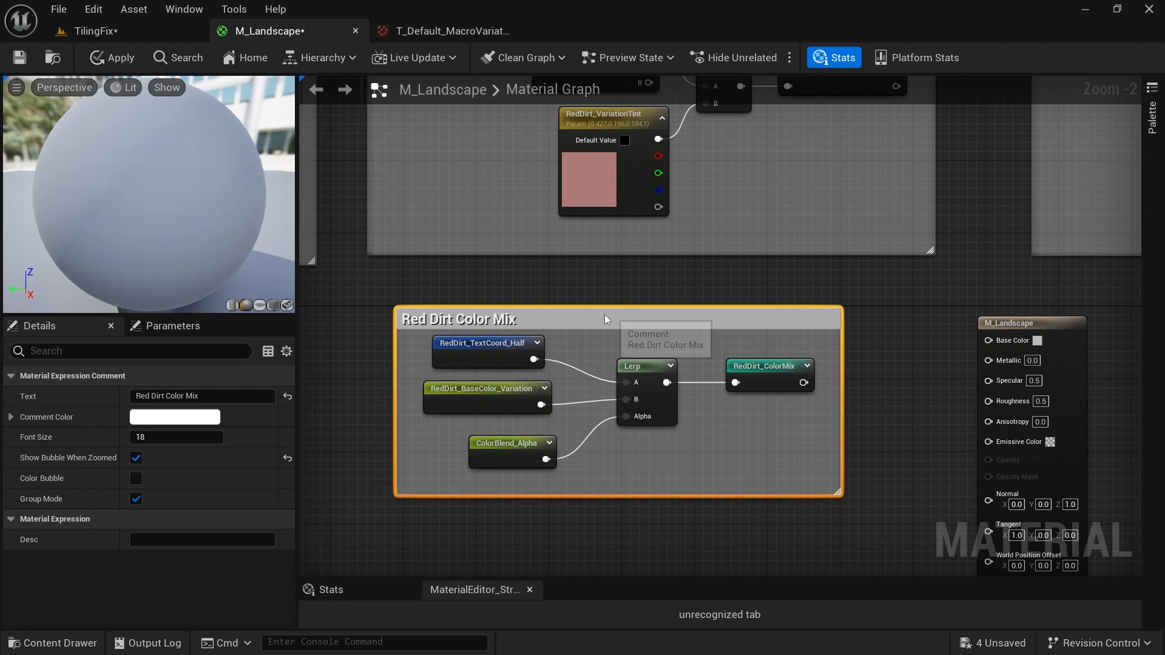
# Move the M_Landscape result node aside to free the space below the RockySand Base Color Variation comment.
pyautogui.moveTo(899, 406); pyautogui.dragTo(522, 467, button='right')
pyautogui.scroll(-1, 672, 410)
pyautogui.scroll(-1, 672, 410)
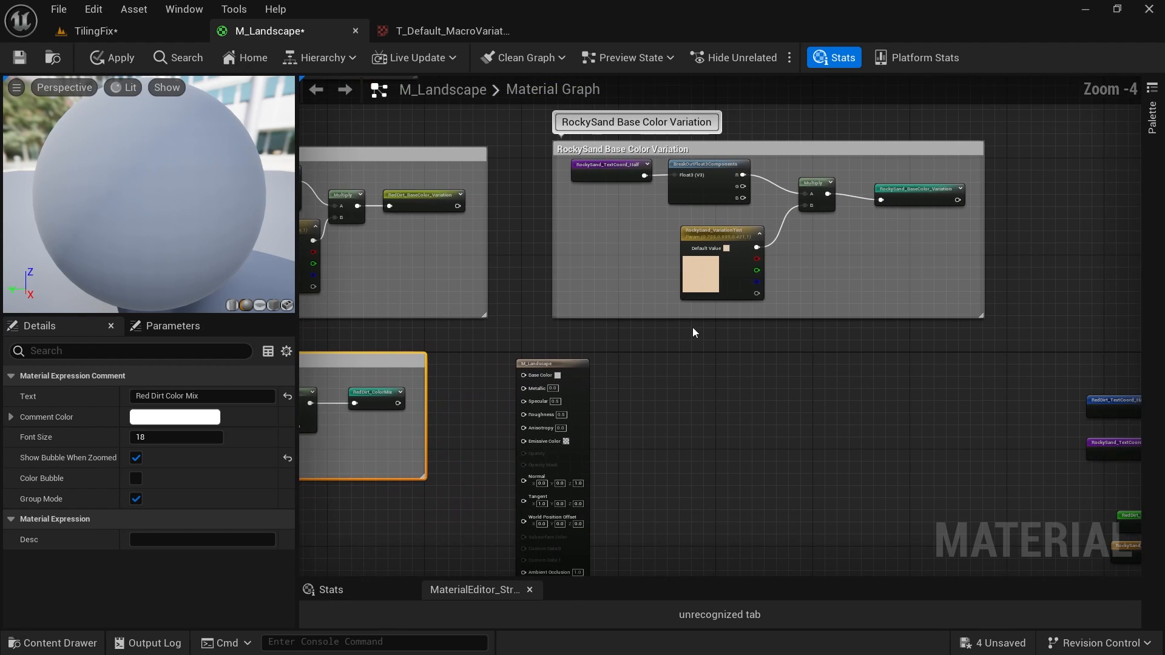
pyautogui.click(628, 368)
pyautogui.moveTo(628, 368); pyautogui.dragTo(1000, 368)
# Add a RockySand_TextCoord_Half named reroute in the free space below RockySand Base Color Variation.
pyautogui.moveTo(745, 373); pyautogui.dragTo(783, 377, button='right')
pyautogui.scroll(1, 717, 354)
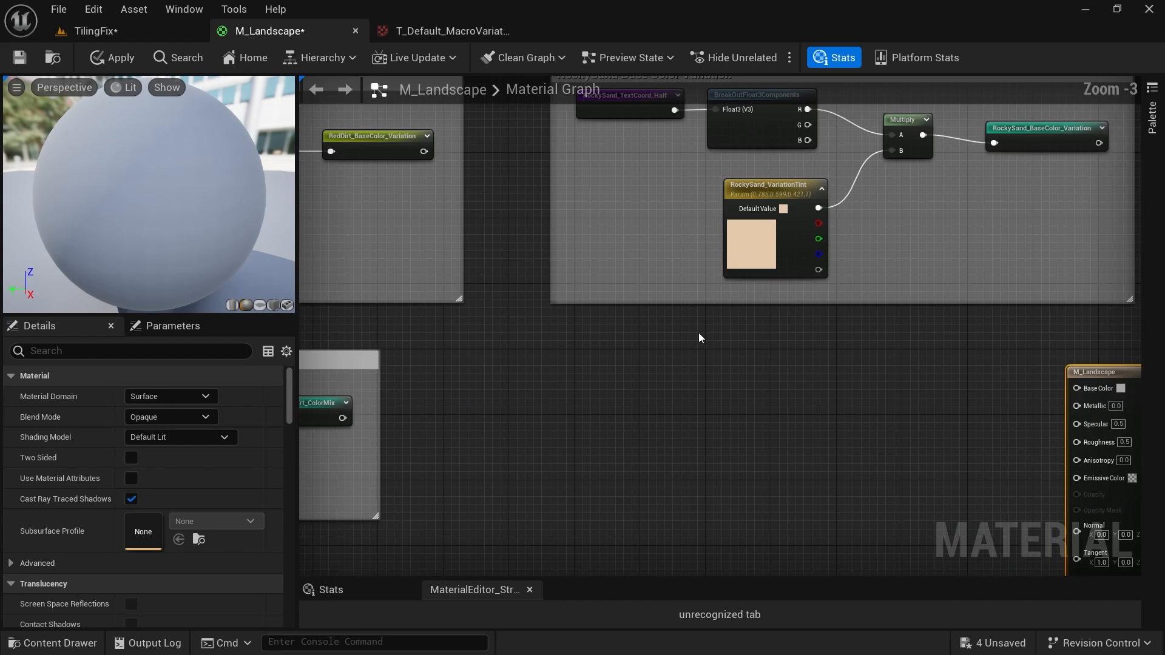
pyautogui.rightClick(640, 347)
pyautogui.write('rock')
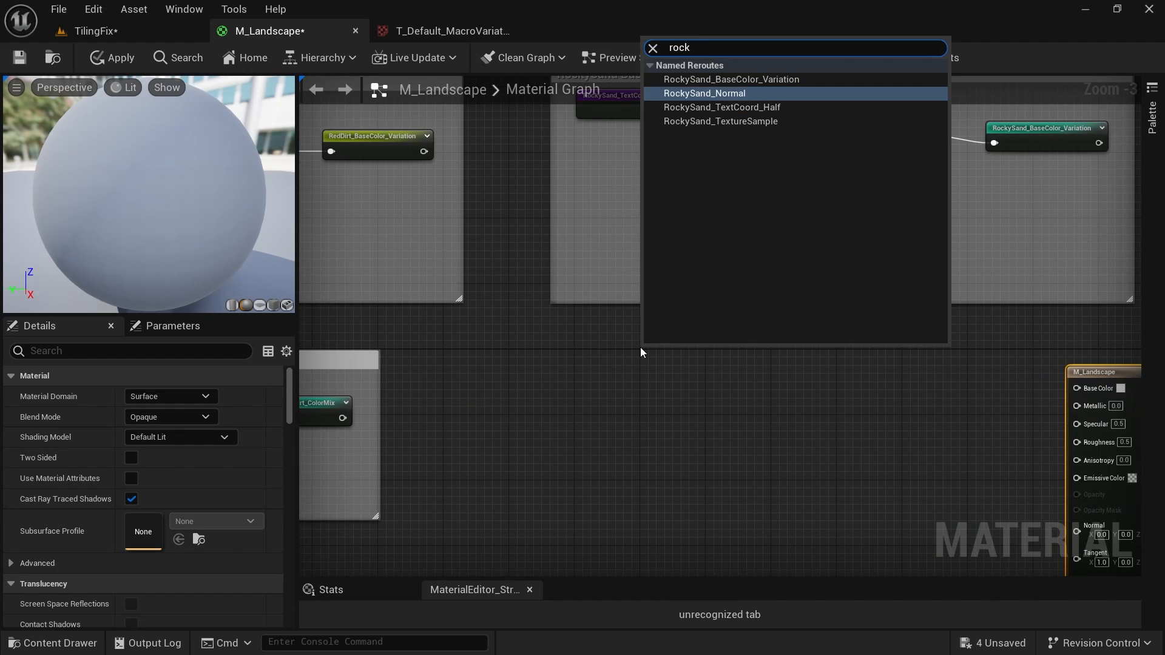
pyautogui.click(722, 107)
pyautogui.scroll(3, 671, 372)
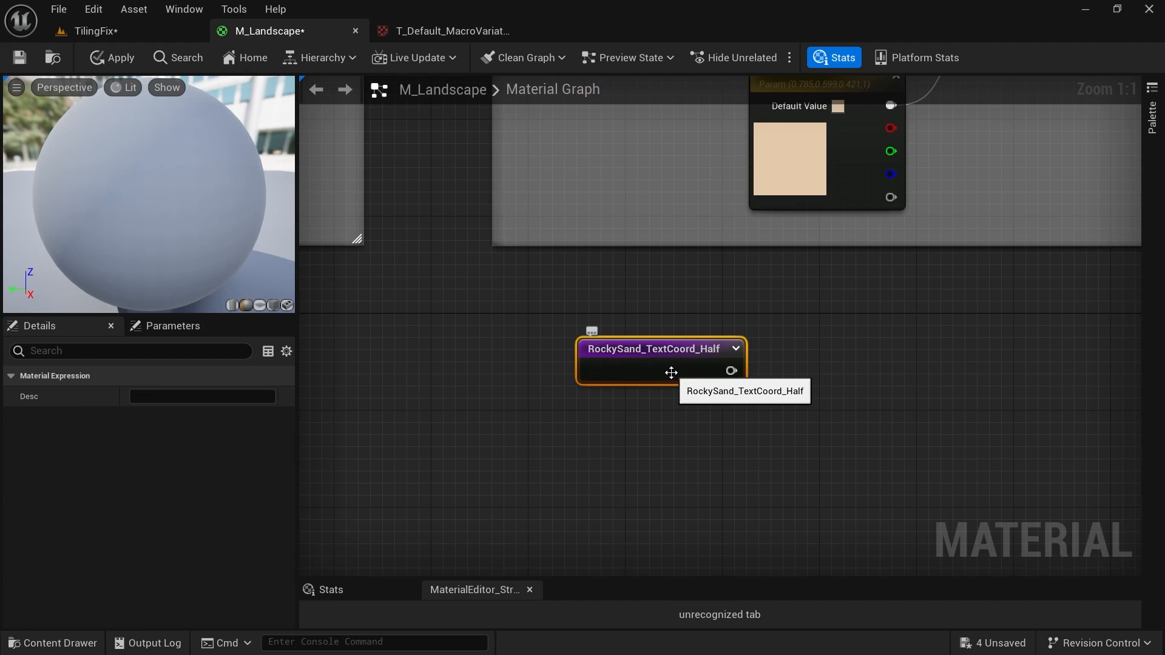
pyautogui.moveTo(671, 372); pyautogui.dragTo(687, 379)
# Add a RockySand_BaseColor_Variation named reroute and place it just below RockySand_TextCoord_Half.
pyautogui.rightClick(632, 438)
pyautogui.write('rock')
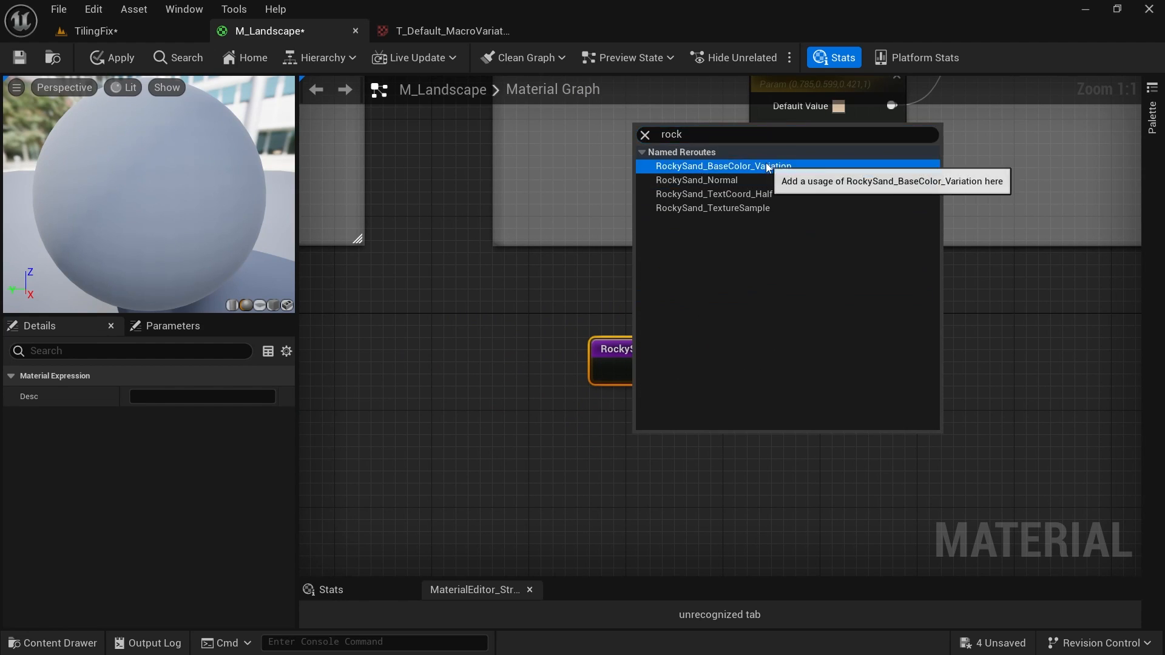
pyautogui.click(697, 167)
pyautogui.moveTo(744, 457); pyautogui.dragTo(687, 432)
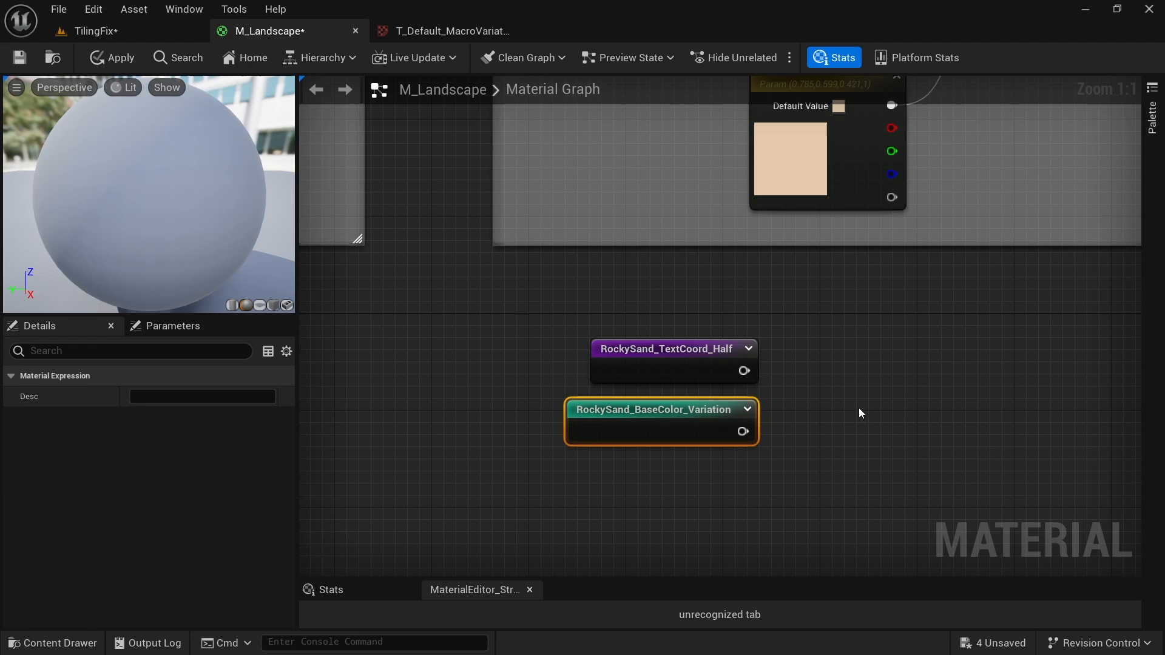
# Add a Lerp node, feeding RockySand_TextCoord_Half into A and RockySand_BaseColor_Variation into B.
pyautogui.click(860, 382)
pyautogui.moveTo(743, 371); pyautogui.dragTo(872, 414)
pyautogui.moveTo(742, 431); pyautogui.dragTo(875, 438)
# Review the node chain in the ColorBlend Alpha comment that produces the ColorBlend_Alpha reroute.
pyautogui.moveTo(730, 487); pyautogui.dragTo(851, 443, button='right')
pyautogui.scroll(-5, 851, 443)
pyautogui.moveTo(659, 425); pyautogui.dragTo(932, 406, button='right')
pyautogui.scroll(3, 463, 342)
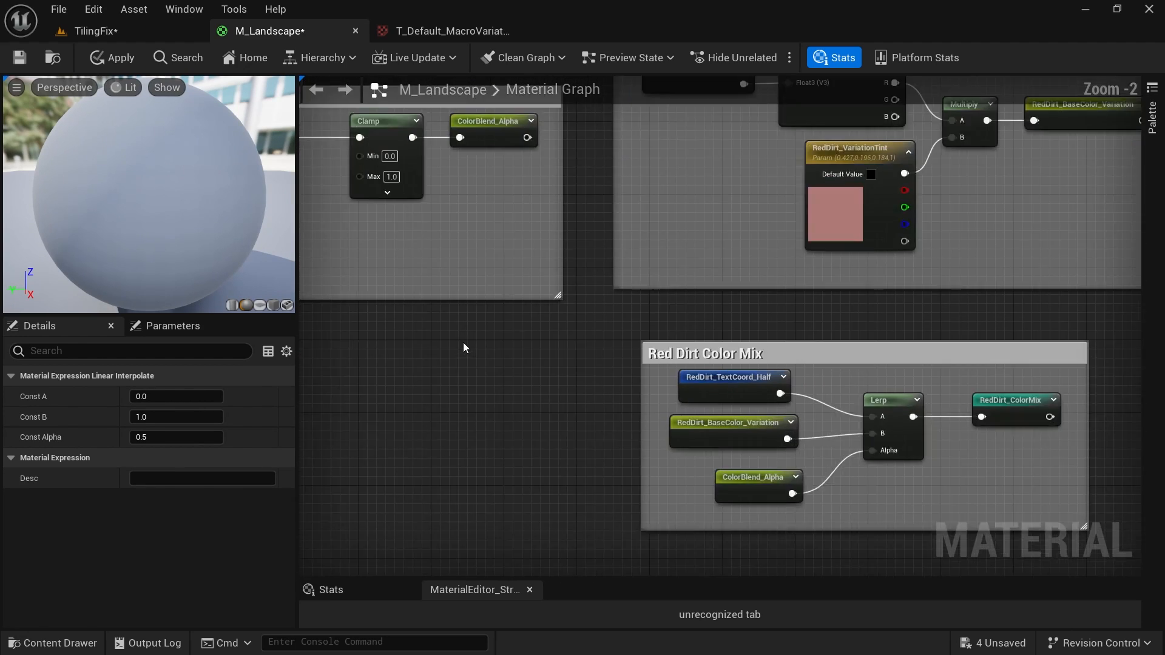
pyautogui.scroll(1, 463, 348)
pyautogui.moveTo(463, 348); pyautogui.dragTo(574, 422, button='right')
pyautogui.click(596, 259)
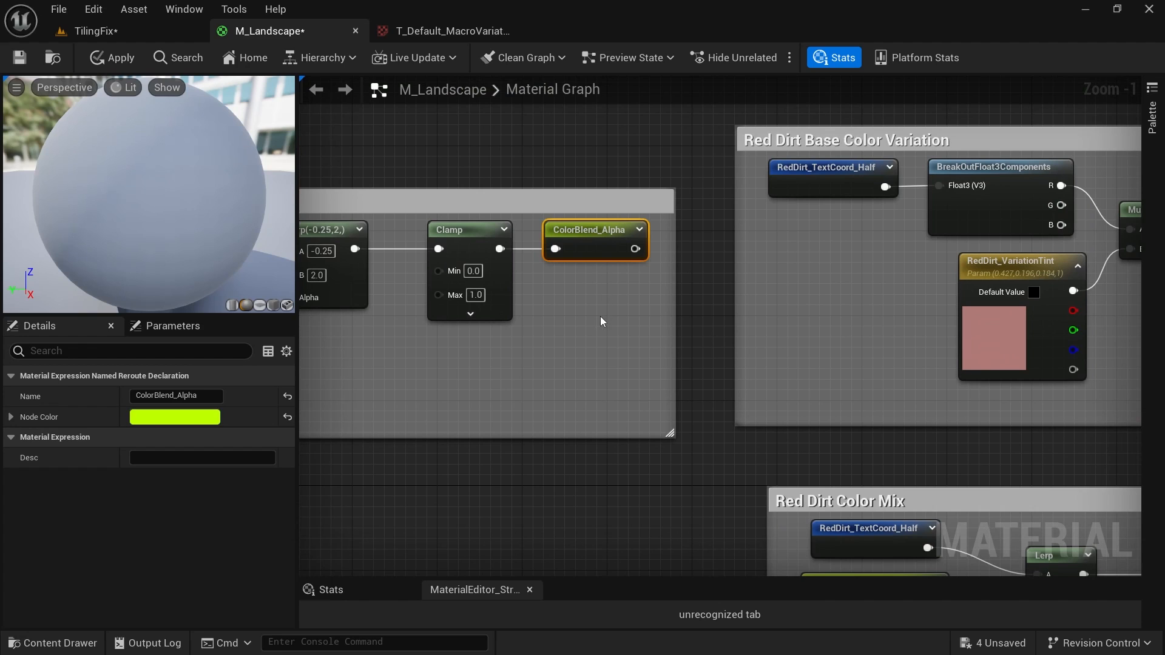
pyautogui.moveTo(601, 321); pyautogui.dragTo(913, 328, button='right')
pyautogui.scroll(-1, 1007, 330)
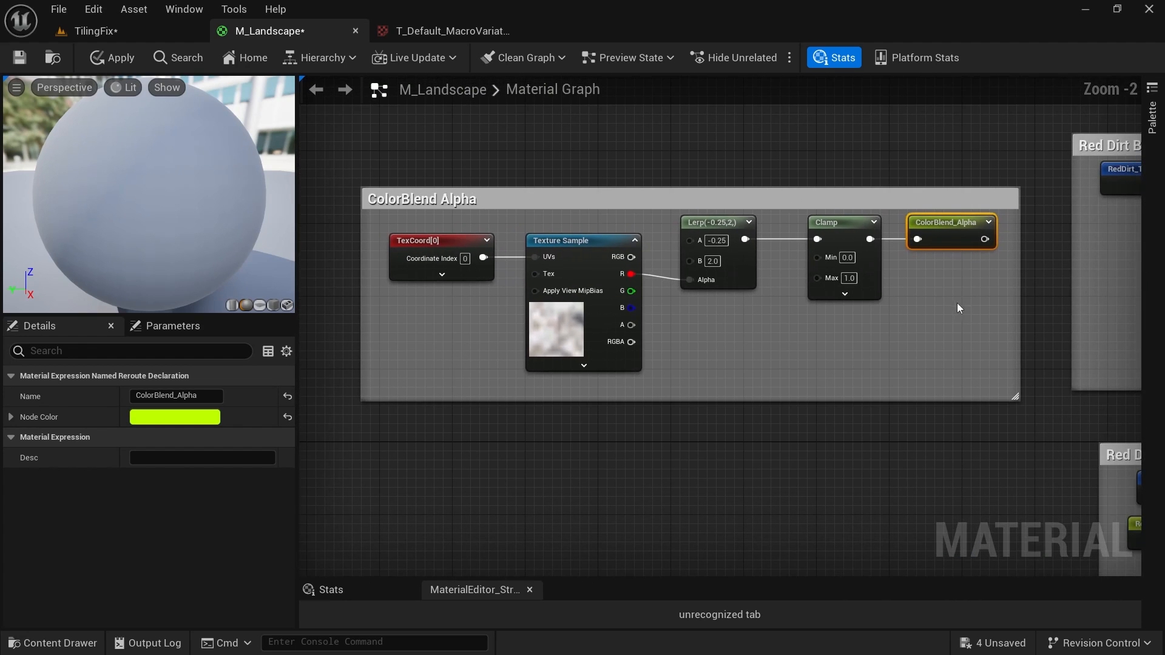
pyautogui.moveTo(895, 391); pyautogui.dragTo(409, 218)
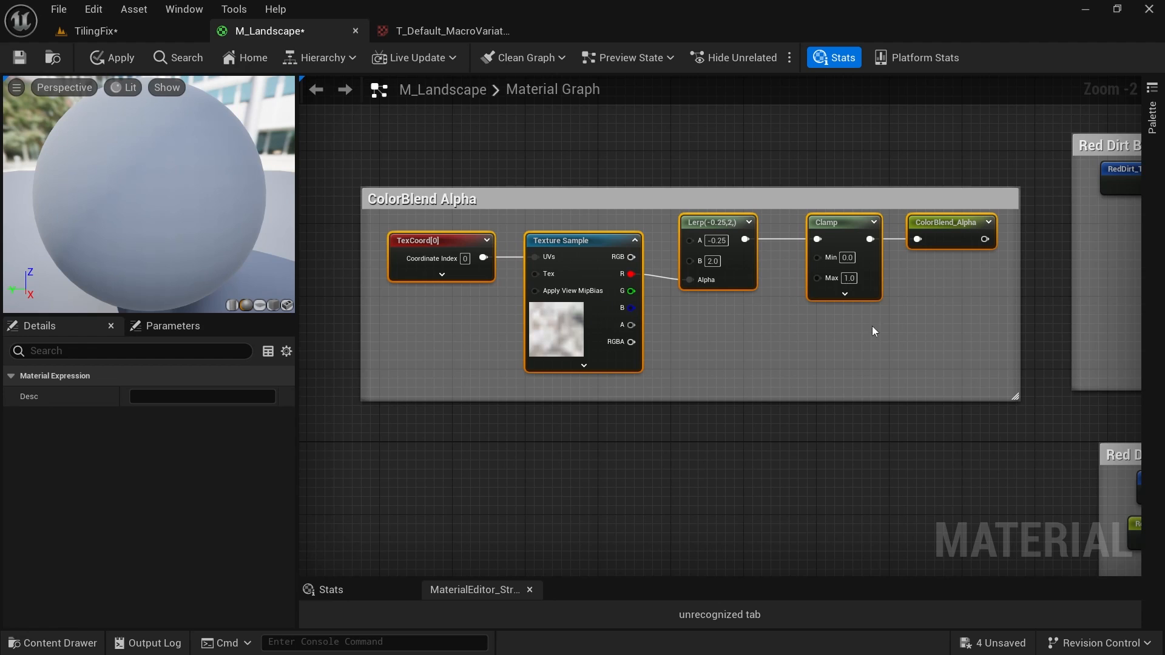
pyautogui.moveTo(1011, 438); pyautogui.dragTo(559, 265, button='right')
pyautogui.moveTo(1082, 435); pyautogui.dragTo(741, 396, button='right')
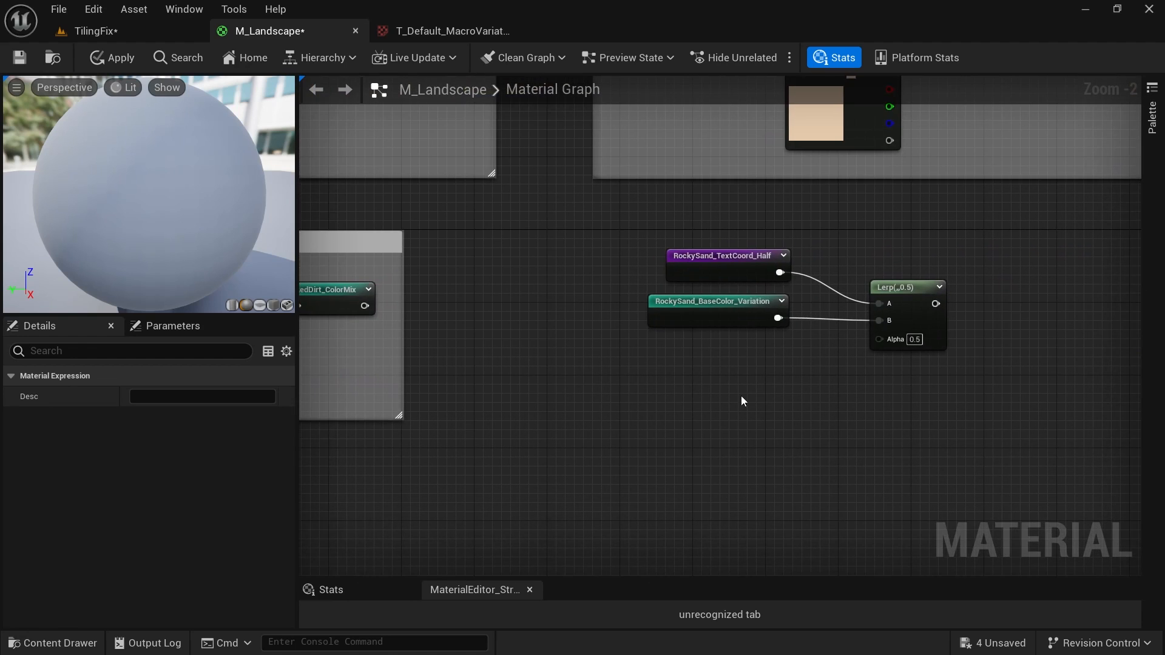
# Add a ColorBlend_Alpha named reroute below RockySand_BaseColor_Variation and connect it to the new Lerp's Alpha.
pyautogui.moveTo(944, 403); pyautogui.dragTo(955, 430, button='right')
pyautogui.rightClick(795, 386)
pyautogui.write('alpha')
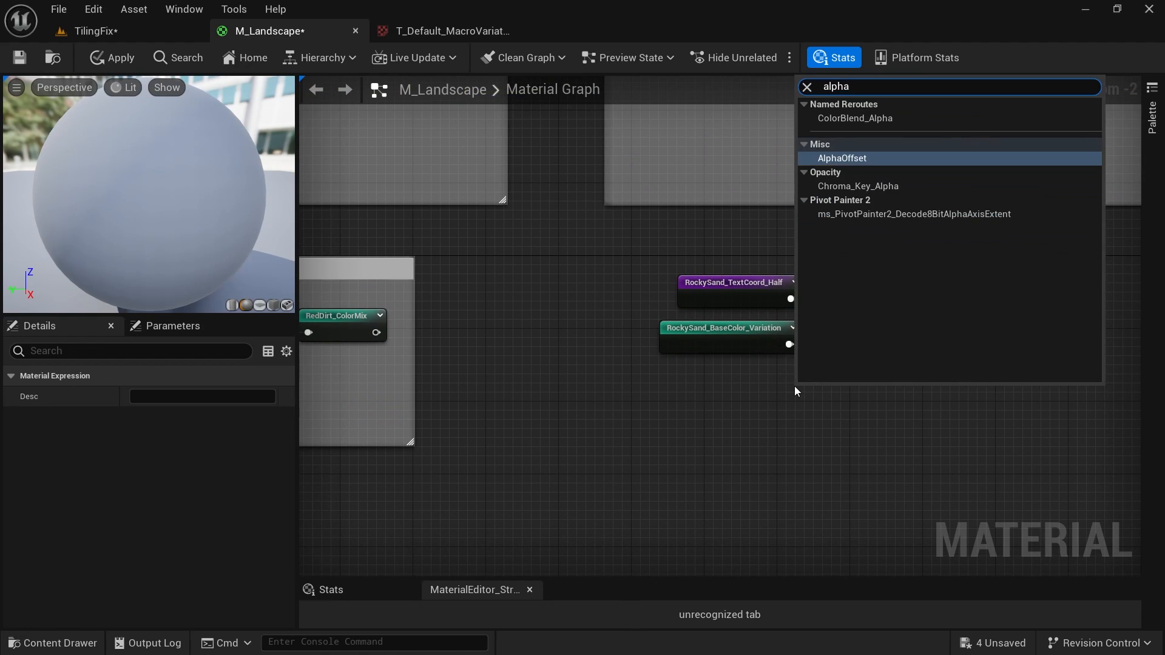
pyautogui.click(881, 120)
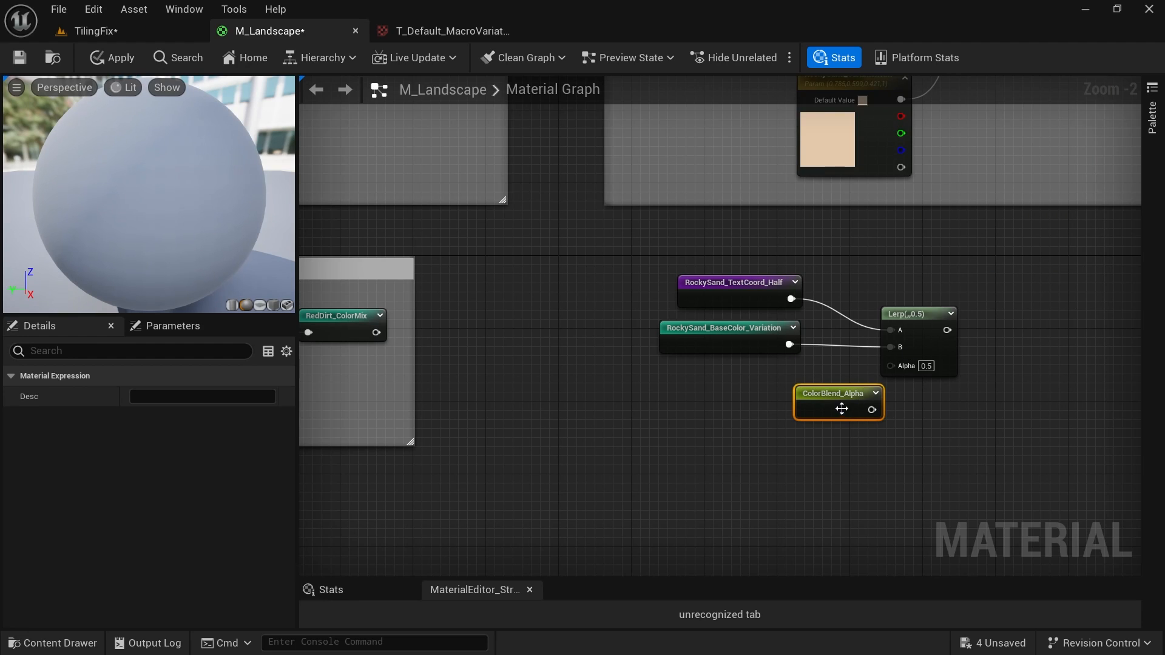
pyautogui.moveTo(841, 408); pyautogui.dragTo(890, 364)
# Add a named reroute declaration RockySand_ColorMix on the output of the RockySand Lerp.
pyautogui.moveTo(925, 337); pyautogui.dragTo(818, 320, button='right')
pyautogui.moveTo(822, 312); pyautogui.dragTo(888, 311)
pyautogui.write('name')
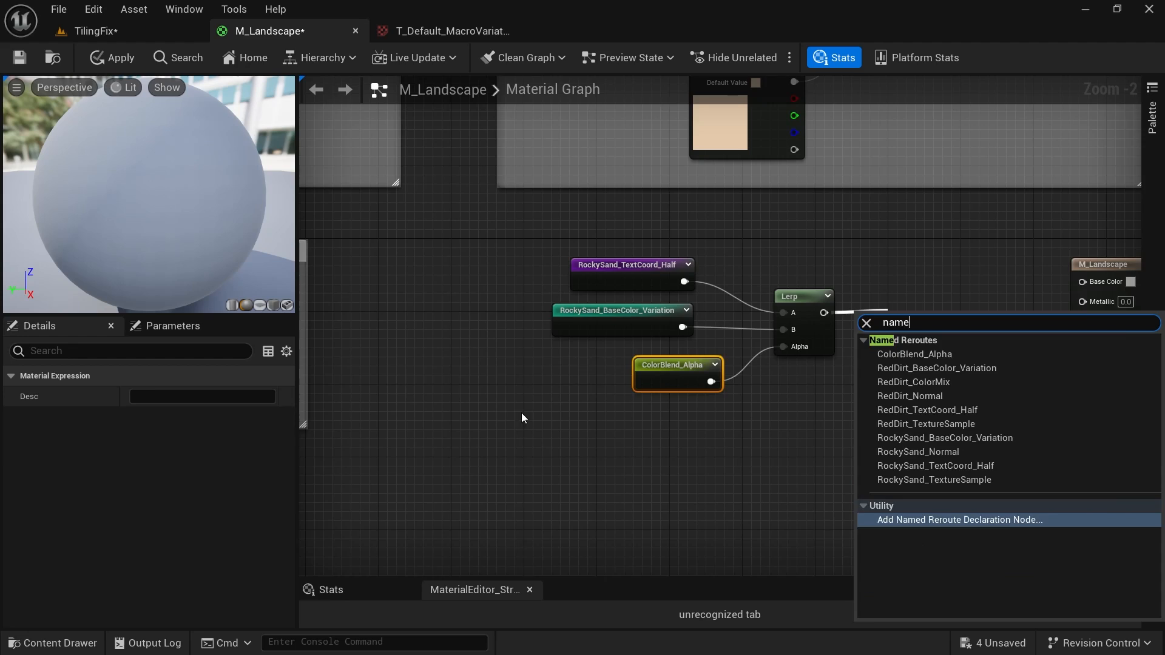
pyautogui.press('Return')
pyautogui.write('Rockey')
pyautogui.press('BackSpace')
pyautogui.press('BackSpace')
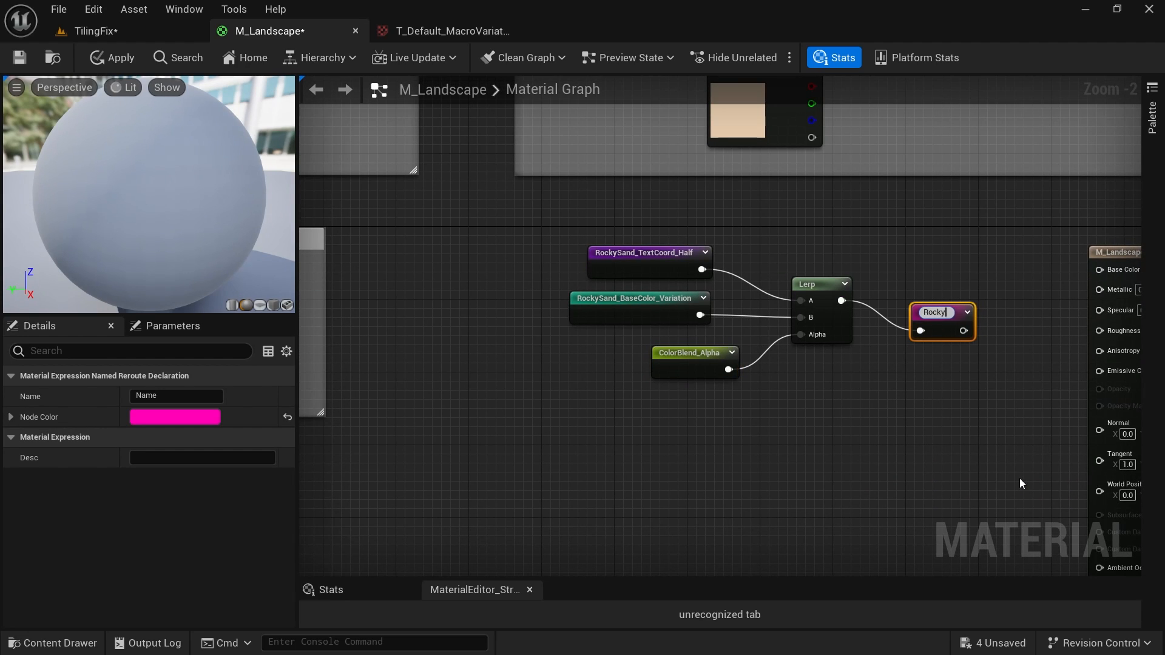
pyautogui.write('ySand_ColorMix')
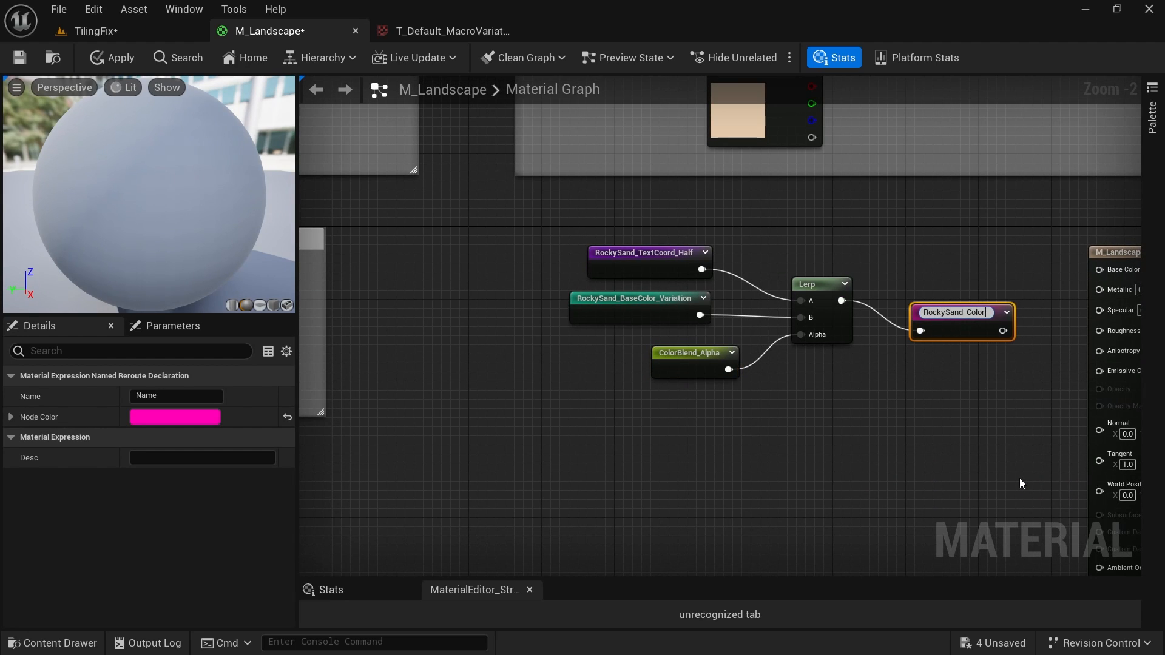
pyautogui.press('Return')
# Enclose the RockySand Lerp, its inputs and RockySand_ColorMix in a comment titled "RockySand Color Mix" and shift it closer to the comment above.
pyautogui.moveTo(1049, 416); pyautogui.dragTo(548, 221)
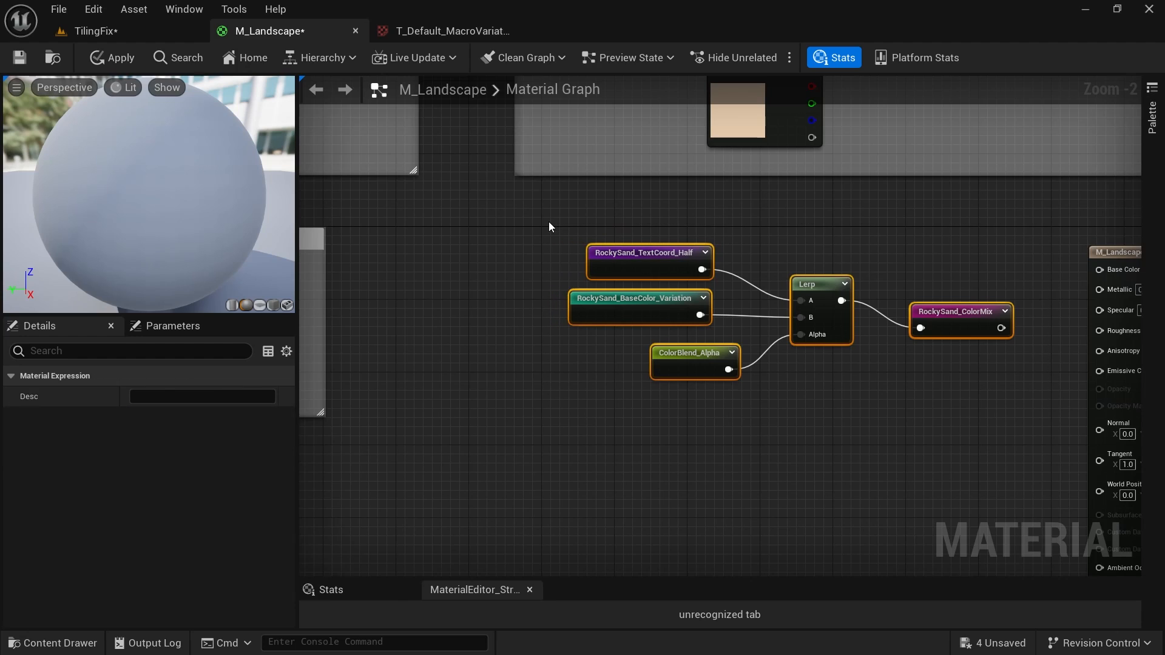
pyautogui.write('c')
pyautogui.write('Rock')
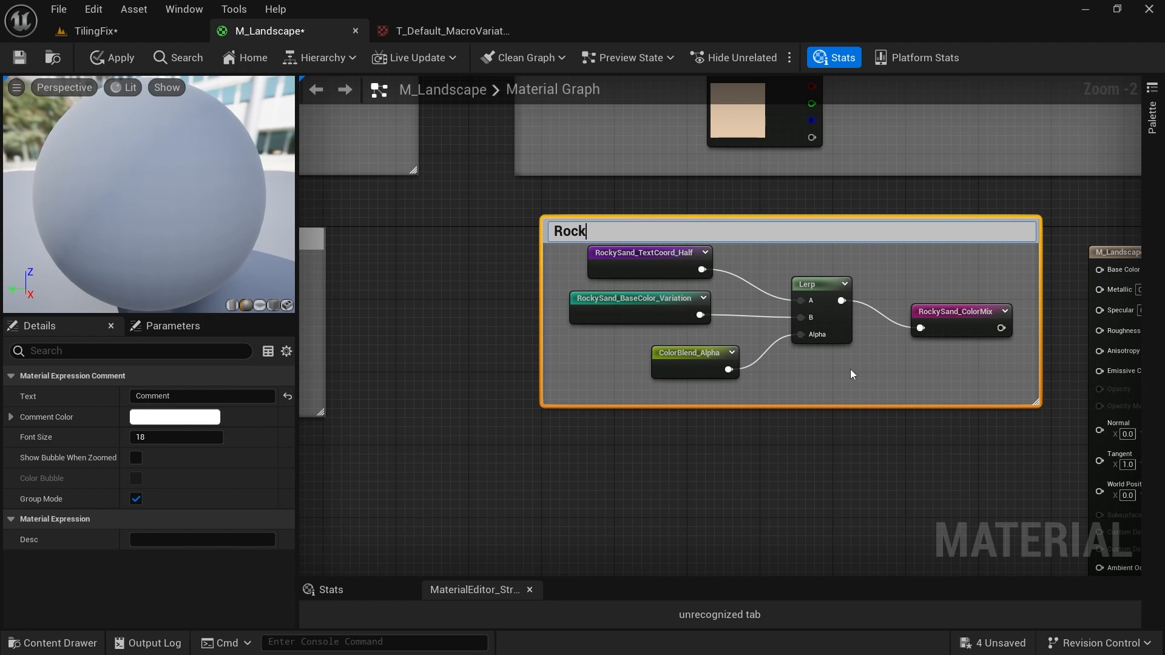
pyautogui.write('y Sn')
pyautogui.press('BackSpace')
pyautogui.press('BackSpace')
pyautogui.press('BackSpace')
pyautogui.write('Sands')
pyautogui.write('lor Mix')
pyautogui.press('Return')
pyautogui.moveTo(880, 231); pyautogui.dragTo(853, 213)
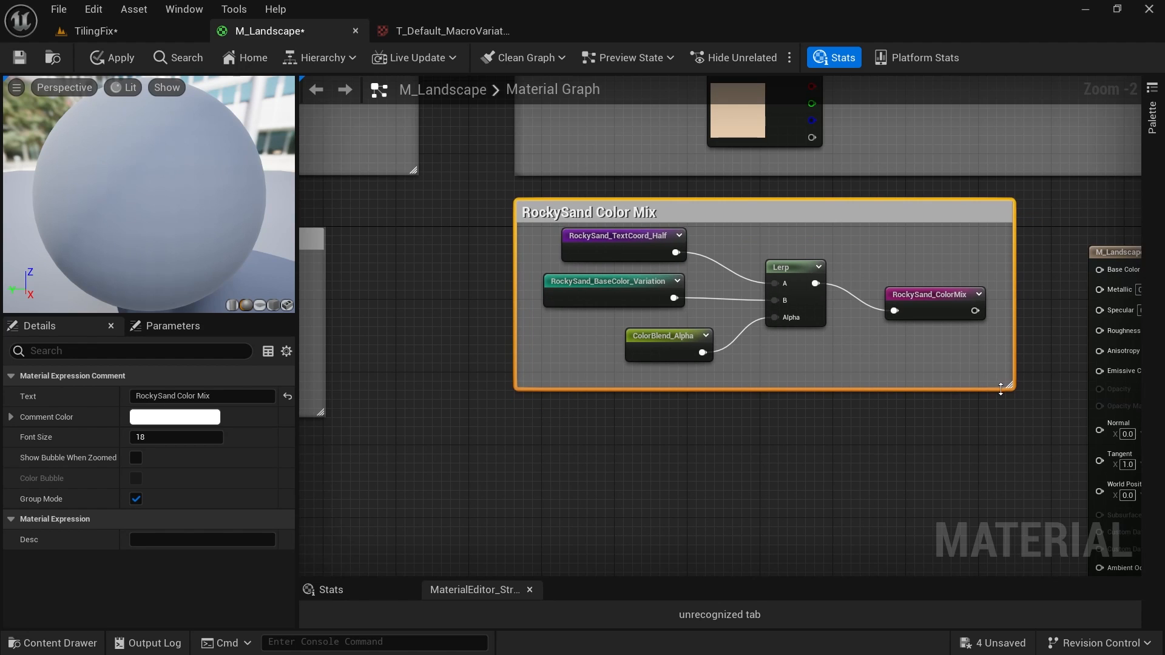
# Add a RockySand_ColorMix named reroute beside the repositioned M_Landscape result node, connect it to Base Color and apply the material.
pyautogui.moveTo(1002, 426); pyautogui.dragTo(772, 403, button='right')
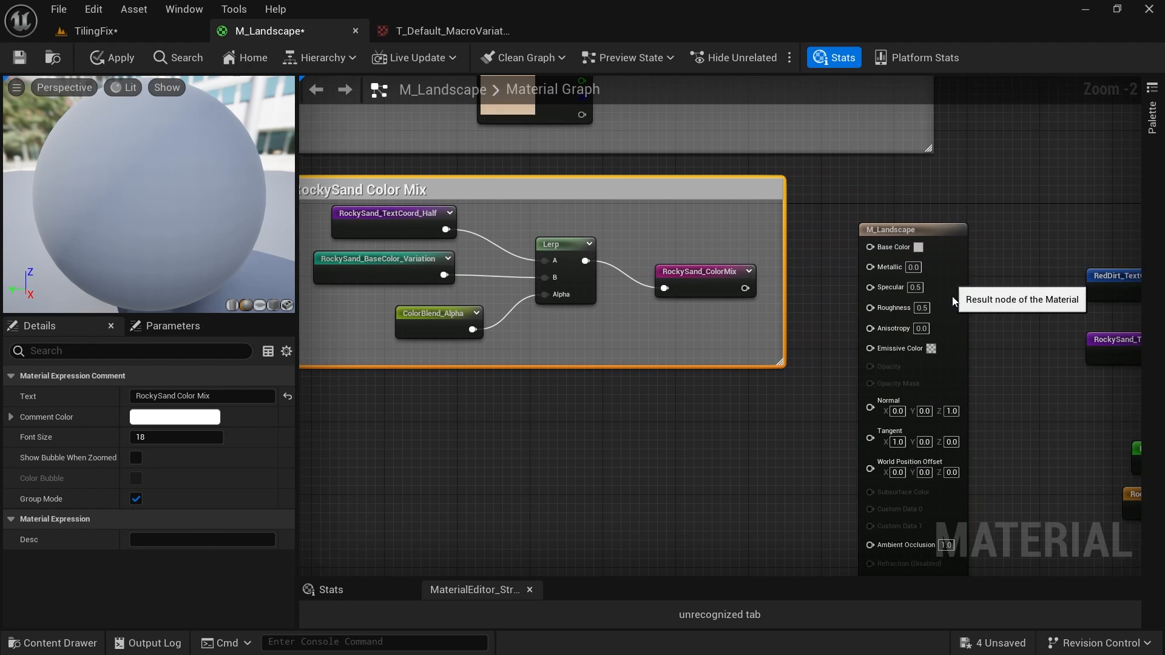
pyautogui.moveTo(951, 297); pyautogui.dragTo(905, 487)
pyautogui.moveTo(851, 375); pyautogui.dragTo(915, 275, button='right')
pyautogui.rightClick(801, 354)
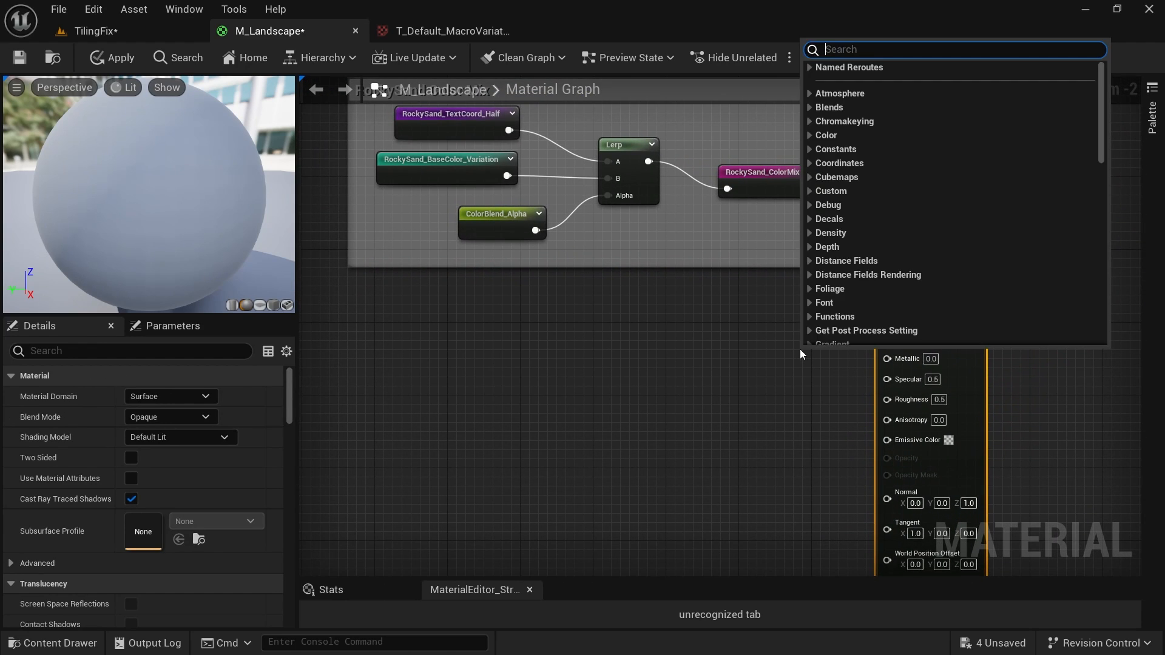
pyautogui.write('colormix')
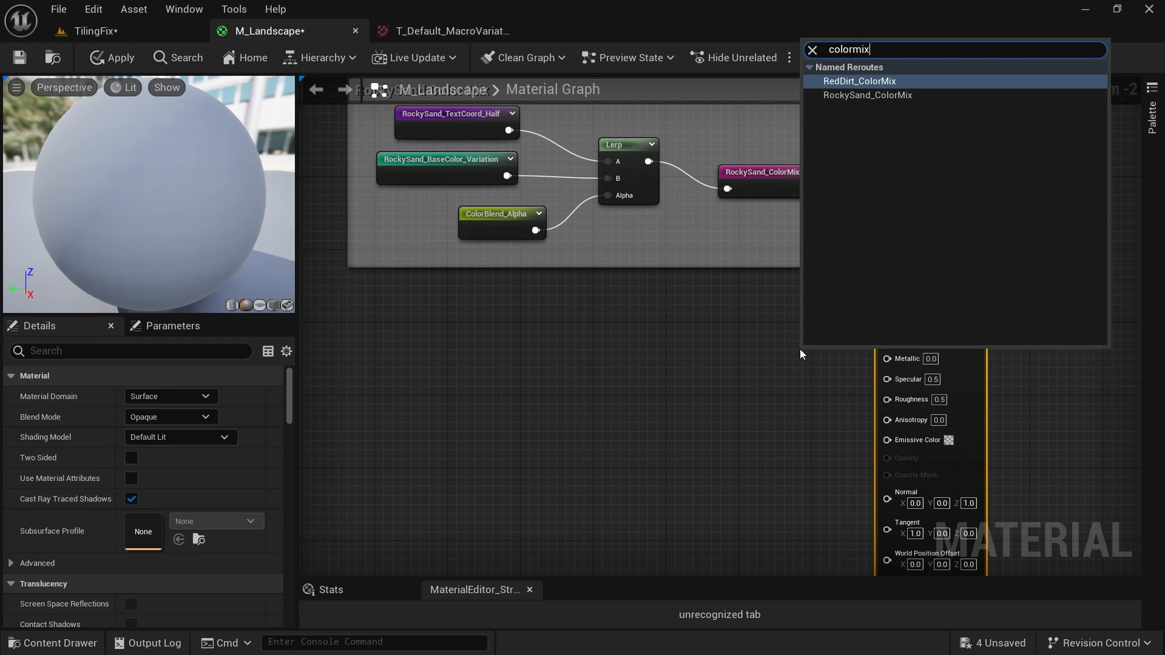
pyautogui.click(909, 98)
pyautogui.moveTo(848, 371); pyautogui.dragTo(895, 339)
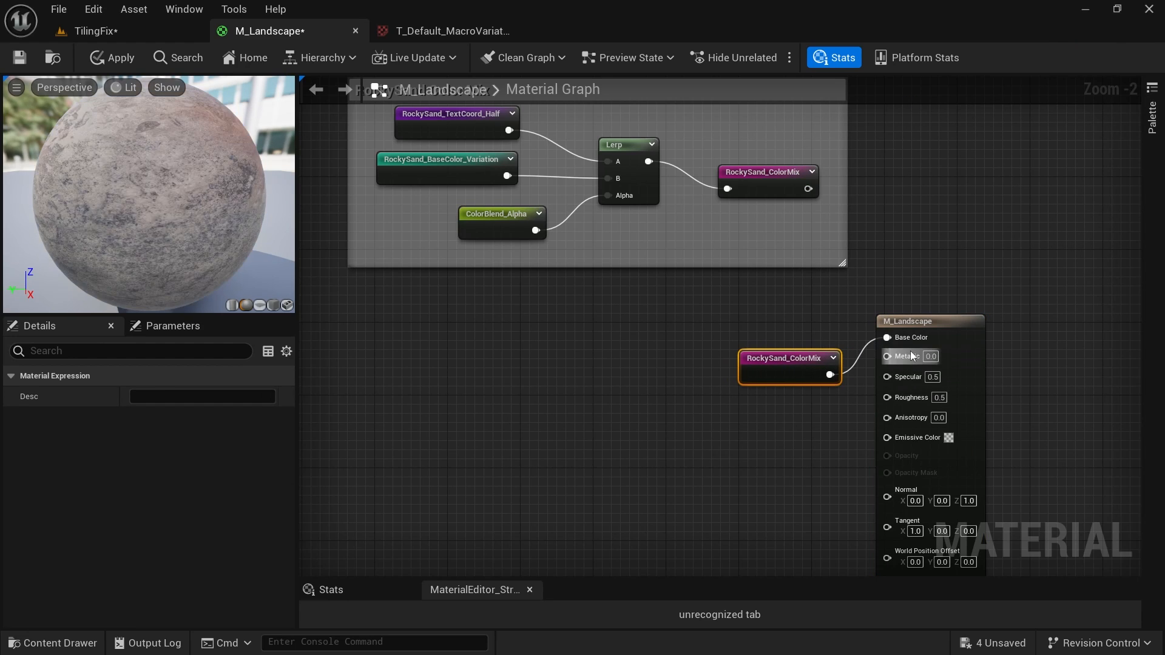
pyautogui.click(119, 59)
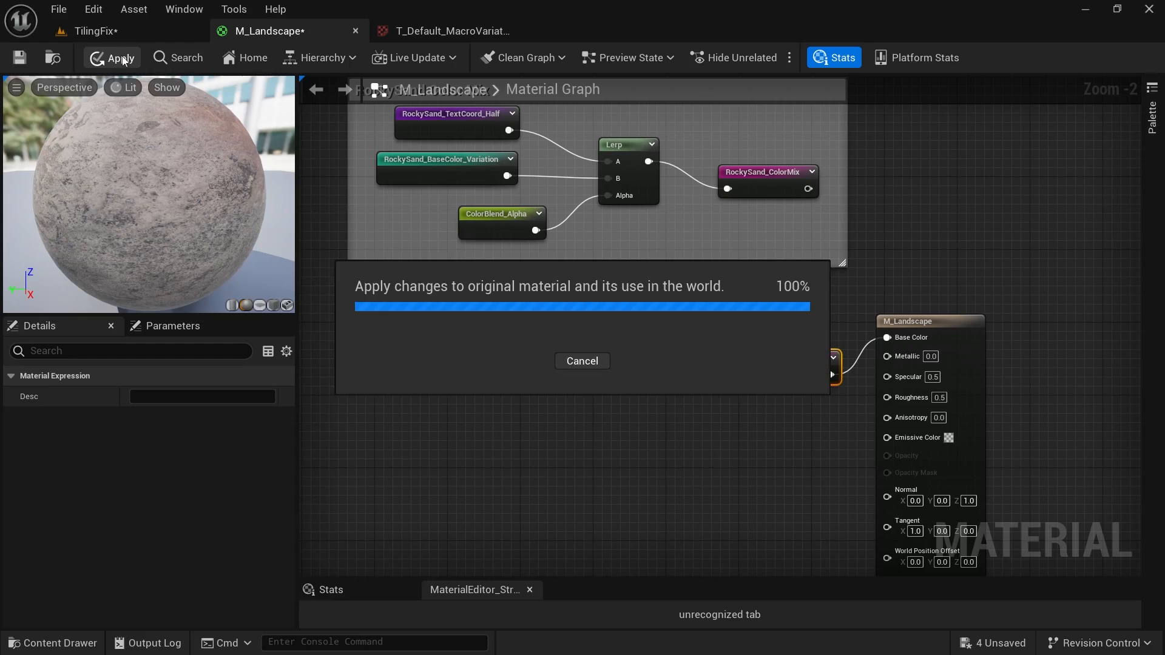
# Inspect the landscape in the TilingFix level from several viewpoints, checking the RockySand color mix for visible tiling.
pyautogui.click(97, 31)
pyautogui.moveTo(819, 458)
pyautogui.mouseDown(button='right')
pyautogui.moveTo(859, 466)
pyautogui.moveTo(824, 476)
pyautogui.moveTo(815, 445)
pyautogui.mouseUp(button='right')
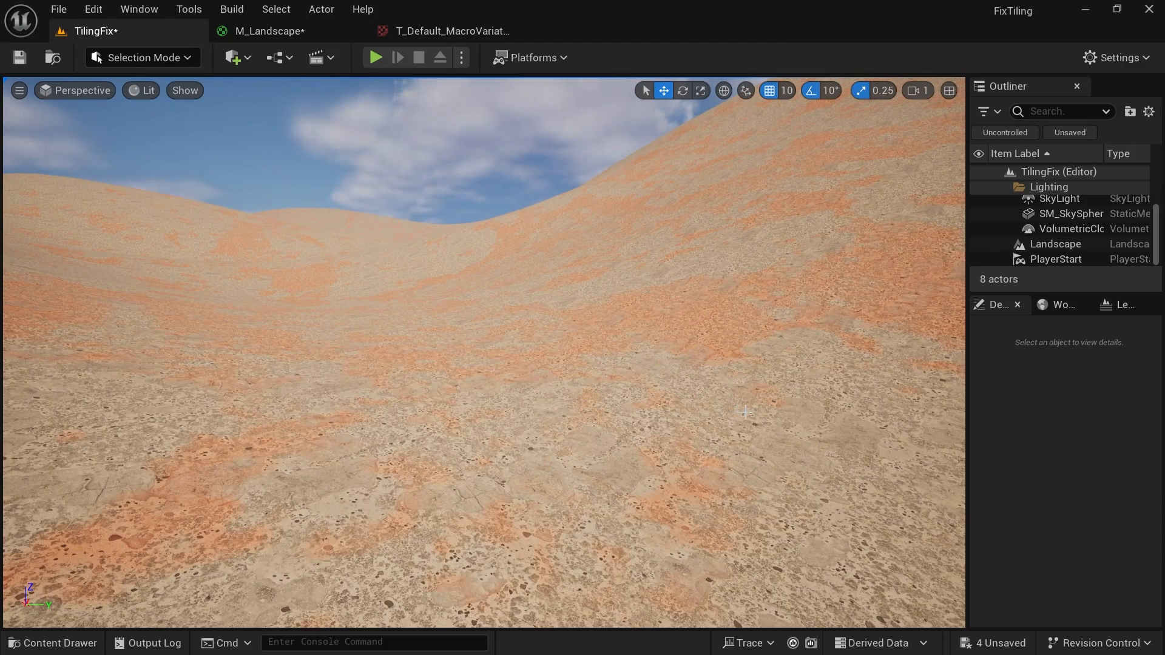
pyautogui.moveTo(782, 436); pyautogui.dragTo(592, 398, button='right')
pyautogui.moveTo(746, 367); pyautogui.dragTo(746, 355, button='right')
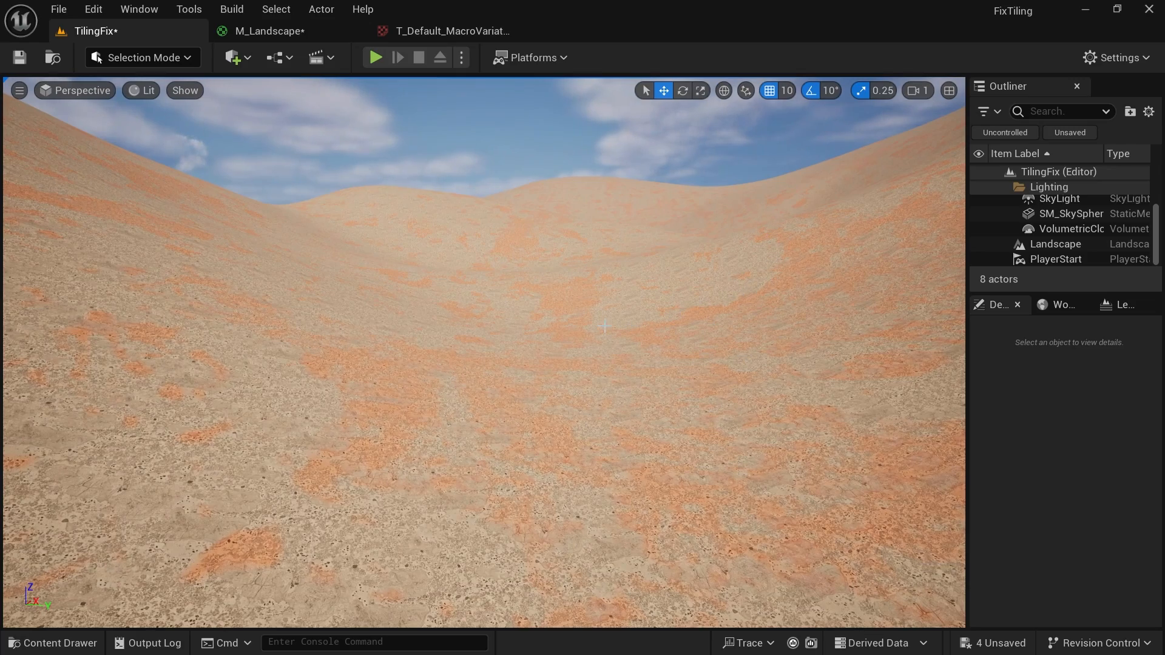
pyautogui.moveTo(691, 446); pyautogui.dragTo(714, 402, button='right')
pyautogui.moveTo(742, 491); pyautogui.dragTo(673, 507, button='right')
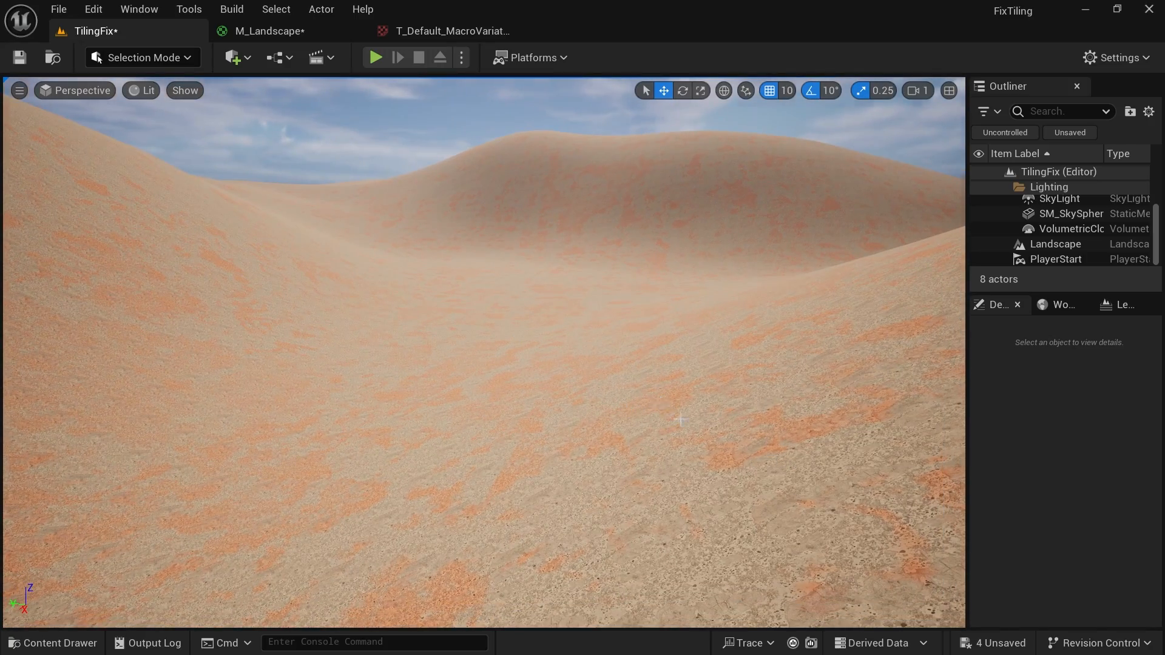
pyautogui.moveTo(680, 420); pyautogui.dragTo(601, 420, button='right')
# Review the RockySand Color Mix and Red Dirt Color Mix node groups in the M_Landscape graph.
pyautogui.moveTo(729, 406); pyautogui.dragTo(502, 172, button='right')
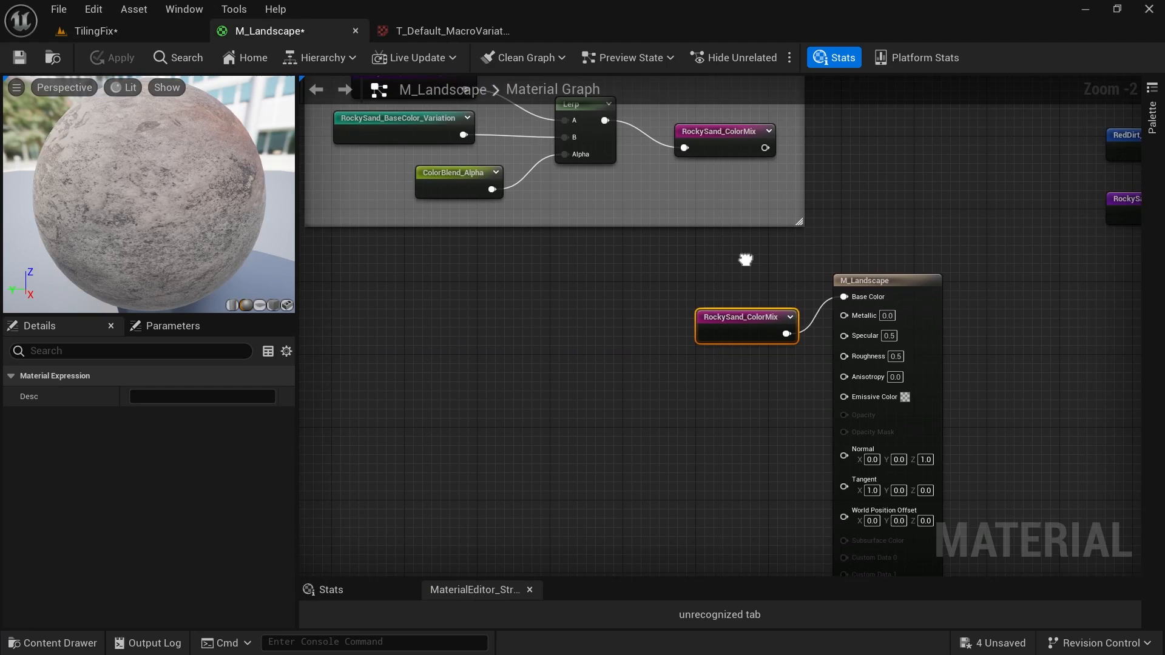
pyautogui.moveTo(745, 260); pyautogui.dragTo(1068, 392, button='right')
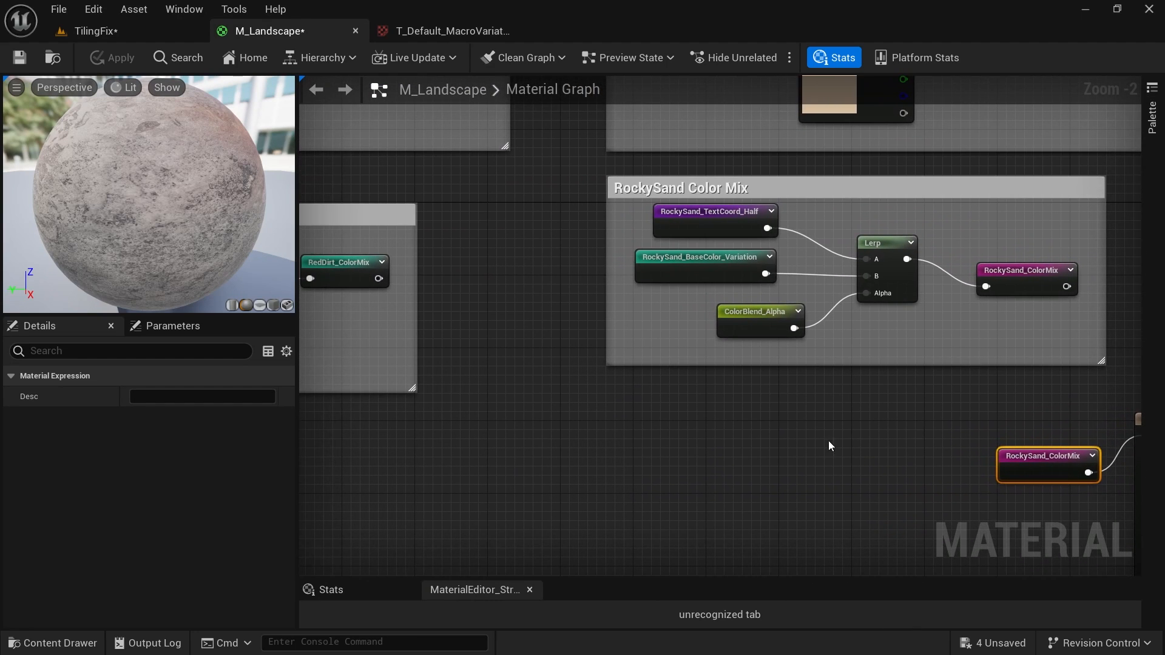
pyautogui.moveTo(828, 440); pyautogui.dragTo(1070, 412, button='right')
pyautogui.scroll(-1, 901, 388)
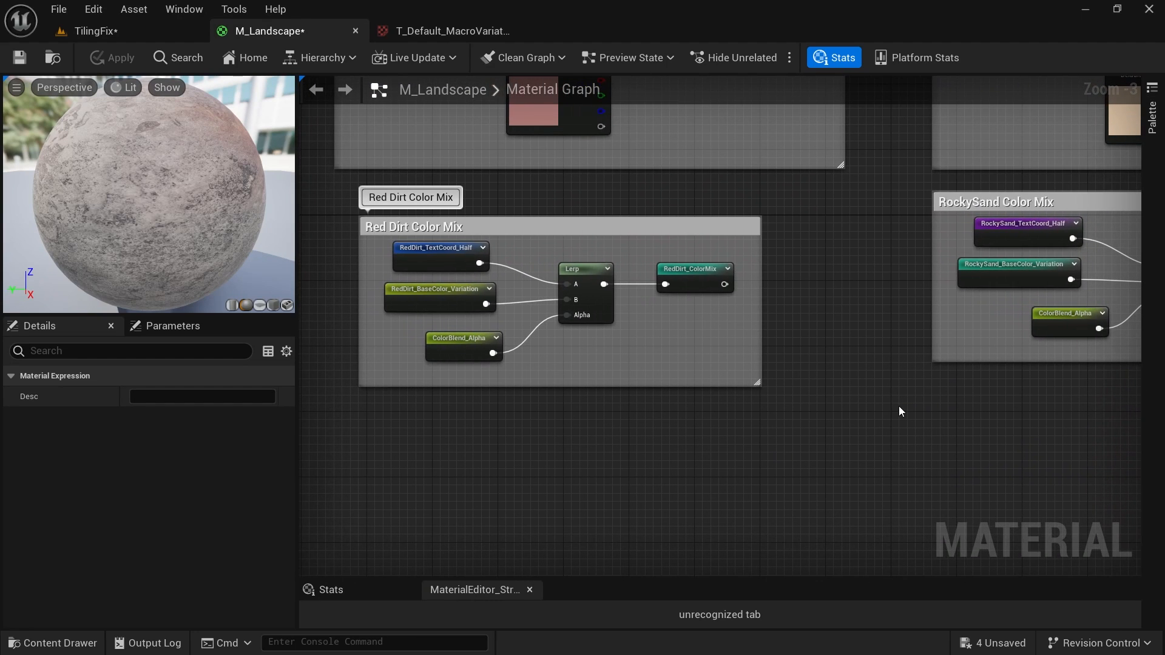
# Examine the near slopes and distant hills in the TilingFix level for repetition in the blended color.
pyautogui.click(110, 30)
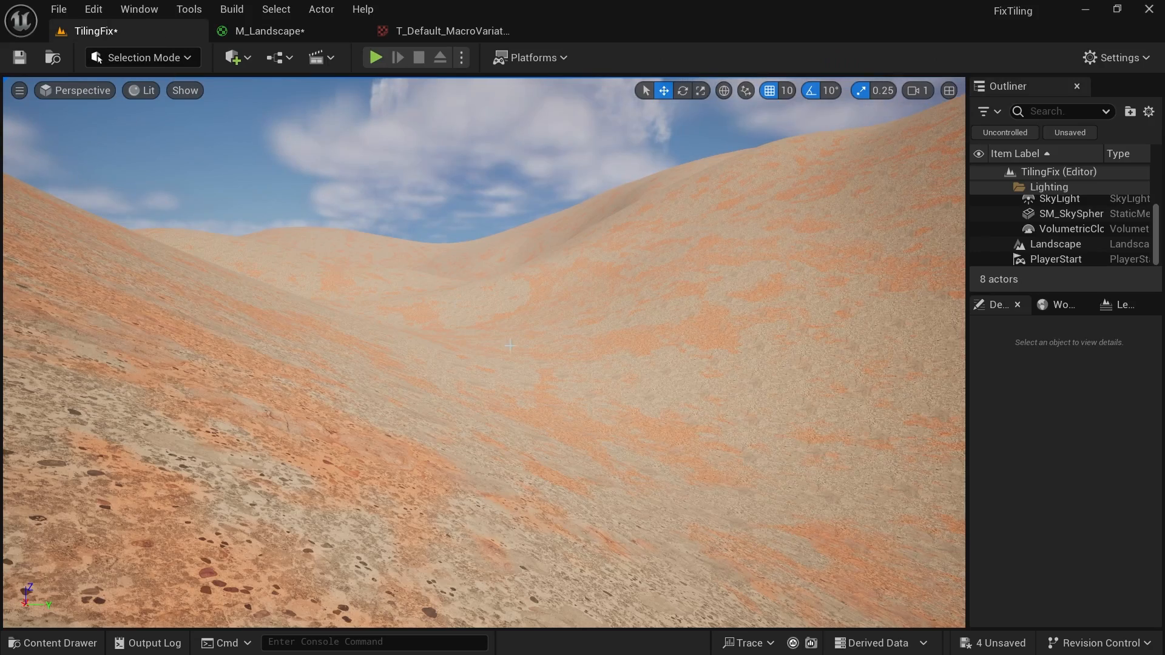
pyautogui.moveTo(281, 326)
pyautogui.mouseDown(button='right')
pyautogui.moveTo(267, 319)
pyautogui.moveTo(281, 326)
pyautogui.mouseUp(button='right')
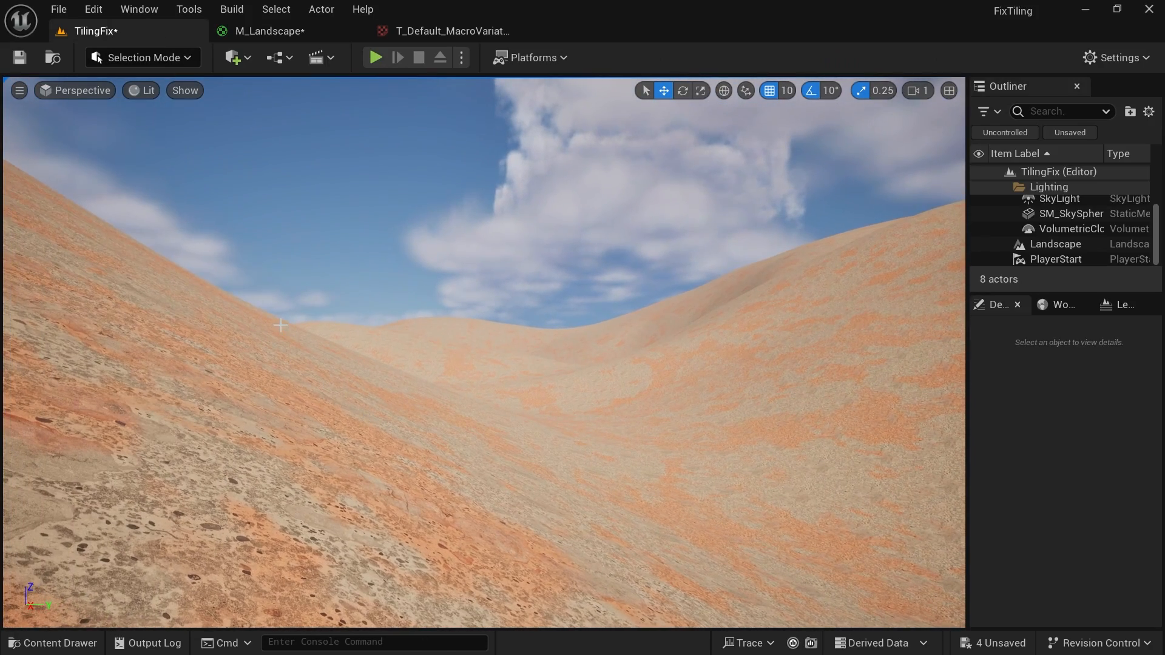
pyautogui.moveTo(631, 343); pyautogui.dragTo(631, 344, button='right')
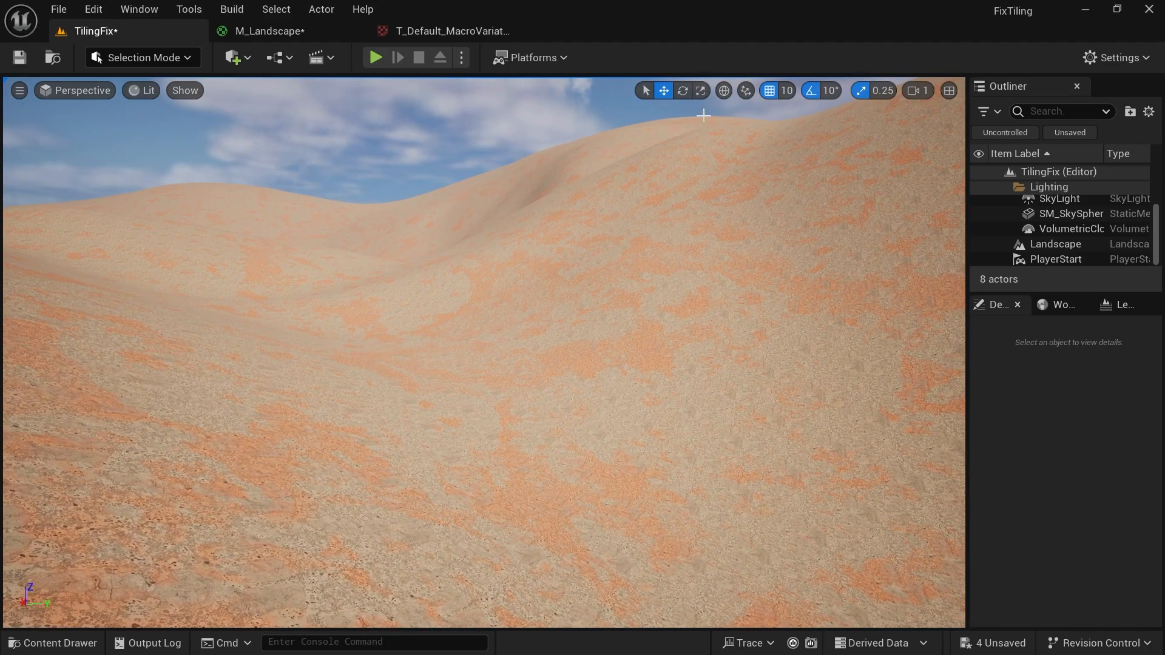
pyautogui.moveTo(388, 200); pyautogui.dragTo(243, 256, button='right')
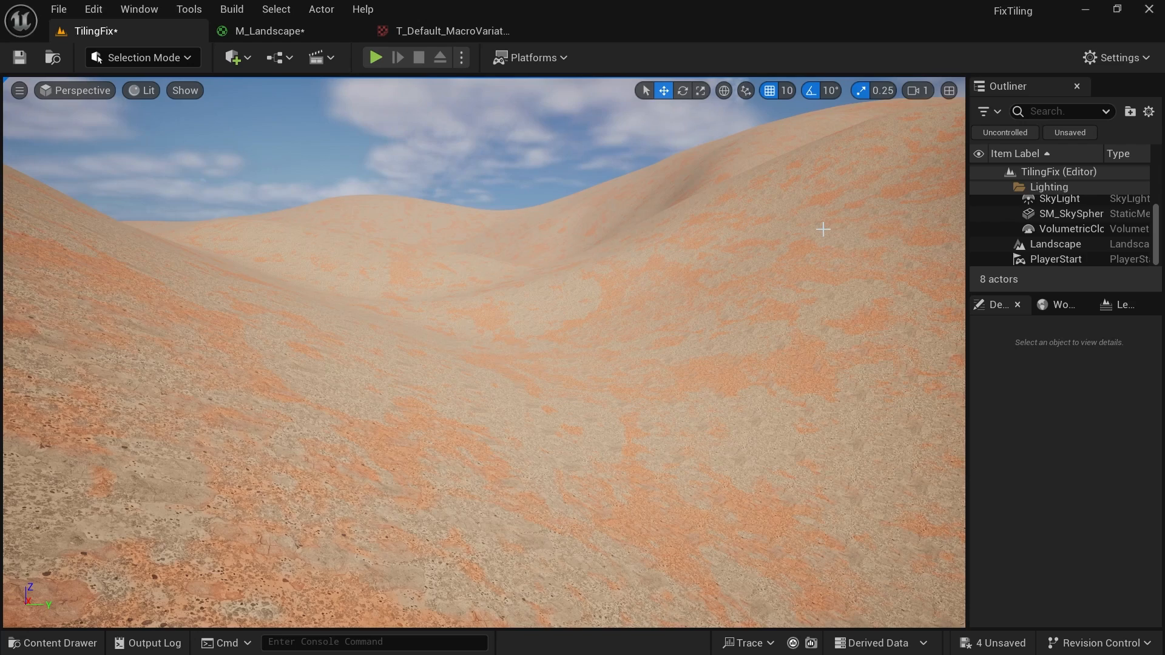
pyautogui.moveTo(823, 229); pyautogui.dragTo(823, 229, button='right')
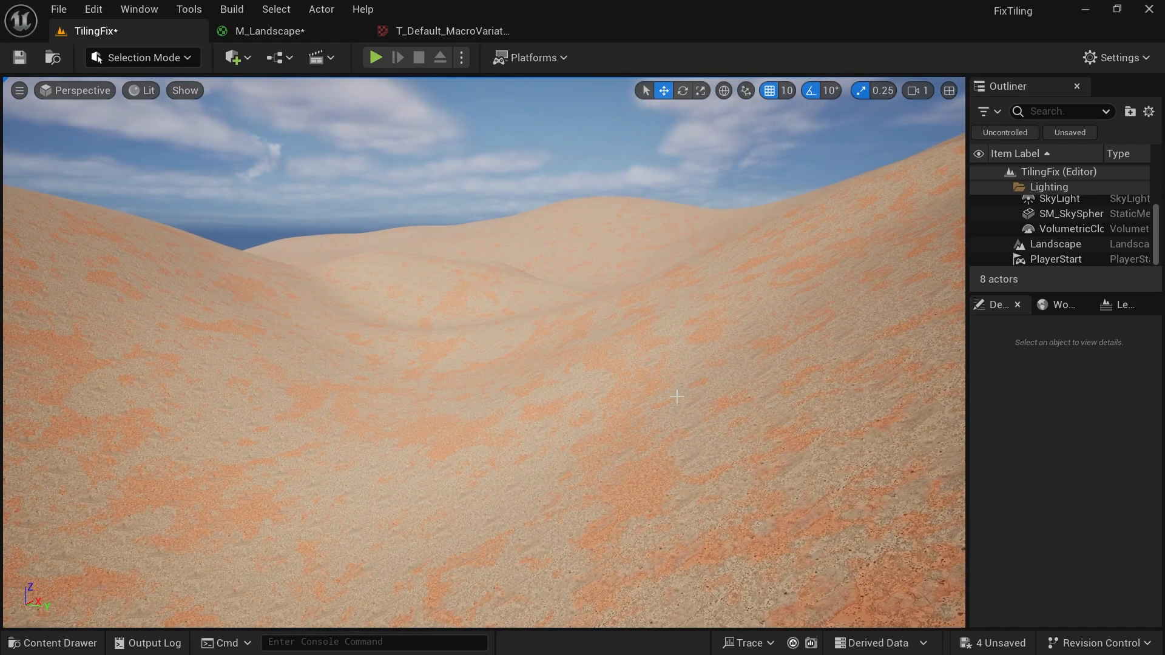
pyautogui.moveTo(759, 498); pyautogui.dragTo(801, 487, button='right')
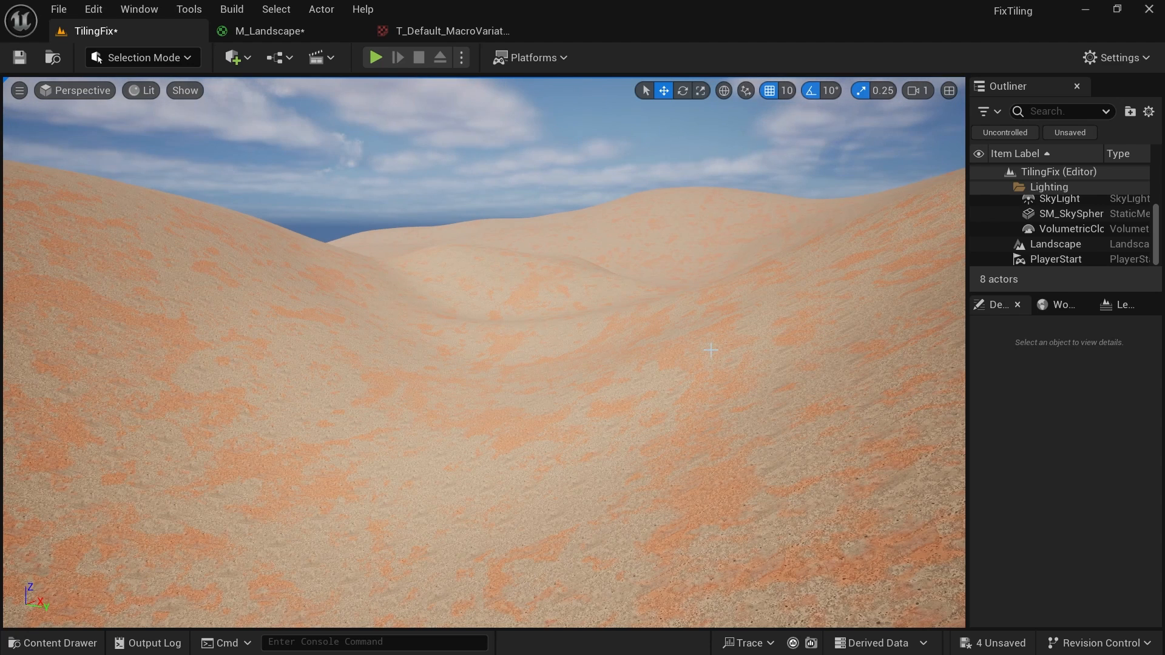
# Add a Texture Sample node in the empty area of the M_Landscape graph below the RockySand Color Mix comment.
pyautogui.click(291, 32)
pyautogui.moveTo(681, 395); pyautogui.dragTo(765, 369, button='right')
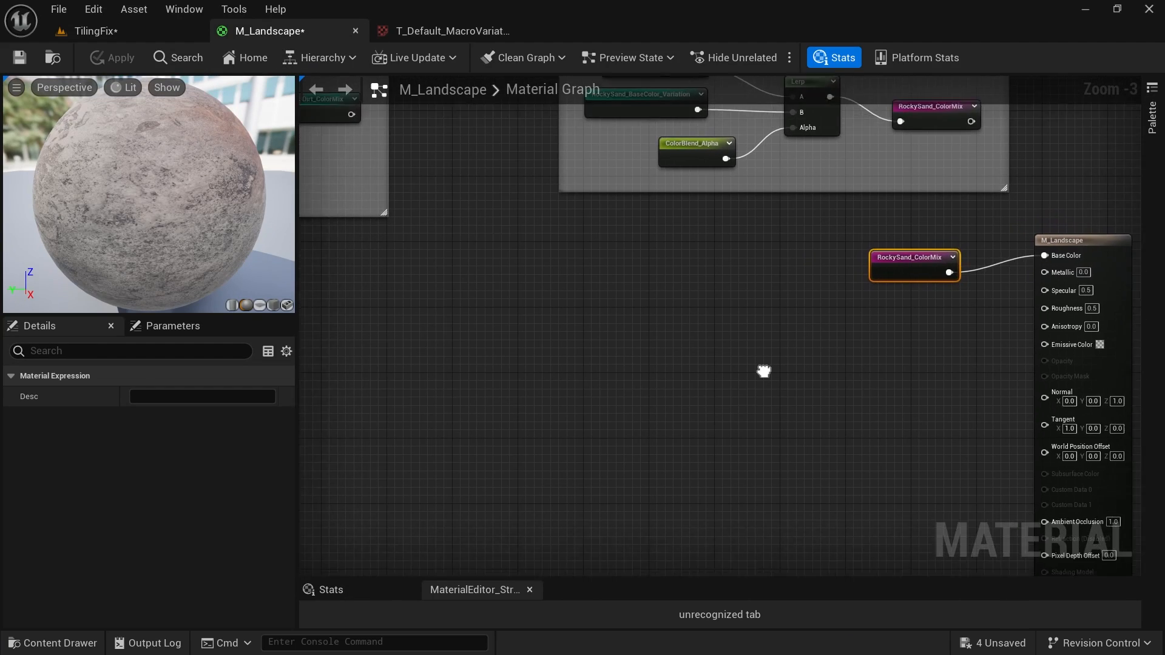
pyautogui.rightClick(613, 337)
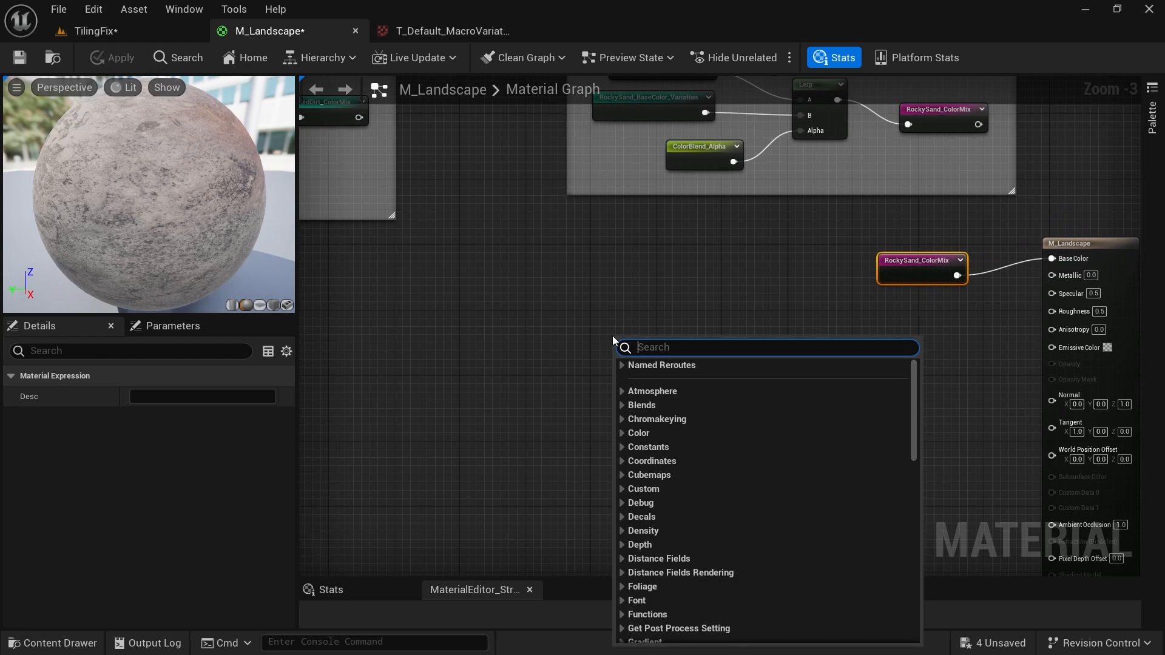
pyautogui.write('texture')
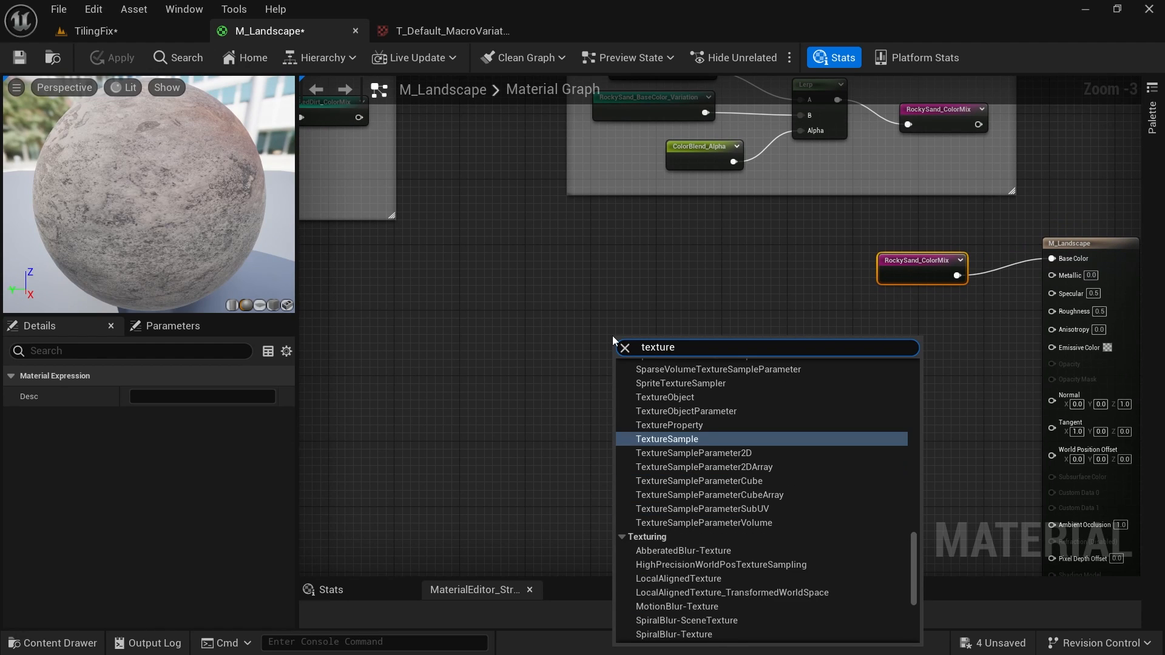
pyautogui.click(685, 438)
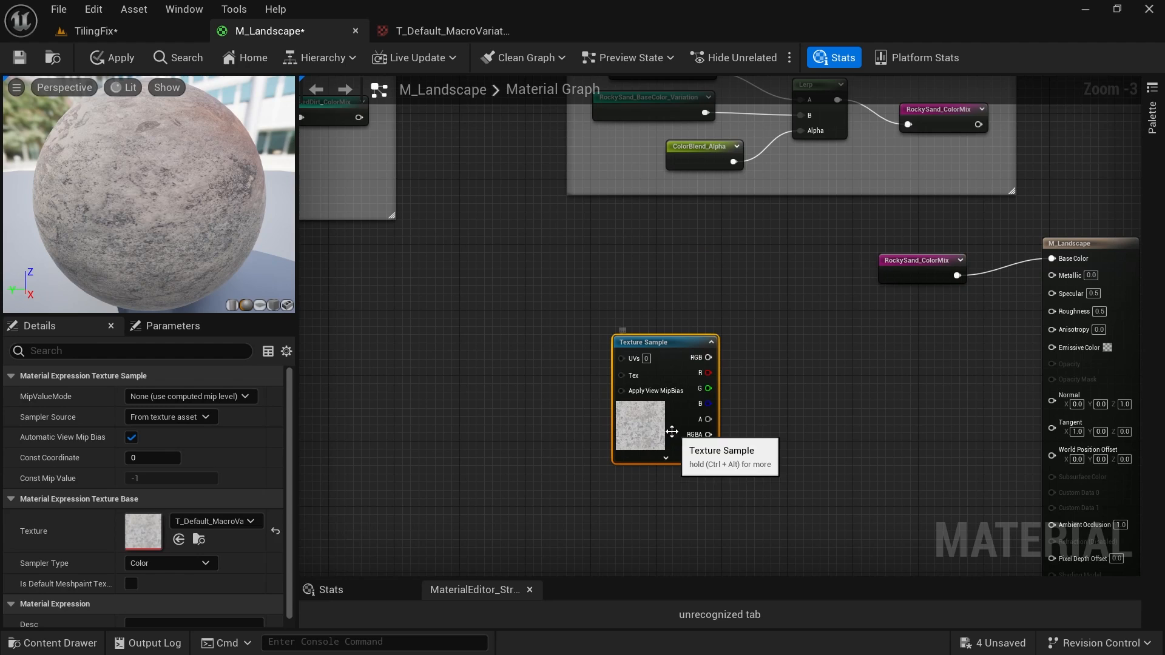
# Search the textures available for the new Texture Sample for "noise" and browse the matching assets.
pyautogui.click(250, 522)
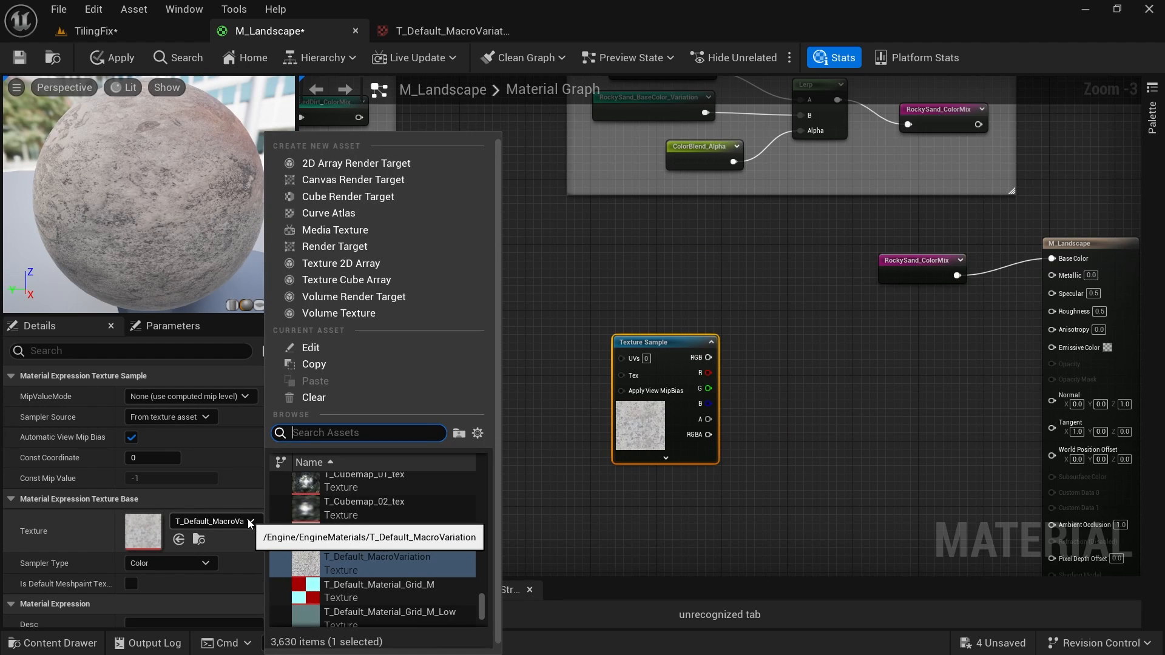
pyautogui.write('noise')
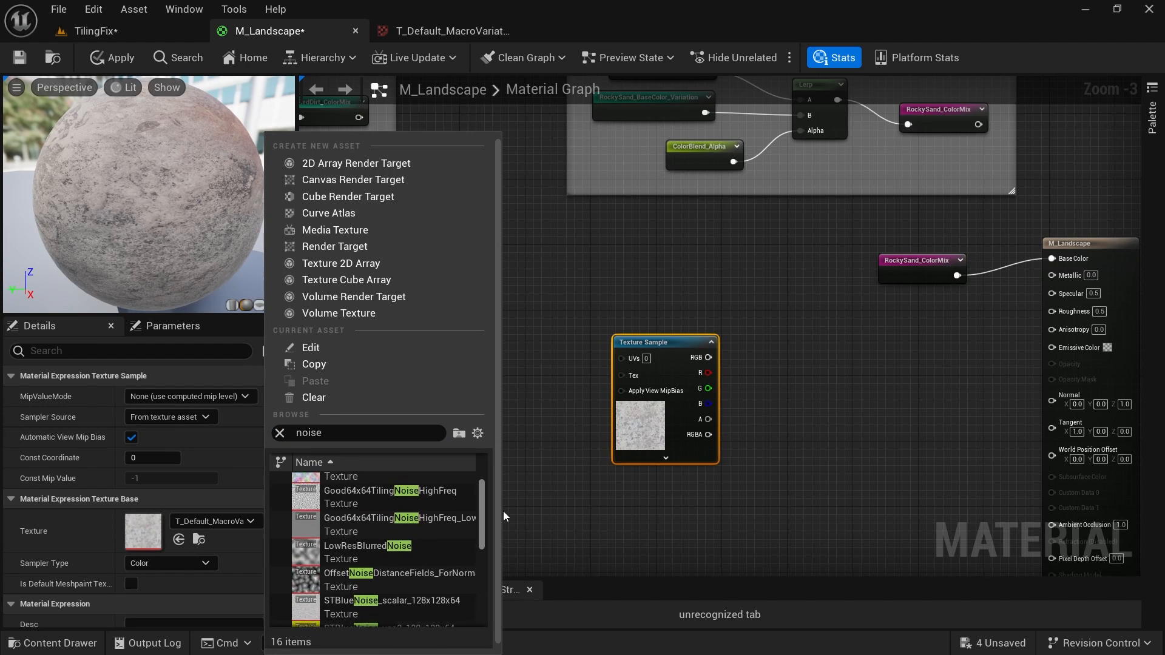
pyautogui.scroll(2, 468, 544)
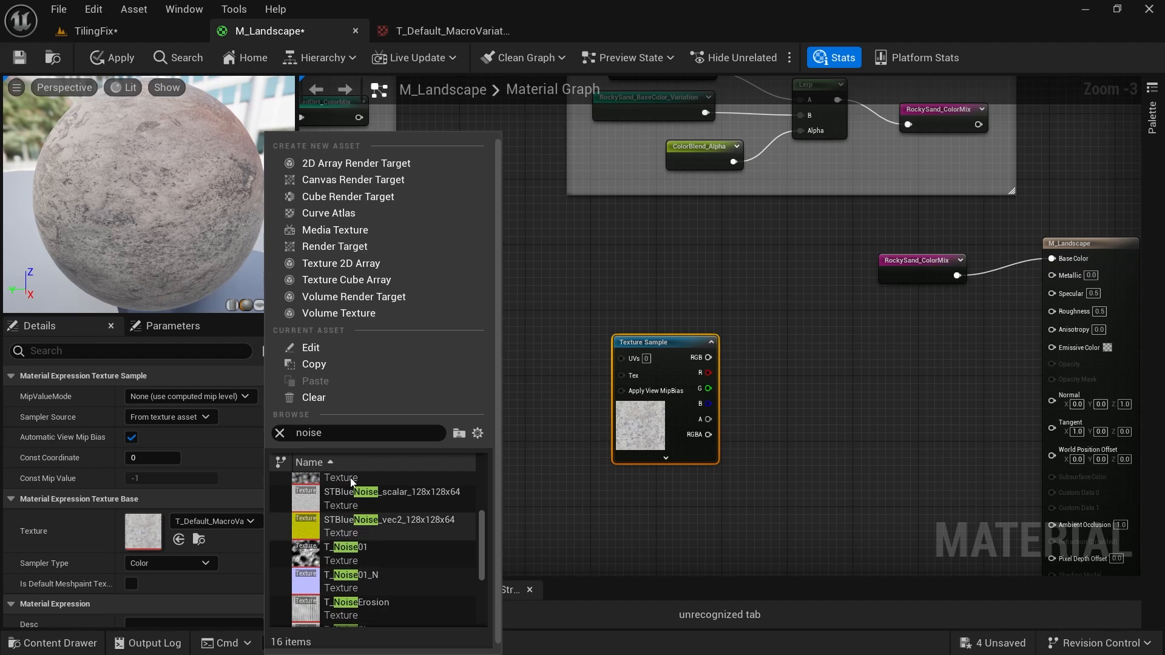
pyautogui.moveTo(482, 545); pyautogui.dragTo(489, 534)
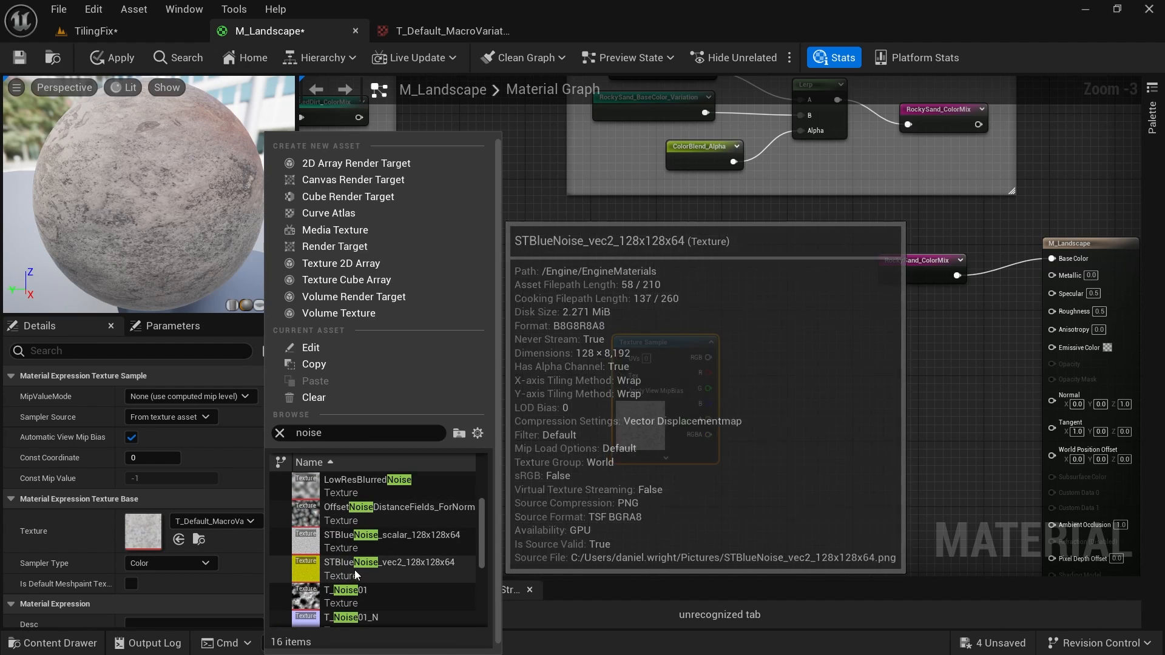
pyautogui.click(606, 503)
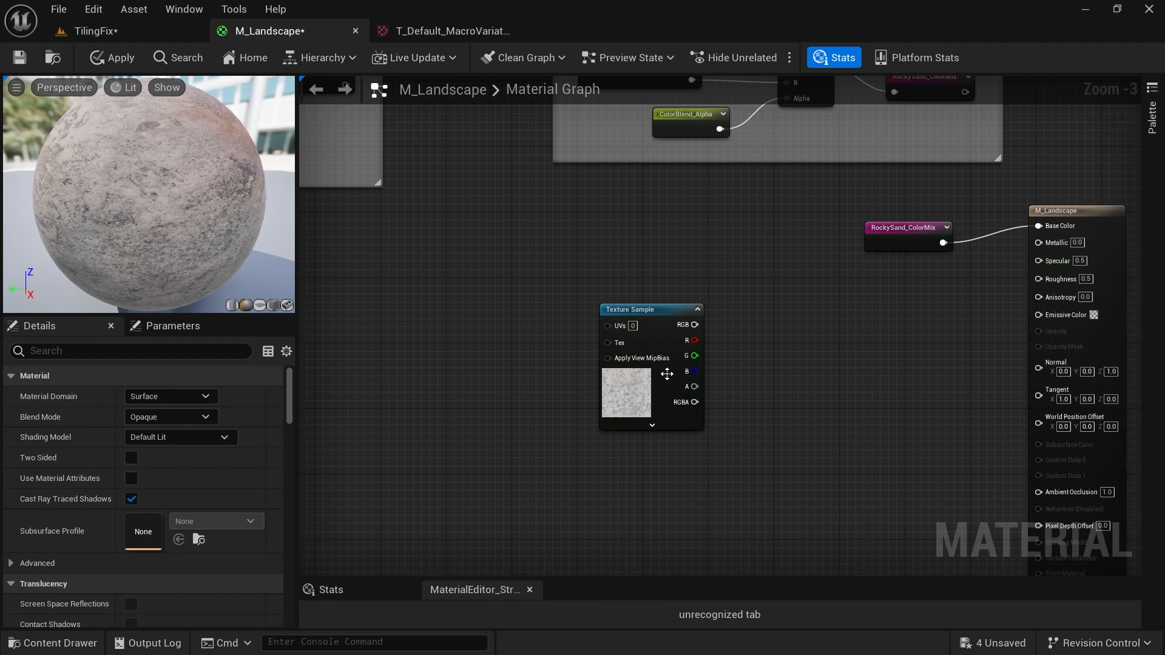
# Add the Starter Content pack to the project from the TilingFix level and close the content windows.
pyautogui.click(100, 34)
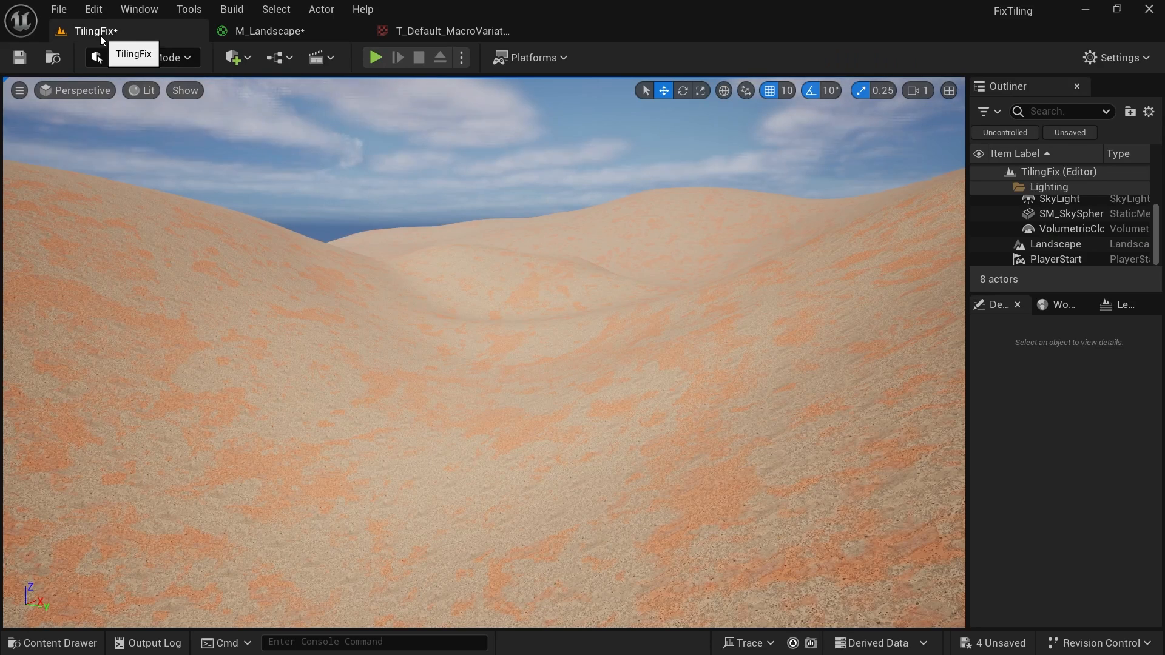
pyautogui.click(61, 643)
pyautogui.click(53, 319)
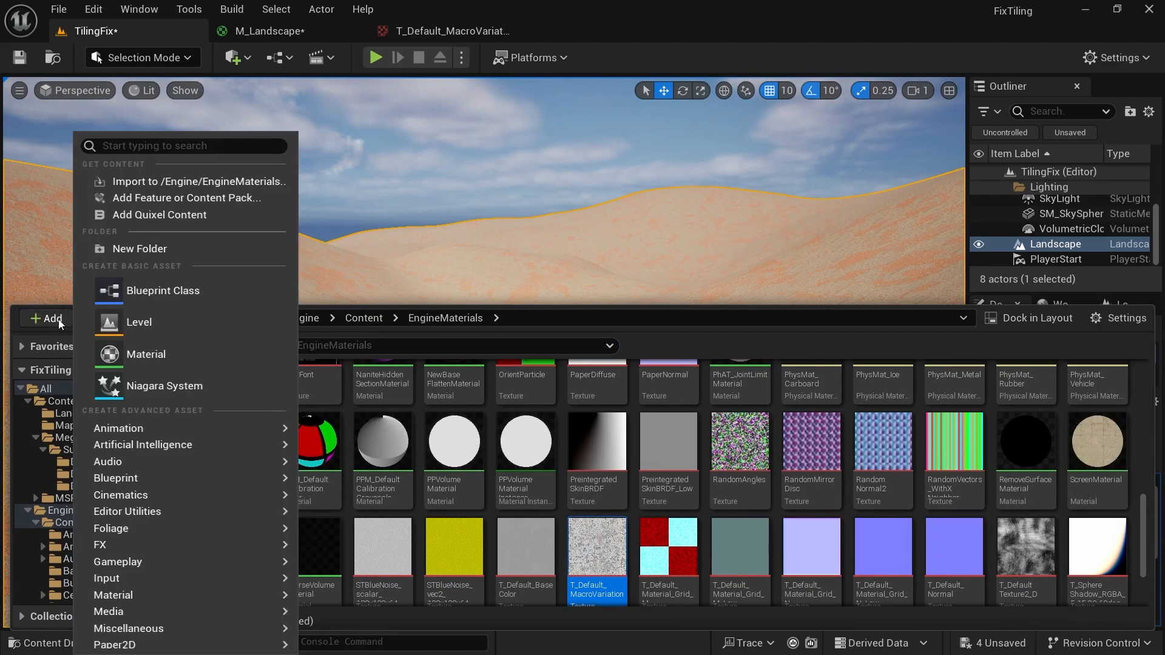
pyautogui.click(182, 199)
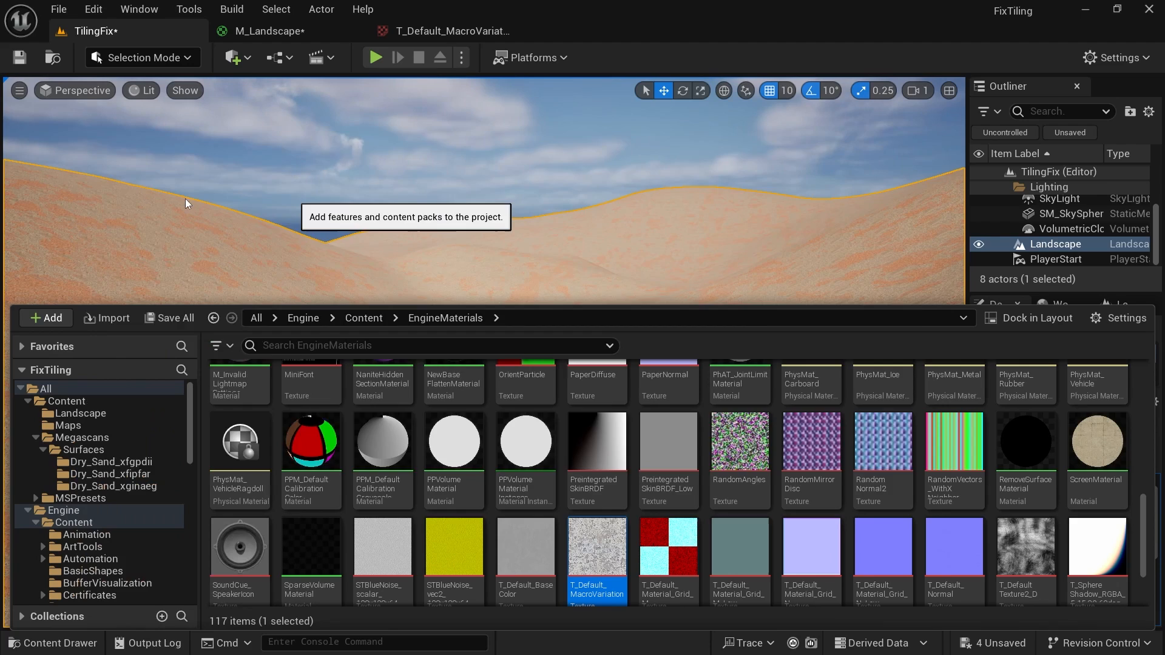
pyautogui.click(478, 165)
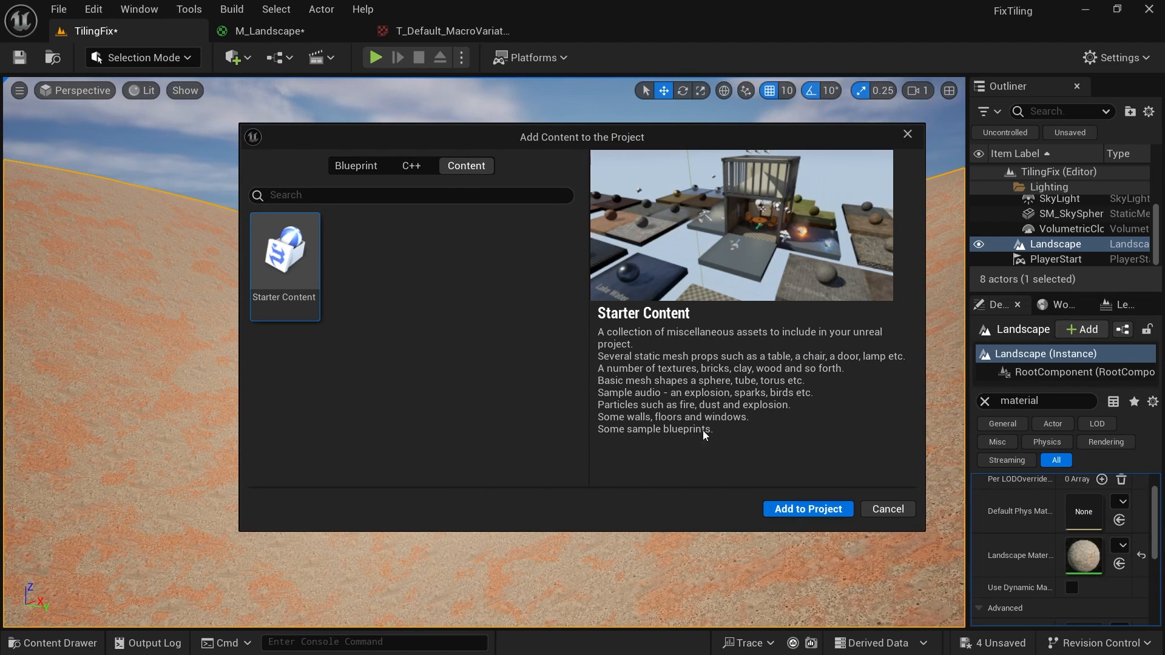
pyautogui.click(806, 511)
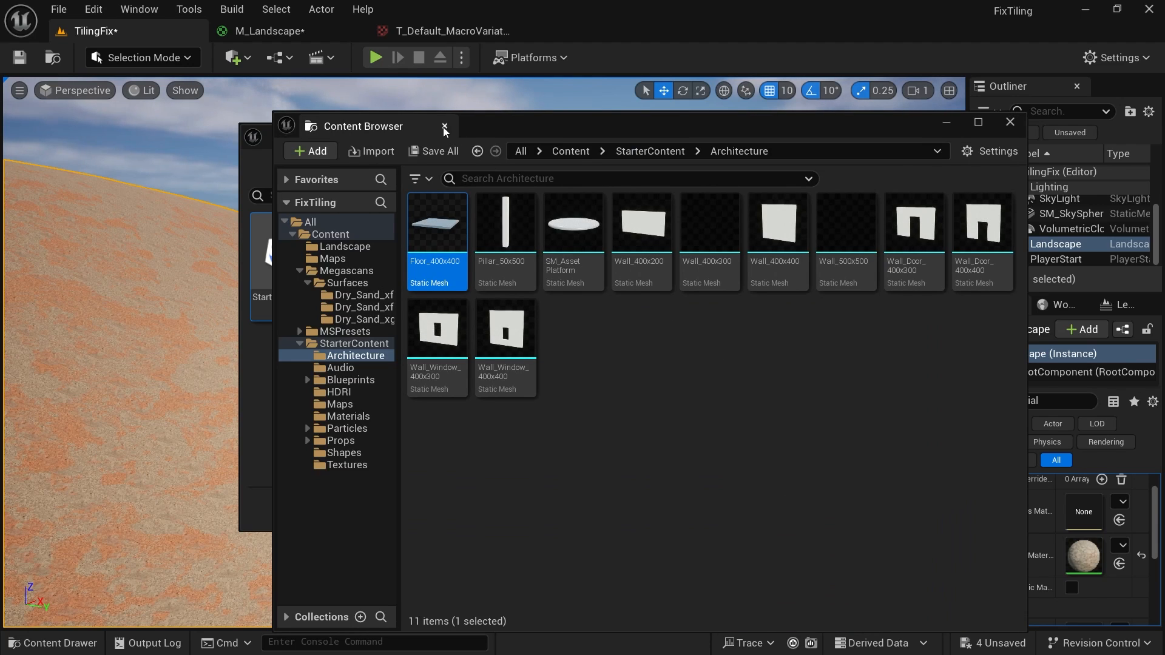
pyautogui.click(445, 128)
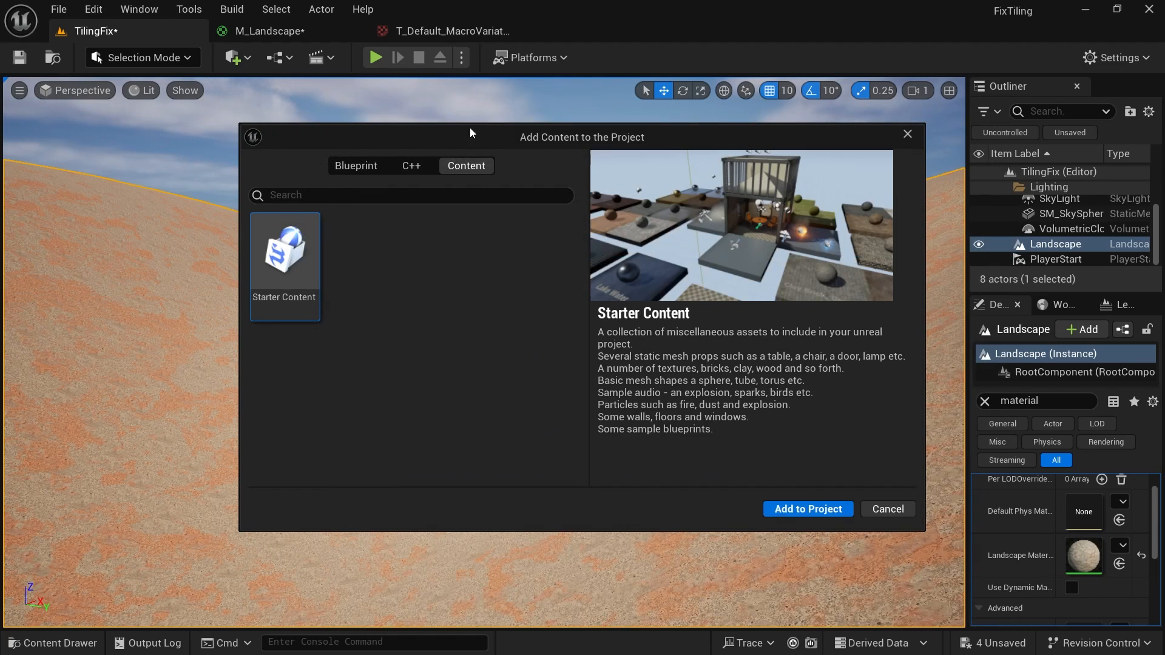
pyautogui.click(908, 134)
# Assign the T_Perlin_Noise_M texture to the unconnected Texture Sample node in the M_Landscape graph.
pyautogui.click(285, 31)
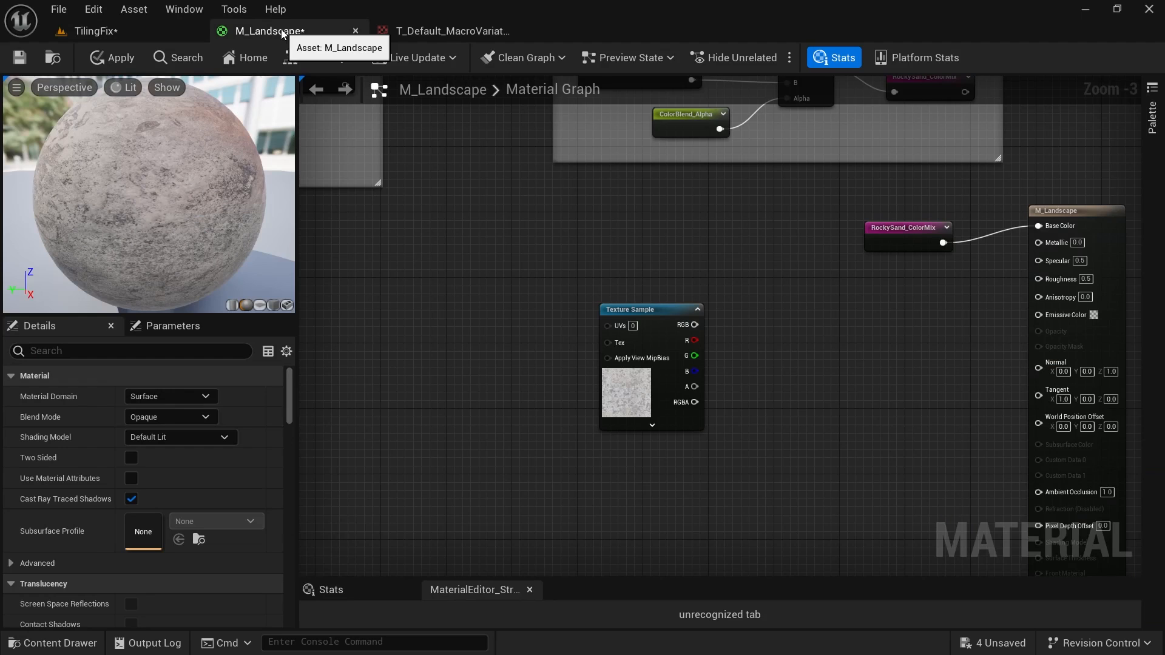
pyautogui.click(613, 306)
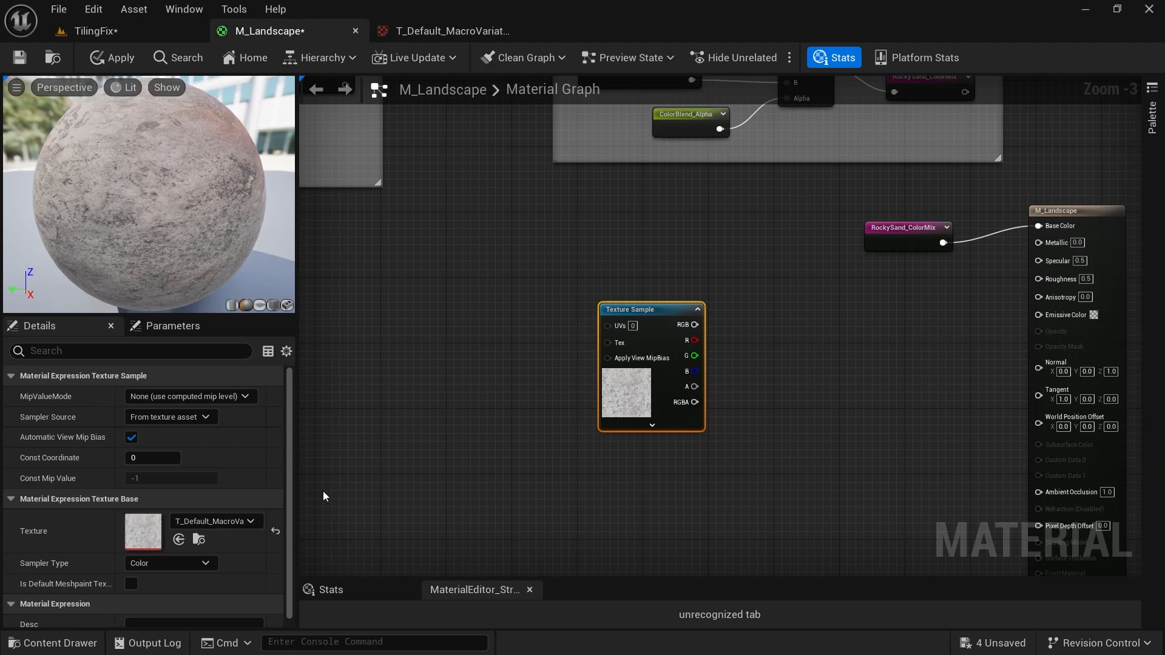
pyautogui.click(250, 521)
pyautogui.write('pe')
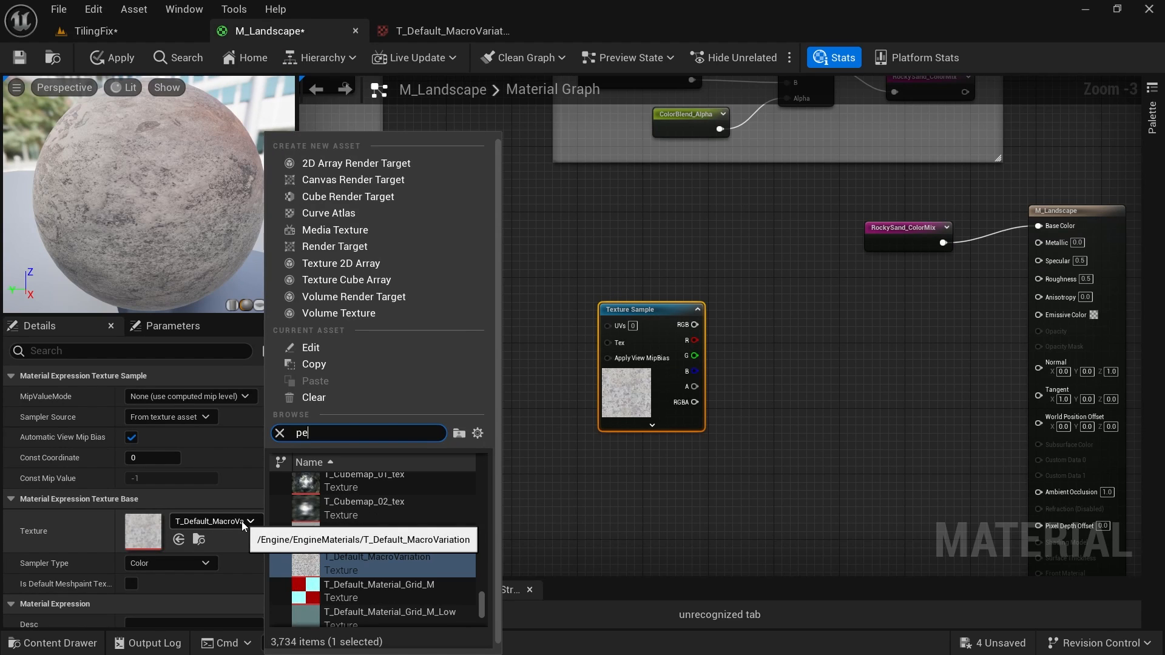
pyautogui.write('rlin')
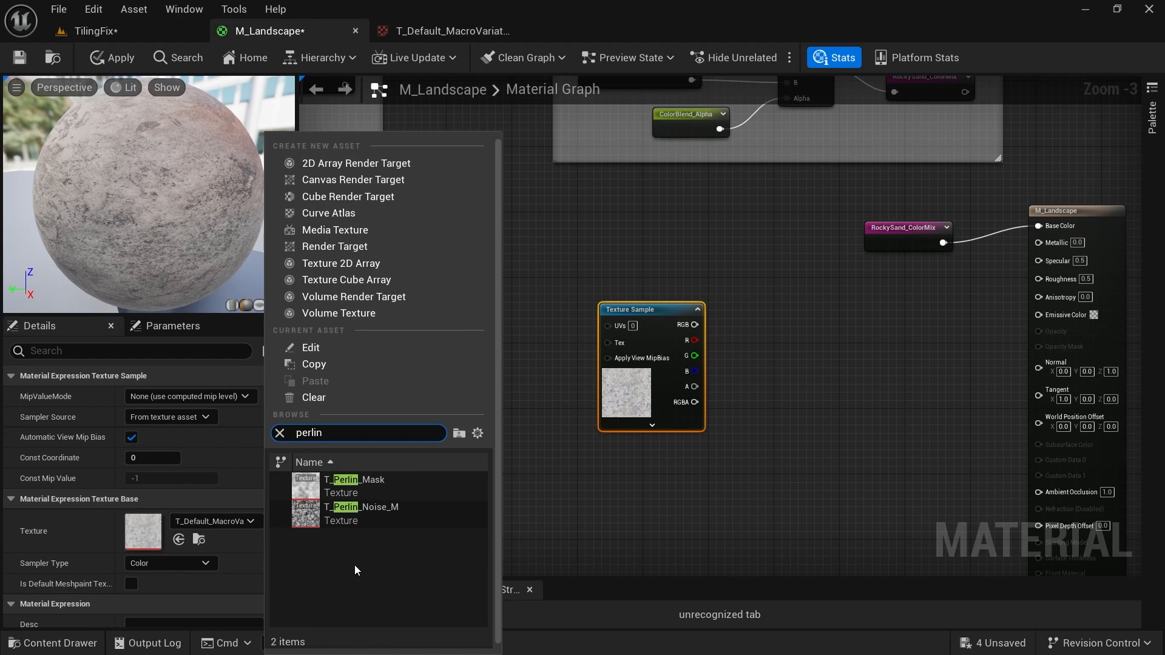
pyautogui.click(358, 517)
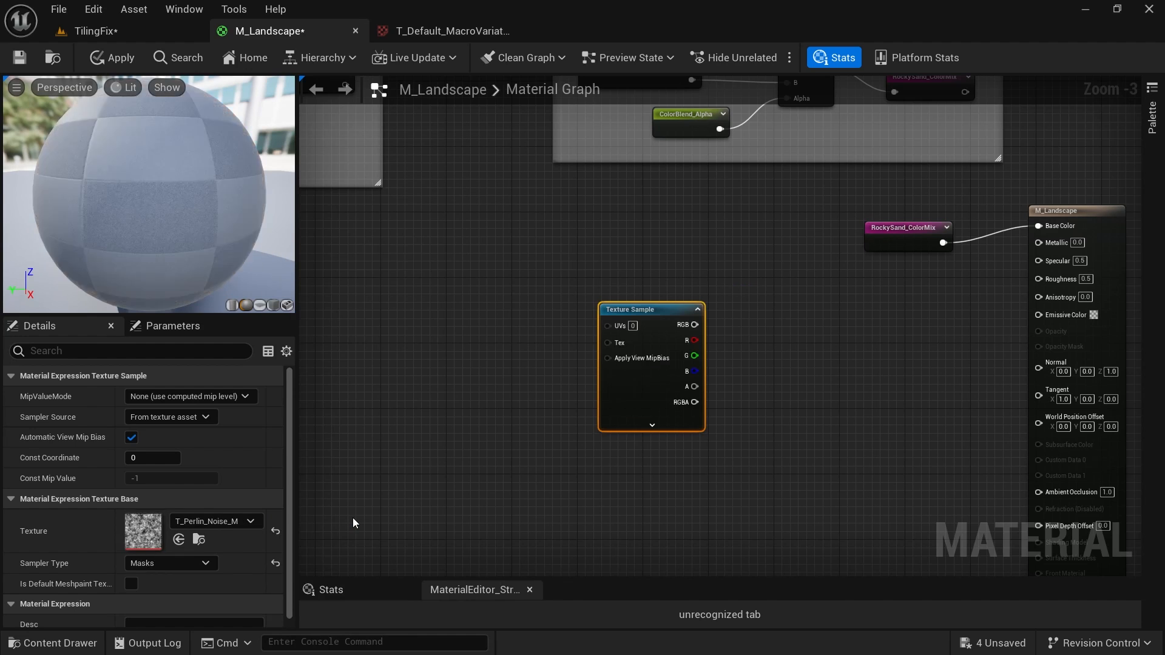
# Connect the noise Texture Sample's RGB output to M_Landscape's Base Color and apply the material.
pyautogui.moveTo(748, 370); pyautogui.dragTo(644, 377, button='right')
pyautogui.moveTo(565, 325); pyautogui.dragTo(707, 308)
pyautogui.moveTo(720, 321); pyautogui.dragTo(662, 346, button='right')
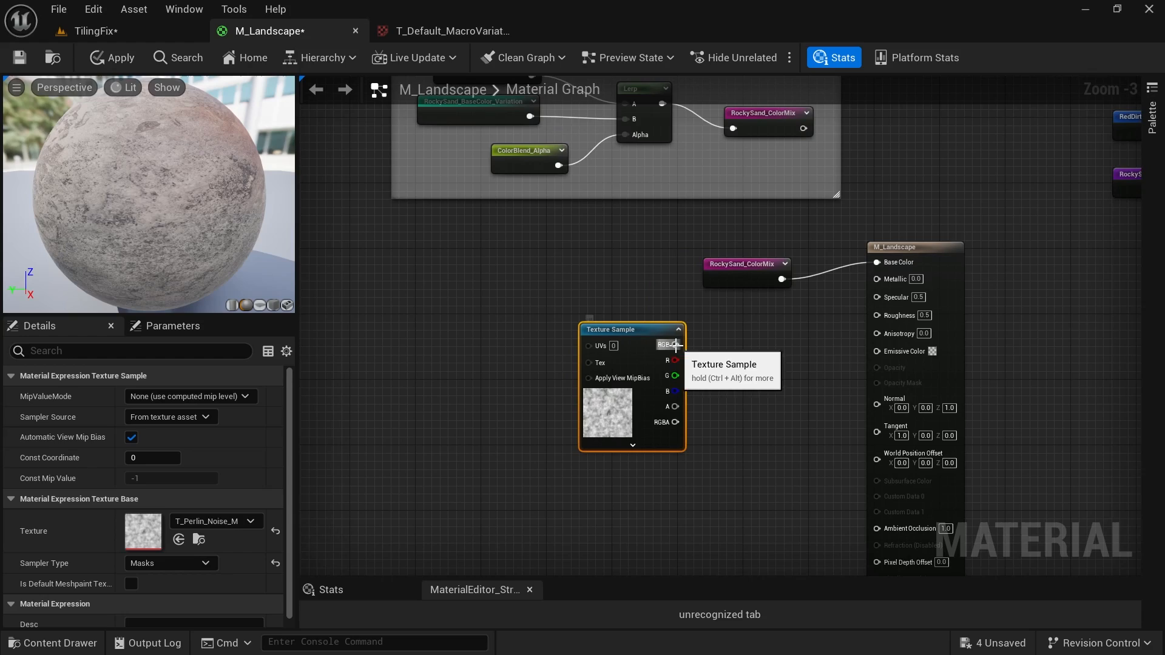
pyautogui.moveTo(674, 344); pyautogui.dragTo(887, 266)
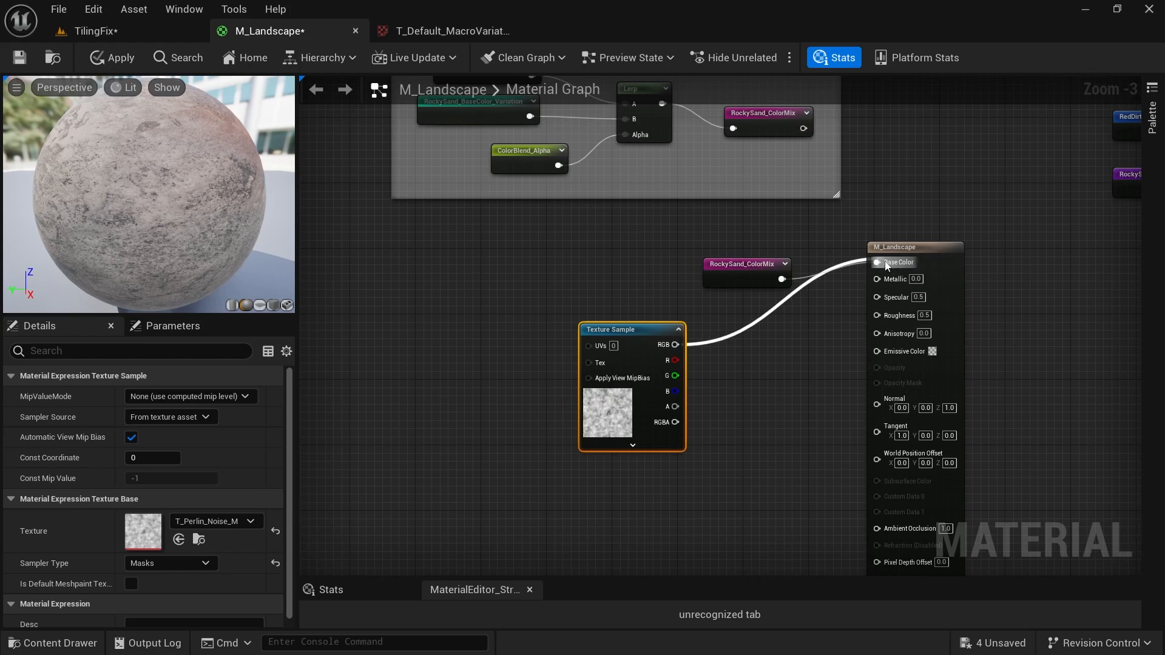
pyautogui.click(122, 58)
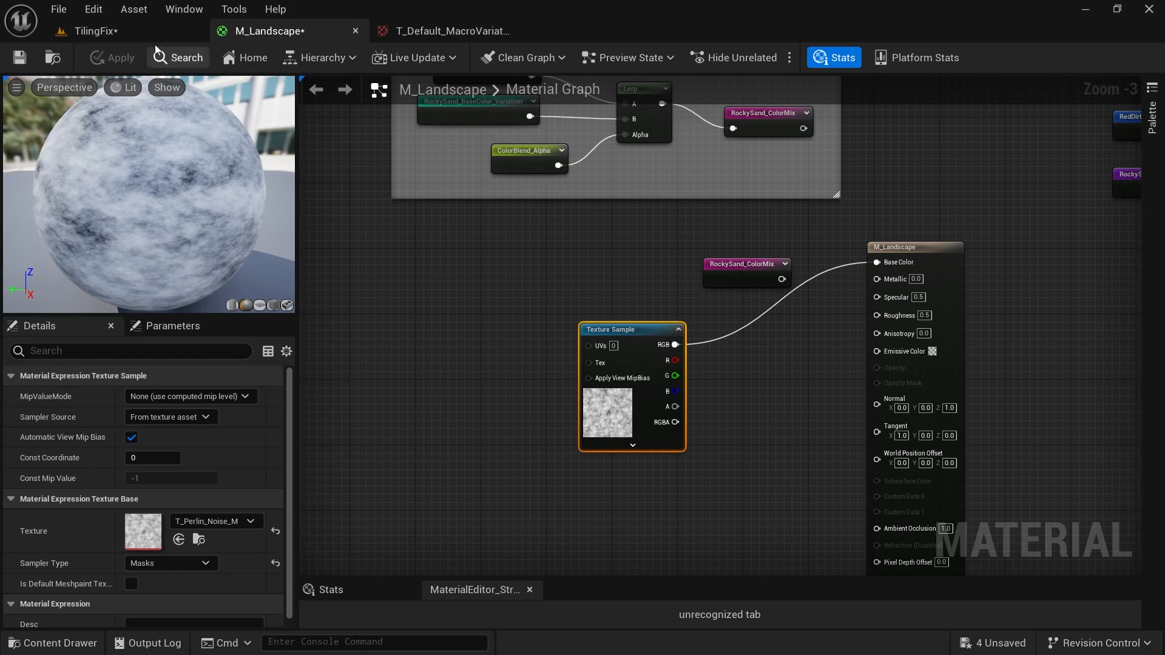
# Inspect the scale and repetition of the Perlin noise on the landscape in the TilingFix level.
pyautogui.click(115, 31)
pyautogui.press('w')
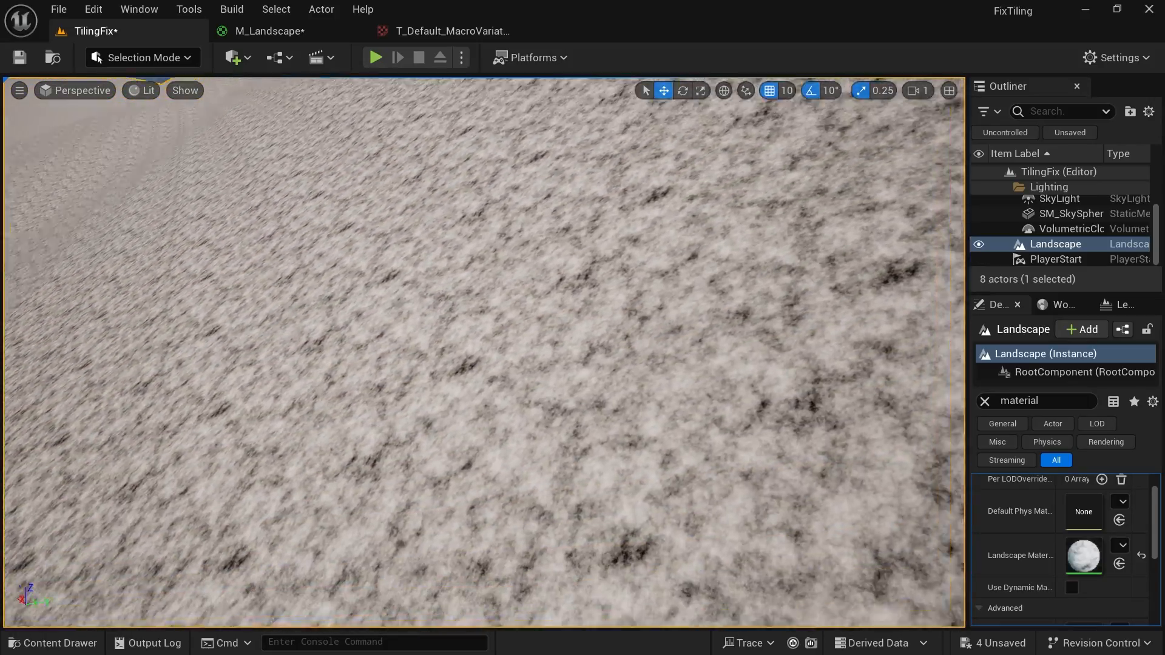
pyautogui.moveTo(484, 352); pyautogui.dragTo(455, 383, button='right')
# Add a TextureCoordinate node beside the noise Texture Sample in the M_Landscape graph.
pyautogui.click(298, 34)
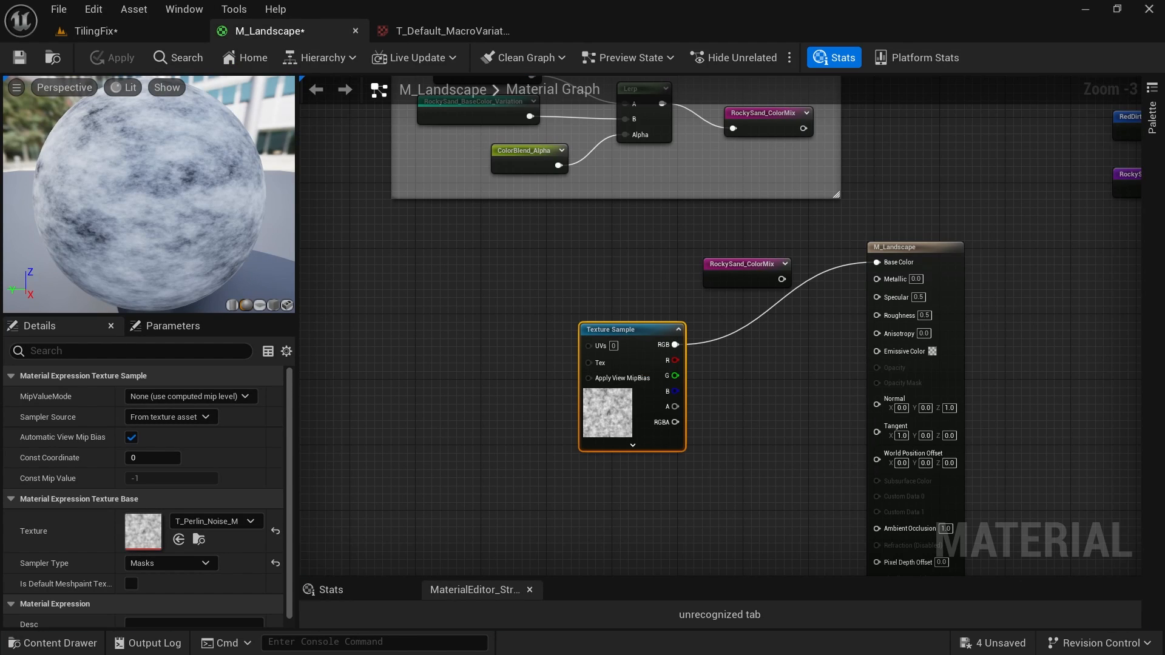
pyautogui.moveTo(503, 373); pyautogui.dragTo(576, 352, button='right')
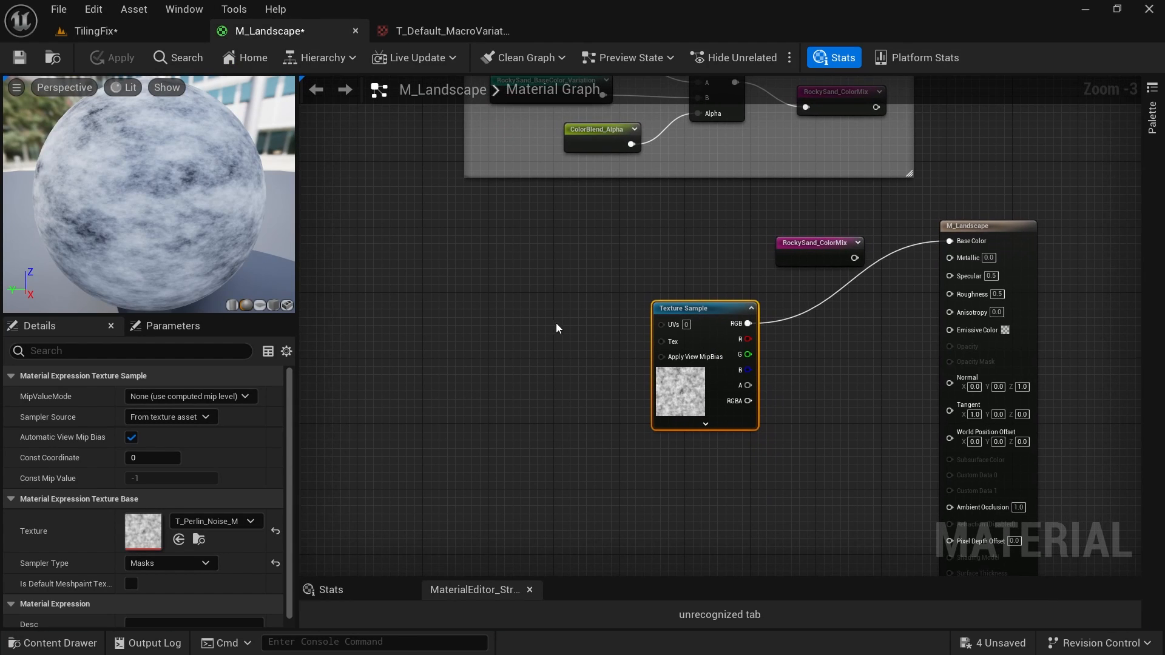
pyautogui.rightClick(553, 327)
pyautogui.write('texturecoo')
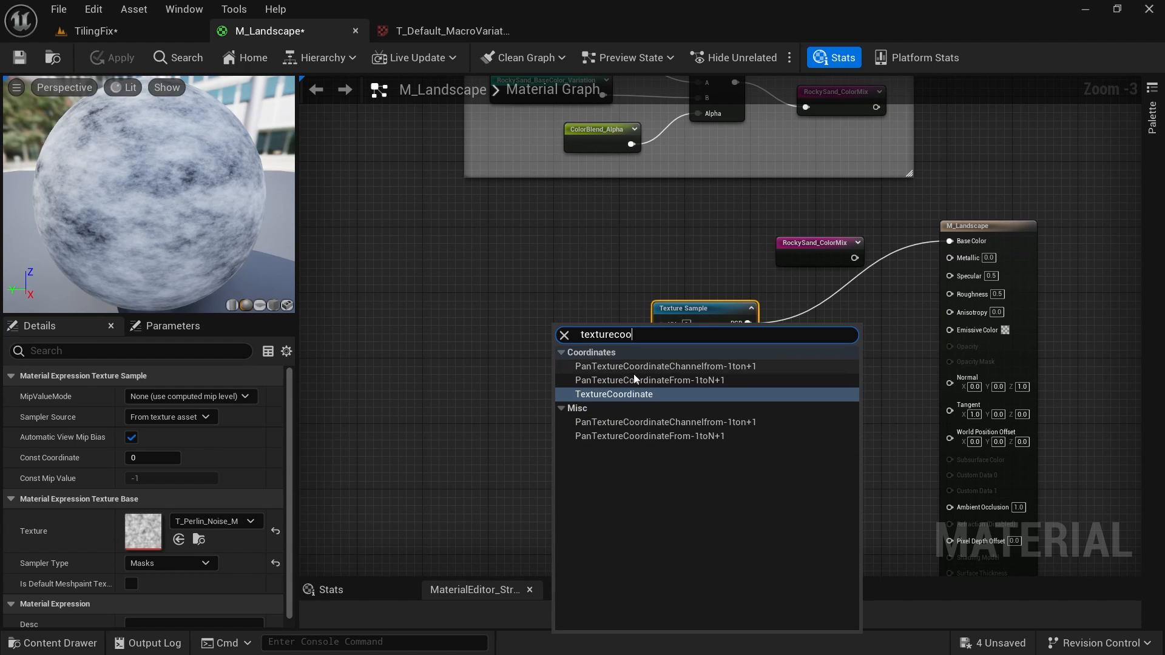
pyautogui.click(641, 394)
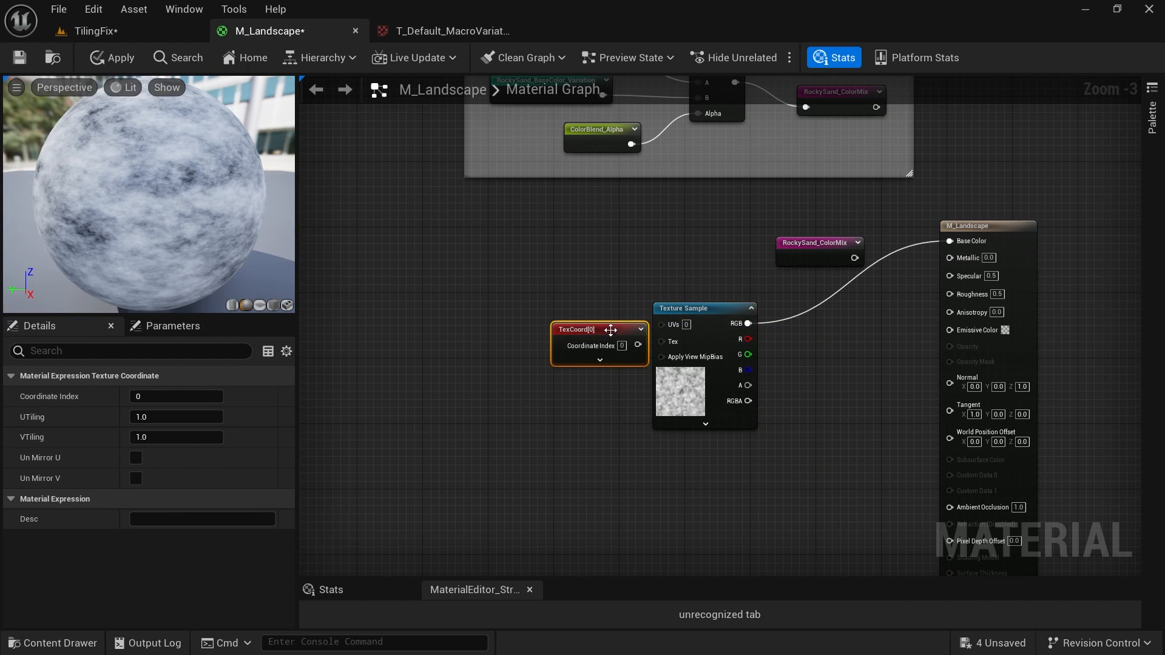
# Set the new TexCoord's UTiling and VTiling to 0.05, connect it to the noise sample's UVs, and apply the material.
pyautogui.click(171, 417)
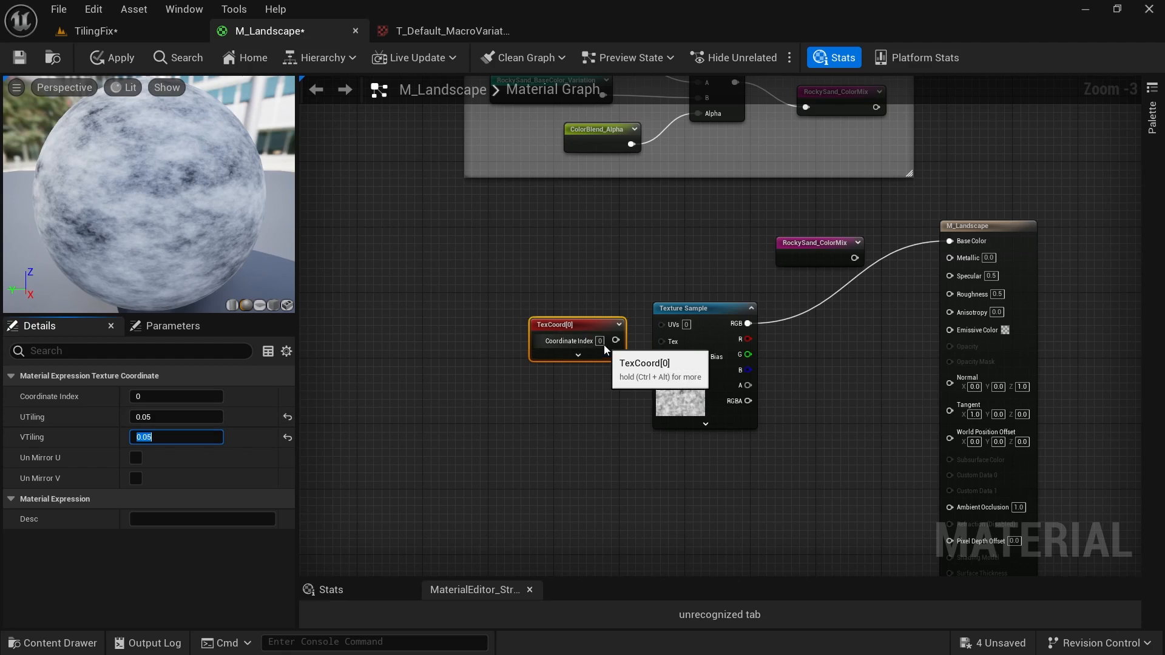
pyautogui.moveTo(616, 341); pyautogui.dragTo(661, 324)
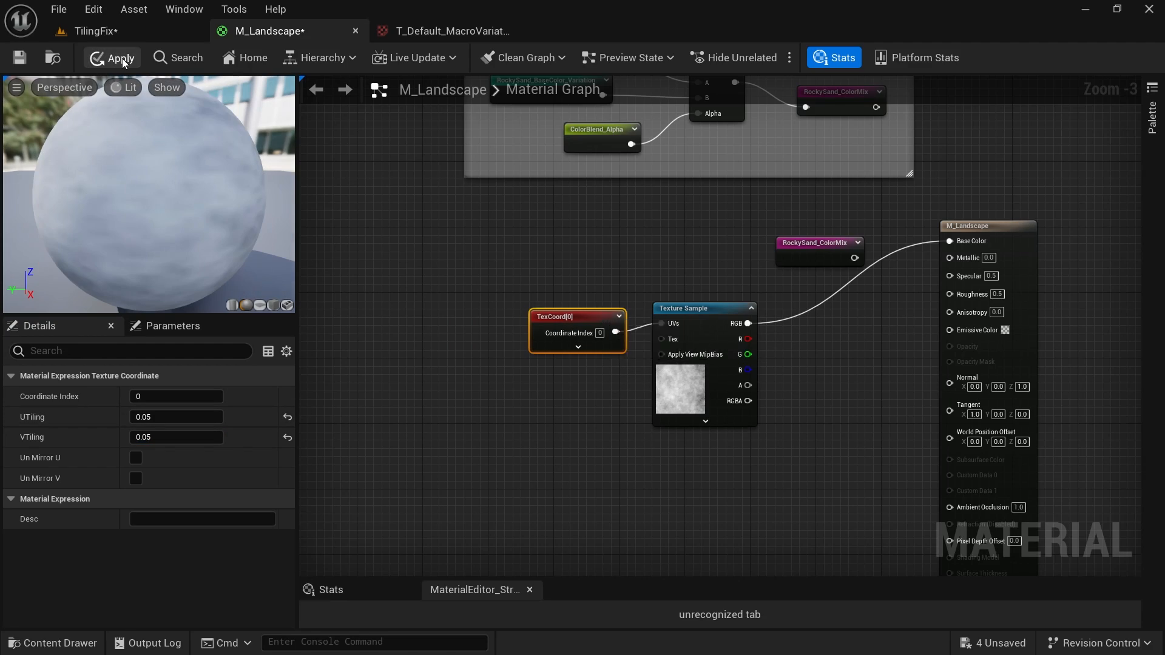
pyautogui.click(115, 54)
# Inspect the rescaled Perlin noise across the landscape in the TilingFix level.
pyautogui.click(96, 31)
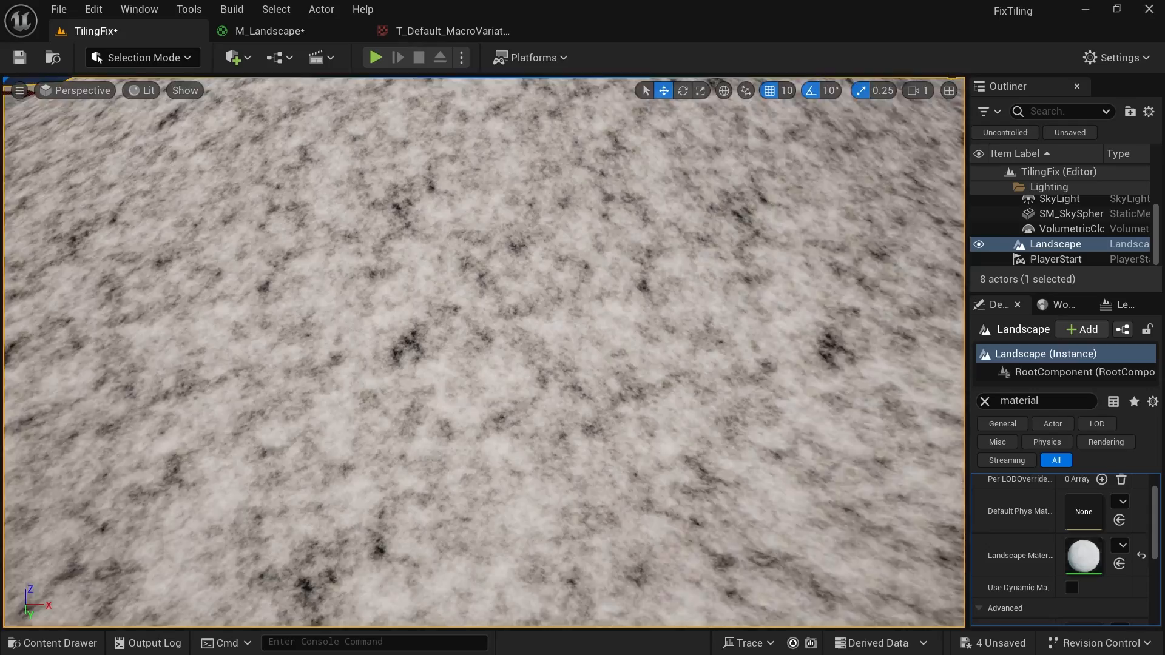
pyautogui.moveTo(484, 352); pyautogui.dragTo(655, 291, button='right')
pyautogui.moveTo(752, 464); pyautogui.dragTo(779, 436, button='right')
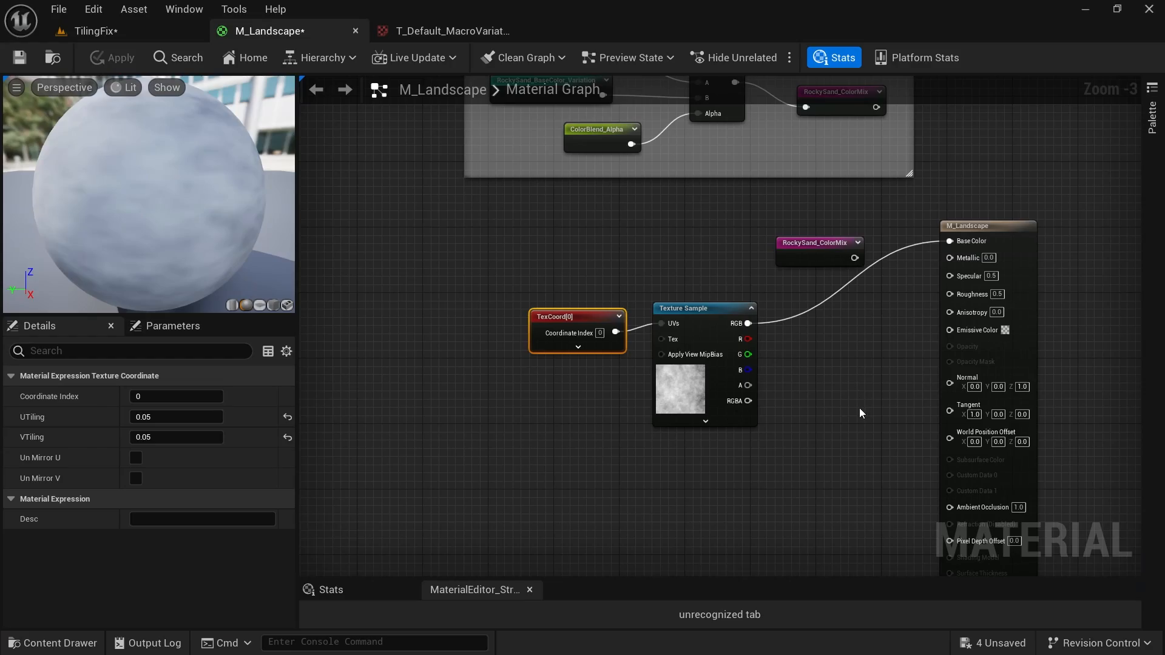
# Review the Texture Sample, Lerp and Clamp chain feeding ColorBlend_Alpha in the M_Landscape graph.
pyautogui.moveTo(859, 409); pyautogui.dragTo(829, 407, button='right')
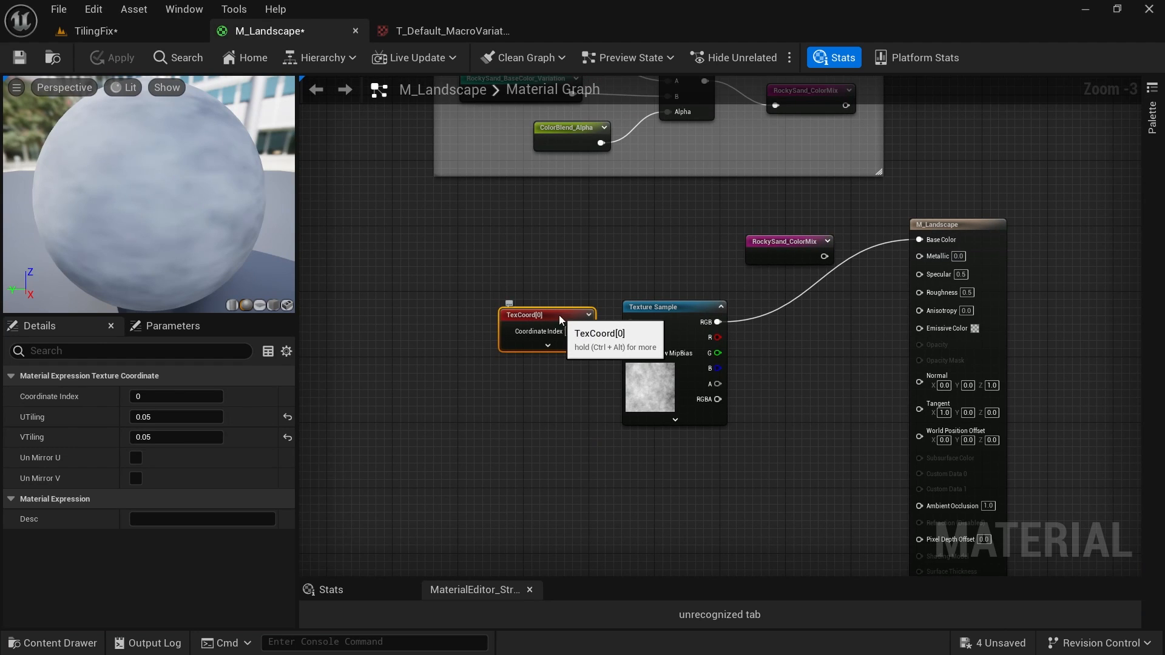
pyautogui.scroll(-2, 643, 369)
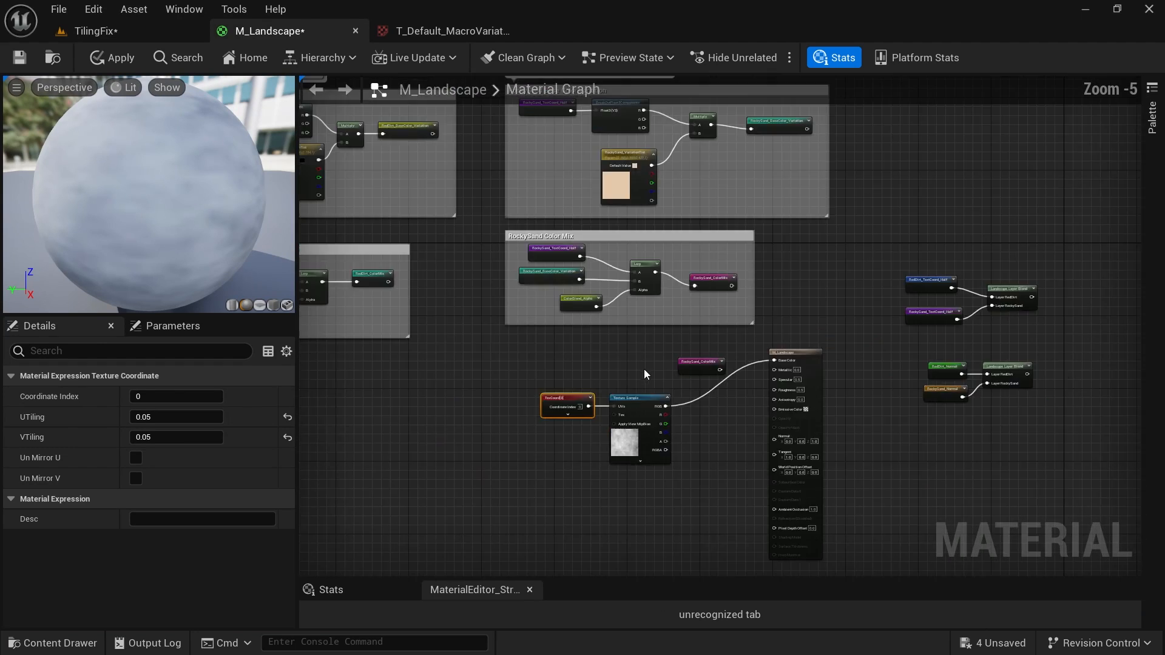
pyautogui.scroll(-1, 607, 370)
pyautogui.moveTo(607, 371); pyautogui.dragTo(754, 365, button='right')
pyautogui.moveTo(663, 343); pyautogui.dragTo(830, 359, button='right')
pyautogui.scroll(5, 533, 245)
pyautogui.moveTo(521, 276); pyautogui.dragTo(626, 300, button='right')
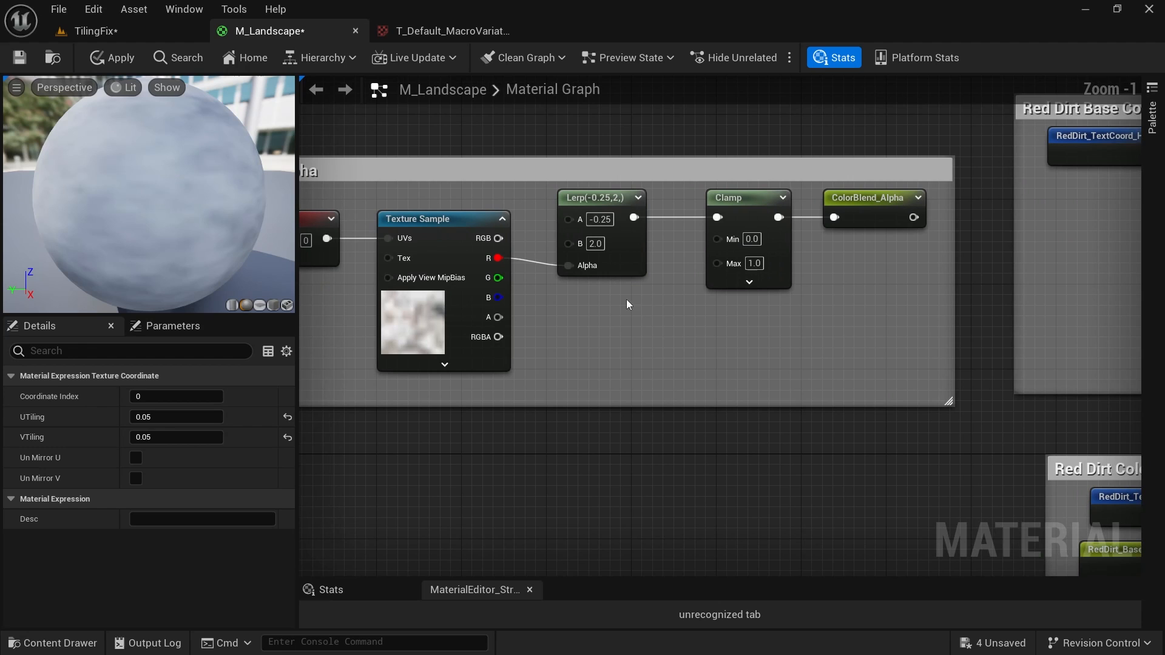
pyautogui.moveTo(728, 336); pyautogui.dragTo(704, 330, button='right')
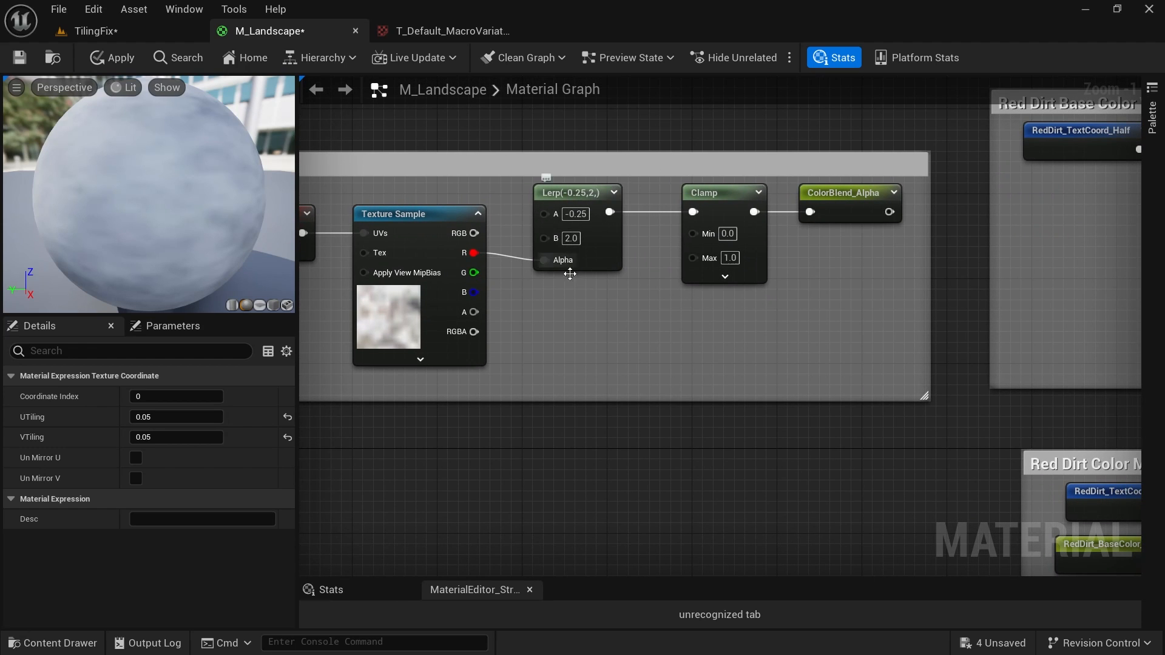
# Move the noise Texture Sample and its TexCoord farther from the M_Landscape node and disconnect the sample's RGB output from Base Color.
pyautogui.moveTo(1002, 476); pyautogui.dragTo(482, 317, button='right')
pyautogui.moveTo(1017, 522); pyautogui.dragTo(782, 394, button='right')
pyautogui.moveTo(1021, 511)
pyautogui.mouseDown(button='right')
pyautogui.moveTo(938, 421)
pyautogui.moveTo(716, 339)
pyautogui.mouseUp(button='right')
pyautogui.moveTo(1031, 422); pyautogui.dragTo(838, 376, button='right')
pyautogui.moveTo(1012, 396)
pyautogui.mouseDown(button='right')
pyautogui.moveTo(851, 379)
pyautogui.moveTo(913, 352)
pyautogui.mouseUp(button='right')
pyautogui.moveTo(872, 520); pyautogui.dragTo(578, 287)
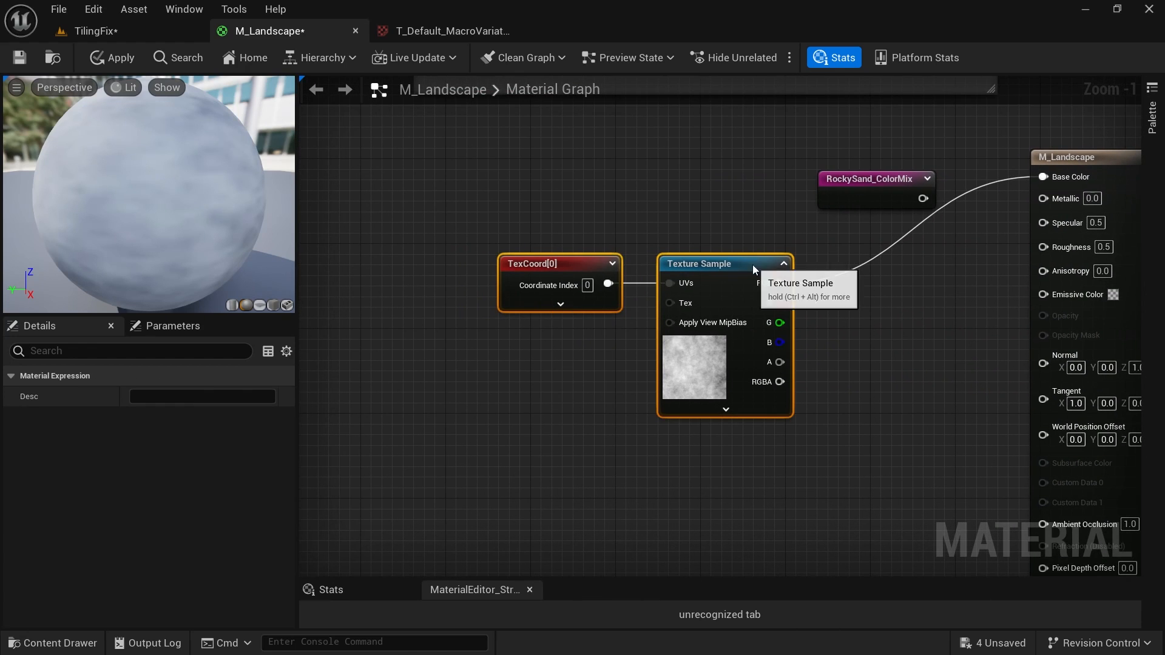
pyautogui.moveTo(753, 266); pyautogui.dragTo(595, 275)
pyautogui.keyDown('alt'); pyautogui.click(621, 294); pyautogui.keyUp('alt')
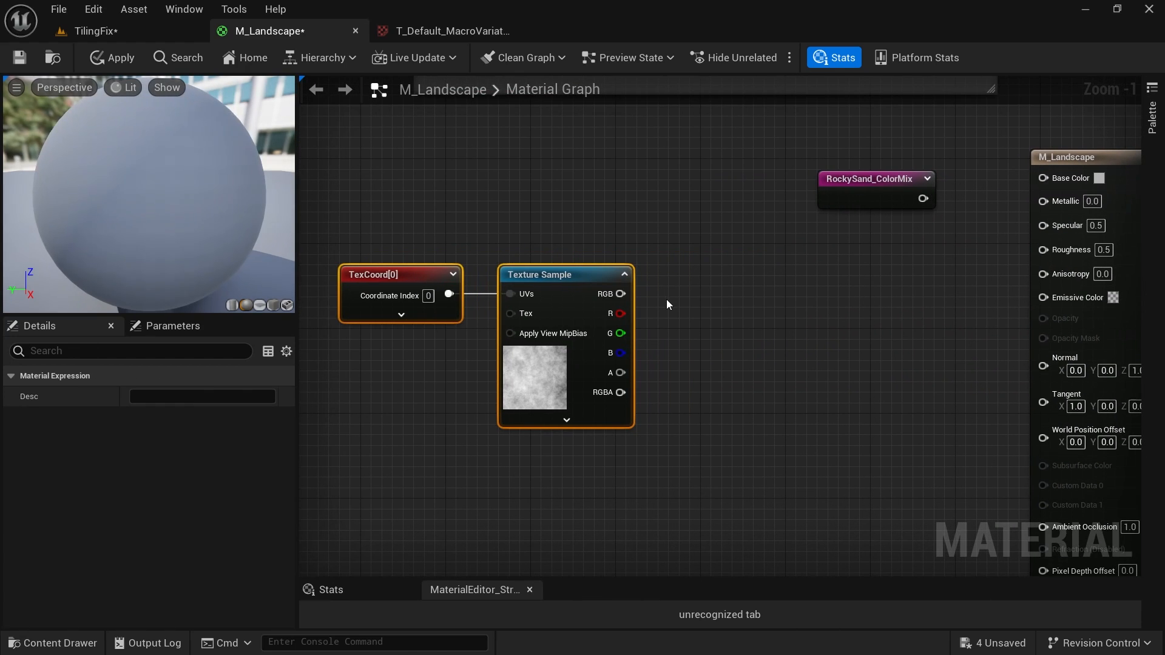
# Add a Lerp node beside the noise Texture Sample and connect the sample's R output to its Alpha input.
pyautogui.click(727, 286)
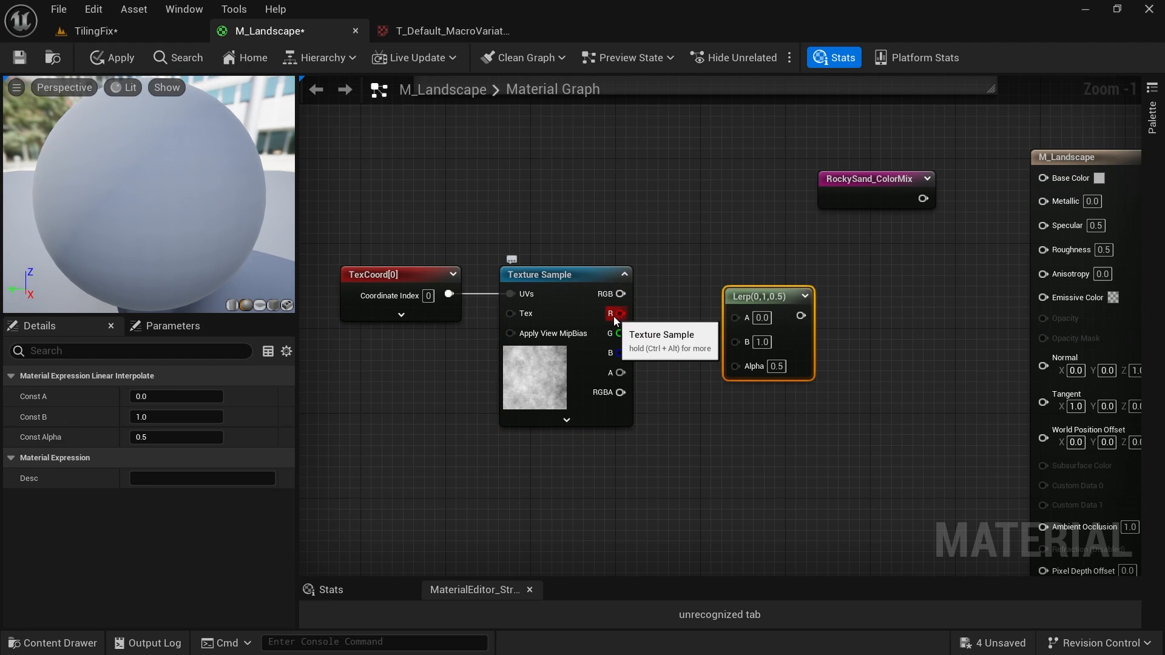
pyautogui.moveTo(619, 313); pyautogui.dragTo(735, 366)
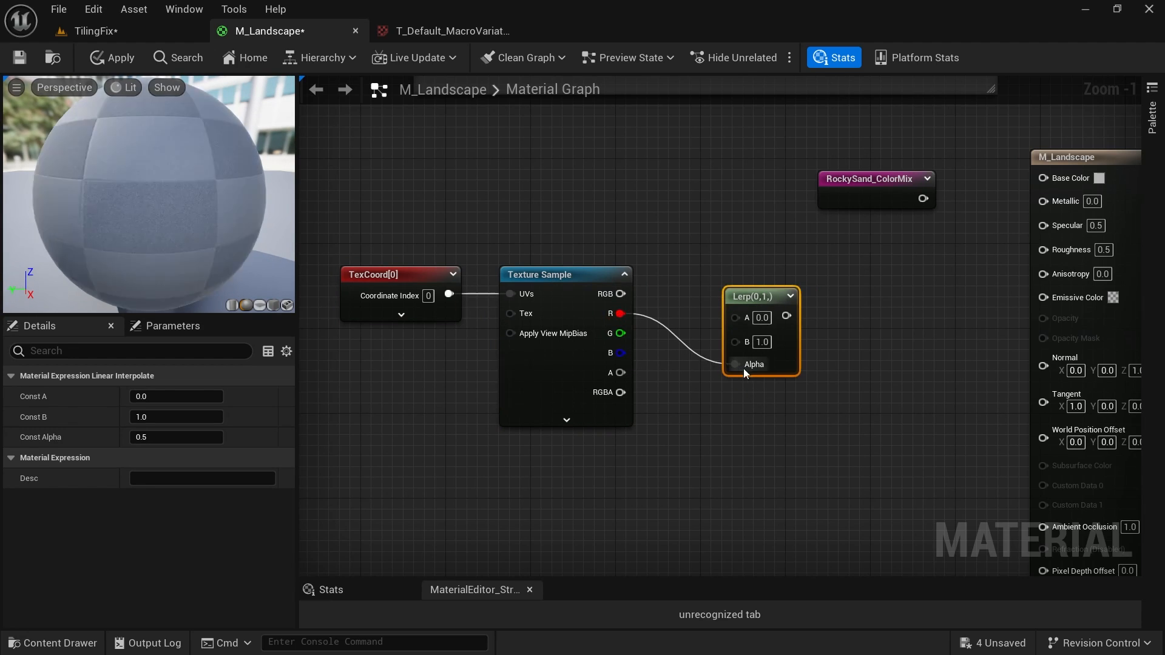
# Set the Lerp node's A value to -2000 and its B value to 2000.
pyautogui.moveTo(767, 301); pyautogui.dragTo(715, 247)
pyautogui.scroll(1, 723, 294)
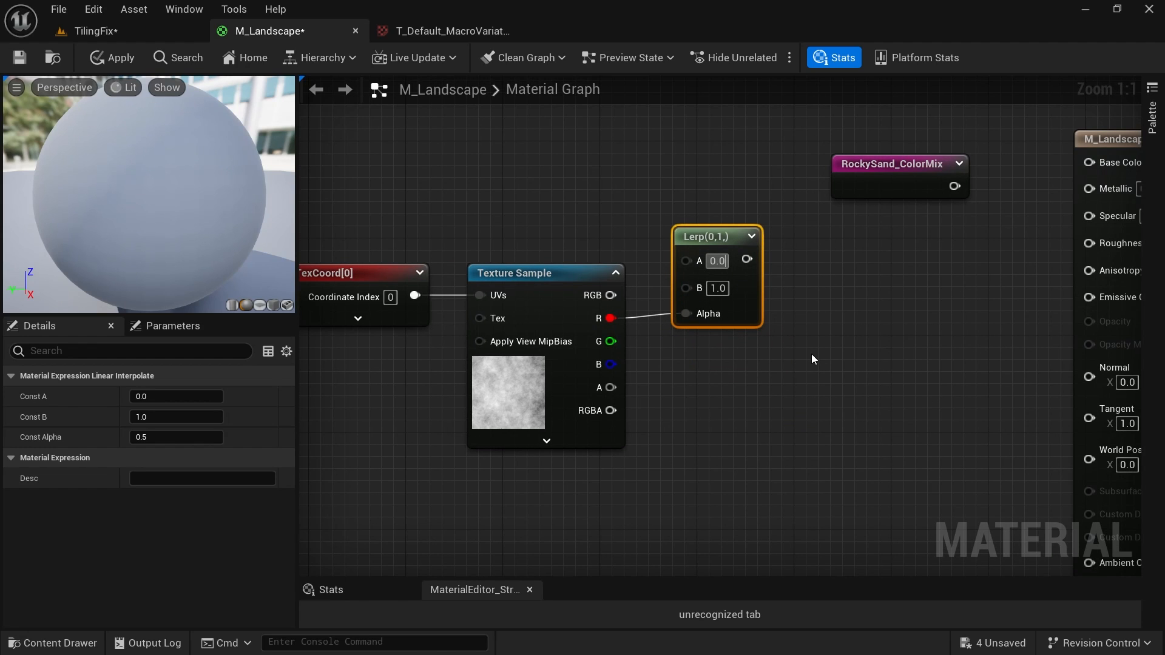
pyautogui.press('BackSpace')
pyautogui.write('-2000')
pyautogui.press('Return')
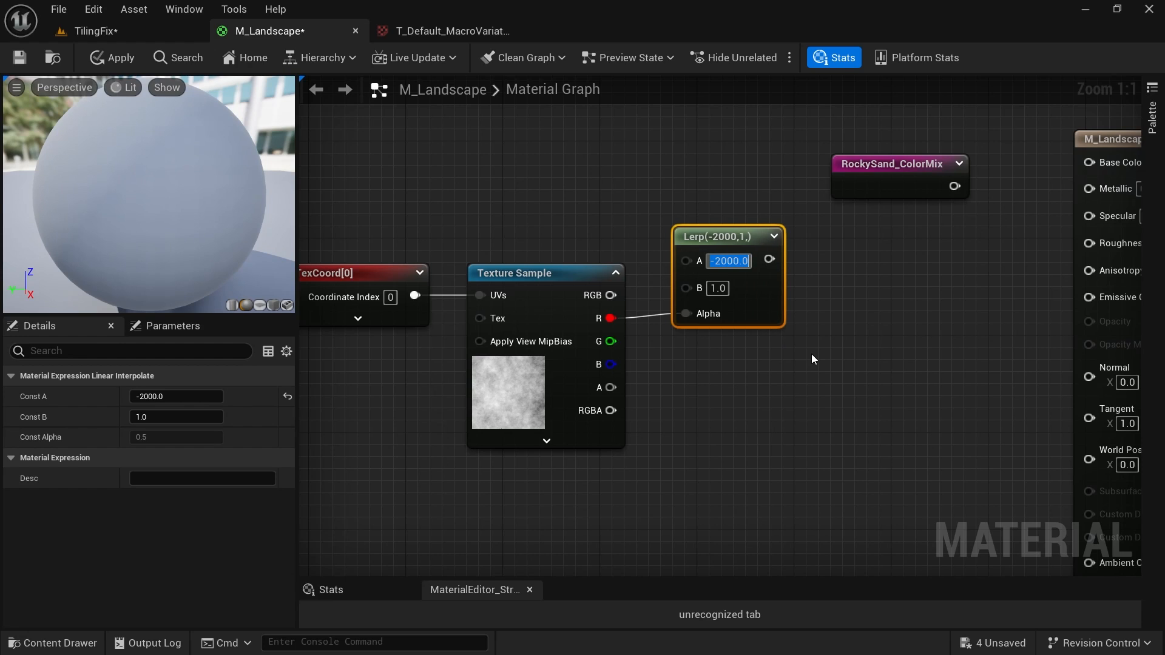
pyautogui.click(723, 291)
pyautogui.press('BackSpace')
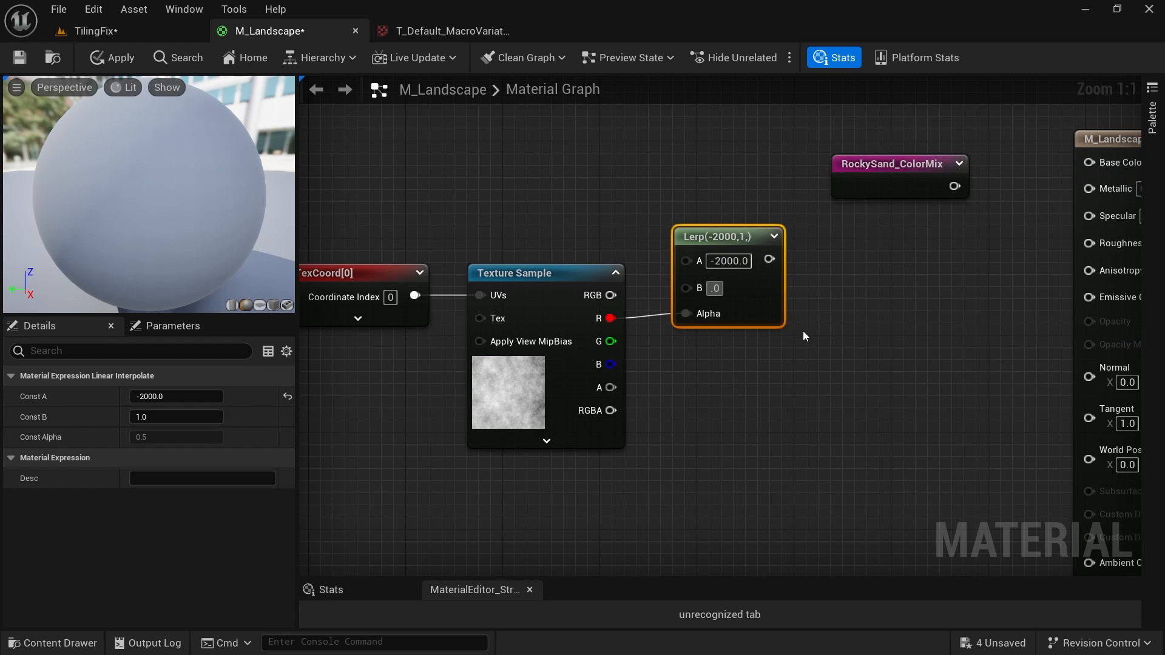
pyautogui.write('2000')
pyautogui.press('Return')
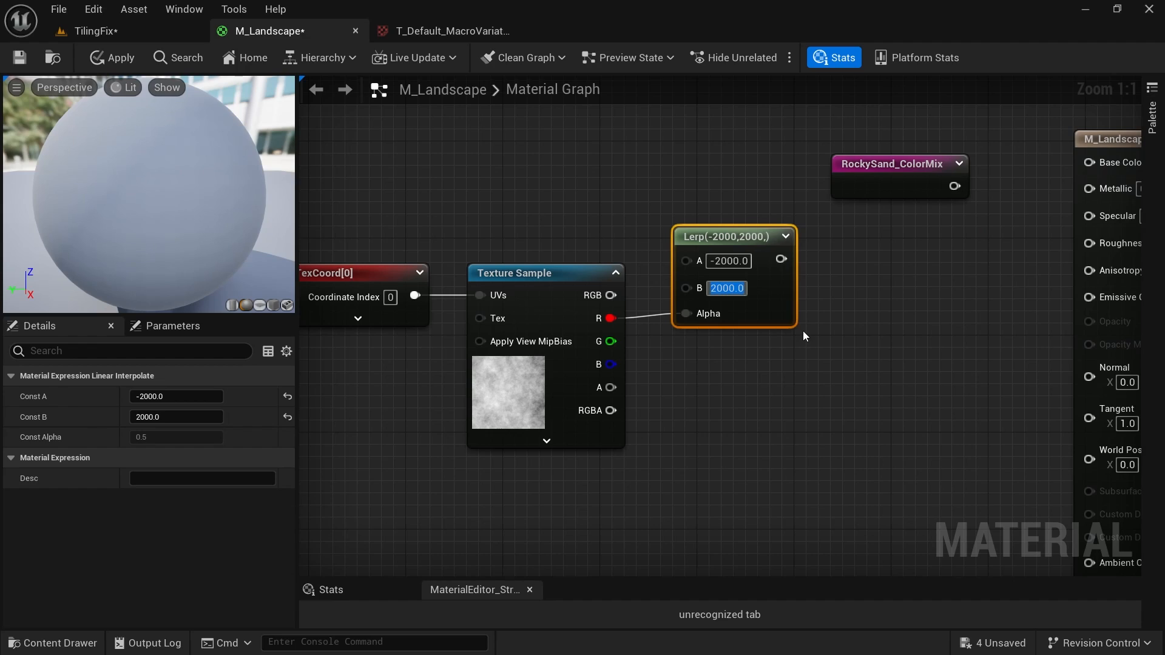
# Connect the Lerp output to the material's Base Color and apply the change to the landscape.
pyautogui.moveTo(802, 336); pyautogui.dragTo(747, 371, button='right')
pyautogui.moveTo(726, 293); pyautogui.dragTo(1034, 195)
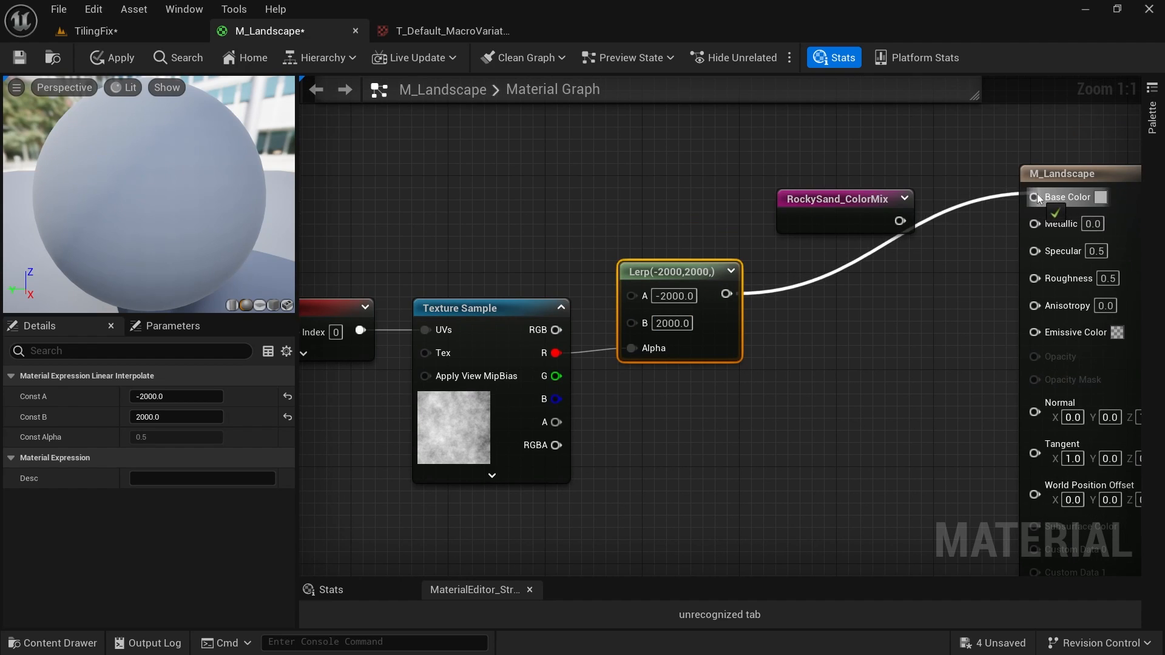
pyautogui.click(116, 64)
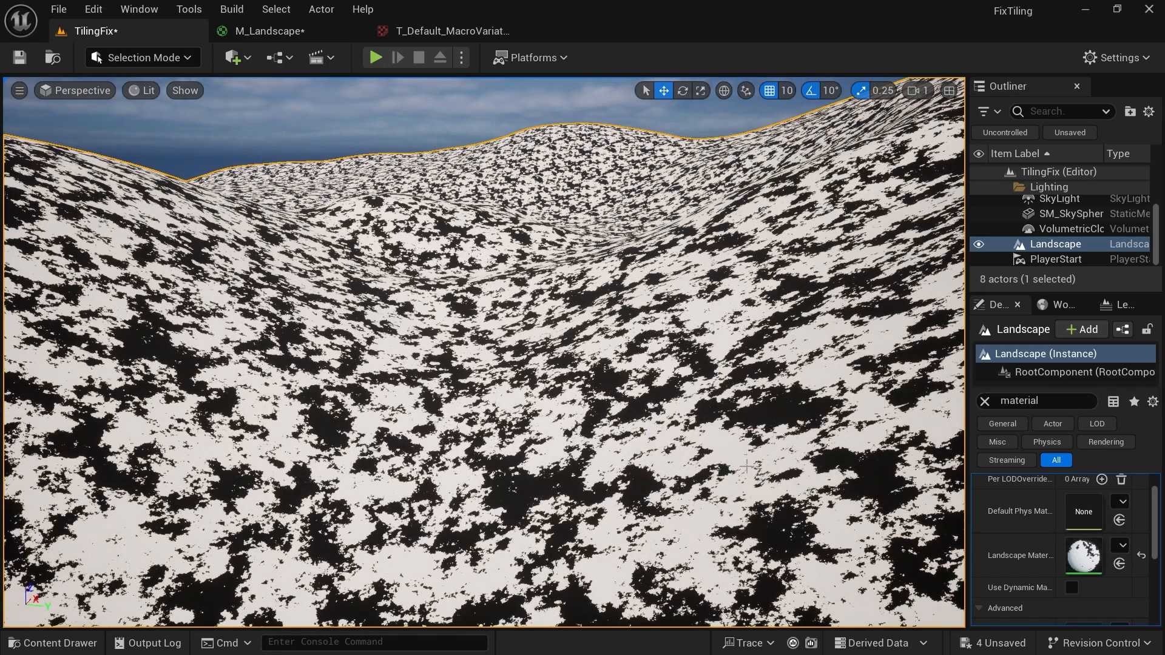
# Add a PixelDepth node to the M_Landscape graph and place it below the Lerp node.
pyautogui.click(270, 31)
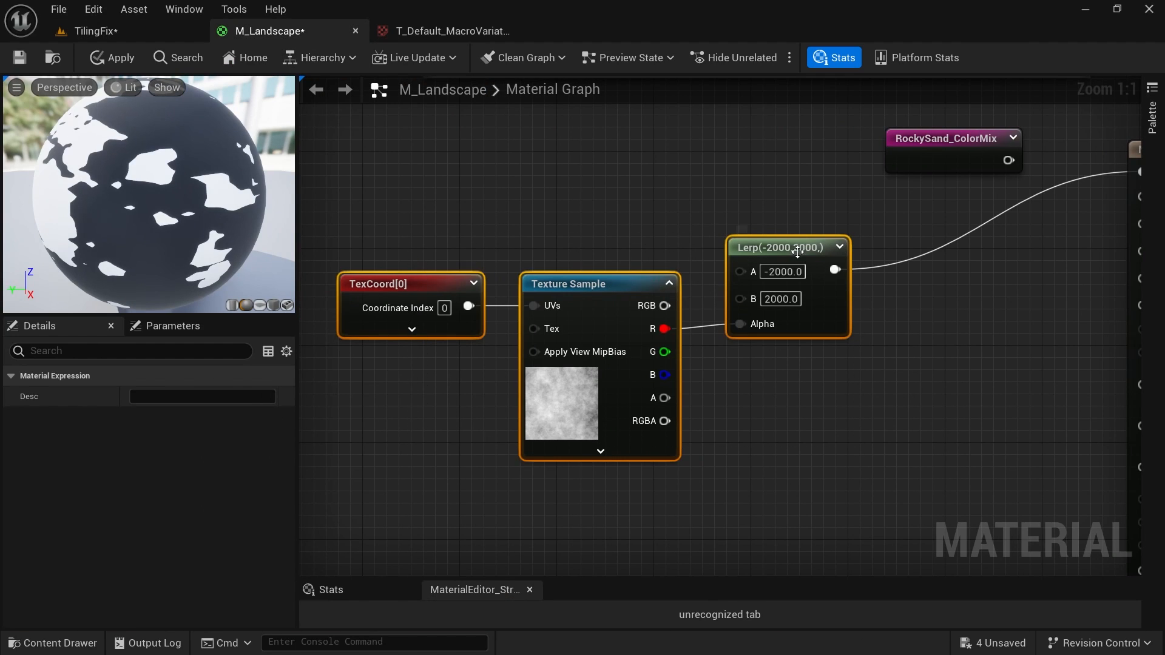
pyautogui.moveTo(797, 251); pyautogui.dragTo(773, 251)
pyautogui.moveTo(441, 197); pyautogui.dragTo(734, 465)
pyautogui.moveTo(886, 379); pyautogui.dragTo(764, 372, button='right')
pyautogui.rightClick(672, 398)
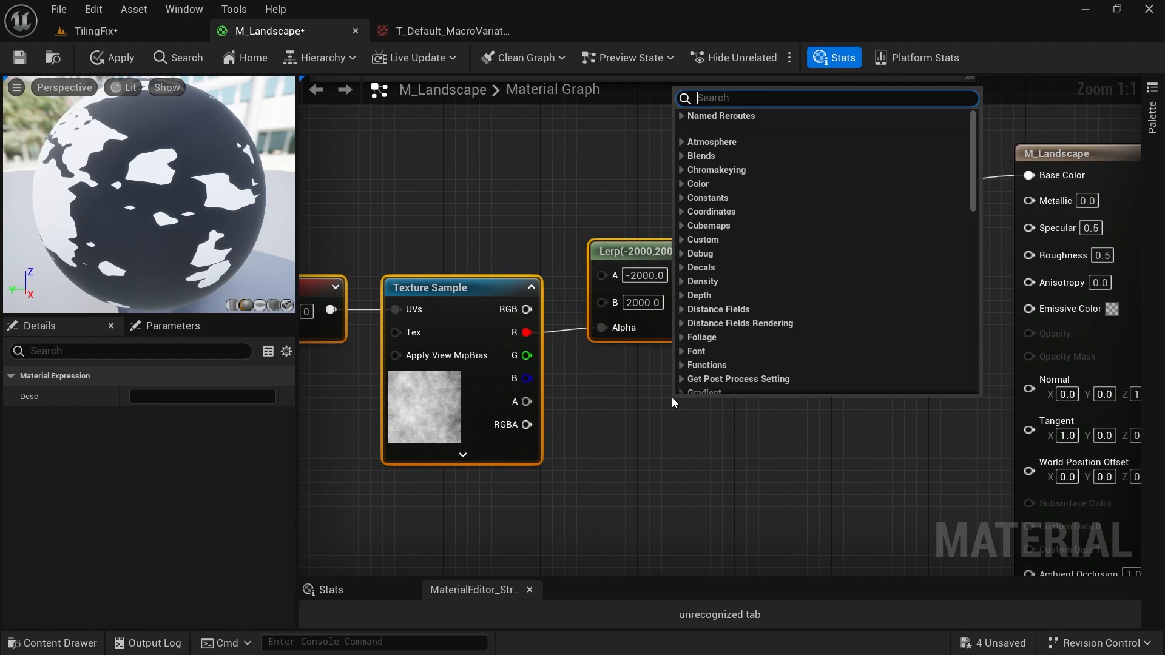
pyautogui.write('pixeldep')
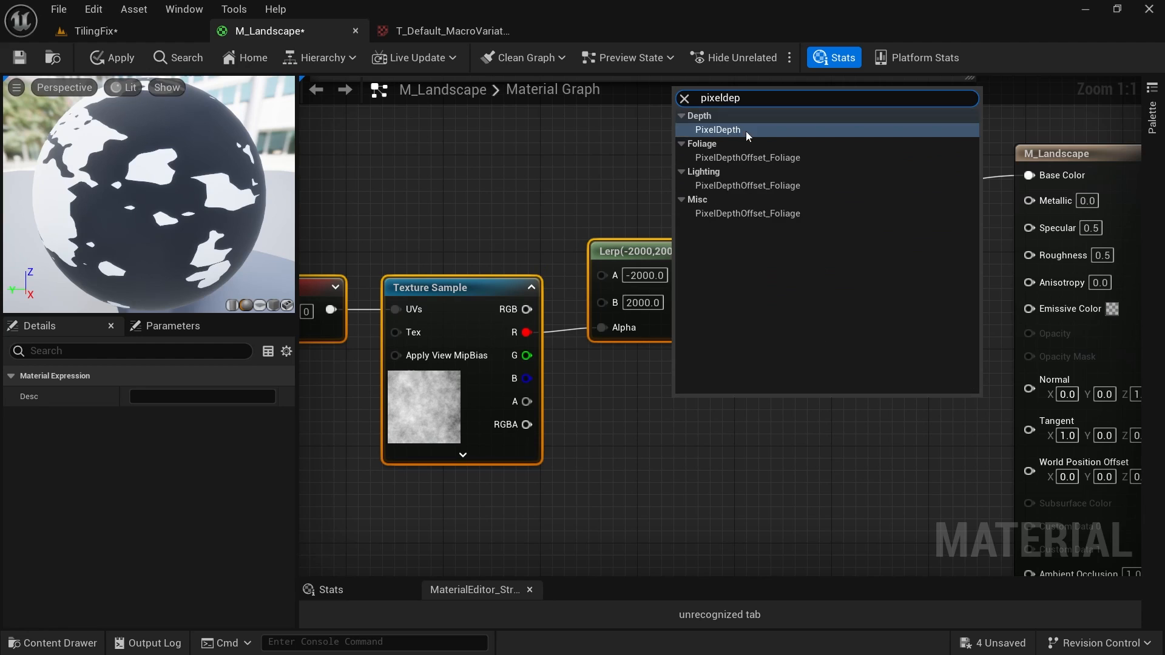
pyautogui.click(746, 130)
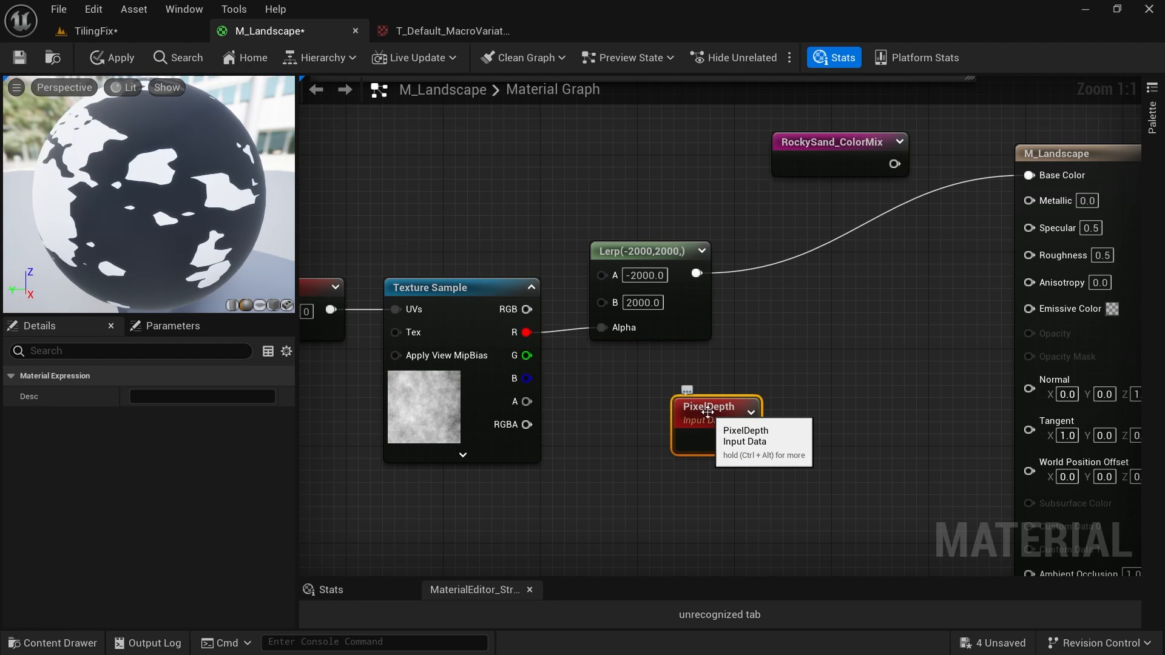
pyautogui.moveTo(707, 412); pyautogui.dragTo(660, 414)
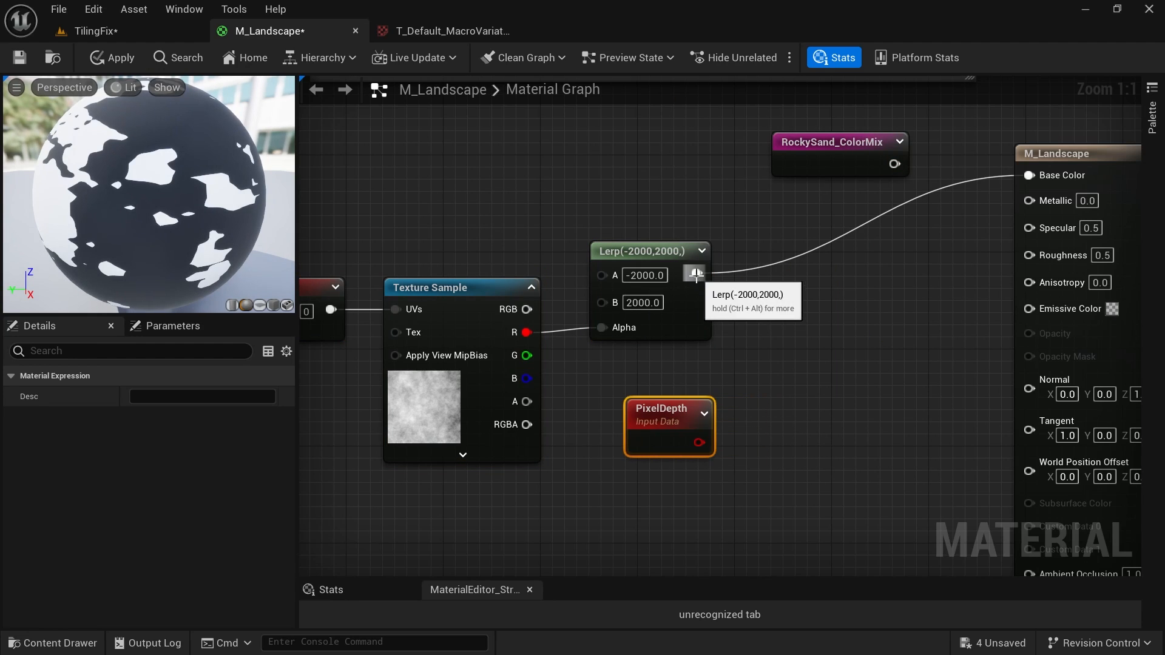
# Sum the Lerp output and PixelDepth with an Add node, and feed the result into Base Color.
pyautogui.moveTo(729, 382); pyautogui.dragTo(863, 371, button='right')
pyautogui.moveTo(439, 213); pyautogui.dragTo(859, 353)
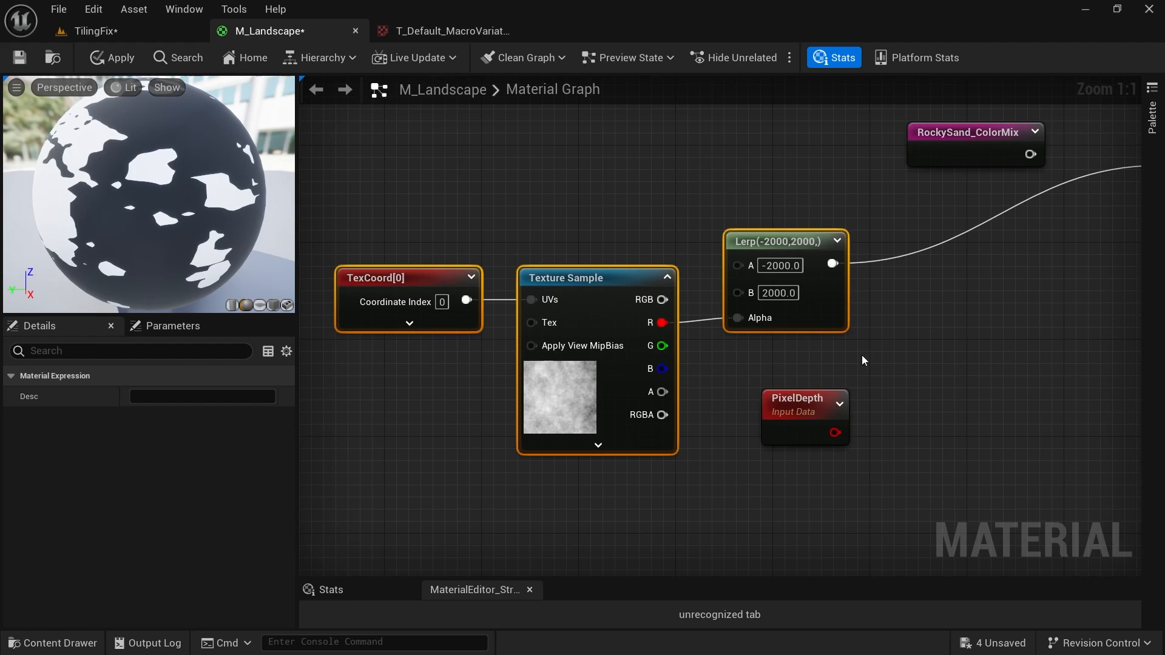
pyautogui.moveTo(936, 362); pyautogui.dragTo(831, 346, button='right')
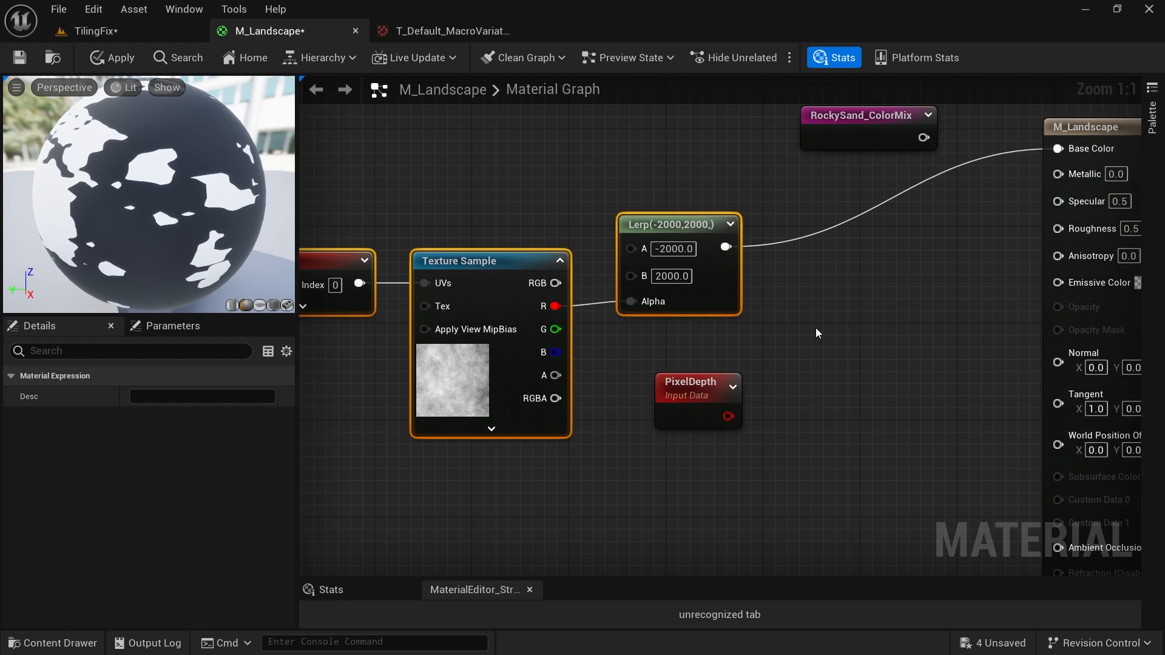
pyautogui.click(815, 327)
pyautogui.moveTo(725, 247); pyautogui.dragTo(818, 358)
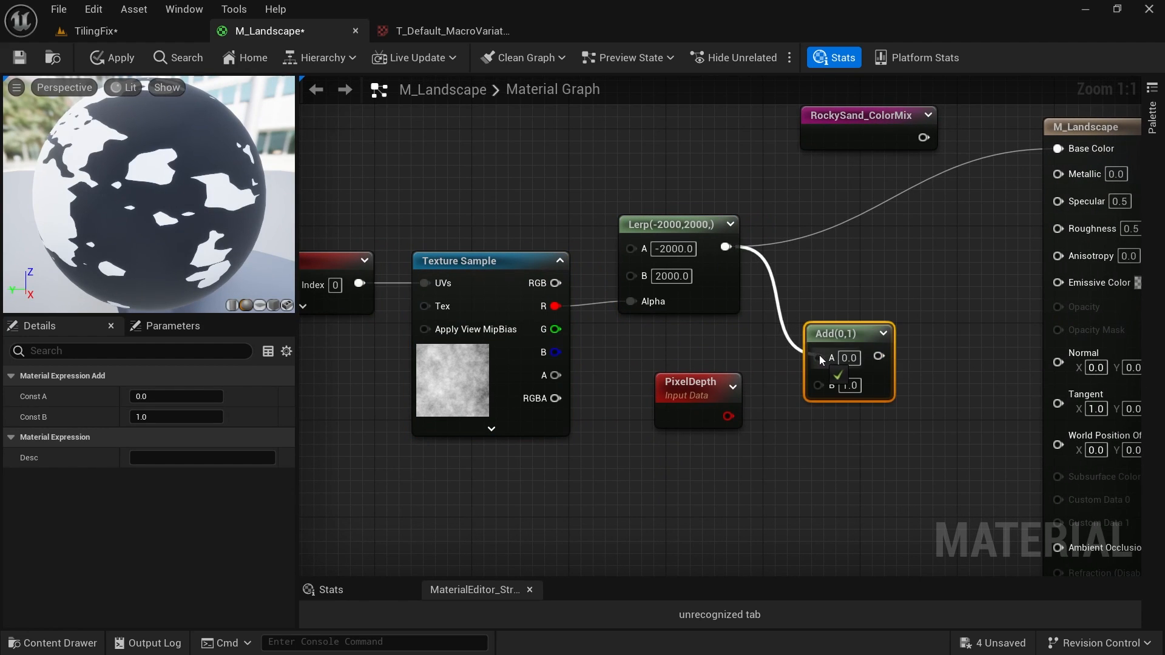
pyautogui.moveTo(729, 416); pyautogui.dragTo(818, 385)
pyautogui.moveTo(847, 336); pyautogui.dragTo(1058, 148)
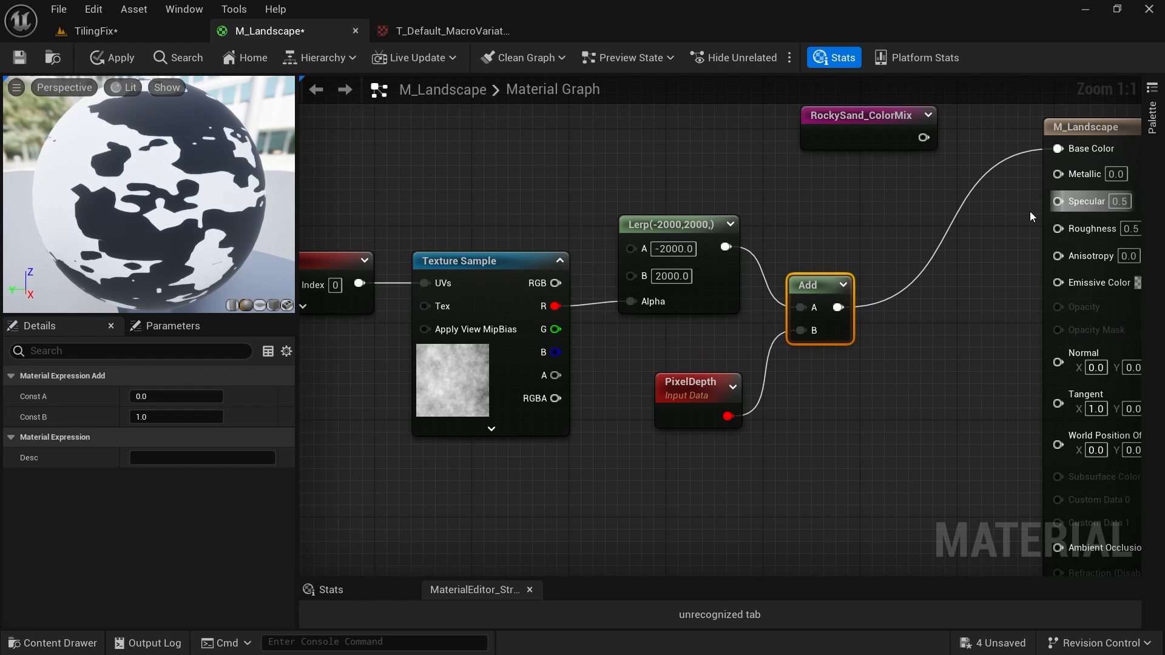
# Apply the material and examine how the black-and-white pattern changes with camera distance in the TilingFix level.
pyautogui.click(94, 60)
pyautogui.click(113, 32)
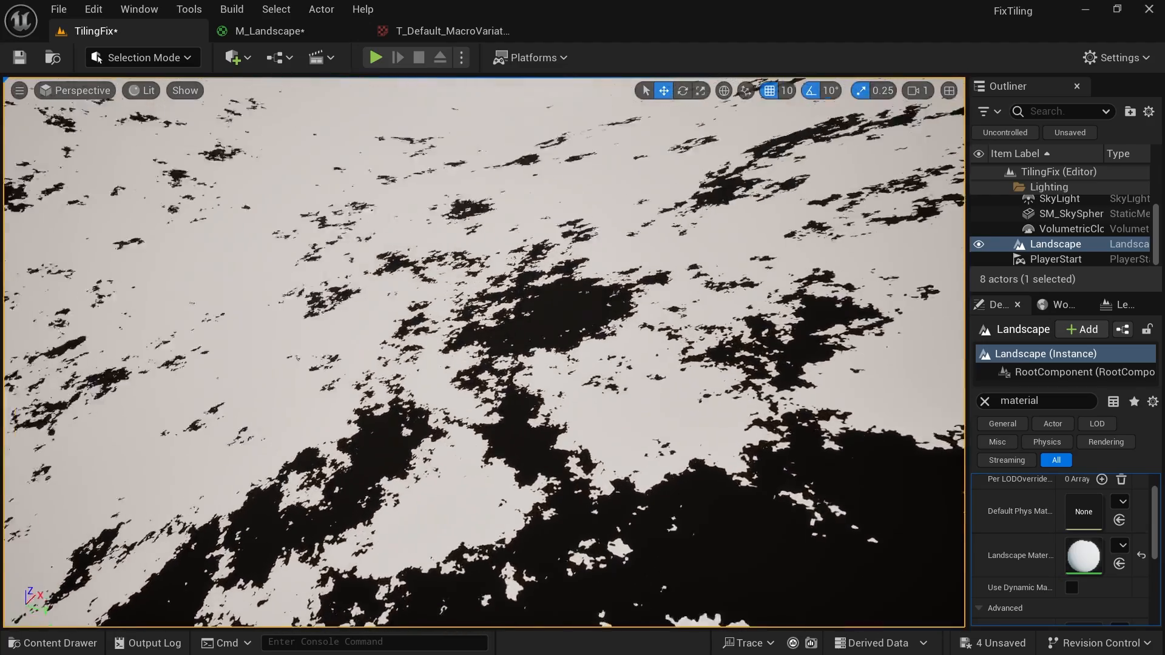
pyautogui.moveTo(484, 352); pyautogui.dragTo(464, 339, button='right')
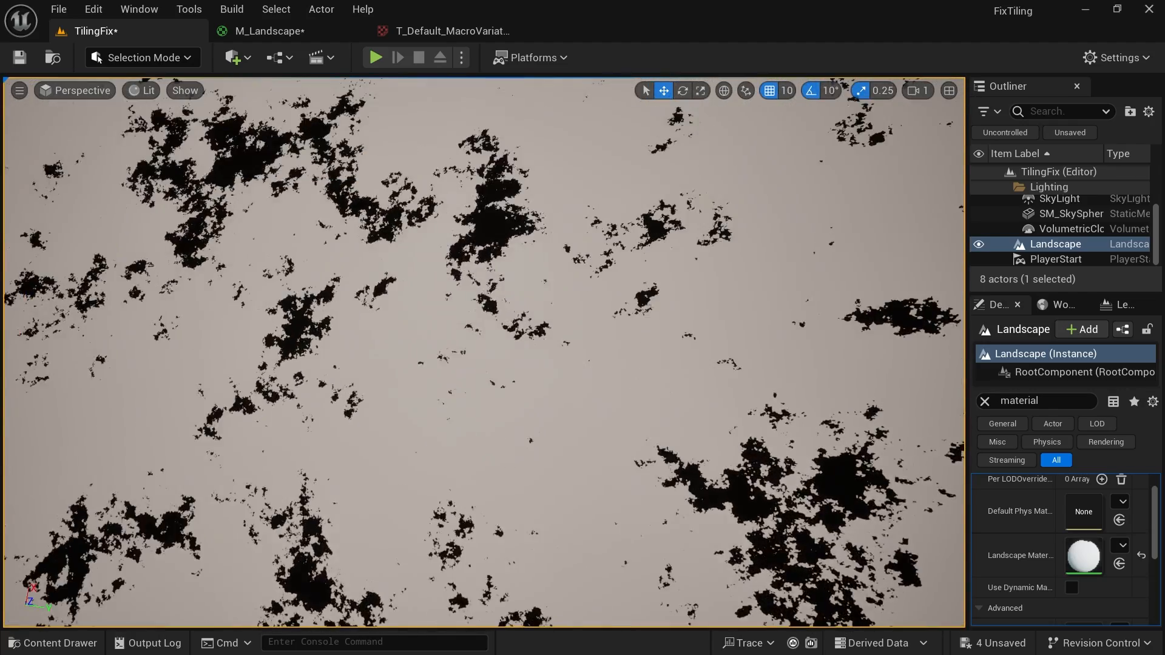
pyautogui.moveTo(484, 389); pyautogui.dragTo(484, 249, button='right')
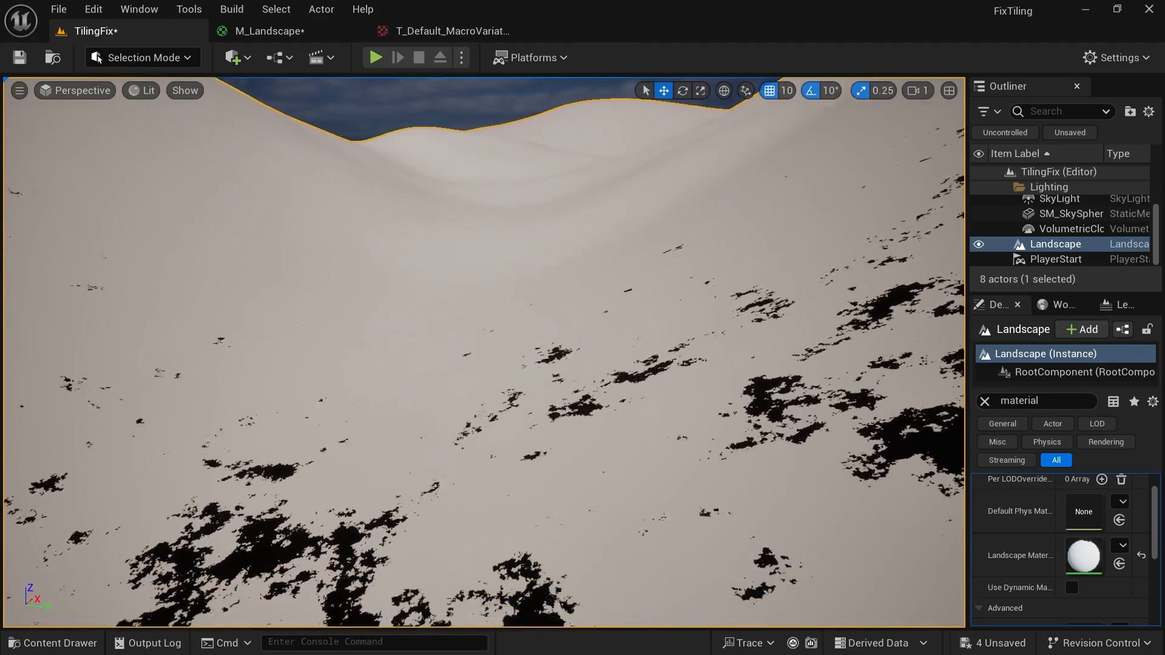
pyautogui.moveTo(805, 452); pyautogui.dragTo(804, 464, button='right')
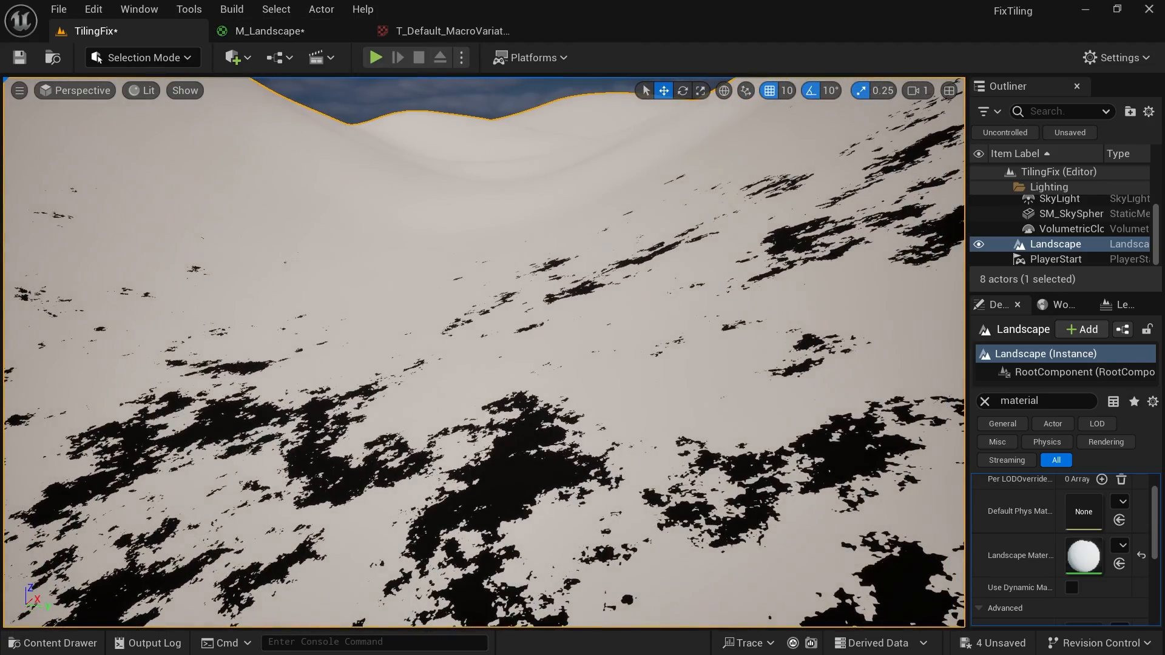
pyautogui.moveTo(484, 352)
pyautogui.mouseDown(button='right')
pyautogui.moveTo(485, 333)
pyautogui.moveTo(491, 355)
pyautogui.mouseUp(button='right')
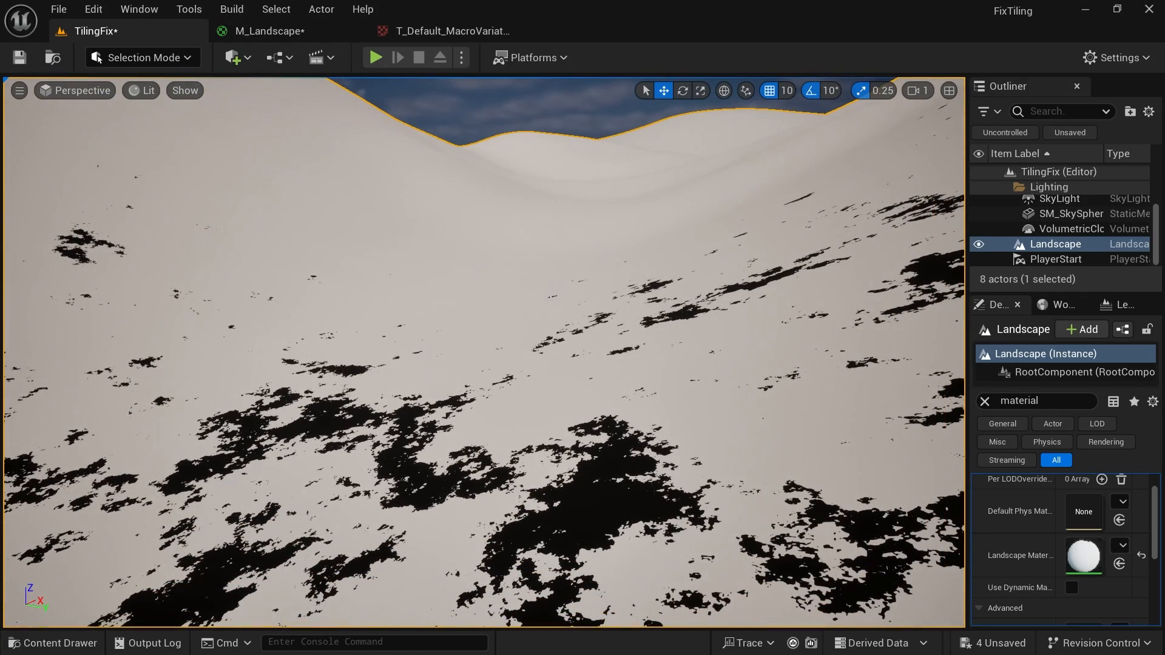
pyautogui.moveTo(723, 400); pyautogui.dragTo(722, 389, button='right')
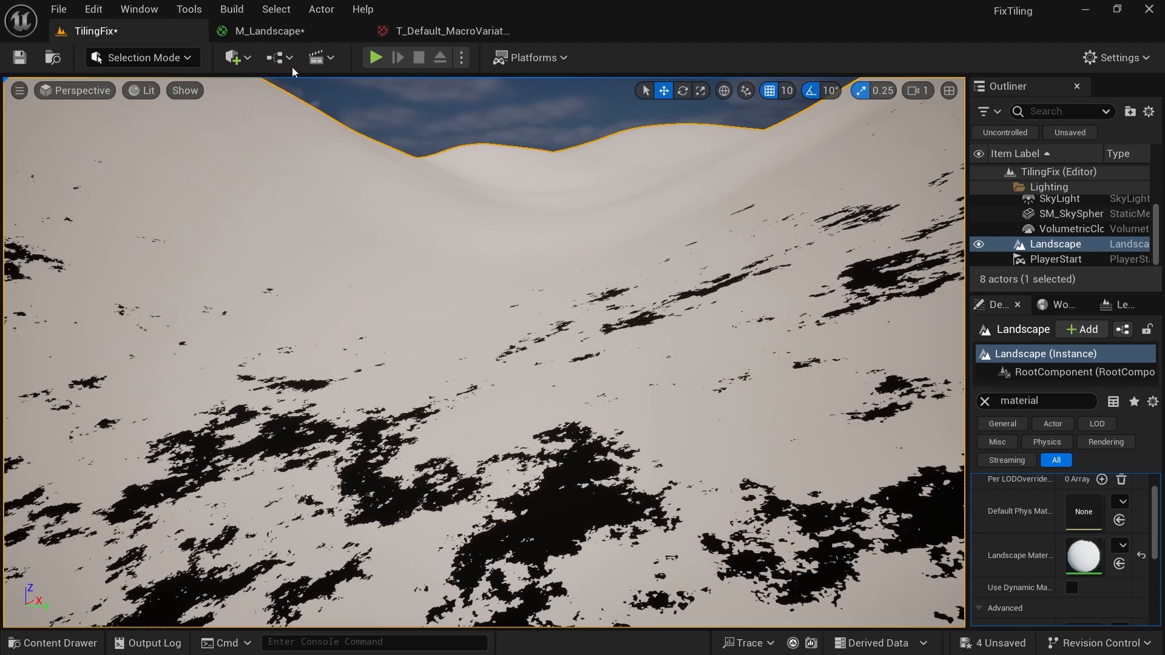
# Add a Subtract node fed by the Add output, with its B value set to 1000.
pyautogui.click(267, 31)
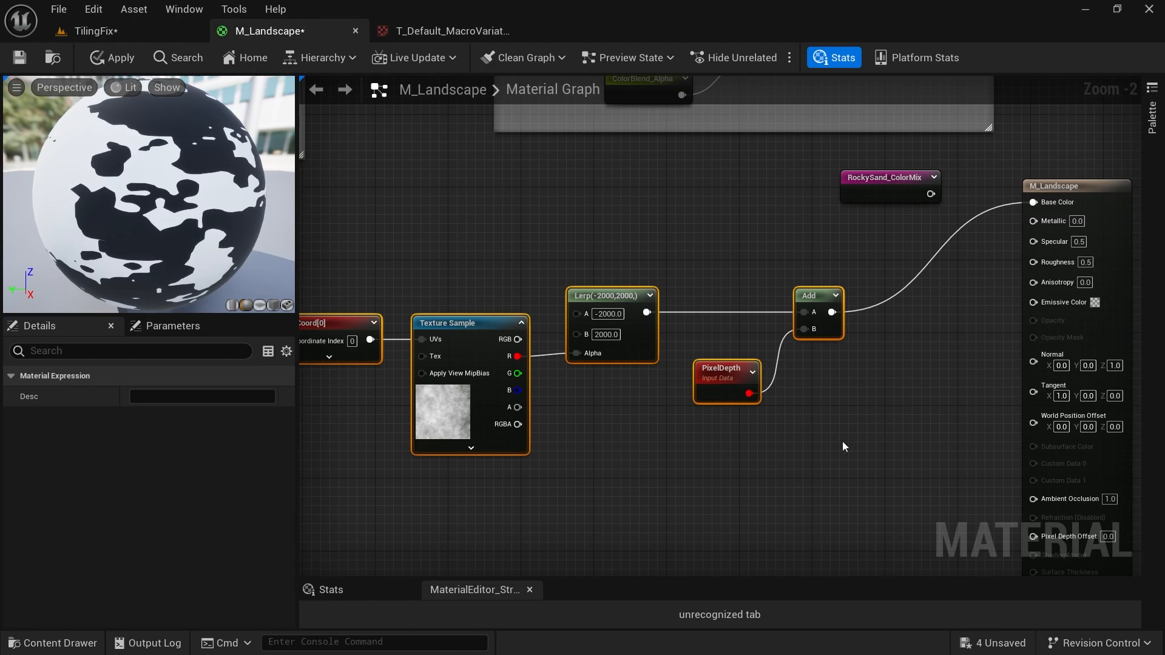
pyautogui.moveTo(844, 446); pyautogui.dragTo(942, 424, button='right')
pyautogui.moveTo(961, 506); pyautogui.dragTo(394, 247)
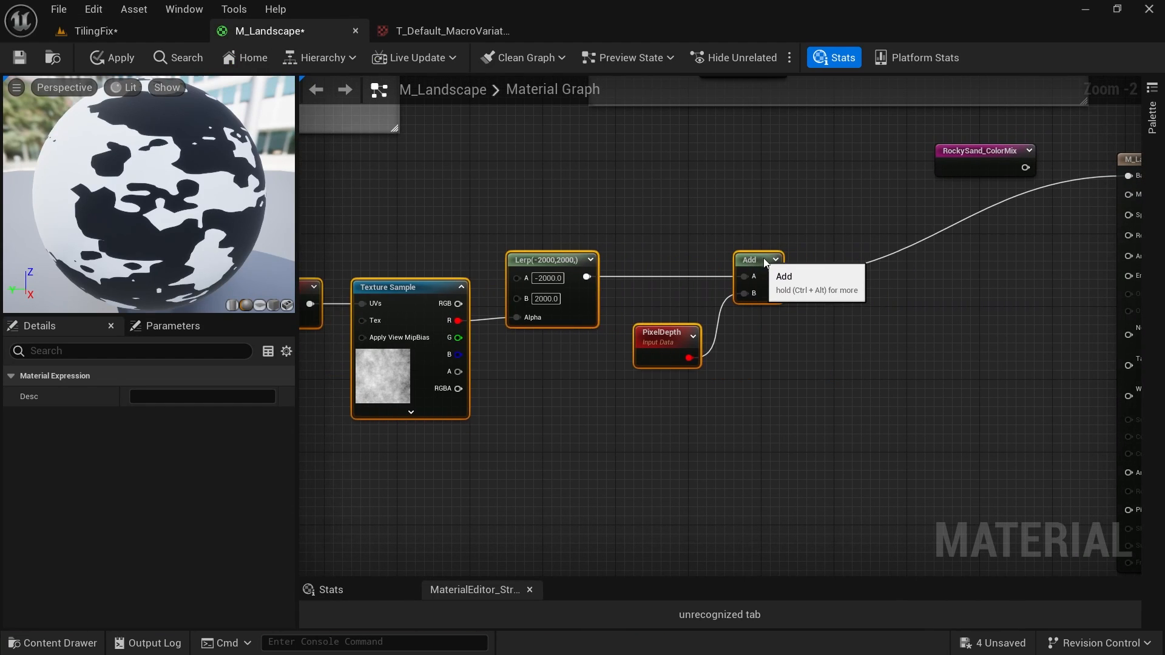
pyautogui.moveTo(765, 262); pyautogui.dragTo(907, 302)
pyautogui.write('sub')
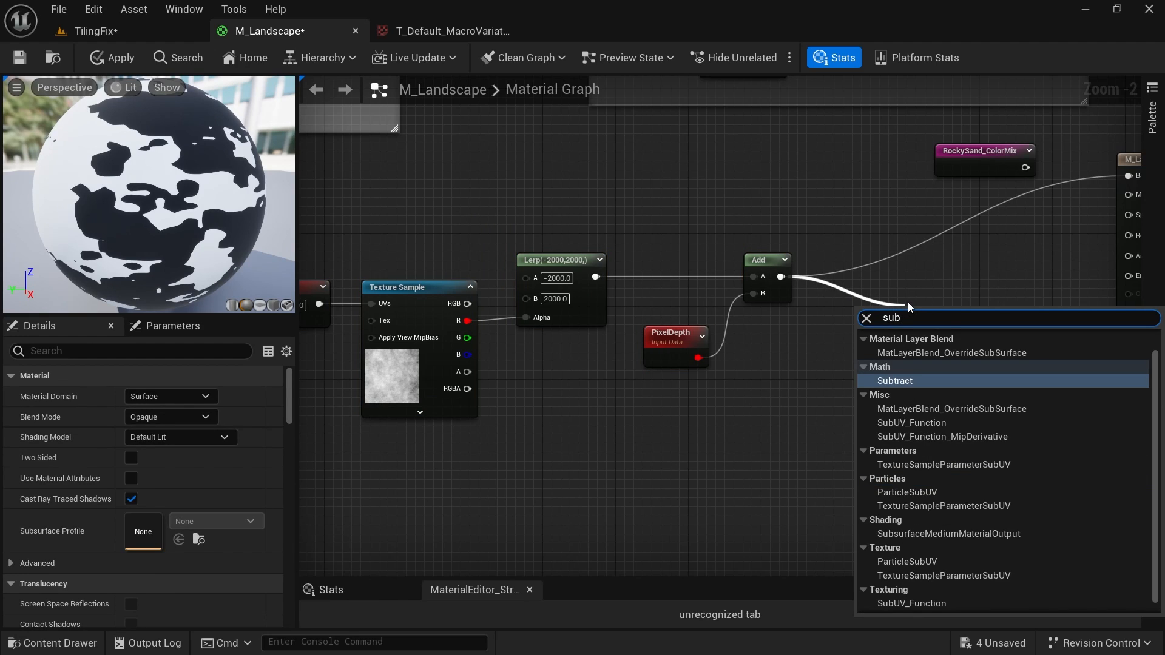
pyautogui.press('Return')
pyautogui.click(939, 350)
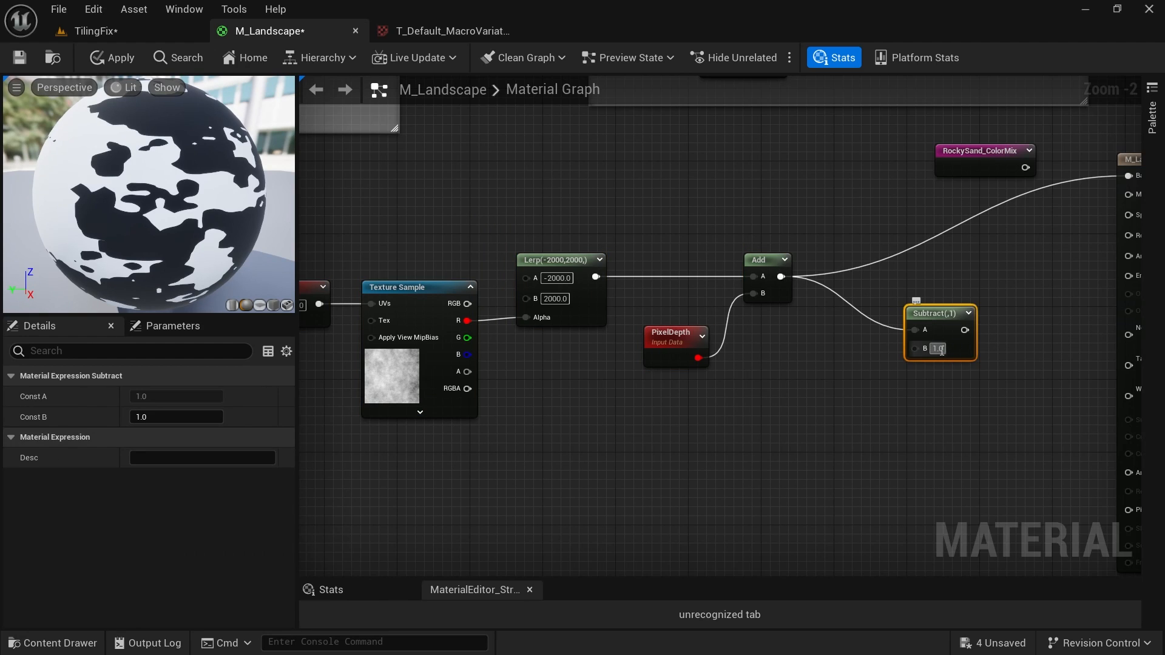
pyautogui.write('1000')
pyautogui.click(983, 381)
pyautogui.scroll(3, 983, 381)
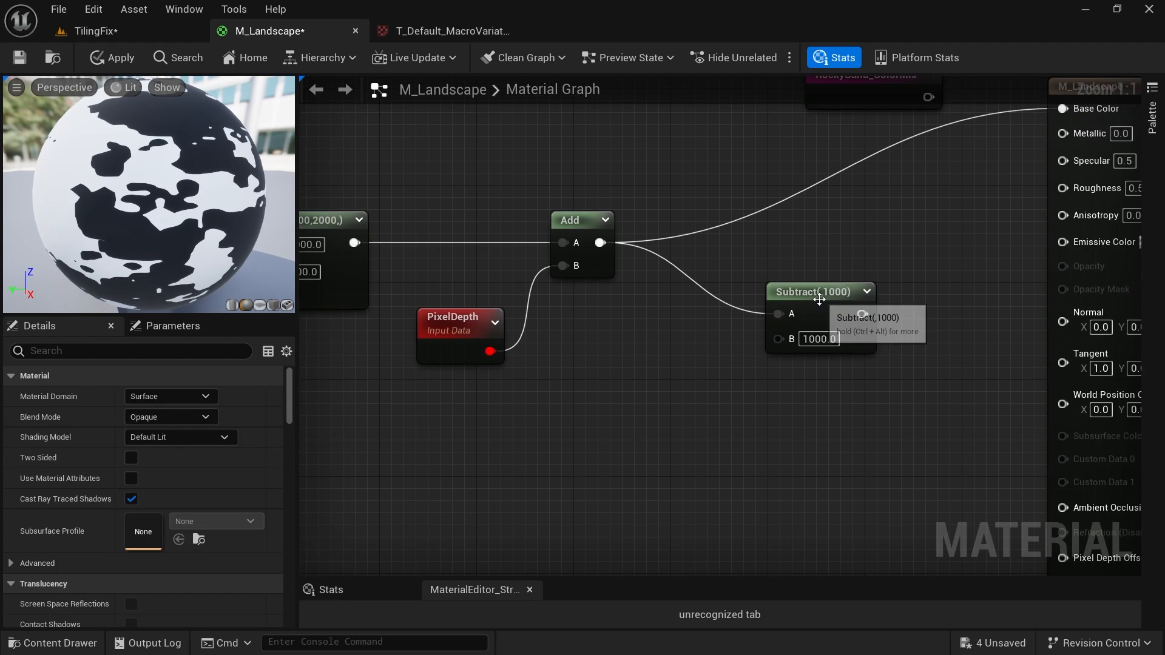
# Connect the Subtract output to Base Color and apply the material.
pyautogui.moveTo(819, 299); pyautogui.dragTo(1072, 107)
pyautogui.moveTo(701, 220); pyautogui.dragTo(734, 243, button='right')
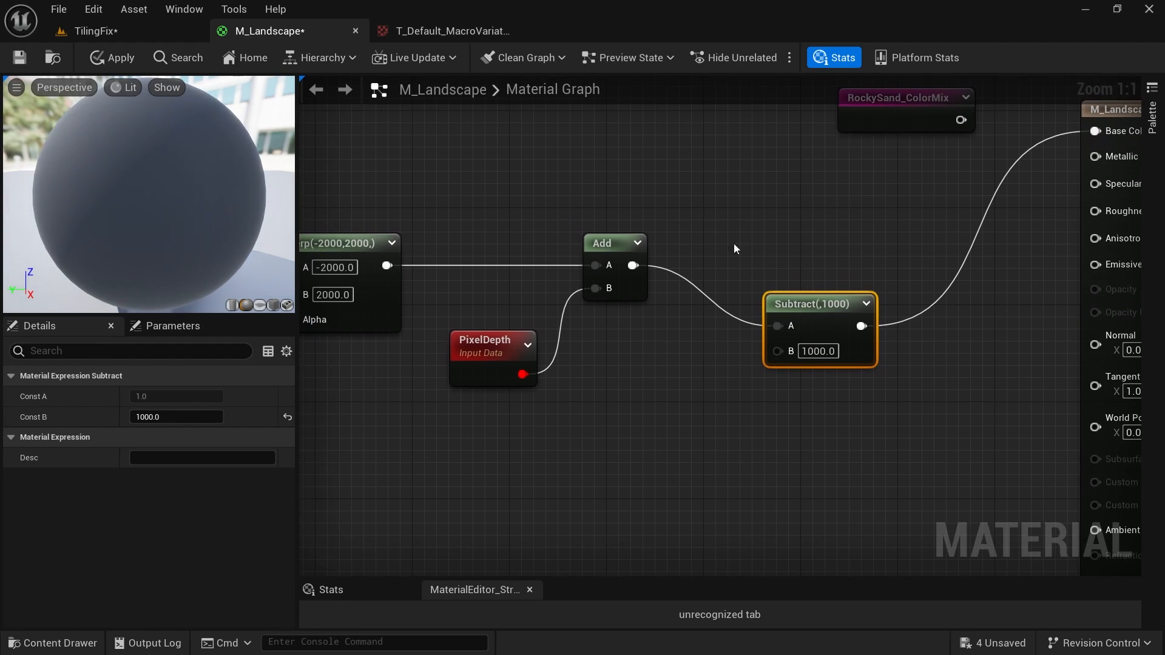
pyautogui.click(112, 57)
# Examine the offset of the distance transition on the landscape in the TilingFix level.
pyautogui.click(110, 29)
pyautogui.moveTo(673, 429); pyautogui.dragTo(666, 505, button='right')
pyautogui.moveTo(705, 453); pyautogui.dragTo(657, 393, button='right')
pyautogui.moveTo(696, 445)
pyautogui.mouseDown(button='right')
pyautogui.moveTo(692, 434)
pyautogui.moveTo(696, 445)
pyautogui.mouseUp(button='right')
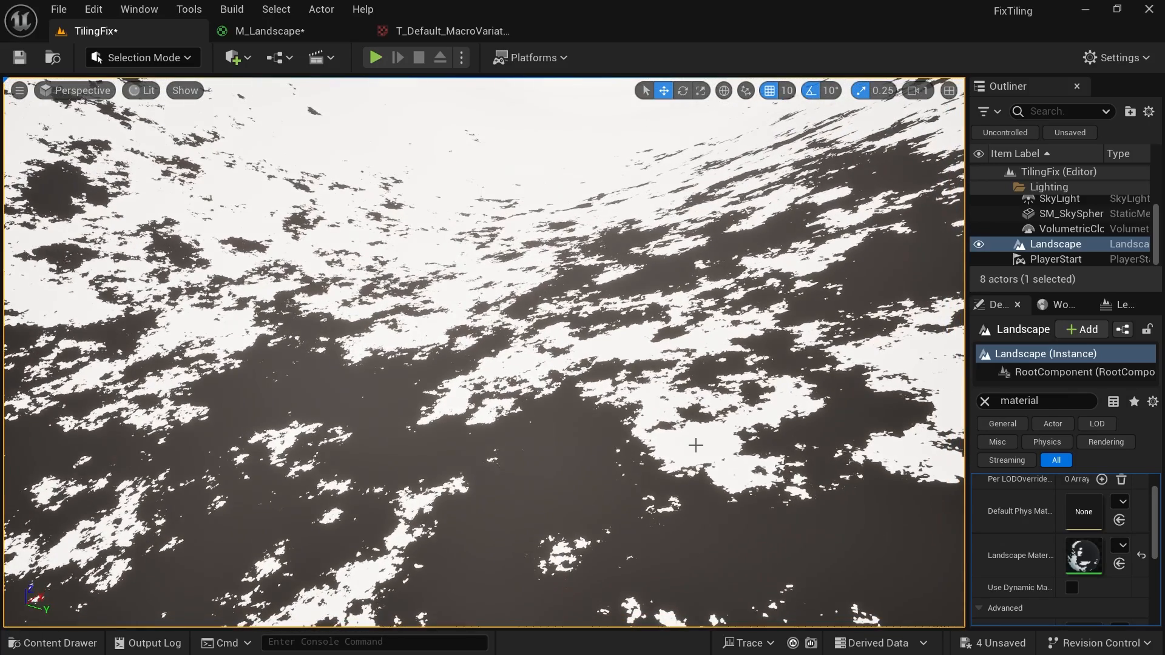
# Add a Divide node fed by the Subtract output in M_Landscape, with its B value set to 2000.
pyautogui.click(258, 31)
pyautogui.moveTo(788, 265); pyautogui.dragTo(897, 264)
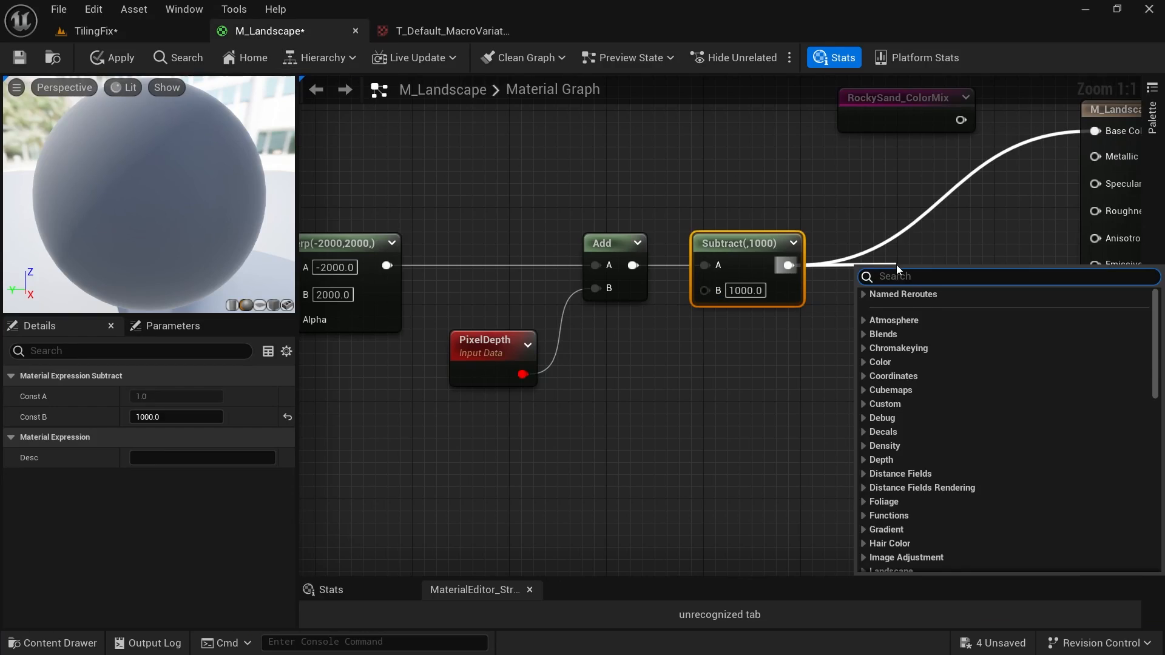
pyautogui.write('divi')
pyautogui.click(904, 313)
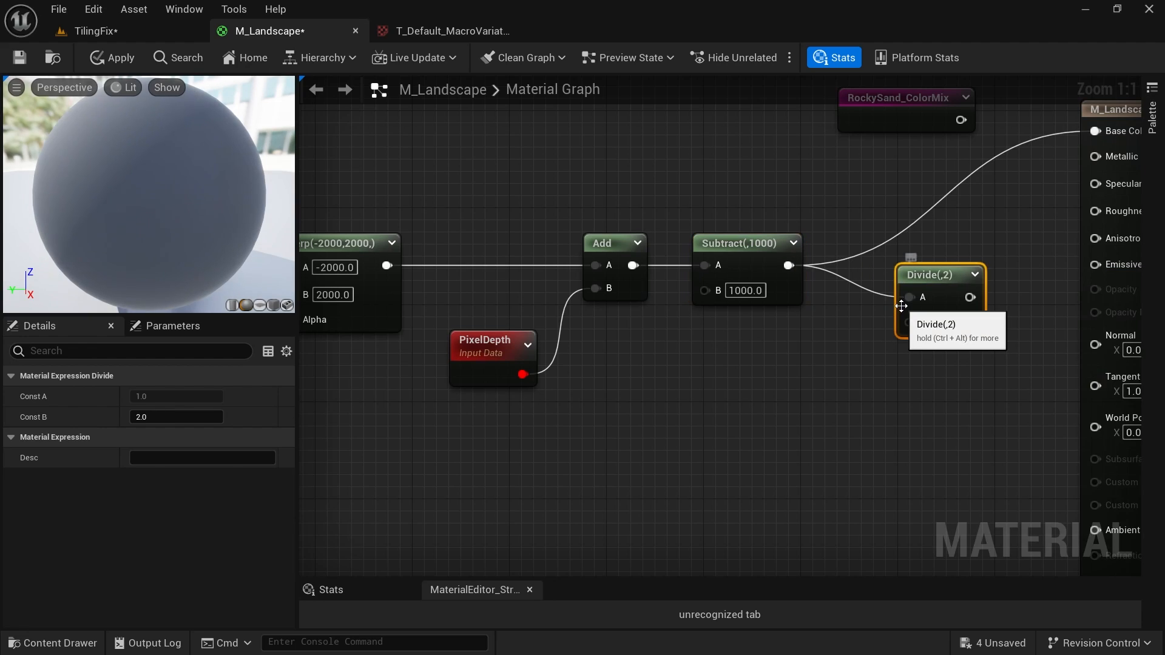
pyautogui.click(975, 327)
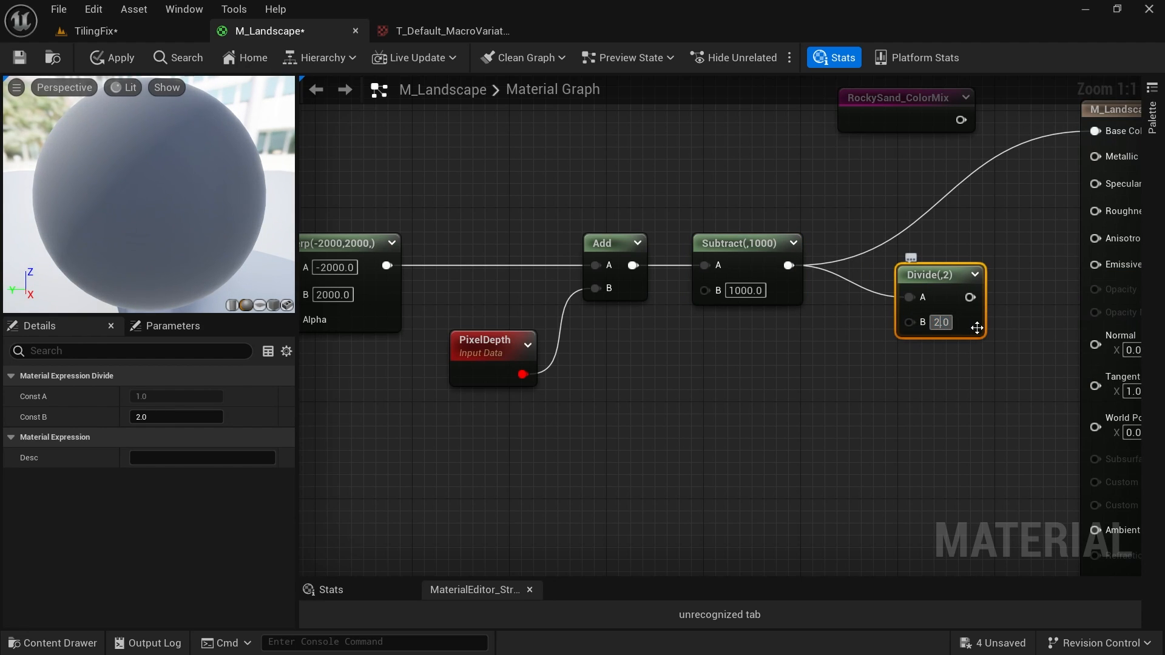
pyautogui.press('Return')
# Feed the Divide output into Base Color and apply the material to check the transition's softness on the landscape.
pyautogui.moveTo(981, 298); pyautogui.dragTo(1096, 131)
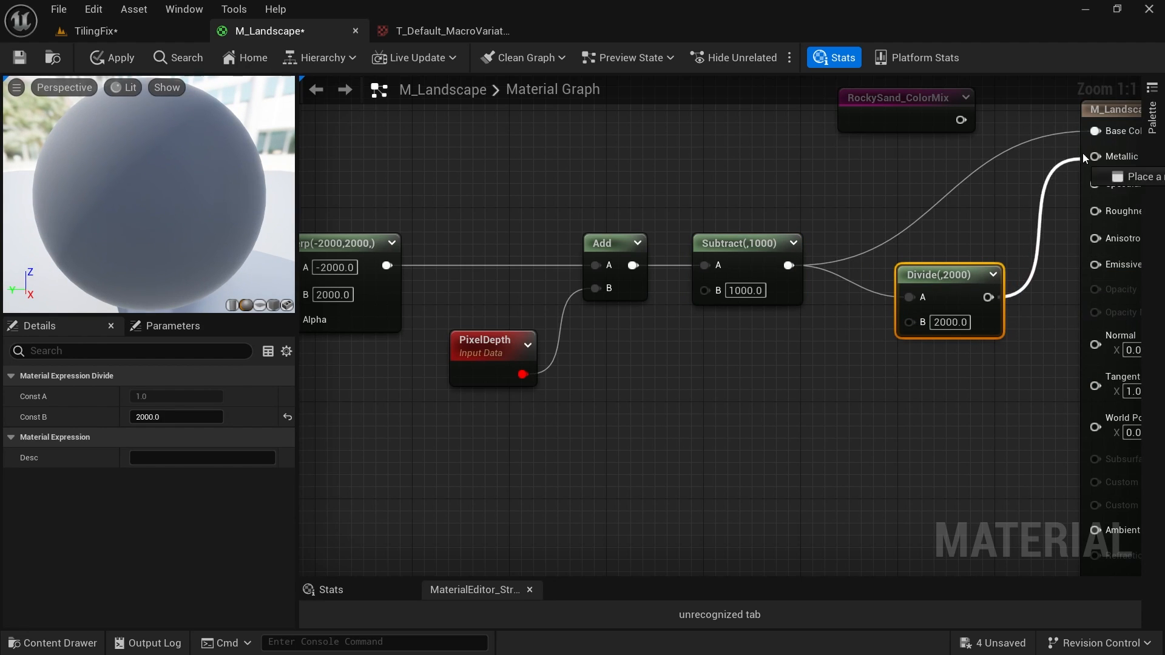
pyautogui.click(113, 58)
pyautogui.click(96, 30)
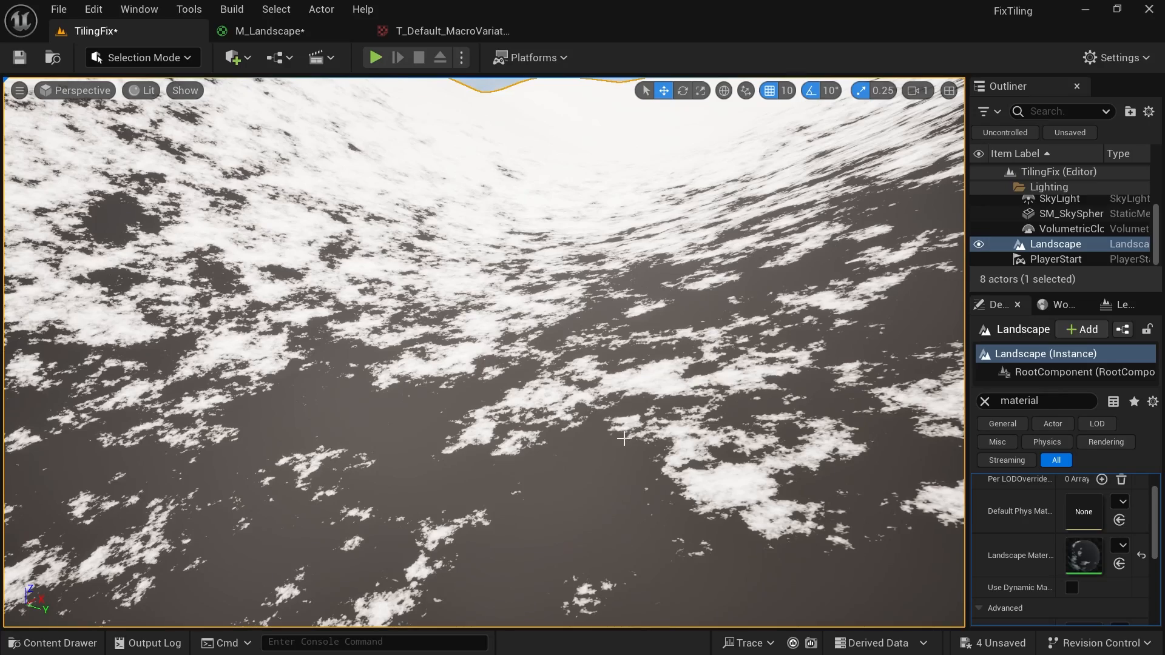
pyautogui.moveTo(485, 352); pyautogui.dragTo(603, 515, button='right')
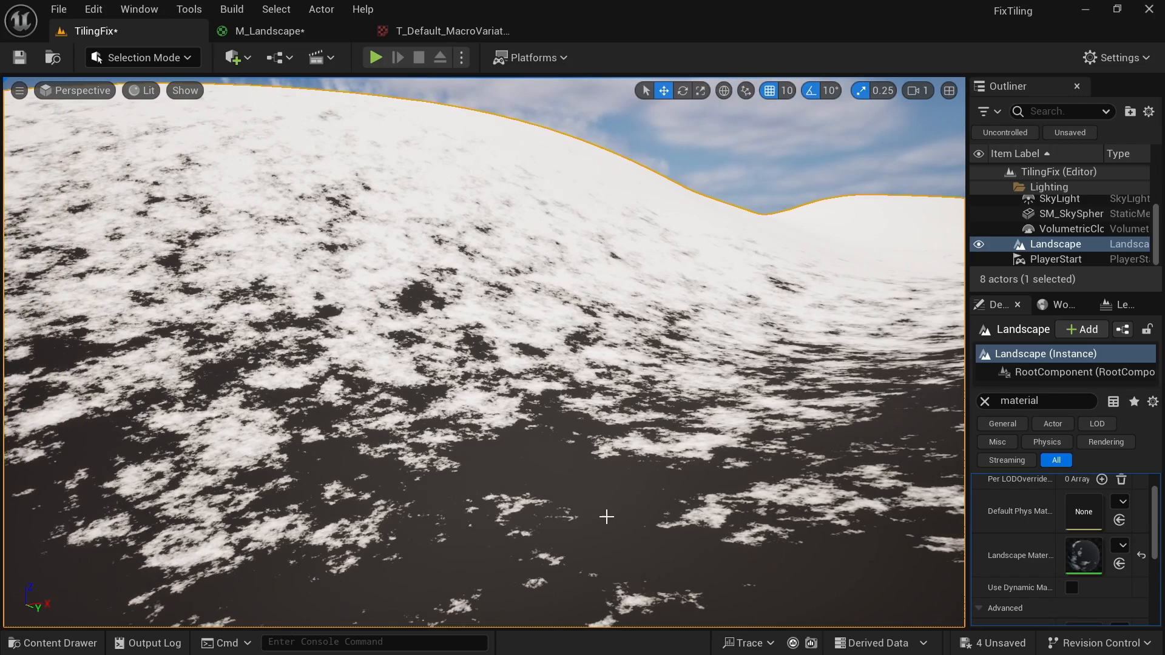
pyautogui.moveTo(686, 372); pyautogui.dragTo(745, 367, button='right')
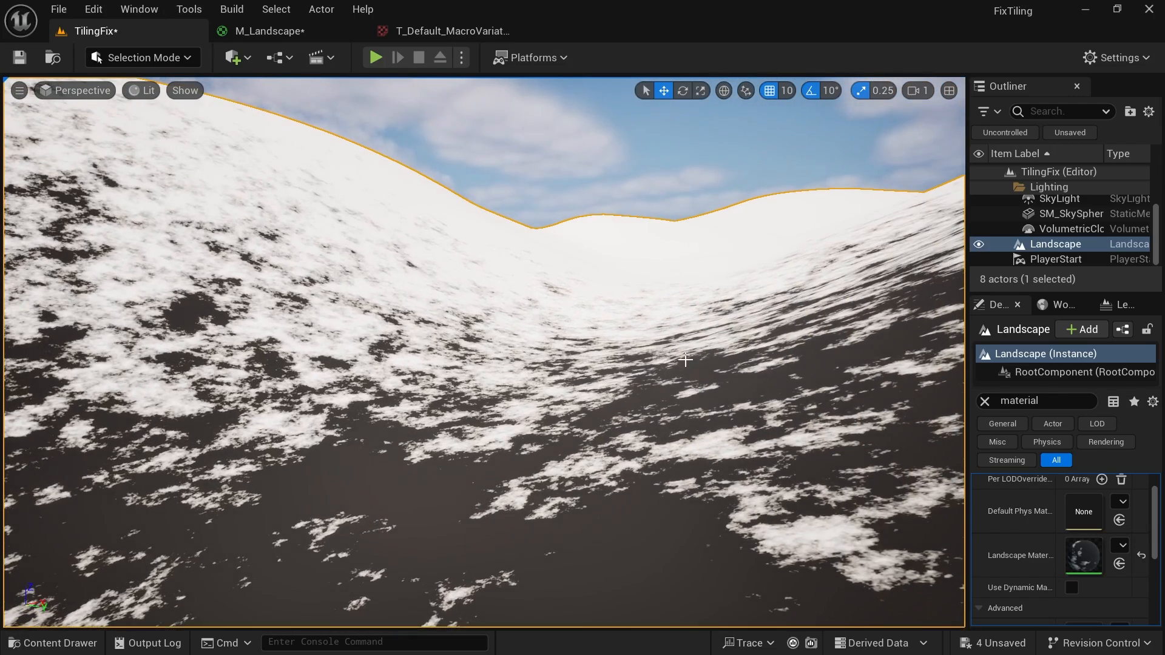
# Return to M_Landscape and tidy the mask chain, moving Add, Subtract and Divide closer to the Lerp and PixelDepth lower beneath it.
pyautogui.click(270, 31)
pyautogui.moveTo(951, 283); pyautogui.dragTo(880, 250)
pyautogui.scroll(-2, 826, 331)
pyautogui.moveTo(835, 338); pyautogui.dragTo(898, 341, button='right')
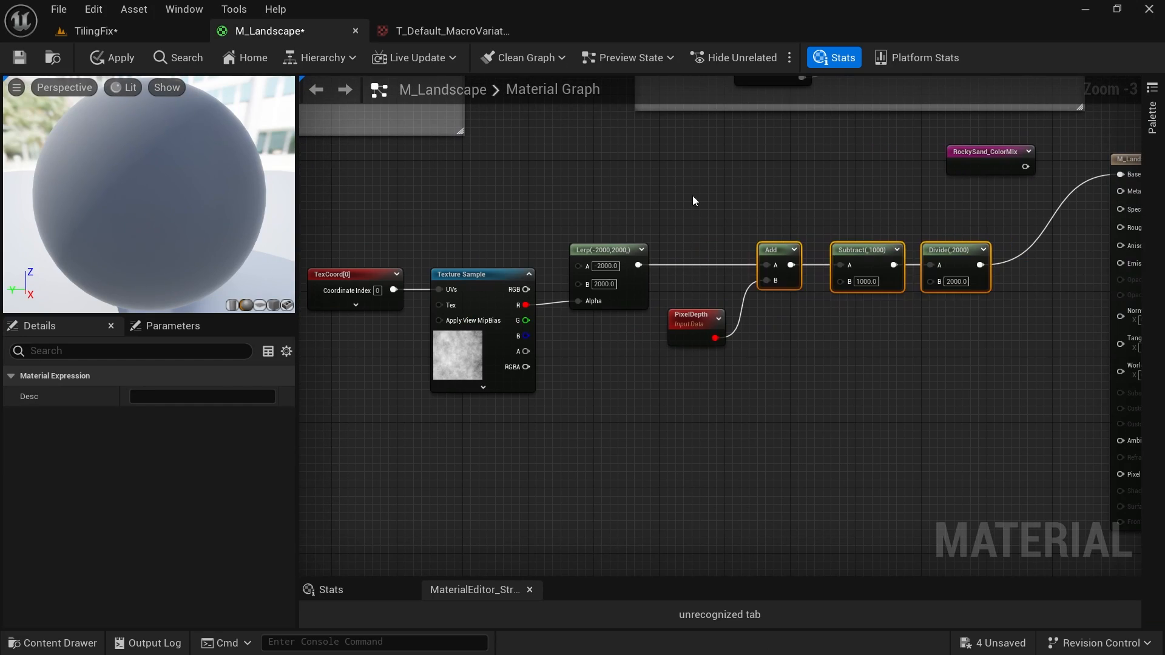
pyautogui.moveTo(1003, 341); pyautogui.dragTo(745, 253)
pyautogui.moveTo(697, 317); pyautogui.dragTo(656, 339)
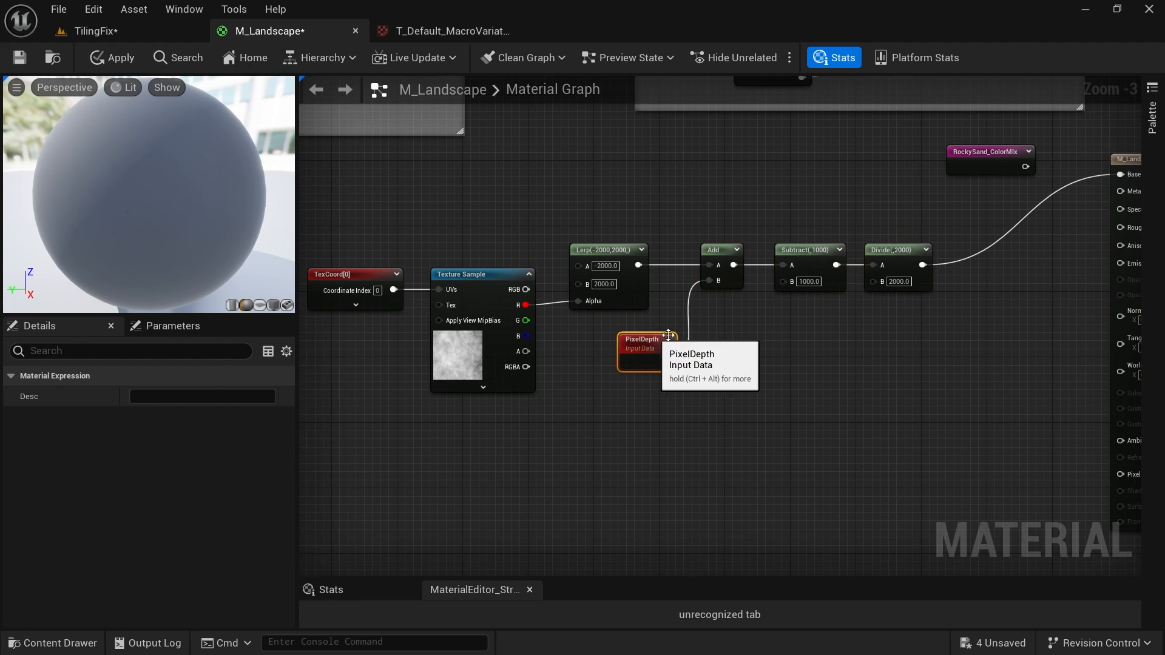
# Add a Clamp node with Min 0.0 and Max 1.0 fed by the Divide output and align it with the chain.
pyautogui.scroll(3, 810, 321)
pyautogui.moveTo(795, 247); pyautogui.dragTo(893, 253)
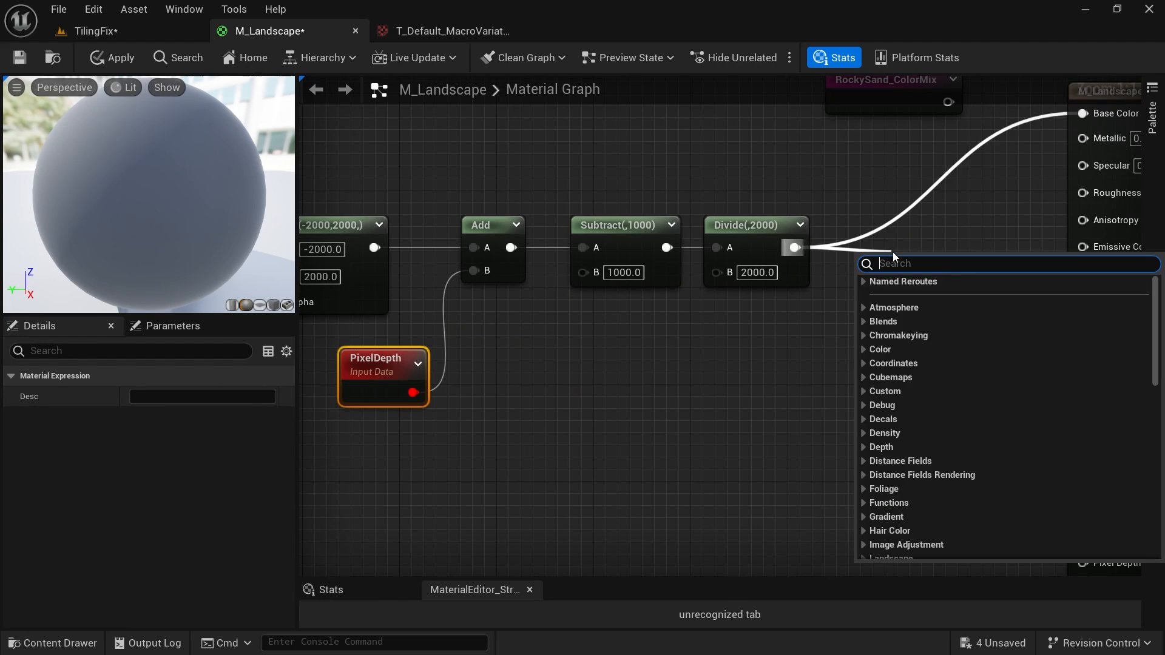
pyautogui.write('clamp')
pyautogui.press('Return')
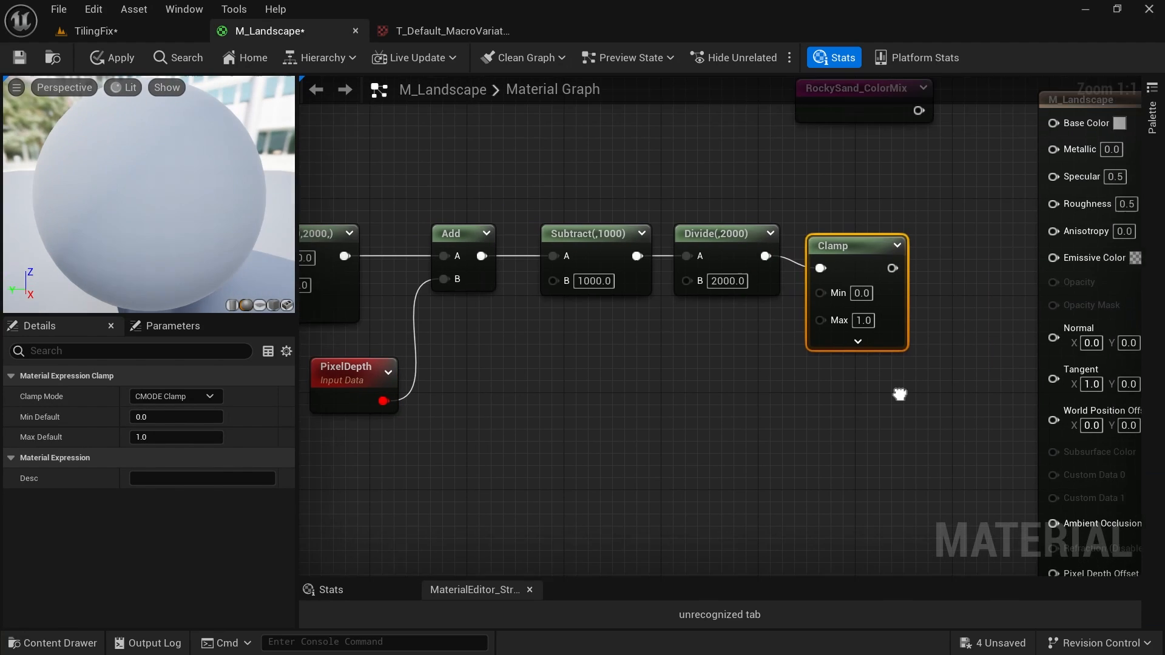
pyautogui.moveTo(900, 392); pyautogui.dragTo(935, 394, button='right')
pyautogui.click(920, 396)
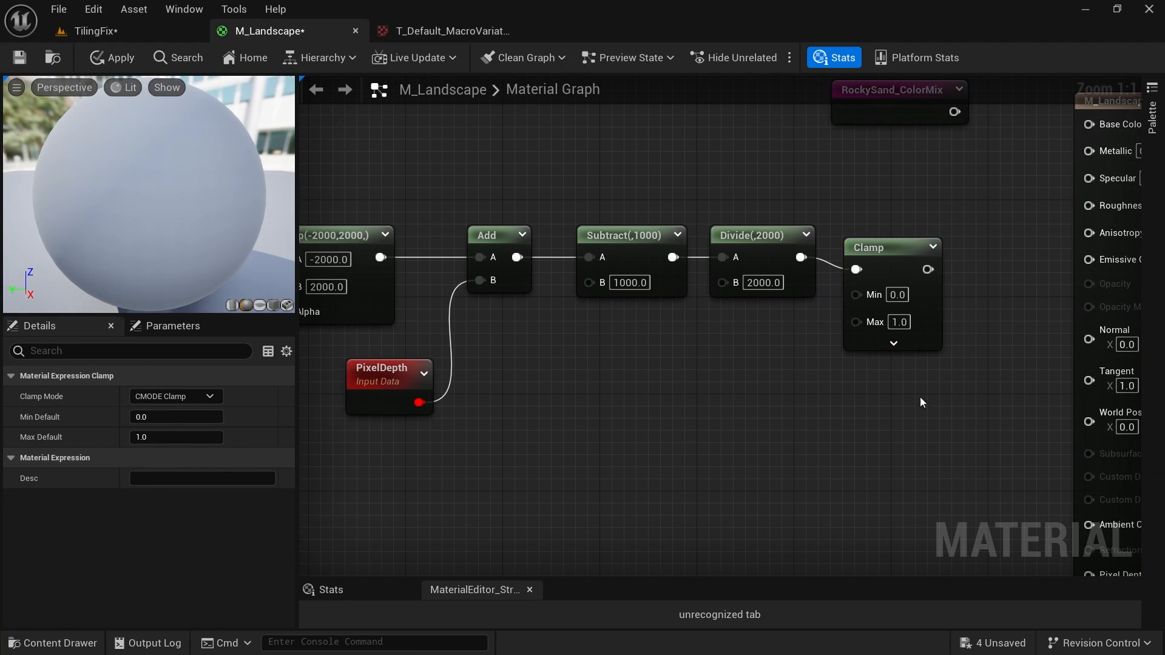
pyautogui.click(891, 253)
pyautogui.scroll(-3, 851, 409)
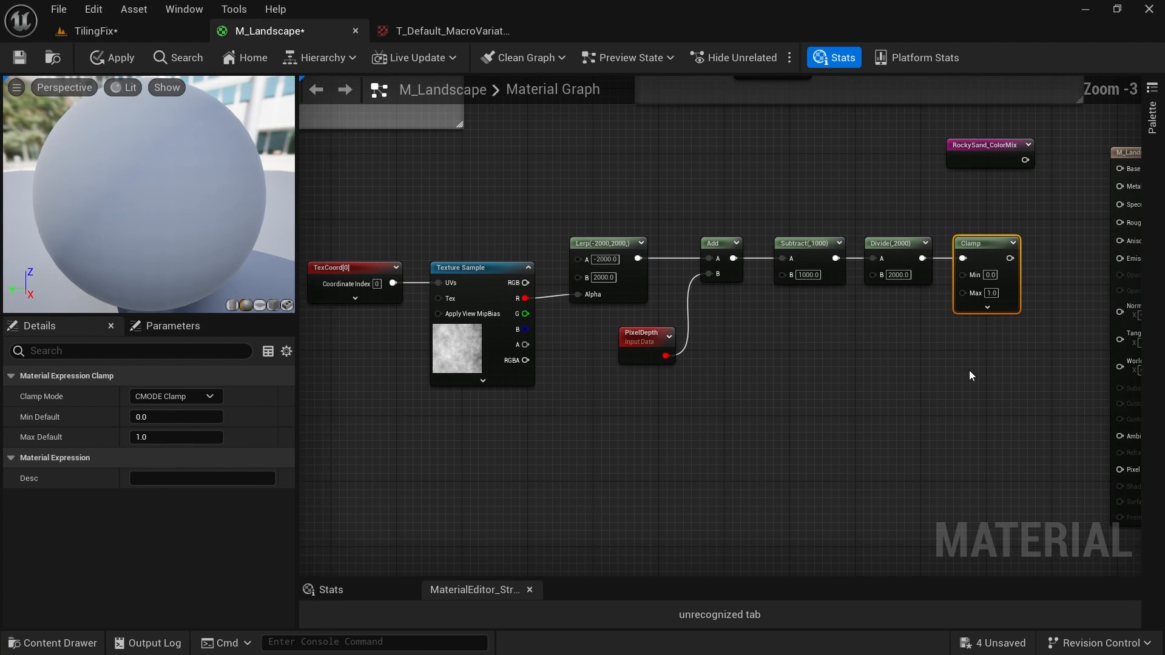
# Move the mask chain to free space and connect the Clamp output to a new named reroute declaration called DistanceFade.
pyautogui.moveTo(1029, 431); pyautogui.dragTo(397, 240)
pyautogui.moveTo(970, 453); pyautogui.dragTo(1042, 421, button='right')
pyautogui.moveTo(1040, 249); pyautogui.dragTo(868, 371)
pyautogui.moveTo(950, 390); pyautogui.dragTo(888, 317, button='right')
pyautogui.moveTo(831, 310); pyautogui.dragTo(898, 309)
pyautogui.write('name')
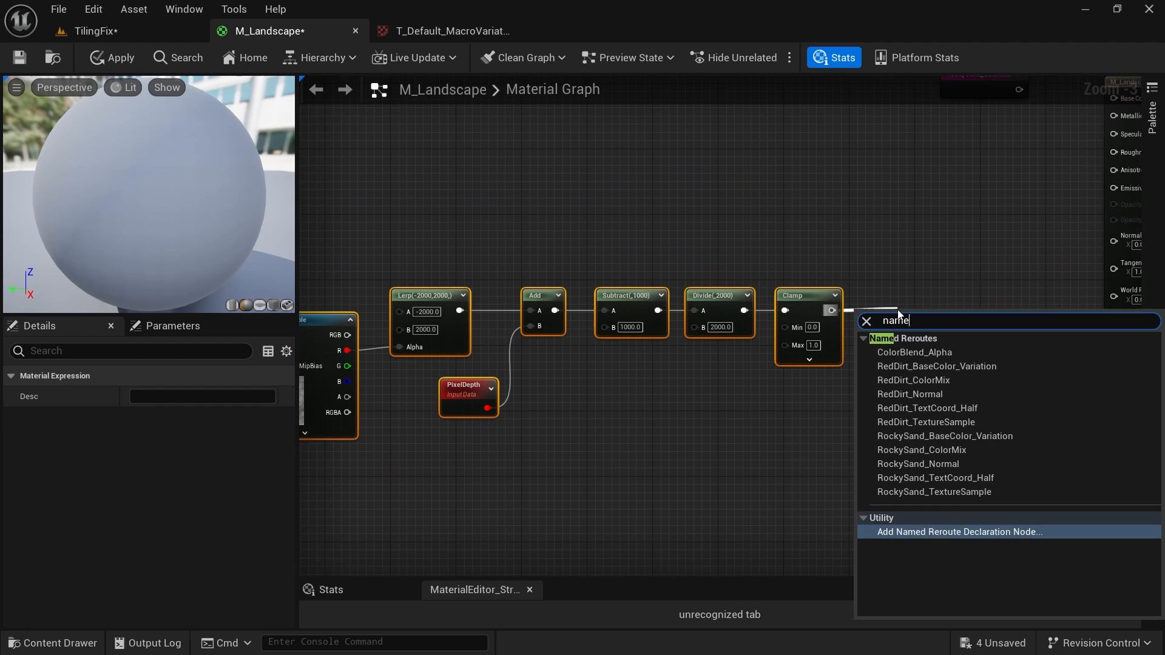
pyautogui.click(1014, 531)
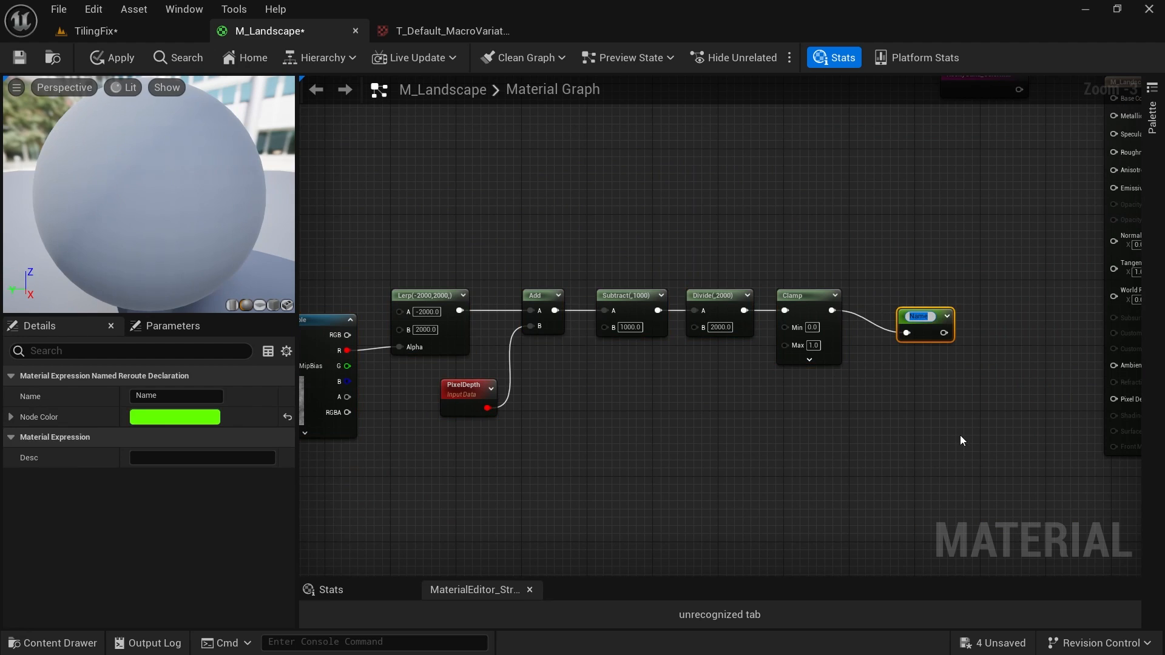
pyautogui.write('DistanceDaFade')
pyautogui.press('Return')
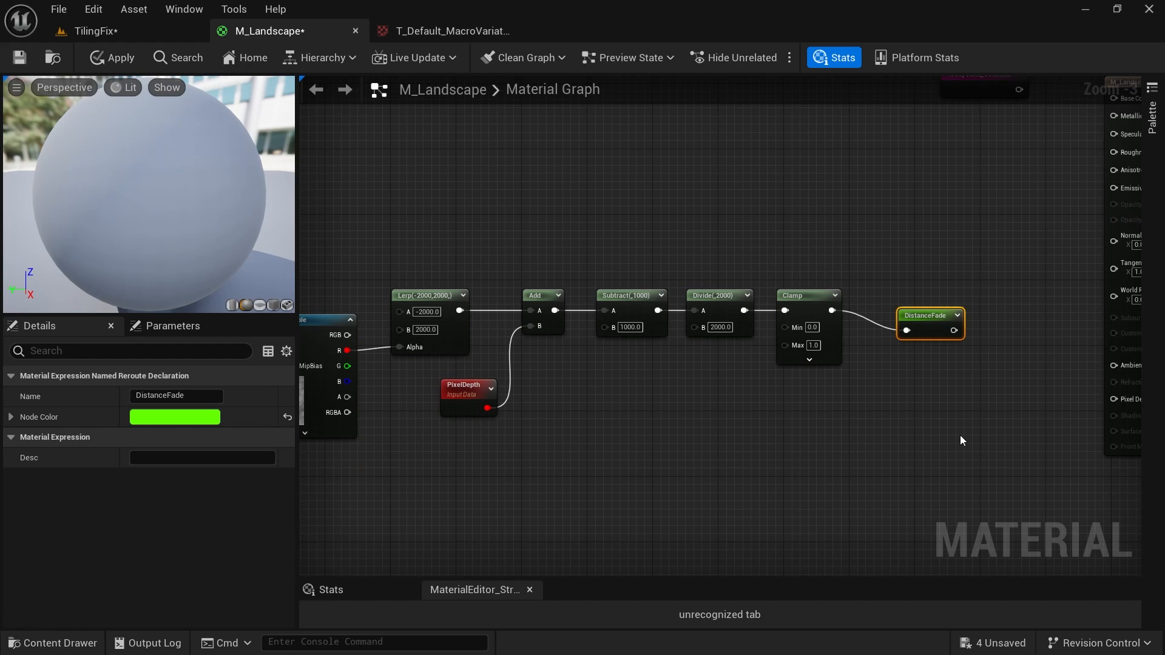
# Wrap the whole mask chain in a comment box titled "Distance Fade".
pyautogui.scroll(-3, 936, 314)
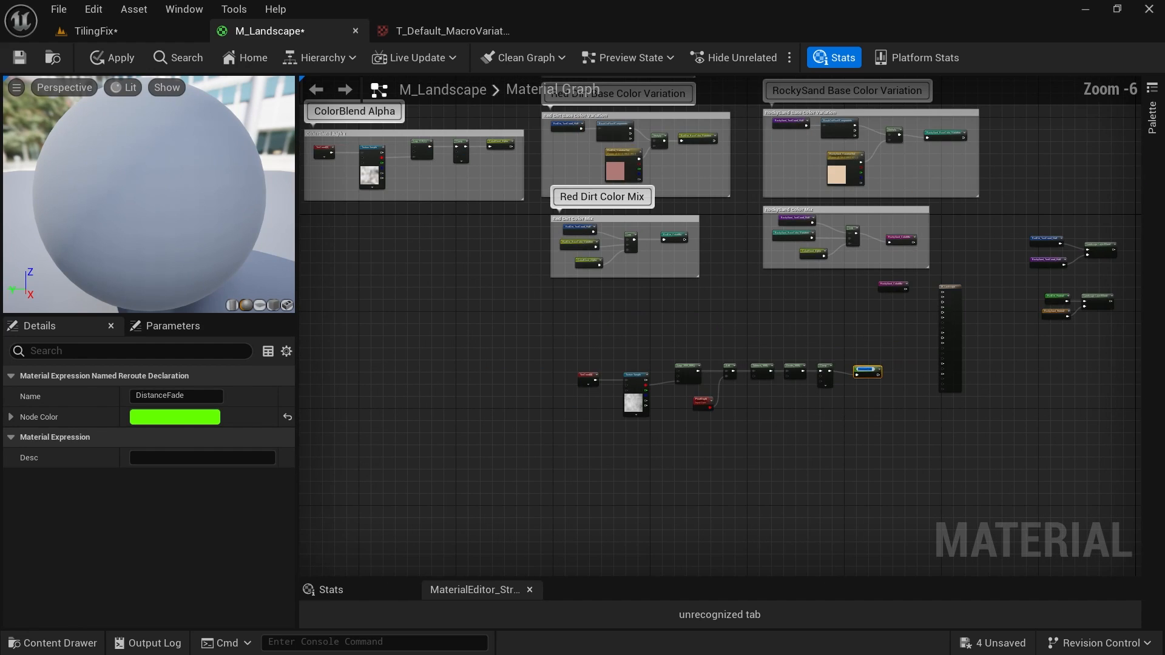
pyautogui.scroll(2, 898, 421)
pyautogui.moveTo(863, 391); pyautogui.dragTo(976, 379, button='right')
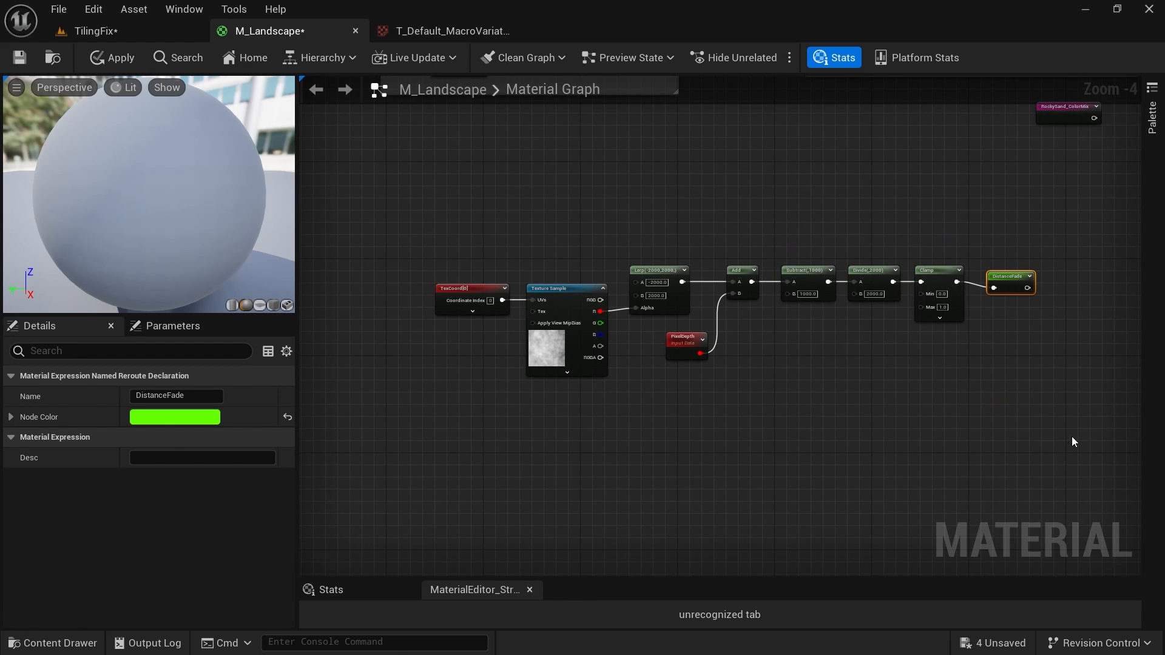
pyautogui.moveTo(1068, 438); pyautogui.dragTo(441, 224)
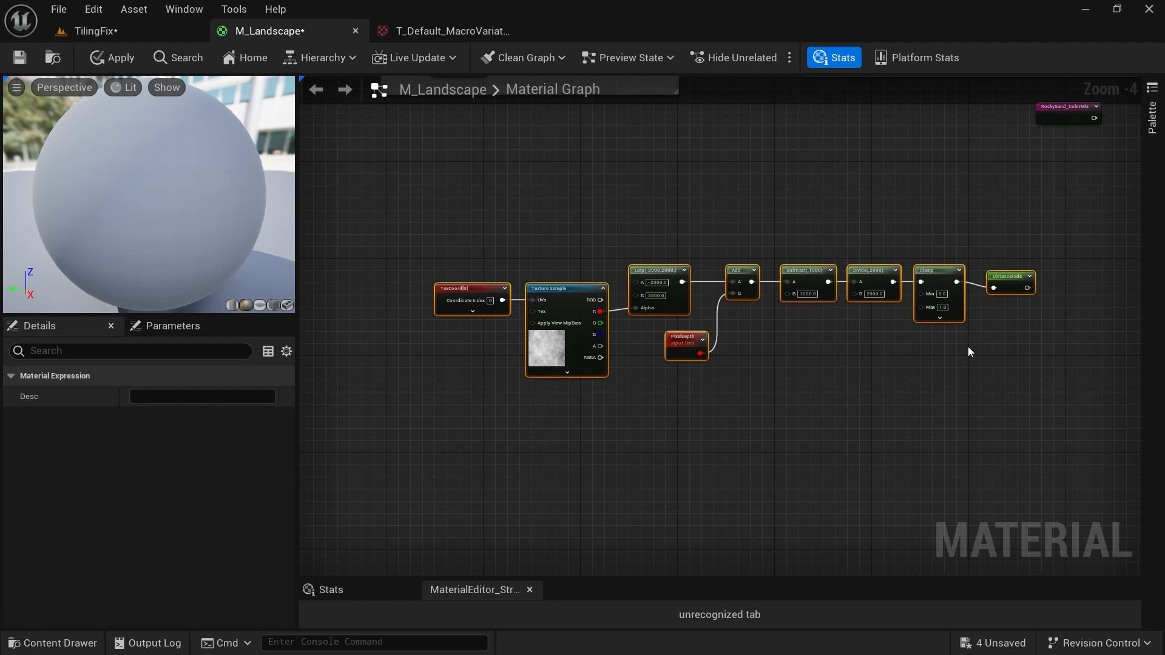
pyautogui.scroll(2, 669, 386)
pyautogui.scroll(-5, 814, 348)
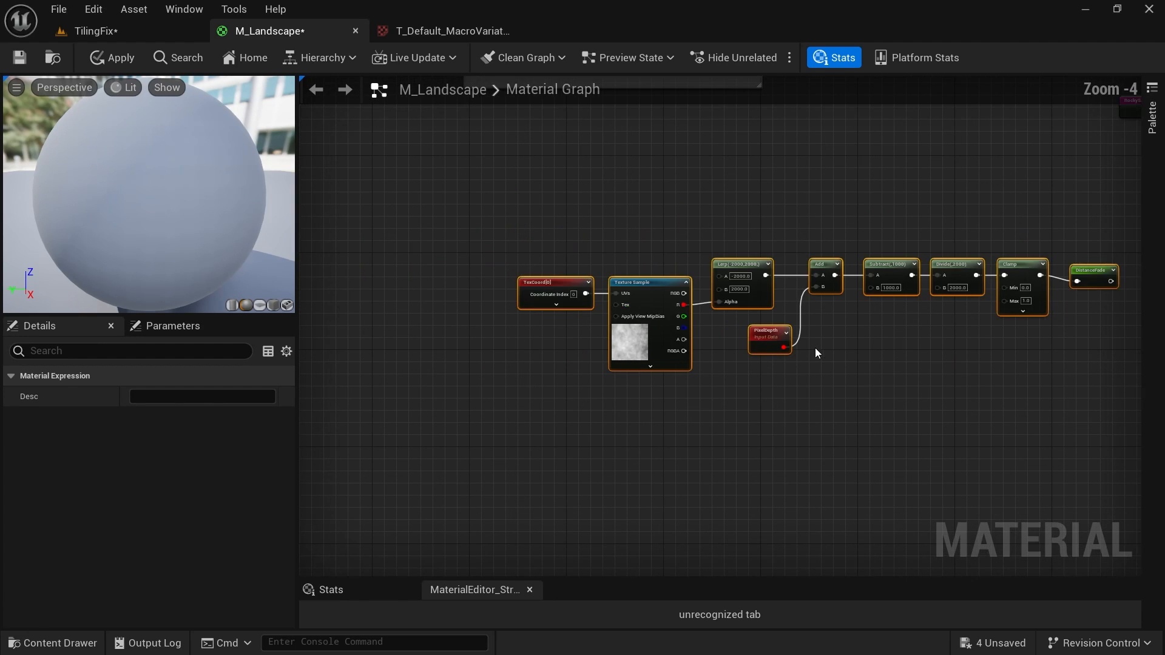
pyautogui.moveTo(998, 361); pyautogui.dragTo(928, 343, button='right')
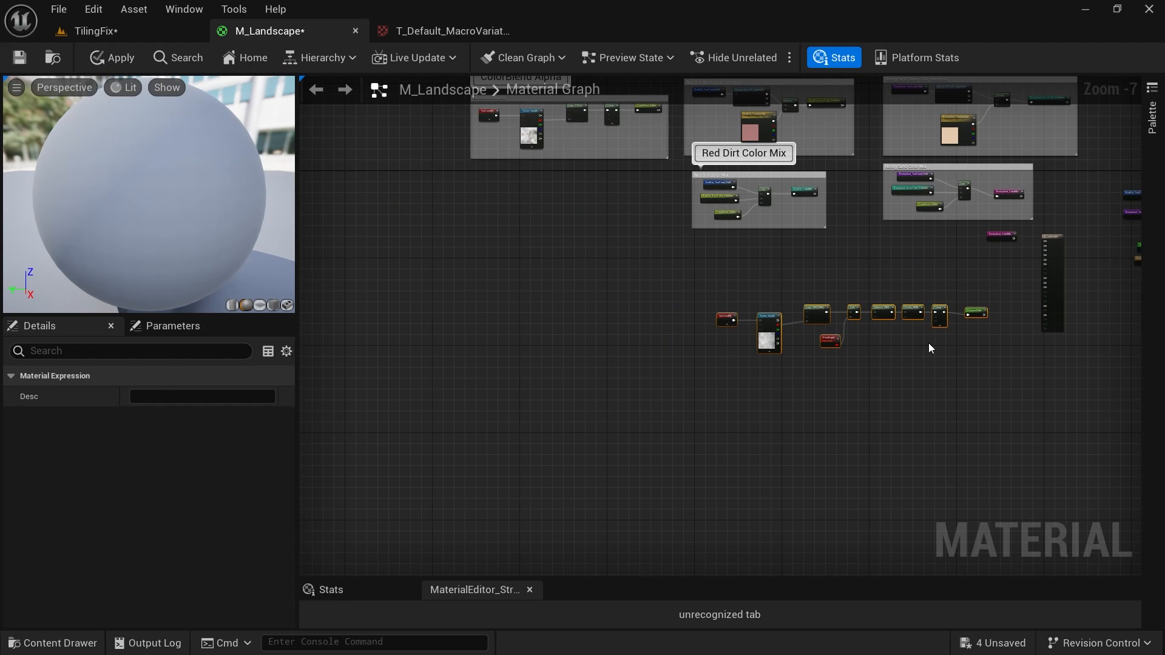
pyautogui.press('c')
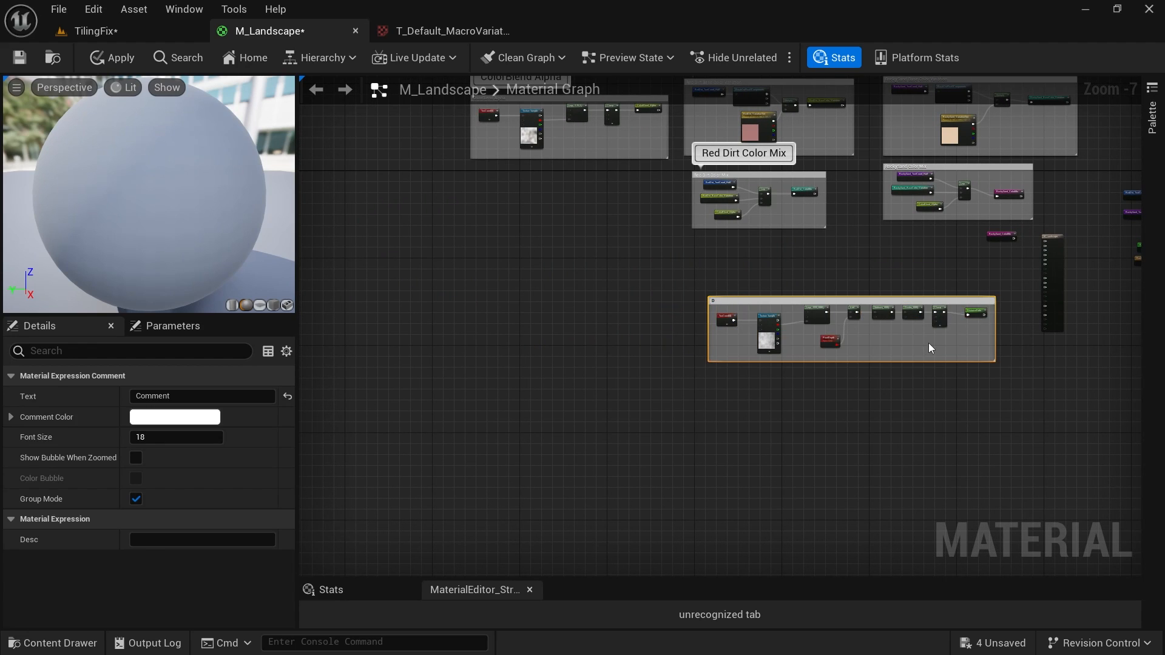
pyautogui.write('Distance Fade')
pyautogui.press('Return')
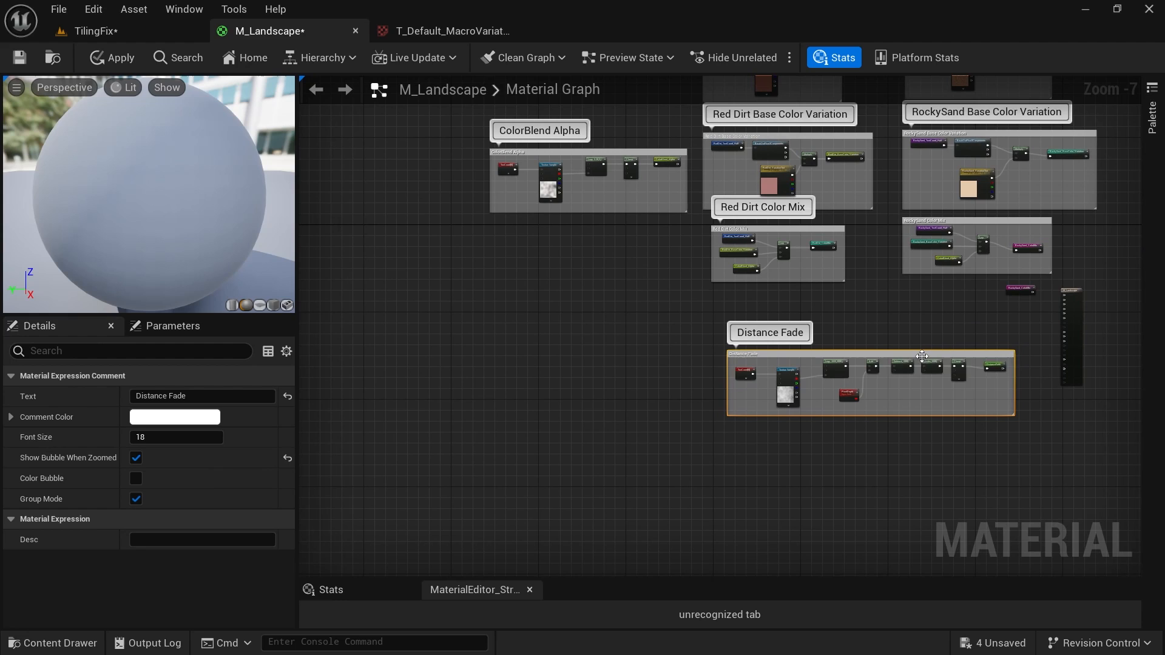
# Place the Distance Fade group directly below ColorBlend Alpha and shift both groups to line up beside the Red Dirt groups.
pyautogui.moveTo(927, 349); pyautogui.dragTo(611, 233)
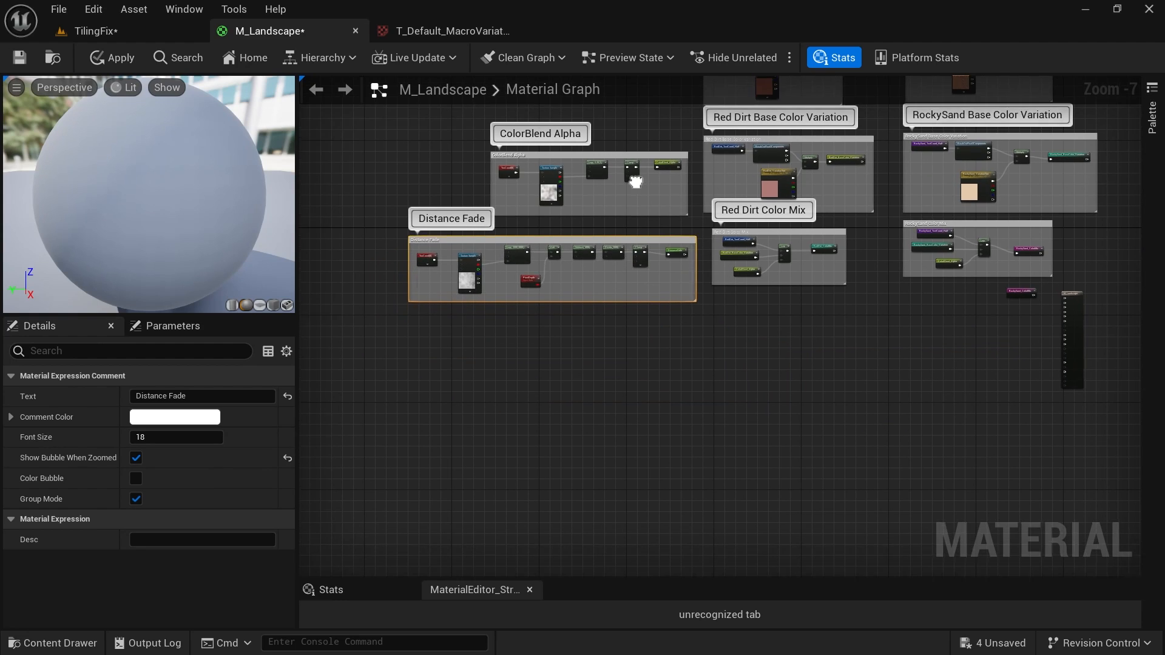
pyautogui.moveTo(611, 233); pyautogui.dragTo(614, 287, button='right')
pyautogui.moveTo(613, 287); pyautogui.dragTo(616, 319)
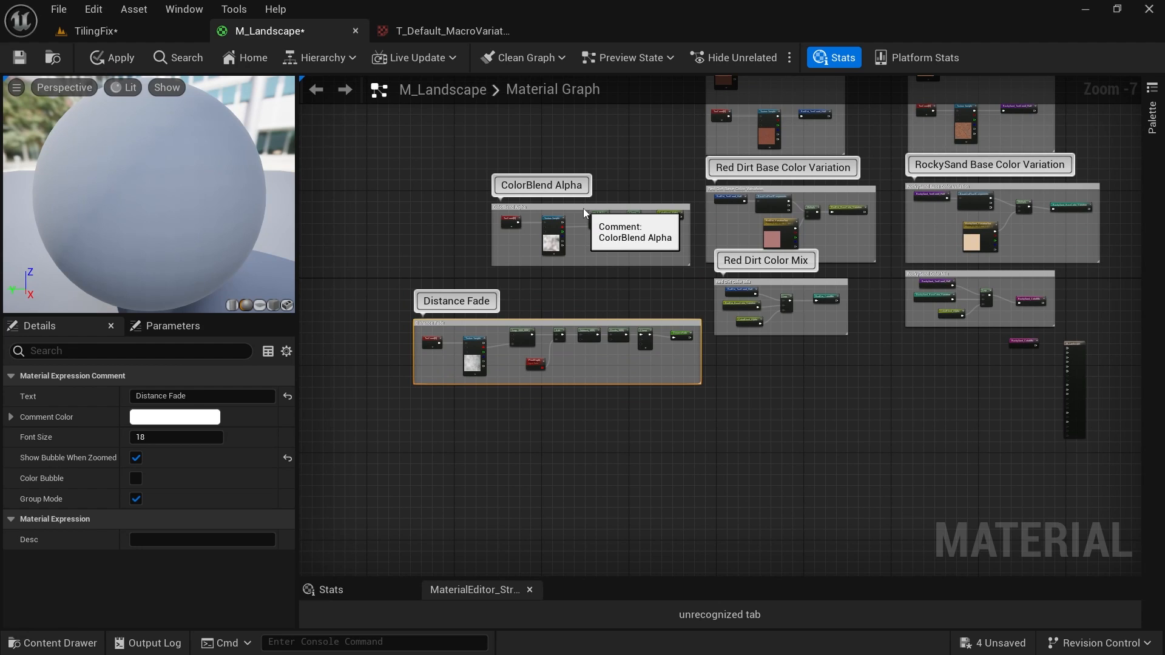
pyautogui.moveTo(586, 213); pyautogui.dragTo(506, 226)
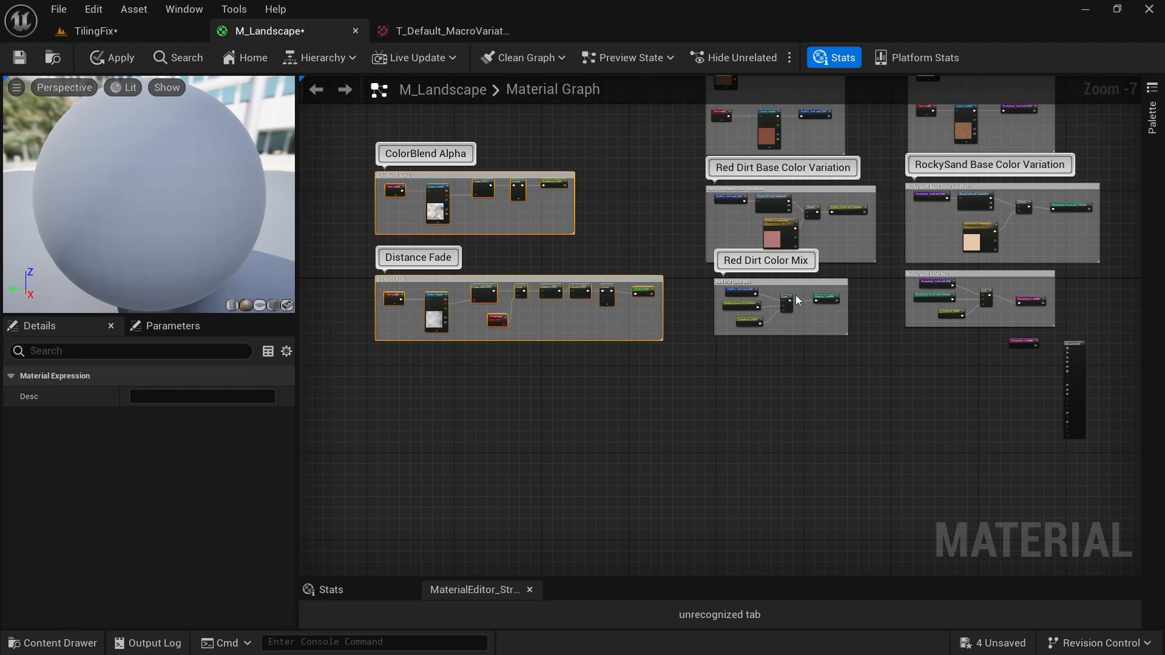
# Examine the node setup of the Red Dirt Color Mix and Red Dirt Base Color Variation groups.
pyautogui.scroll(4, 496, 294)
pyautogui.moveTo(1134, 362); pyautogui.dragTo(465, 307, button='right')
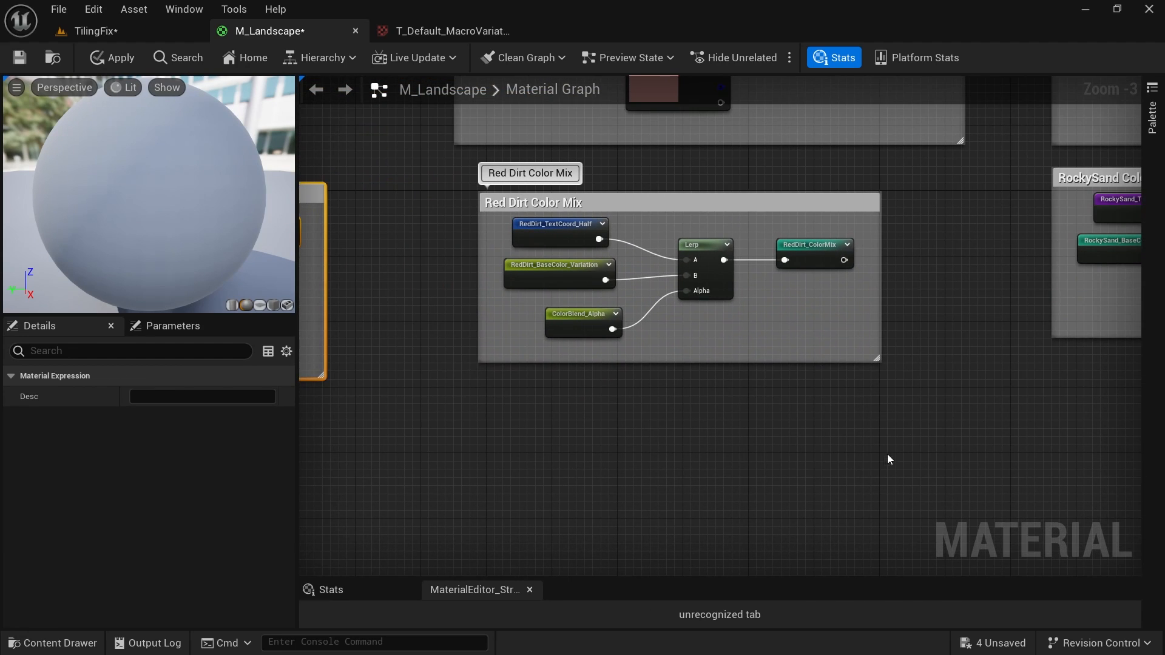
pyautogui.moveTo(887, 454); pyautogui.dragTo(809, 437, button='right')
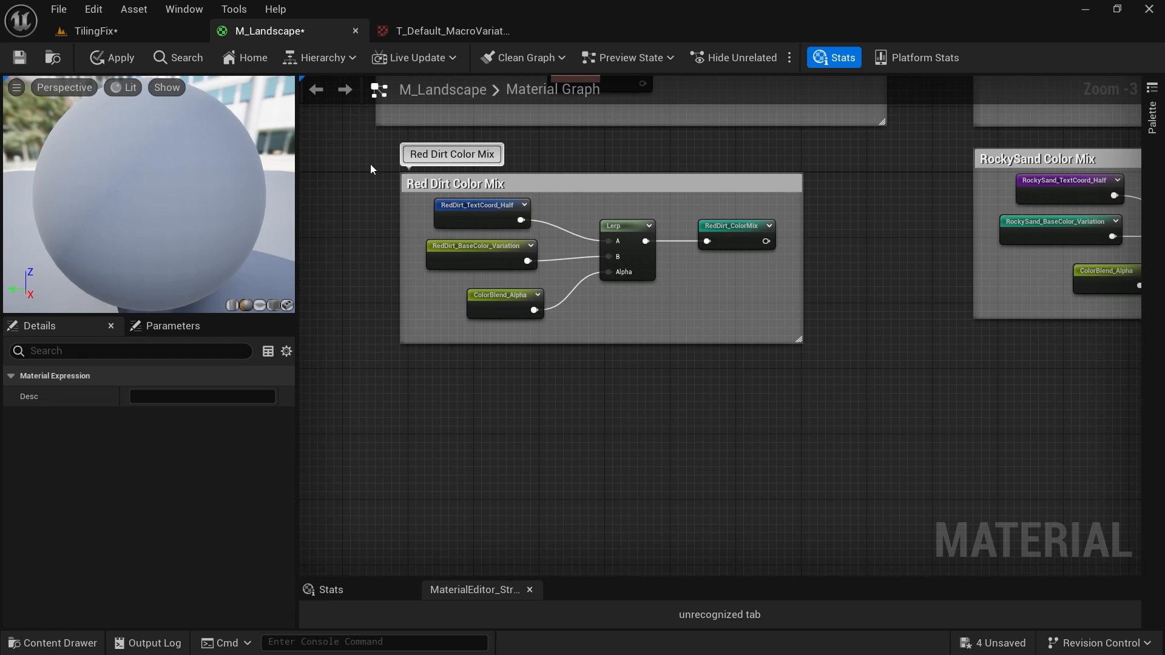
pyautogui.moveTo(371, 165); pyautogui.dragTo(781, 358)
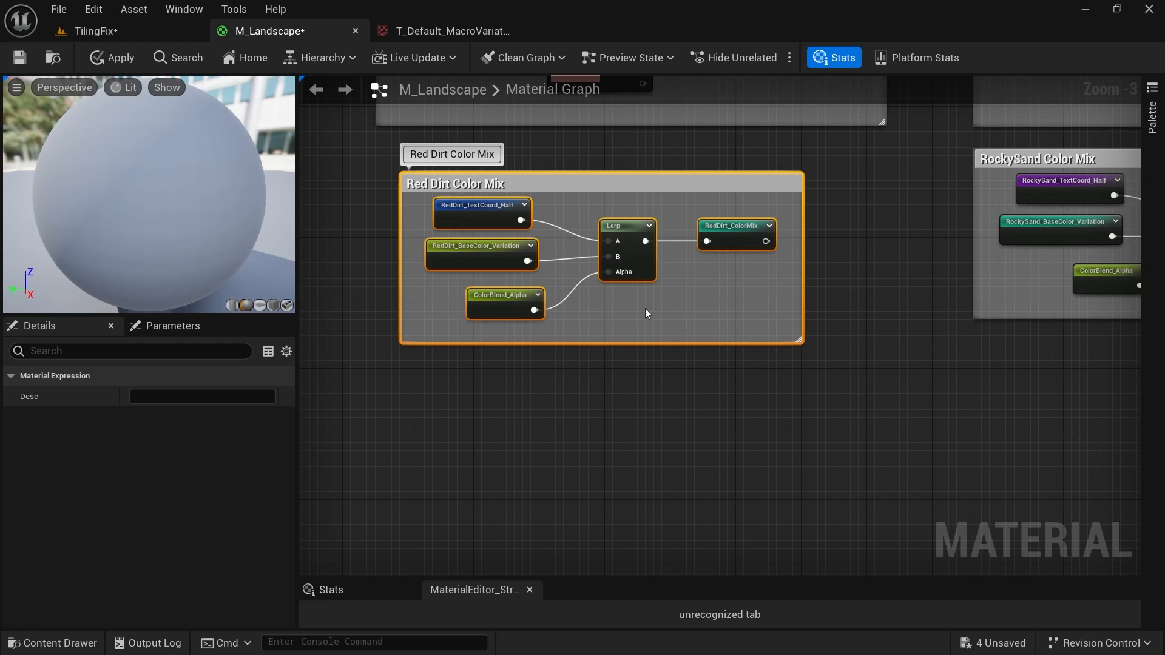
pyautogui.moveTo(744, 360); pyautogui.dragTo(788, 351, button='right')
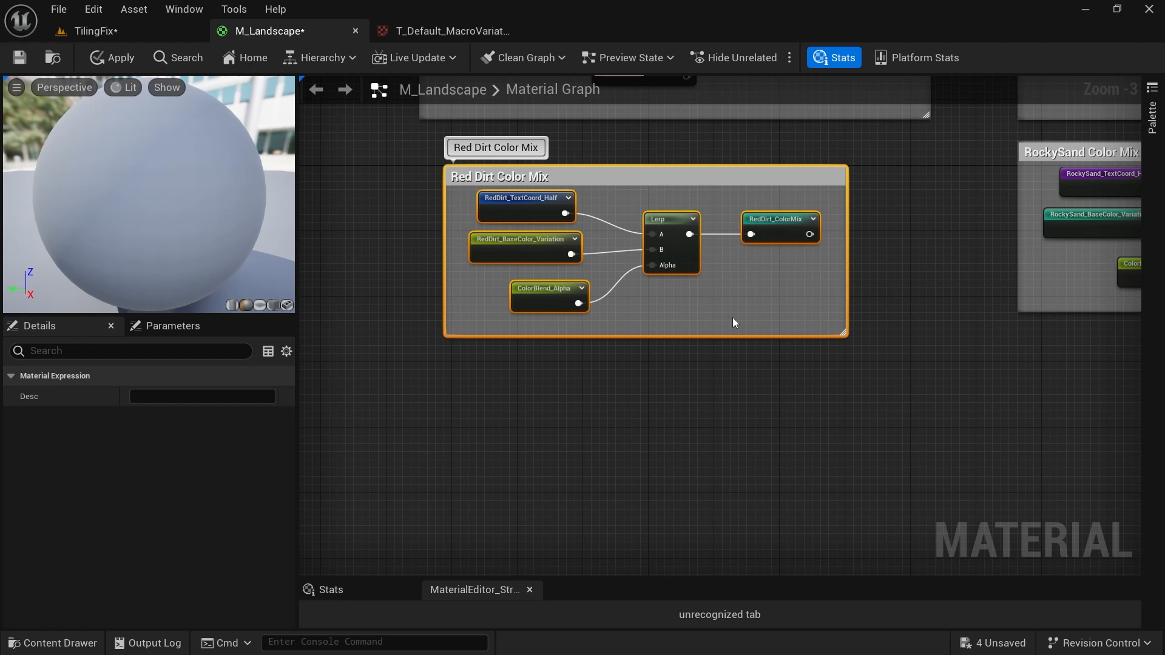
pyautogui.click(748, 382)
pyautogui.scroll(-1, 748, 383)
pyautogui.moveTo(758, 173); pyautogui.dragTo(737, 243, button='right')
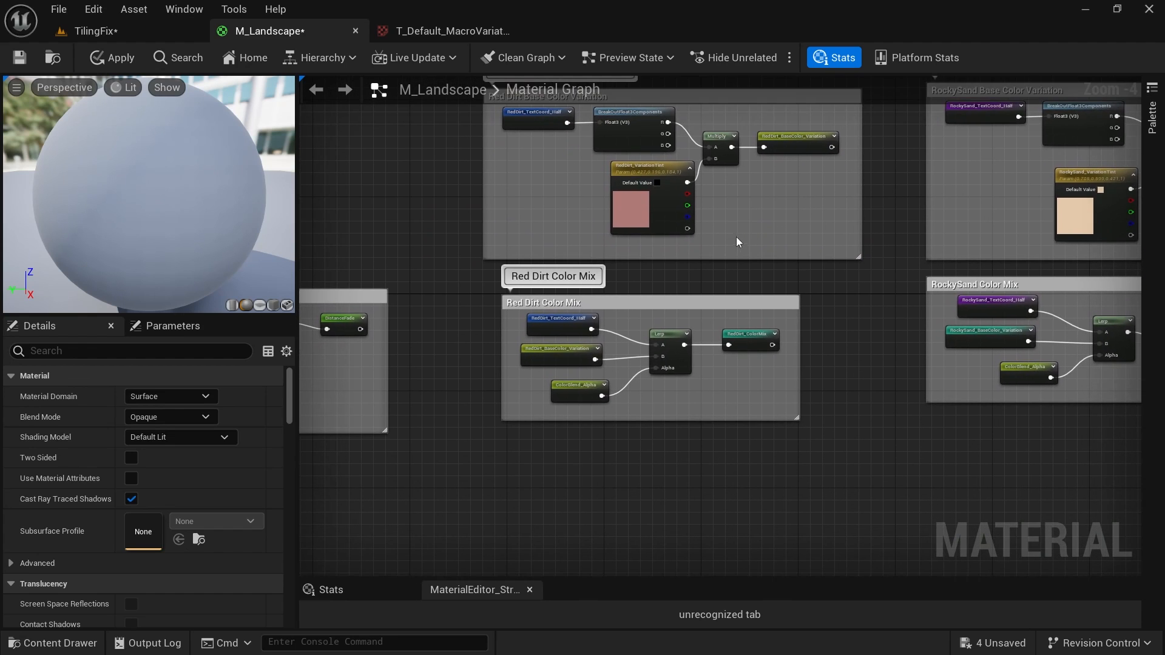
pyautogui.scroll(2, 711, 368)
pyautogui.moveTo(740, 193); pyautogui.dragTo(767, 441, button='right')
pyautogui.moveTo(804, 194); pyautogui.dragTo(814, 431, button='right')
pyautogui.moveTo(843, 282); pyautogui.dragTo(881, 372, button='right')
pyautogui.moveTo(841, 345); pyautogui.dragTo(856, 164, button='right')
pyautogui.moveTo(892, 286); pyautogui.dragTo(835, 169, button='right')
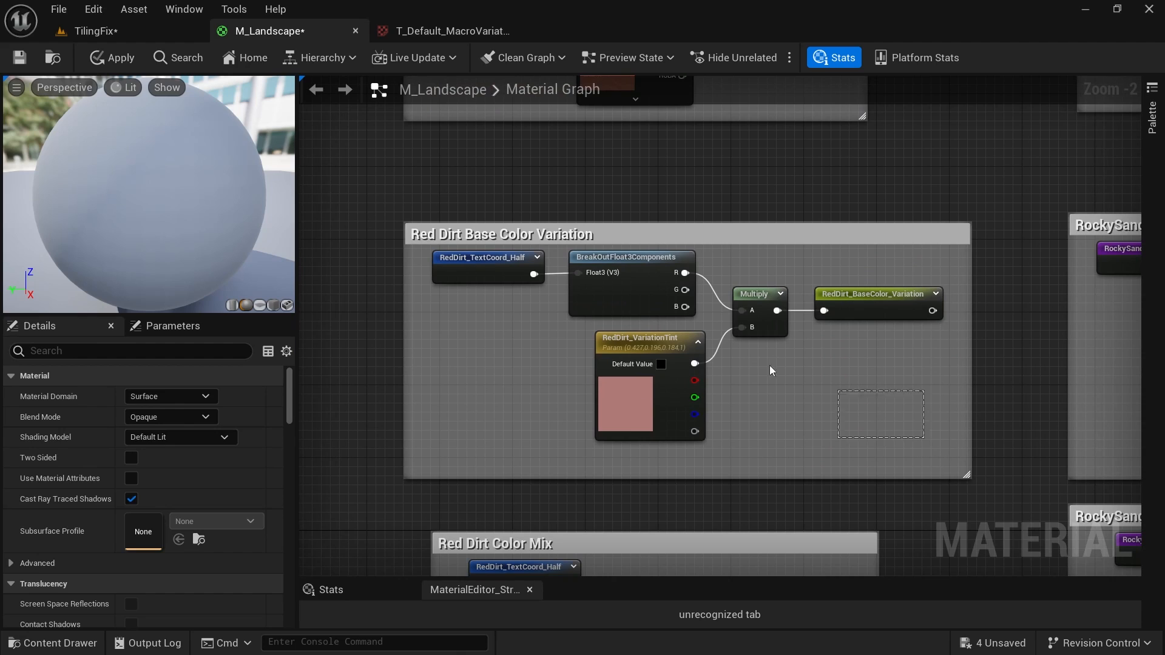
pyautogui.moveTo(770, 365); pyautogui.dragTo(447, 254)
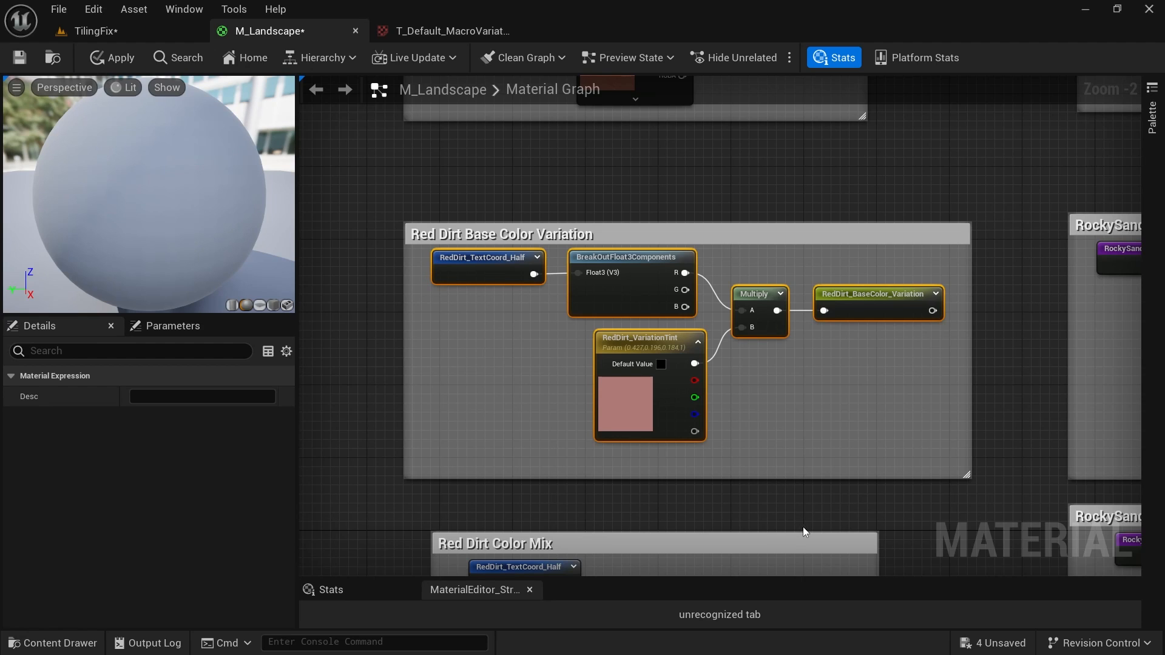
# Add a TextureCoordinate node below the Red Dirt Color Mix group with UTiling and VTiling set to 0.05.
pyautogui.scroll(-6, 789, 393)
pyautogui.rightClick(504, 395)
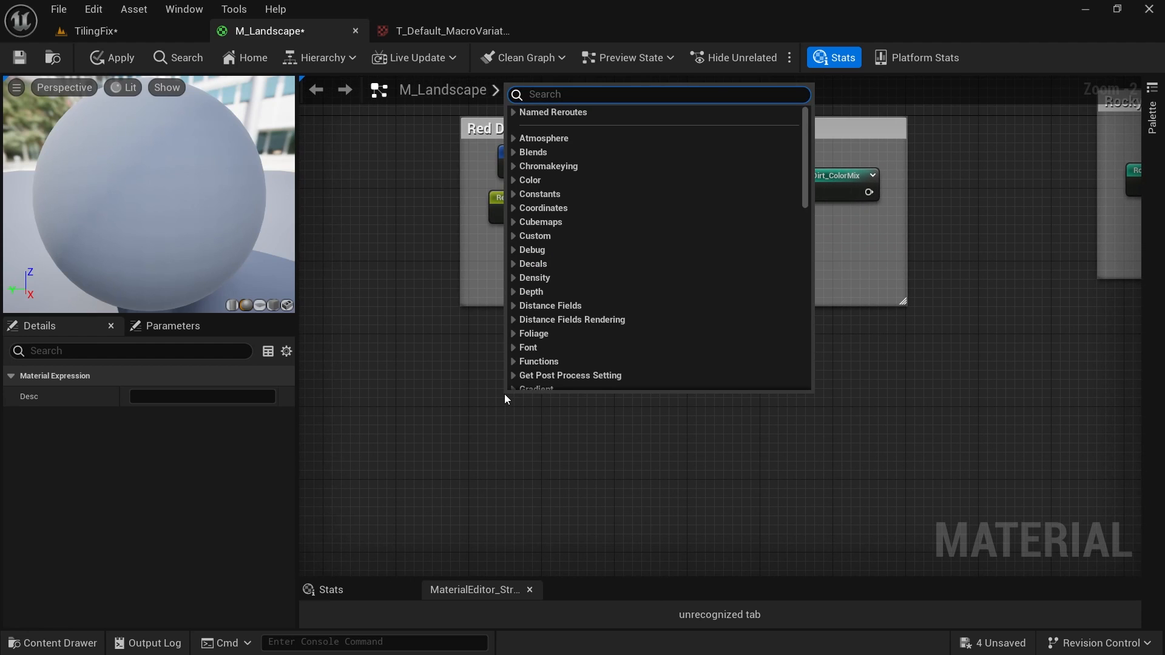
pyautogui.write('text')
pyautogui.press('Return')
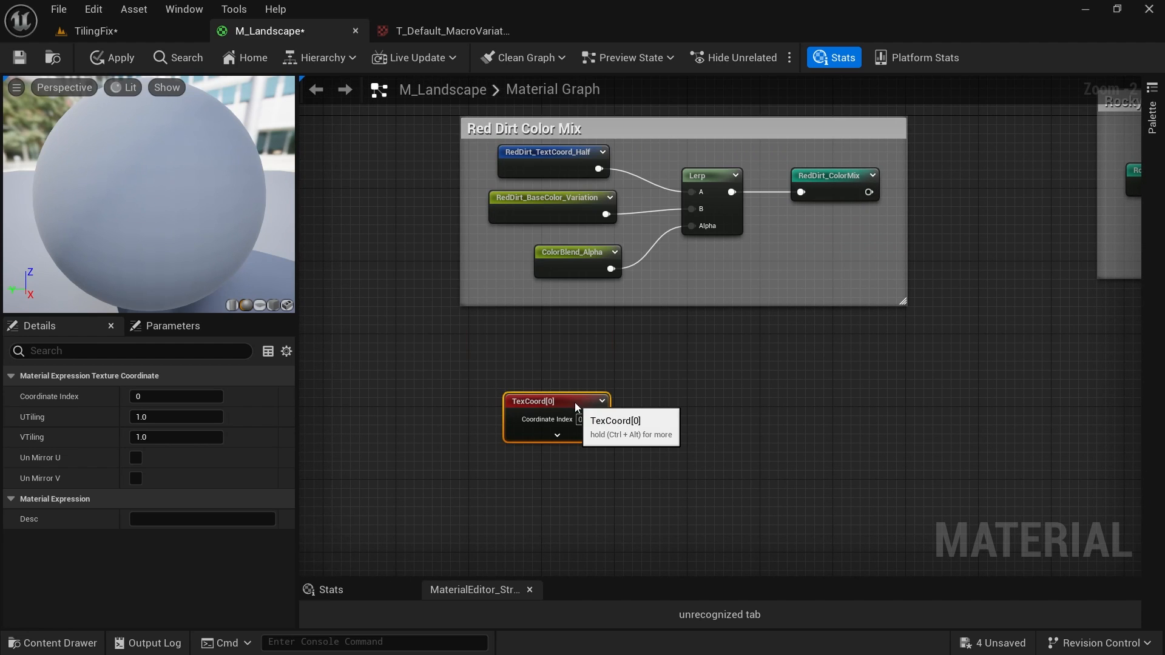
pyautogui.click(182, 417)
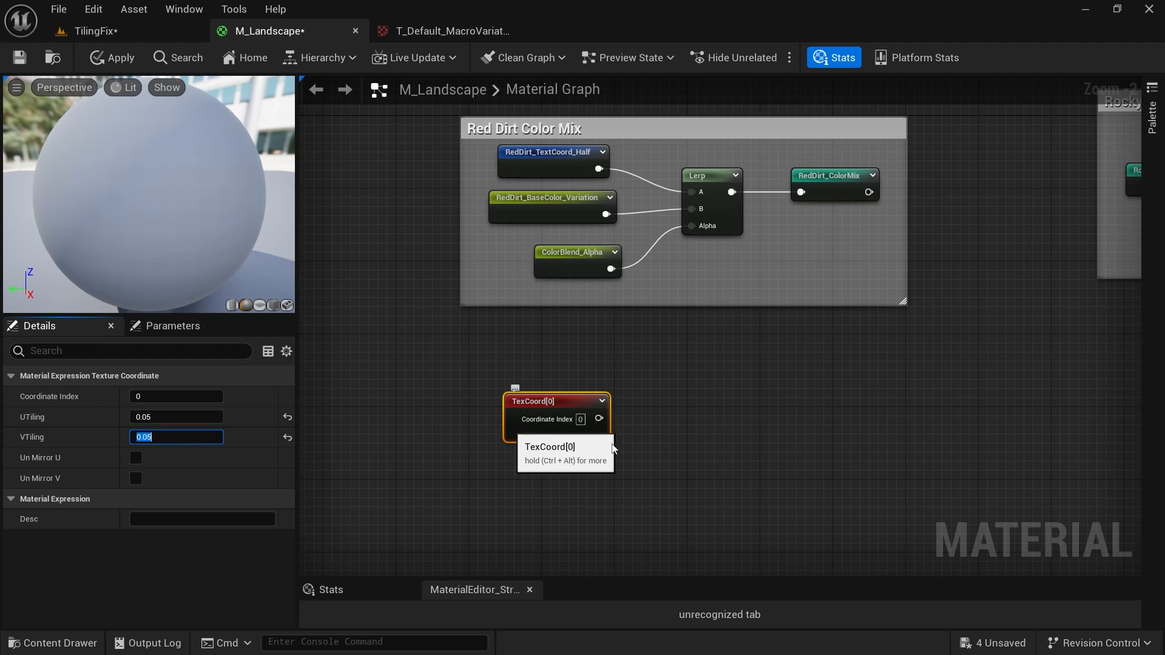
# Paste a copy of the red dirt T_Dry_Sand Texture Sample beside the new TexCoord and connect TexCoord to its UVs.
pyautogui.moveTo(734, 424); pyautogui.dragTo(789, 321, button='right')
pyautogui.click(592, 289)
pyautogui.moveTo(721, 402); pyautogui.dragTo(739, 352, button='right')
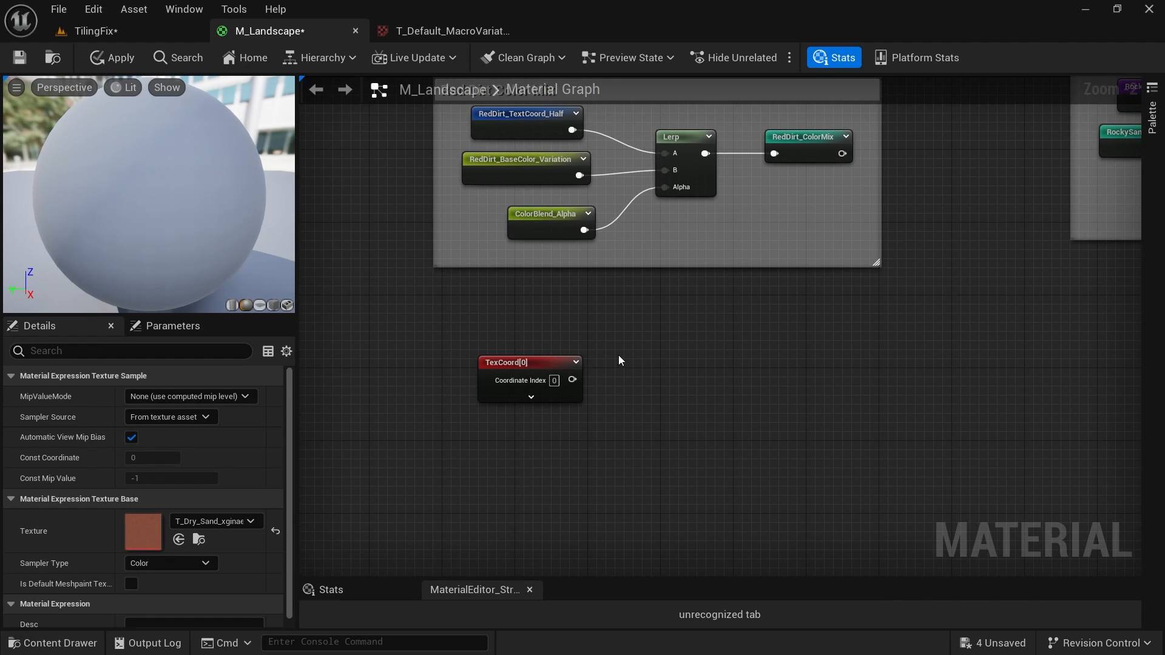
pyautogui.hotkey('ctrl', 'v')
pyautogui.moveTo(572, 380); pyautogui.dragTo(673, 380)
pyautogui.moveTo(660, 323); pyautogui.dragTo(530, 413)
# Add a Lerp node beside the pasted Texture Sample and connect the sample's RGB output to the Lerp's A input.
pyautogui.moveTo(843, 415); pyautogui.dragTo(813, 315, button='right')
pyautogui.click(785, 287)
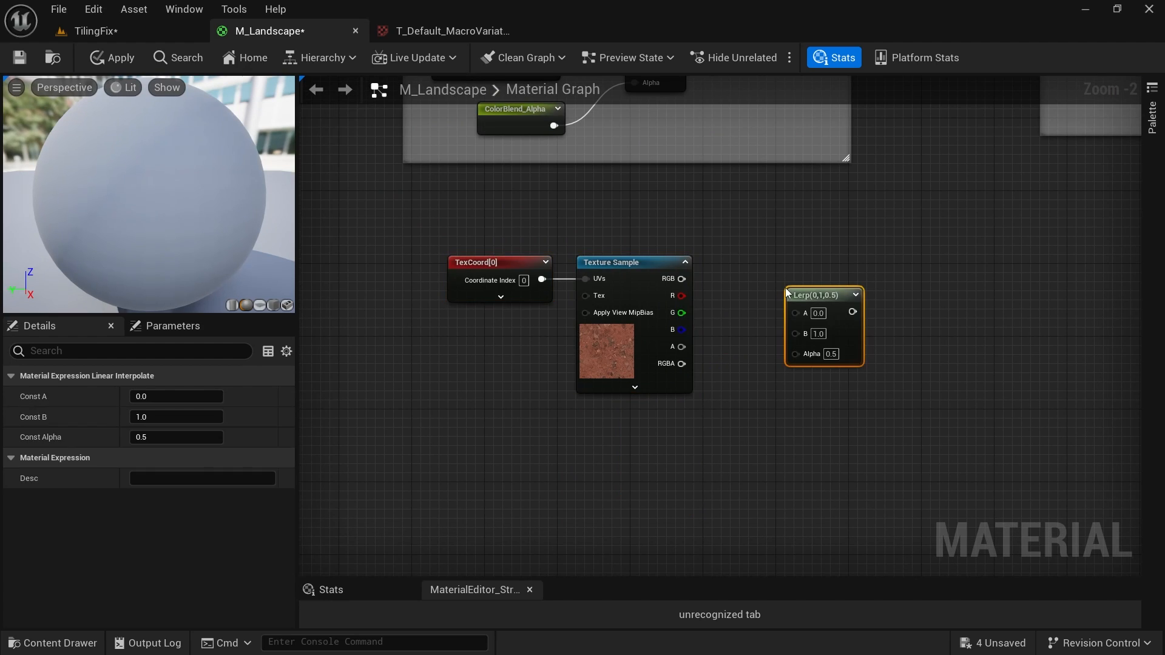
pyautogui.moveTo(681, 279); pyautogui.dragTo(837, 320)
pyautogui.moveTo(764, 401); pyautogui.dragTo(782, 341, button='right')
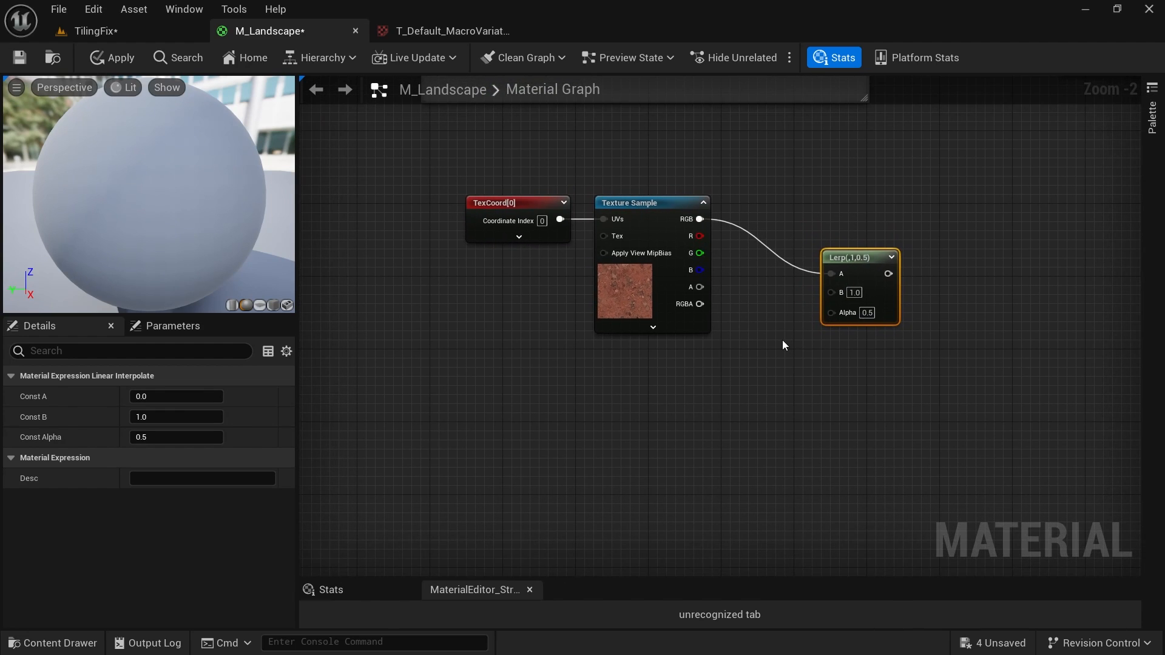
# Add a Constant3Vector below the red dirt Texture Sample and set it to light tan, about R 0.702, G 0.436, B 0.268.
pyautogui.click(636, 385)
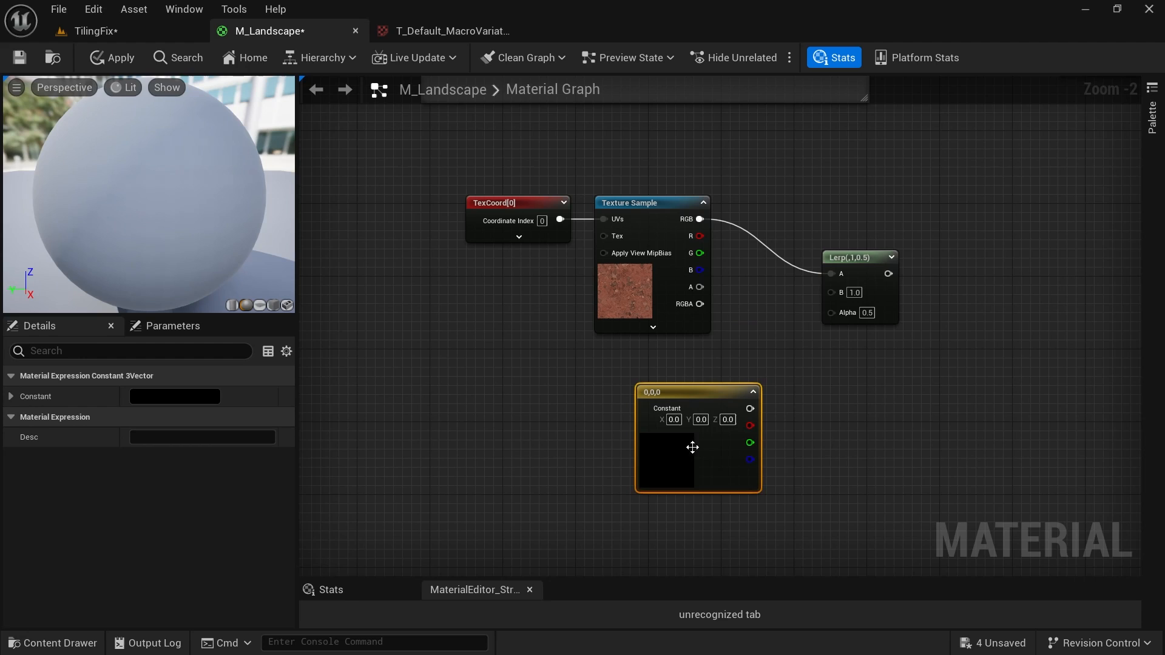
pyautogui.doubleClick(679, 452)
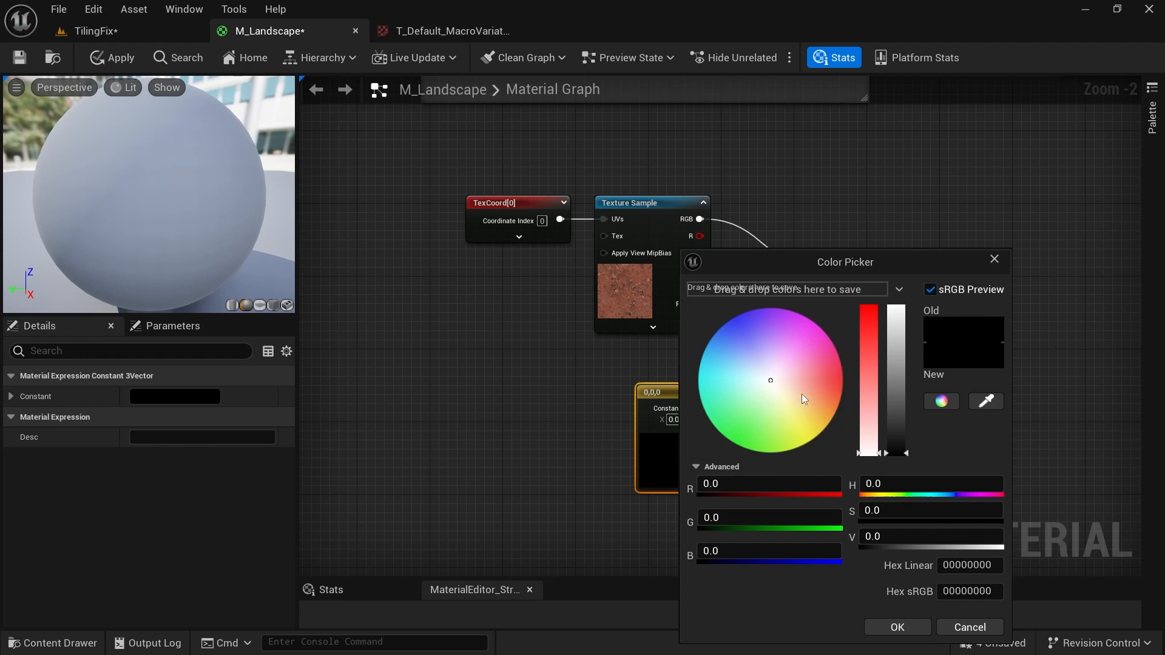
pyautogui.moveTo(772, 382)
pyautogui.mouseDown()
pyautogui.moveTo(864, 395)
pyautogui.moveTo(853, 392)
pyautogui.mouseUp()
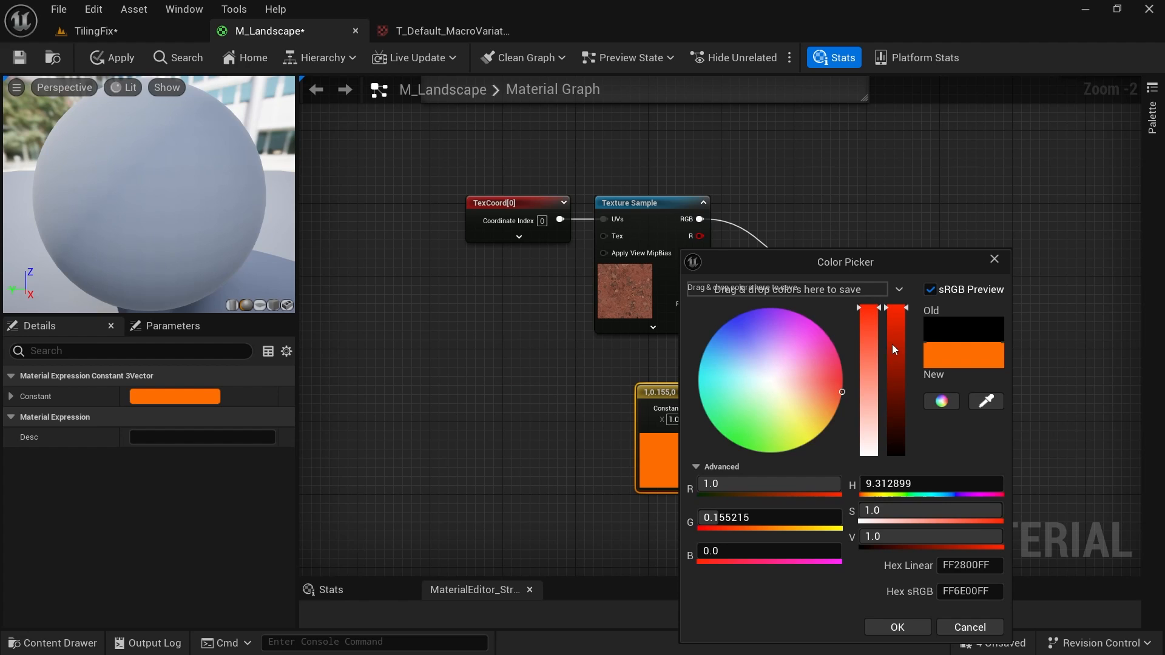
pyautogui.moveTo(892, 344); pyautogui.dragTo(896, 397)
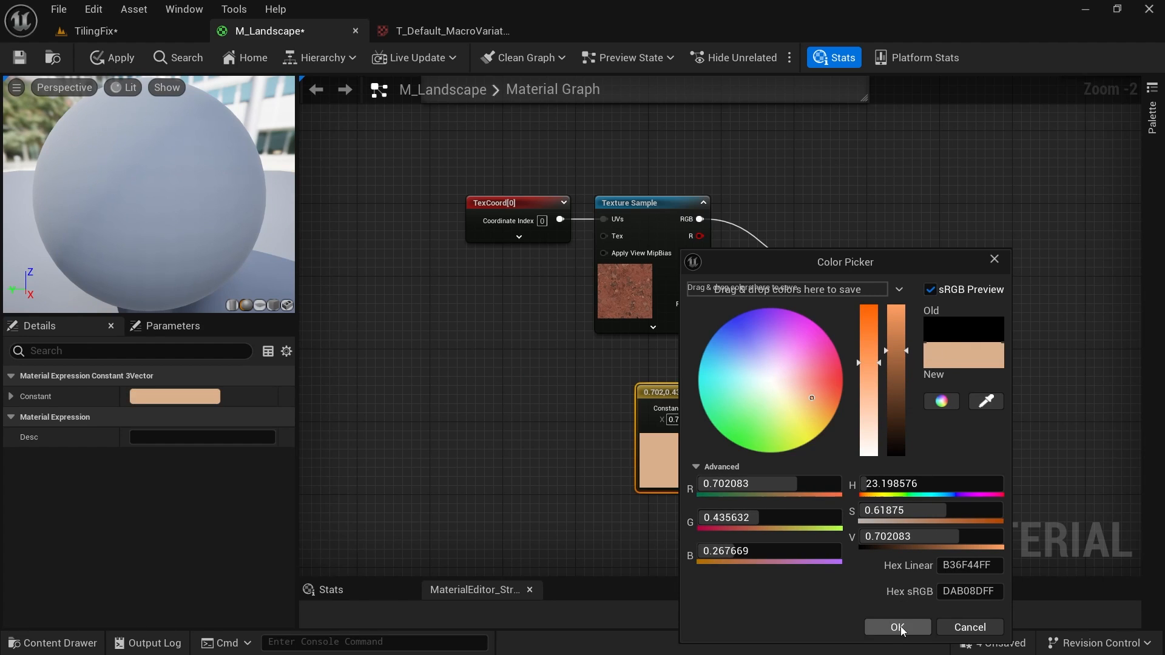
pyautogui.click(897, 628)
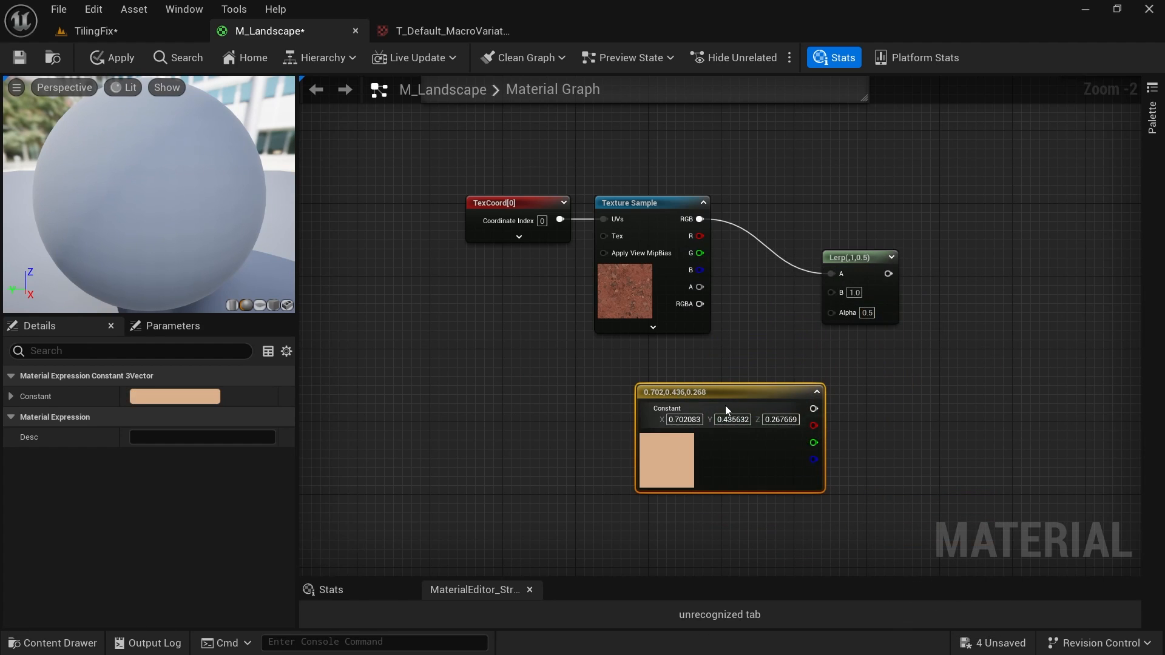
# Convert the tan color constant to a parameter named RedDirt_DistanceColor and connect it to the Lerp's B input.
pyautogui.rightClick(716, 388)
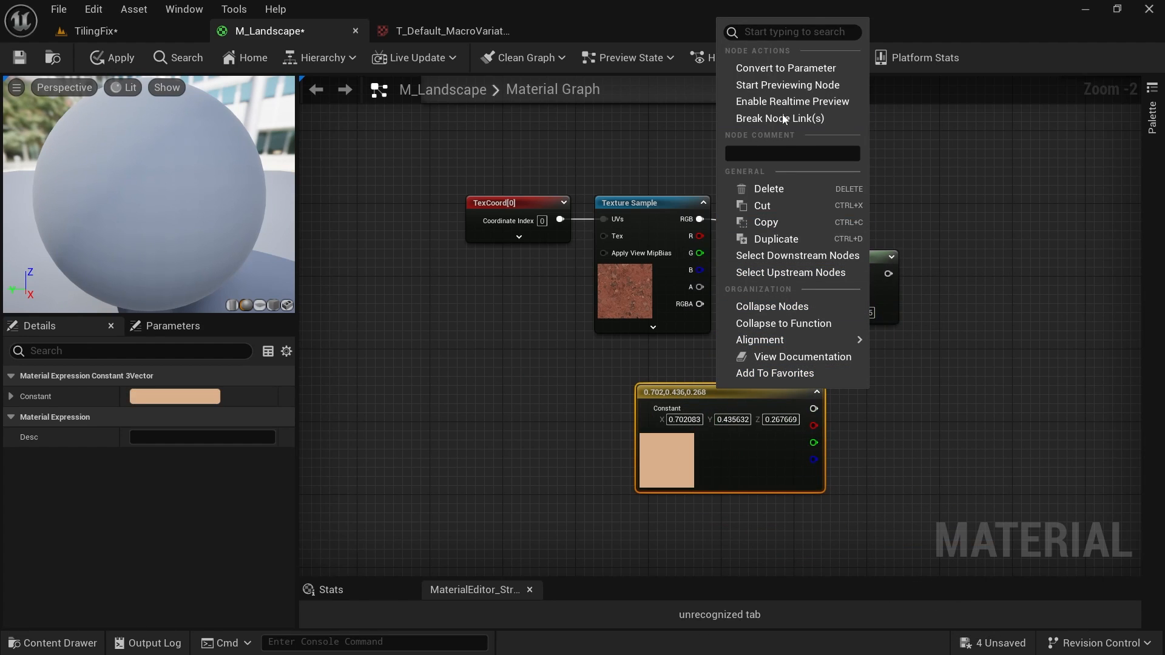
pyautogui.click(786, 68)
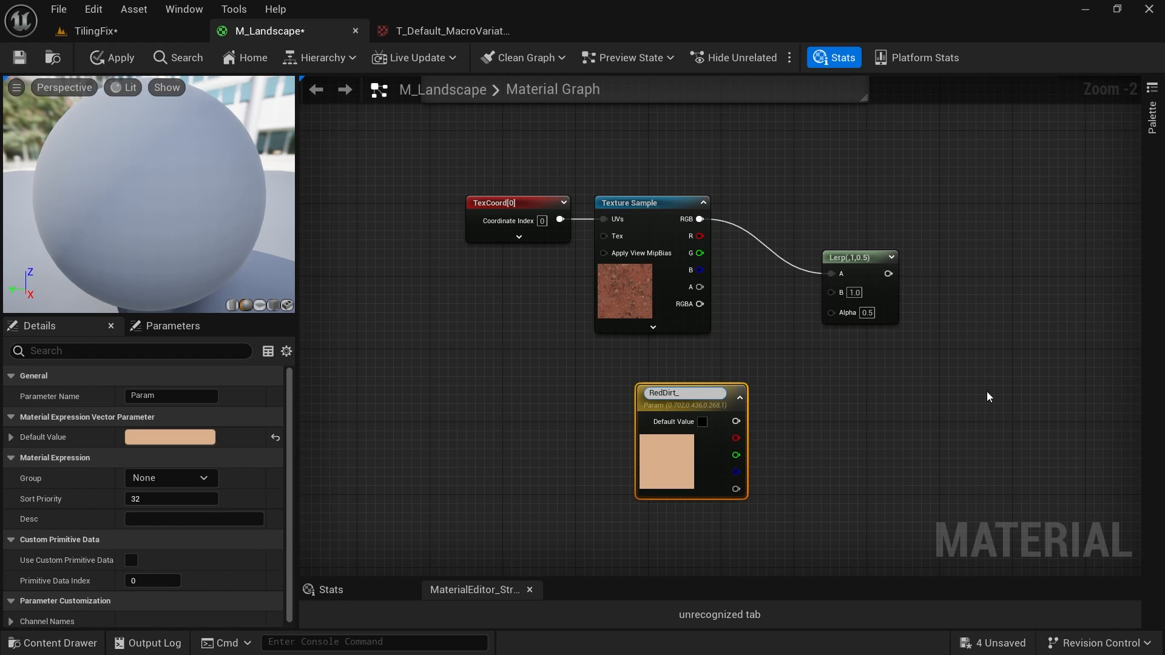
pyautogui.write('RedDirt_DistanceColor')
pyautogui.press('Return')
pyautogui.moveTo(708, 397); pyautogui.dragTo(831, 291)
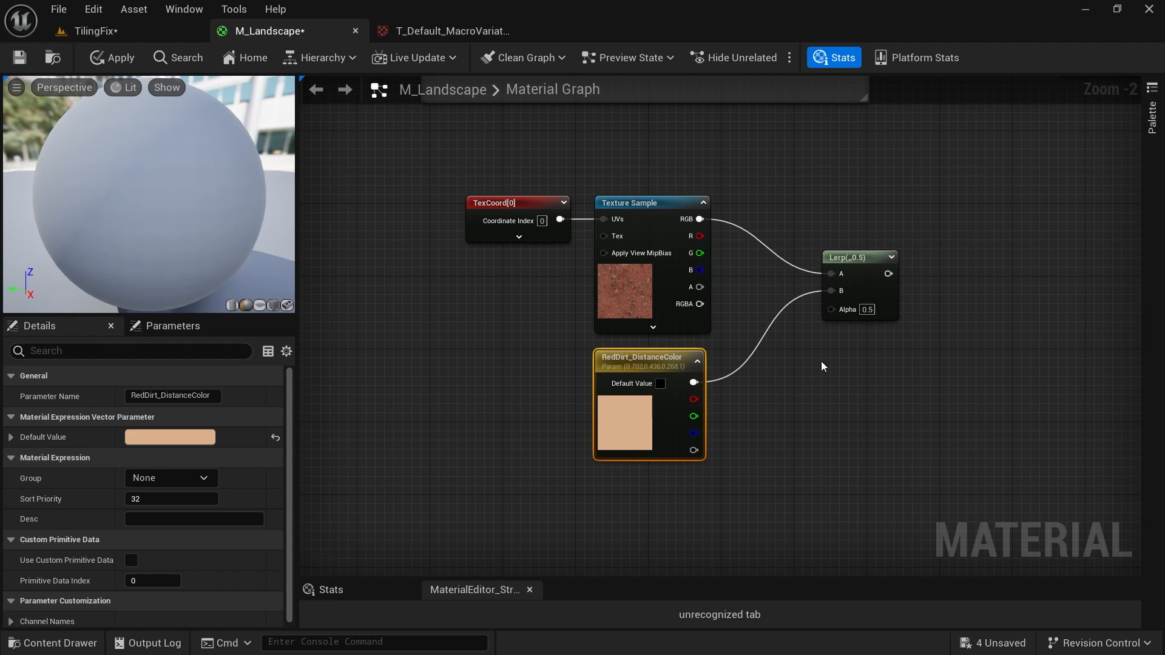
pyautogui.moveTo(835, 387)
pyautogui.mouseDown(button='right')
pyautogui.moveTo(840, 356)
pyautogui.moveTo(820, 393)
pyautogui.mouseUp(button='right')
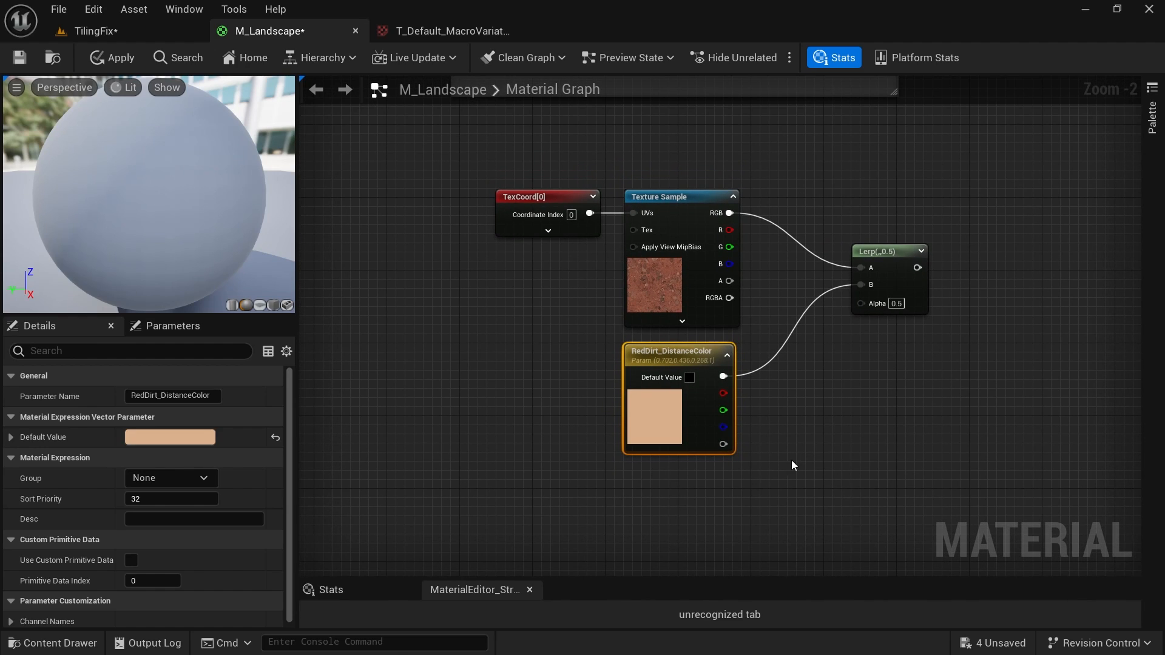
# Add a ScalarParameter named RedDirtDistanceColorAmount with default value 0.3 below the color parameter and connect it to the Lerp's Alpha.
pyautogui.rightClick(714, 475)
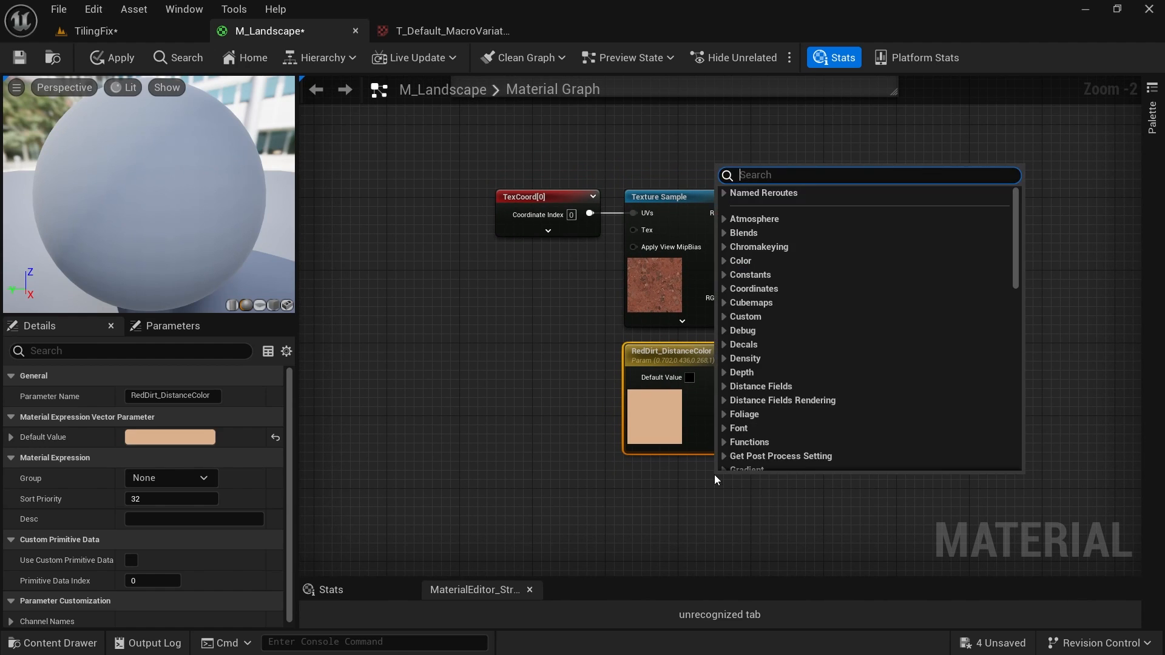
pyautogui.write('scalar')
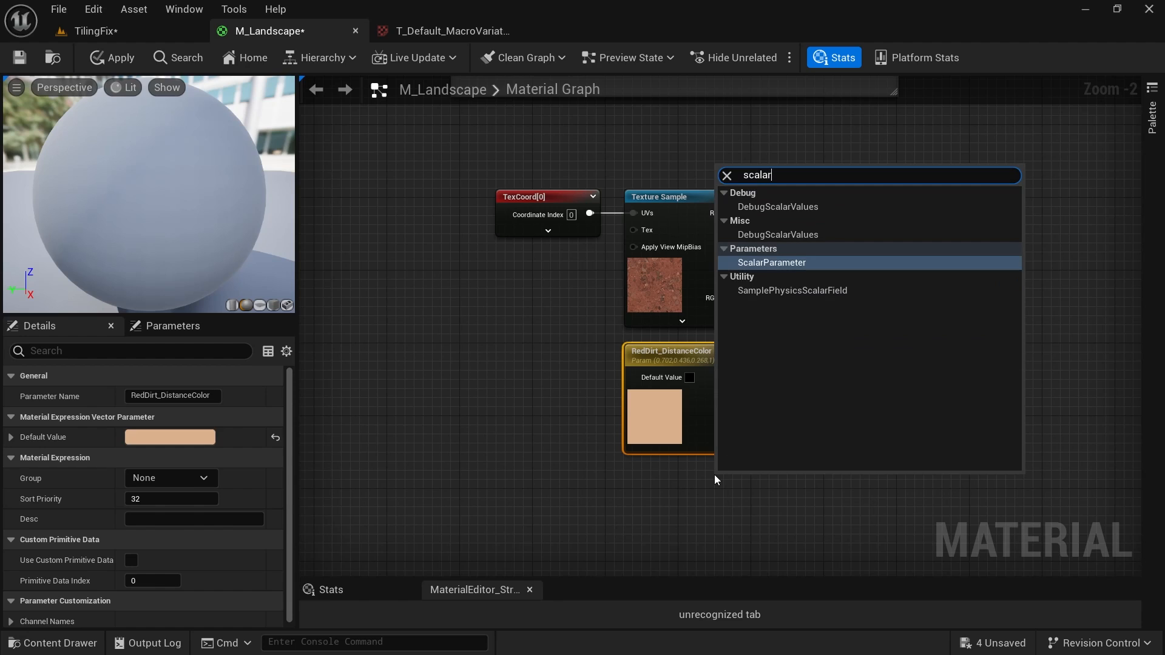
pyautogui.click(783, 262)
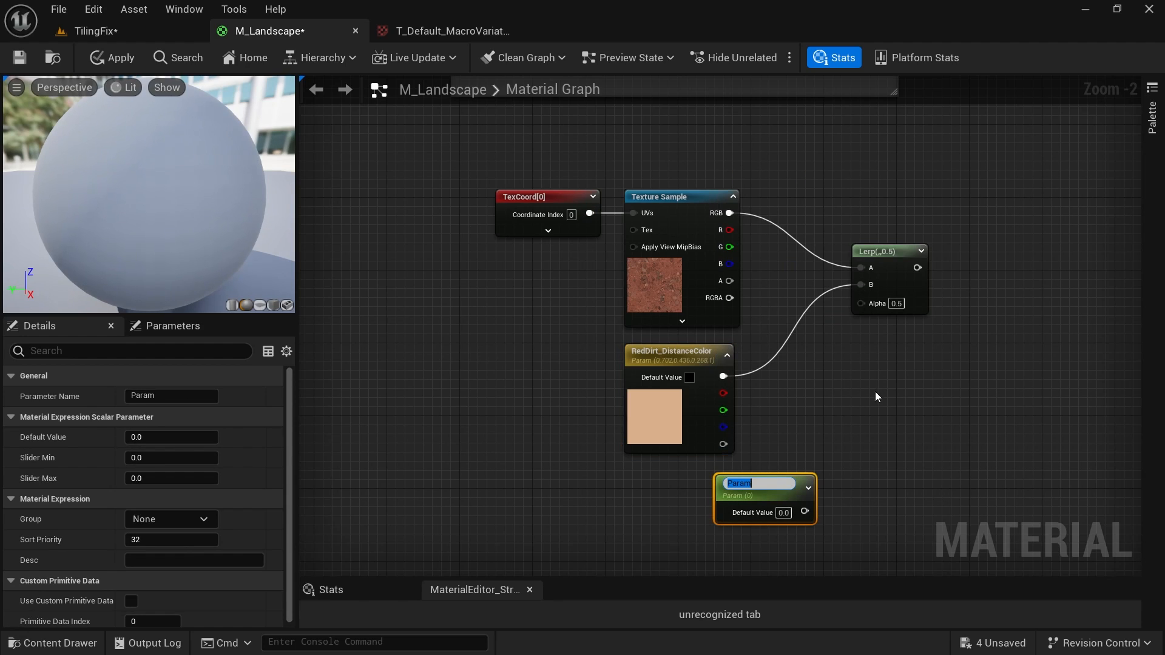
pyautogui.write('RedDirtDistanceColorAmount')
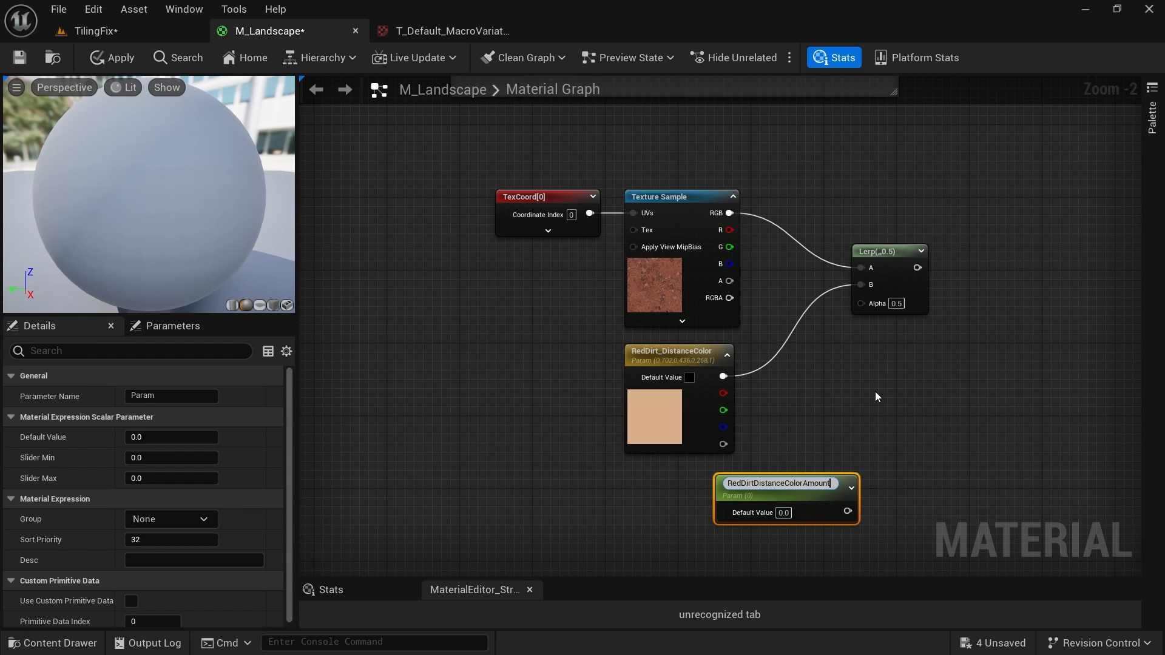
pyautogui.press('Tab')
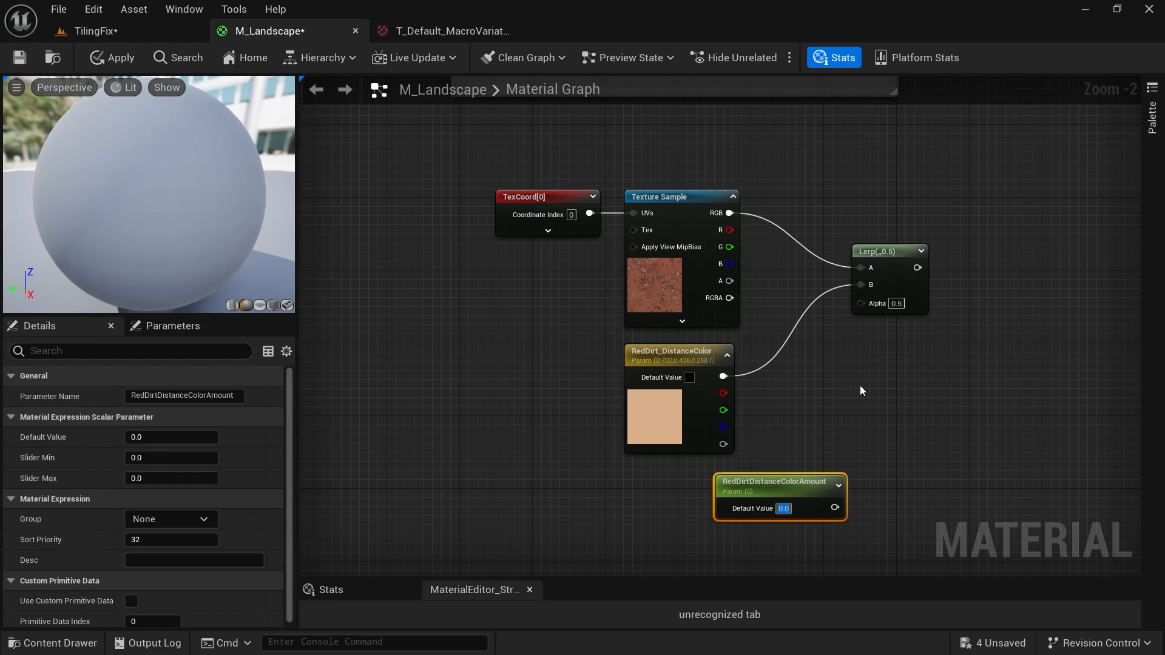
pyautogui.write('0.3')
pyautogui.press('Return')
pyautogui.moveTo(814, 480); pyautogui.dragTo(879, 306)
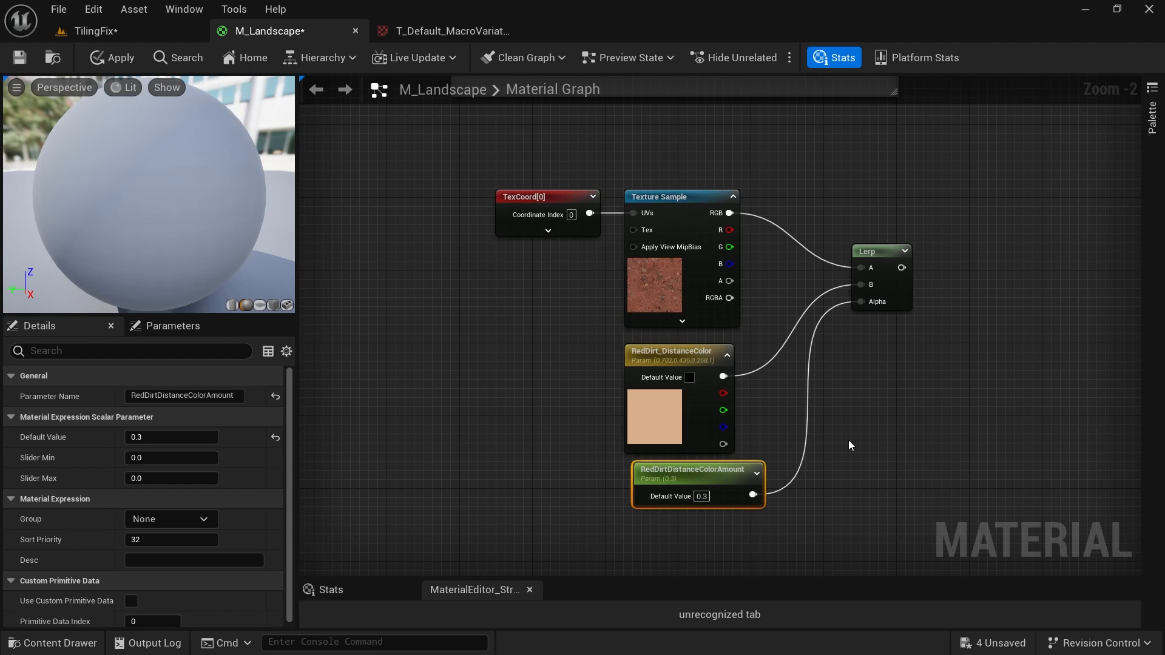
pyautogui.moveTo(714, 477)
pyautogui.mouseDown()
pyautogui.moveTo(695, 477)
pyautogui.moveTo(706, 477)
pyautogui.mouseUp()
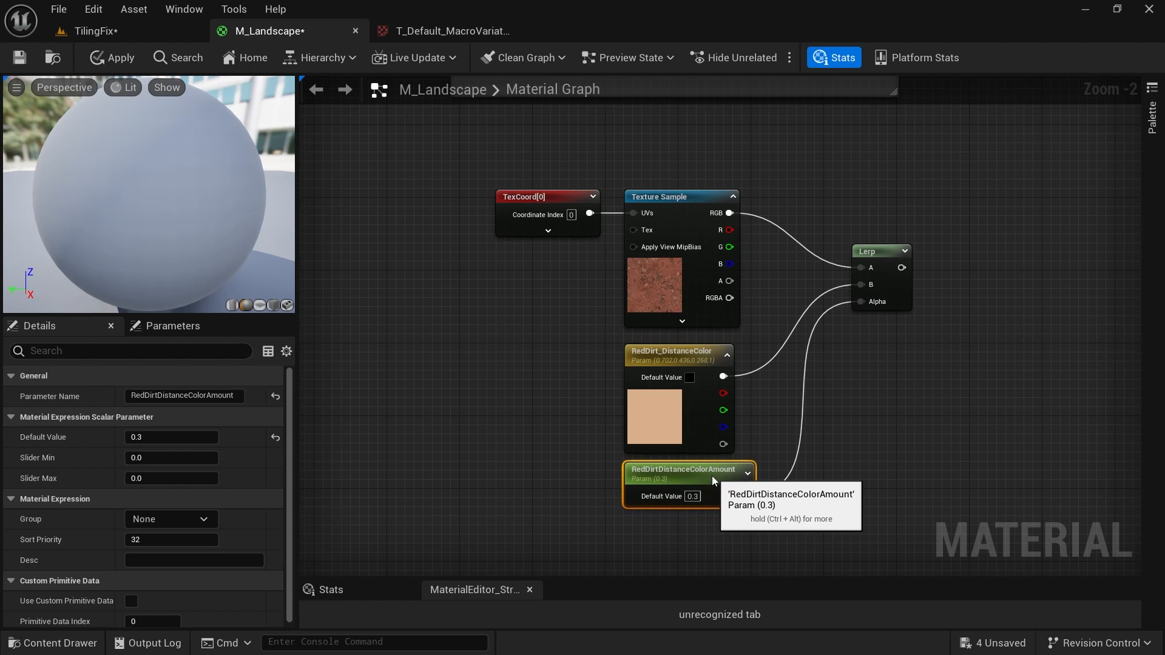
# Add a named reroute declaration called RedDirt_DistanceColorVariation on the Lerp's output.
pyautogui.moveTo(594, 193); pyautogui.dragTo(908, 499)
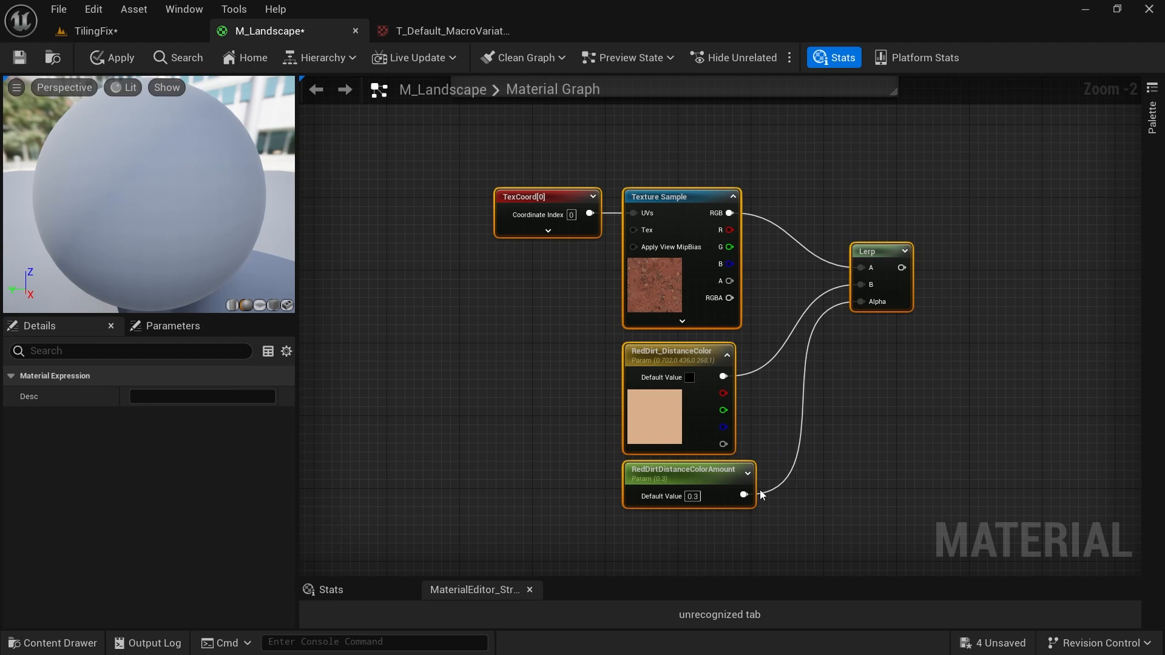
pyautogui.moveTo(867, 400); pyautogui.dragTo(836, 410, button='right')
pyautogui.moveTo(869, 278); pyautogui.dragTo(930, 279)
pyautogui.write('named')
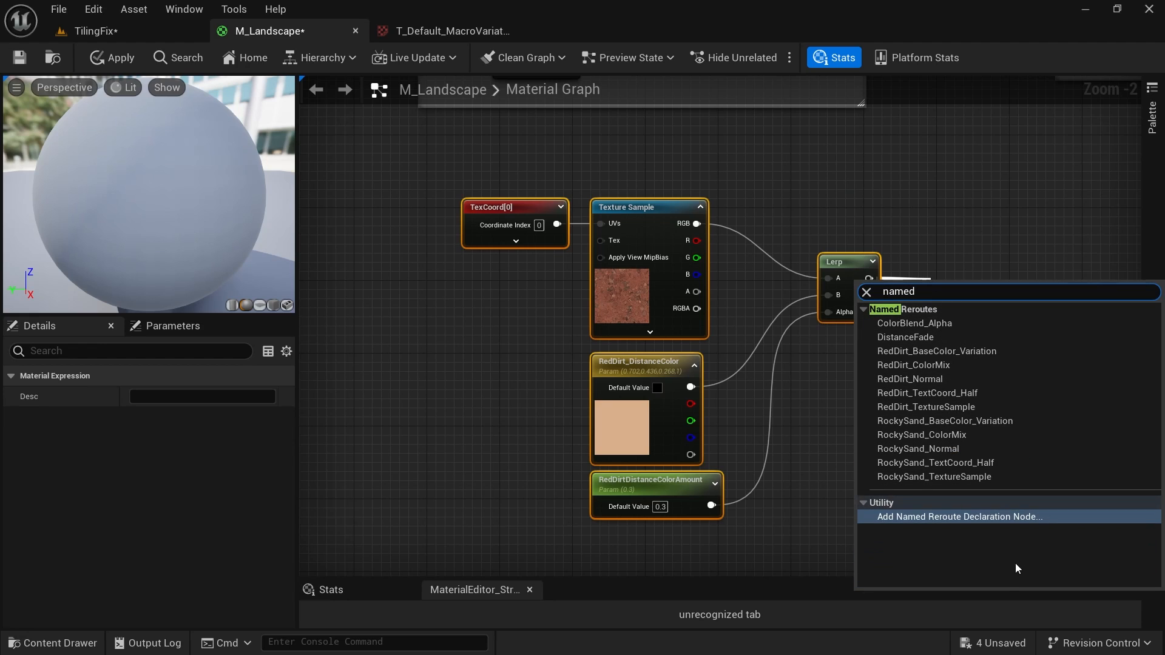
pyautogui.click(995, 515)
pyautogui.write('RedD')
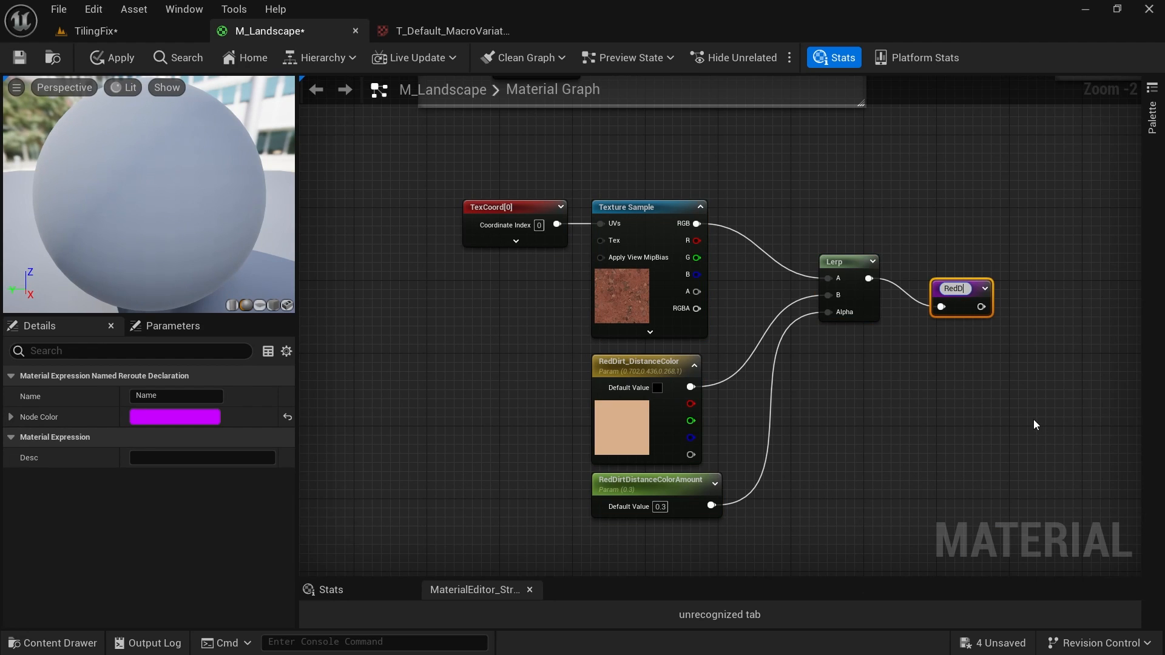
pyautogui.write('irt_Distanc')
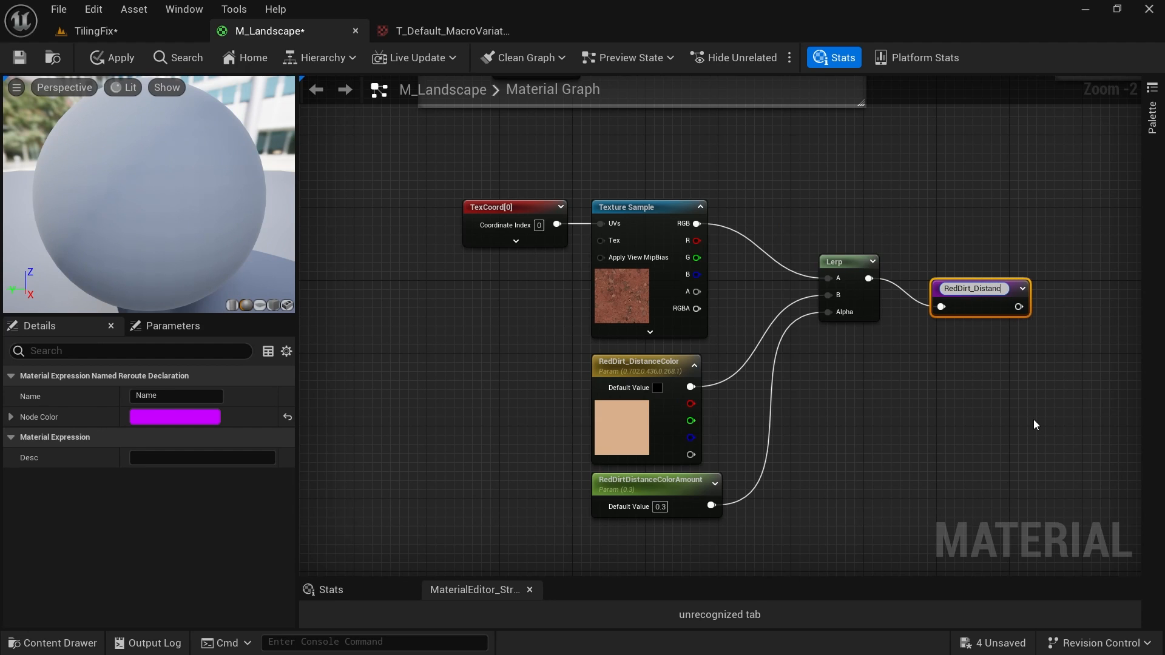
pyautogui.write('eColorVariation')
pyautogui.press('Return')
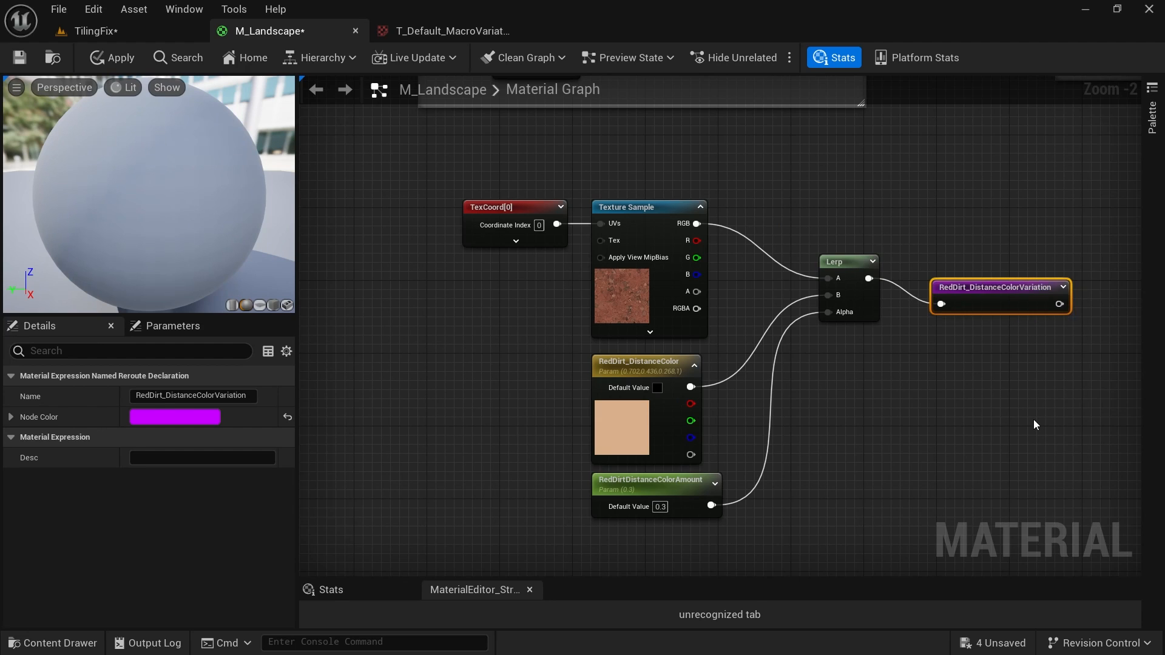
# Examine the red dirt distance color nodes and the neighbouring Red Dirt Color Mix and Distance Fade groups.
pyautogui.scroll(-2, 861, 388)
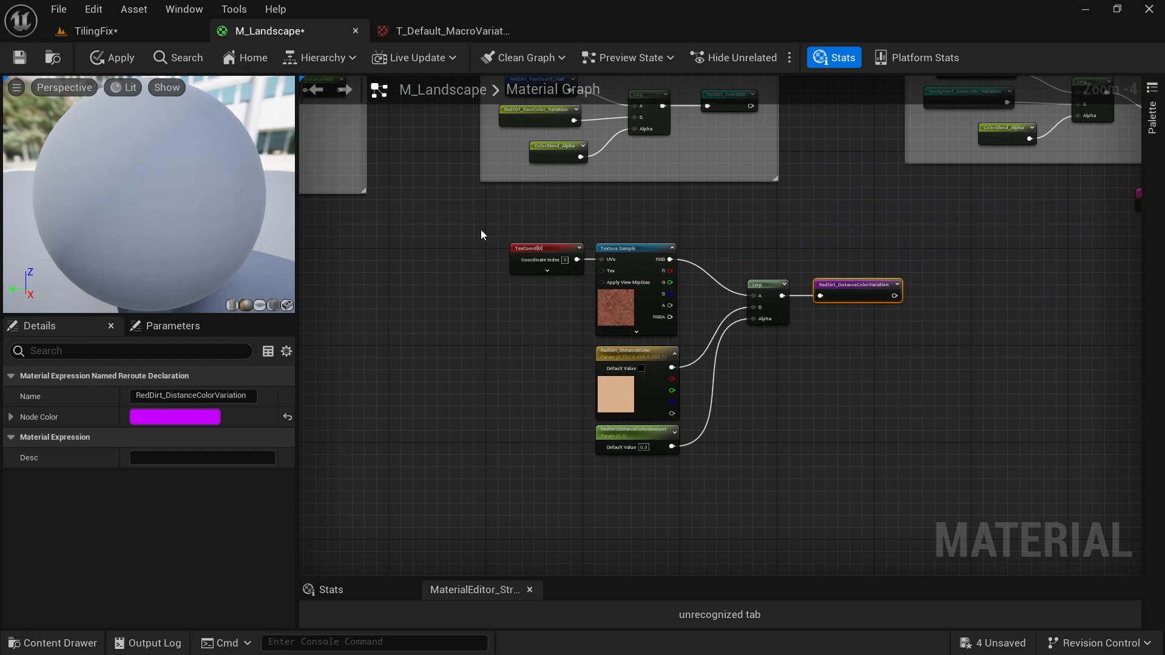
pyautogui.moveTo(483, 235); pyautogui.dragTo(885, 459)
pyautogui.scroll(2, 836, 420)
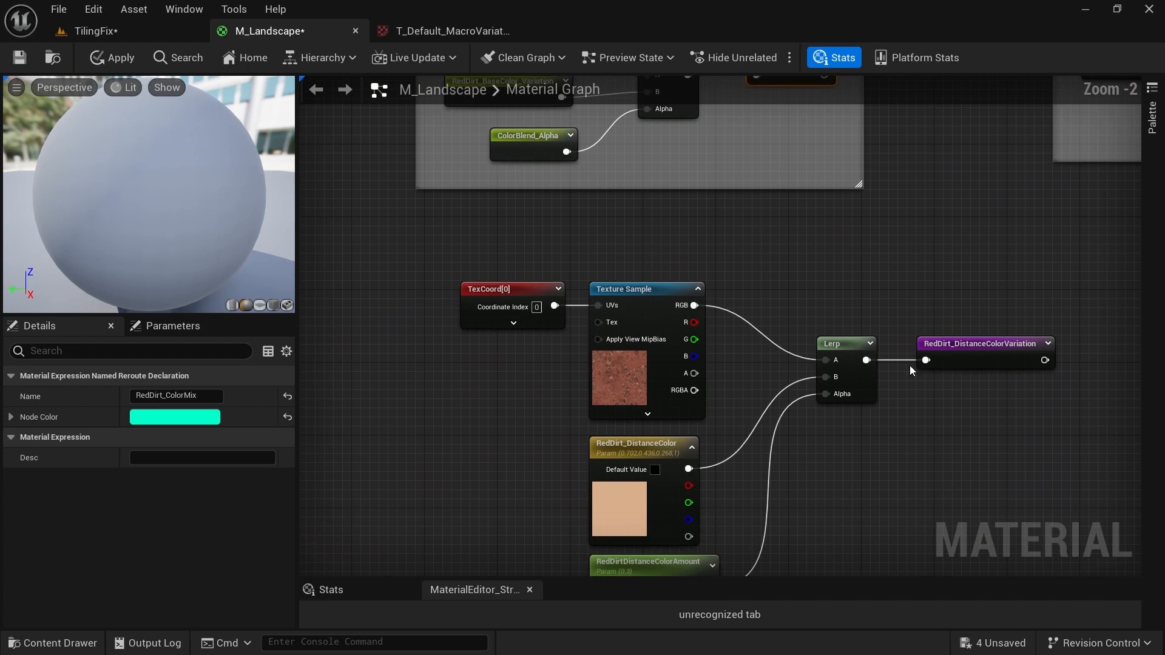
pyautogui.moveTo(677, 389); pyautogui.dragTo(543, 263)
pyautogui.moveTo(866, 252); pyautogui.dragTo(858, 184, button='right')
pyautogui.click(853, 347)
pyautogui.click(775, 184)
pyautogui.click(930, 275)
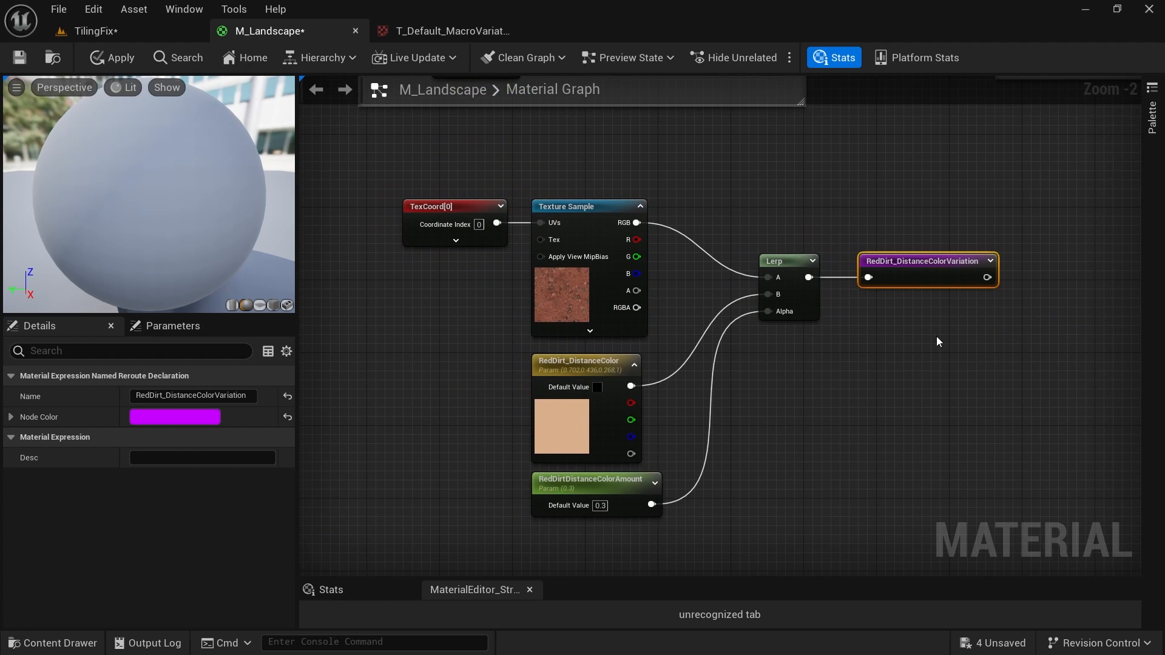
pyautogui.moveTo(927, 384); pyautogui.dragTo(1083, 467, button='right')
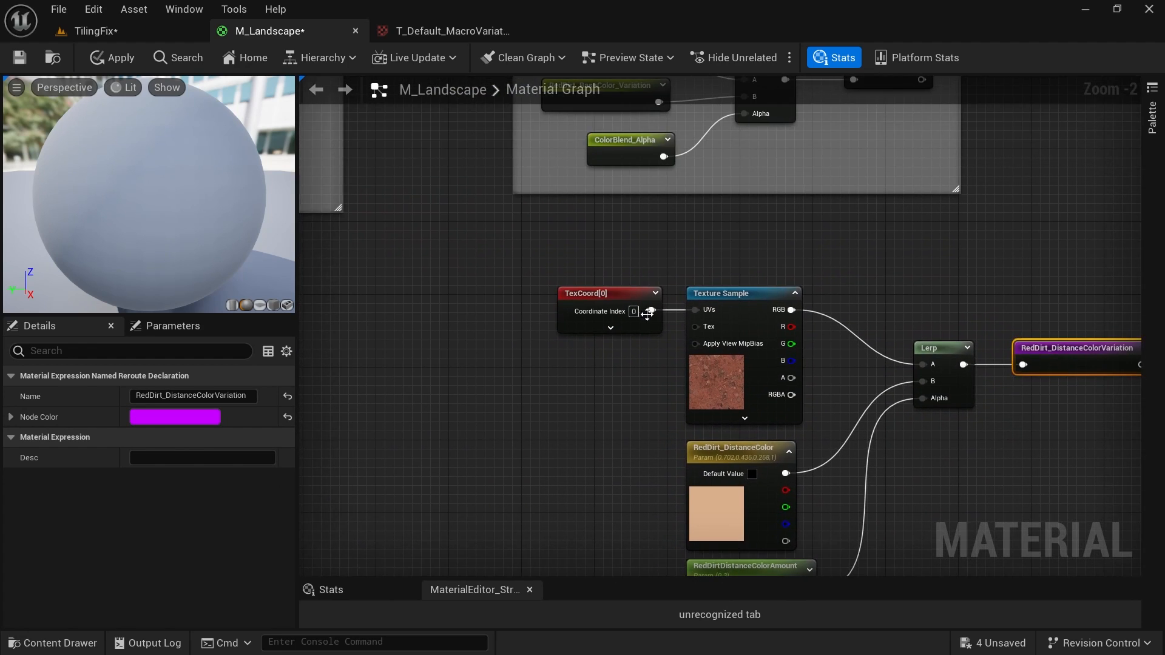
pyautogui.scroll(-2, 468, 276)
pyautogui.moveTo(442, 274); pyautogui.dragTo(980, 376, button='right')
pyautogui.moveTo(784, 386); pyautogui.dragTo(821, 392, button='right')
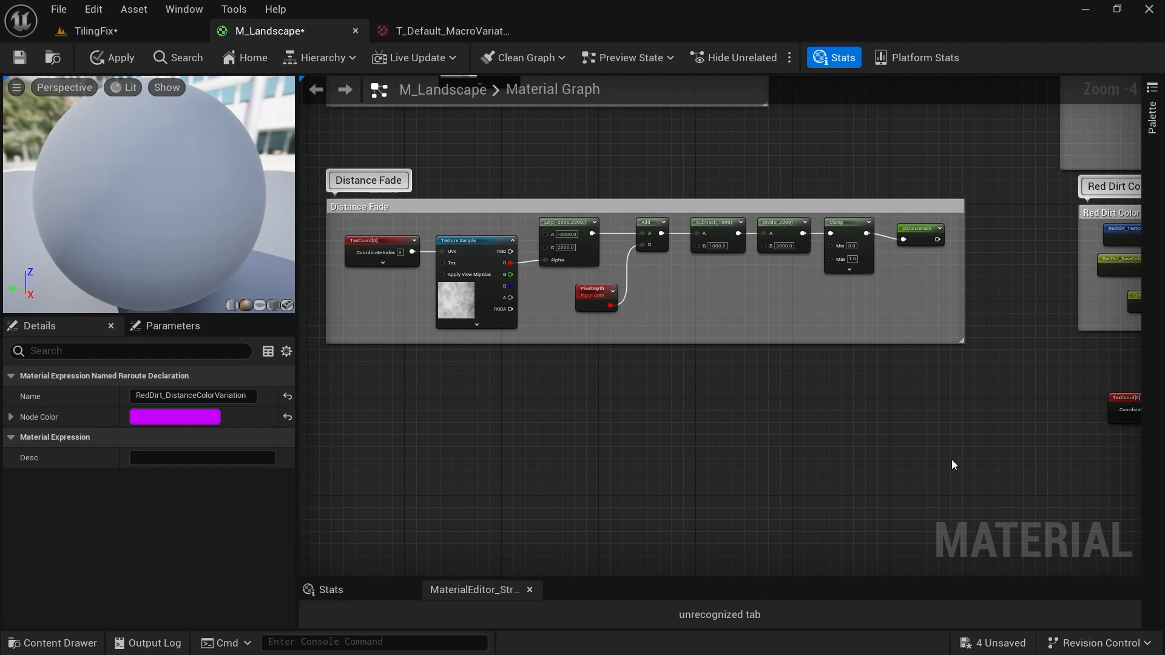
pyautogui.moveTo(953, 464); pyautogui.dragTo(573, 324, button='right')
pyautogui.moveTo(1032, 400); pyautogui.dragTo(951, 406, button='right')
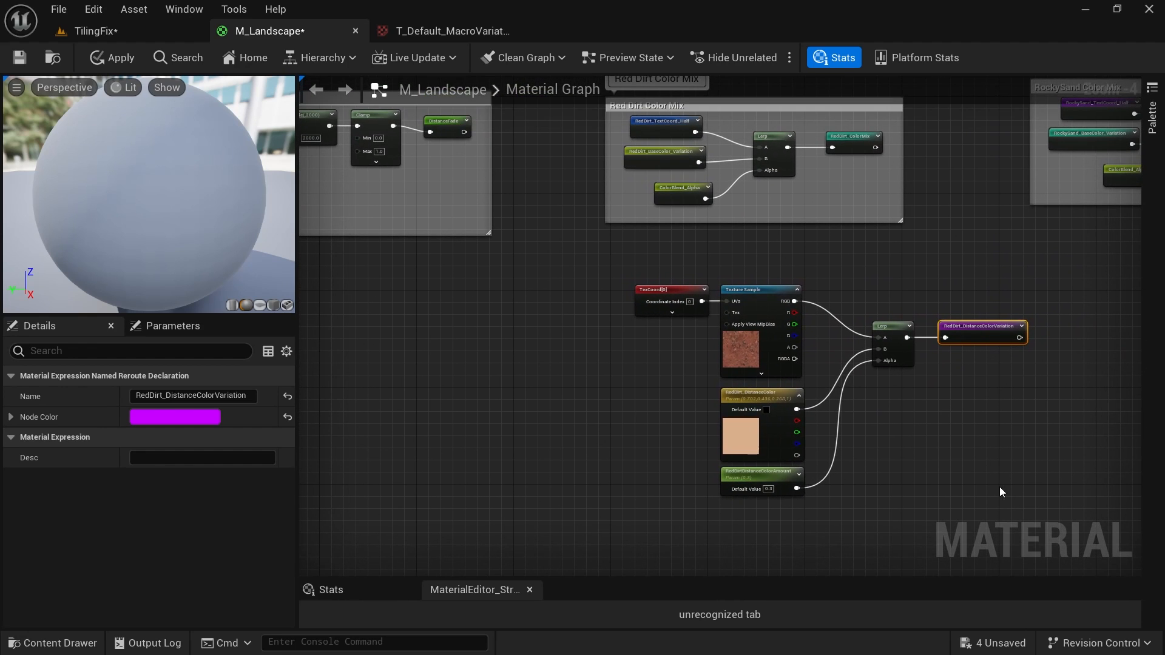
# Move the red dirt distance color nodes beneath the Red Dirt Color Mix group and enclose them in a comment titled "Red Dirt Distance Color Variation".
pyautogui.moveTo(1000, 492); pyautogui.dragTo(590, 272)
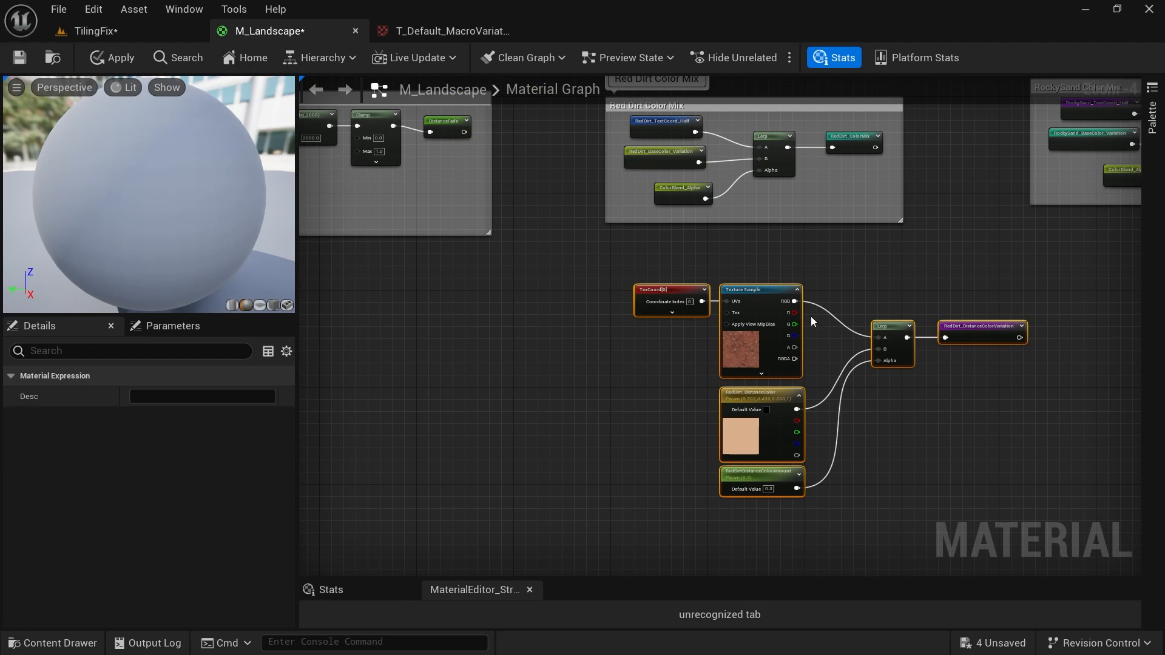
pyautogui.moveTo(764, 289); pyautogui.dragTo(734, 294)
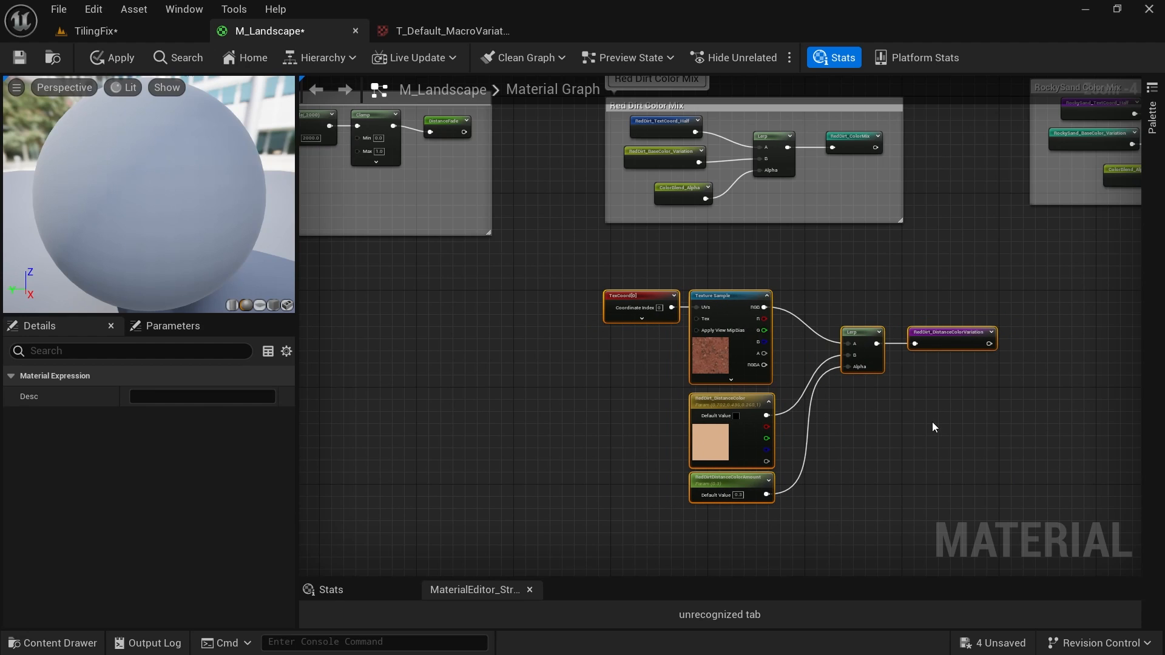
pyautogui.press('c')
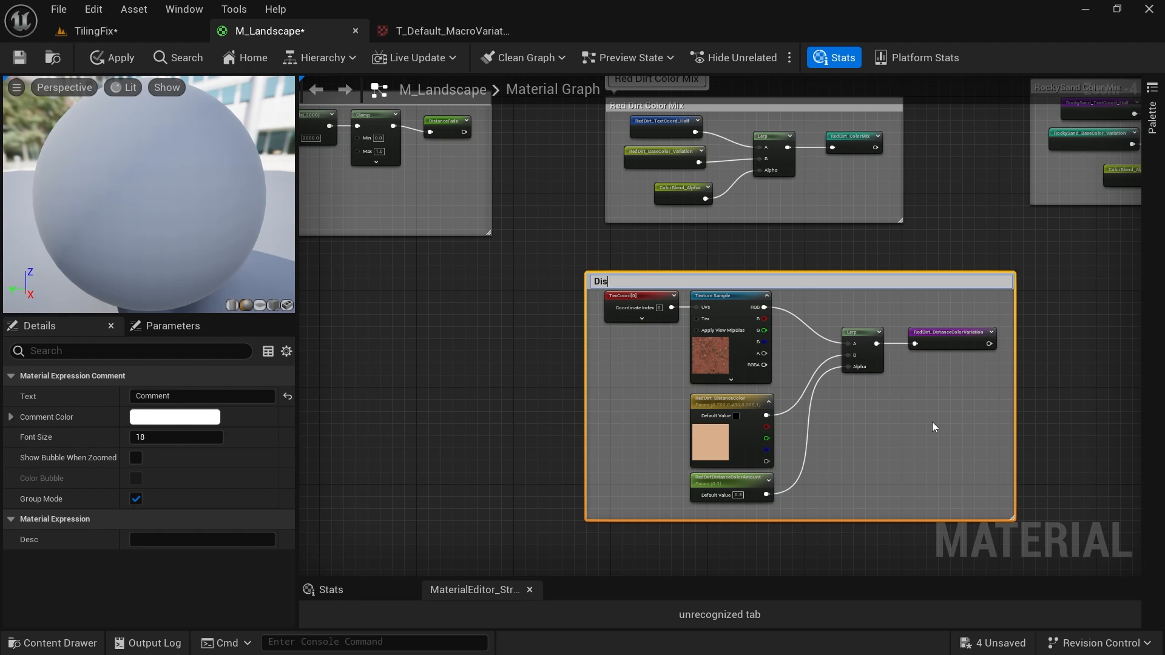
pyautogui.write('Distance Color Variation')
pyautogui.press('Return')
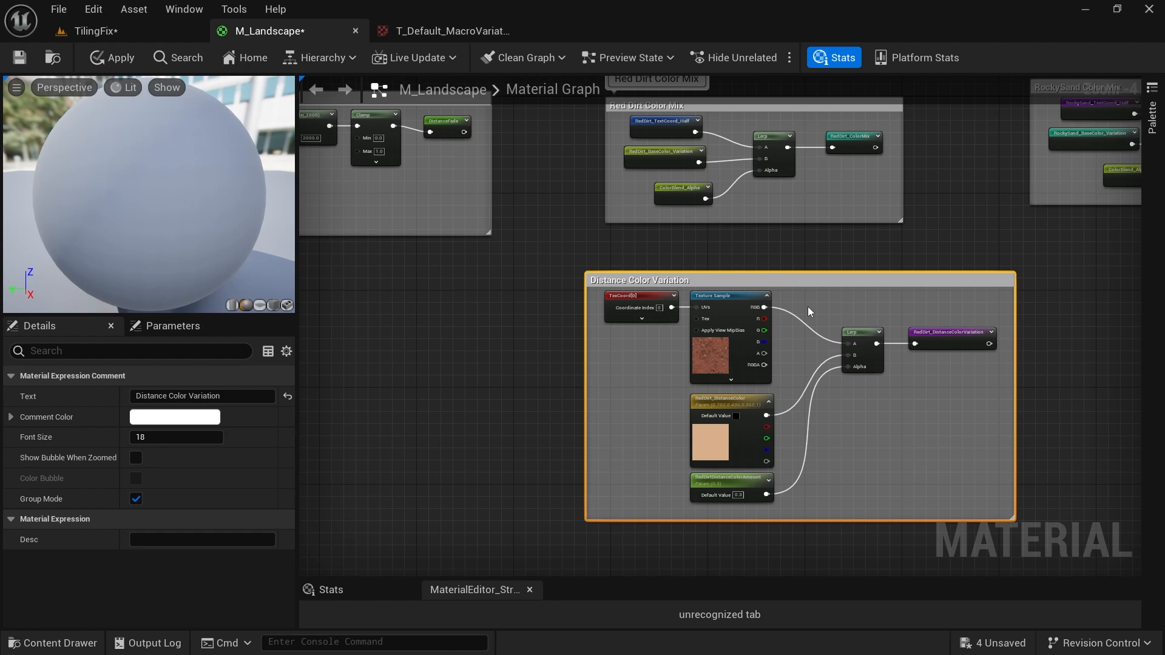
pyautogui.doubleClick(639, 280)
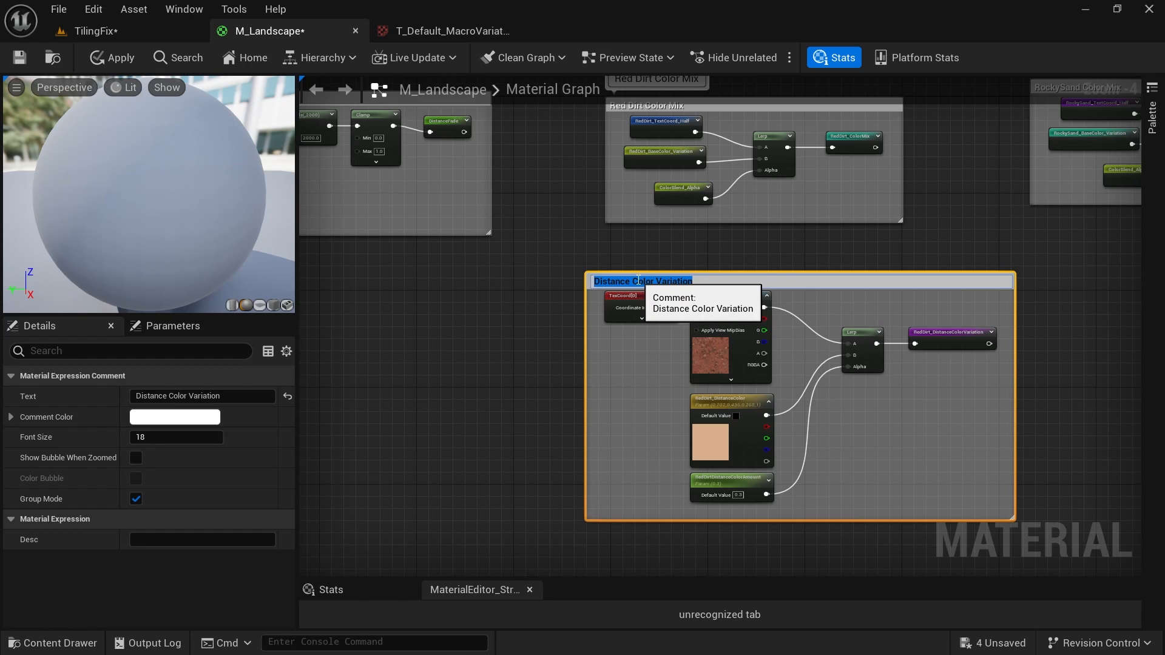
pyautogui.write('Red Dirt')
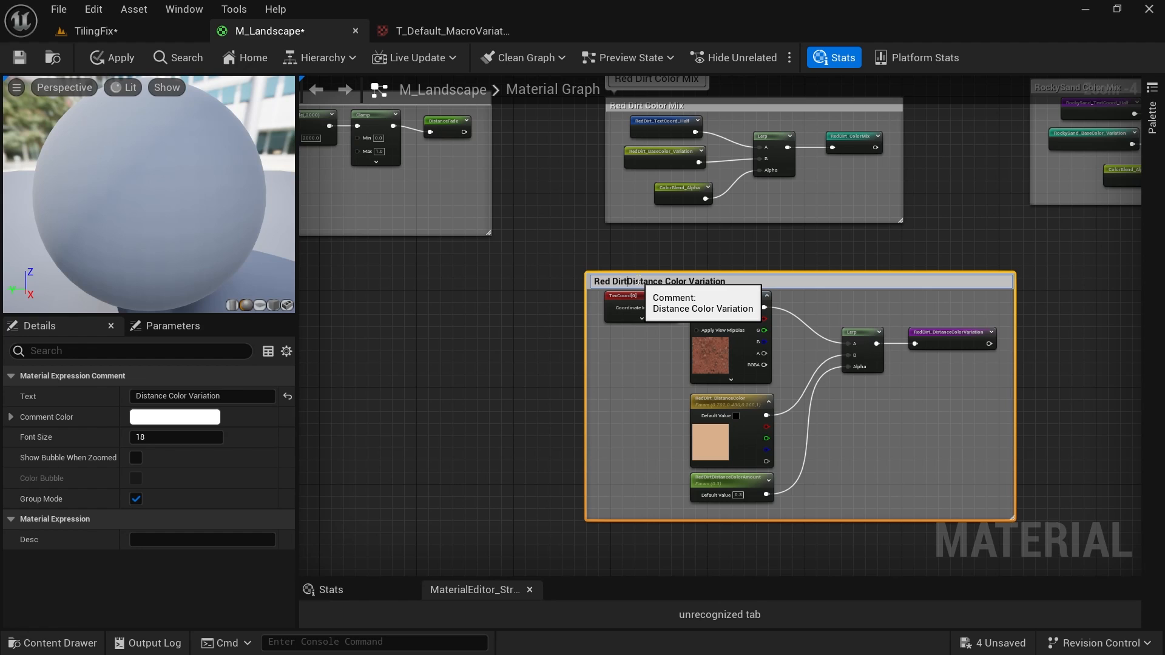
pyautogui.press('Return')
# Add a new Lerp node in the empty area below the Red Dirt Distance Color Variation comment.
pyautogui.moveTo(974, 445); pyautogui.dragTo(976, 333, button='right')
pyautogui.scroll(3, 907, 399)
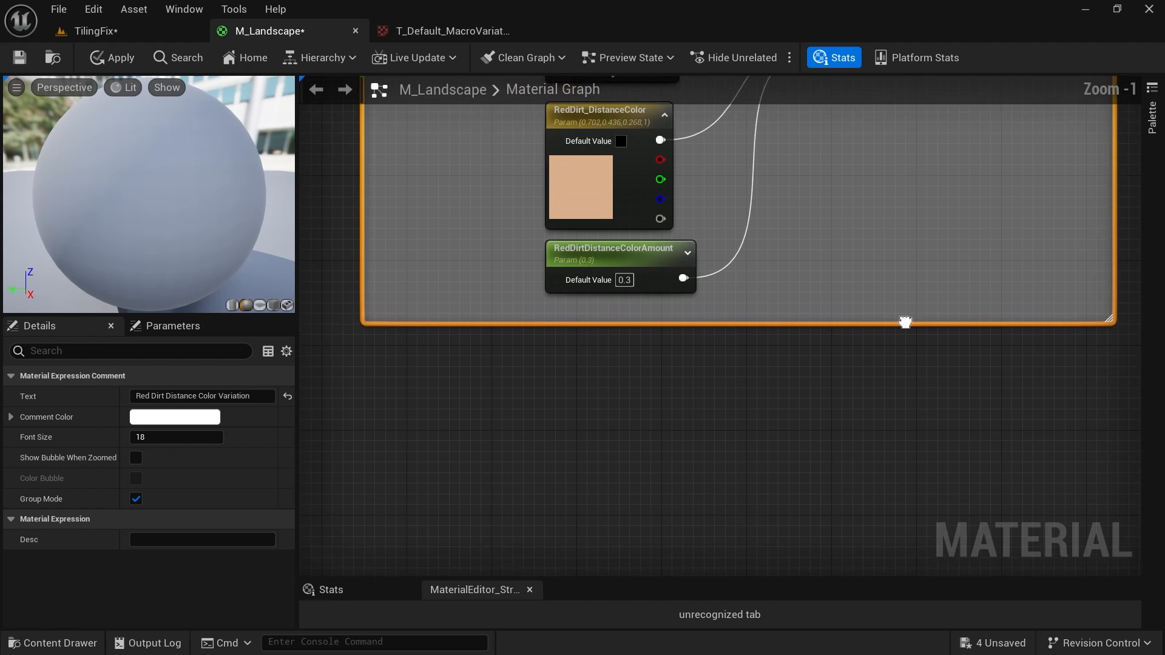
pyautogui.click(833, 396)
pyautogui.moveTo(964, 396); pyautogui.dragTo(959, 368, button='right')
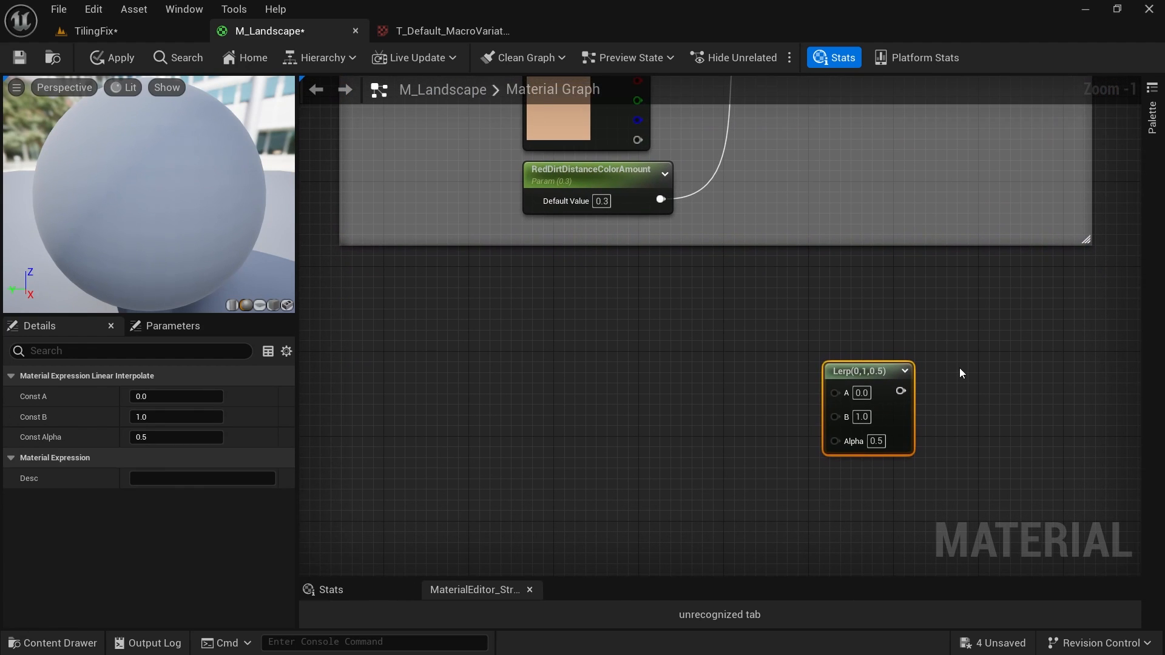
# Add a RedDirt_ColorMix named reroute beside the new Lerp and connect it to the Lerp's A input.
pyautogui.moveTo(911, 109); pyautogui.dragTo(892, 314, button='right')
pyautogui.scroll(-3, 925, 270)
pyautogui.moveTo(925, 270); pyautogui.dragTo(889, 215, button='right')
pyautogui.scroll(4, 721, 378)
pyautogui.rightClick(721, 378)
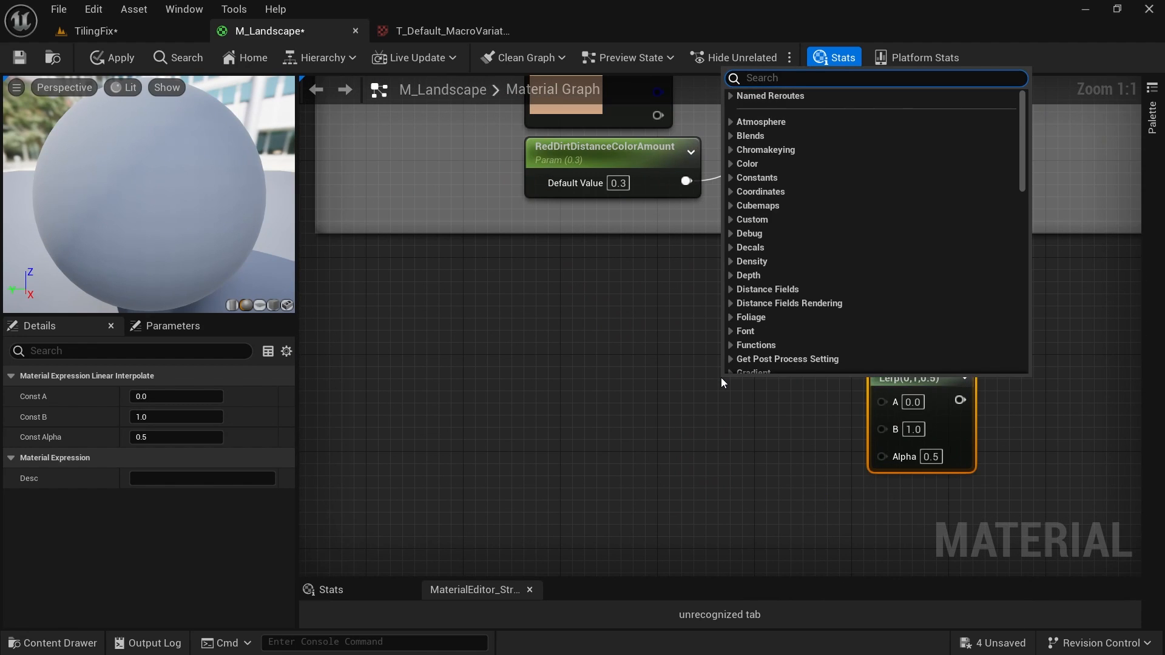
pyautogui.write('reddi')
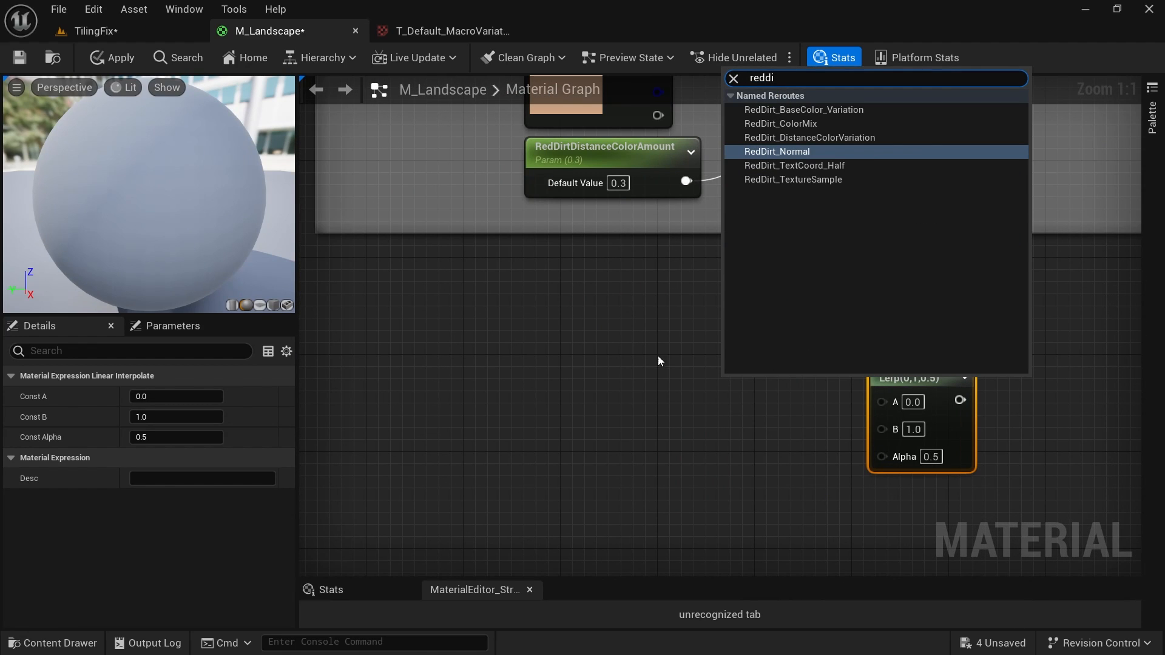
pyautogui.click(813, 122)
pyautogui.moveTo(826, 410); pyautogui.dragTo(884, 407)
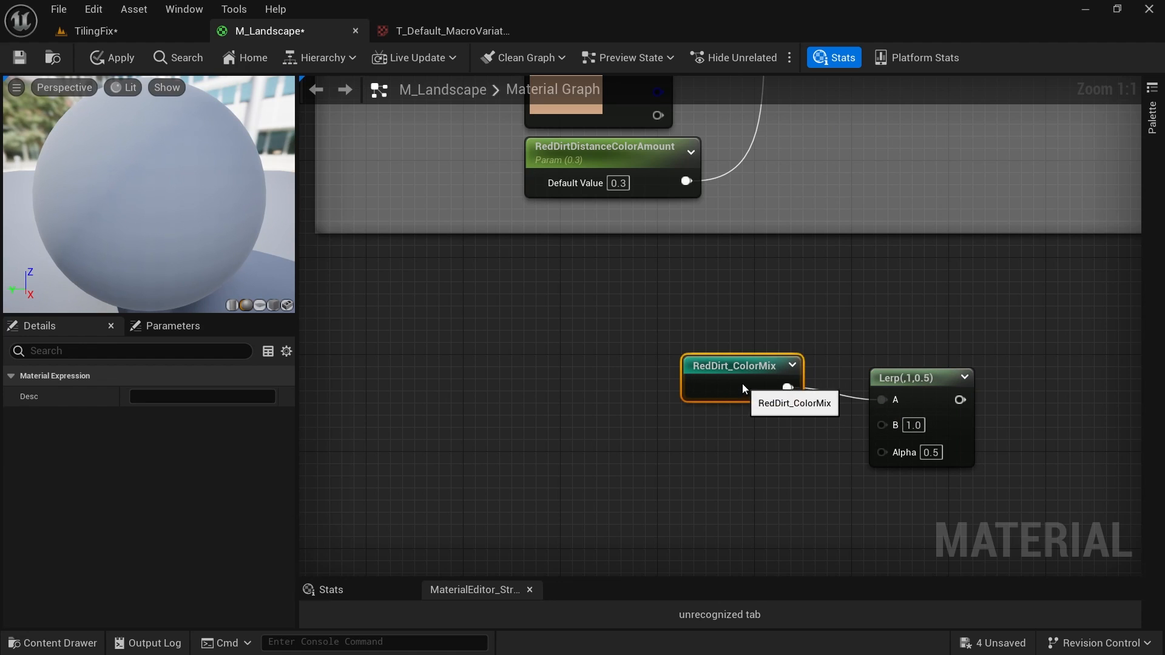
pyautogui.doubleClick(780, 388)
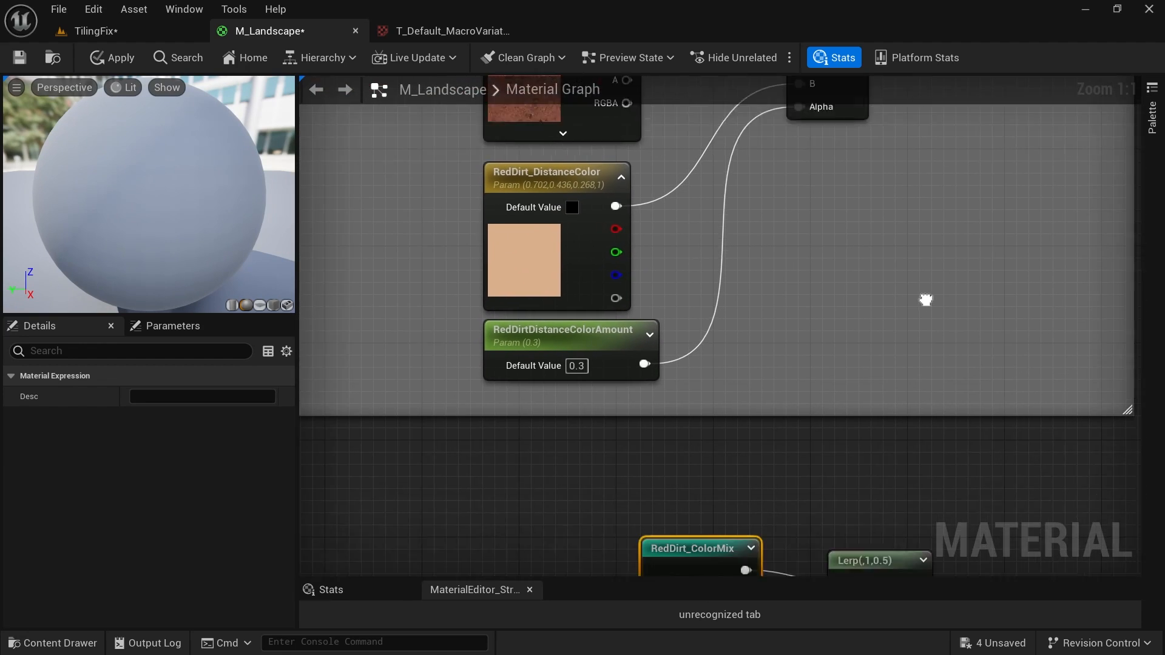
# Add a RedDirt_DistanceColorVariation named reroute below RedDirt_ColorMix and connect it to the Lerp's B input.
pyautogui.rightClick(687, 514)
pyautogui.write('s')
pyautogui.press('BackSpace')
pyautogui.write('d')
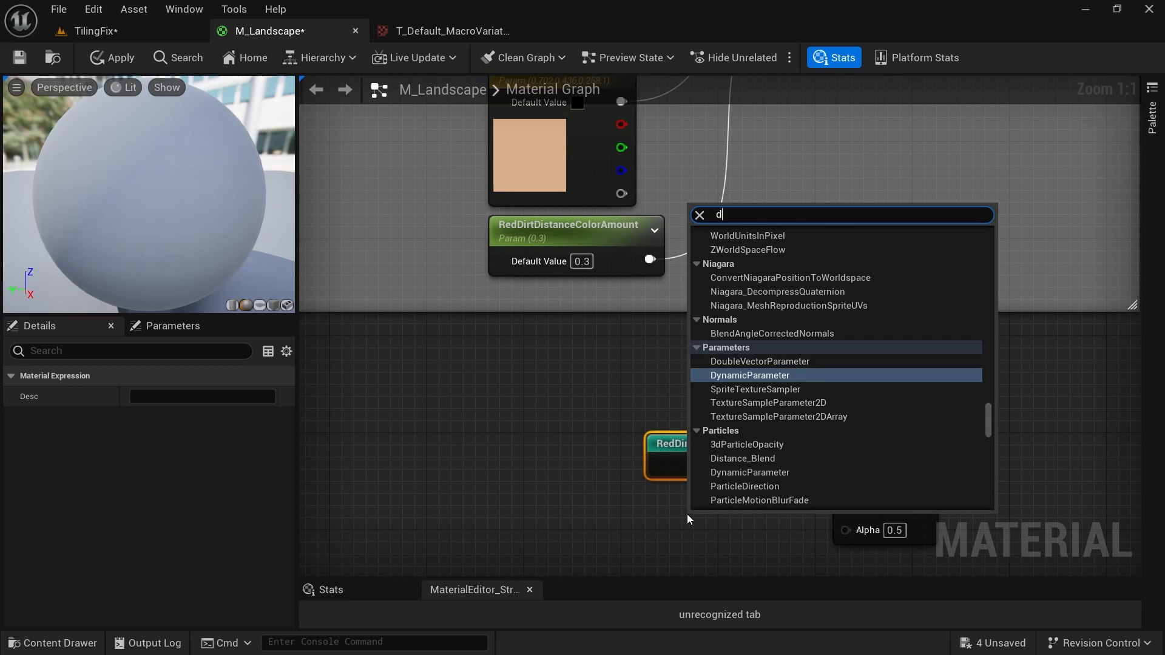
pyautogui.write('istanceco')
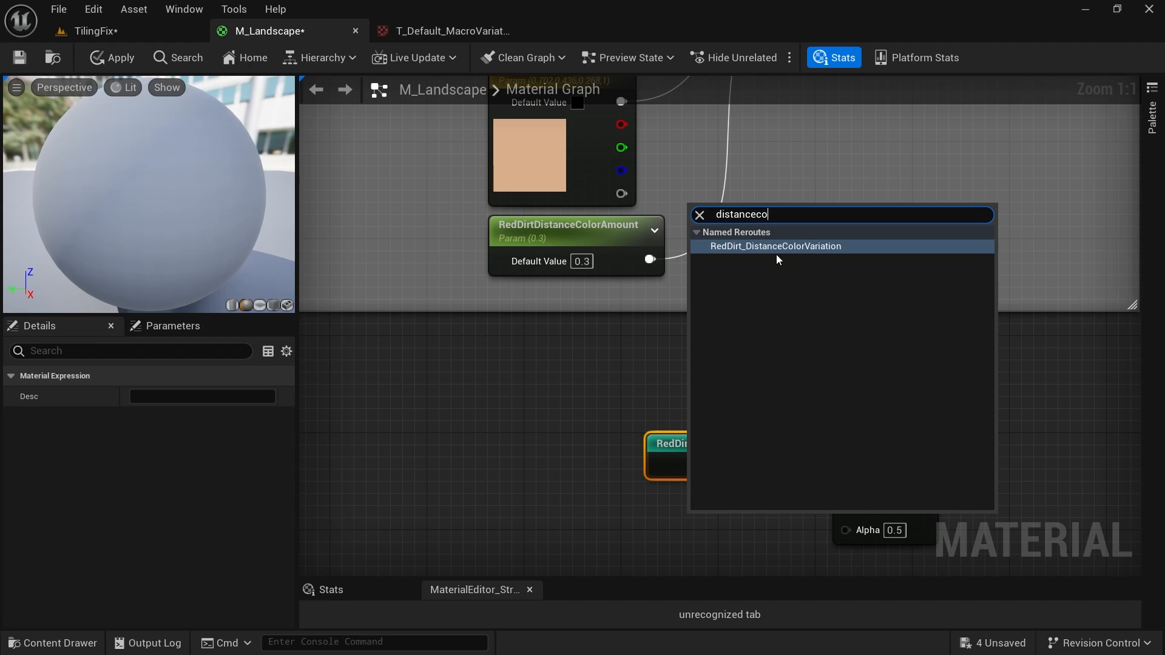
pyautogui.press('Return')
pyautogui.moveTo(790, 371); pyautogui.dragTo(840, 329)
# Check the Distance Fade group, then add a DistanceFade named reroute and connect it to the Lerp's Alpha input.
pyautogui.moveTo(678, 265); pyautogui.dragTo(940, 430, button='right')
pyautogui.scroll(-3, 644, 352)
pyautogui.moveTo(567, 286); pyautogui.dragTo(987, 571, button='right')
pyautogui.moveTo(823, 414); pyautogui.dragTo(855, 462, button='right')
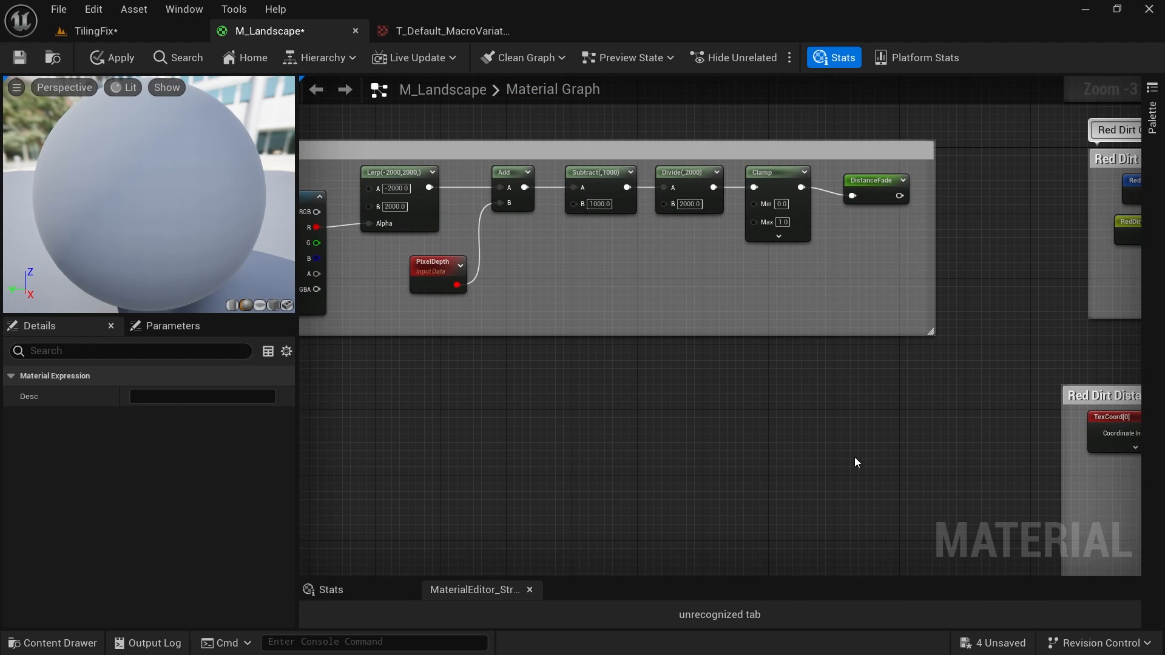
pyautogui.moveTo(987, 525); pyautogui.dragTo(625, 256, button='right')
pyautogui.moveTo(1019, 499); pyautogui.dragTo(788, 321, button='right')
pyautogui.scroll(3, 822, 449)
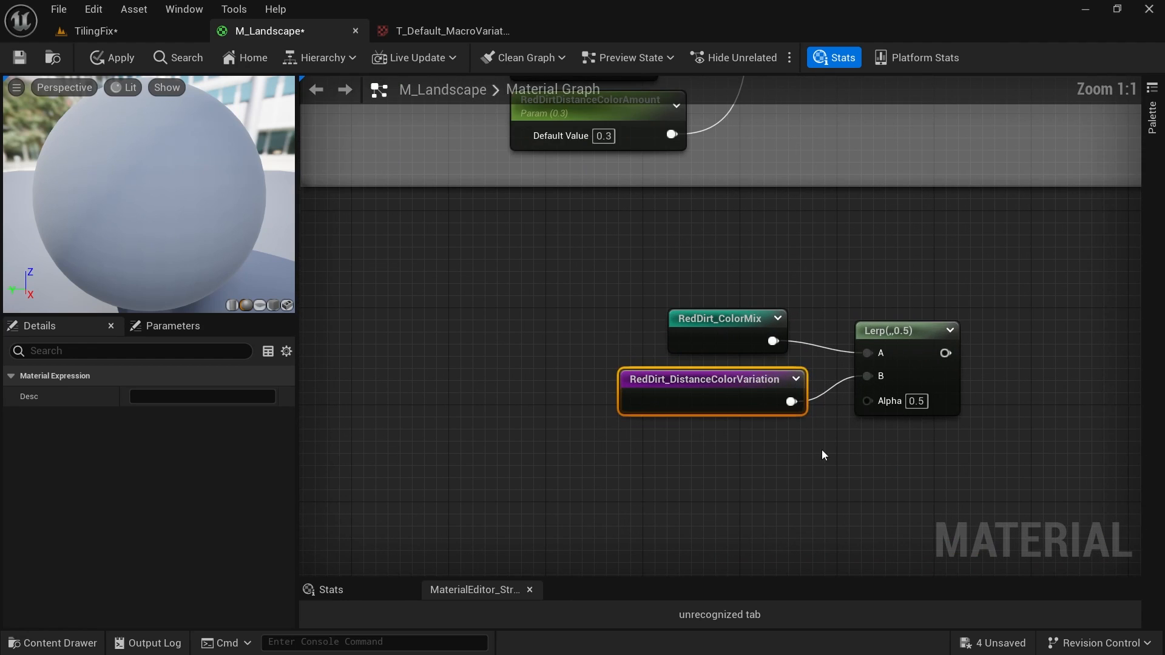
pyautogui.rightClick(789, 466)
pyautogui.write('distance')
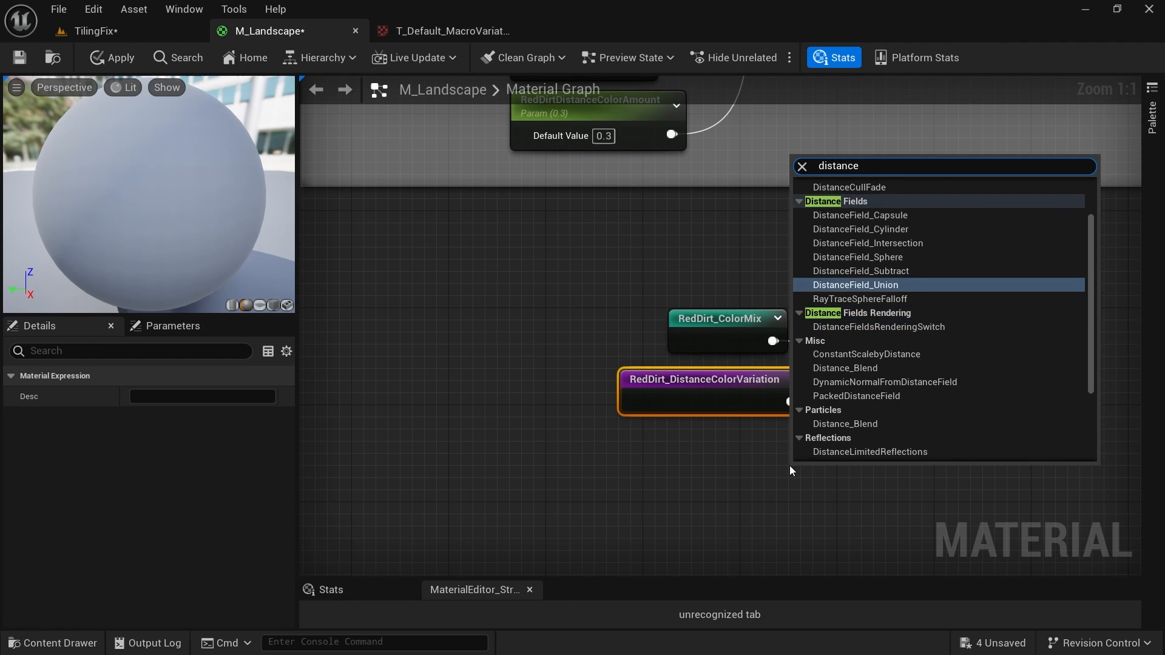
pyautogui.press('Return')
pyautogui.moveTo(875, 498); pyautogui.dragTo(744, 458)
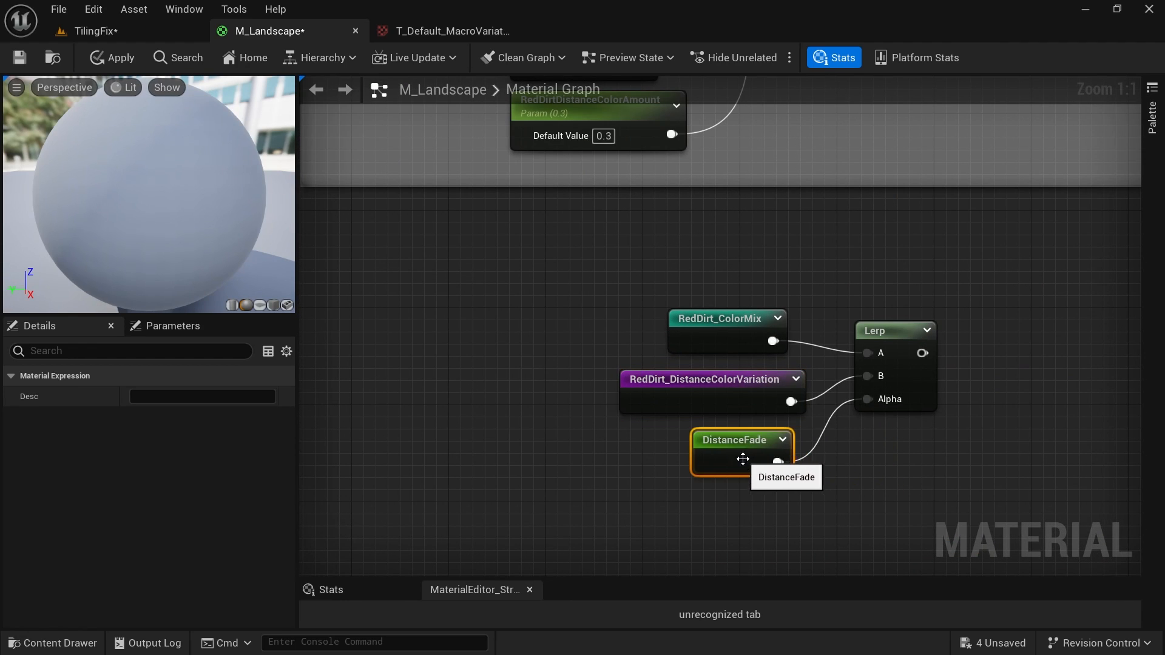
# Feed the Lerp's output into M_Landscape's Base Color and apply the material to check it on the landscape in the TilingFix level.
pyautogui.scroll(-5, 907, 437)
pyautogui.scroll(-3, 793, 376)
pyautogui.moveTo(983, 273); pyautogui.dragTo(795, 414)
pyautogui.scroll(5, 795, 412)
pyautogui.click(114, 59)
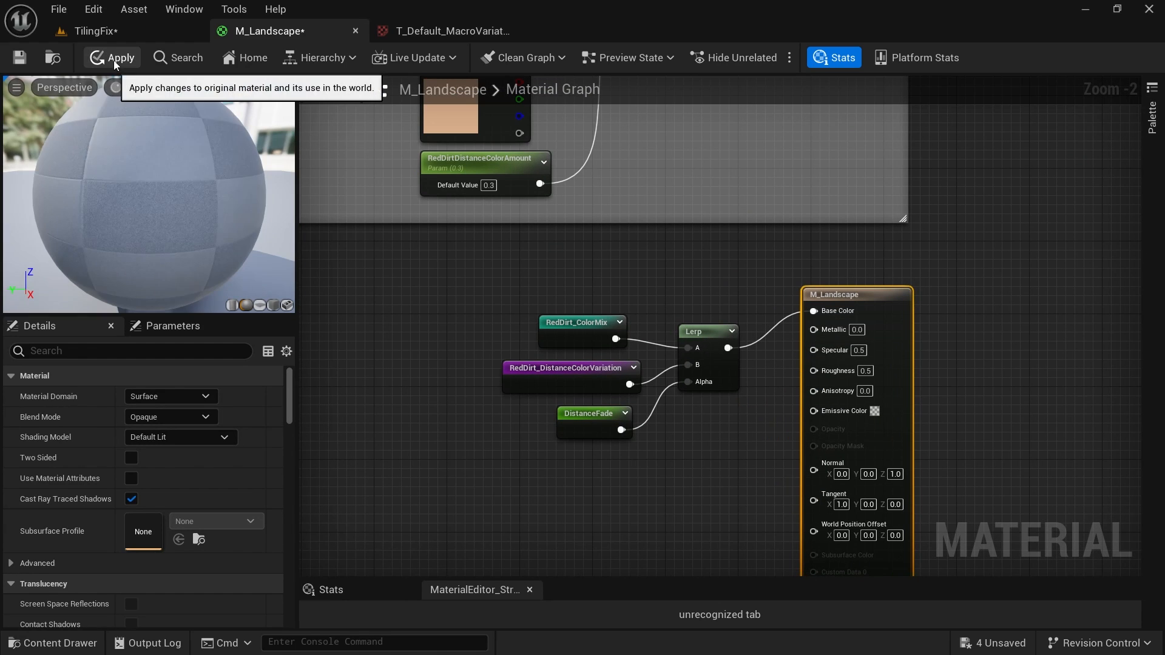
pyautogui.click(114, 63)
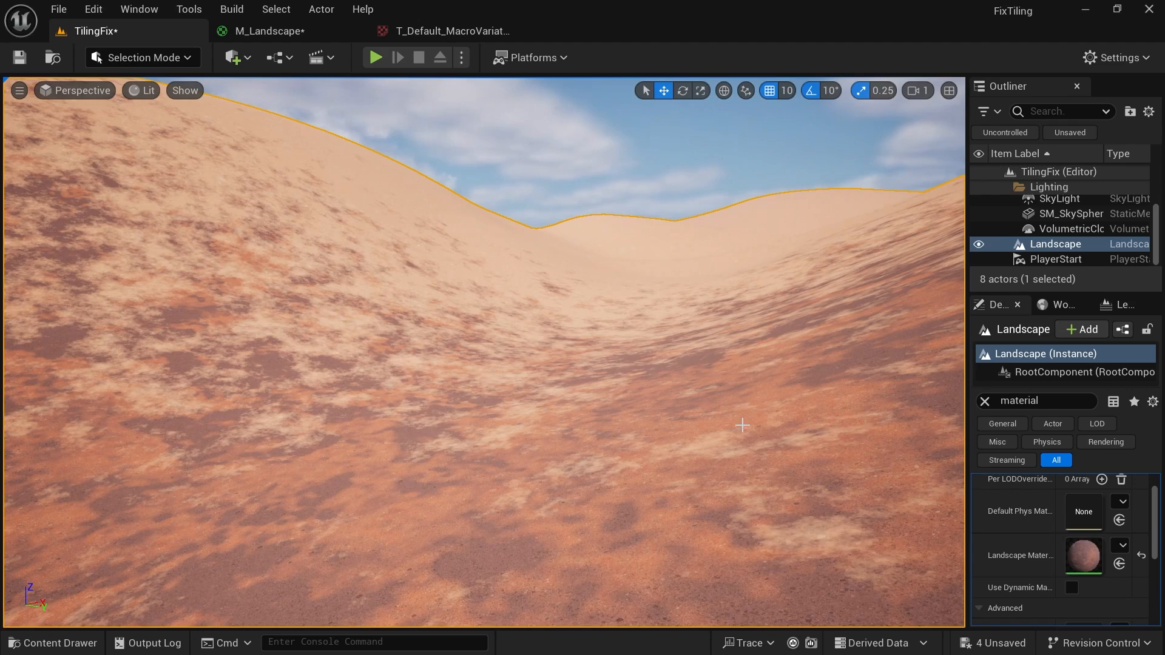
pyautogui.scroll(5, 831, 402)
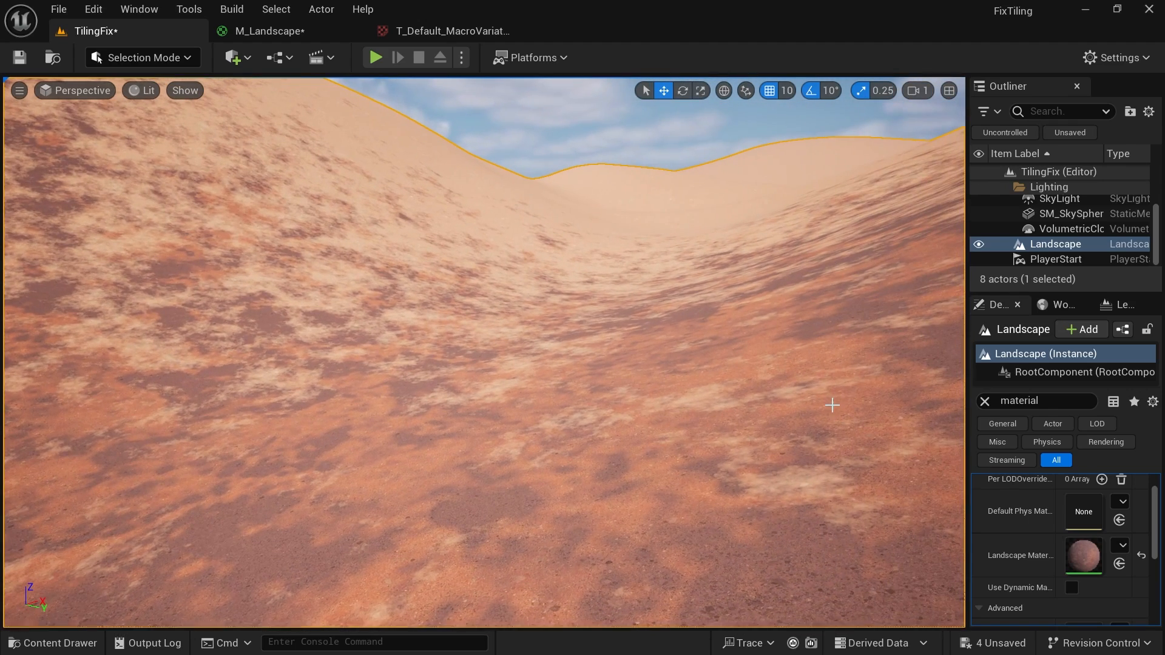
pyautogui.scroll(-3, 698, 494)
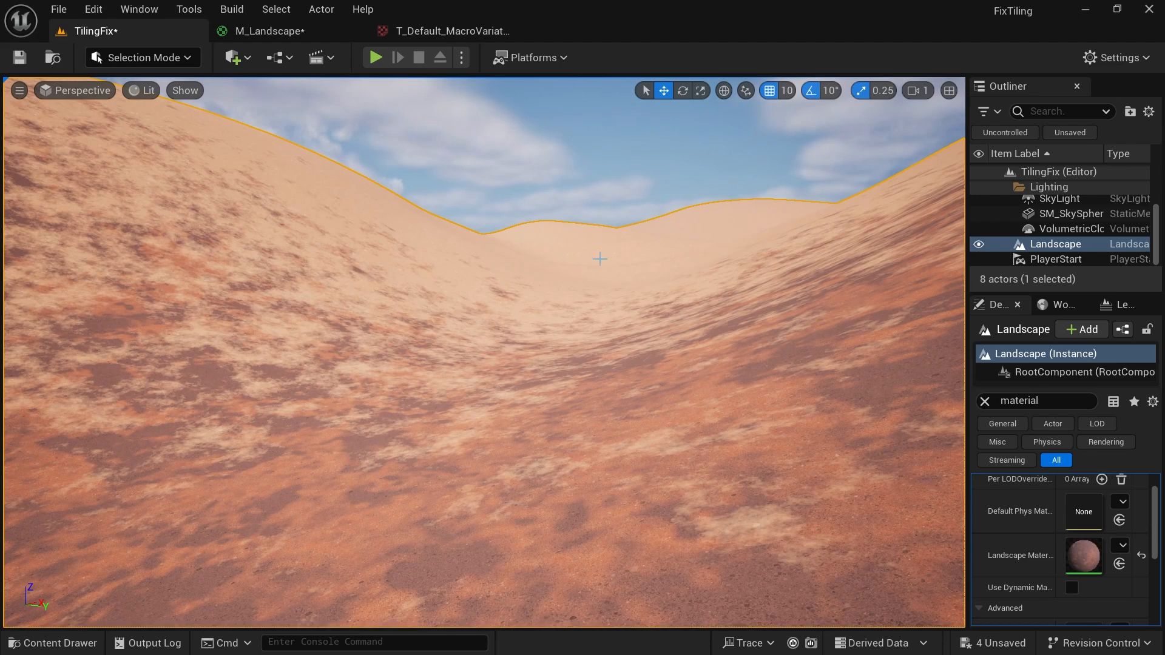
pyautogui.scroll(3, 763, 384)
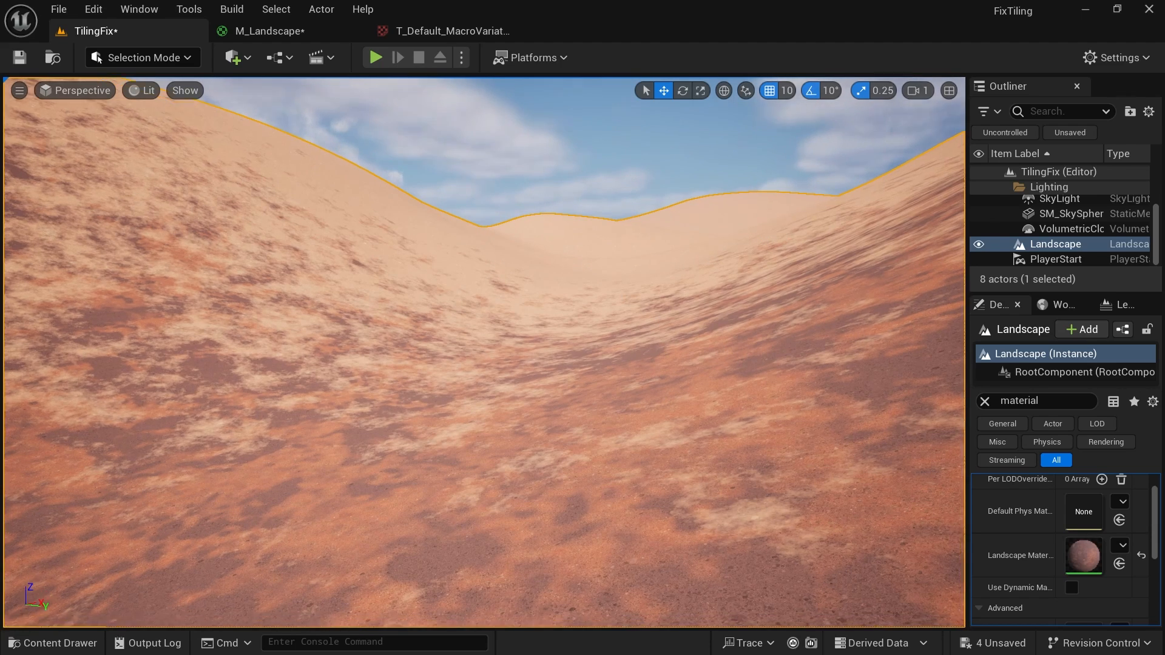
# Set RedDirt_DistanceColor to a bright green test color and apply the material to check its spread on the landscape.
pyautogui.click(285, 35)
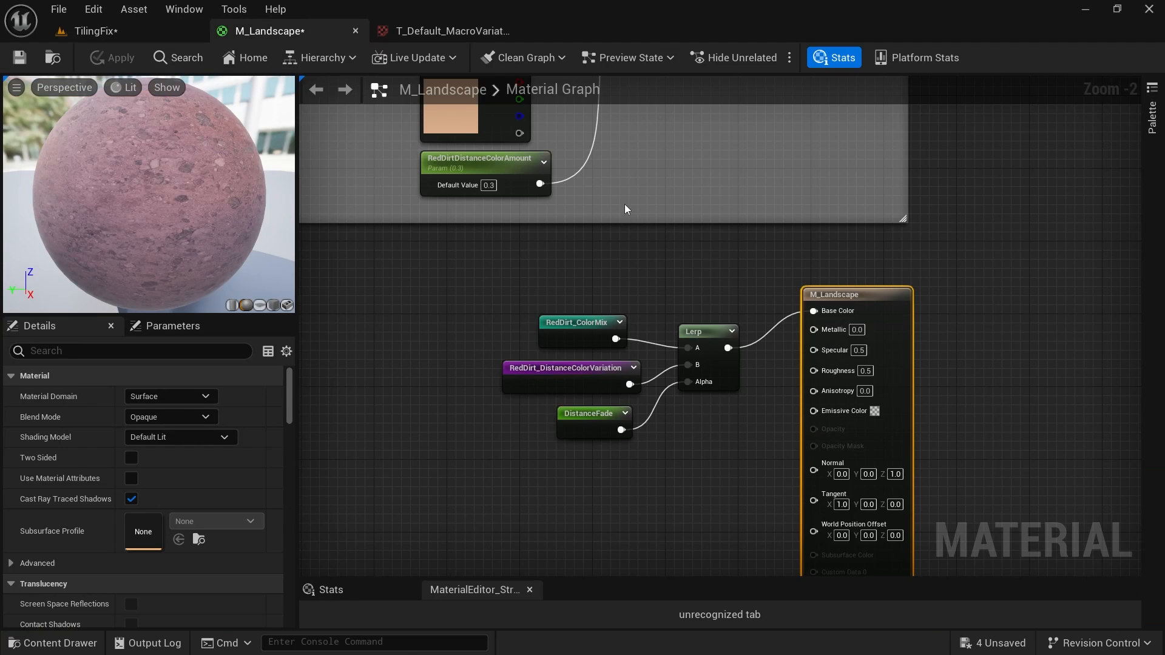
pyautogui.moveTo(624, 204); pyautogui.dragTo(683, 400, button='right')
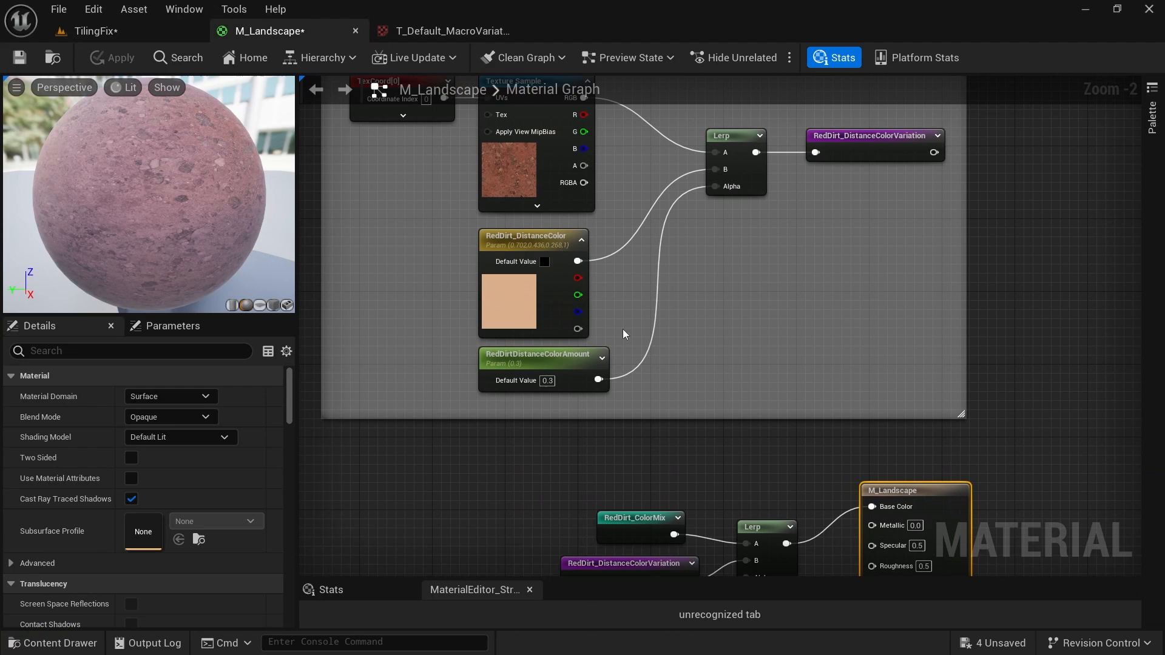
pyautogui.doubleClick(520, 289)
pyautogui.click(573, 441)
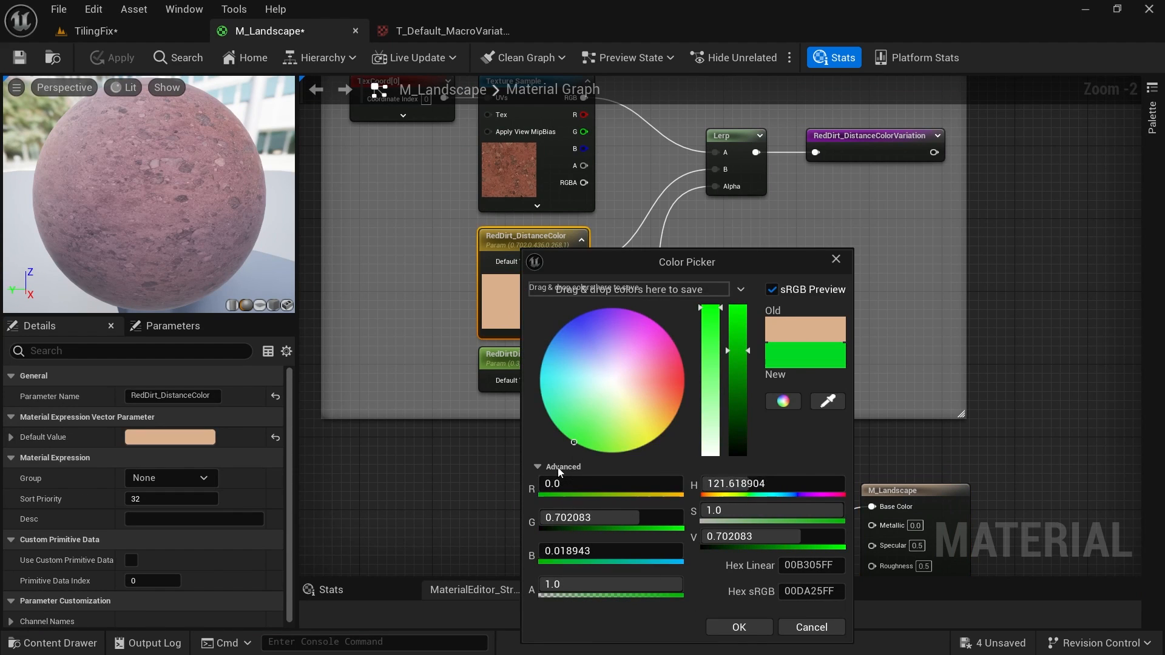
pyautogui.click(751, 627)
pyautogui.click(122, 63)
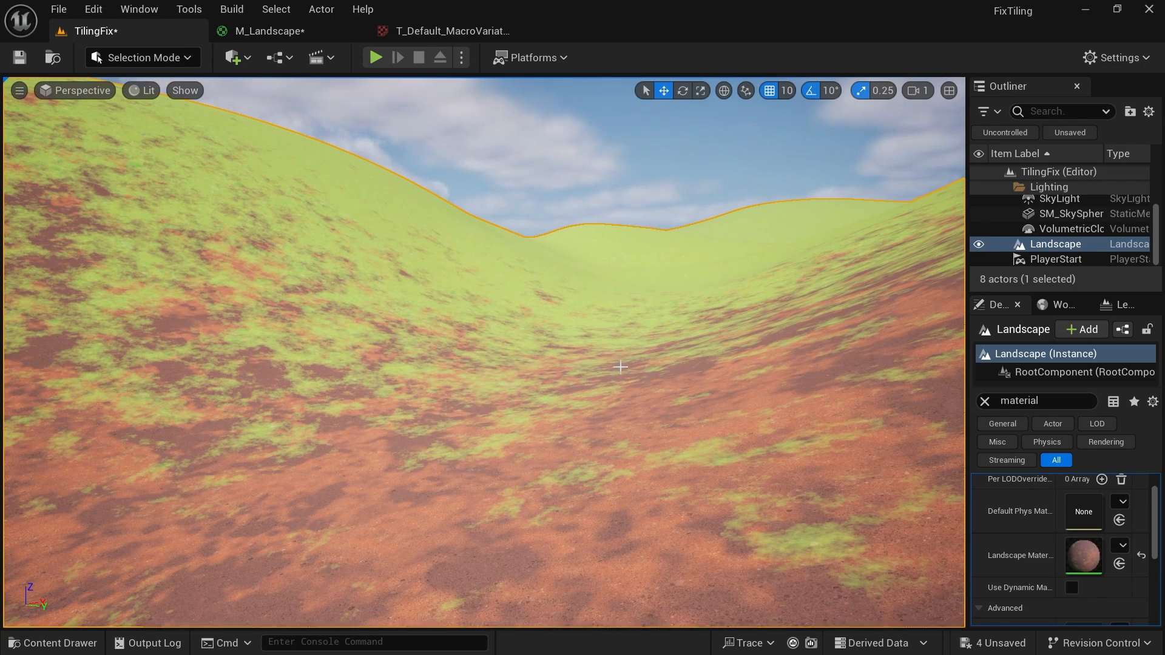
# Undo the green color change on RedDirt_DistanceColor and reapply the material.
pyautogui.click(346, 30)
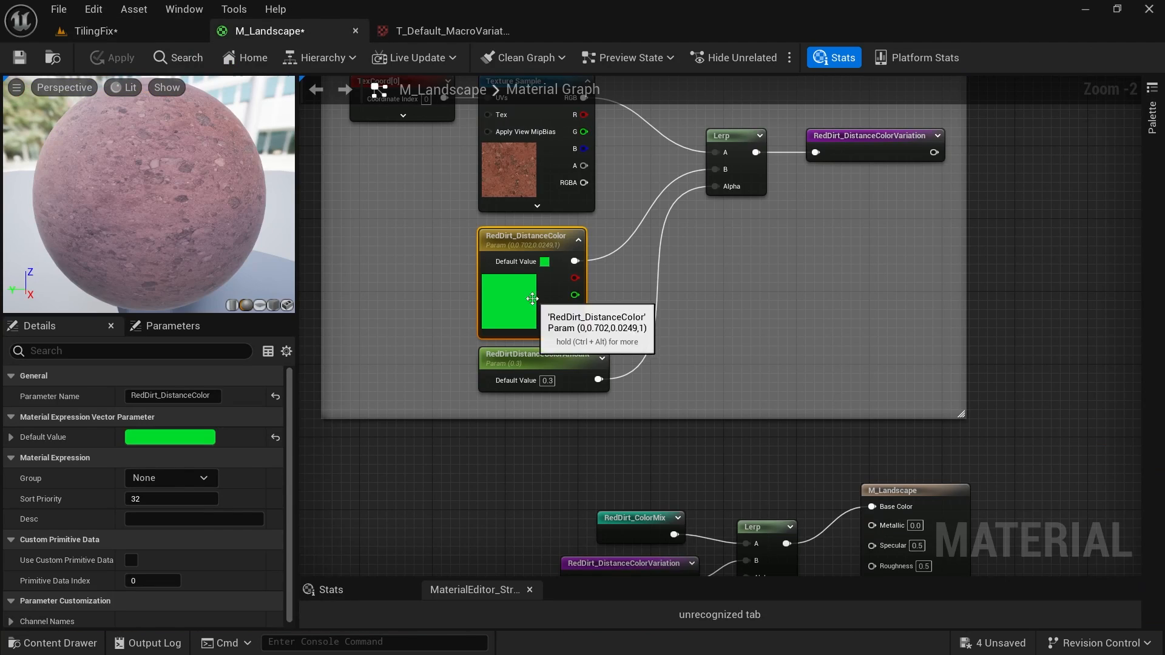
pyautogui.click(722, 330)
pyautogui.hotkey('ctrl', 'z')
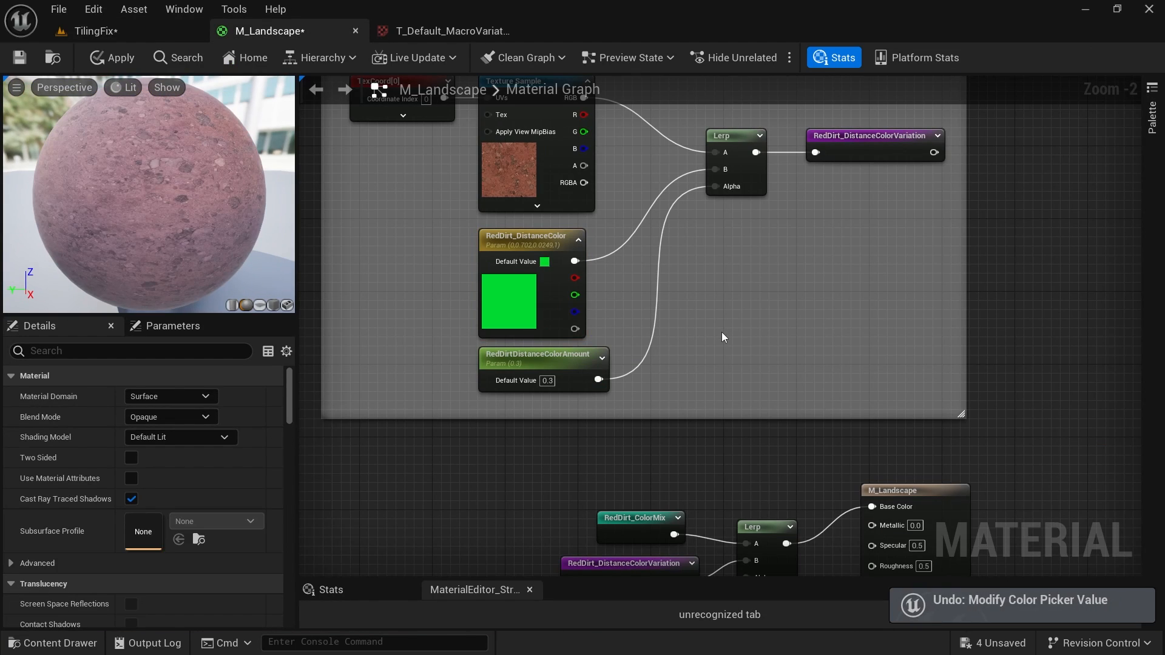
pyautogui.click(122, 59)
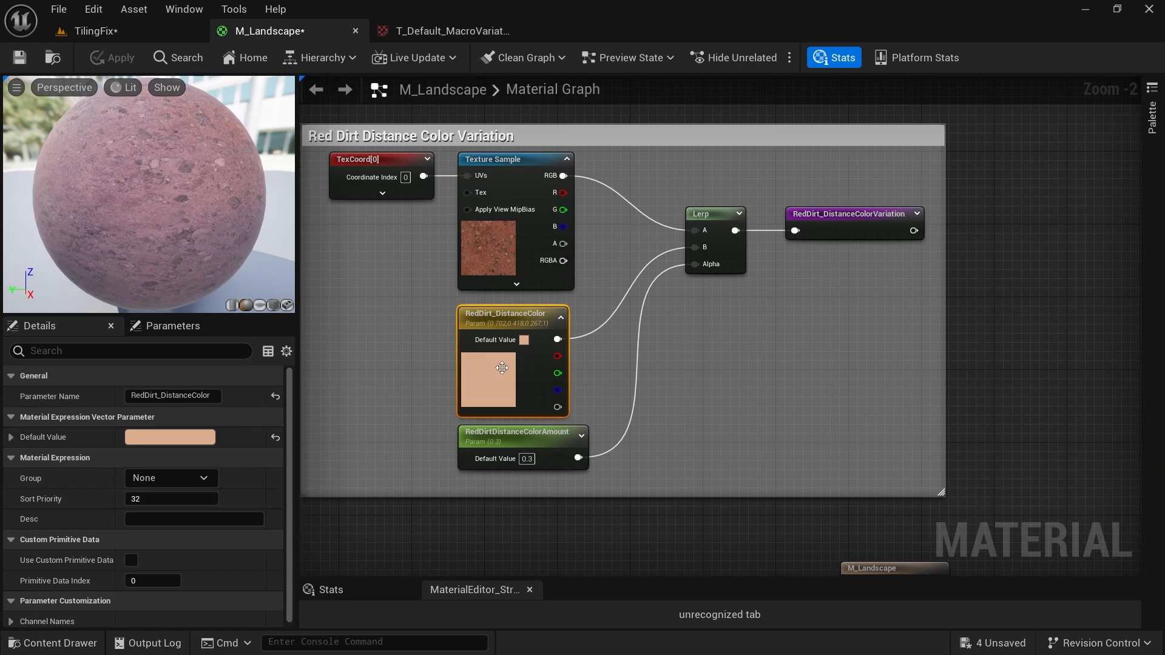
# Darken RedDirt_DistanceColor to about 0.54, 0.321, 0.205, apply the material and inspect the landscape in the TilingFix level.
pyautogui.doubleClick(517, 374)
pyautogui.moveTo(721, 356); pyautogui.dragTo(720, 374)
pyautogui.click(717, 626)
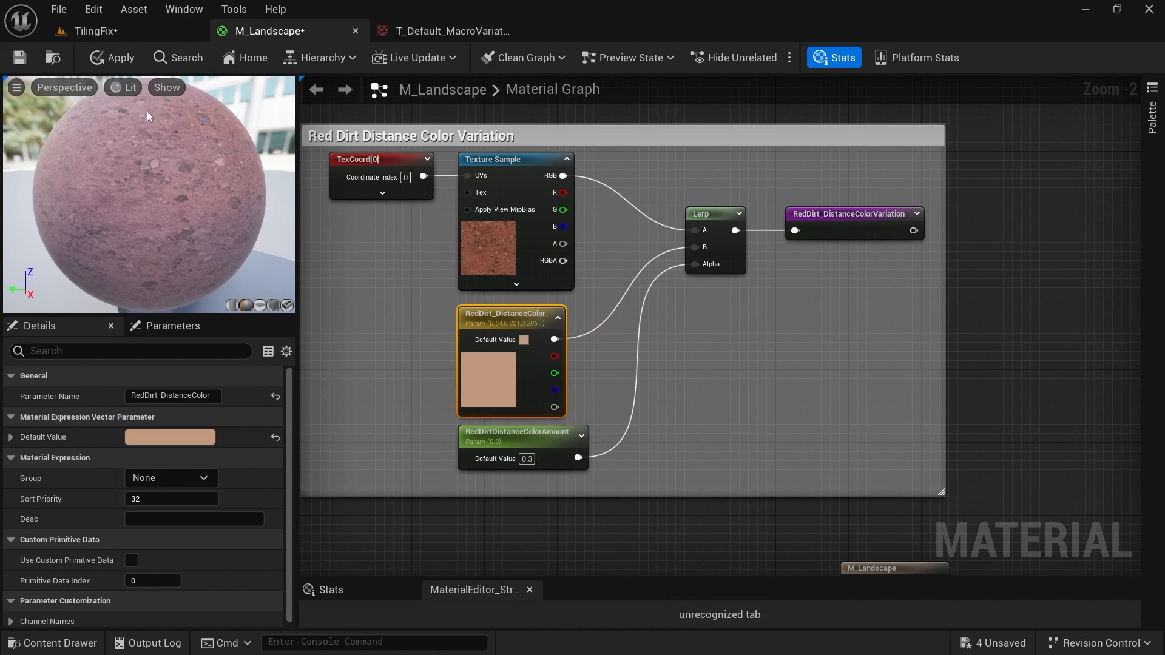
pyautogui.click(106, 31)
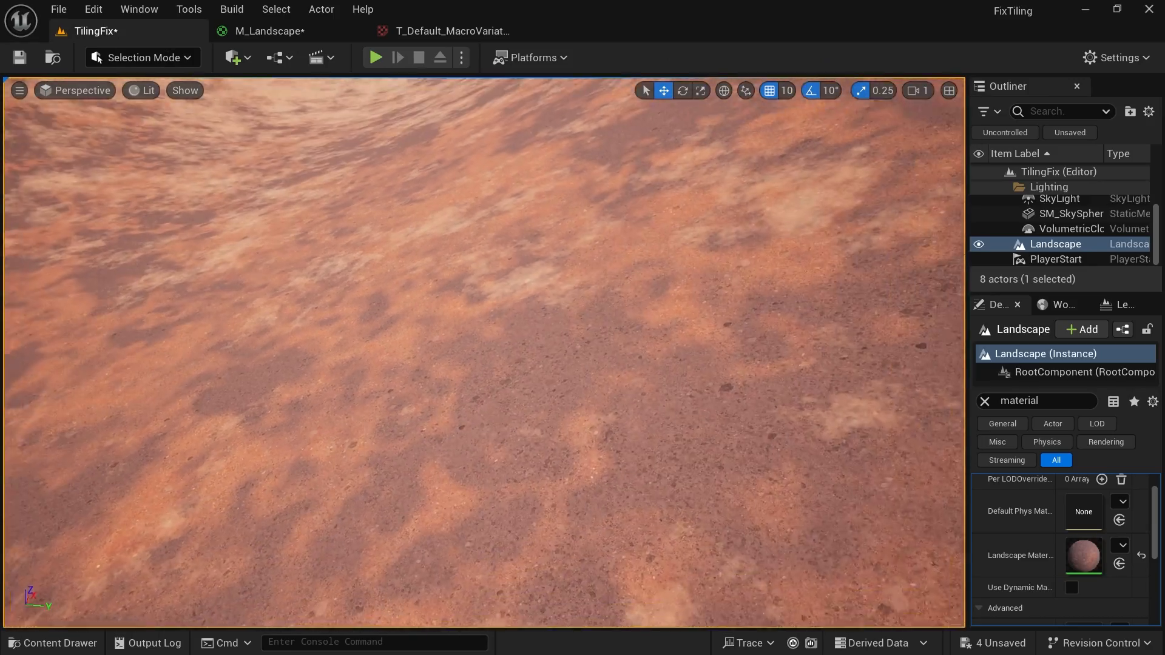
pyautogui.moveTo(486, 352); pyautogui.dragTo(682, 434, button='right')
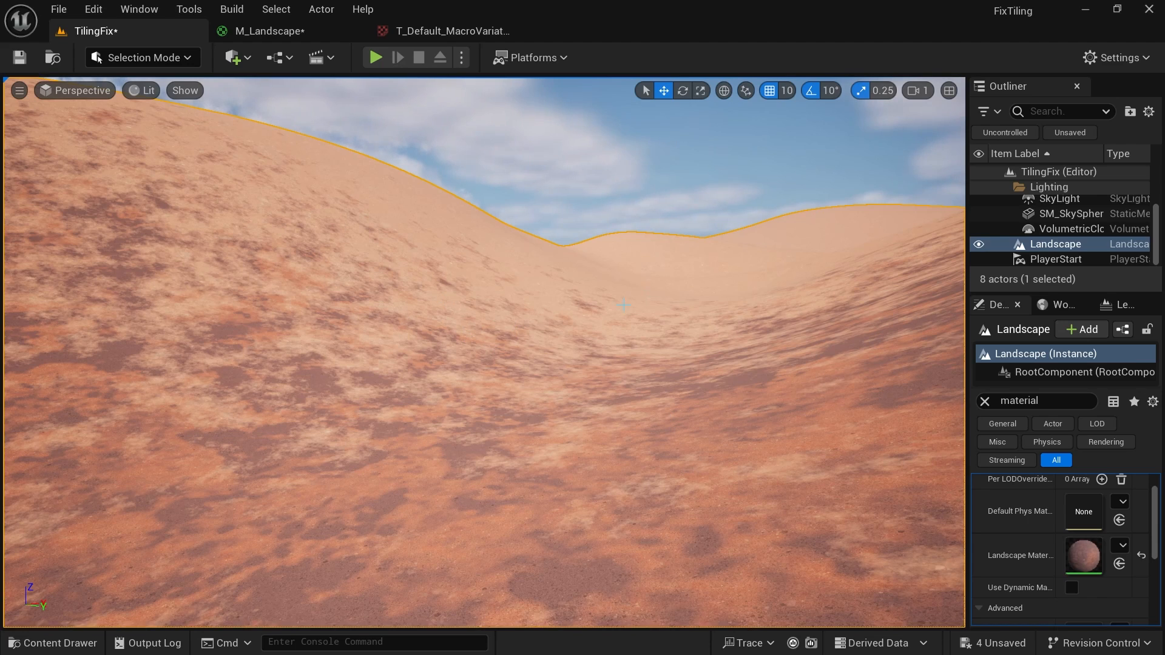
pyautogui.moveTo(506, 234); pyautogui.dragTo(597, 413, button='right')
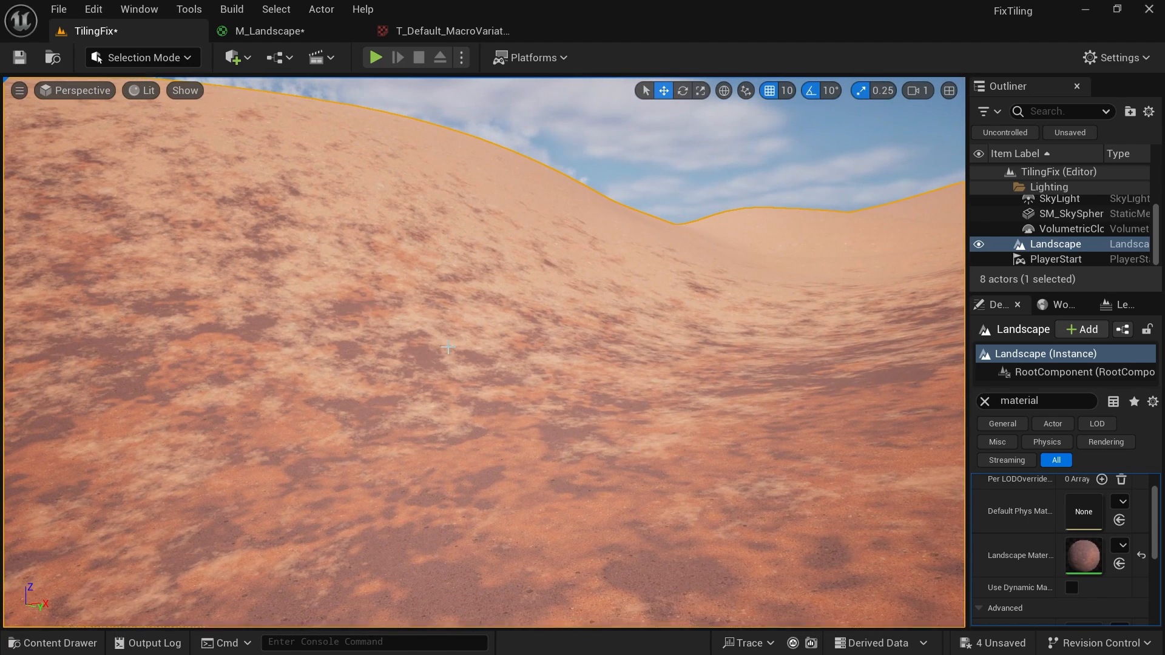
# Move the final red dirt Lerp and its three input reroutes away from the M_Landscape output node, closer to the comment above.
pyautogui.click(282, 38)
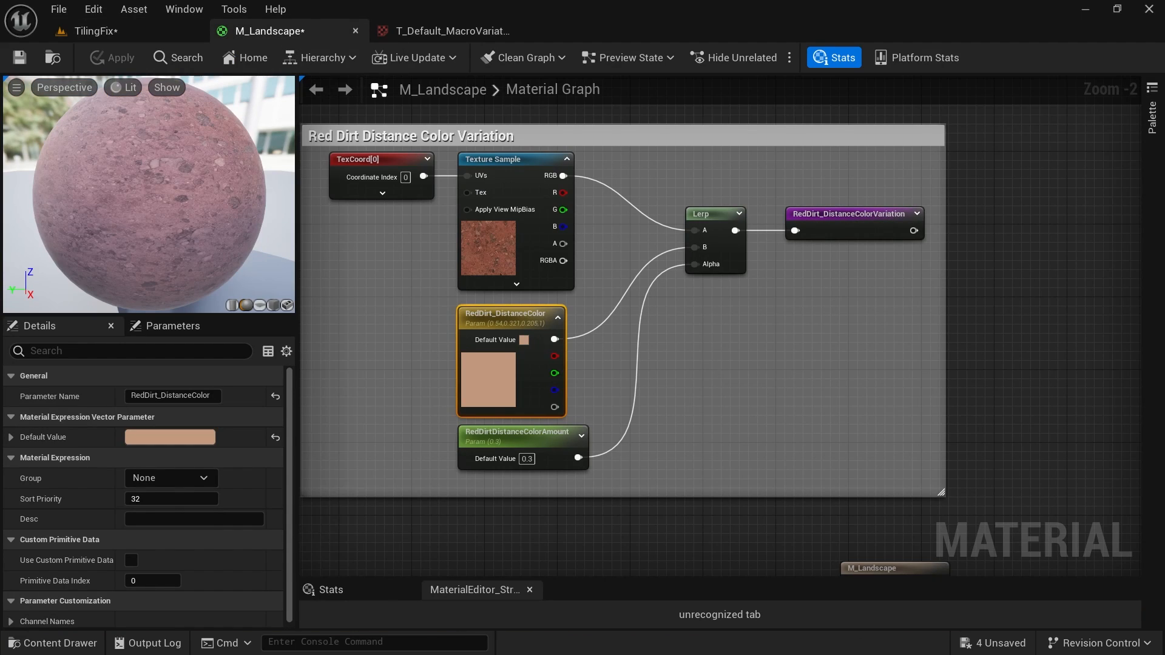
pyautogui.moveTo(722, 370); pyautogui.dragTo(674, 156, button='right')
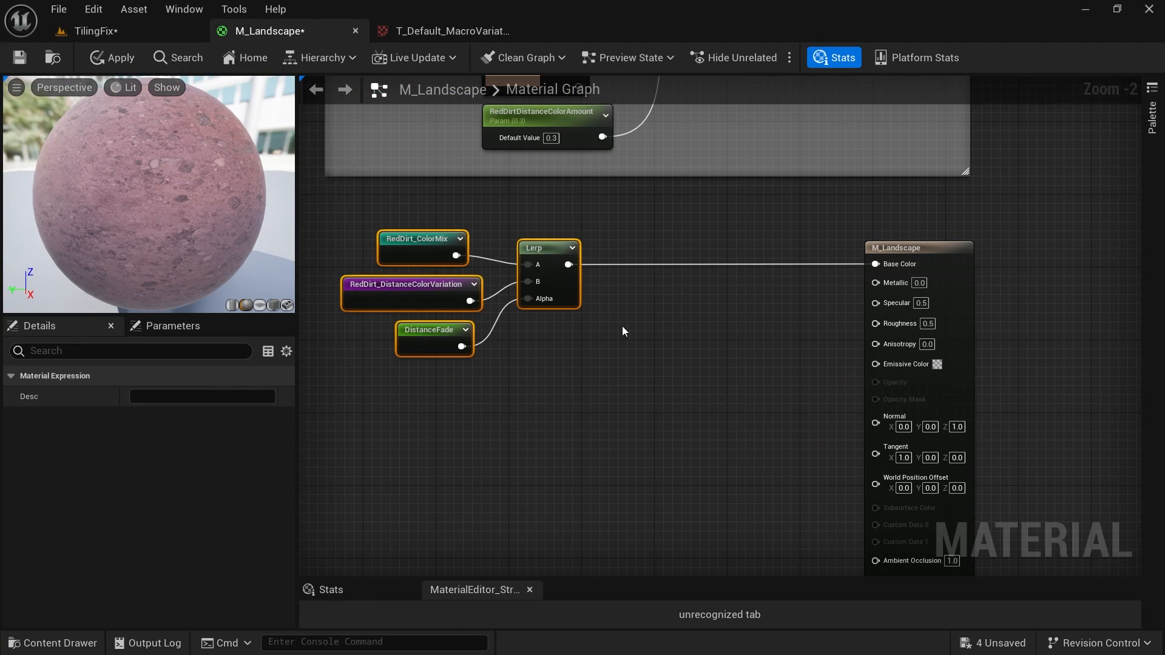
pyautogui.moveTo(623, 330); pyautogui.dragTo(689, 356, button='right')
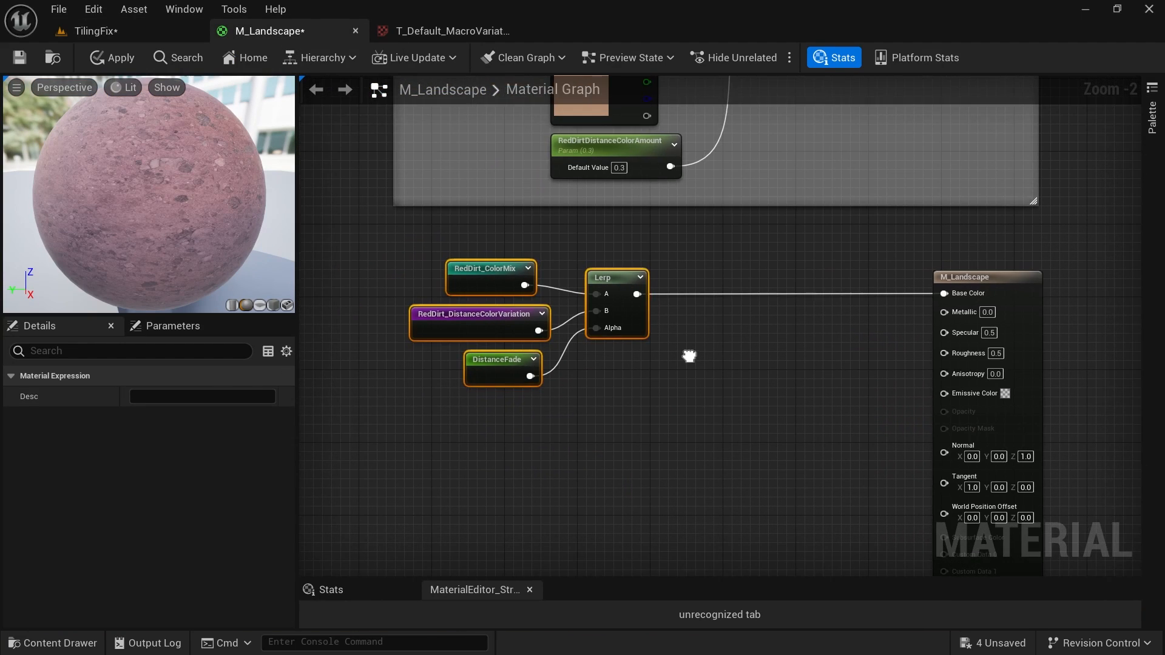
pyautogui.moveTo(682, 408); pyautogui.dragTo(398, 243)
pyautogui.moveTo(611, 286)
pyautogui.mouseDown()
pyautogui.moveTo(589, 370)
pyautogui.moveTo(611, 268)
pyautogui.mouseUp()
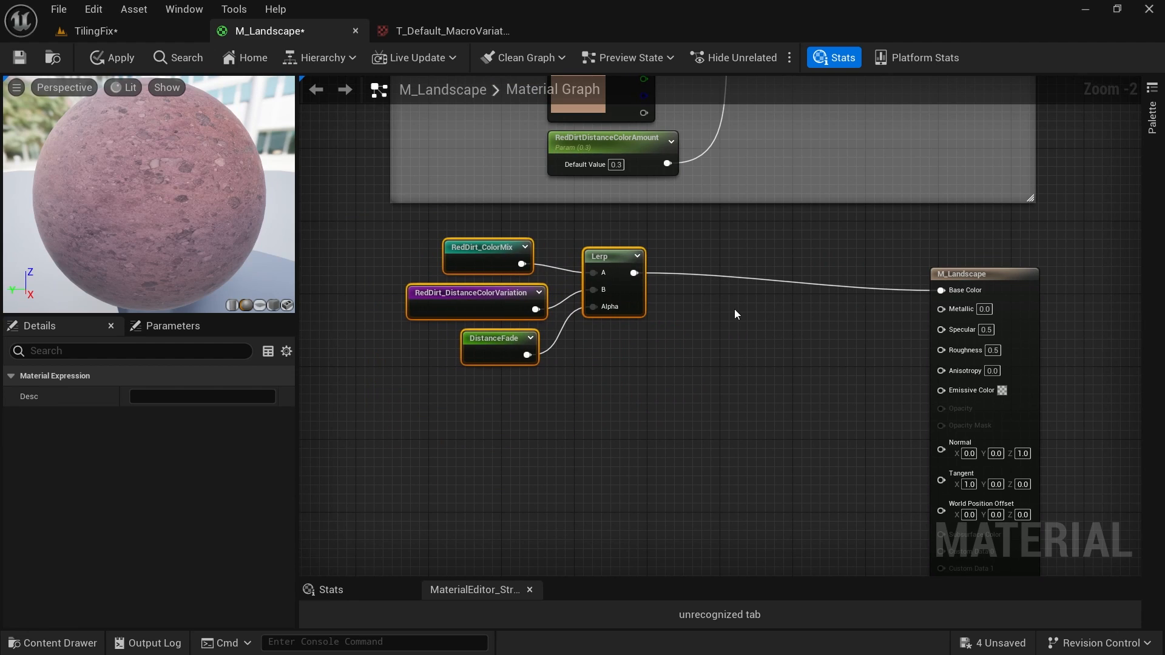
# Add a named reroute declaration called RedDirt_FinalColor on the final Lerp's output and place it next to that Lerp.
pyautogui.moveTo(608, 296); pyautogui.dragTo(712, 376)
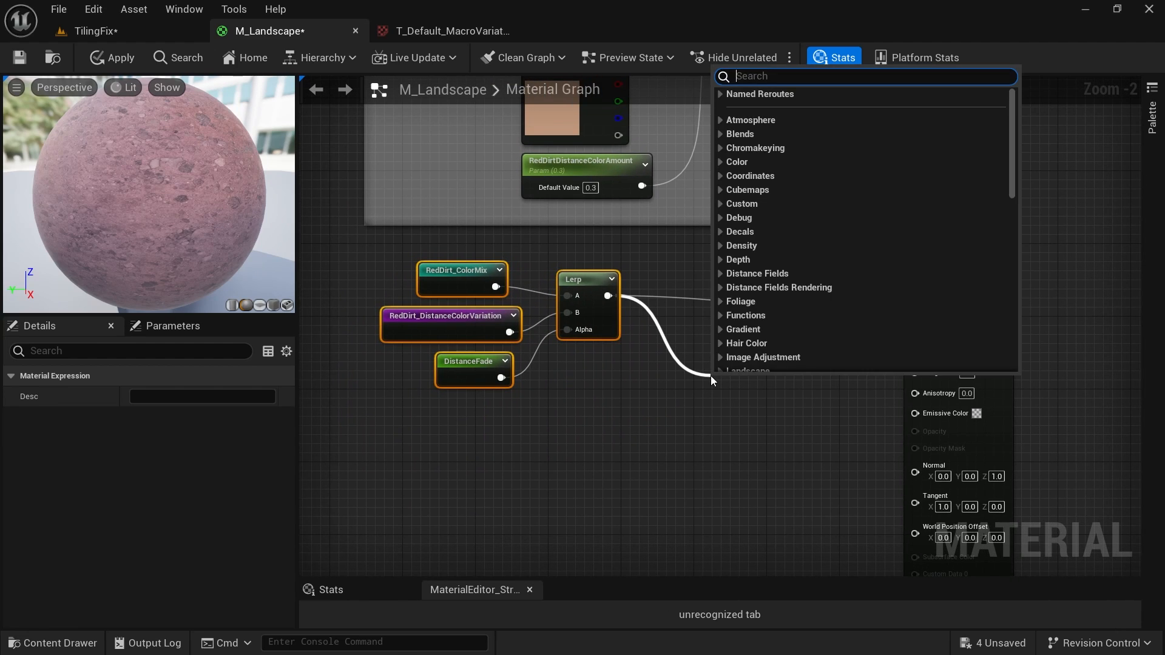
pyautogui.write('name')
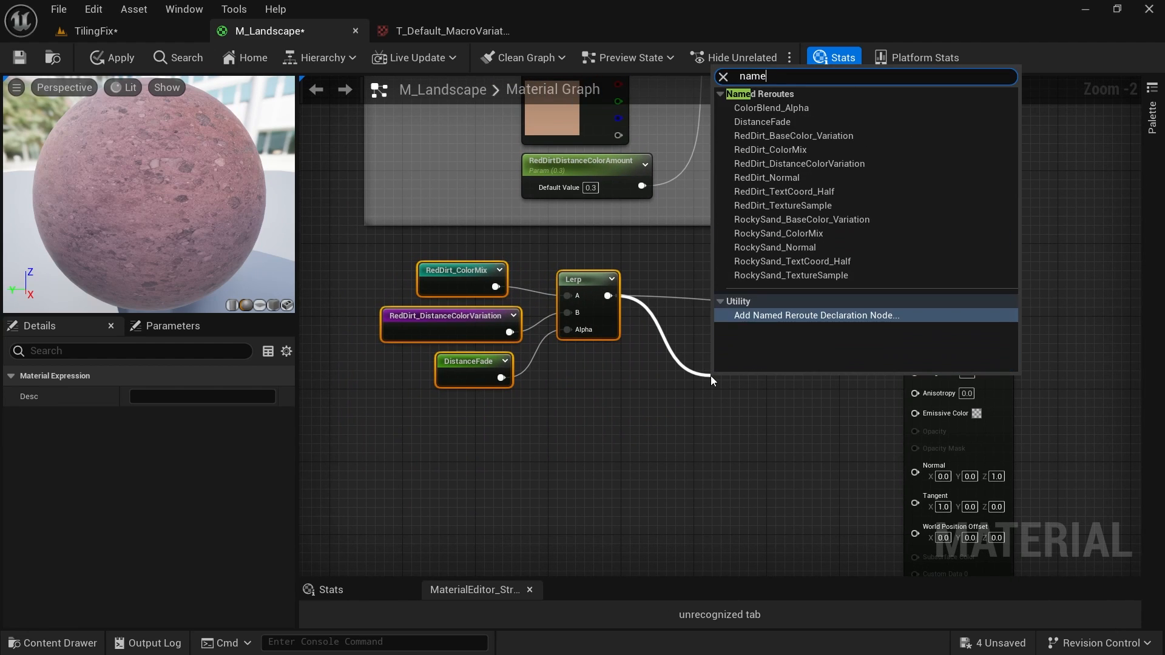
pyautogui.click(777, 315)
pyautogui.write('RedDir')
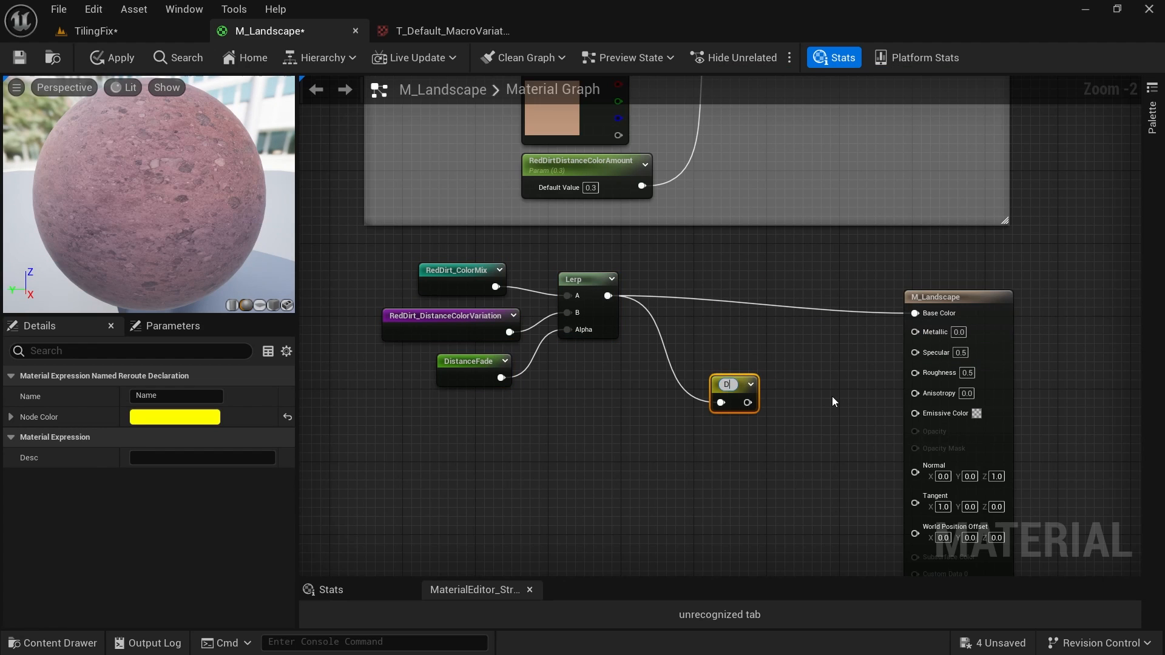
pyautogui.write('t_FinalCo')
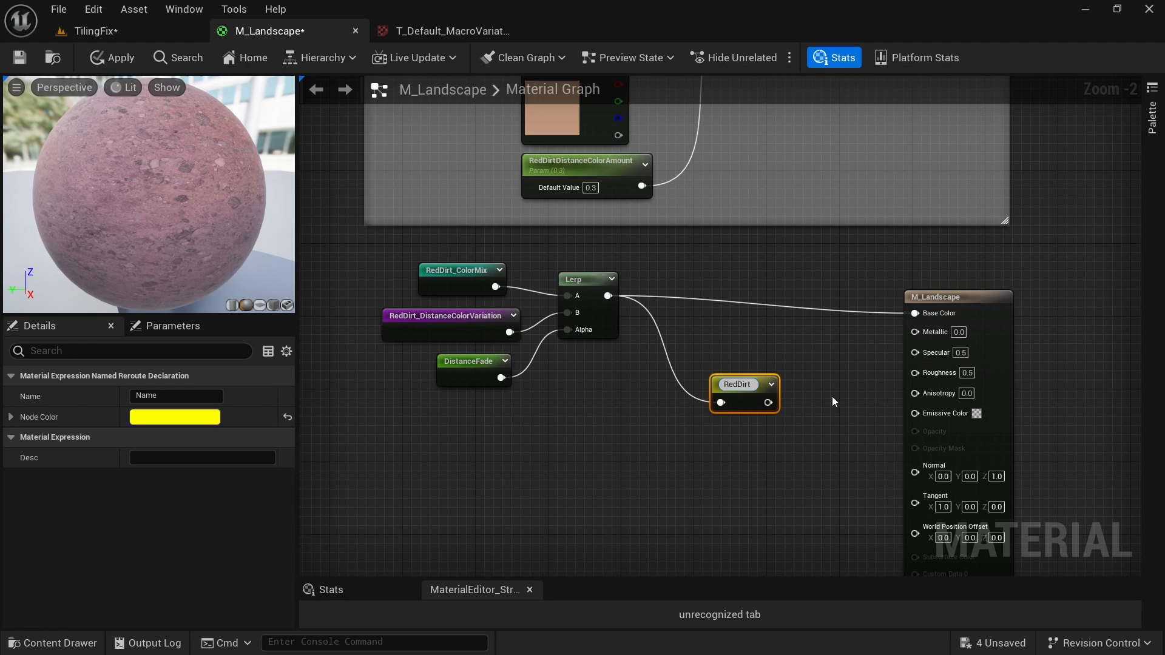
pyautogui.write('lor')
pyautogui.press('Return')
pyautogui.moveTo(755, 404); pyautogui.dragTo(712, 281)
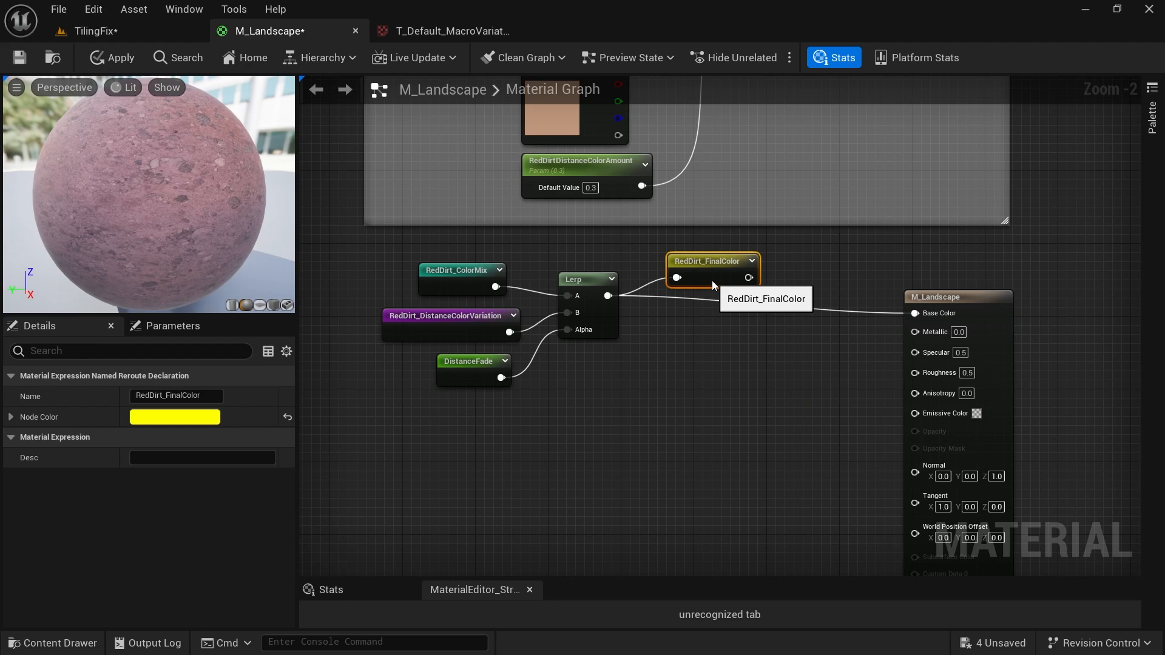
# Disconnect the Base Color input of M_Landscape, move the output node farther away, and align RedDirt_FinalColor with the Lerp output.
pyautogui.keyDown('alt'); pyautogui.click(914, 313); pyautogui.keyUp('alt')
pyautogui.moveTo(950, 296); pyautogui.dragTo(1086, 323)
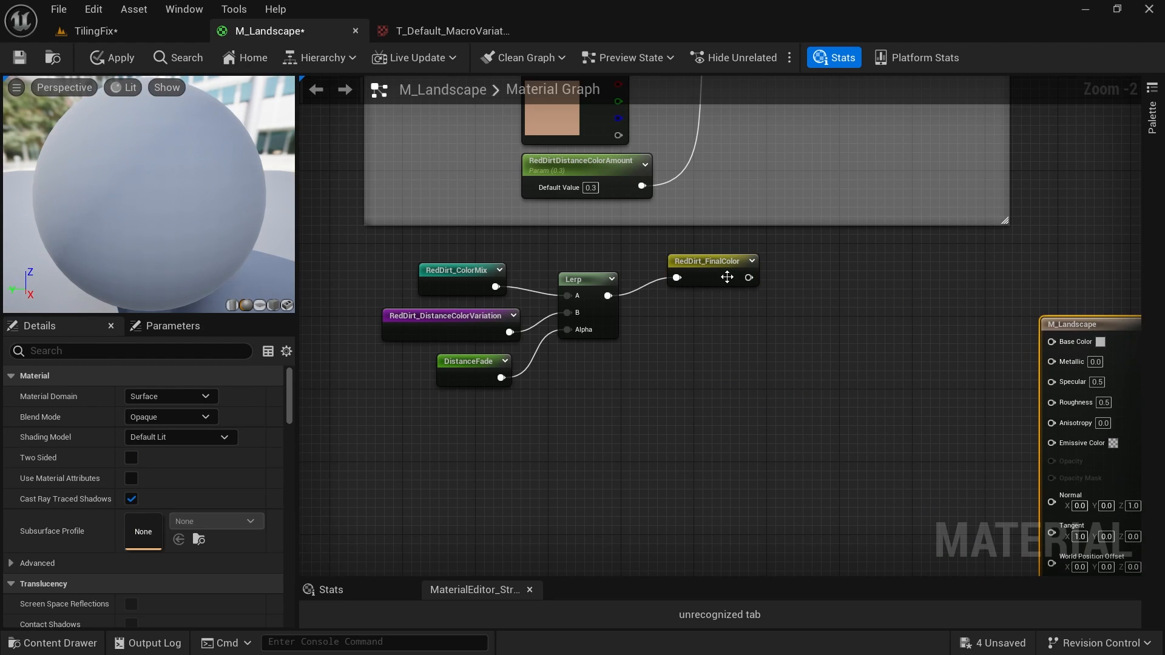
pyautogui.click(727, 276)
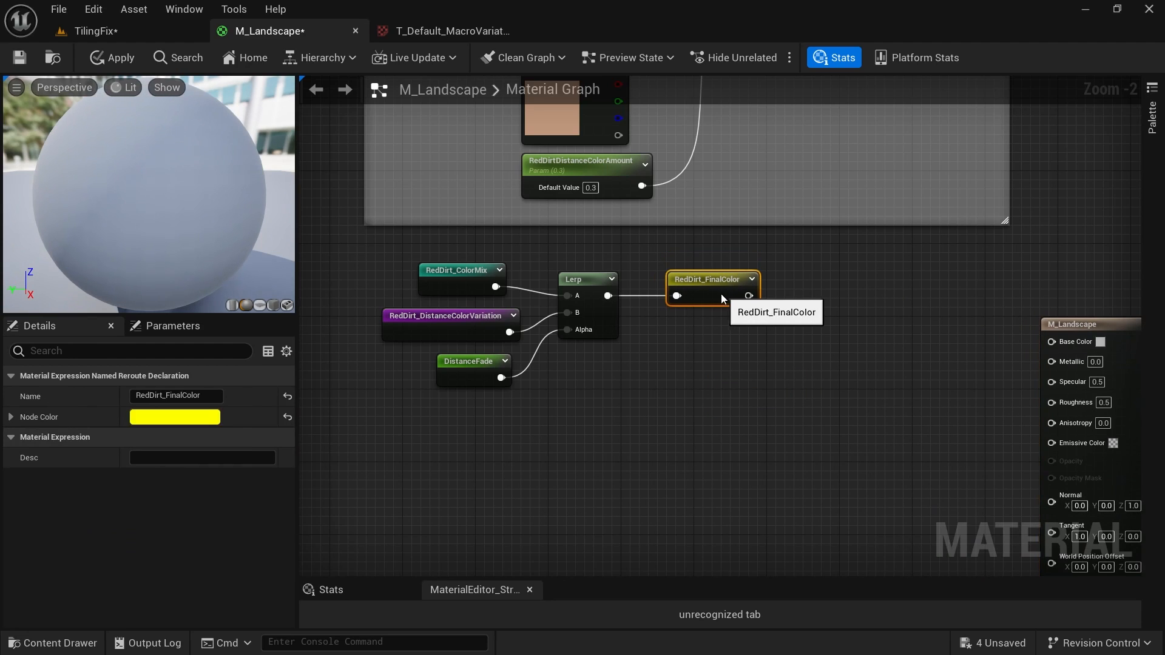
# Wrap the final red dirt Lerp nodes in a comment titled RedDirt Final Color and move it closer to the comment above.
pyautogui.moveTo(805, 402); pyautogui.dragTo(825, 445, button='right')
pyautogui.moveTo(884, 483); pyautogui.dragTo(521, 397)
pyautogui.press('c')
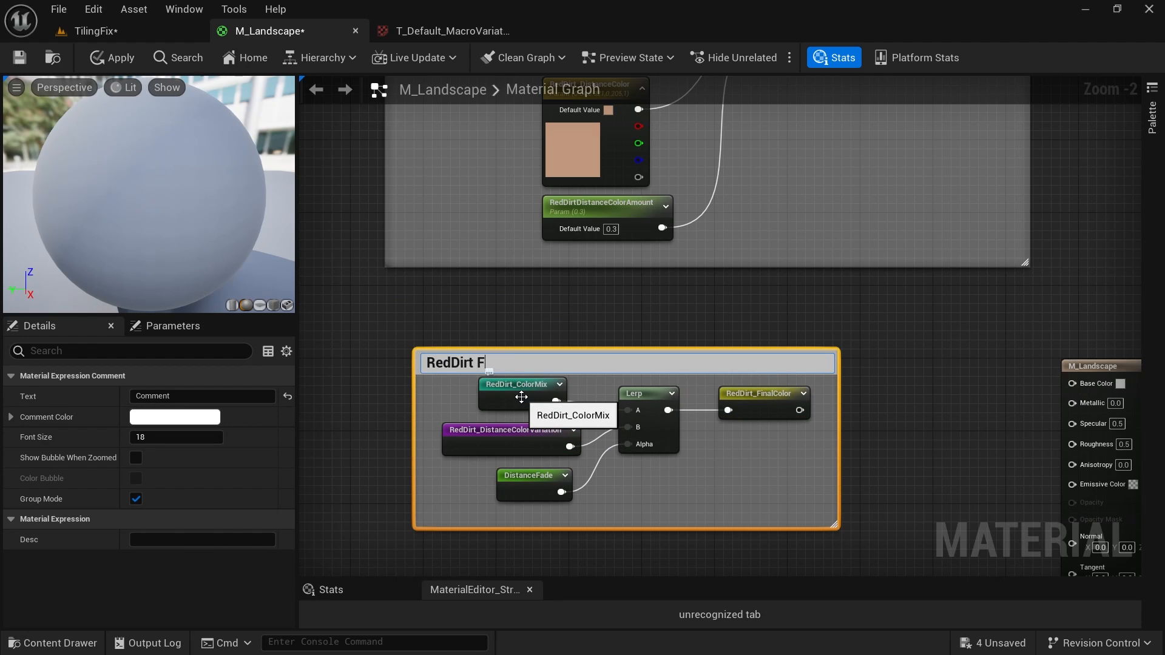
pyautogui.press('Return')
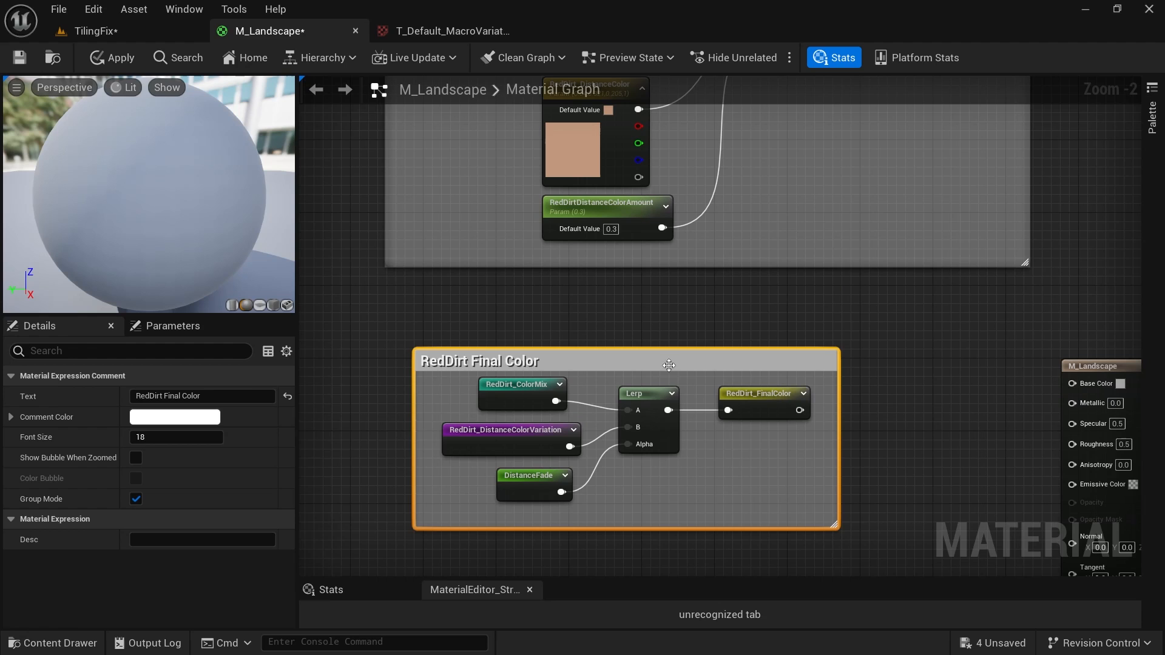
pyautogui.moveTo(661, 358); pyautogui.dragTo(639, 307)
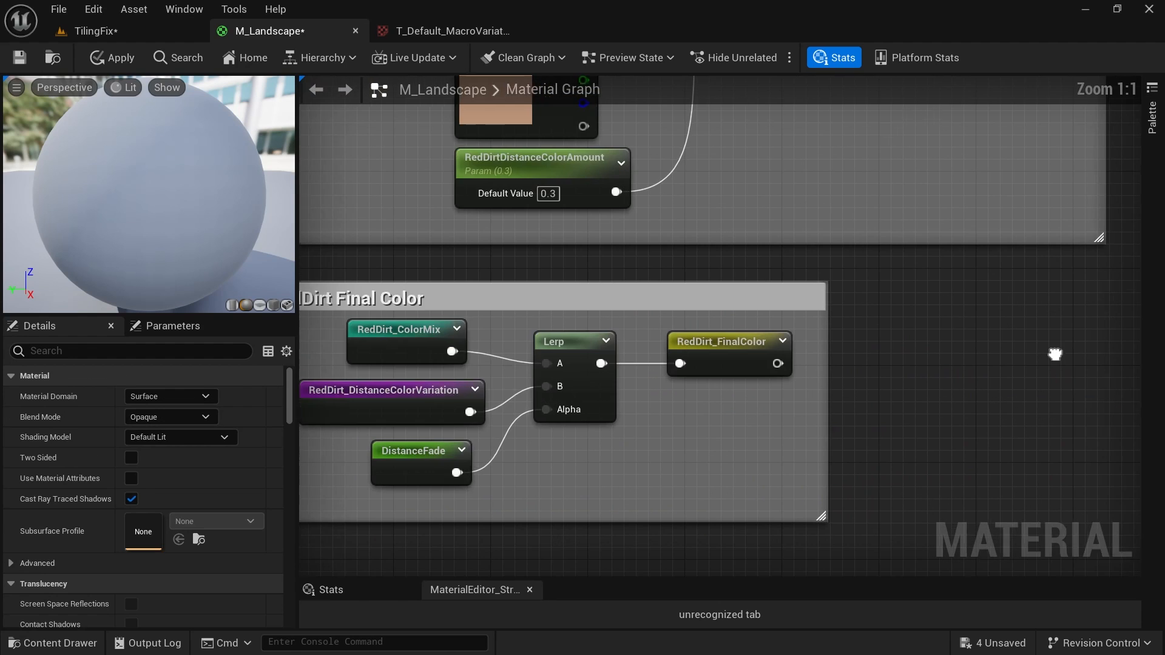
# Delete the stray RockySand_ColorMix reroute lying below the RockySand Color Mix comment.
pyautogui.moveTo(1053, 356); pyautogui.dragTo(738, 452, button='right')
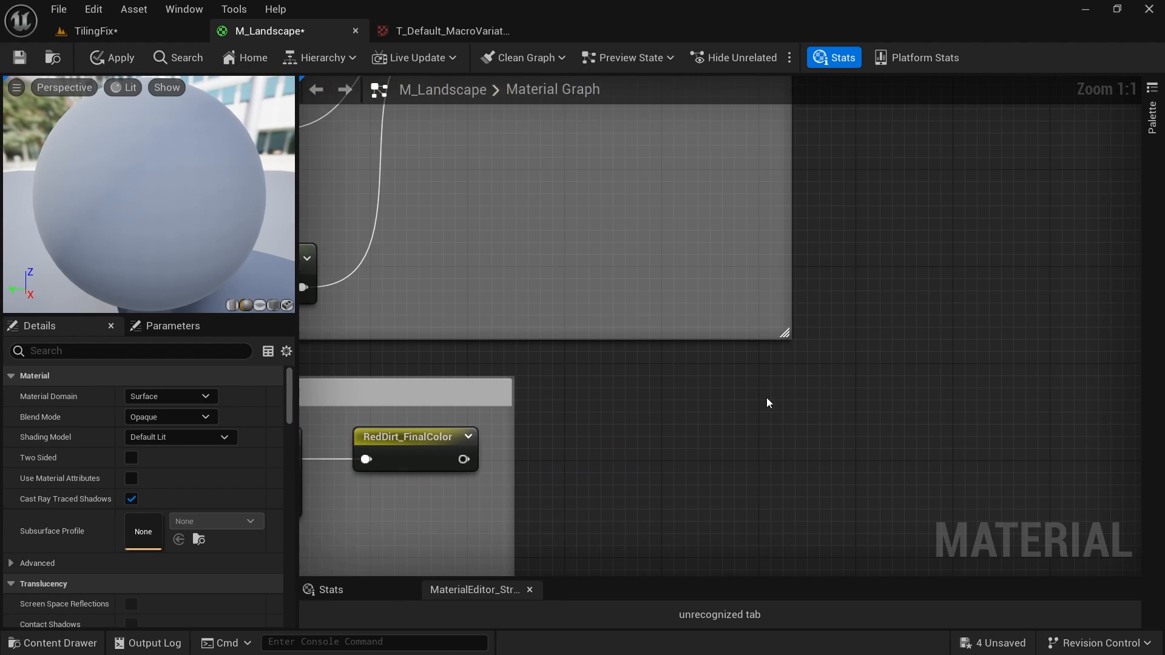
pyautogui.scroll(-4, 927, 303)
pyautogui.moveTo(1006, 246); pyautogui.dragTo(903, 367, button='right')
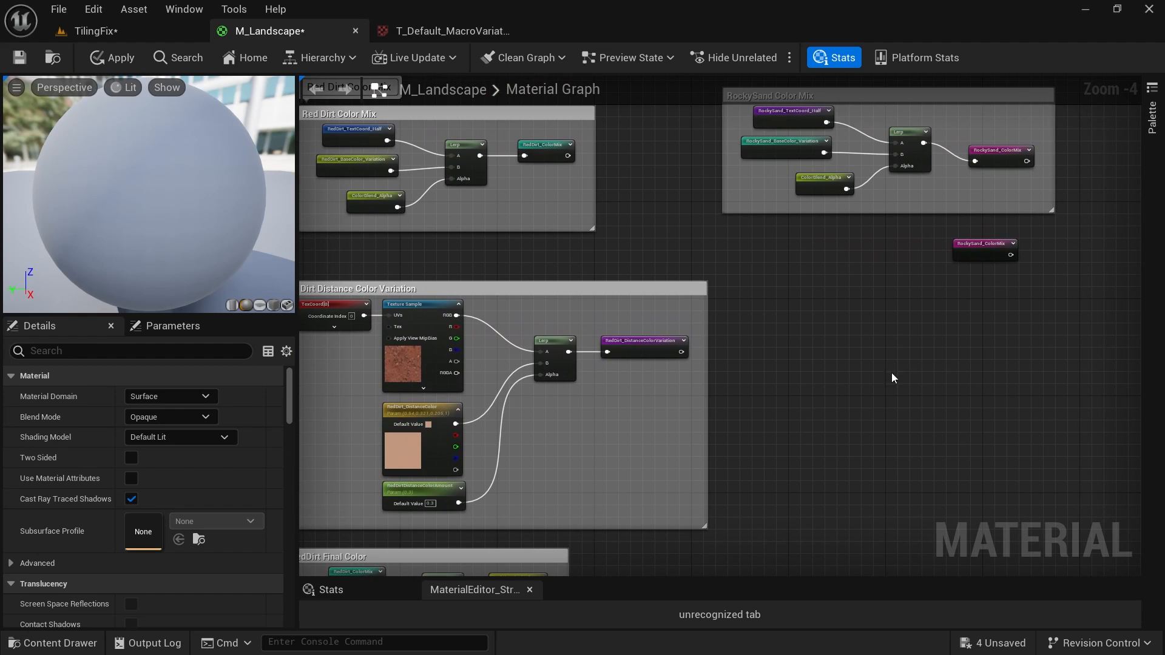
pyautogui.scroll(2, 955, 297)
pyautogui.moveTo(1003, 276); pyautogui.dragTo(908, 285, button='right')
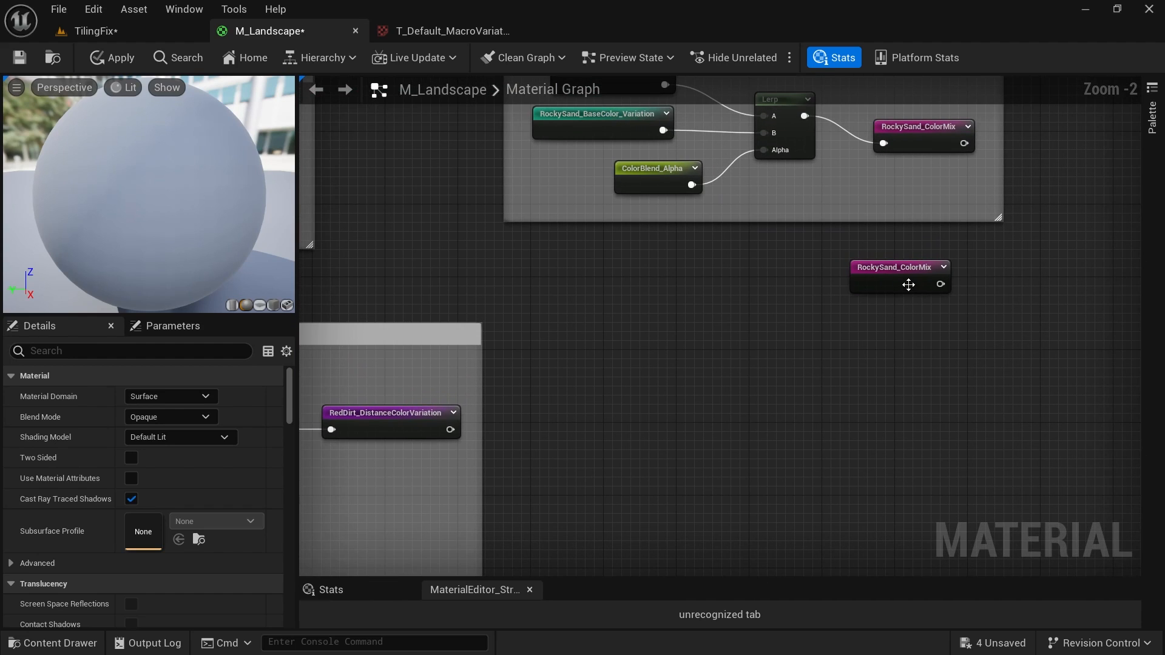
pyautogui.click(928, 290)
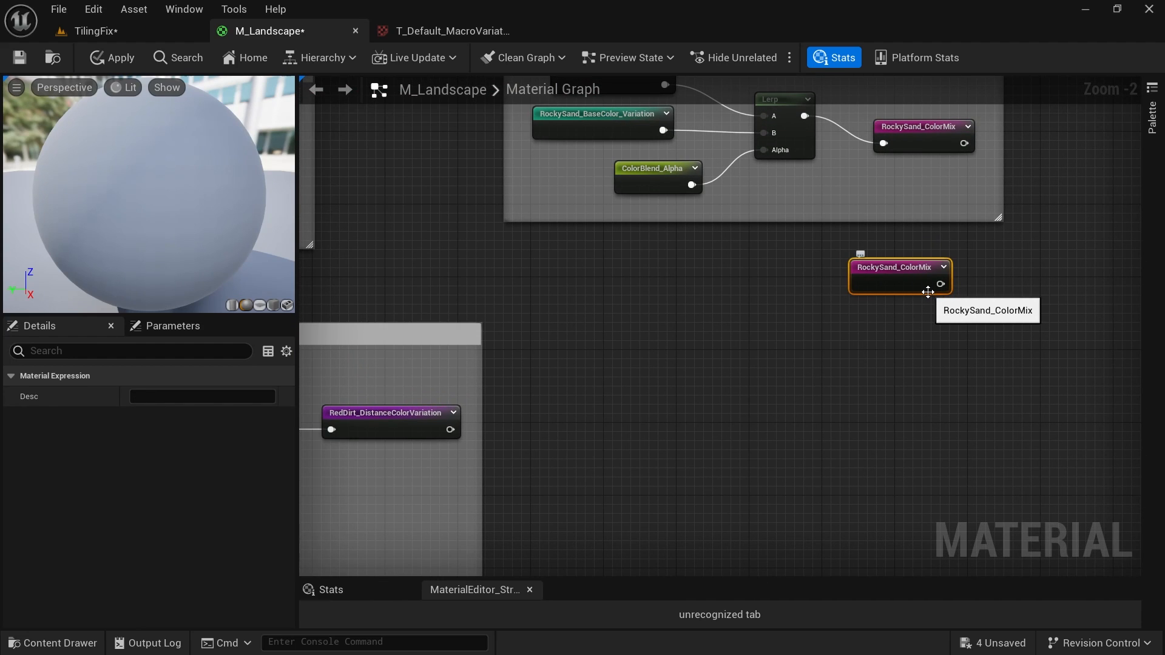
pyautogui.press('Delete')
# Copy the 0.05-tiling TexCoord from Red Dirt Distance Color Variation and paste it in the empty area below RockySand Color Mix.
pyautogui.moveTo(957, 274); pyautogui.dragTo(882, 435, button='right')
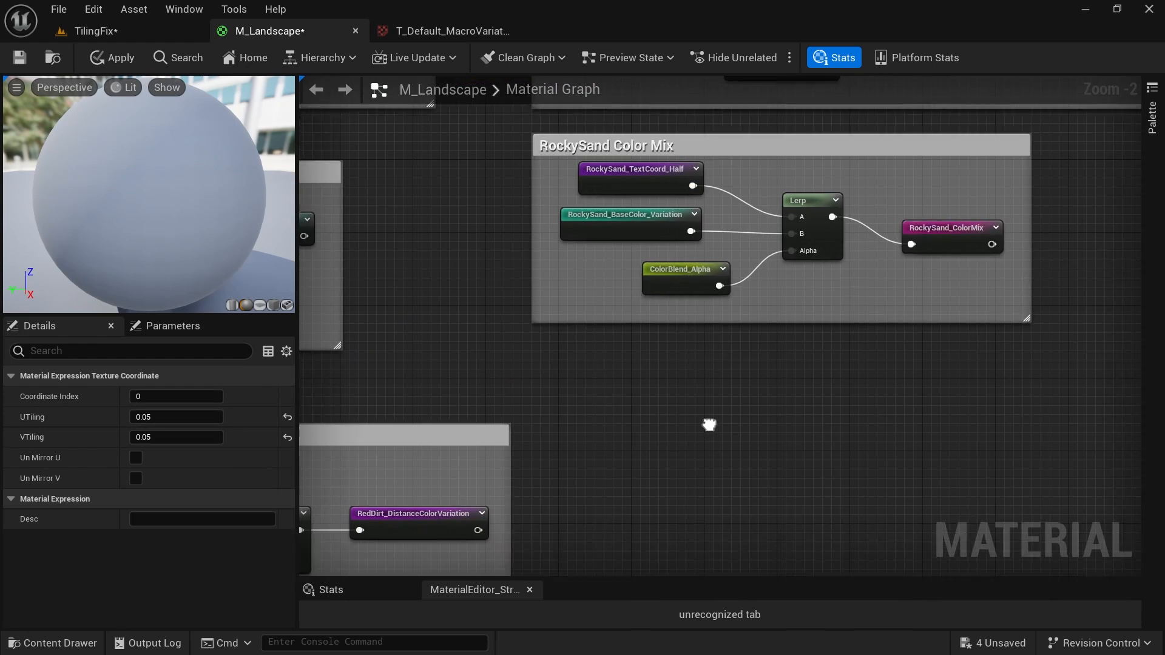
pyautogui.moveTo(707, 424); pyautogui.dragTo(1061, 214, button='right')
pyautogui.click(588, 197)
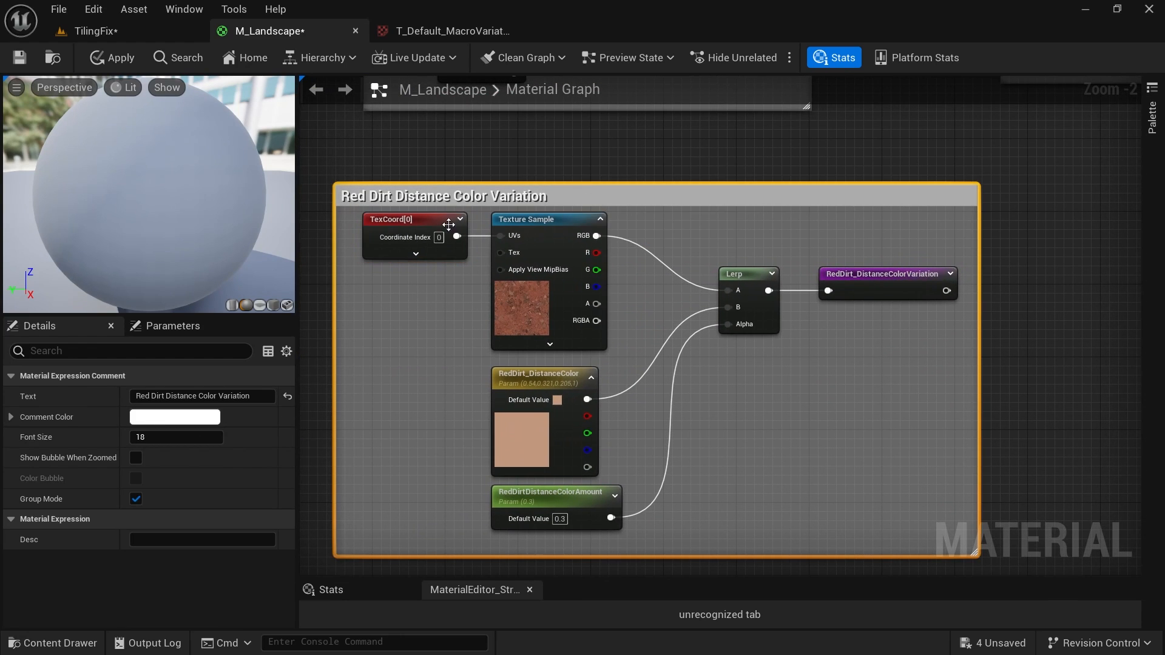
pyautogui.click(421, 222)
pyautogui.hotkey('ctrl', 'c')
pyautogui.moveTo(1059, 312); pyautogui.dragTo(724, 309, button='right')
pyautogui.hotkey('ctrl', 'v')
pyautogui.moveTo(962, 189); pyautogui.dragTo(937, 222, button='right')
# Duplicate the T_Dry_Sand Texture Sample next to the pasted TexCoord and connect the TexCoord to its UVs.
pyautogui.moveTo(594, 249); pyautogui.dragTo(966, 211, button='right')
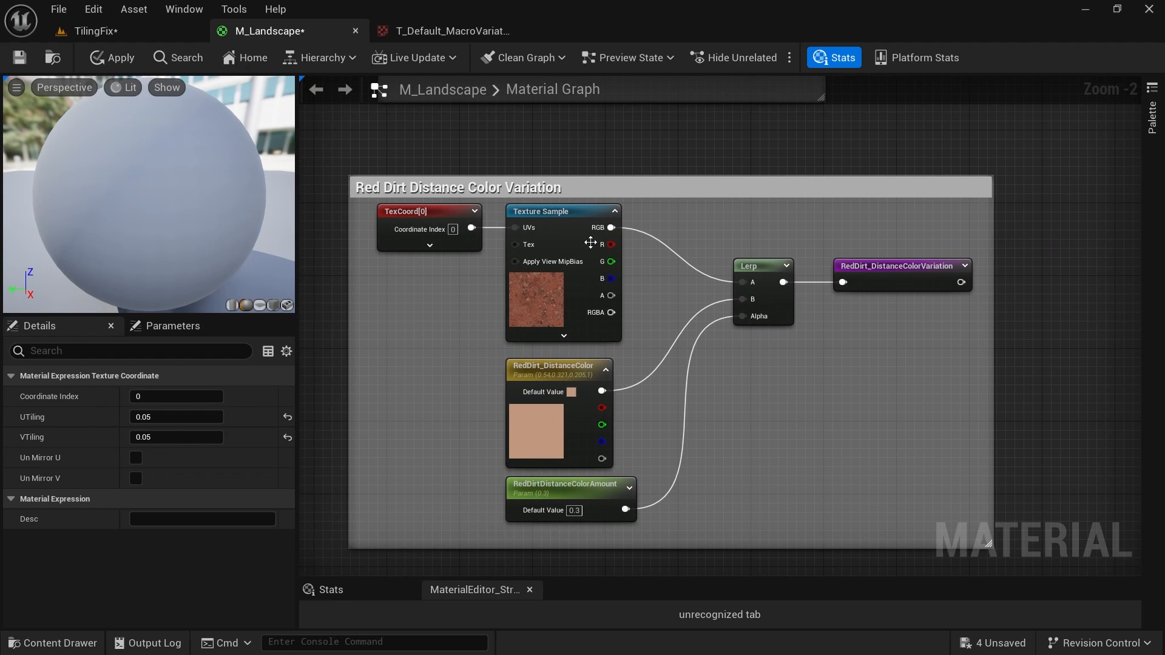
pyautogui.moveTo(1129, 234); pyautogui.dragTo(736, 452, button='right')
pyautogui.moveTo(923, 235); pyautogui.dragTo(764, 437, button='right')
pyautogui.moveTo(864, 200); pyautogui.dragTo(791, 444, button='right')
pyautogui.moveTo(802, 227); pyautogui.dragTo(789, 188, button='right')
pyautogui.click(590, 294)
pyautogui.moveTo(794, 480); pyautogui.dragTo(811, 63, button='right')
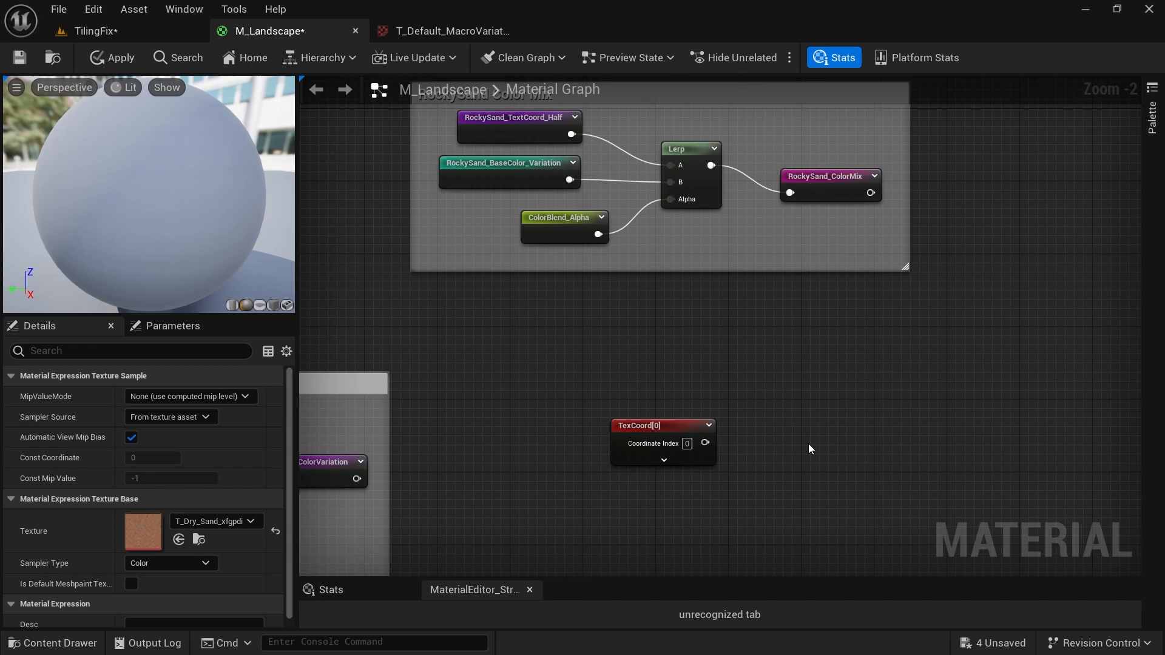
pyautogui.moveTo(808, 443); pyautogui.dragTo(781, 325, button='right')
pyautogui.hotkey('ctrl', 'v')
pyautogui.moveTo(747, 341); pyautogui.dragTo(613, 377)
pyautogui.moveTo(644, 313); pyautogui.dragTo(589, 288)
# Add a Constant3Vector below the sand Texture Sample and set it to a sandy color of about 0.694, 0.478, 0.21.
pyautogui.moveTo(439, 356); pyautogui.dragTo(1016, 278, button='right')
pyautogui.moveTo(828, 331); pyautogui.dragTo(858, 322, button='right')
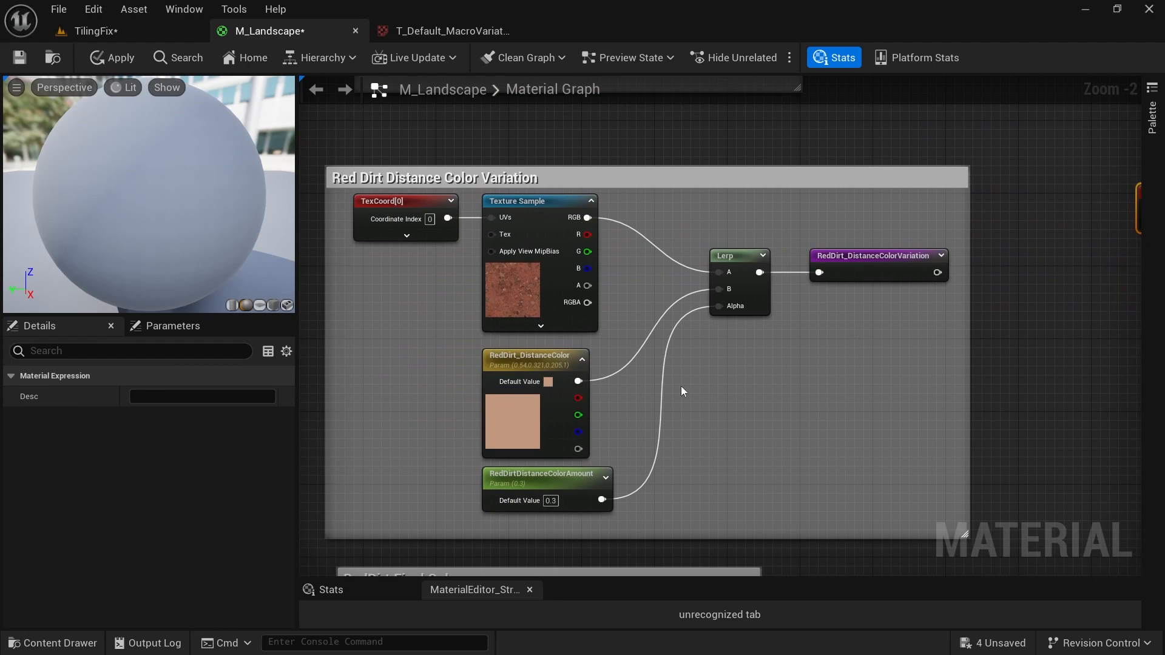
pyautogui.click(555, 436)
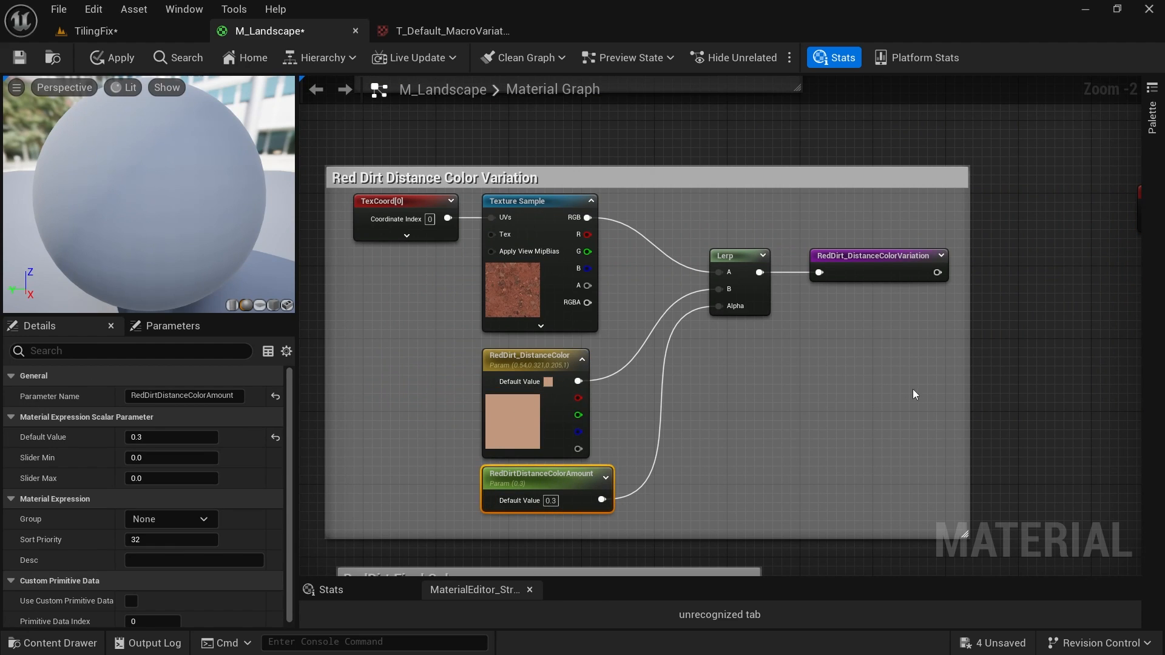
pyautogui.moveTo(886, 398); pyautogui.dragTo(631, 372, button='right')
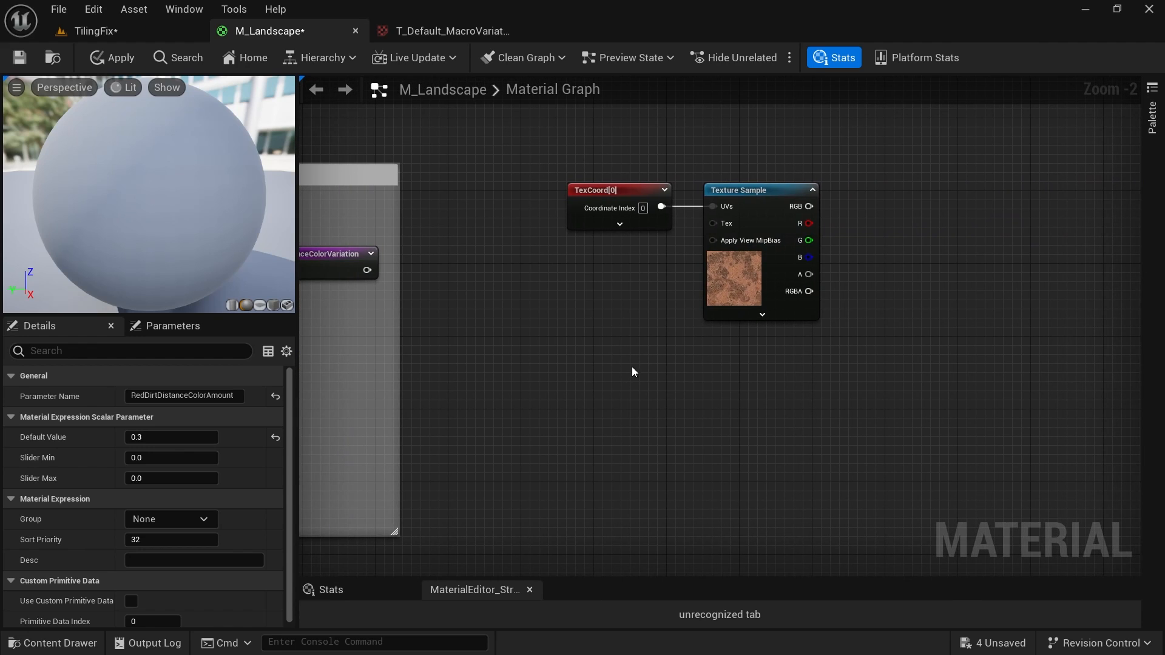
pyautogui.click(728, 398)
pyautogui.doubleClick(745, 429)
pyautogui.moveTo(849, 400); pyautogui.dragTo(905, 424)
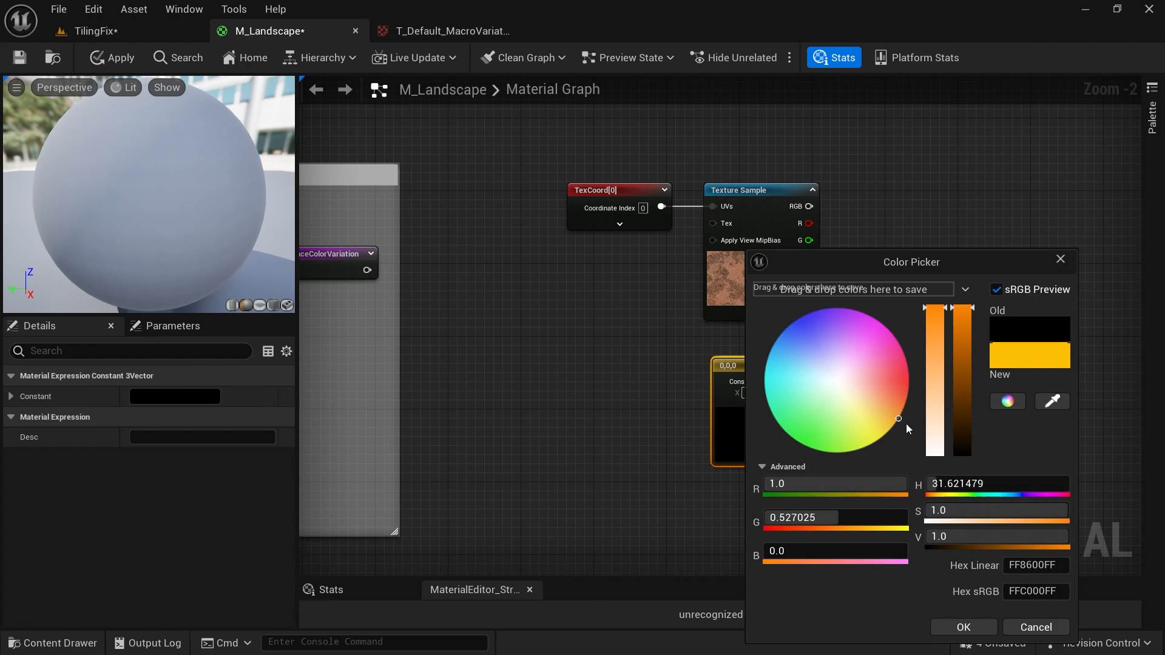
pyautogui.moveTo(961, 380); pyautogui.dragTo(961, 352)
pyautogui.moveTo(935, 316); pyautogui.dragTo(933, 351)
pyautogui.click(984, 624)
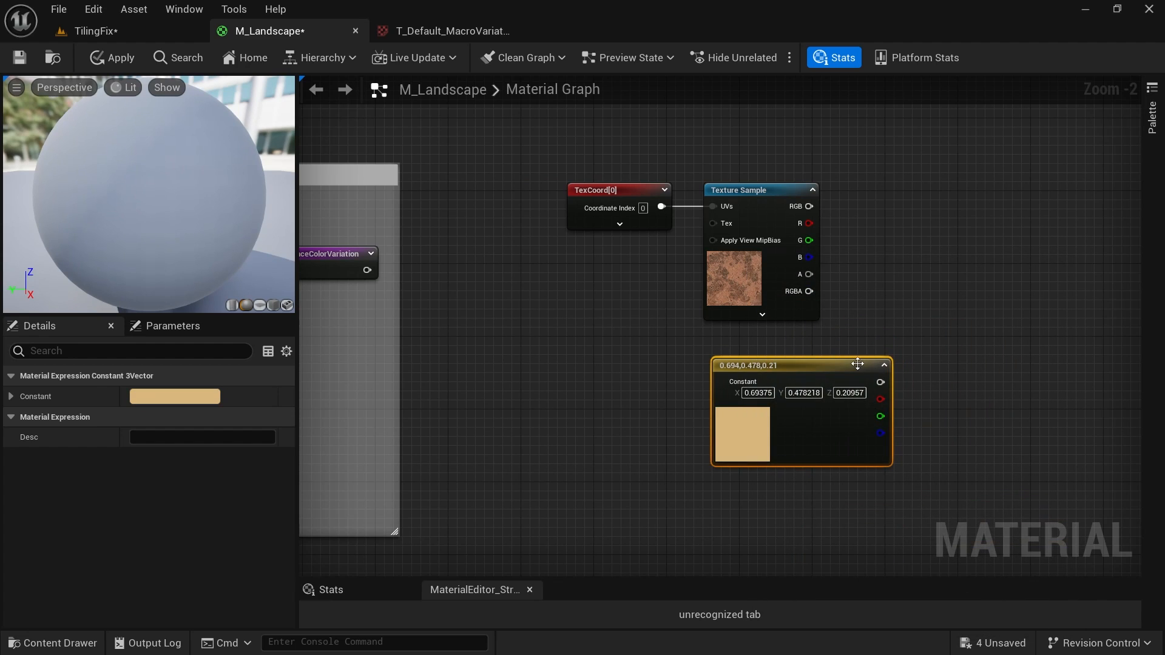
# Convert the sandy color constant to a parameter named RockySand_DistanceColor.
pyautogui.moveTo(857, 364); pyautogui.dragTo(796, 338, button='right')
pyautogui.rightClick(774, 336)
pyautogui.click(850, 336)
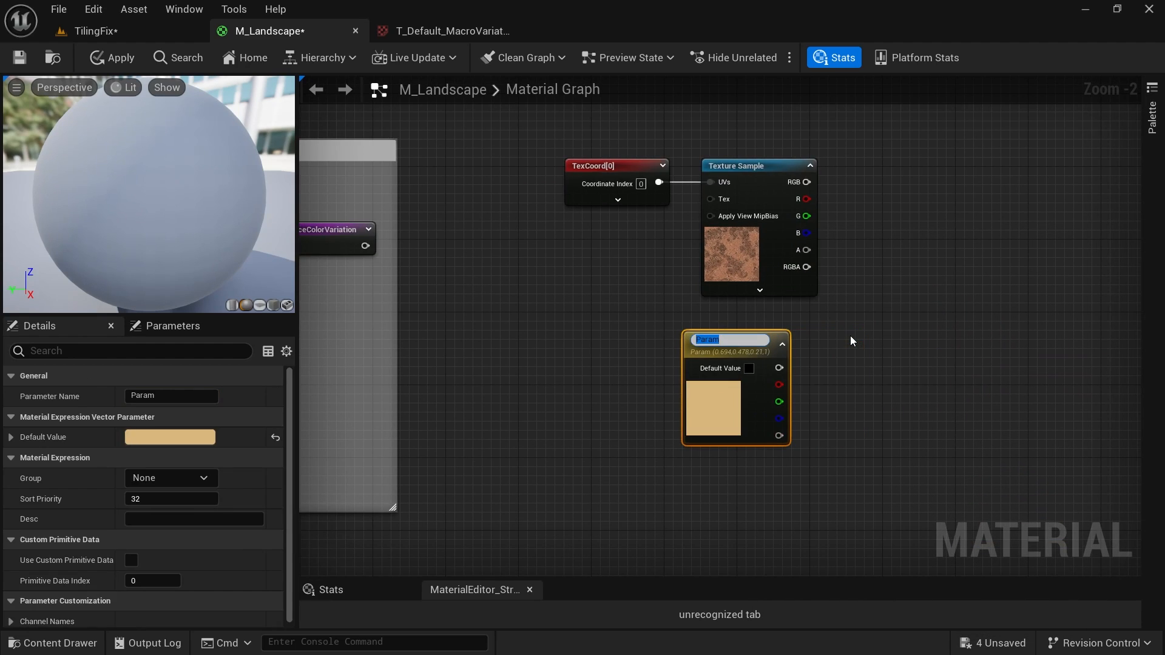
pyautogui.write('RockySand_DistanceColor')
pyautogui.press('Return')
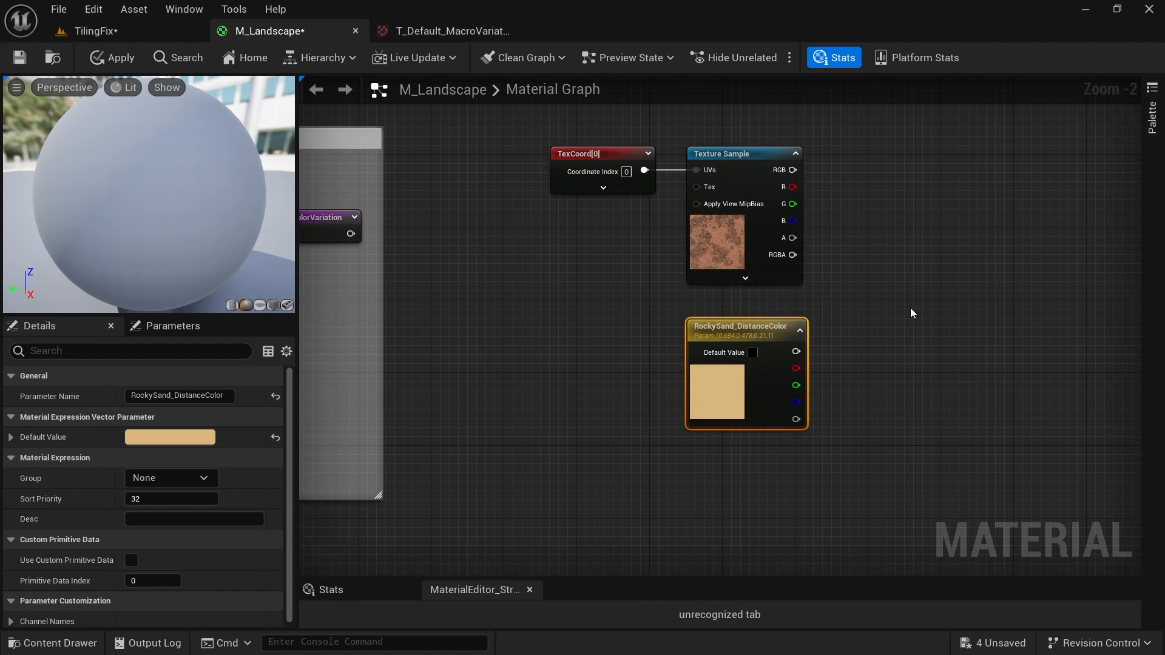
# Add a Lerp with the sand texture's RGB into A and RockySand_DistanceColor into B, and tuck the color node under the texture.
pyautogui.press('l')
pyautogui.click(885, 173)
pyautogui.moveTo(884, 174); pyautogui.dragTo(870, 221, button='right')
pyautogui.moveTo(762, 213); pyautogui.dragTo(873, 239)
pyautogui.moveTo(766, 395); pyautogui.dragTo(867, 254)
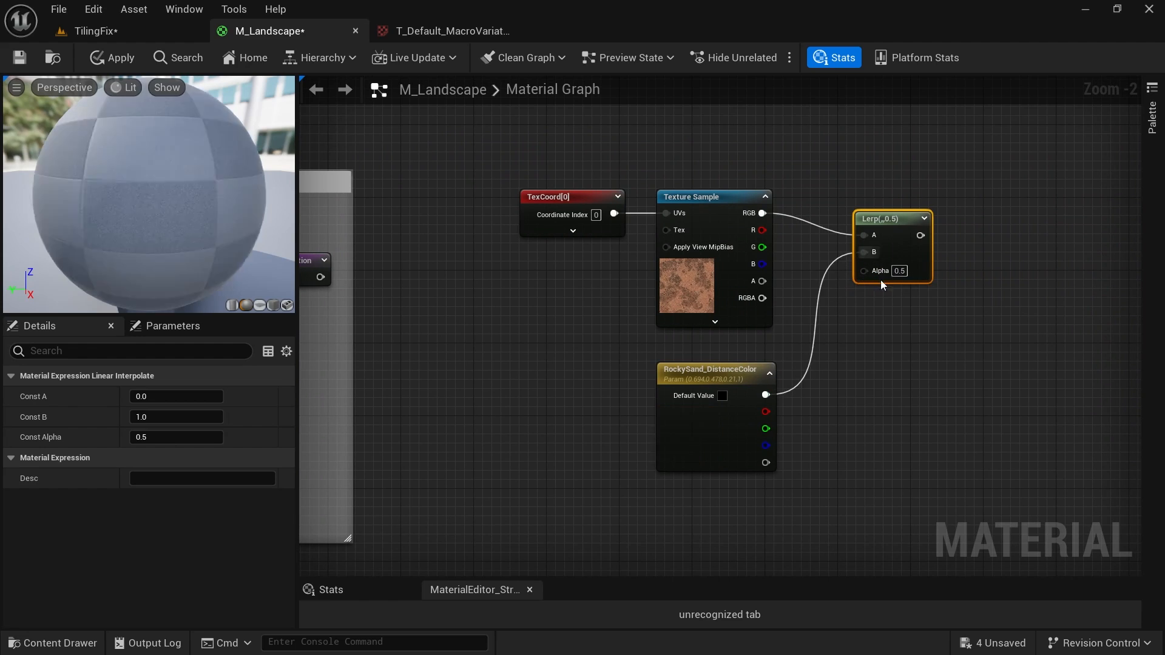
pyautogui.moveTo(752, 366); pyautogui.dragTo(760, 339)
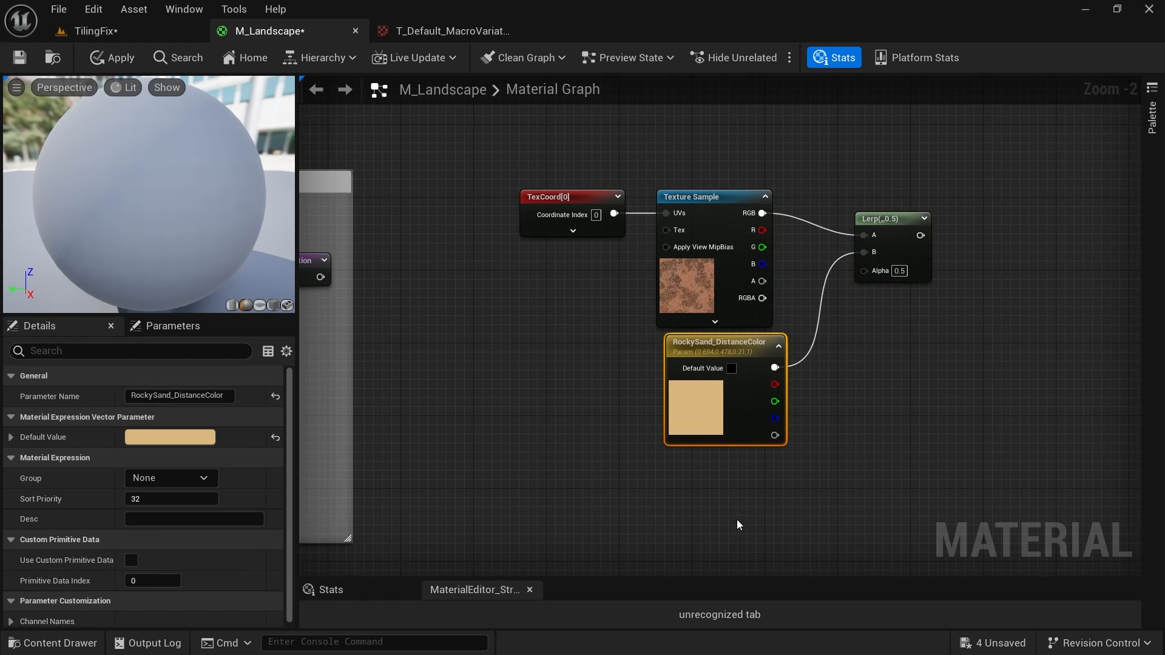
# Add a scalar parameter named RockySandDistanceColorAmount below the color node and connect it to the Lerp's Alpha.
pyautogui.rightClick(727, 485)
pyautogui.write('scalar')
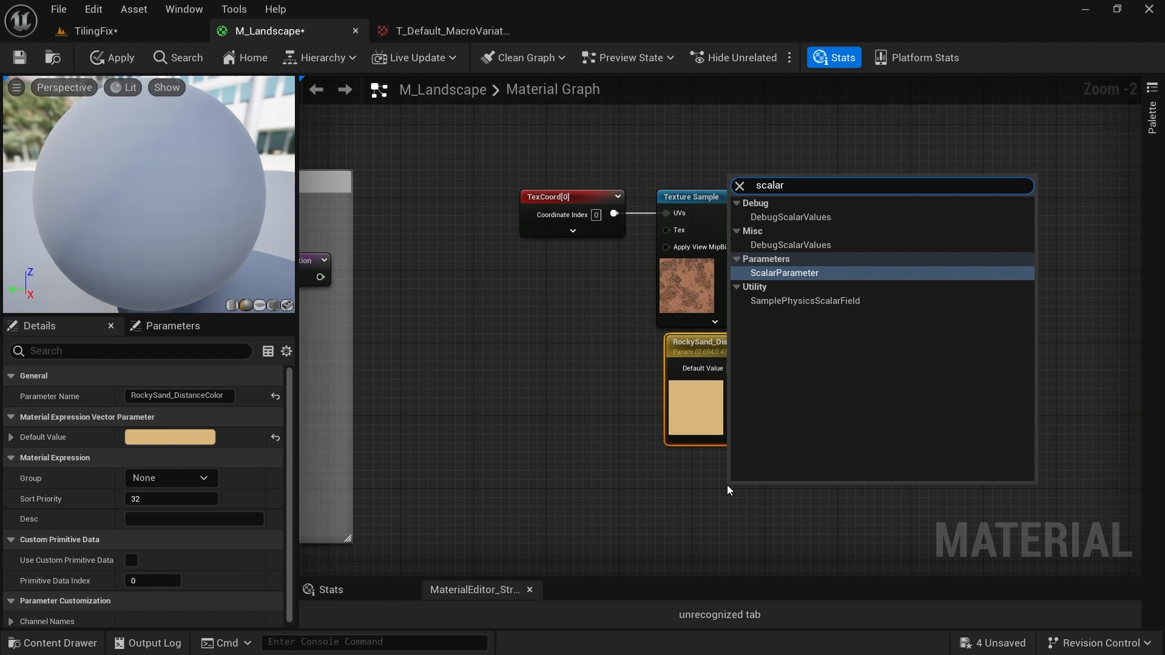
pyautogui.click(785, 273)
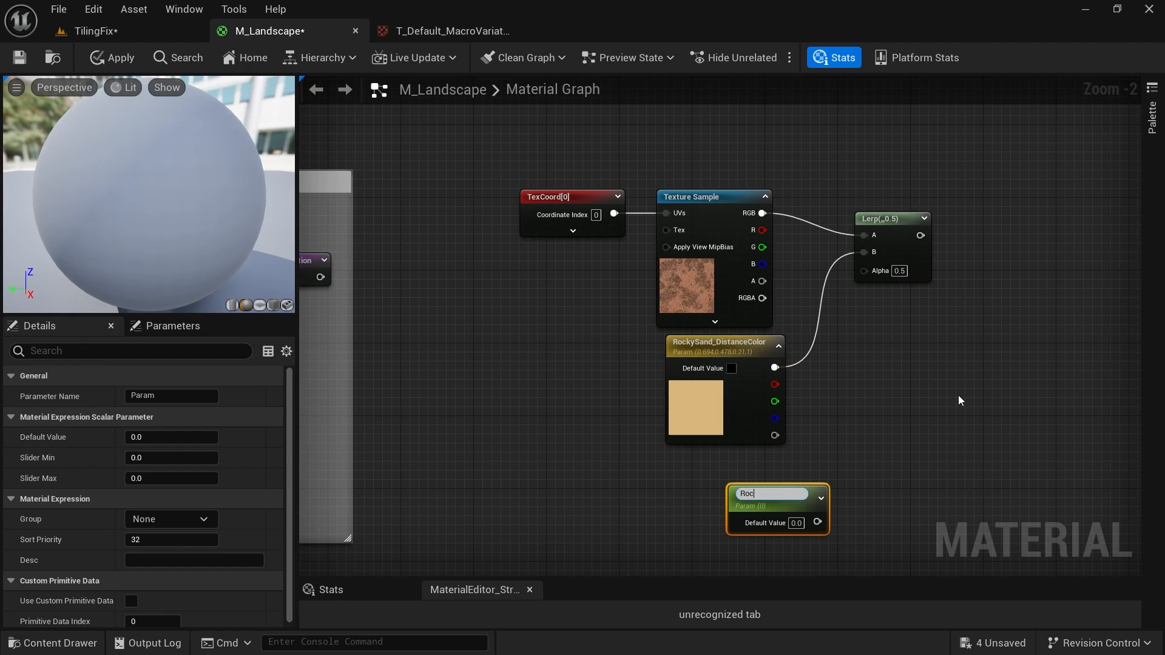
pyautogui.write('RockySandDistanceColorAmount')
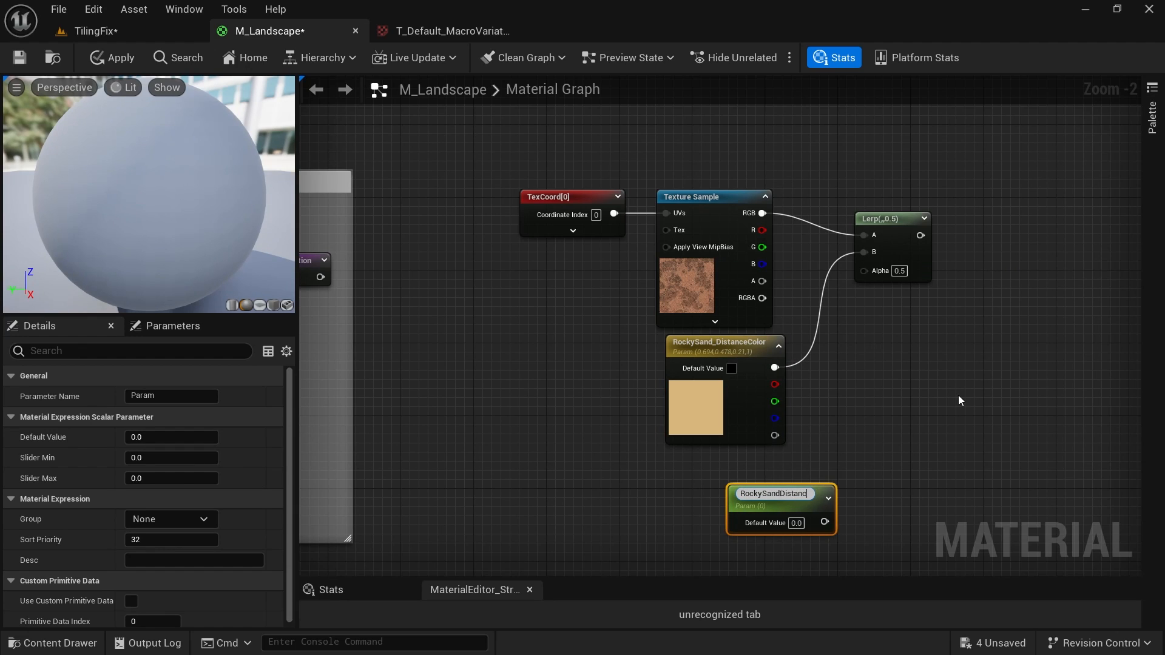
pyautogui.press('Return')
pyautogui.moveTo(820, 504); pyautogui.dragTo(864, 271)
# Add a named reroute declaration called RockySand_DistanceColorVariation on the sand Lerp's output and place it beside the Lerp.
pyautogui.moveTo(910, 243); pyautogui.dragTo(1025, 228, button='right')
pyautogui.moveTo(1021, 224); pyautogui.dragTo(1022, 320)
pyautogui.write('name')
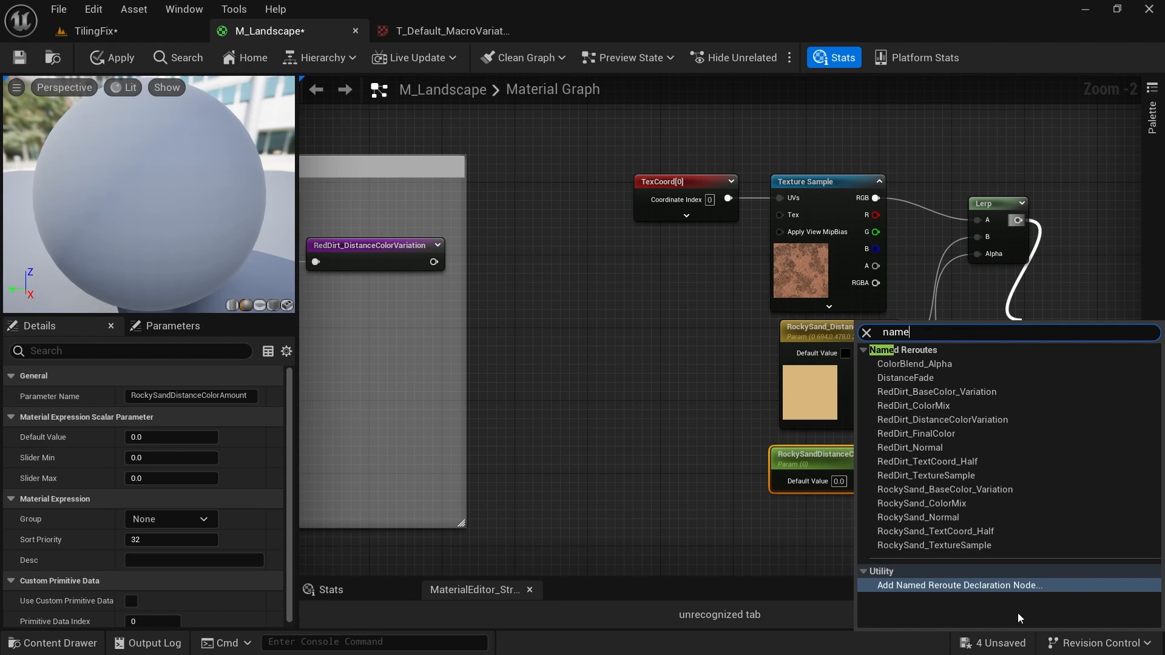
pyautogui.click(1006, 584)
pyautogui.write('RockyS')
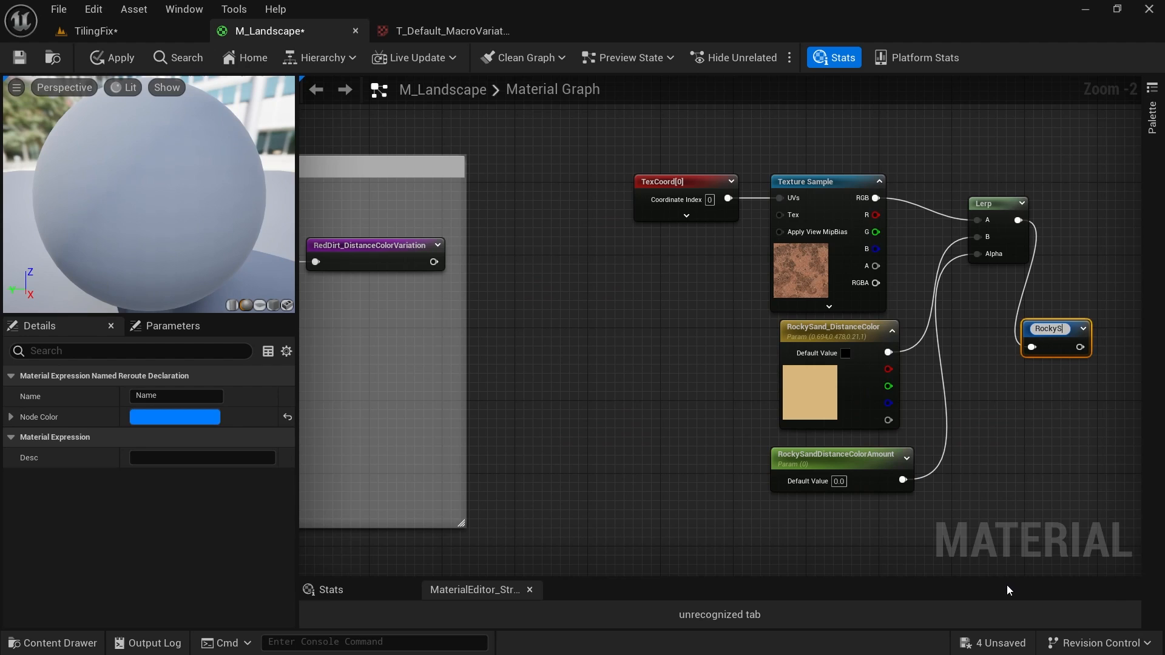
pyautogui.write('and_Di')
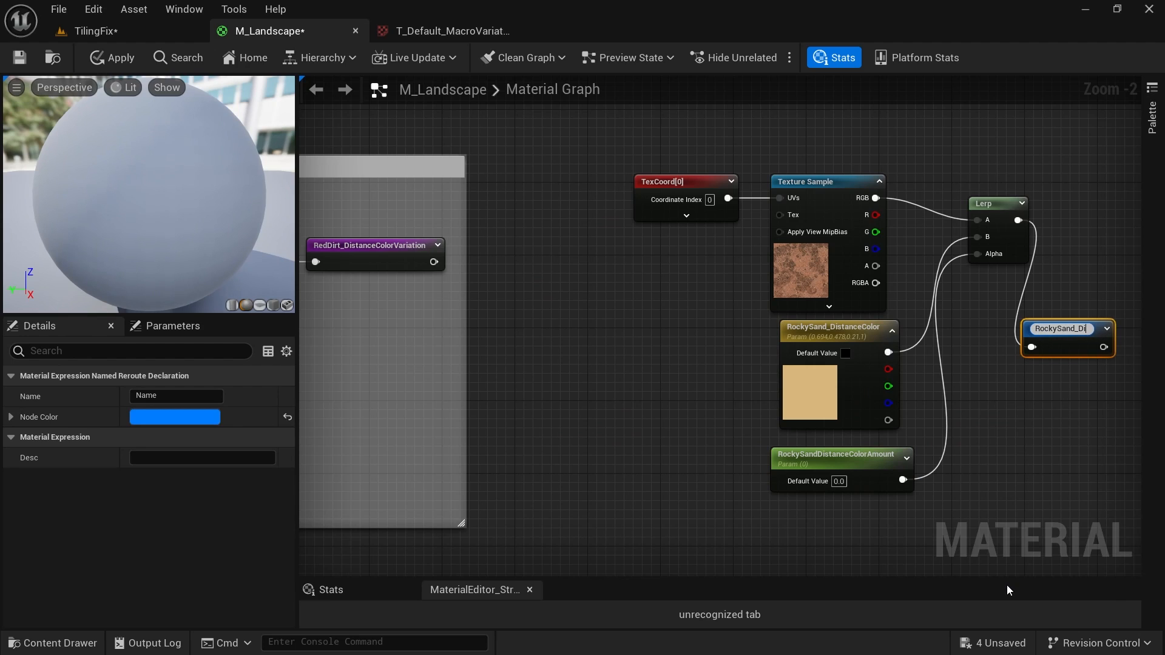
pyautogui.write('stanceColorVari')
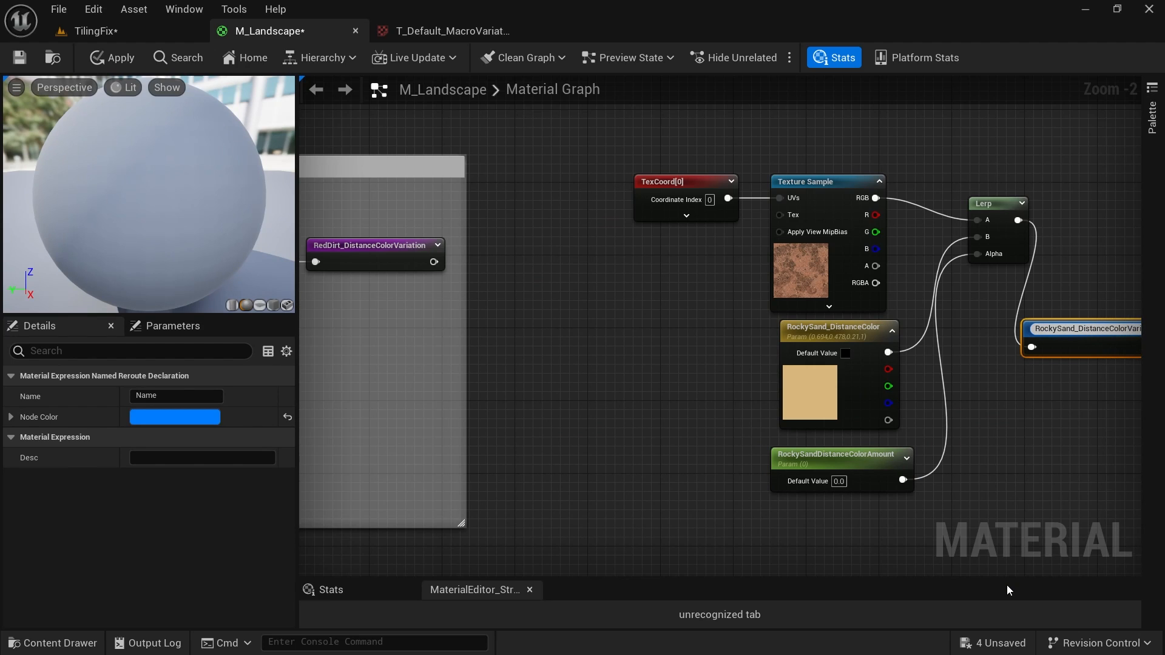
pyautogui.write('ation')
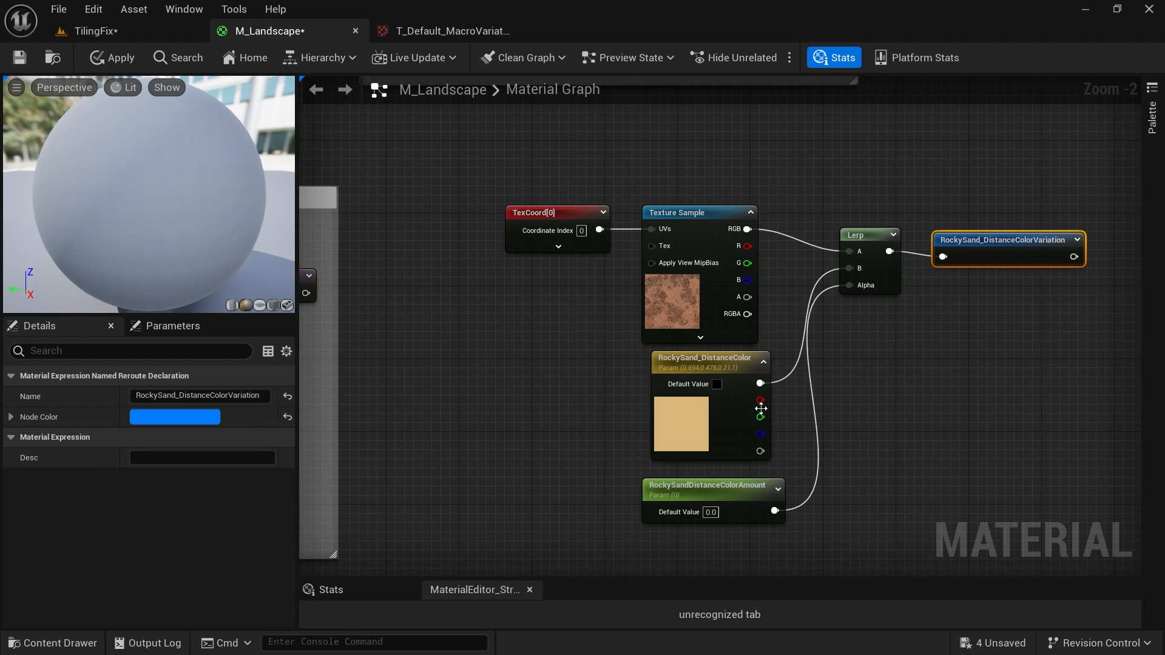
# Tidy the rocky sand color parameter's placement and wrap the node group in a comment titled RockySand Distance Color Variation.
pyautogui.moveTo(737, 365); pyautogui.dragTo(726, 364)
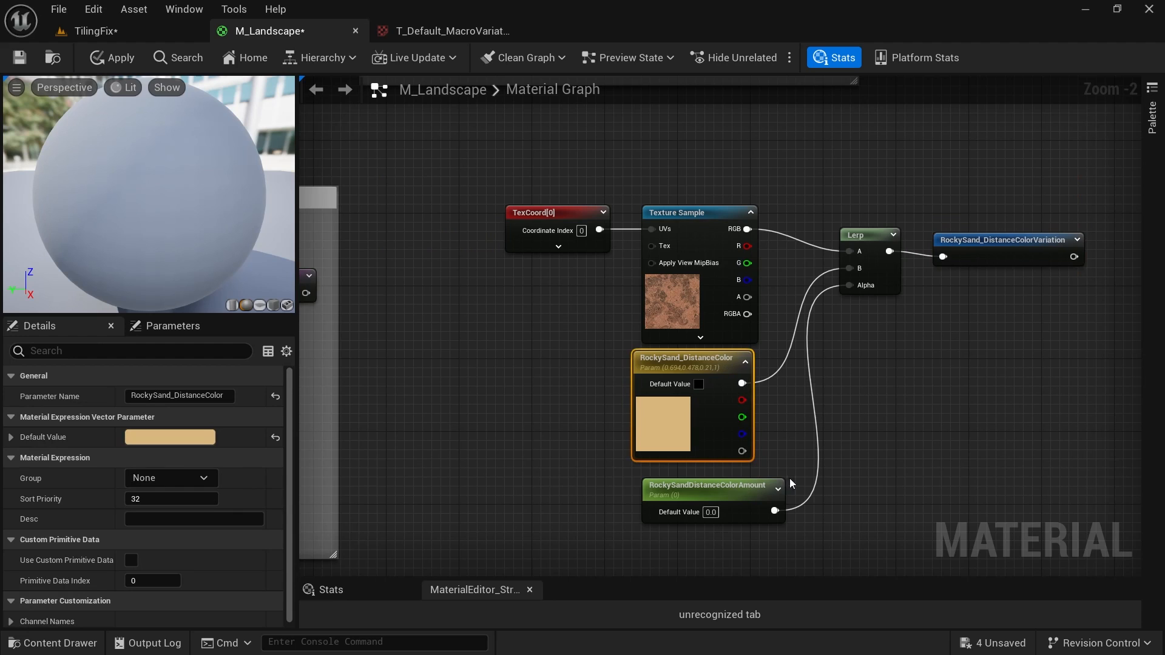
pyautogui.click(748, 488)
pyautogui.scroll(-2, 817, 479)
pyautogui.moveTo(923, 395); pyautogui.dragTo(968, 377, button='right')
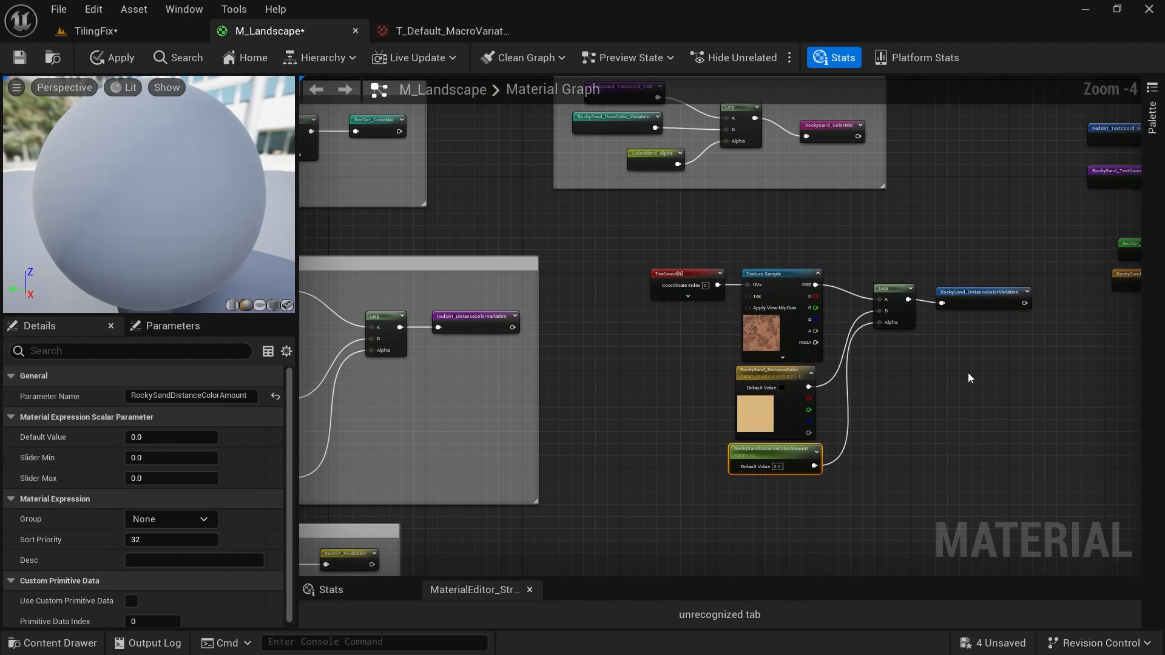
pyautogui.moveTo(1043, 489); pyautogui.dragTo(632, 243)
pyautogui.press('c')
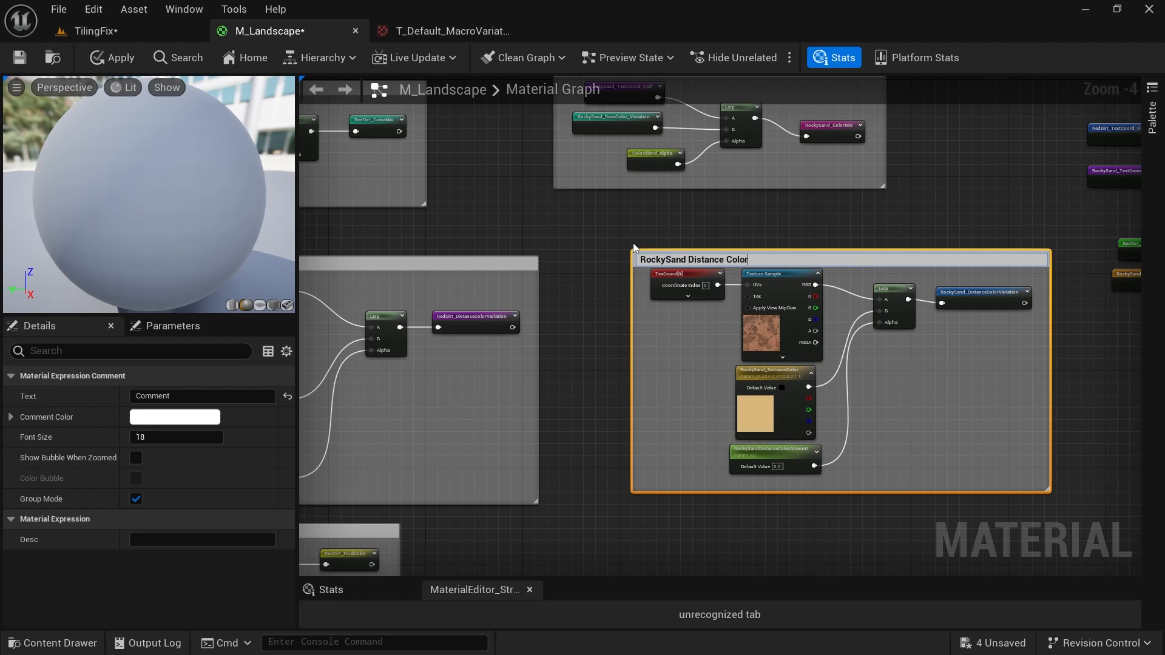
pyautogui.write('RockySand Distance Color Variation')
pyautogui.press('Return')
# Place a RockySand_ColorMix reroute beside the RedDirt Final Color group and connect it to input A of a new Lerp.
pyautogui.moveTo(809, 318); pyautogui.dragTo(992, 28, button='right')
pyautogui.scroll(1, 531, 355)
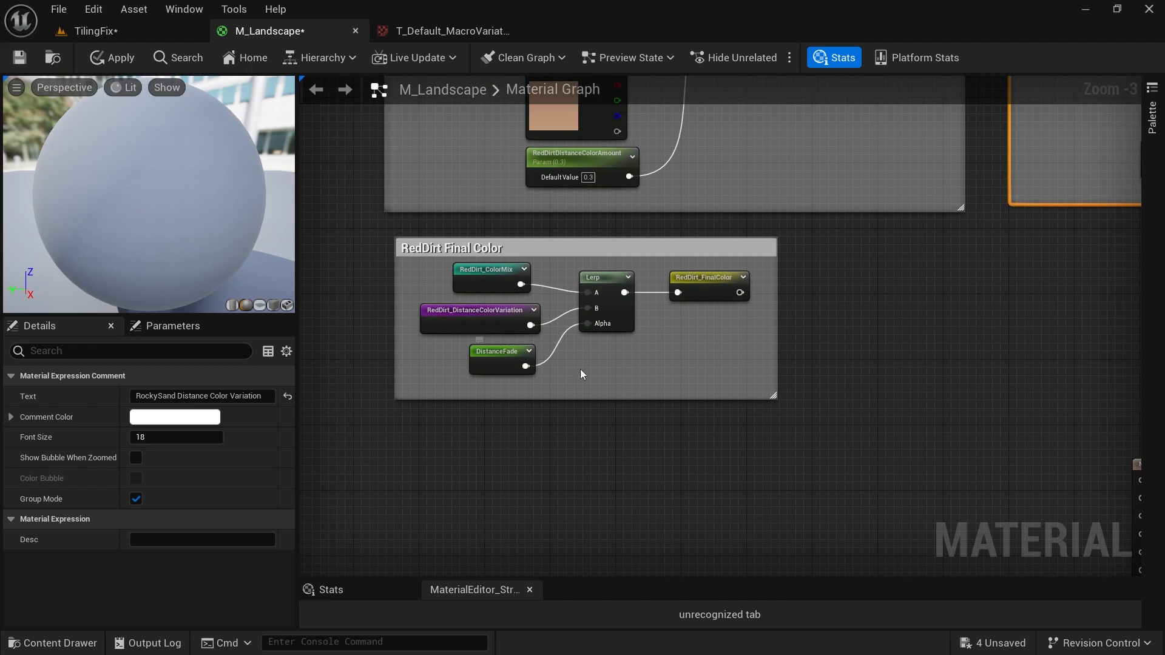
pyautogui.moveTo(853, 282); pyautogui.dragTo(633, 296, button='right')
pyautogui.rightClick(854, 277)
pyautogui.write('rocky')
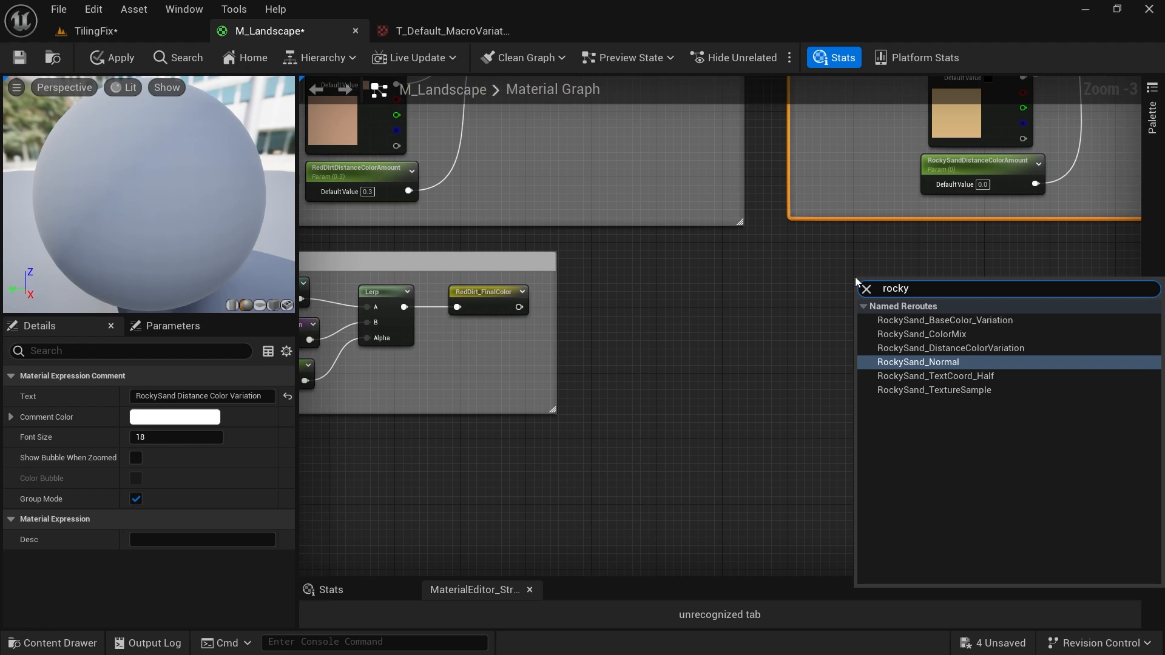
pyautogui.click(954, 332)
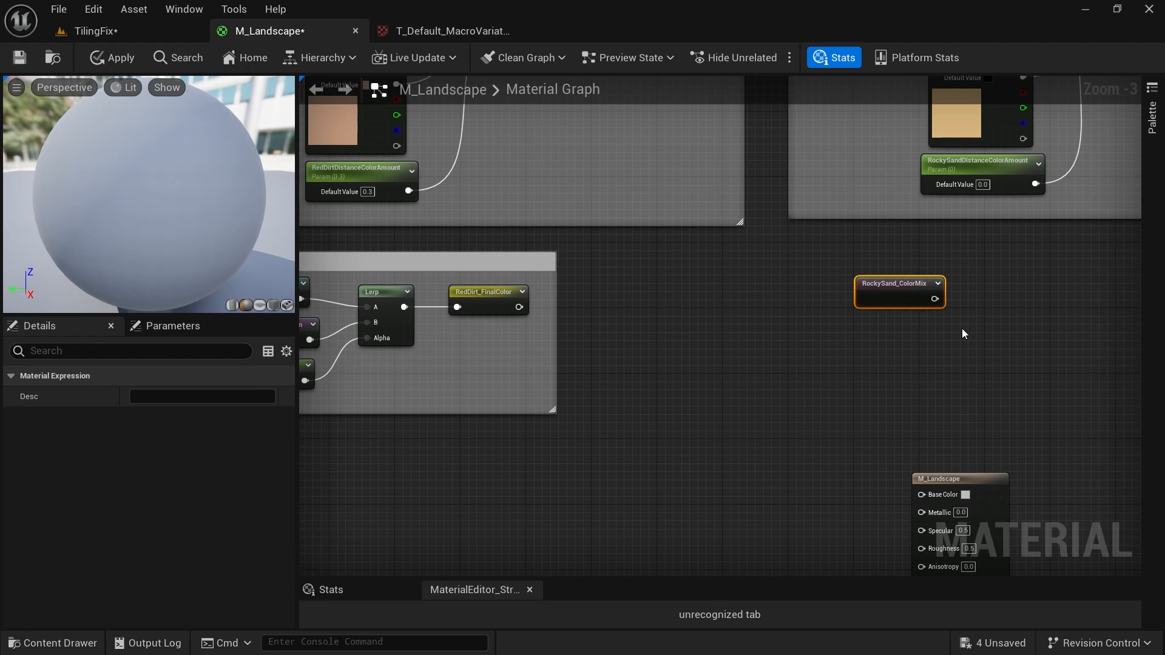
pyautogui.scroll(3, 984, 307)
pyautogui.click(984, 303)
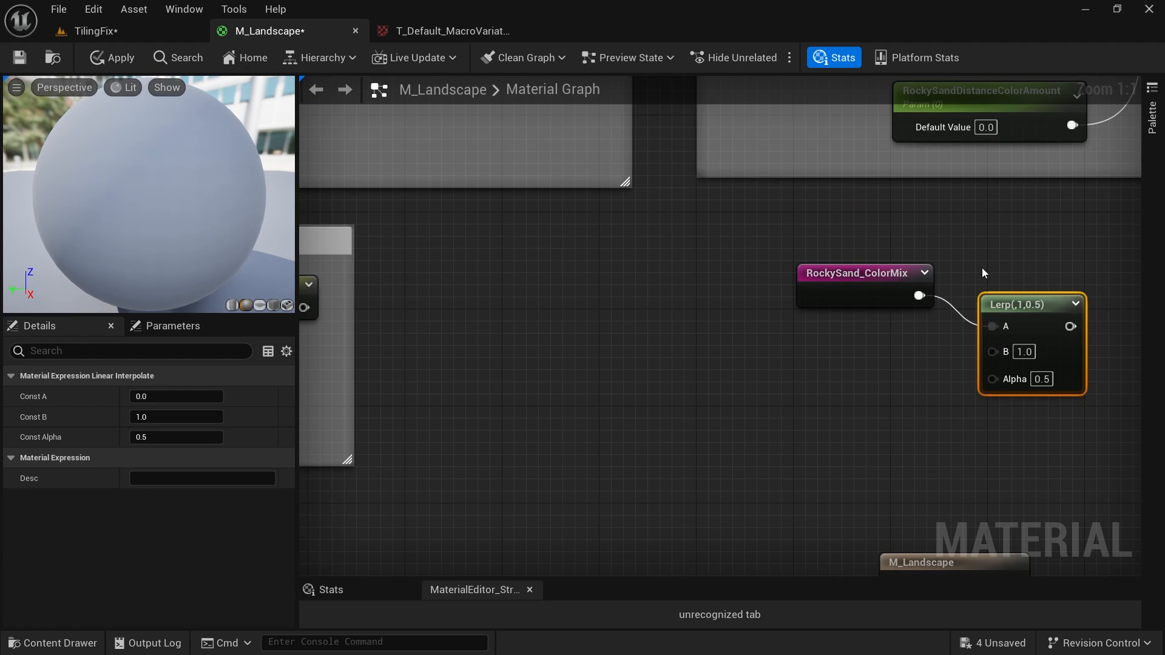
# Add a RockySand_DistanceColorVariation reroute below the color mix node and connect it to the Lerp's B input.
pyautogui.moveTo(981, 267); pyautogui.dragTo(790, 248, button='right')
pyautogui.rightClick(618, 363)
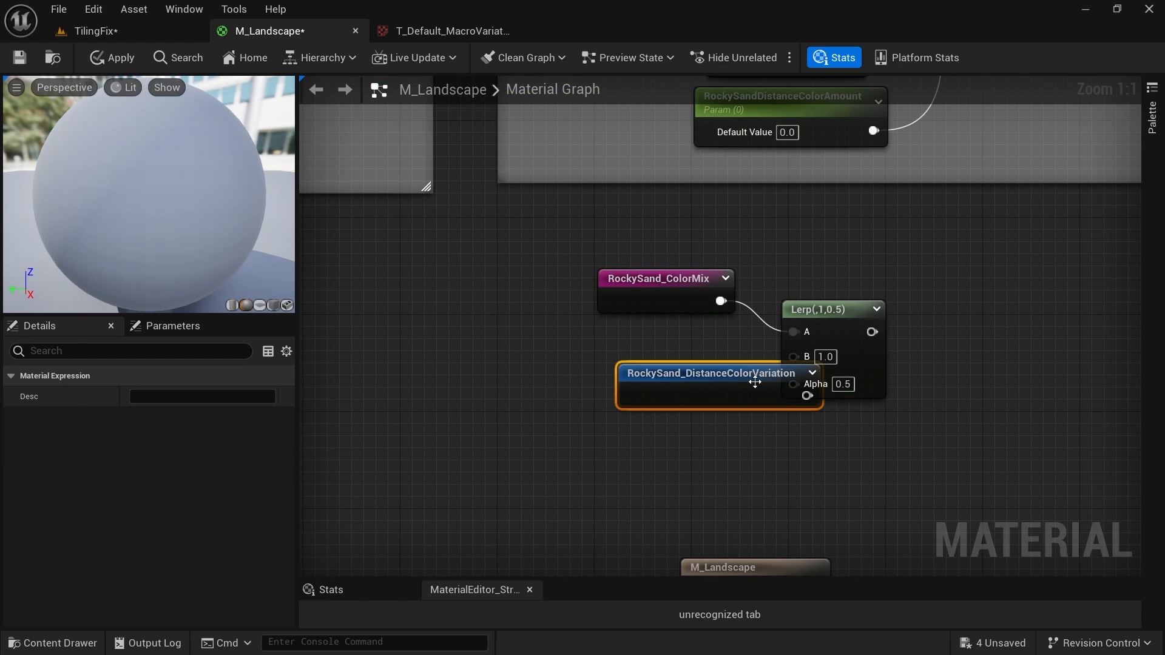
pyautogui.moveTo(754, 381); pyautogui.dragTo(793, 356)
# Copy the DistanceFade reroute from the RedDirt Final Color group, paste it below the sand reroutes and connect it to the Lerp's Alpha.
pyautogui.moveTo(545, 441); pyautogui.dragTo(1140, 316, button='right')
pyautogui.click(377, 274)
pyautogui.moveTo(1018, 310); pyautogui.dragTo(454, 354, button='right')
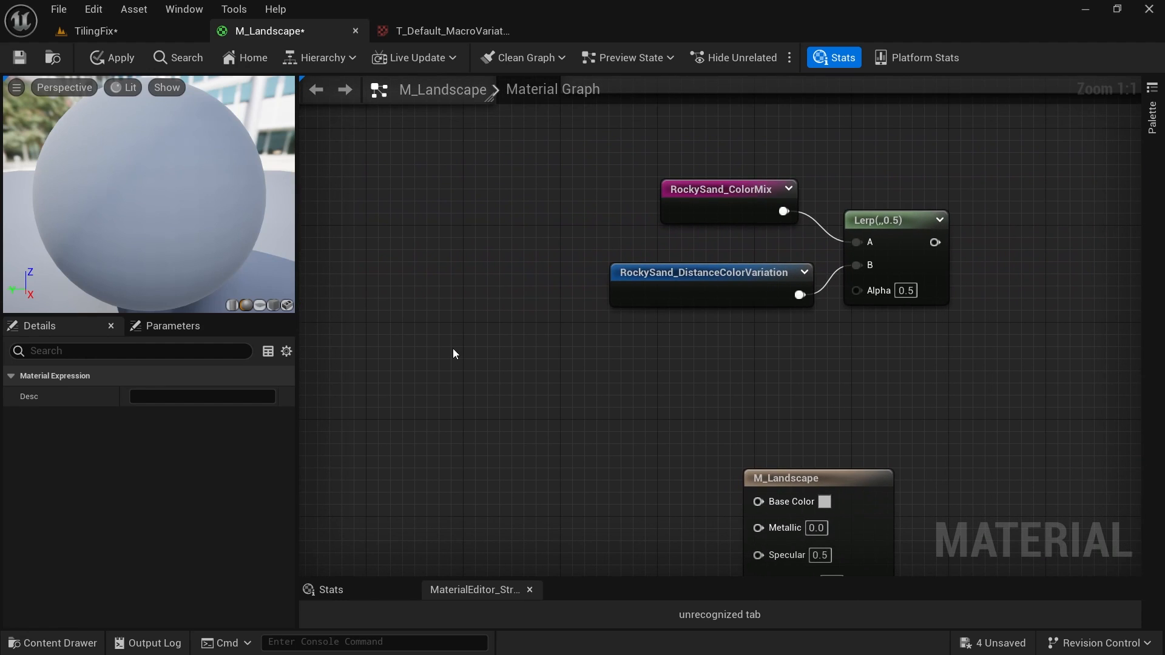
pyautogui.hotkey('ctrl', 'v')
pyautogui.moveTo(779, 381); pyautogui.dragTo(858, 292)
# Add a named reroute declaration called RockySand_FinalColor on the output of the new Lerp.
pyautogui.moveTo(777, 350); pyautogui.dragTo(688, 388, button='right')
pyautogui.moveTo(823, 280); pyautogui.dragTo(907, 277)
pyautogui.write('named')
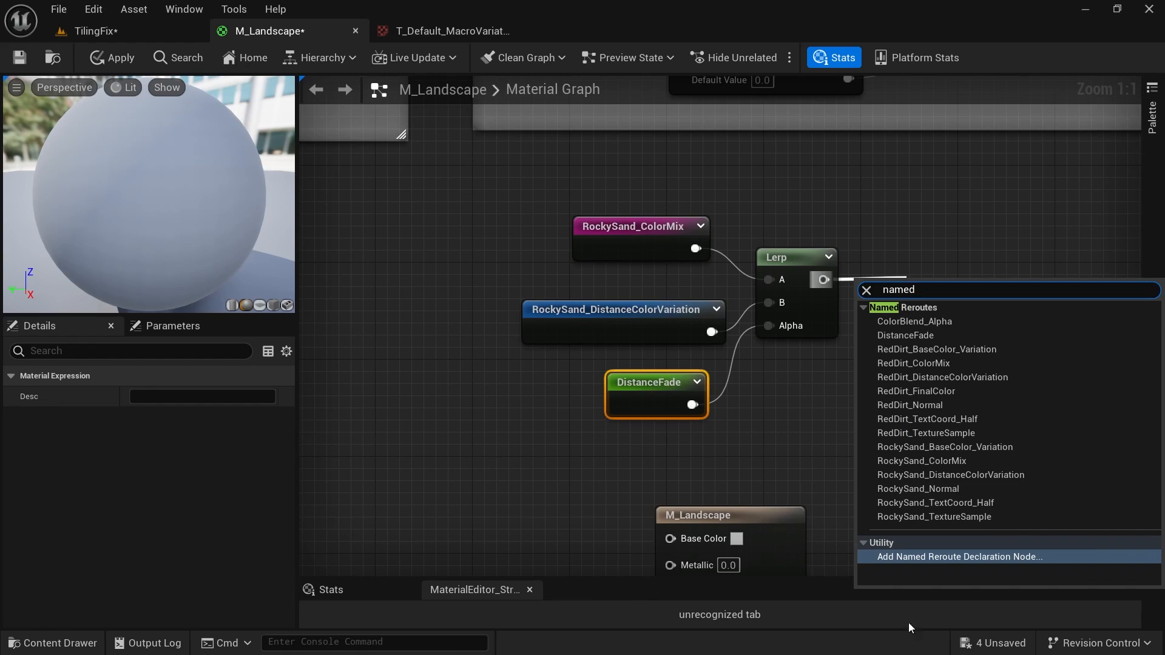
pyautogui.click(952, 557)
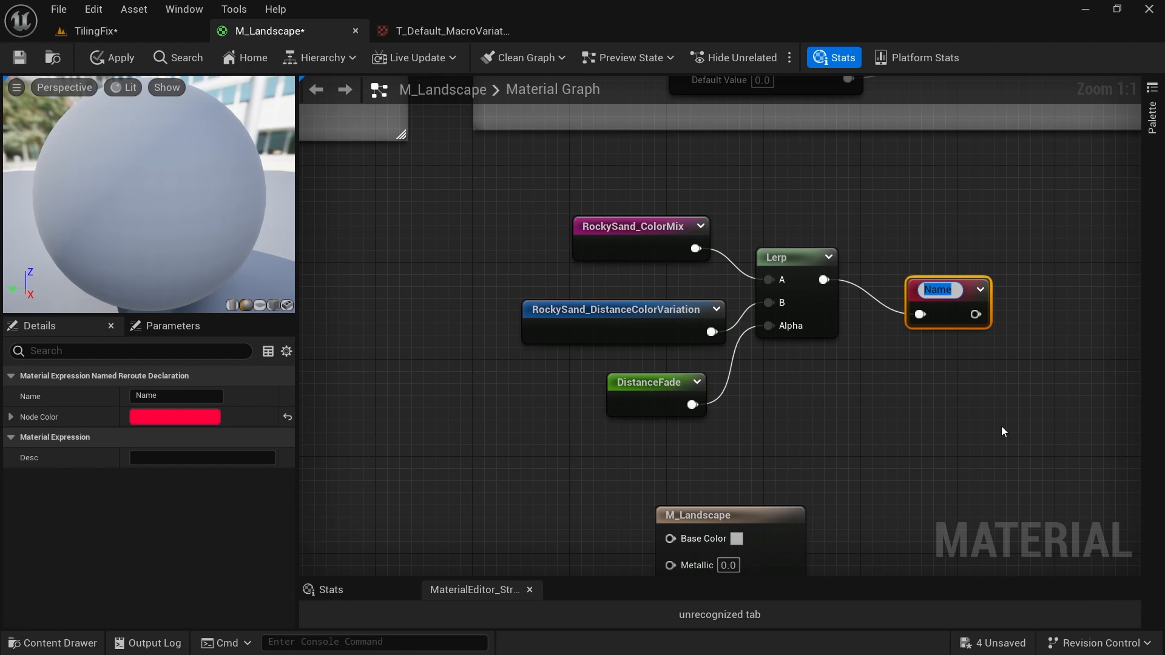
pyautogui.write('RTock')
pyautogui.press('BackSpace')
pyautogui.press('BackSpace')
pyautogui.press('BackSpace')
pyautogui.press('BackSpace')
pyautogui.write('ock')
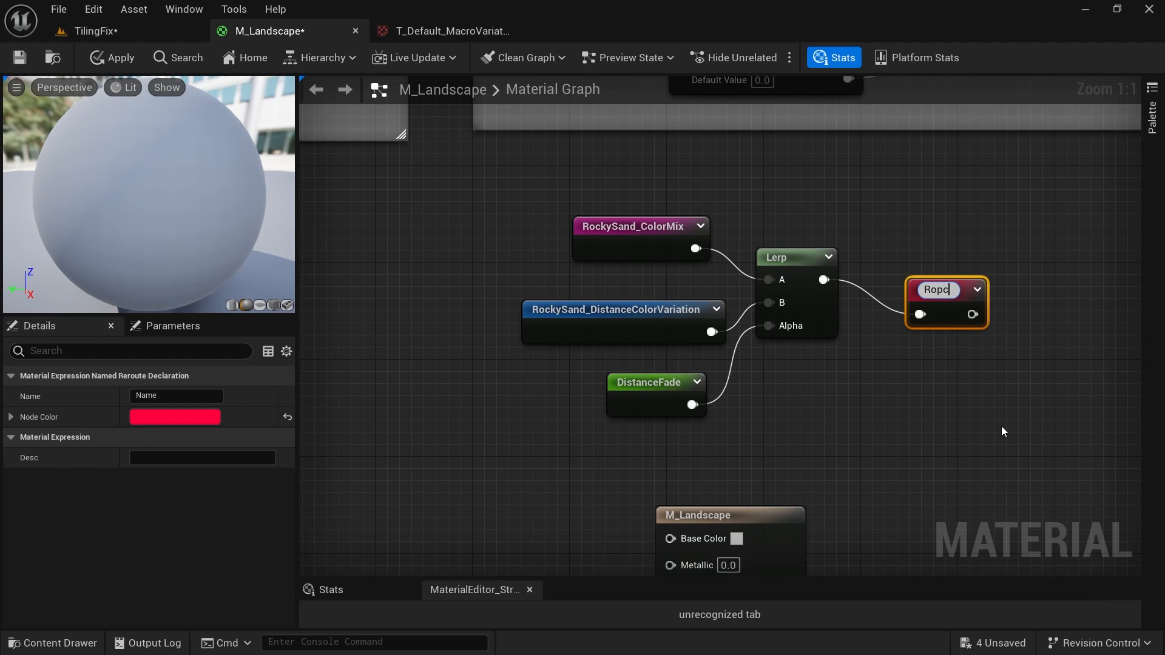
pyautogui.press('BackSpace')
pyautogui.press('BackSpace')
pyautogui.press('BackSpace')
pyautogui.write('ockySand')
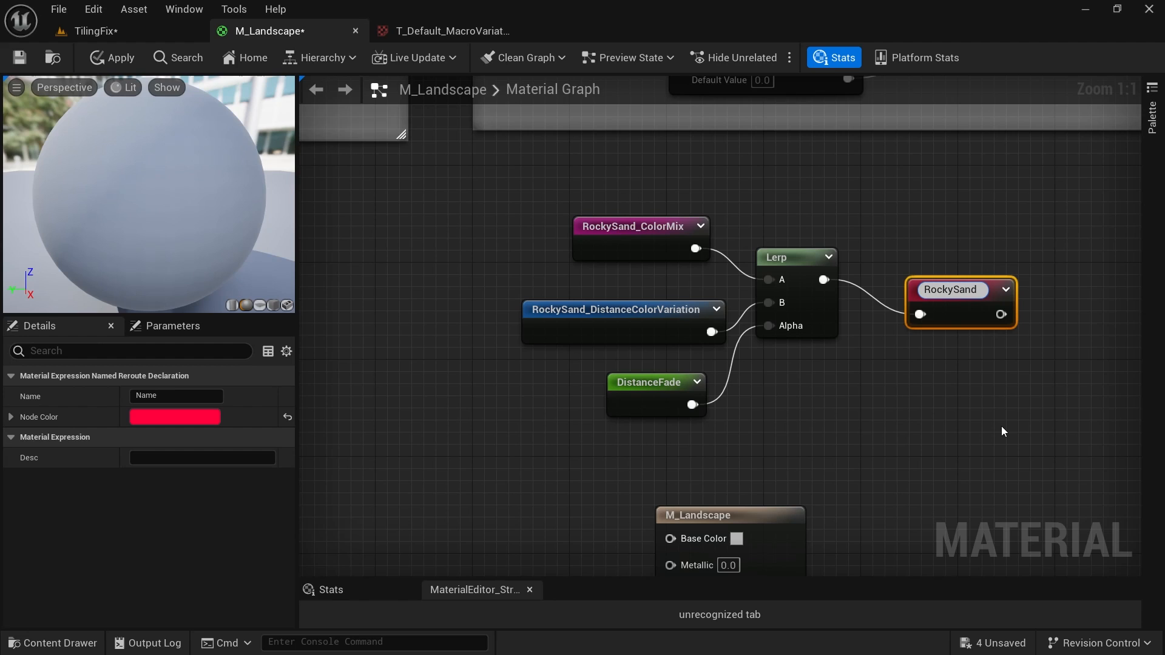
pyautogui.write('_FinalColor')
pyautogui.press('Return')
# Wrap the new rocky sand Lerp and its reroutes in a comment titled RockySand Final Color.
pyautogui.scroll(-2, 984, 376)
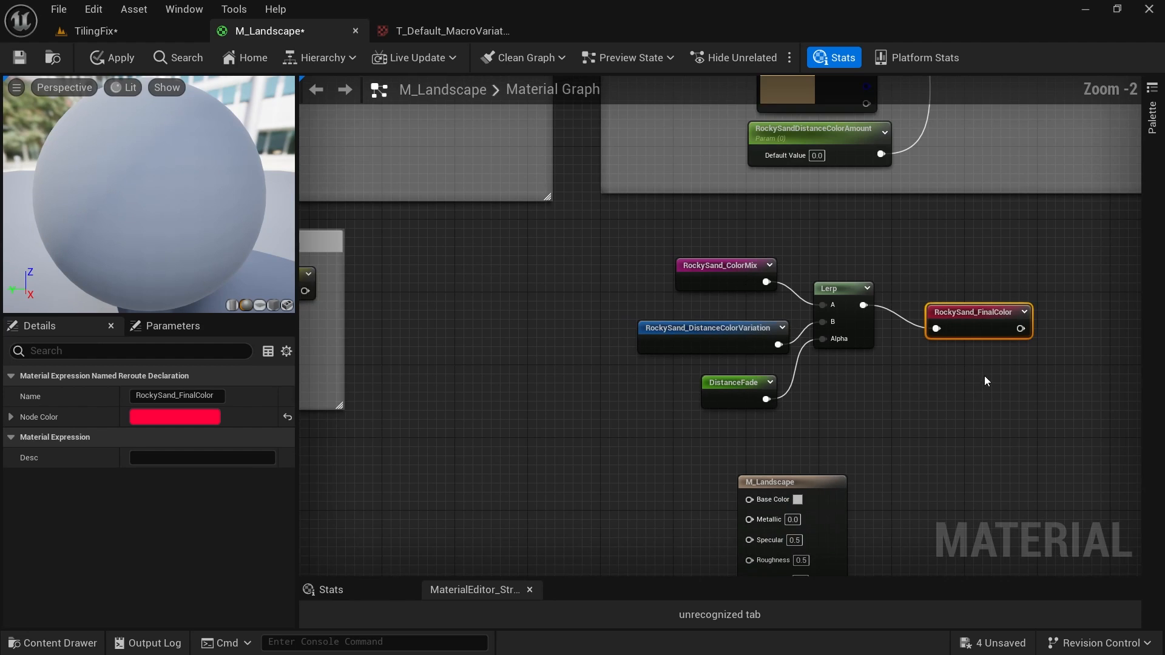
pyautogui.moveTo(974, 402); pyautogui.dragTo(543, 228)
pyautogui.write('c')
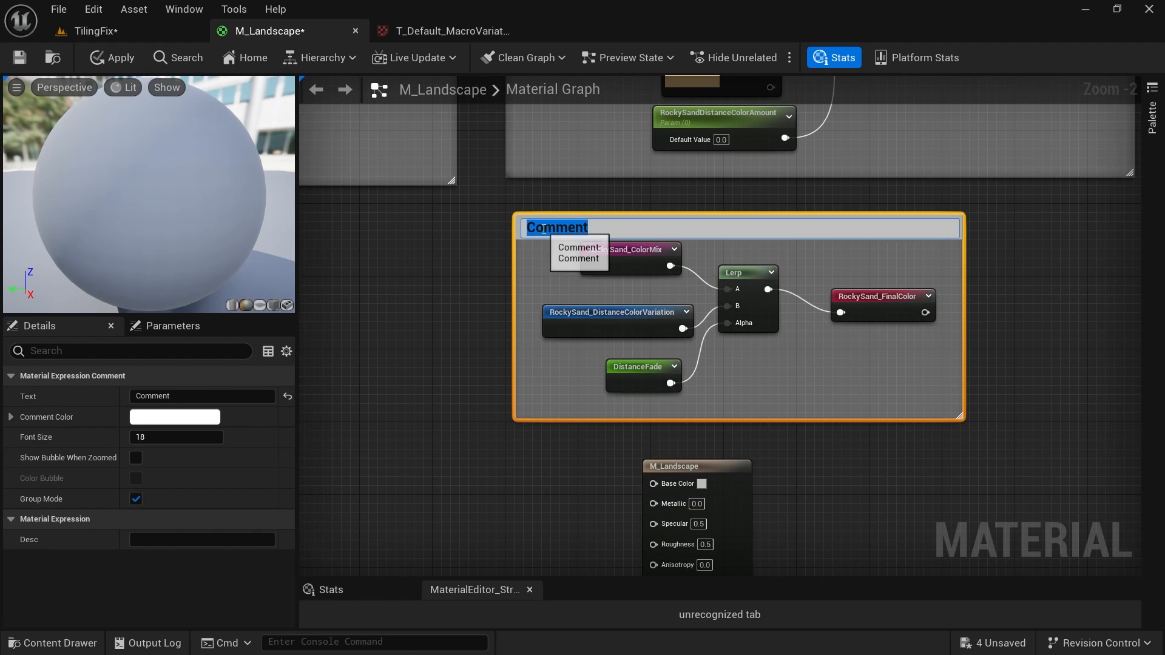
pyautogui.write('RockySand Final')
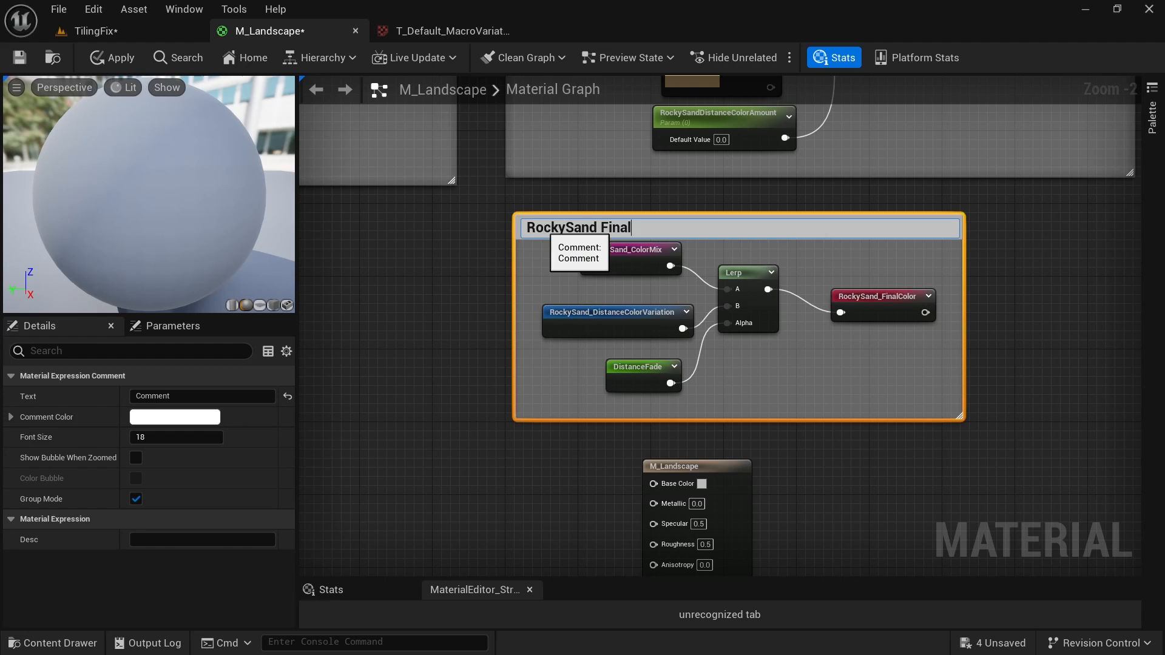
pyautogui.write(' Color')
pyautogui.press('Return')
# Connect a RockySand_FinalColor reroute to the material's Base Color, apply the material and check the landscape in the TilingFix level.
pyautogui.moveTo(837, 502); pyautogui.dragTo(961, 383, button='right')
pyautogui.rightClick(694, 363)
pyautogui.write('finalcol')
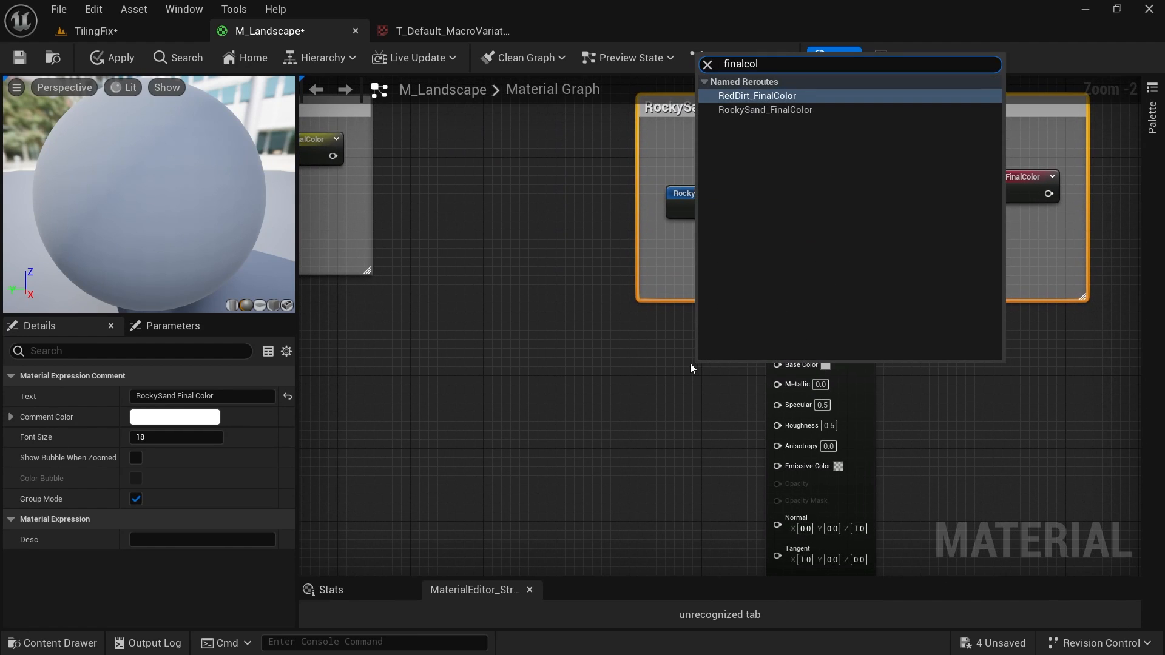
pyautogui.click(759, 112)
pyautogui.moveTo(728, 375); pyautogui.dragTo(777, 364)
pyautogui.click(114, 57)
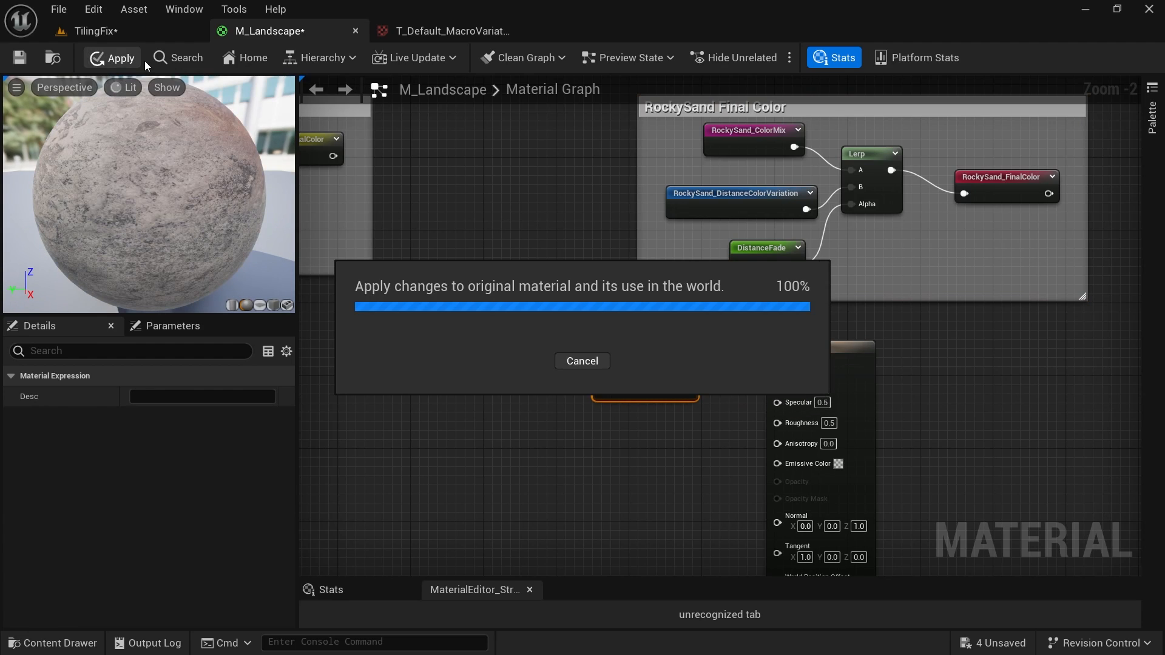
pyautogui.click(96, 31)
pyautogui.moveTo(484, 352); pyautogui.dragTo(487, 385, button='right')
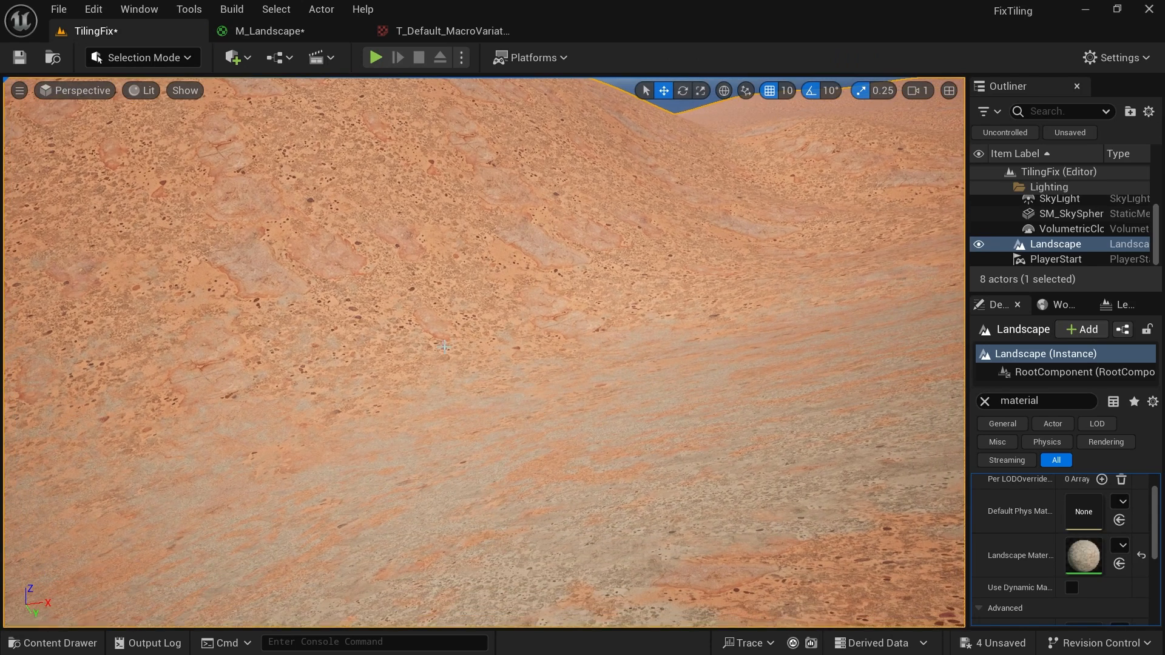
# Set the default value of RockySandDistanceColorAmount in the M_Landscape material to 0.3.
pyautogui.click(283, 33)
pyautogui.moveTo(814, 232); pyautogui.dragTo(754, 458, button='right')
pyautogui.scroll(2, 788, 271)
pyautogui.moveTo(845, 214); pyautogui.dragTo(812, 412, button='right')
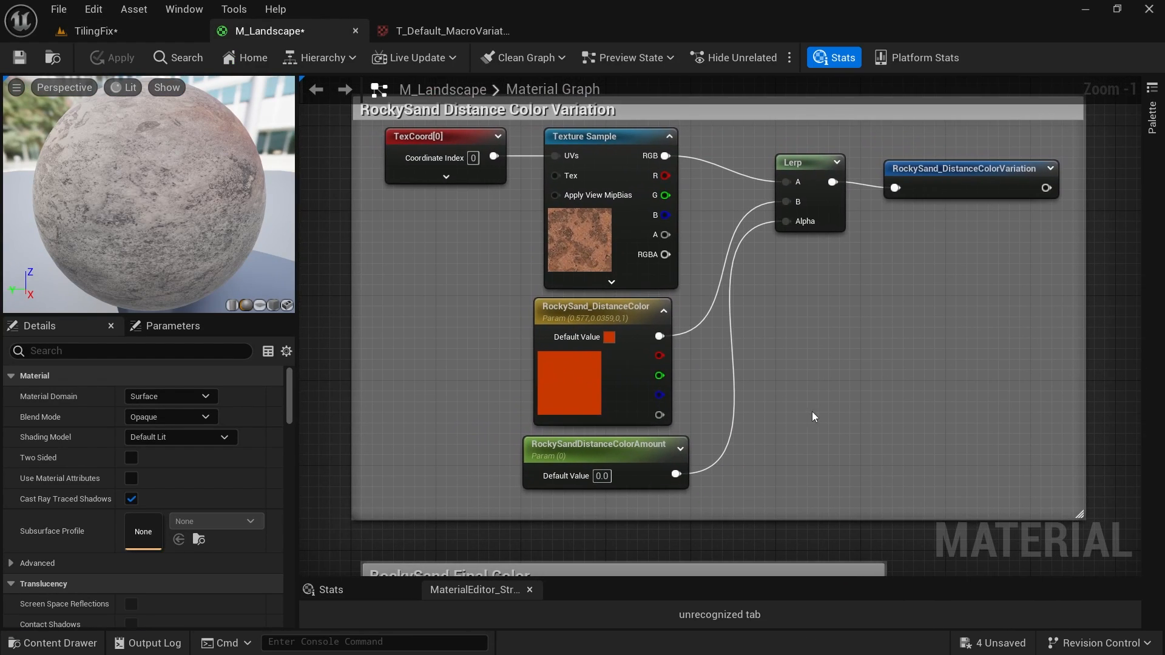
pyautogui.moveTo(785, 336); pyautogui.dragTo(791, 358, button='right')
pyautogui.click(613, 473)
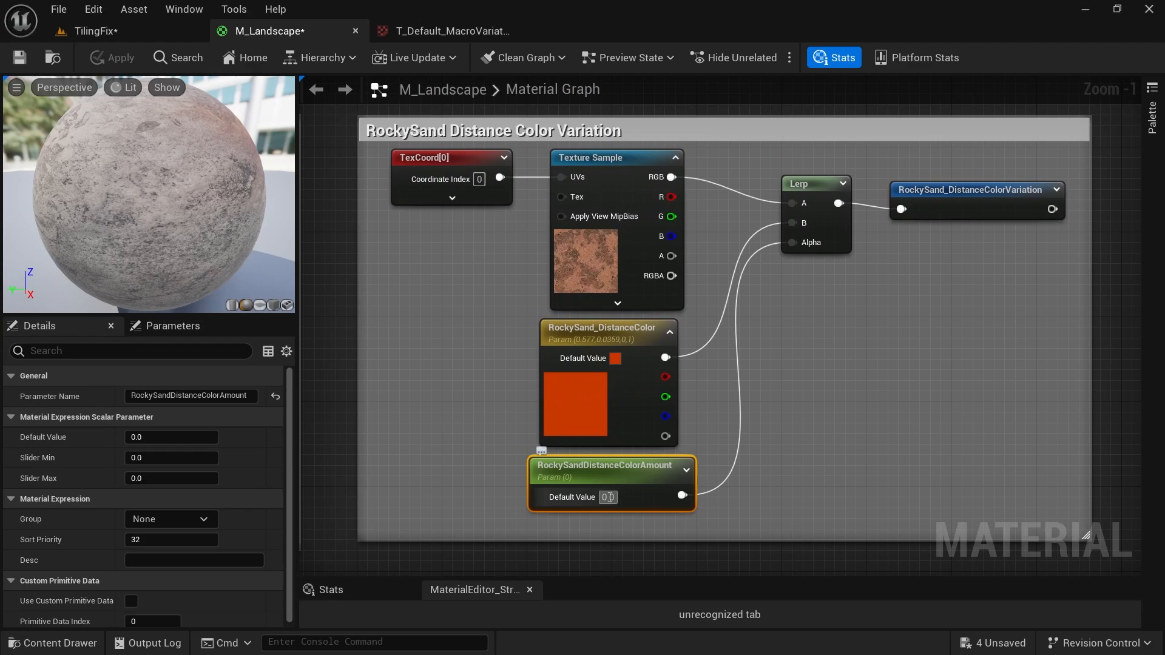
pyautogui.write('0.3')
pyautogui.press('Return')
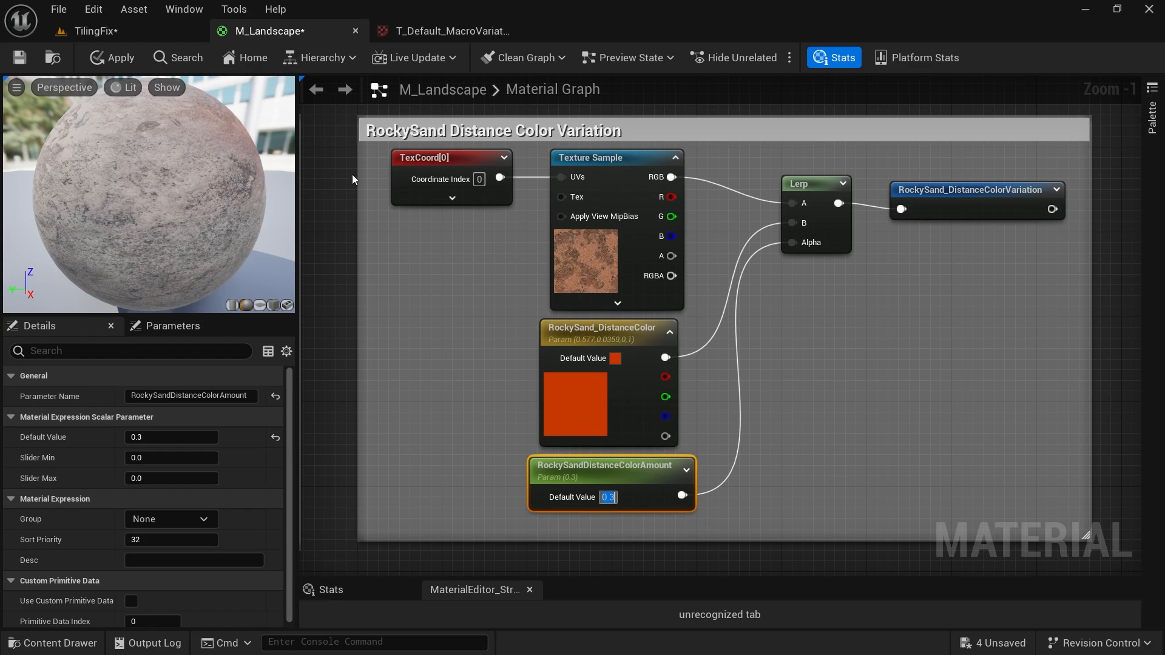
# Check the tint on the landscape and recolor RockySand_DistanceColor to a pale sand tone of about 0.806, 0.716, 0.516.
pyautogui.click(100, 31)
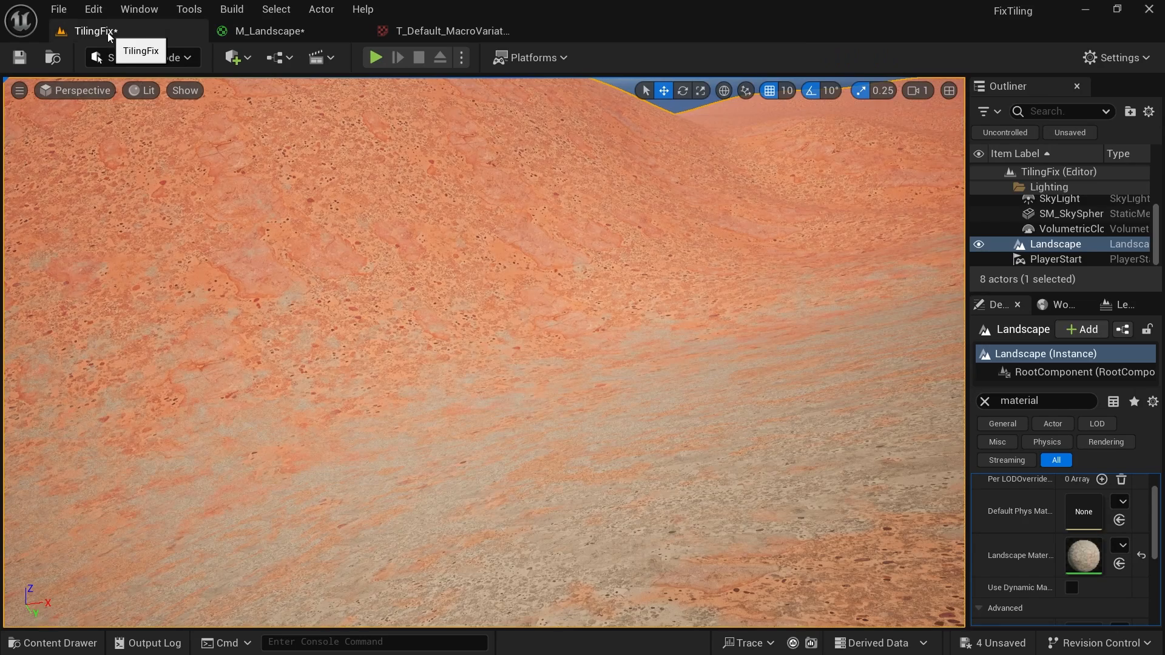
pyautogui.moveTo(461, 328); pyautogui.dragTo(340, 315, button='right')
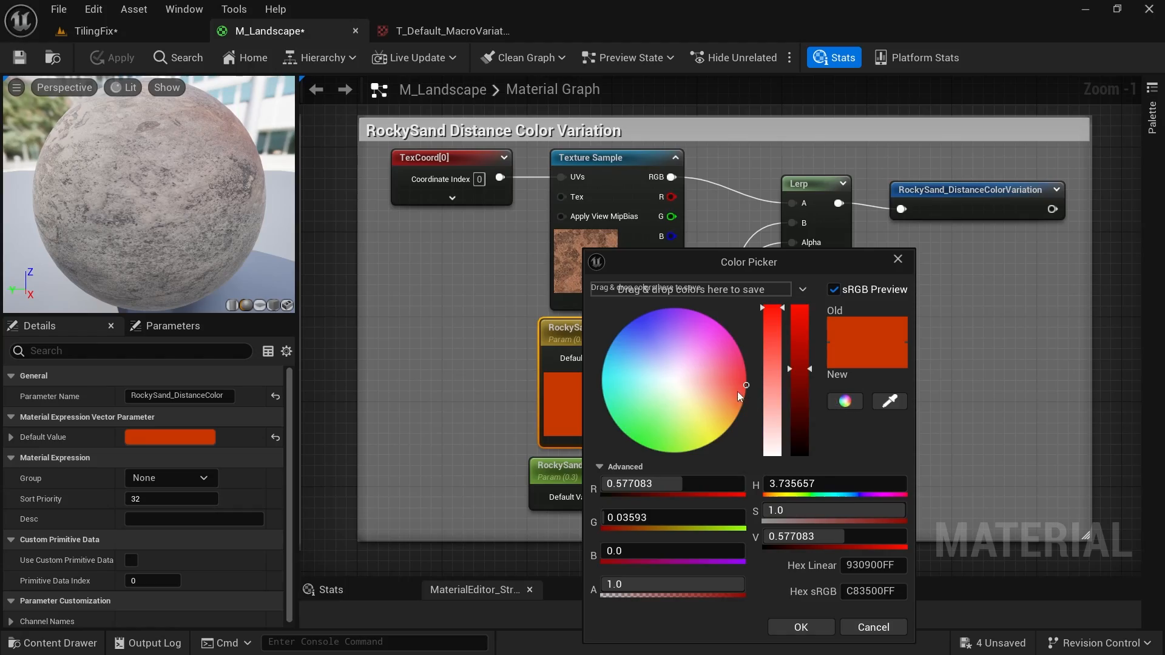
pyautogui.moveTo(737, 391); pyautogui.dragTo(740, 438)
pyautogui.moveTo(800, 370); pyautogui.dragTo(774, 401)
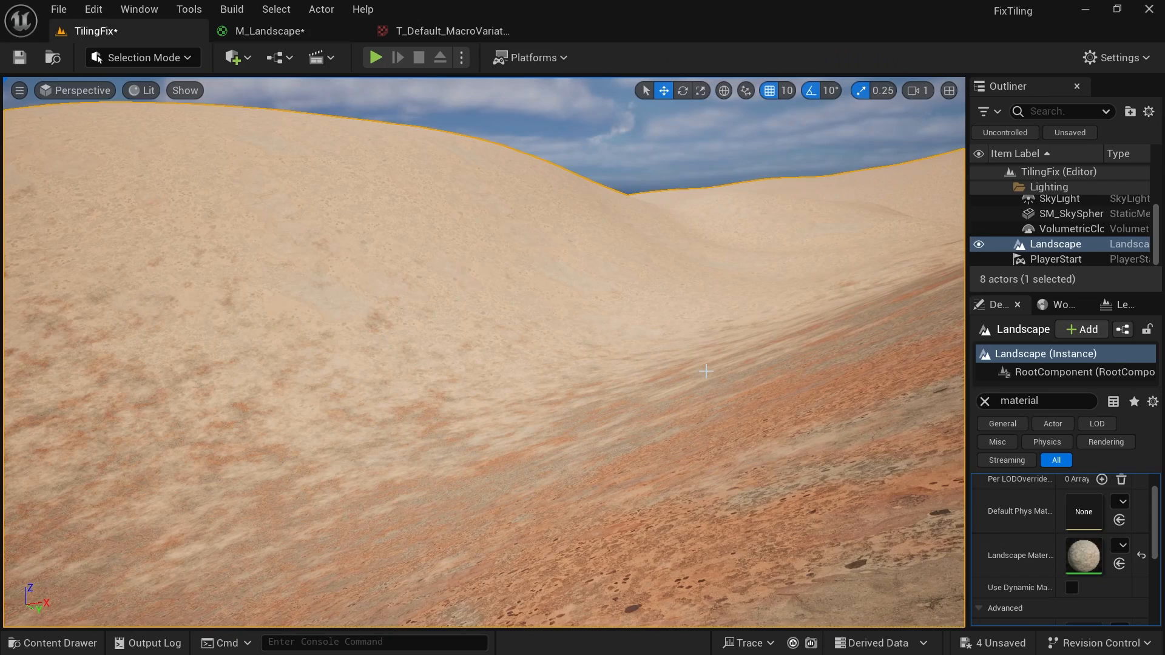
# Compare the sand tint in the level and tone RockySand_DistanceColor down to about 0.527, 0.476, 0.361.
pyautogui.moveTo(485, 352); pyautogui.dragTo(486, 340, button='right')
pyautogui.click(270, 31)
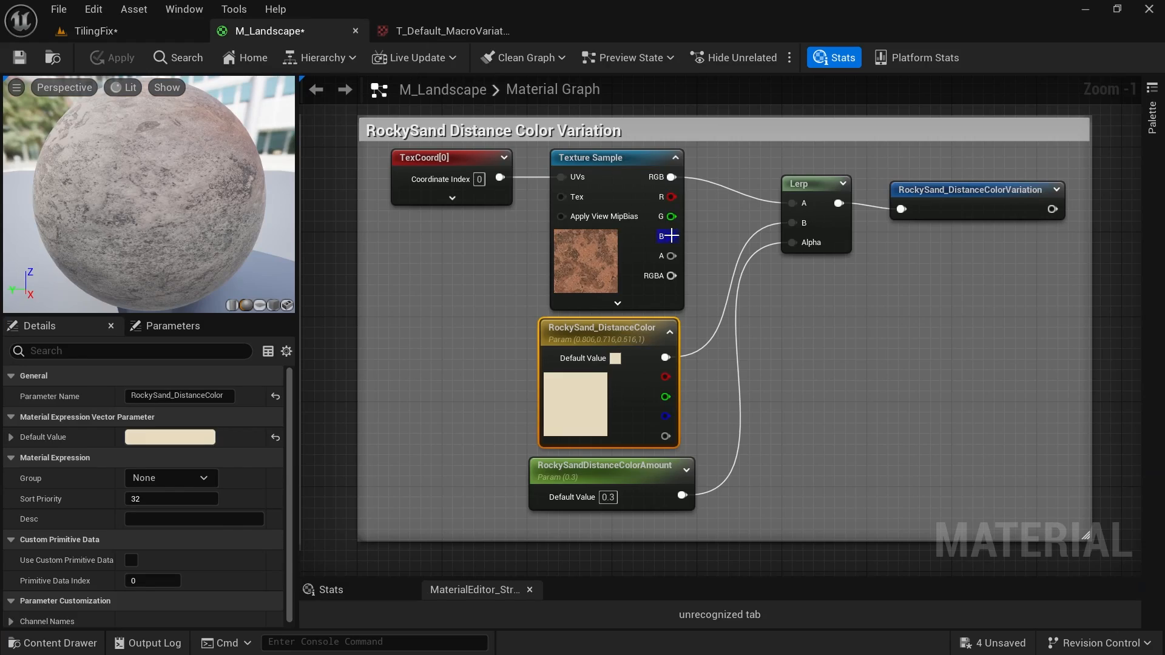
pyautogui.doubleClick(647, 401)
pyautogui.moveTo(808, 351); pyautogui.dragTo(814, 364)
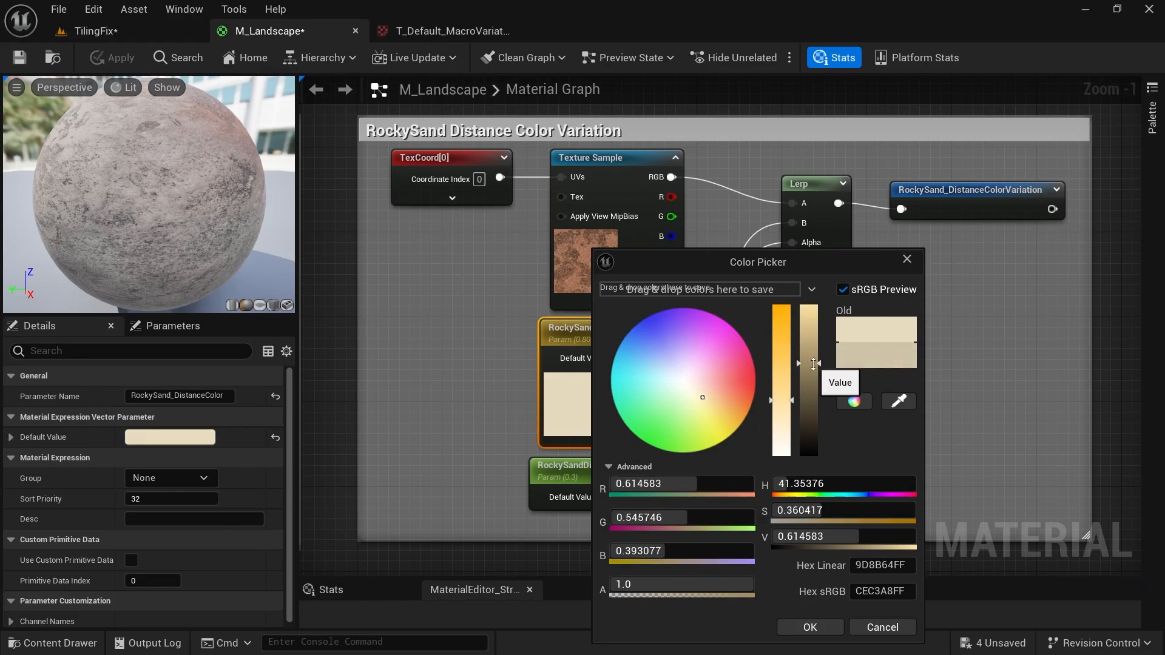
pyautogui.moveTo(783, 400); pyautogui.dragTo(810, 376)
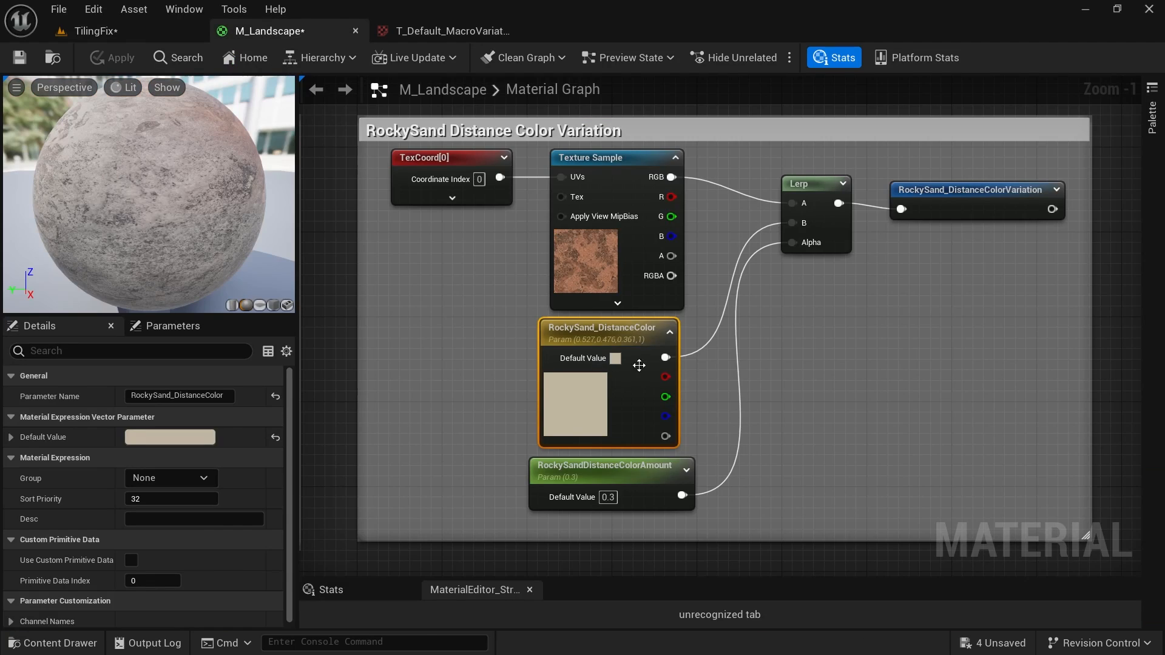
# Review the RockySand Final Color group and the RockySand_FinalColor reroute feeding the material's Base Color.
pyautogui.moveTo(816, 460); pyautogui.dragTo(745, 231, button='right')
pyautogui.scroll(-2, 745, 231)
pyautogui.moveTo(880, 428); pyautogui.dragTo(939, 175, button='right')
pyautogui.moveTo(556, 372); pyautogui.dragTo(697, 376, button='right')
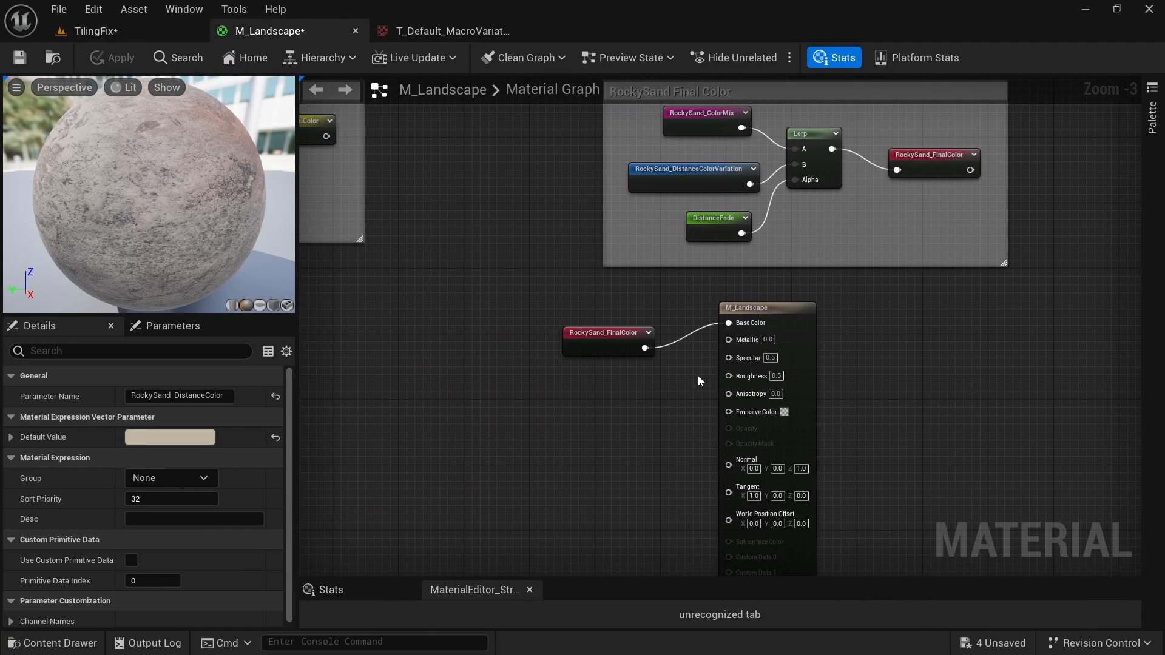
pyautogui.scroll(3, 698, 376)
pyautogui.click(616, 315)
pyautogui.moveTo(884, 261); pyautogui.dragTo(872, 316, button='right')
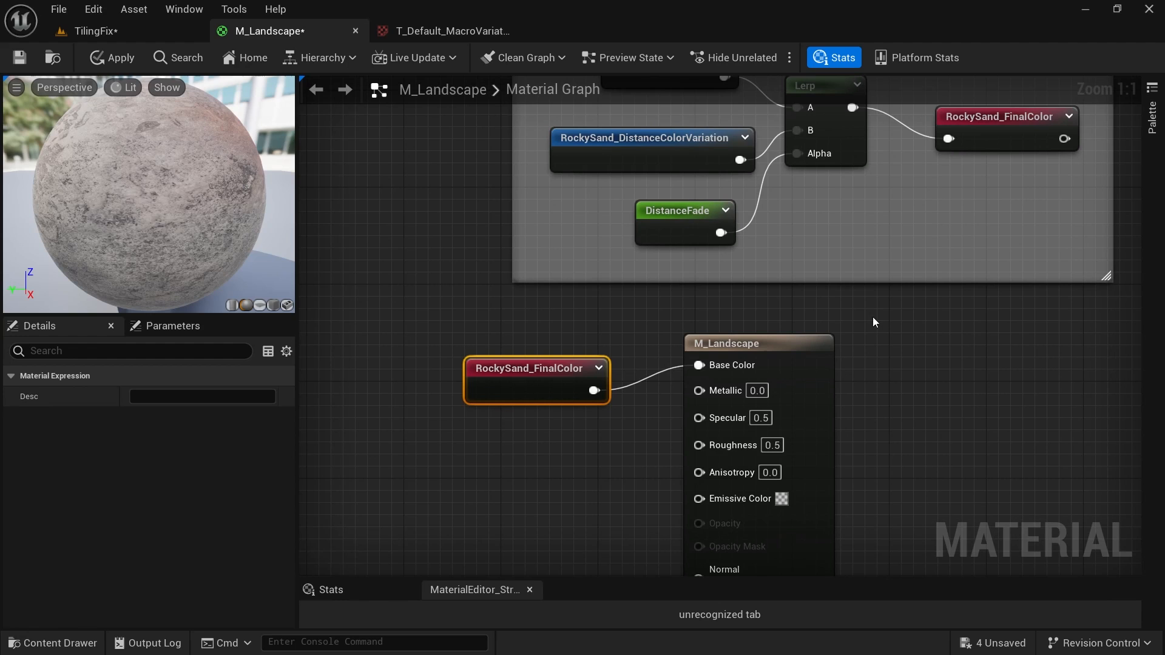
pyautogui.moveTo(697, 246); pyautogui.dragTo(755, 265, button='right')
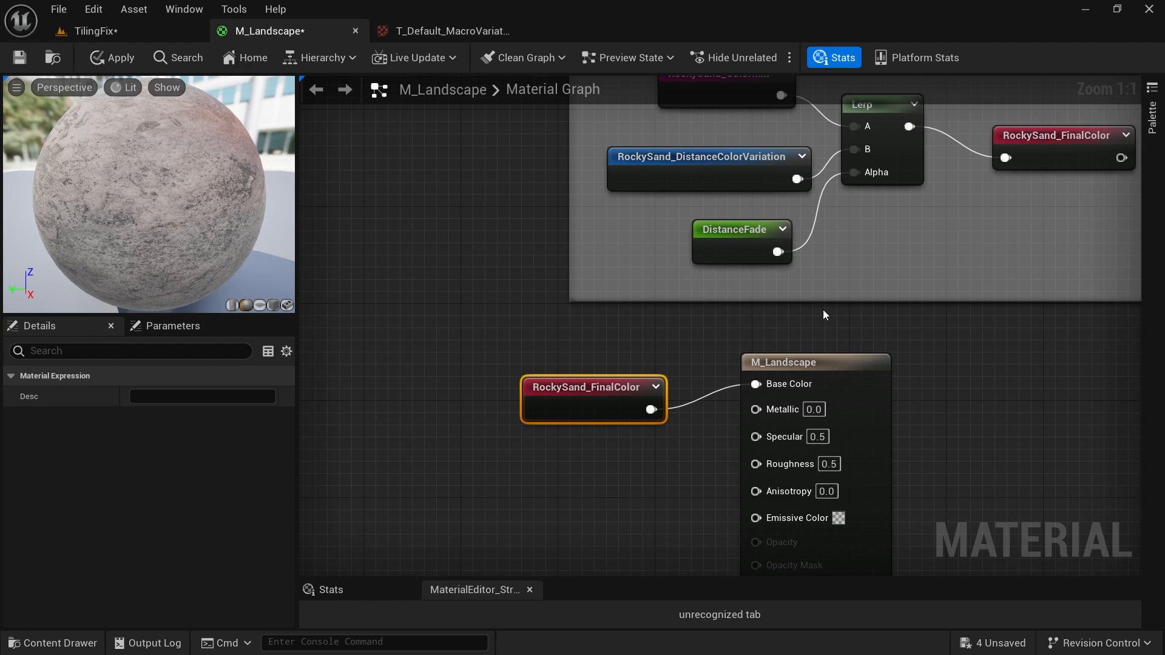
pyautogui.moveTo(936, 230); pyautogui.dragTo(1054, 364, button='right')
pyautogui.scroll(-3, 787, 331)
pyautogui.click(92, 9)
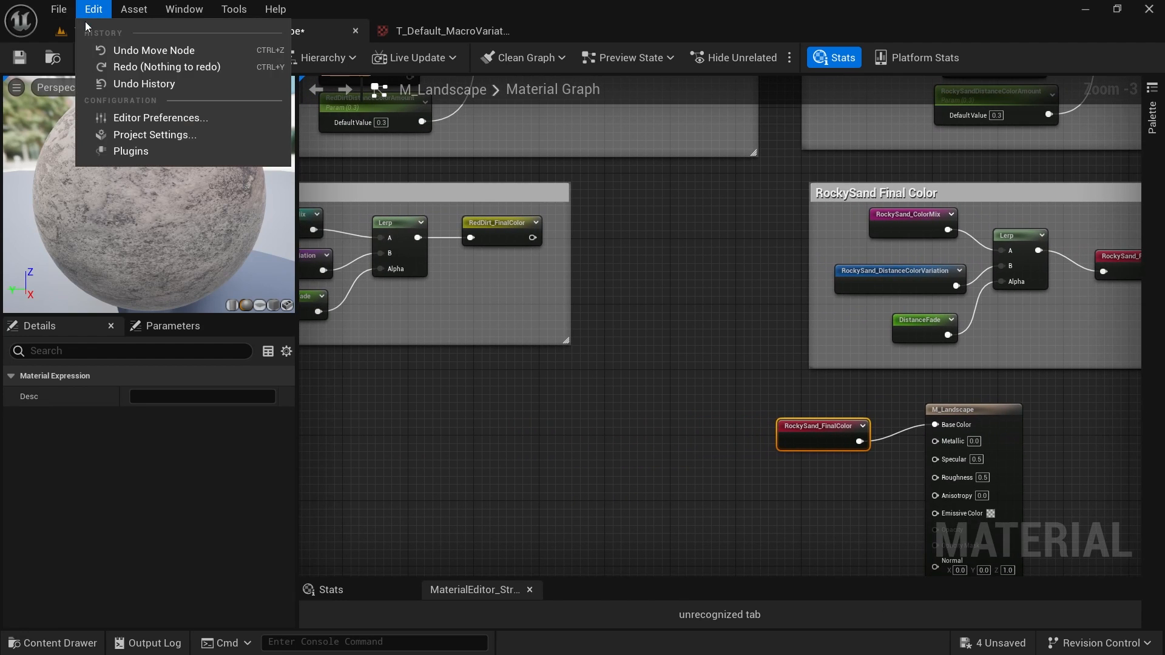
pyautogui.click(90, 12)
# Switch to the TilingFix level and inspect the rocky sand color on the landscape up close and at a distance.
pyautogui.click(95, 30)
pyautogui.moveTo(485, 352); pyautogui.dragTo(311, 358, button='right')
pyautogui.moveTo(662, 449); pyautogui.dragTo(883, 446, button='right')
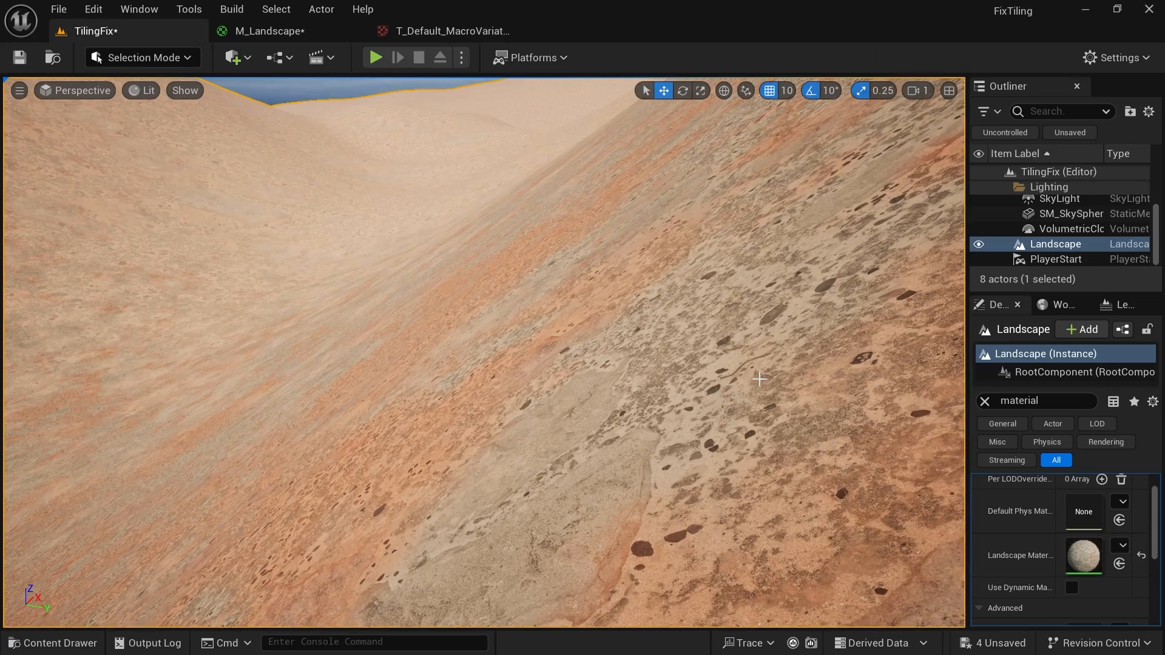
pyautogui.moveTo(760, 379); pyautogui.dragTo(886, 467, button='right')
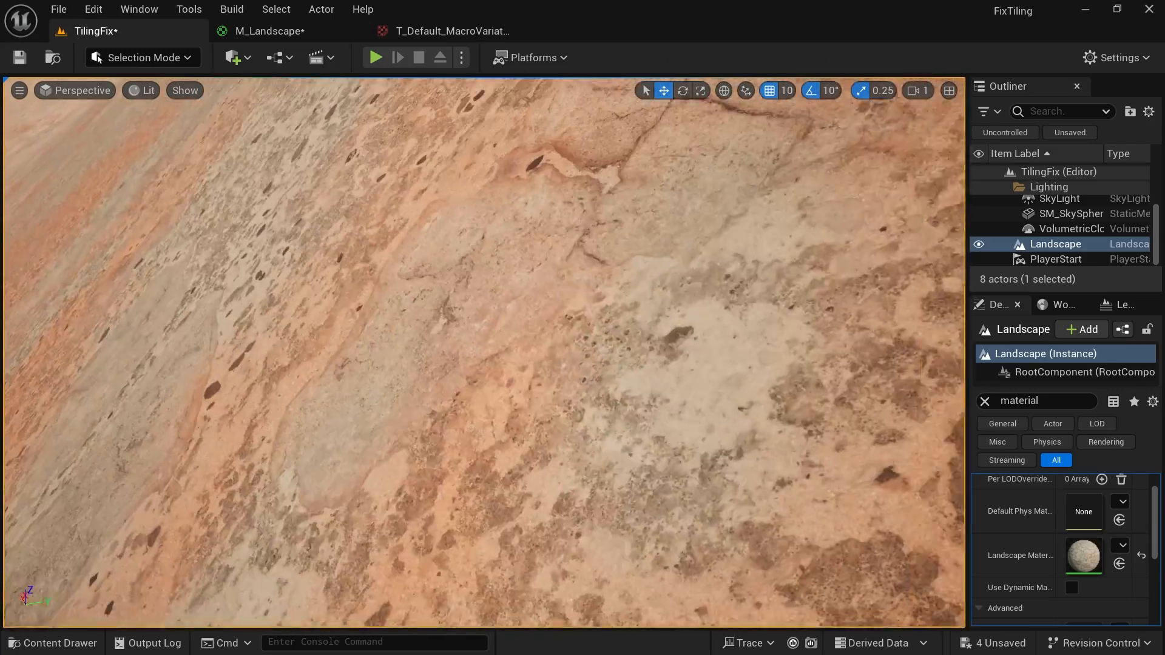
pyautogui.moveTo(685, 346); pyautogui.dragTo(685, 293, button='right')
pyautogui.moveTo(585, 353); pyautogui.dragTo(631, 343, button='right')
# Return to the M_Landscape graph and add a TextureCoordinate node below the RedDirt Final Color group.
pyautogui.click(291, 34)
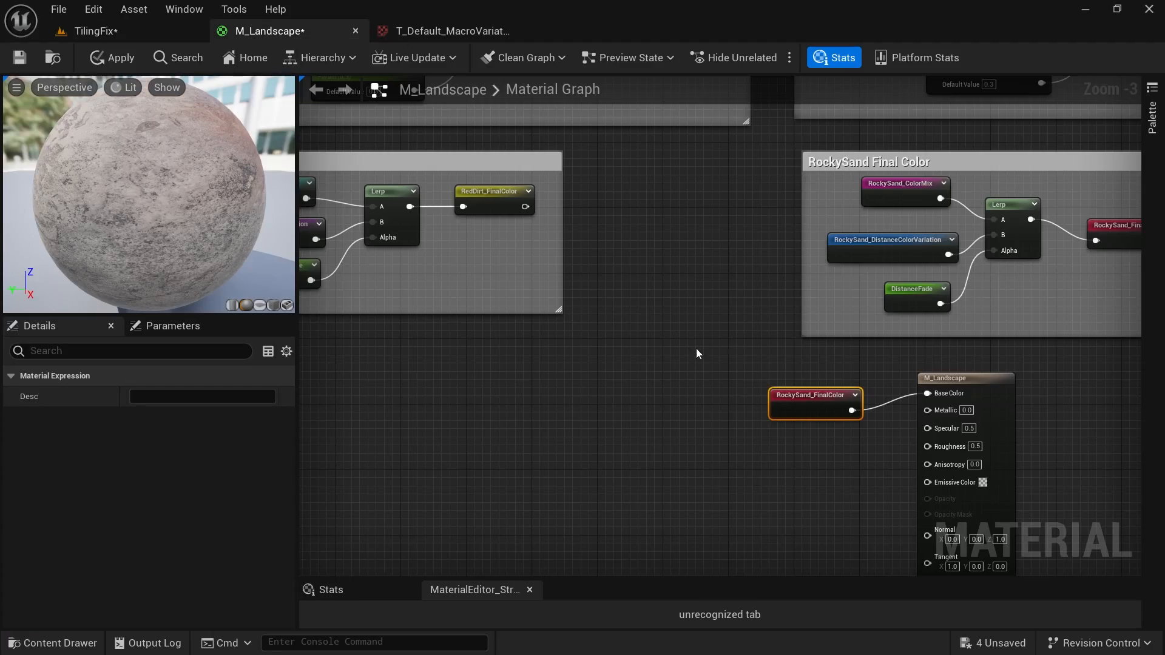
pyautogui.moveTo(788, 354); pyautogui.dragTo(866, 362, button='right')
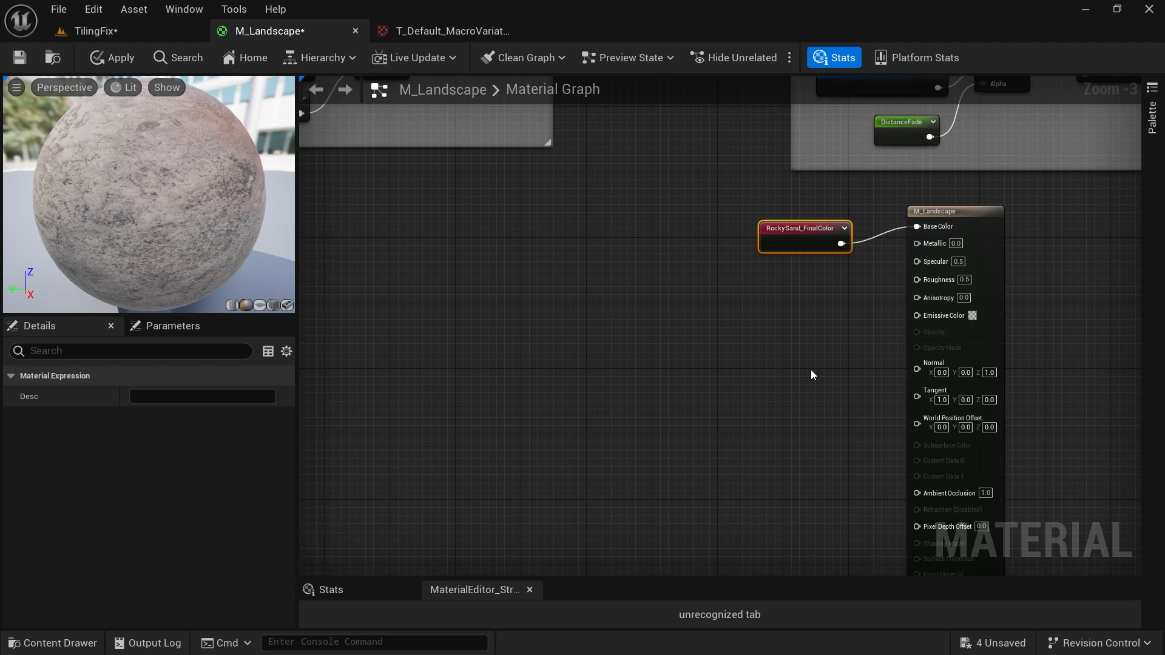
pyautogui.moveTo(811, 370); pyautogui.dragTo(884, 437, button='right')
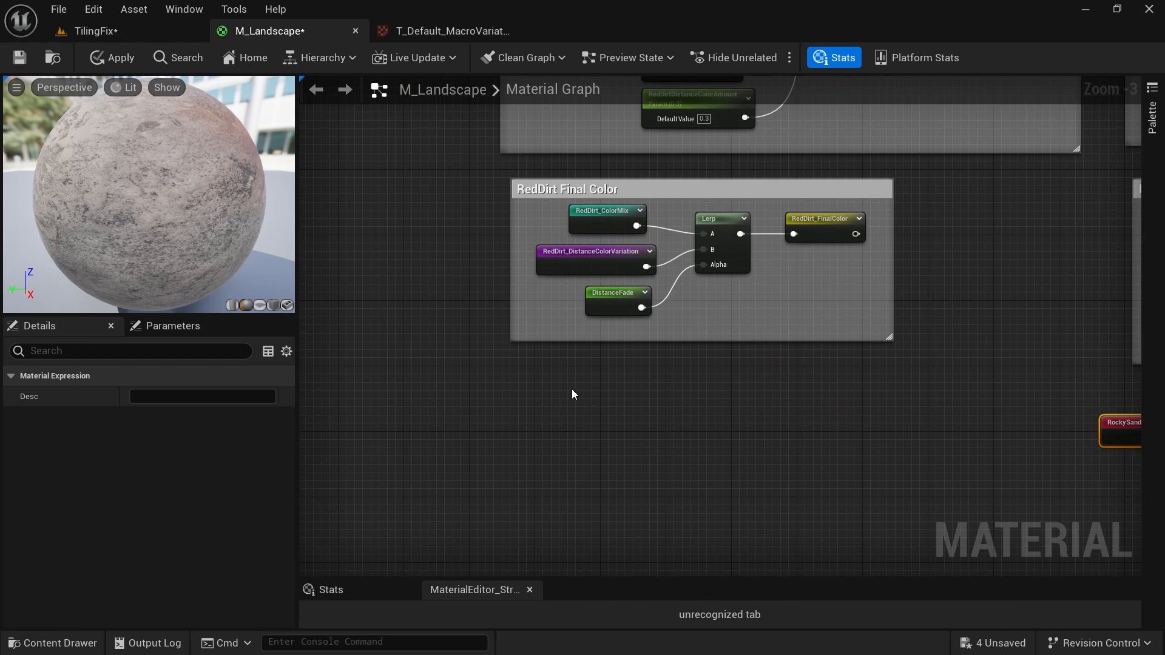
pyautogui.scroll(-3, 571, 395)
pyautogui.scroll(3, 526, 429)
pyautogui.rightClick(533, 427)
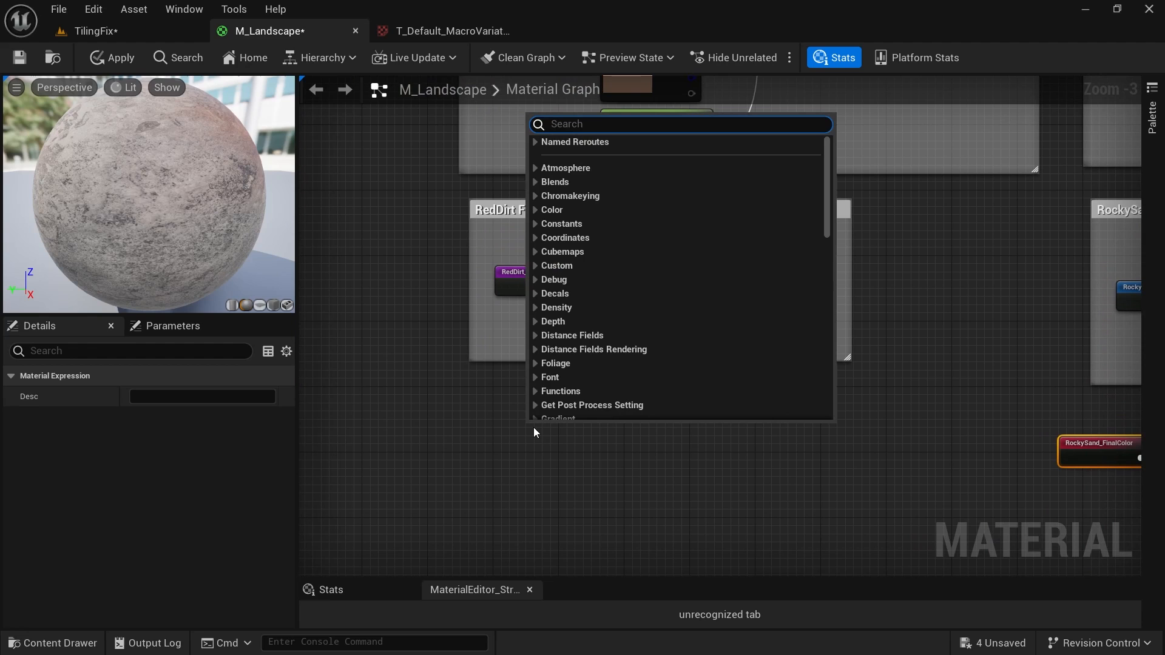
pyautogui.write('texturecoord')
pyautogui.press('Return')
pyautogui.scroll(3, 639, 416)
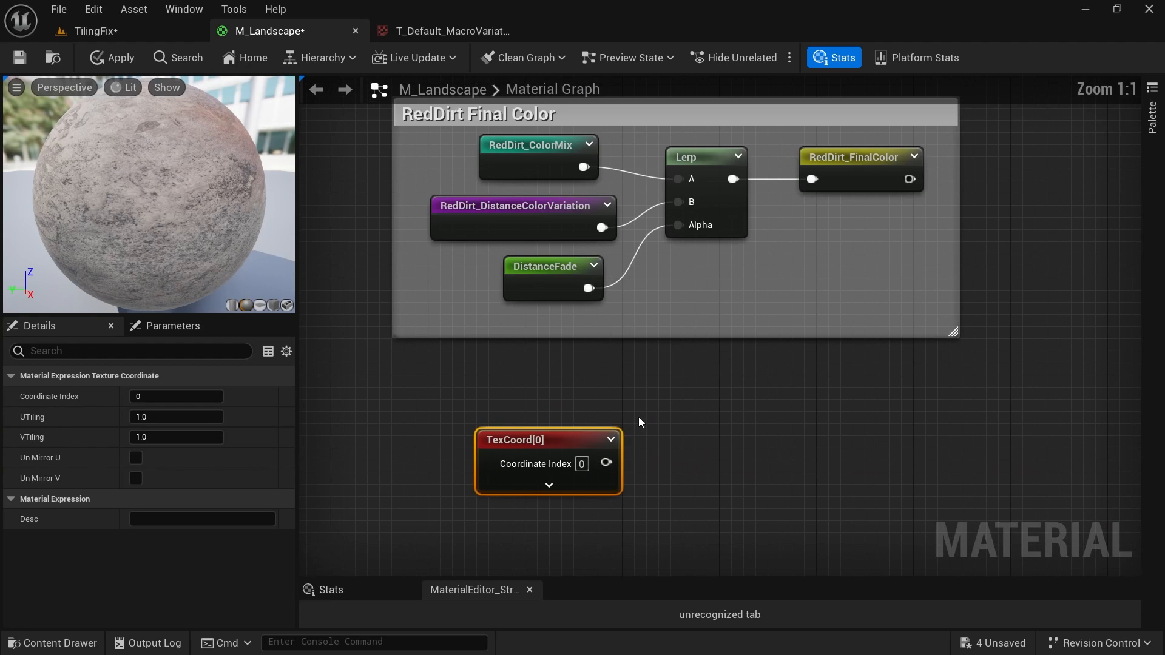
pyautogui.moveTo(582, 443); pyautogui.dragTo(535, 333, button='right')
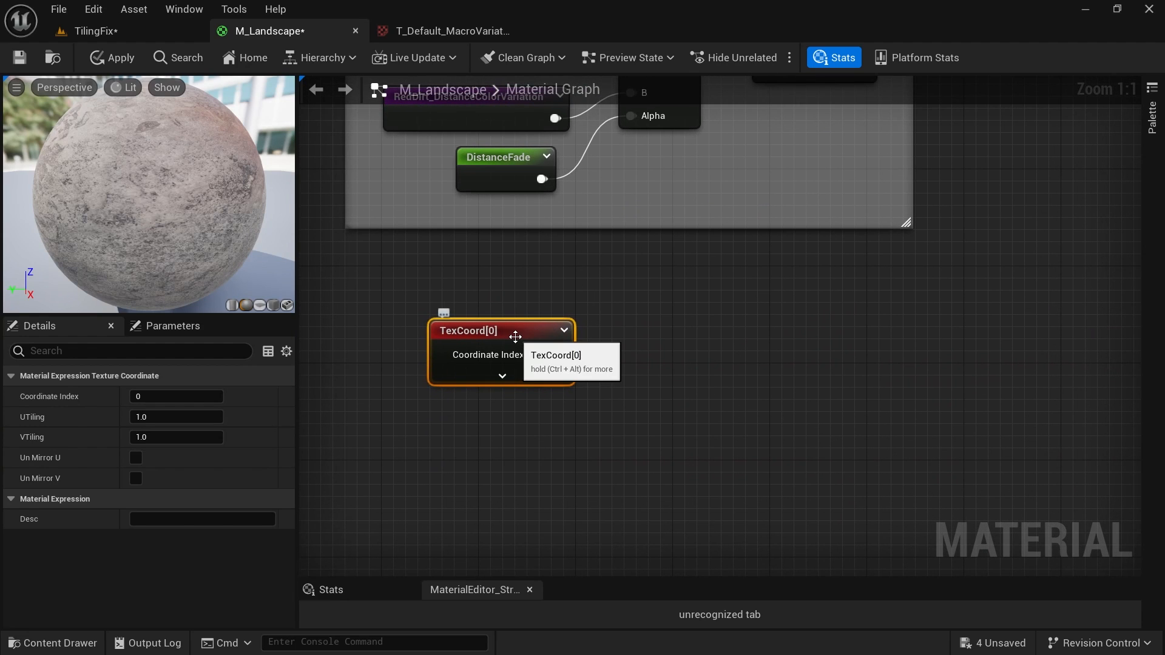
# Set the new TexCoord node's UTiling and VTiling to 0.05.
pyautogui.click(176, 417)
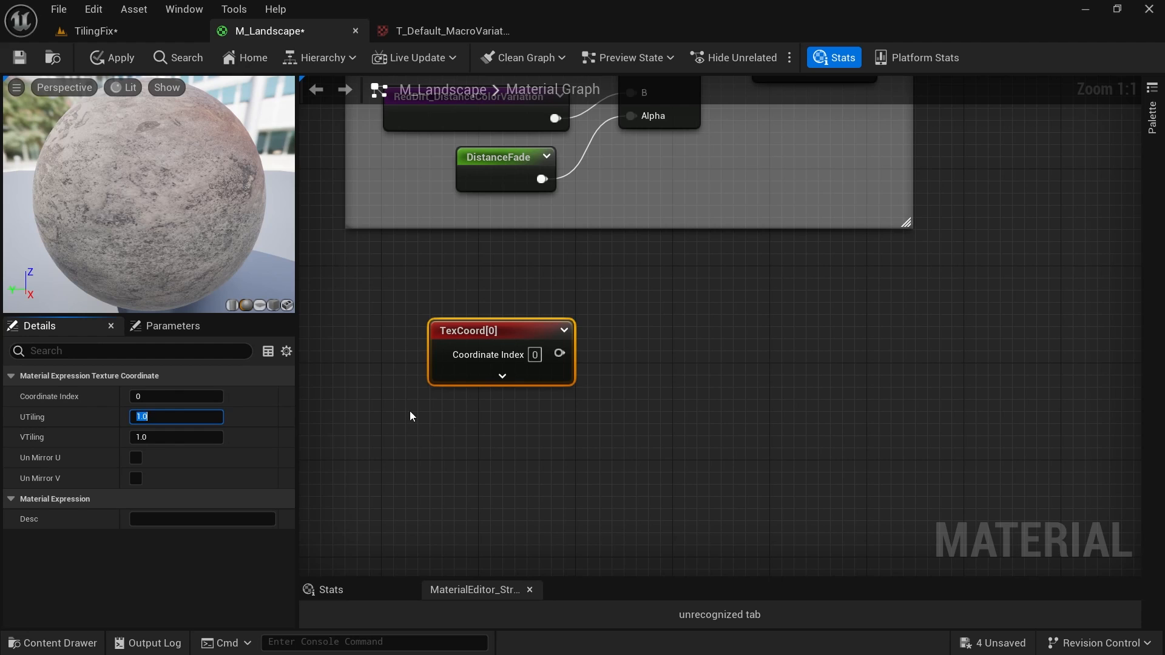
pyautogui.write('0.05')
pyautogui.press('Tab')
pyautogui.write('0.05')
pyautogui.press('Return')
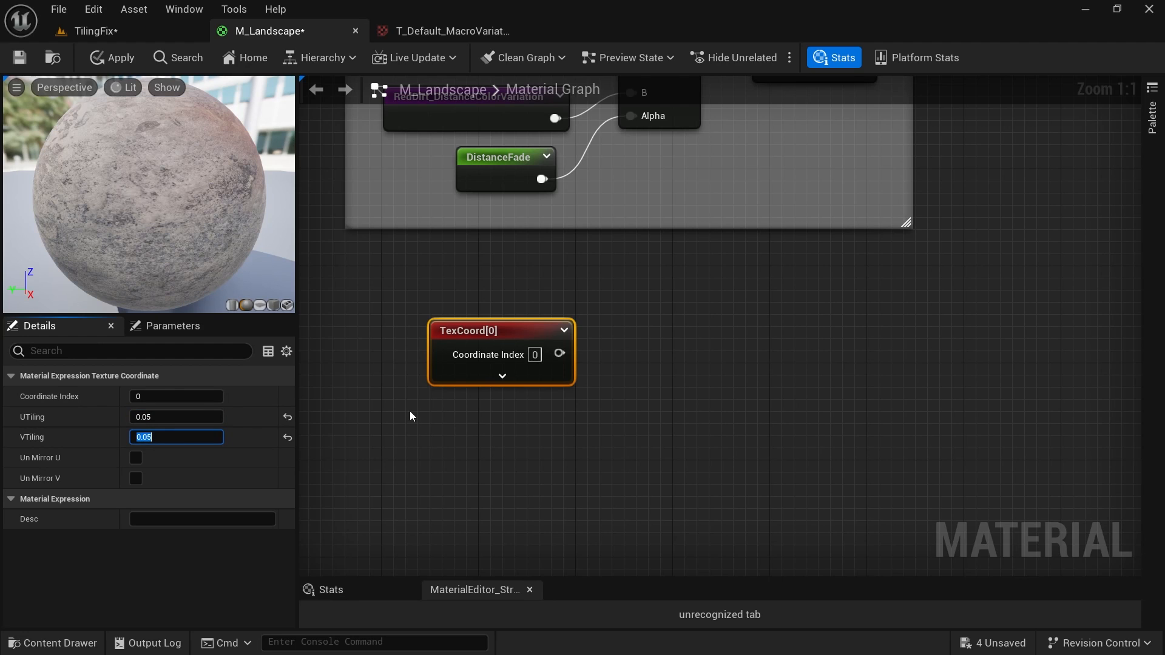
pyautogui.moveTo(704, 376); pyautogui.dragTo(673, 350, button='right')
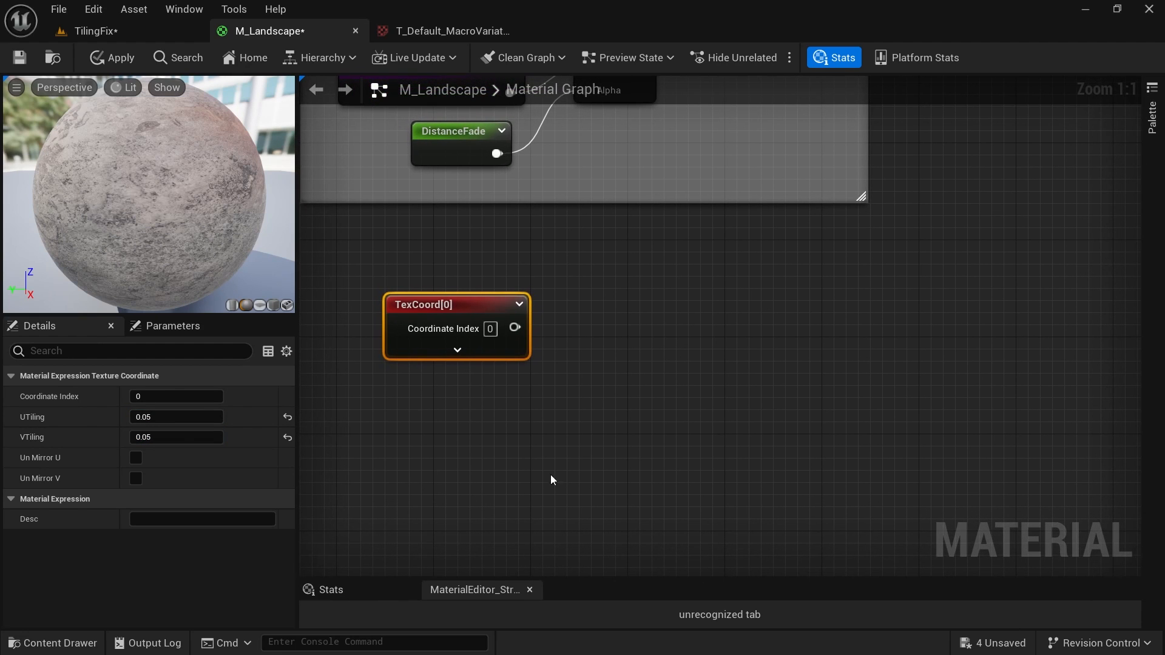
# Copy the Texture Sample from the RedDirt Normal group and paste it beside the new TexCoord node.
pyautogui.scroll(-7, 721, 385)
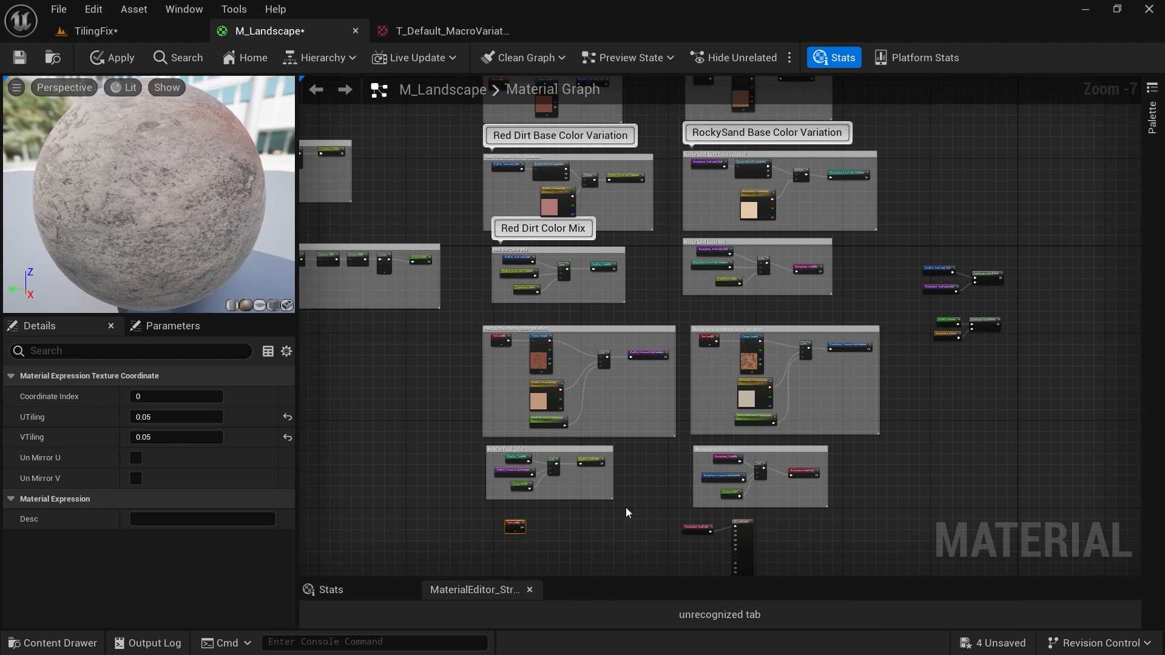
pyautogui.moveTo(624, 275); pyautogui.dragTo(631, 400, button='right')
pyautogui.moveTo(601, 129); pyautogui.dragTo(583, 322, button='right')
pyautogui.scroll(7, 565, 259)
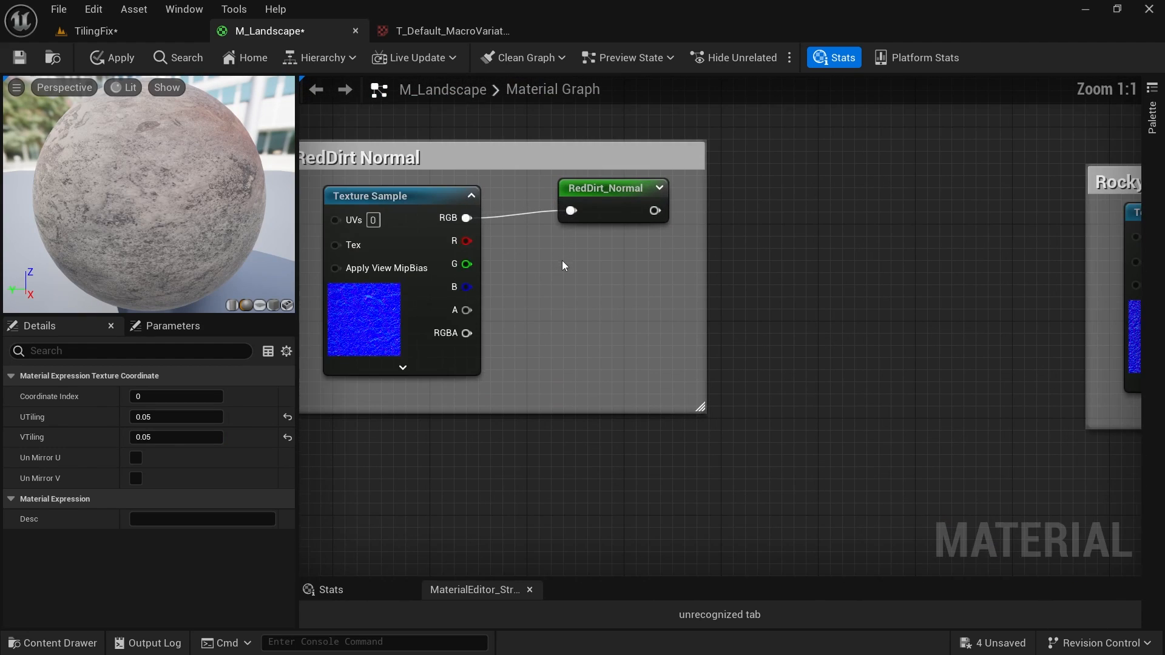
pyautogui.moveTo(576, 265); pyautogui.dragTo(680, 237, button='right')
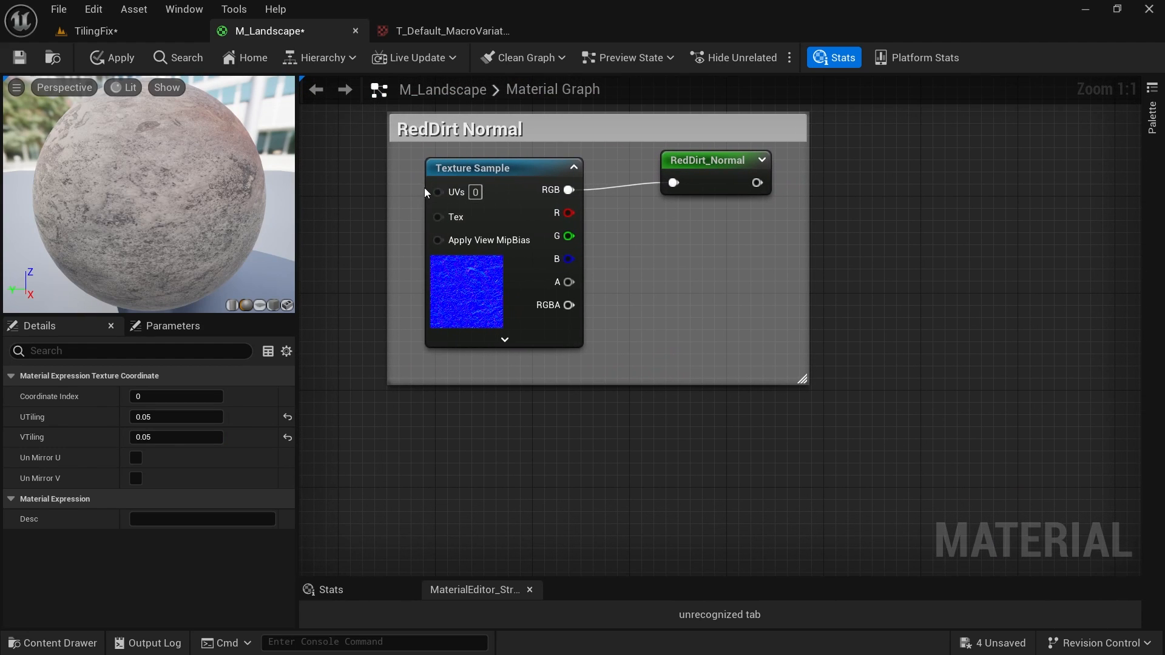
pyautogui.click(513, 190)
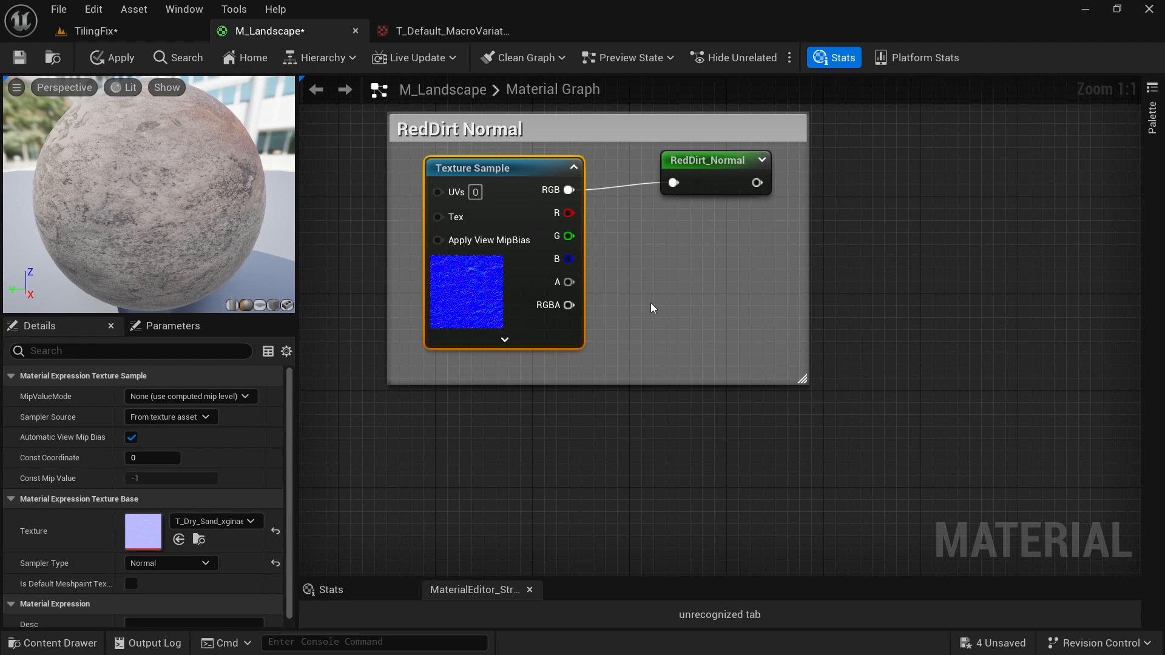
pyautogui.moveTo(769, 419); pyautogui.dragTo(750, 343, button='right')
pyautogui.scroll(-8, 750, 343)
pyautogui.moveTo(765, 449); pyautogui.dragTo(711, 167, button='right')
pyautogui.moveTo(737, 444); pyautogui.dragTo(741, 175, button='right')
pyautogui.scroll(4, 654, 340)
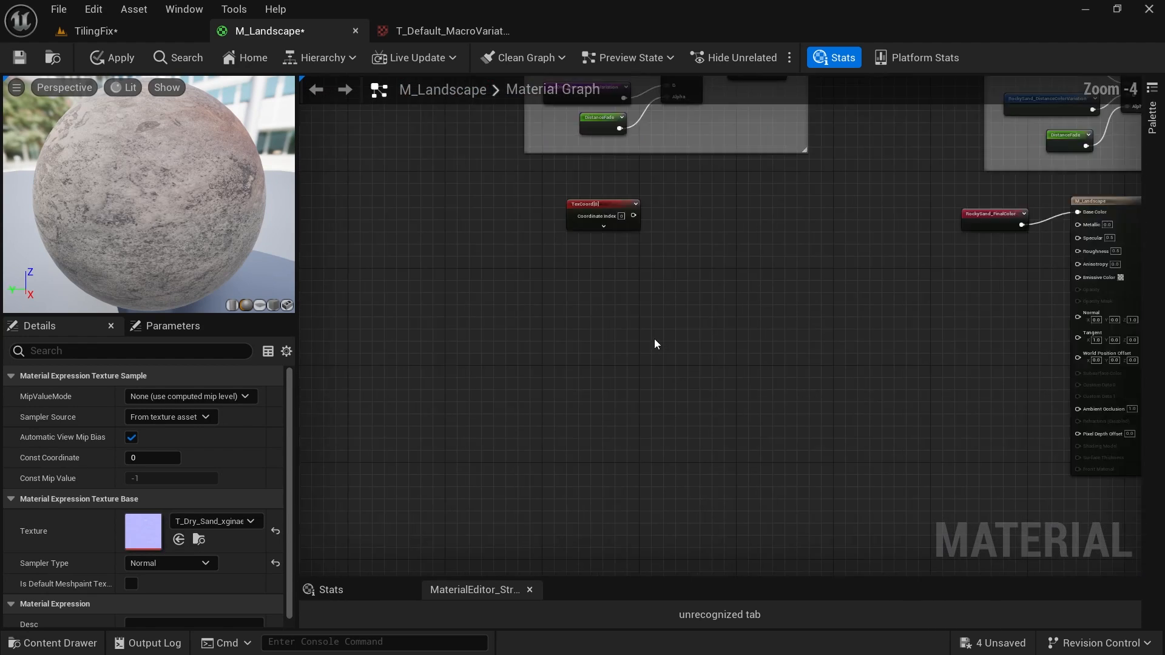
pyautogui.scroll(2, 655, 343)
pyautogui.hotkey('ctrl', 'v')
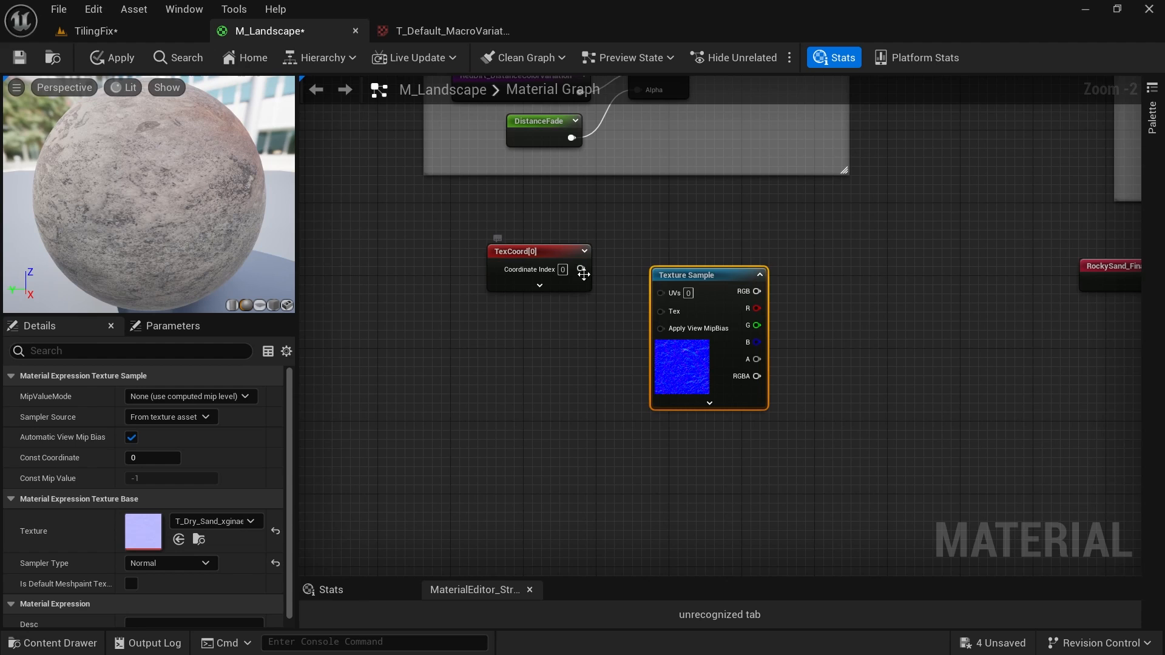
# Connect the TexCoord to the pasted normal sample's UVs and shift both nodes clear of the RedDirt Final Color group.
pyautogui.moveTo(581, 270); pyautogui.dragTo(678, 264)
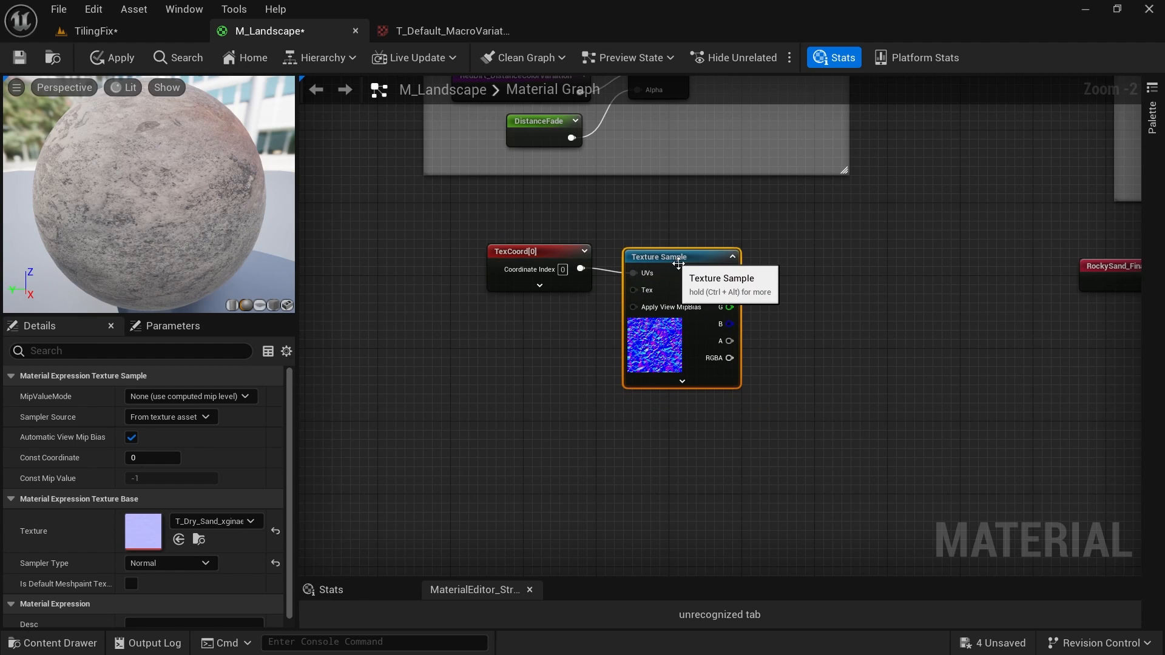
pyautogui.moveTo(743, 414); pyautogui.dragTo(650, 412, button='right')
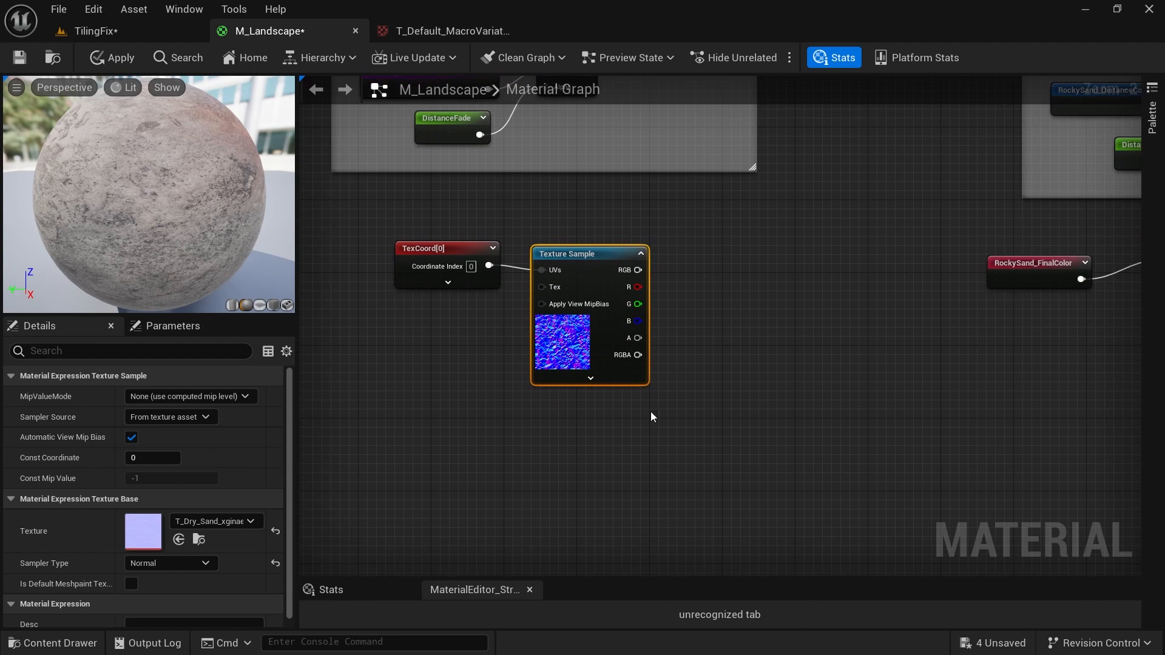
pyautogui.moveTo(633, 427); pyautogui.dragTo(416, 229)
pyautogui.moveTo(580, 254); pyautogui.dragTo(527, 274)
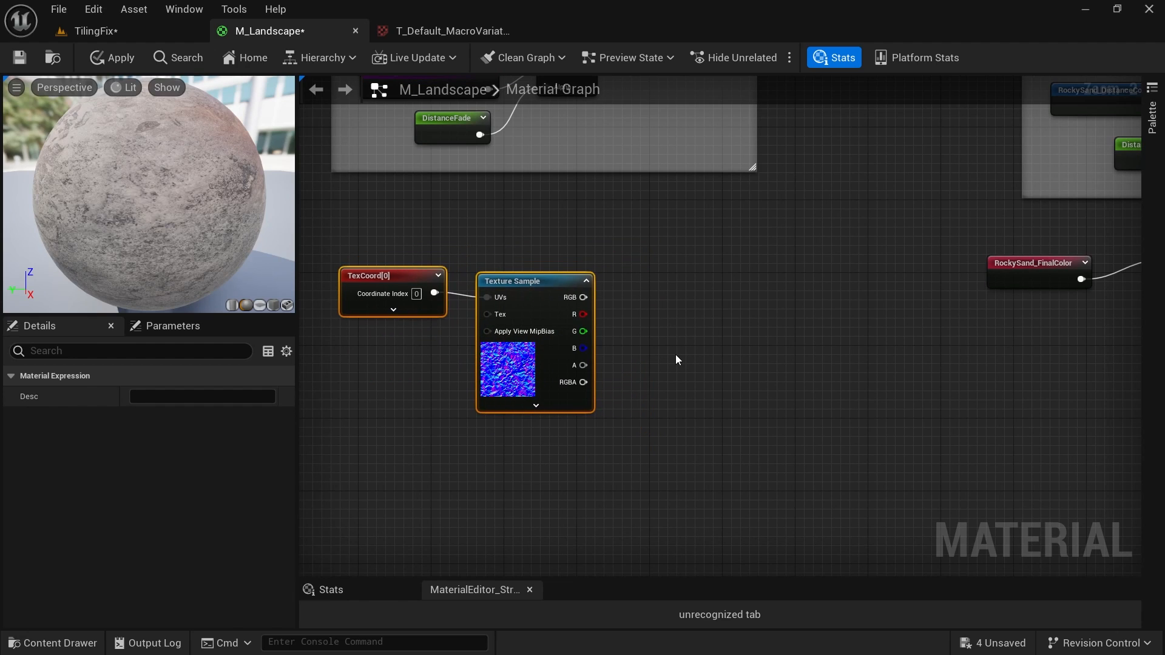
pyautogui.moveTo(678, 360); pyautogui.dragTo(710, 308, button='right')
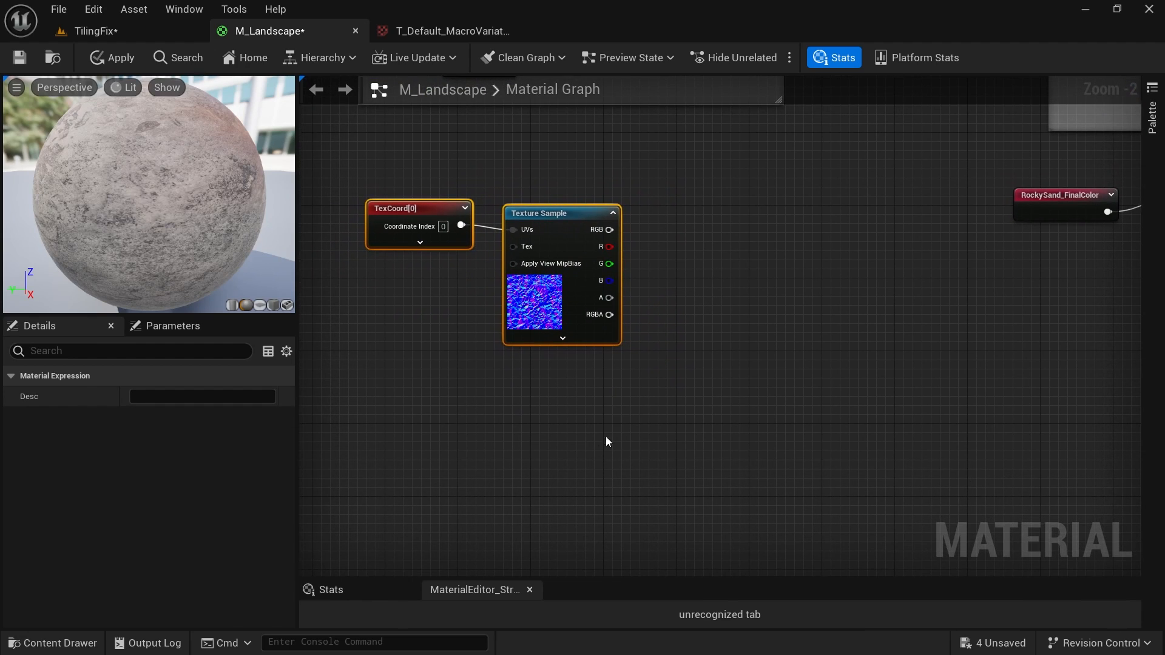
# Add a 0,0,1 Constant3Vector below the normal sample and a Lerp with the sample's RGB as A and the constant as B.
pyautogui.click(529, 380)
pyautogui.doubleClick(559, 445)
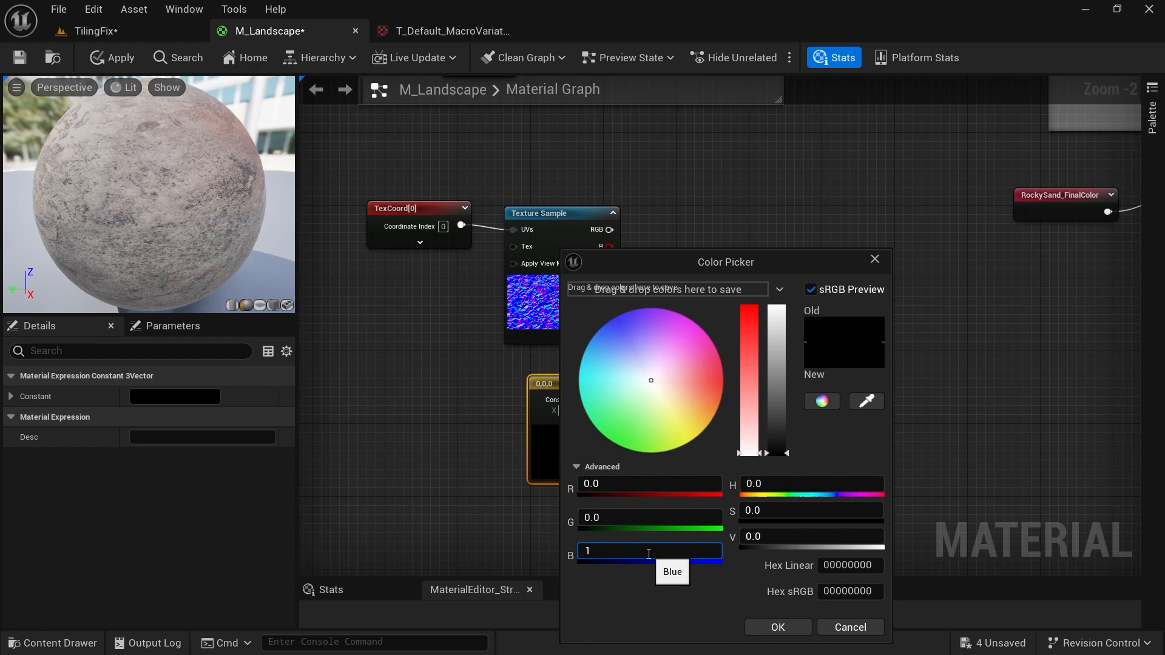
pyautogui.click(766, 628)
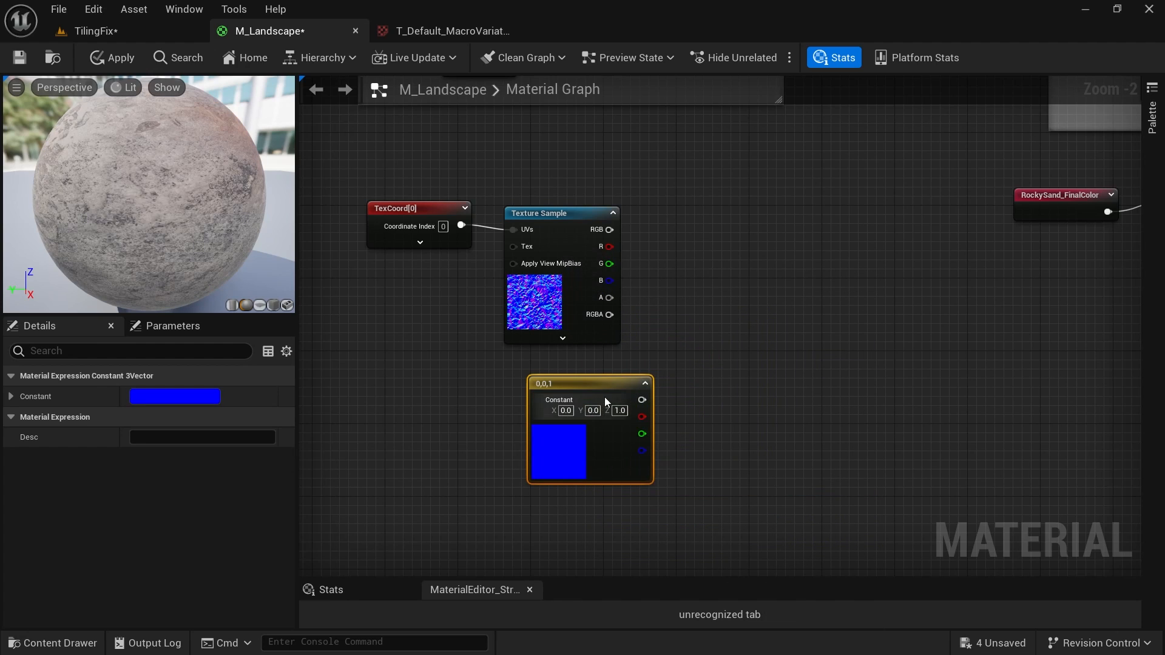
pyautogui.moveTo(604, 396); pyautogui.dragTo(571, 381)
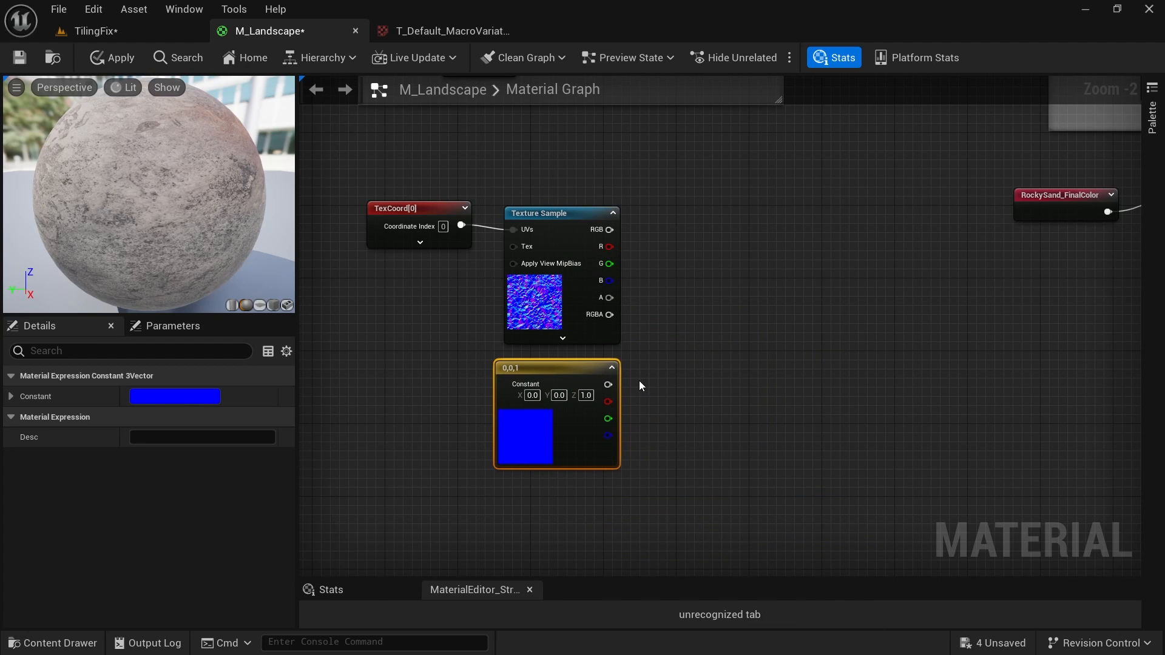
pyautogui.click(721, 254)
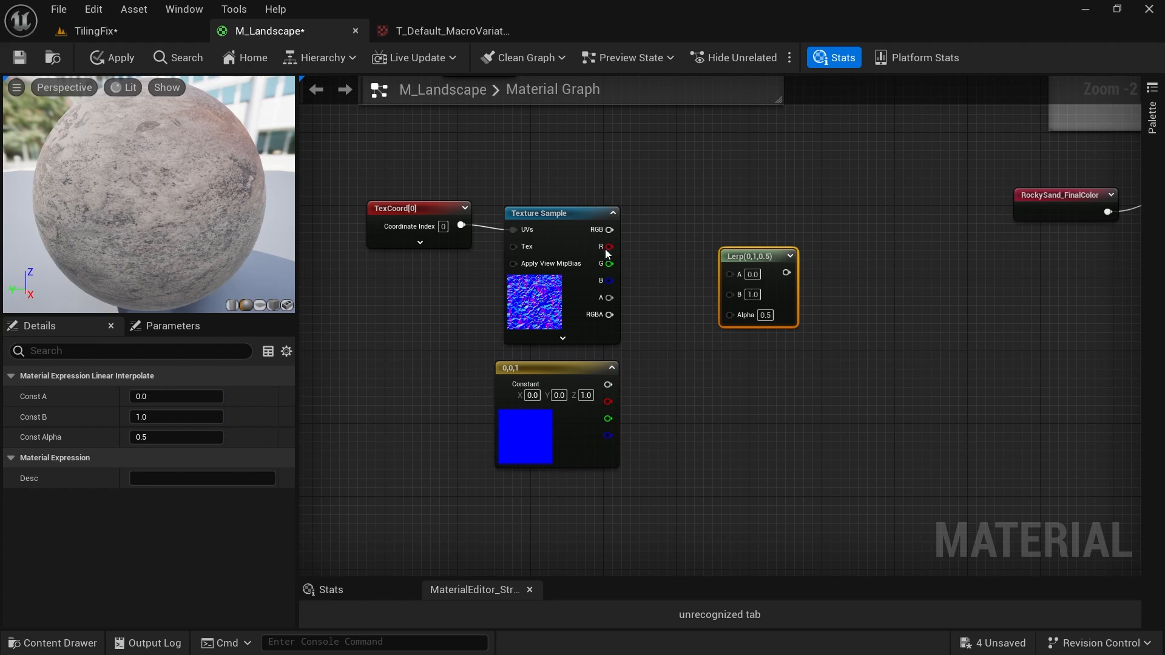
pyautogui.moveTo(607, 384); pyautogui.dragTo(732, 291)
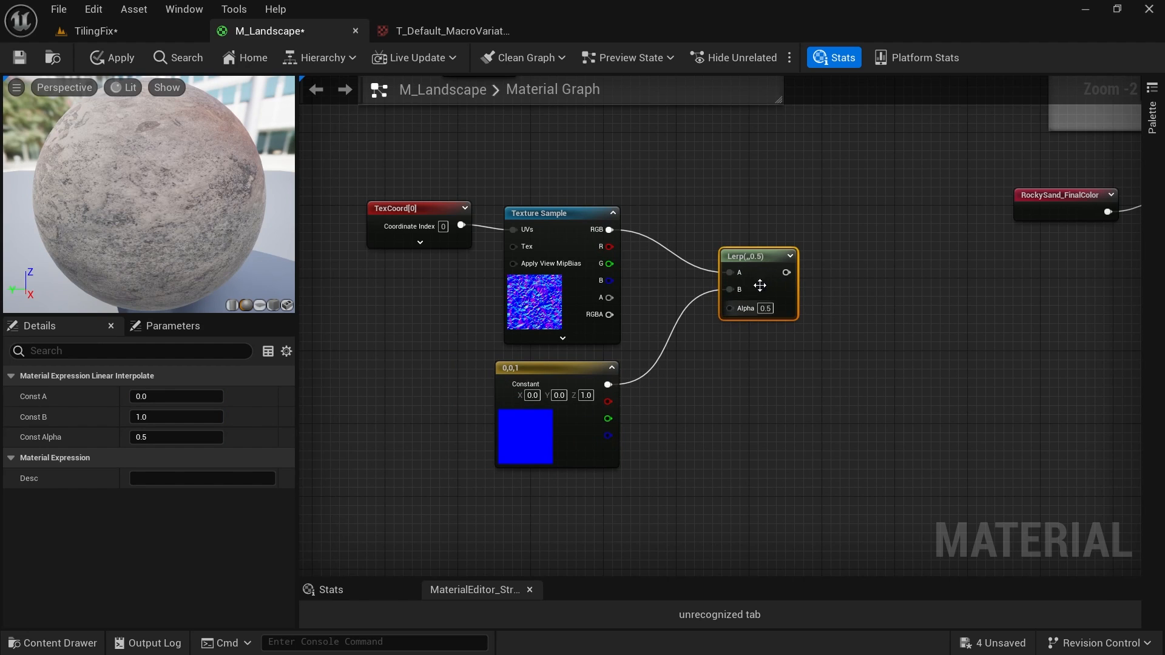
# Examine the distance fade node chain and the DistanceFade reroute it outputs.
pyautogui.moveTo(748, 190); pyautogui.dragTo(785, 223, button='right')
pyautogui.moveTo(574, 162); pyautogui.dragTo(865, 475, button='right')
pyautogui.moveTo(659, 228); pyautogui.dragTo(806, 461, button='right')
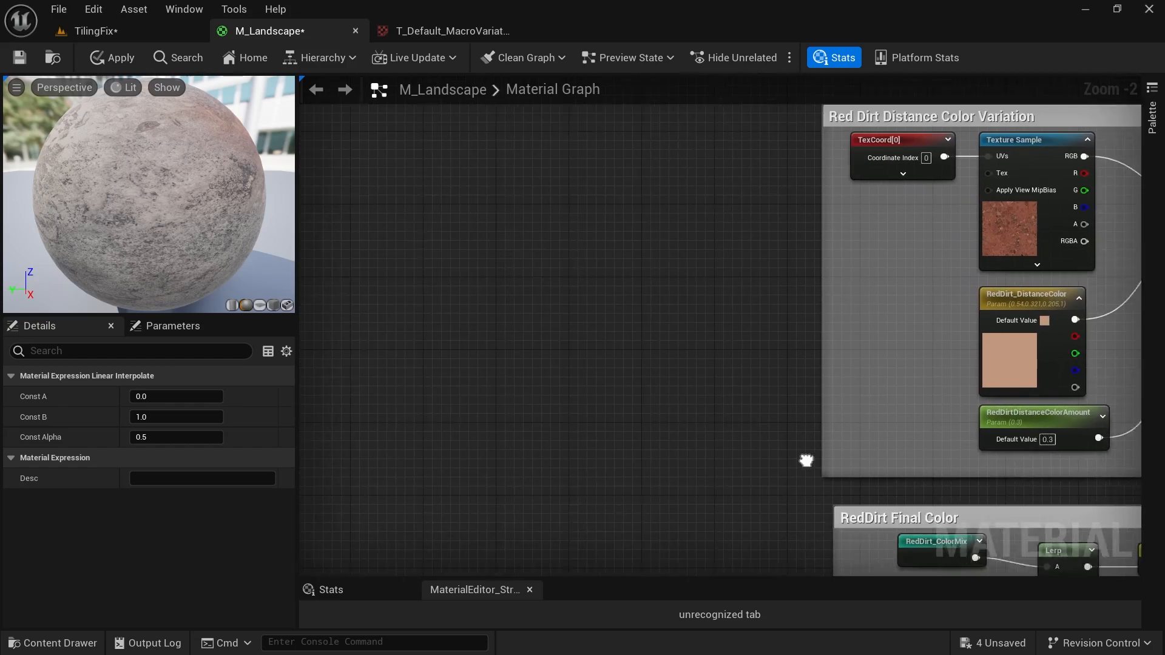
pyautogui.scroll(-6, 663, 261)
pyautogui.moveTo(666, 219); pyautogui.dragTo(721, 297, button='right')
pyautogui.scroll(5, 528, 245)
pyautogui.moveTo(1083, 317); pyautogui.dragTo(822, 265, button='right')
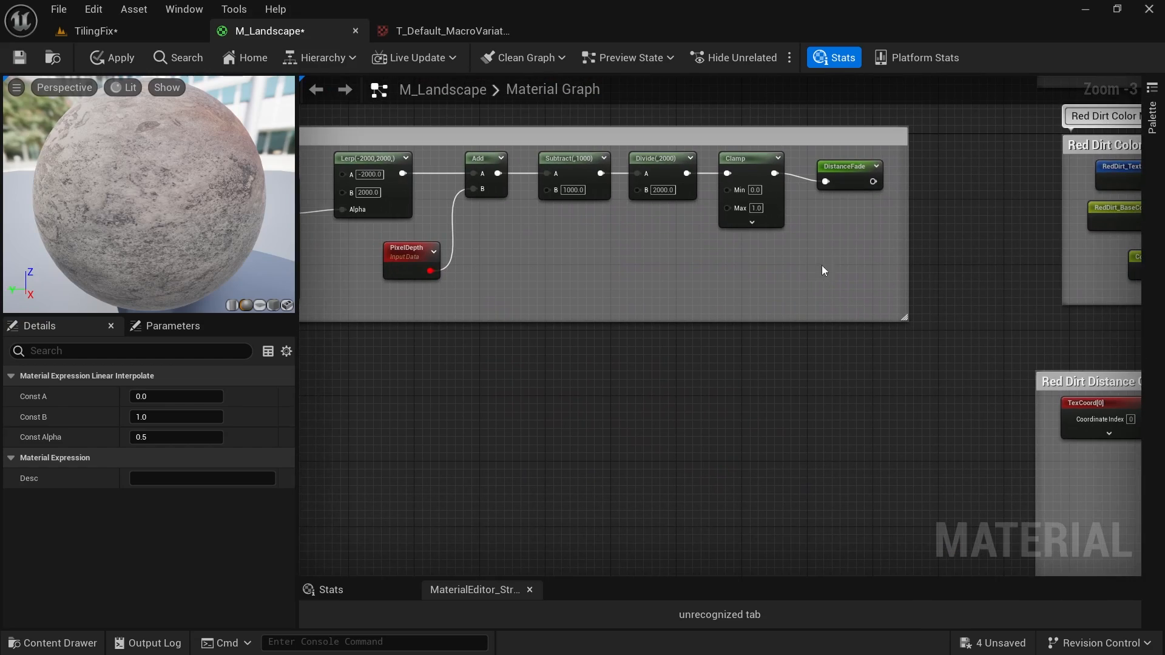
pyautogui.moveTo(817, 318); pyautogui.dragTo(640, 149, button='right')
pyautogui.scroll(-4, 844, 410)
pyautogui.moveTo(865, 450); pyautogui.dragTo(704, 144, button='right')
pyautogui.scroll(7, 789, 340)
pyautogui.moveTo(816, 185); pyautogui.dragTo(849, 382, button='right')
# Add a DistanceFade reroute below the 0,0,1 constant, connect it to the Lerp's Alpha, and align the TexCoord with the normal sample.
pyautogui.rightClick(761, 453)
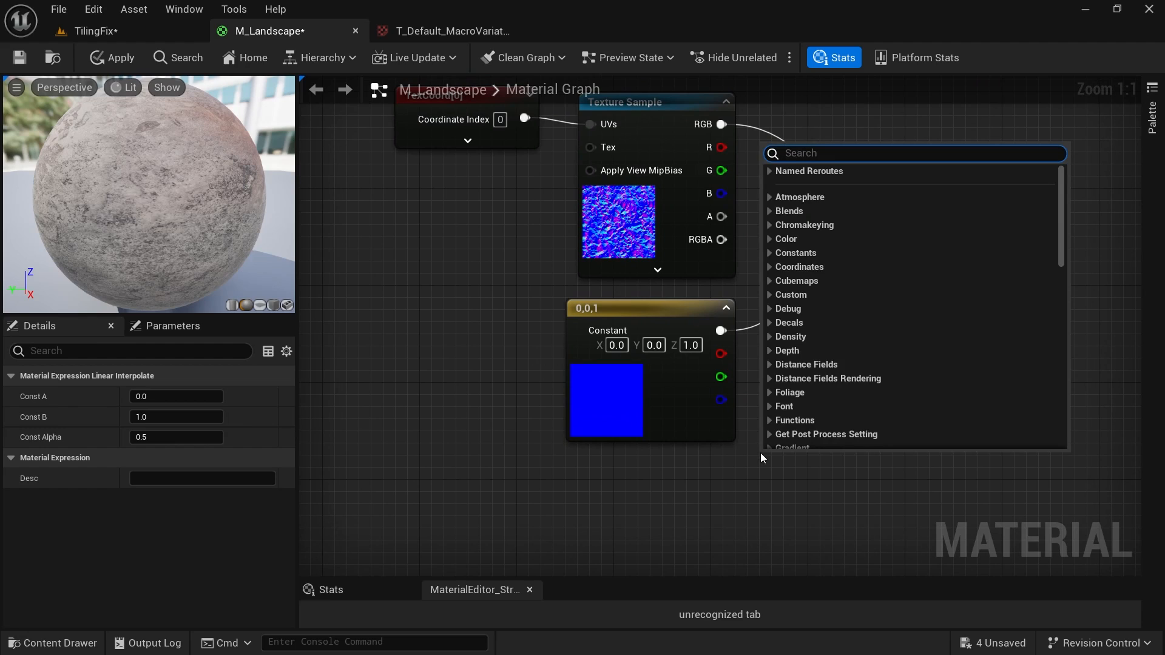
pyautogui.write('distancefad')
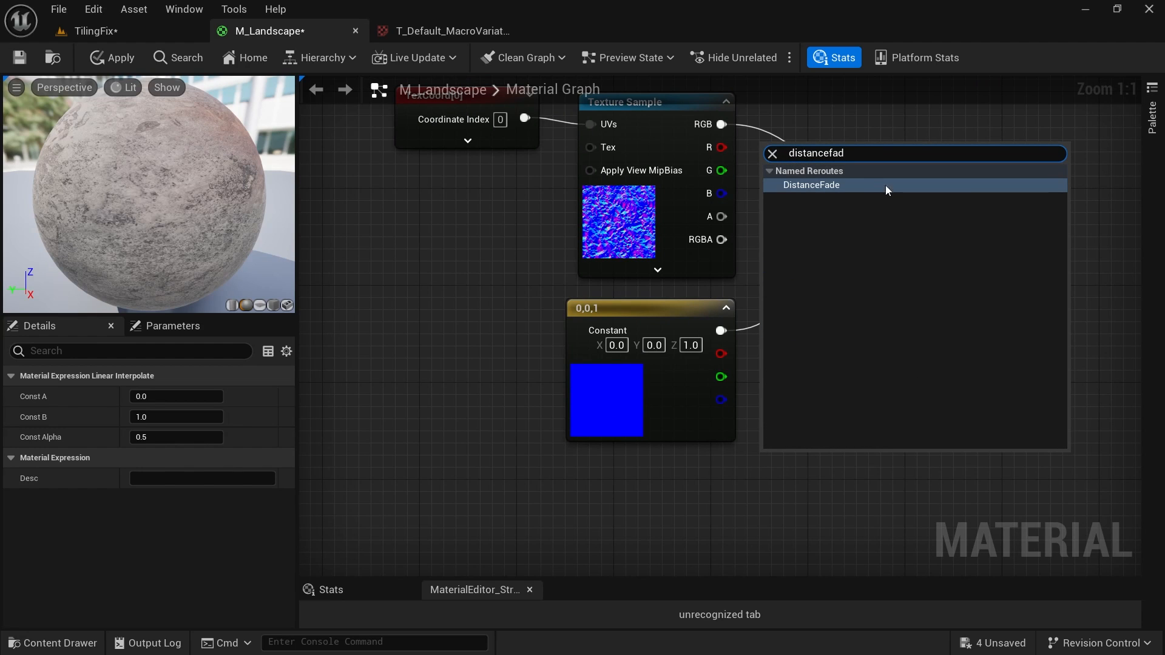
pyautogui.click(886, 185)
pyautogui.moveTo(868, 504); pyautogui.dragTo(745, 504)
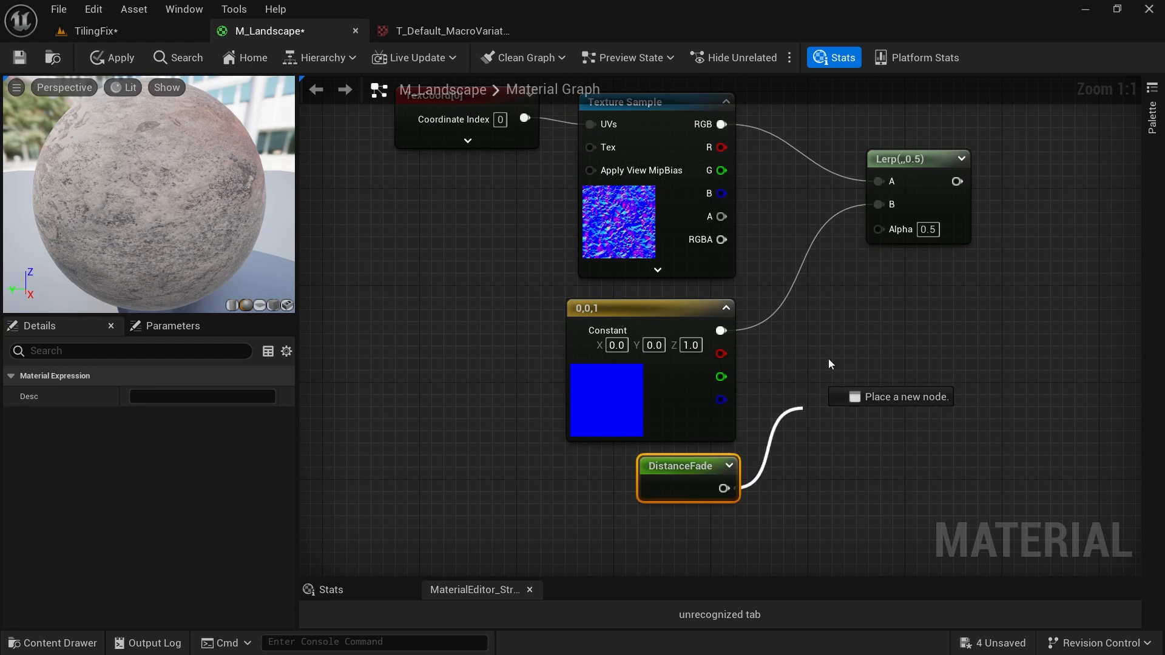
pyautogui.moveTo(830, 363); pyautogui.dragTo(878, 229)
pyautogui.press('Home')
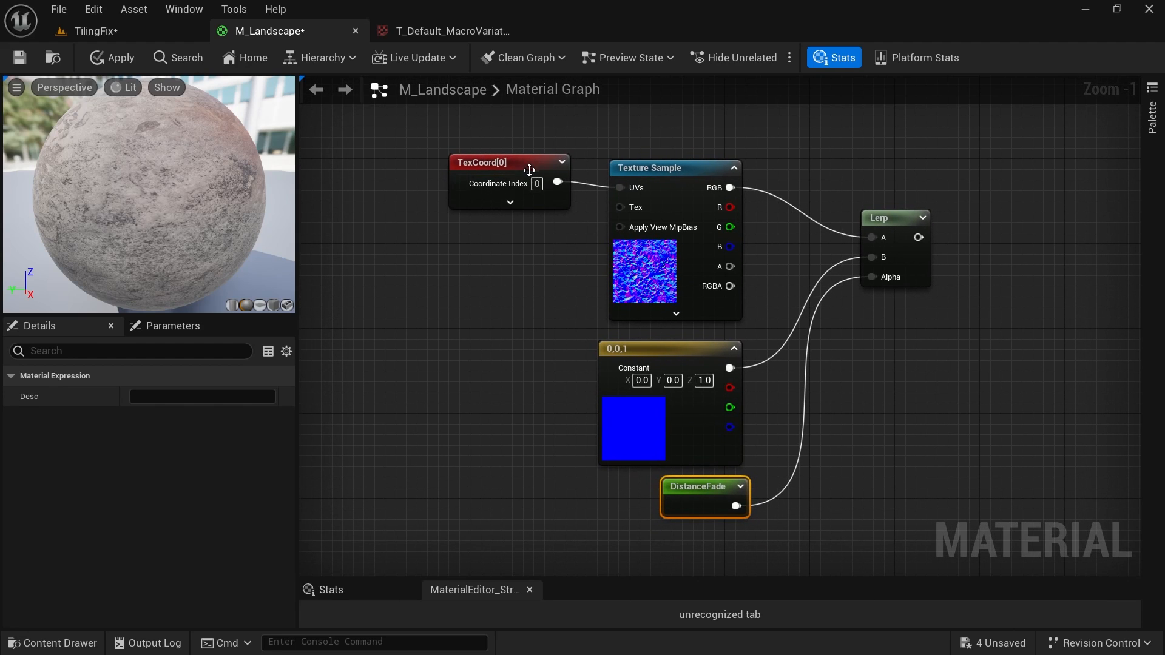
pyautogui.moveTo(529, 170); pyautogui.dragTo(540, 182)
pyautogui.moveTo(806, 198); pyautogui.dragTo(856, 201, button='right')
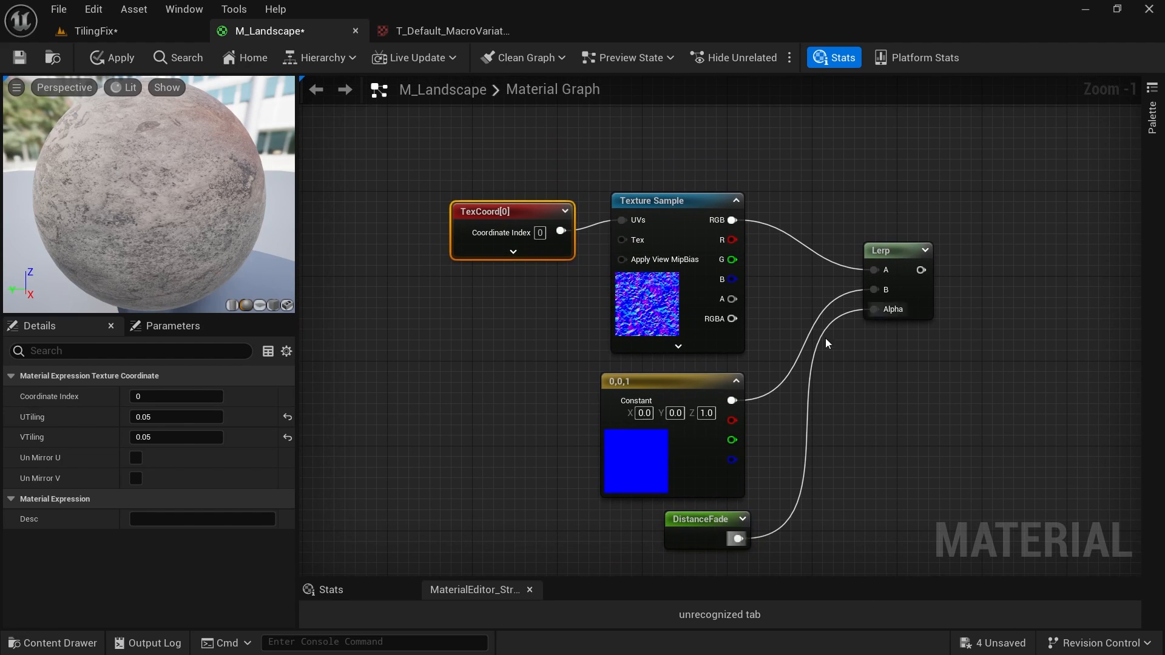
# Move the RedDirt Normal group below the new normal blend nodes and select its Texture Sample.
pyautogui.moveTo(671, 260); pyautogui.dragTo(793, 322, button='right')
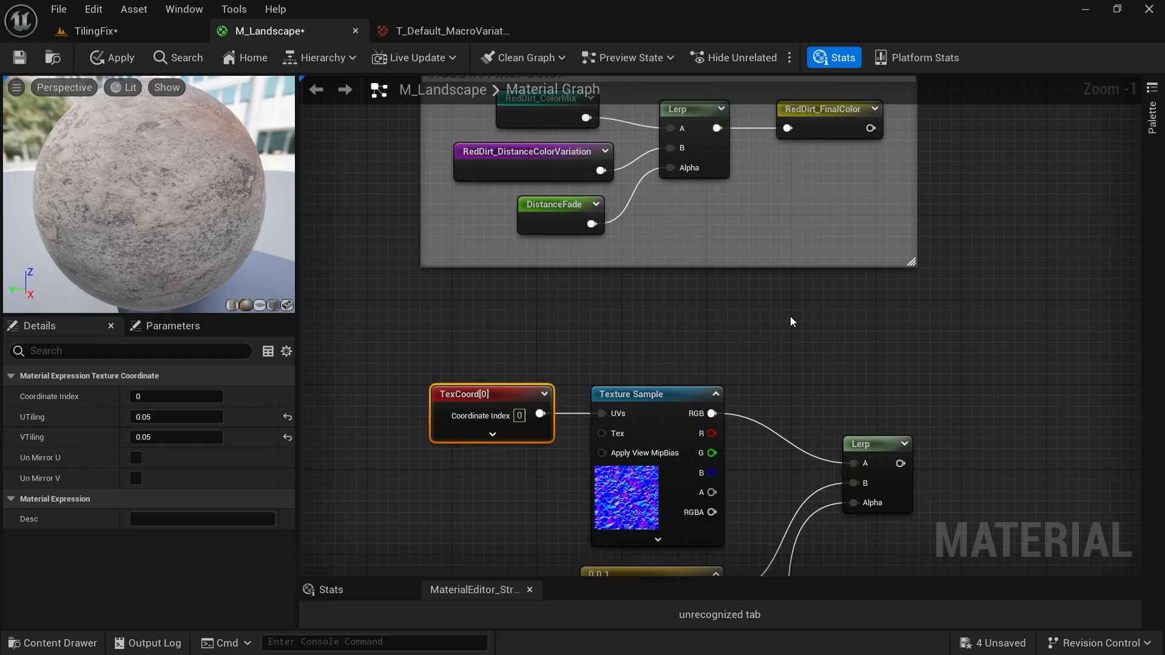
pyautogui.scroll(-6, 793, 322)
pyautogui.moveTo(838, 257); pyautogui.dragTo(581, 201, button='right')
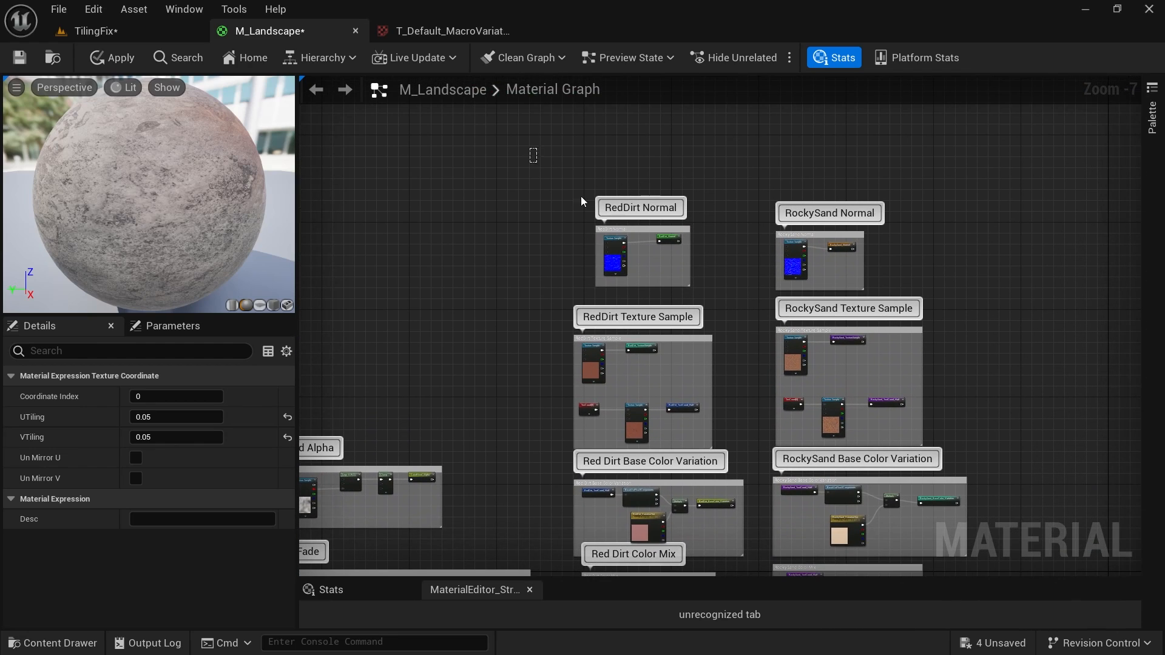
pyautogui.moveTo(890, 297); pyautogui.dragTo(889, 297)
pyautogui.moveTo(661, 227); pyautogui.dragTo(682, 539)
pyautogui.scroll(5, 711, 494)
pyautogui.scroll(1, 712, 328)
pyautogui.moveTo(713, 328); pyautogui.dragTo(815, 152, button='right')
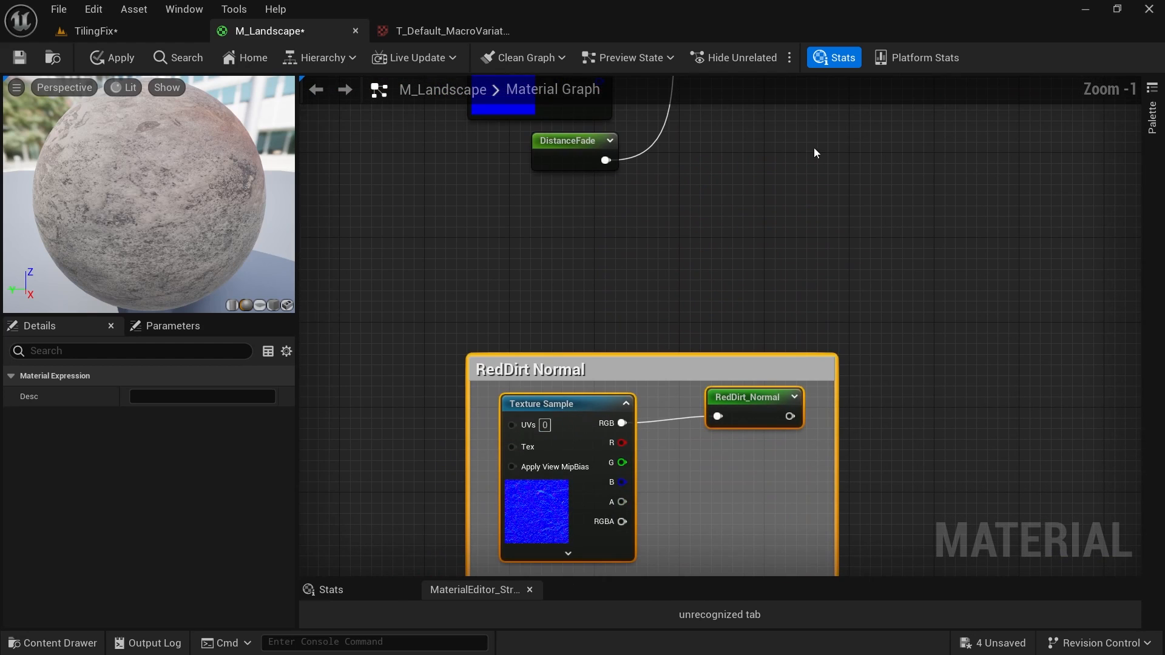
pyautogui.moveTo(756, 393); pyautogui.dragTo(757, 283, button='right')
pyautogui.click(588, 328)
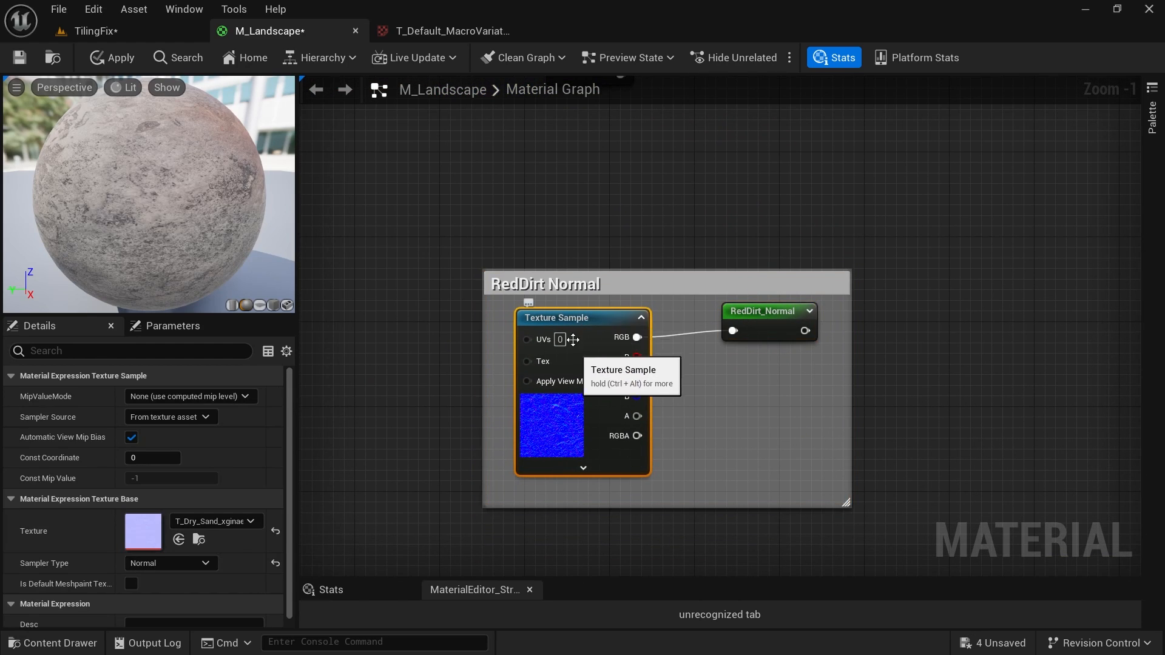
# Delete the old sample in the RedDirt Normal group and feed the new Lerp's output into the RedDirt_Normal reroute, placed beside the Lerp.
pyautogui.press('Delete')
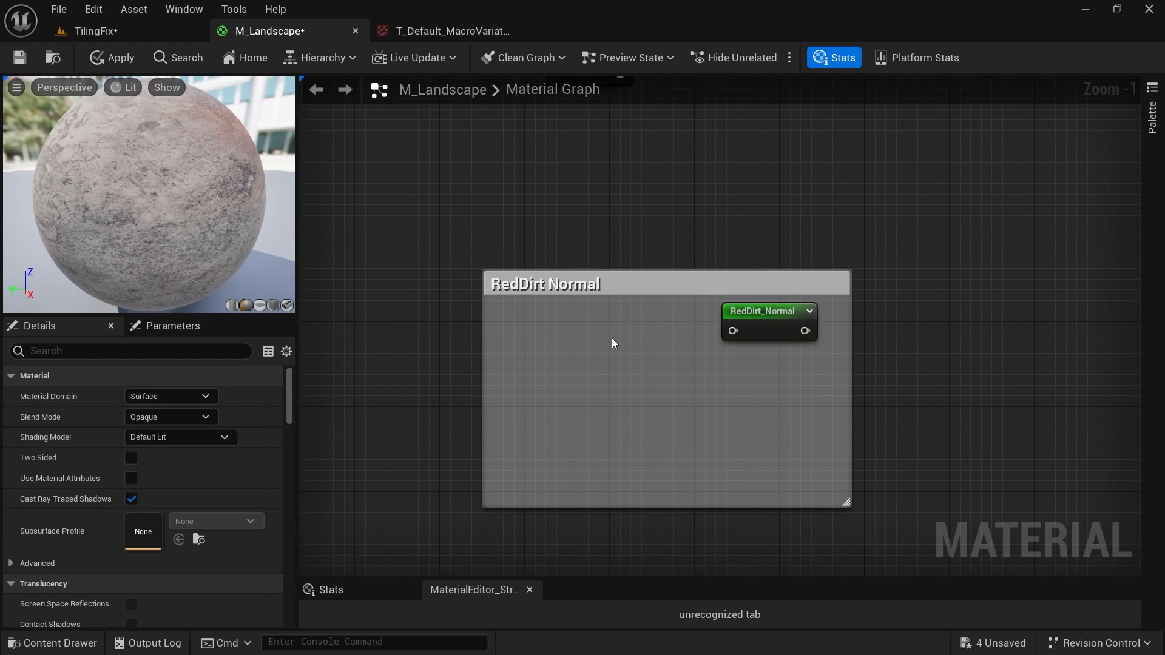
pyautogui.moveTo(612, 337); pyautogui.dragTo(600, 425, button='right')
pyautogui.moveTo(758, 398); pyautogui.dragTo(783, 223)
pyautogui.moveTo(793, 193); pyautogui.dragTo(766, 461, button='right')
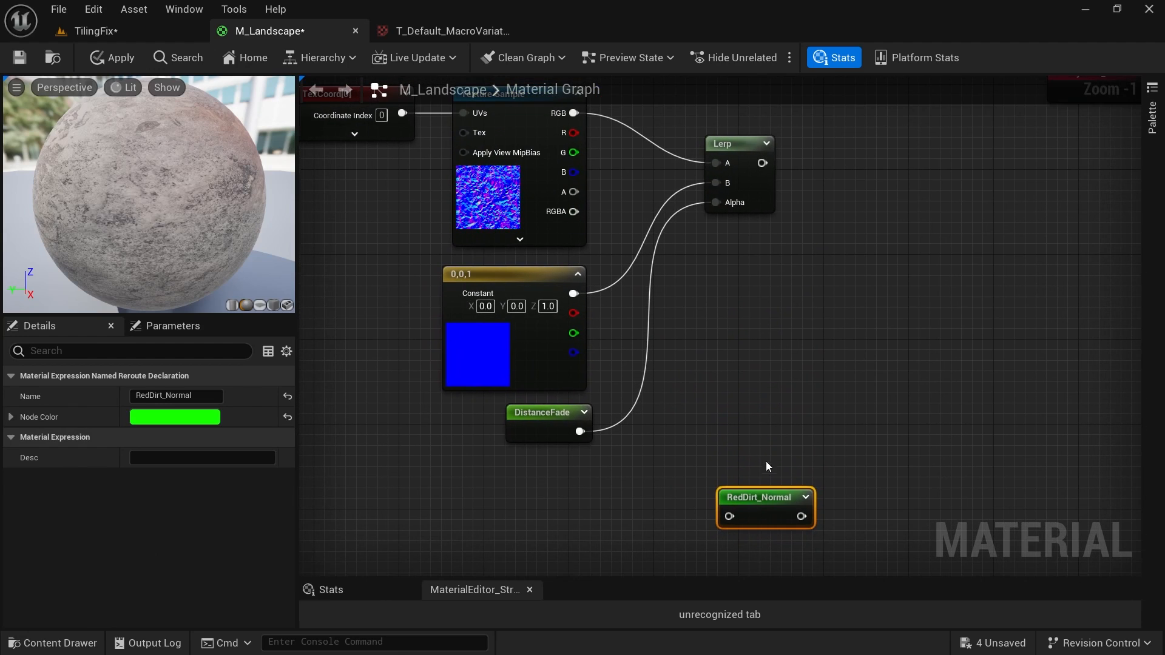
pyautogui.moveTo(752, 480); pyautogui.dragTo(858, 268)
pyautogui.moveTo(808, 144); pyautogui.dragTo(902, 242, button='right')
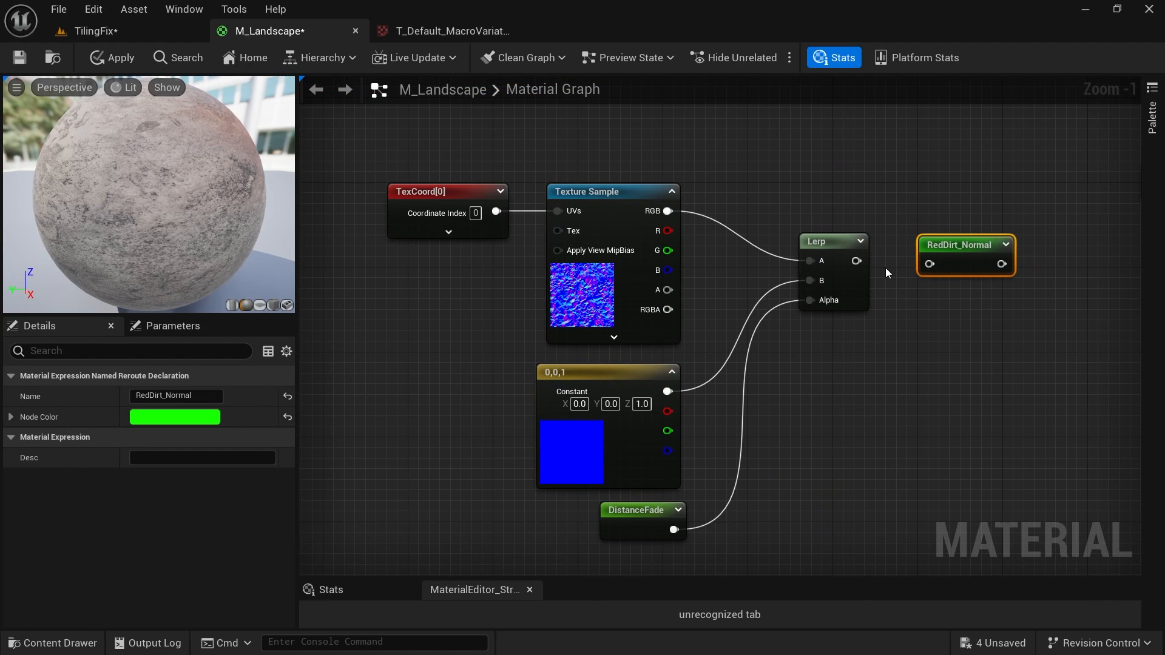
pyautogui.moveTo(856, 260); pyautogui.dragTo(956, 238)
pyautogui.moveTo(645, 522); pyautogui.dragTo(676, 522)
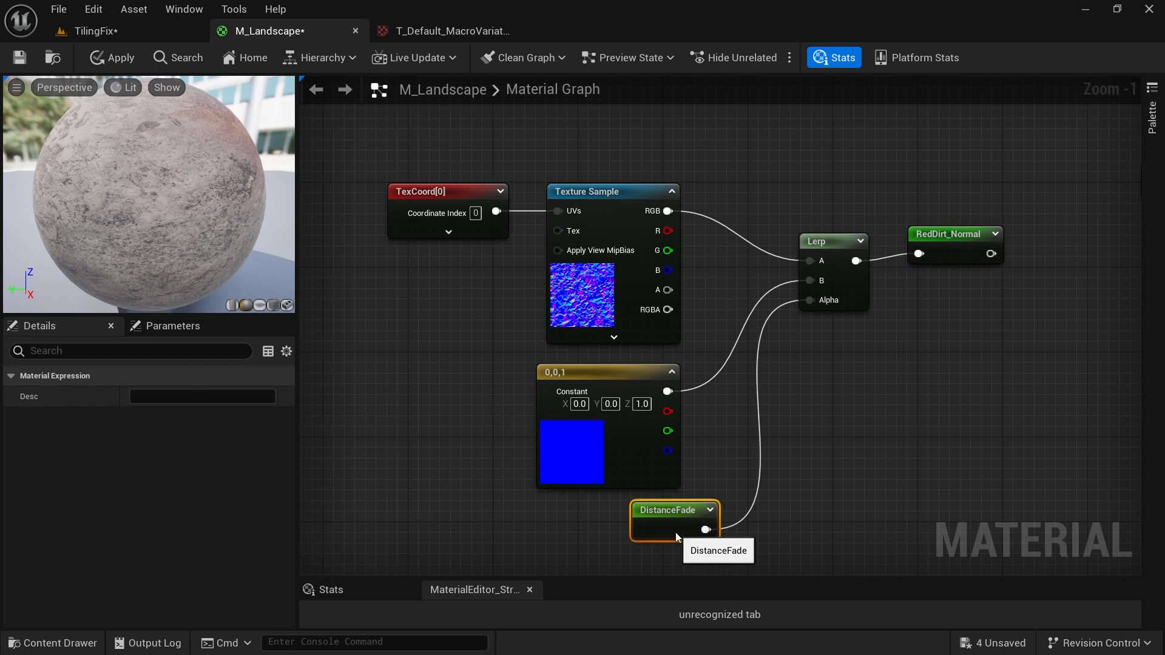
pyautogui.moveTo(961, 231); pyautogui.dragTo(950, 231)
pyautogui.moveTo(905, 331); pyautogui.dragTo(862, 334, button='right')
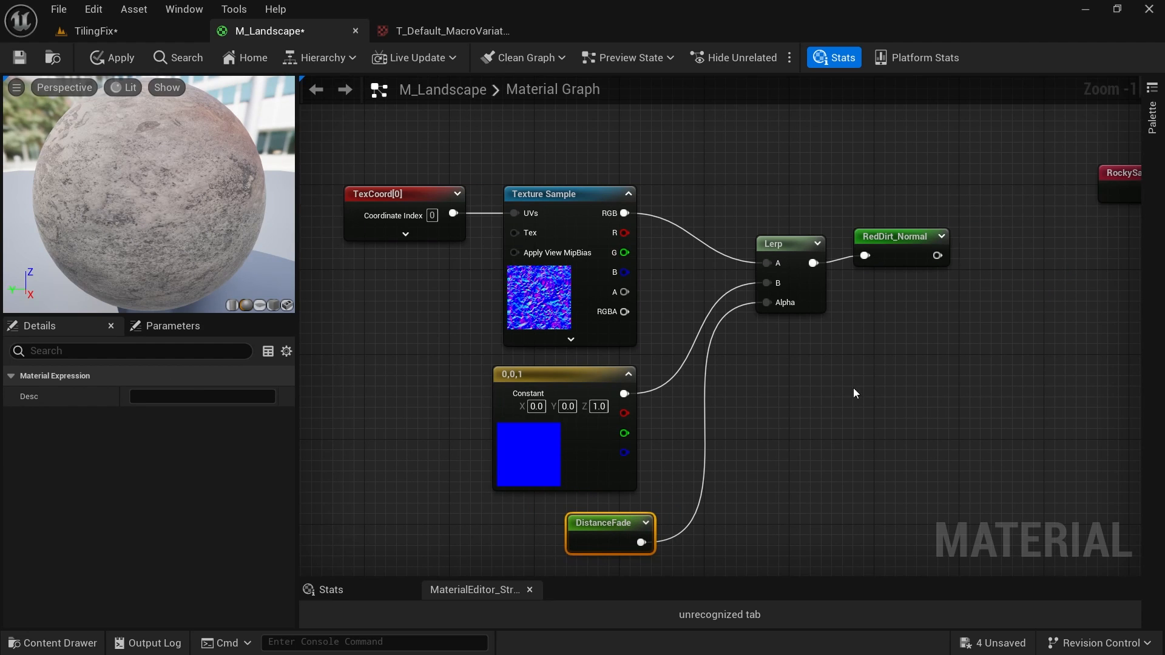
# Move the RedDirt Normal comment over the new normal blend nodes and enlarge it to enclose them all.
pyautogui.scroll(-4, 855, 393)
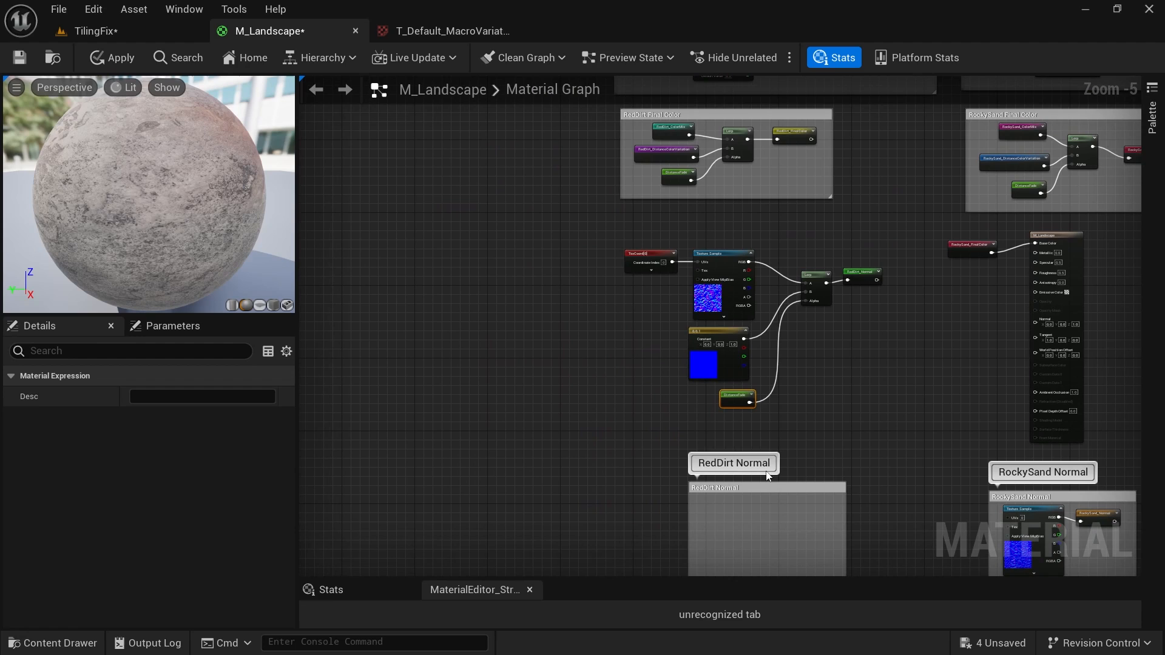
pyautogui.moveTo(759, 488); pyautogui.dragTo(683, 238)
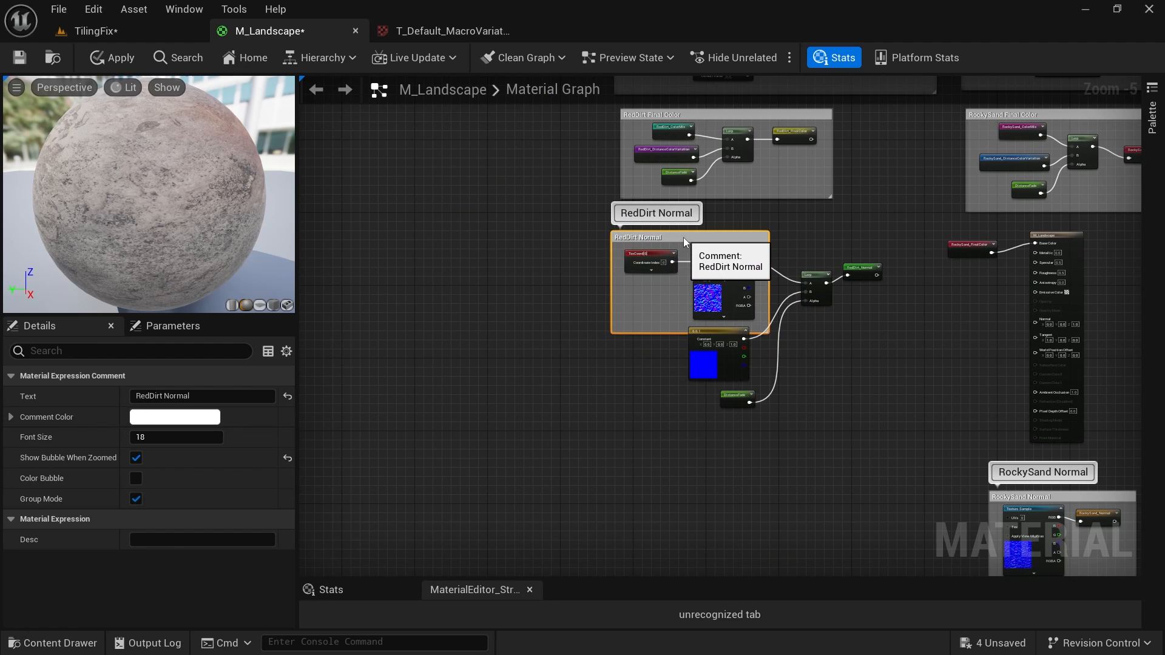
pyautogui.moveTo(768, 333); pyautogui.dragTo(892, 417)
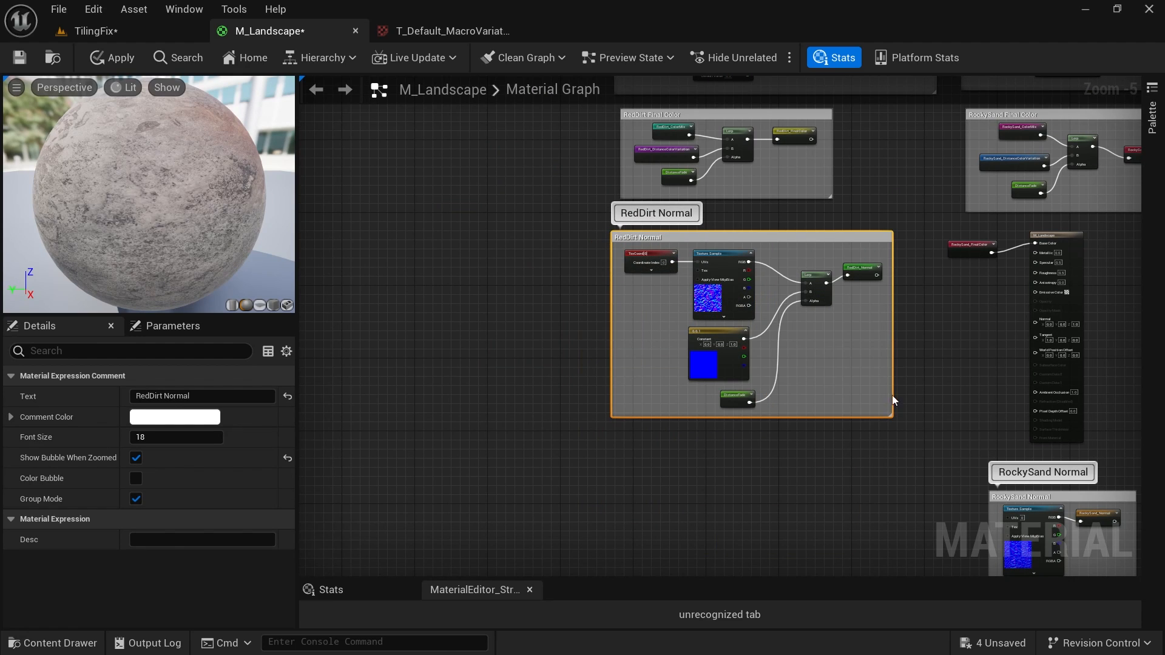
pyautogui.moveTo(789, 237); pyautogui.dragTo(776, 270)
pyautogui.moveTo(895, 321); pyautogui.dragTo(712, 318, button='right')
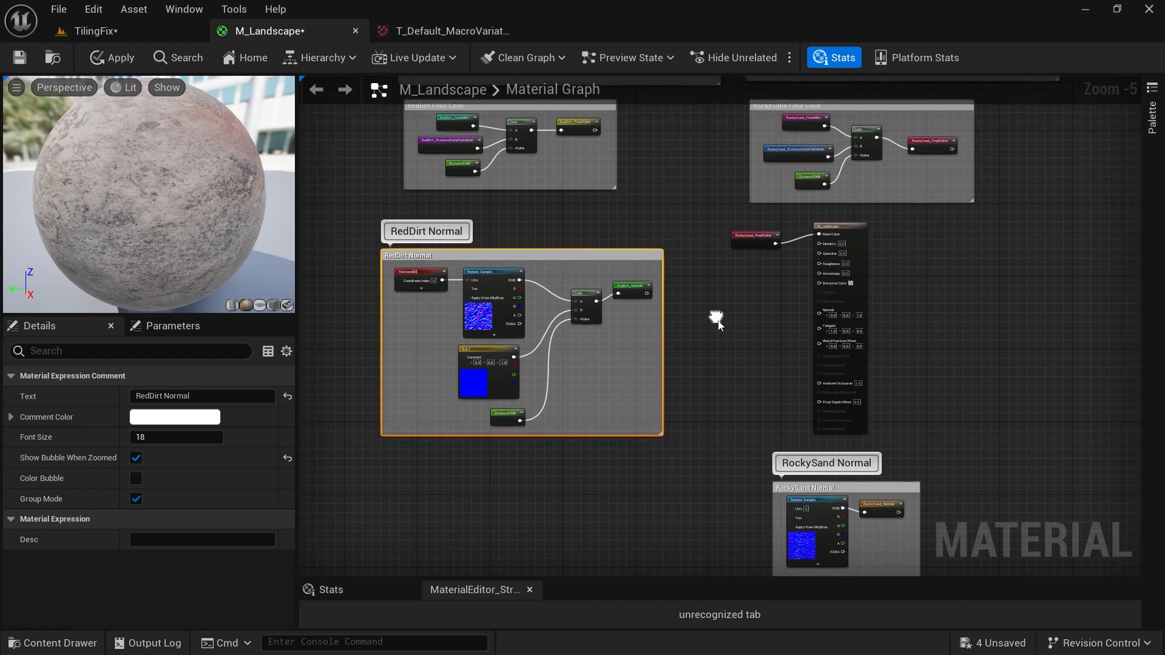
# Move the M_Landscape output node and its RockySand_FinalColor reroute farther right to free space beside the RedDirt Normal group.
pyautogui.moveTo(946, 342); pyautogui.dragTo(747, 241)
pyautogui.moveTo(751, 244); pyautogui.dragTo(1017, 249)
pyautogui.scroll(2, 817, 279)
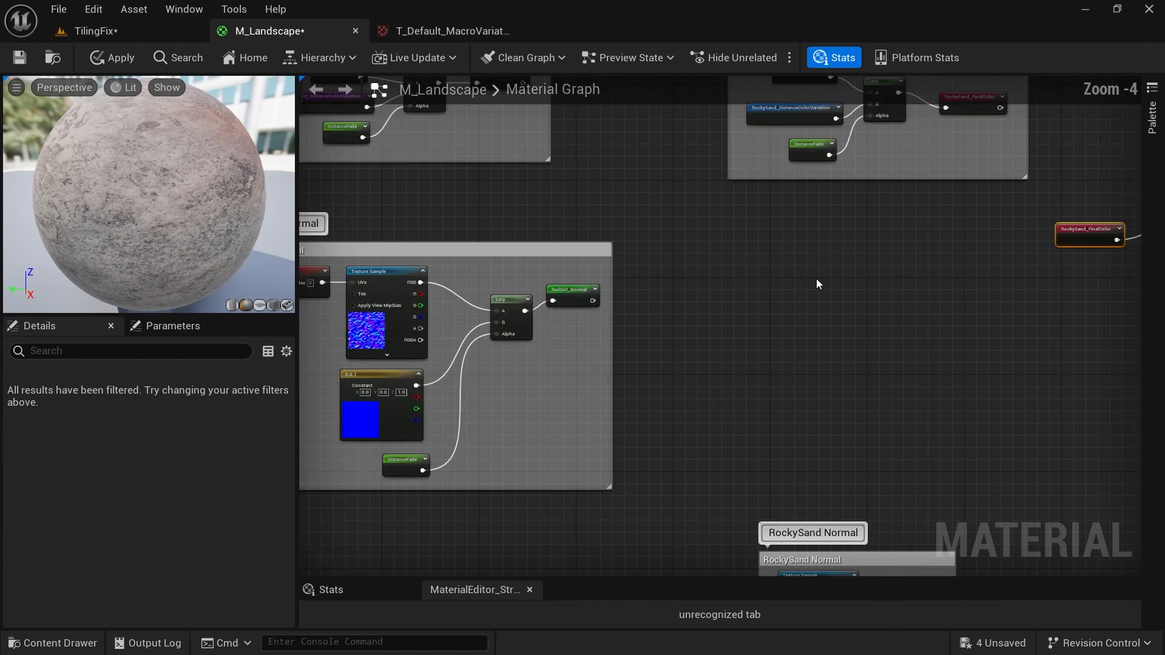
pyautogui.moveTo(800, 289); pyautogui.dragTo(790, 147, button='right')
pyautogui.scroll(-2, 810, 389)
pyautogui.moveTo(775, 271); pyautogui.dragTo(795, 296, button='right')
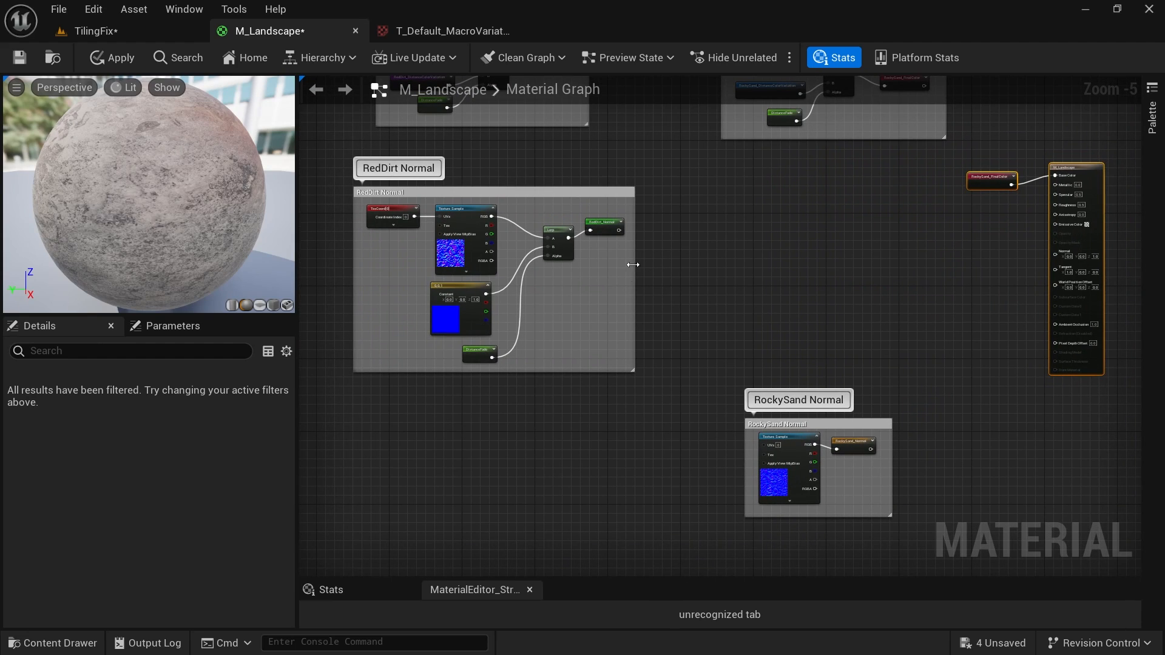
# Duplicate the RedDirt normal blend nodes, without the RedDirt_Normal reroute, into the space above the RockySand Normal group.
pyautogui.moveTo(616, 364); pyautogui.dragTo(384, 209)
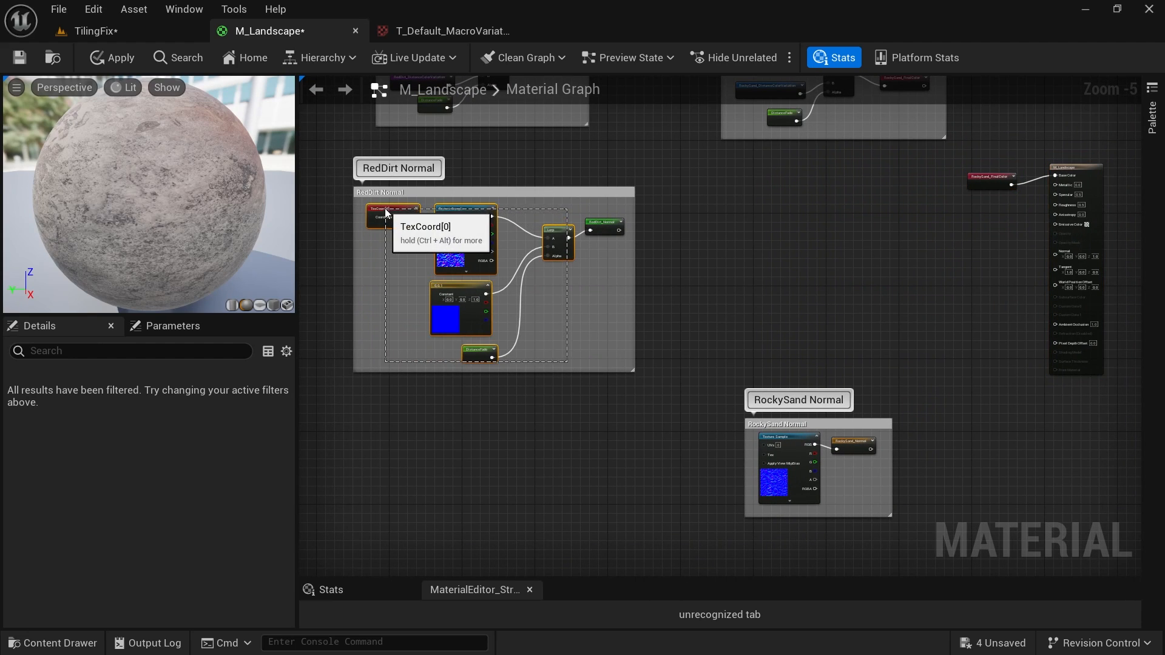
pyautogui.hotkey('ctrl', 'c')
pyautogui.hotkey('ctrl', 'v')
pyautogui.scroll(4, 788, 280)
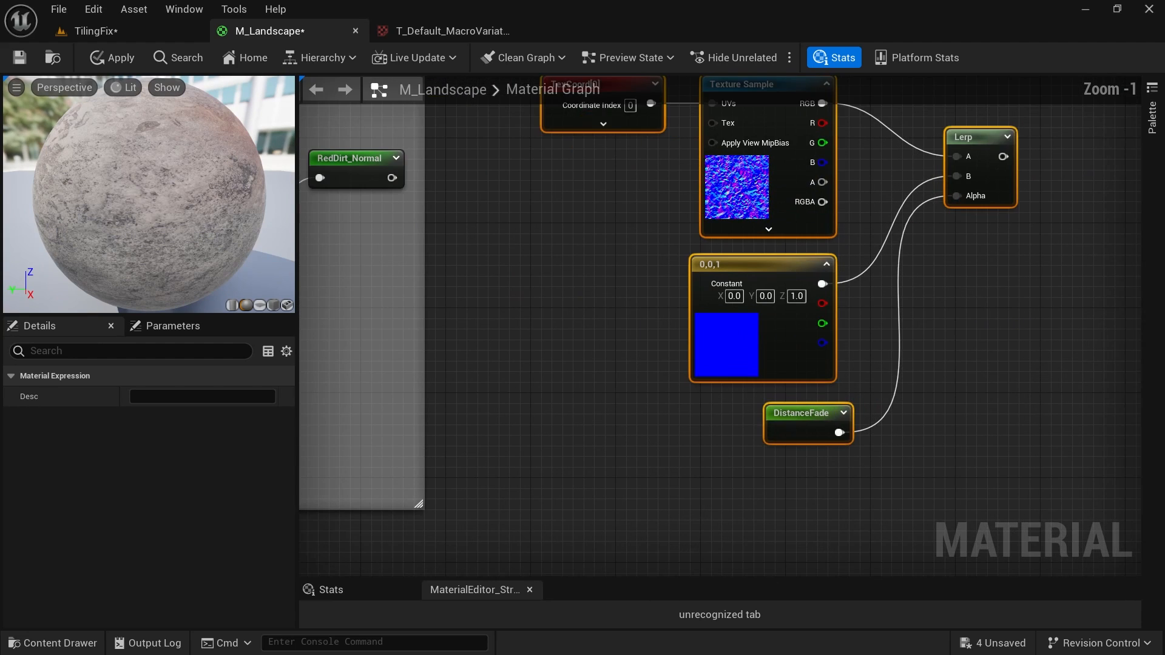
pyautogui.moveTo(935, 353); pyautogui.dragTo(908, 431, button='right')
pyautogui.moveTo(840, 442); pyautogui.dragTo(841, 287, button='right')
pyautogui.moveTo(785, 430); pyautogui.dragTo(787, 273, button='right')
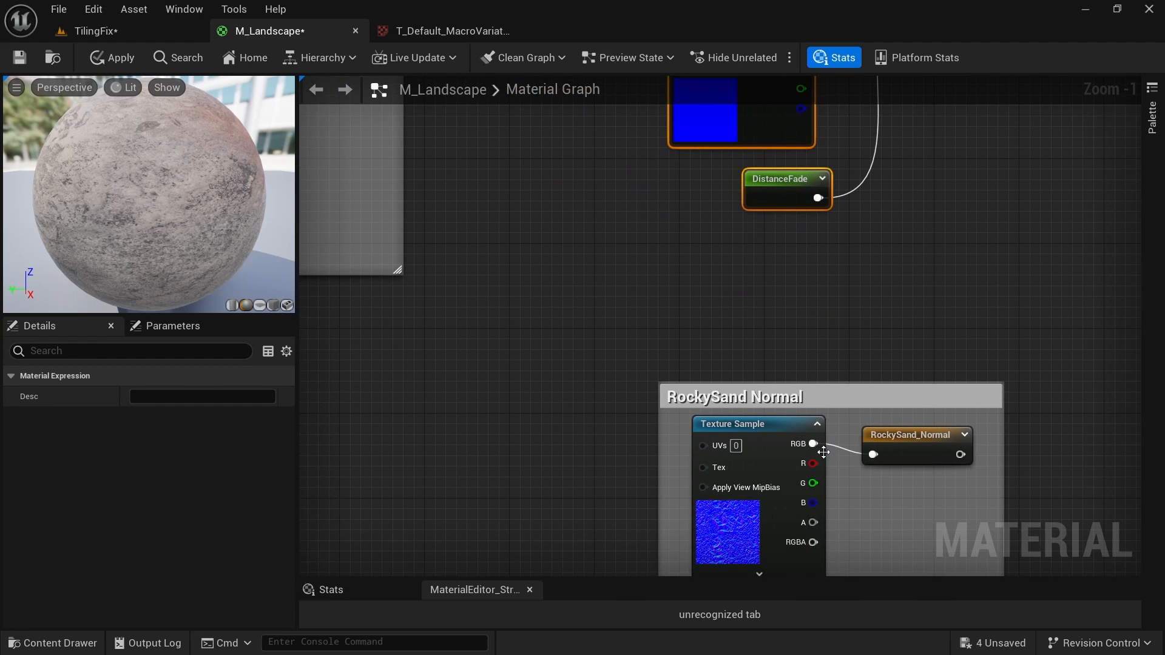
# Replace the duplicated Texture Sample with the RockySand normal sample, wiring the TexCoord to its UVs and its RGB to the Lerp's A.
pyautogui.moveTo(785, 429); pyautogui.dragTo(918, 183)
pyautogui.moveTo(931, 163); pyautogui.dragTo(870, 462, button='right')
pyautogui.moveTo(859, 479); pyautogui.dragTo(846, 283)
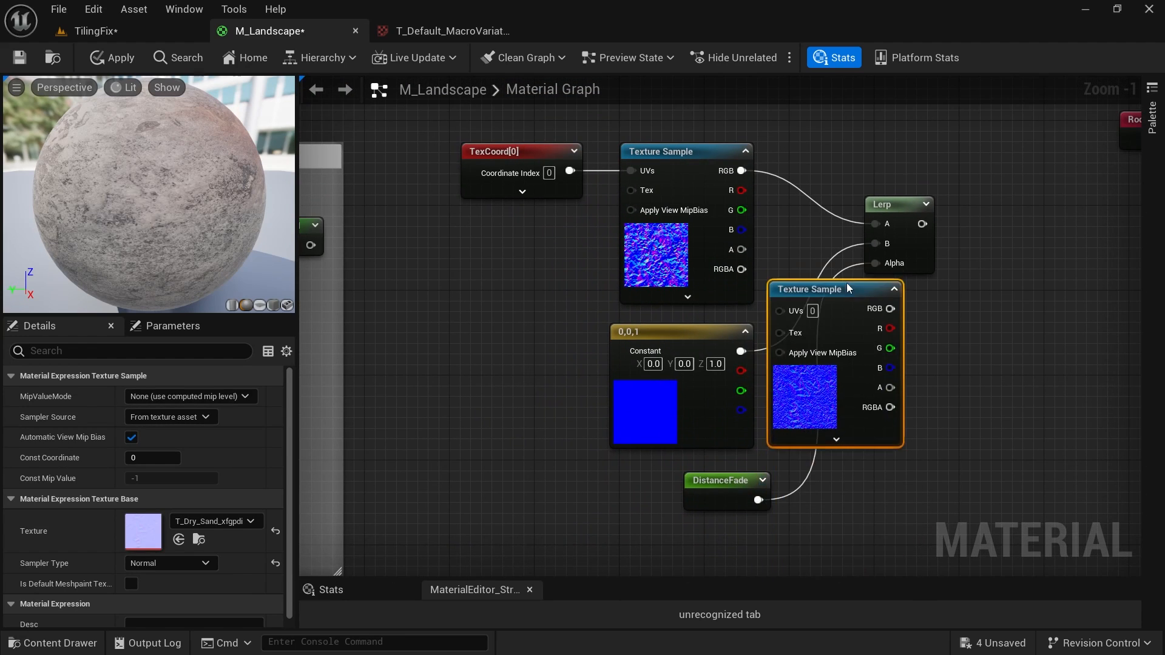
pyautogui.moveTo(824, 214); pyautogui.dragTo(882, 363, button='right')
pyautogui.moveTo(877, 426); pyautogui.dragTo(858, 236)
pyautogui.click(753, 299)
pyautogui.press('Delete')
pyautogui.moveTo(624, 316); pyautogui.dragTo(929, 370)
pyautogui.moveTo(598, 300); pyautogui.dragTo(588, 279)
# Move the RockySand_Normal reroute beside the duplicated Lerp and connect the Lerp's output to it.
pyautogui.moveTo(1107, 419); pyautogui.dragTo(946, 185, button='right')
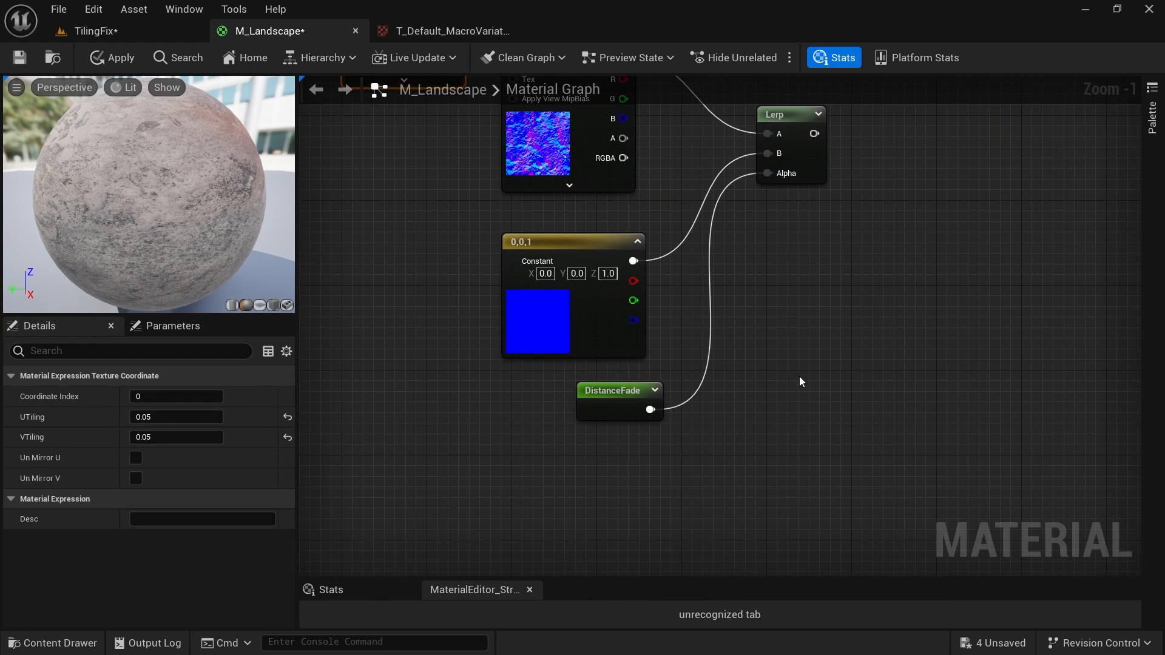
pyautogui.scroll(-2, 828, 343)
pyautogui.moveTo(815, 417); pyautogui.dragTo(819, 294, button='right')
pyautogui.moveTo(765, 472); pyautogui.dragTo(915, 168)
pyautogui.moveTo(928, 120); pyautogui.dragTo(916, 398, button='right')
pyautogui.moveTo(900, 445); pyautogui.dragTo(893, 351)
pyautogui.moveTo(807, 353); pyautogui.dragTo(892, 364)
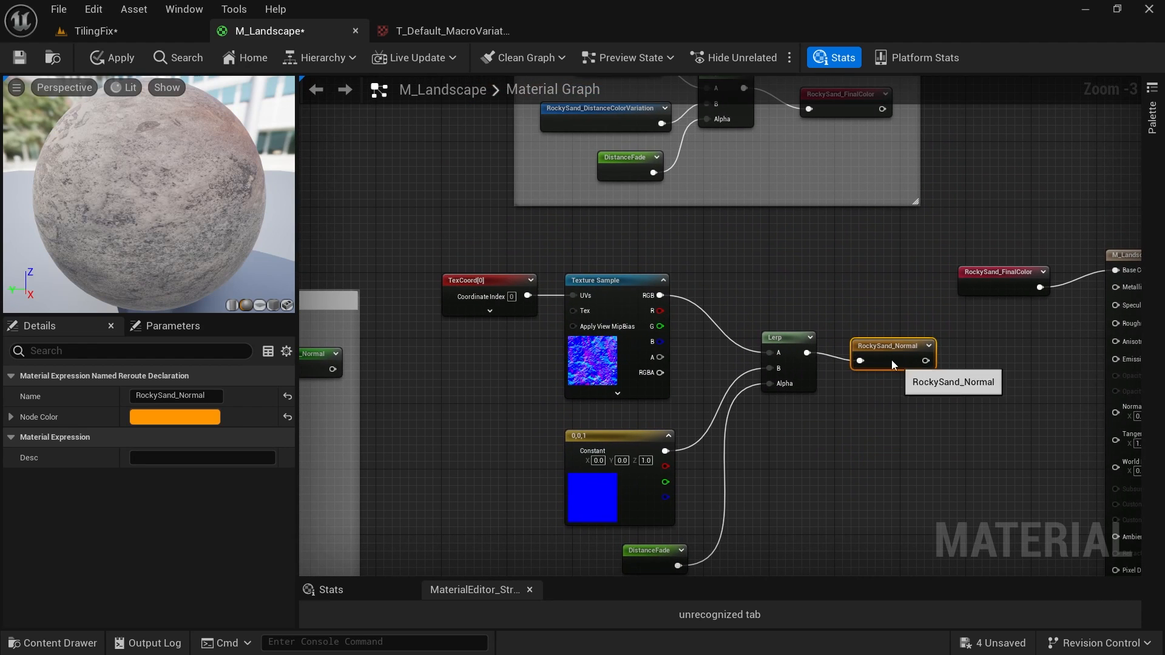
# Move the RockySand normal blend nodes into the RockySand Normal comment and enlarge it to enclose them all.
pyautogui.scroll(-2, 873, 384)
pyautogui.moveTo(872, 388); pyautogui.dragTo(852, 306, button='right')
pyautogui.moveTo(866, 409); pyautogui.dragTo(800, 349)
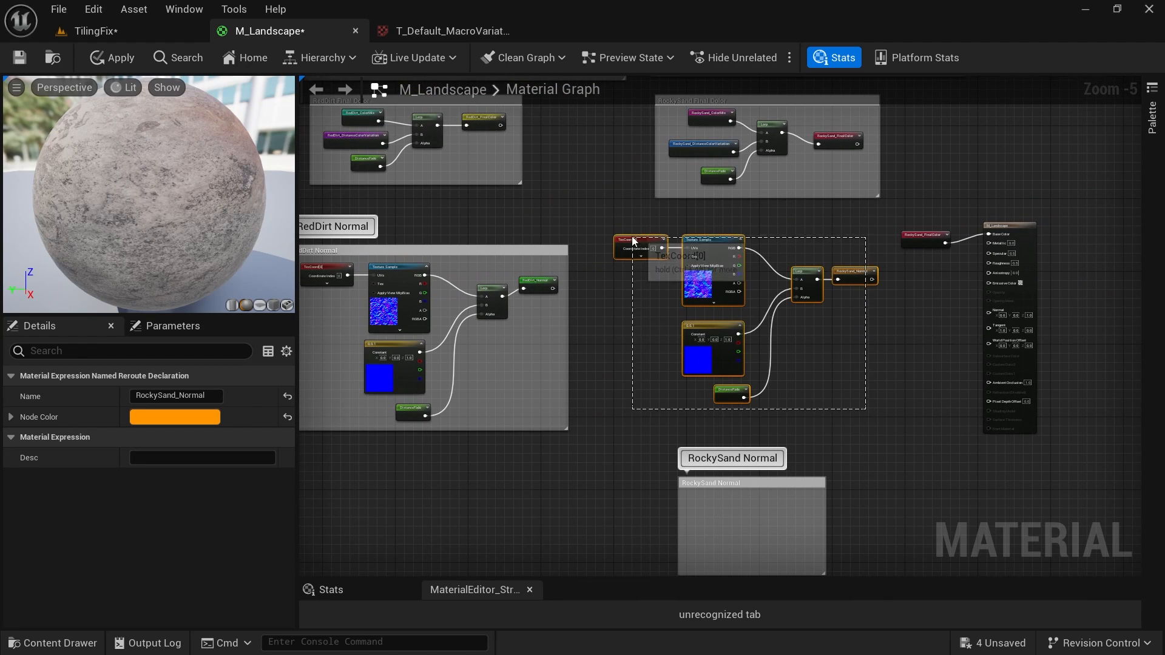
pyautogui.moveTo(632, 241); pyautogui.dragTo(724, 509)
pyautogui.moveTo(724, 509); pyautogui.dragTo(760, 364, button='right')
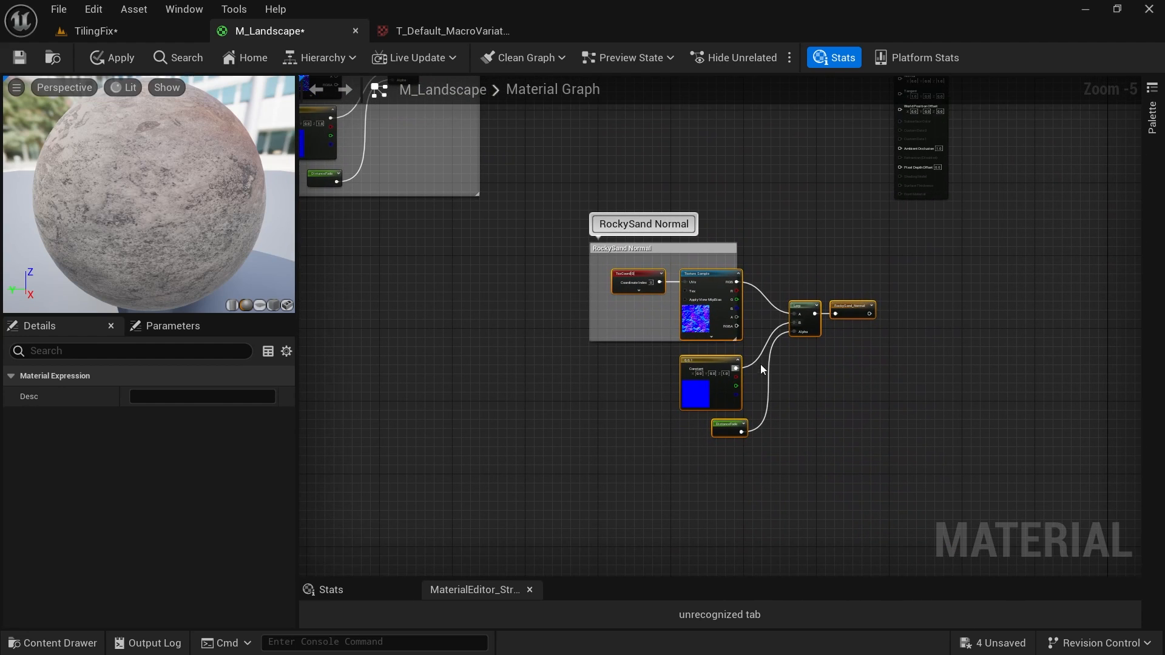
pyautogui.moveTo(733, 258); pyautogui.dragTo(888, 296)
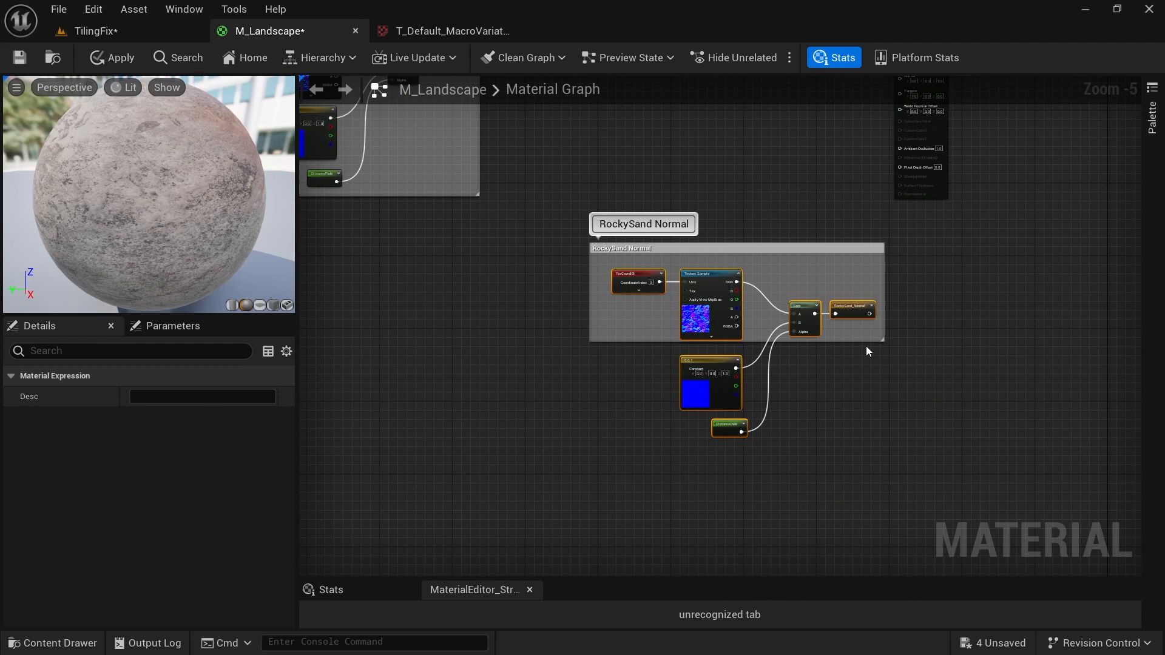
pyautogui.moveTo(866, 346); pyautogui.dragTo(876, 468)
# Move the RockySand Normal group up beside the RedDirt Normal group and shift the RedDirt group down level with it.
pyautogui.moveTo(710, 133); pyautogui.dragTo(864, 303, button='right')
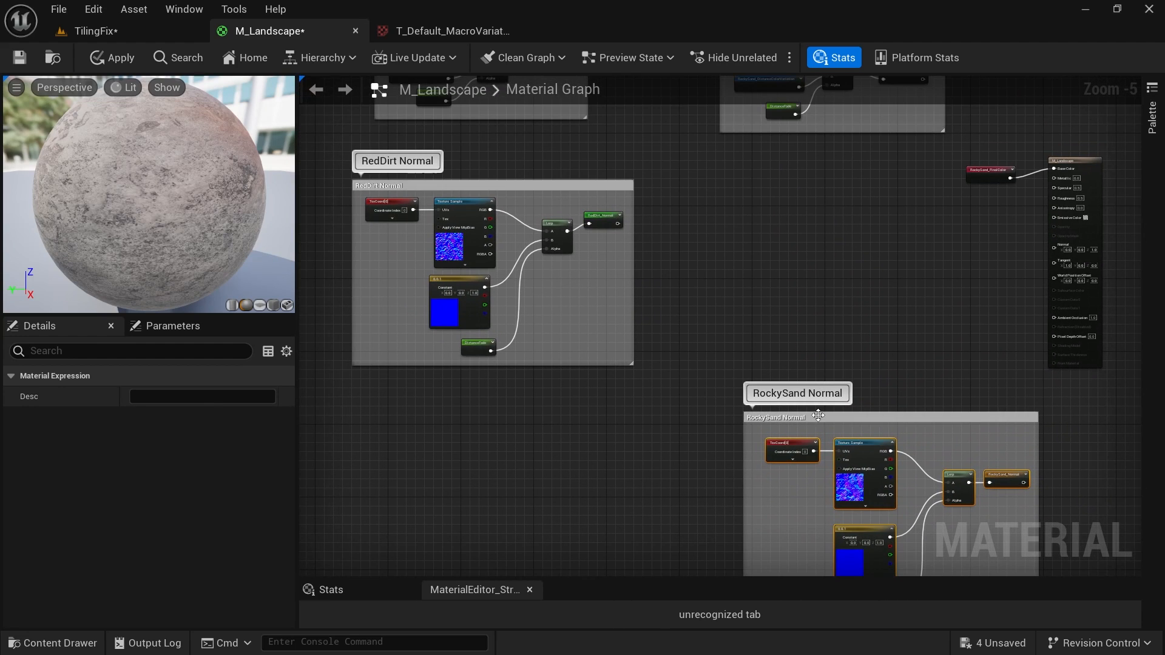
pyautogui.moveTo(818, 415); pyautogui.dragTo(735, 223)
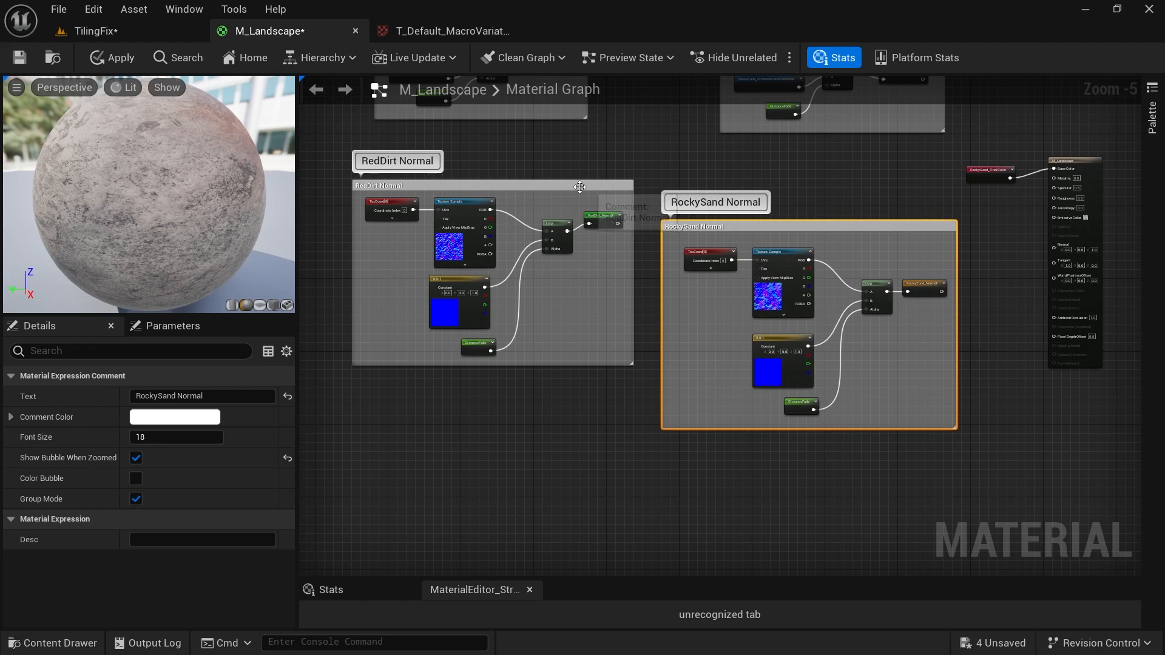
pyautogui.moveTo(580, 187); pyautogui.dragTo(579, 228)
pyautogui.scroll(5, 995, 204)
pyautogui.moveTo(996, 204); pyautogui.dragTo(1123, 190, button='right')
pyautogui.scroll(-4, 823, 276)
pyautogui.moveTo(594, 350); pyautogui.dragTo(654, 304, button='right')
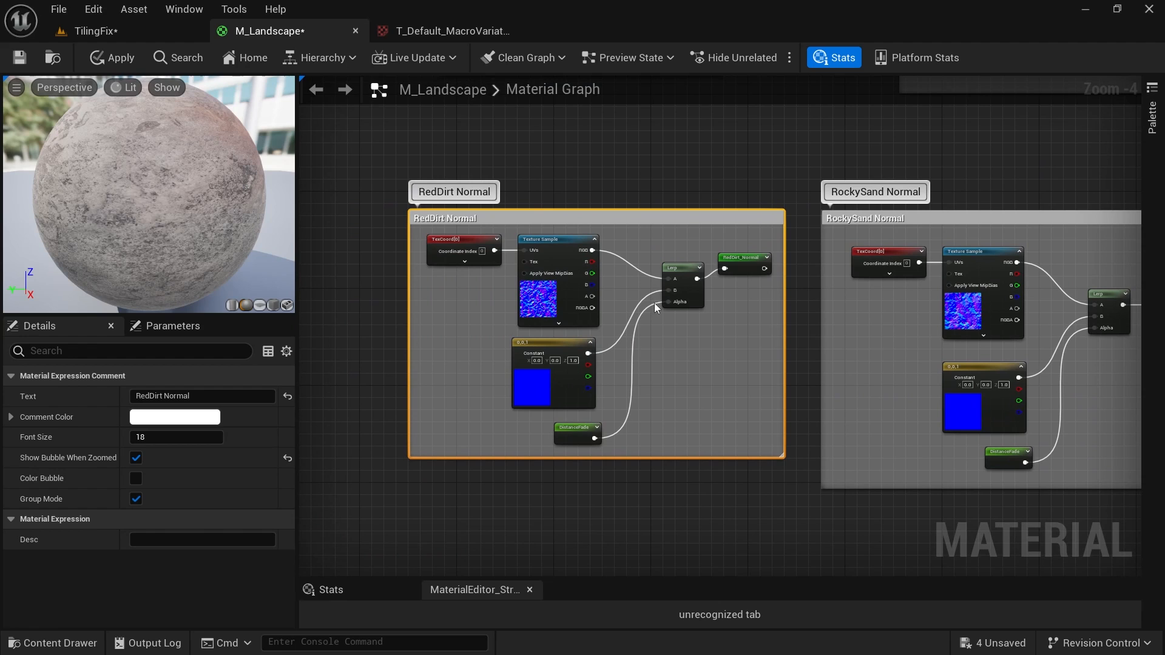
# Replace the RockySand_FinalColor reroute with RedDirt_FinalColor, connect it to Base Color, and move the M_Landscape output node farther right.
pyautogui.moveTo(1102, 194); pyautogui.dragTo(622, 249, button='right')
pyautogui.moveTo(800, 255); pyautogui.dragTo(750, 293, button='right')
pyautogui.scroll(4, 782, 289)
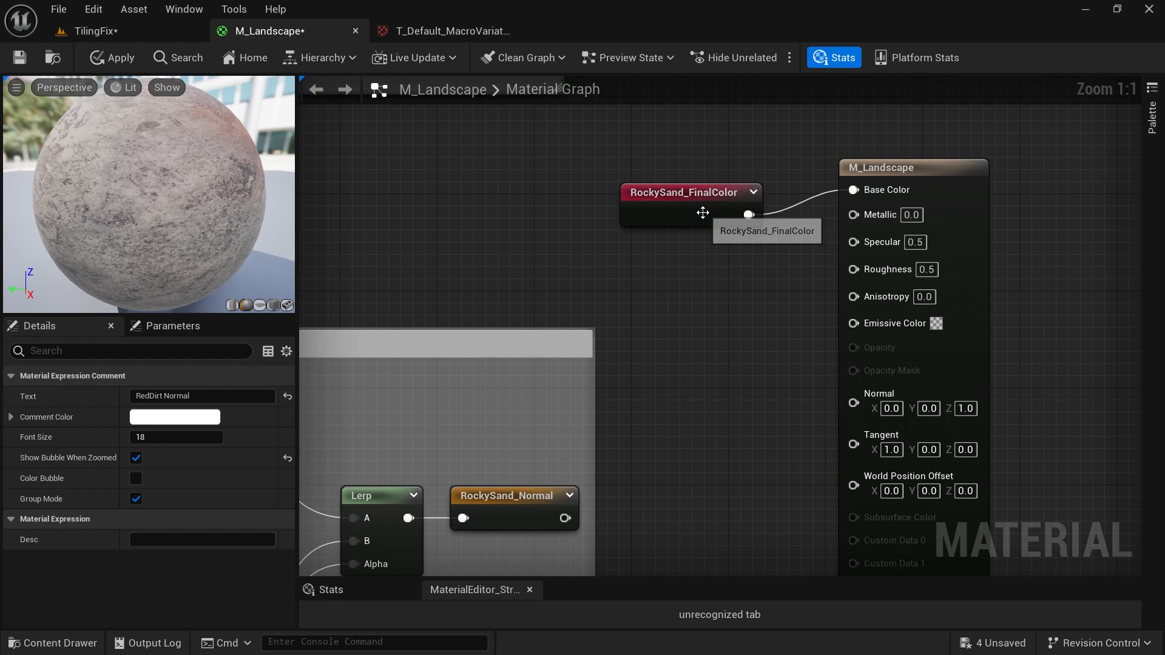
pyautogui.click(702, 214)
pyautogui.press('Delete')
pyautogui.rightClick(742, 221)
pyautogui.write('final')
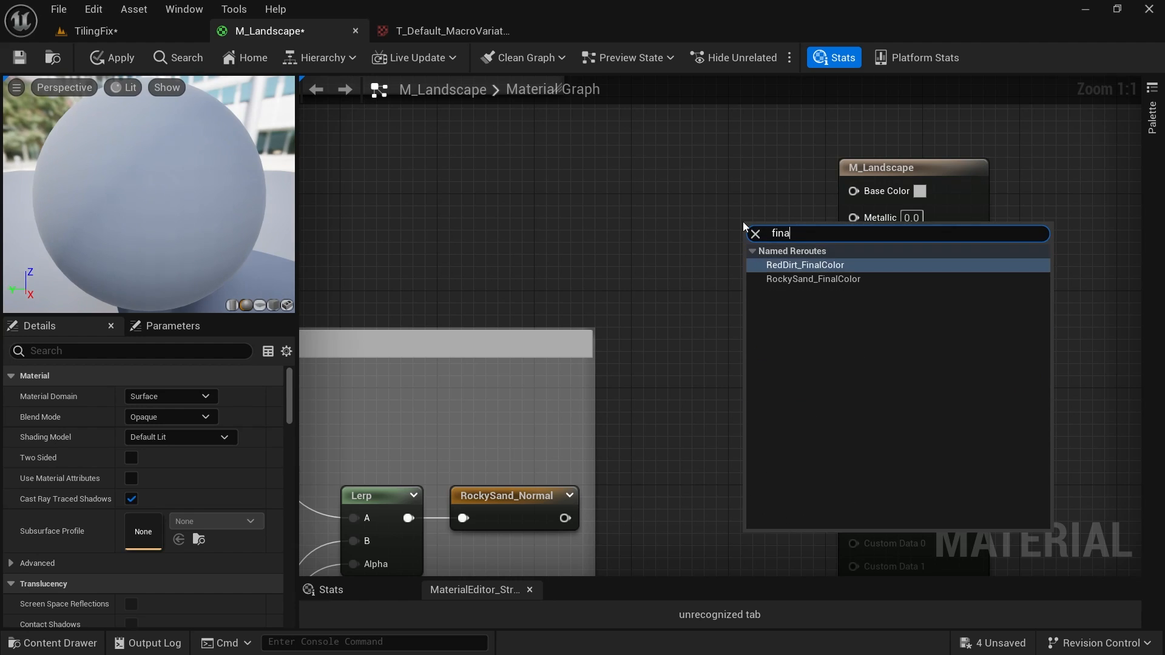
pyautogui.click(803, 265)
pyautogui.moveTo(762, 248); pyautogui.dragTo(641, 212)
pyautogui.moveTo(731, 214); pyautogui.dragTo(861, 192)
pyautogui.moveTo(963, 249); pyautogui.dragTo(1060, 248)
# Add a RedDirt_Normal reroute and connect it to the Normal input of the M_Landscape output node.
pyautogui.rightClick(770, 334)
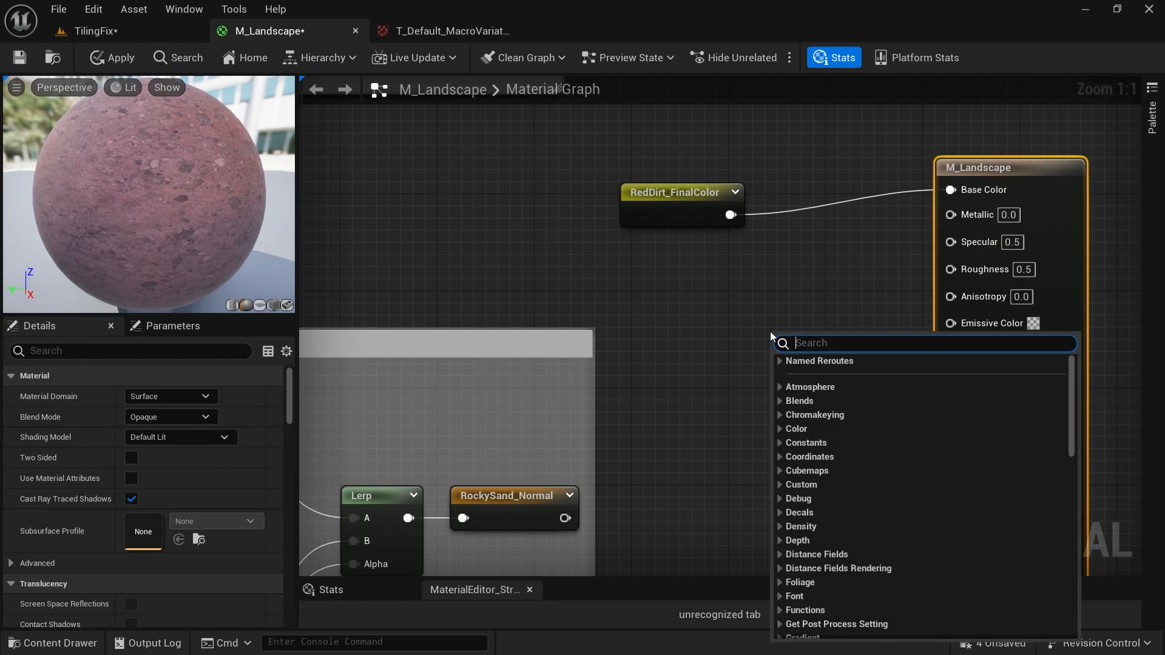
pyautogui.write('no')
pyautogui.press('BackSpace')
pyautogui.press('BackSpace')
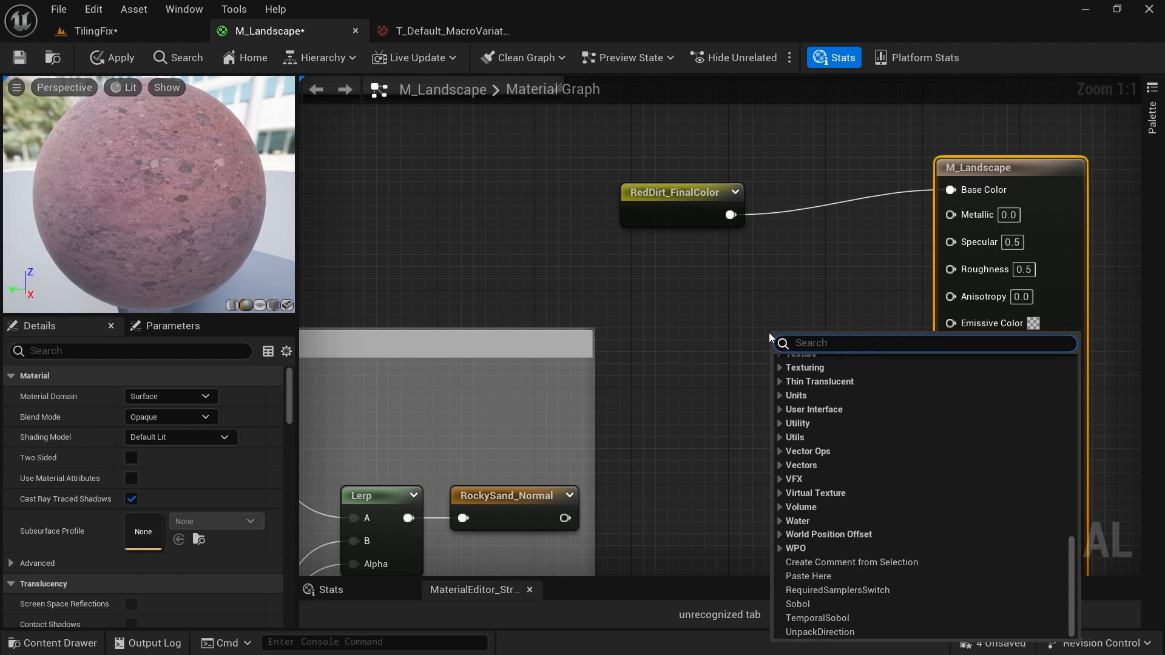
pyautogui.write('reddi')
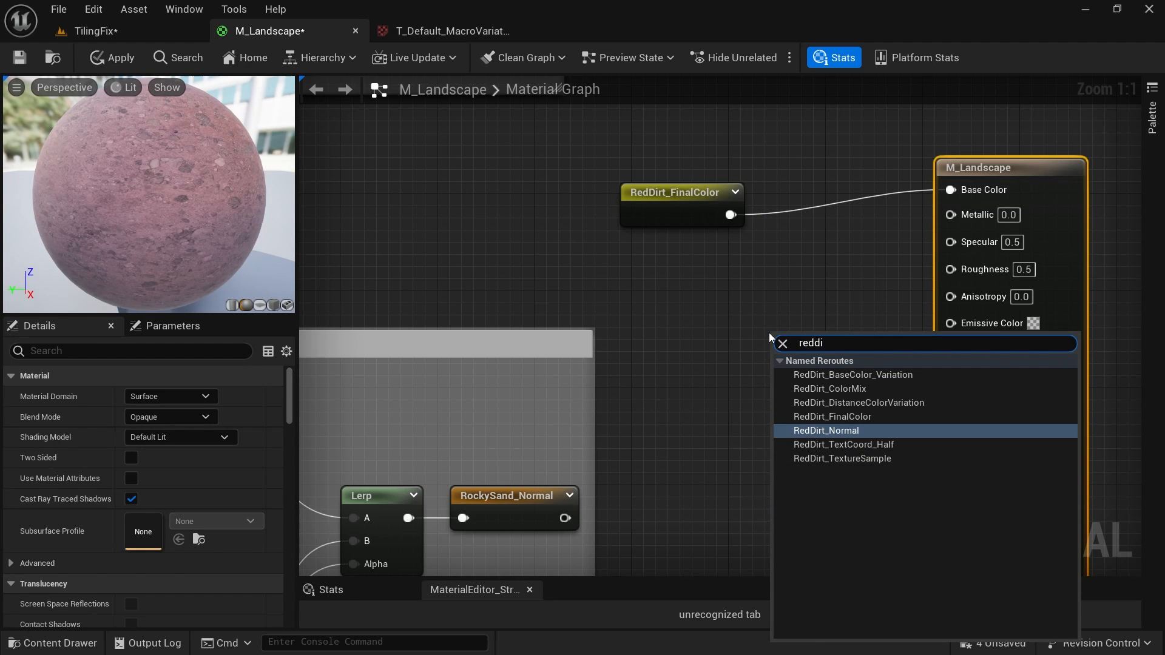
pyautogui.click(876, 431)
pyautogui.moveTo(869, 364); pyautogui.dragTo(951, 403)
# Apply the material changes and examine the red dirt landscape in the TilingFix level.
pyautogui.click(114, 56)
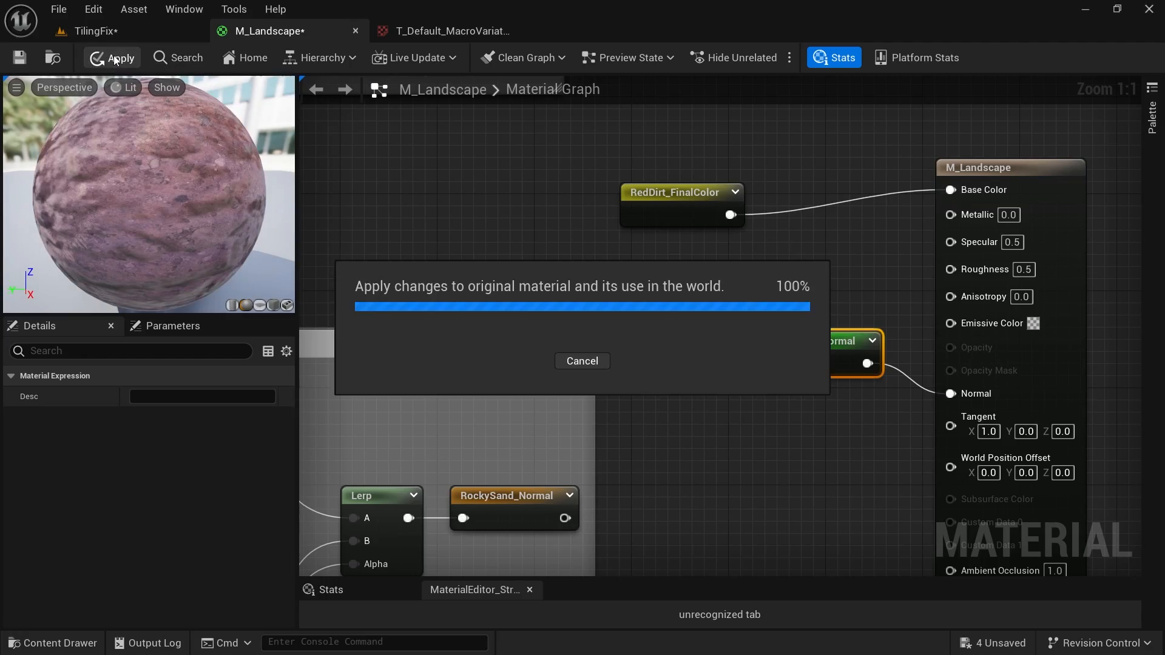
pyautogui.click(97, 31)
pyautogui.moveTo(784, 428); pyautogui.dragTo(540, 383, button='right')
pyautogui.moveTo(716, 416); pyautogui.dragTo(717, 449, button='right')
pyautogui.moveTo(778, 477)
pyautogui.mouseDown(button='right')
pyautogui.moveTo(722, 452)
pyautogui.moveTo(667, 455)
pyautogui.moveTo(771, 464)
pyautogui.mouseUp(button='right')
pyautogui.moveTo(668, 313); pyautogui.dragTo(662, 327, button='right')
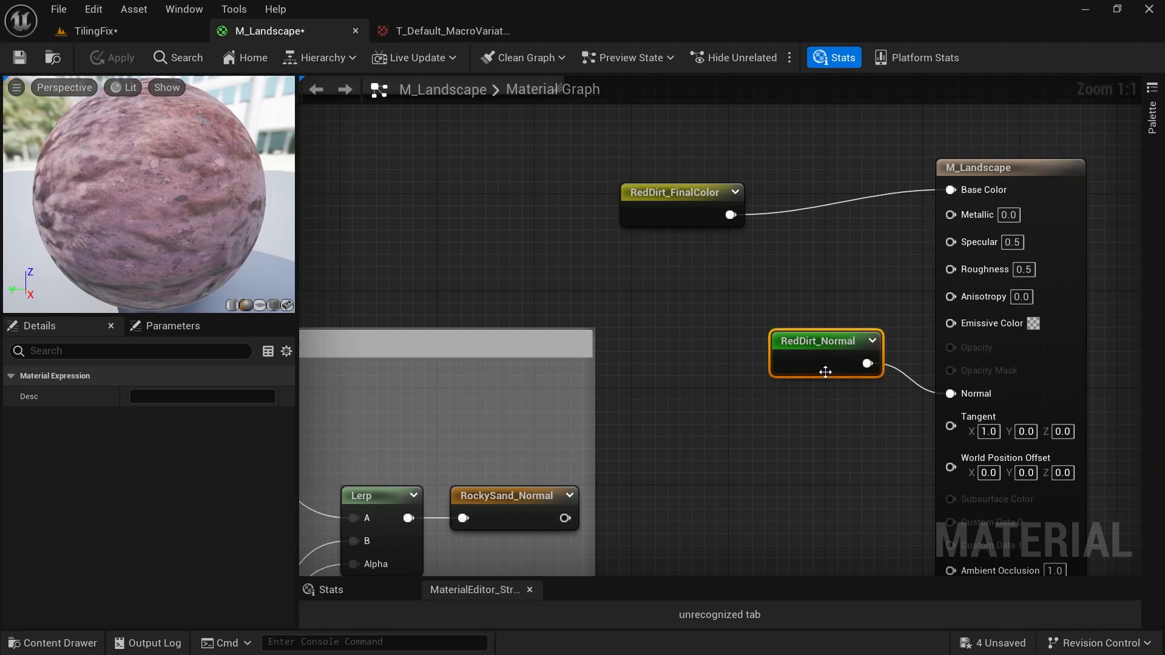
# Move the RedDirt_Normal reroute aside and add a RockySand_FinalColor reroute connected to Base Color.
pyautogui.moveTo(825, 371); pyautogui.dragTo(721, 404)
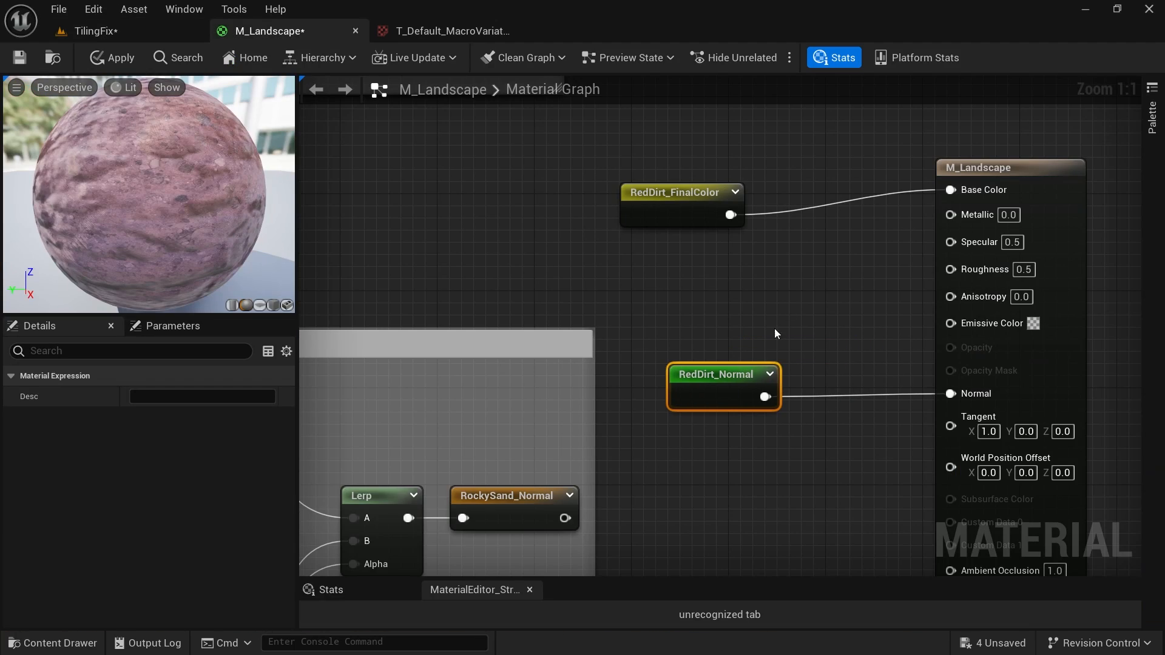
pyautogui.rightClick(810, 238)
pyautogui.write('roc')
pyautogui.click(926, 326)
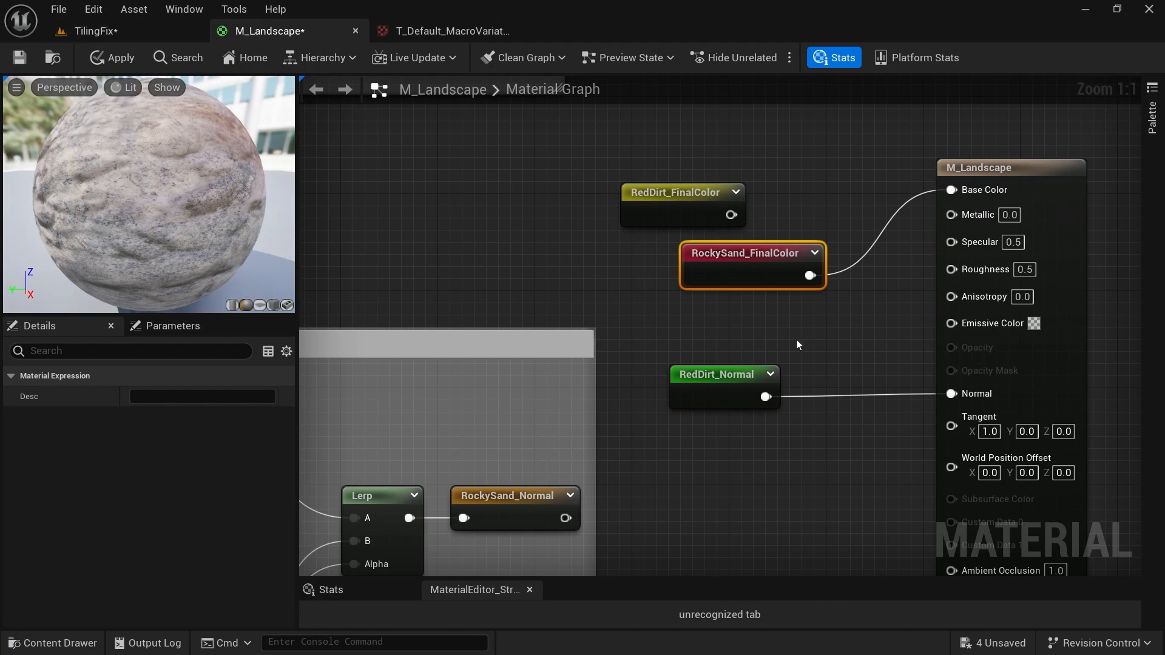
# Add a RockySand_Normal reroute and connect it to the Normal input of the M_Landscape output node.
pyautogui.rightClick(797, 345)
pyautogui.write('rockysa')
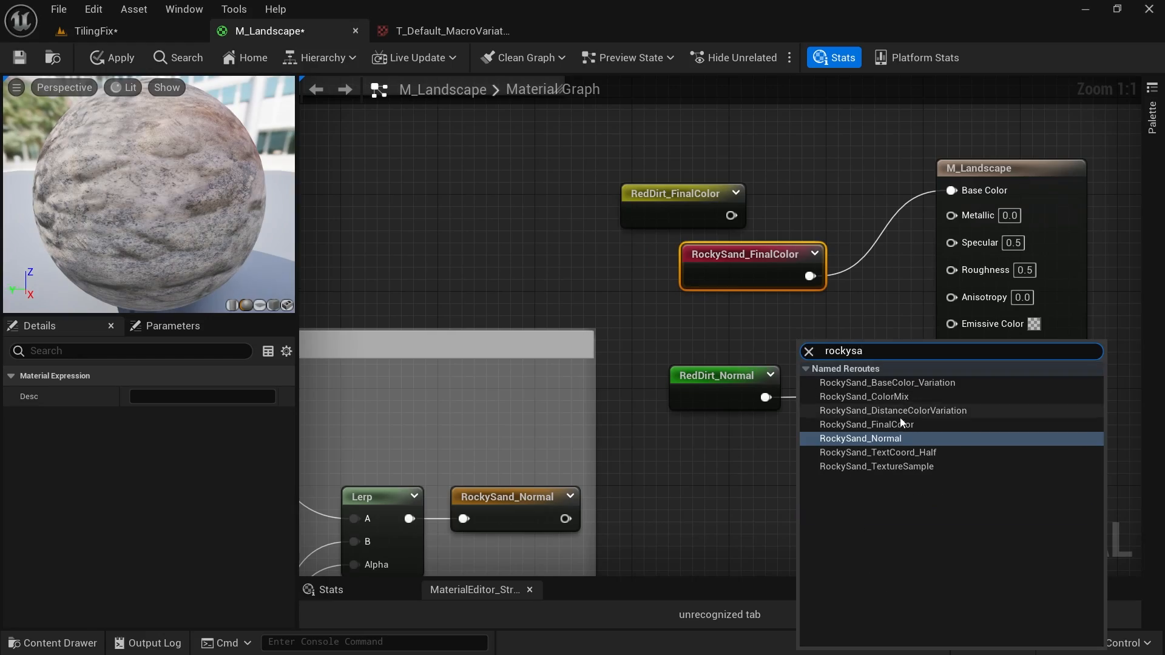
pyautogui.click(891, 437)
pyautogui.moveTo(864, 357); pyautogui.dragTo(973, 397)
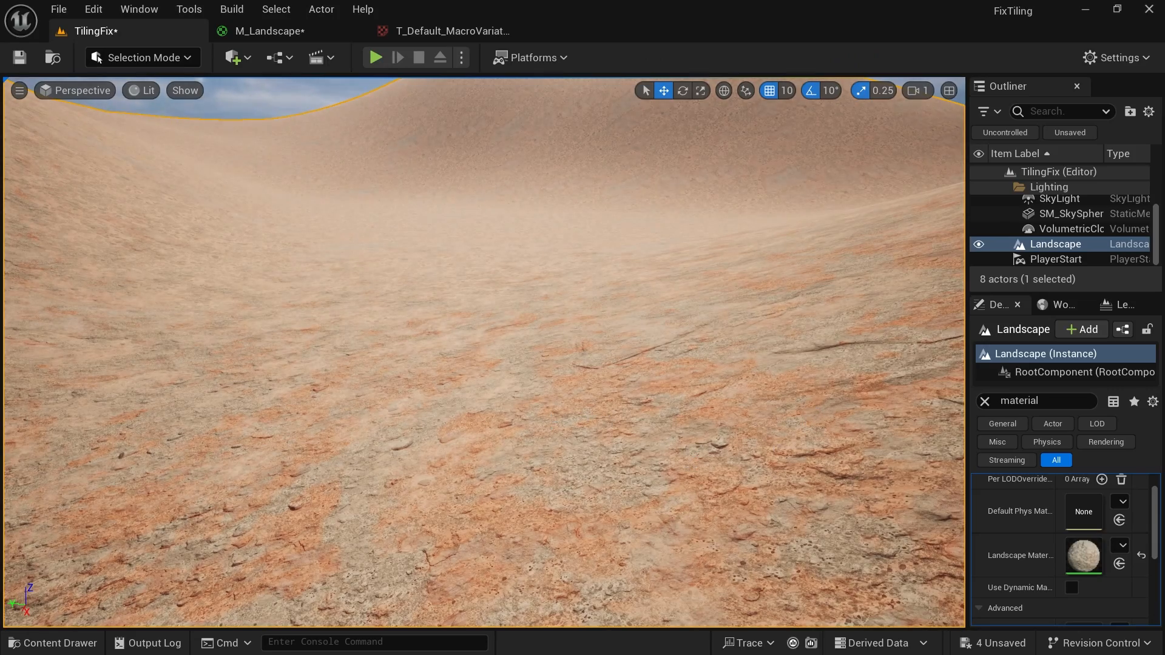
# Examine the rocky sand landscape in the TilingFix level and return to the M_Landscape material.
pyautogui.moveTo(484, 352); pyautogui.dragTo(730, 392, button='right')
pyautogui.click(270, 31)
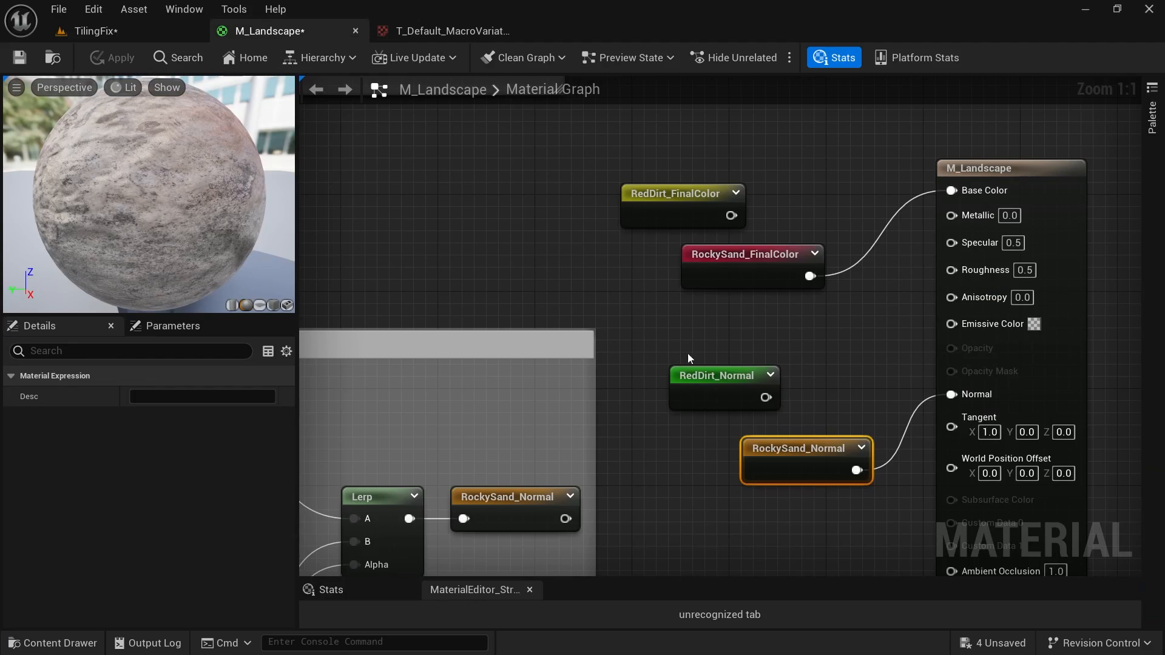
# Bring the two Landscape Layer Blend groups down beside the final color and normal reroutes near the M_Landscape output node.
pyautogui.moveTo(754, 353); pyautogui.dragTo(700, 324, button='right')
pyautogui.moveTo(822, 508); pyautogui.dragTo(611, 139)
pyautogui.scroll(-7, 728, 364)
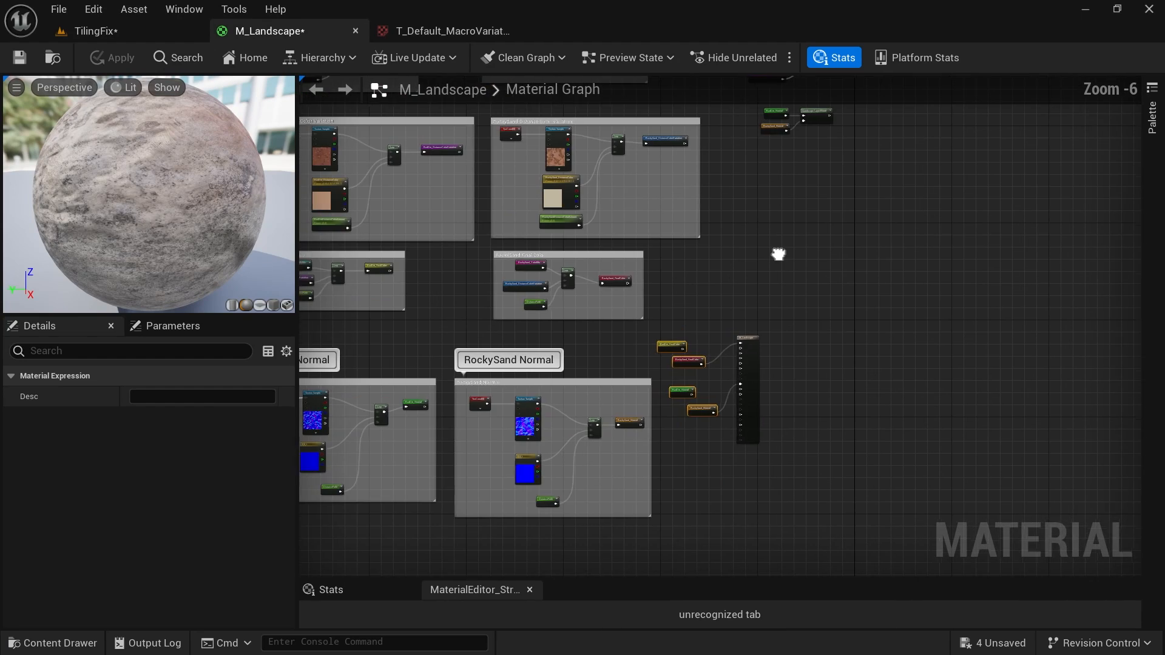
pyautogui.moveTo(792, 217); pyautogui.dragTo(784, 373)
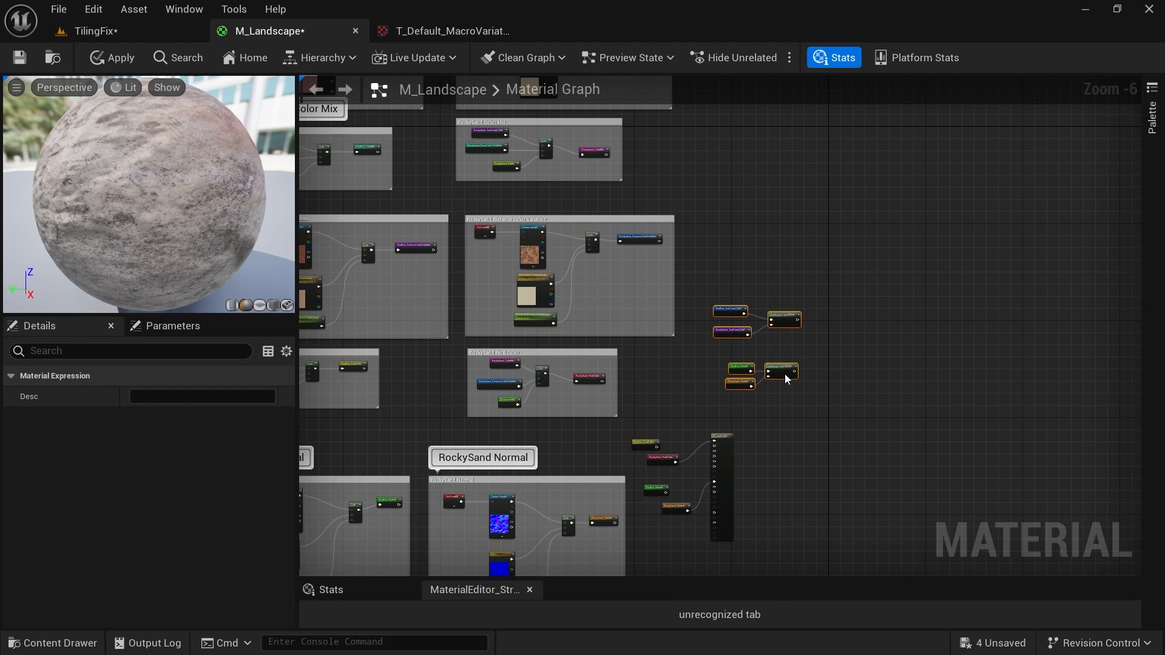
pyautogui.moveTo(646, 432); pyautogui.dragTo(646, 432)
pyautogui.moveTo(726, 456); pyautogui.dragTo(907, 317)
pyautogui.scroll(6, 820, 343)
pyautogui.moveTo(820, 350)
pyautogui.mouseDown(button='right')
pyautogui.moveTo(834, 284)
pyautogui.moveTo(843, 292)
pyautogui.moveTo(801, 356)
pyautogui.mouseUp(button='right')
# Align the RockySand_FinalColor and RockySand_Normal reroutes beneath their RedDirt counterparts and disconnect both from the M_Landscape output node.
pyautogui.click(969, 283)
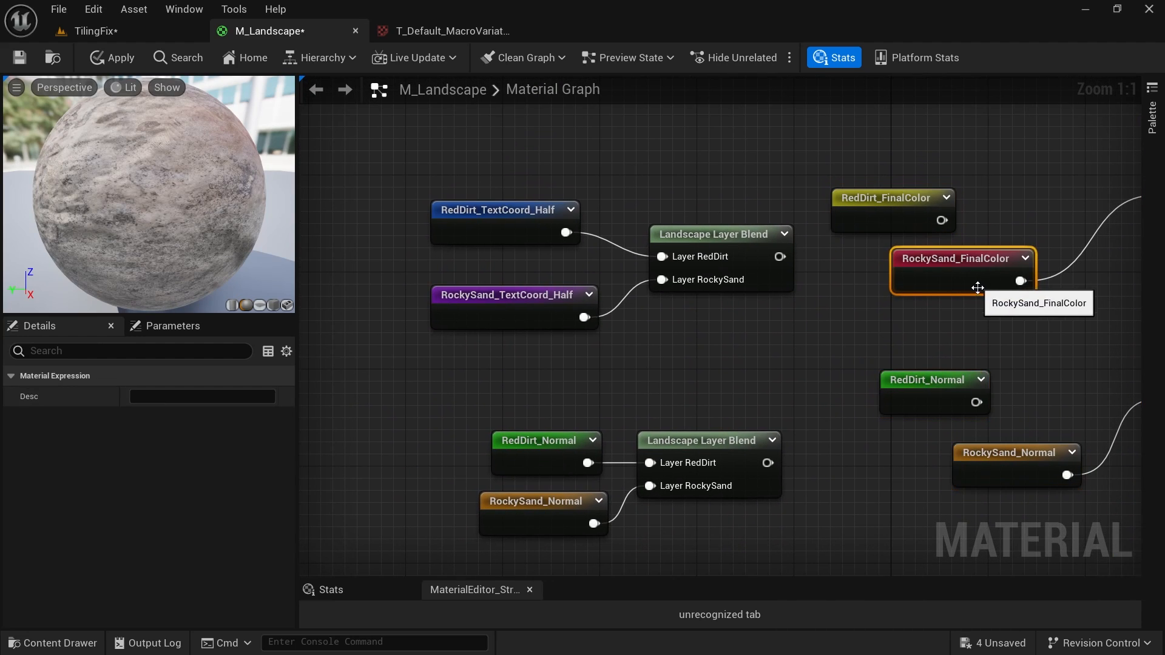
pyautogui.moveTo(984, 287); pyautogui.dragTo(924, 280)
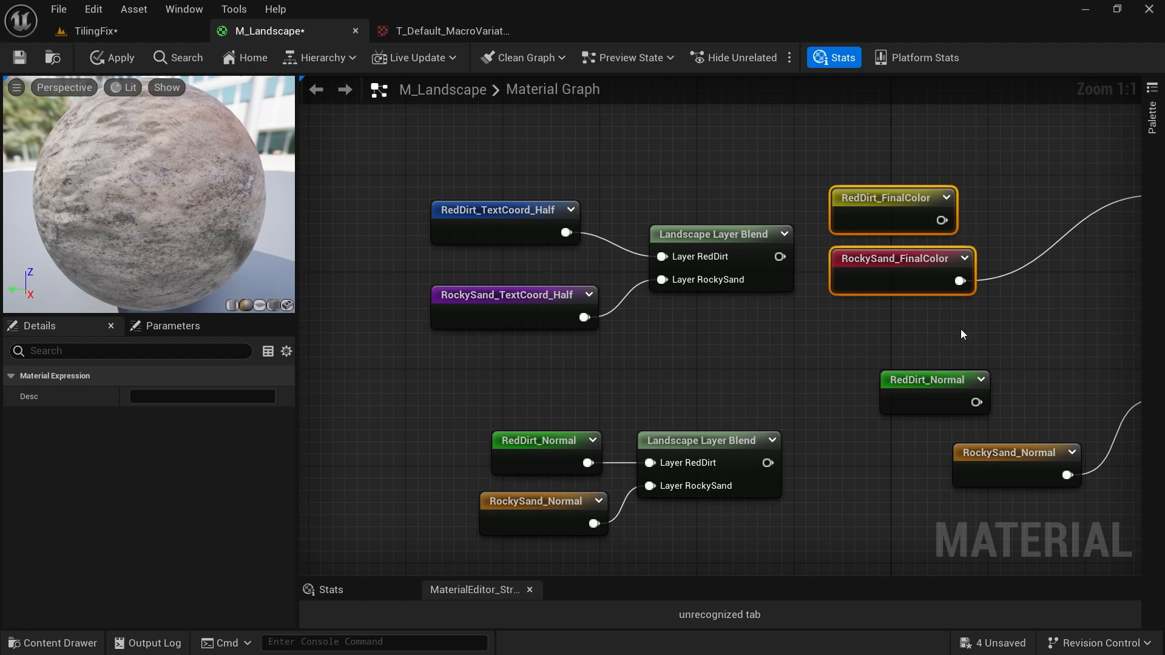
pyautogui.moveTo(1002, 473); pyautogui.dragTo(941, 462)
pyautogui.moveTo(1010, 486); pyautogui.dragTo(896, 477, button='right')
pyautogui.keyDown('alt'); pyautogui.click(842, 270); pyautogui.keyUp('alt')
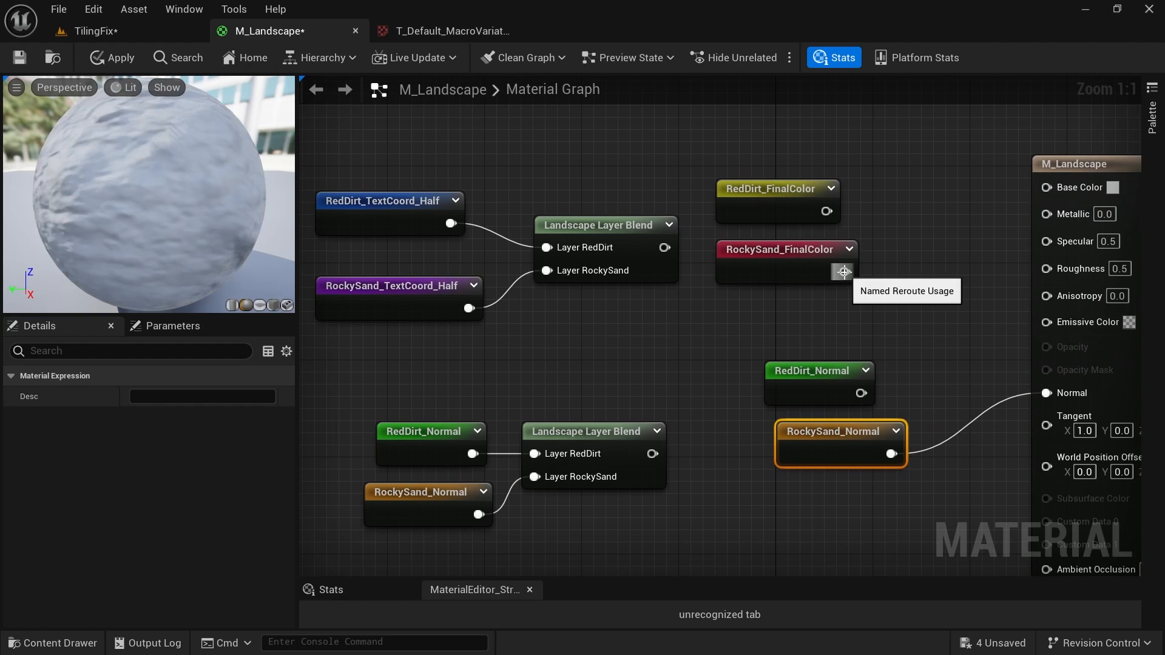
pyautogui.keyDown('alt'); pyautogui.click(889, 453); pyautogui.keyUp('alt')
# Delete the four TextCoord_Half and Normal reroutes that feed the two Landscape Layer Blend nodes.
pyautogui.moveTo(553, 256); pyautogui.dragTo(765, 228, button='right')
pyautogui.moveTo(679, 534); pyautogui.dragTo(574, 157)
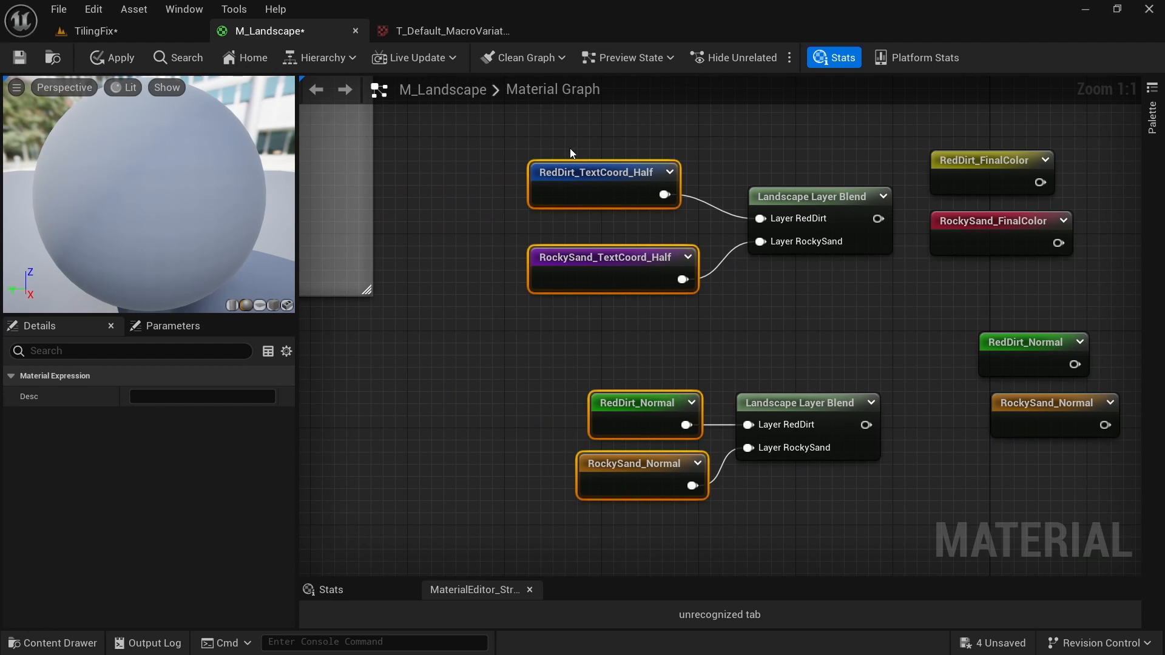
pyautogui.press('Delete')
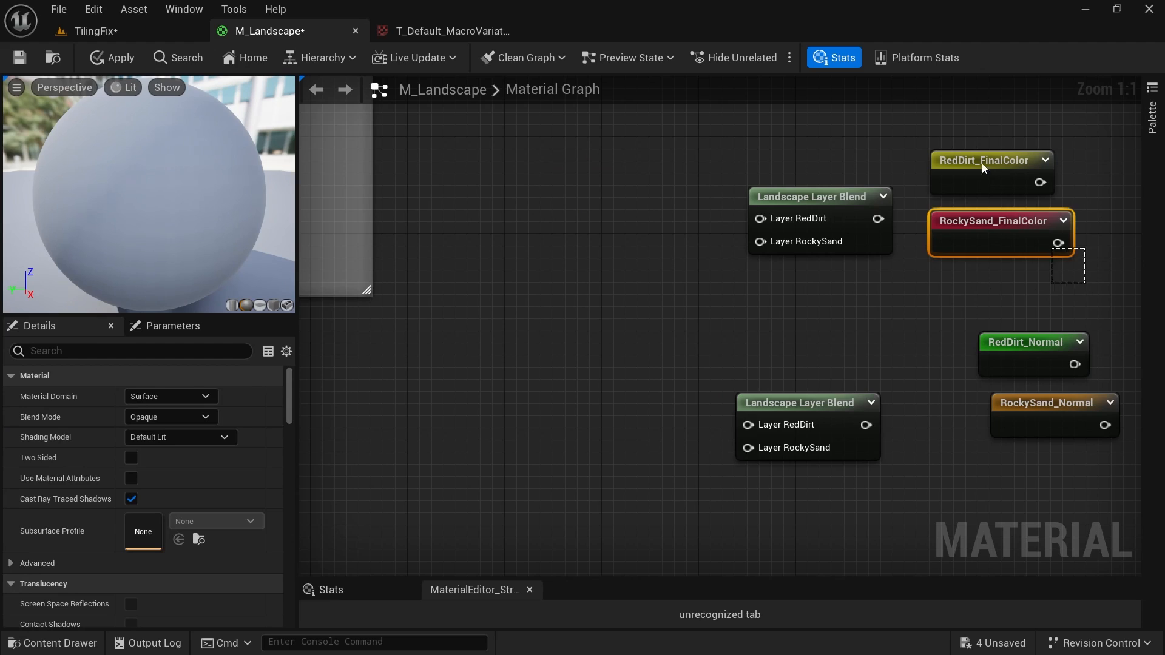
# Place the RedDirt_FinalColor and RockySand_FinalColor reroutes beside the upper Landscape Layer Blend and connect them to its Layer RedDirt and Layer RockySand inputs.
pyautogui.keyDown('ctrl'); pyautogui.click(983, 165); pyautogui.keyUp('ctrl')
pyautogui.moveTo(995, 182); pyautogui.dragTo(643, 207)
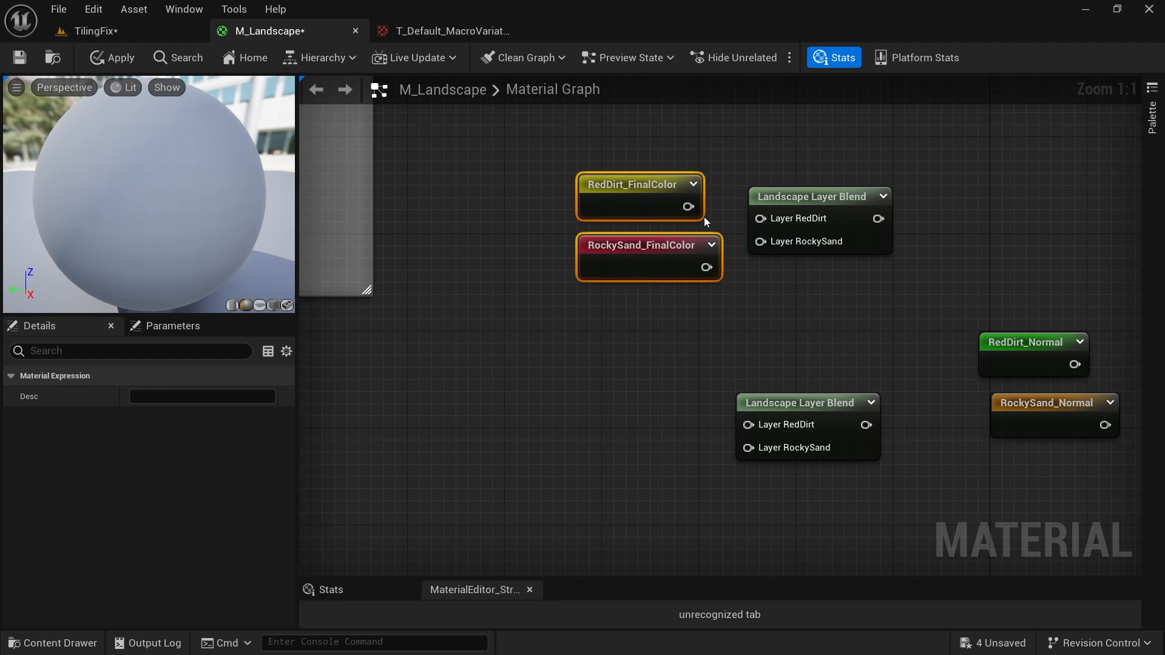
pyautogui.moveTo(721, 216); pyautogui.dragTo(759, 218)
pyautogui.moveTo(802, 272); pyautogui.dragTo(775, 299, button='right')
pyautogui.moveTo(805, 329); pyautogui.dragTo(598, 213)
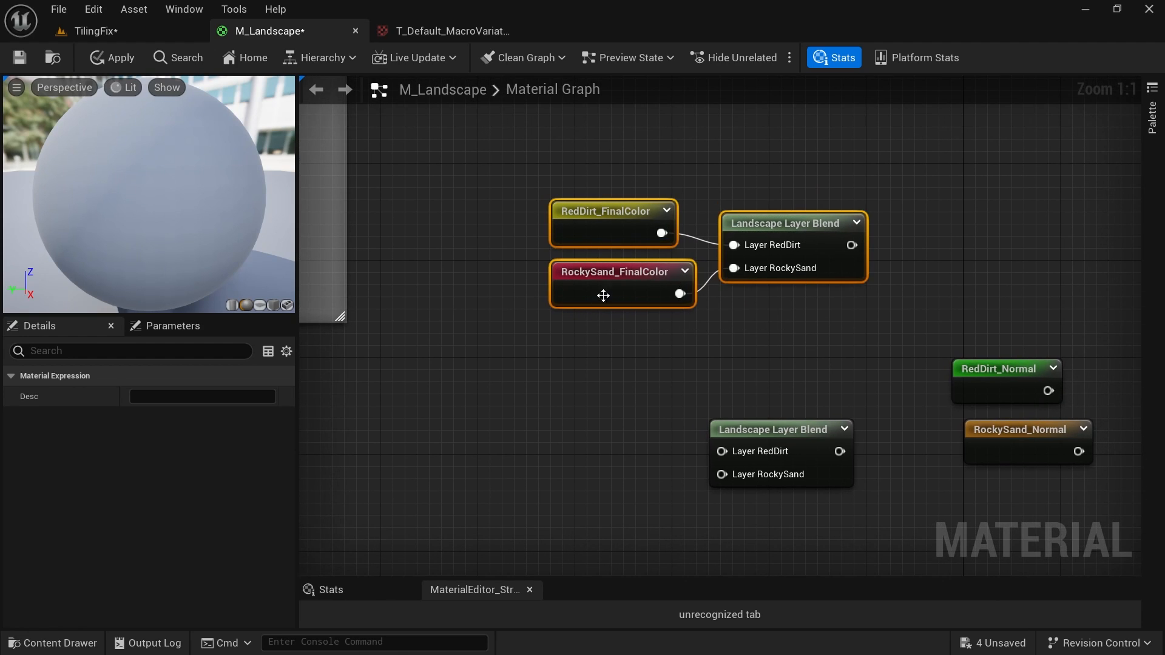
# Place the RedDirt_Normal and RockySand_Normal reroutes beside the lower Landscape Layer Blend and connect them to its matching layer inputs.
pyautogui.moveTo(1028, 506); pyautogui.dragTo(981, 344)
pyautogui.moveTo(1010, 397); pyautogui.dragTo(608, 454)
pyautogui.moveTo(763, 403); pyautogui.dragTo(779, 285, button='right')
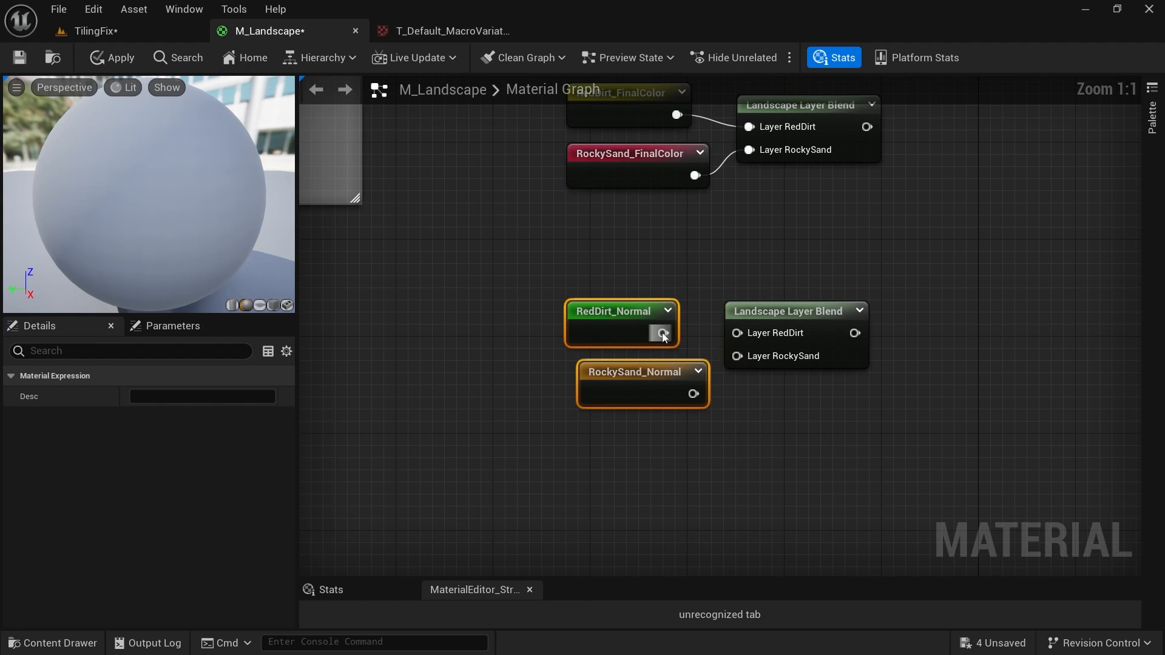
pyautogui.moveTo(745, 362); pyautogui.dragTo(745, 363)
# Move the M_Landscape output node closer and connect the color blend to Base Color and the normal blend to Normal.
pyautogui.moveTo(914, 351); pyautogui.dragTo(832, 418, button='right')
pyautogui.scroll(-2, 892, 327)
pyautogui.moveTo(916, 323); pyautogui.dragTo(837, 313, button='right')
pyautogui.moveTo(1094, 303); pyautogui.dragTo(910, 314)
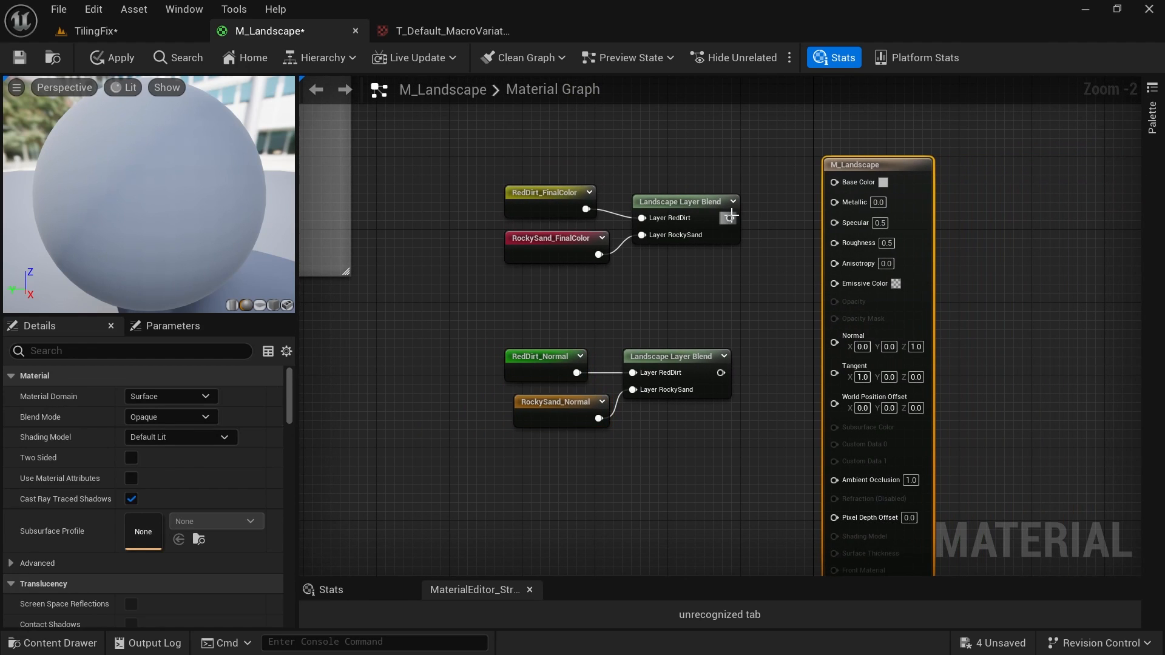
pyautogui.moveTo(847, 186); pyautogui.dragTo(846, 184)
pyautogui.moveTo(721, 373); pyautogui.dragTo(836, 341)
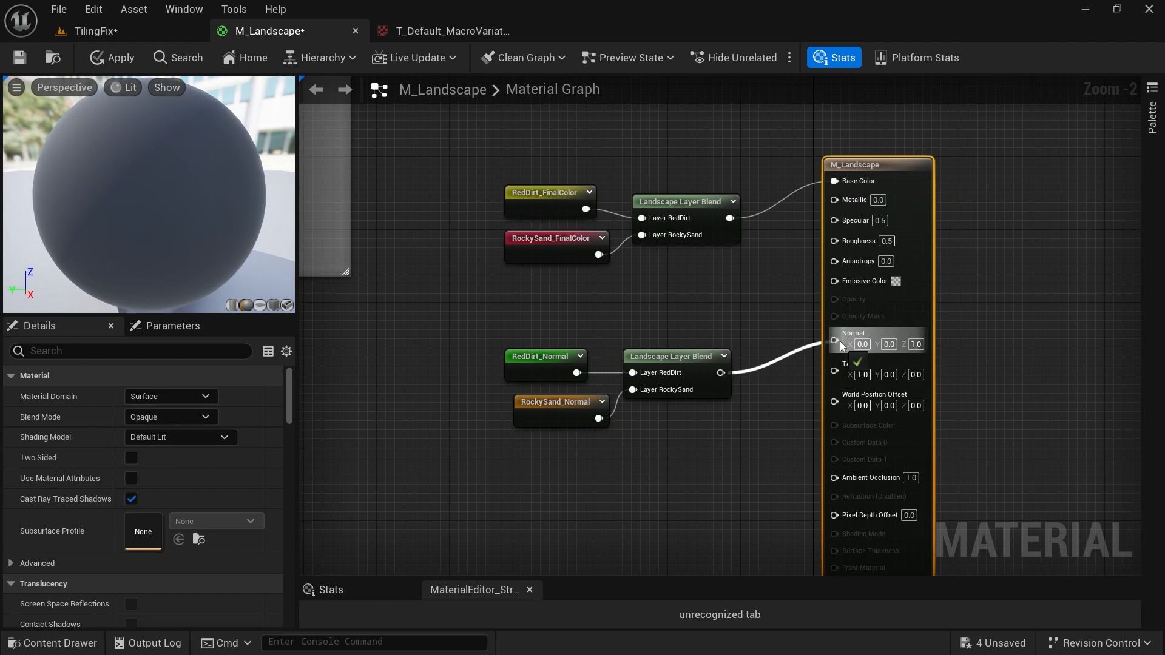
# Apply the material changes and examine the layered landscape in the TilingFix level.
pyautogui.moveTo(717, 303); pyautogui.dragTo(755, 291, button='right')
pyautogui.click(108, 58)
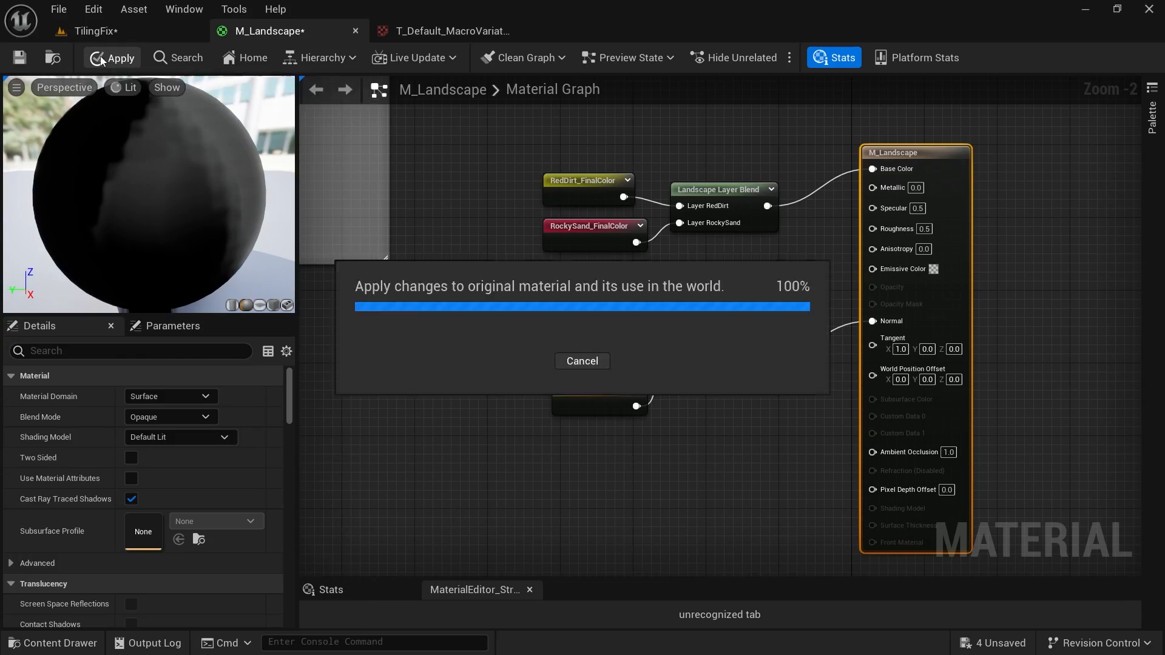
pyautogui.click(96, 31)
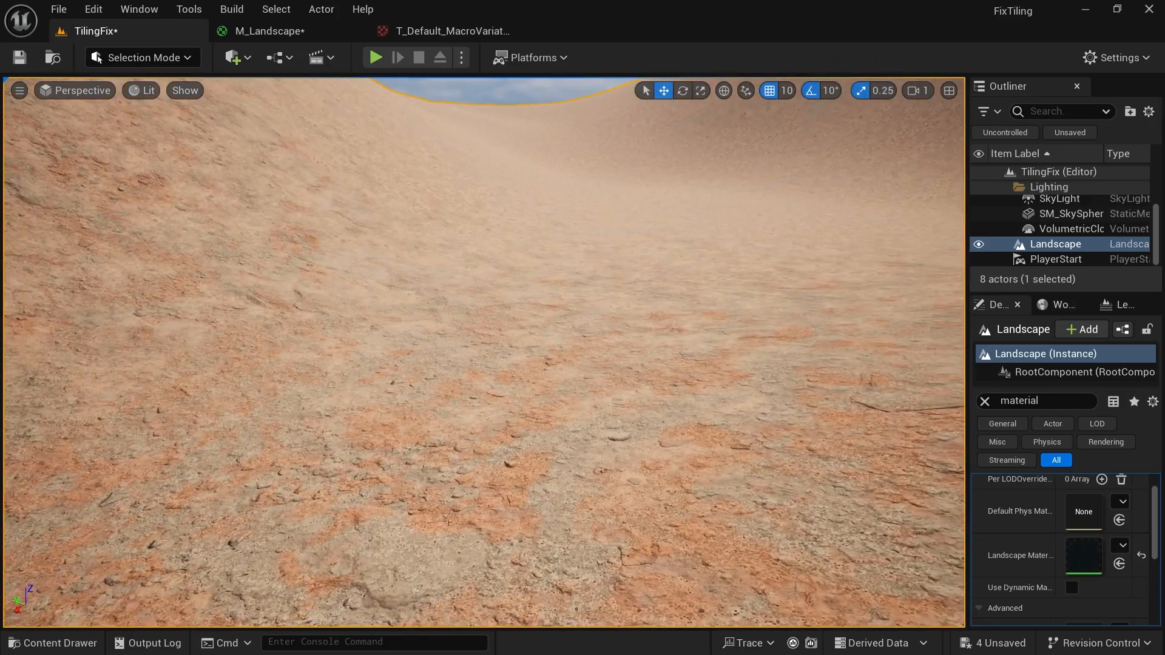
pyautogui.moveTo(484, 352); pyautogui.dragTo(716, 322, button='right')
# Check the landscape paint layers, return to selection mode and inspect how red dirt and rocky sand blend across the terrain.
pyautogui.click(159, 63)
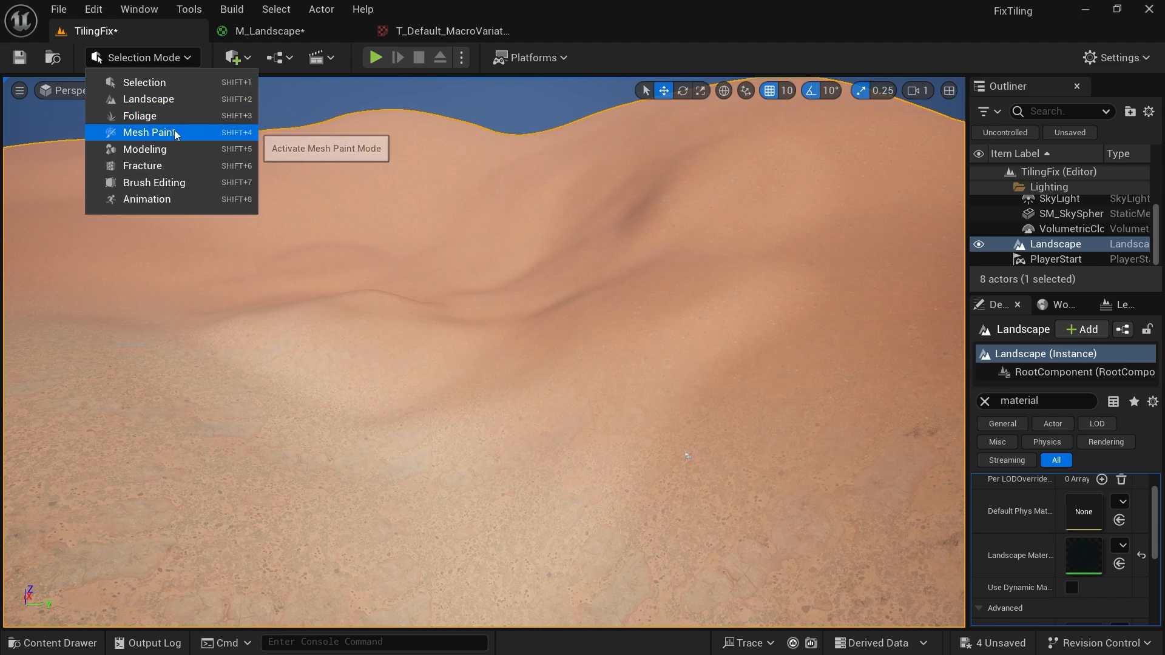
pyautogui.click(159, 101)
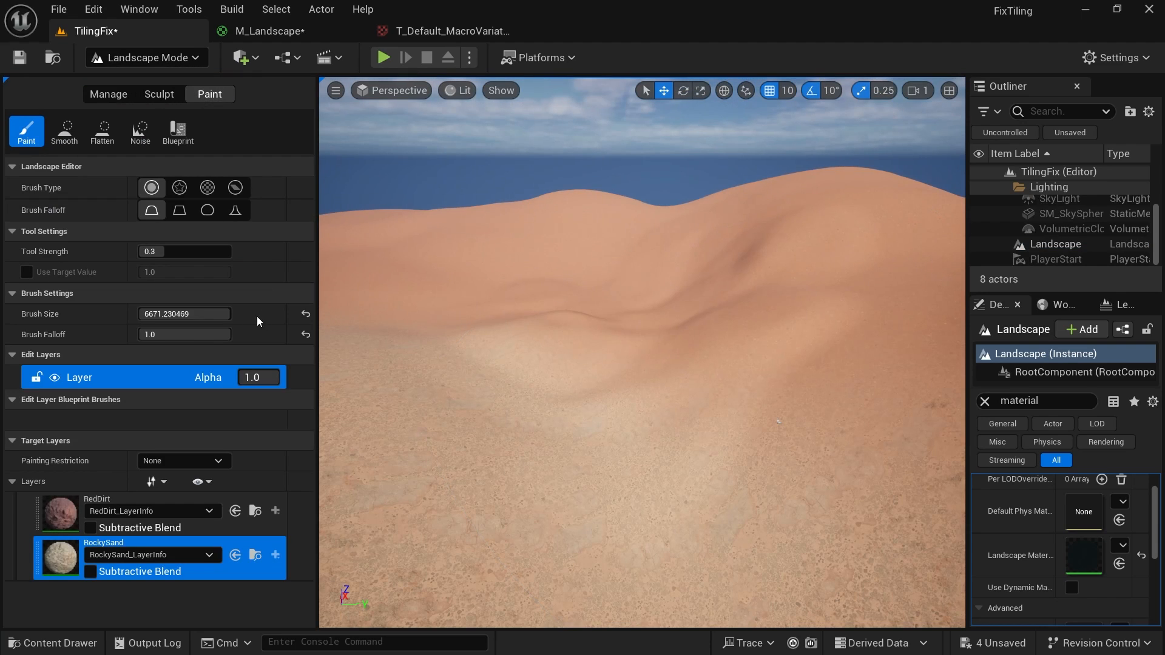
pyautogui.hotkey('shift', '1')
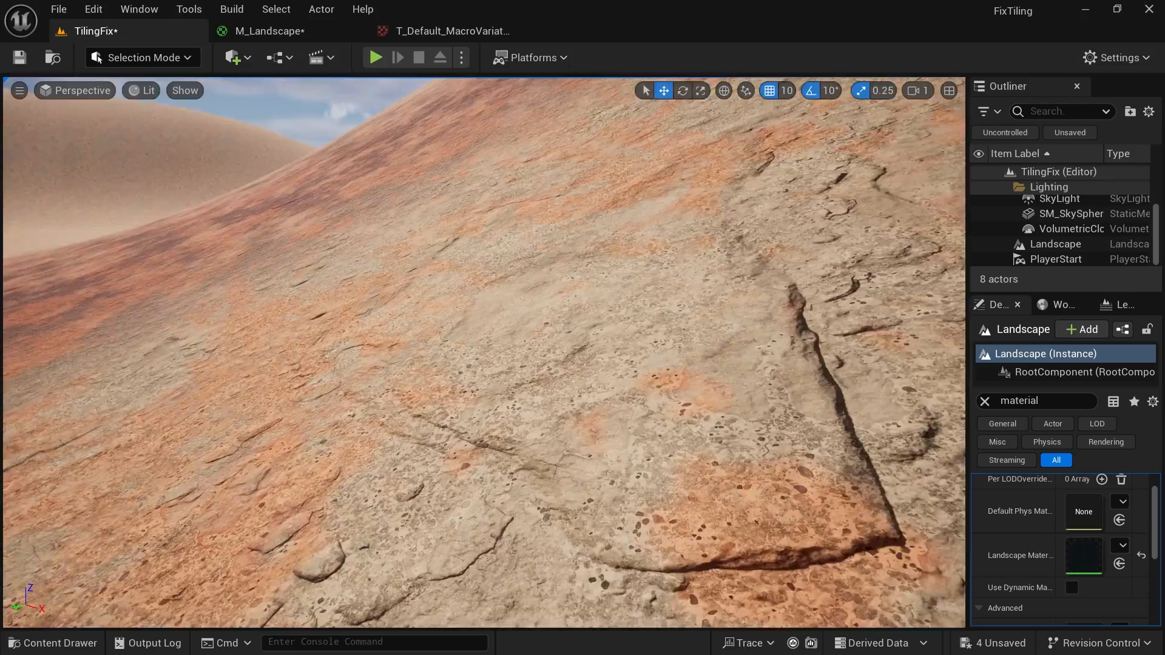
pyautogui.moveTo(778, 404); pyautogui.dragTo(740, 419, button='right')
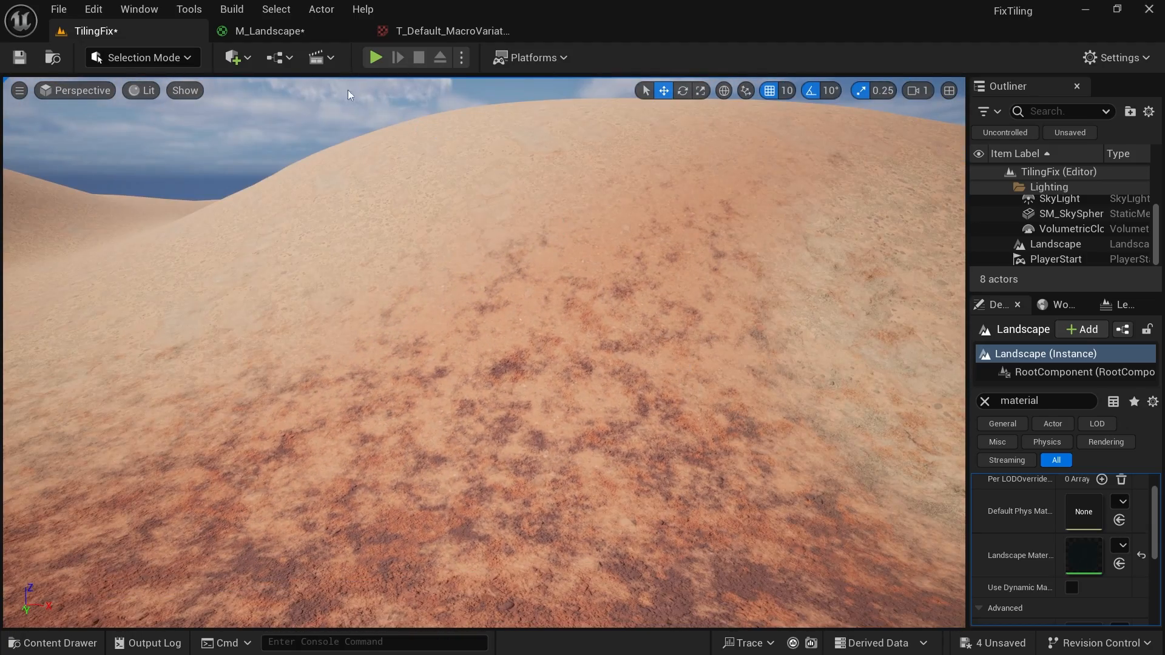
# Review the layer blend connections in the M_Landscape graph and compare them with the dunes in the TilingFix level.
pyautogui.click(269, 31)
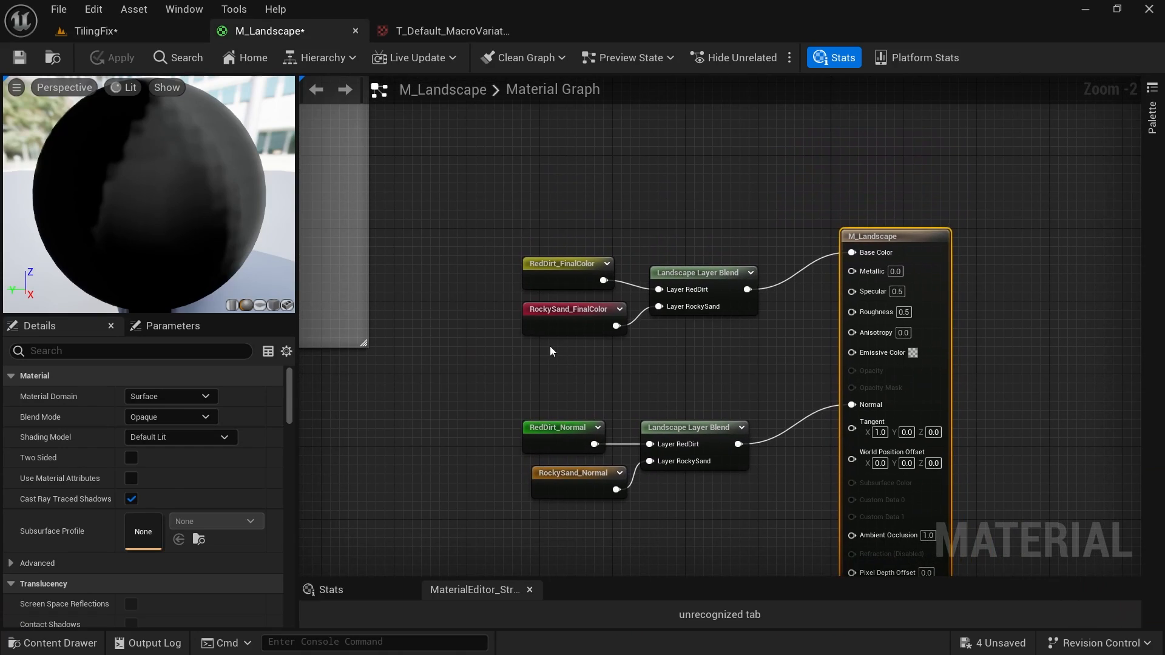
pyautogui.scroll(-5, 550, 345)
pyautogui.moveTo(507, 341); pyautogui.dragTo(629, 347, button='right')
pyautogui.scroll(5, 692, 367)
pyautogui.moveTo(694, 367); pyautogui.dragTo(556, 305, button='right')
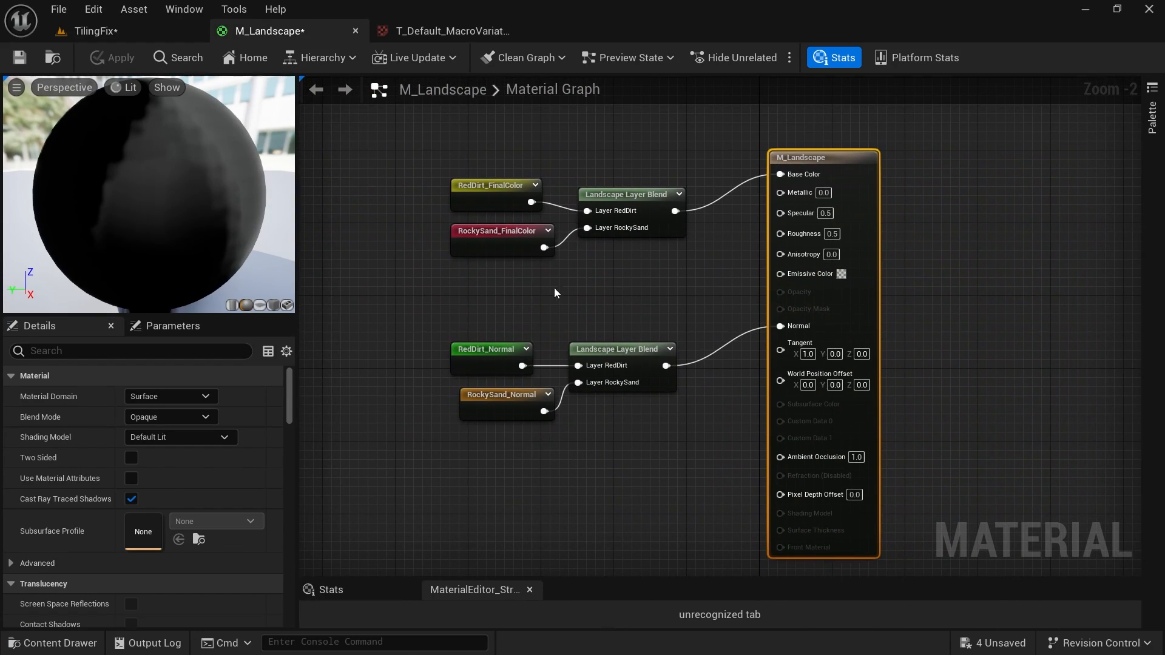
pyautogui.click(114, 31)
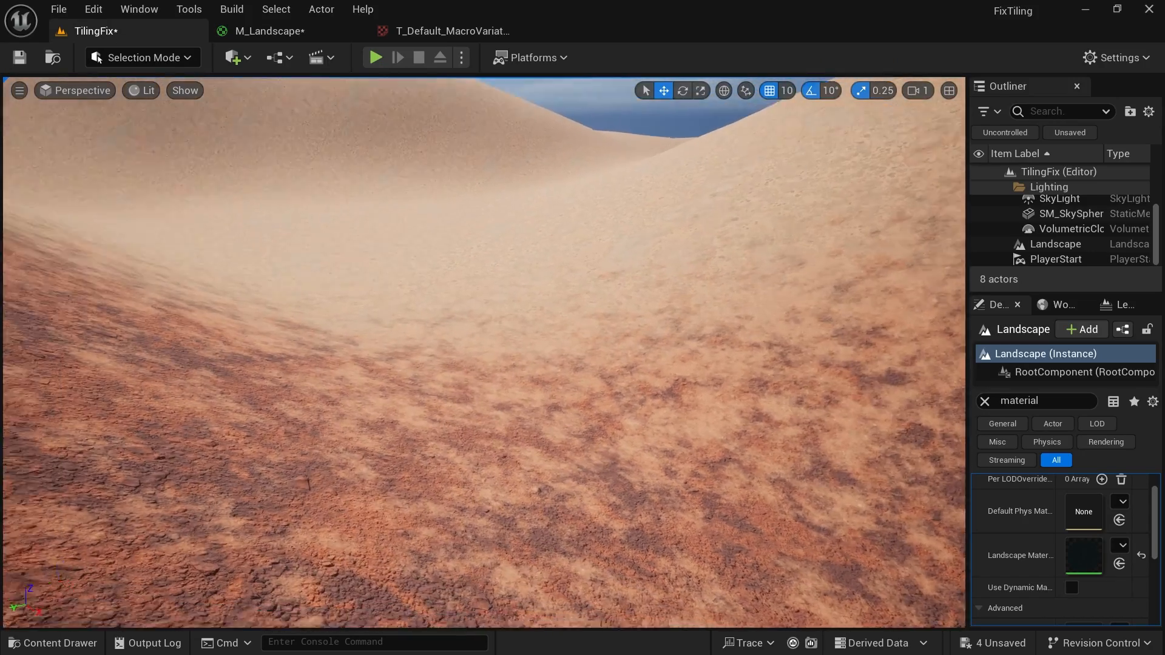
pyautogui.moveTo(561, 356)
pyautogui.mouseDown(button='right')
pyautogui.moveTo(546, 370)
pyautogui.moveTo(577, 346)
pyautogui.moveTo(561, 356)
pyautogui.mouseUp(button='right')
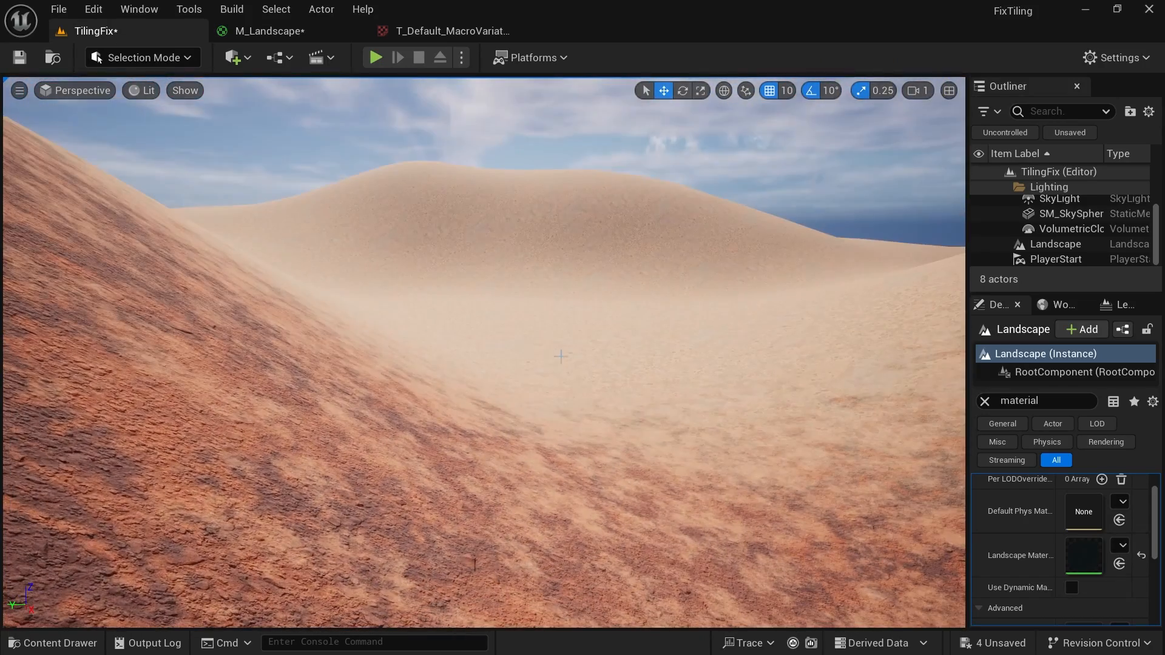
# Create a material instance of M_Landscape named MI_Landscape in the Landscape folder and save all modified content.
pyautogui.click(269, 31)
pyautogui.click(52, 58)
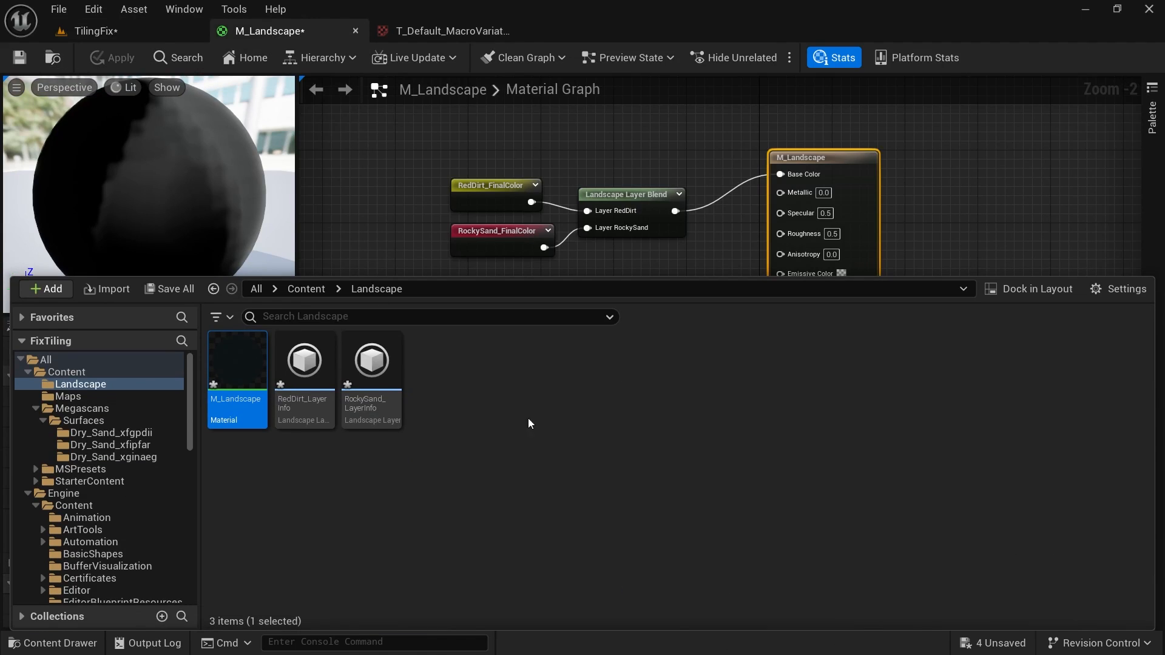
pyautogui.rightClick(233, 365)
pyautogui.click(322, 288)
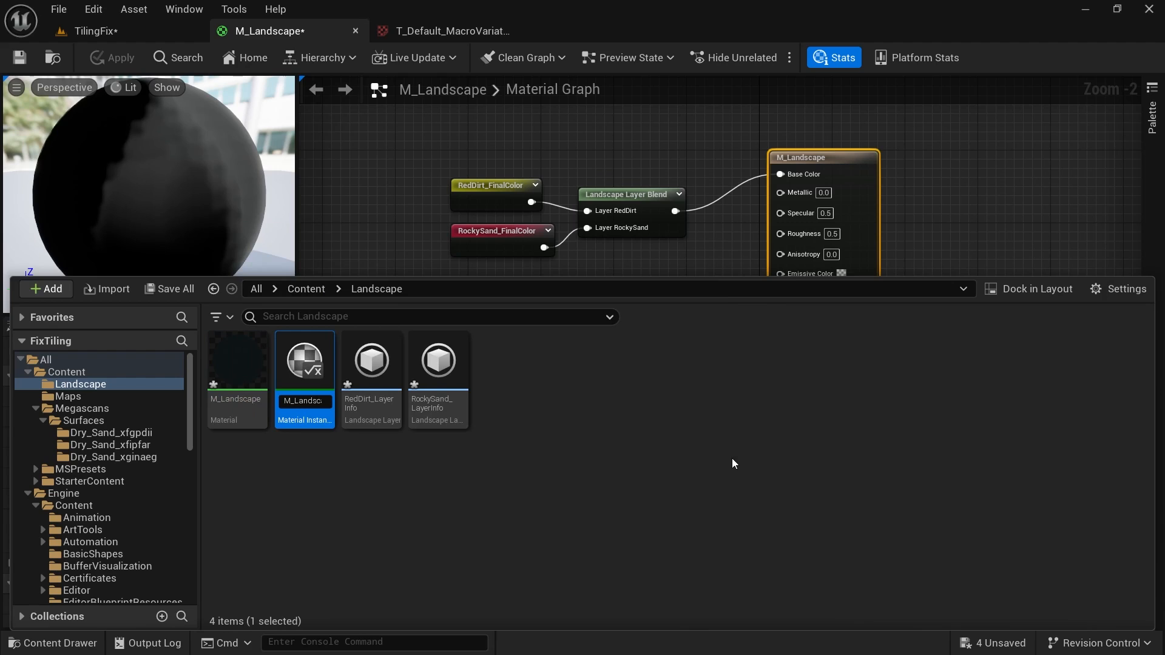
pyautogui.press('BackSpace')
pyautogui.press('BackSpace')
pyautogui.press('Return')
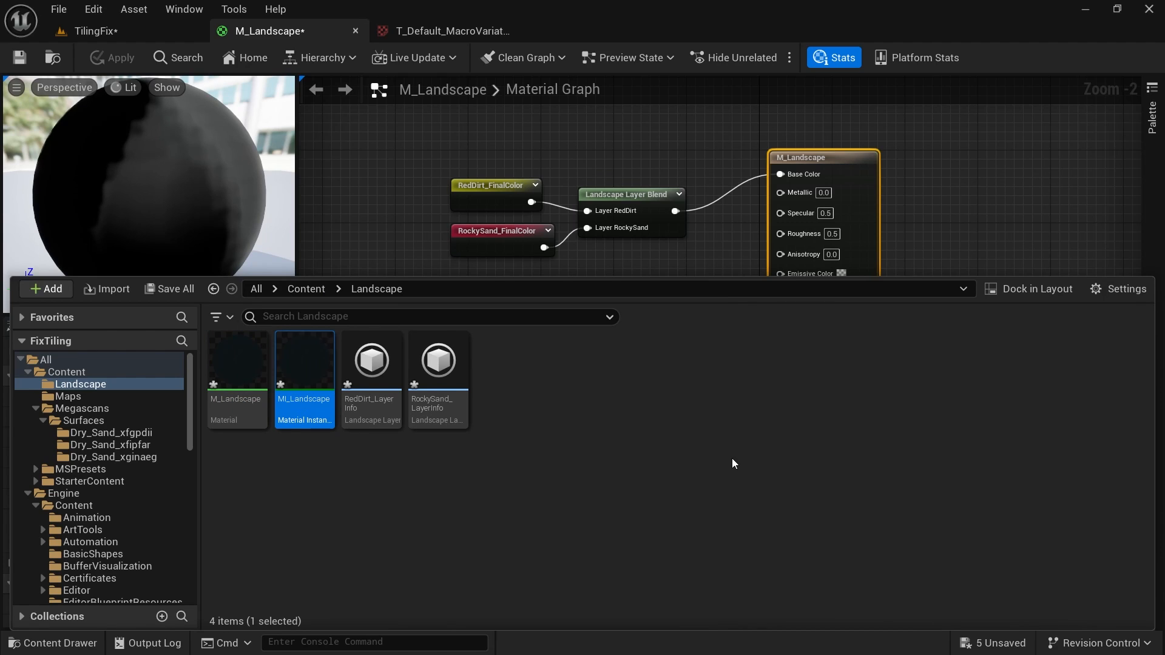
pyautogui.click(169, 289)
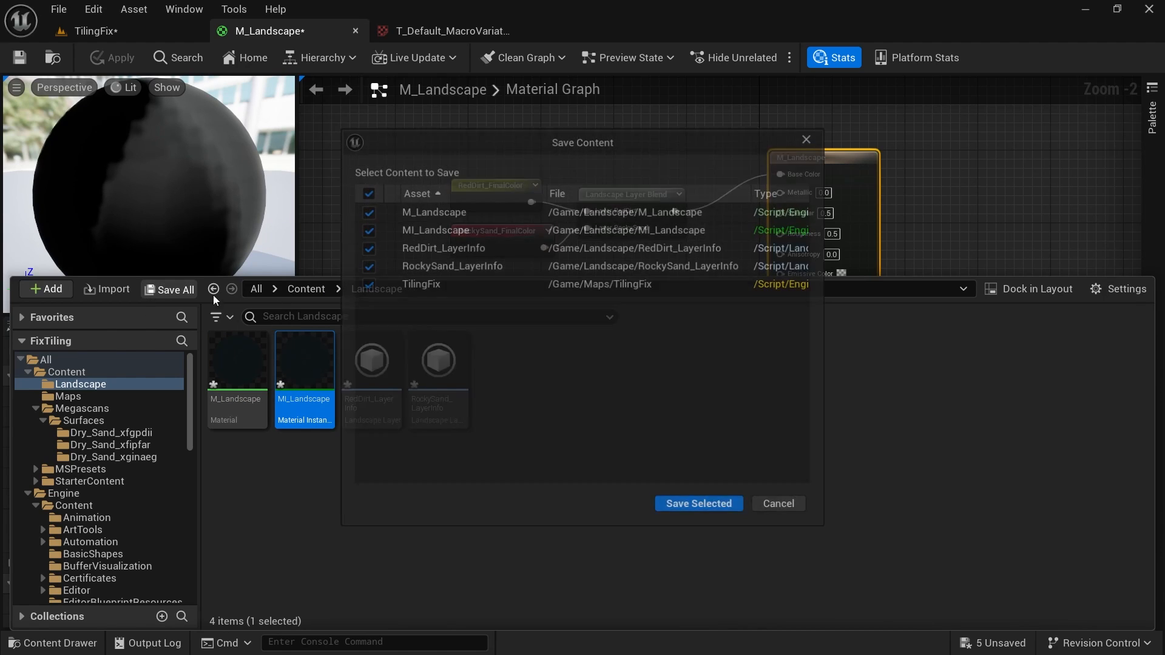
pyautogui.click(683, 502)
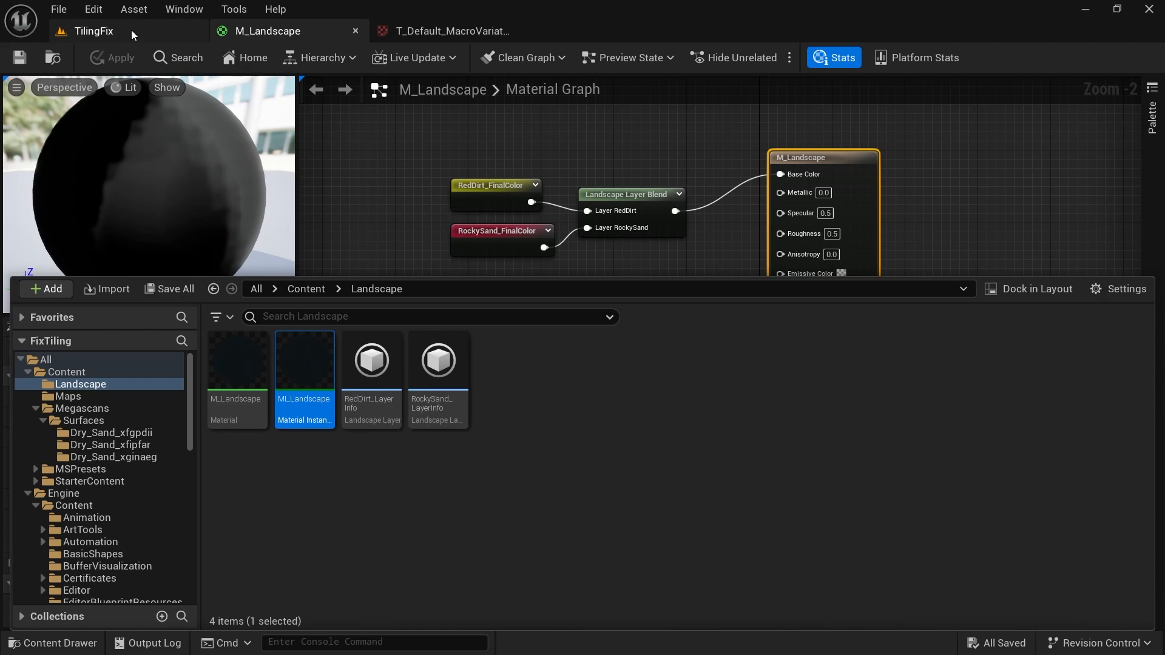
# Assign MI_Landscape as the Landscape Material of the Landscape actor in the TilingFix level.
pyautogui.click(94, 31)
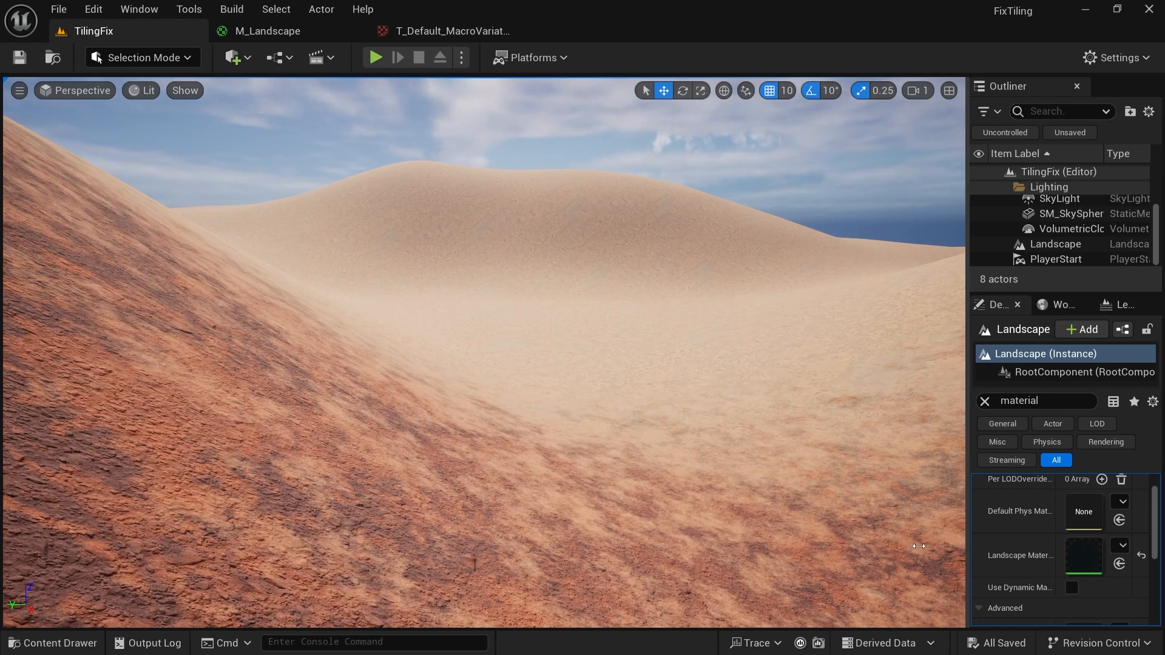
pyautogui.moveTo(967, 546); pyautogui.dragTo(810, 549)
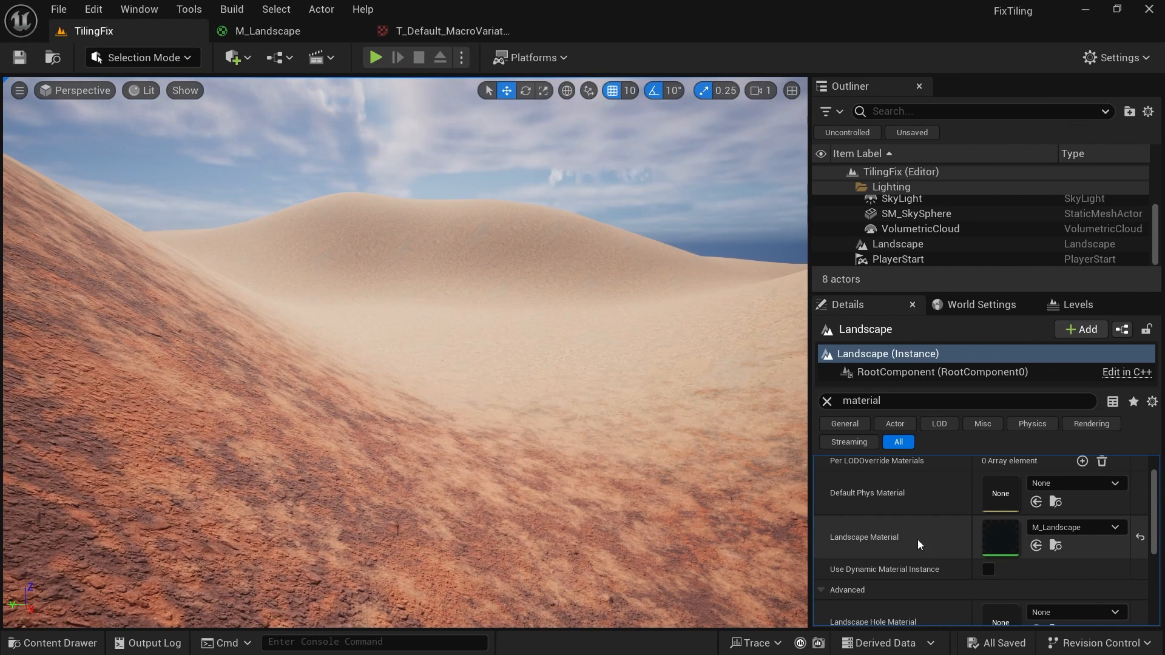
pyautogui.click(1036, 546)
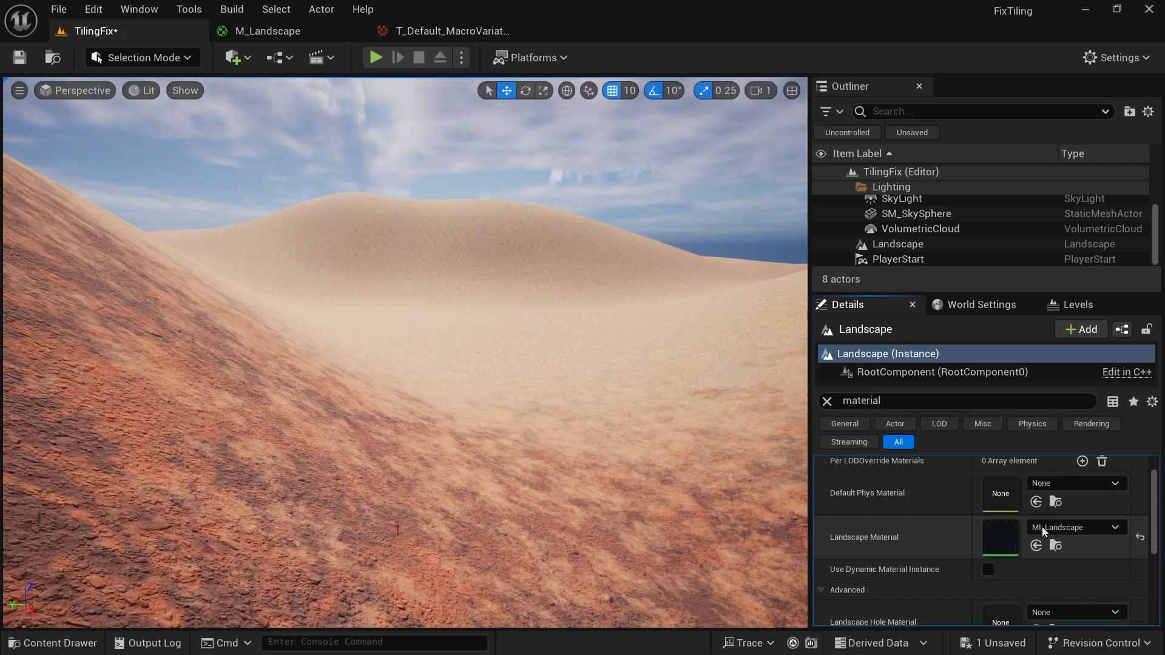
pyautogui.moveTo(811, 504); pyautogui.dragTo(940, 499)
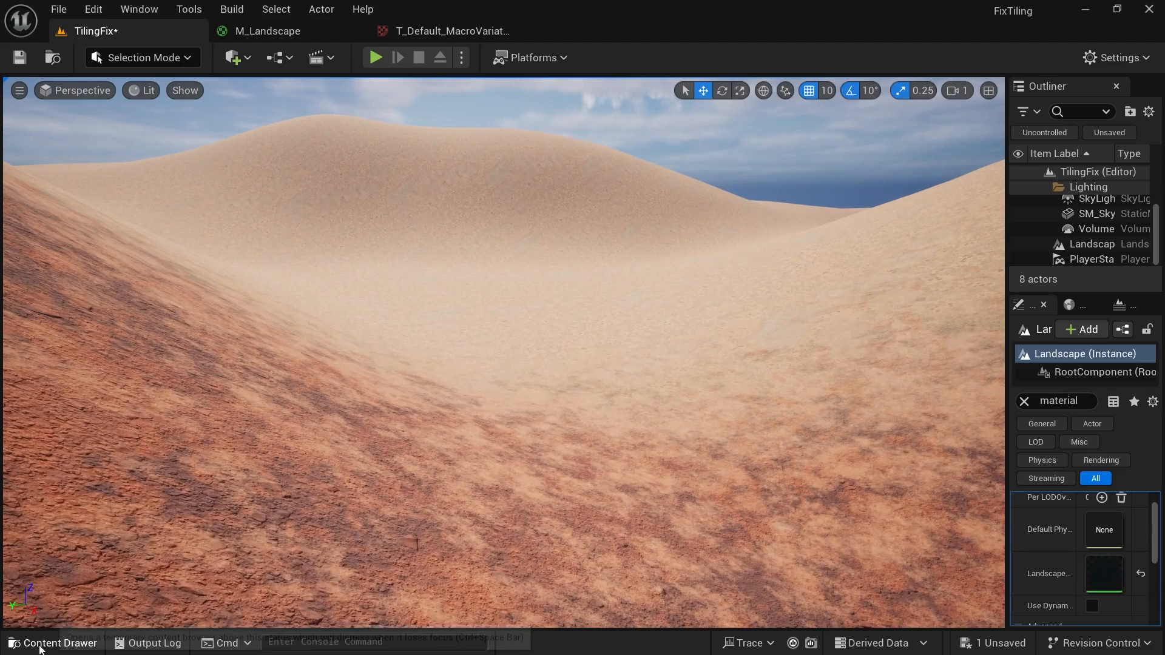
# Open MI_Landscape in a floating window over the level view and expand its global scalar and vector parameter values.
pyautogui.click(37, 642)
pyautogui.doubleClick(305, 391)
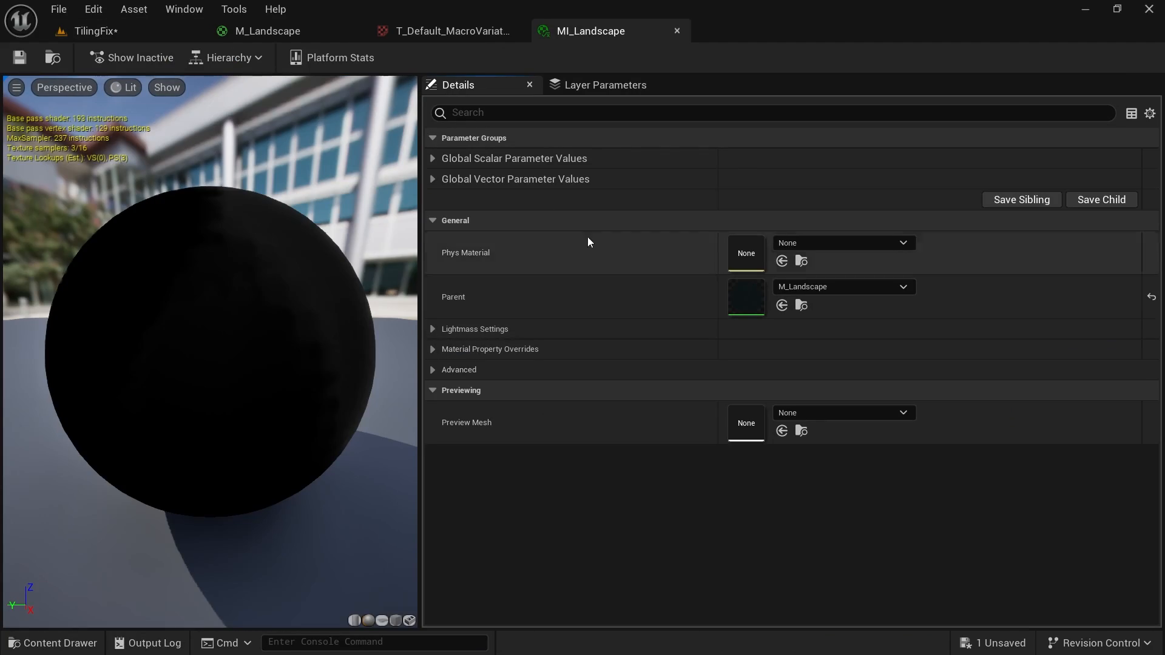
pyautogui.moveTo(581, 33); pyautogui.dragTo(739, 185)
pyautogui.moveTo(758, 337); pyautogui.dragTo(841, 349)
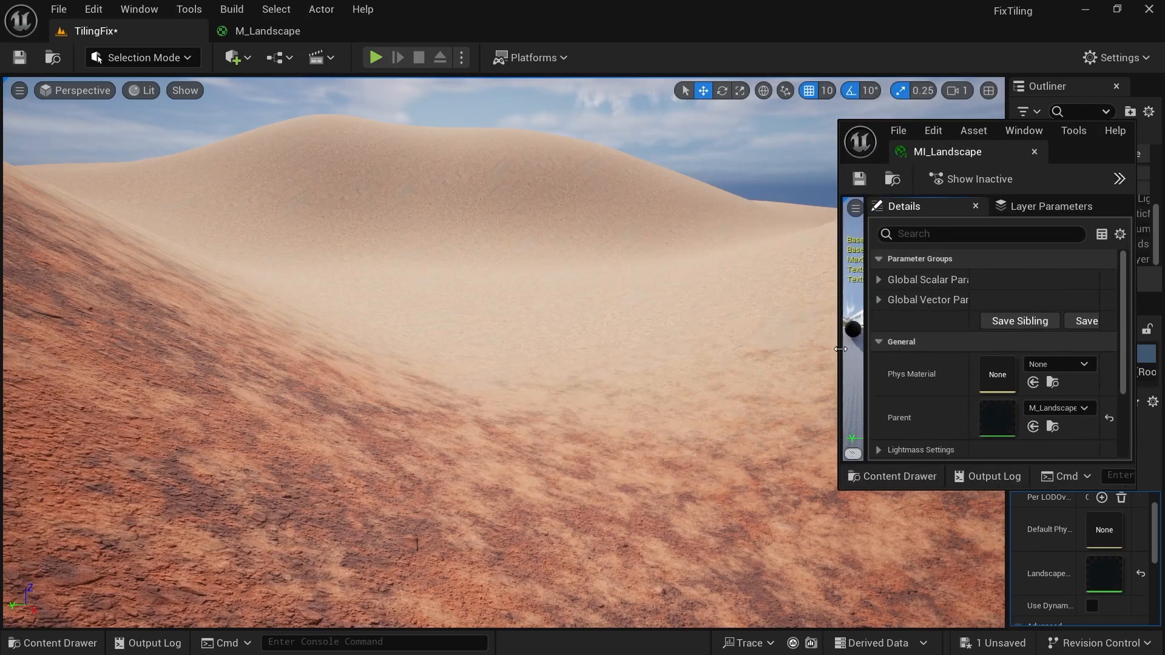
pyautogui.moveTo(980, 490); pyautogui.dragTo(981, 593)
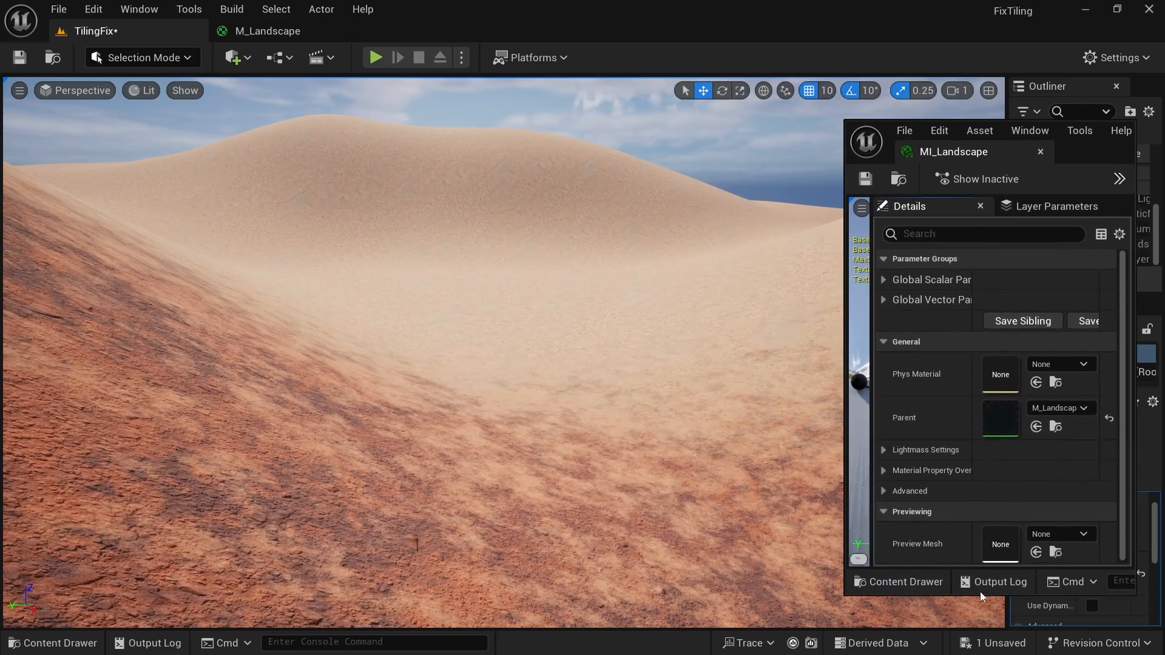
pyautogui.click(879, 279)
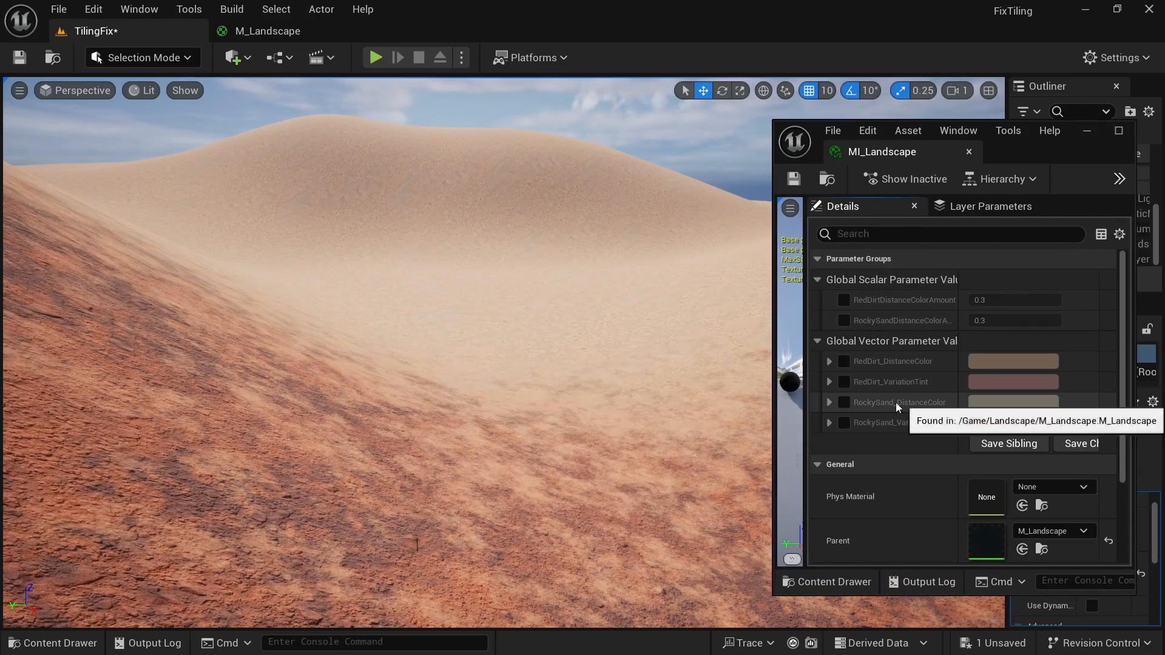
# Enter landscape painting mode, select the RedDirt layer and set the brush size to 8192.
pyautogui.moveTo(694, 449); pyautogui.dragTo(771, 419, button='right')
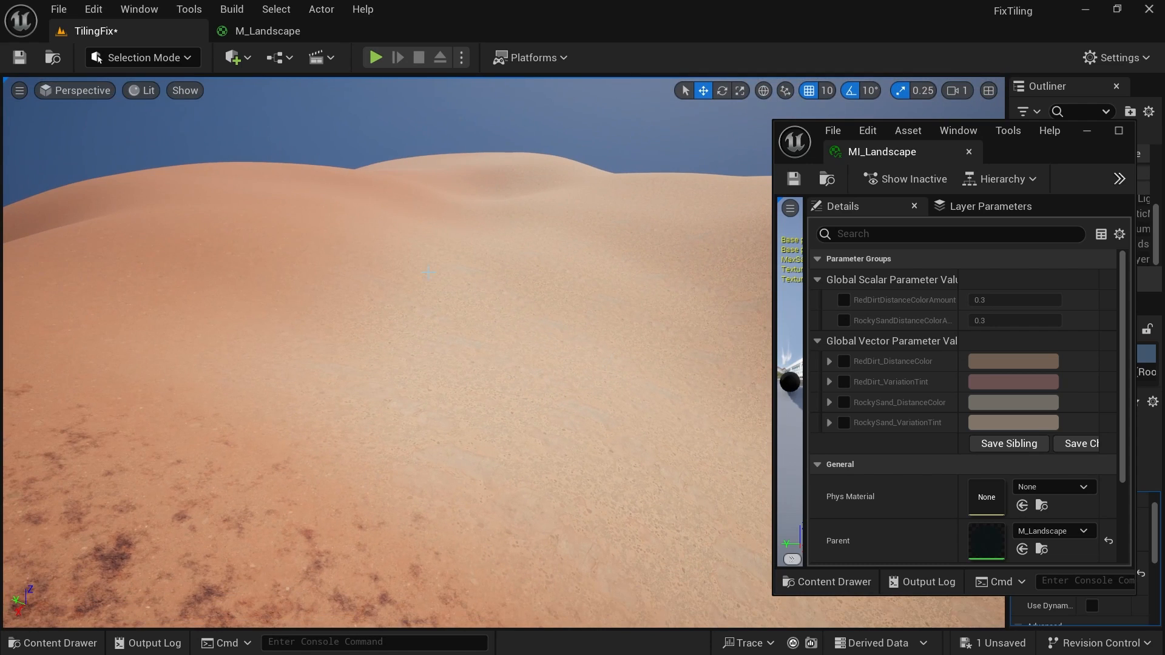
pyautogui.click(146, 57)
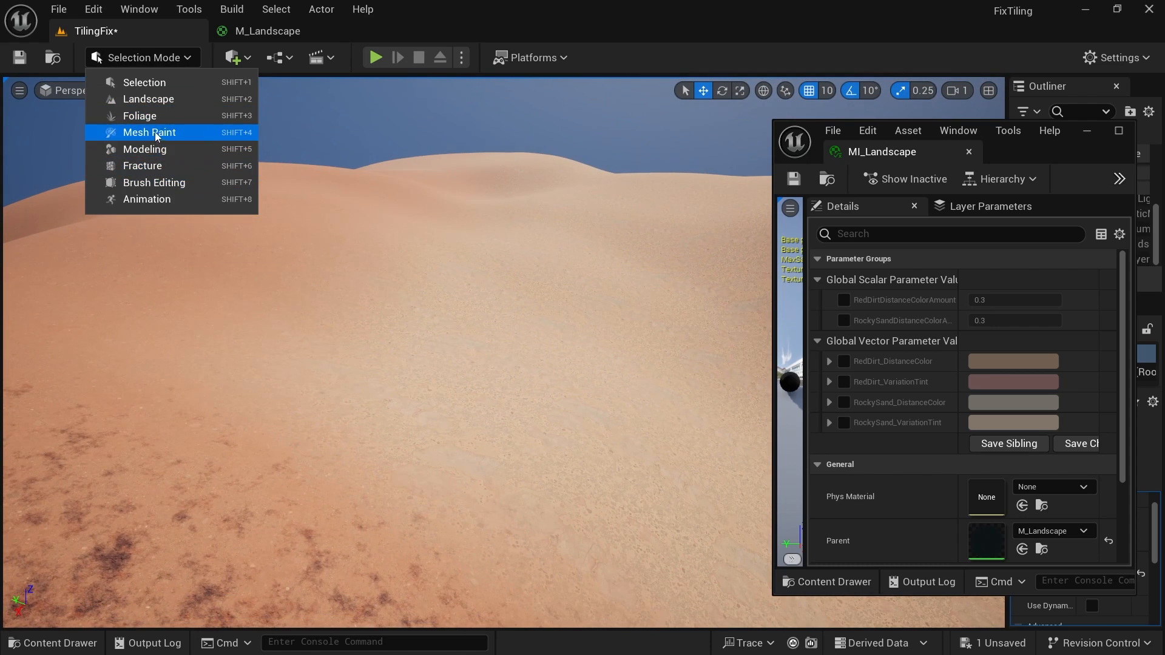
pyautogui.click(152, 99)
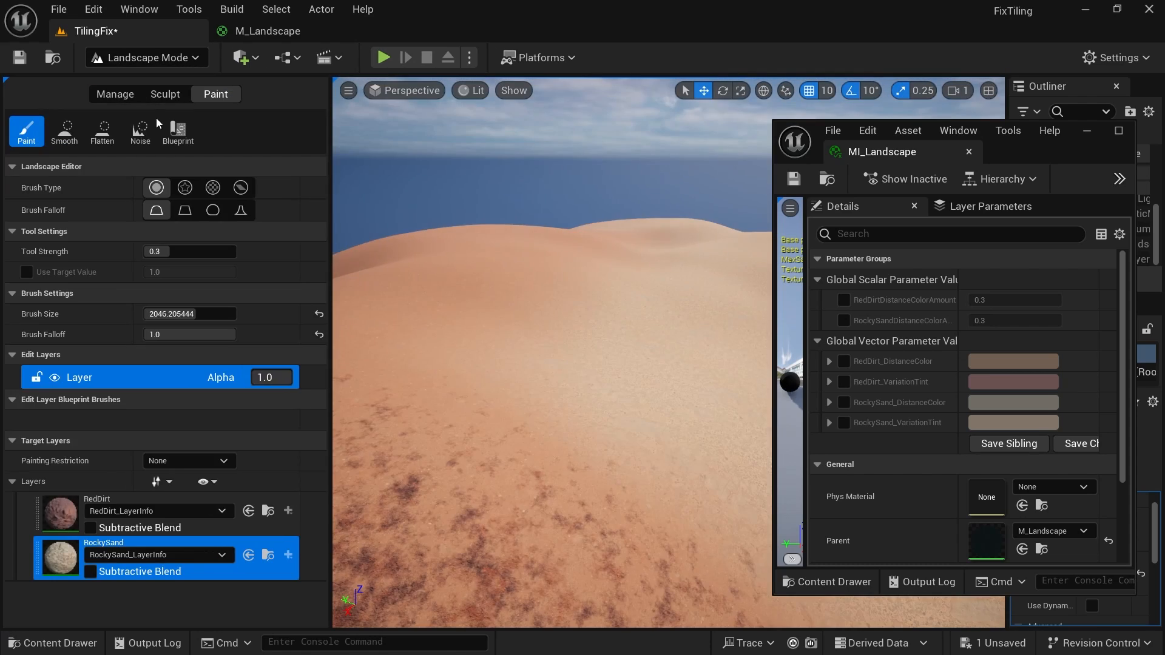
pyautogui.click(144, 506)
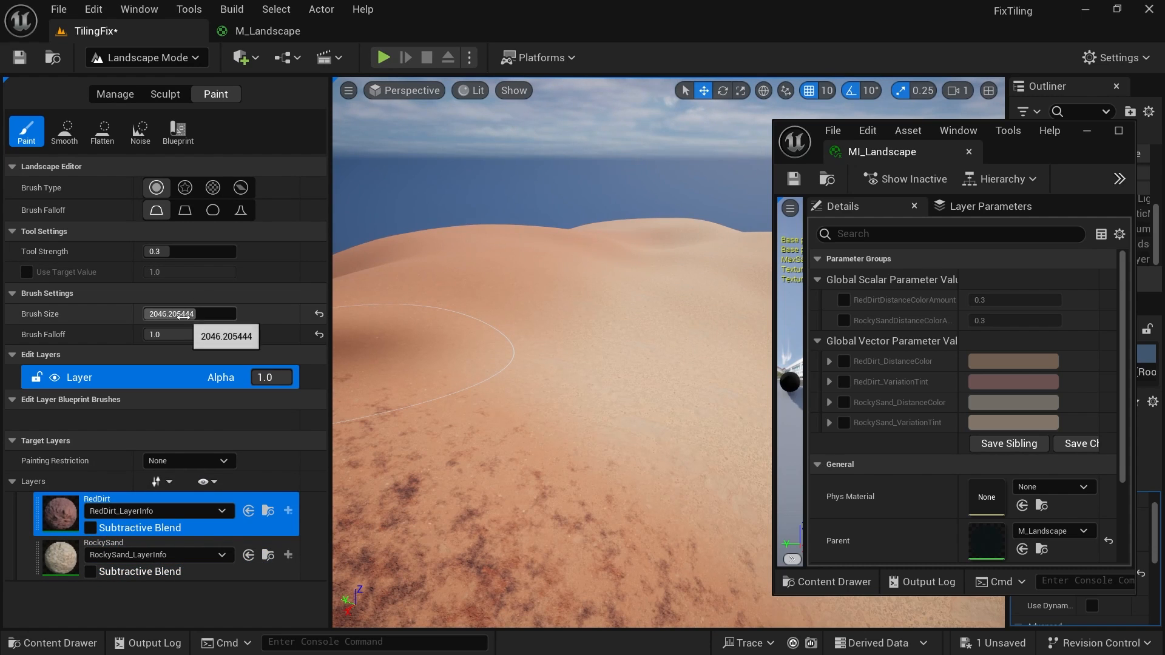
pyautogui.moveTo(177, 314); pyautogui.dragTo(236, 314)
# Paint the RedDirt layer in broad strokes over the sandy valley and the dunes behind it.
pyautogui.moveTo(446, 344); pyautogui.dragTo(465, 355, button='right')
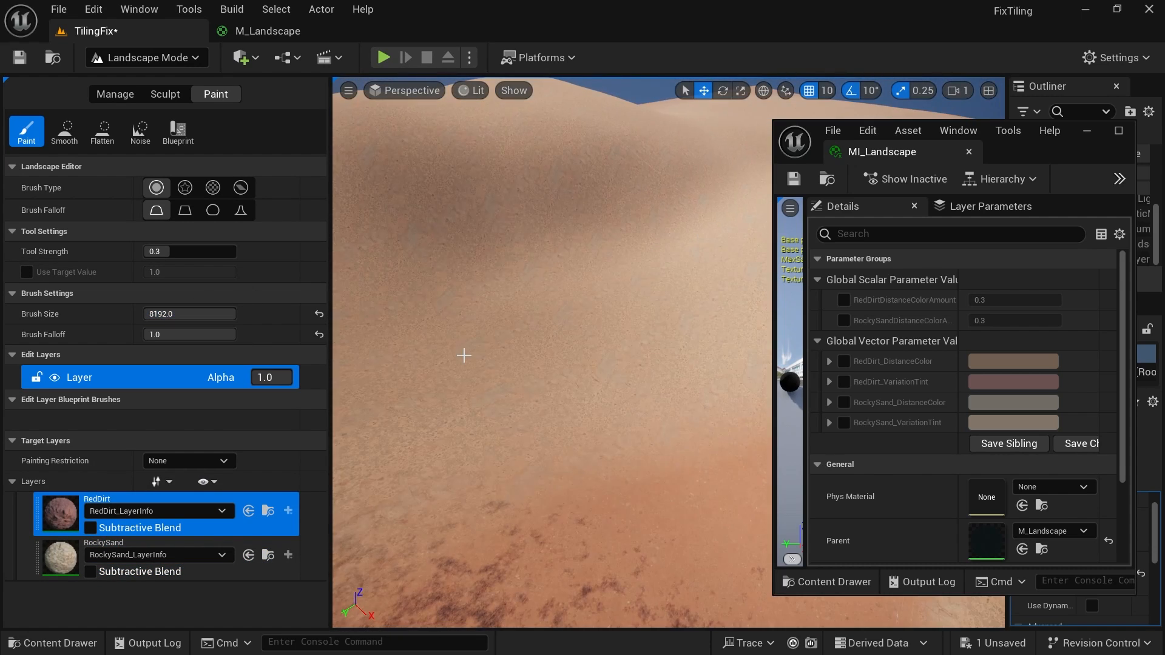
pyautogui.moveTo(464, 355)
pyautogui.mouseDown()
pyautogui.moveTo(518, 216)
pyautogui.moveTo(484, 125)
pyautogui.moveTo(572, 361)
pyautogui.mouseUp()
pyautogui.moveTo(572, 362); pyautogui.dragTo(619, 341, button='right')
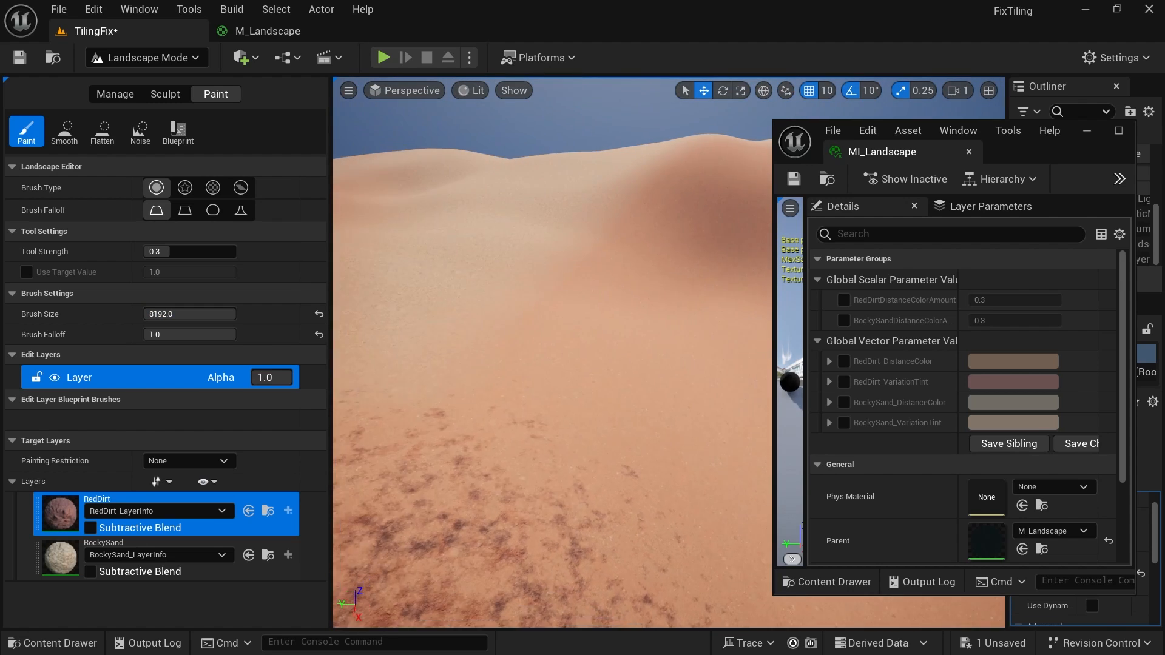
pyautogui.moveTo(572, 362)
pyautogui.mouseDown()
pyautogui.moveTo(530, 281)
pyautogui.moveTo(523, 351)
pyautogui.mouseUp()
pyautogui.moveTo(523, 352); pyautogui.dragTo(523, 407, button='right')
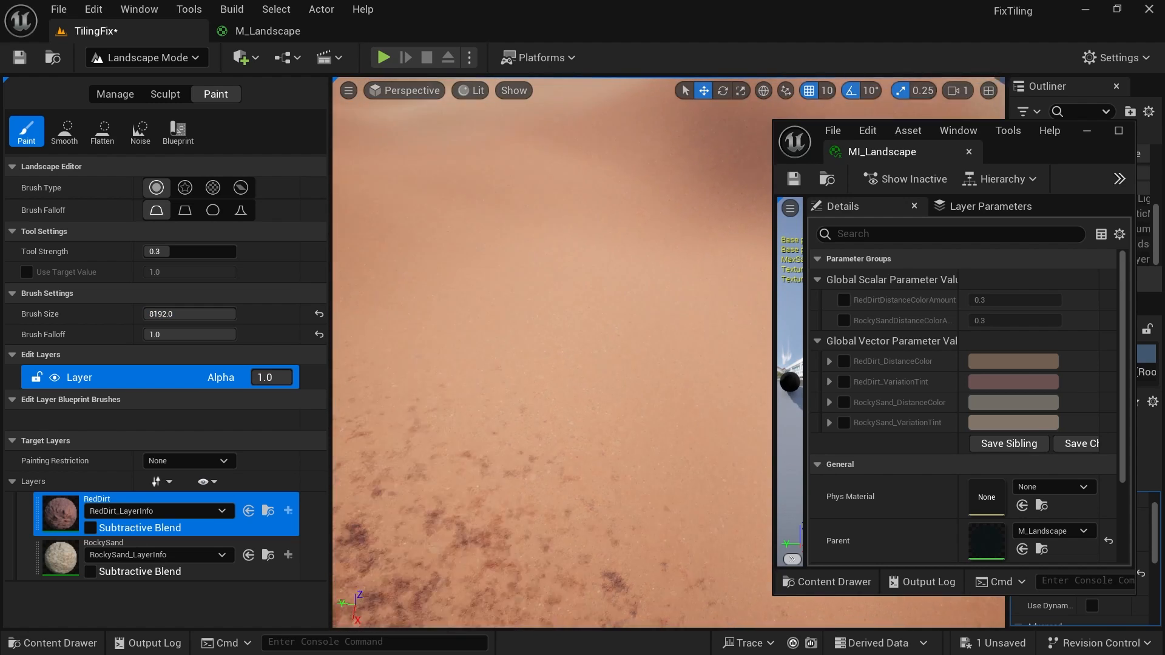
pyautogui.moveTo(522, 351)
pyautogui.mouseDown()
pyautogui.moveTo(570, 317)
pyautogui.moveTo(580, 356)
pyautogui.mouseUp()
pyautogui.moveTo(580, 356); pyautogui.dragTo(587, 340, button='right')
pyautogui.moveTo(530, 367)
pyautogui.mouseDown()
pyautogui.moveTo(644, 162)
pyautogui.moveTo(419, 224)
pyautogui.moveTo(635, 205)
pyautogui.mouseUp()
pyautogui.moveTo(635, 205)
pyautogui.mouseDown(button='right')
pyautogui.moveTo(641, 153)
pyautogui.moveTo(633, 206)
pyautogui.moveTo(572, 346)
pyautogui.mouseUp(button='right')
# Return to selection mode and override RedDirtDistanceColorAmount in MI_Landscape with 0.25.
pyautogui.click(176, 58)
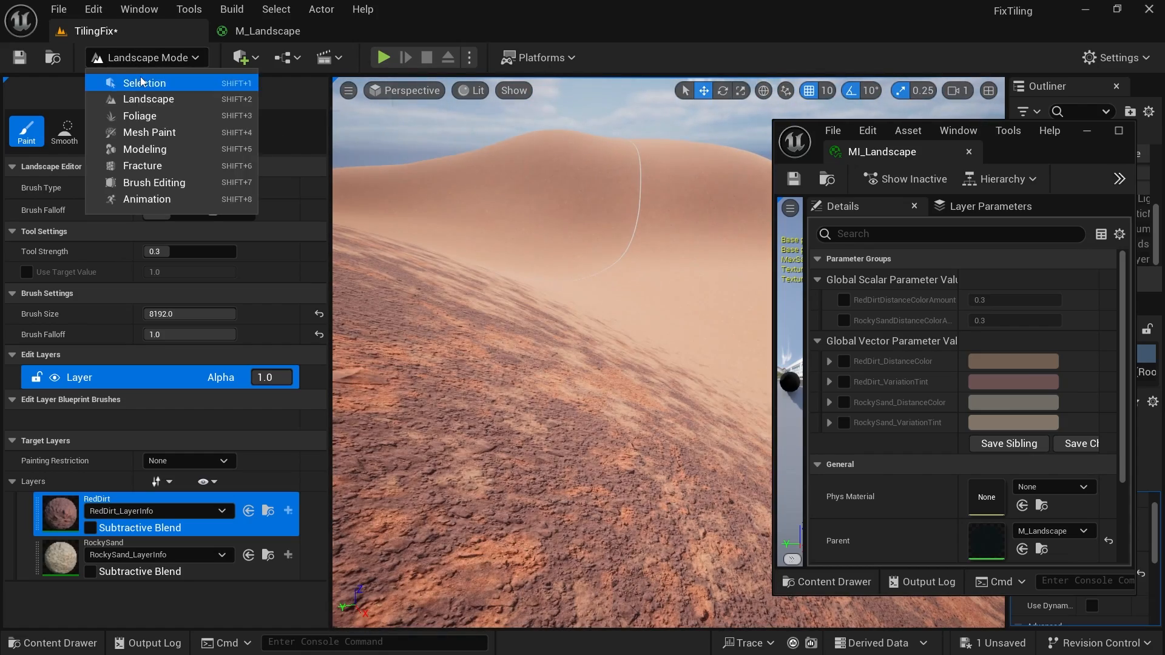
pyautogui.click(142, 82)
pyautogui.moveTo(546, 292); pyautogui.dragTo(542, 234, button='right')
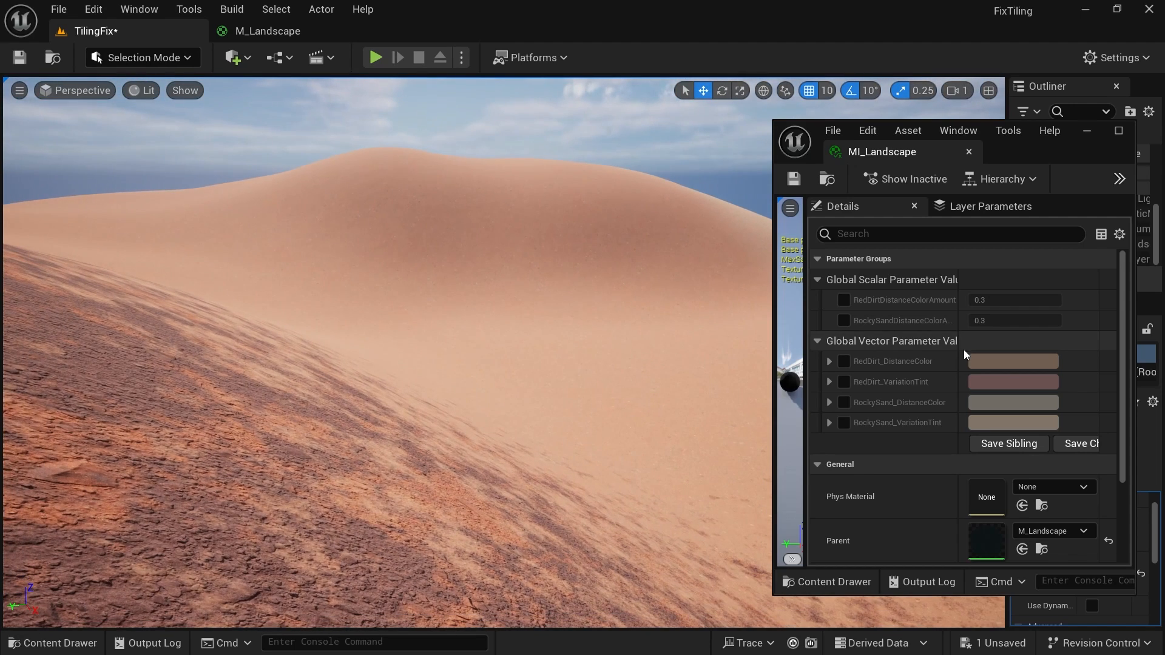
pyautogui.click(843, 299)
pyautogui.moveTo(1004, 301)
pyautogui.mouseDown()
pyautogui.moveTo(1033, 301)
pyautogui.moveTo(1004, 301)
pyautogui.mouseUp()
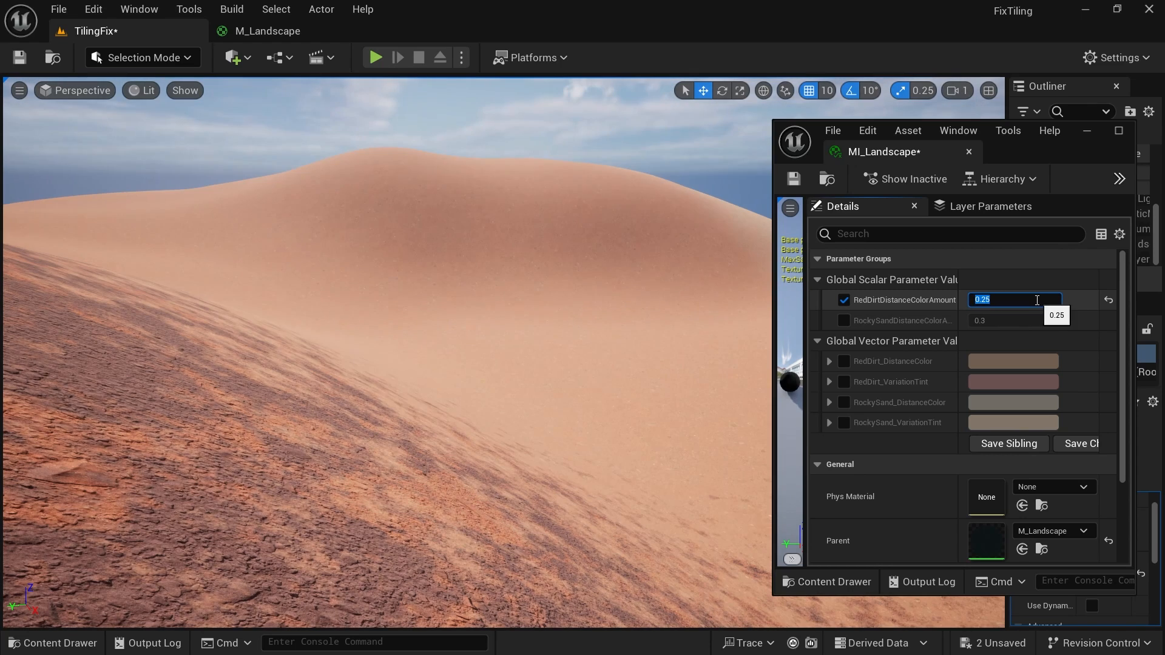
# Override RedDirt_DistanceColor in MI_Landscape with a muted reddish brown, hex sRGB 93736DFF.
pyautogui.click(843, 361)
pyautogui.click(973, 365)
pyautogui.click(769, 393)
pyautogui.click(863, 627)
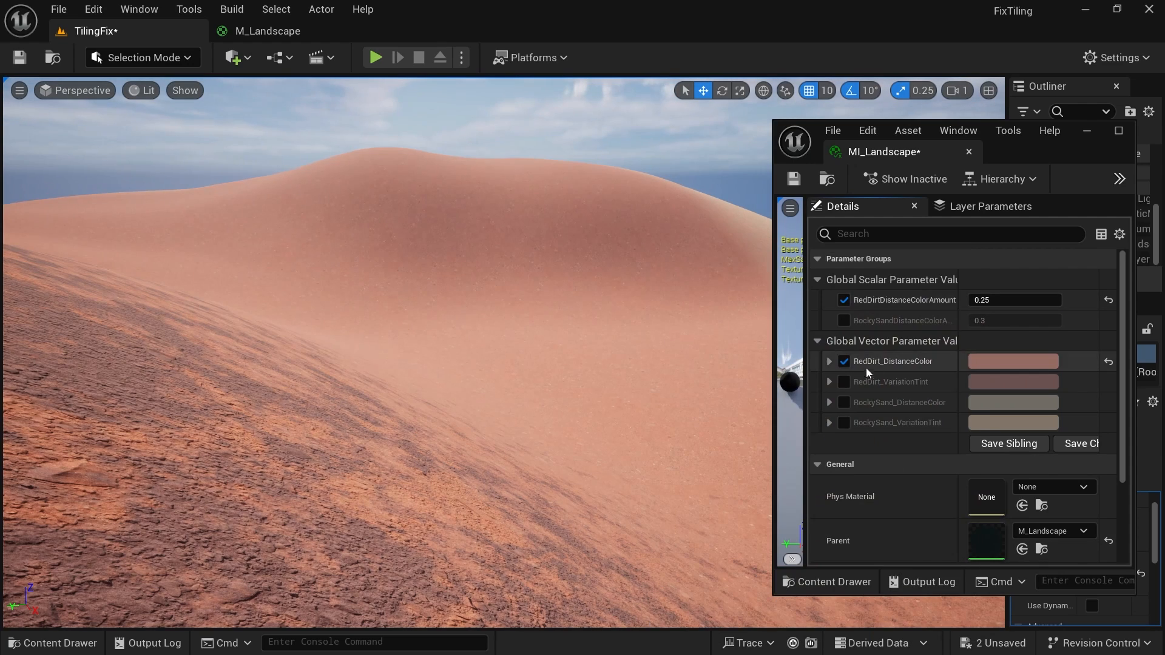
pyautogui.click(992, 363)
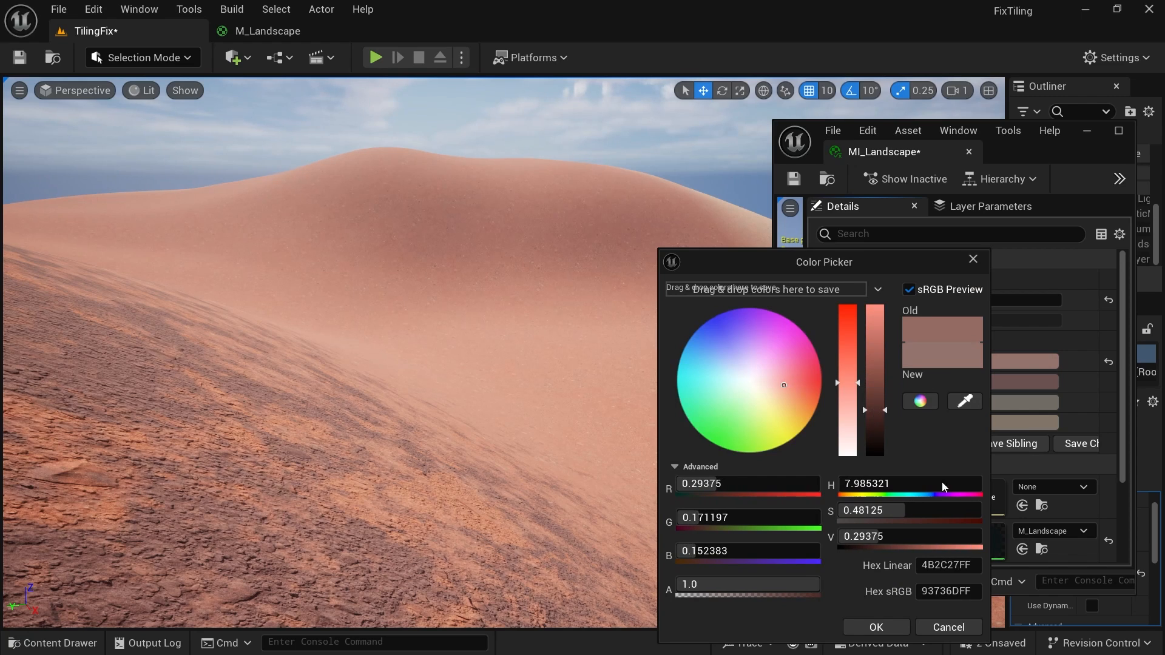
pyautogui.click(888, 629)
# Override RedDirt_VariationTint in MI_Landscape with a pale, desaturated pink.
pyautogui.moveTo(657, 382); pyautogui.dragTo(674, 437, button='right')
pyautogui.click(844, 382)
pyautogui.click(1000, 384)
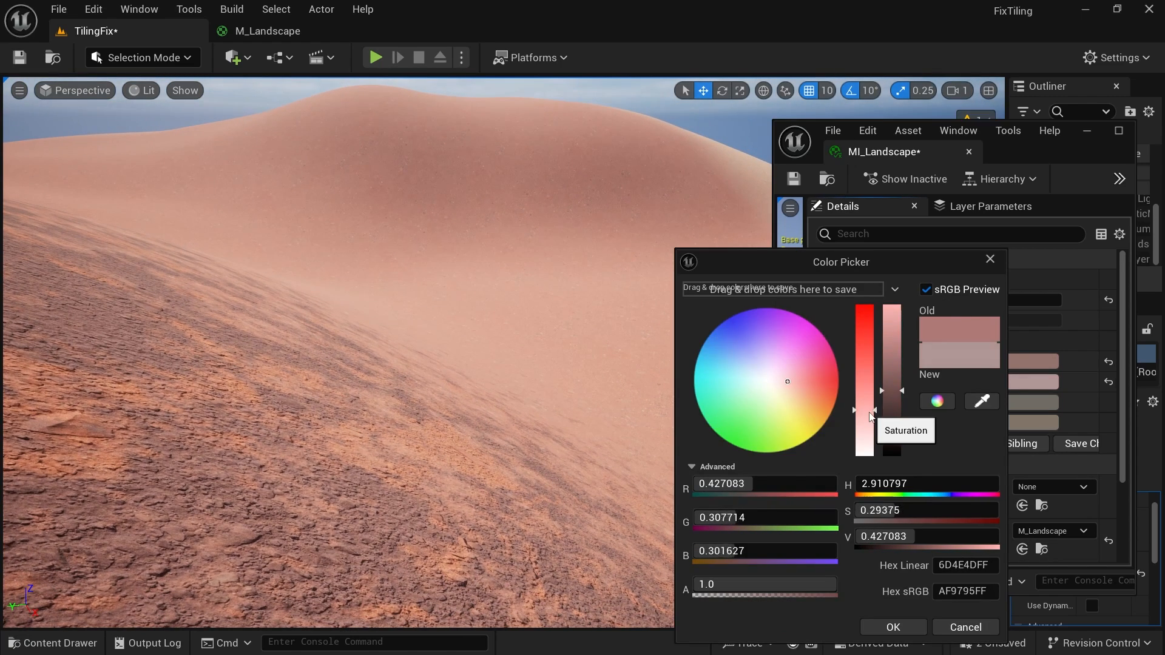
pyautogui.click(902, 625)
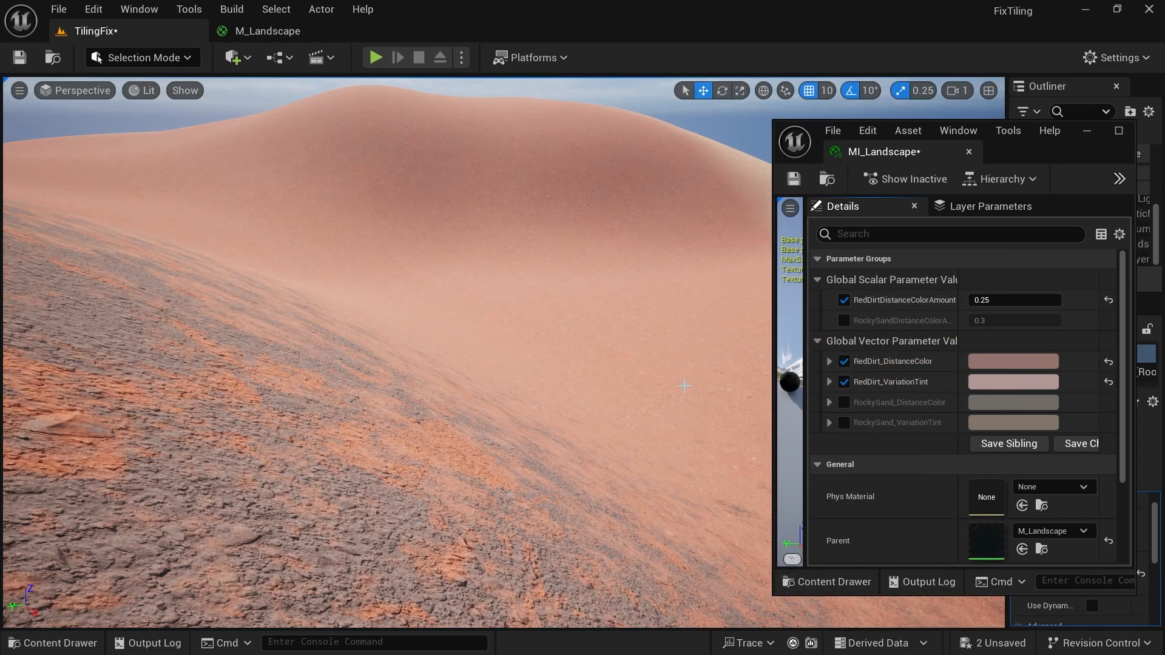
# Change the RedDirt_VariationTint color to a more saturated pink and accept it.
pyautogui.moveTo(684, 386); pyautogui.dragTo(657, 404, button='right')
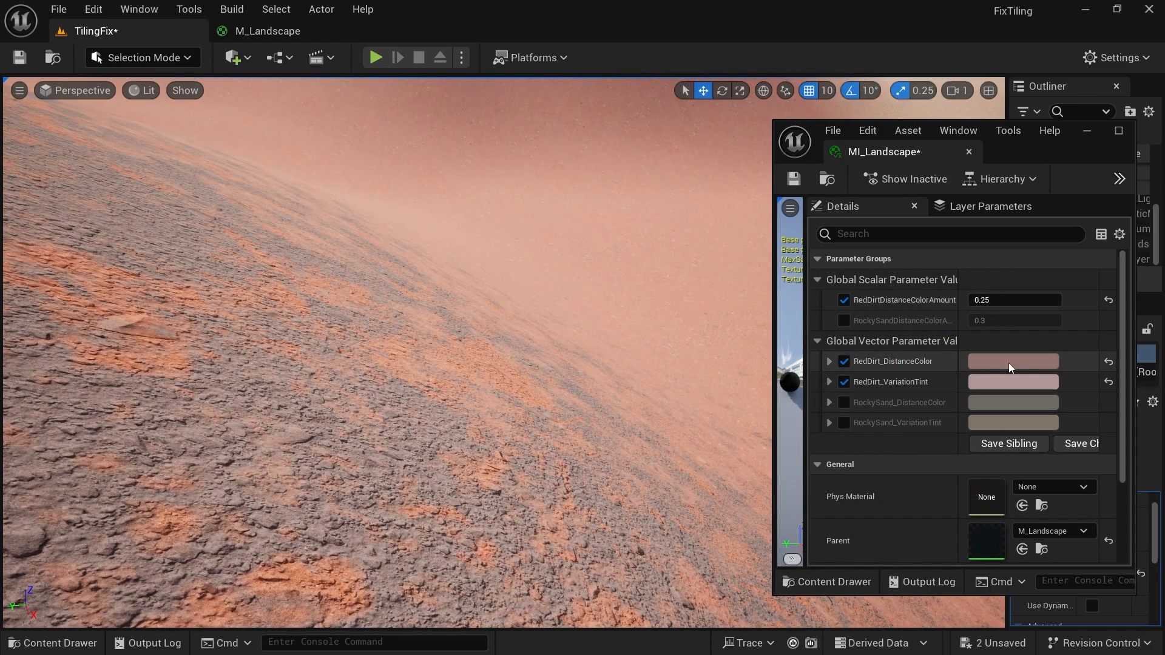
pyautogui.click(983, 379)
pyautogui.moveTo(878, 388); pyautogui.dragTo(881, 367)
pyautogui.click(882, 627)
# Dock the MI_Landscape editor beside M_Landscape in the main window and return to the TilingFix level.
pyautogui.moveTo(683, 425)
pyautogui.mouseDown(button='right')
pyautogui.moveTo(673, 413)
pyautogui.moveTo(680, 437)
pyautogui.moveTo(682, 426)
pyautogui.mouseUp(button='right')
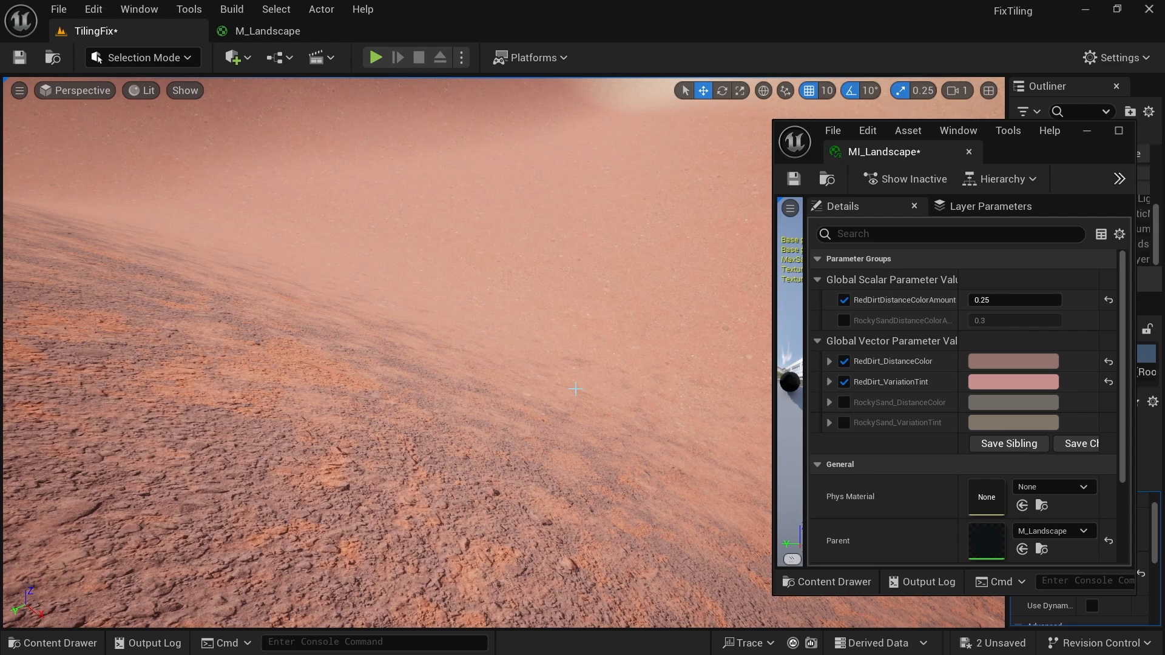
pyautogui.moveTo(608, 406); pyautogui.dragTo(614, 408, button='right')
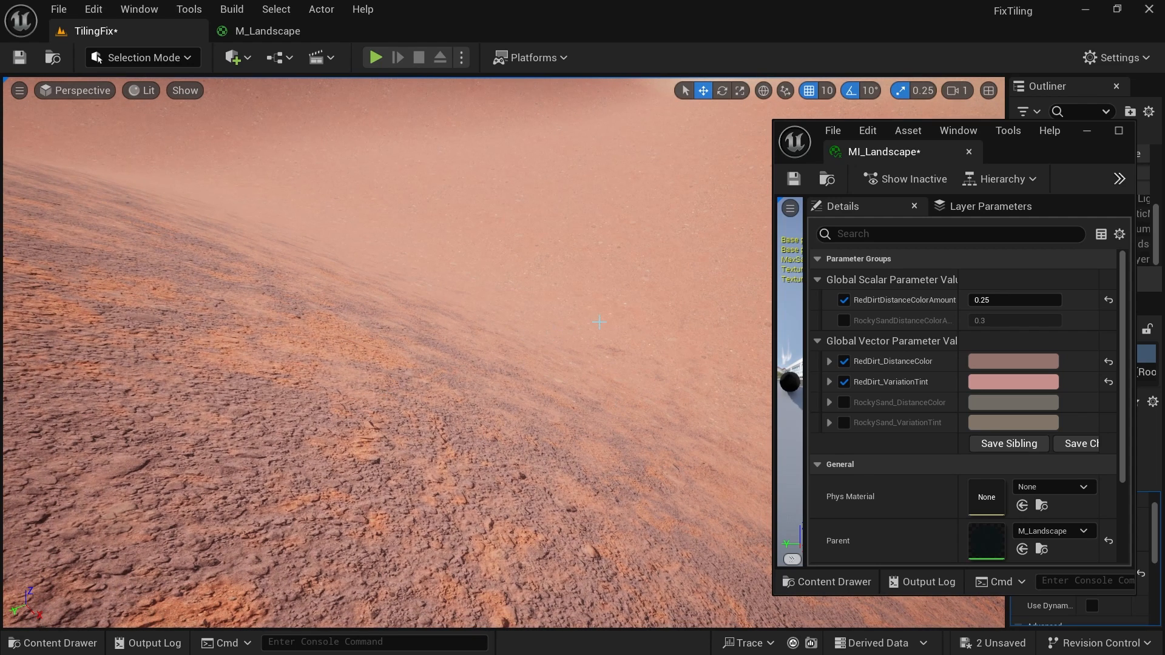
pyautogui.moveTo(598, 322); pyautogui.dragTo(599, 291, button='right')
pyautogui.moveTo(914, 152); pyautogui.dragTo(565, 32)
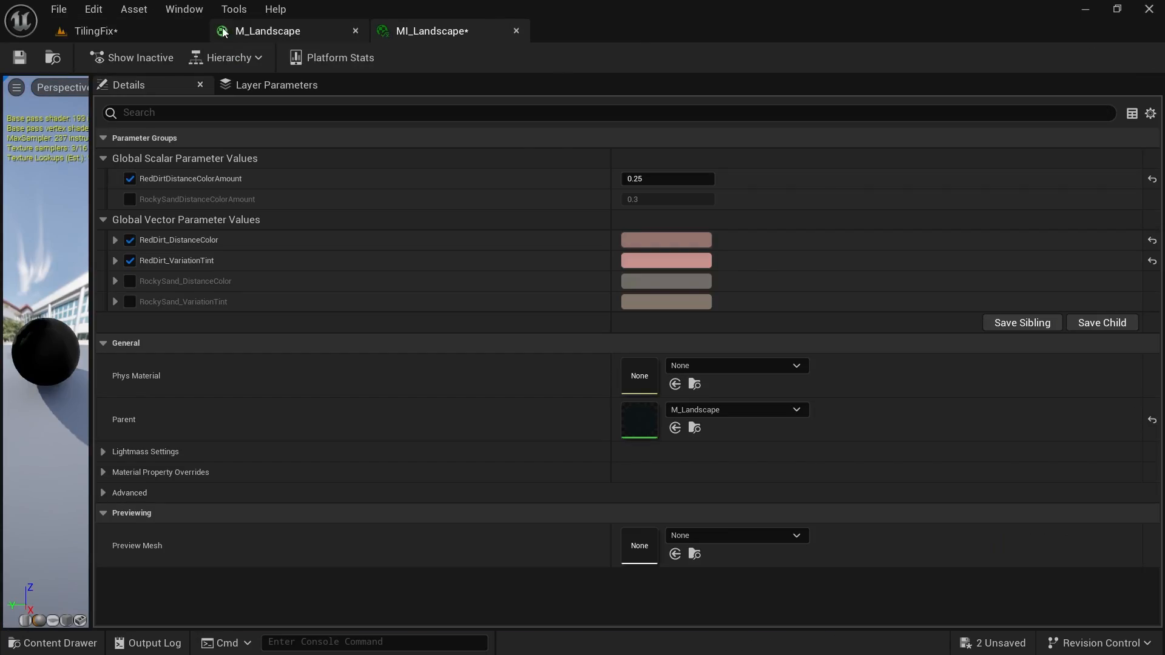
pyautogui.click(120, 28)
# Examine the red dirt and rocky sand blending across the TilingFix dunes, both up close and at a distance.
pyautogui.moveTo(846, 490); pyautogui.dragTo(799, 486, button='right')
pyautogui.press('w')
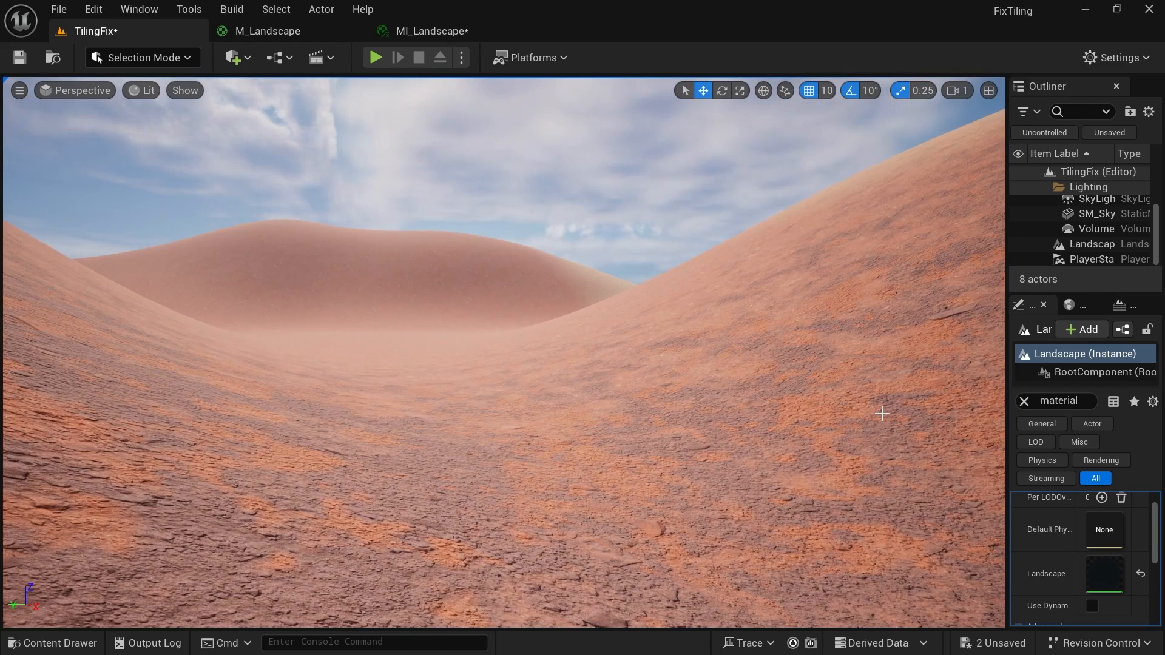
pyautogui.moveTo(882, 414); pyautogui.dragTo(971, 479, button='right')
pyautogui.press('w')
pyautogui.moveTo(643, 473); pyautogui.dragTo(758, 401, button='right')
pyautogui.click(182, 36)
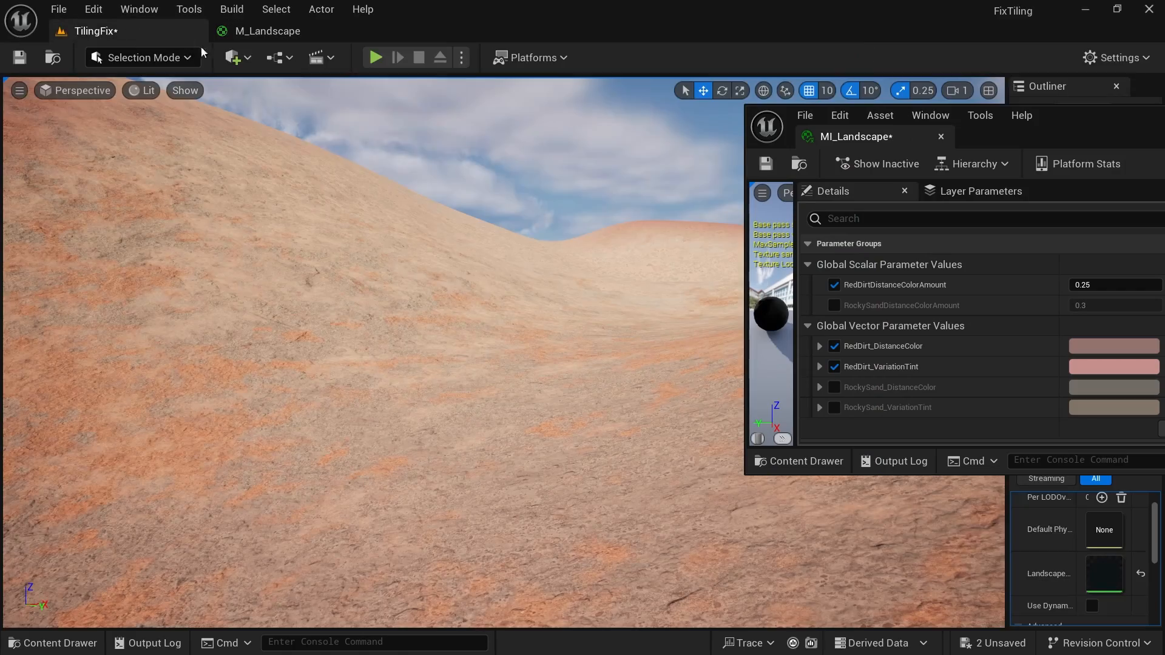
pyautogui.moveTo(1076, 133); pyautogui.dragTo(1164, 140)
pyautogui.moveTo(607, 352); pyautogui.dragTo(515, 340, button='right')
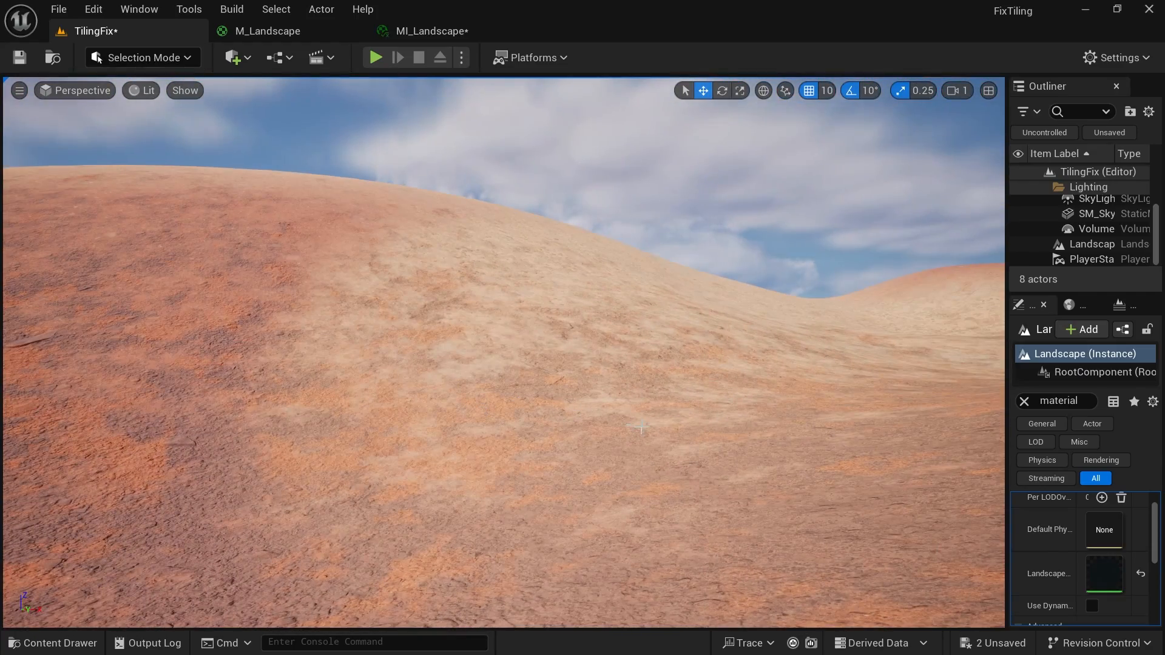
pyautogui.moveTo(821, 340); pyautogui.dragTo(820, 473, button='right')
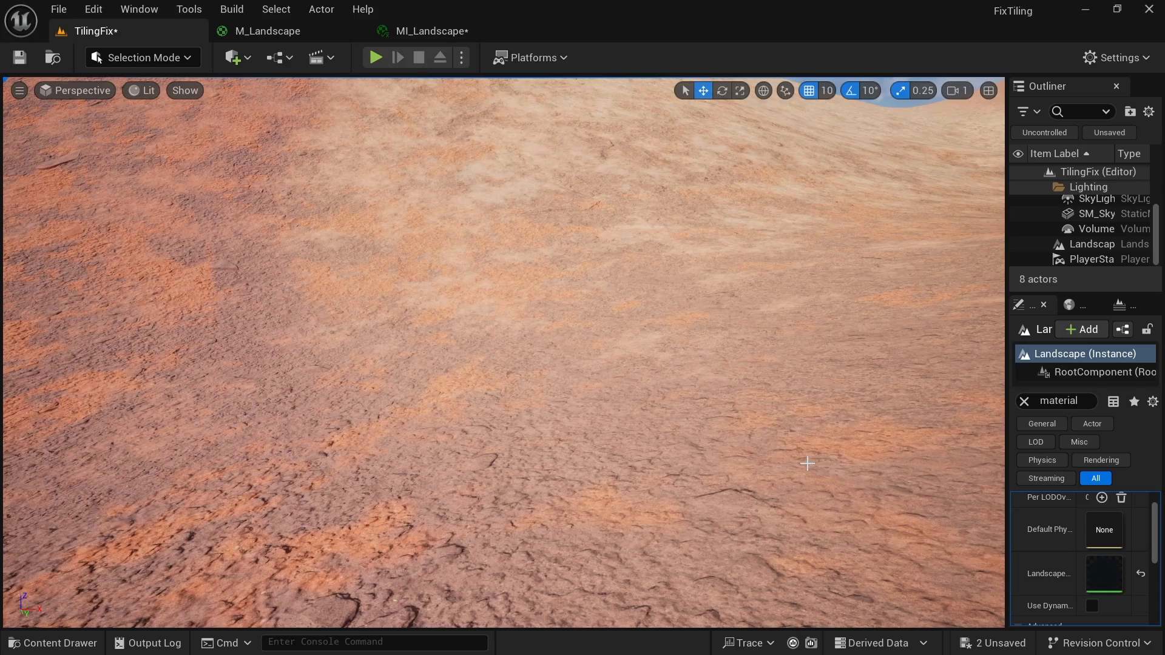
pyautogui.moveTo(819, 477); pyautogui.dragTo(819, 425, button='right')
pyautogui.moveTo(837, 489); pyautogui.dragTo(786, 470, button='right')
pyautogui.moveTo(850, 440); pyautogui.dragTo(817, 477, button='right')
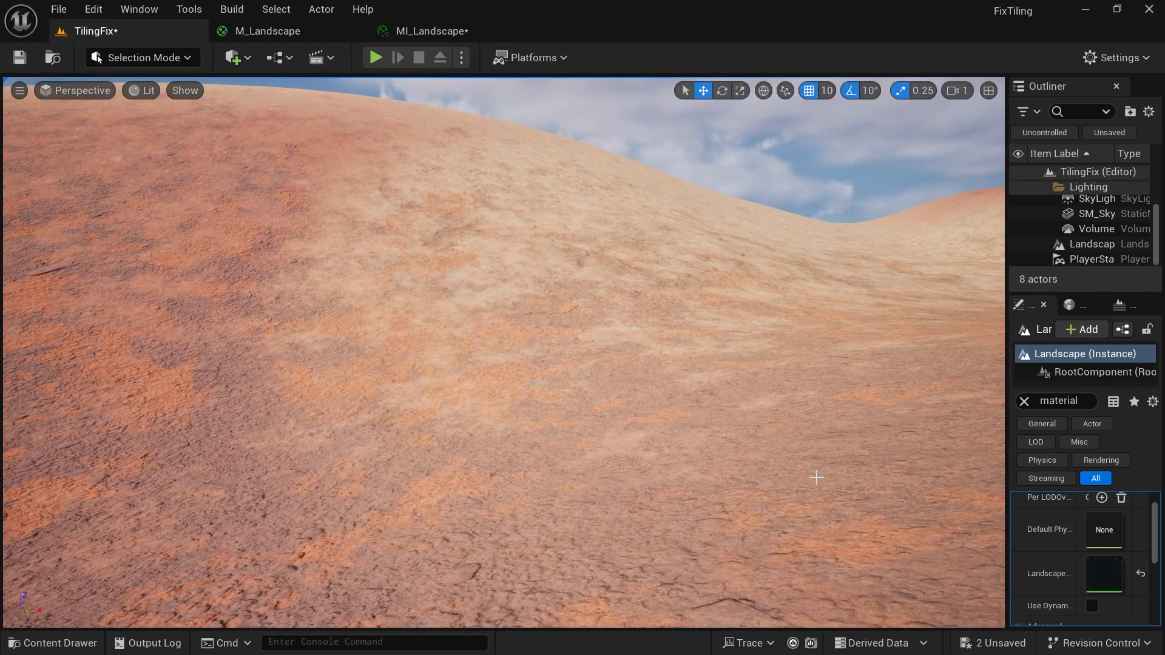